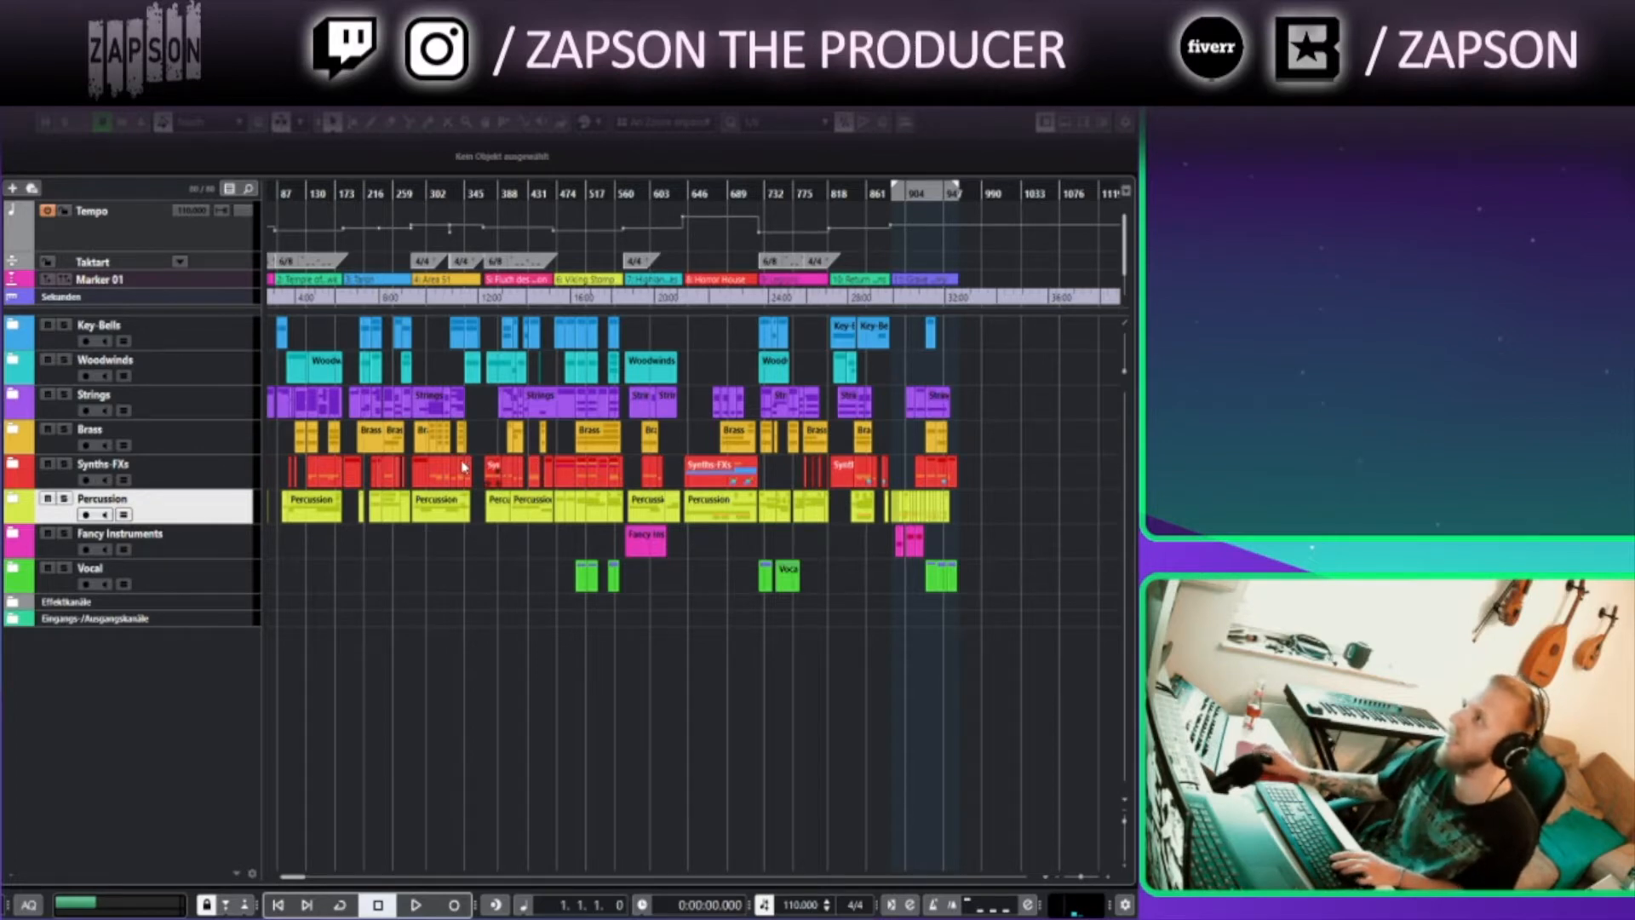
Zoom out the project window to view the whole arrangement across all folder tracks
key("h")
key("h")
key("h")
key("h")
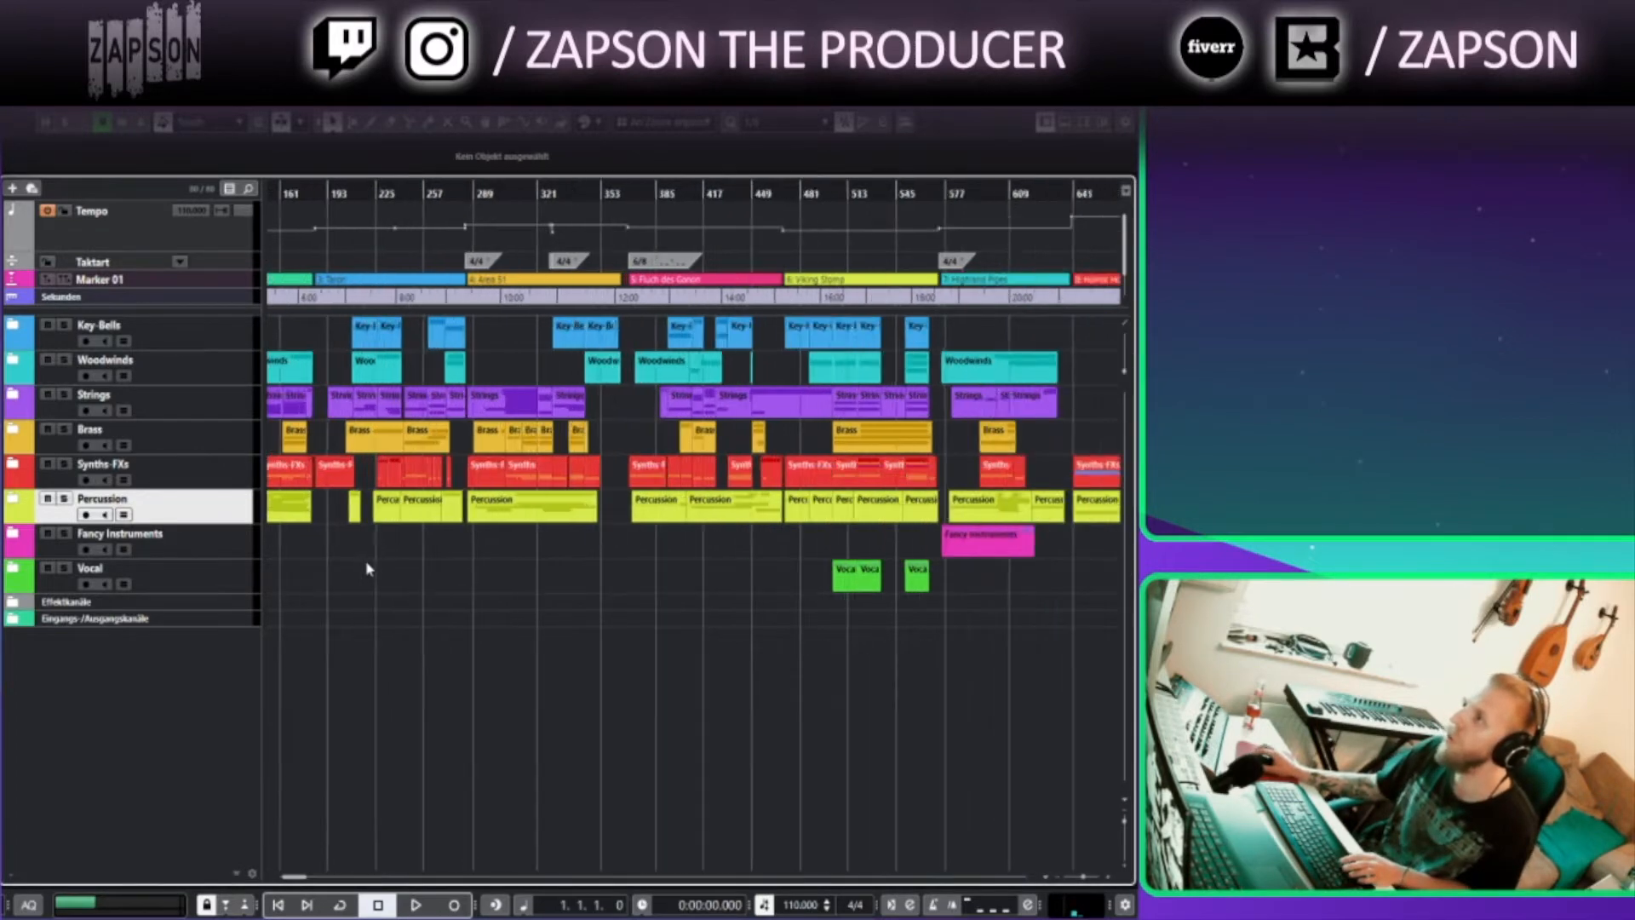
key("h")
key("h")
key("h")
key("h")
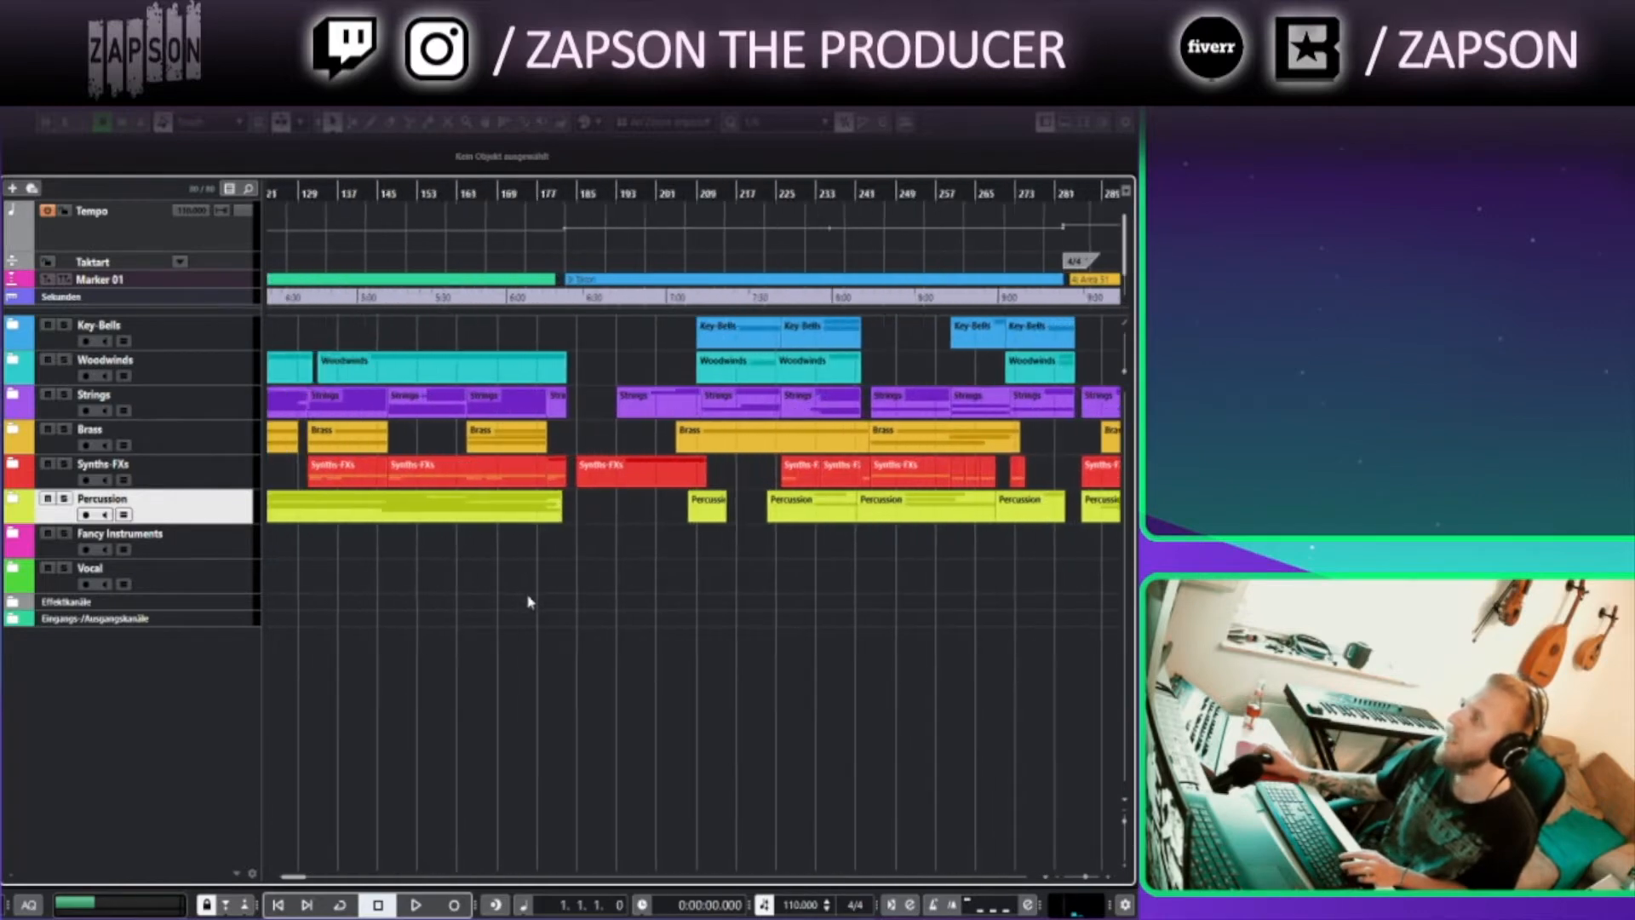
scroll(528, 565, "left", 3)
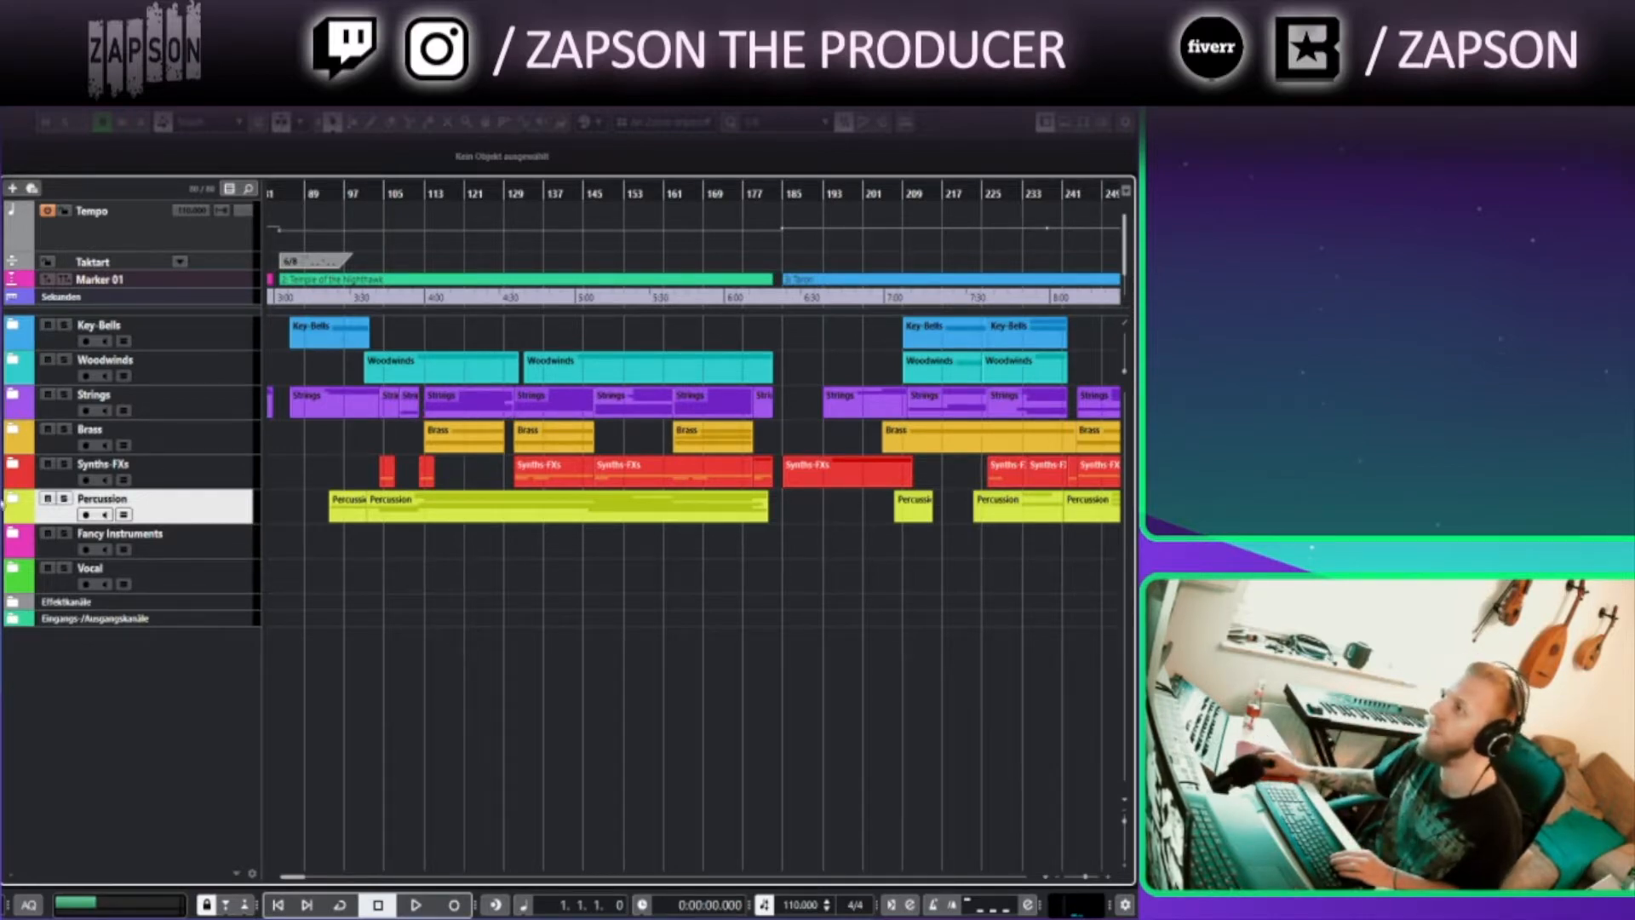
Expand the Percussion, Synths-FX, Brass, Strings and Woodwinds folder tracks to show their instrument tracks
left_click(13, 503)
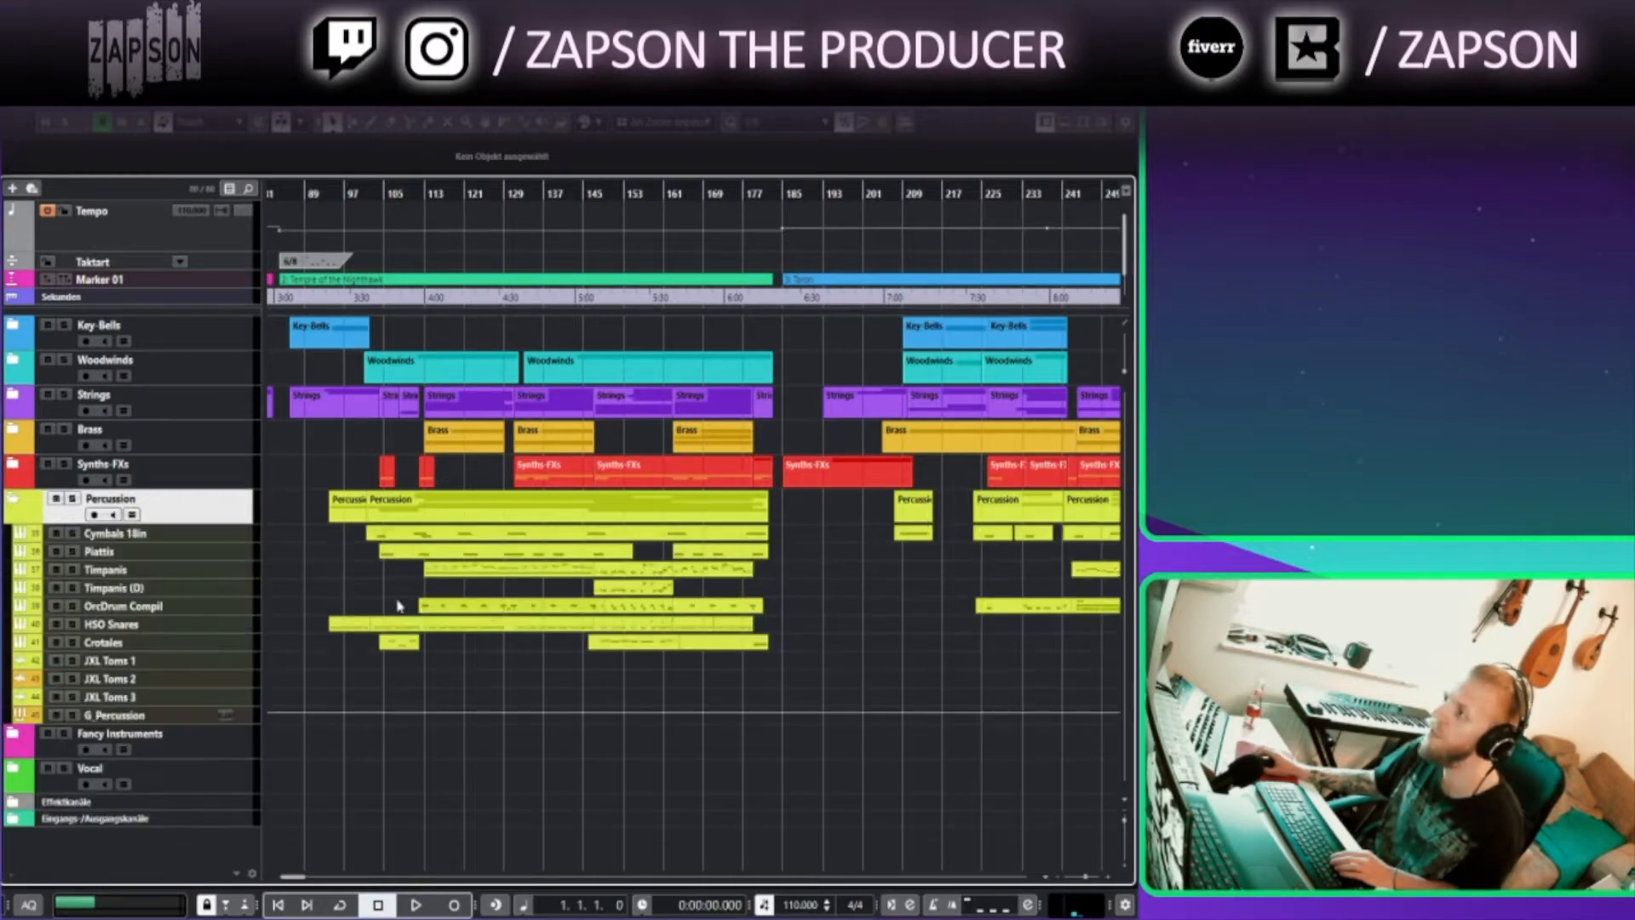
scroll(694, 645, "down", 6)
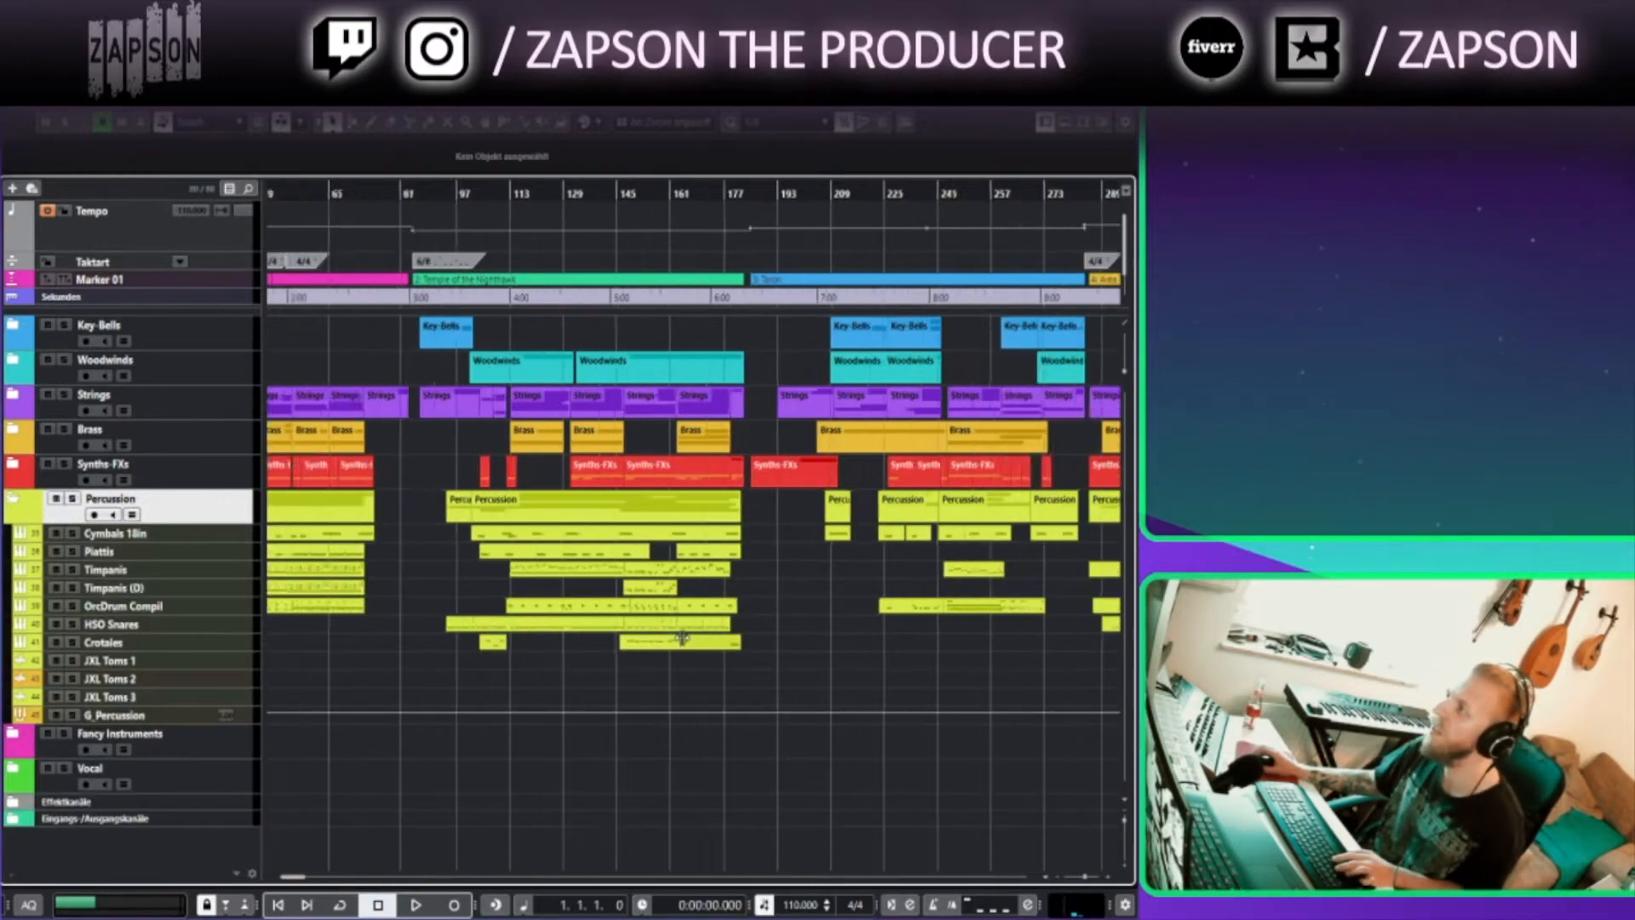
scroll(703, 644, "down", 5)
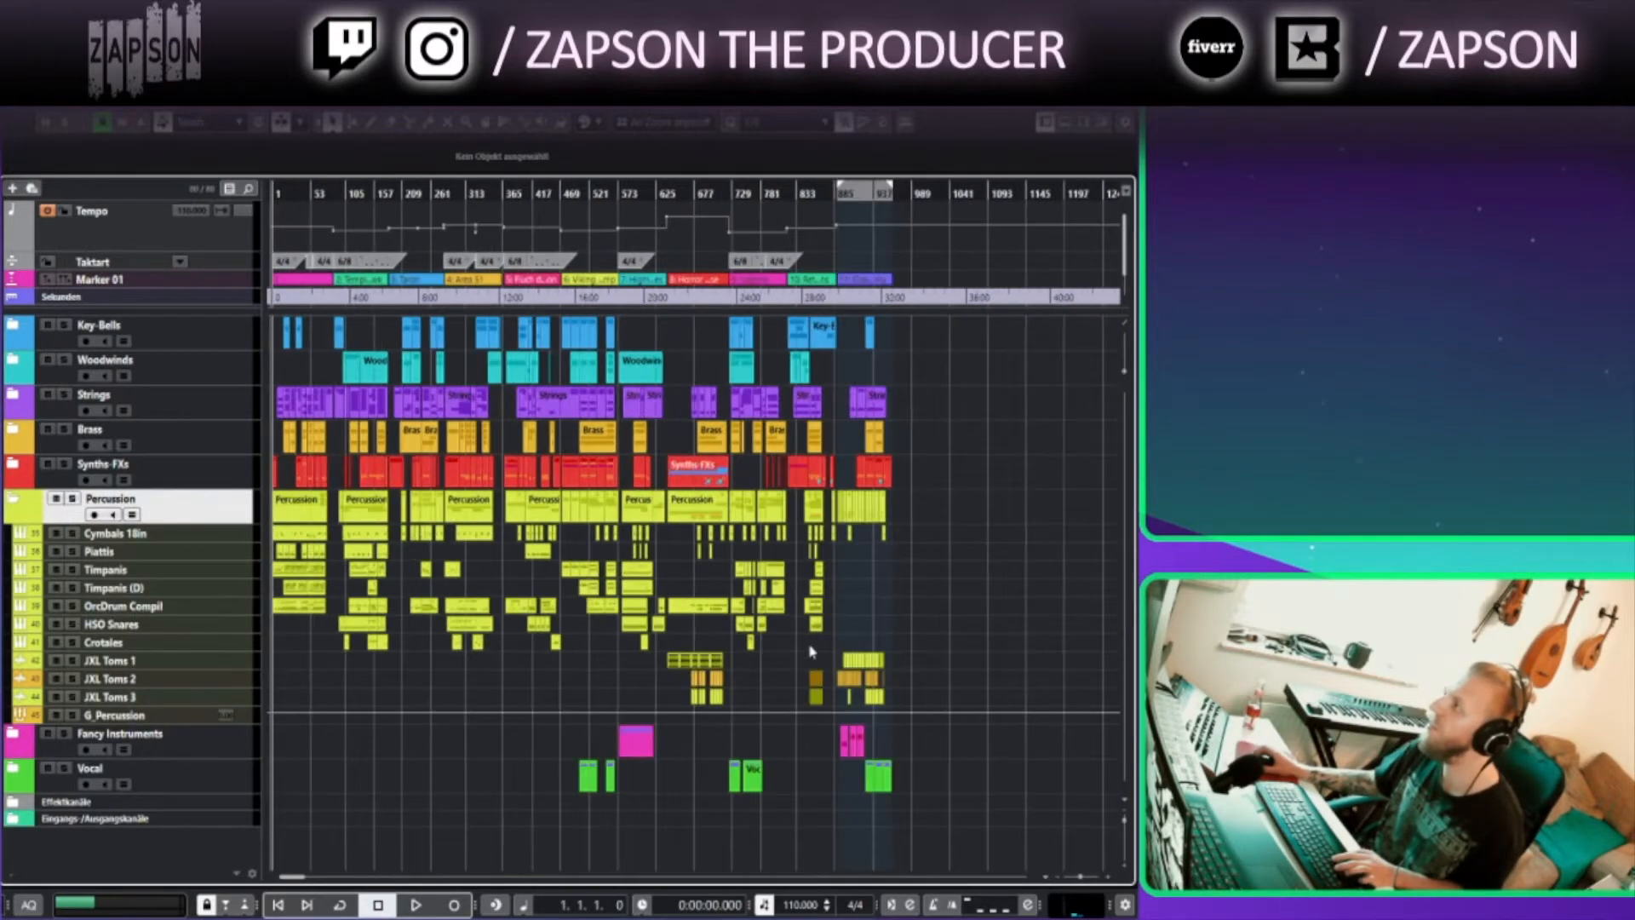
left_click(13, 463)
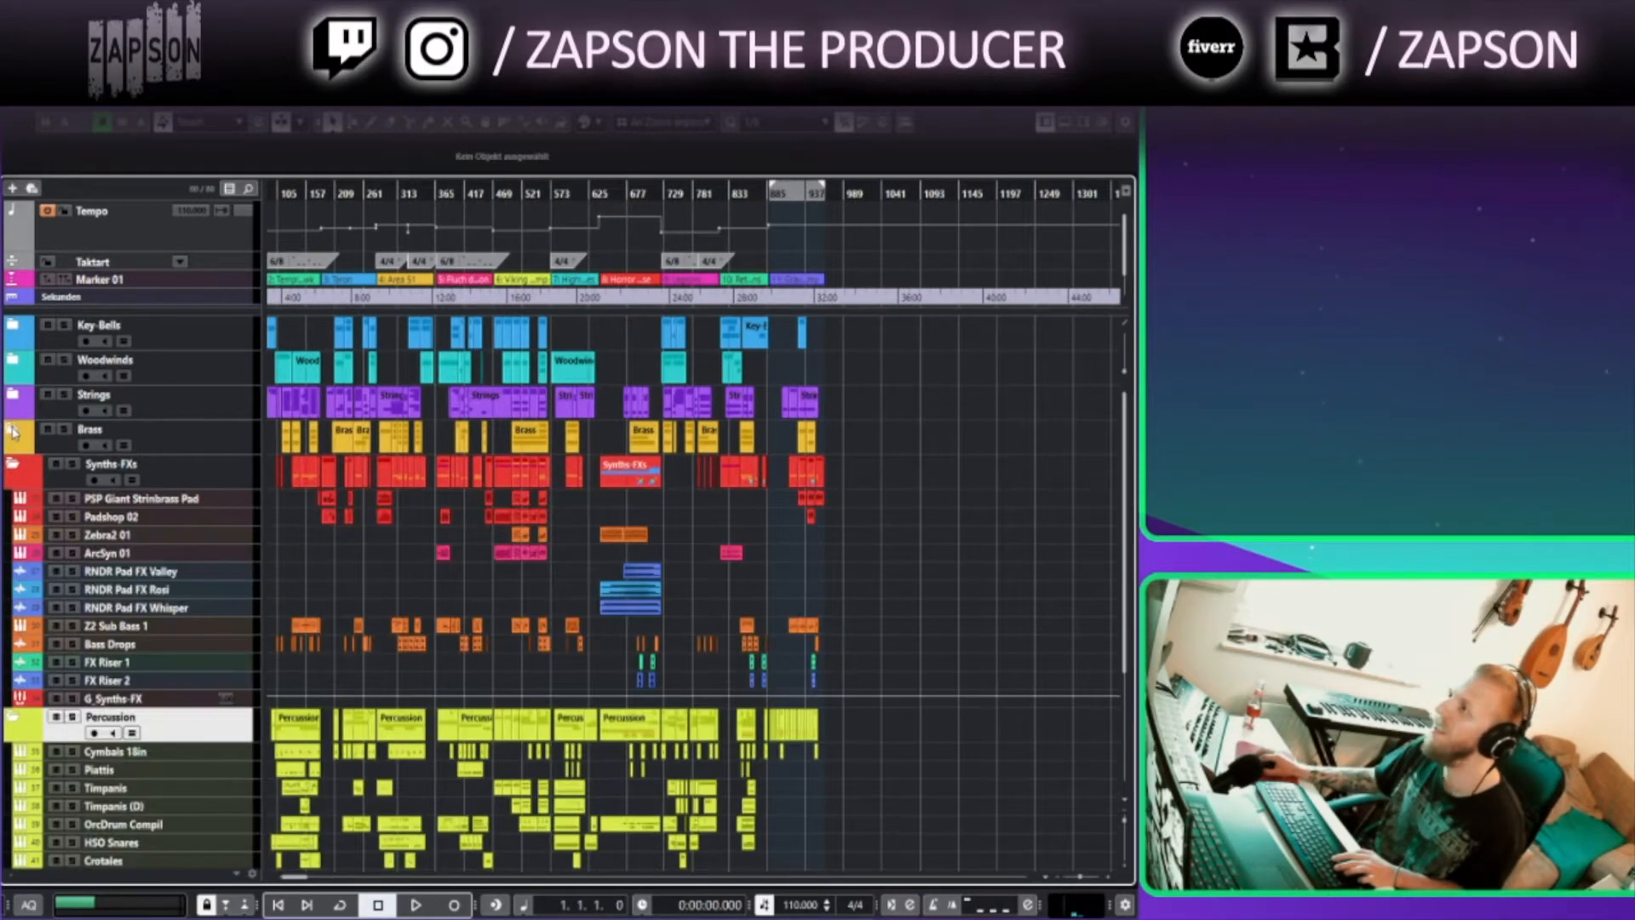
left_click(13, 428)
left_click(13, 394)
left_click(13, 360)
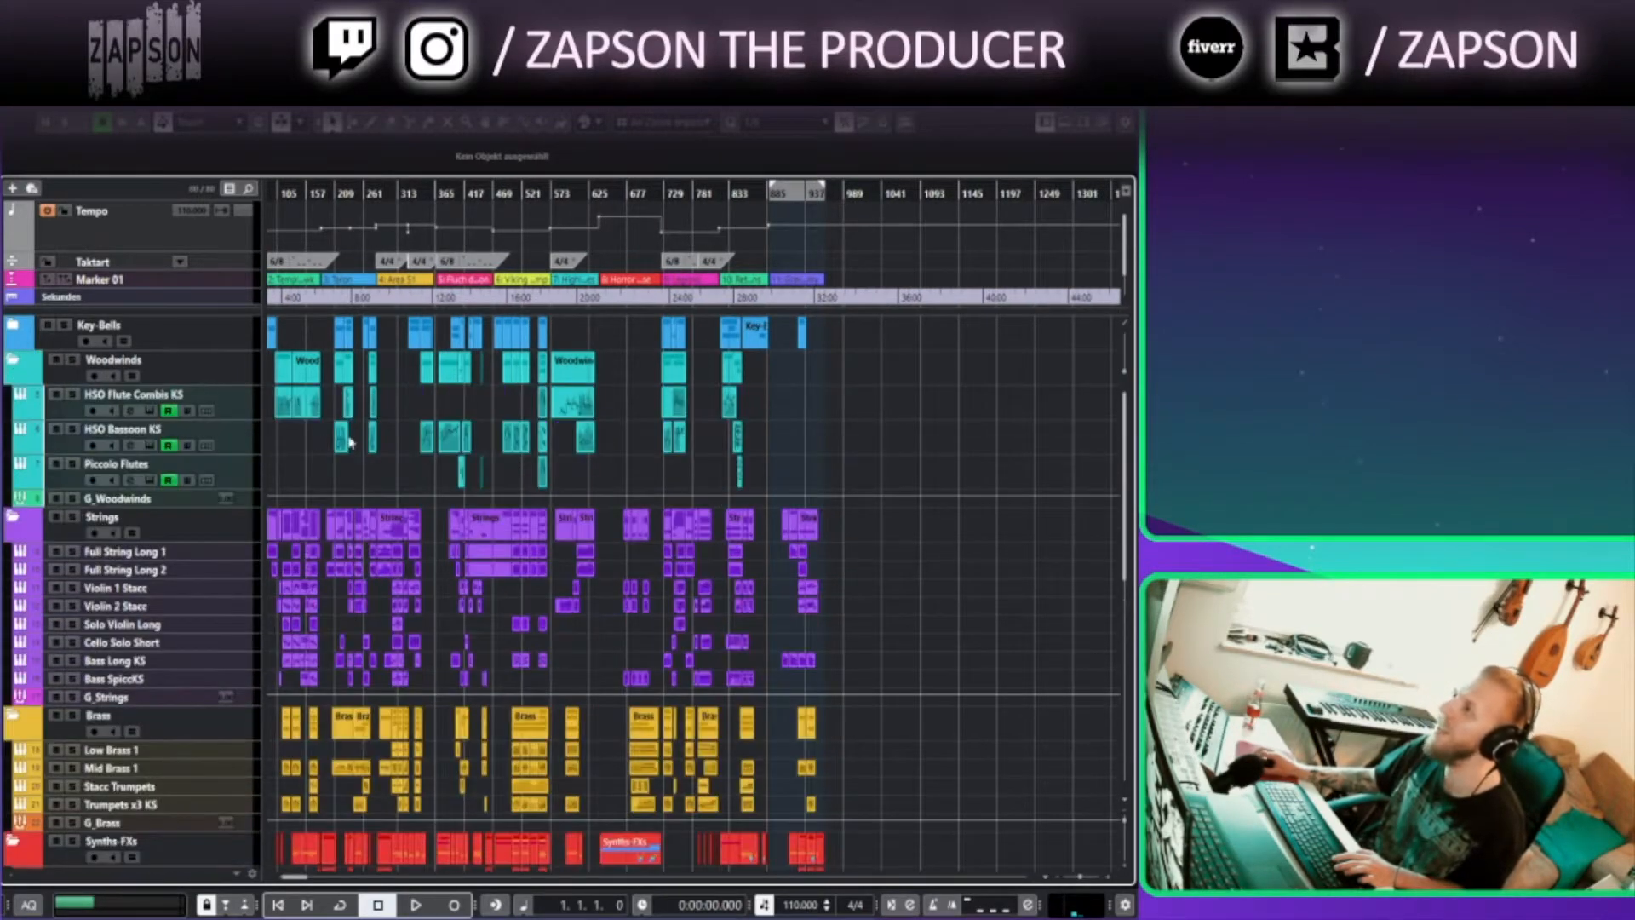
Expand the Fancy Instruments and Vocal folder tracks and scroll down to review their tracks
scroll(378, 486, "left", 2)
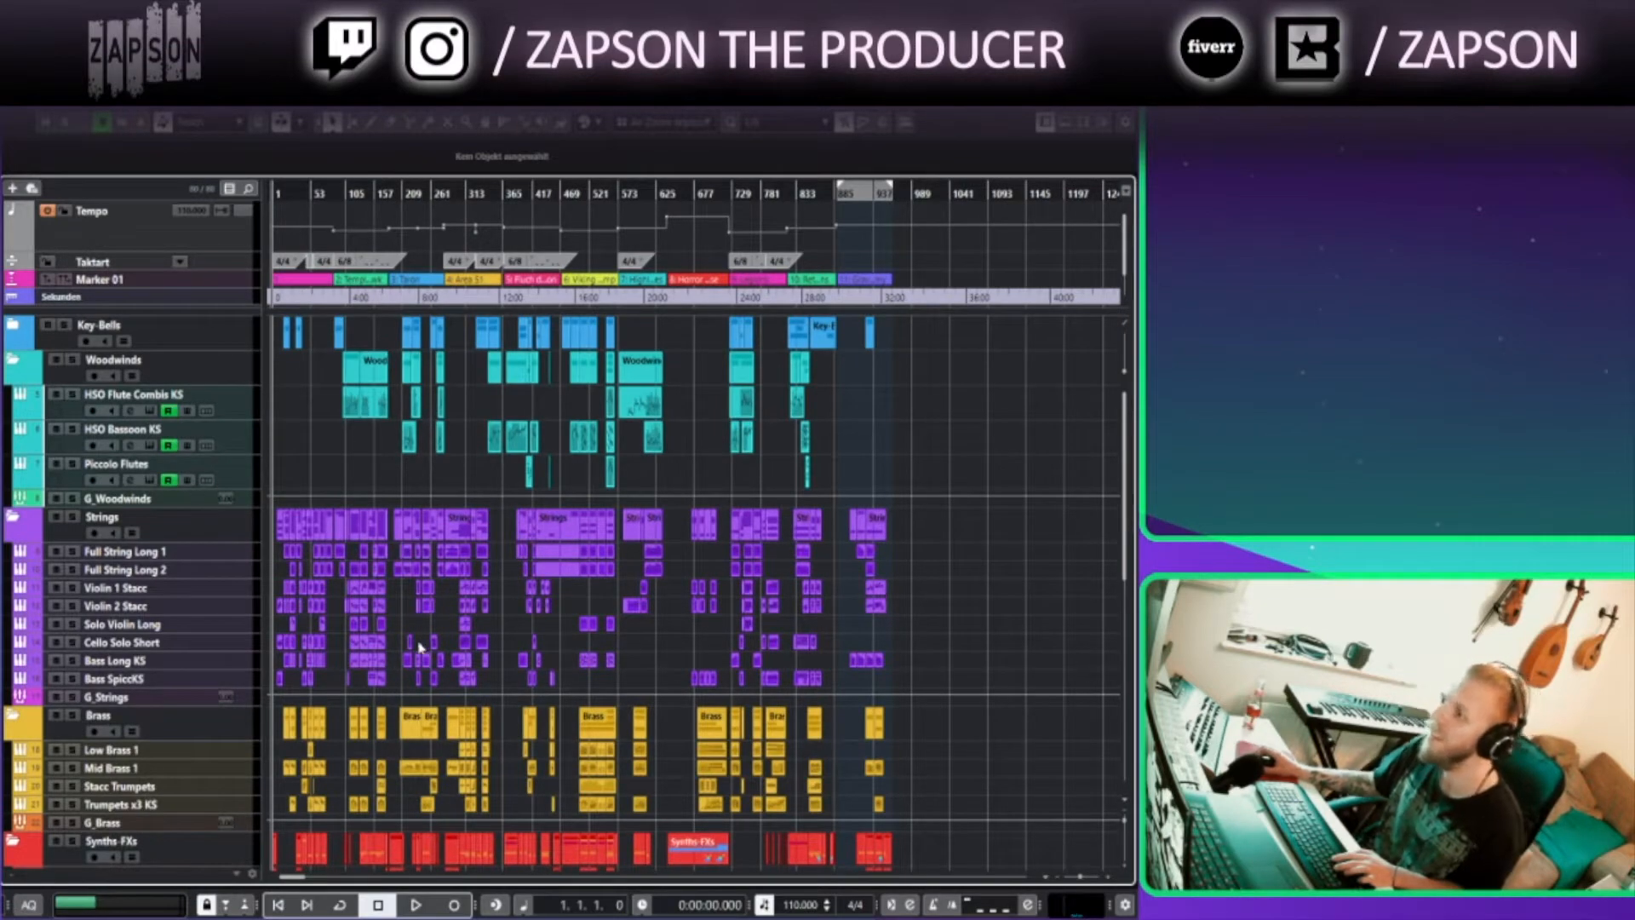
scroll(422, 647, "down", 10)
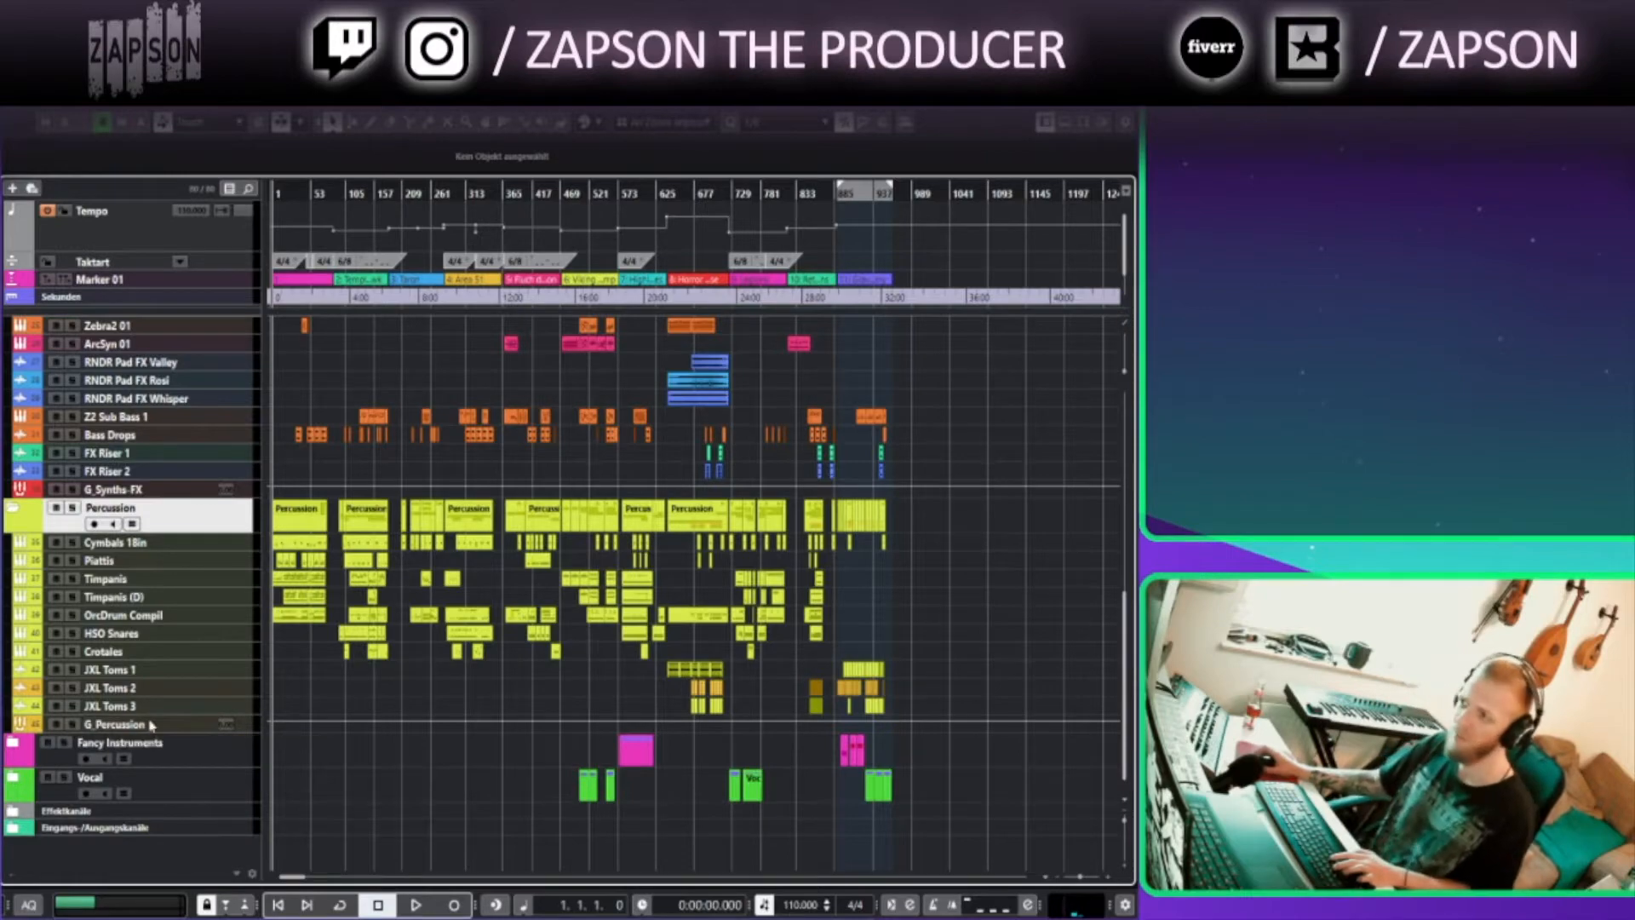
left_click(12, 746)
scroll(18, 788, "down", 2)
left_click(12, 777)
scroll(423, 690, "down", 5)
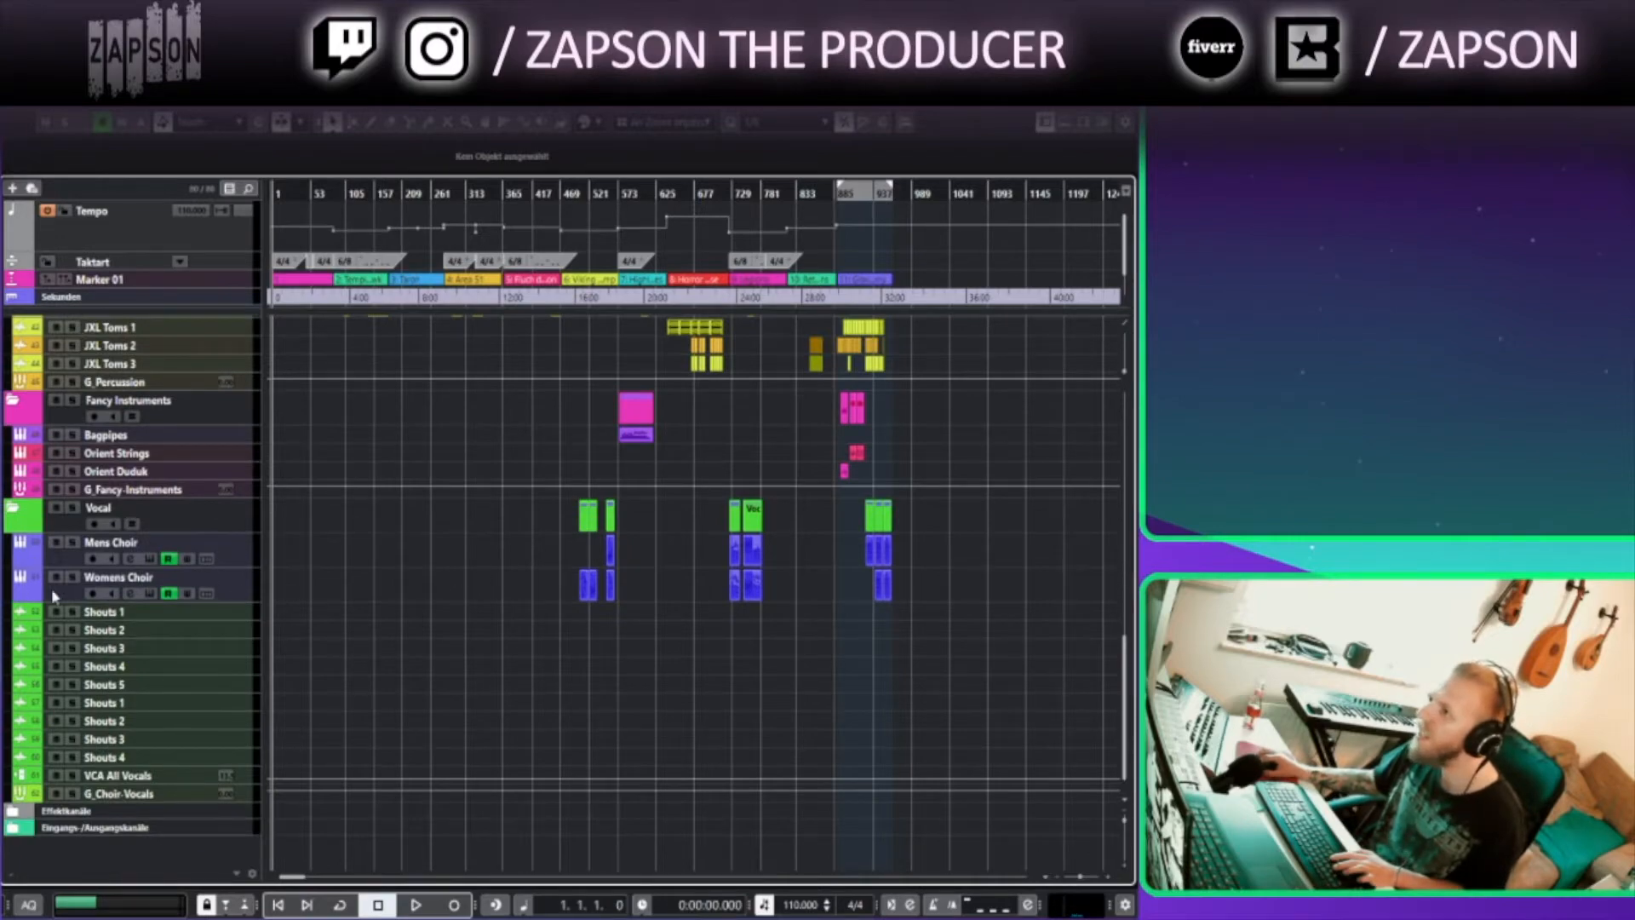
Browse the arrangement from the project start, zooming in on the opening sections
scroll(534, 524, "up", 10)
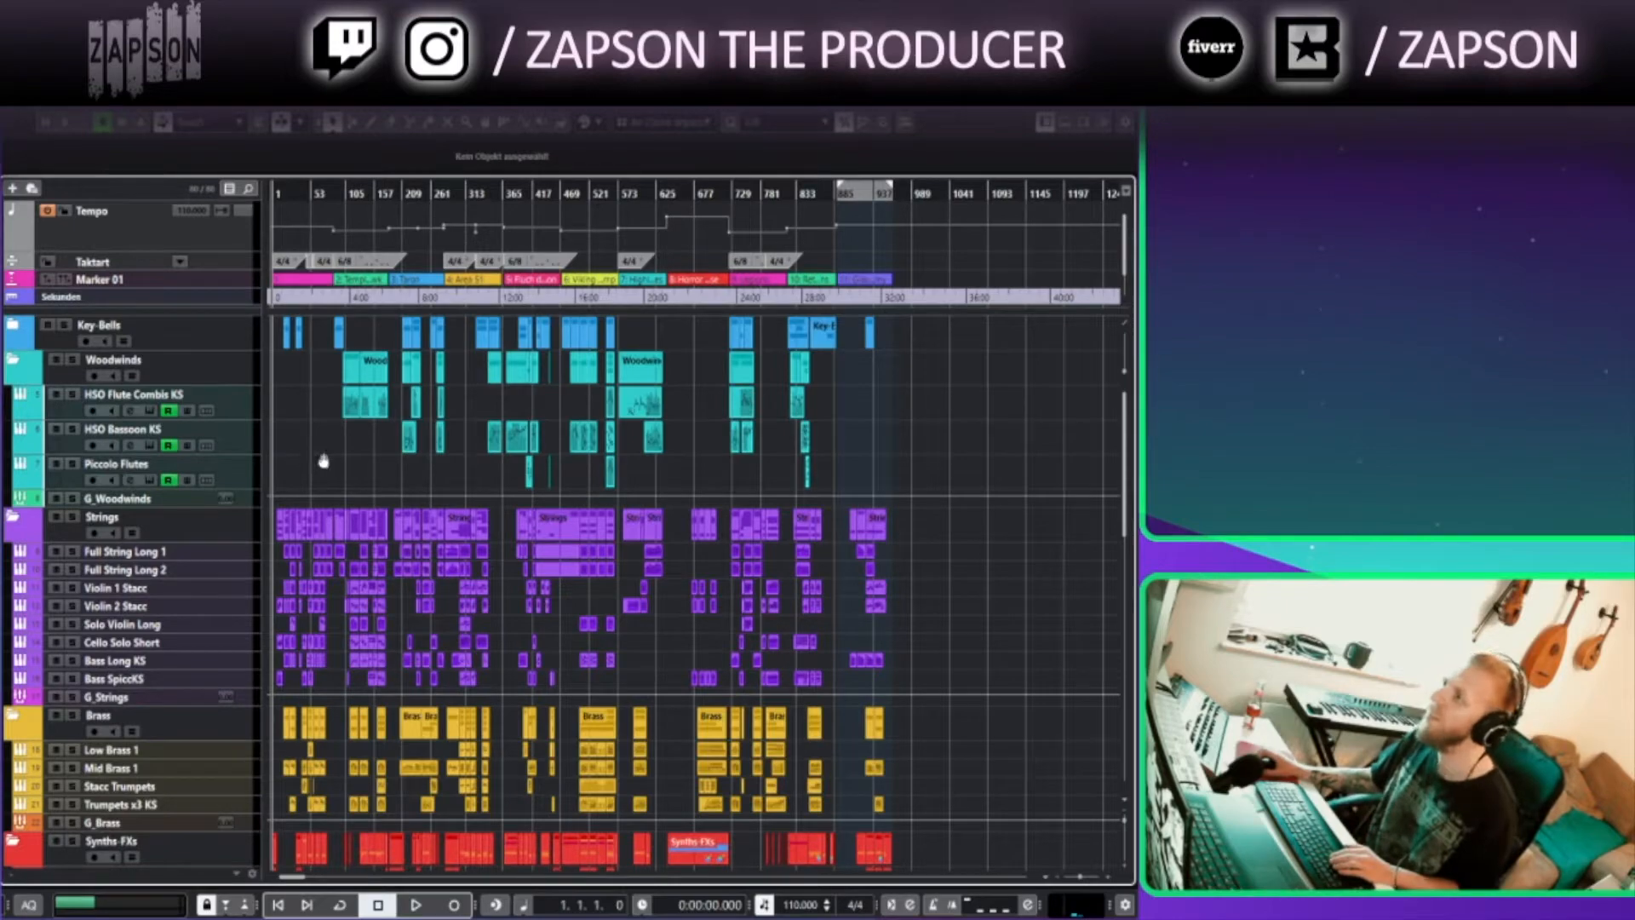
scroll(450, 582, "up", 3)
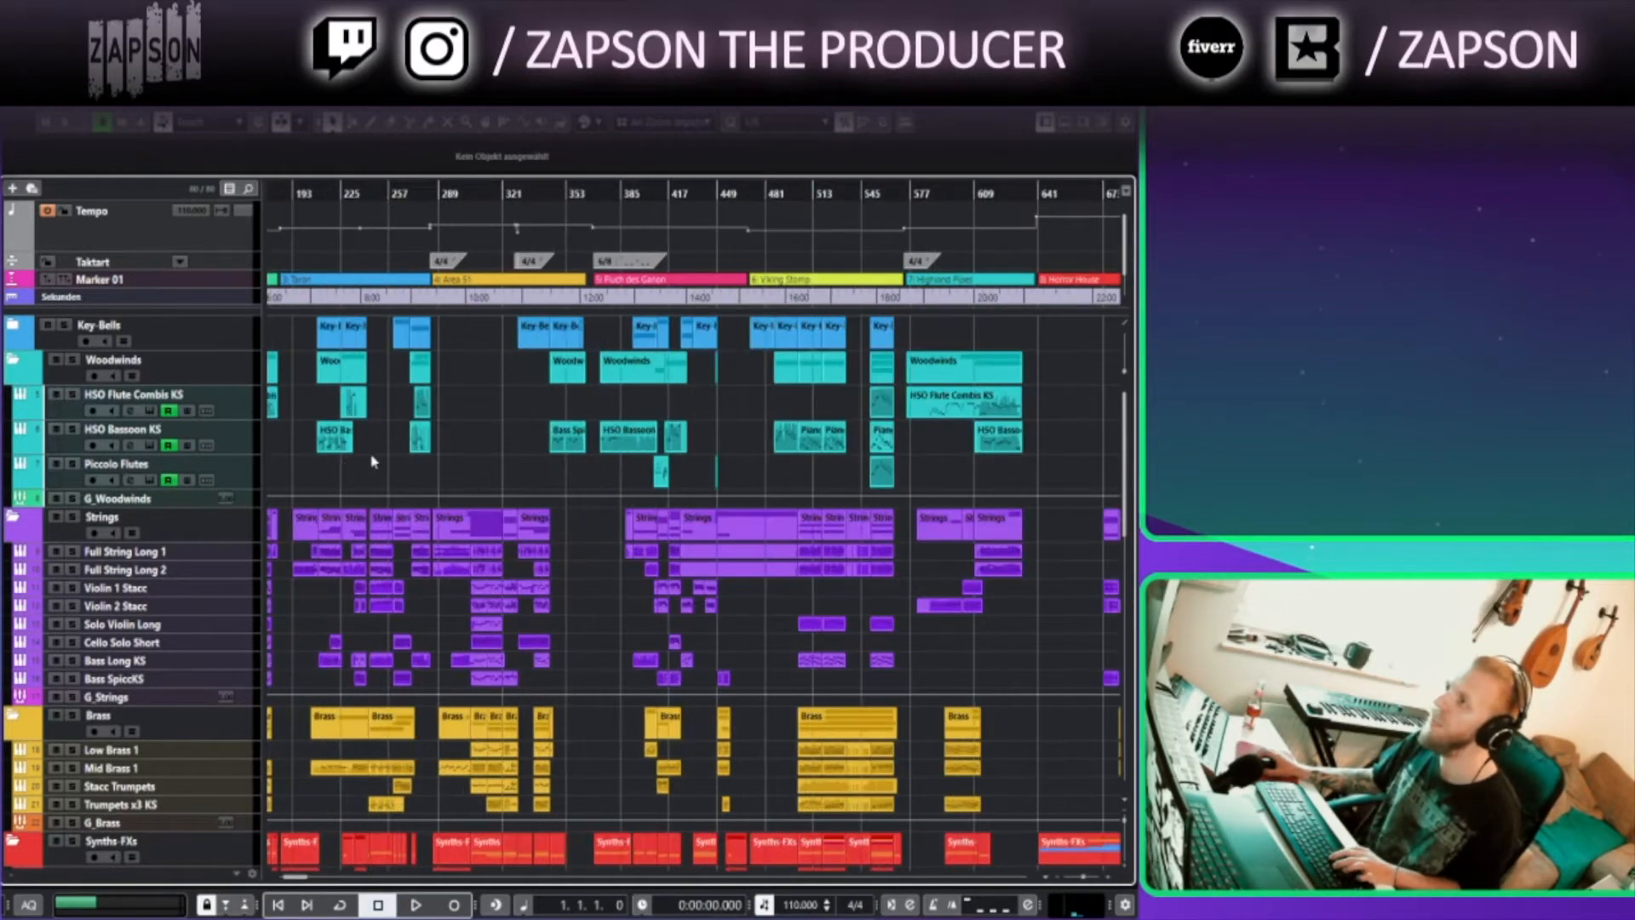
scroll(639, 438, "left", 6)
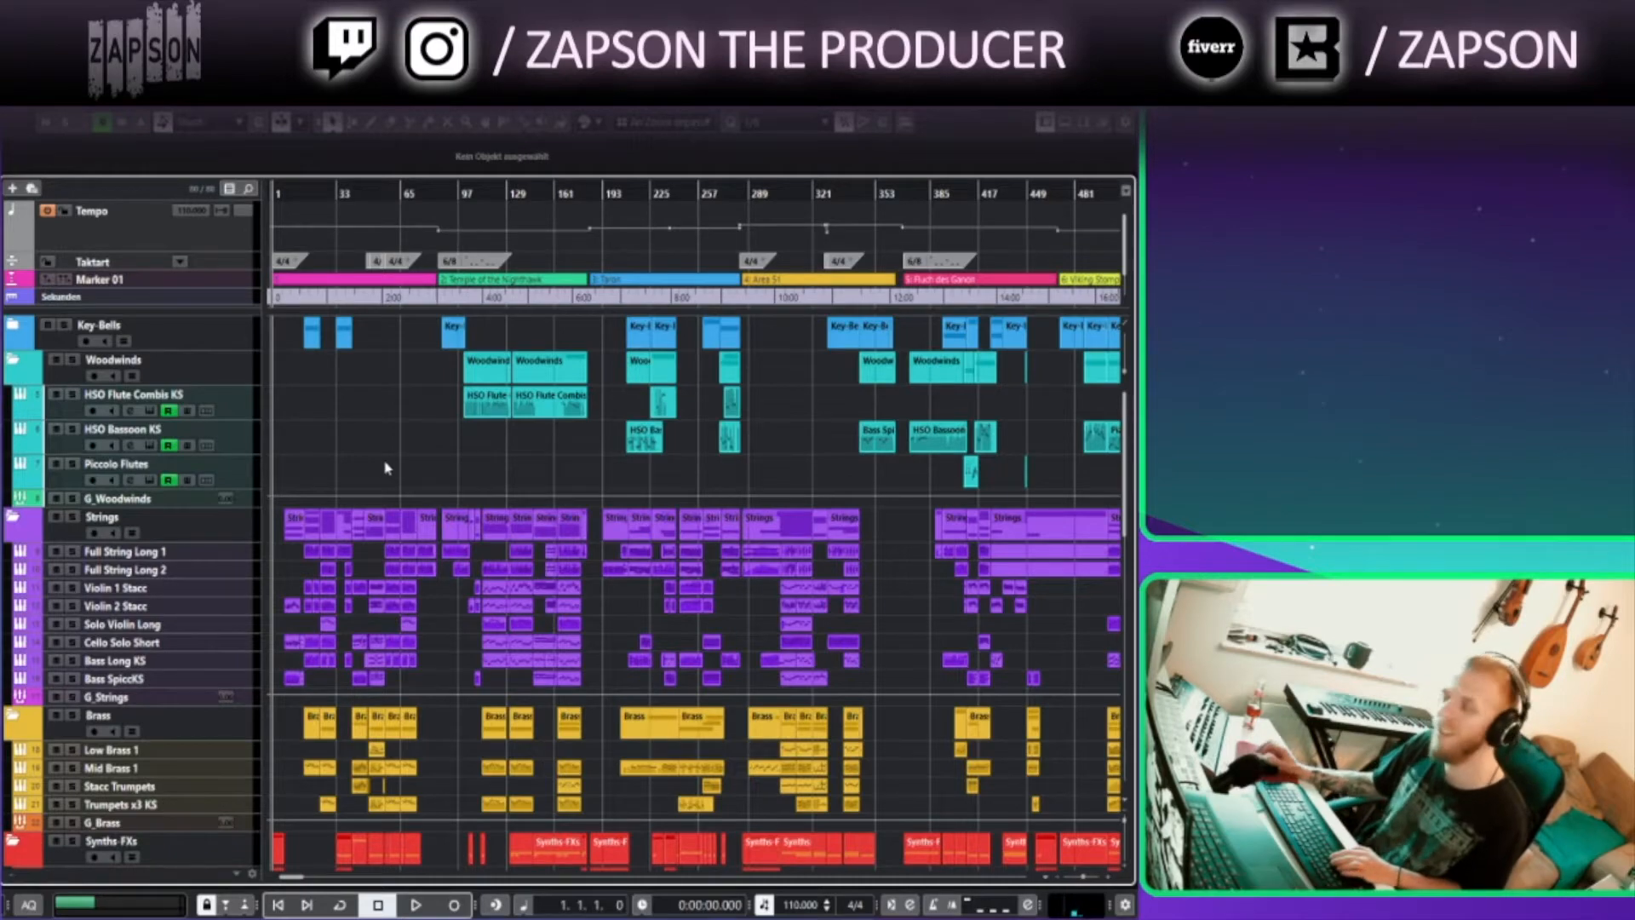
scroll(380, 464, "up", 2)
scroll(682, 467, "up", 2)
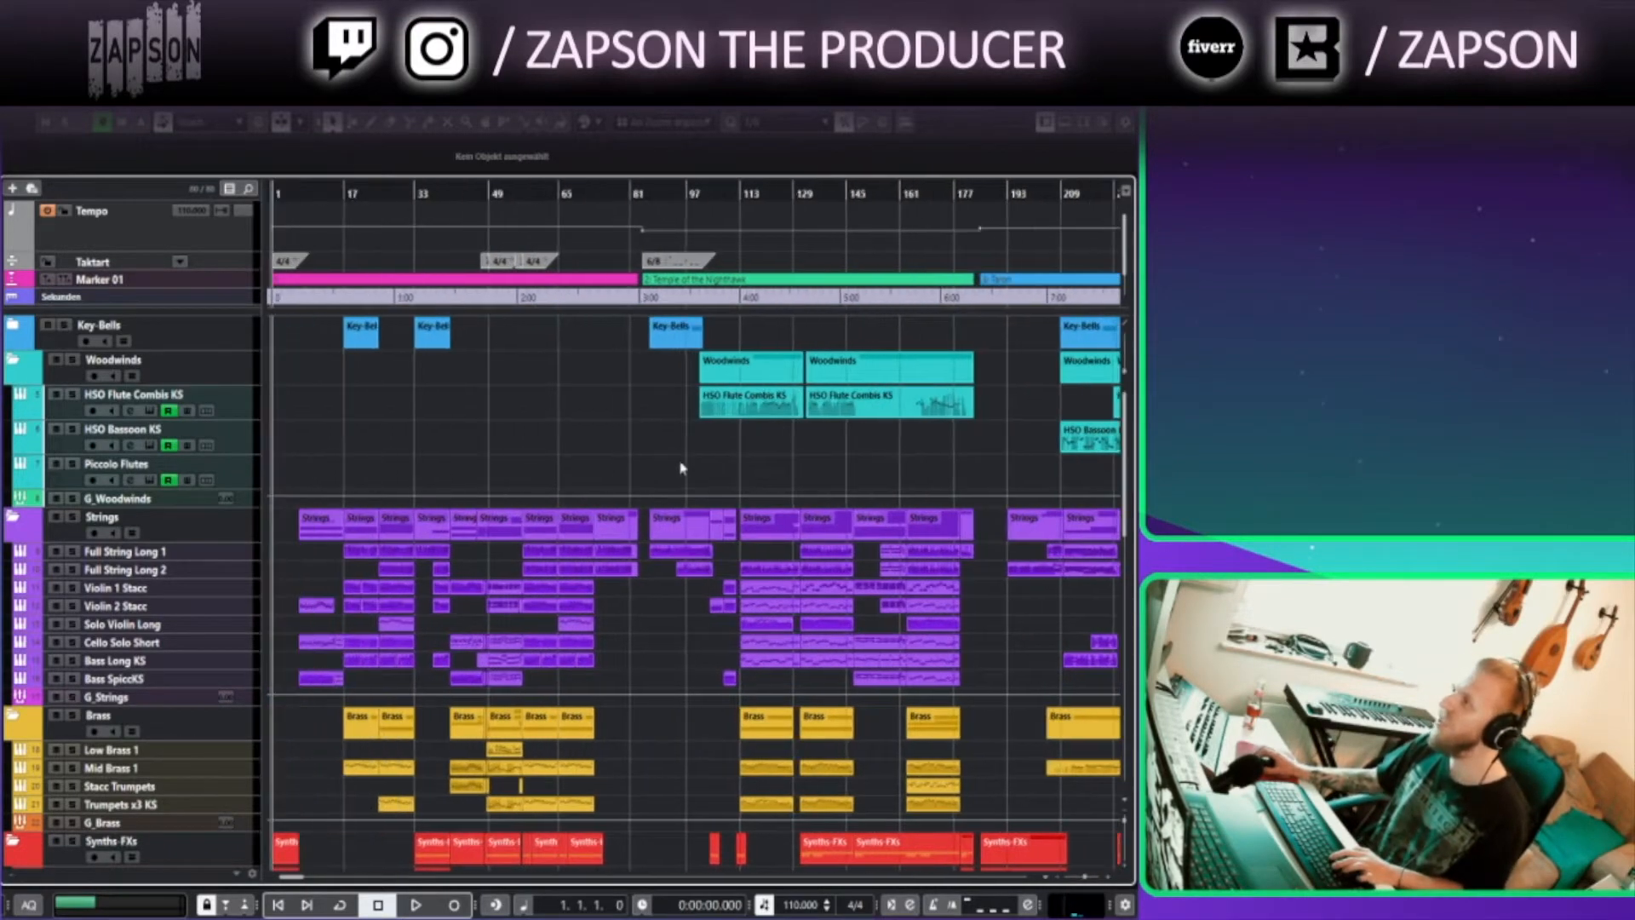
scroll(570, 442, "right", 6)
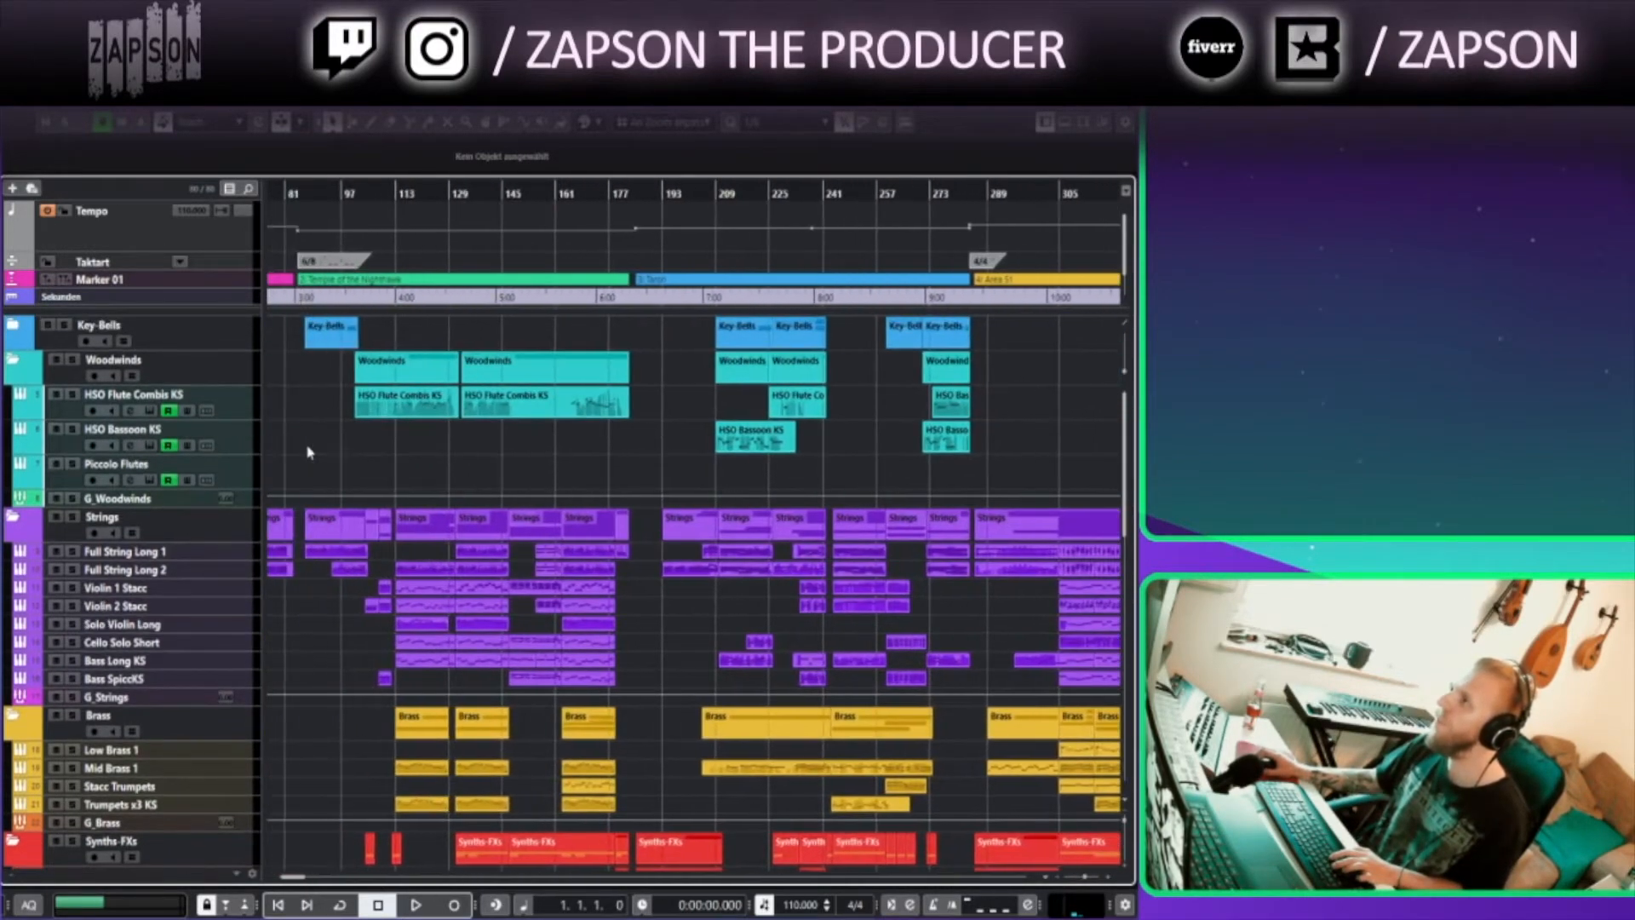
scroll(327, 427, "up", 2)
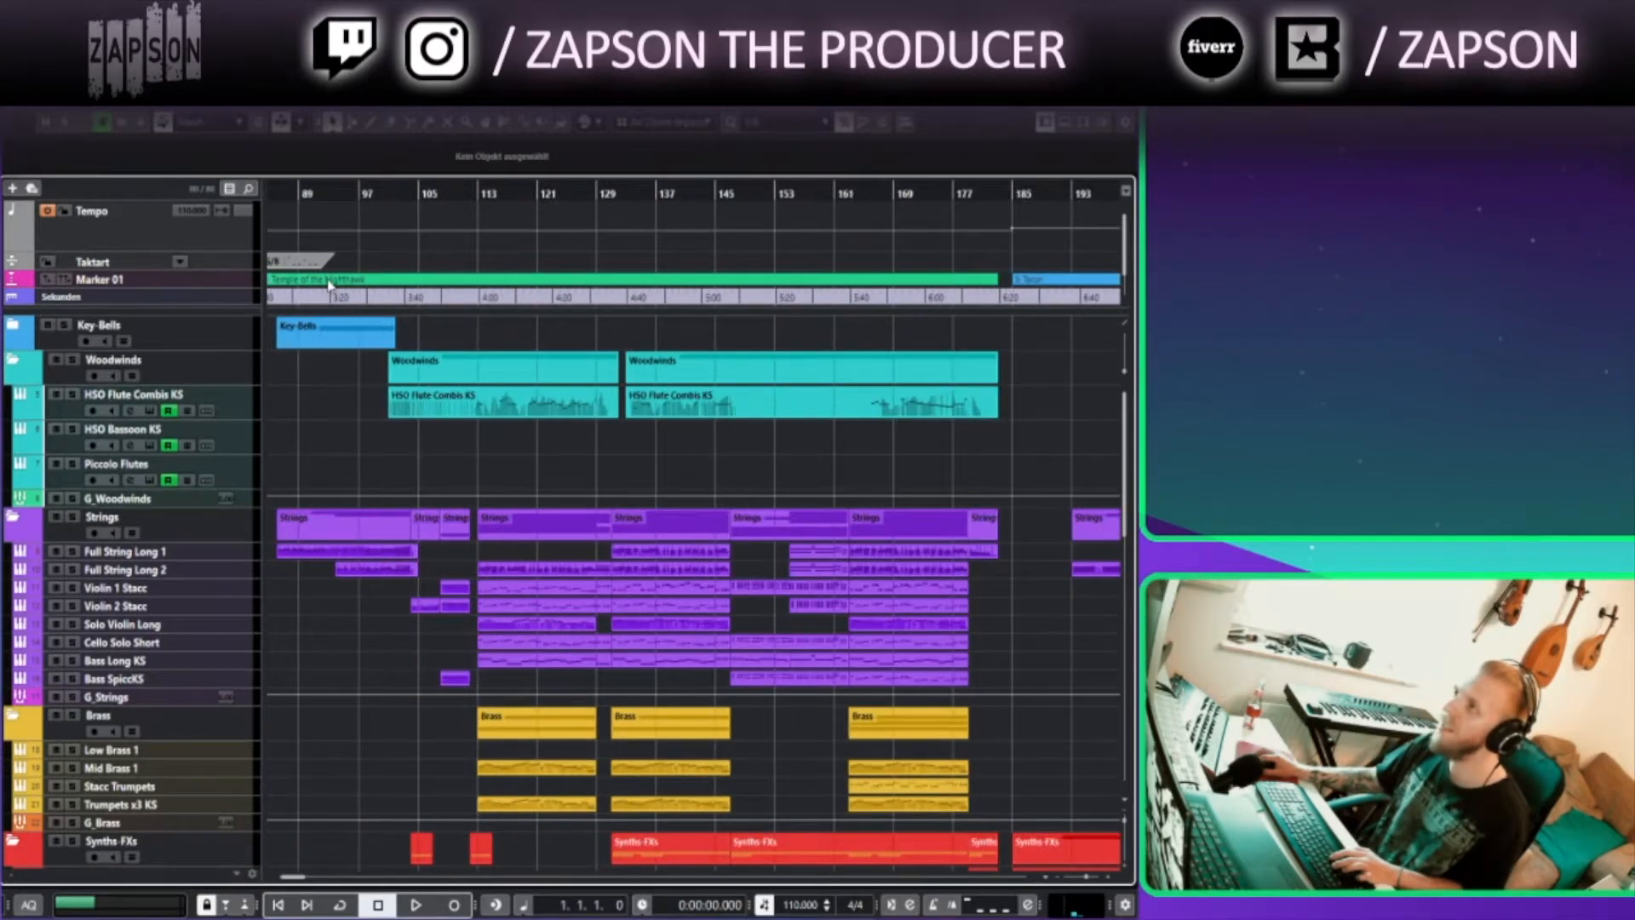
Expand the Key-Bells folder and place the playhead at bar 85, the Temple of the Nighthawk marker
left_click(332, 281)
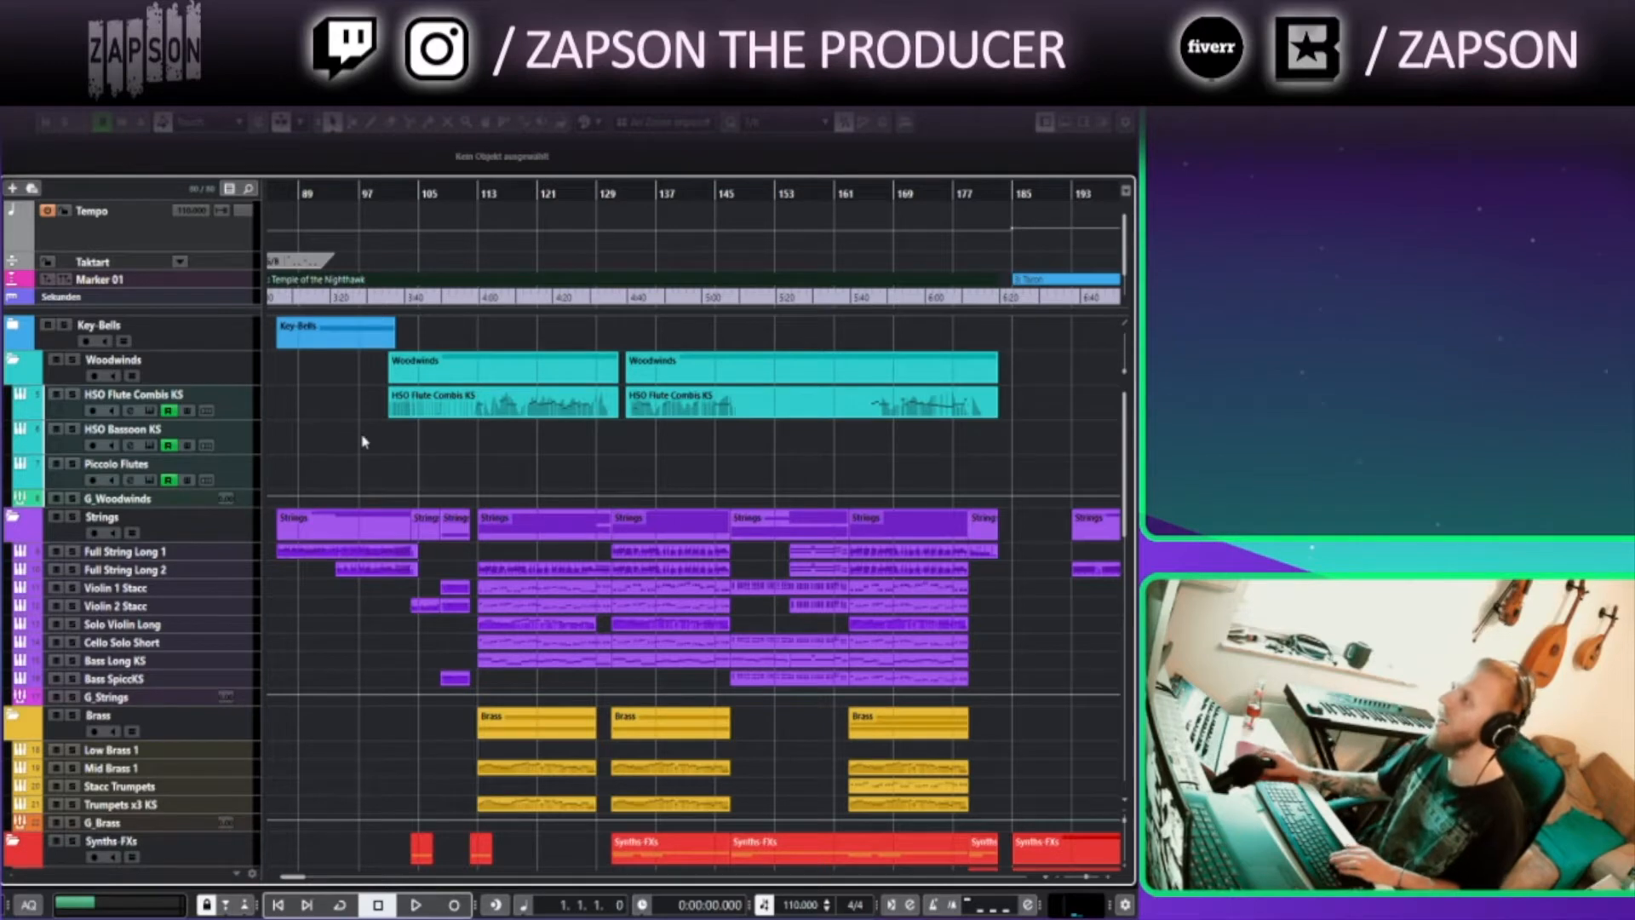
scroll(336, 429, "left", 1)
left_click(10, 338)
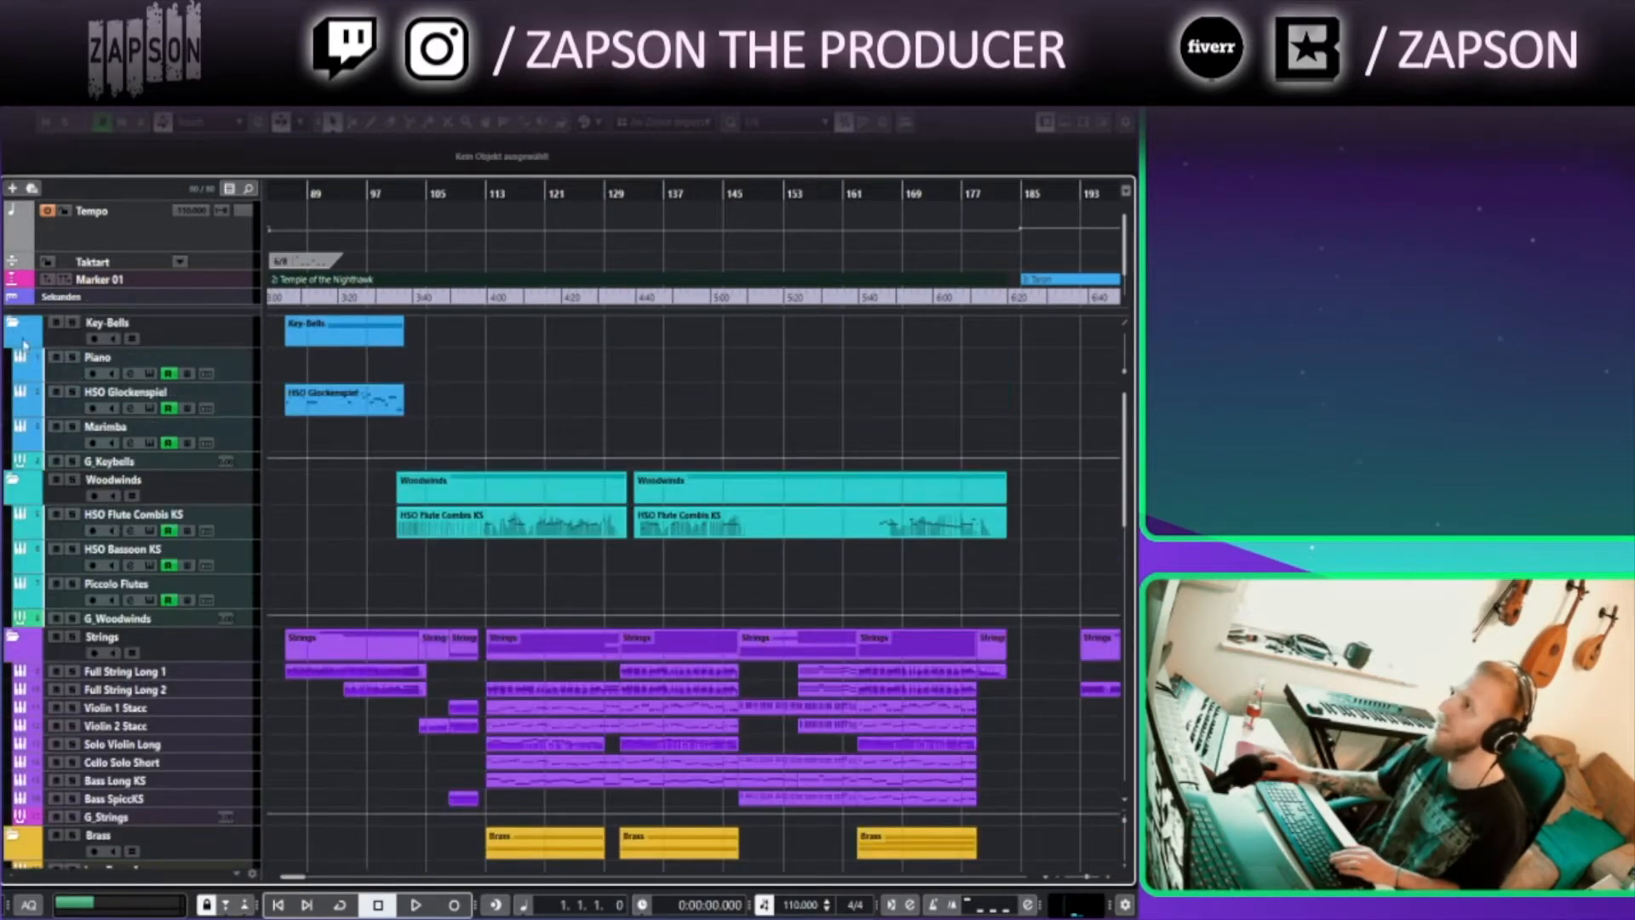
scroll(426, 517, "up", 1)
left_click(277, 196)
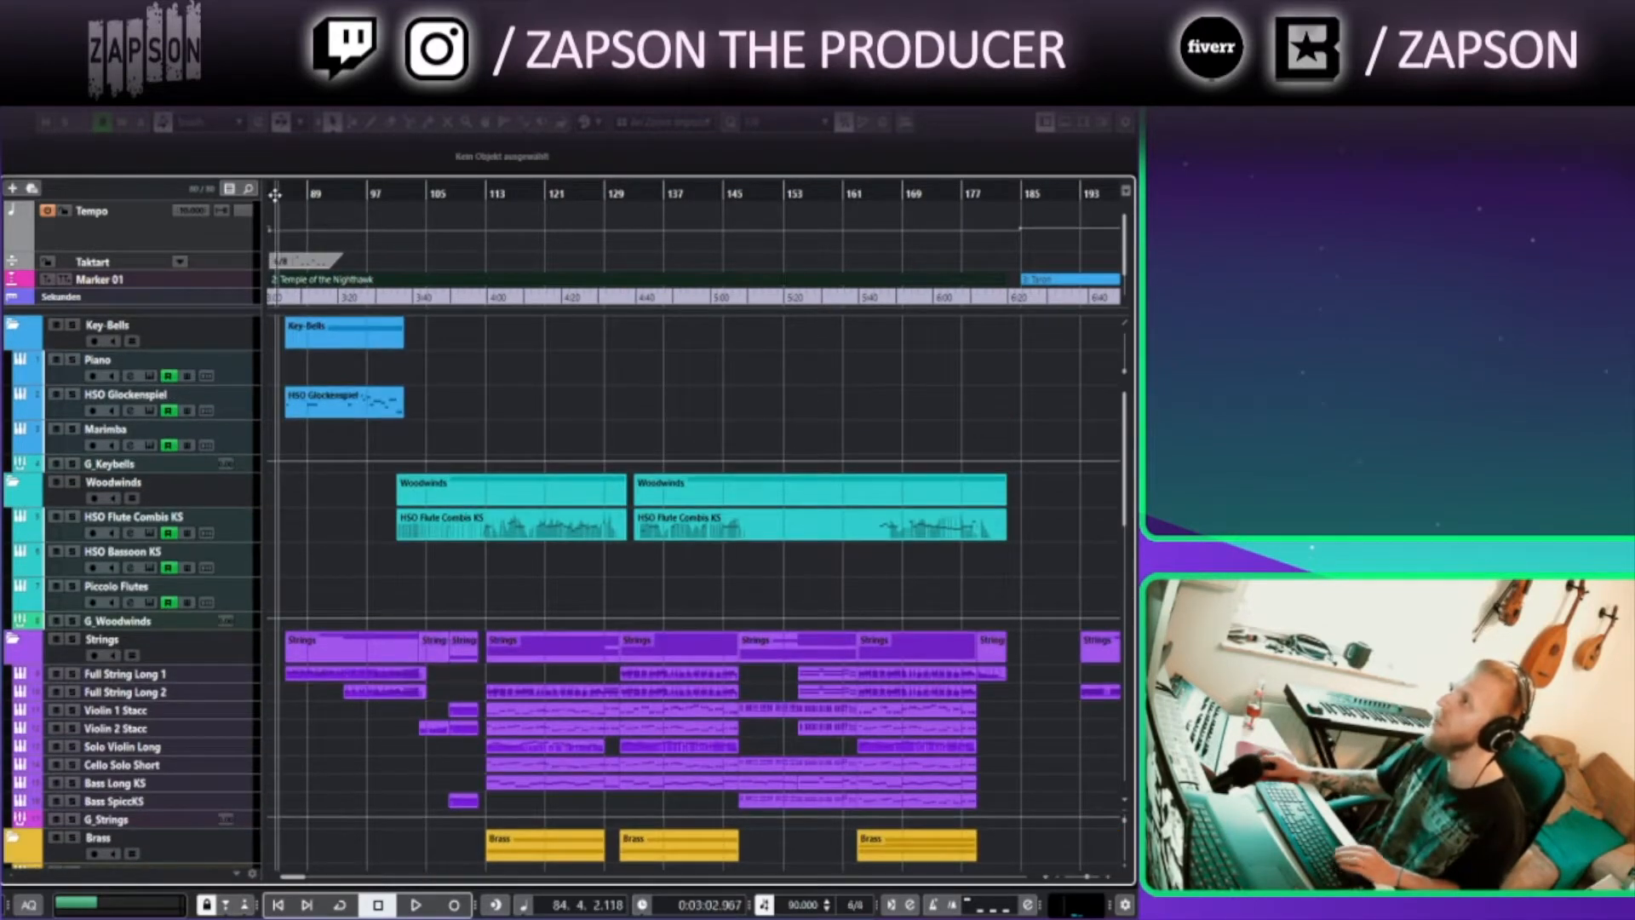
Collapse all the folder tracks, from Strings and Key-Bells down to Vocal
left_click(24, 639)
left_click(17, 334)
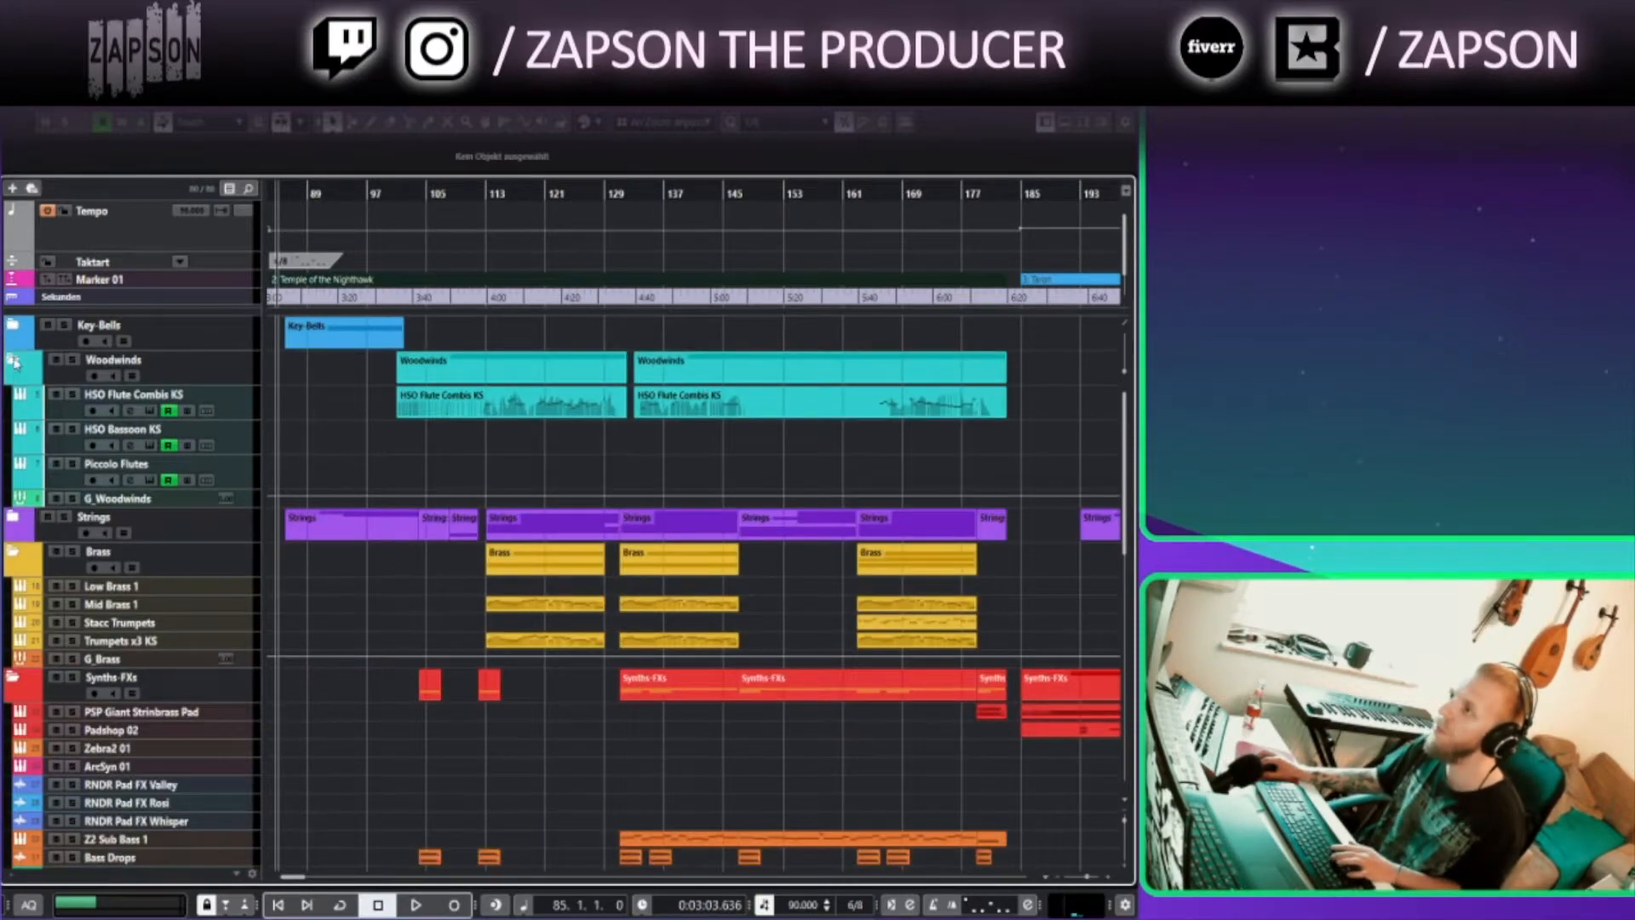
left_click(14, 367)
left_click(15, 434)
left_click(15, 466)
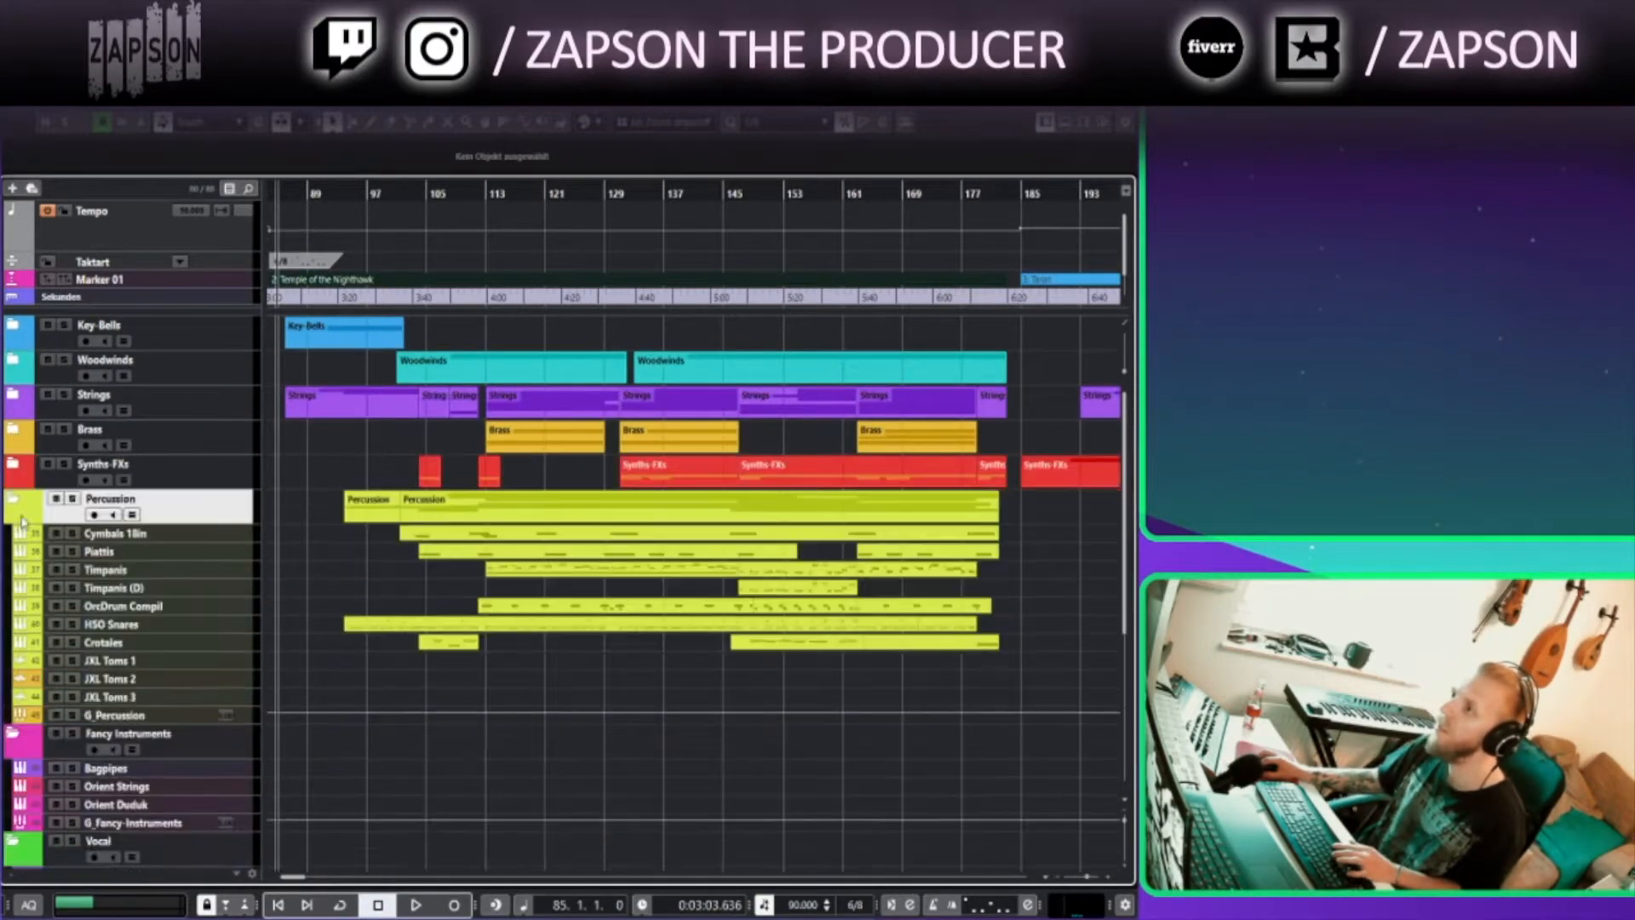
left_click(15, 506)
left_click(15, 537)
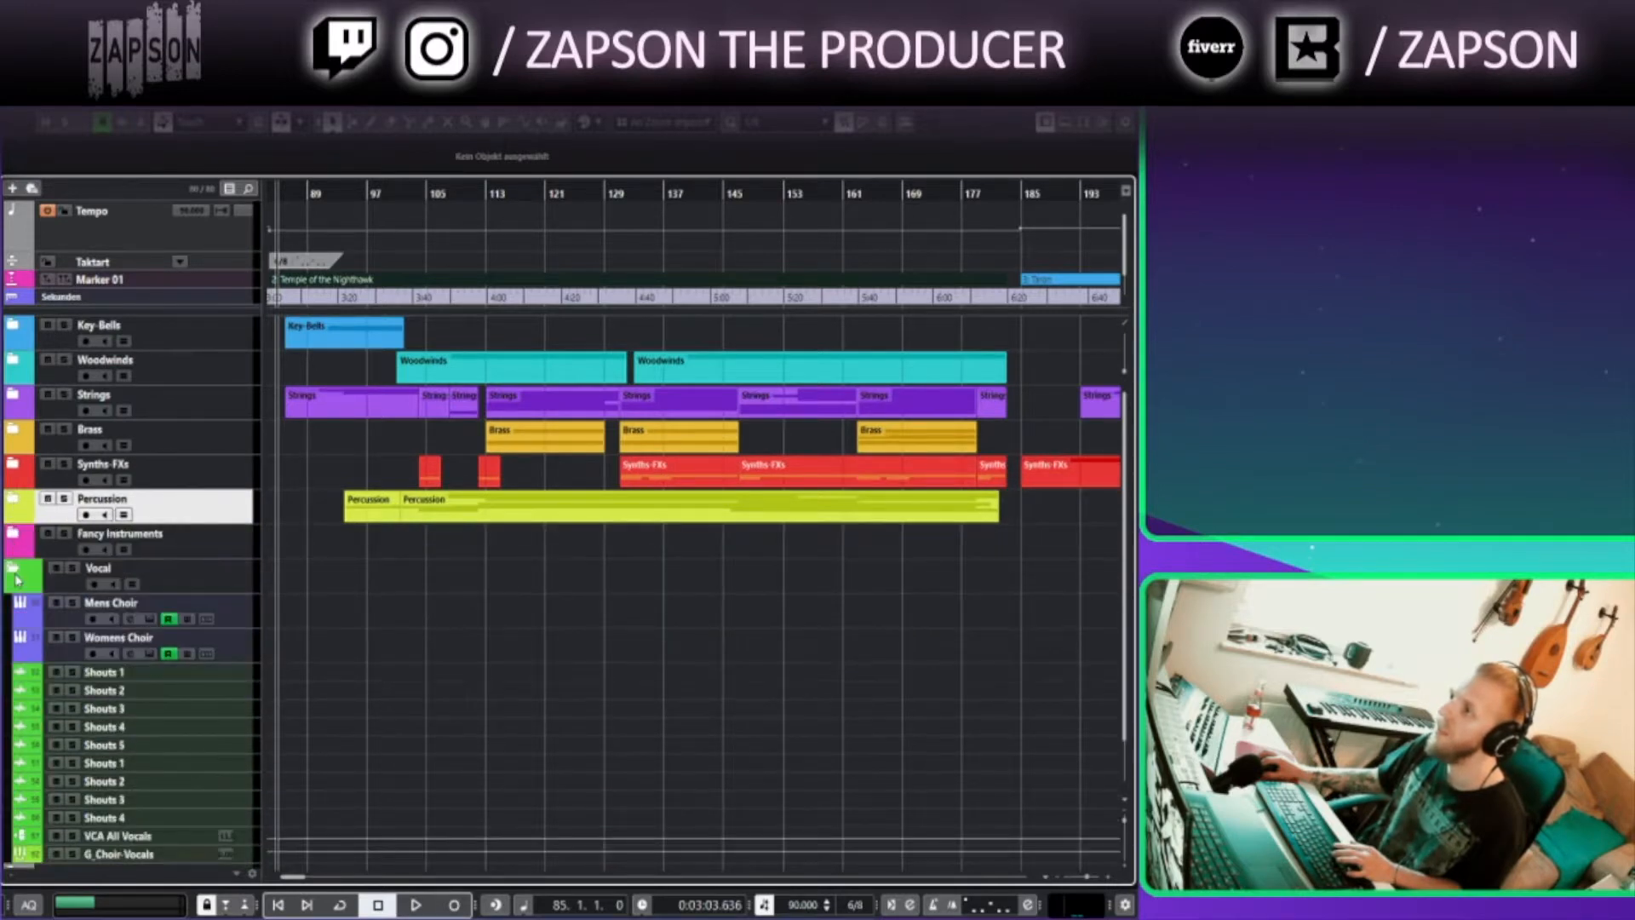
left_click(17, 573)
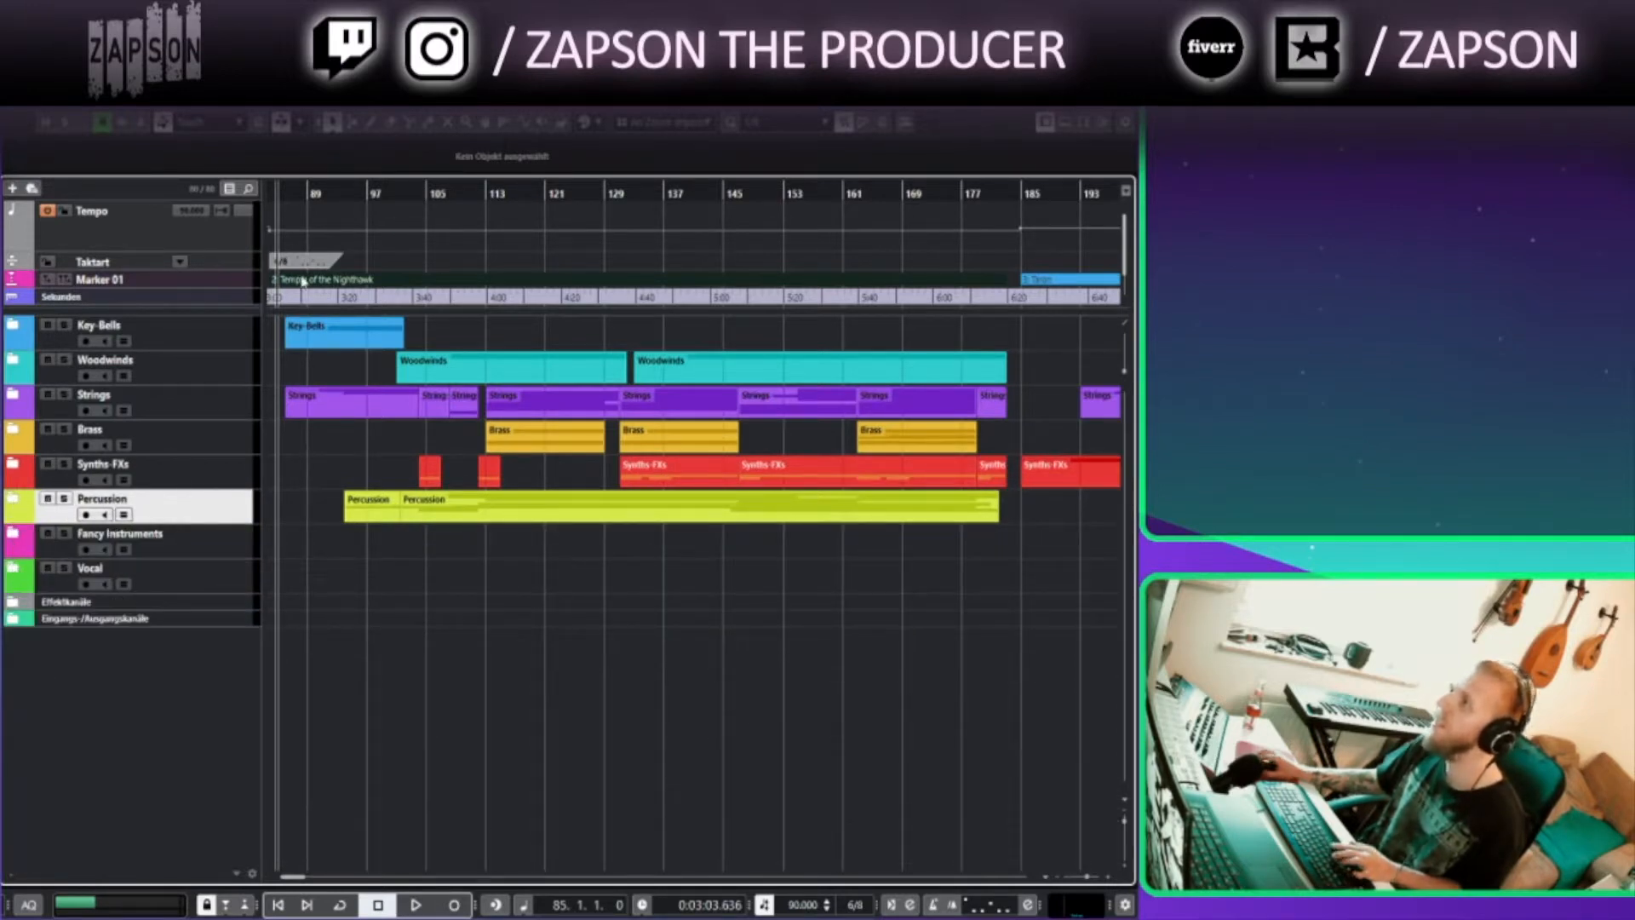
Zoom in around bar 84, set the playhead to bar 84 and start playback
scroll(420, 218, "left", 3)
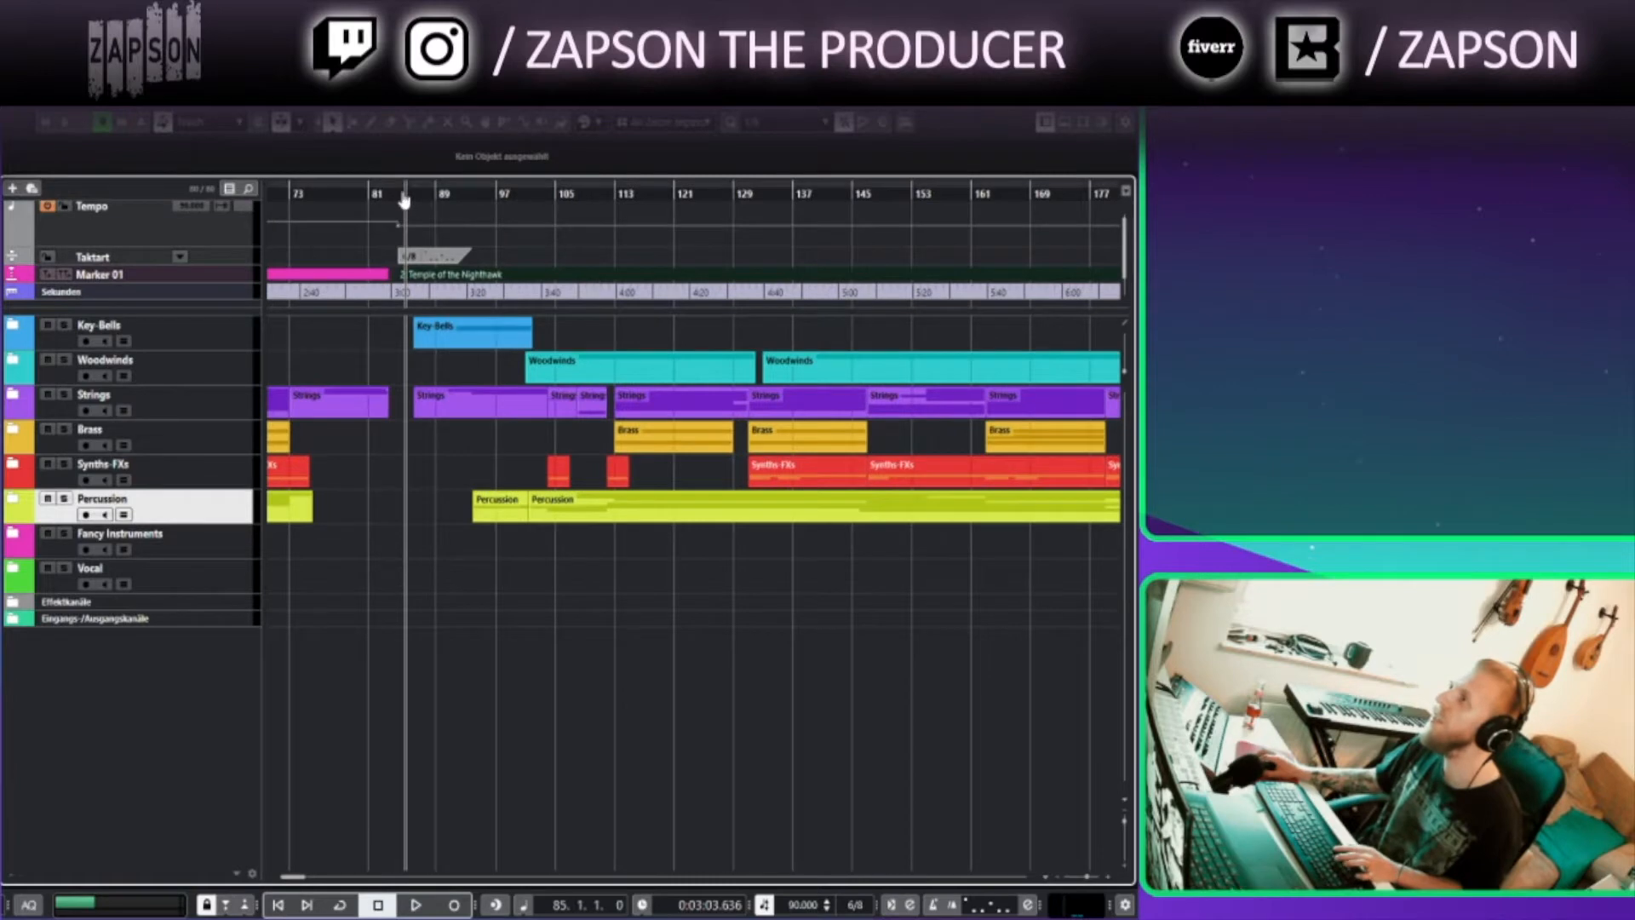
left_click(410, 206)
scroll(421, 232, "up", 4)
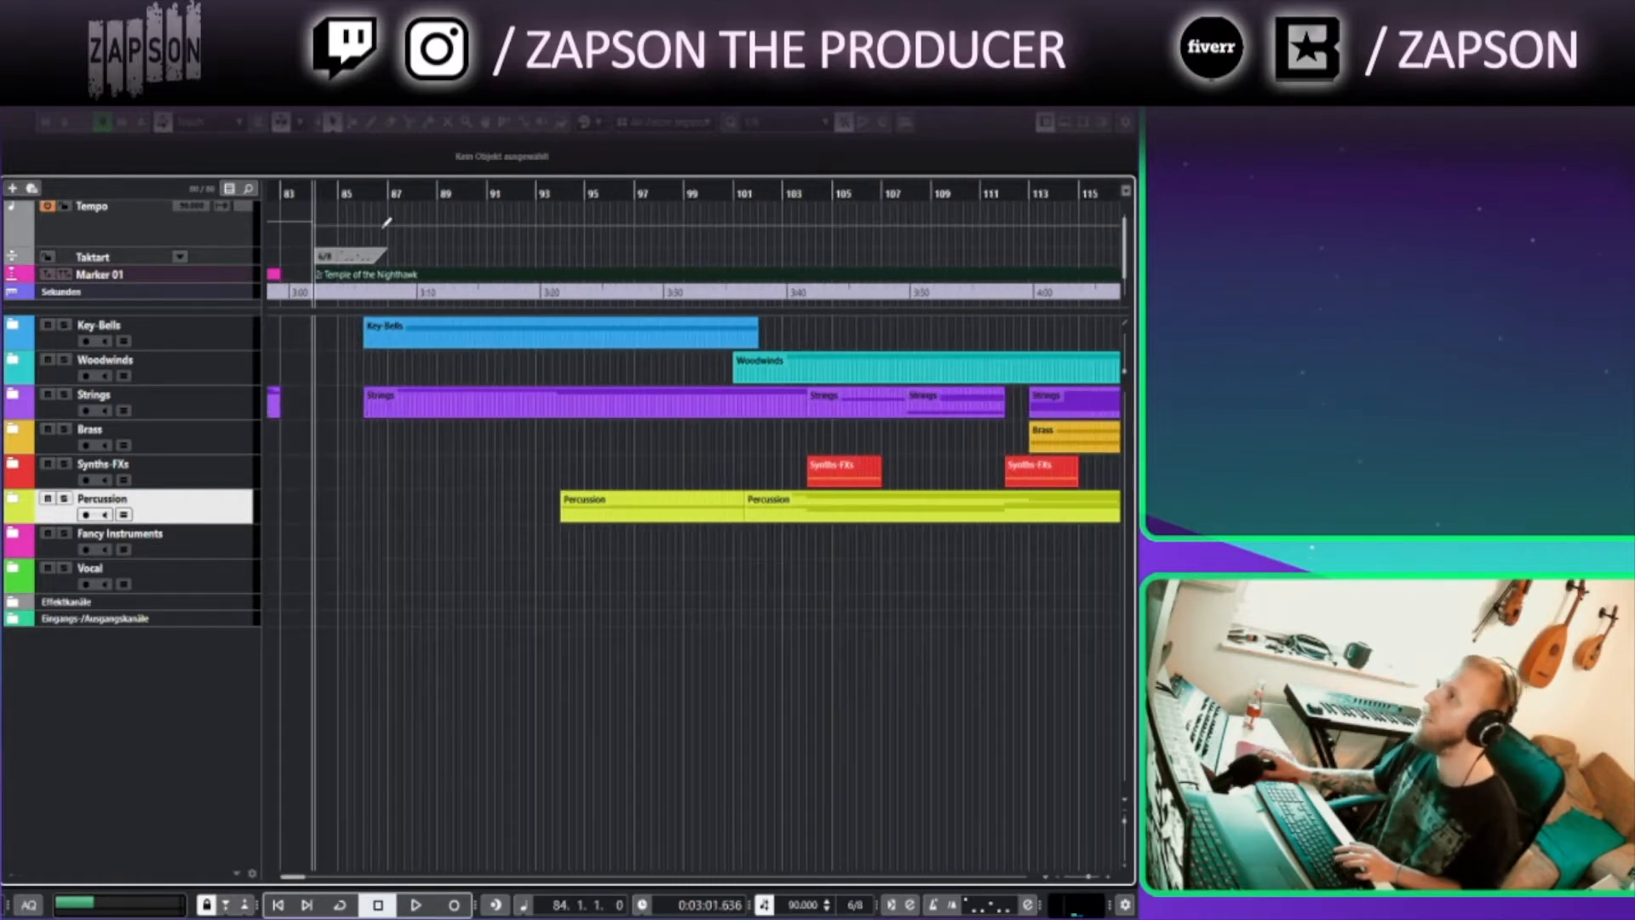
left_click(329, 191)
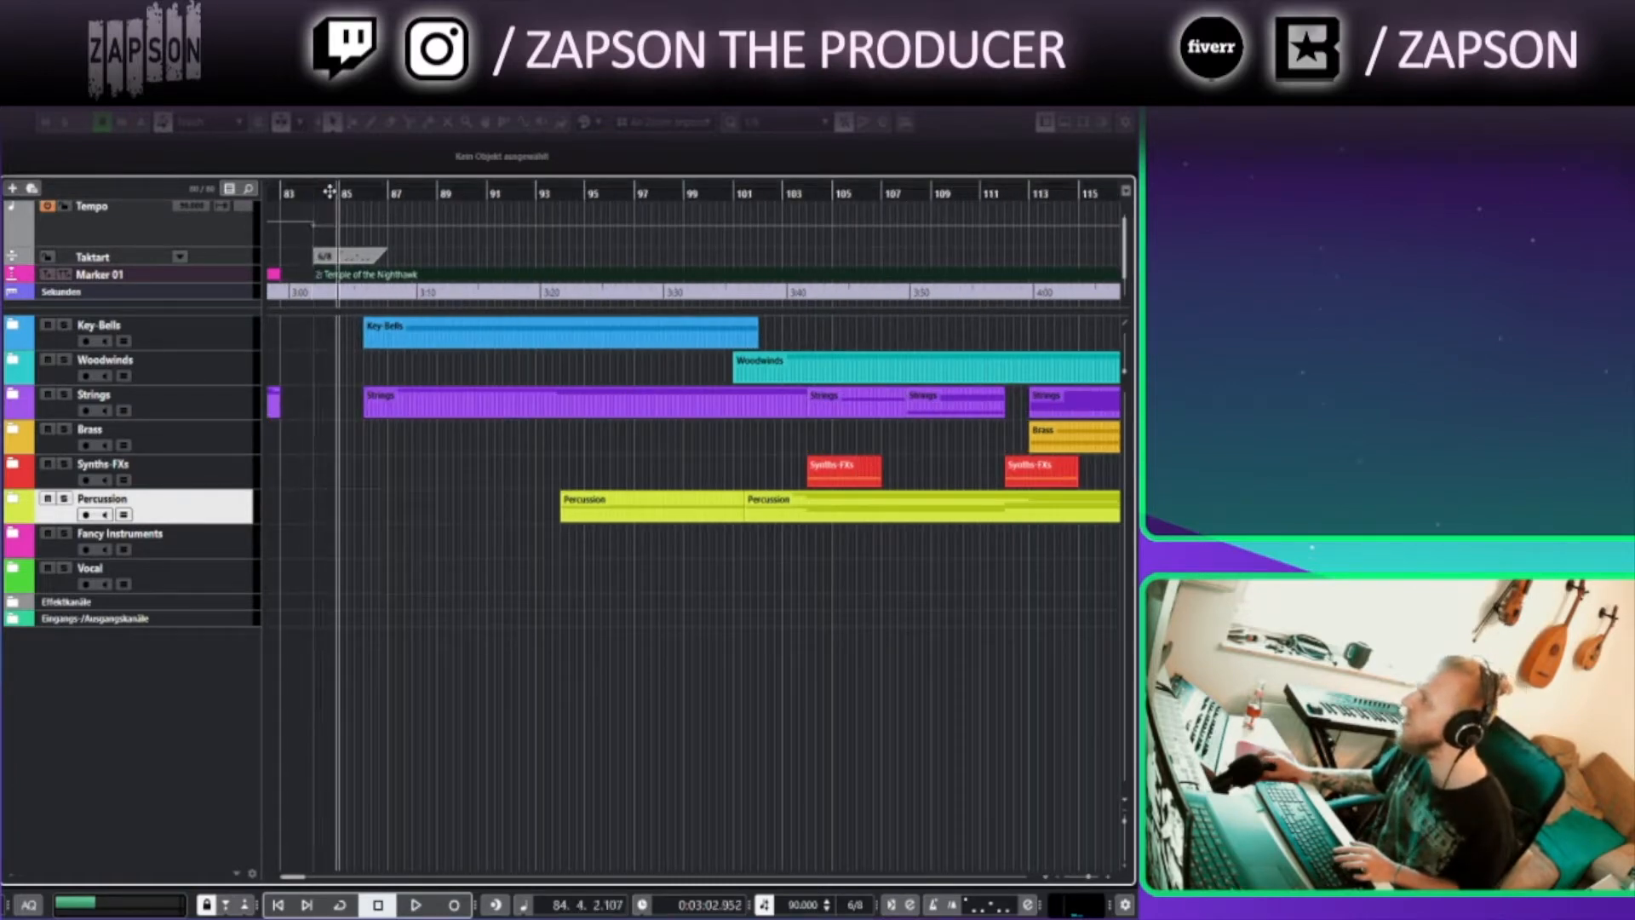
left_click(316, 192)
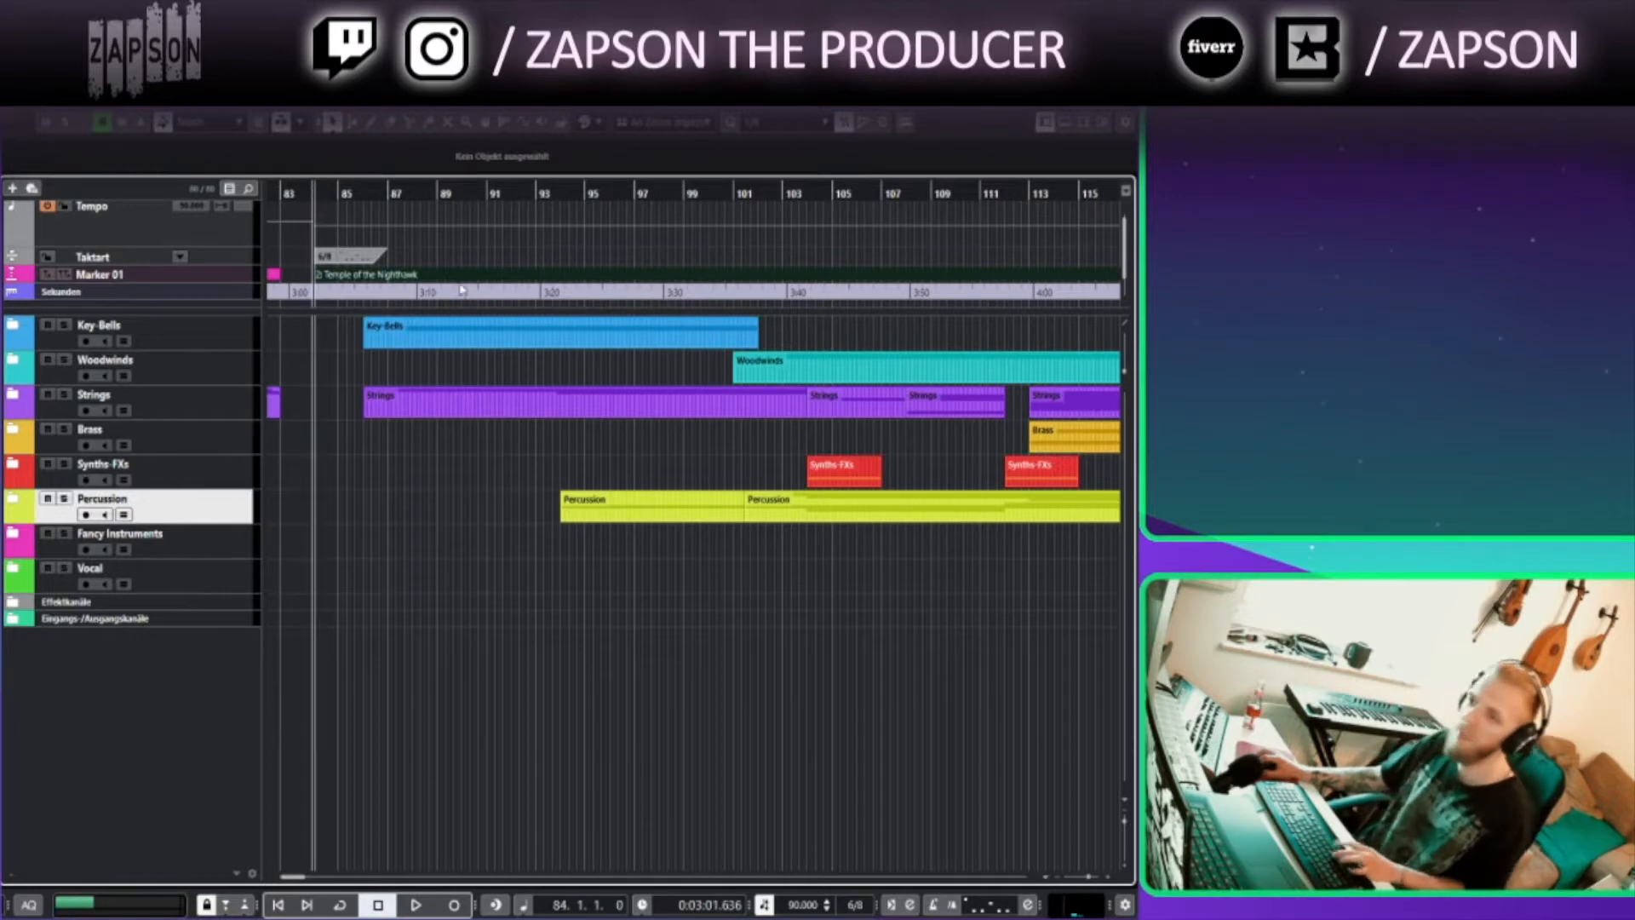
key("space")
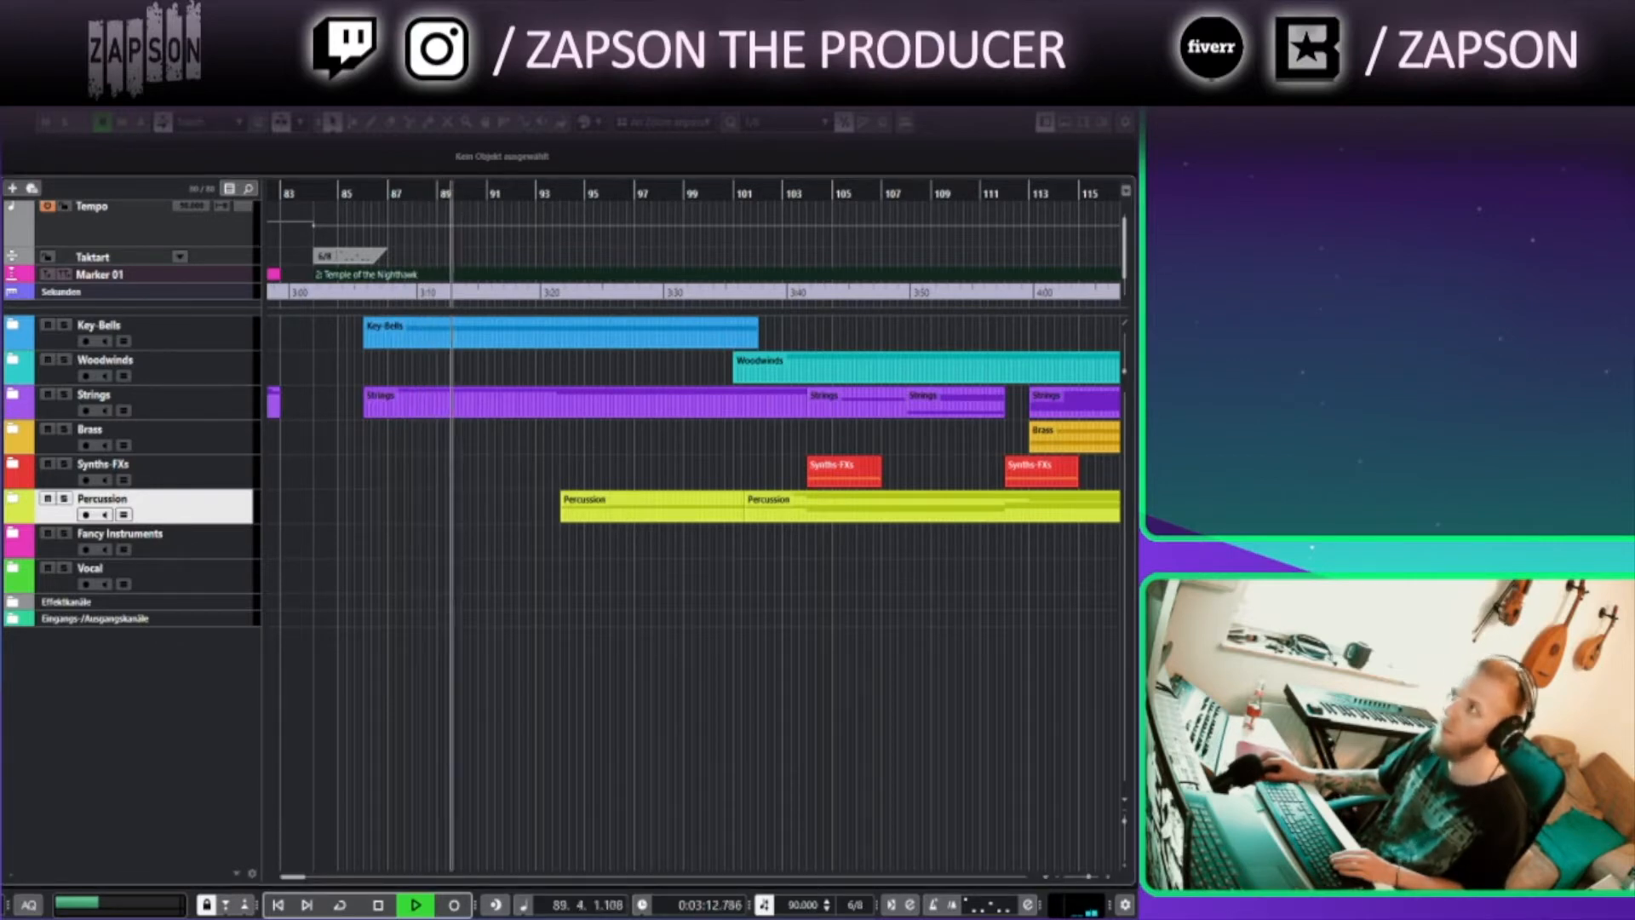
During playback, expand the Key-Bells, Woodwinds and Strings folders and select the HSO Glockenspiel track
left_click(32, 345)
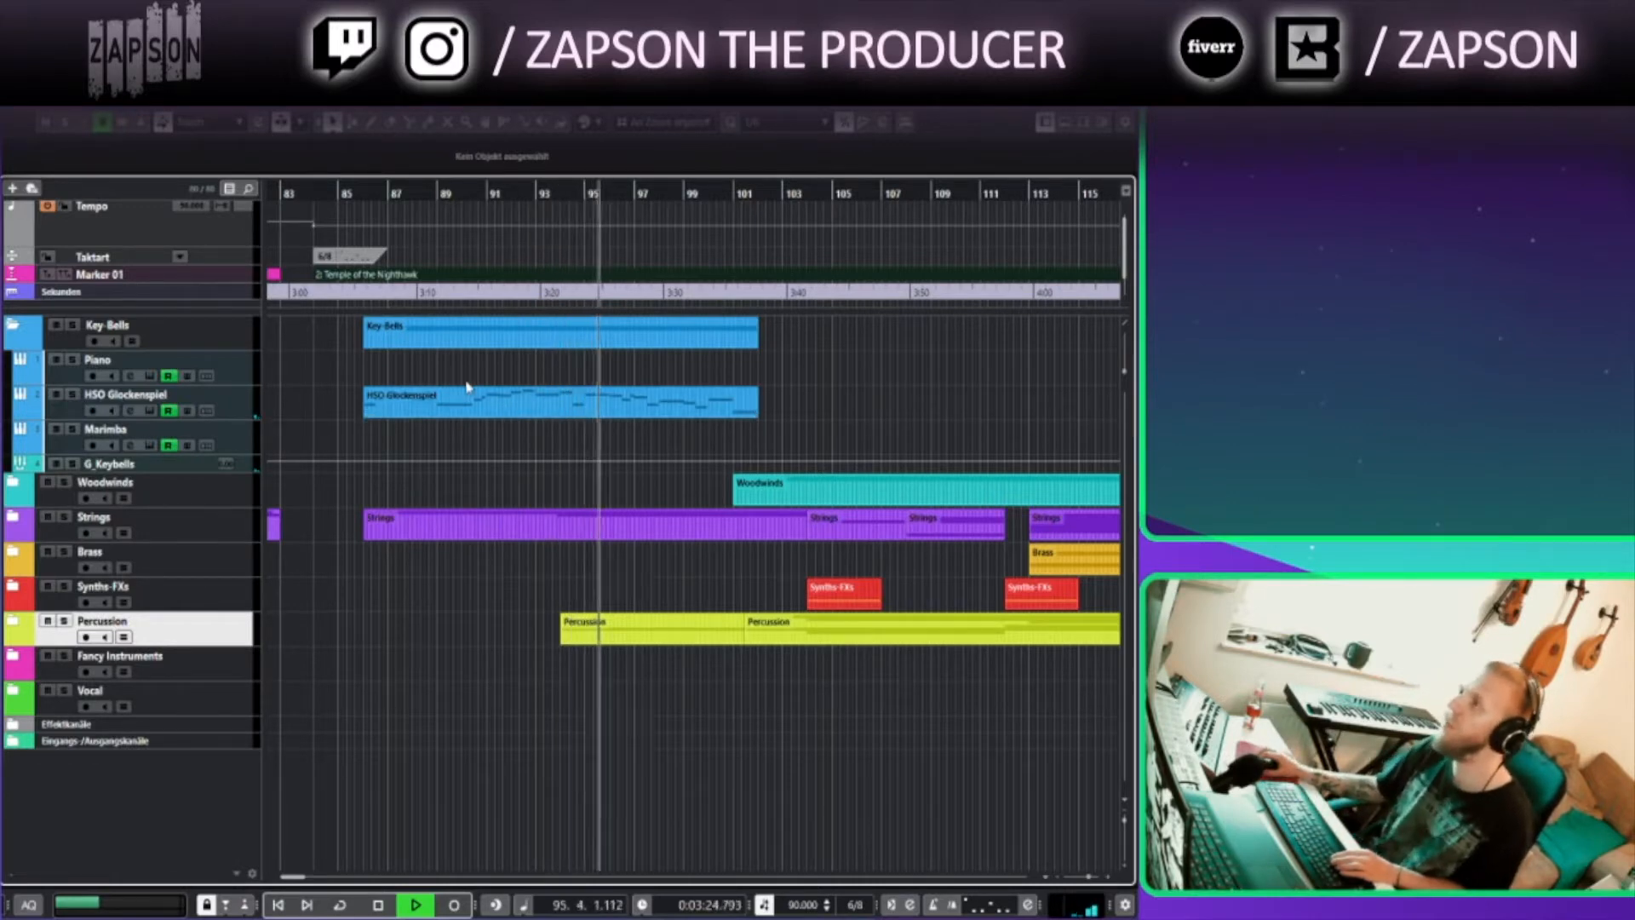
left_click(241, 409)
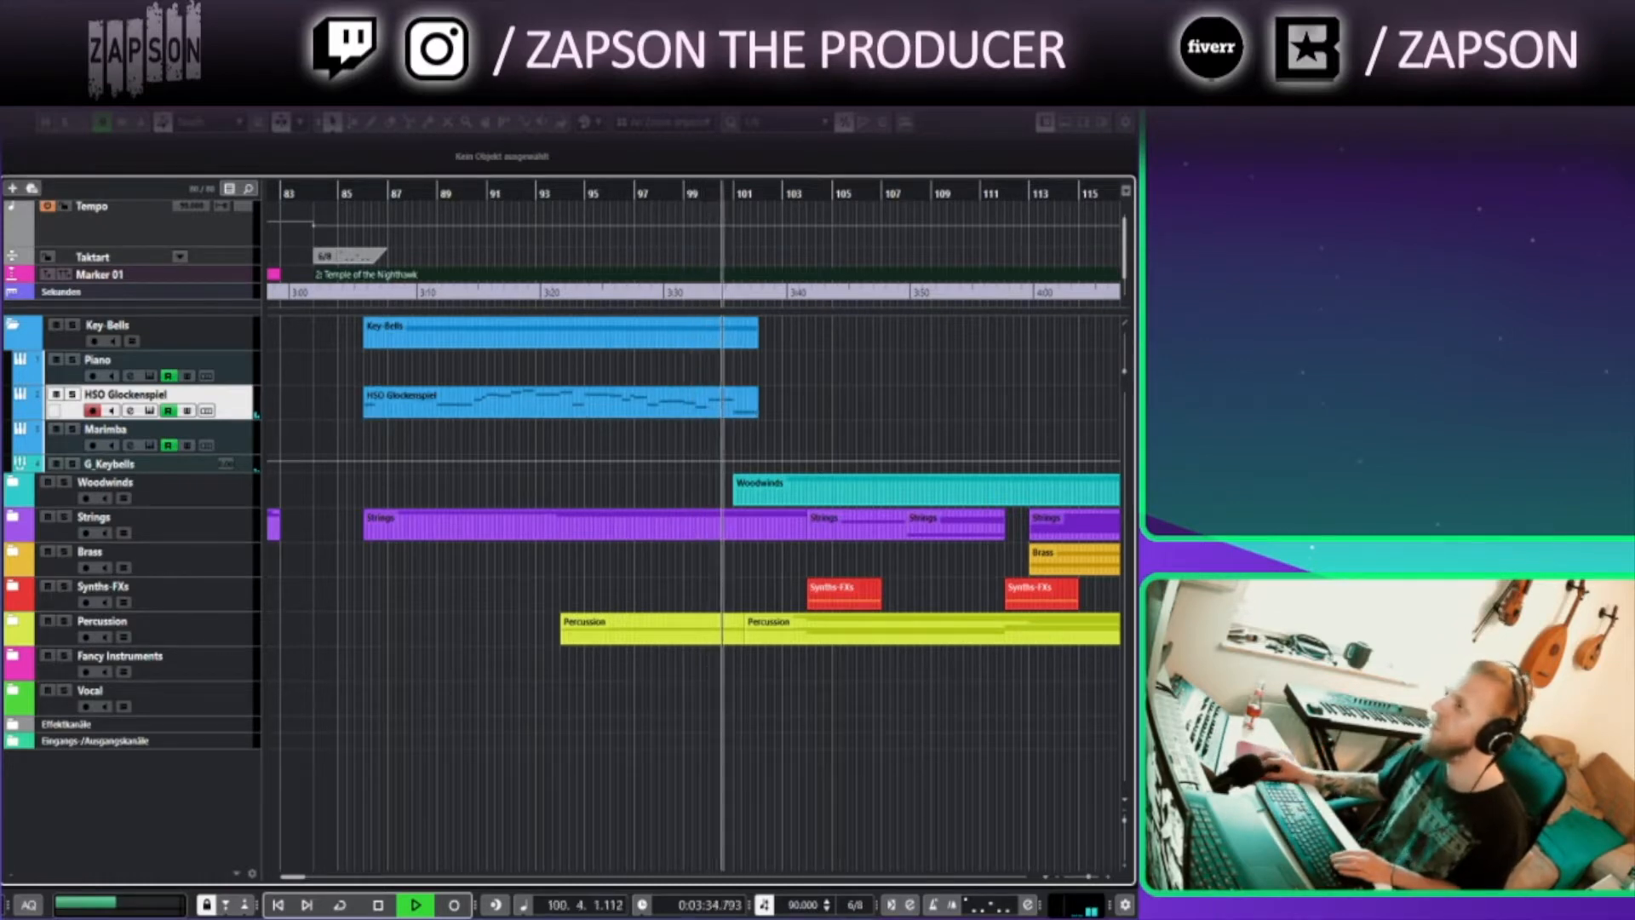
left_click(14, 482)
left_click(14, 644)
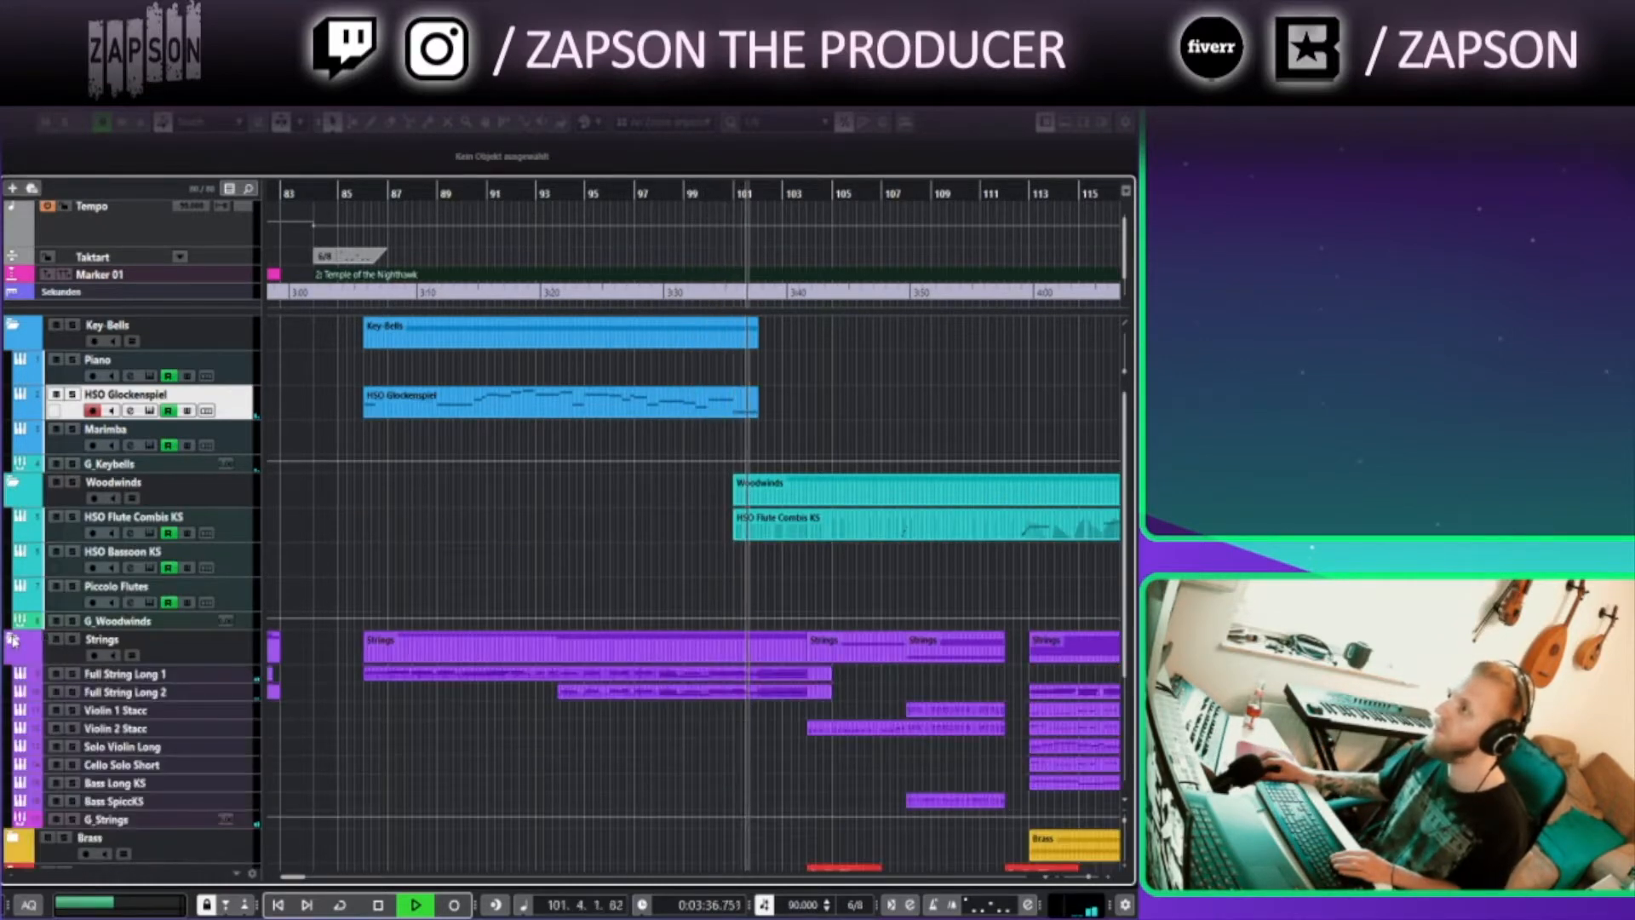
Scroll through the string, brass and percussion tracks while the section plays
scroll(626, 707, "down", 2)
scroll(626, 707, "down", 5)
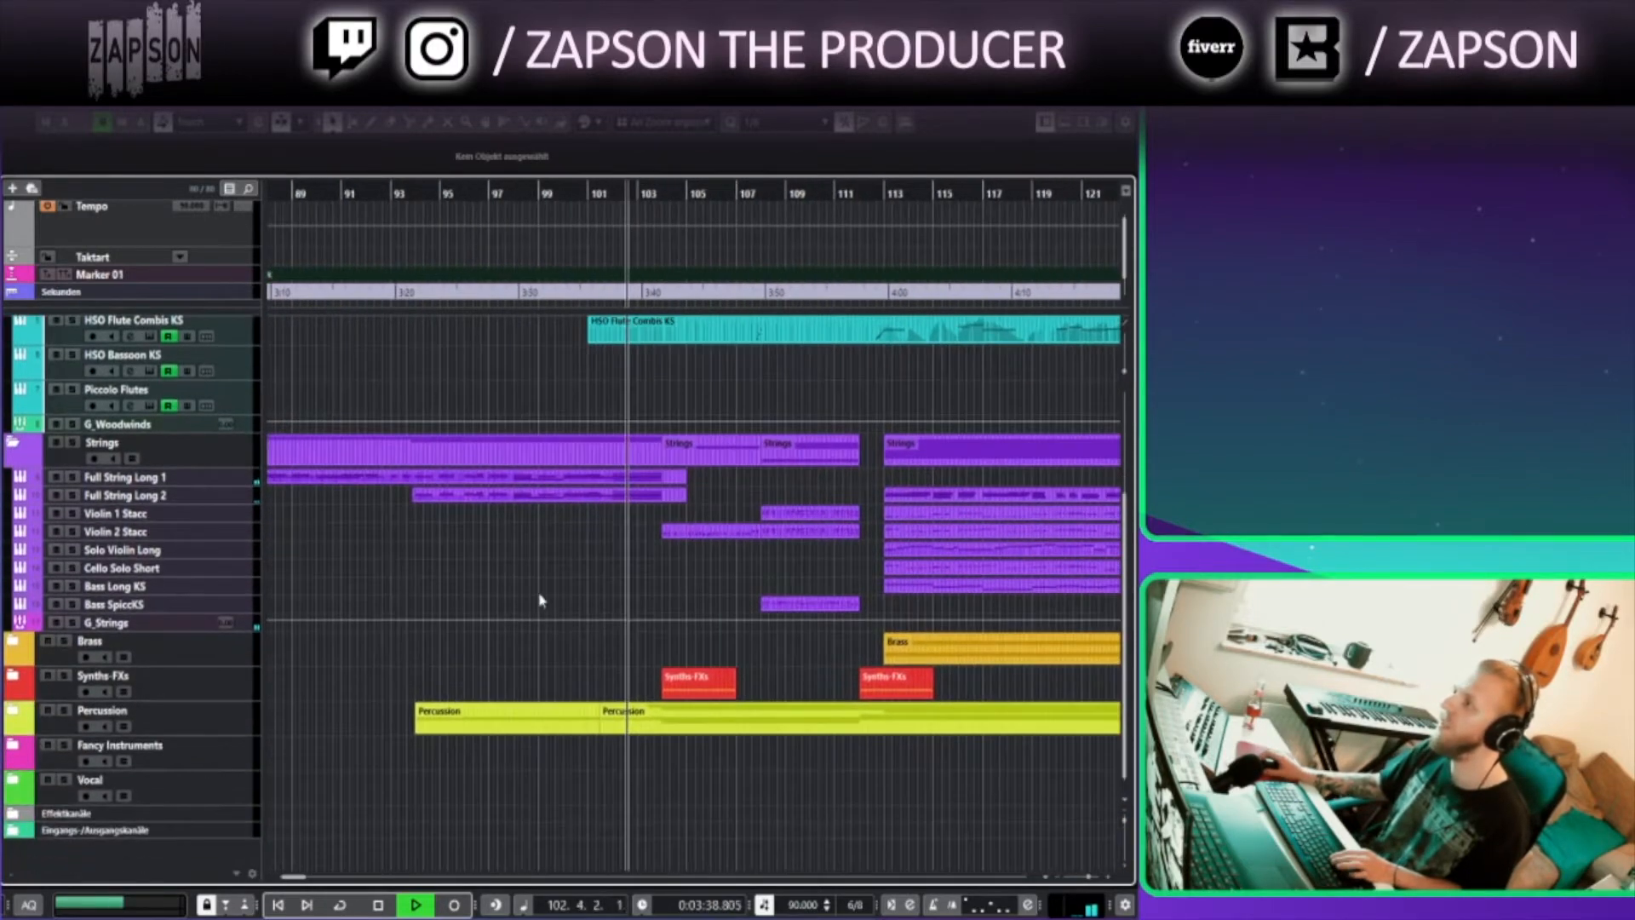
scroll(549, 677, "up", 1)
scroll(549, 677, "down", 7)
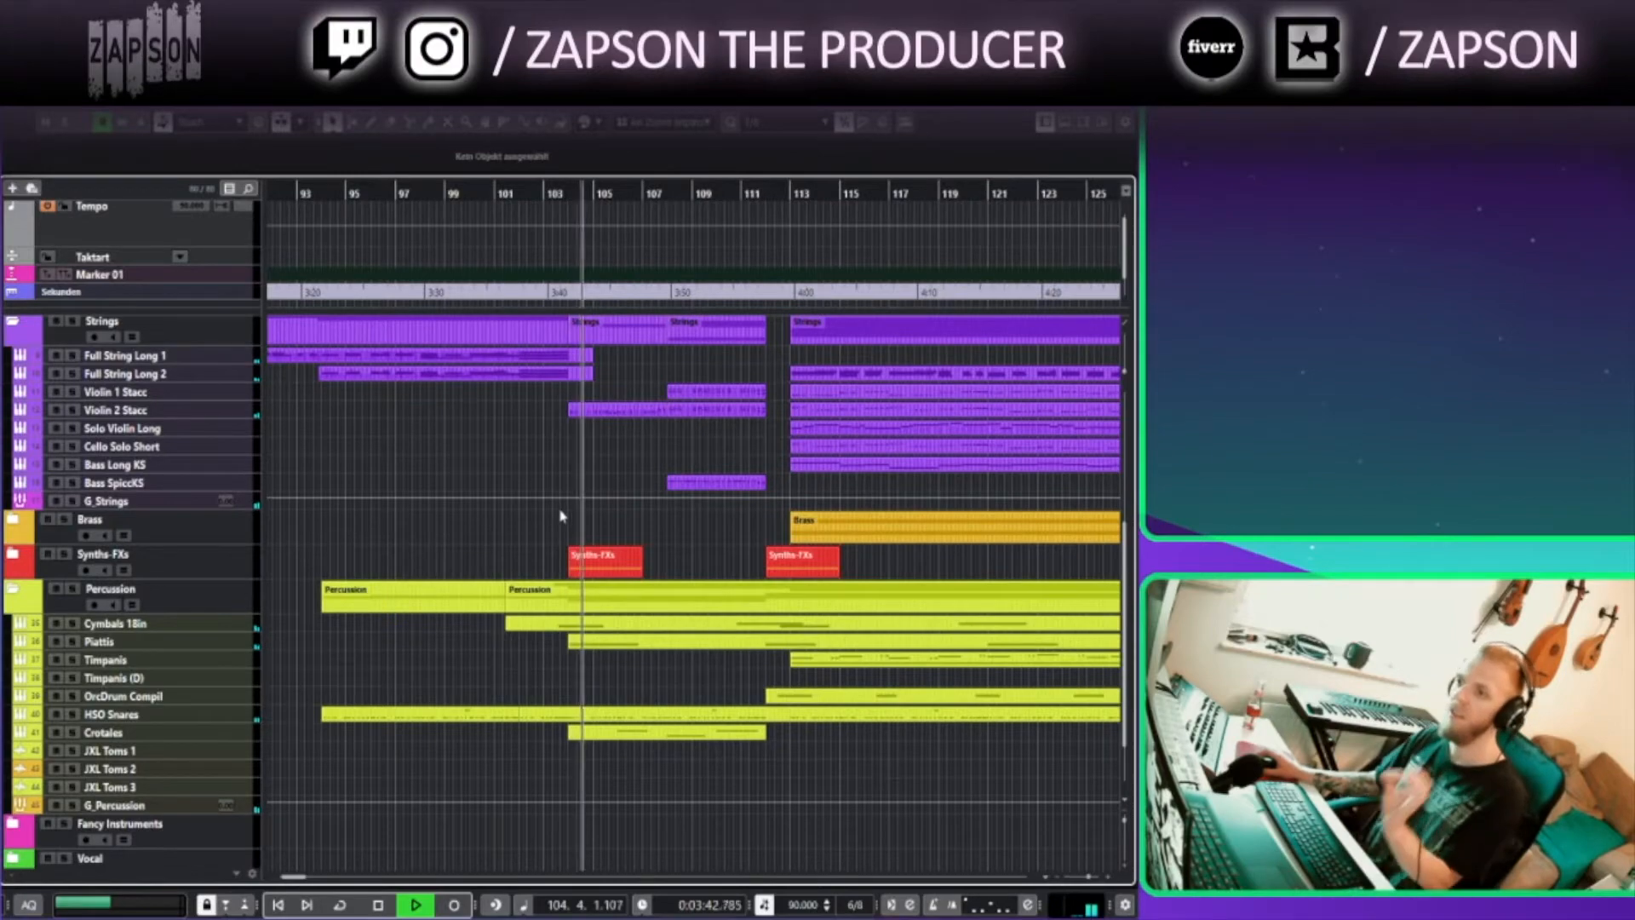
scroll(551, 497, "up", 5)
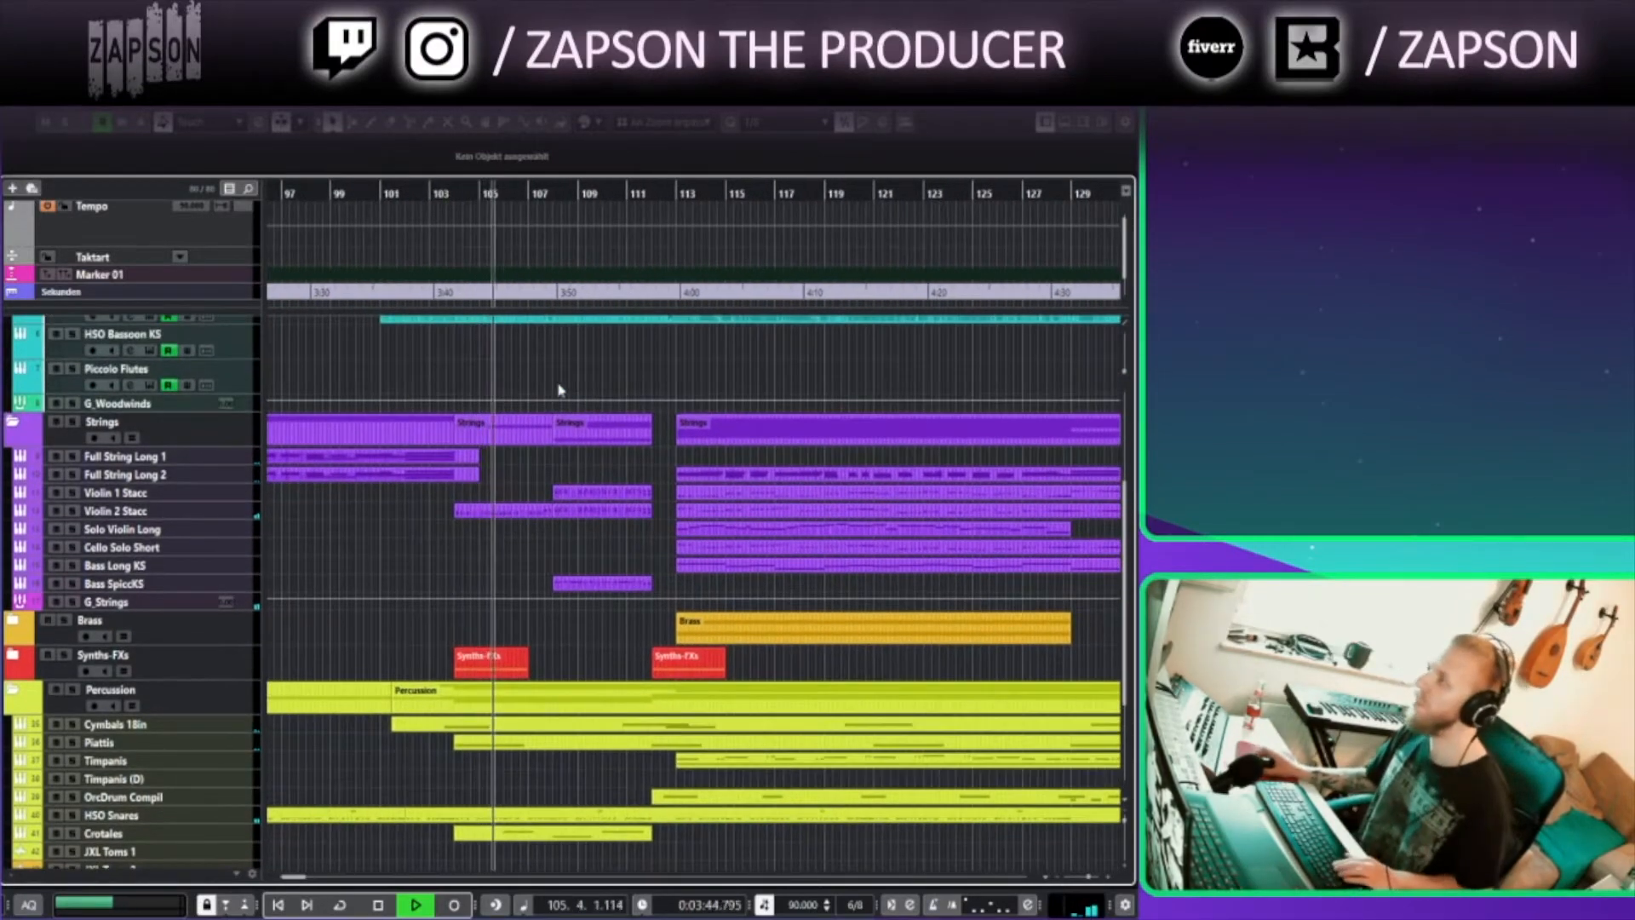
Scroll through the orchestra tracks during playback and expand the Brass folder
scroll(465, 416, "up", 3)
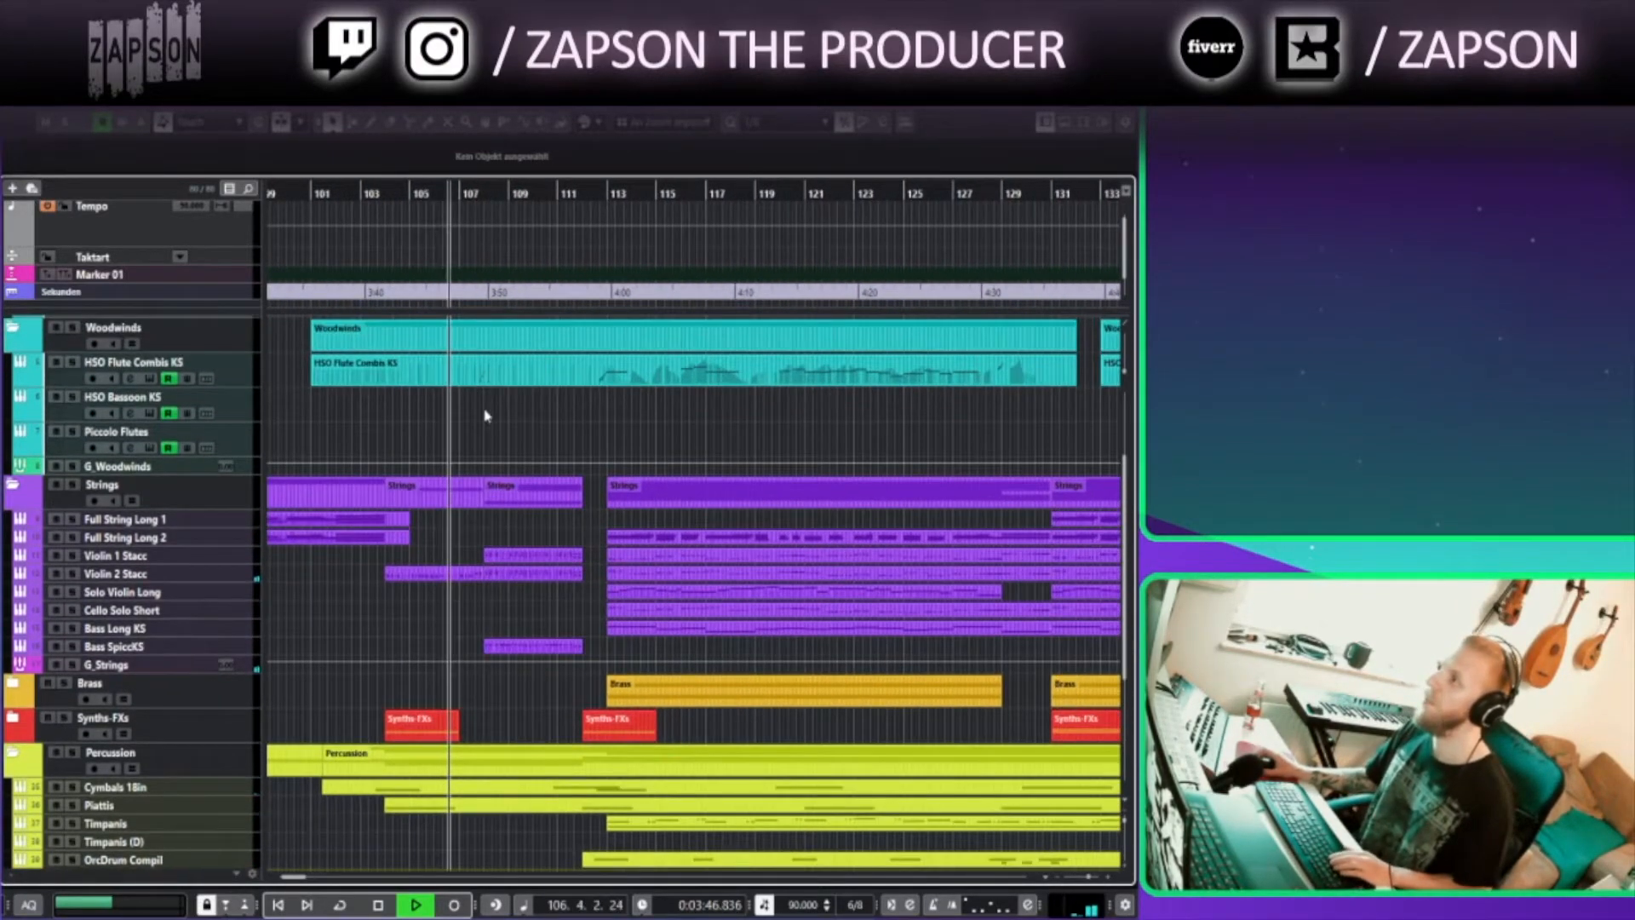
scroll(540, 452, "up", 4)
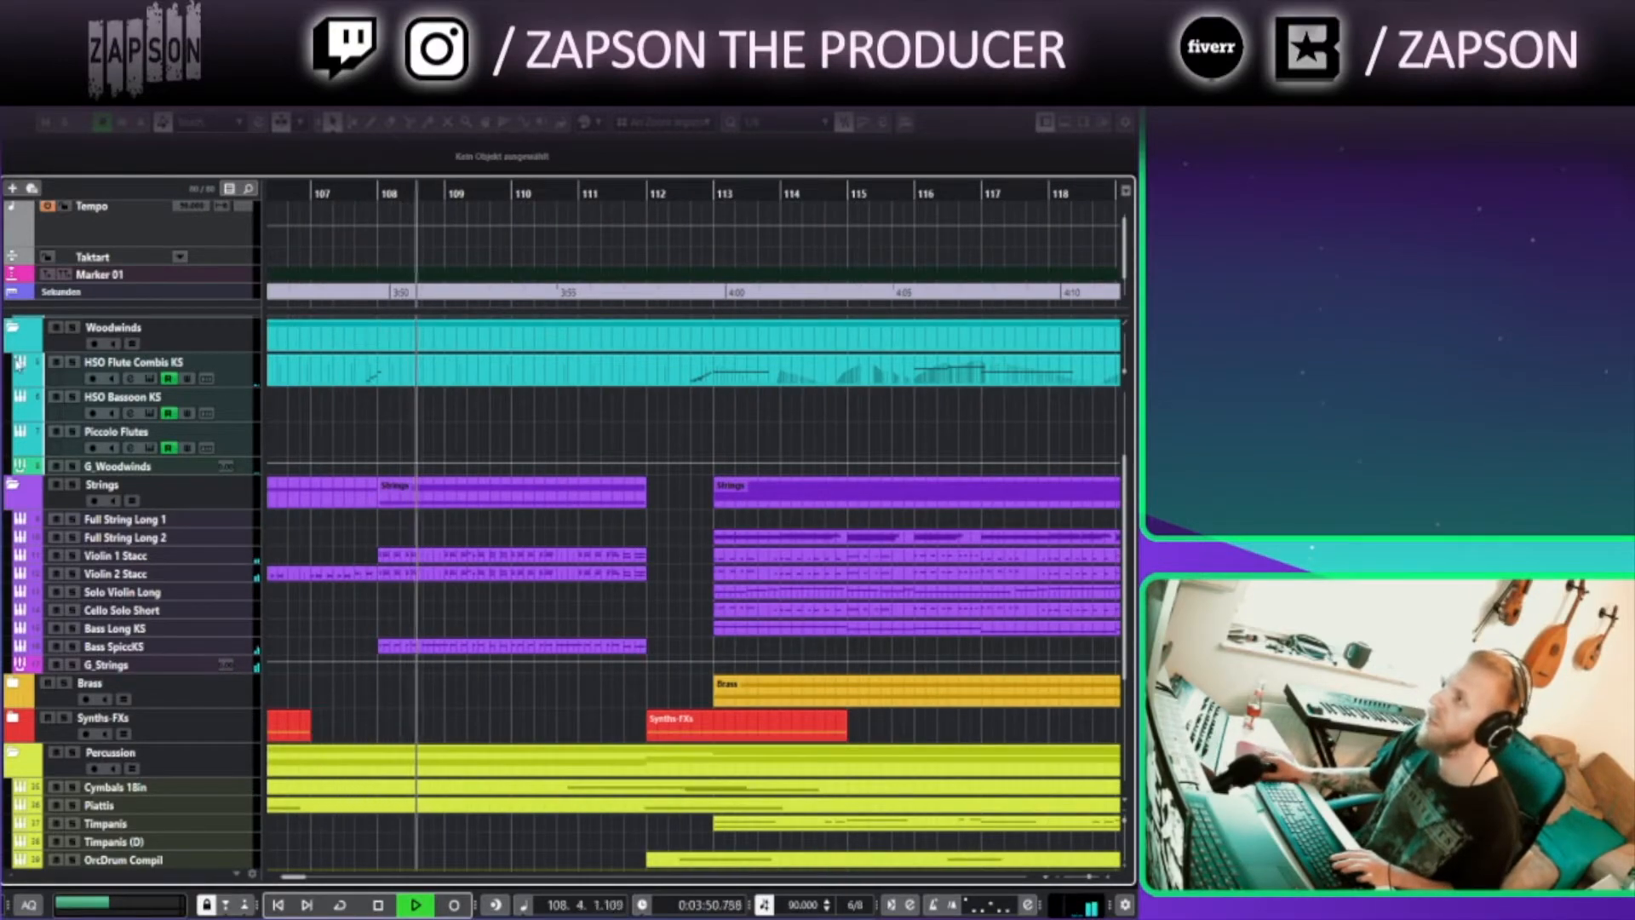
scroll(559, 540, "down", 4)
scroll(559, 540, "right", 2)
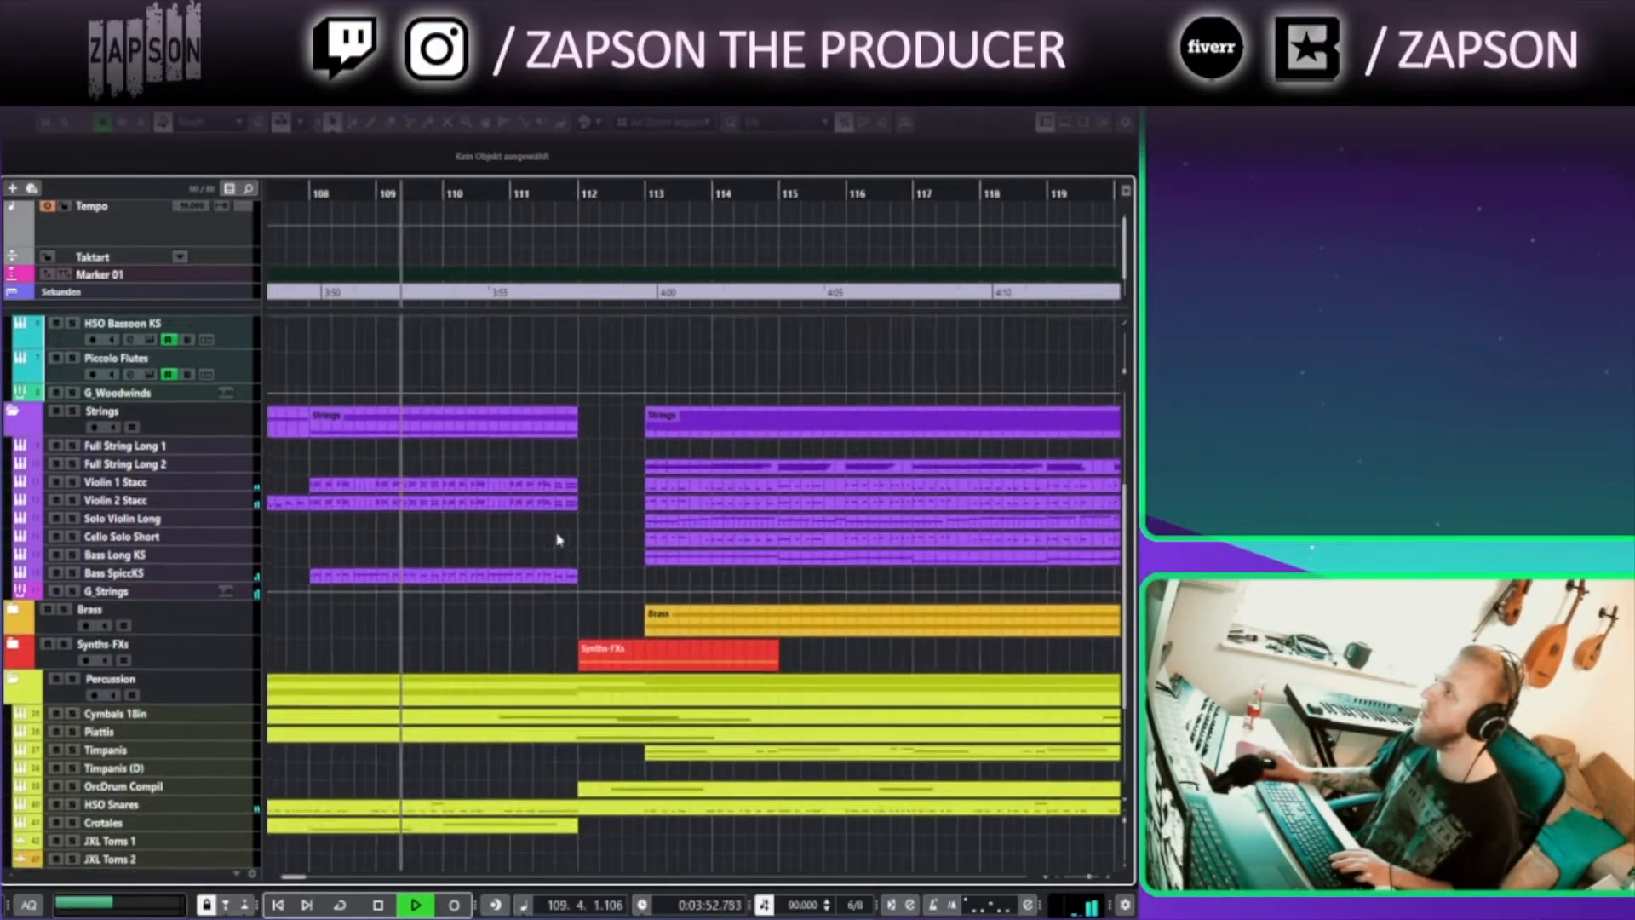
left_click(12, 604)
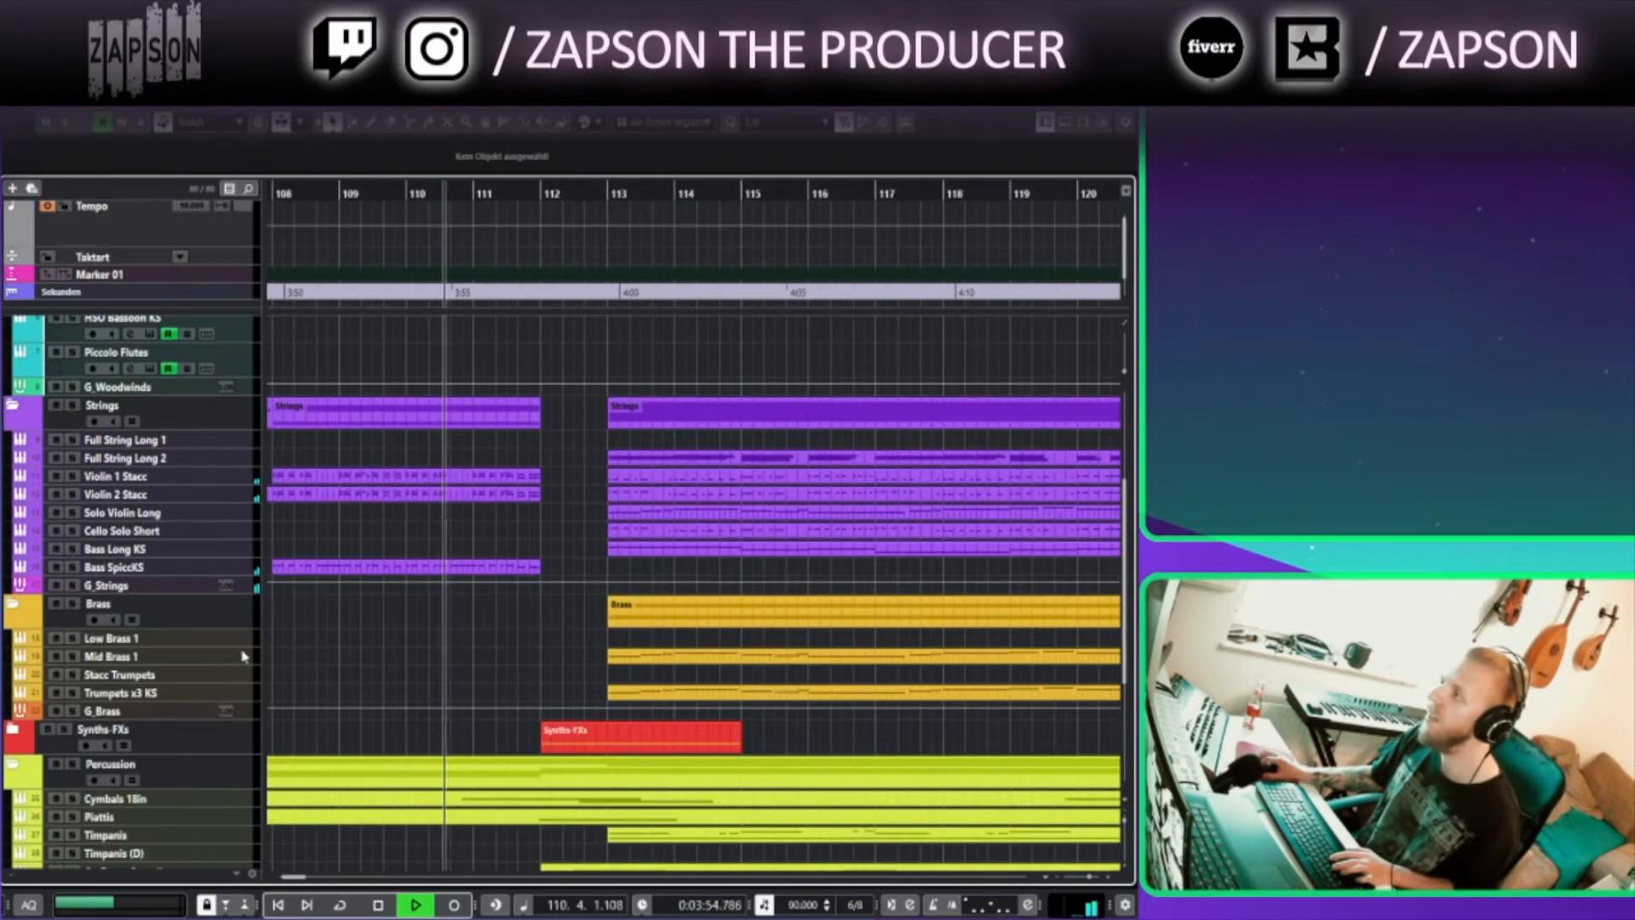
Select the Mid Brass 1 track and enlarge its track height to show its part
scroll(484, 618, "down", 1)
scroll(484, 617, "right", 1)
scroll(484, 618, "down", 2)
scroll(484, 617, "right", 1)
left_click(230, 603)
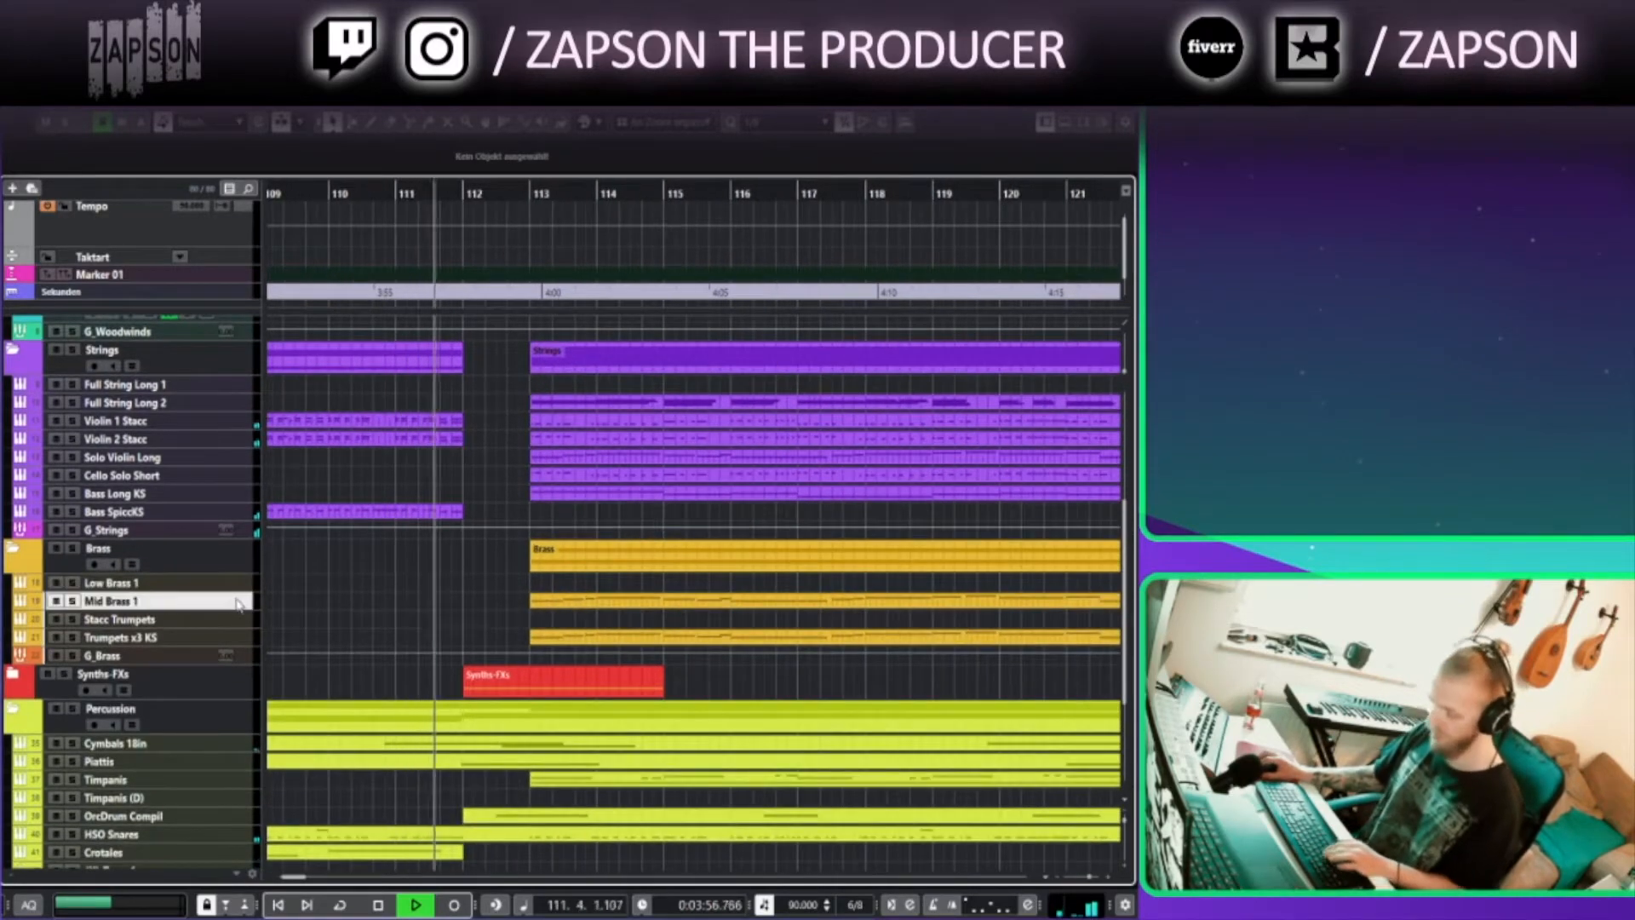
key("z")
Select the Solo Violin Long track and enlarge it in place of Mid Brass 1
scroll(471, 711, "down", 6)
scroll(472, 710, "right", 3)
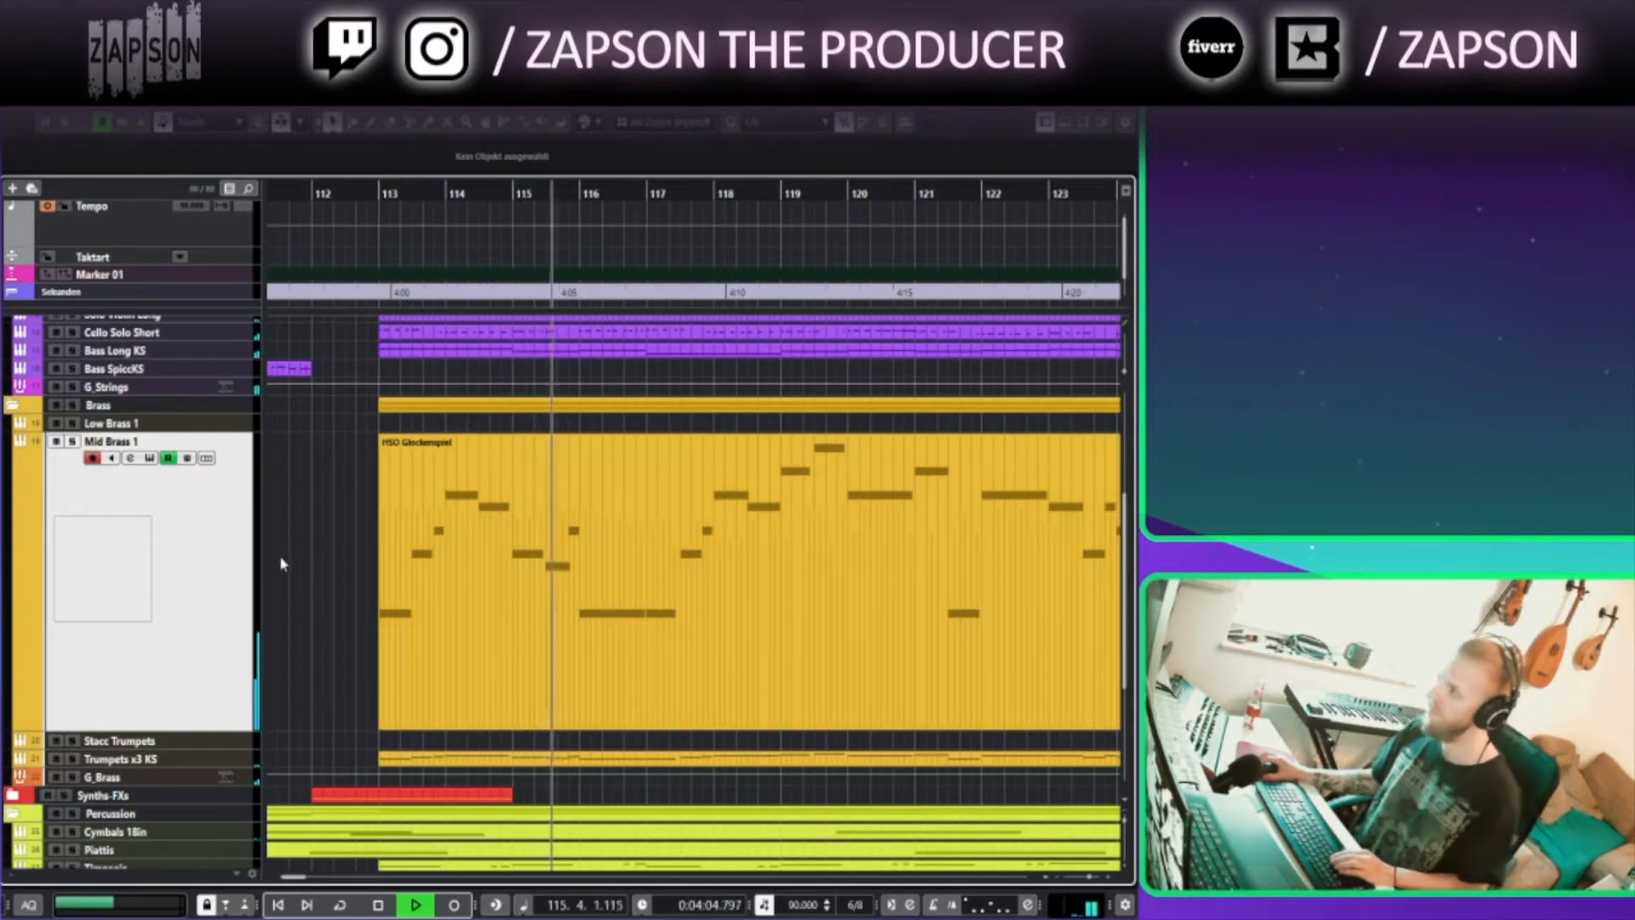
left_click_drag(710, 627, 542, 632)
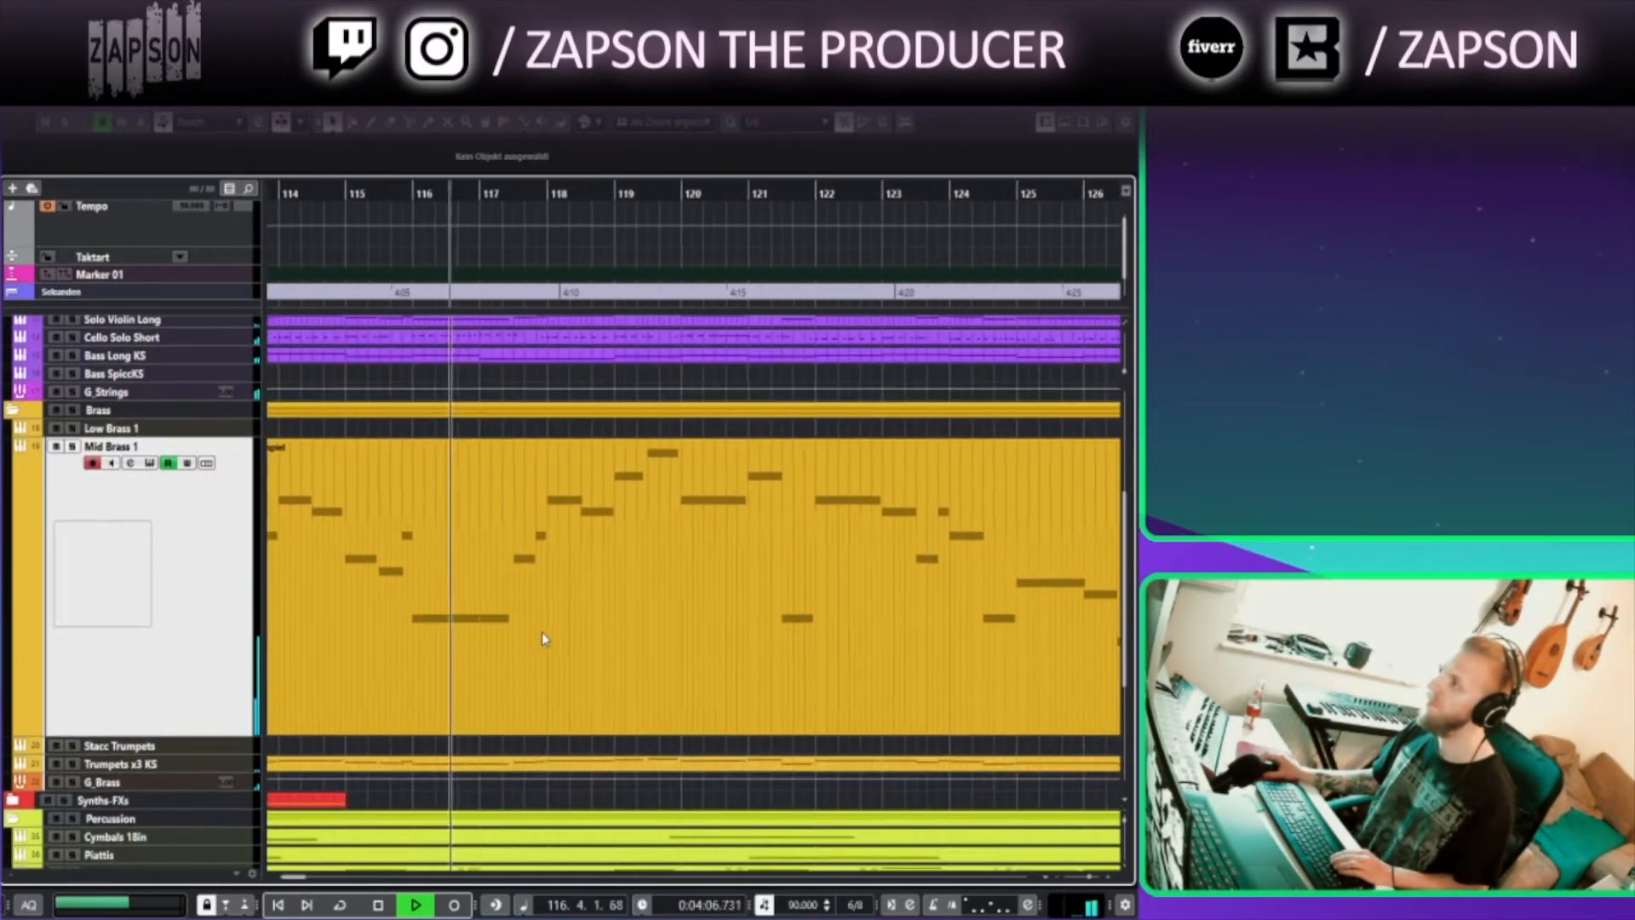
scroll(485, 596, "up", 5)
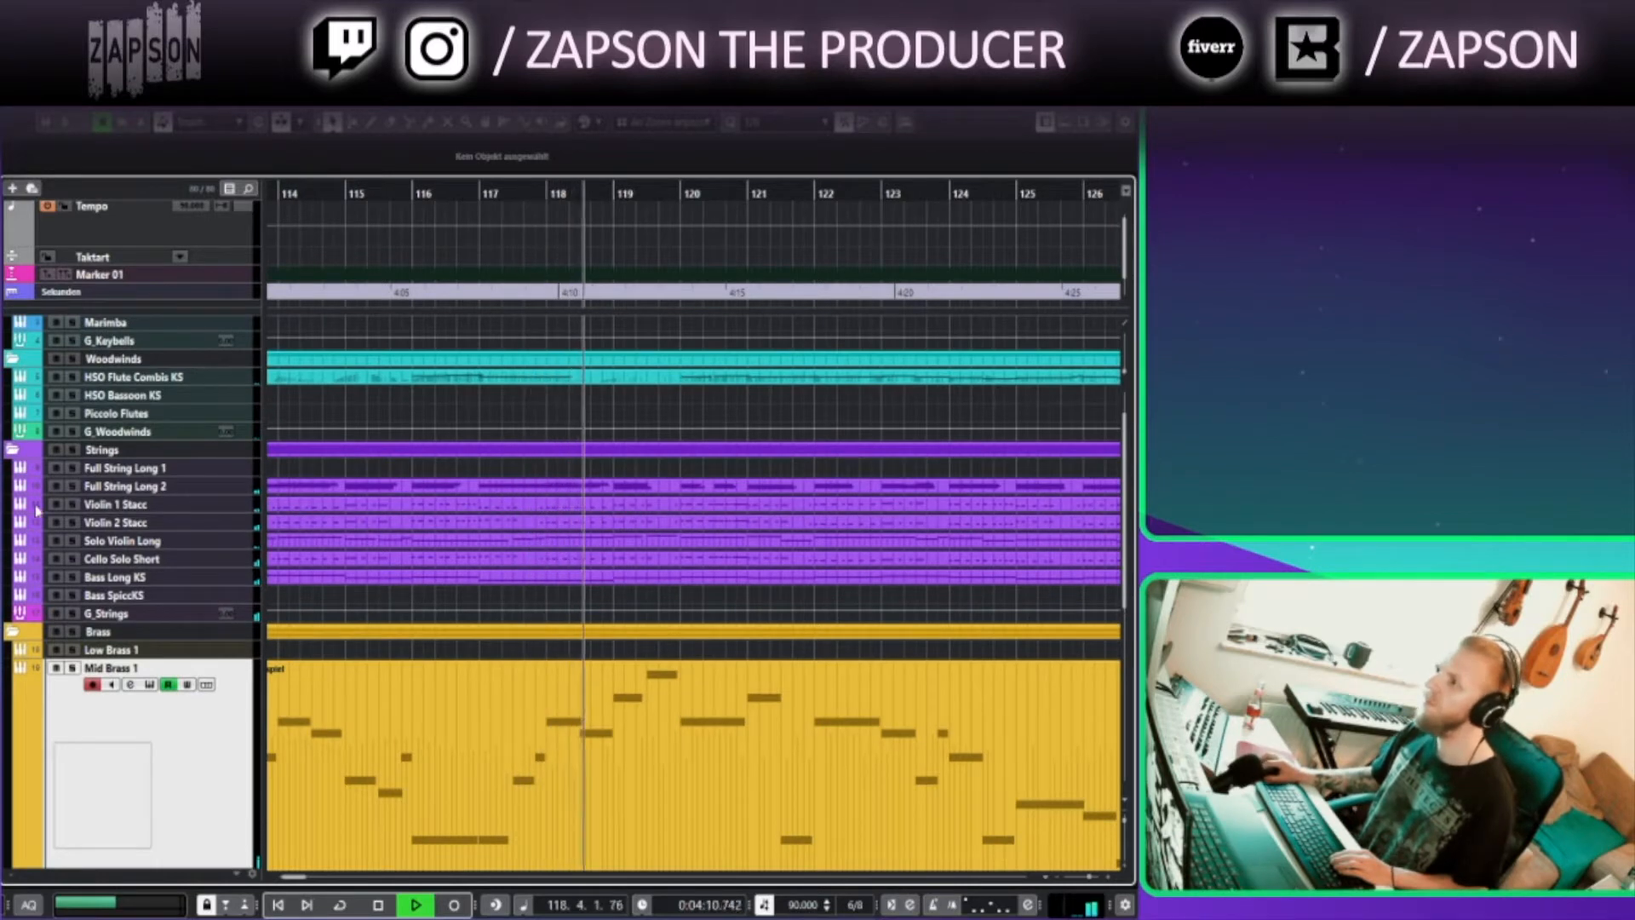
left_click(223, 544)
key("z")
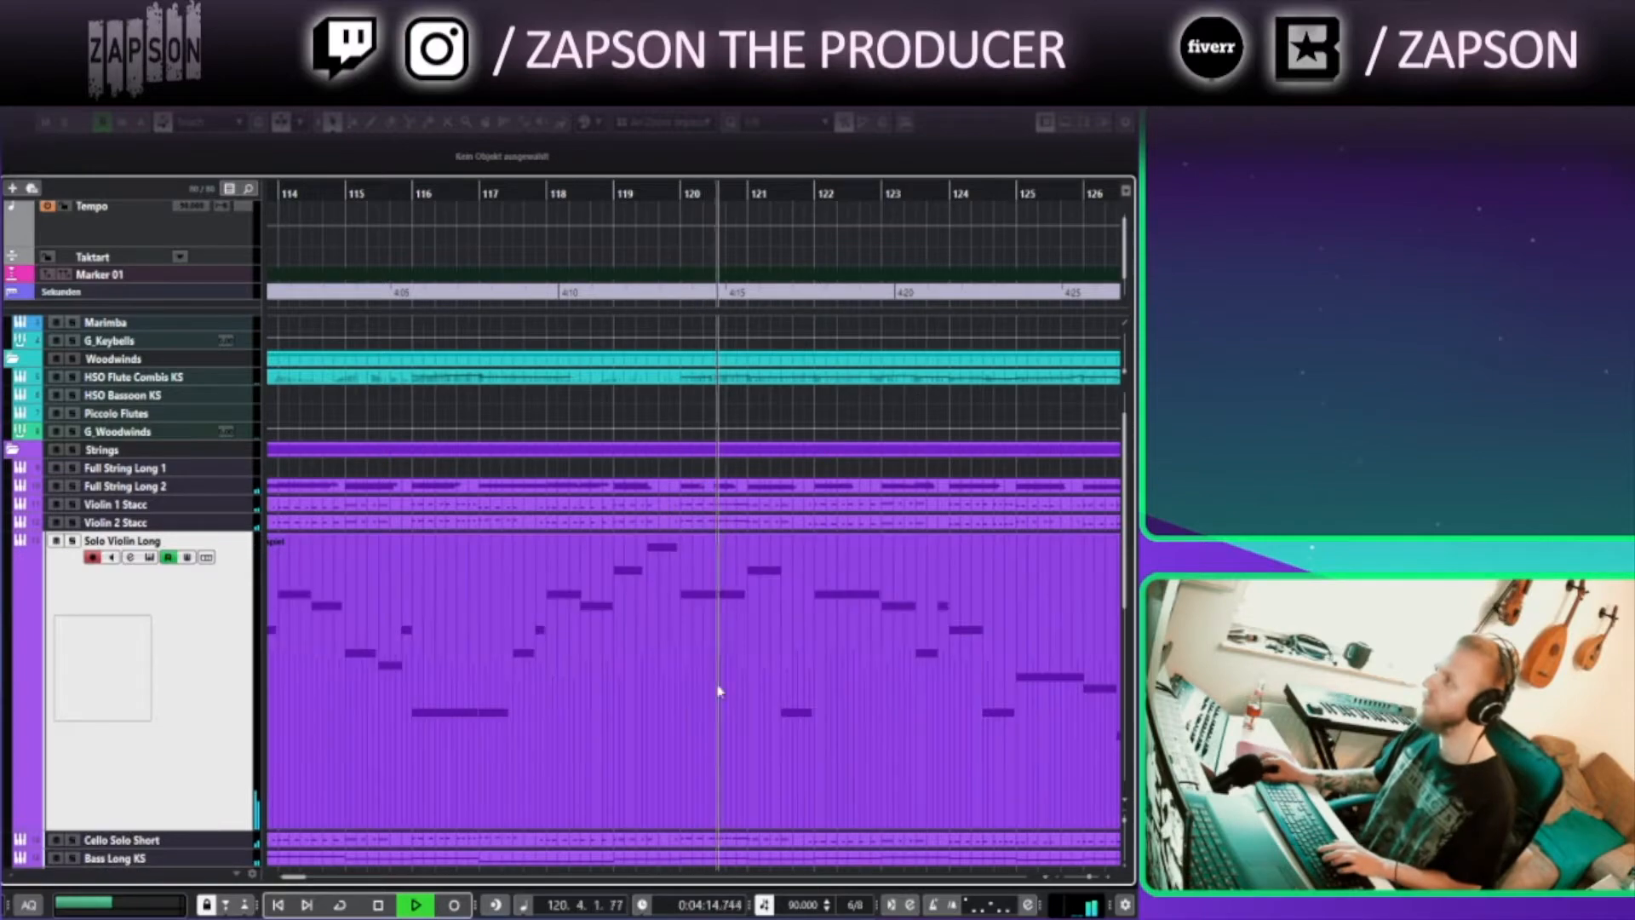
Follow the playback along the timeline, zooming out to review the whole arrangement
left_click_drag(907, 721, 678, 533)
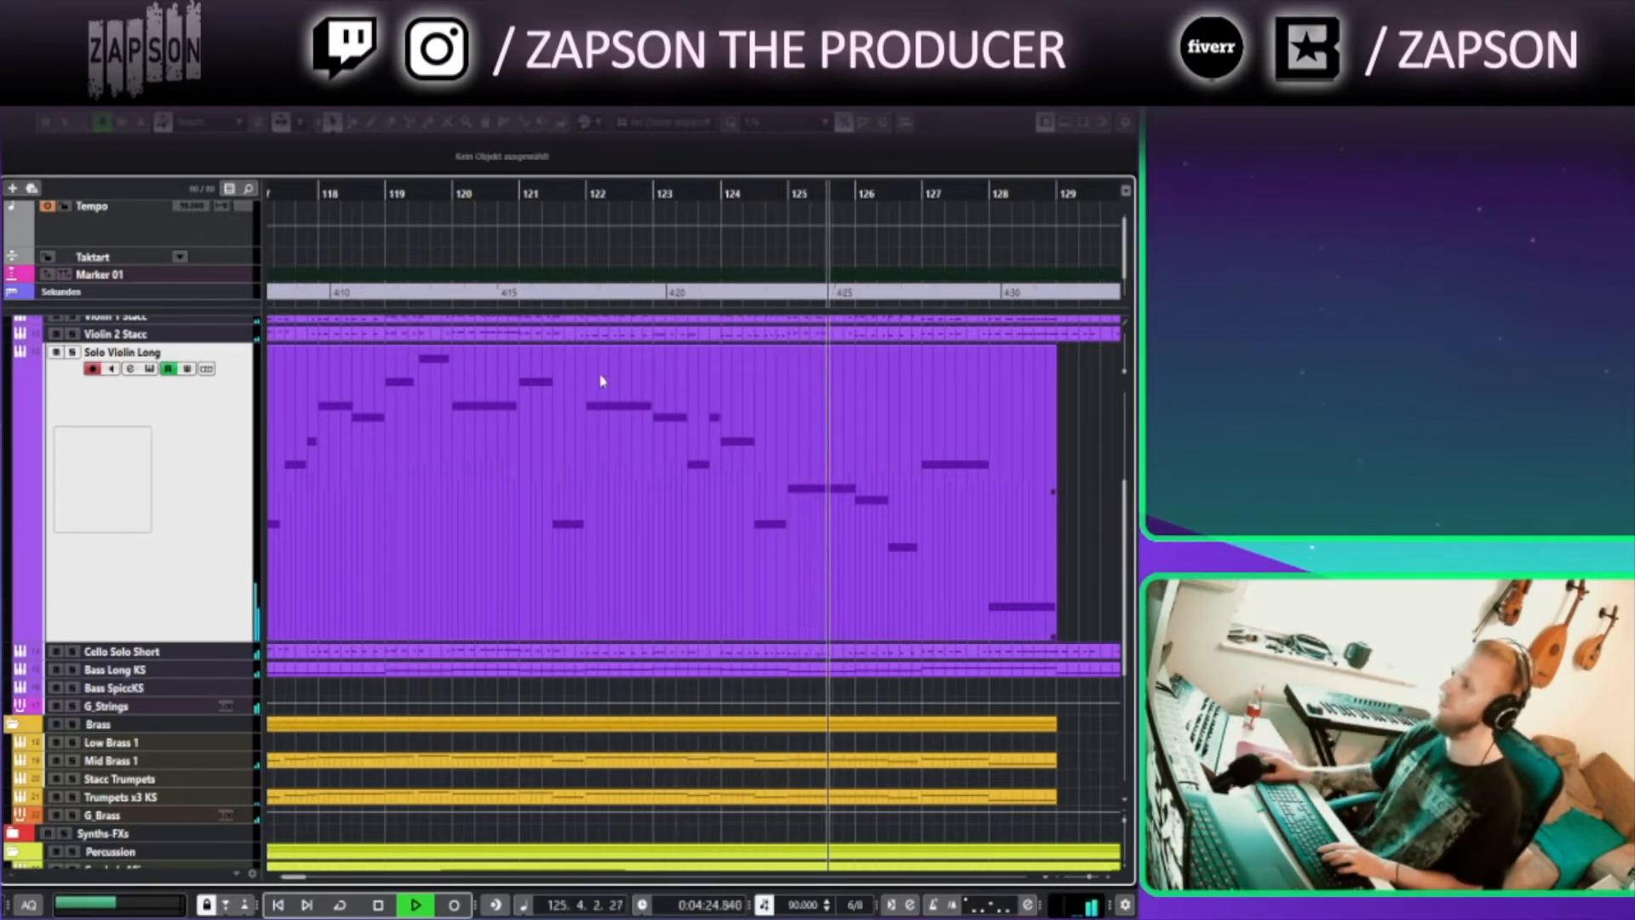
left_click_drag(915, 627, 739, 603)
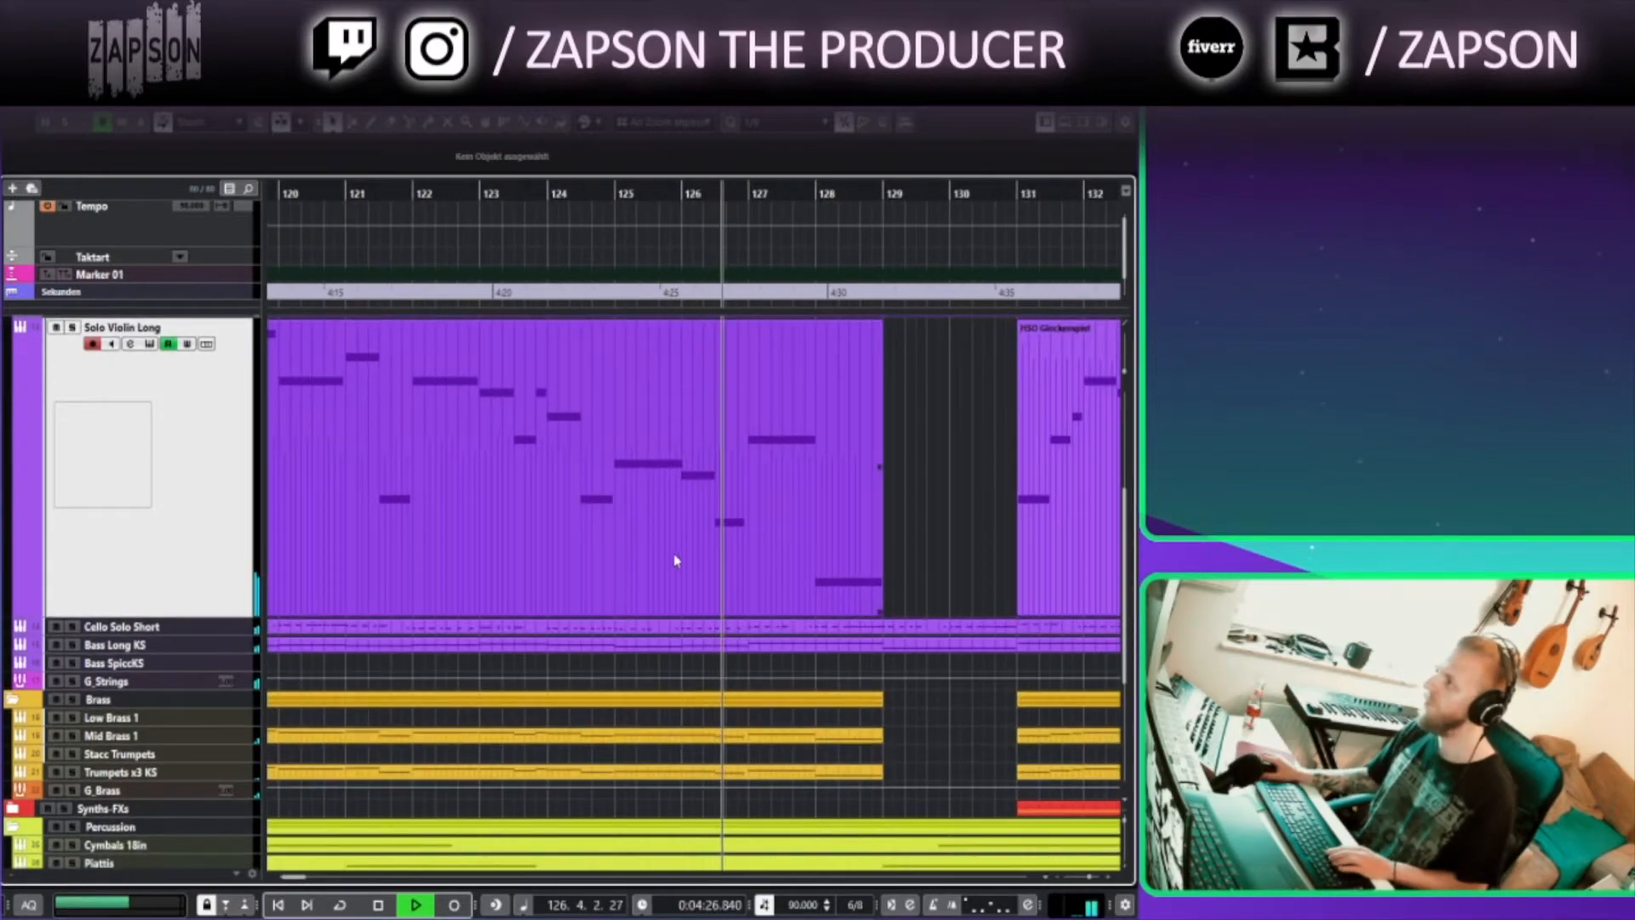
scroll(675, 559, "down", 10, "ctrl")
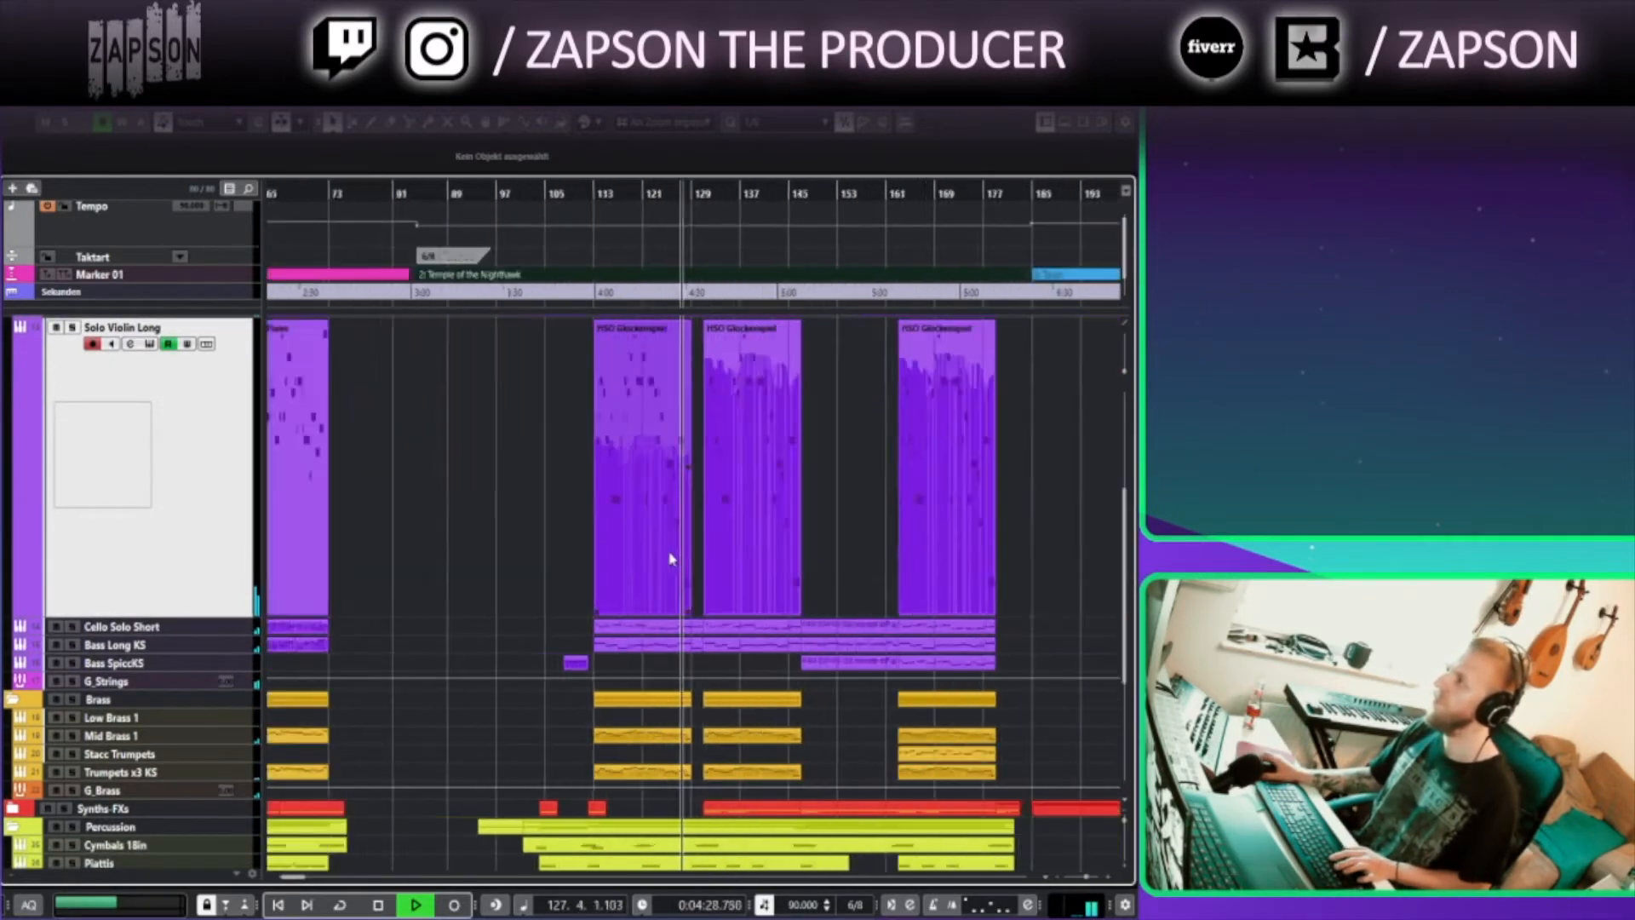
left_click_drag(599, 598, 570, 609)
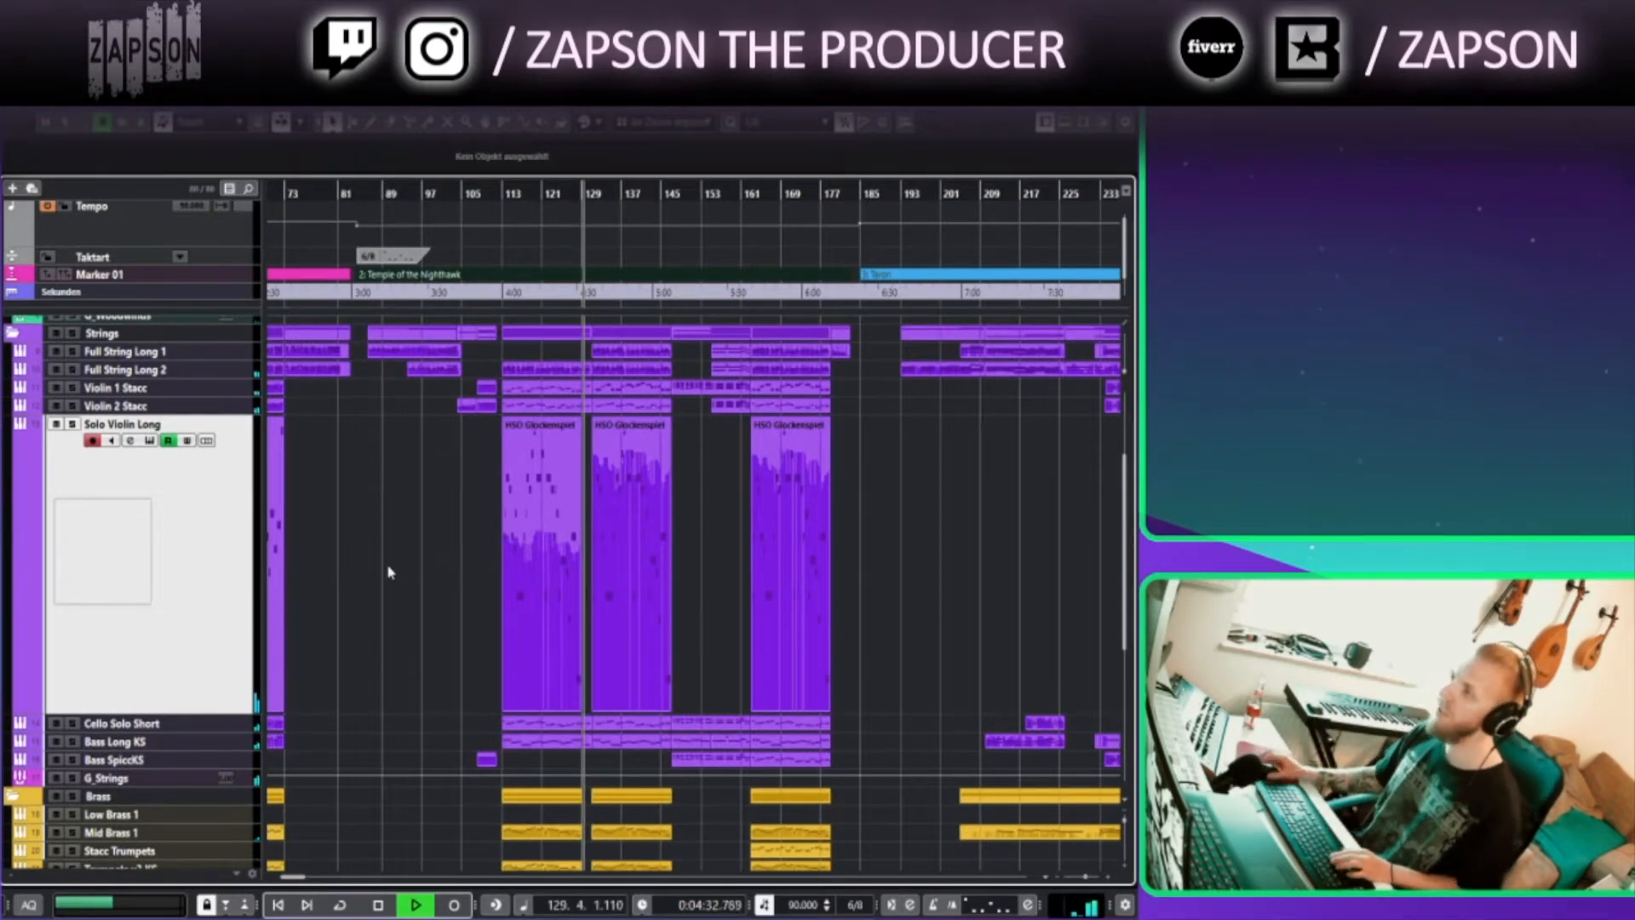
scroll(370, 585, "down", 5)
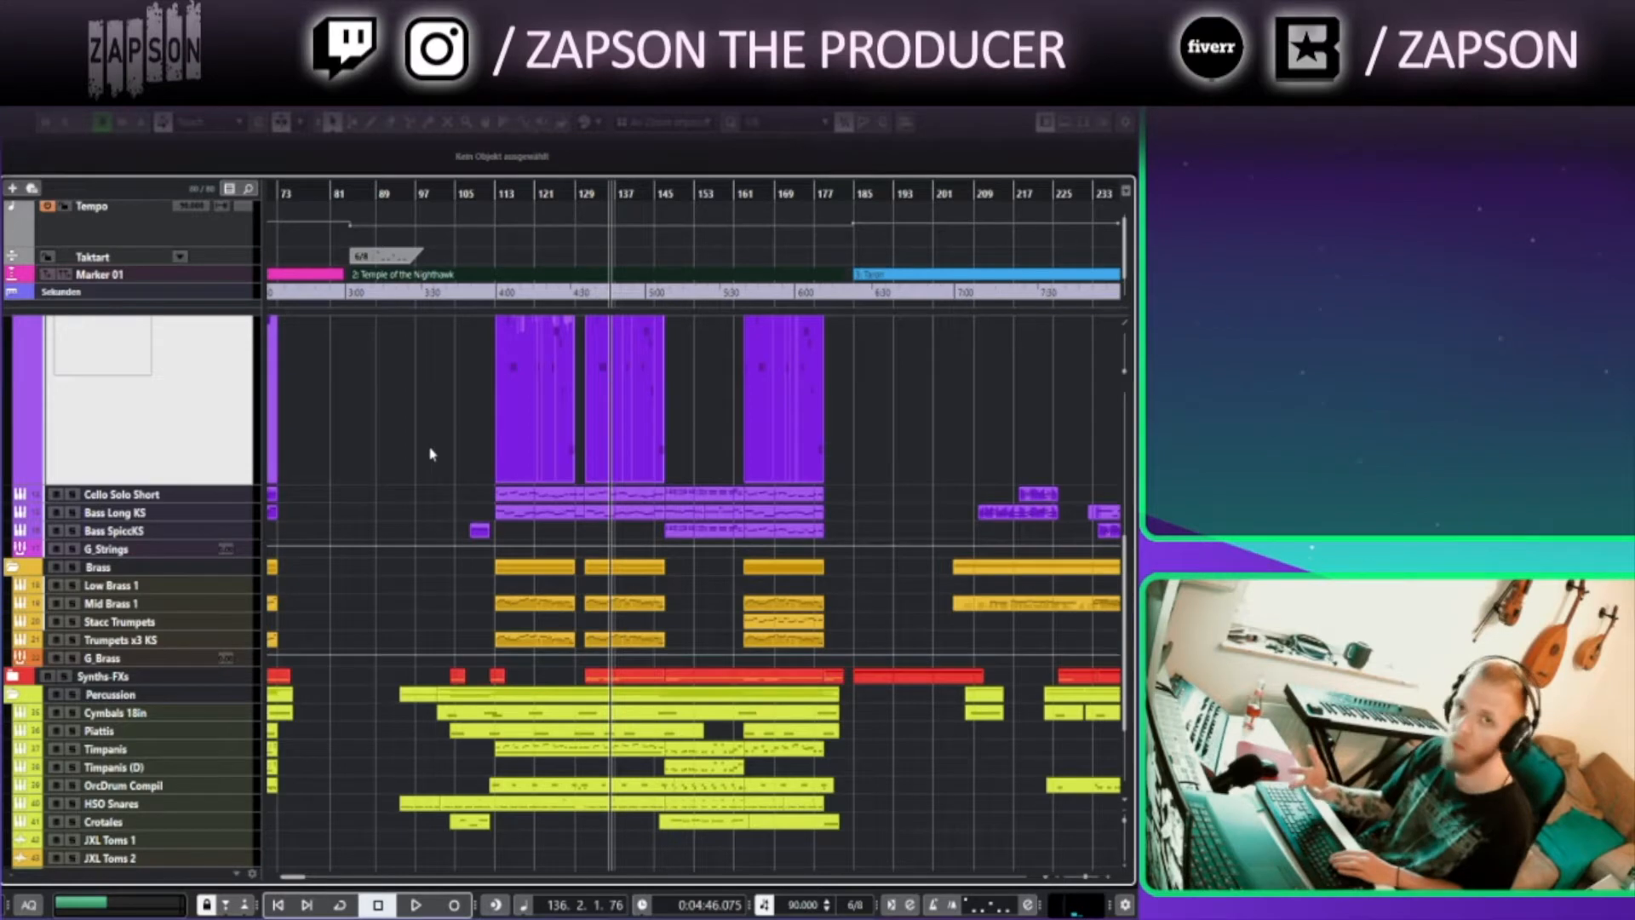
Stop at bar 113, setting the playhead there, and collapse the Strings folder
left_click(507, 297)
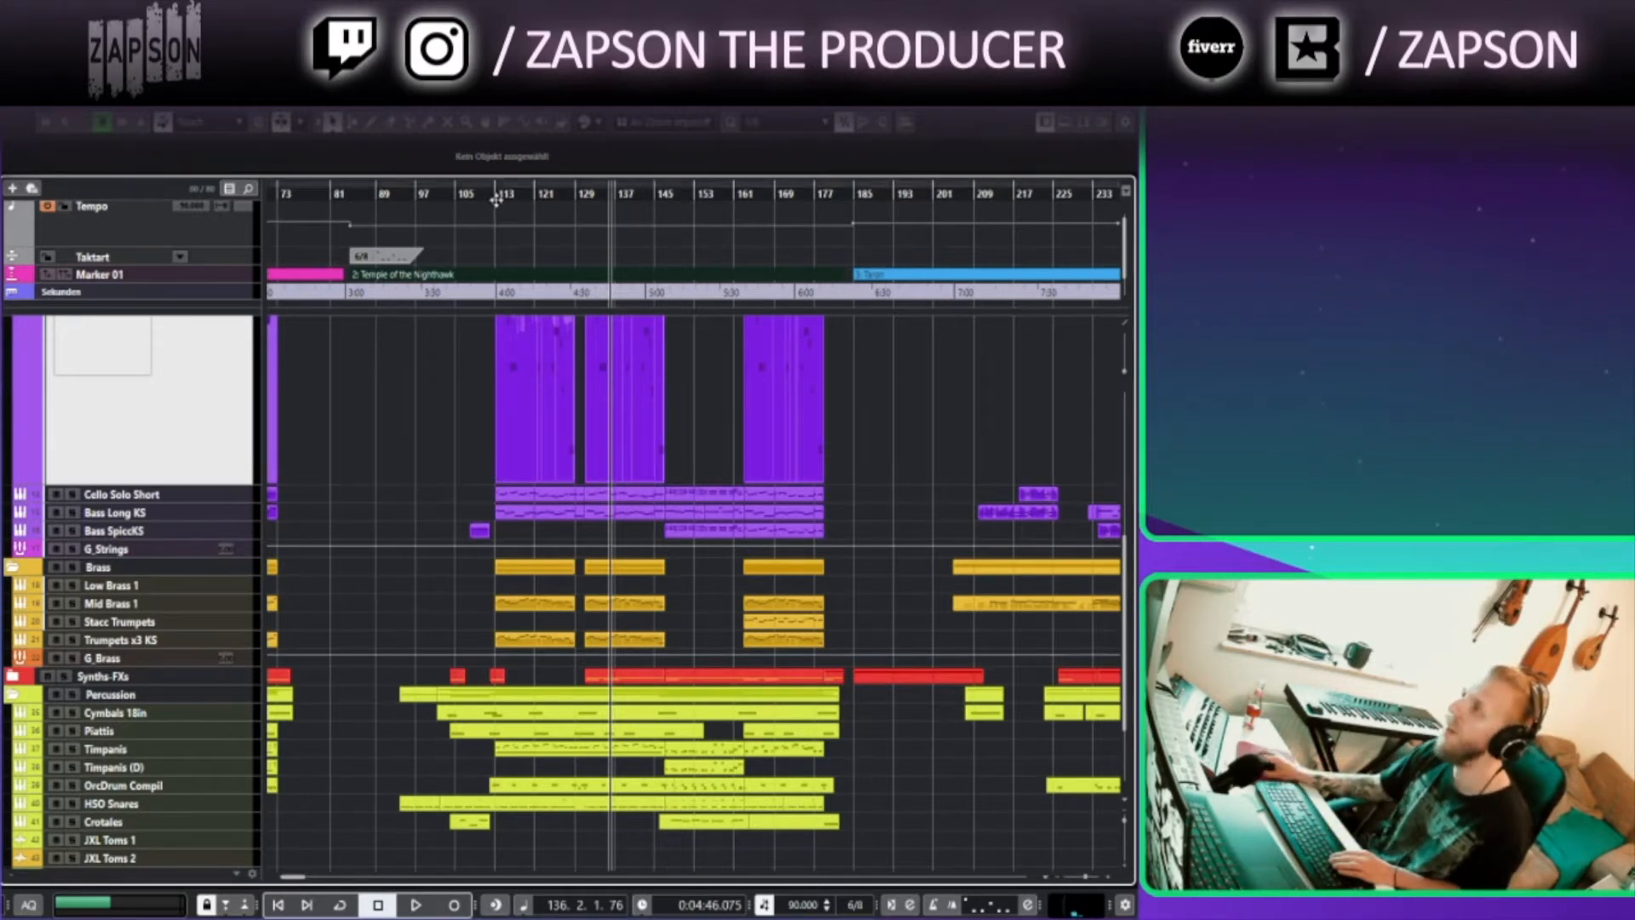
scroll(541, 220, "up", 2)
scroll(281, 395, "up", 5)
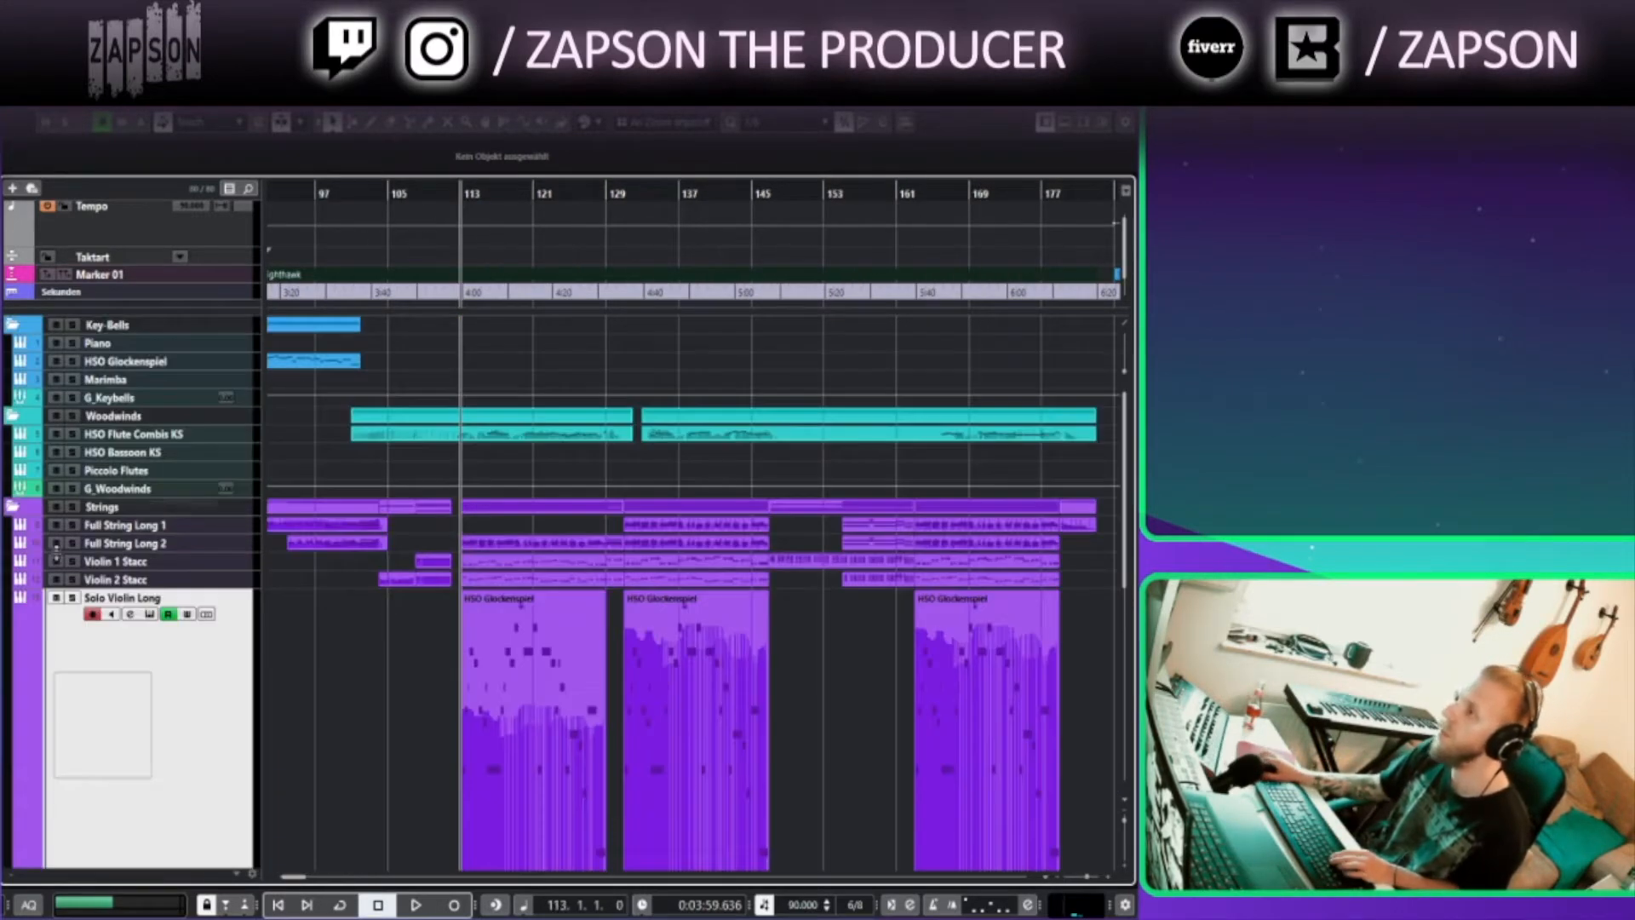
left_click(13, 507)
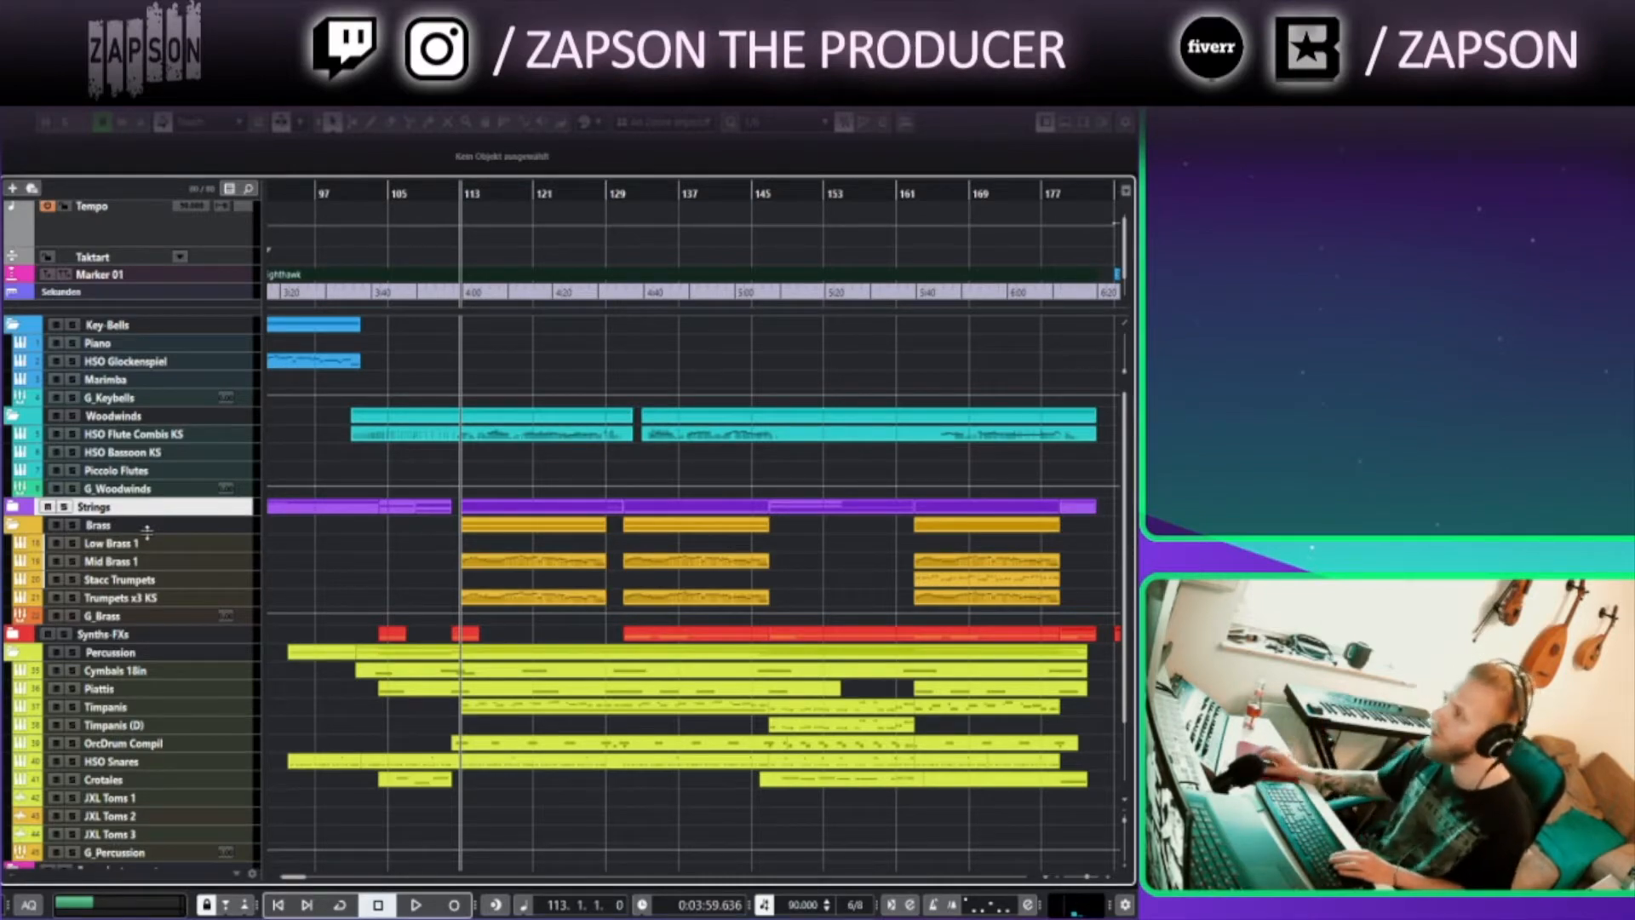
Expand the Synths-FXs folder, zoom in around bar 113 and select the Z2 Sub Bass 1 track
scroll(515, 793, "up", 4, "ctrl")
scroll(529, 739, "down", 2)
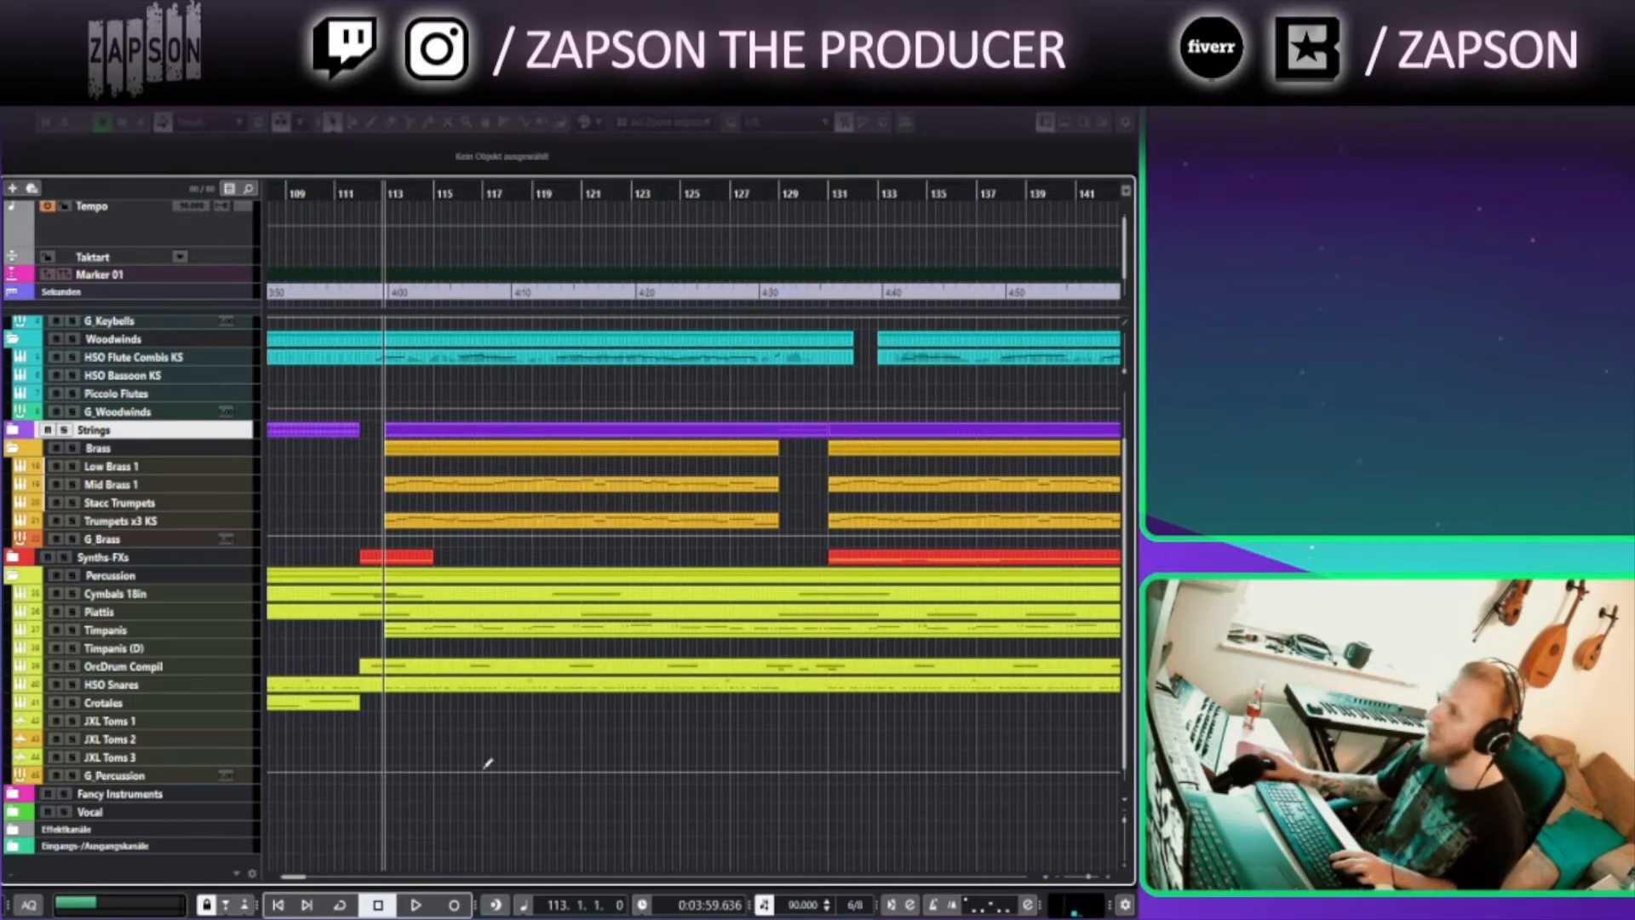
scroll(443, 750, "down", 1)
scroll(443, 750, "left", 1)
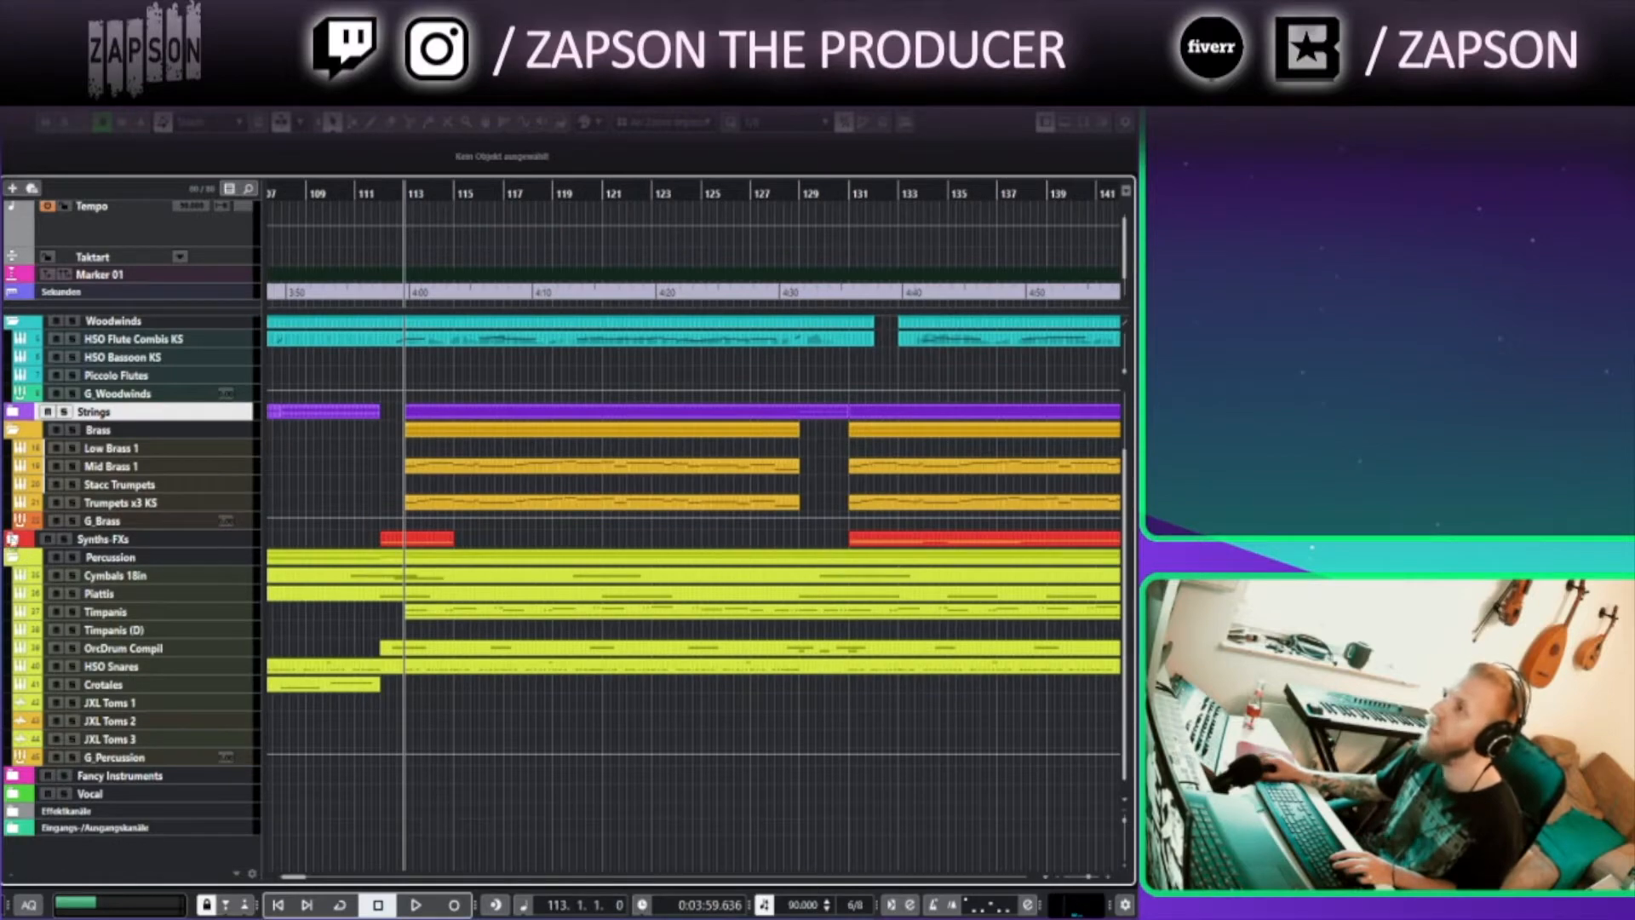
left_click(11, 539)
key("h")
key("h")
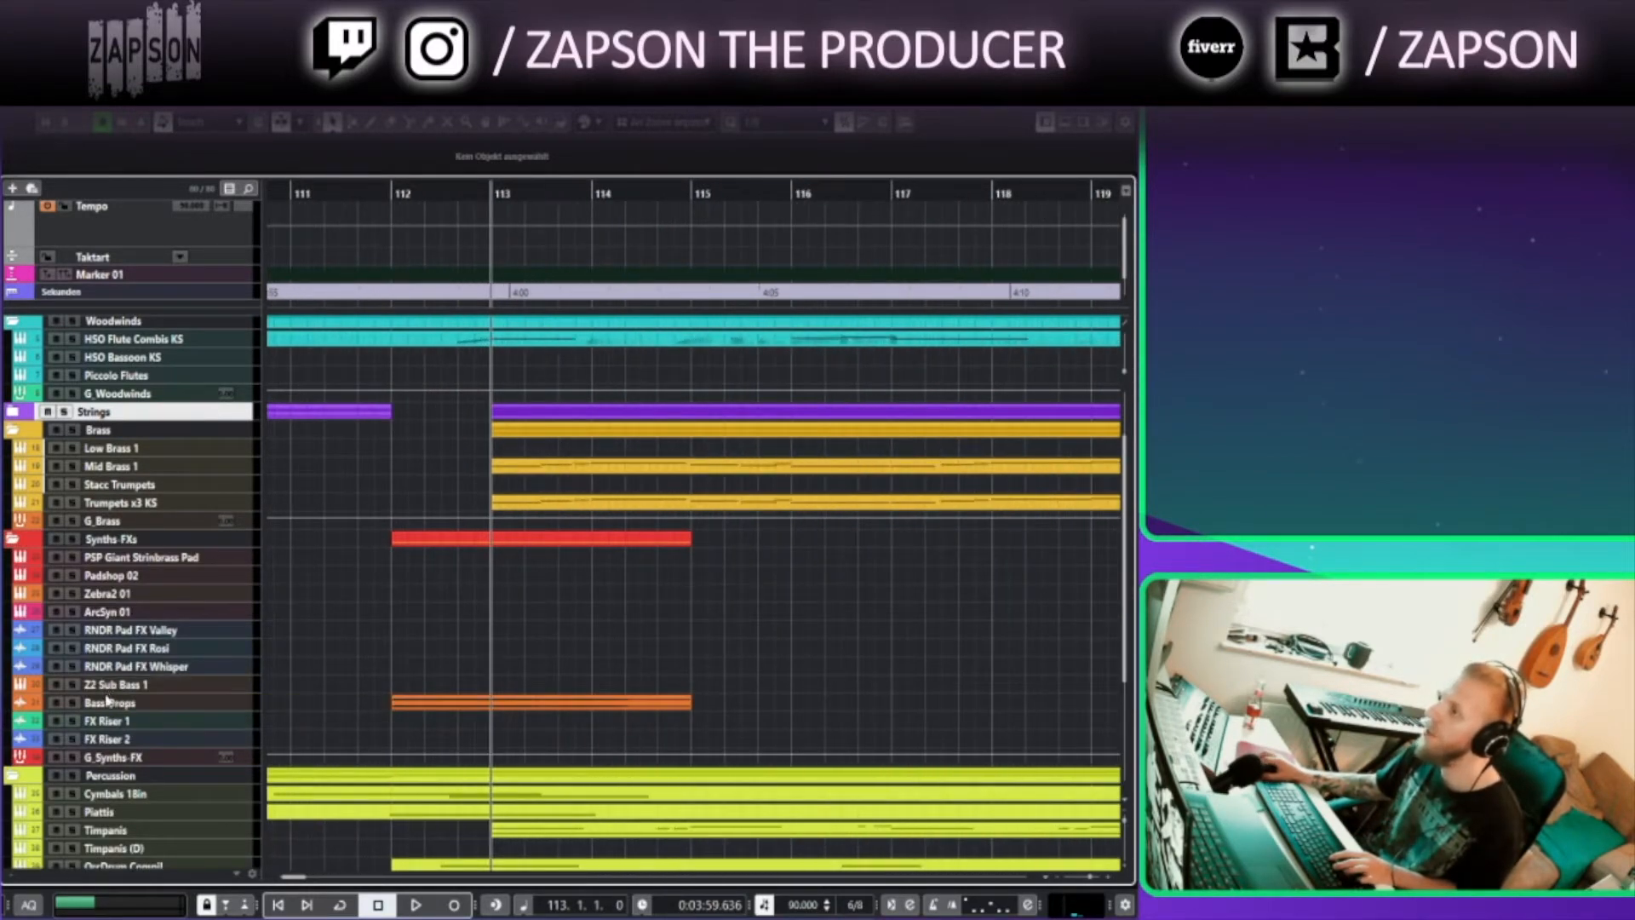
left_click(107, 685)
Solo the Z2 Sub Bass 1 track and play it back from around bar 112
scroll(405, 737, "down", 3)
scroll(405, 738, "left", 1)
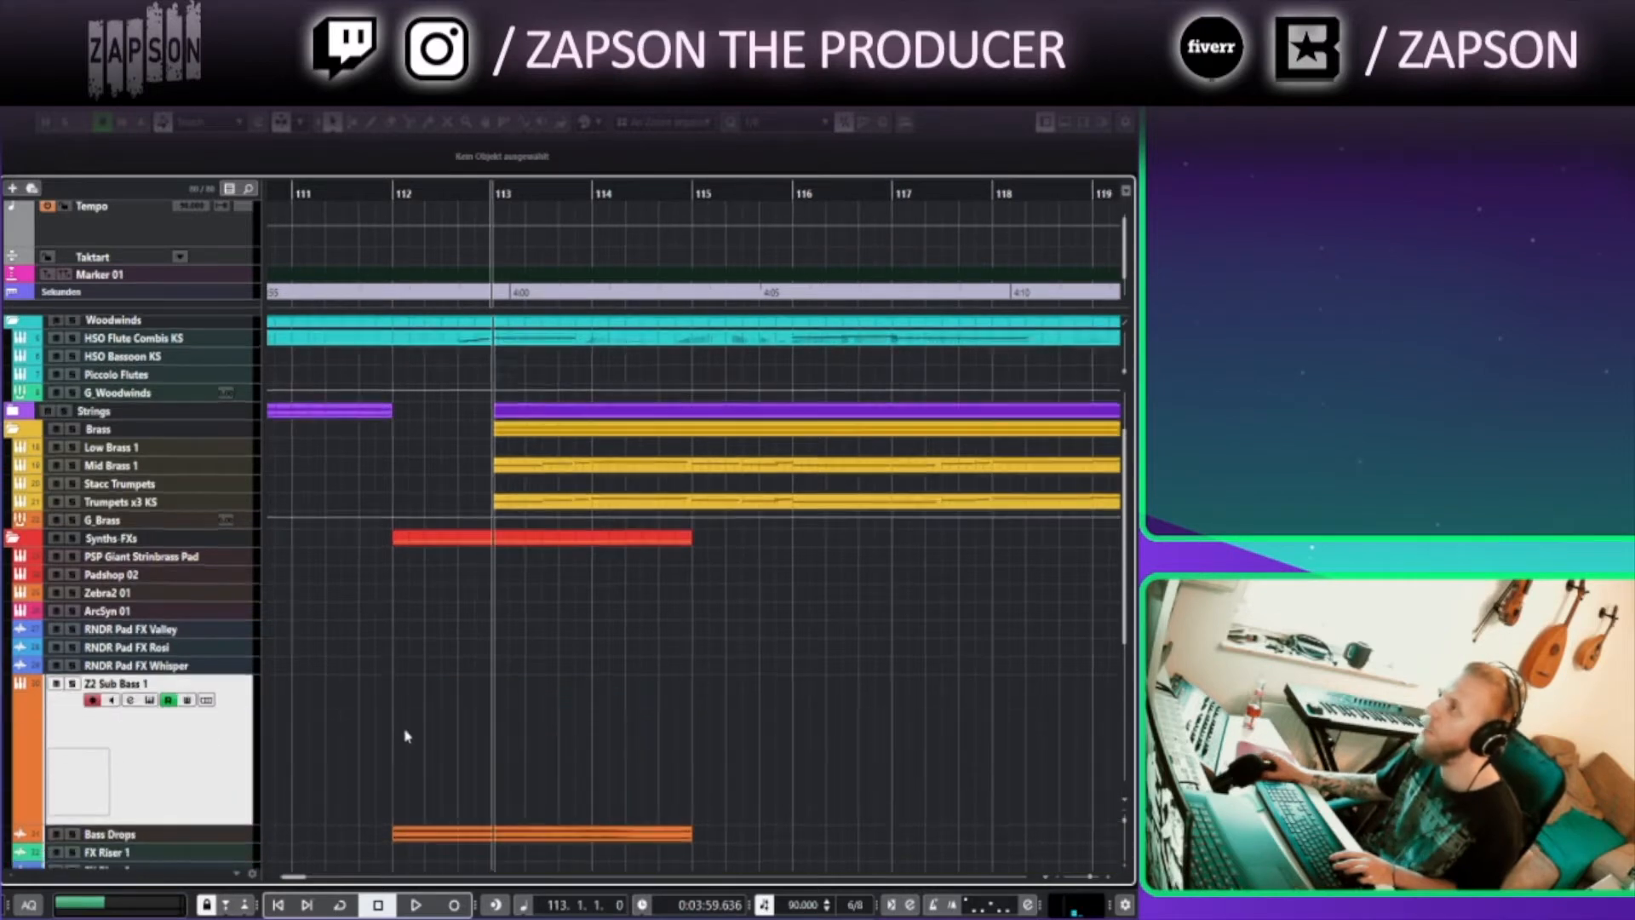
left_click(406, 198)
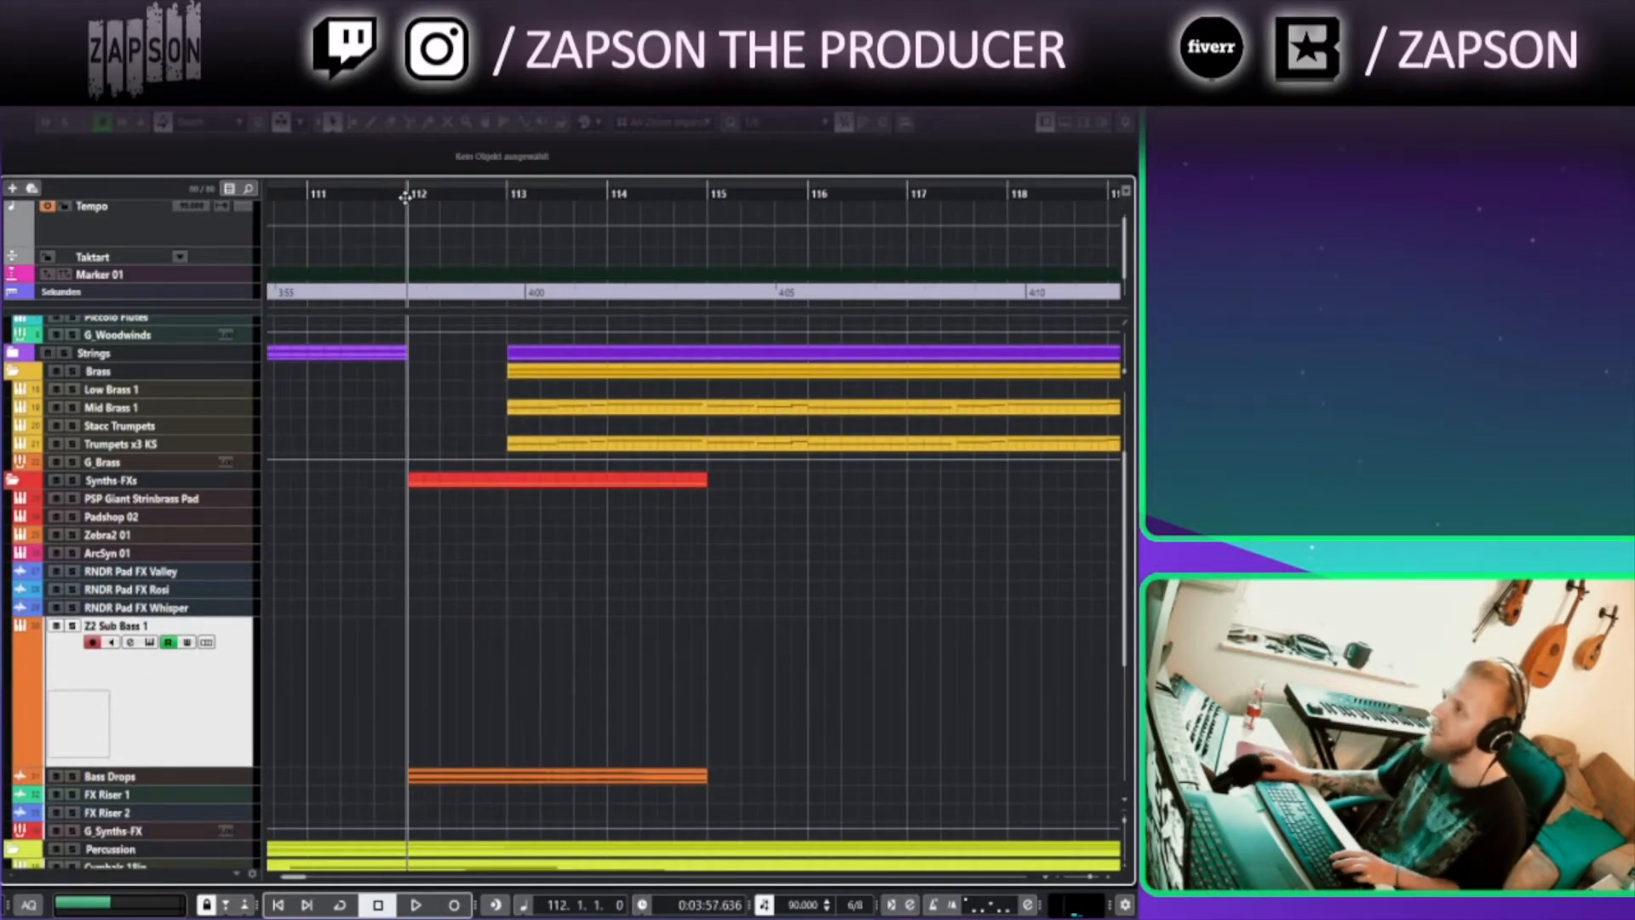
left_click(72, 625)
key("space")
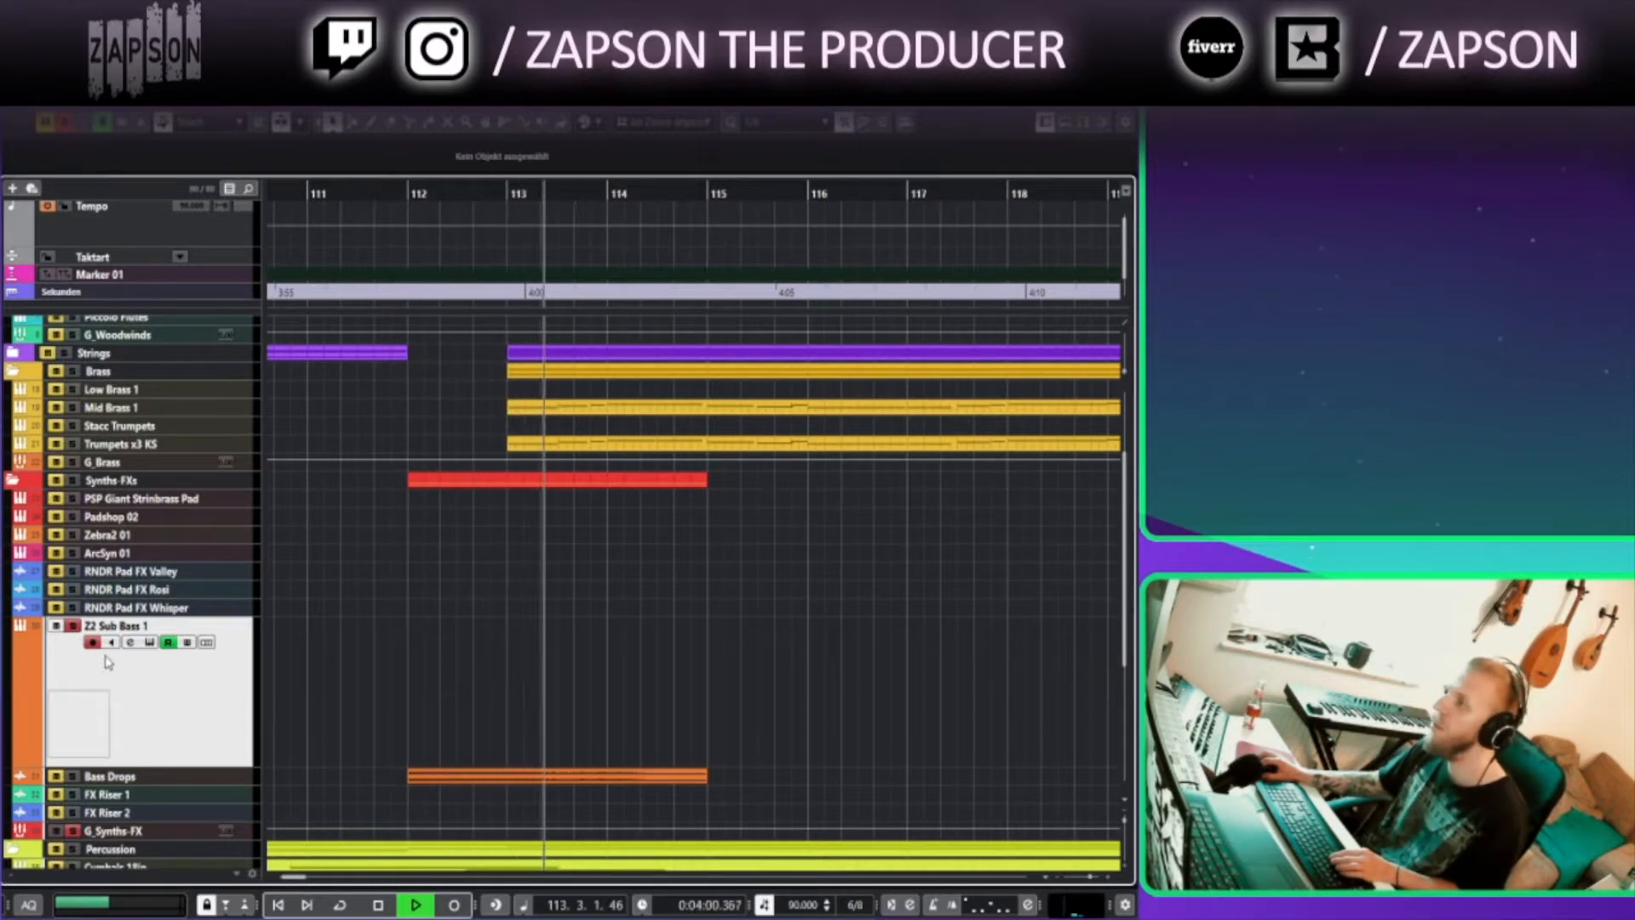
left_click(365, 196)
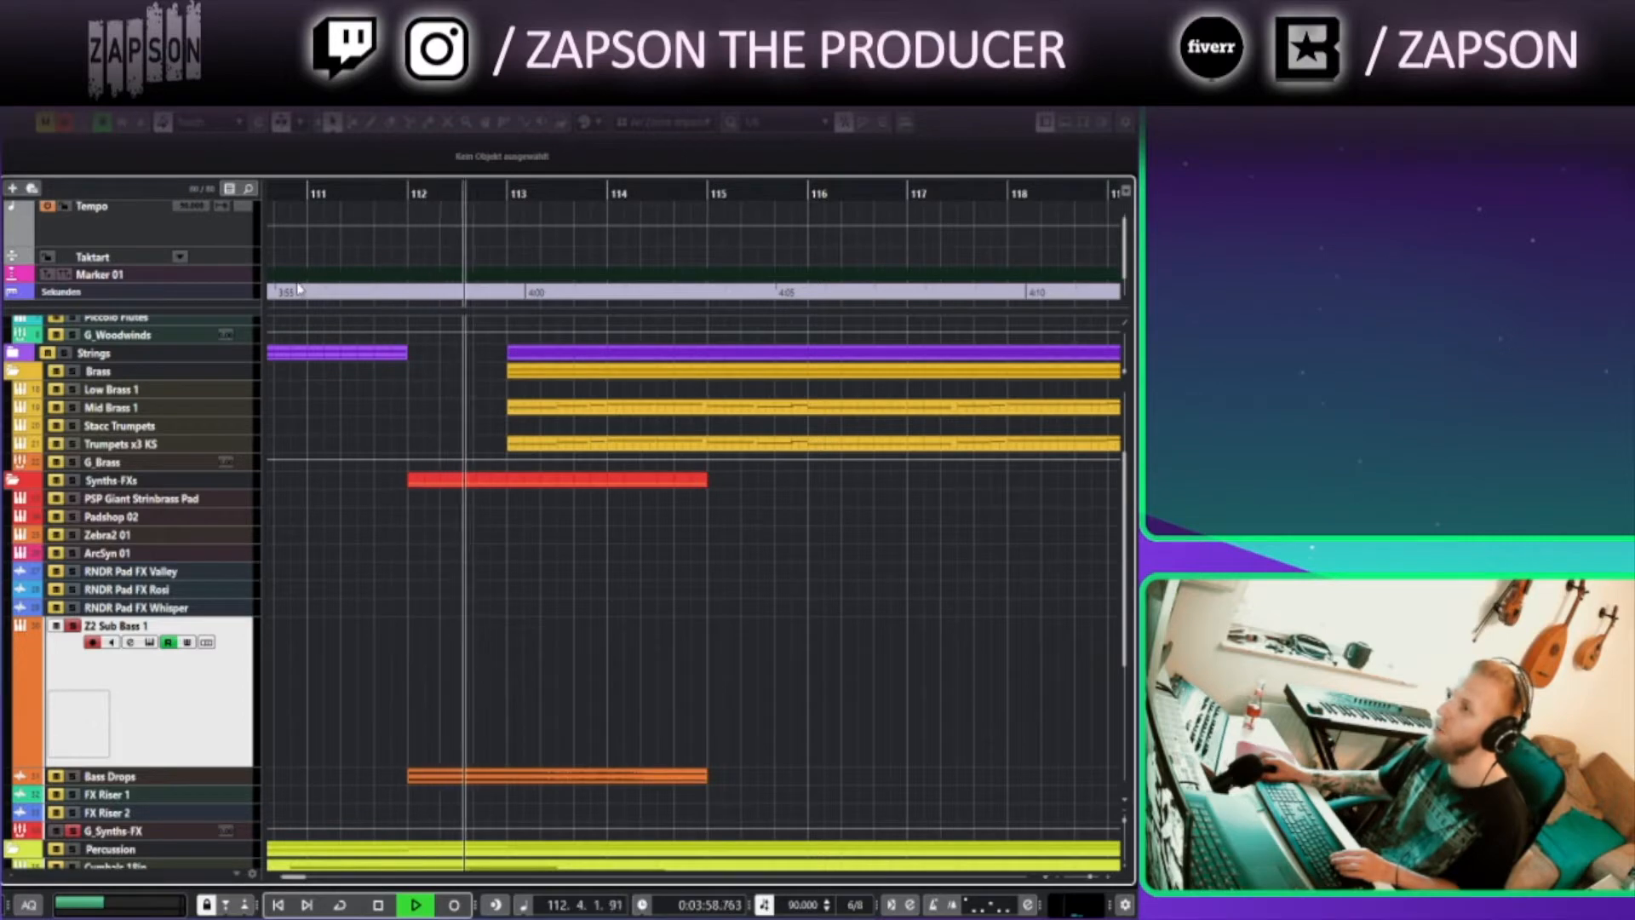
key("space")
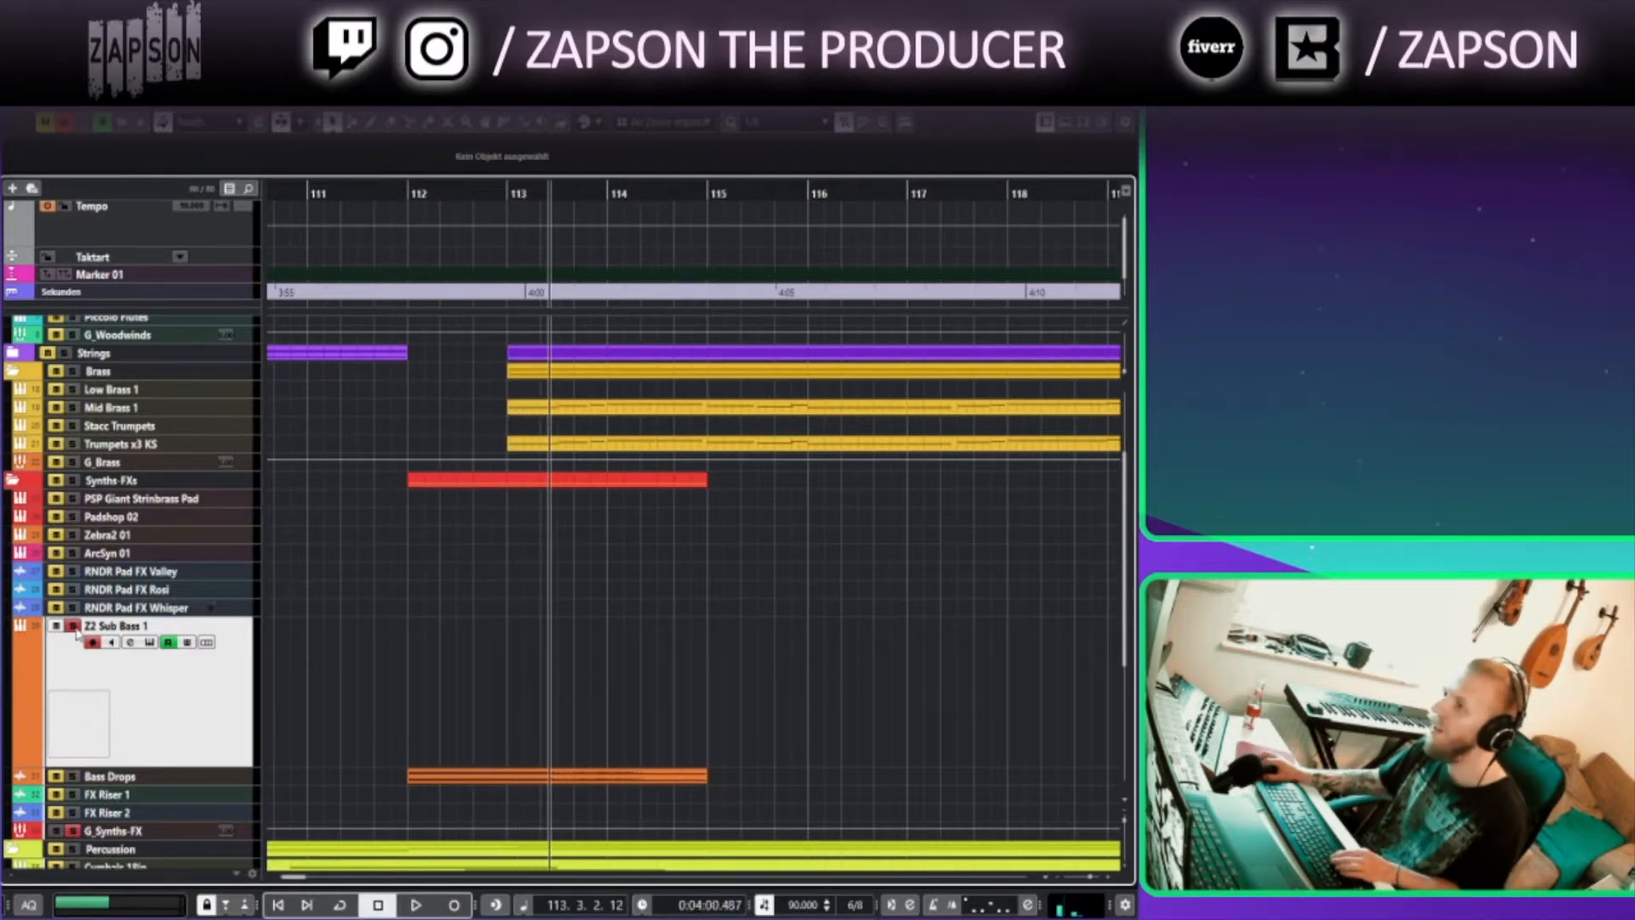
Also solo the Bass Drops track and play both from bar 111
left_click(72, 776)
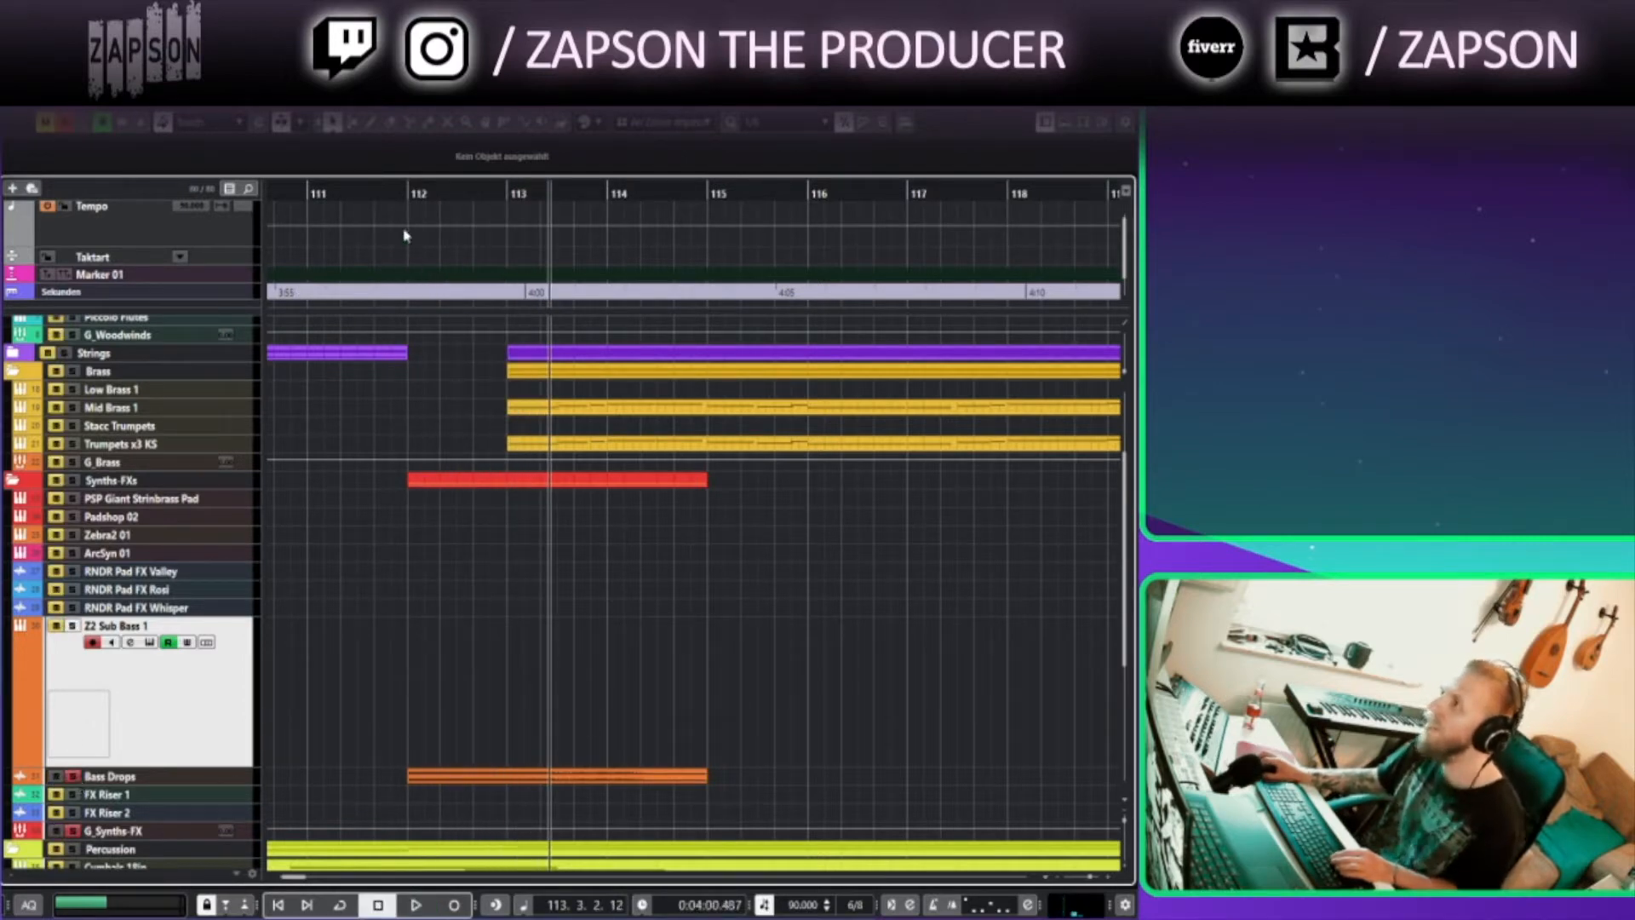
left_click(395, 186)
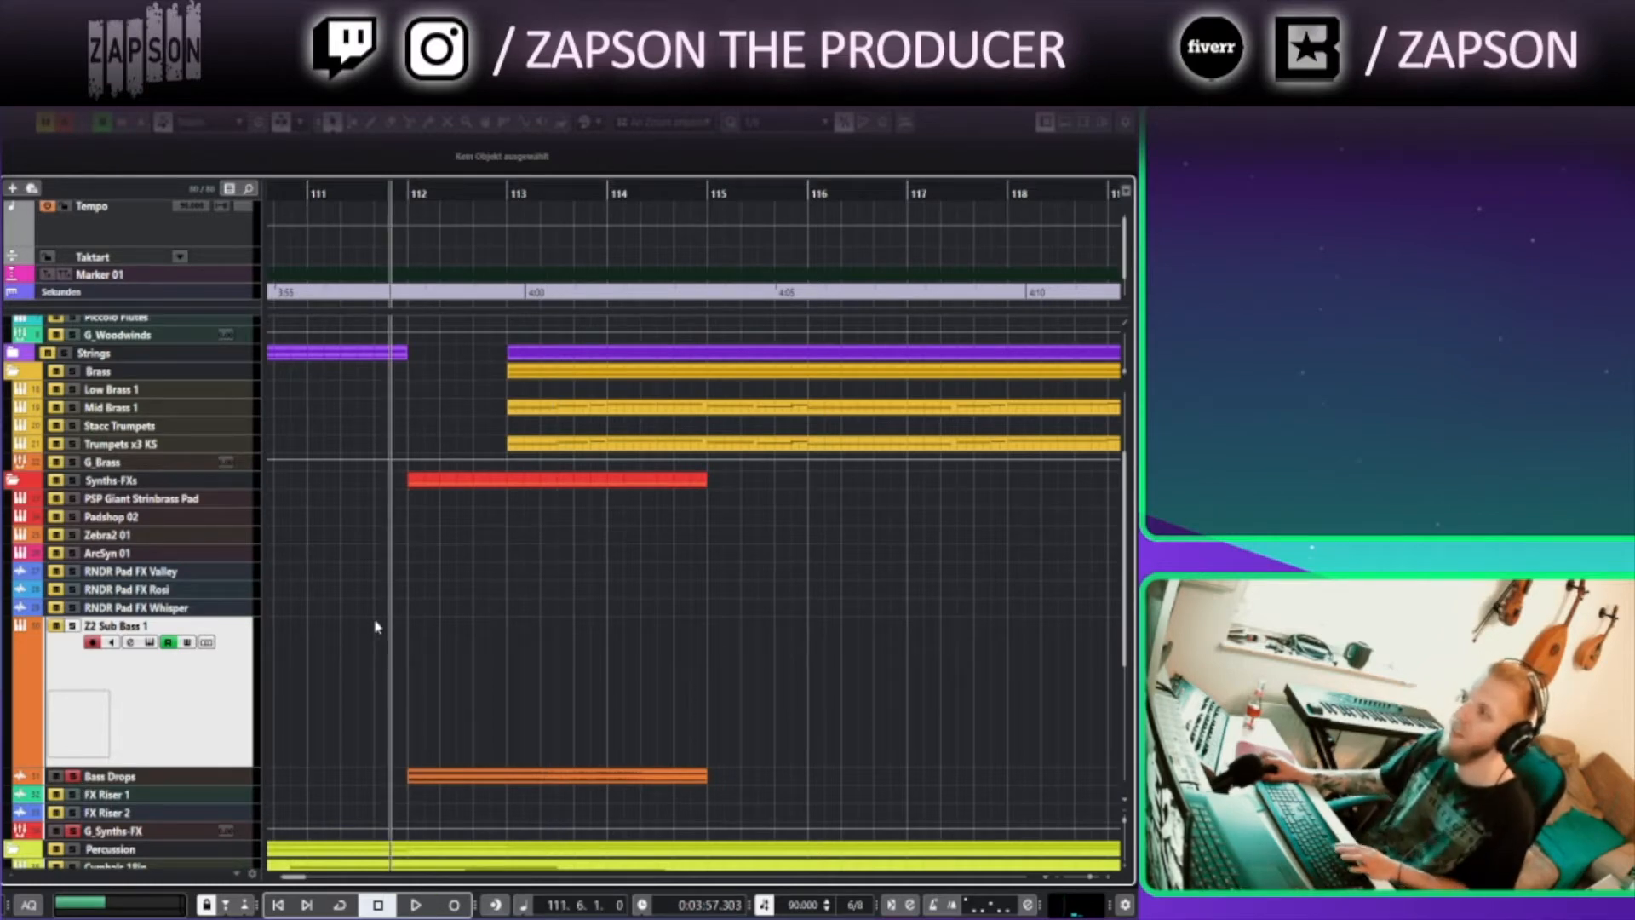
key("space")
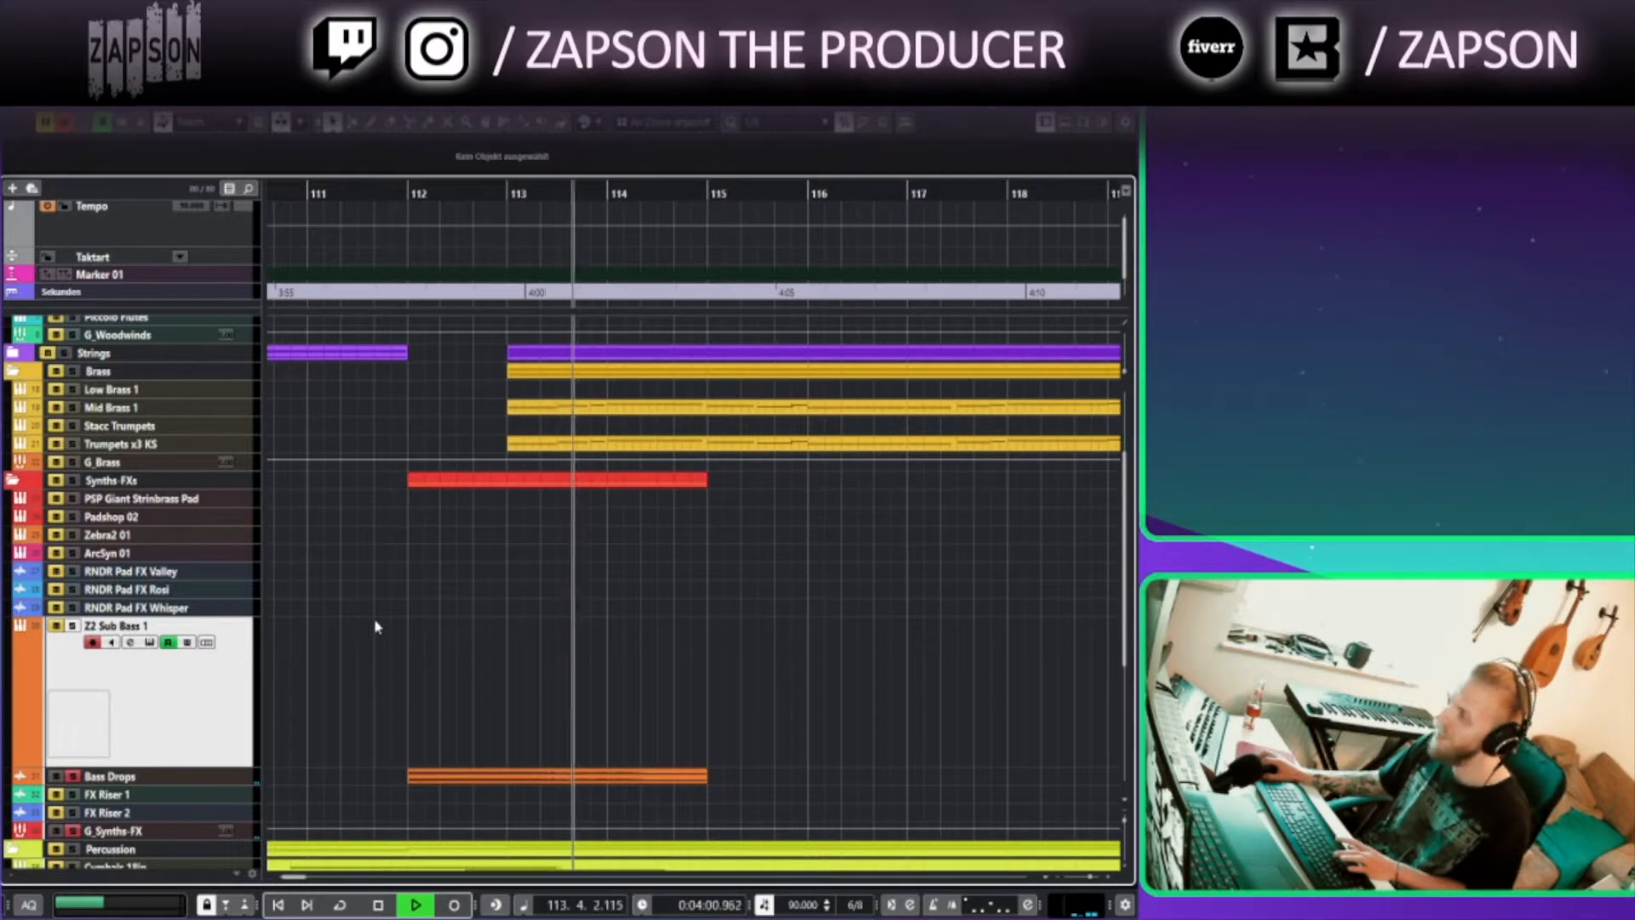
key("space")
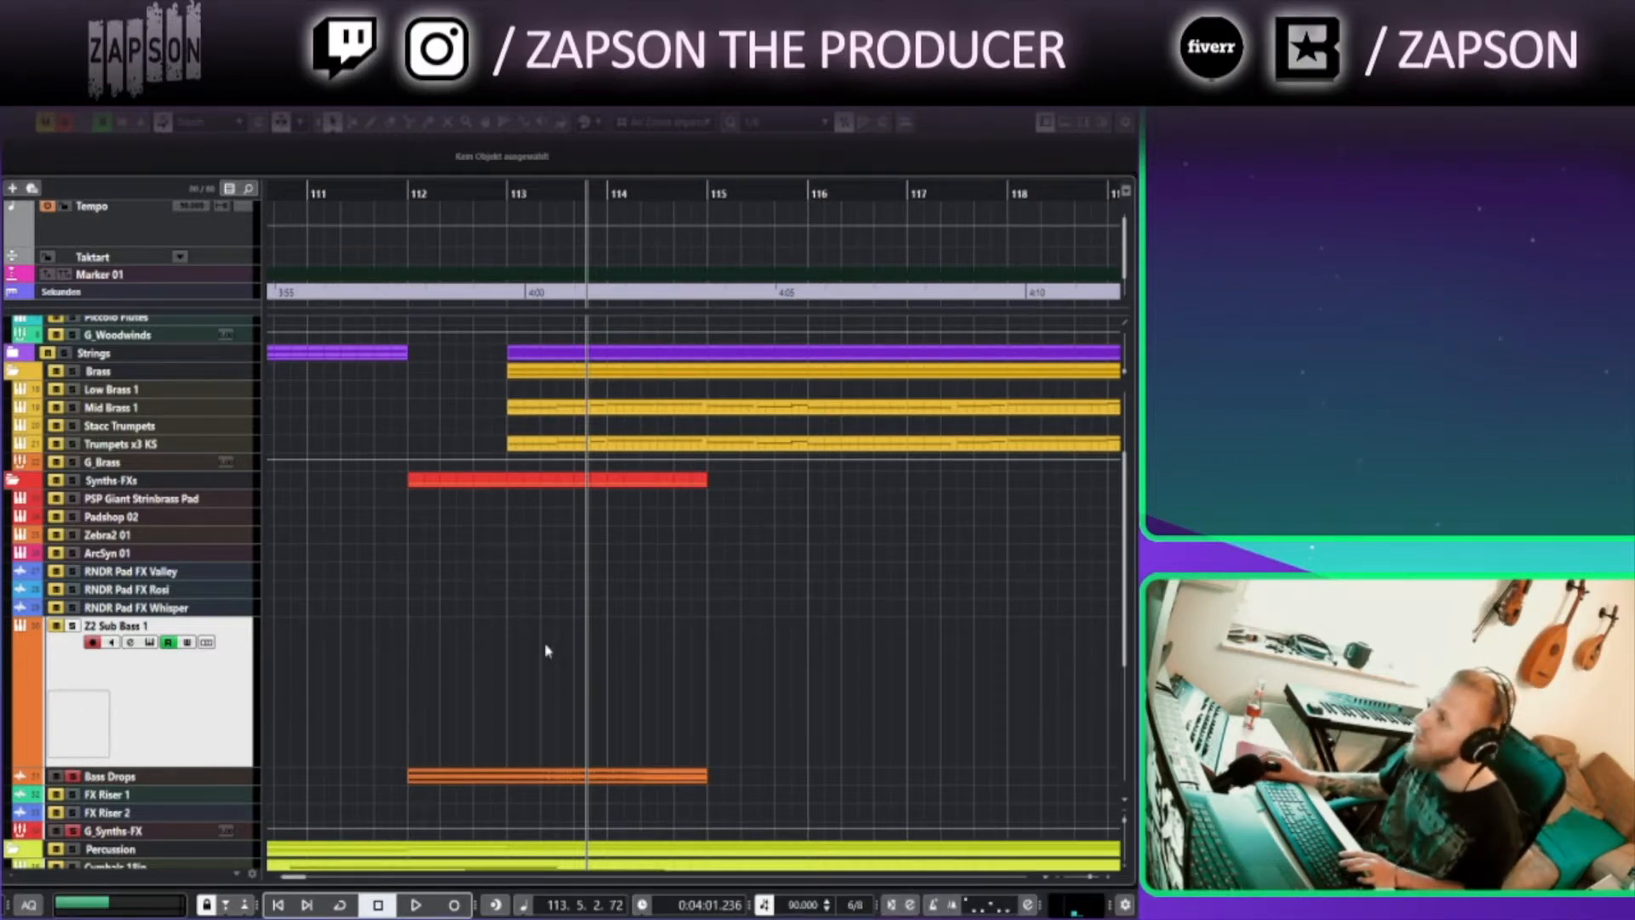
Clear the solos and zoom out to show bars 111 to 133
scroll(546, 650, "down", 5)
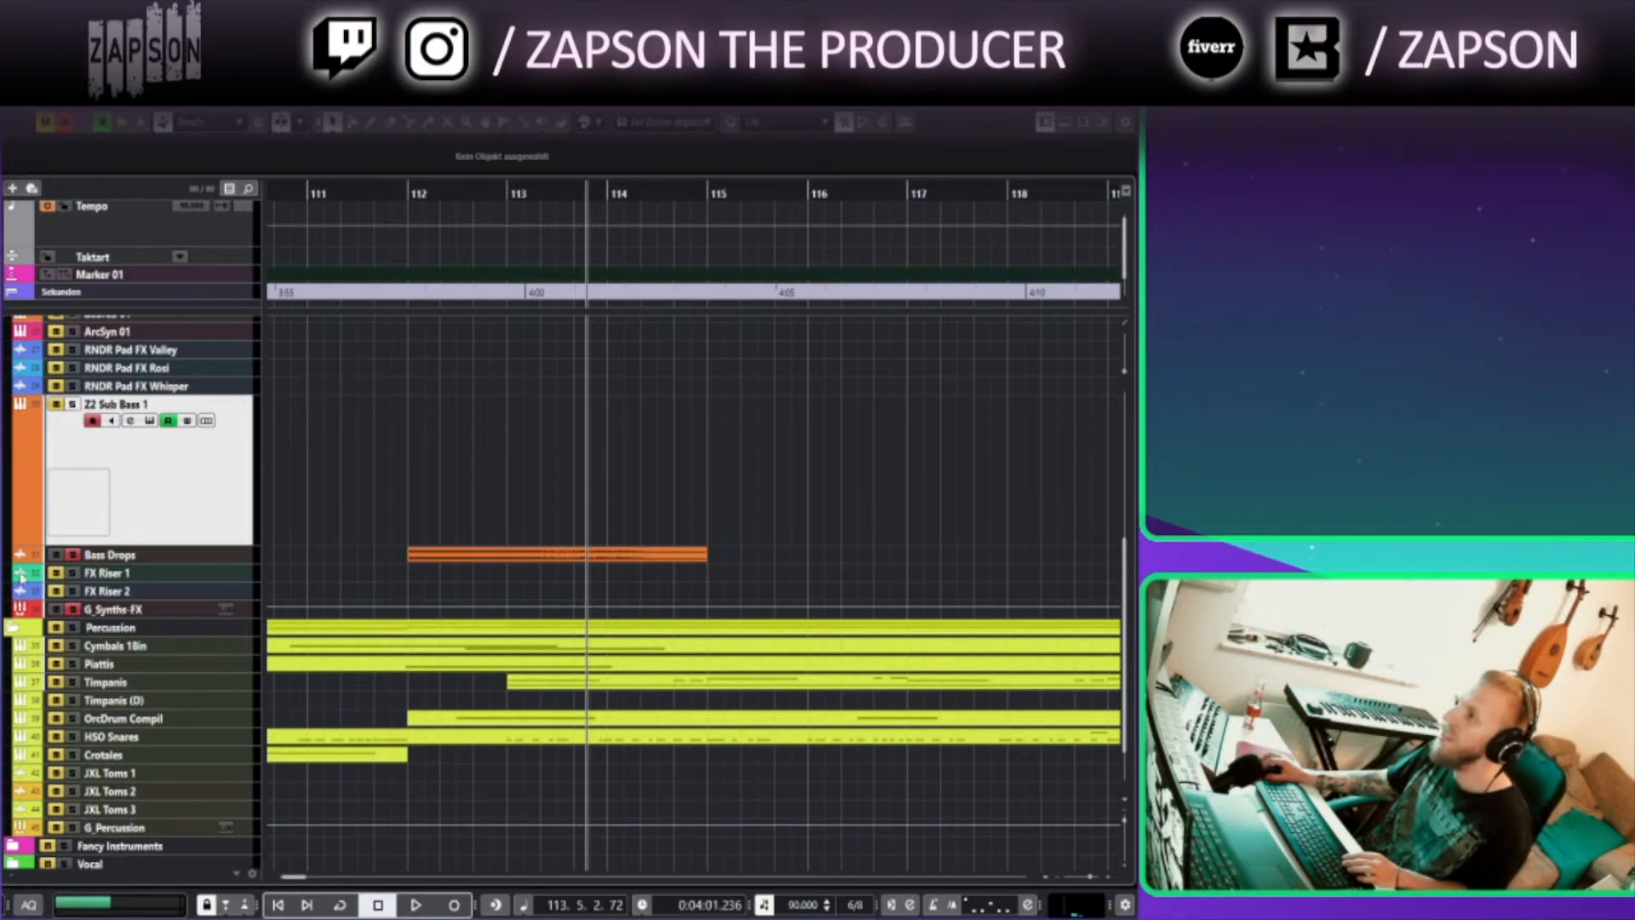
left_click(75, 556)
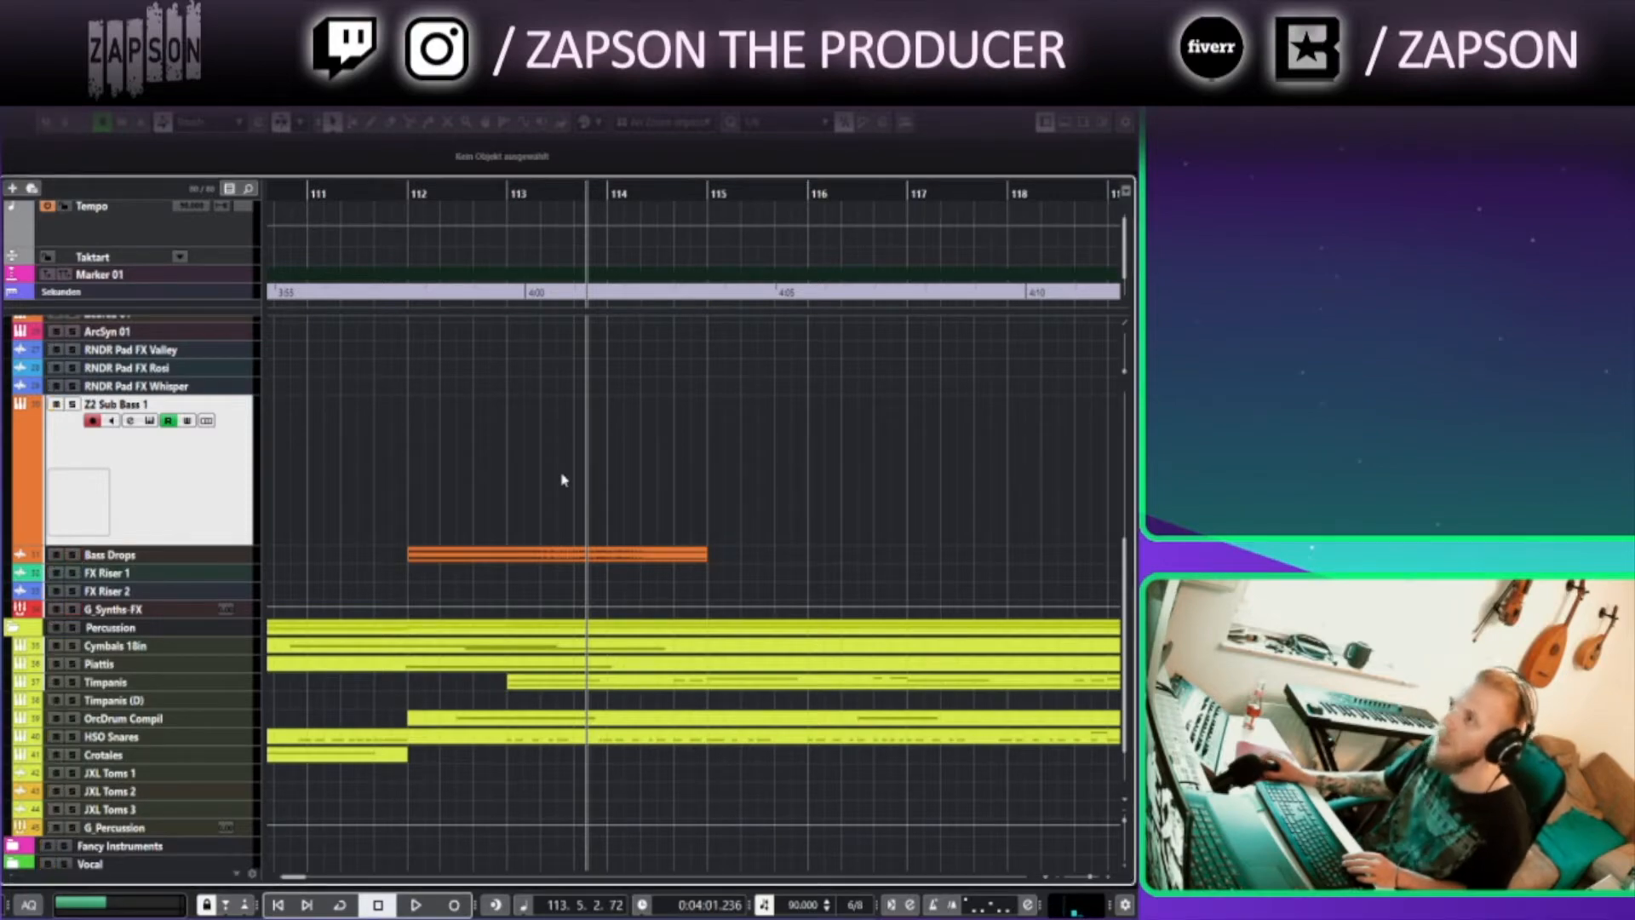
left_click_drag(411, 390, 402, 438)
scroll(409, 437, "down", 3)
left_click_drag(494, 420, 397, 305)
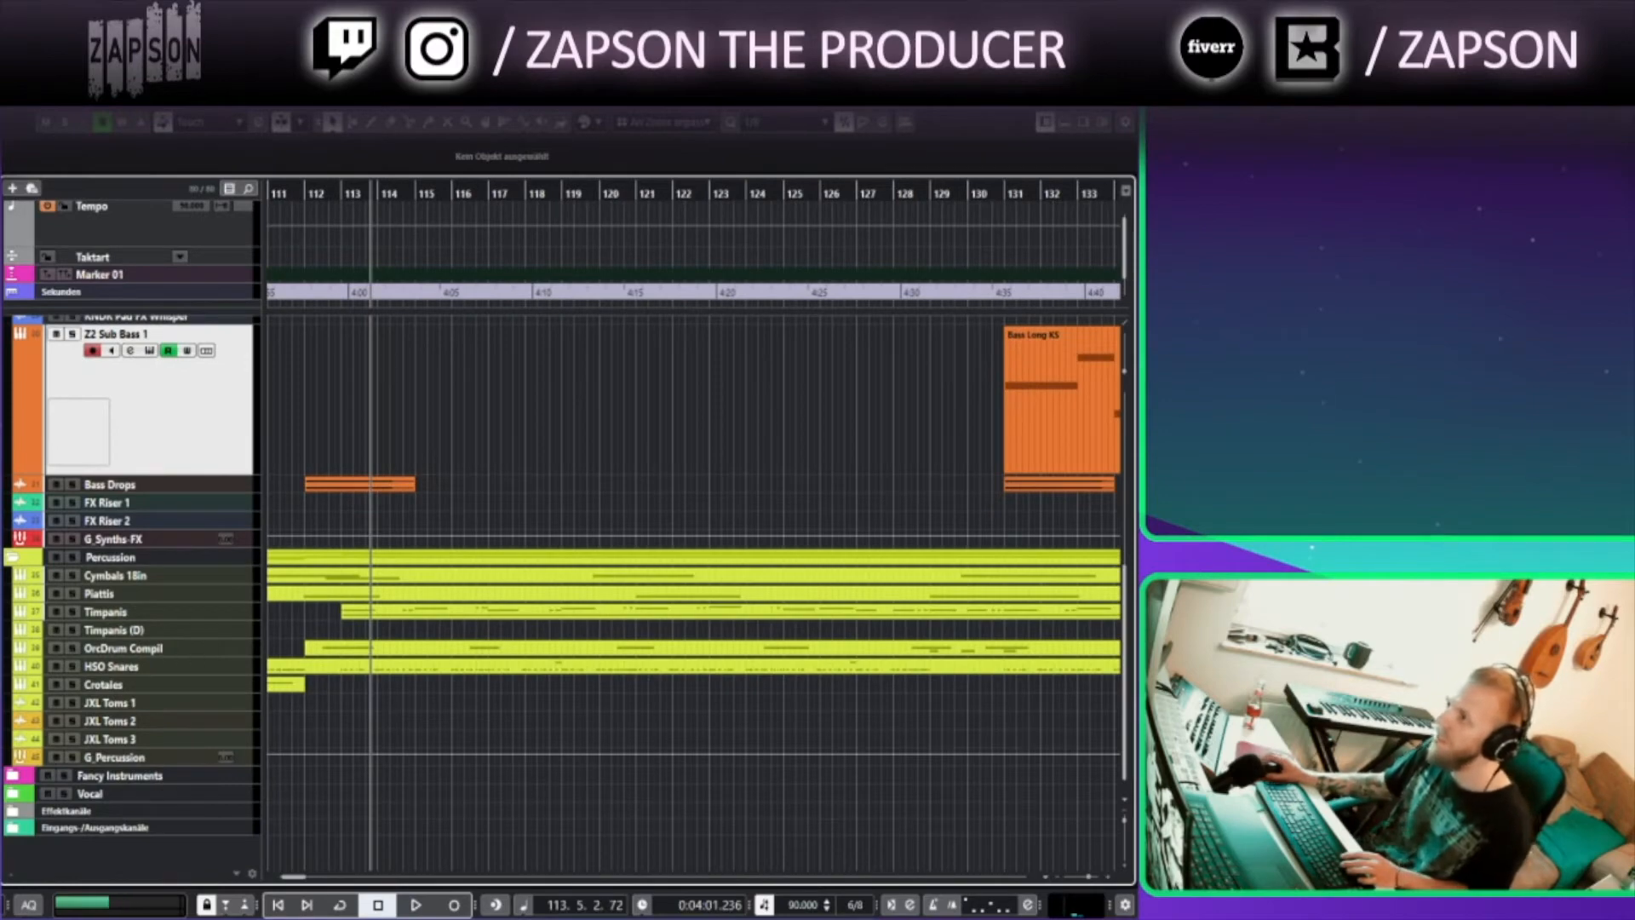
Collapse the Percussion folder and zoom out to overview the full arrangement
left_click(12, 559)
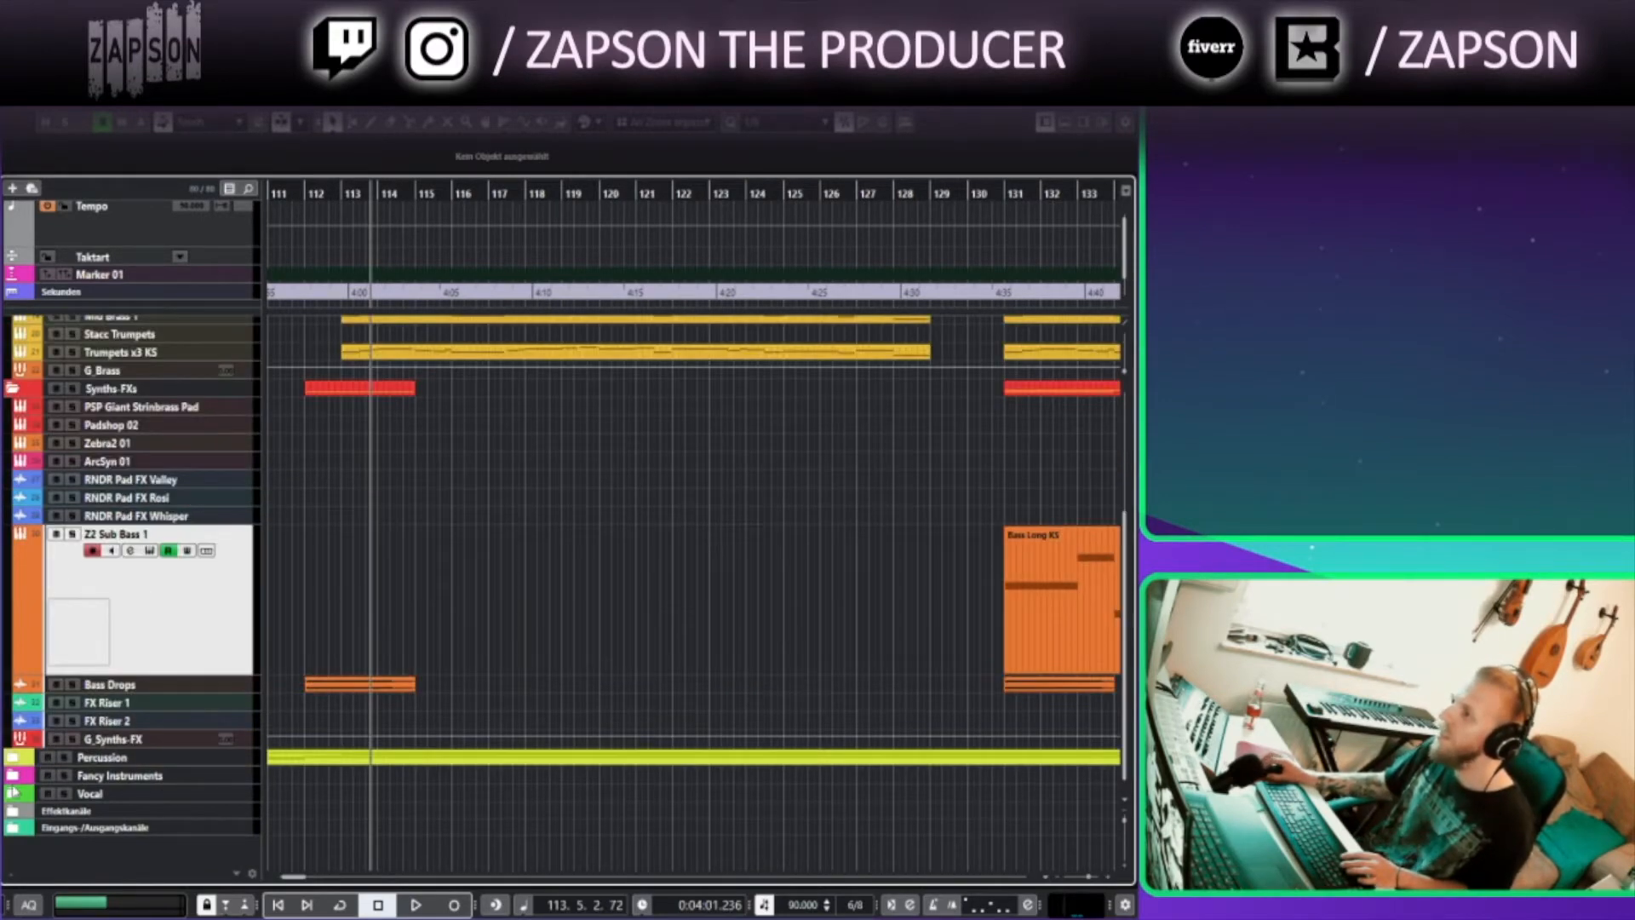
scroll(546, 484, "down", 3)
left_click_drag(525, 500, 749, 800)
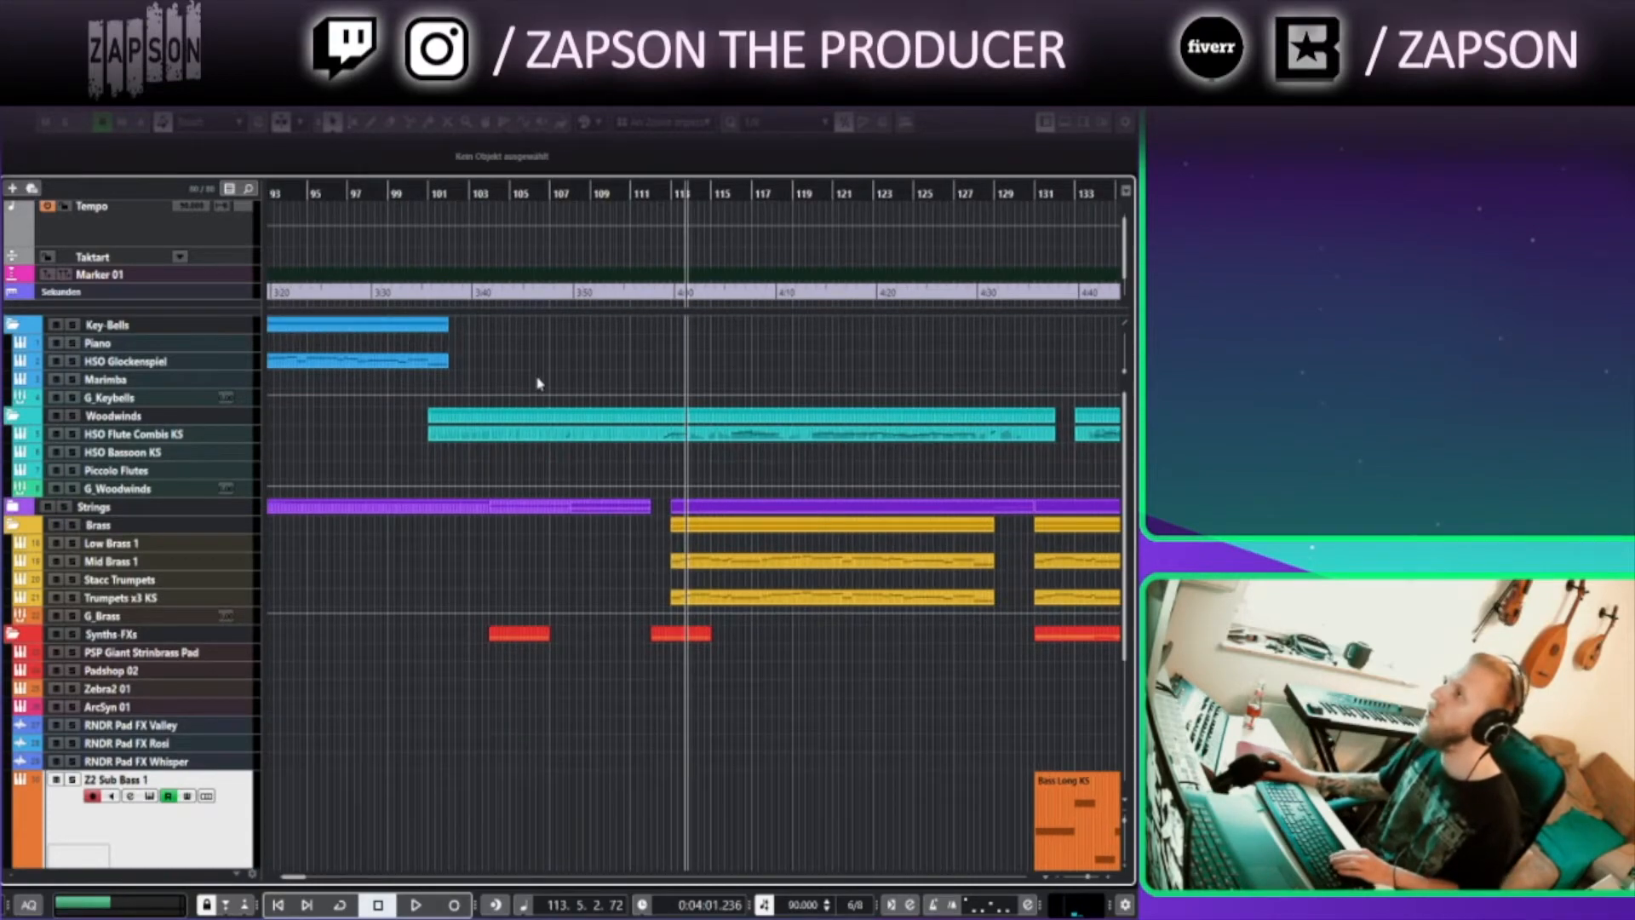
scroll(539, 376, "down", 5)
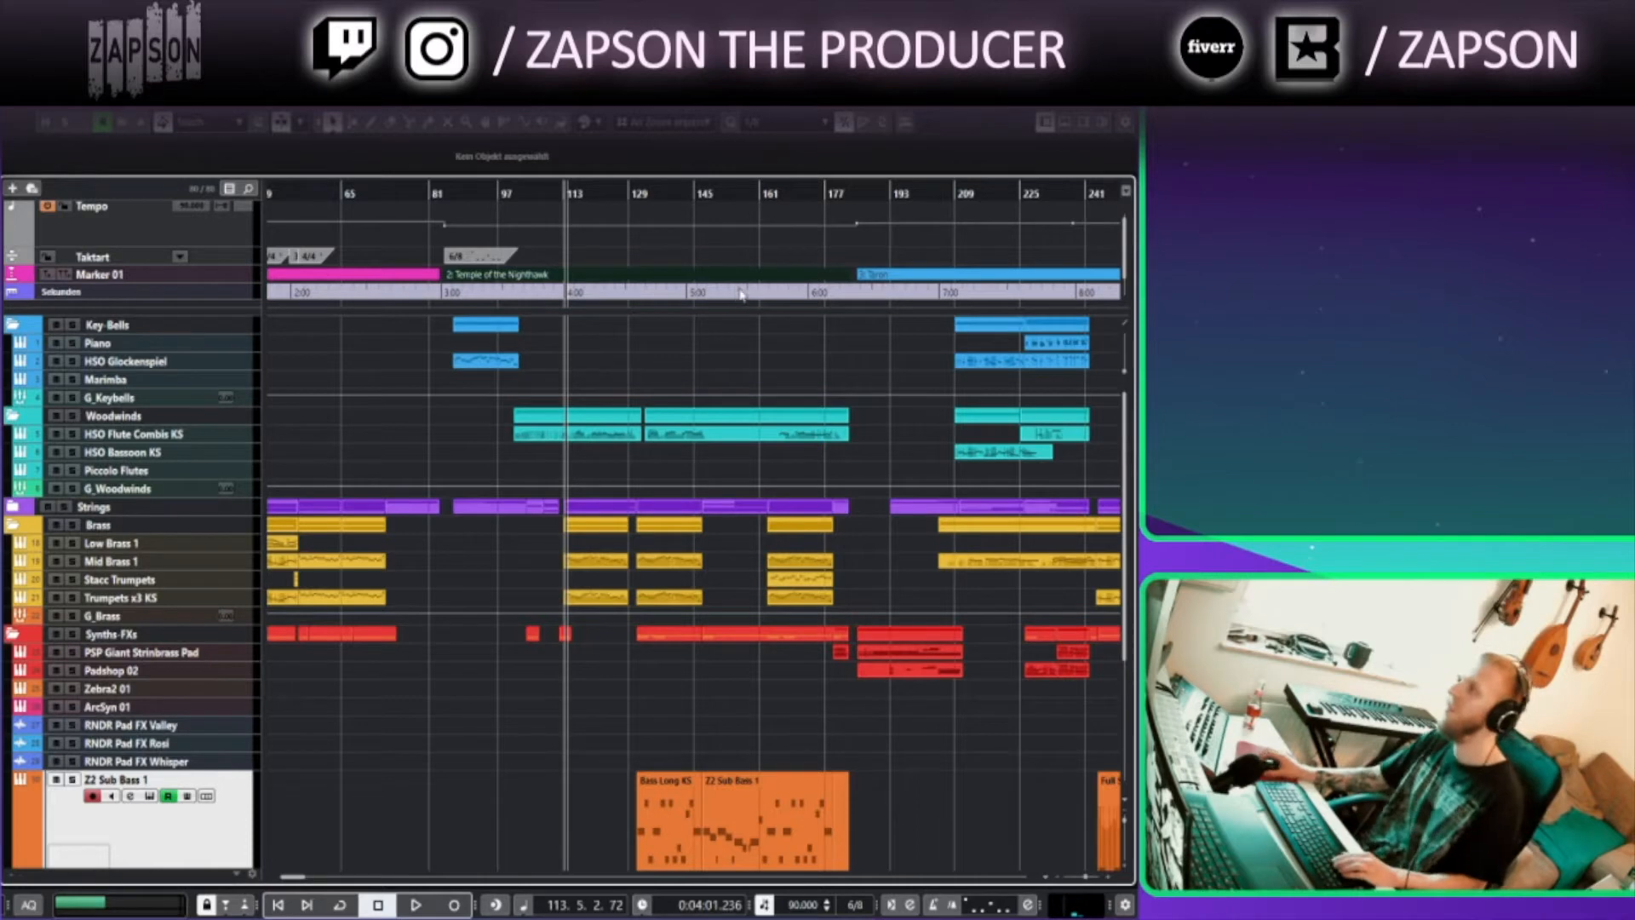
Navigate past the Temple of the Nighthawk section and place the project cursor at bar 185
scroll(653, 336, "right", 8)
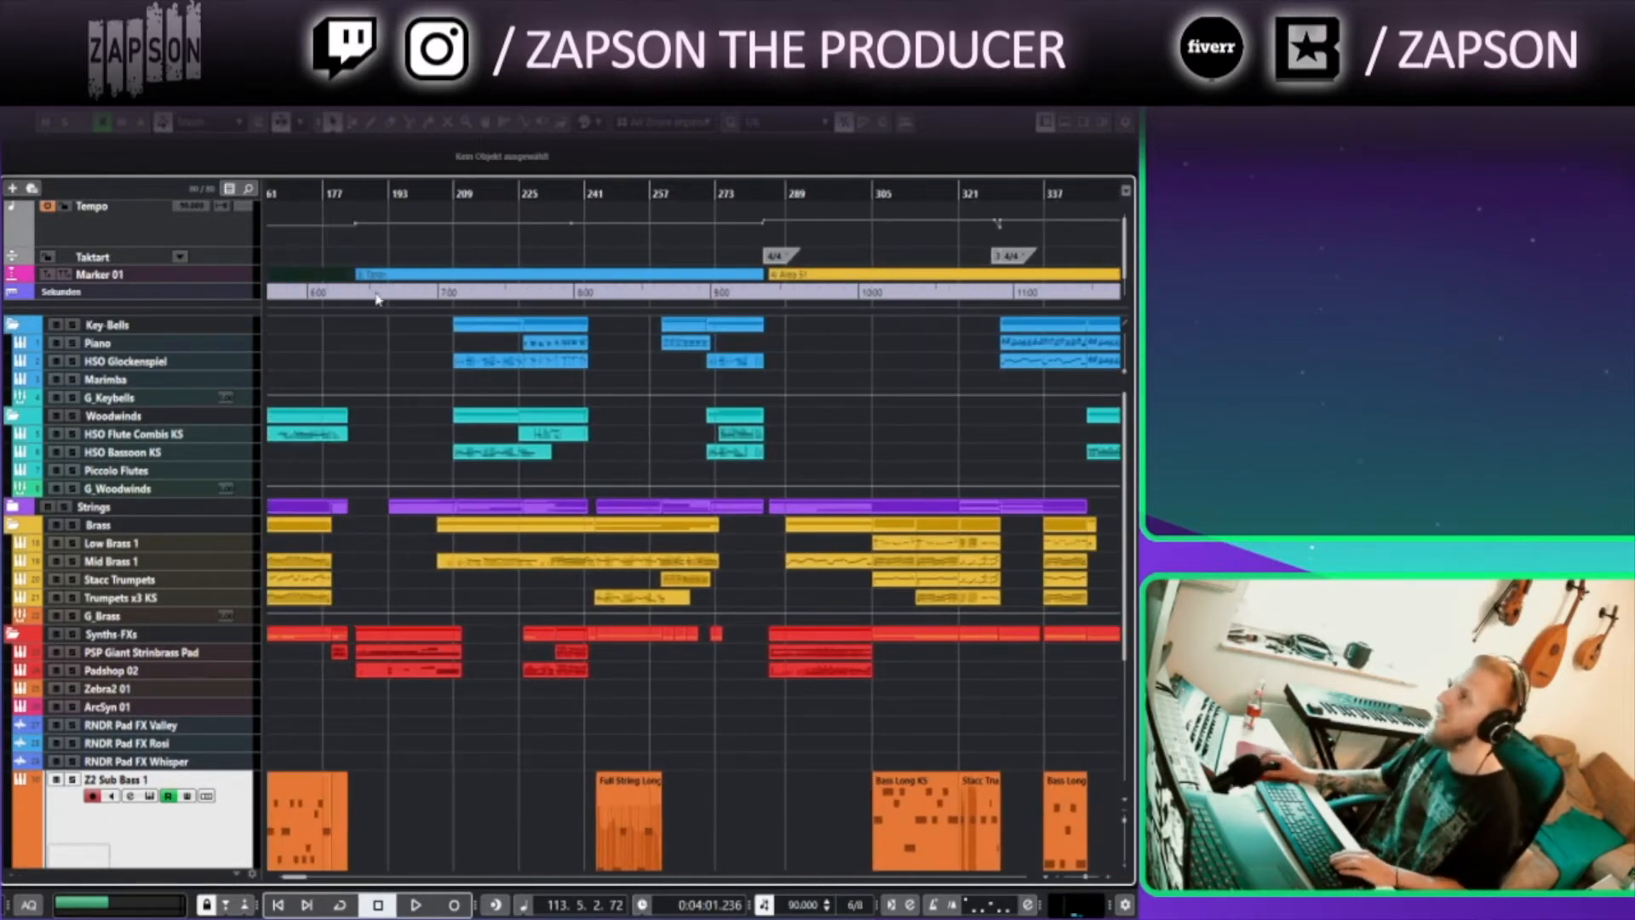
left_click(387, 277)
left_click(362, 188)
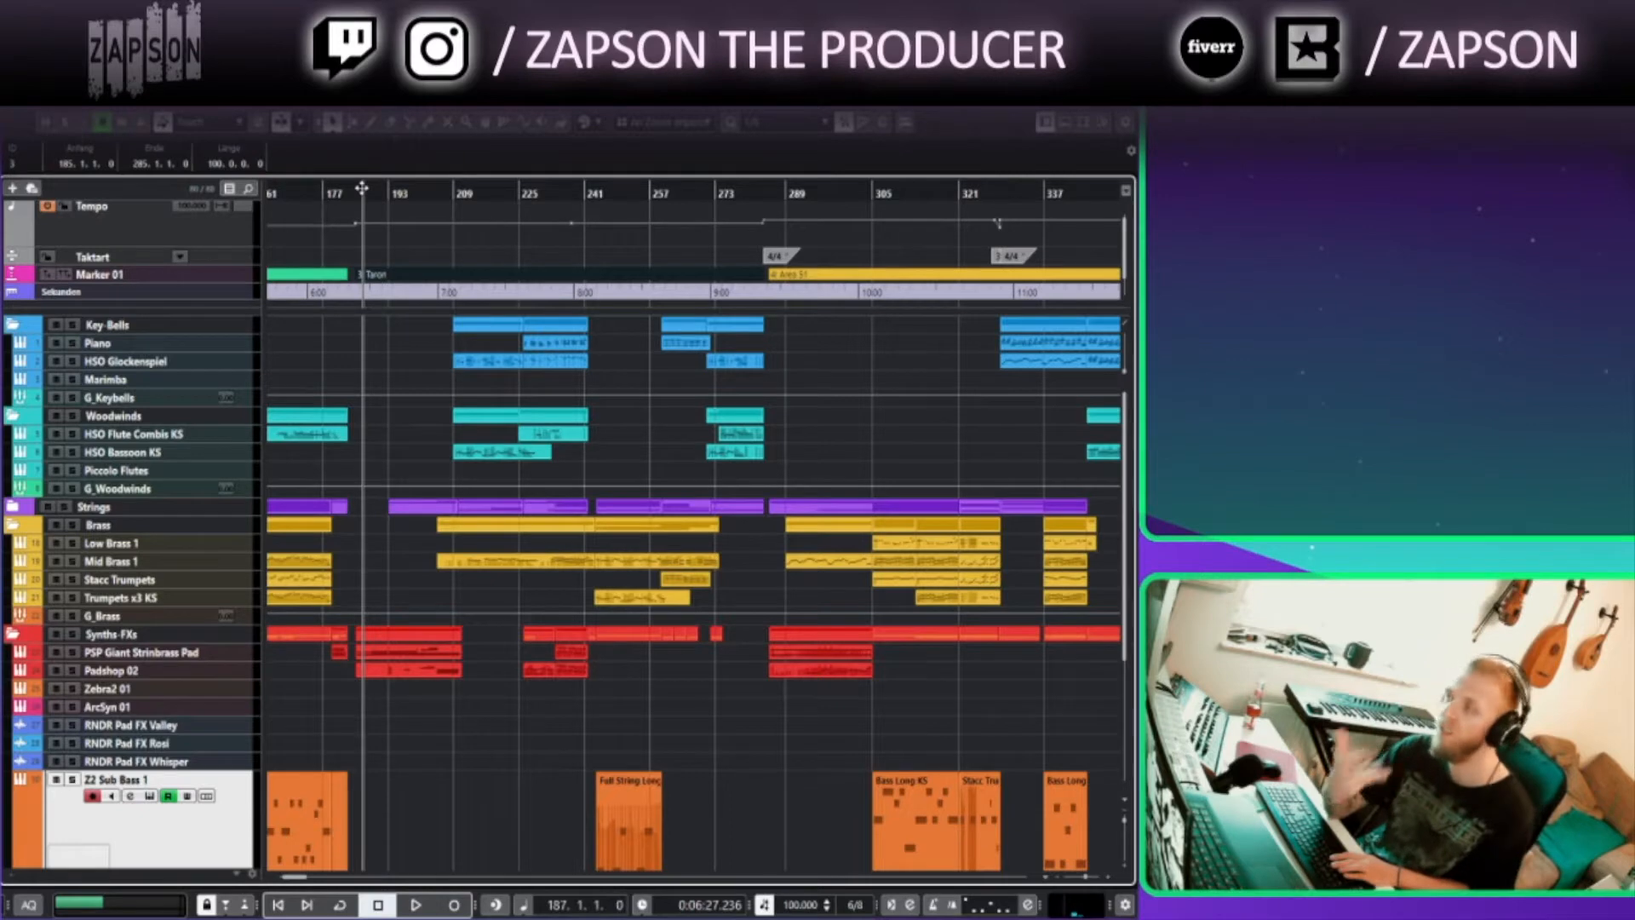
scroll(402, 285, "up", 6)
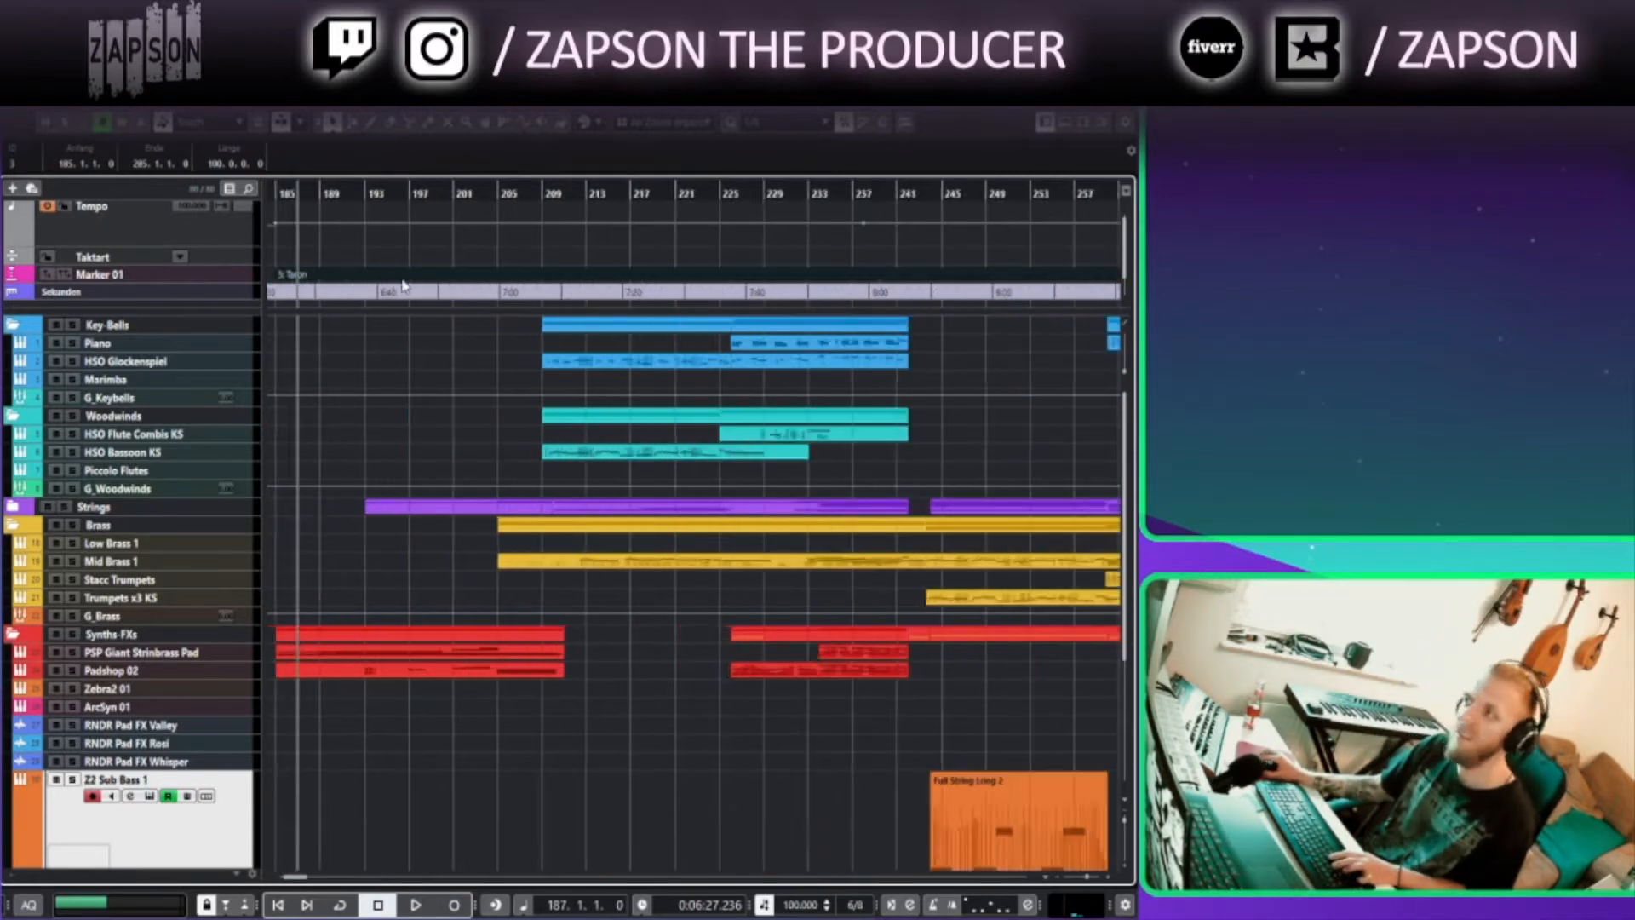
scroll(398, 355, "left", 3)
left_click(385, 199)
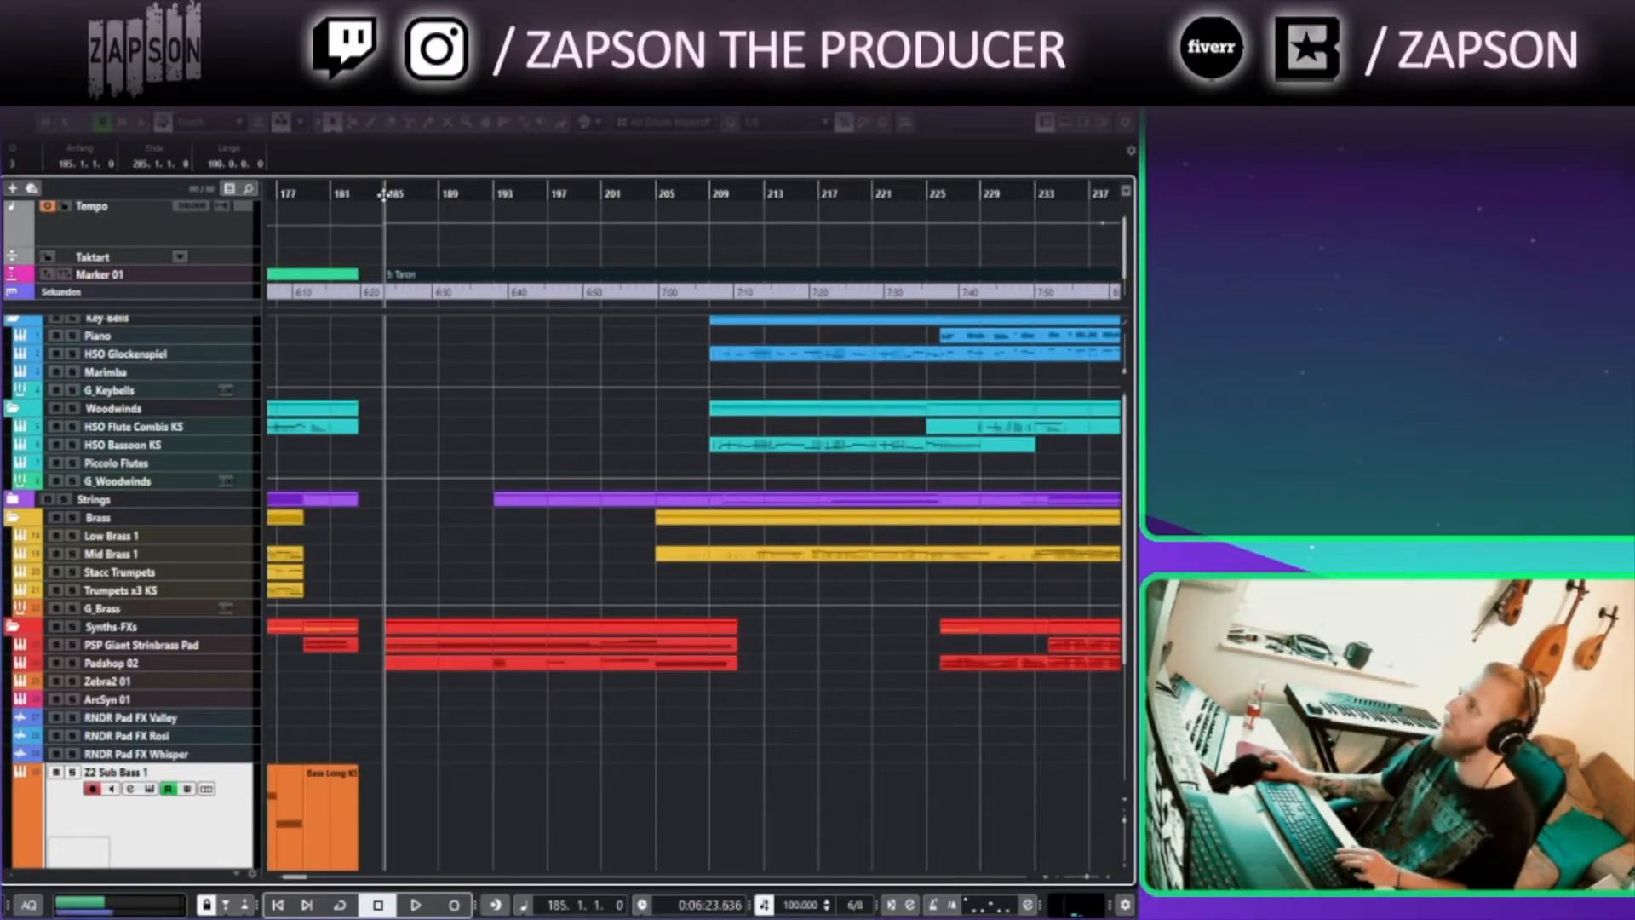
Enlarge the PSP Giant Strinbrass Pad track and open its Padshop 2 instrument window, closing it afterward
left_click(235, 650)
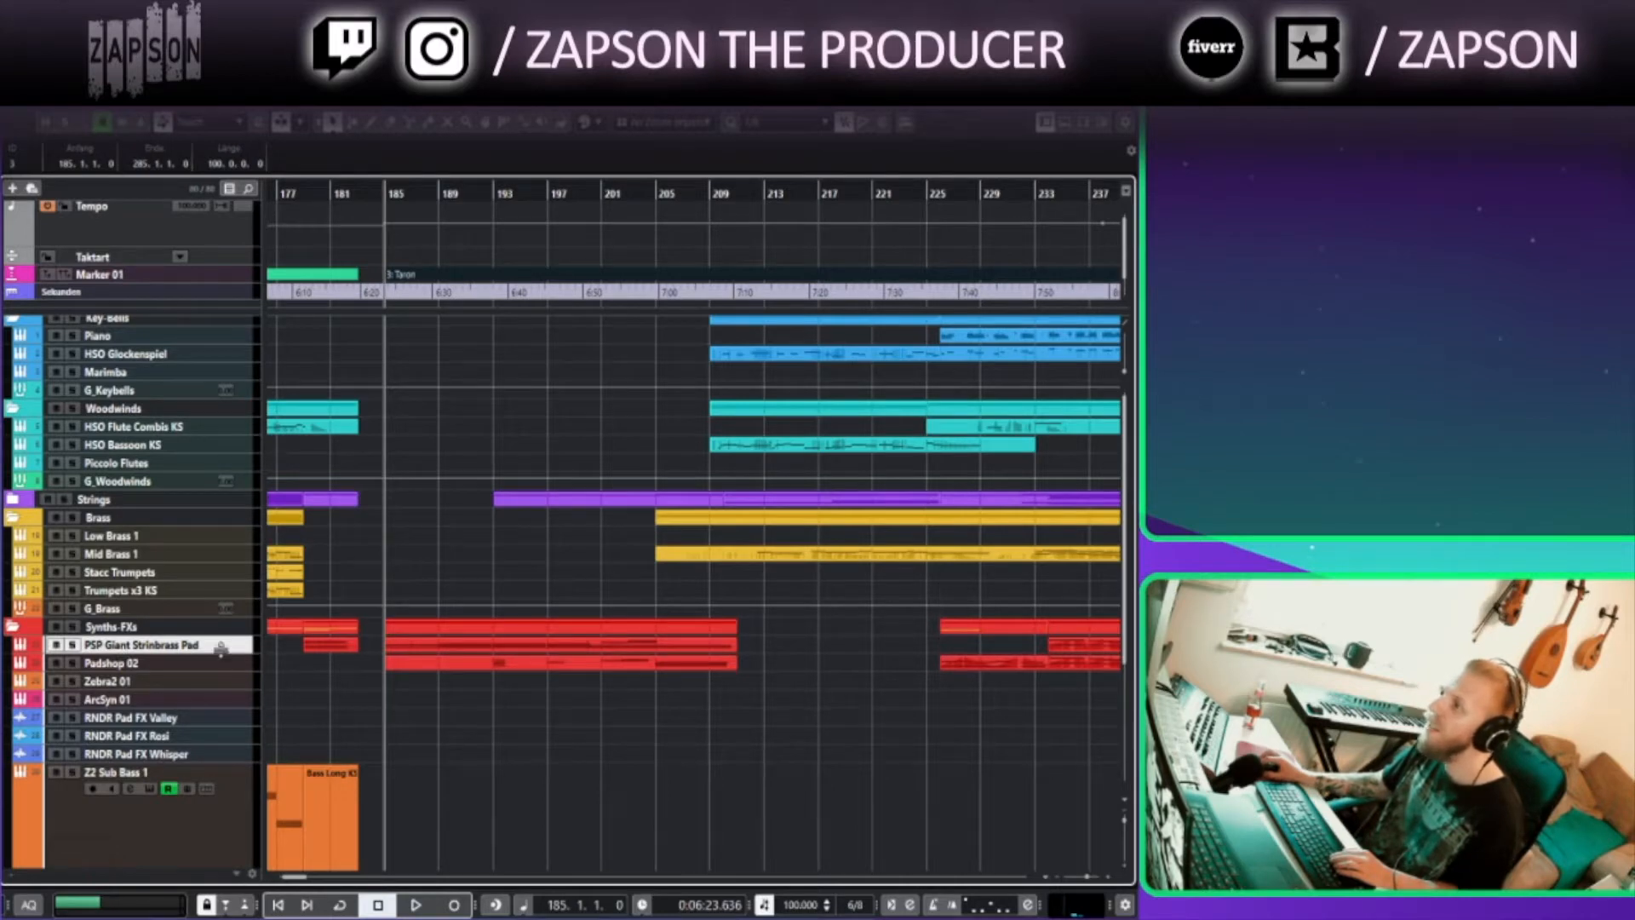
left_click_drag(218, 654, 218, 687)
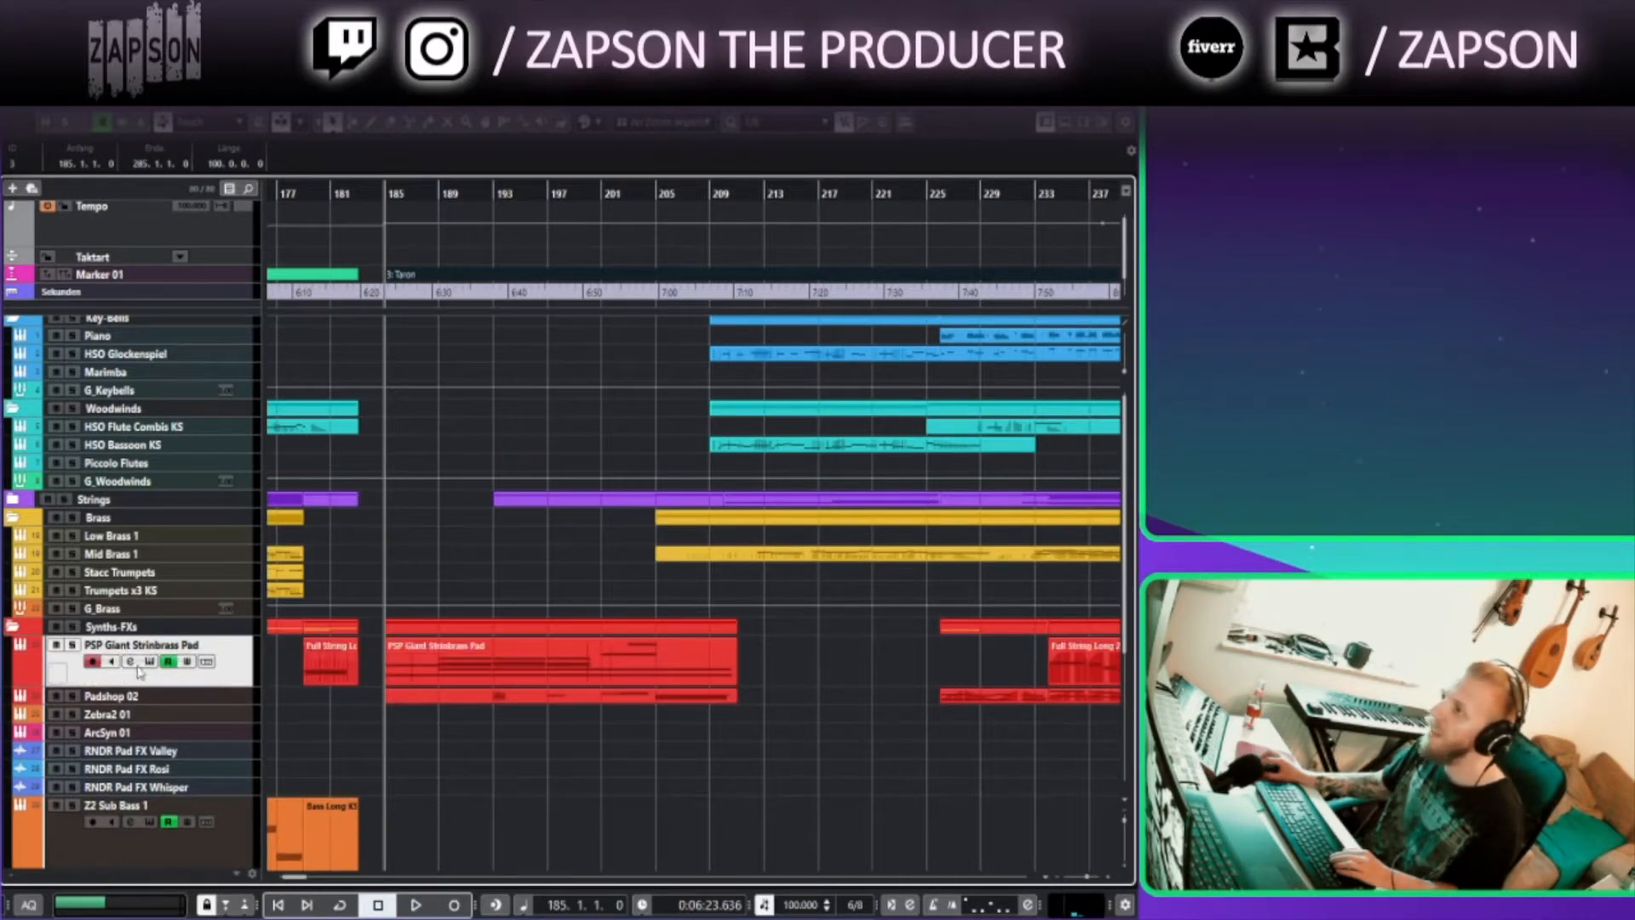
left_click(147, 661)
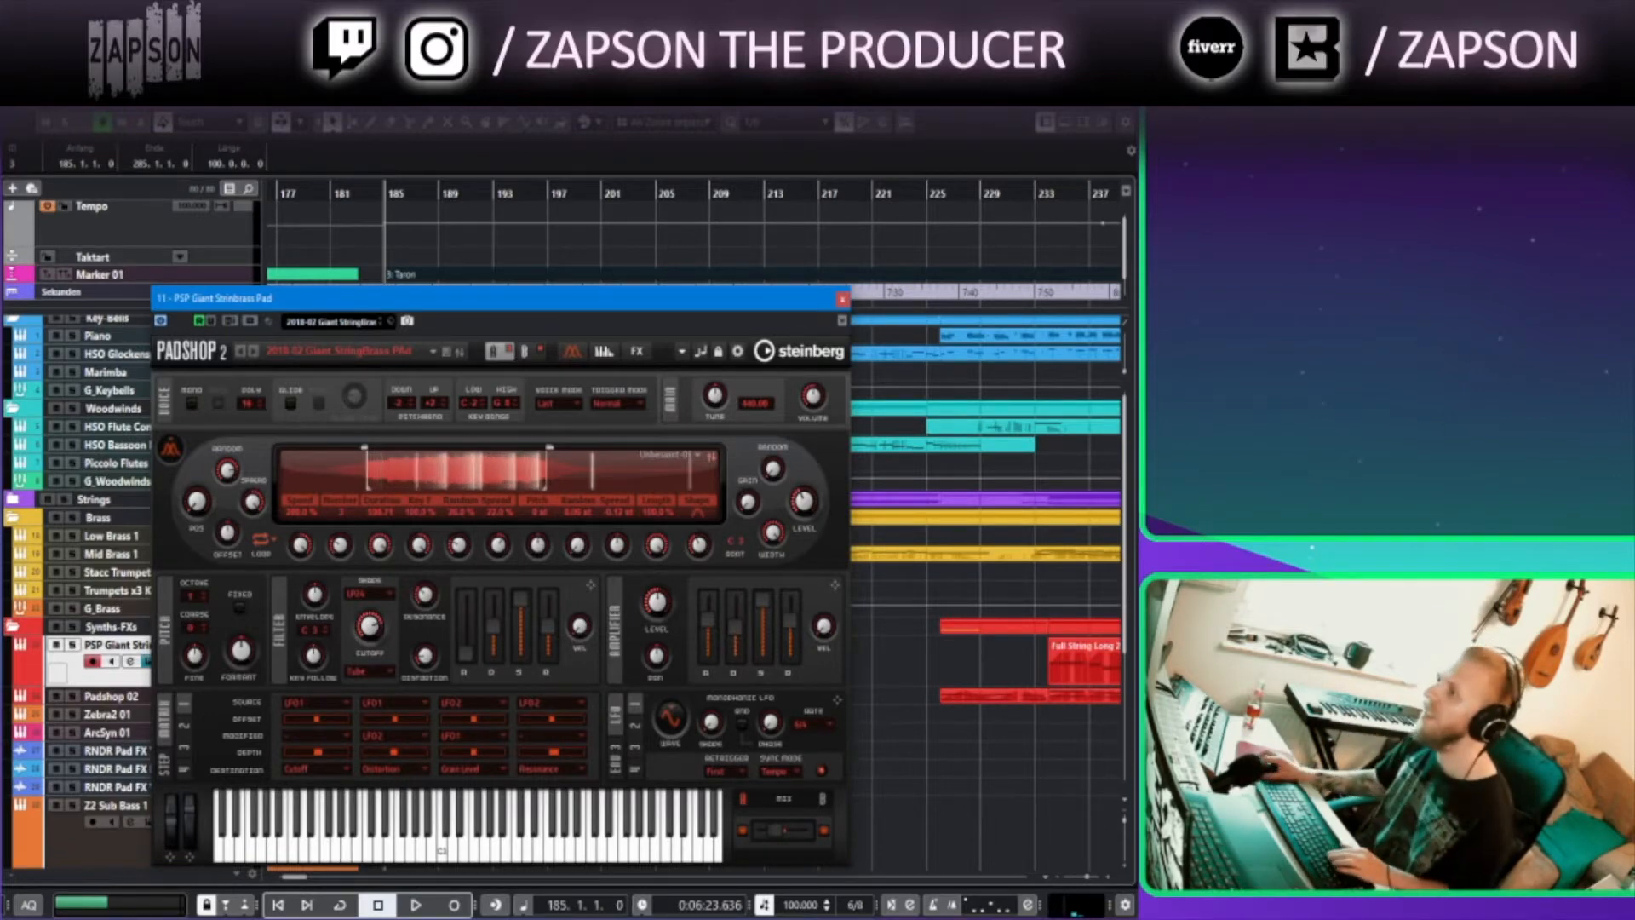
left_click(843, 299)
Play the pad from bar 185, jump to bar 193 and reopen the Padshop 2 instrument editor
left_click(397, 678)
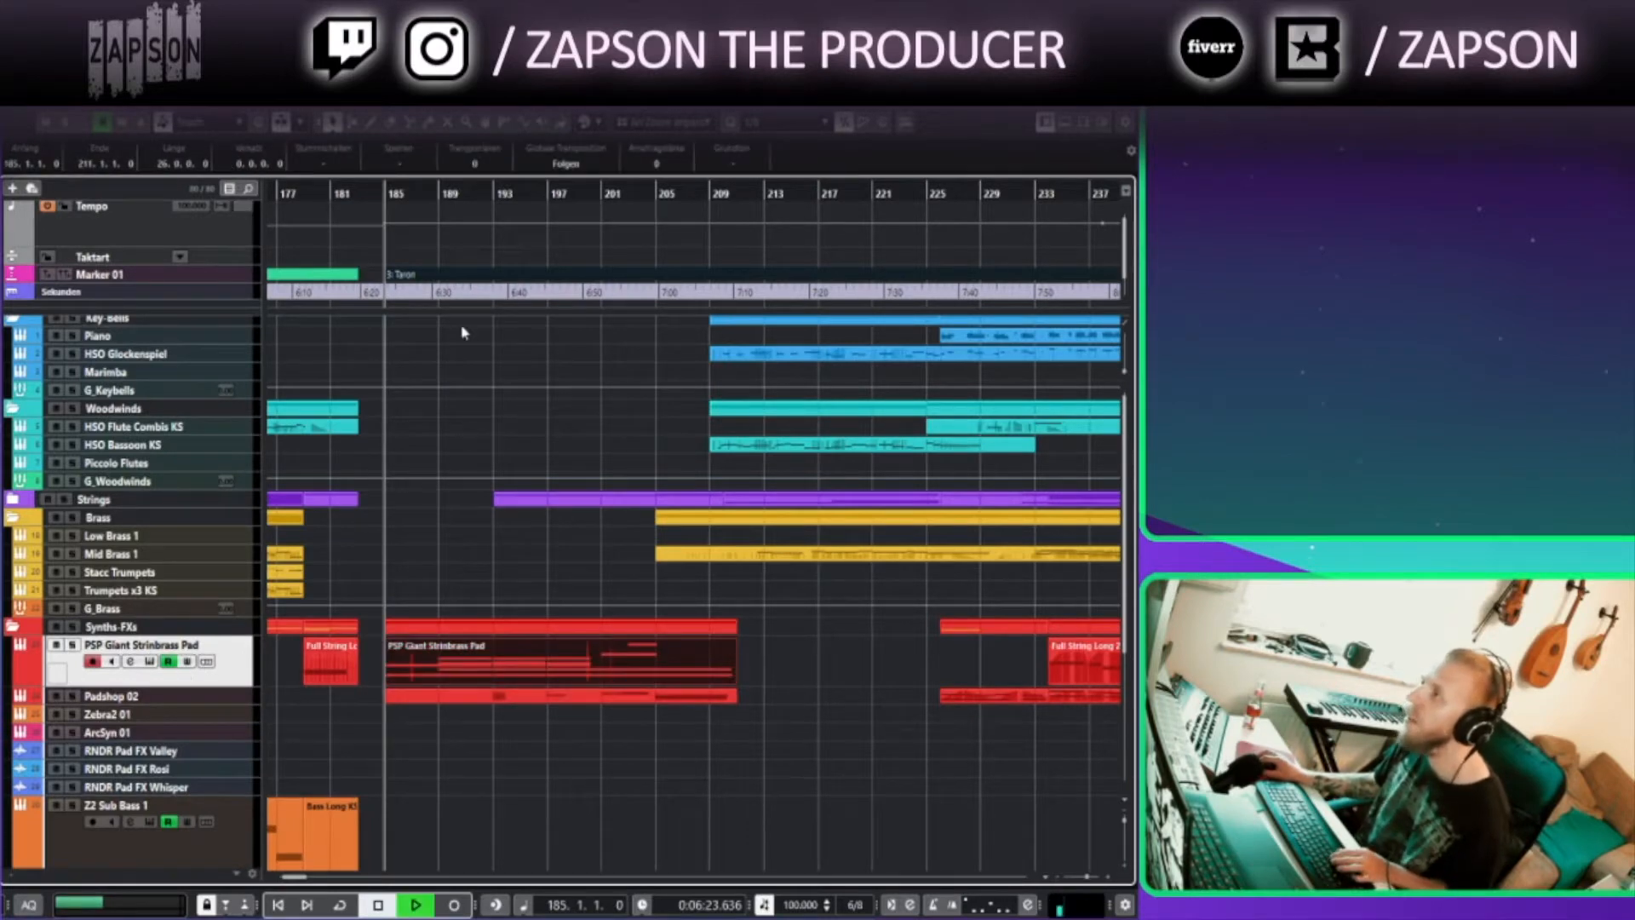
left_click(494, 194)
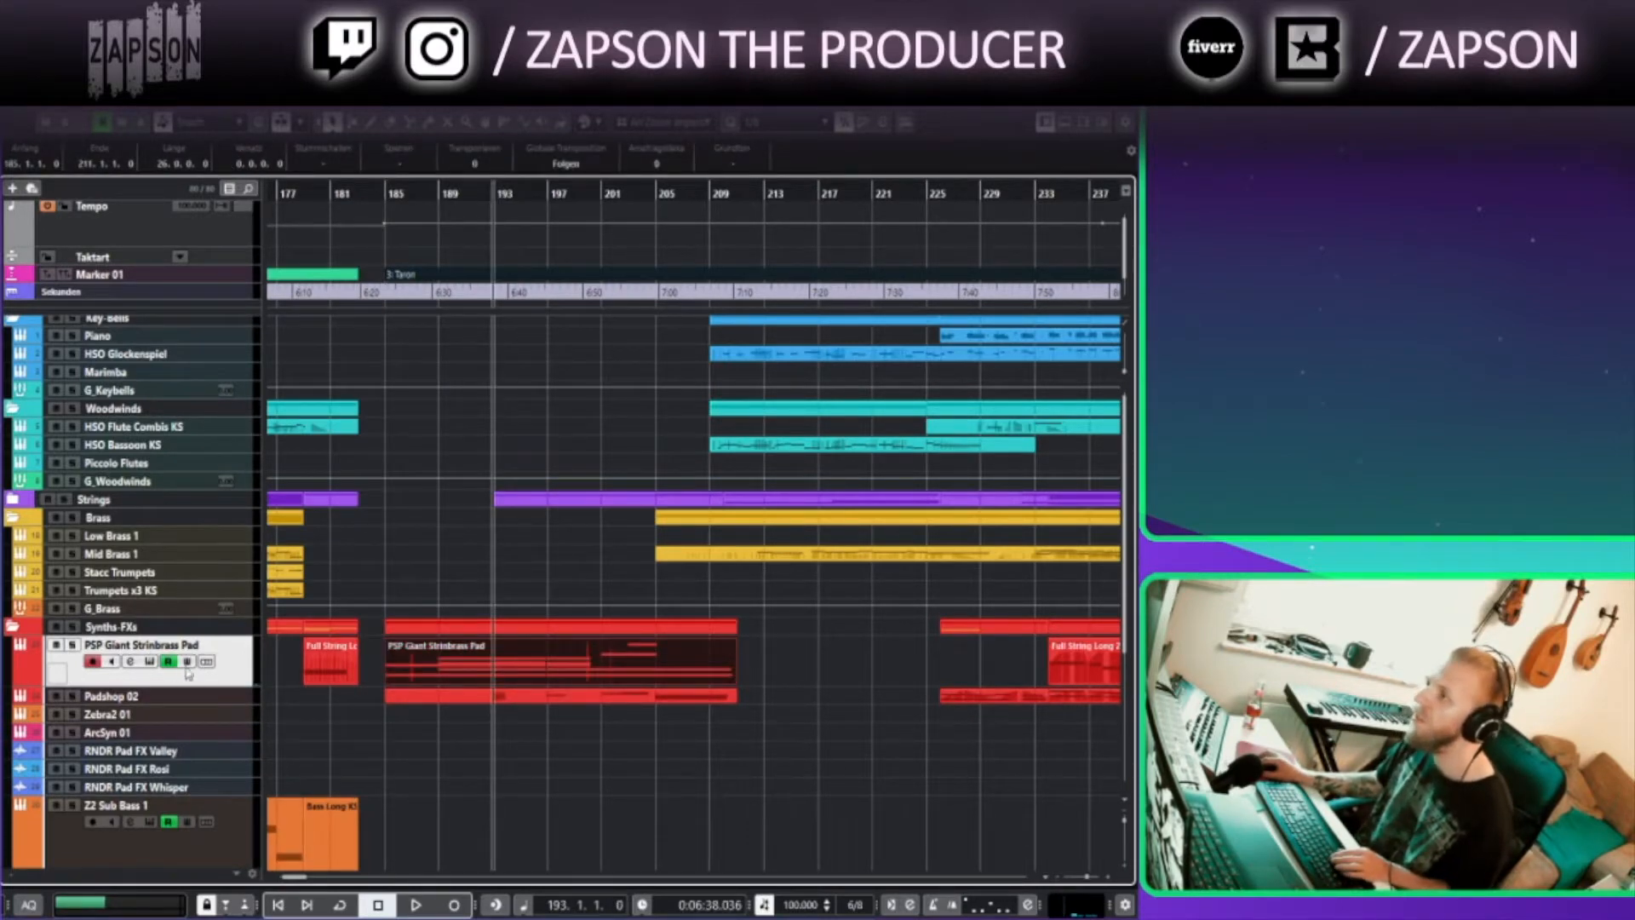
left_click(150, 662)
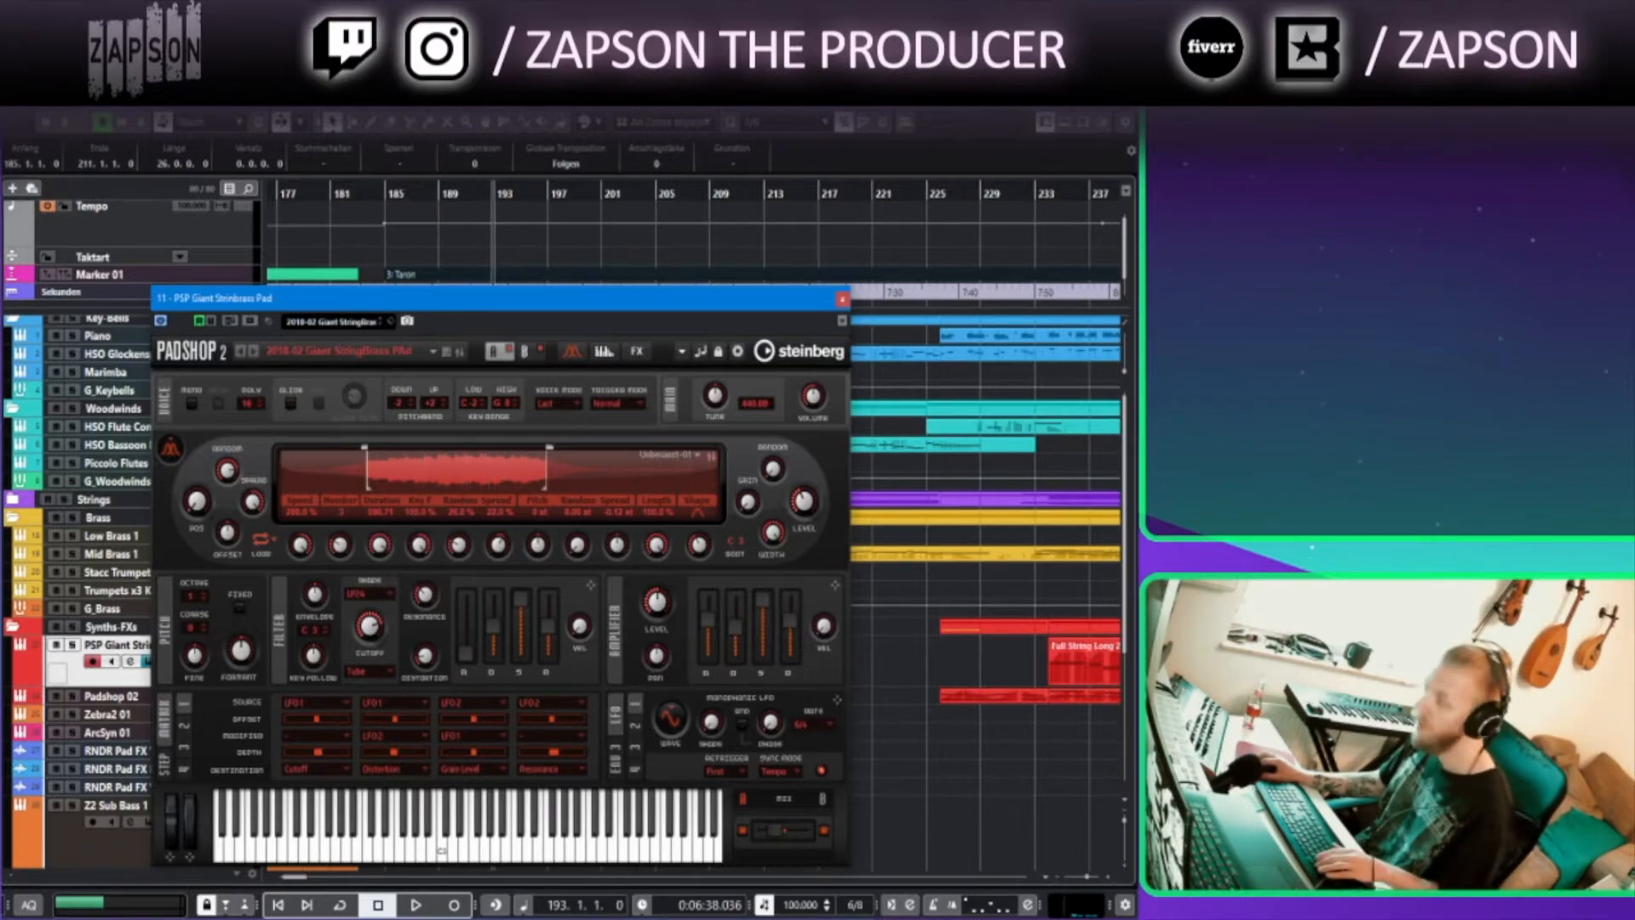
Open the mixer to browse the channel strips through to Stereo Out, view the EQ section, and close the plugin
key("F3")
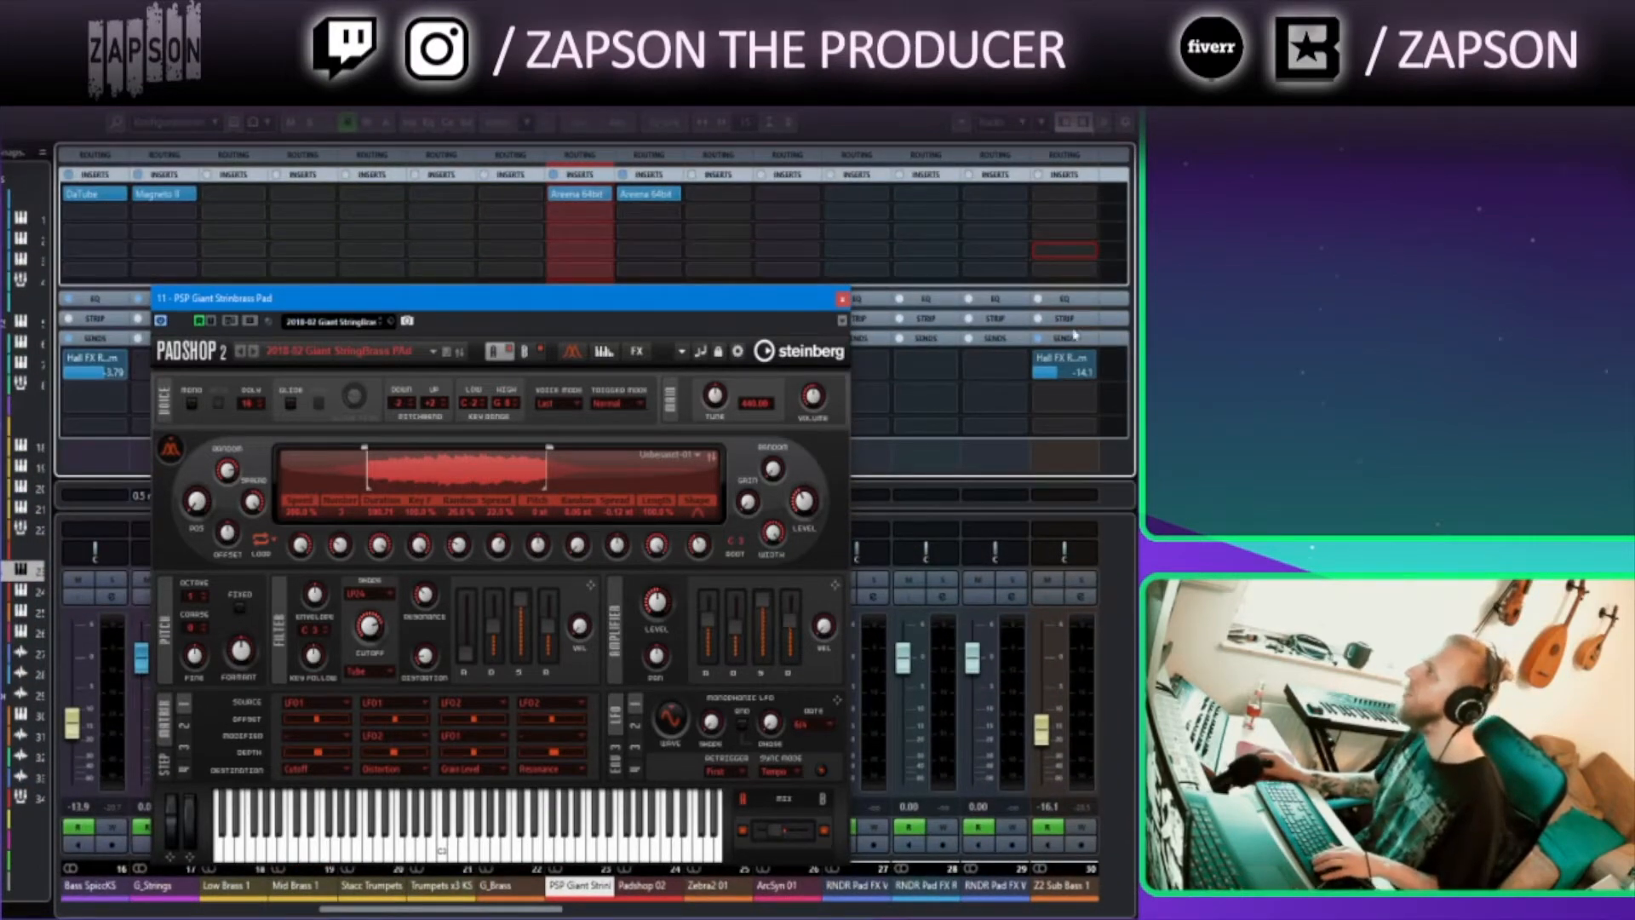
left_click_drag(441, 909, 1066, 911)
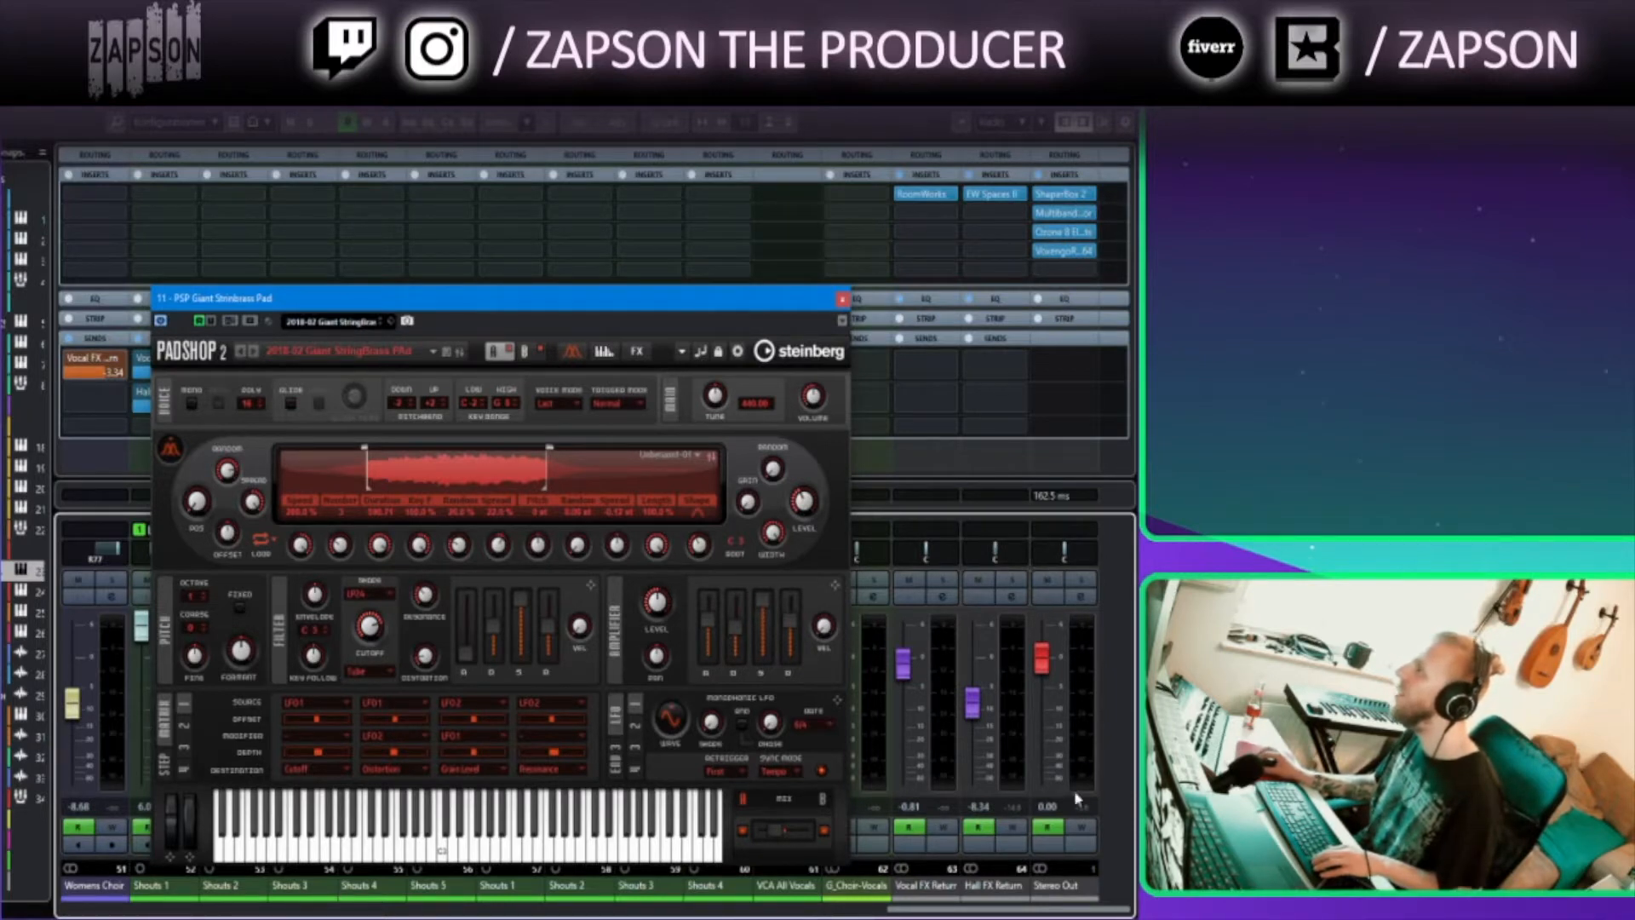
left_click(1069, 300)
scroll(1095, 285, "down", 5)
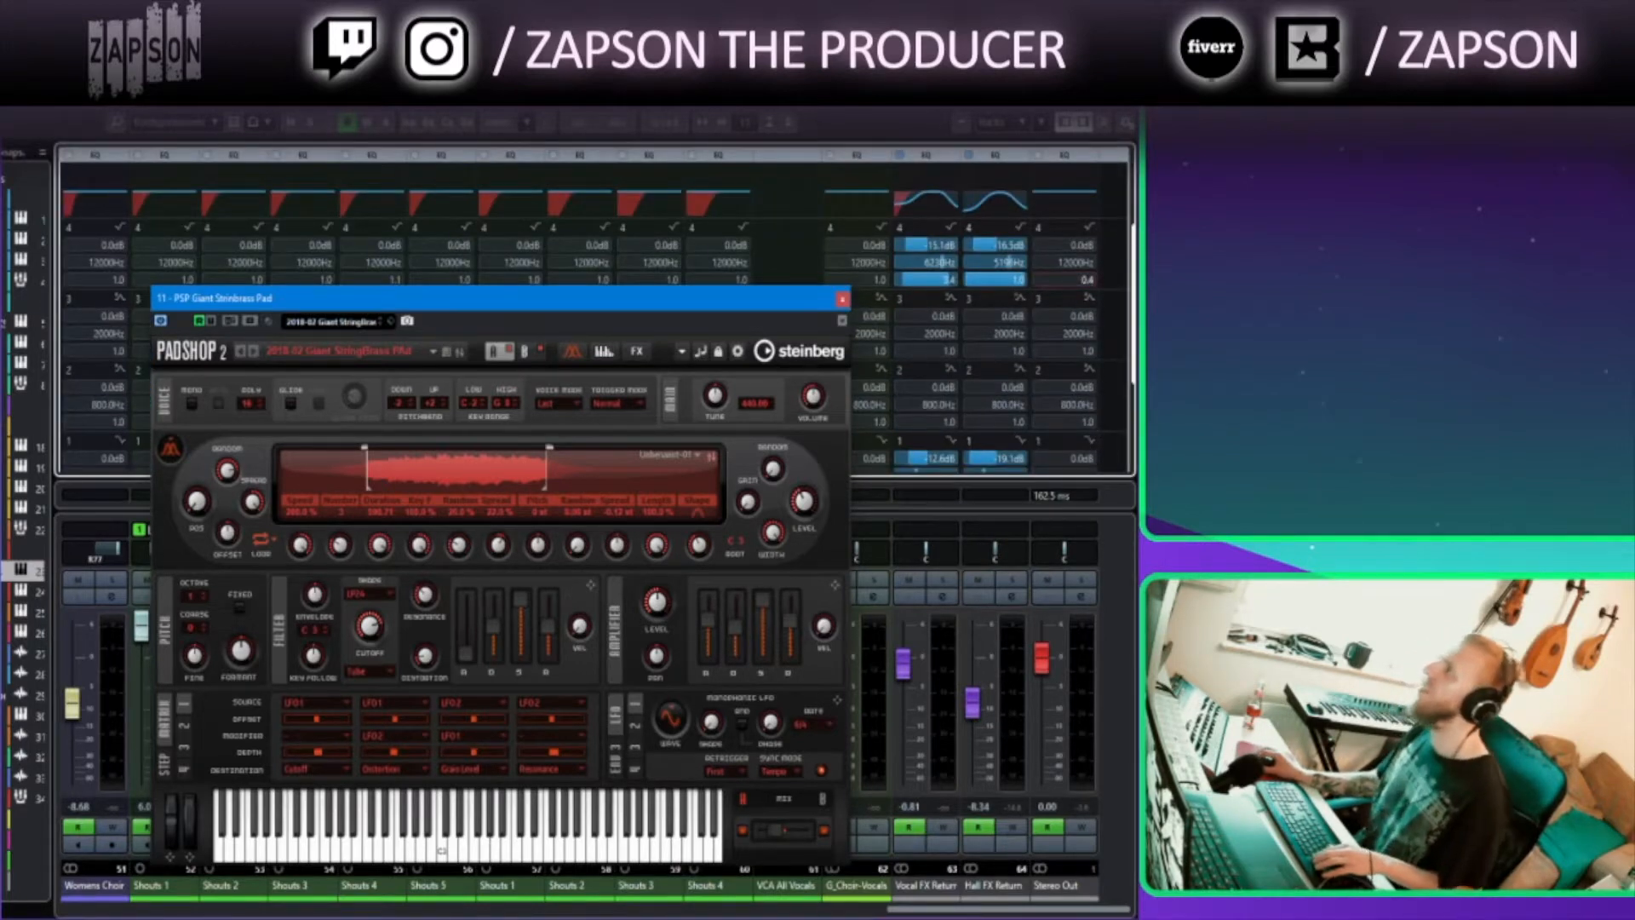
key("F3")
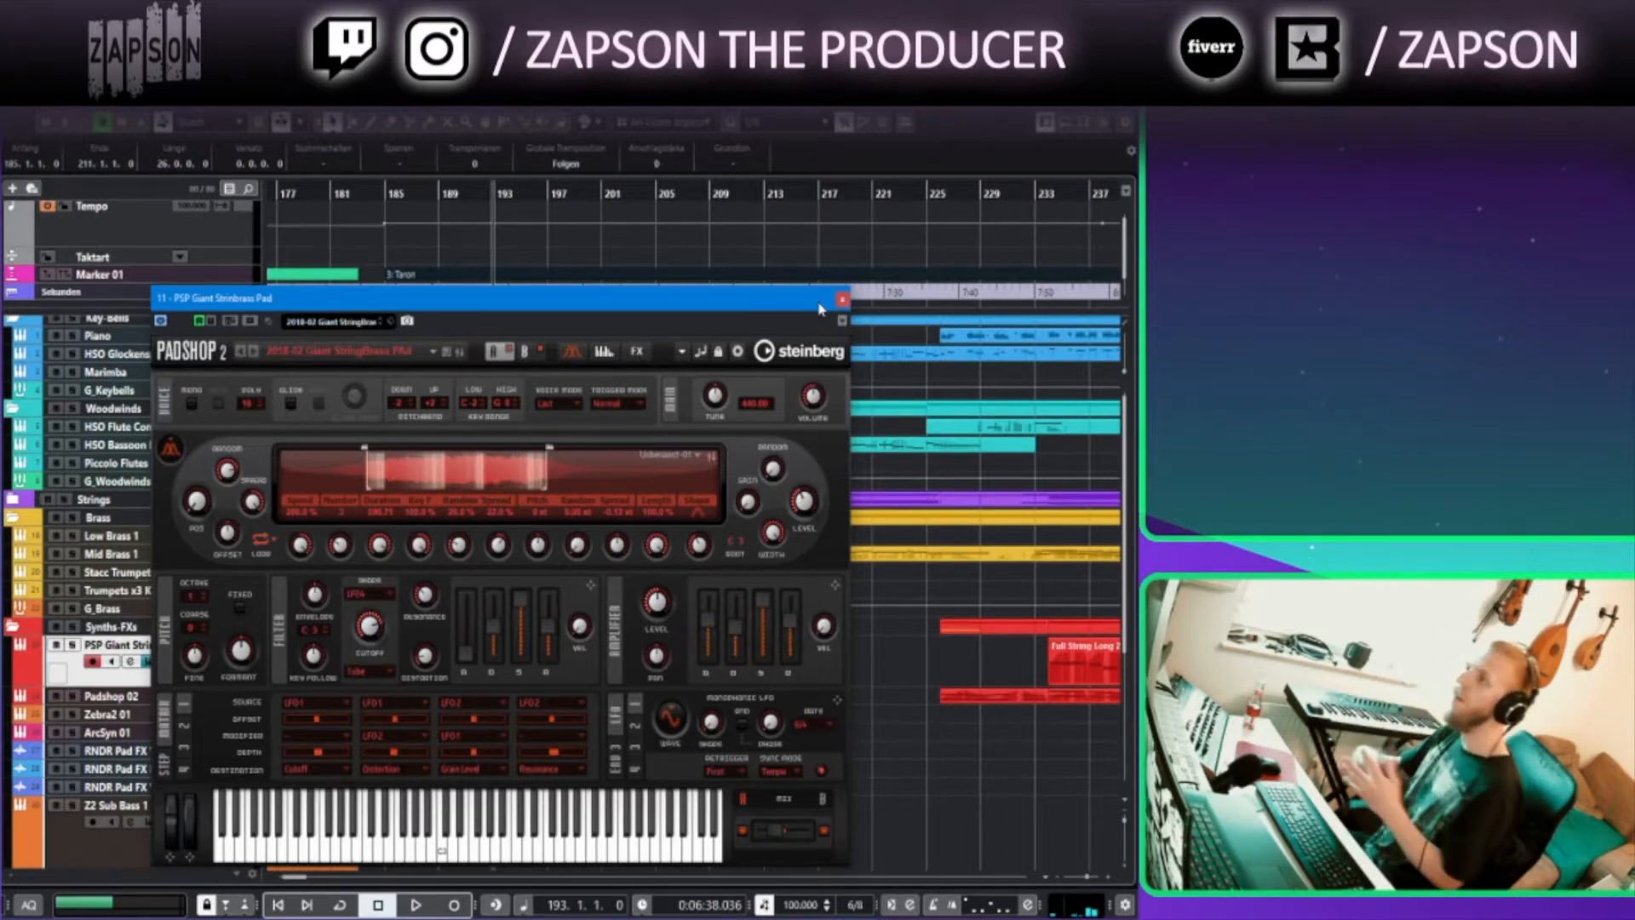
left_click(842, 300)
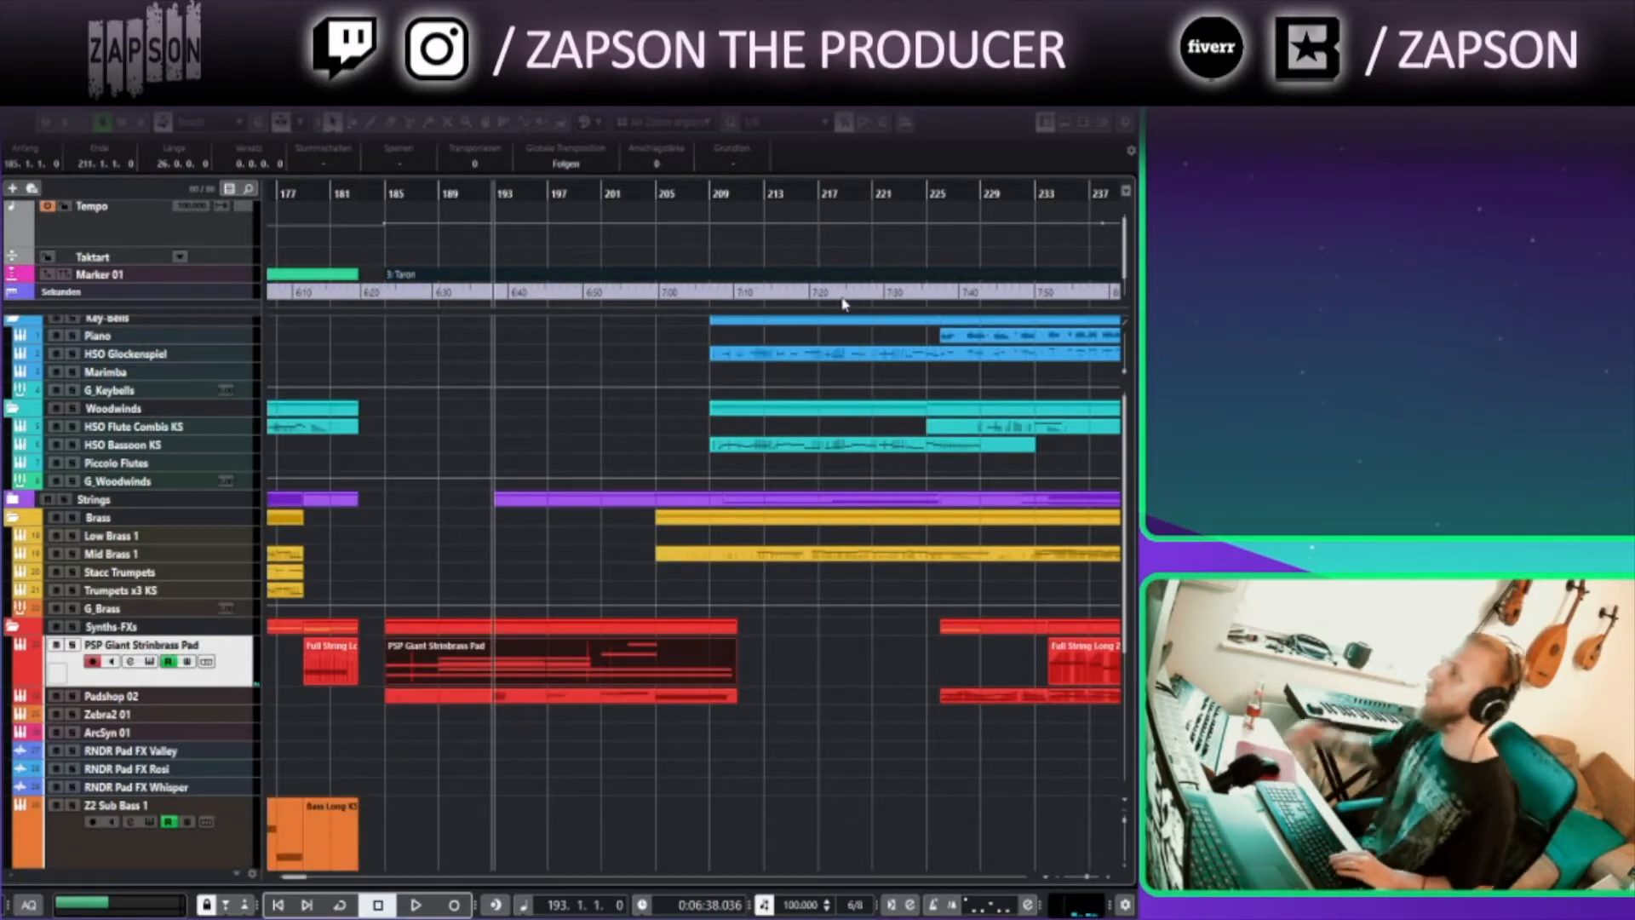
Enlarge the Padshop 02 track, set the cursor to bar 201 and inspect its Padshop instrument window
left_click(179, 699)
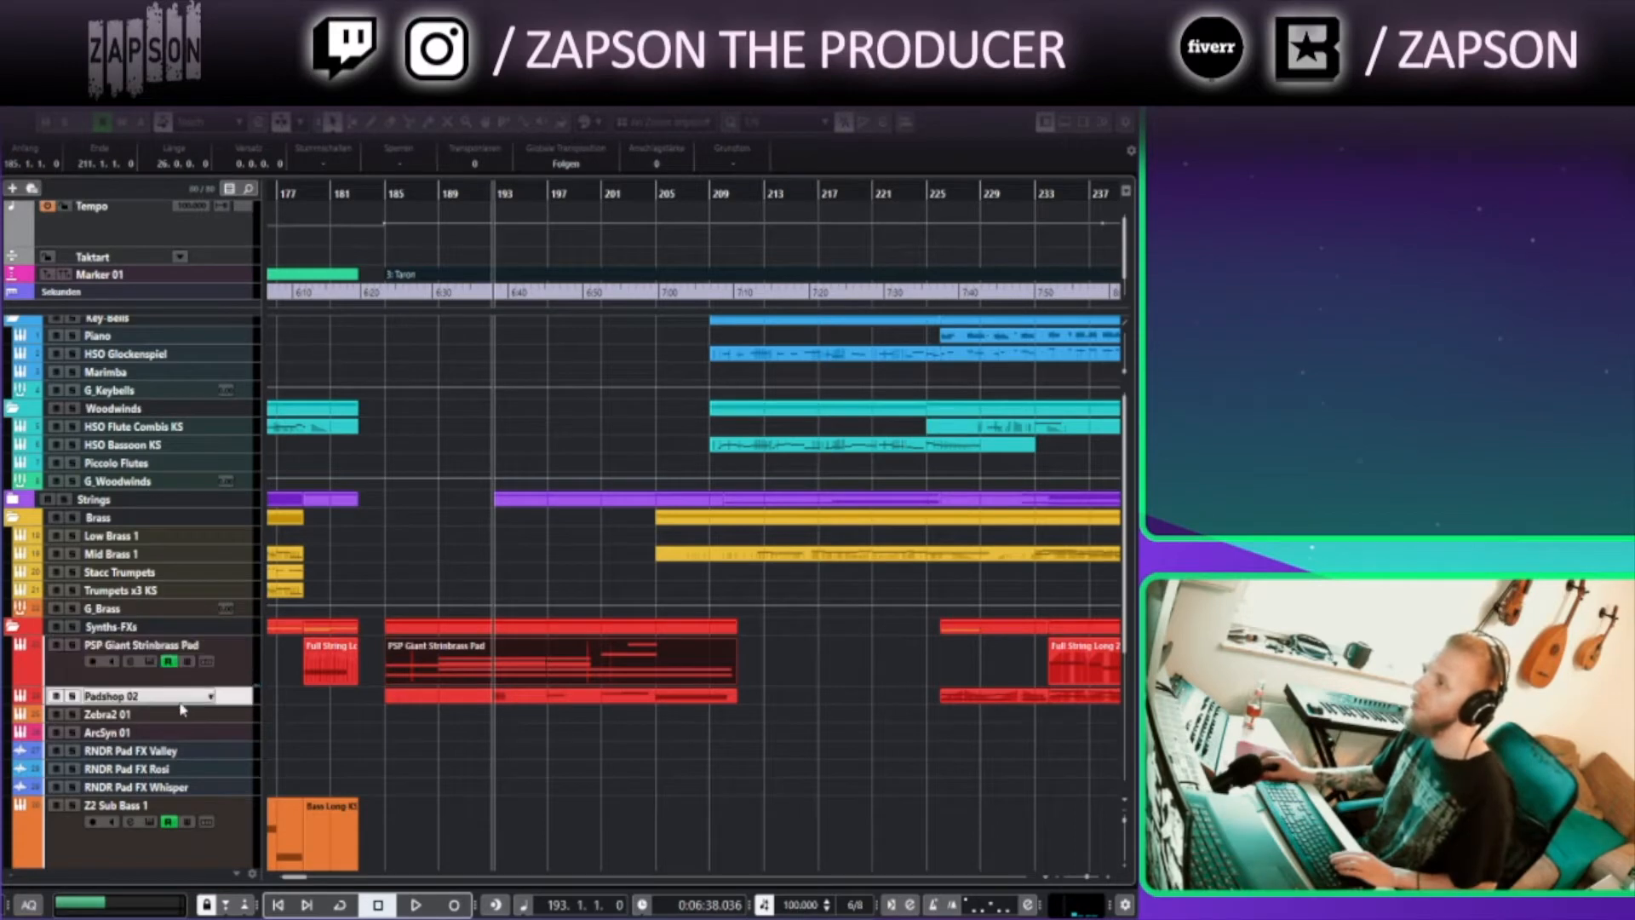
left_click_drag(178, 703, 173, 757)
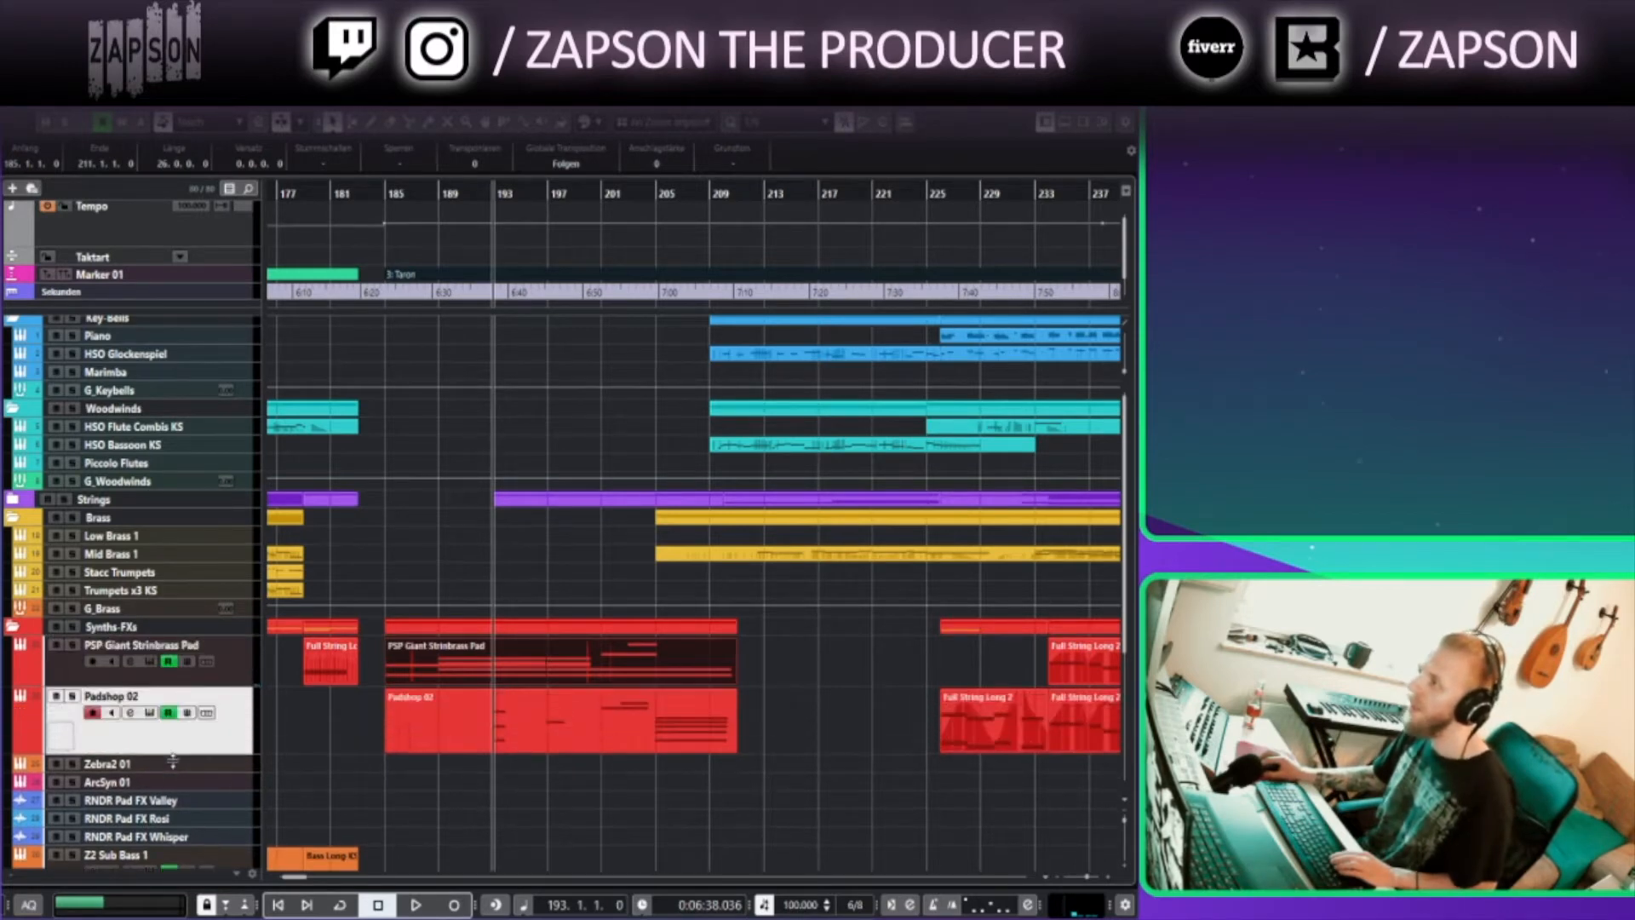
left_click(513, 743)
left_click(606, 193)
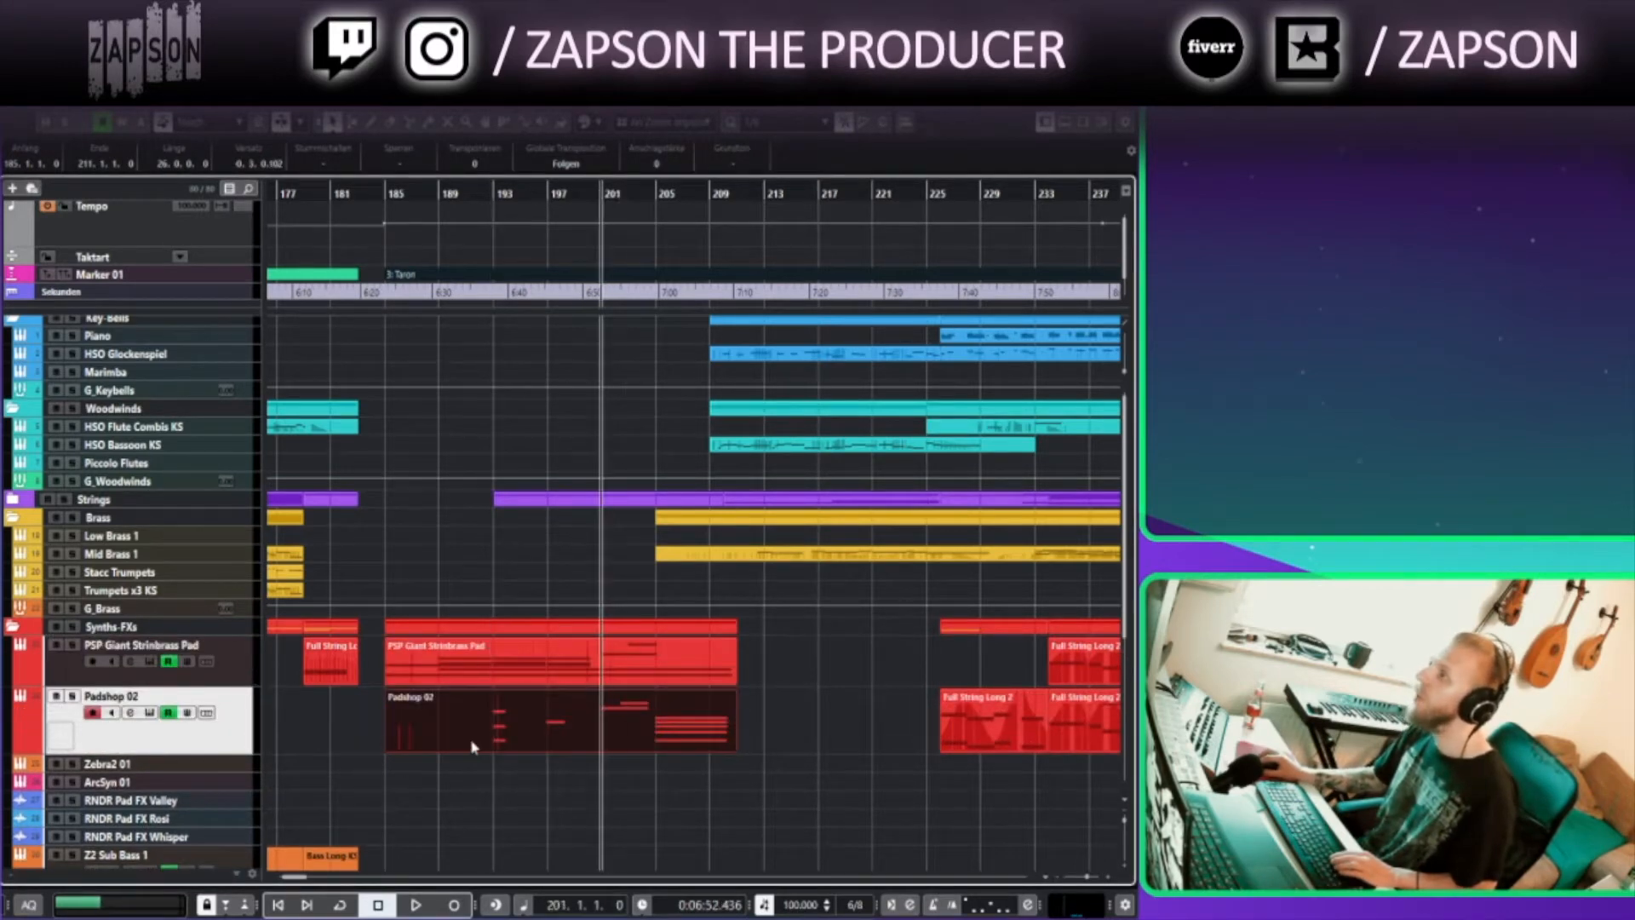
left_click(147, 712)
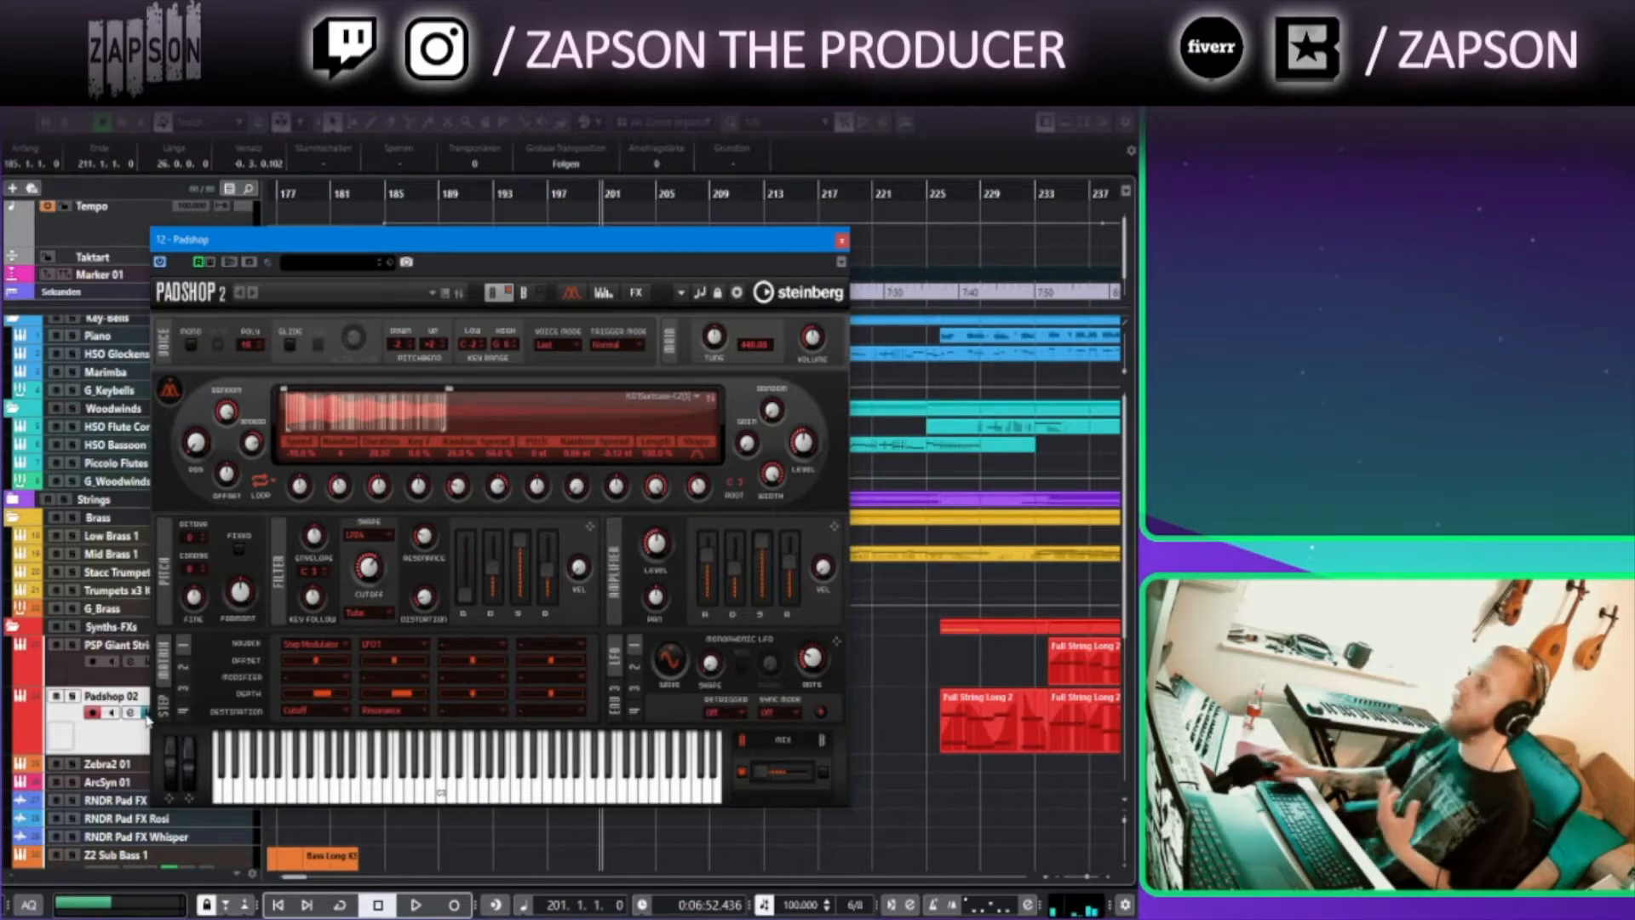
left_click(841, 241)
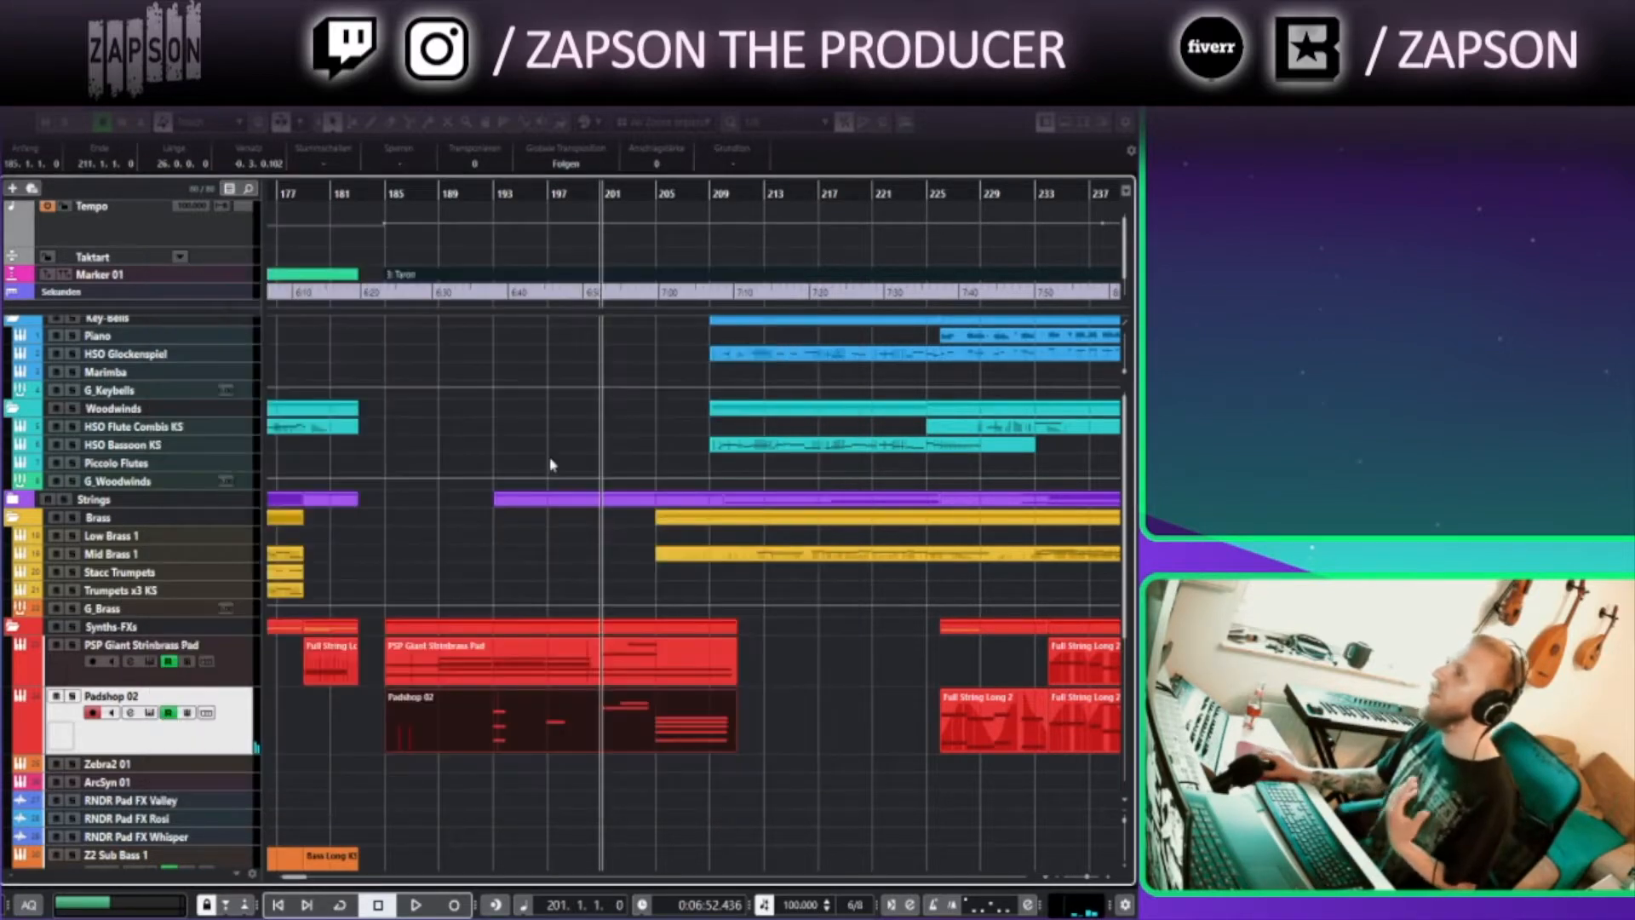
Expand the Strings folder and enlarge the Full String Long 2 track
scroll(451, 519, "up", 1)
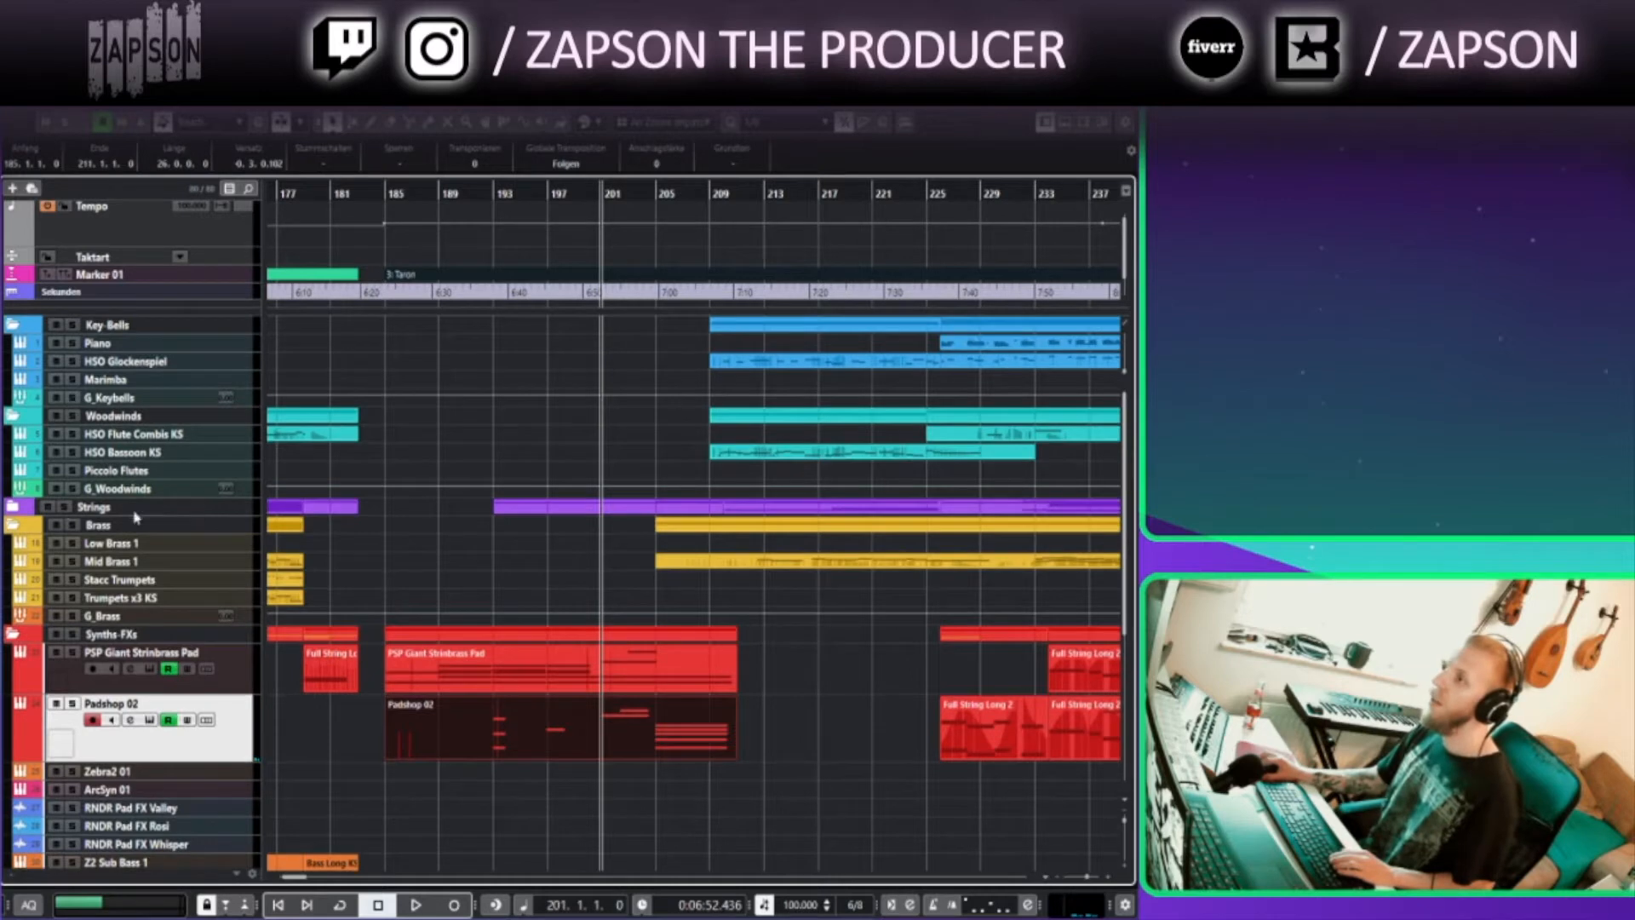
left_click(13, 506)
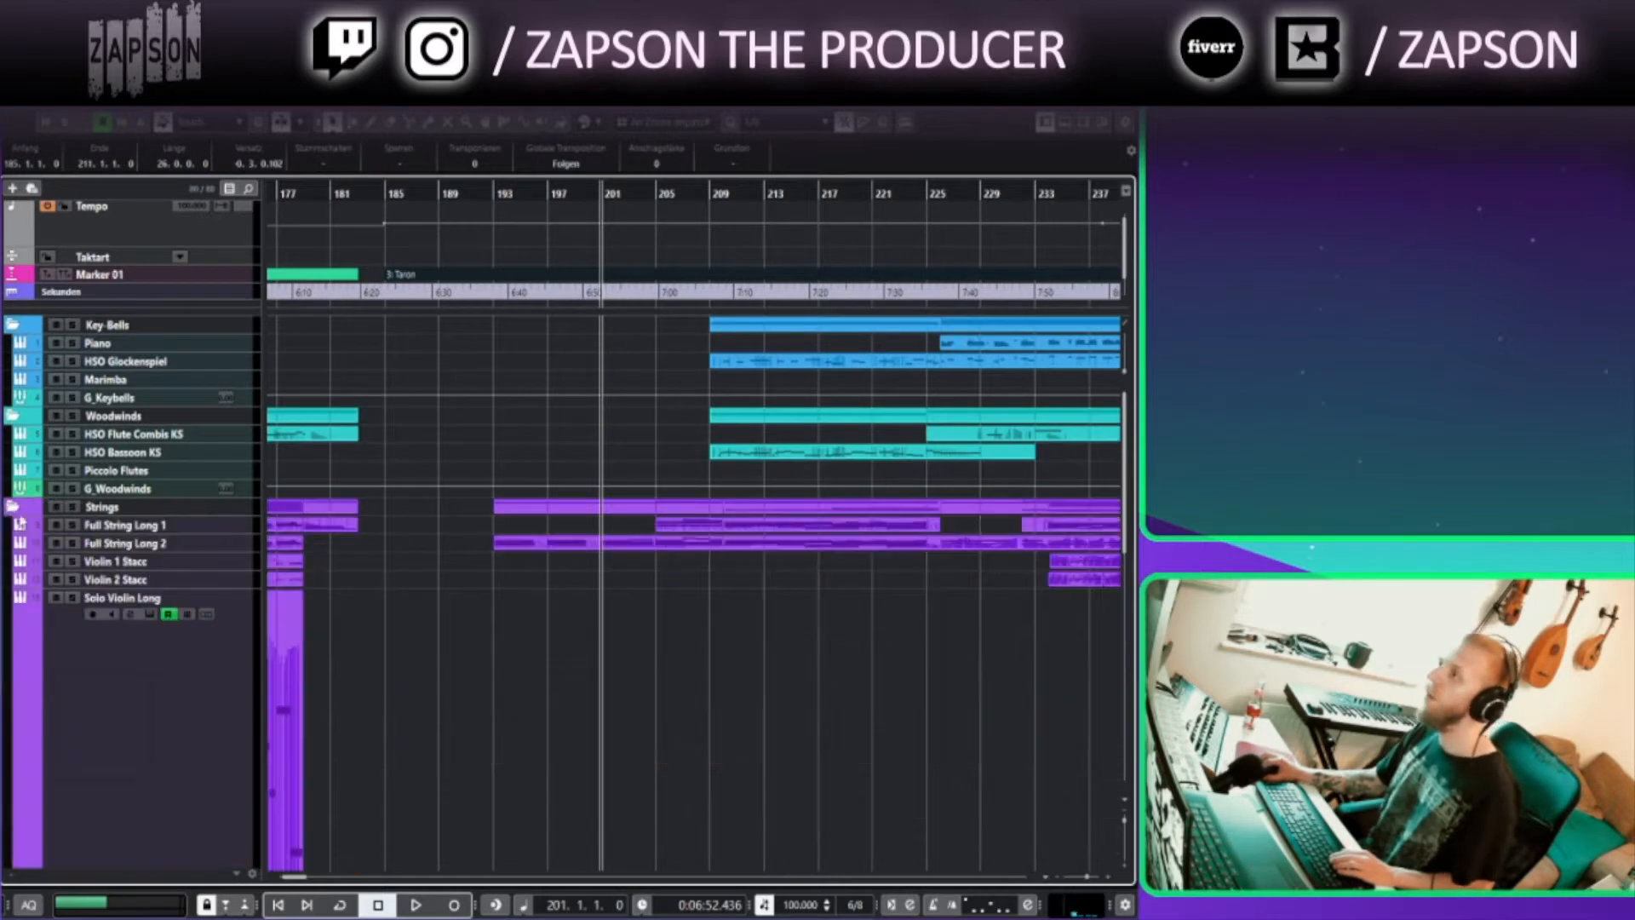
left_click(244, 545)
left_click_drag(241, 549, 245, 652)
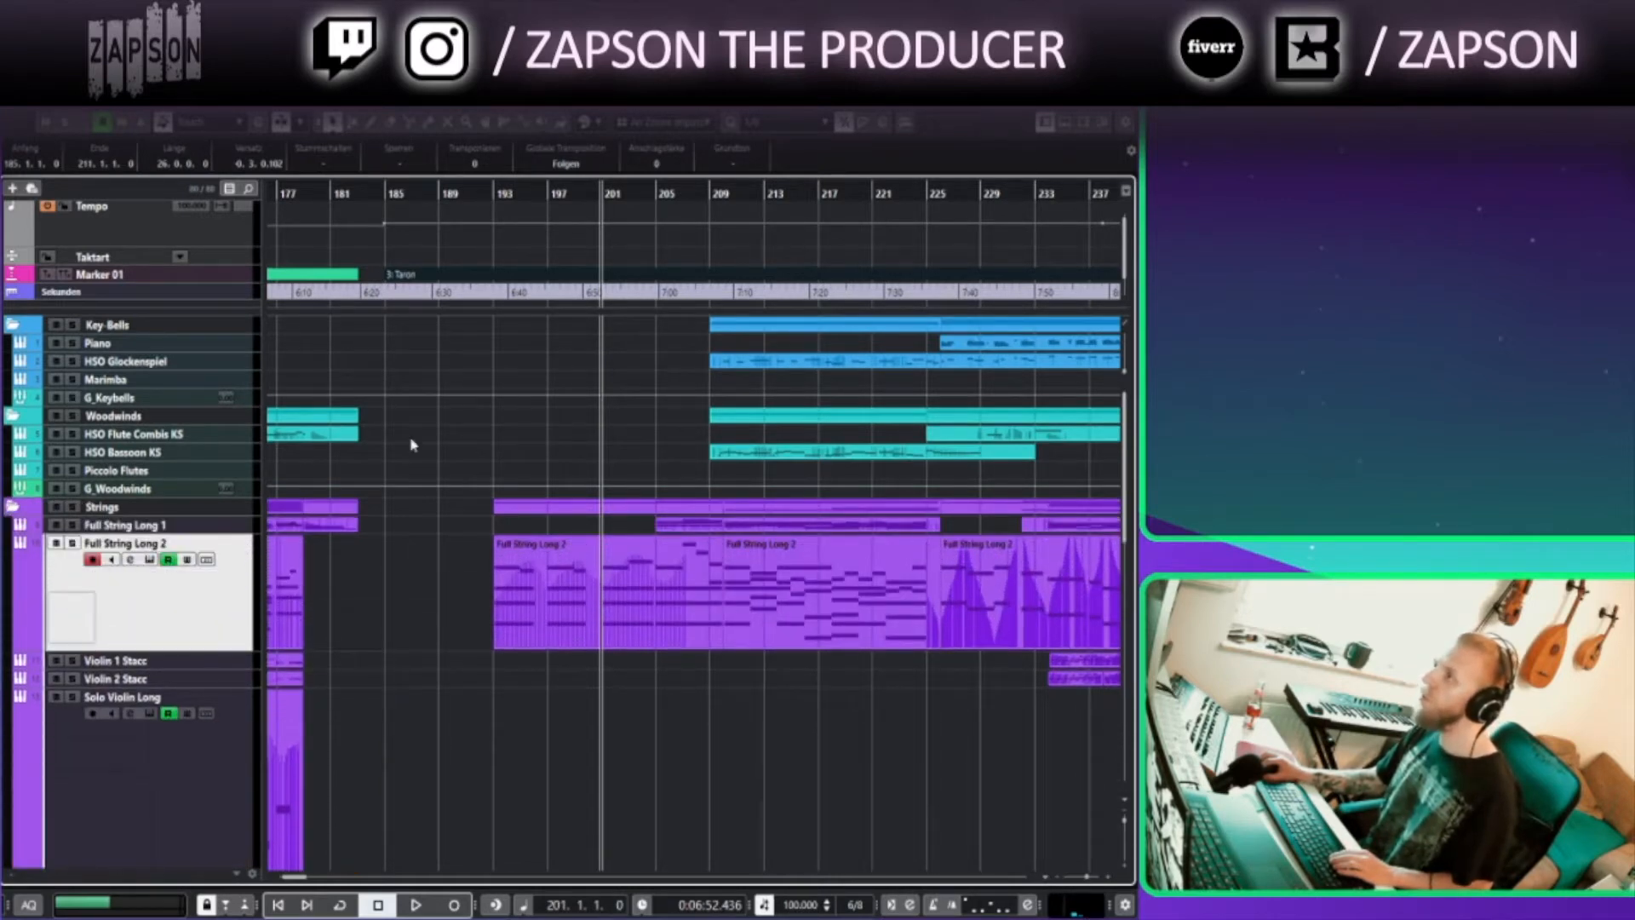
Solo Full String Long 2, play it briefly from bar 193, and clear the solo
left_click(496, 198)
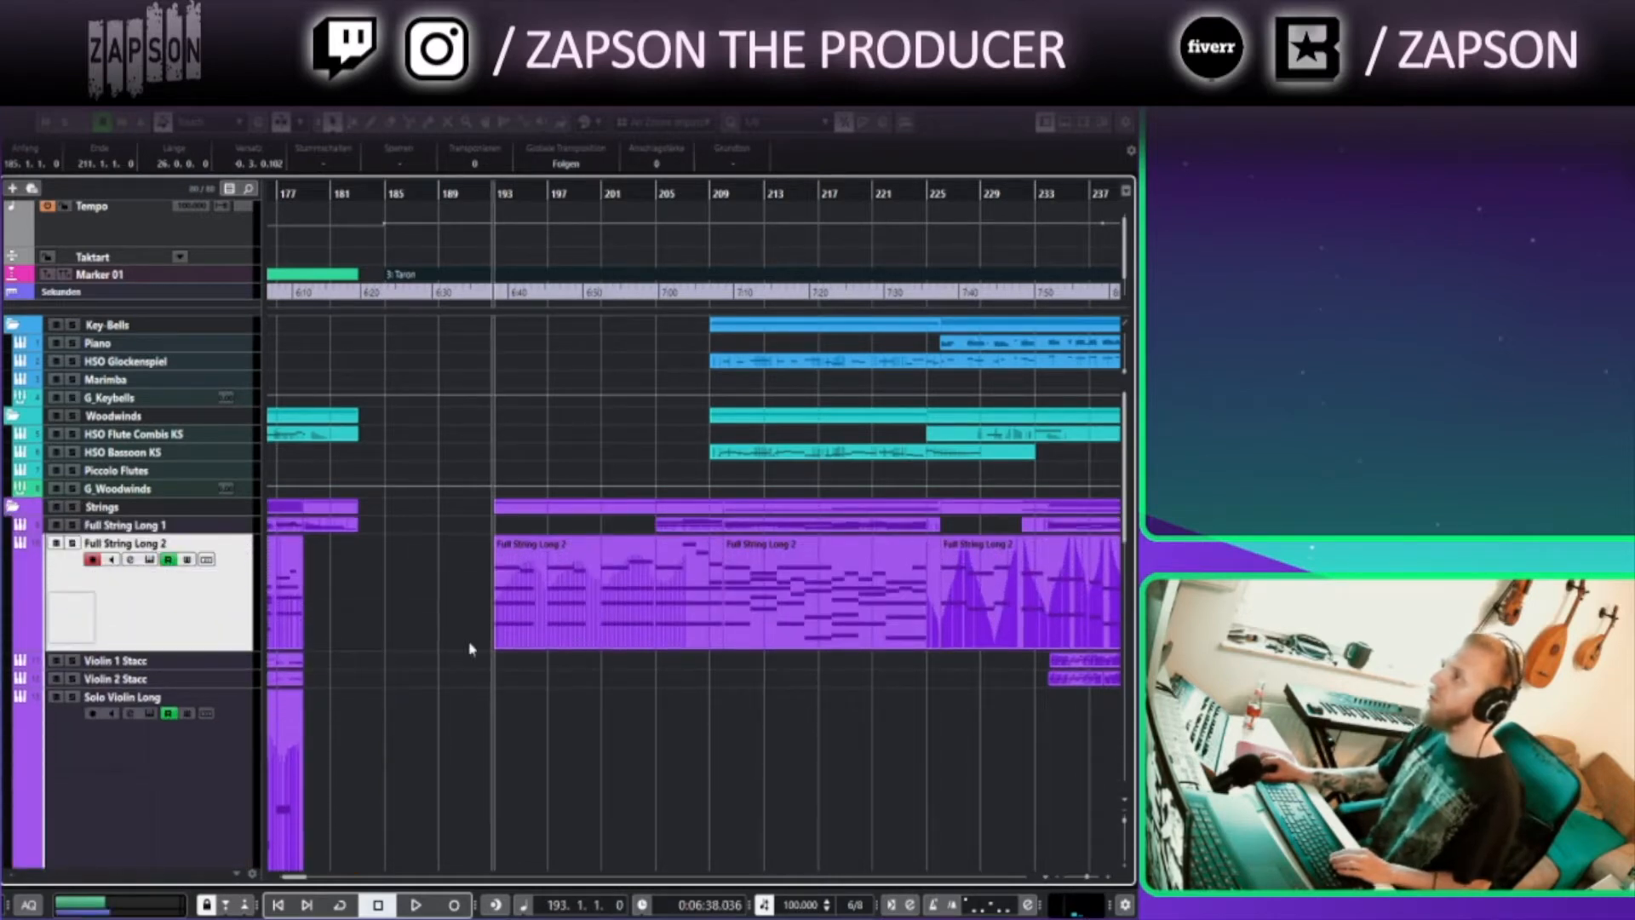
left_click(73, 543)
key("space")
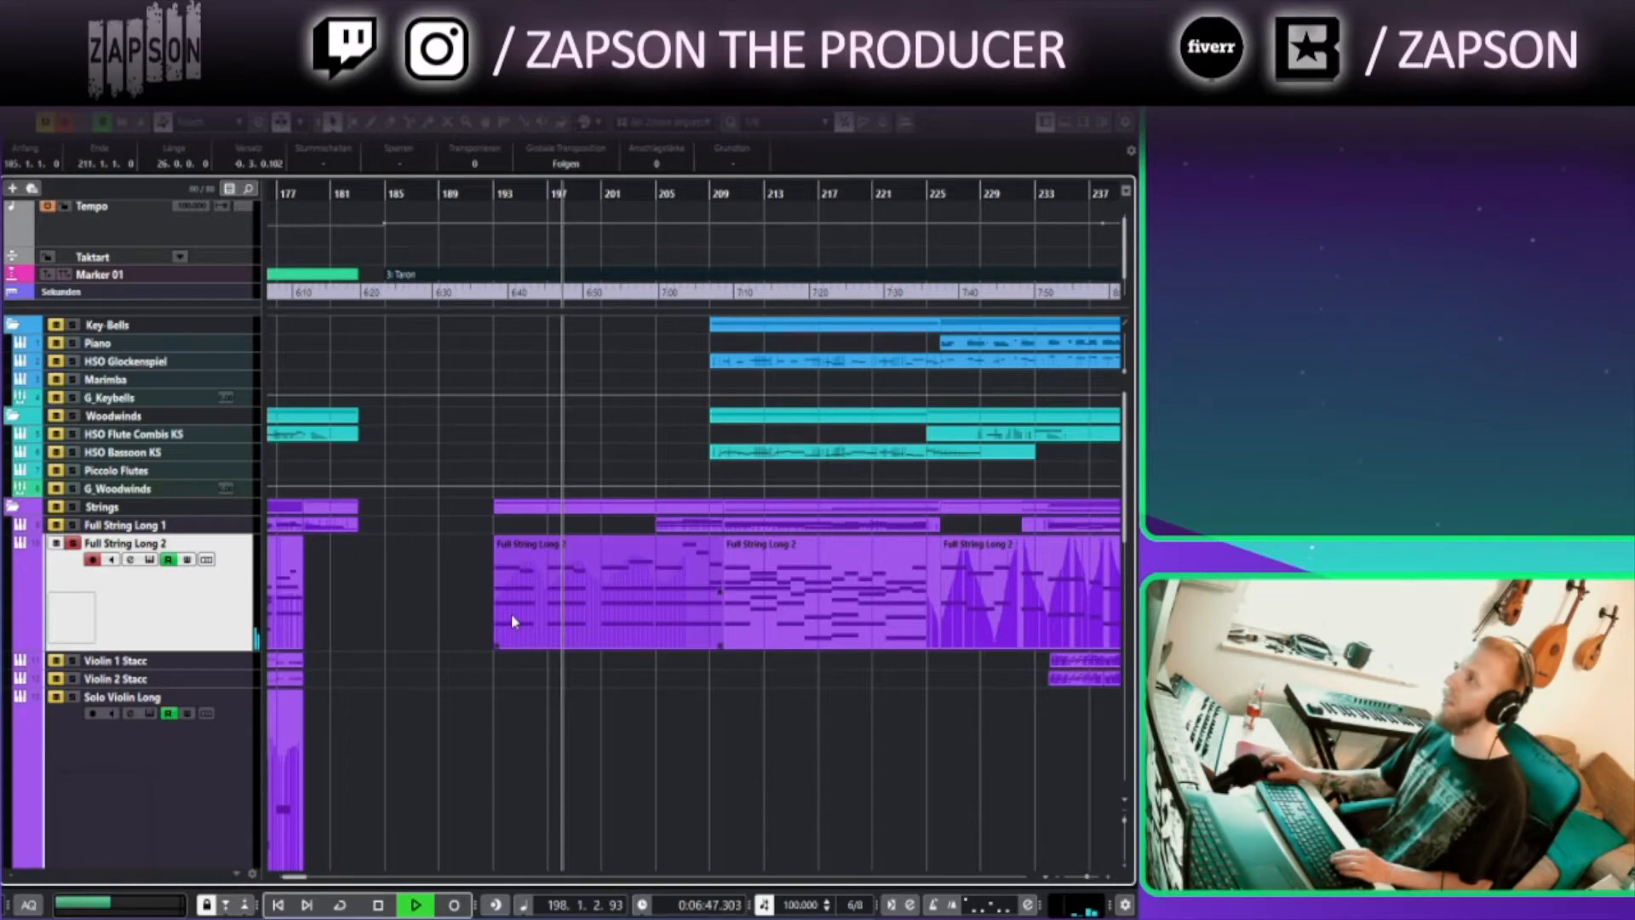
key("space")
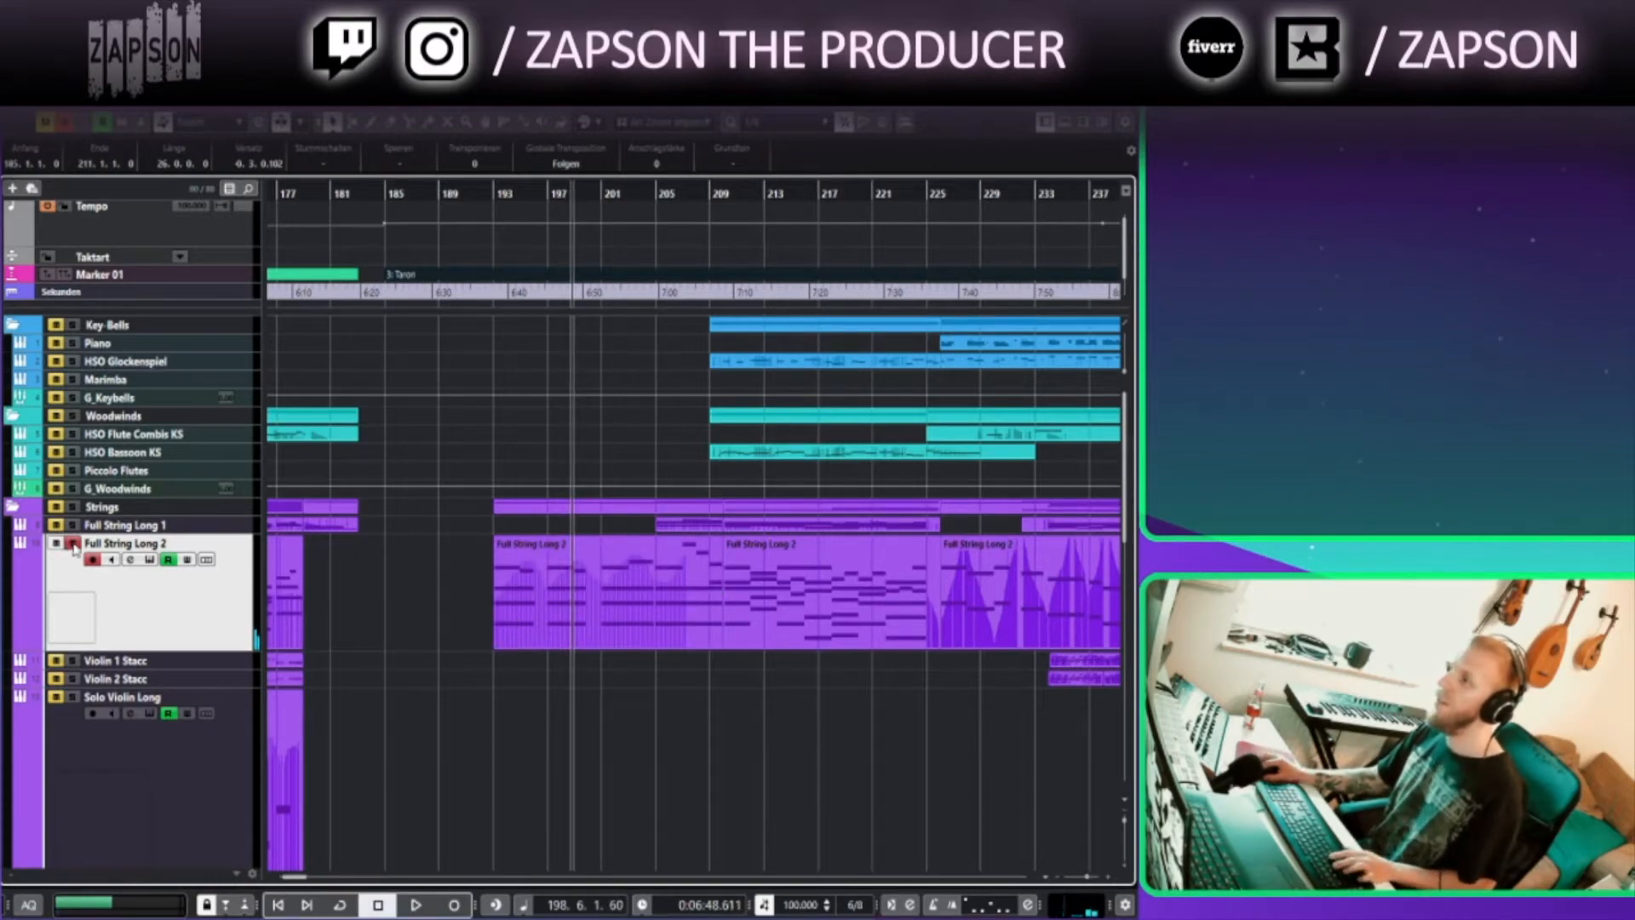
left_click(74, 545)
Enlarge the HSO Bassoon KS track at bar 209 and inspect its HALion Sonic SE instrument
scroll(339, 539, "down", 3)
scroll(428, 441, "up", 3)
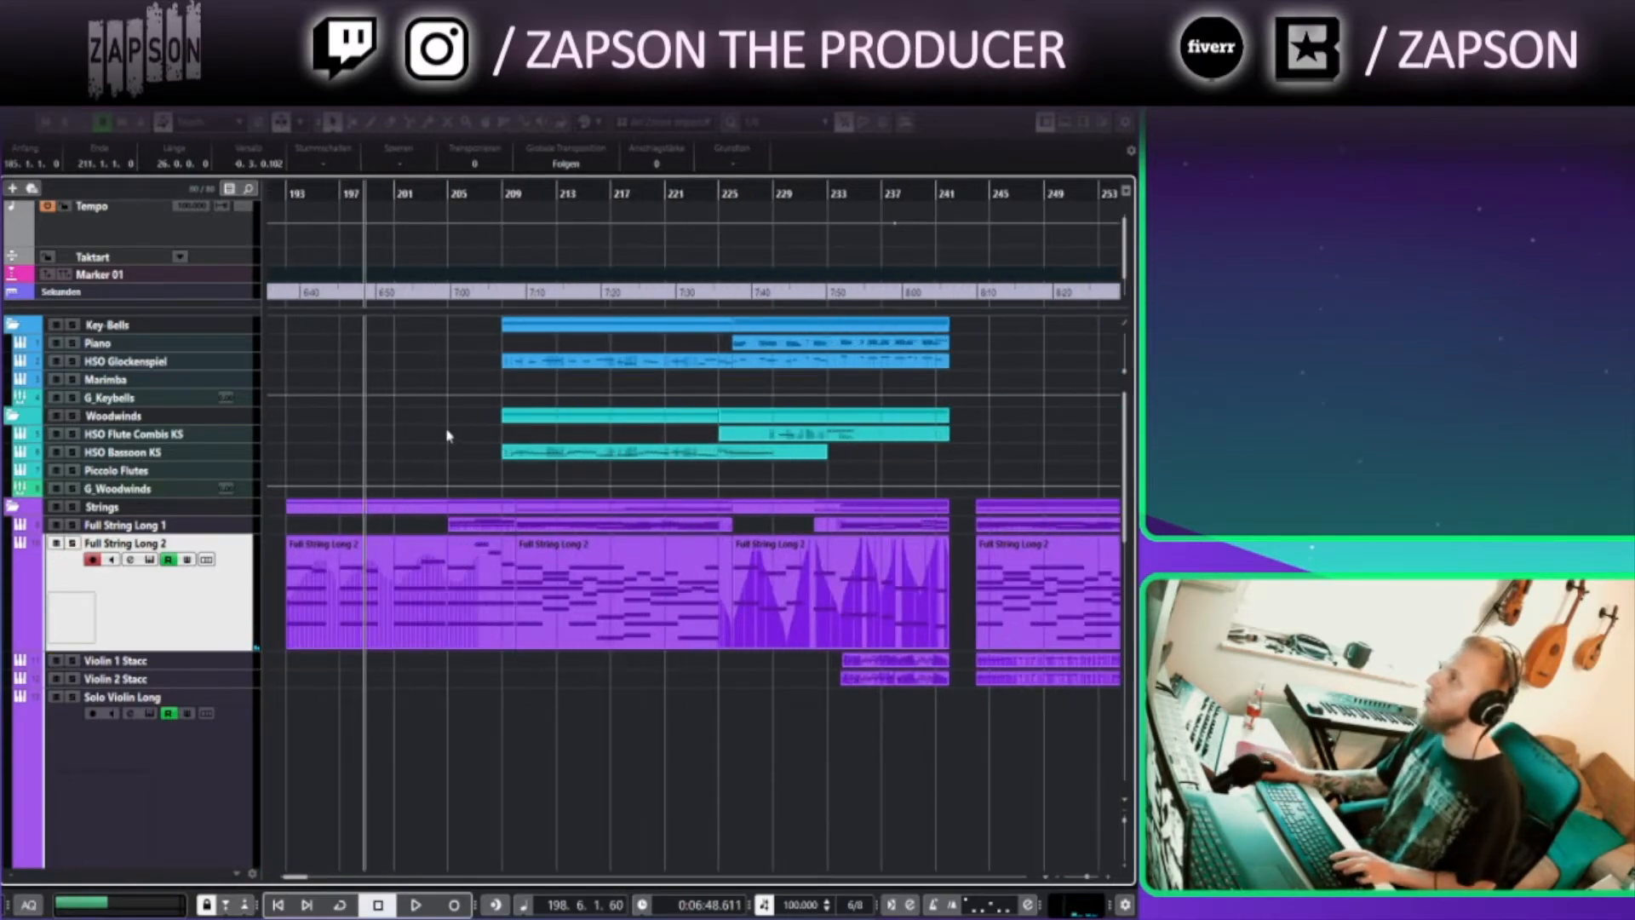
left_click(492, 190)
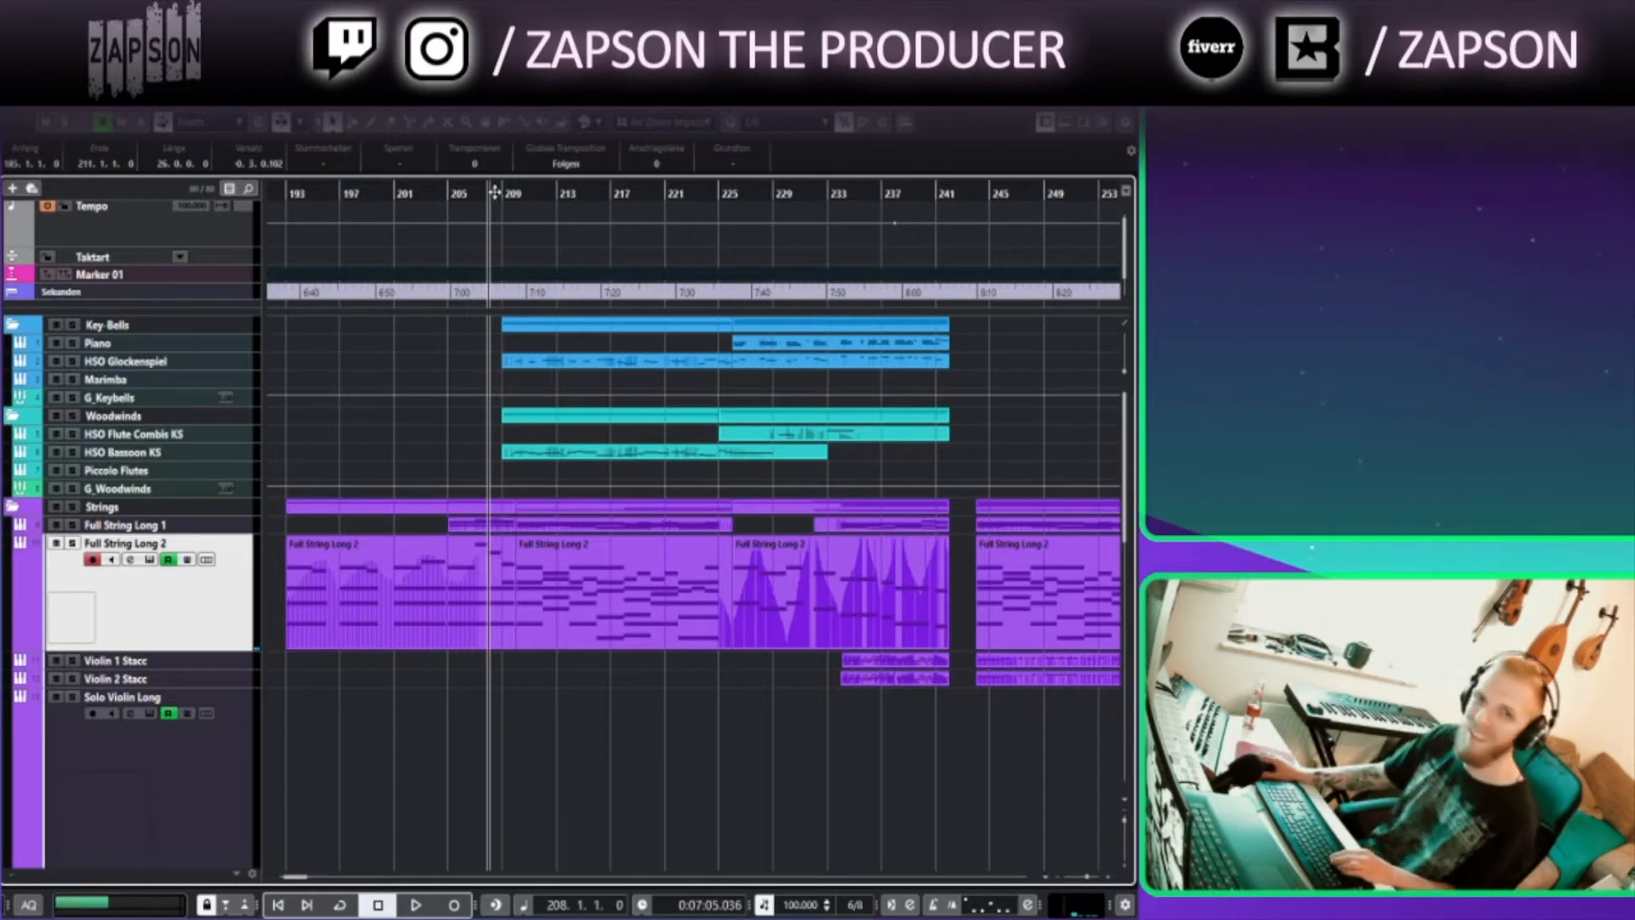
left_click(205, 460)
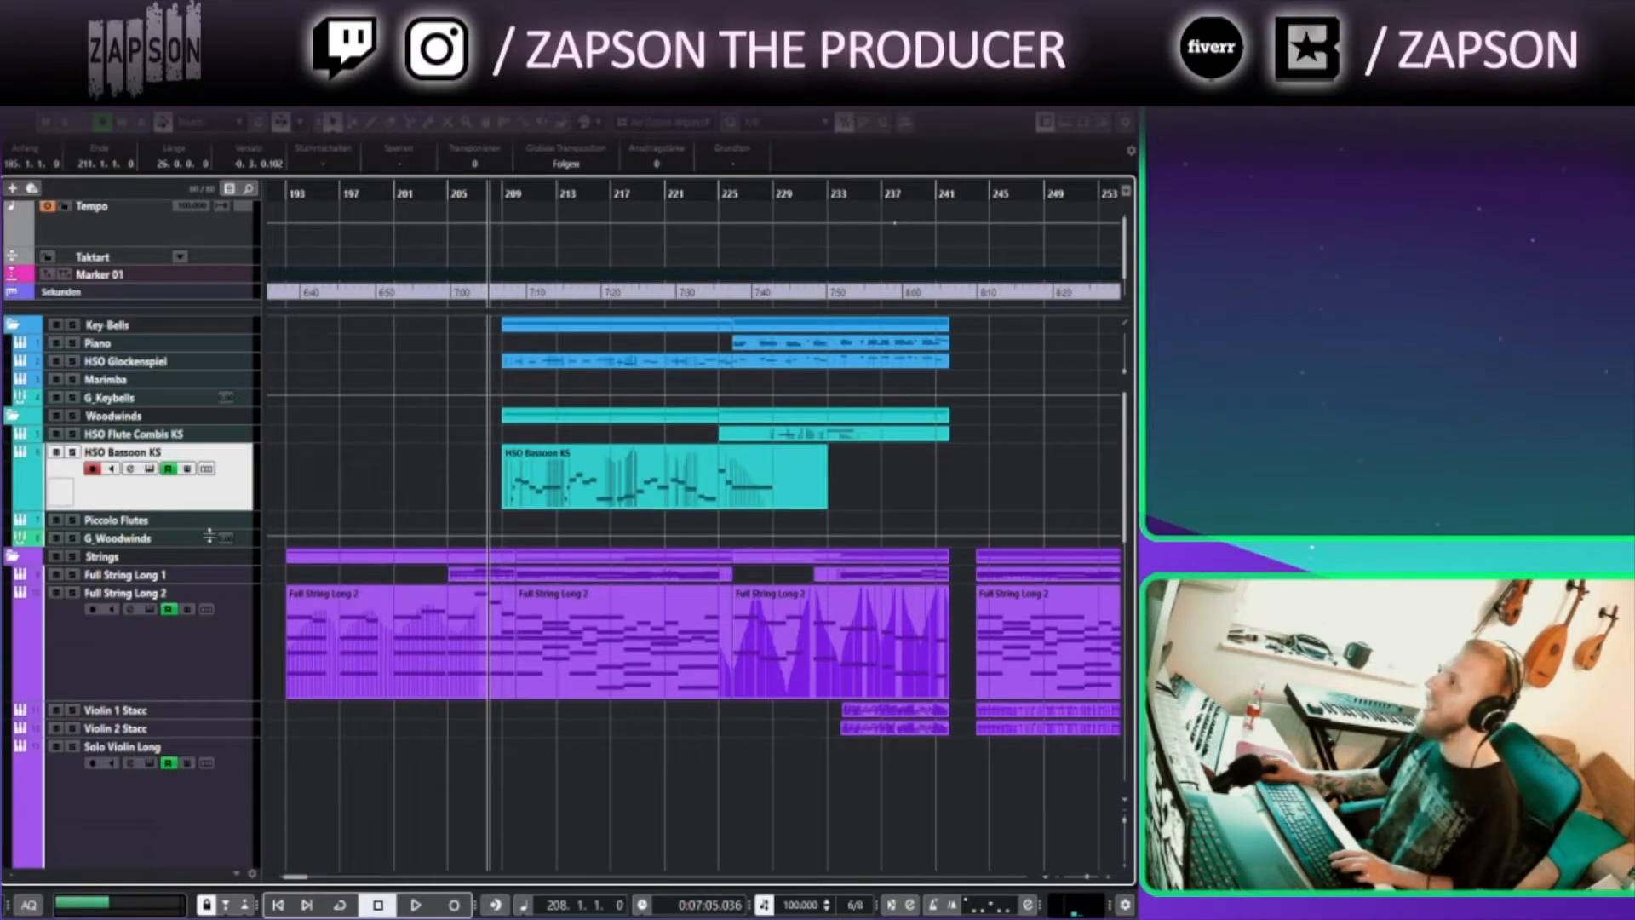
left_click(534, 491)
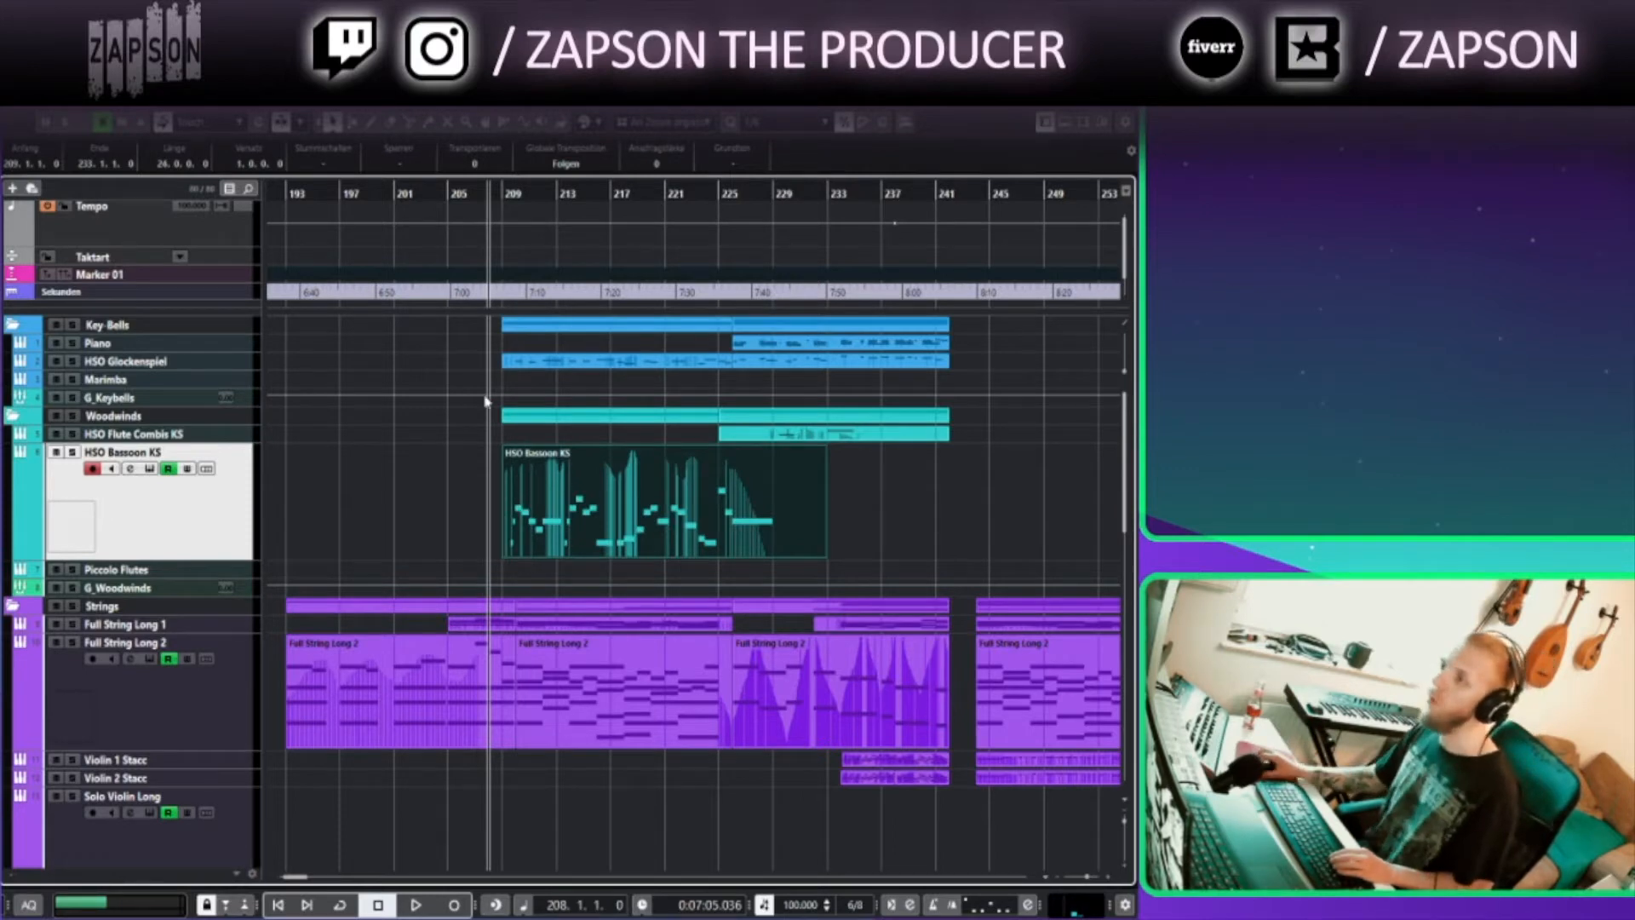
left_click(506, 193)
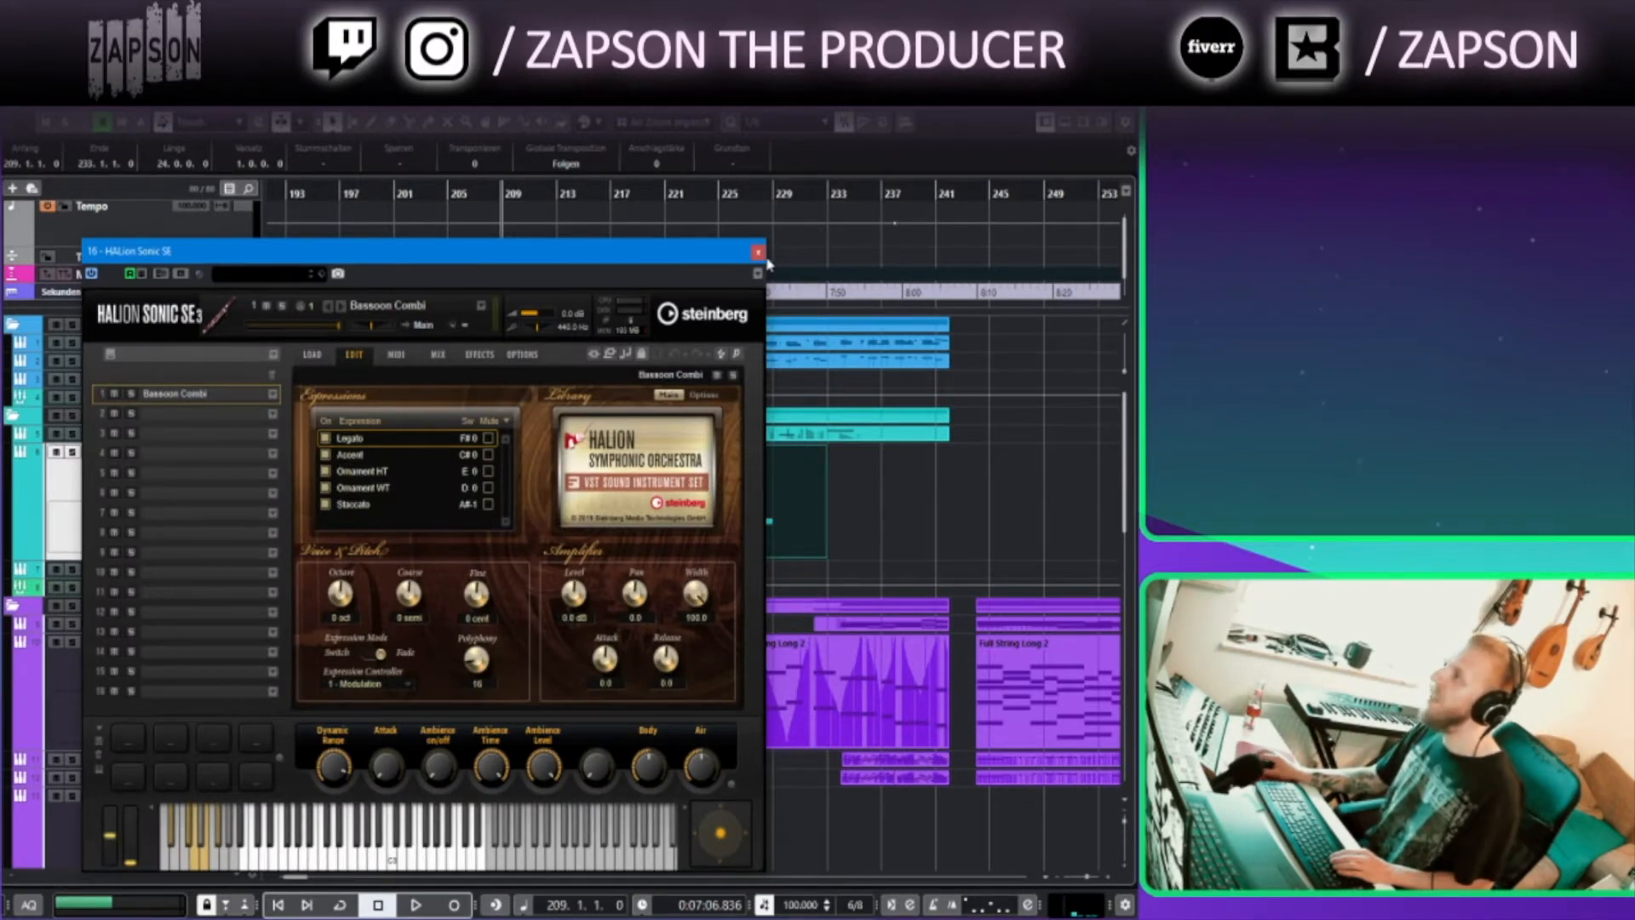
left_click(758, 251)
Zoom out, play the arrangement from around bar 185, and scroll down to the Brass and Synths tracks
left_click(437, 192)
left_click_drag(284, 194, 312, 196)
scroll(326, 334, "down", 2)
scroll(349, 383, "left", 4)
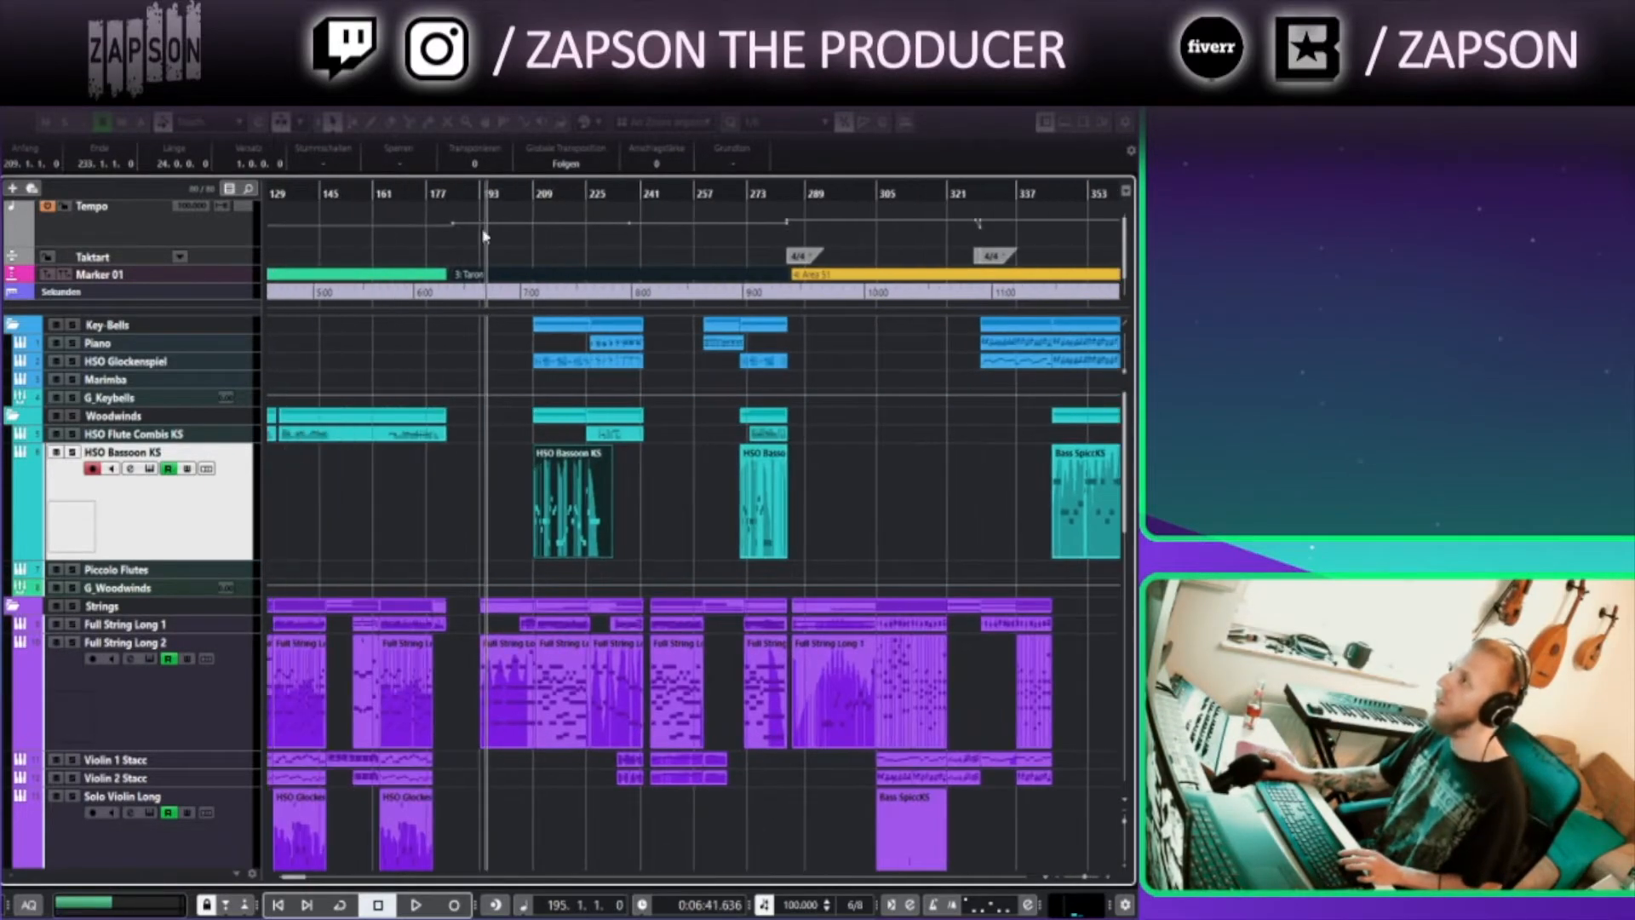
left_click(452, 194)
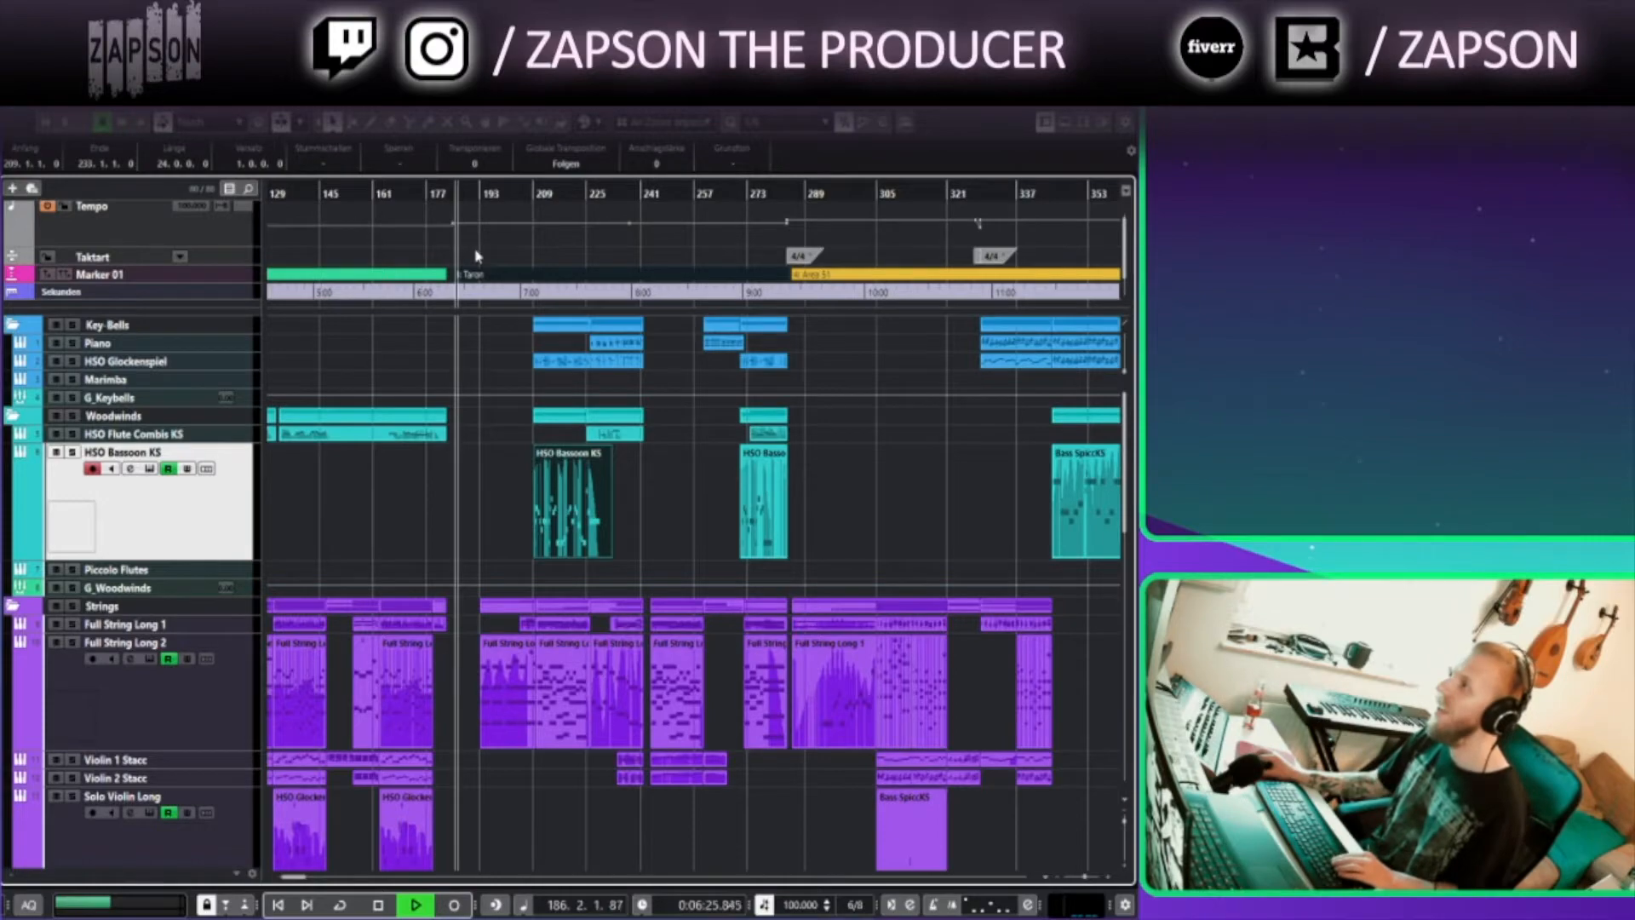
scroll(464, 478, "up", 2)
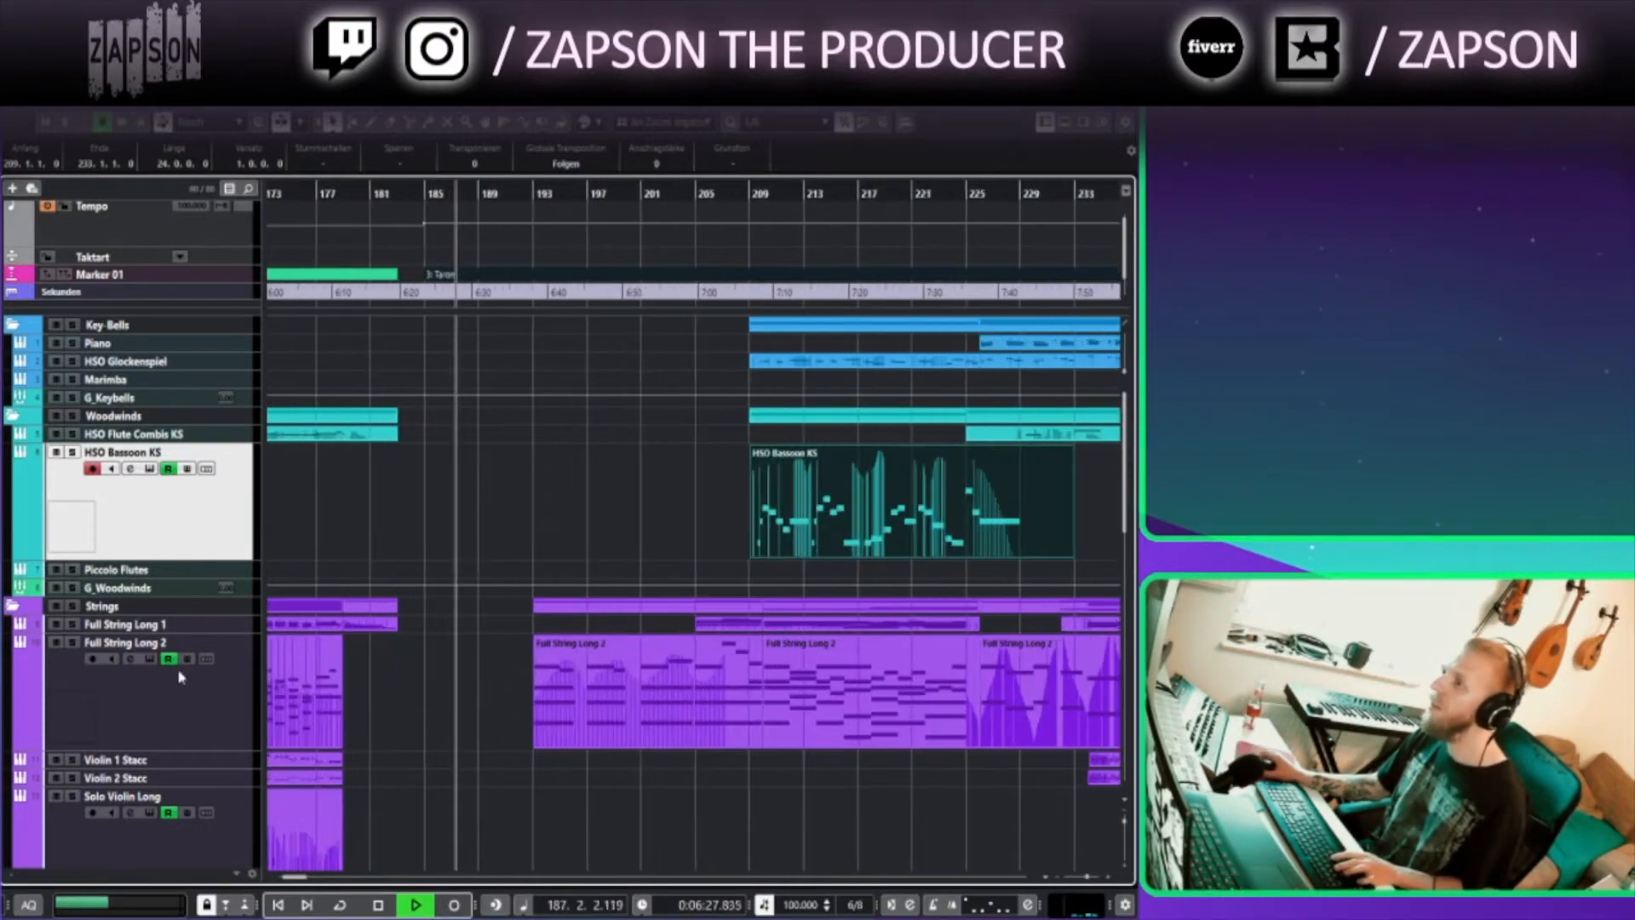
scroll(494, 560, "down", 5)
scroll(494, 561, "up", 4)
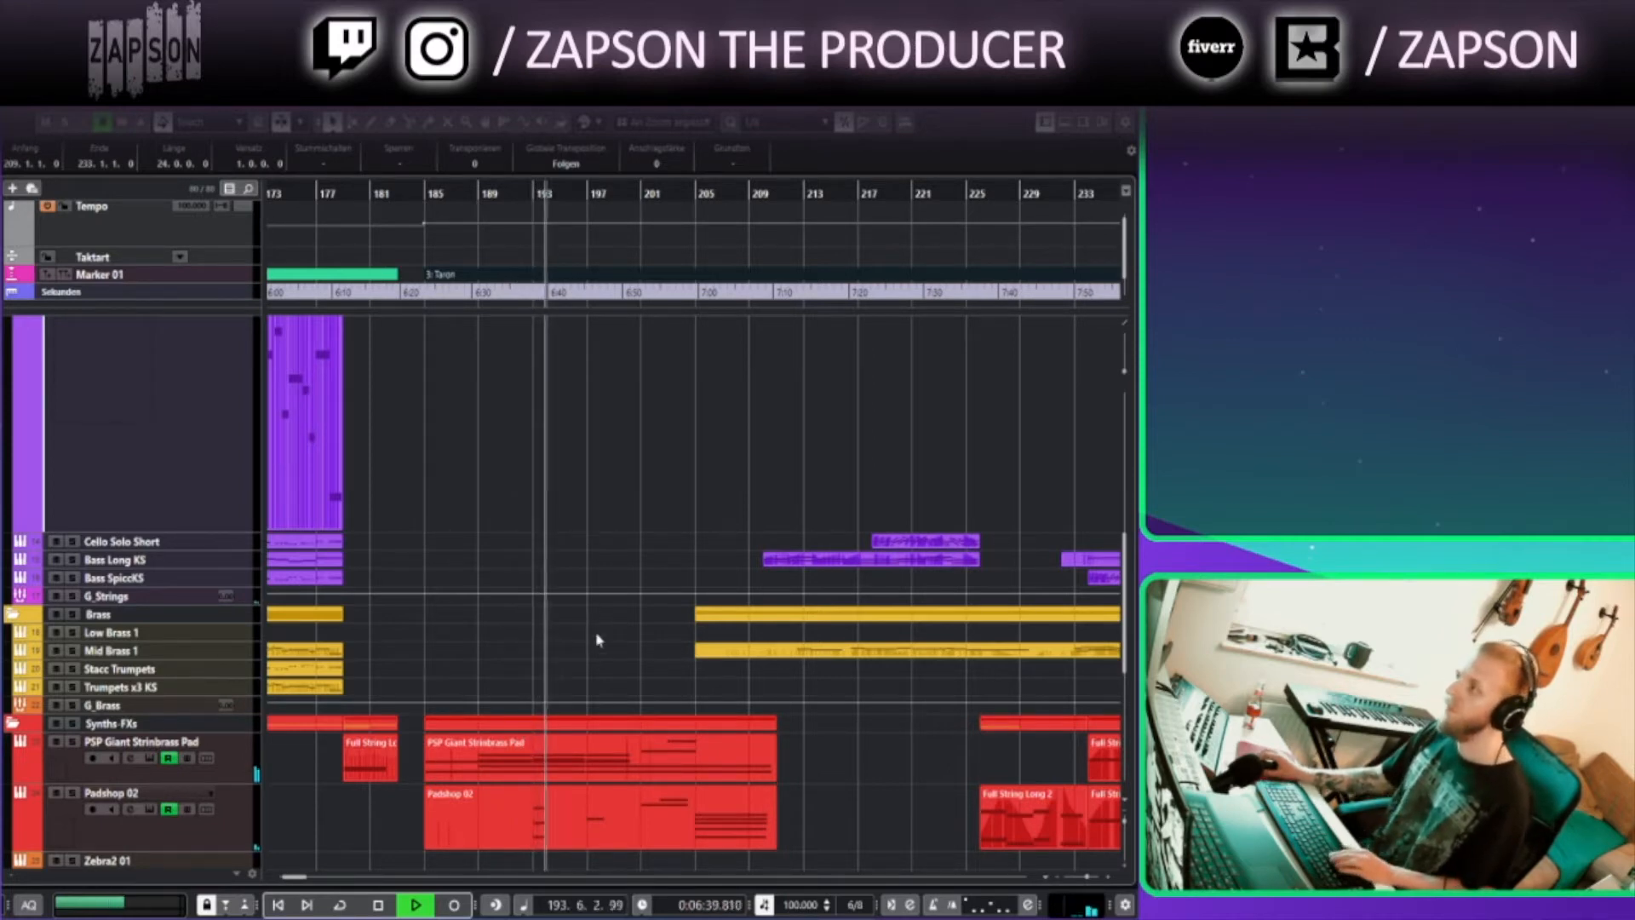
Enlarge the Full String Long 1 track while the arrangement keeps playing
scroll(594, 580, "up", 5)
scroll(594, 579, "up", 3)
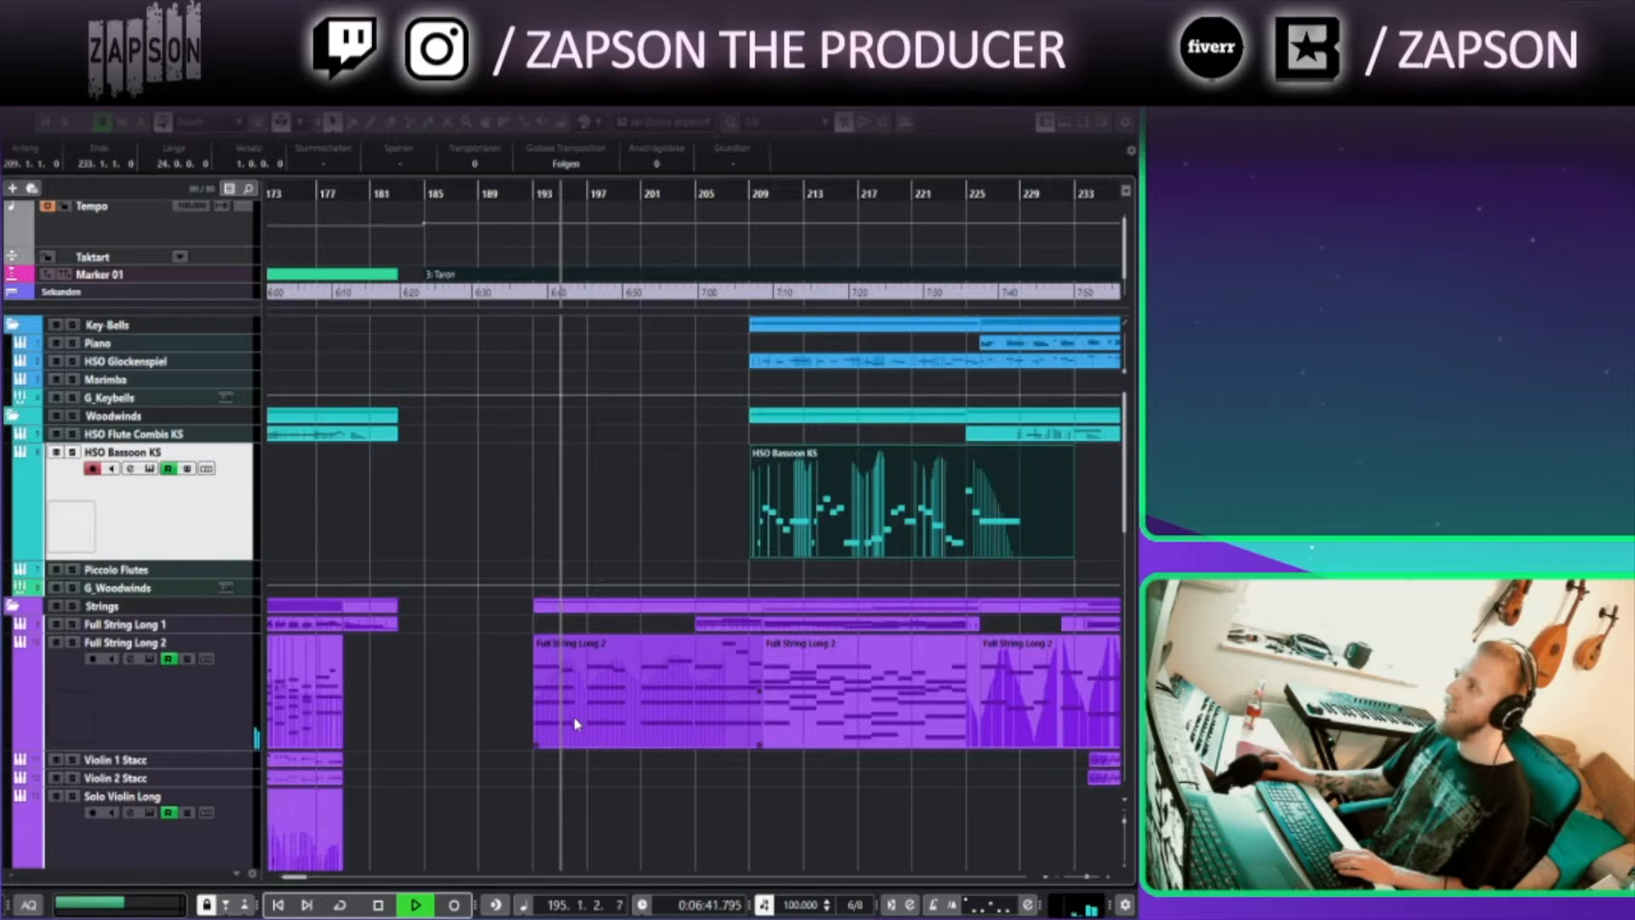
scroll(631, 796, "right", 3)
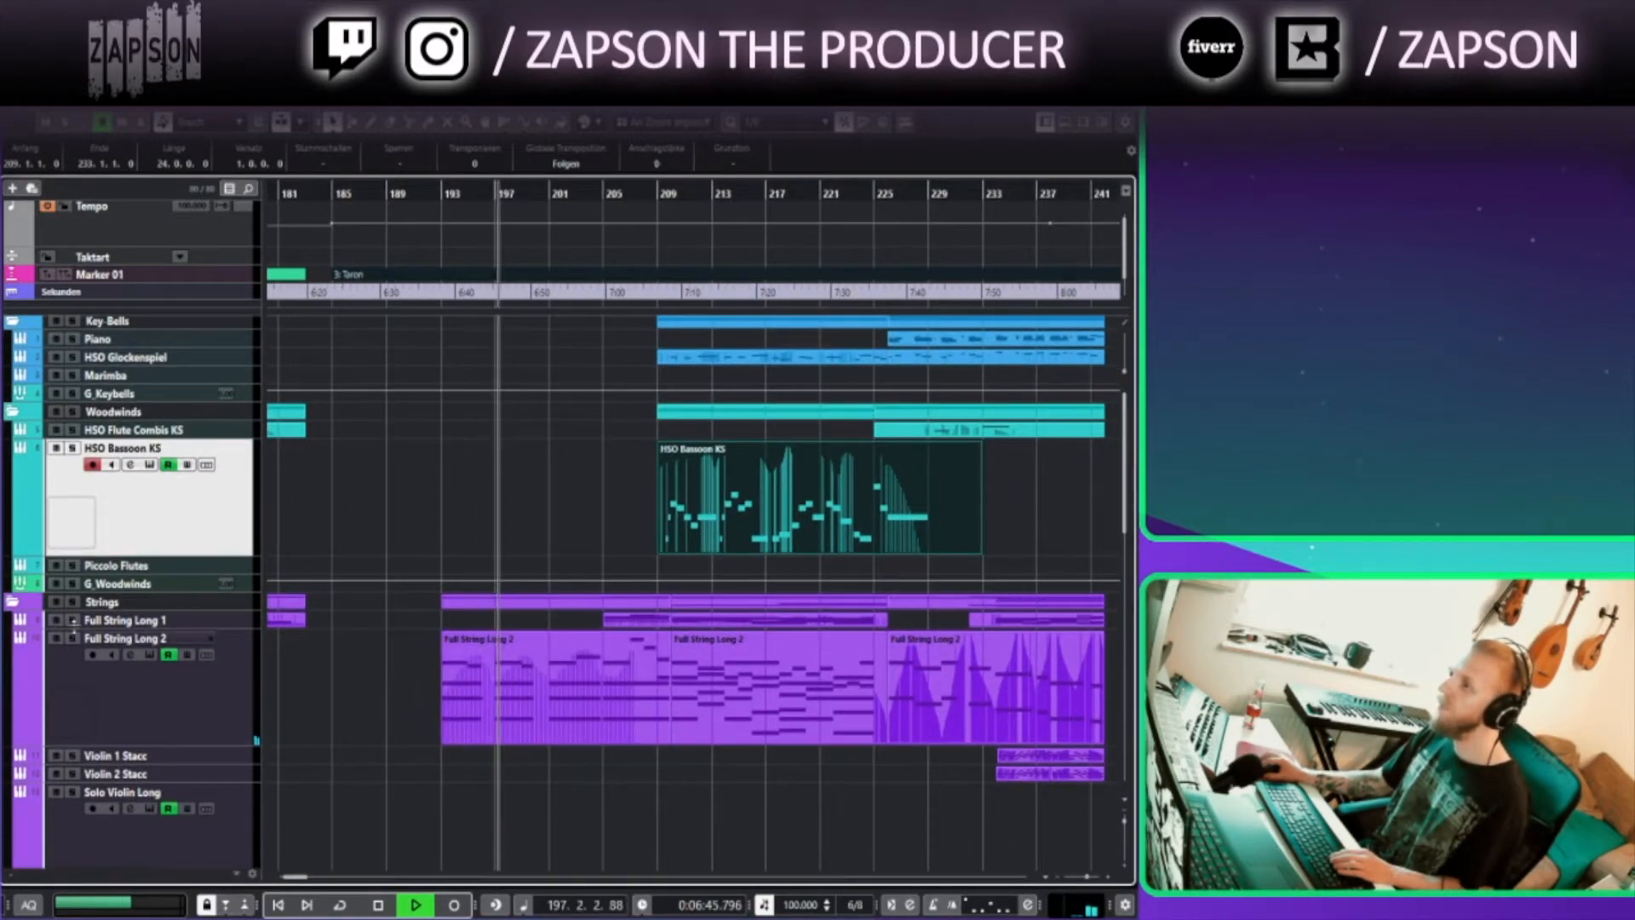
left_click(128, 621)
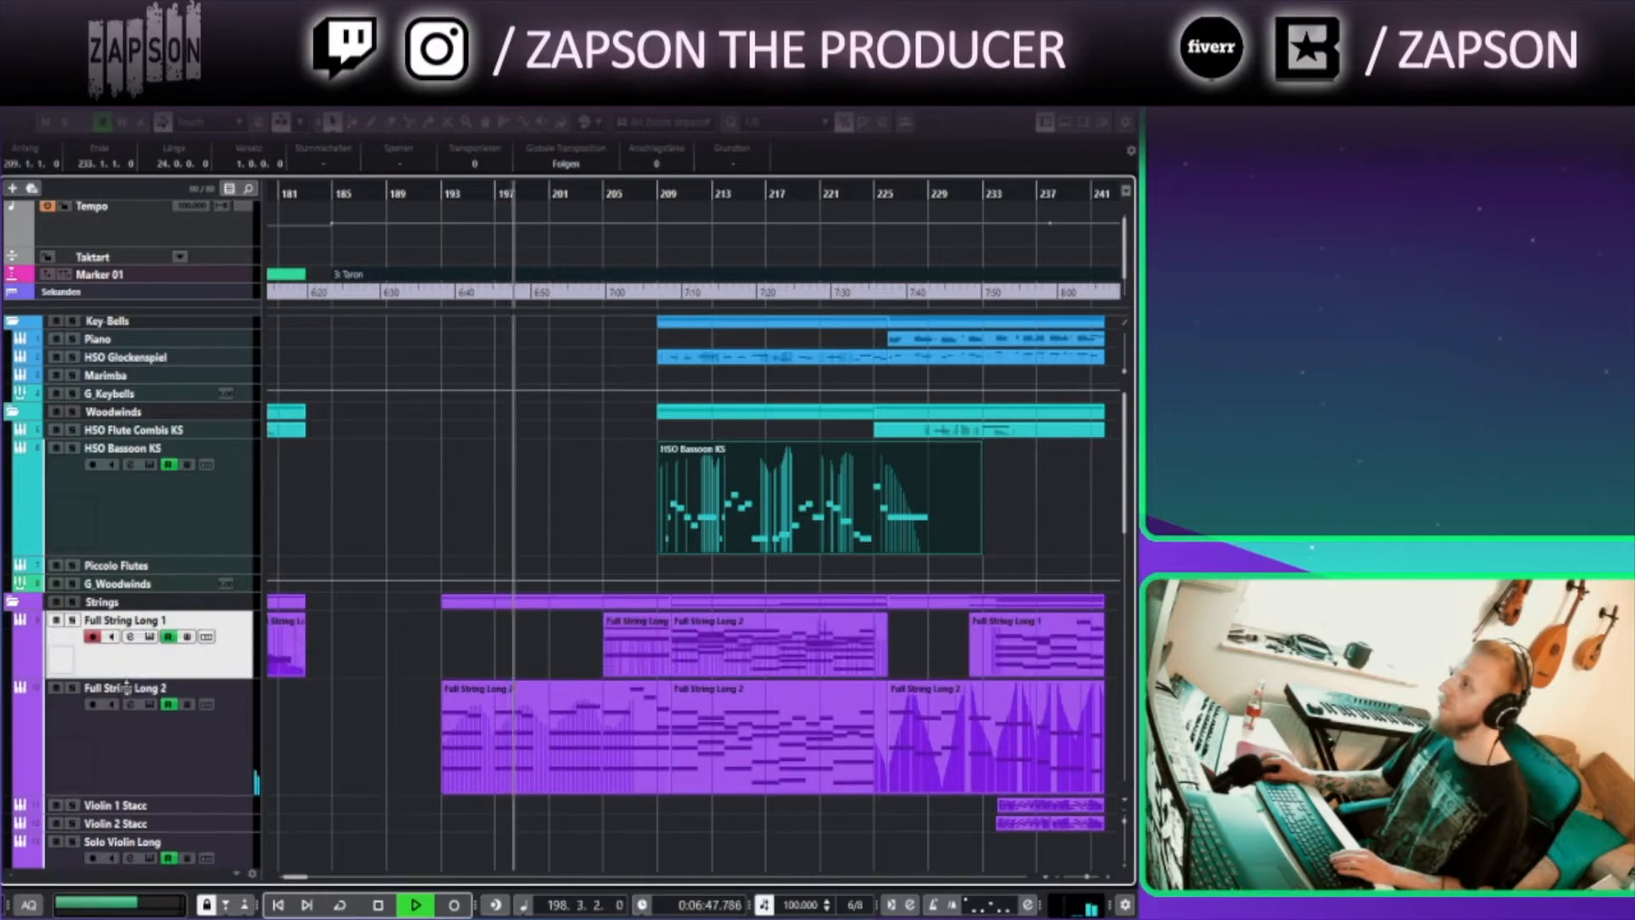
Browse down through the string tracks around bars 197–253 and select the Solo Violin Long track
scroll(262, 696, "down", 1)
scroll(213, 732, "down", 3)
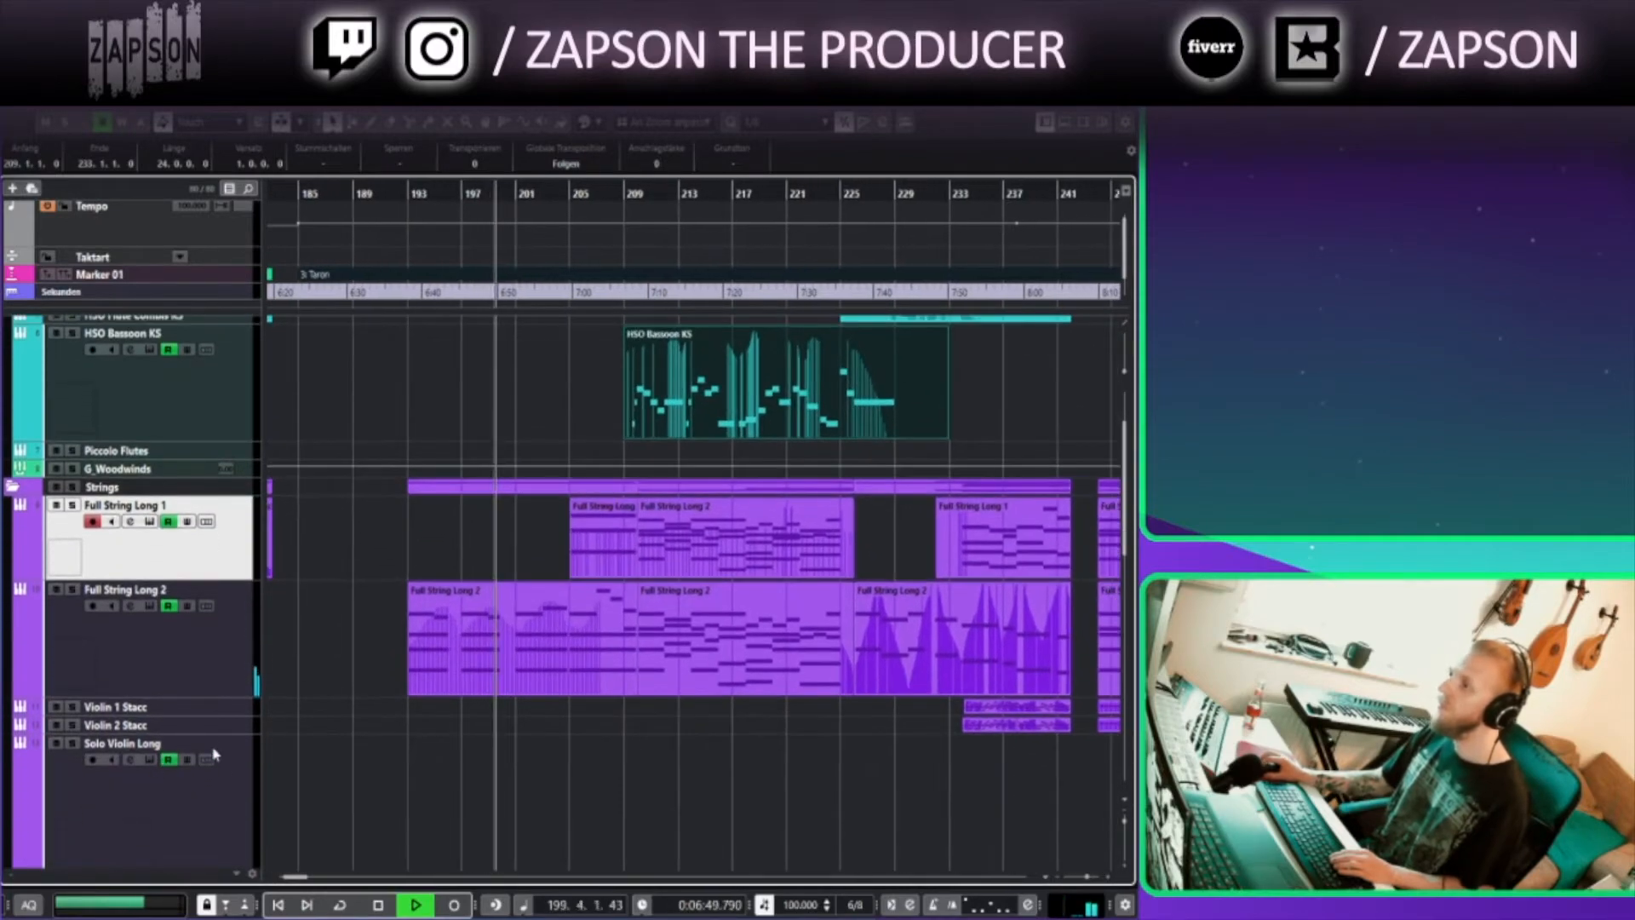
scroll(200, 753, "down", 5)
left_click_drag(170, 857, 165, 577)
left_click_drag(588, 525, 401, 699)
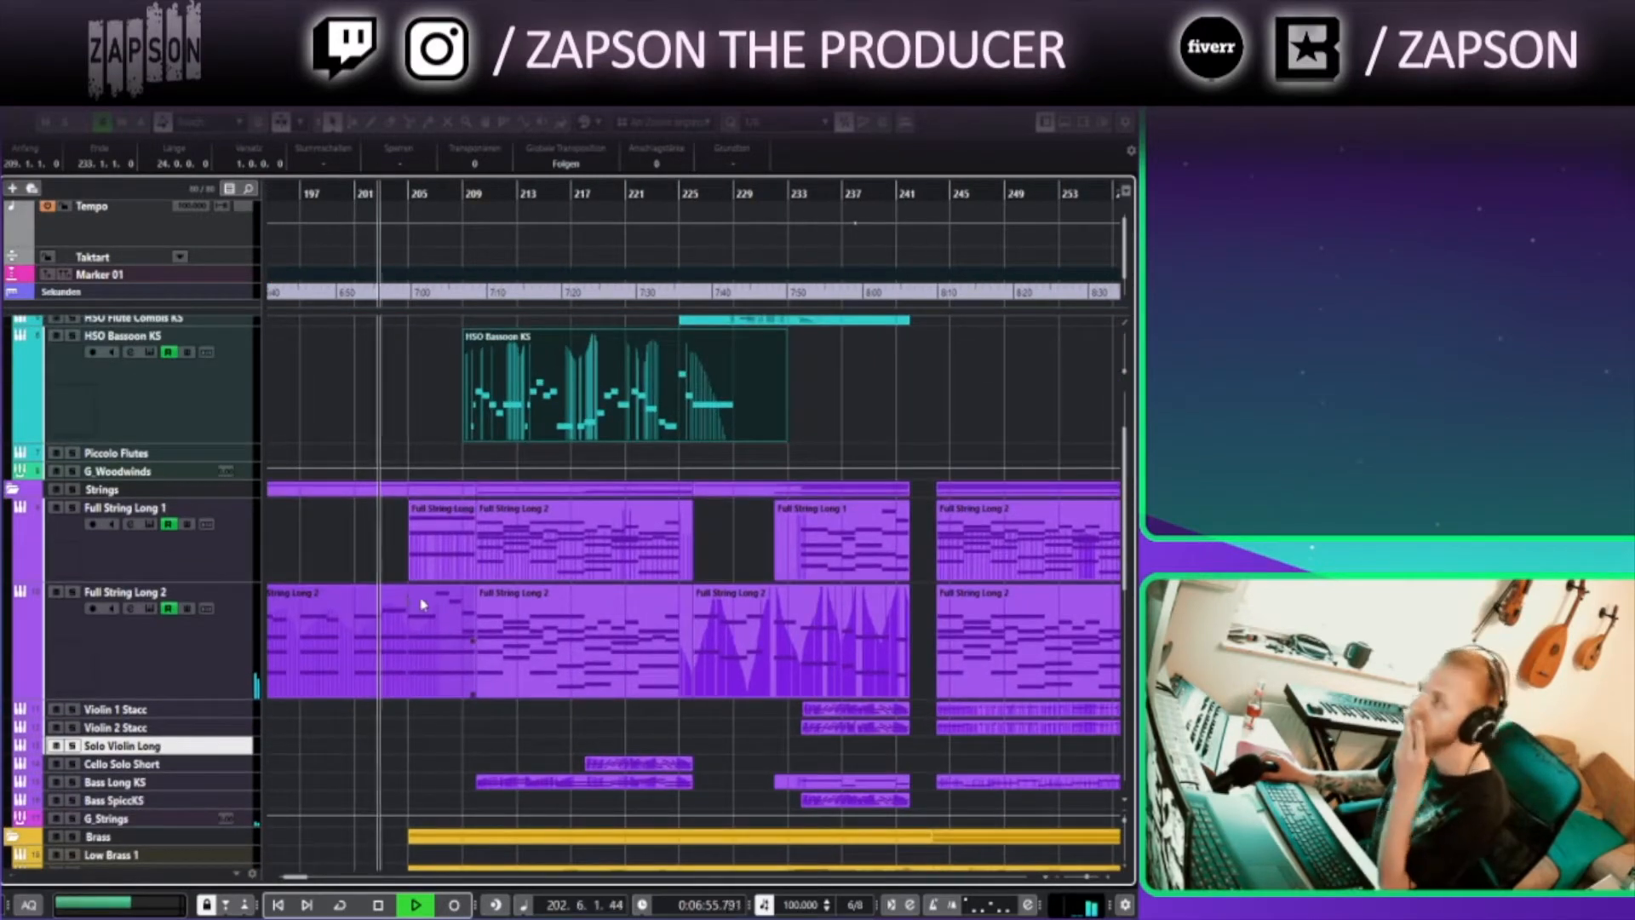
left_click(426, 420)
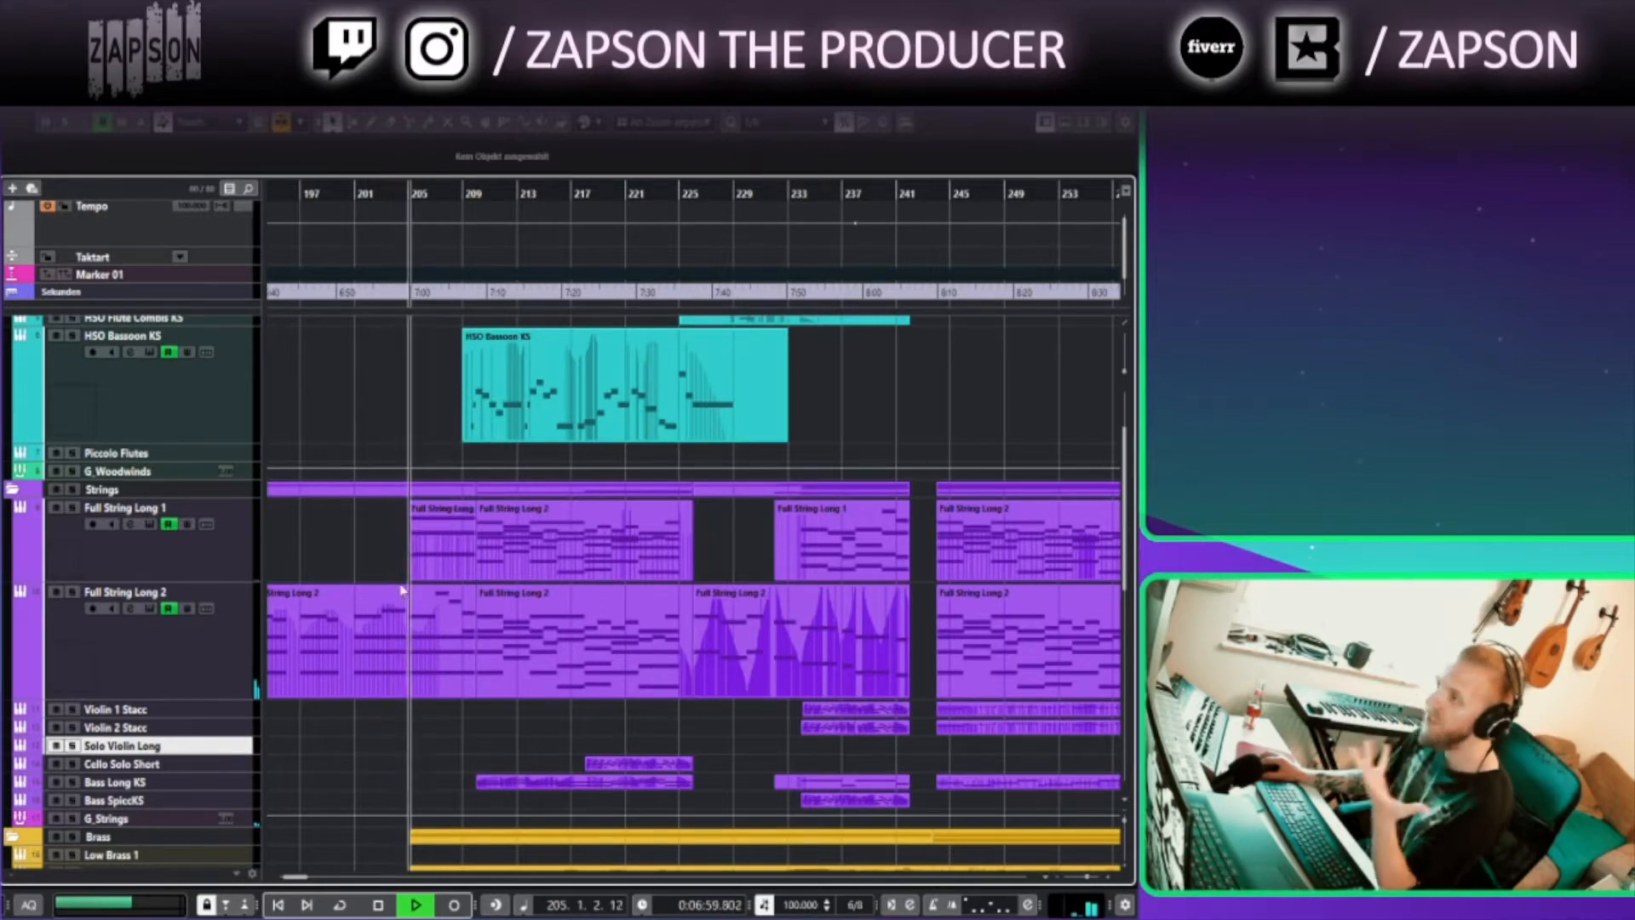
scroll(23, 664, "down", 5)
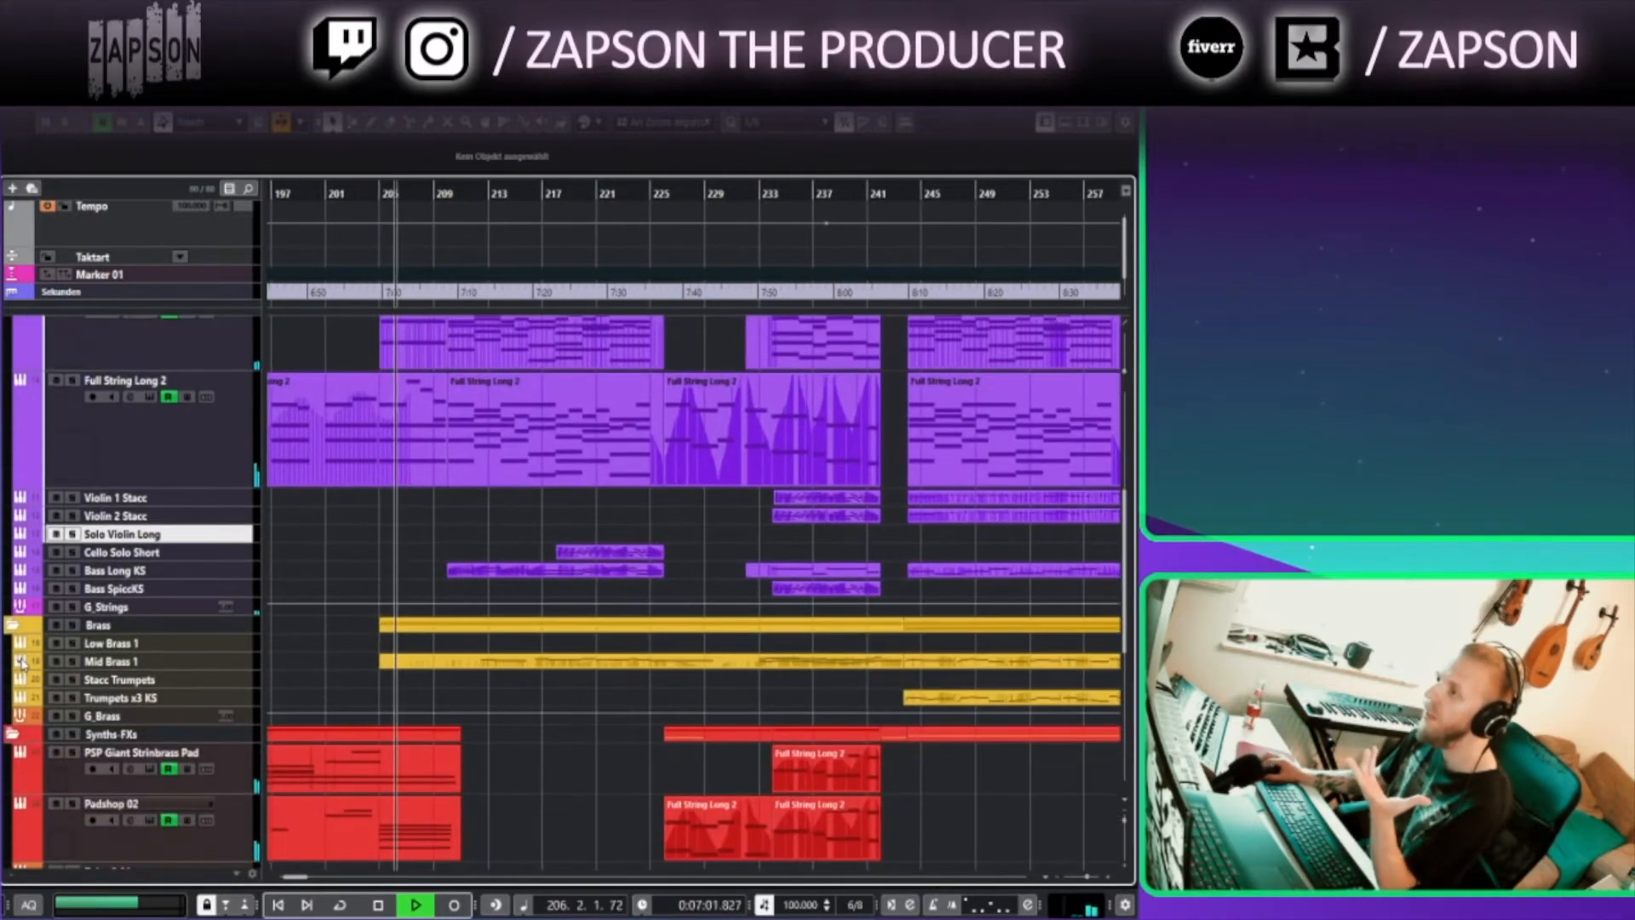
Enlarge the Mid Brass 1 track and then the Bass Long KS track
left_click_drag(243, 670, 244, 801)
left_click_drag(322, 580, 315, 594)
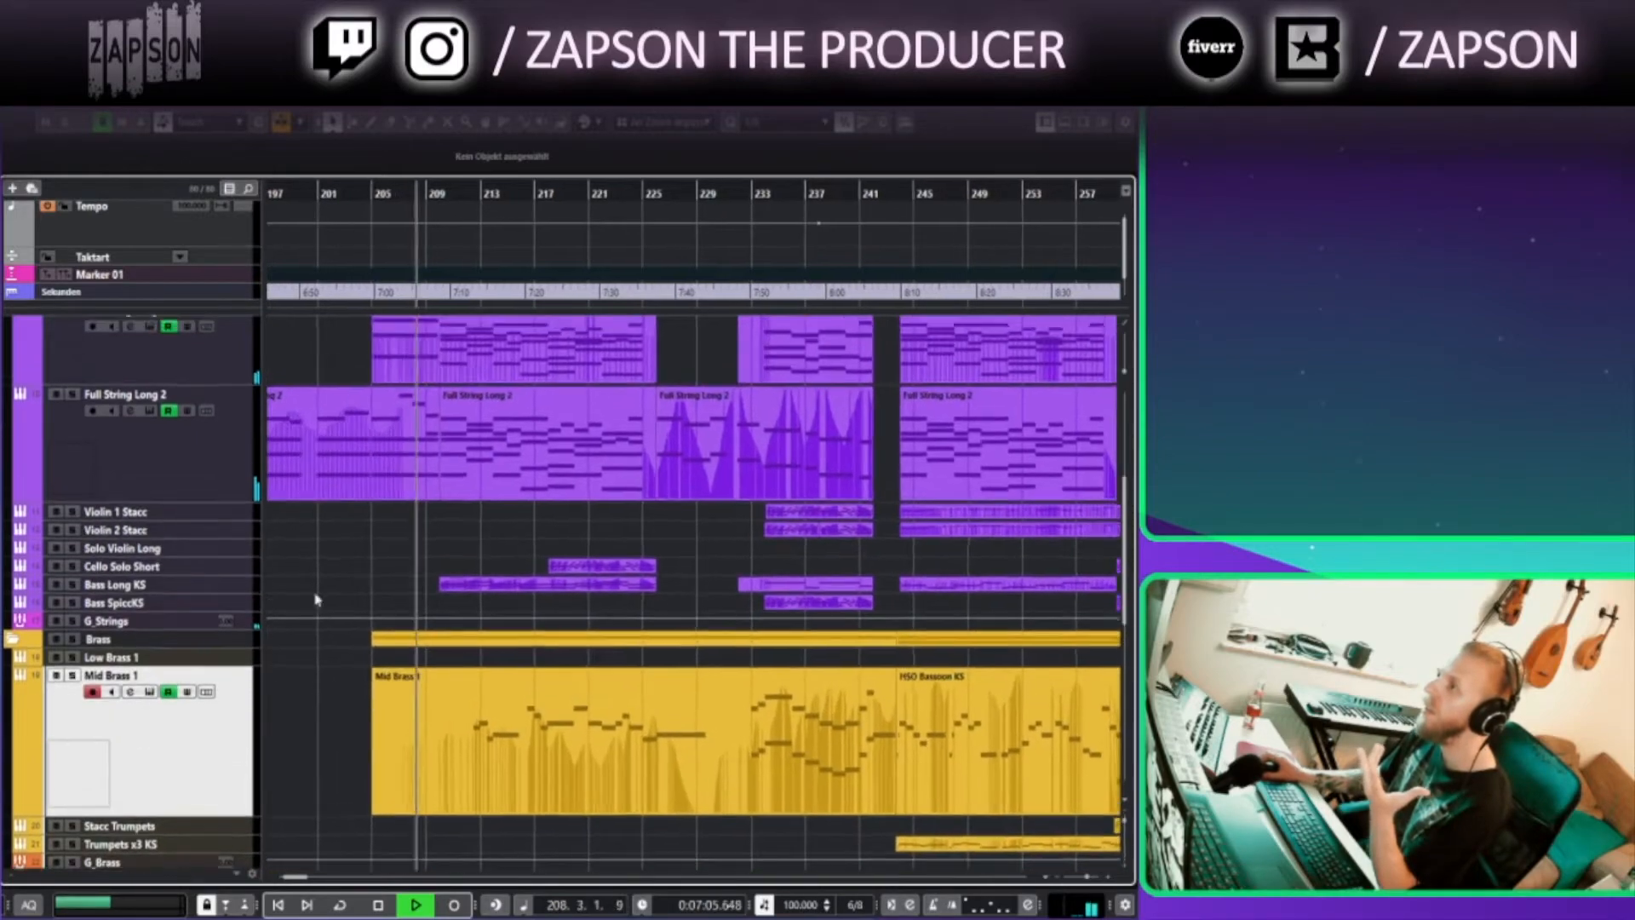
left_click(281, 586)
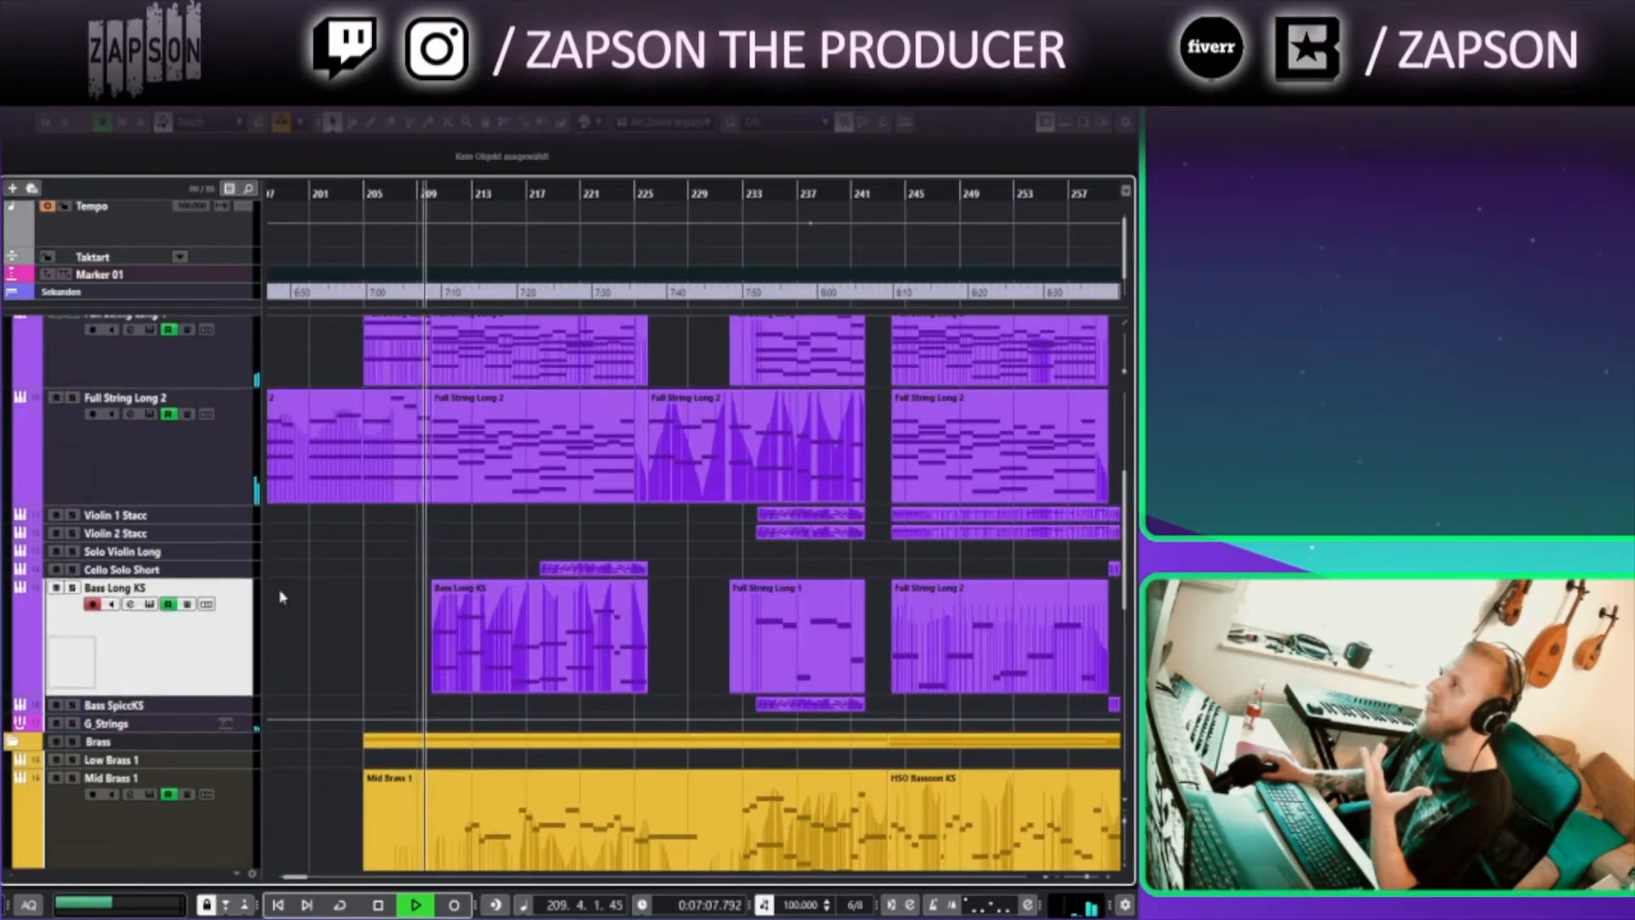
Enlarge the Cello Solo Short track and zoom in around bars 218–236
scroll(281, 597, "up", 5)
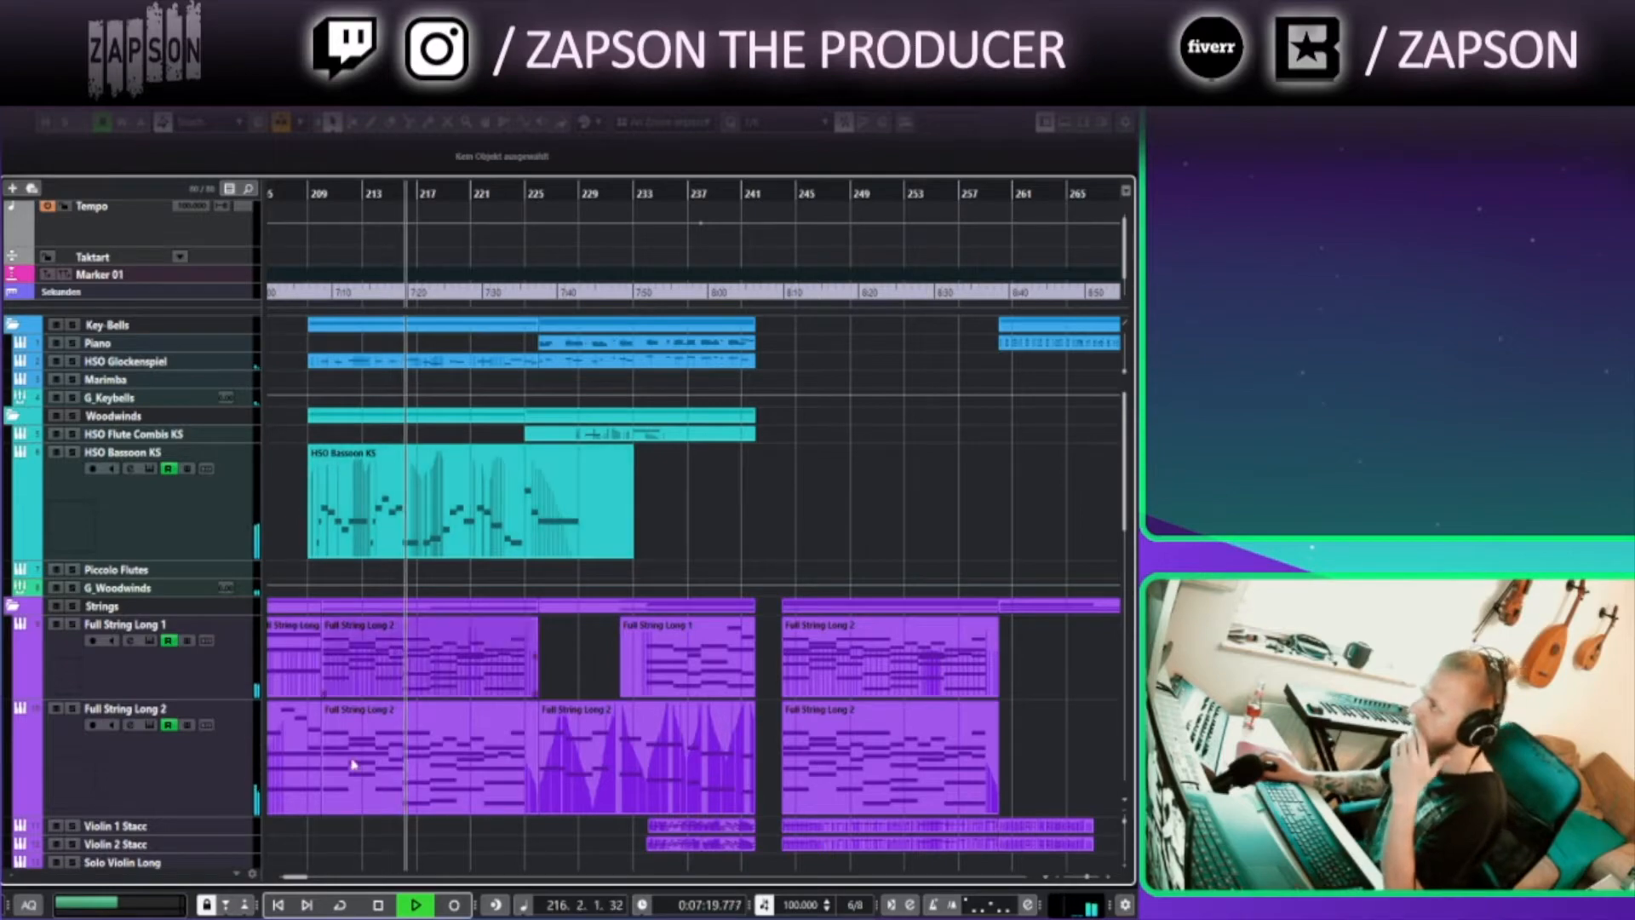
scroll(449, 697, "down", 5)
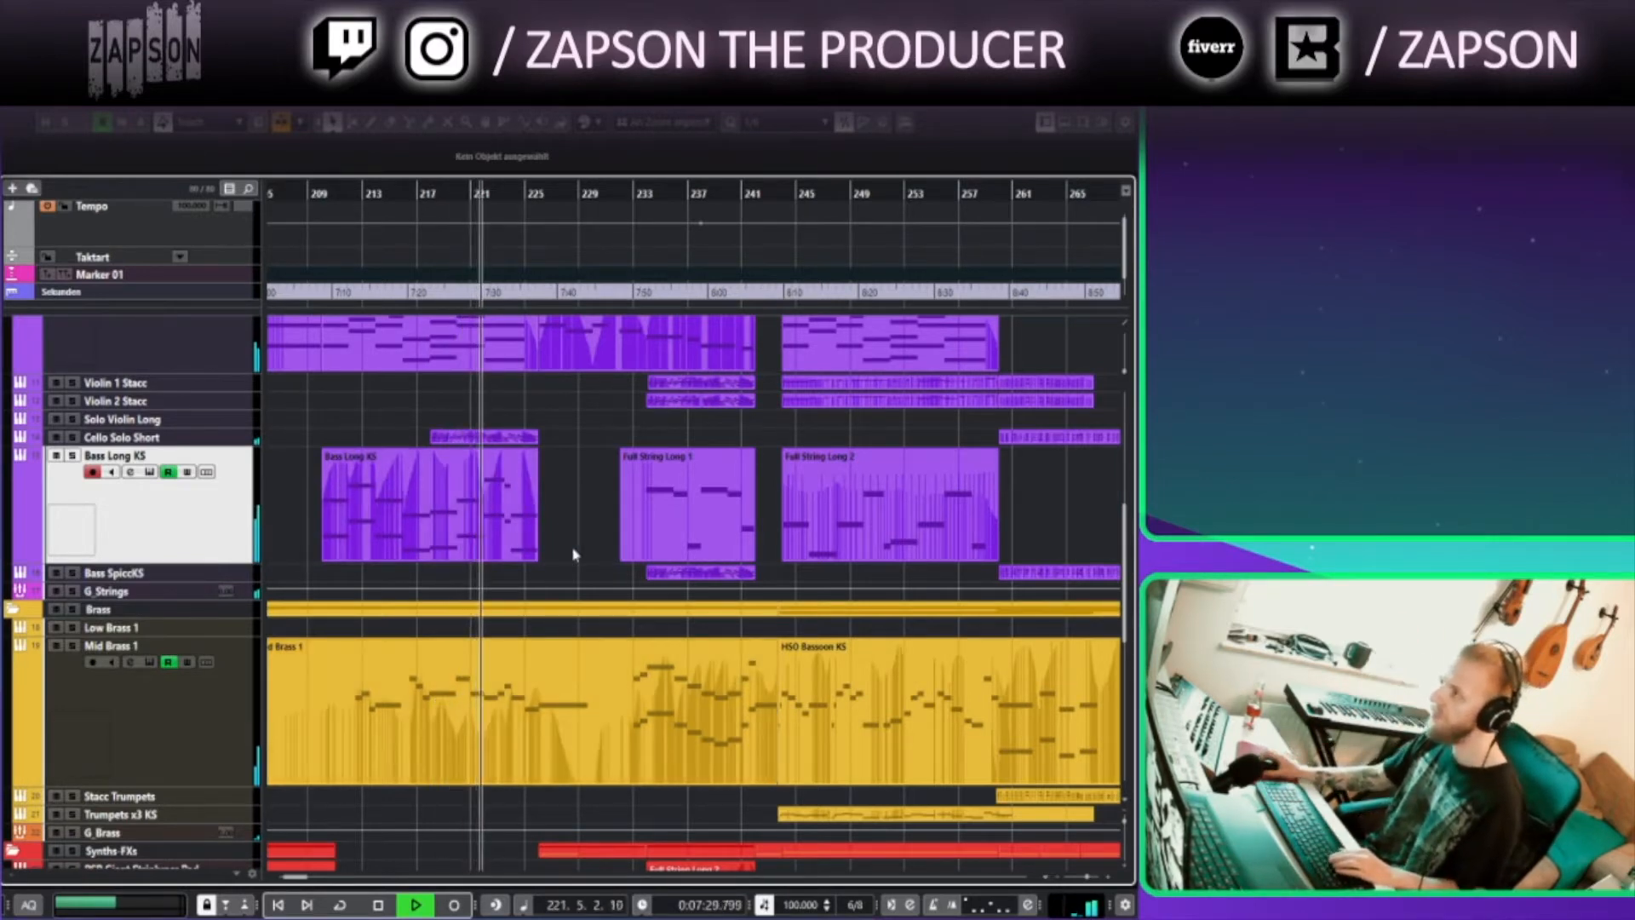
scroll(571, 555, "up", 3)
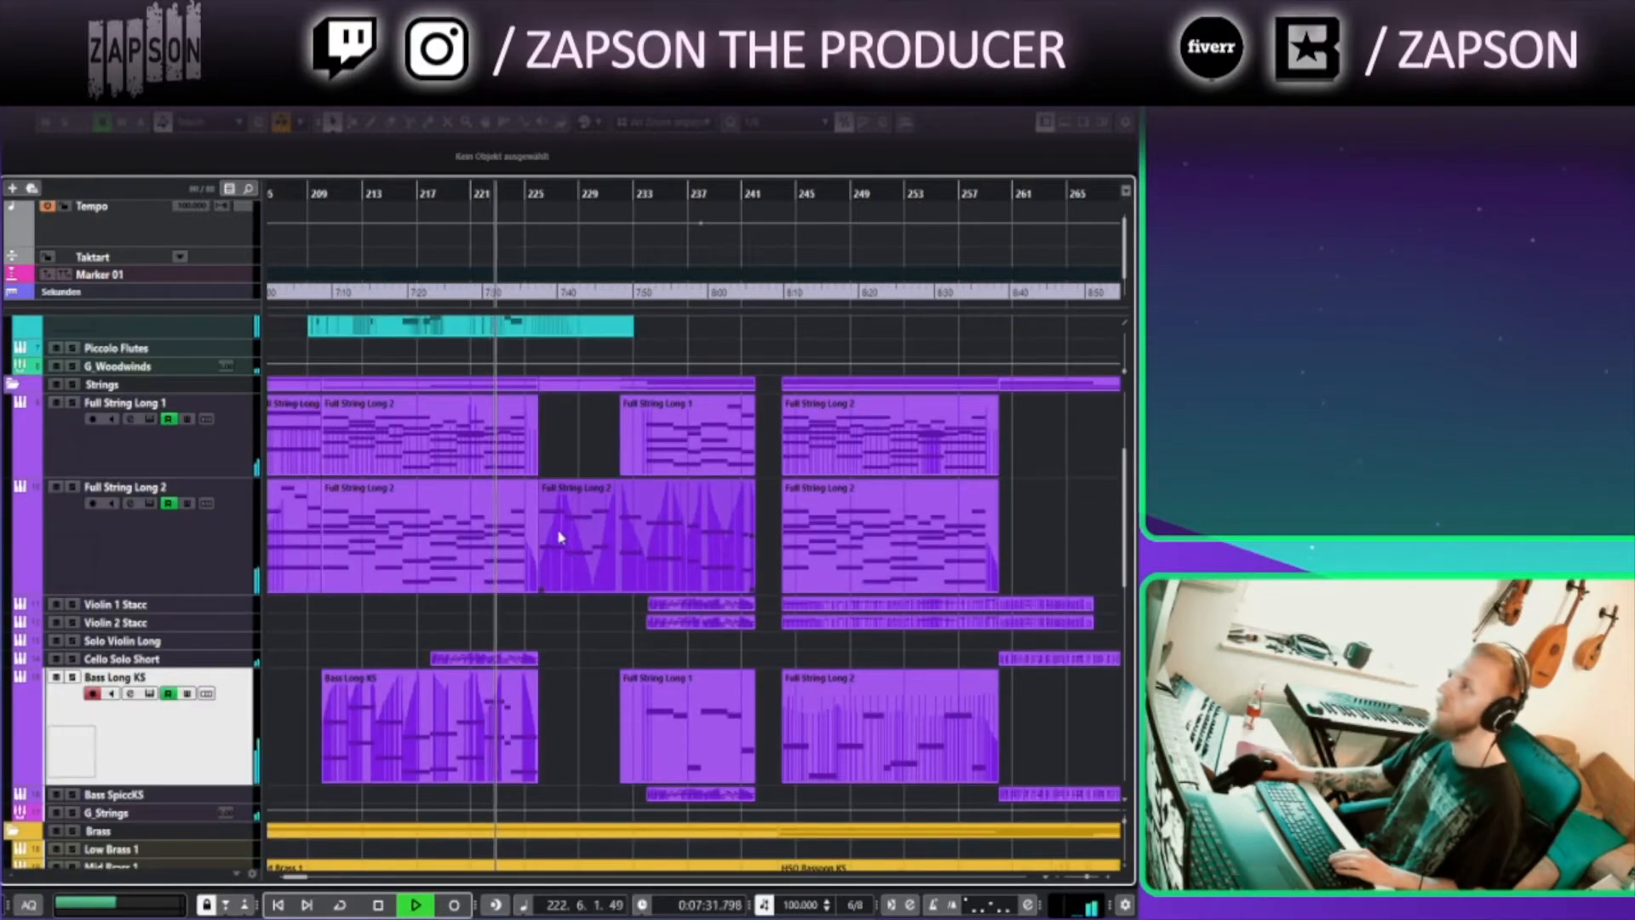
left_click(145, 659)
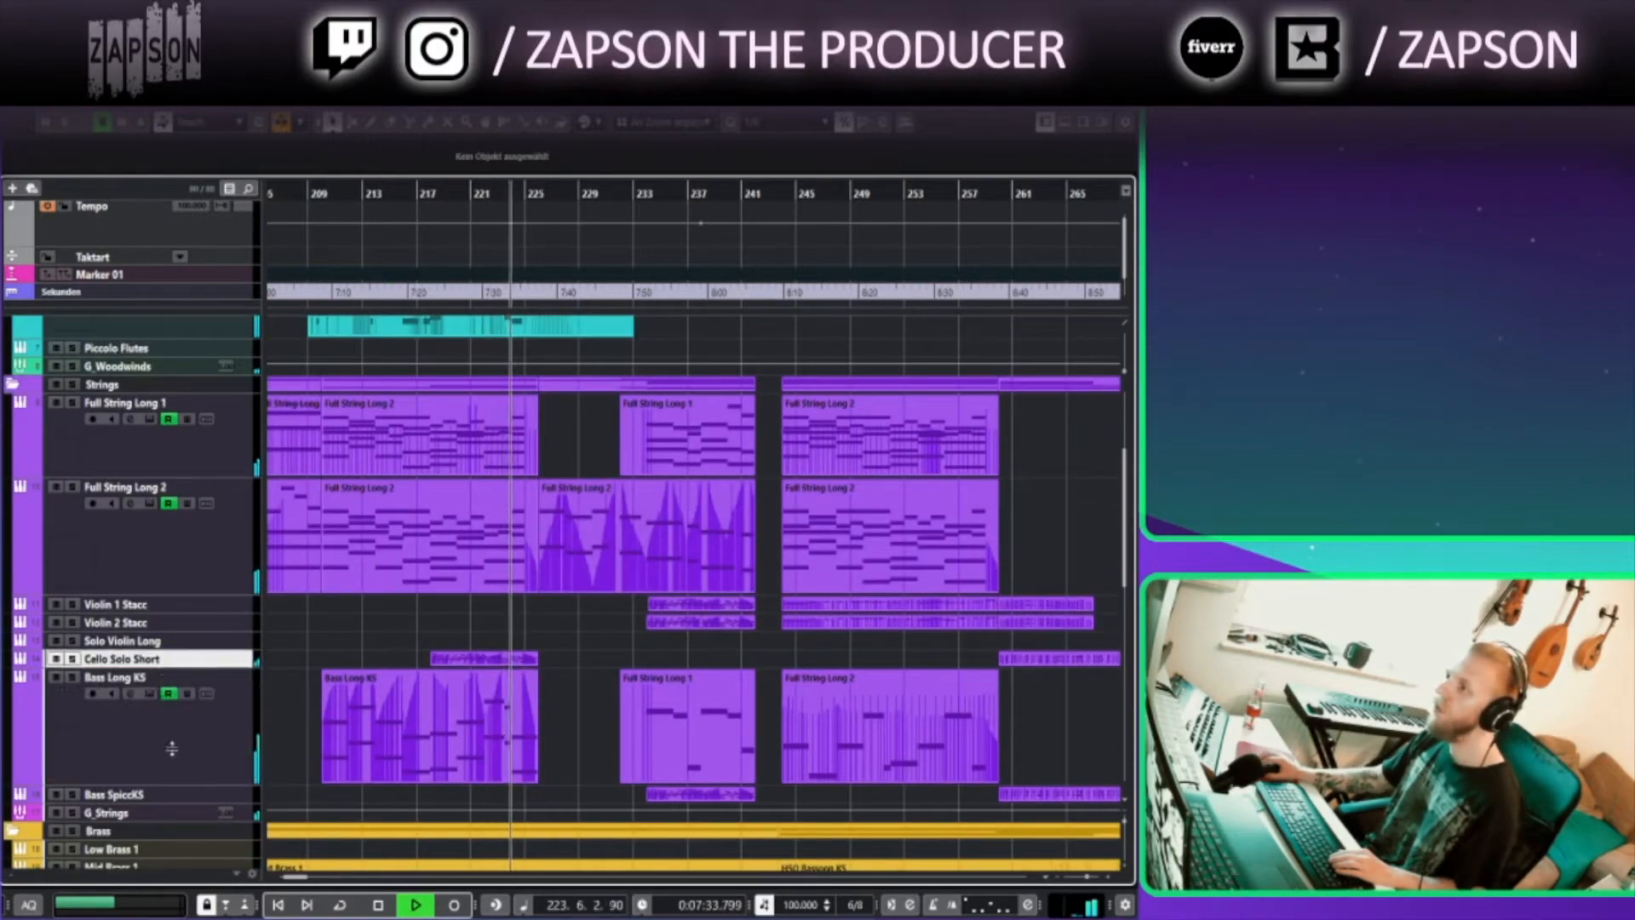
left_click_drag(172, 739, 171, 834)
scroll(493, 775, "up", 3)
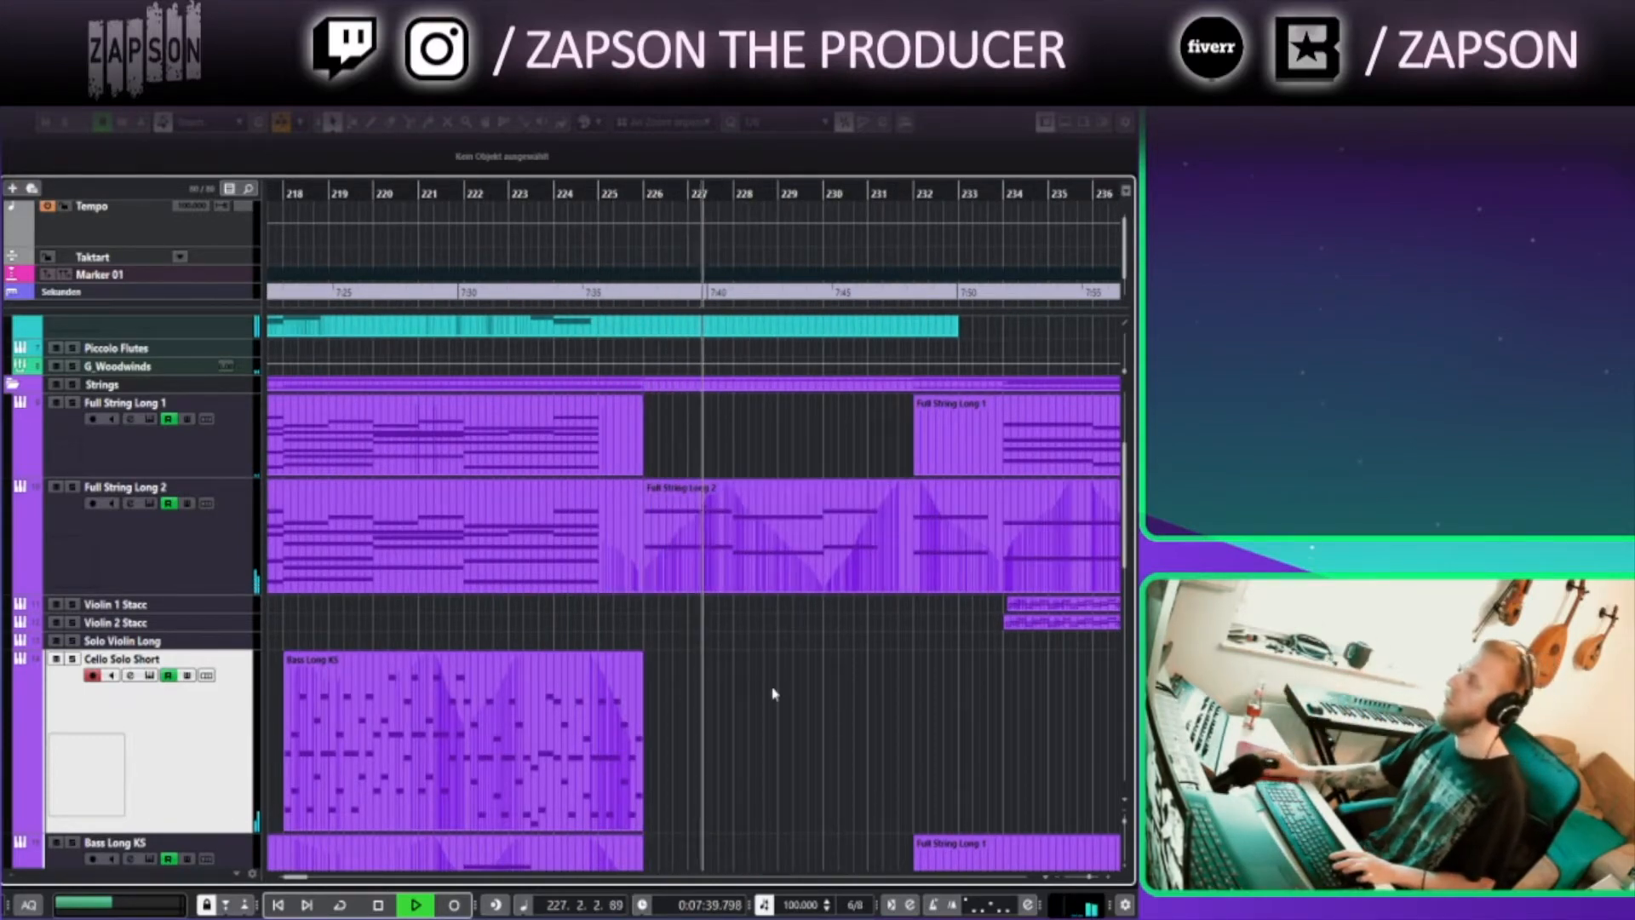
Enlarge the Piano track in the Key-Bells folder
scroll(771, 692, "down", 6)
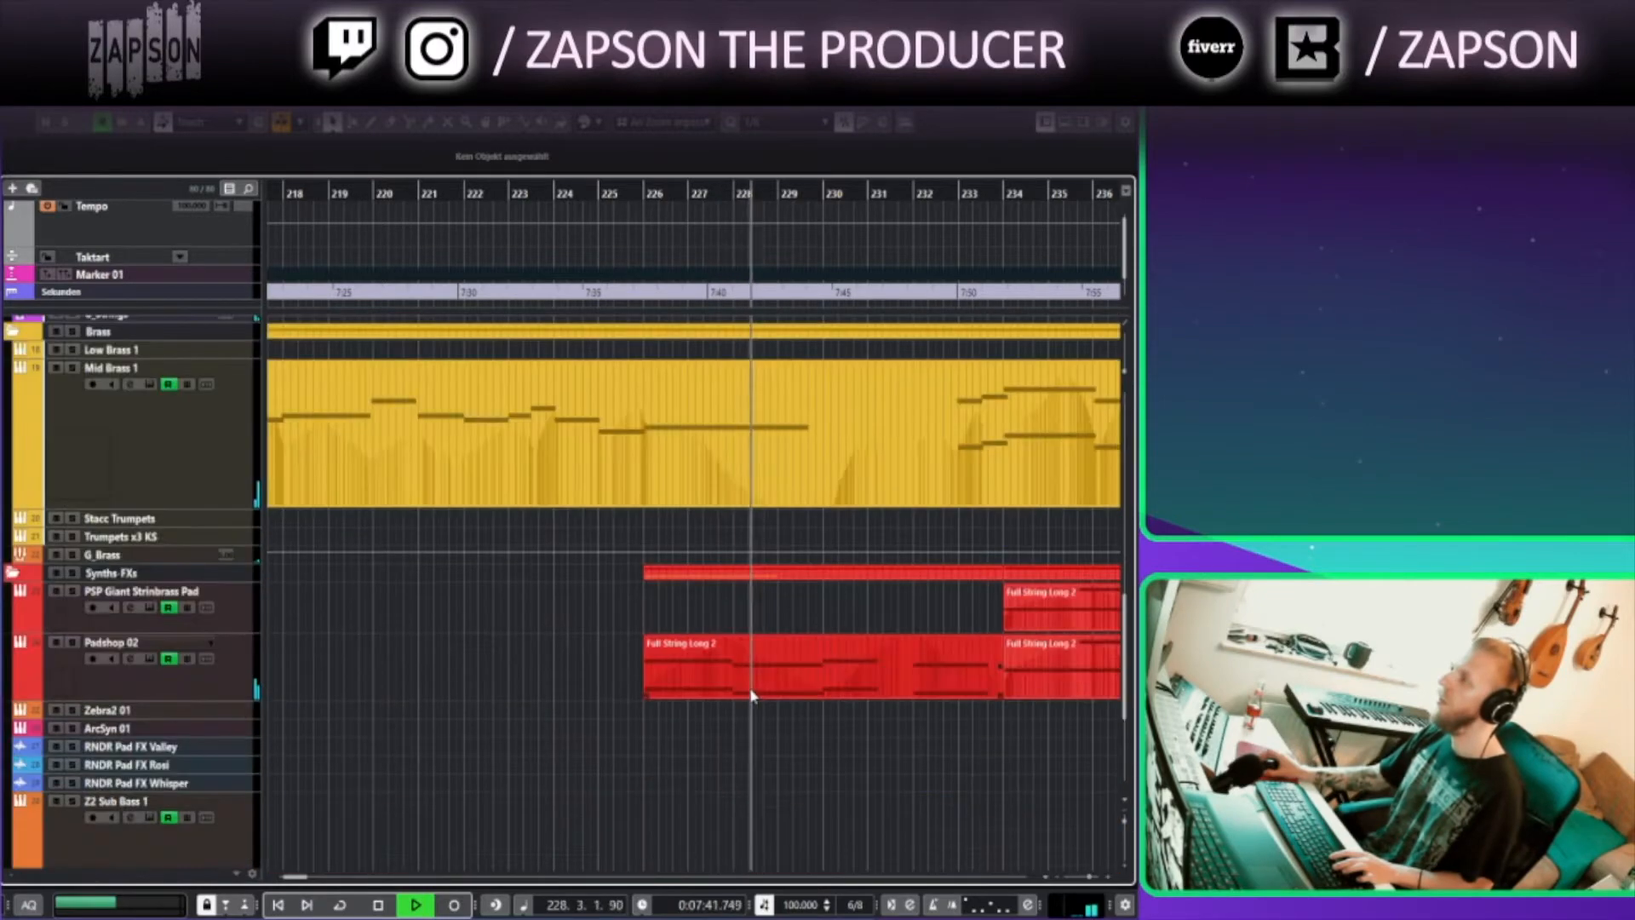
scroll(745, 686, "up", 5)
scroll(759, 648, "up", 3)
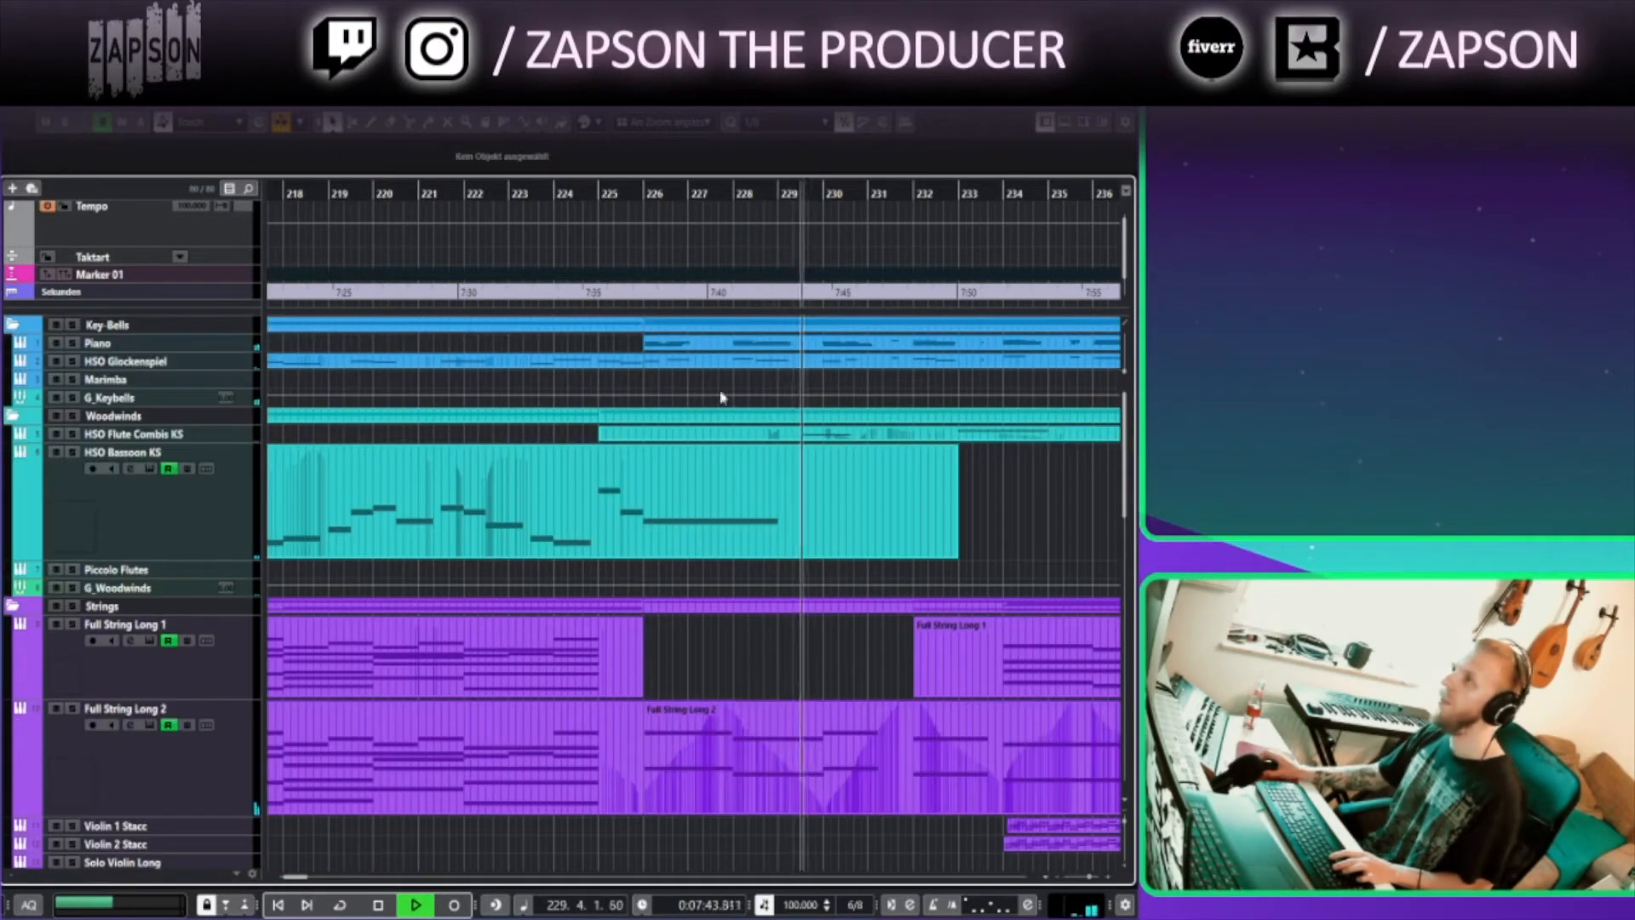
left_click_drag(215, 352, 213, 484)
scroll(750, 511, "right", 3)
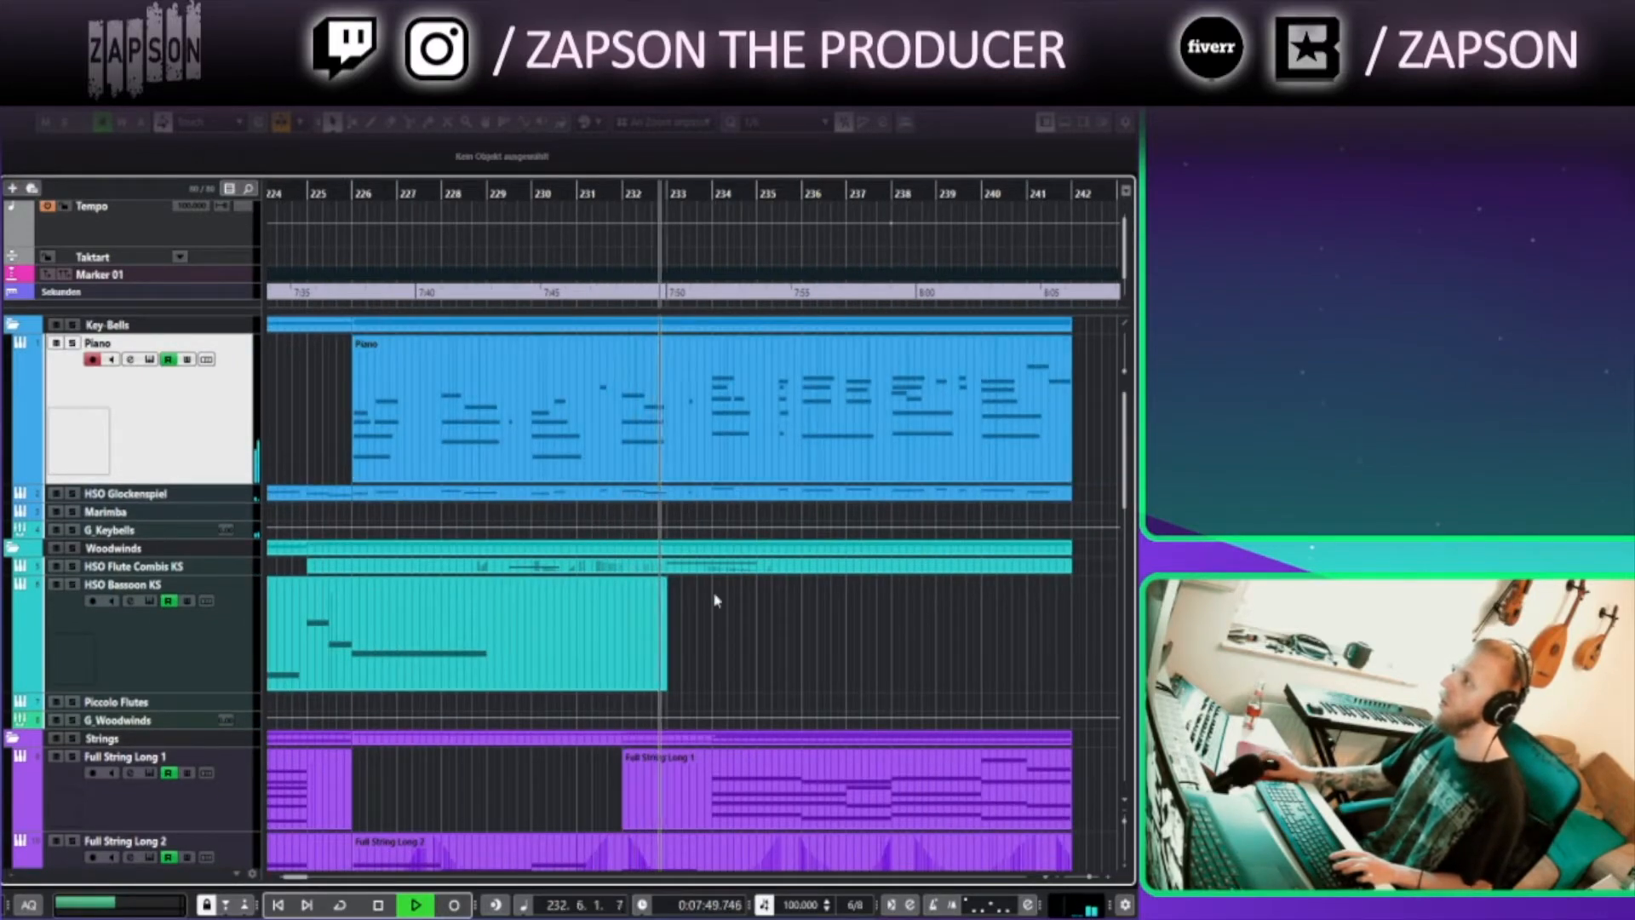
Select the Violin 1 Stacc and Violin 2 Stacc tracks and enlarge them around bars 233–273
scroll(713, 591, "down", 5)
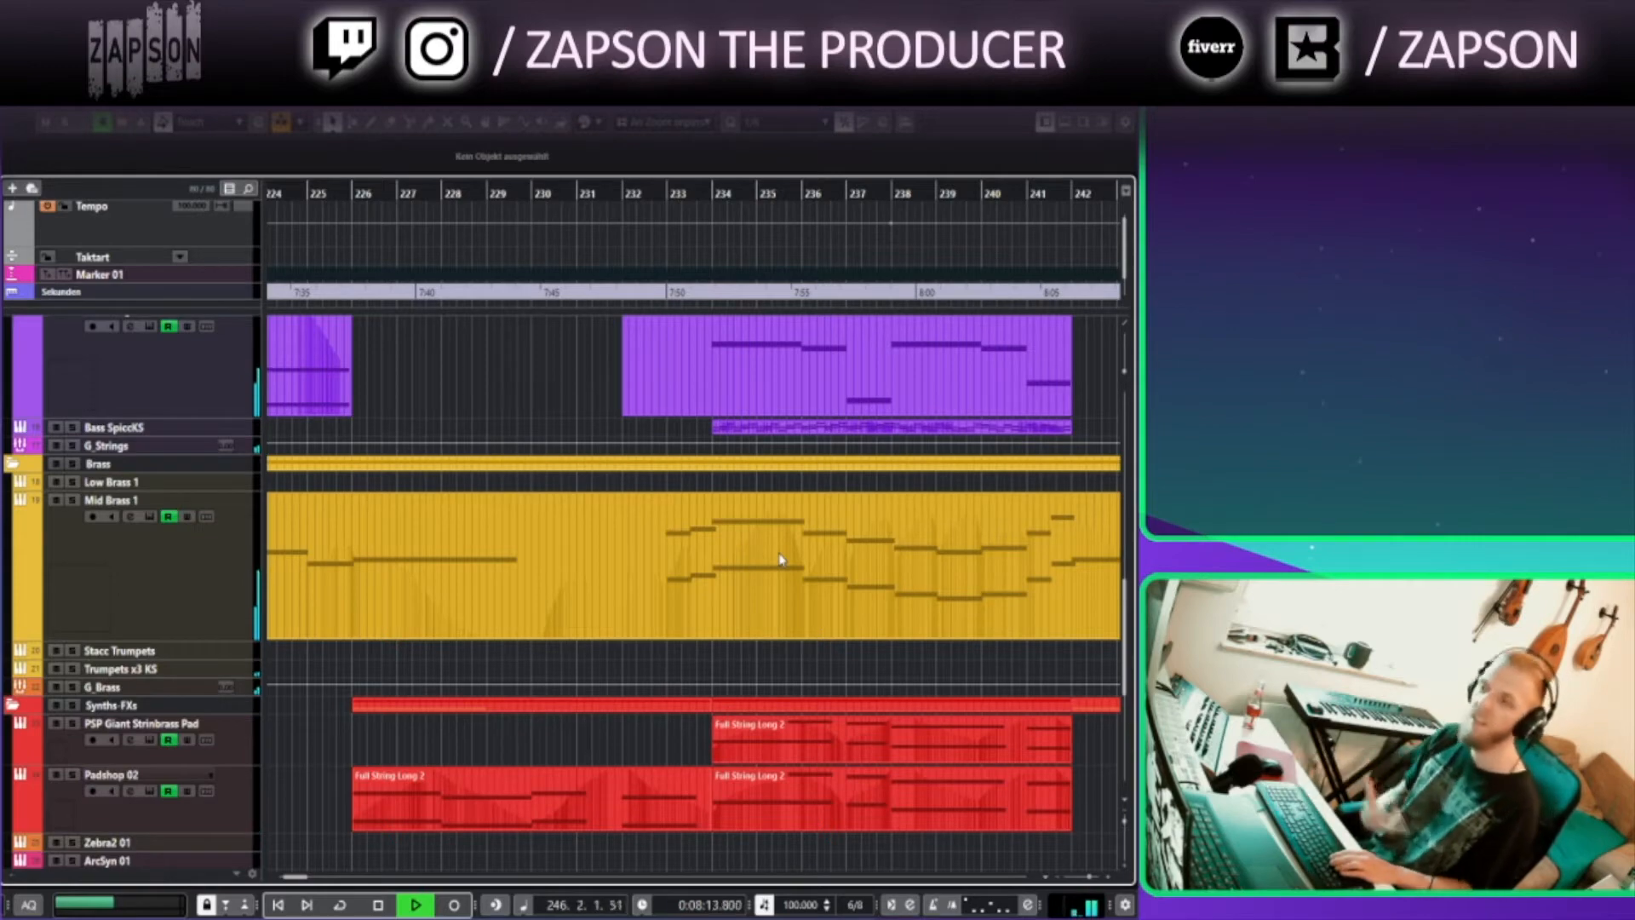
scroll(784, 574, "down", 3)
left_click_drag(1033, 763, 617, 796)
scroll(620, 758, "up", 2)
scroll(621, 758, "up", 4)
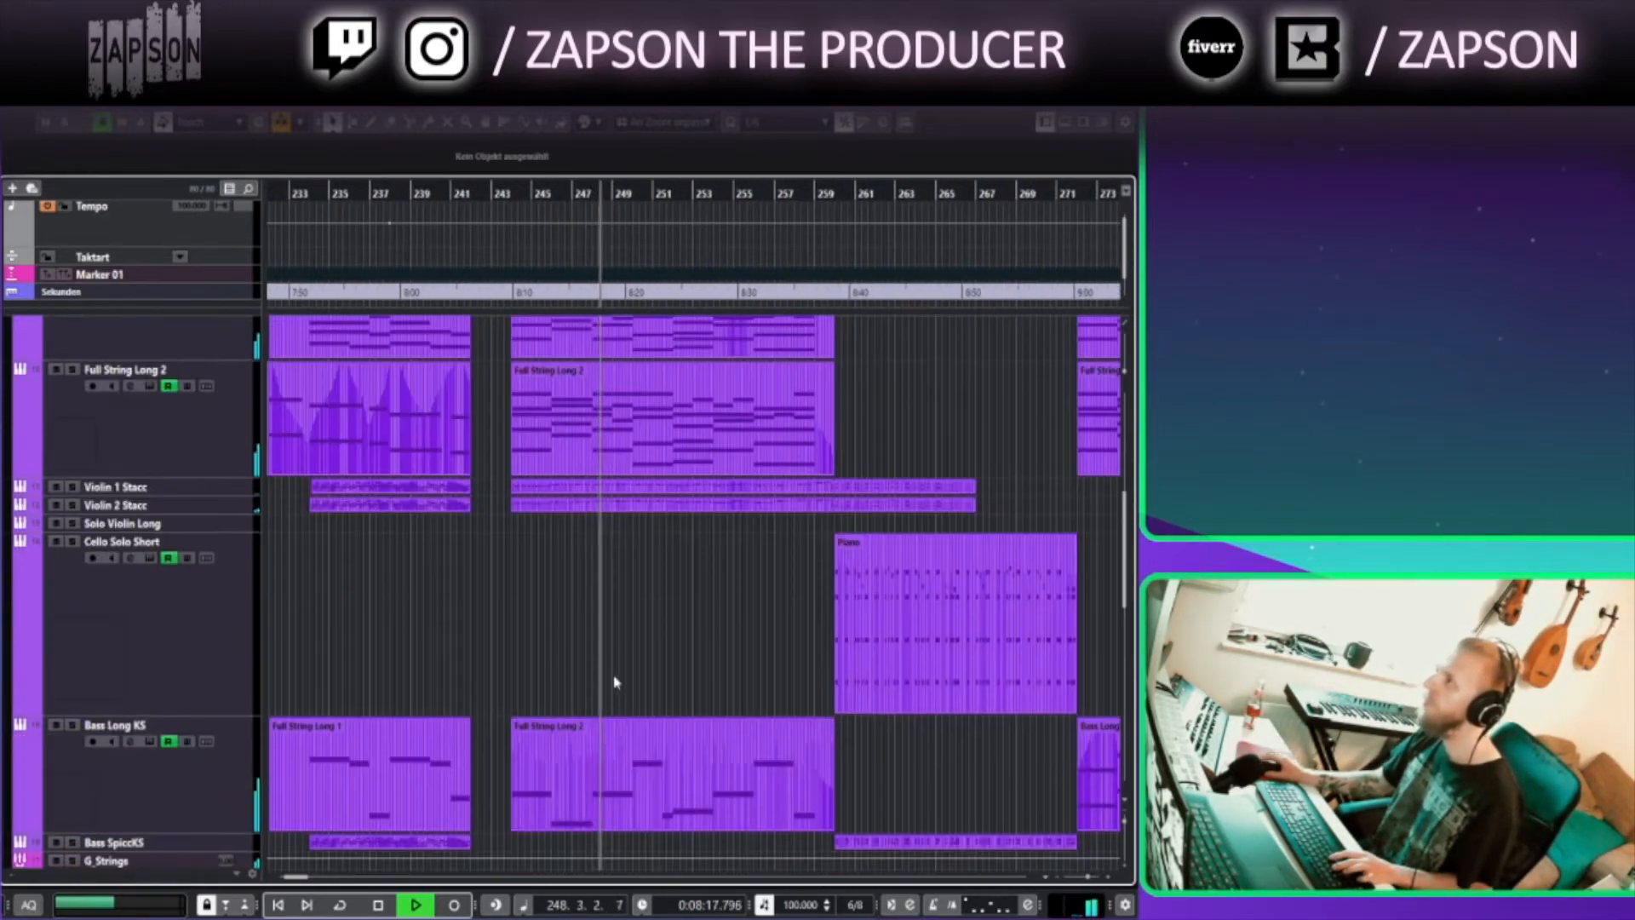
left_click(240, 489)
left_click(239, 505, "shift")
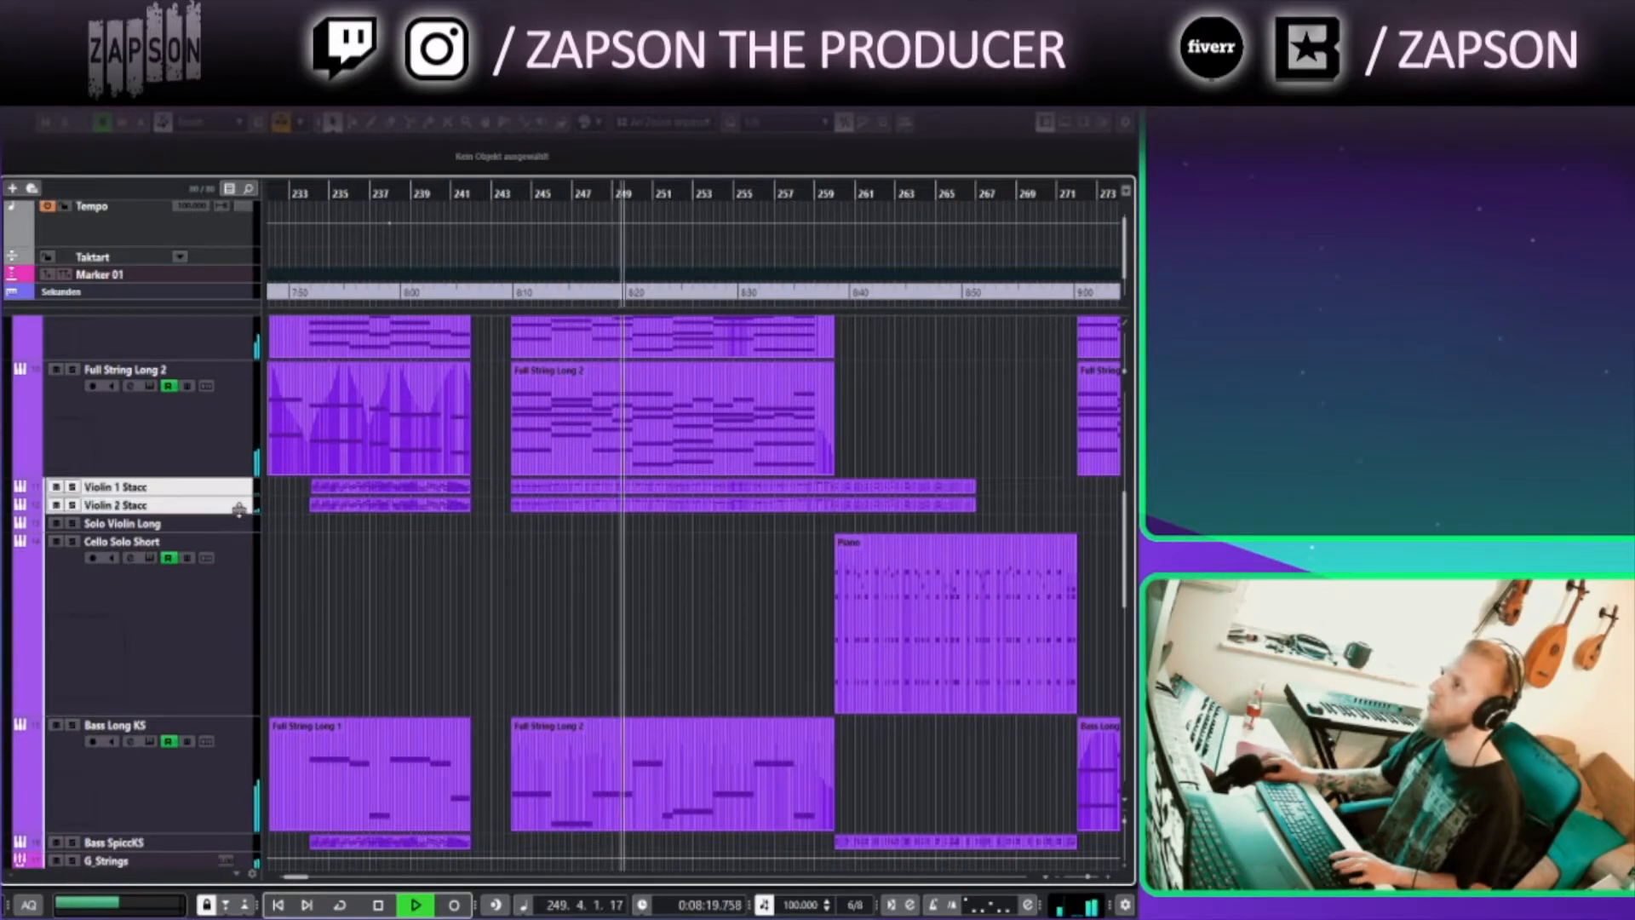
left_click_drag(239, 511, 240, 576)
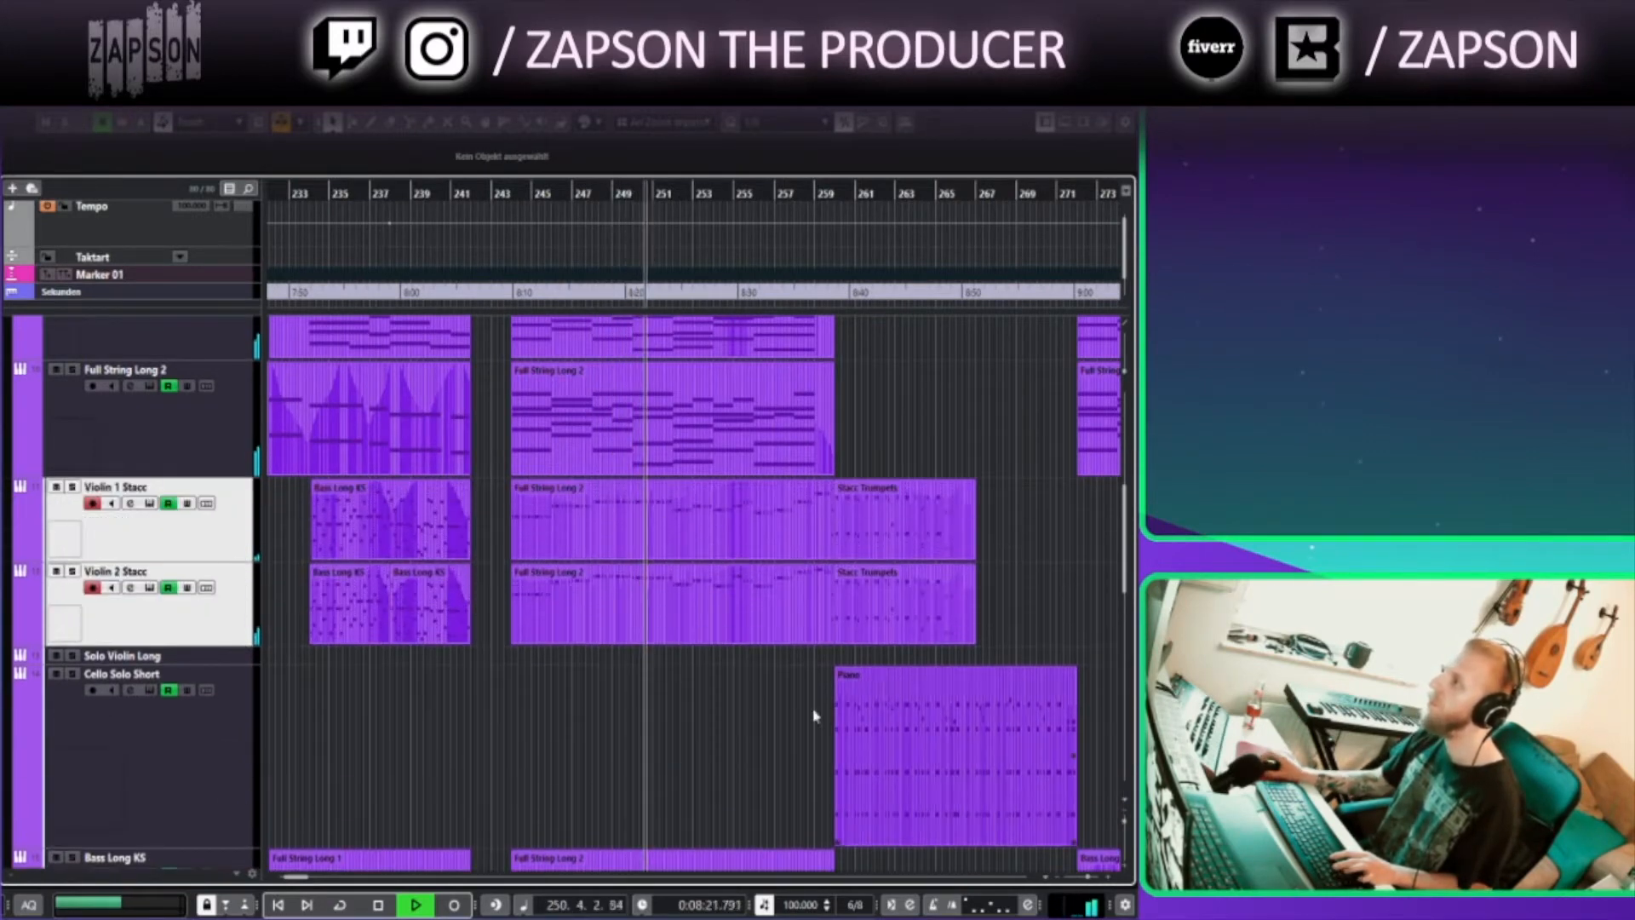
Open the Violin 1 Stacc part in the Key Editor, scroll through its notes, and close it
double_click(735, 524)
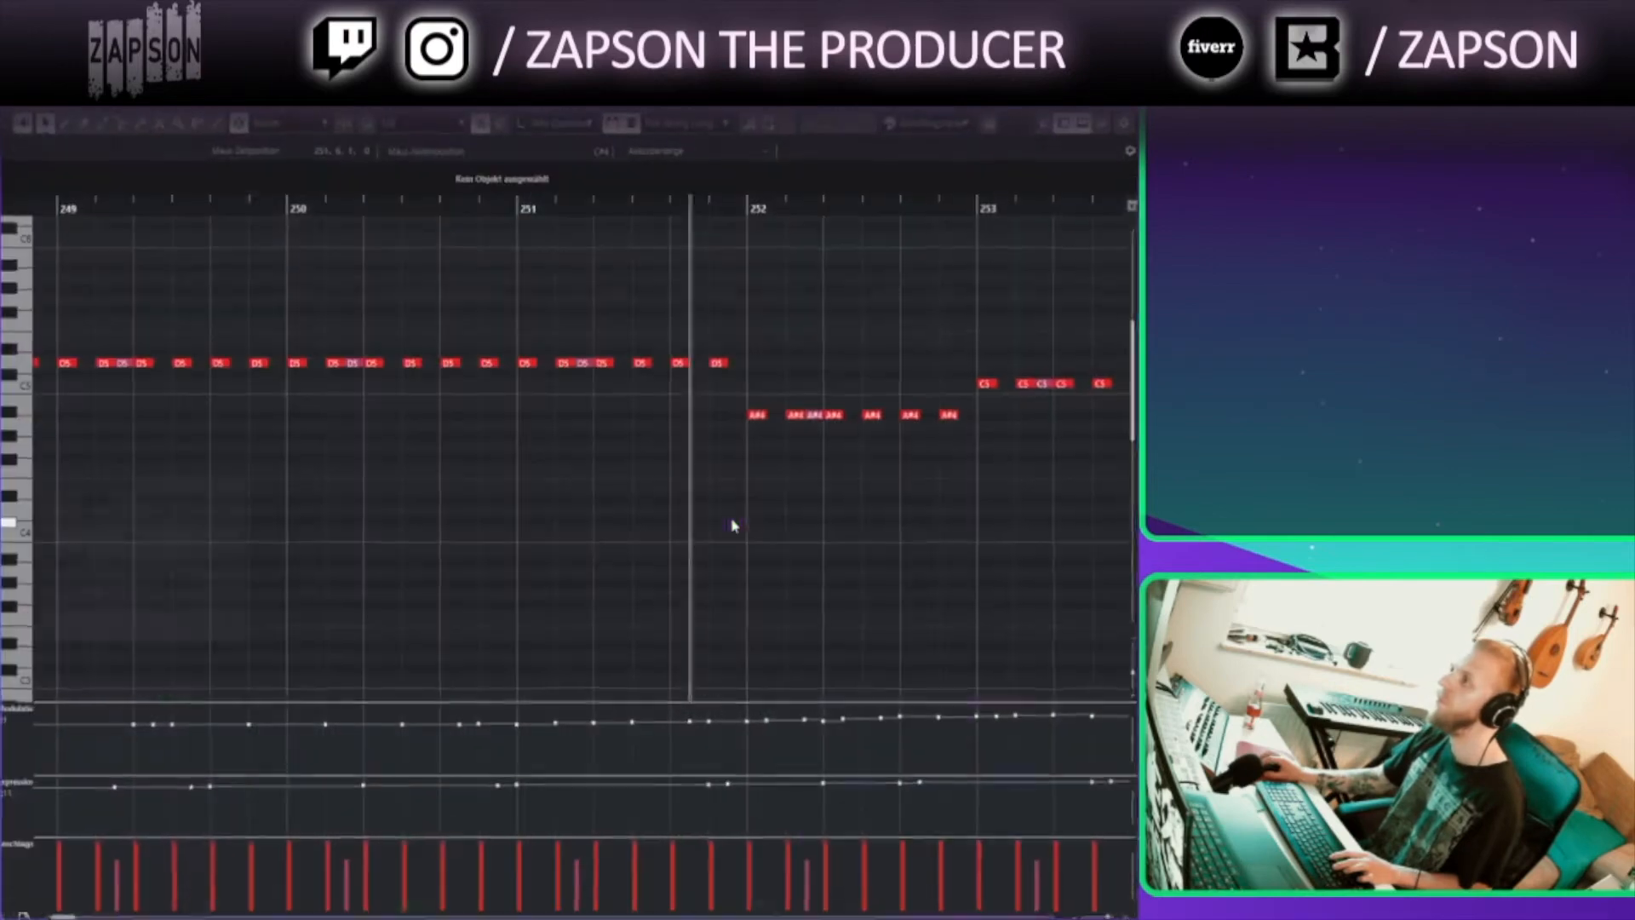
left_click_drag(910, 546, 593, 543)
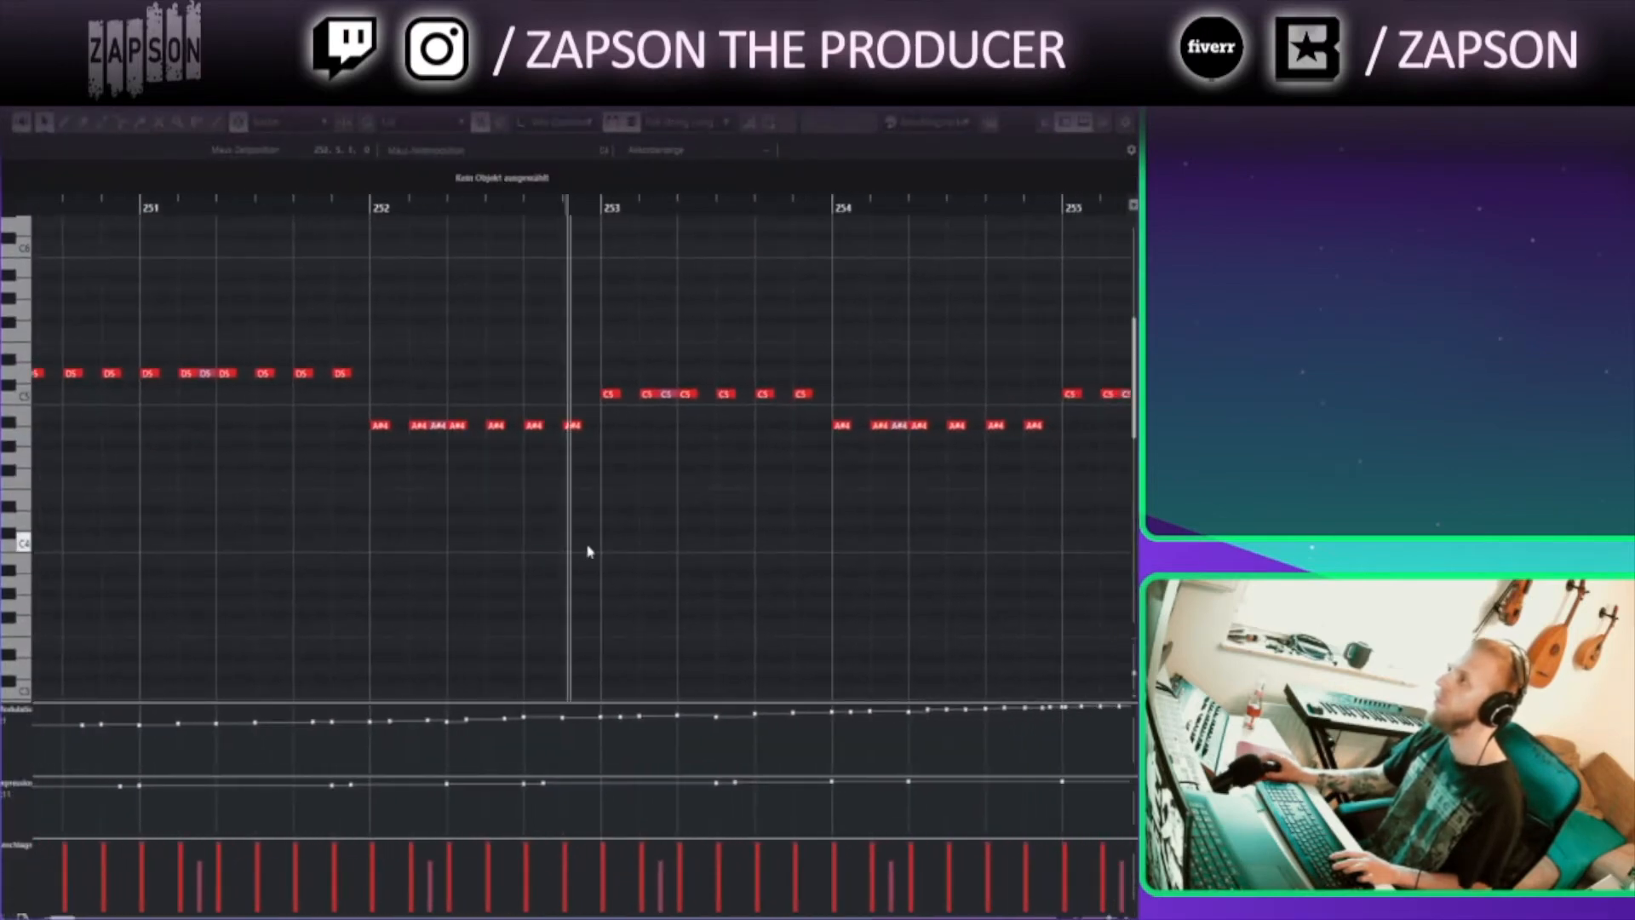
left_click(1123, 89)
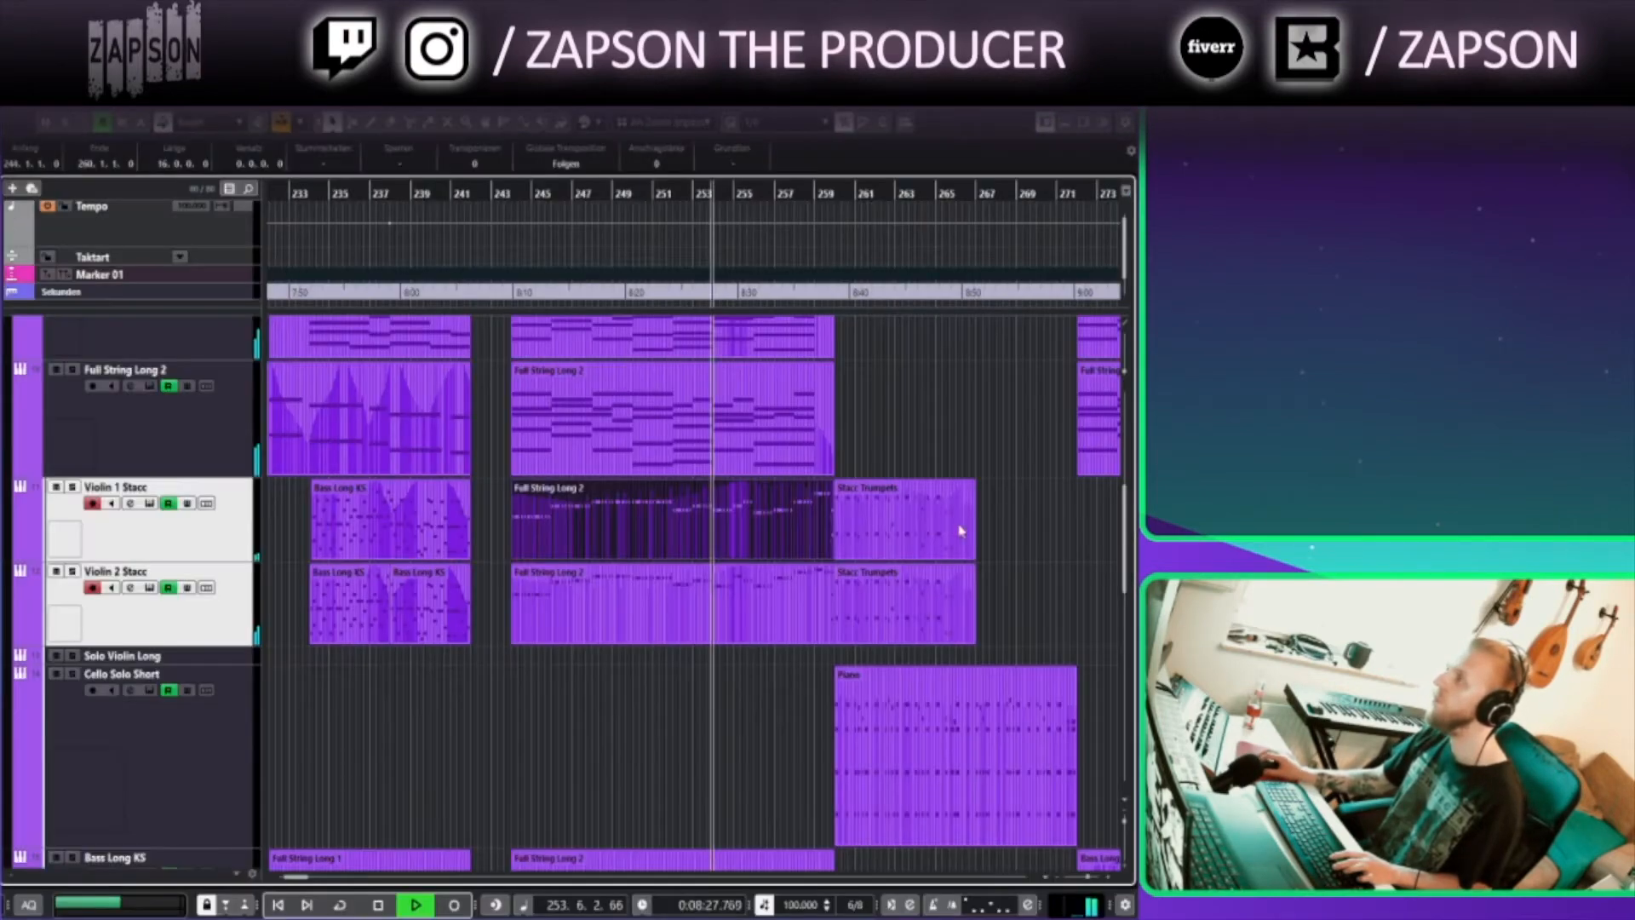
Open the Mid Brass 1 part in the editor and close it again
scroll(734, 724, "down", 4)
double_click(730, 709)
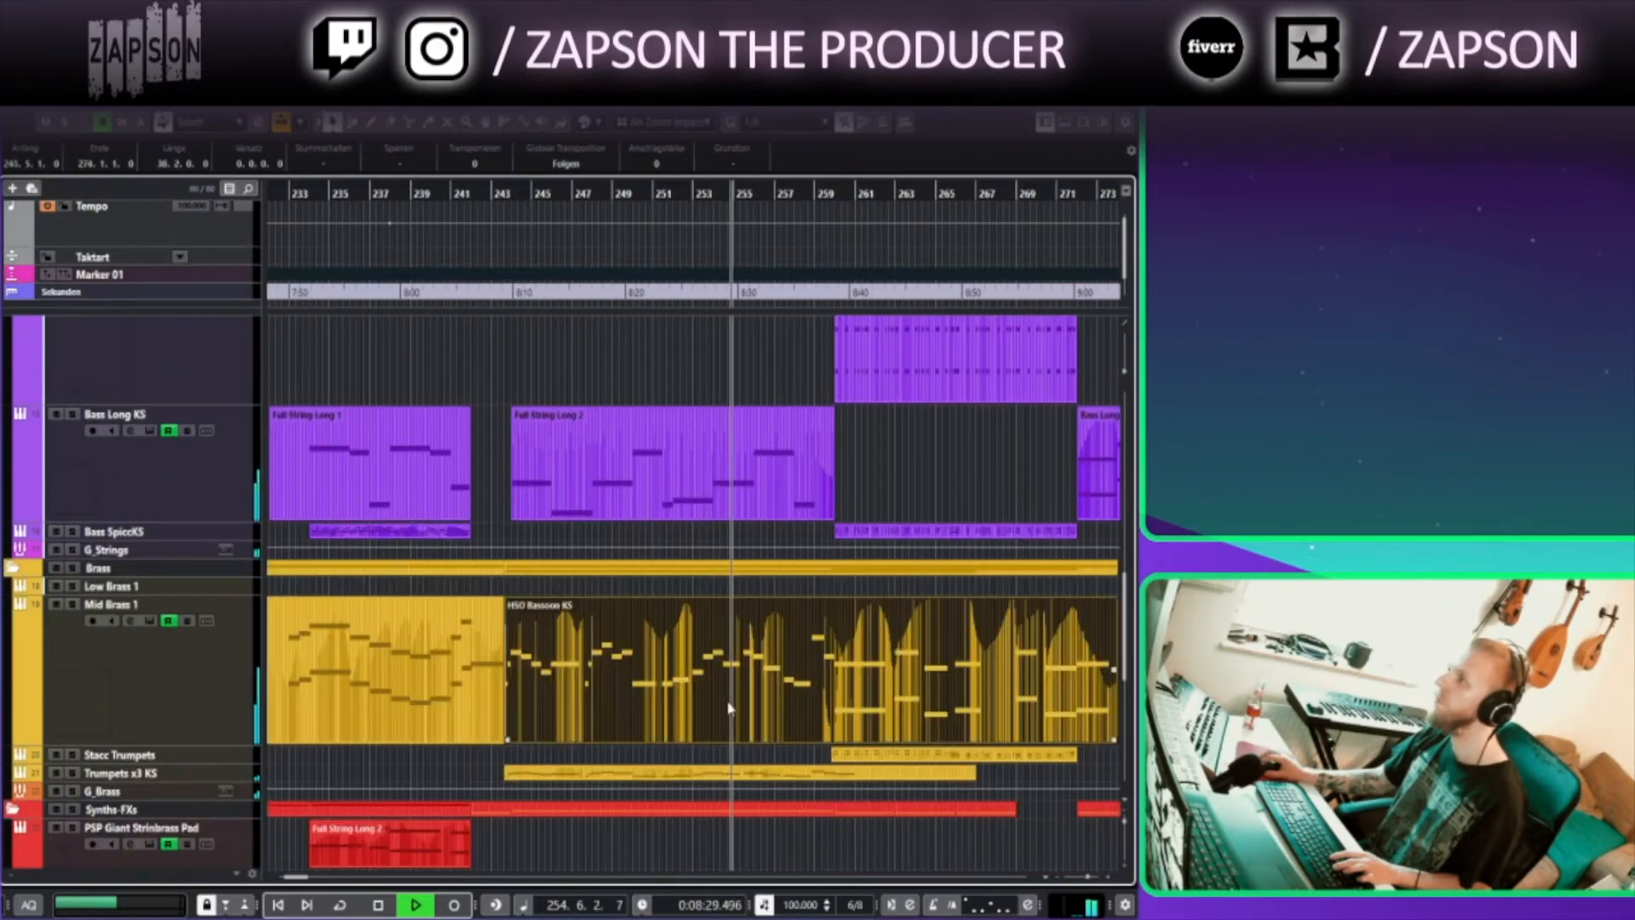
left_click_drag(759, 349, 618, 333)
left_click(1123, 88)
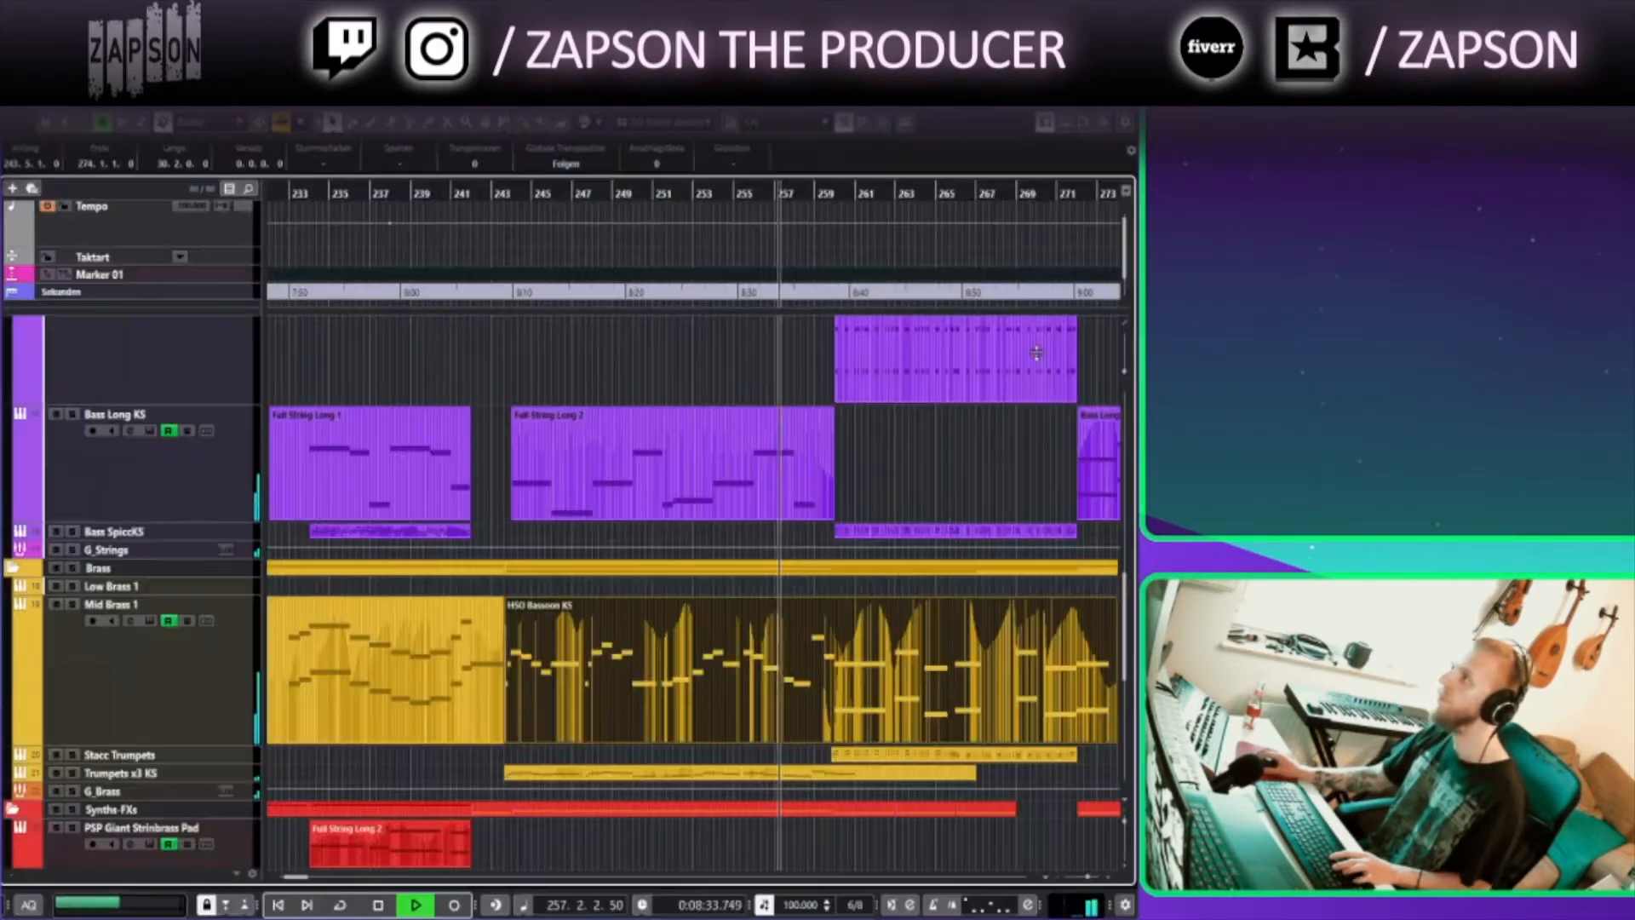
Open the Piano part around bar 266 in the Key Editor, scroll through its chords, and close it
left_click(920, 499)
left_click_drag(921, 497, 800, 521)
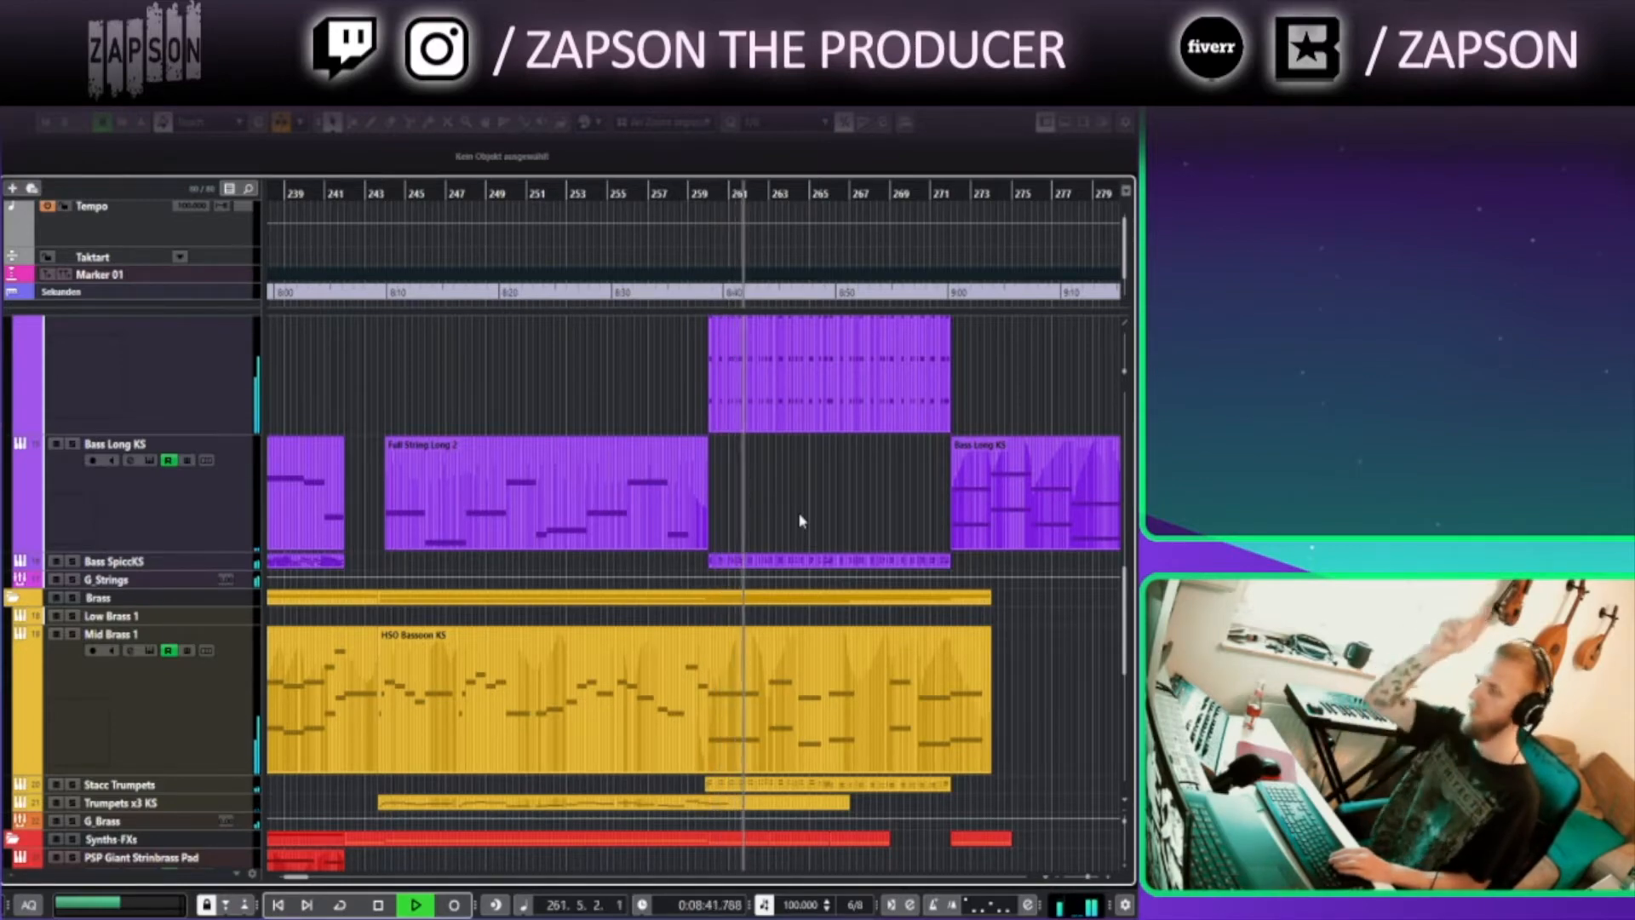
scroll(816, 507, "up", 5)
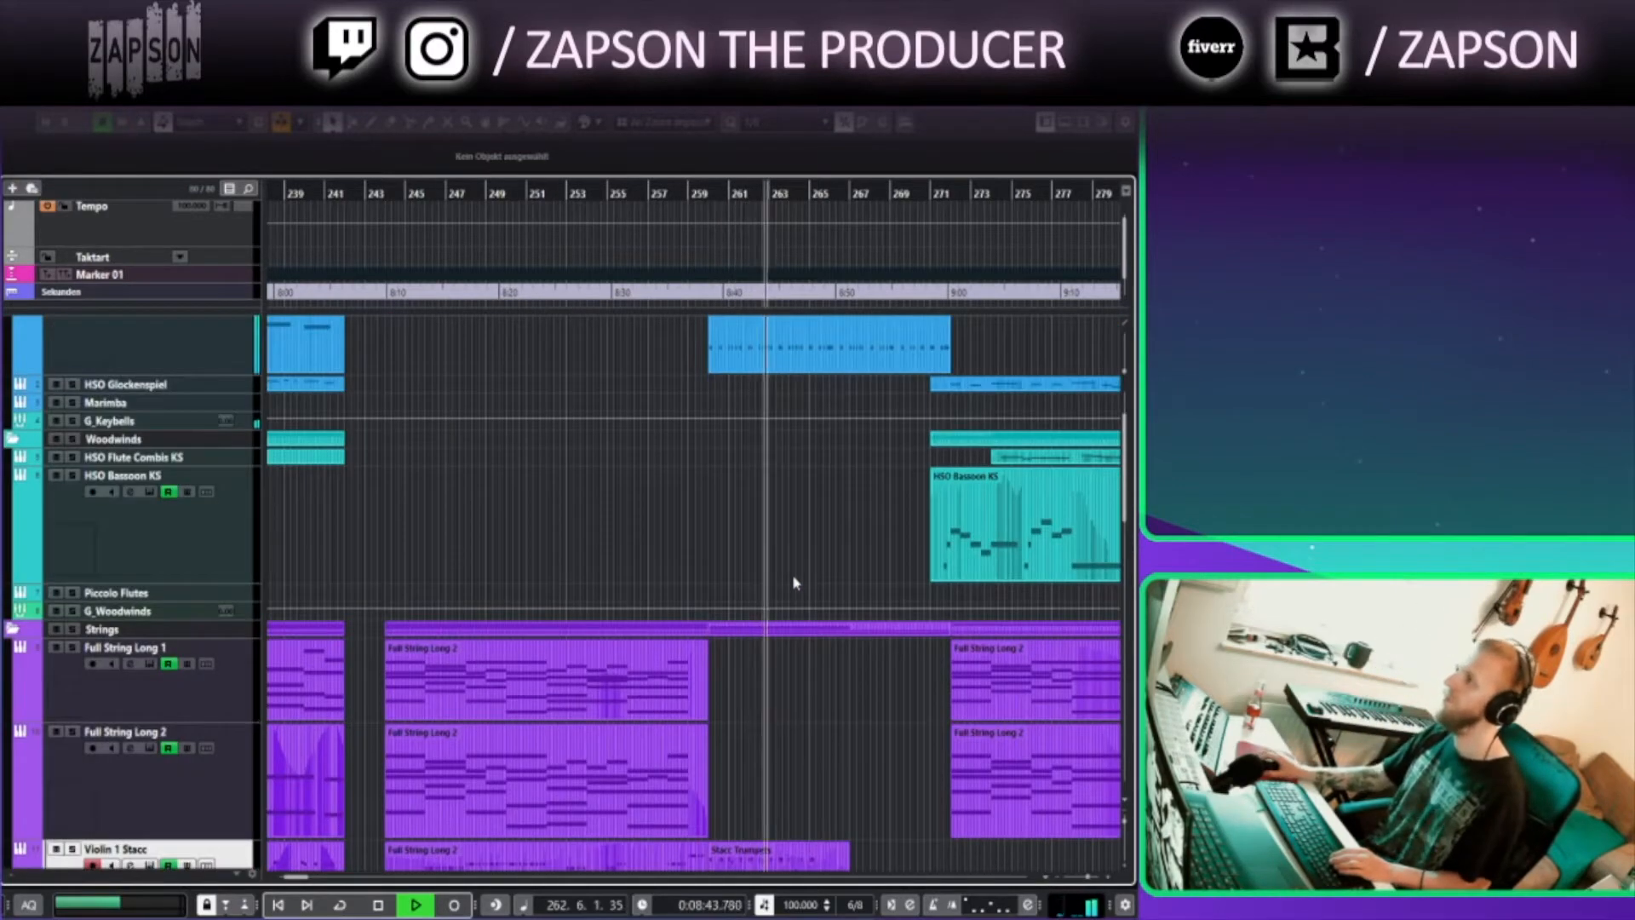
scroll(792, 574, "down", 6)
scroll(803, 576, "up", 2)
scroll(803, 577, "right", 4)
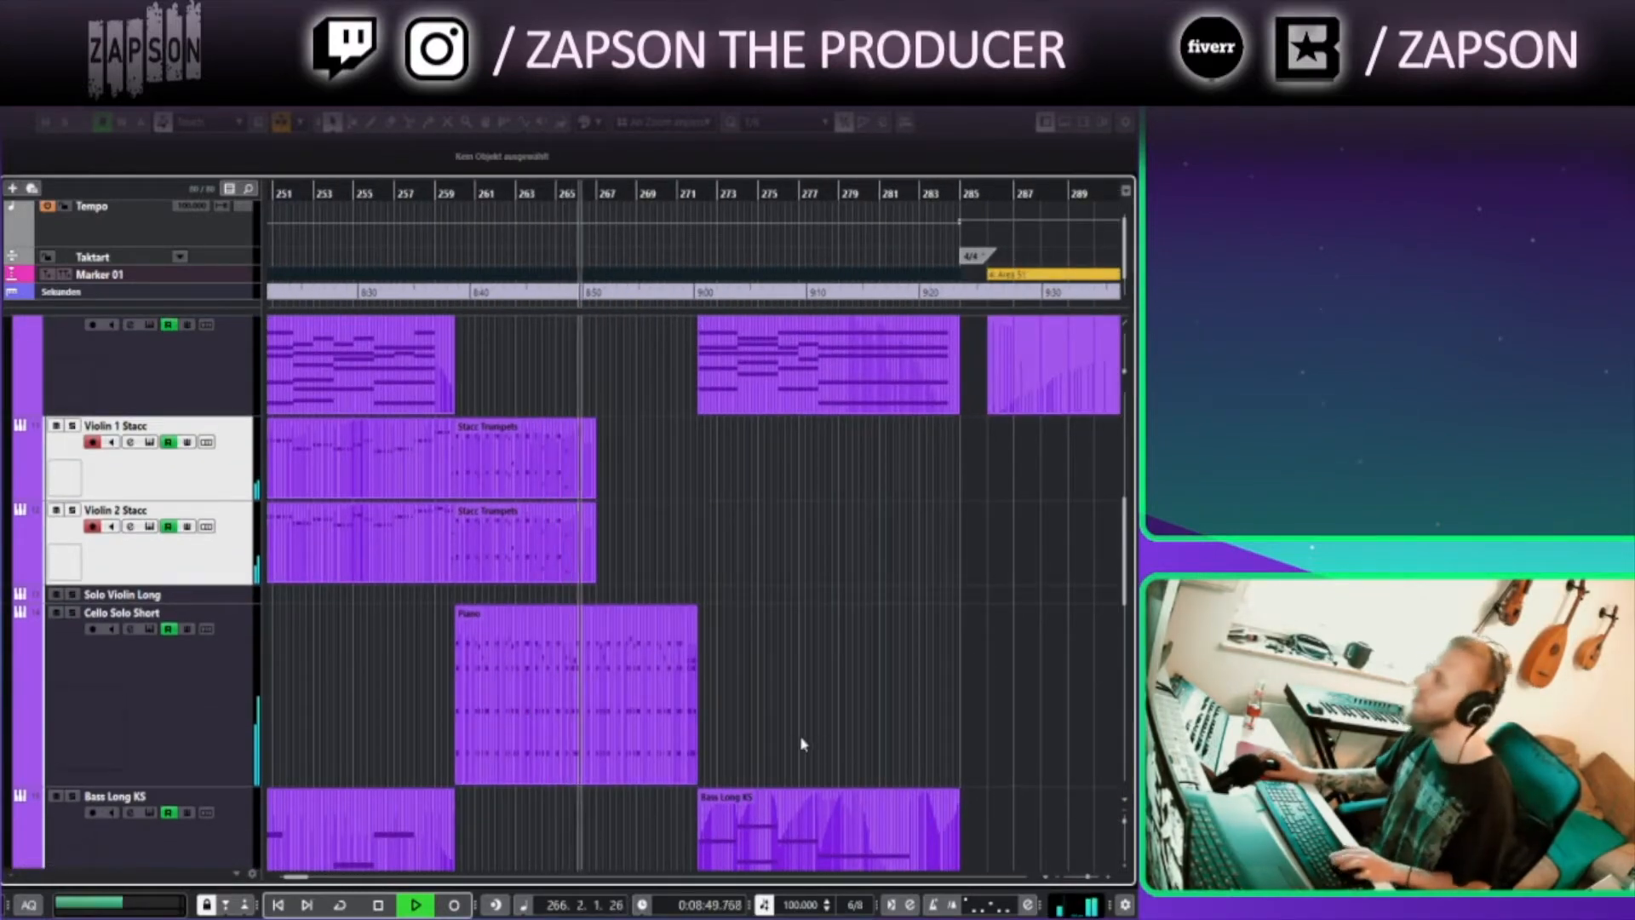
scroll(803, 744, "up", 8)
left_click(620, 449)
double_click(620, 449)
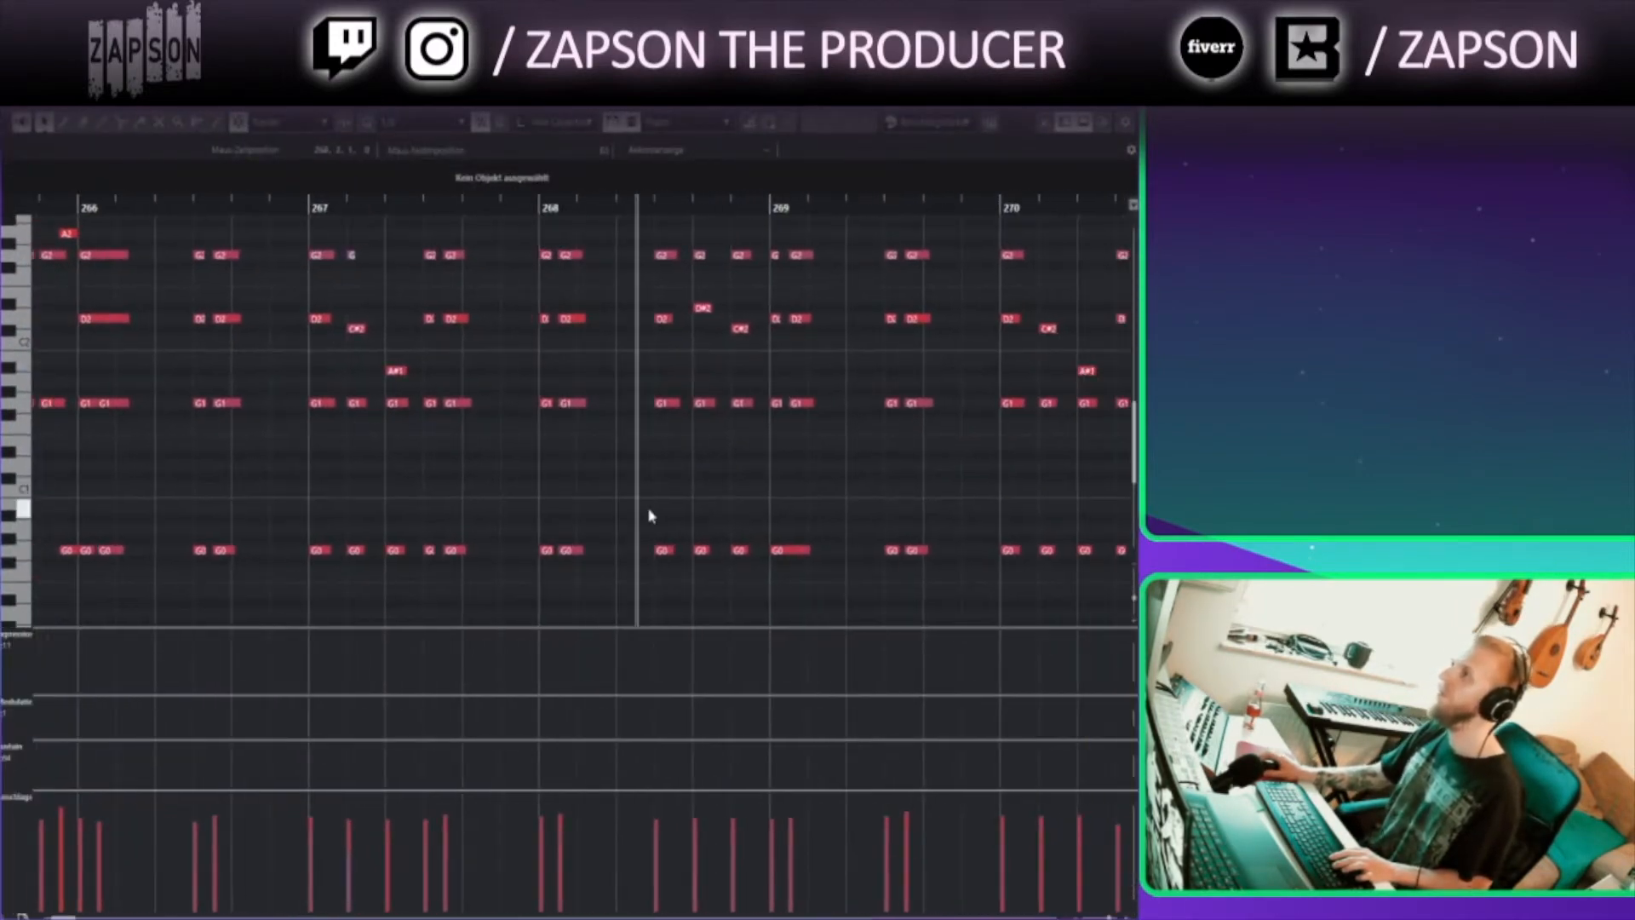
scroll(545, 596, "up", 2)
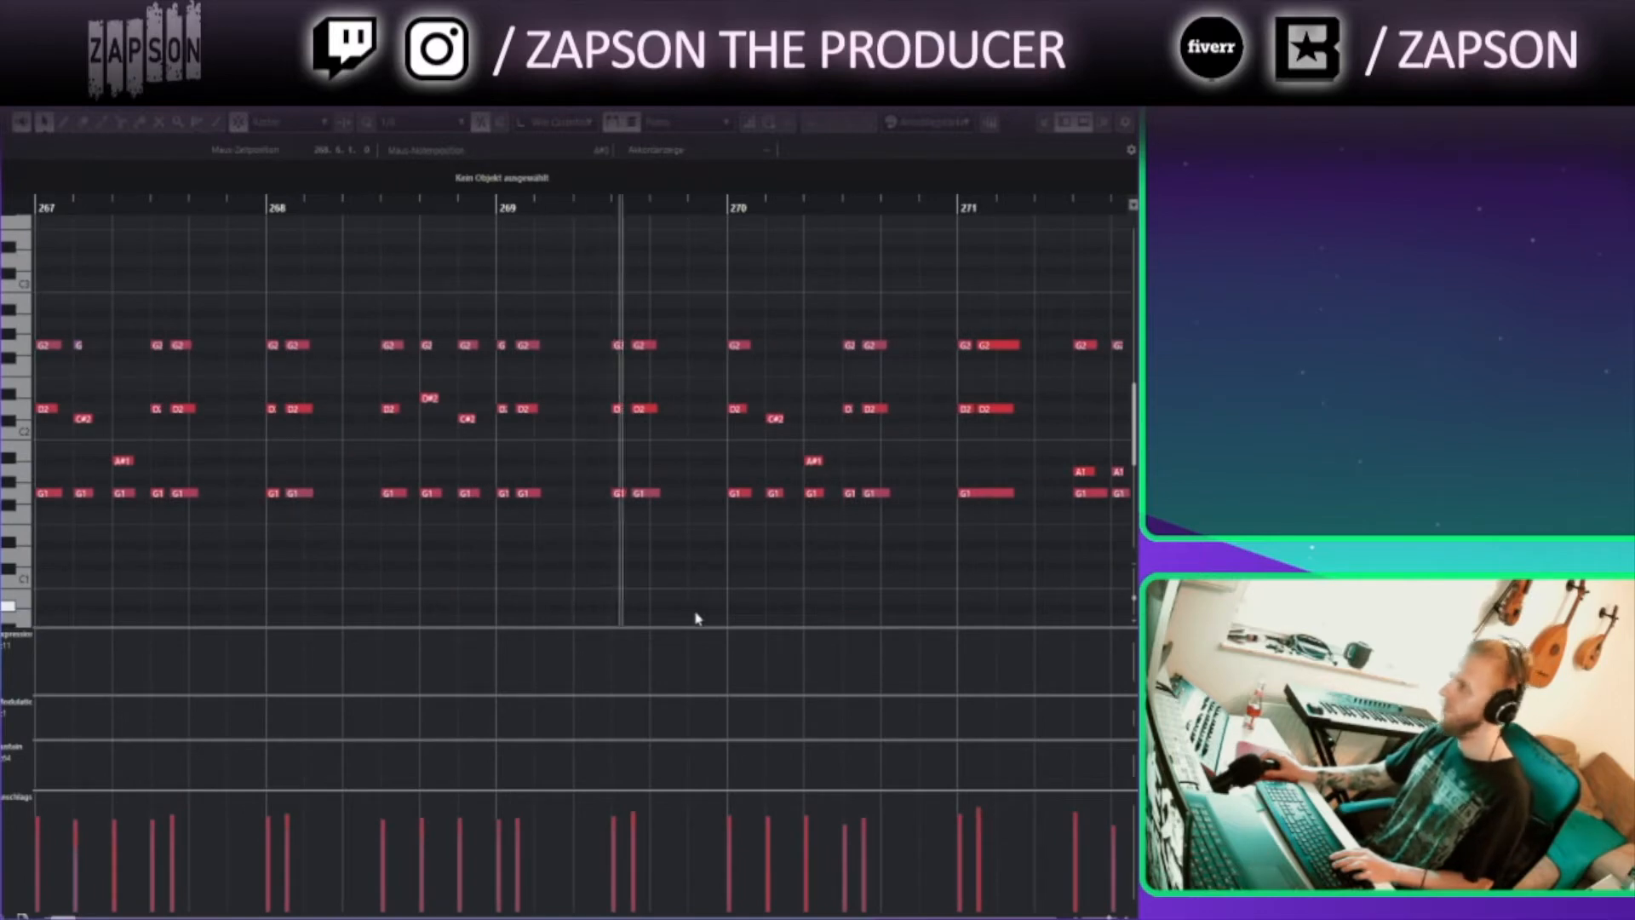
left_click_drag(698, 619, 544, 603)
left_click(1121, 96)
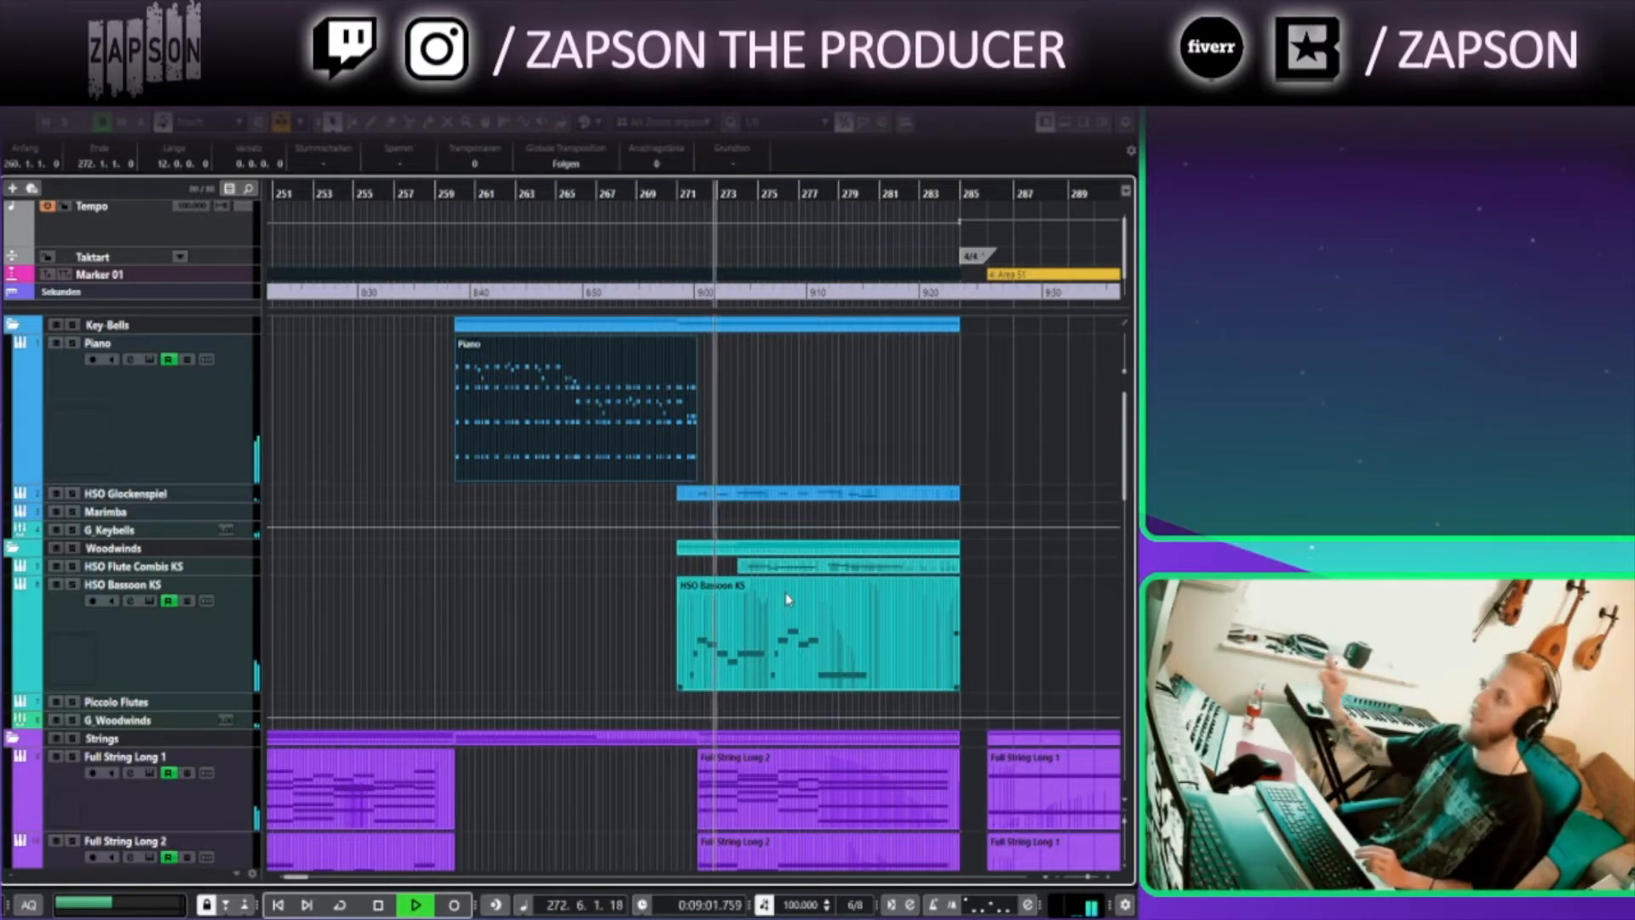
Open the HSO Bassoon KS part in the Key Editor, review its articulation lanes, and close it
double_click(791, 634)
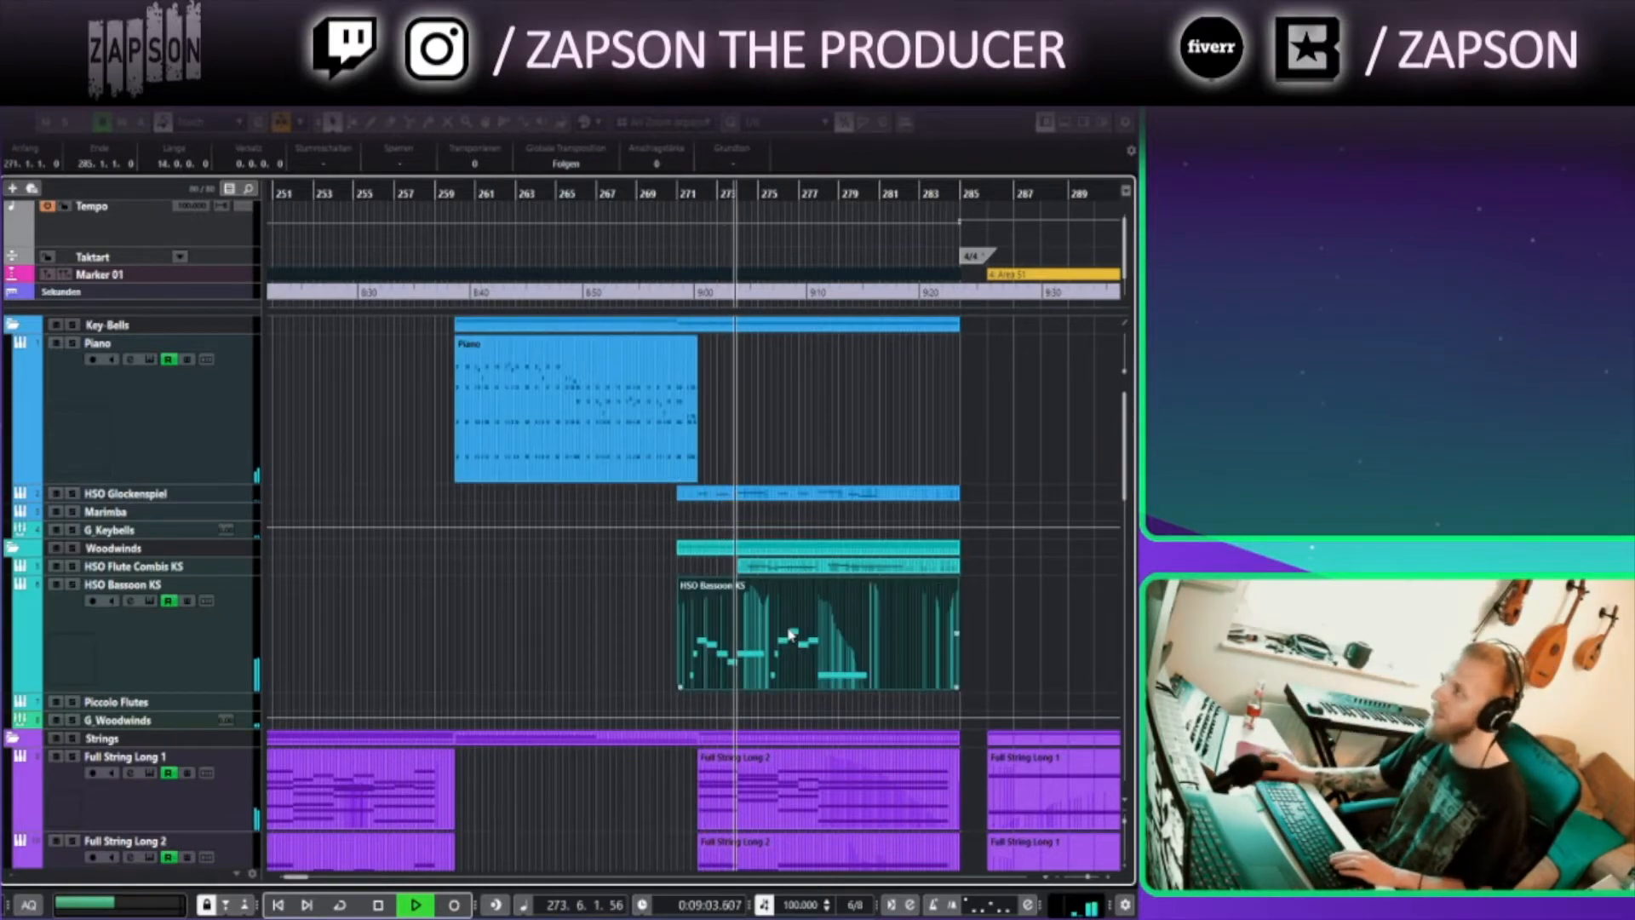
left_click_drag(373, 476, 250, 481)
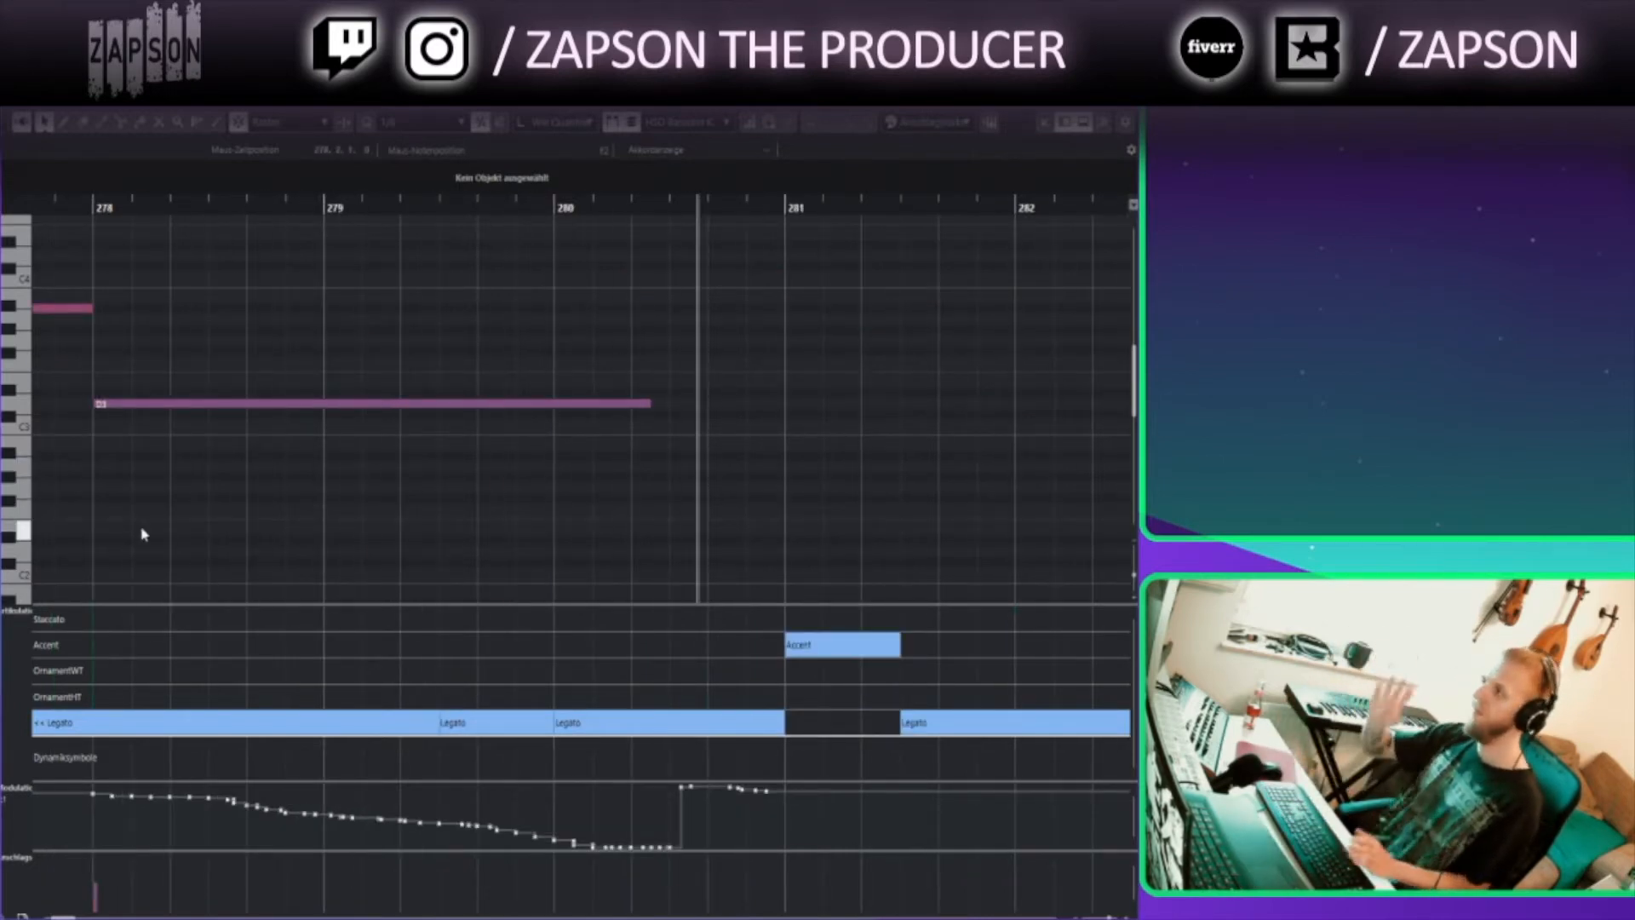
left_click(1124, 97)
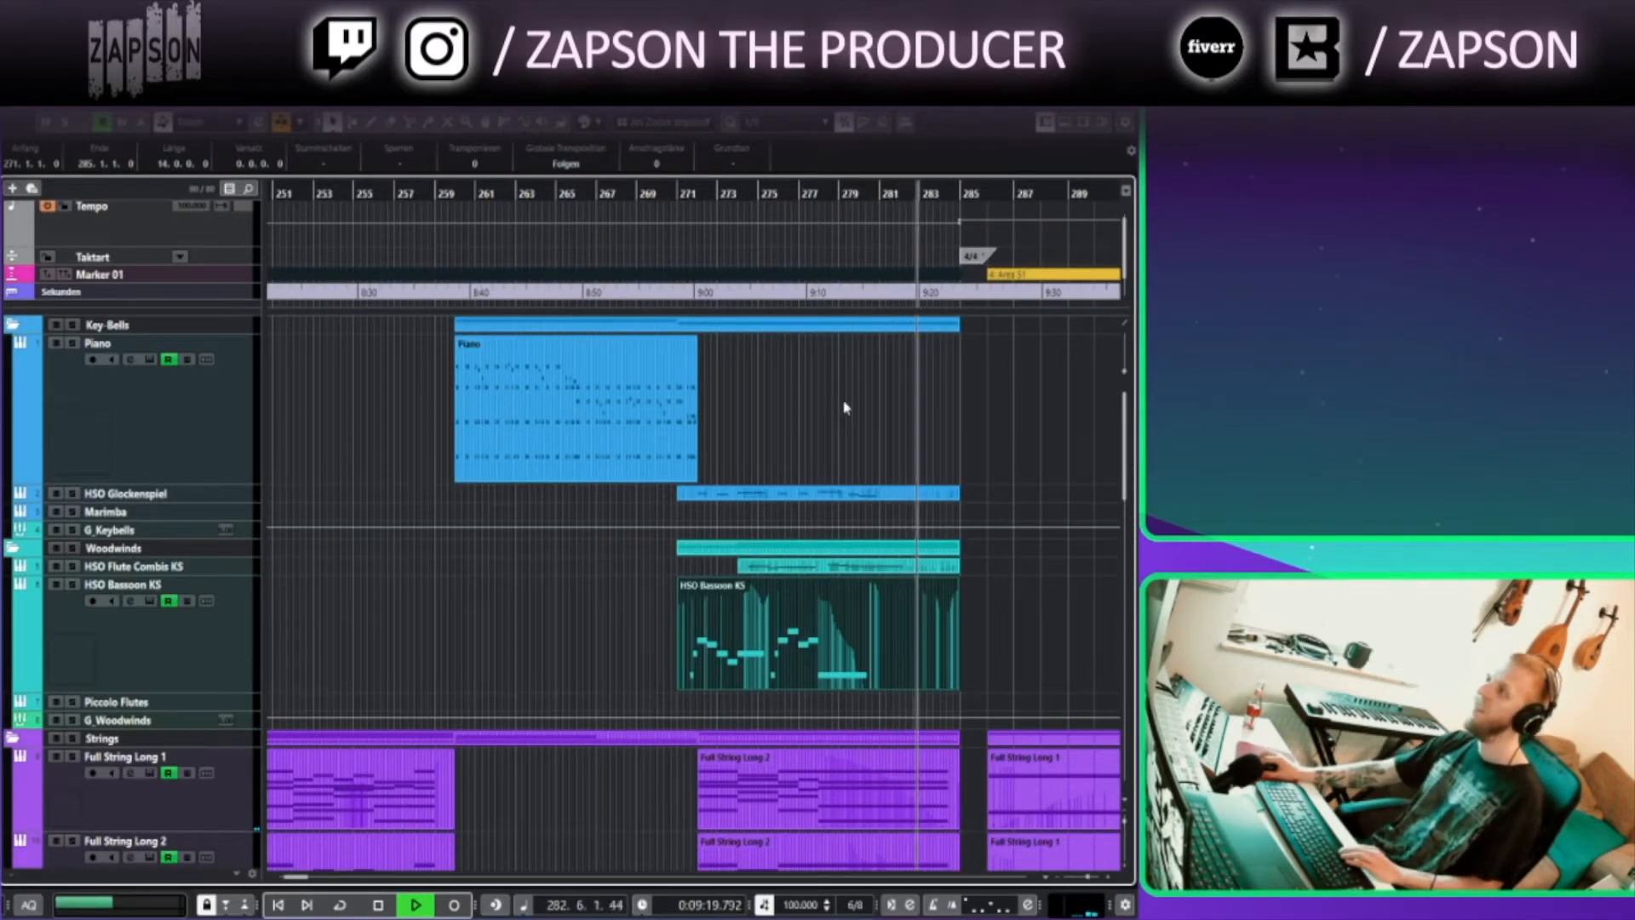
Stop playback and browse the arrangement across the whole project timeline
key("space")
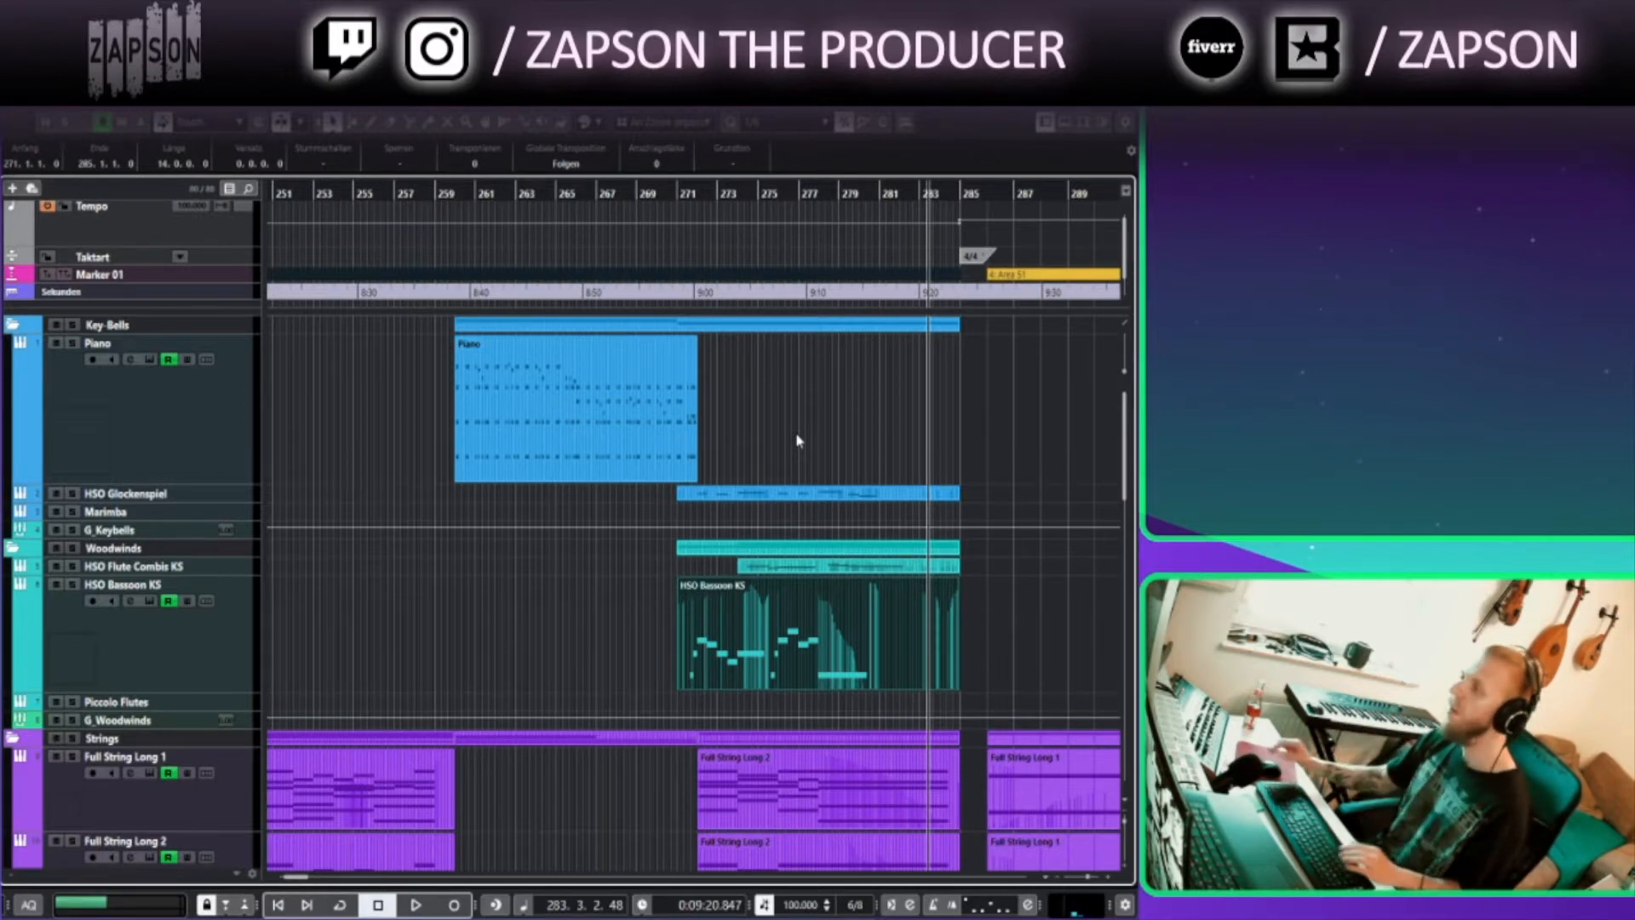
scroll(805, 457, "right", 5)
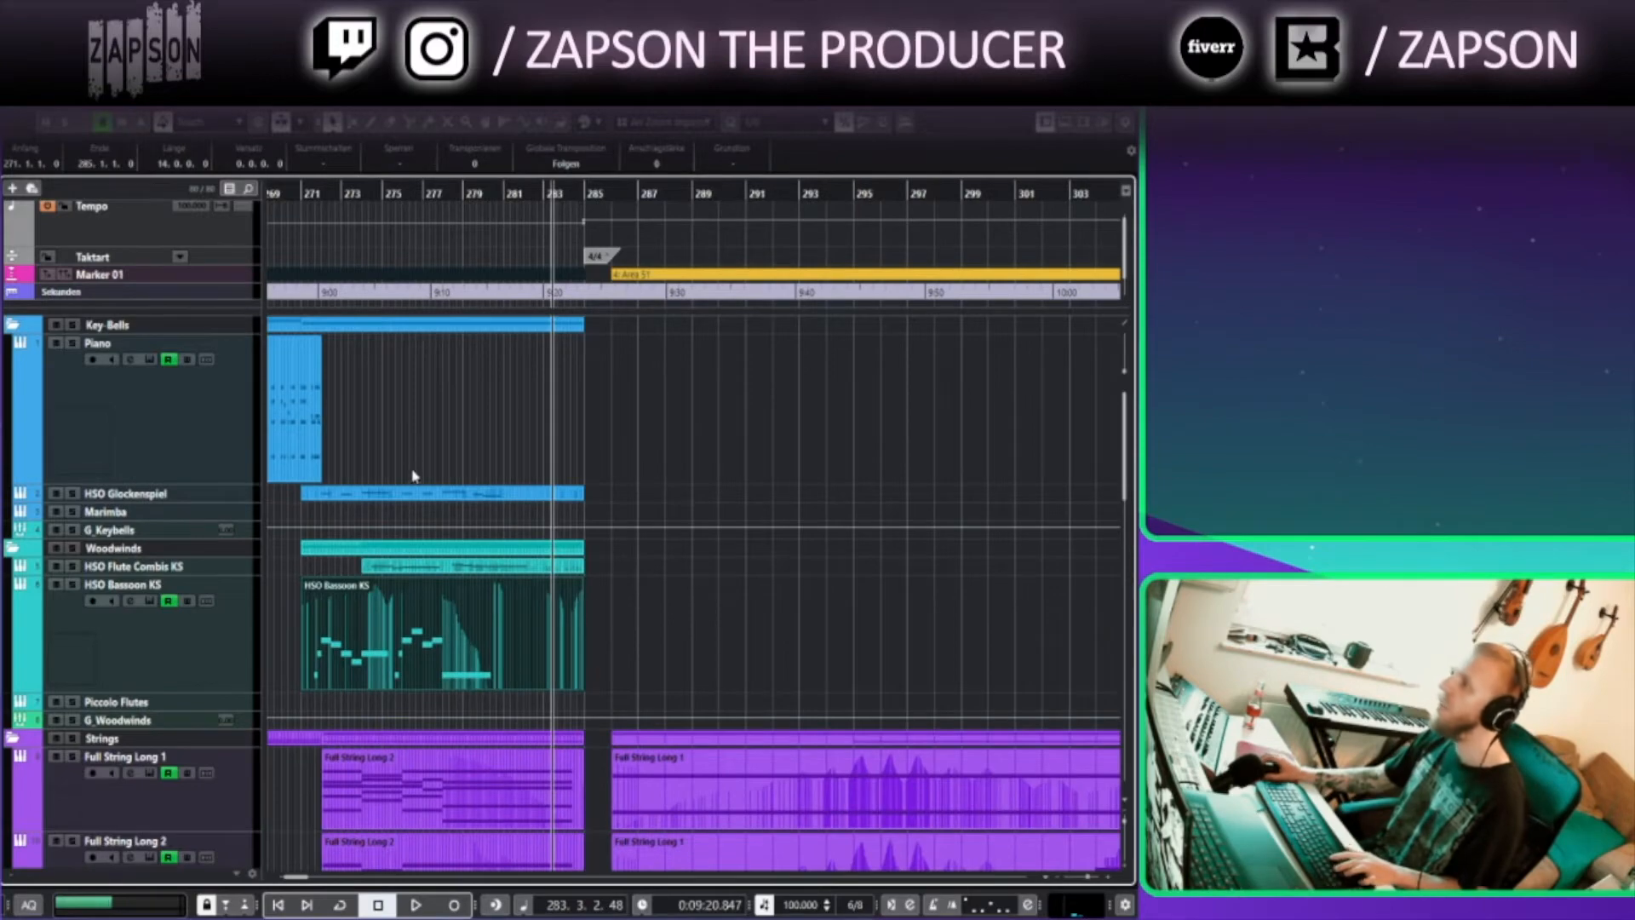
scroll(477, 581, "down", 2)
left_click_drag(286, 876, 277, 875)
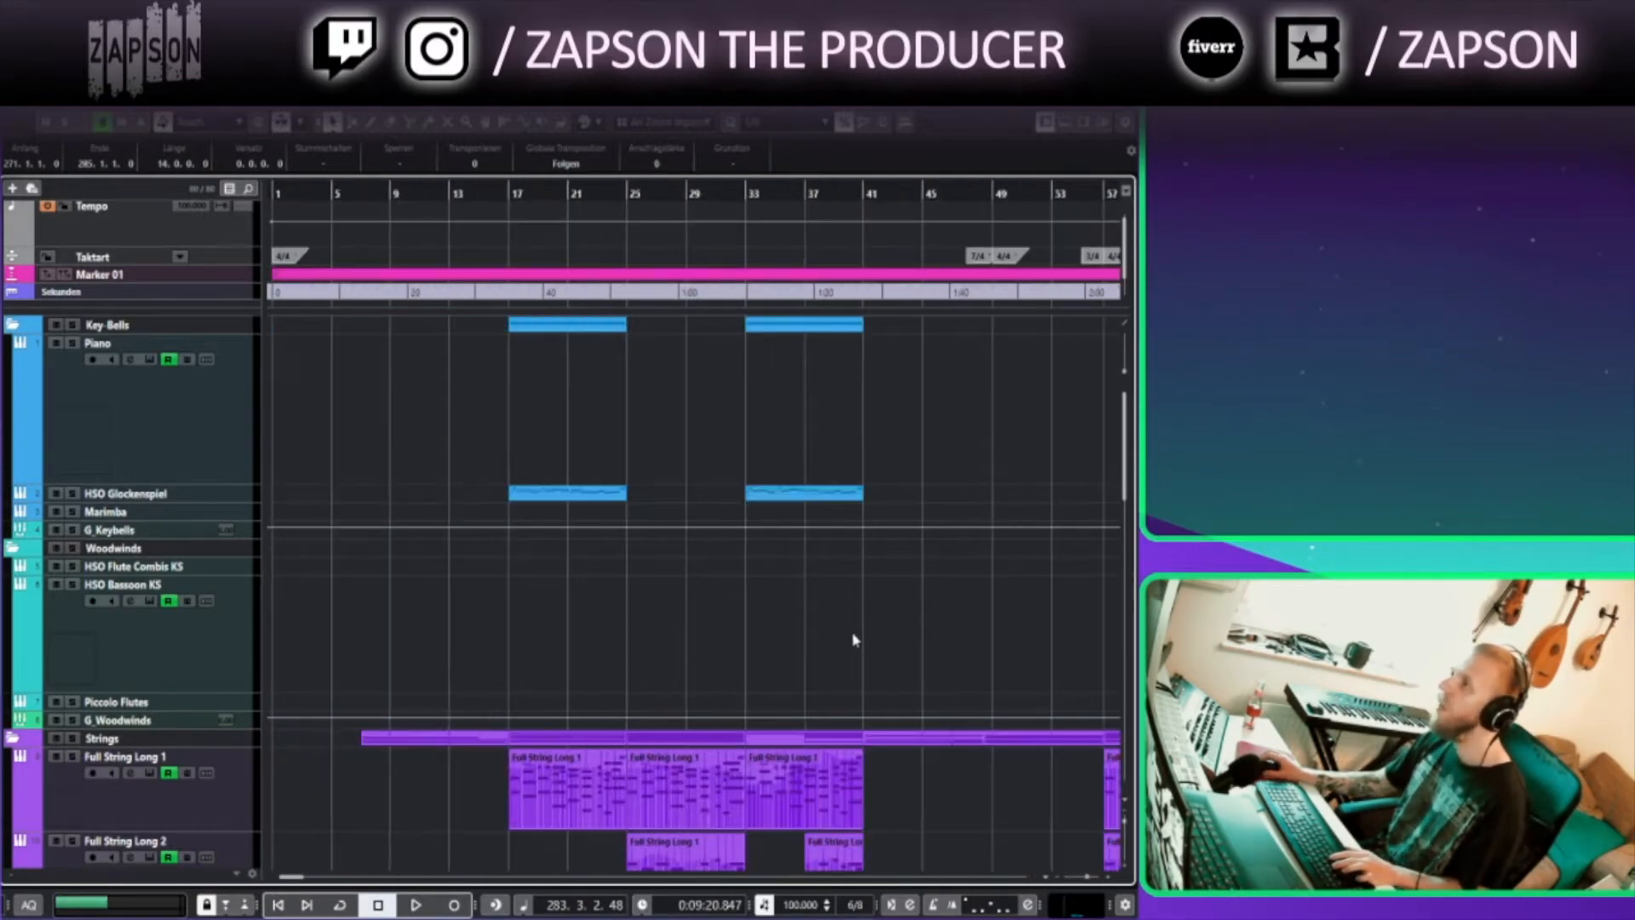
scroll(842, 586, "down", 7)
scroll(840, 597, "up", 3)
scroll(723, 477, "up", 4)
scroll(649, 478, "down", 10)
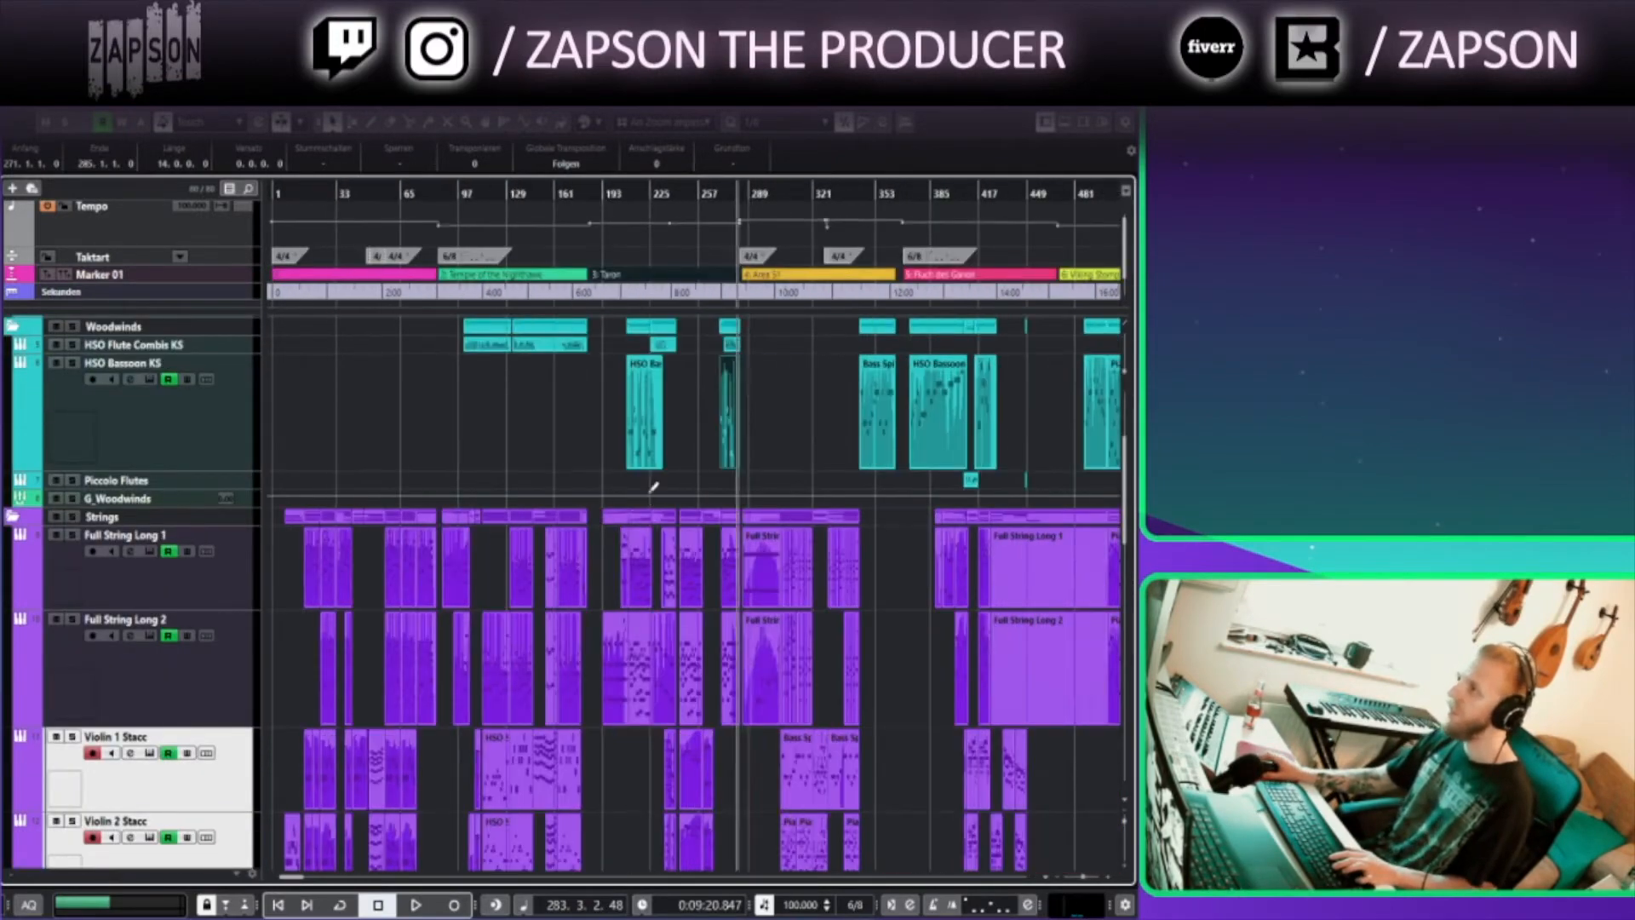
scroll(388, 424, "up", 10)
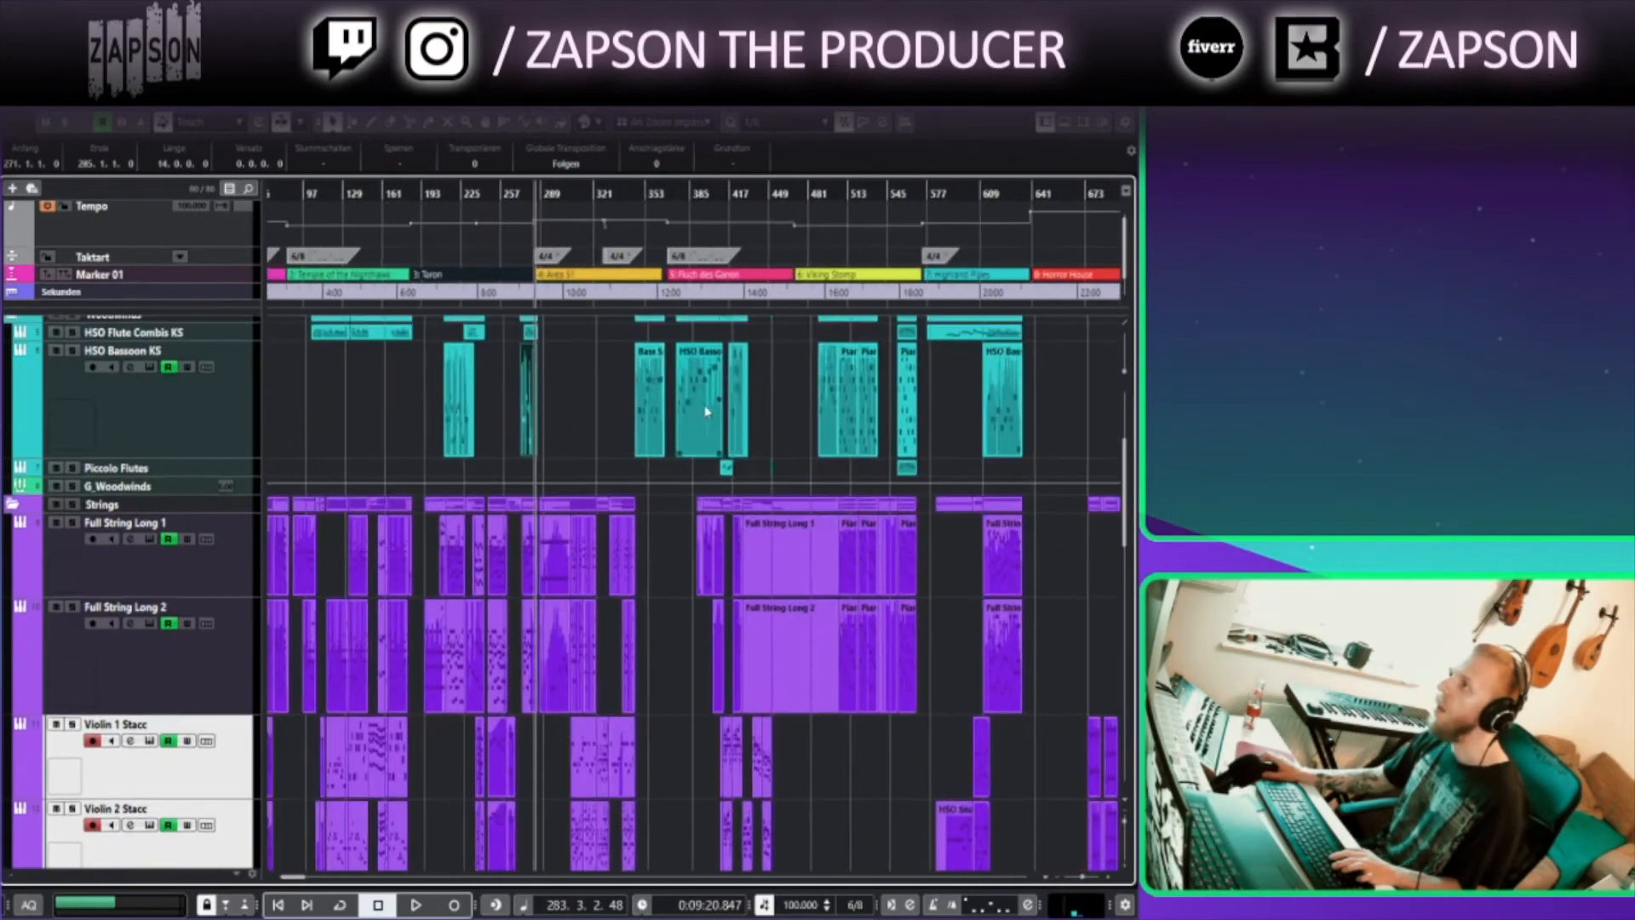
Set the playback cursor to bar 285
left_click(376, 192)
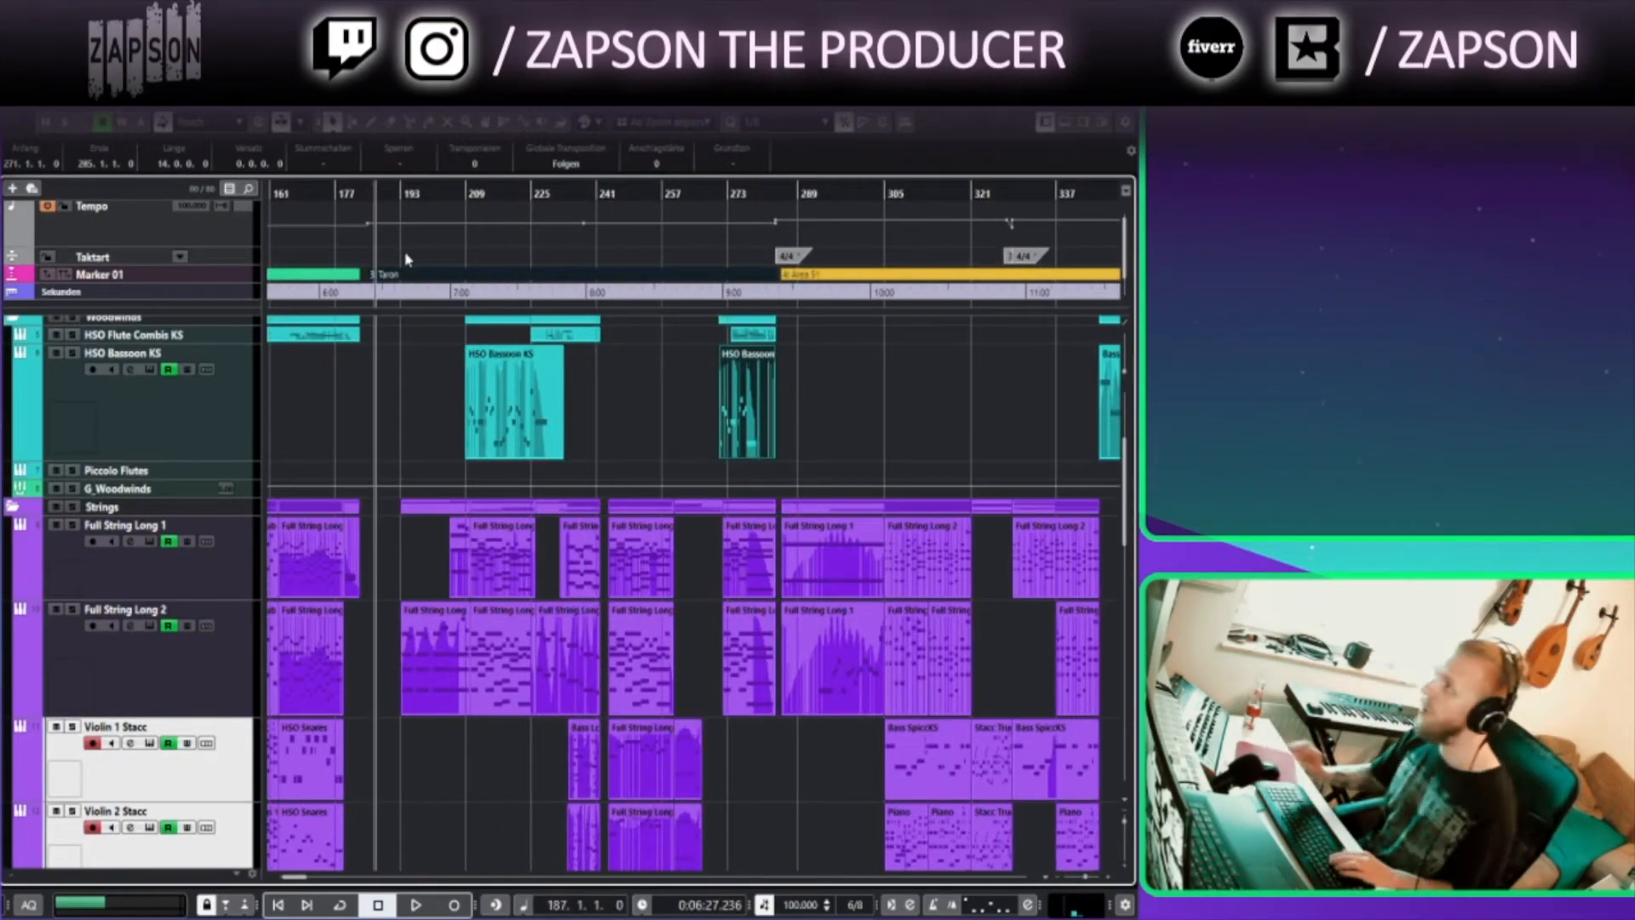
scroll(852, 383, "right", 10)
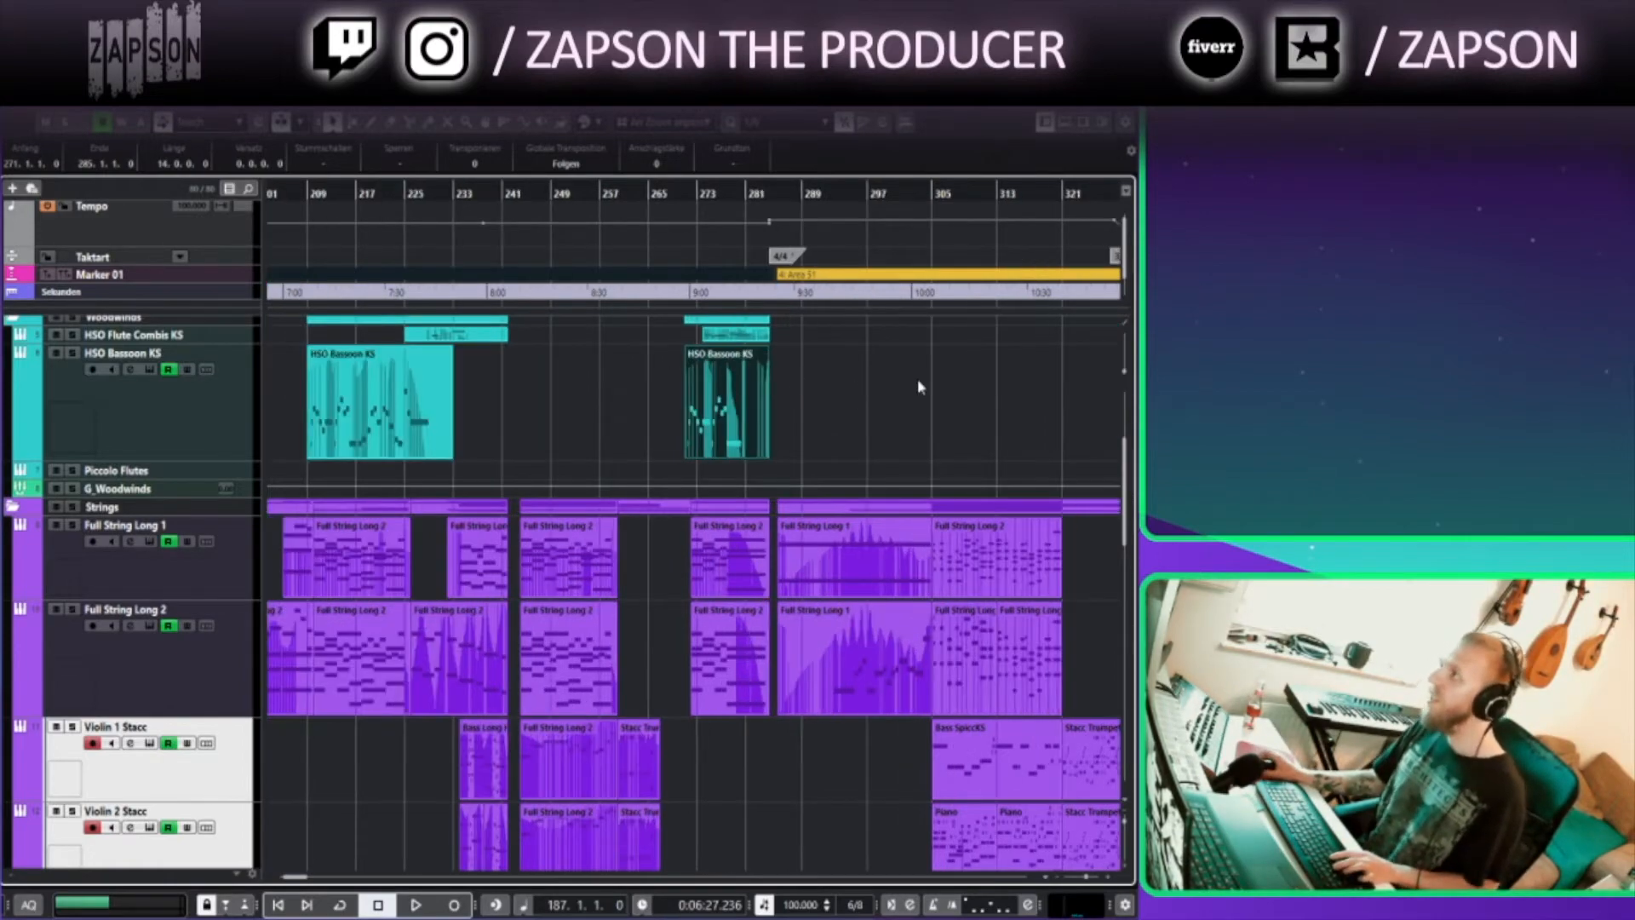
scroll(409, 443, "up", 2)
scroll(442, 445, "left", 1)
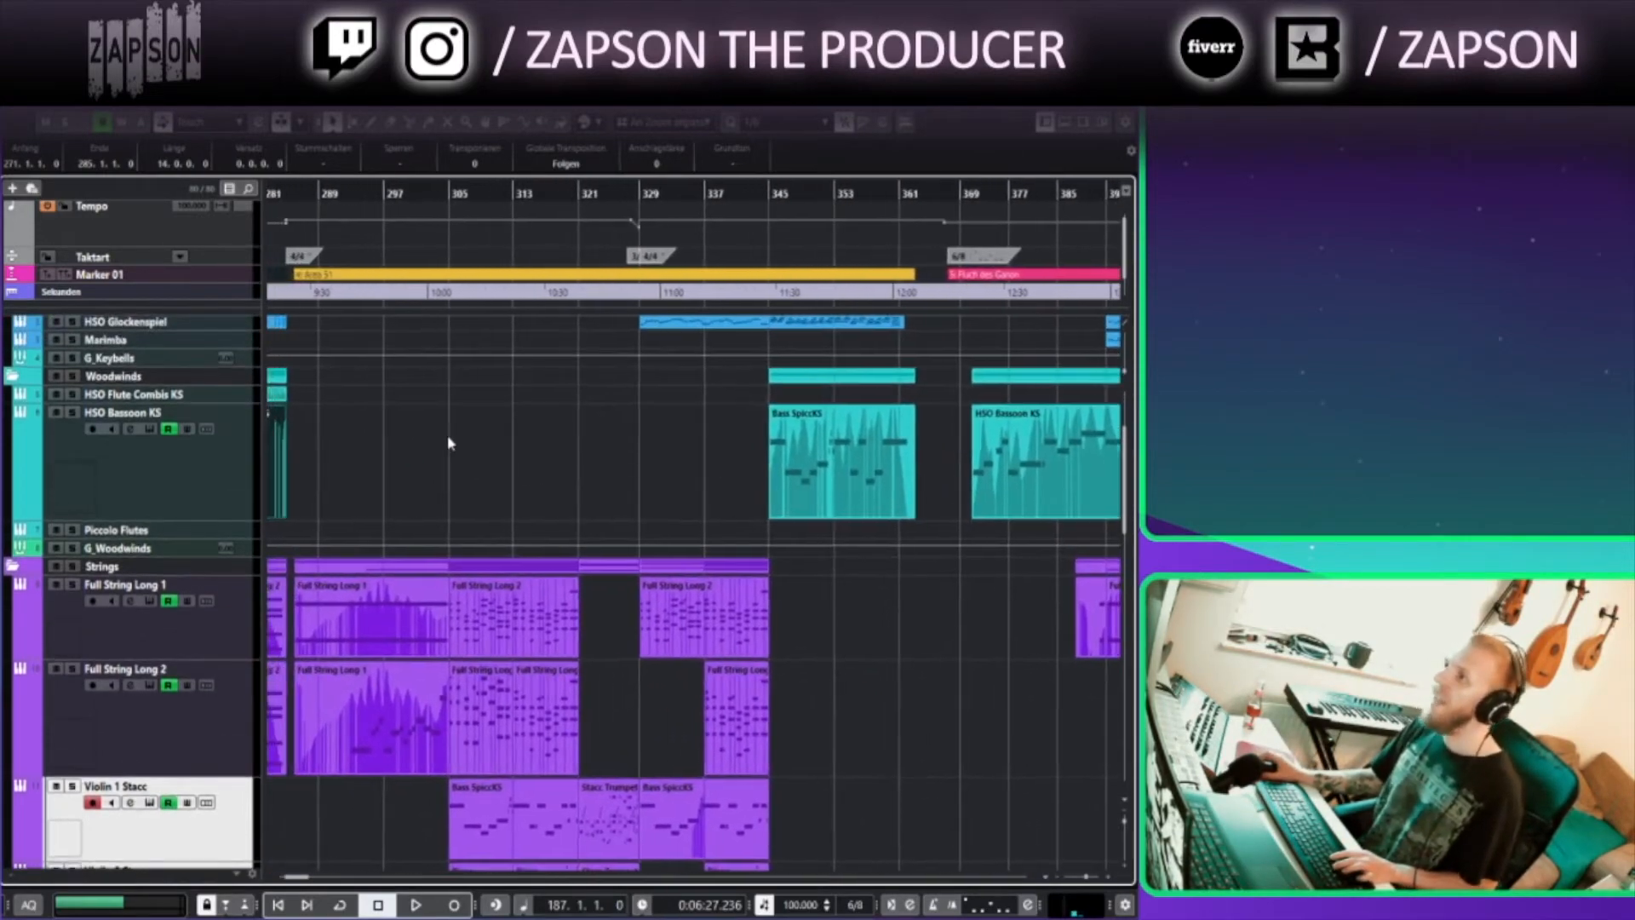
scroll(379, 429, "up", 3)
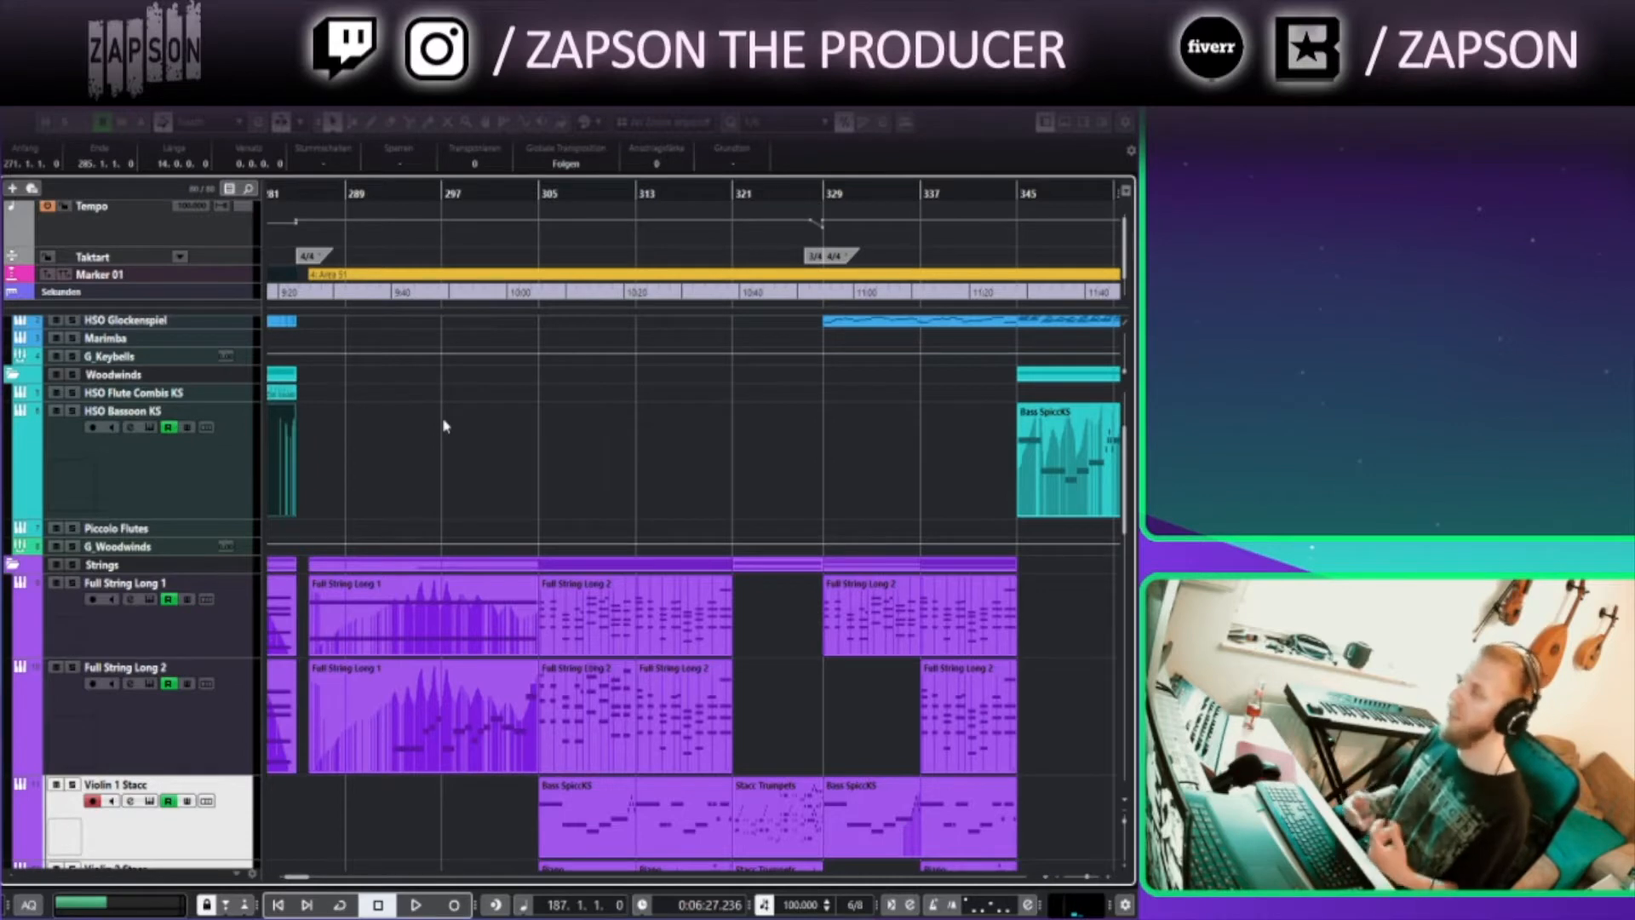
left_click(303, 194)
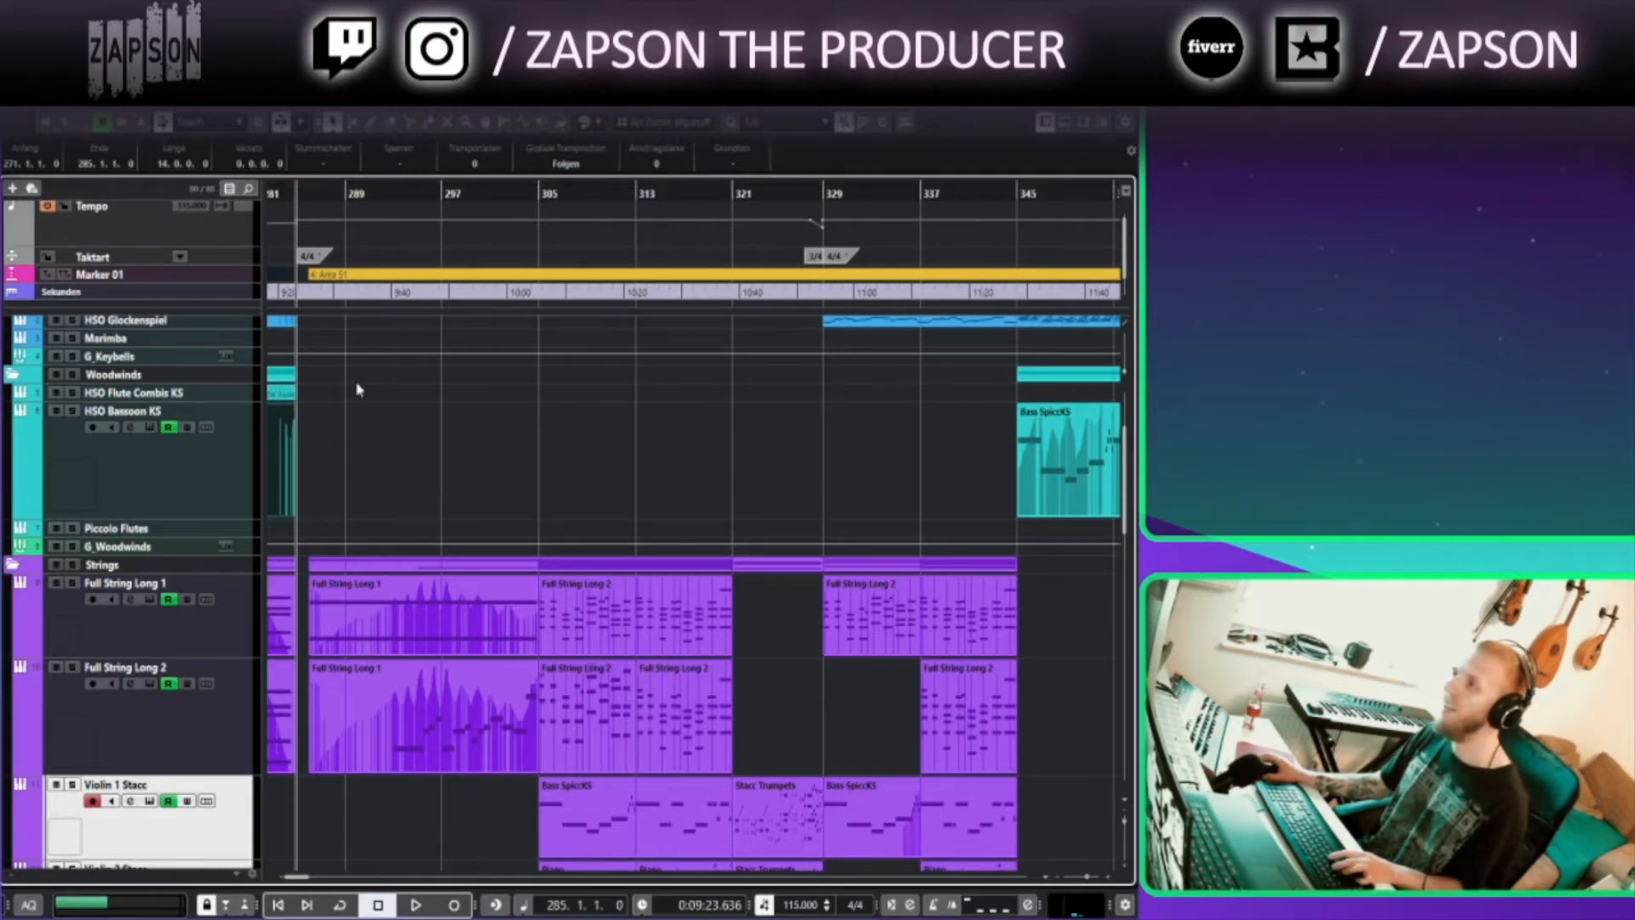
scroll(337, 510, "up", 3)
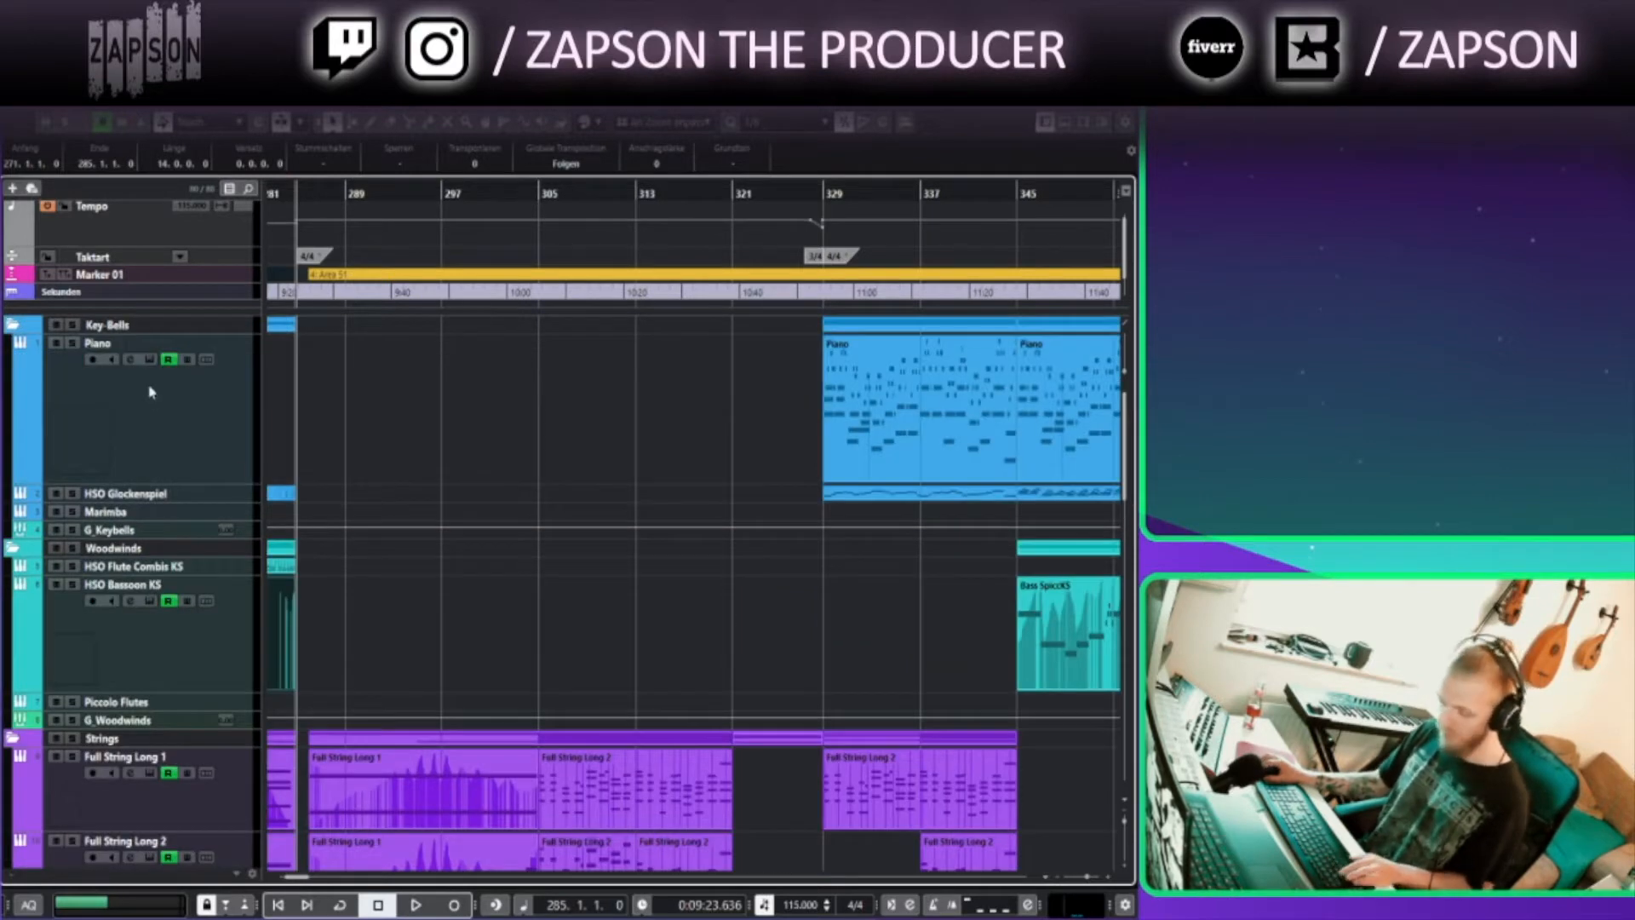
Select the Piano track and shrink all track heights so every track fits in view
left_click(155, 406)
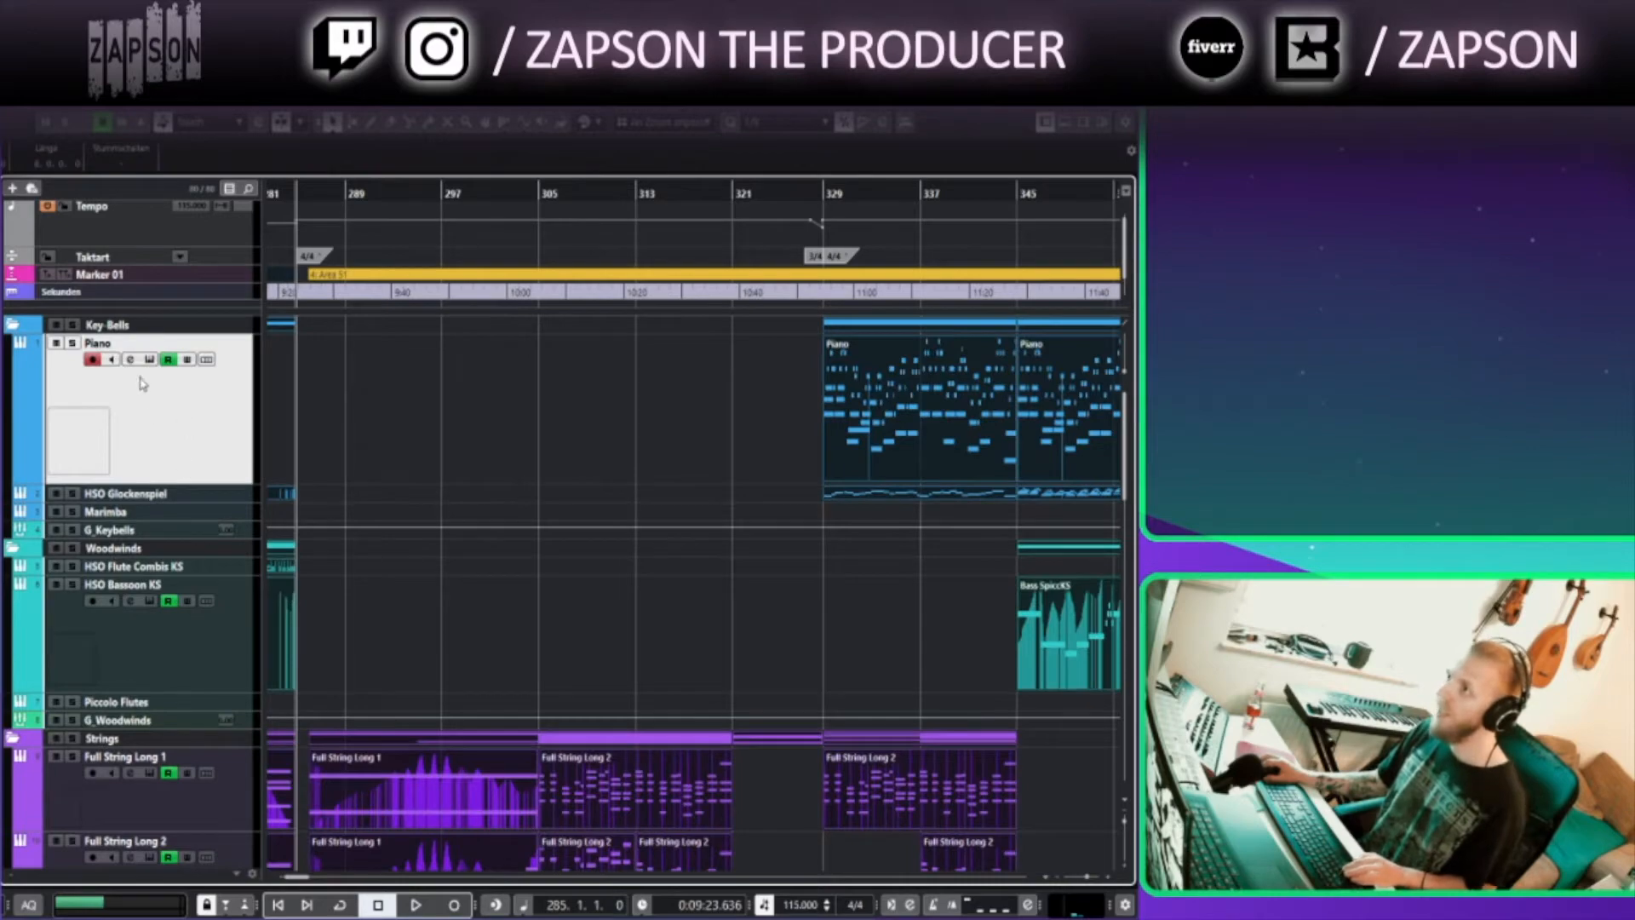
key("z")
key("z")
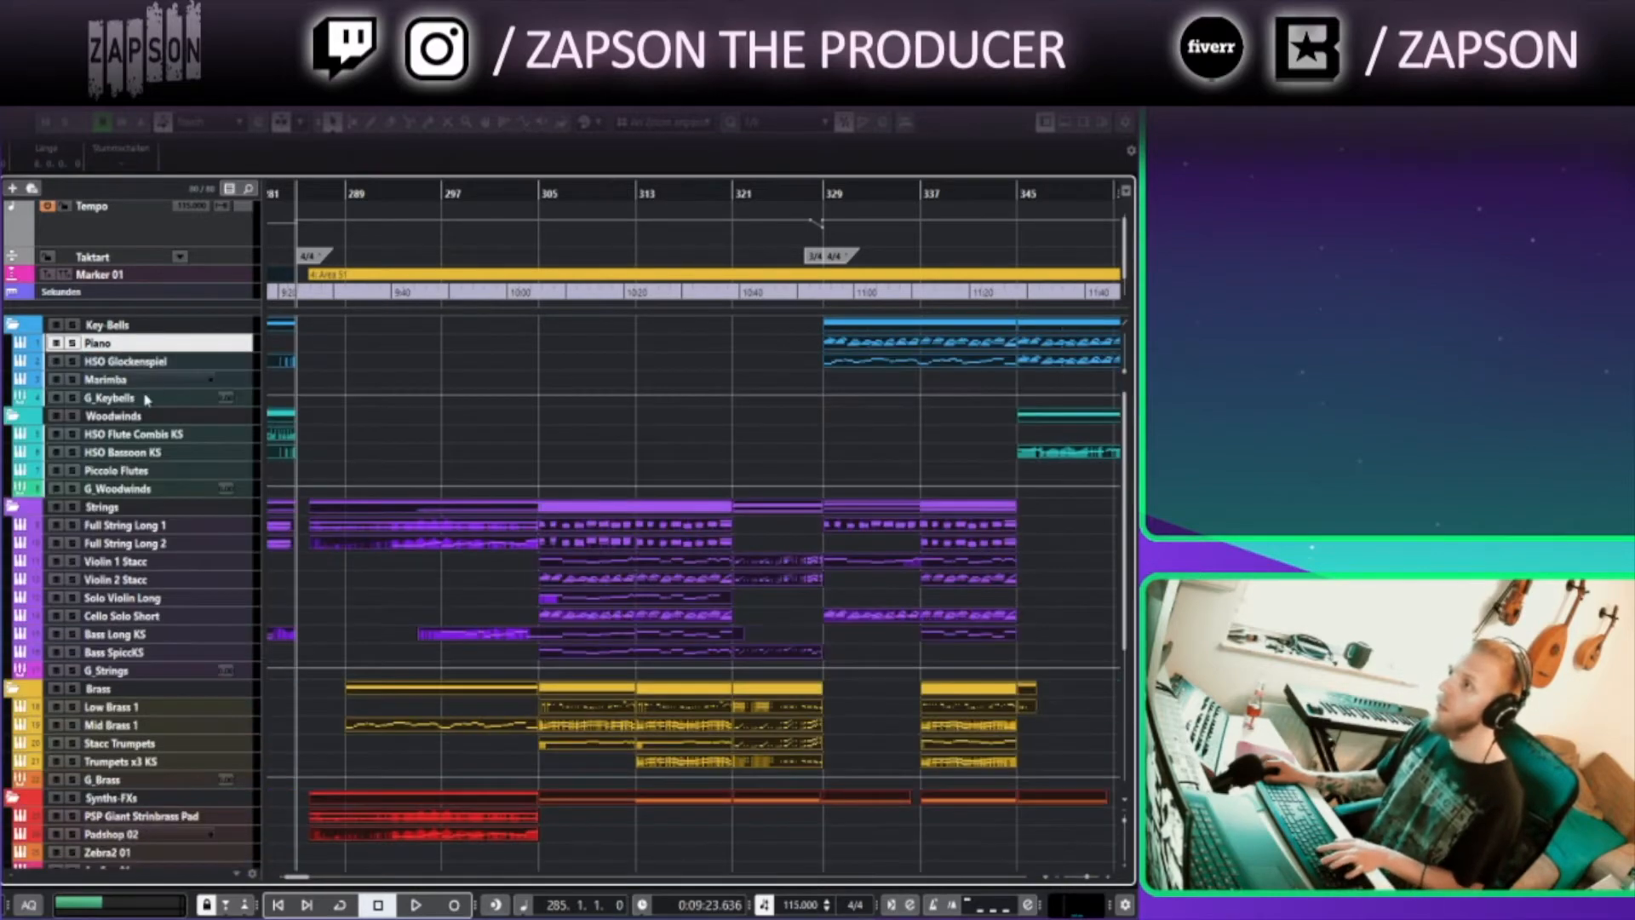
Move the playback cursor to bar 286 and scroll down through the track list
left_click(372, 453)
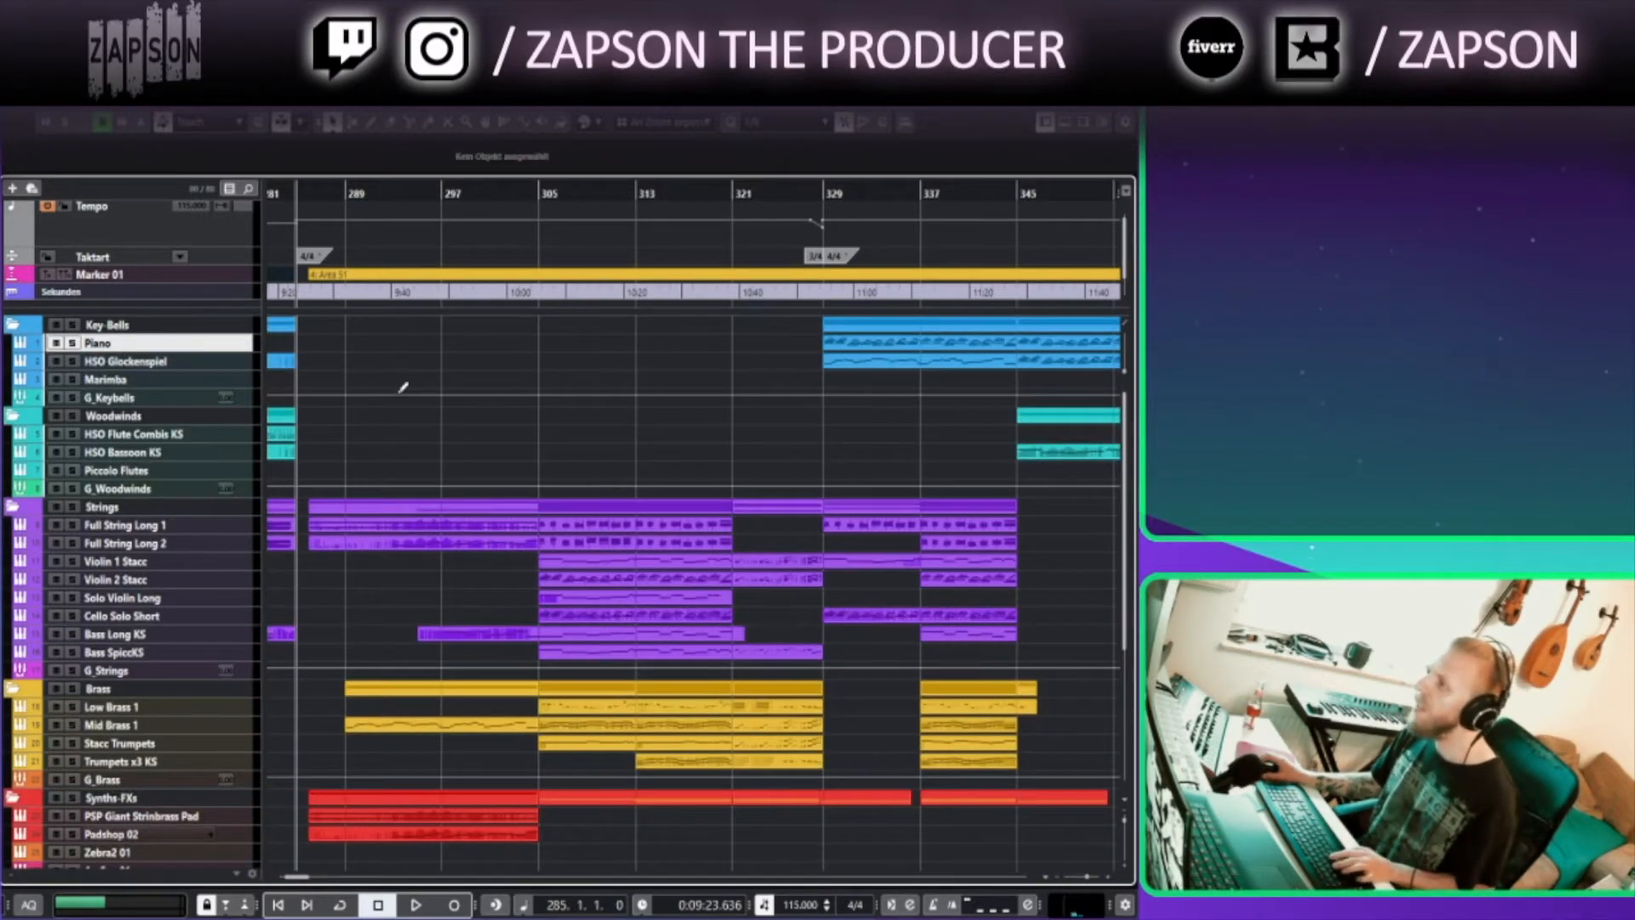
left_click(305, 194)
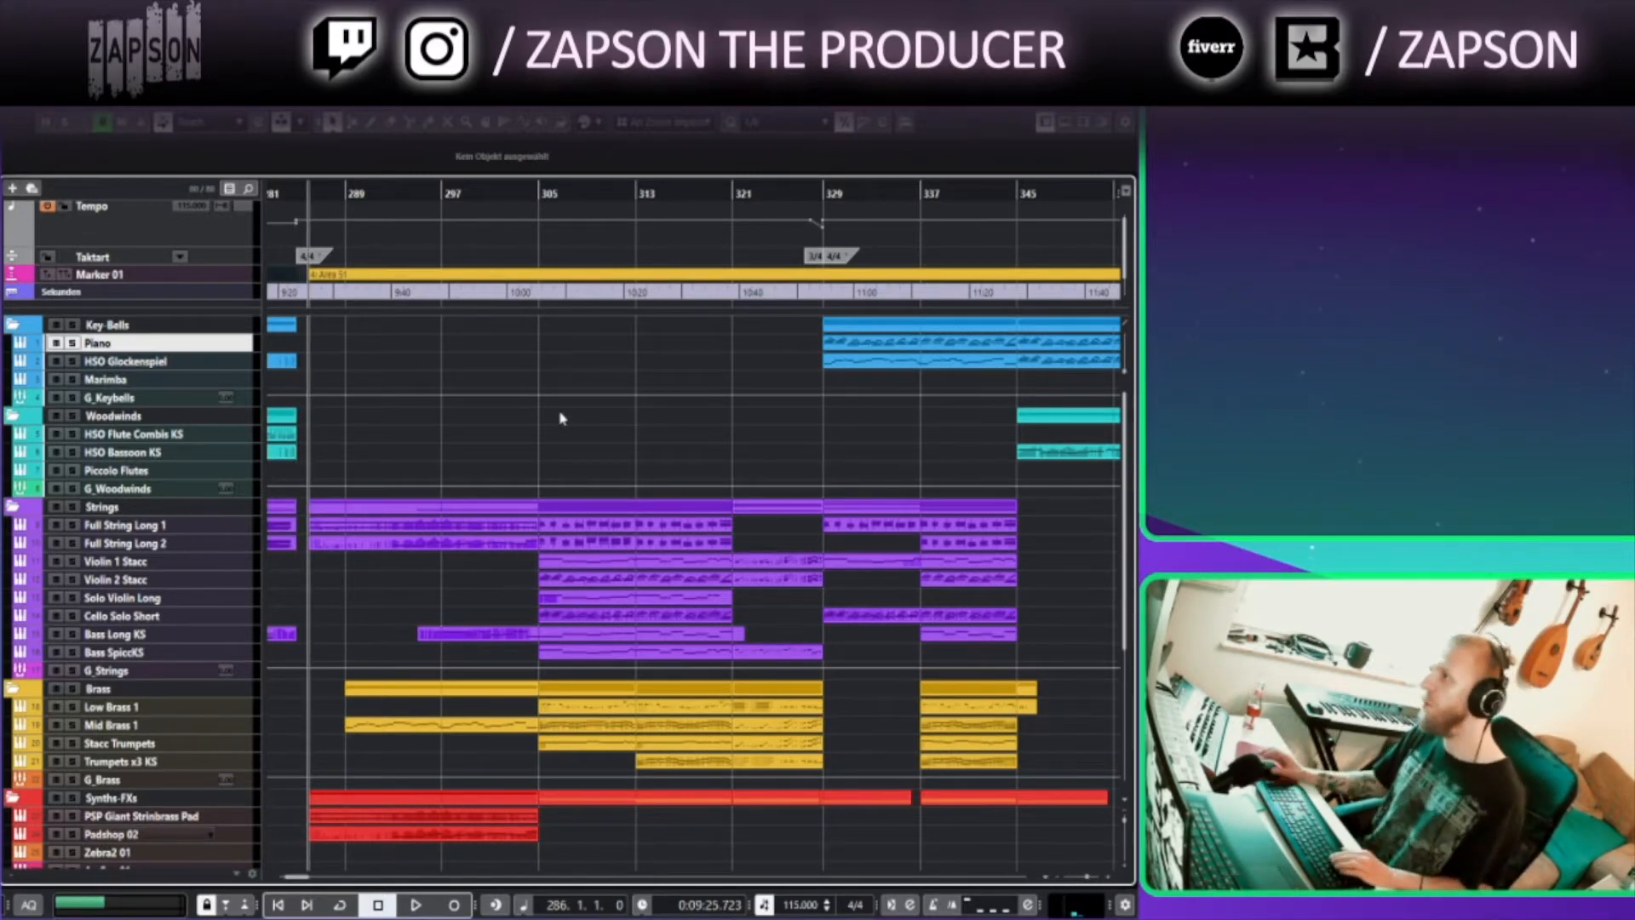
scroll(438, 419, "up", 3)
left_click_drag(390, 427, 618, 374)
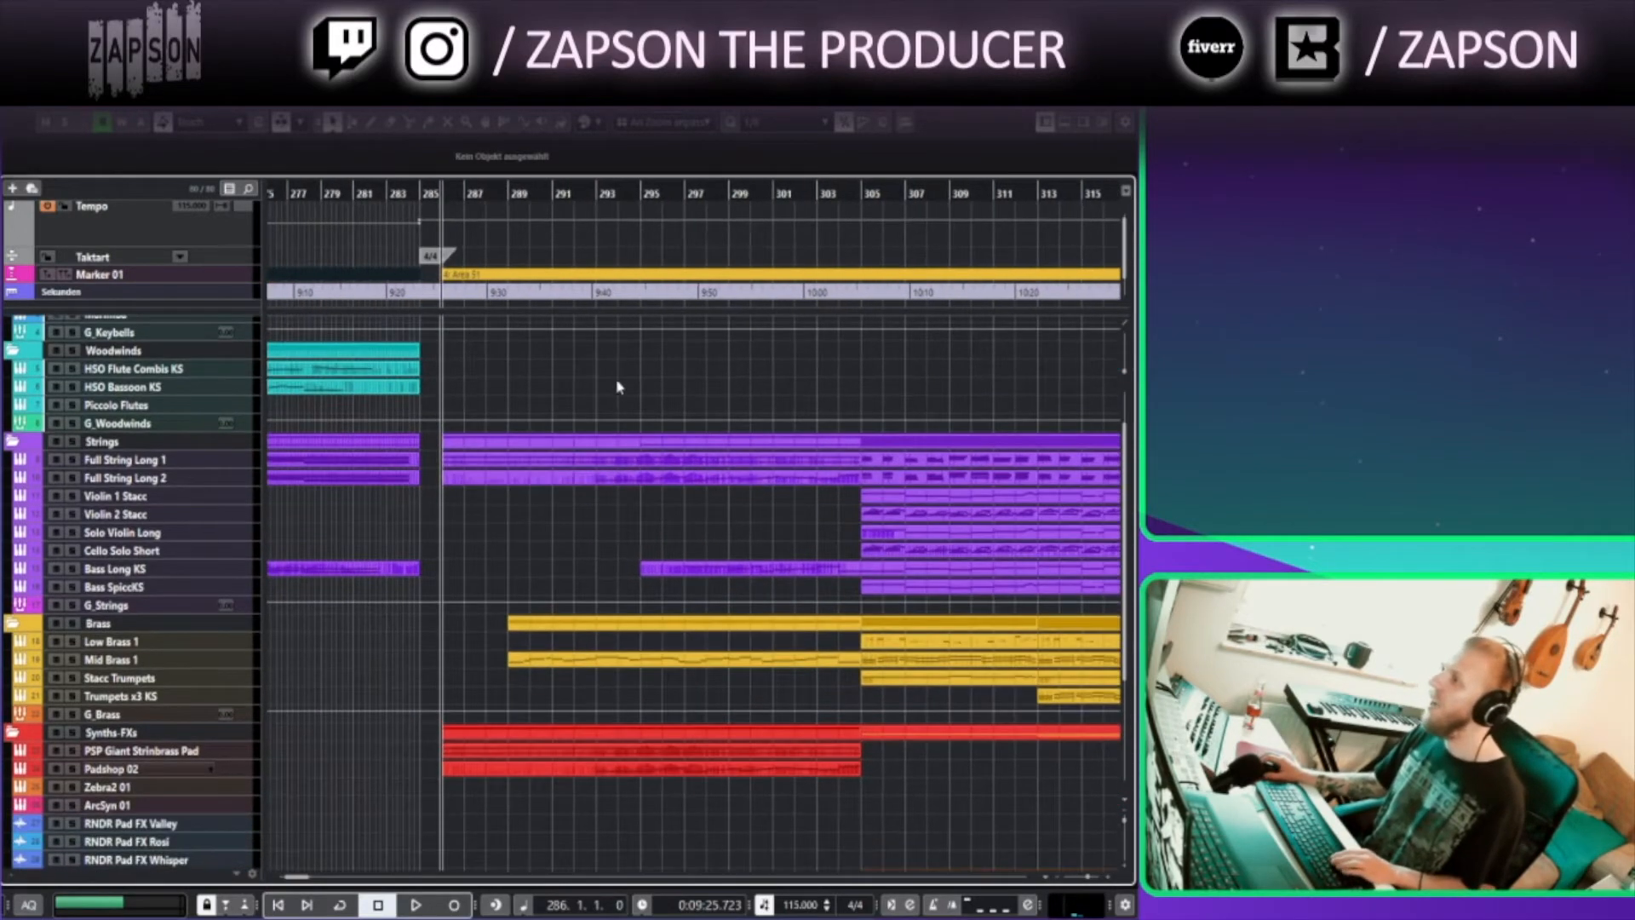
left_click_drag(544, 850, 445, 761)
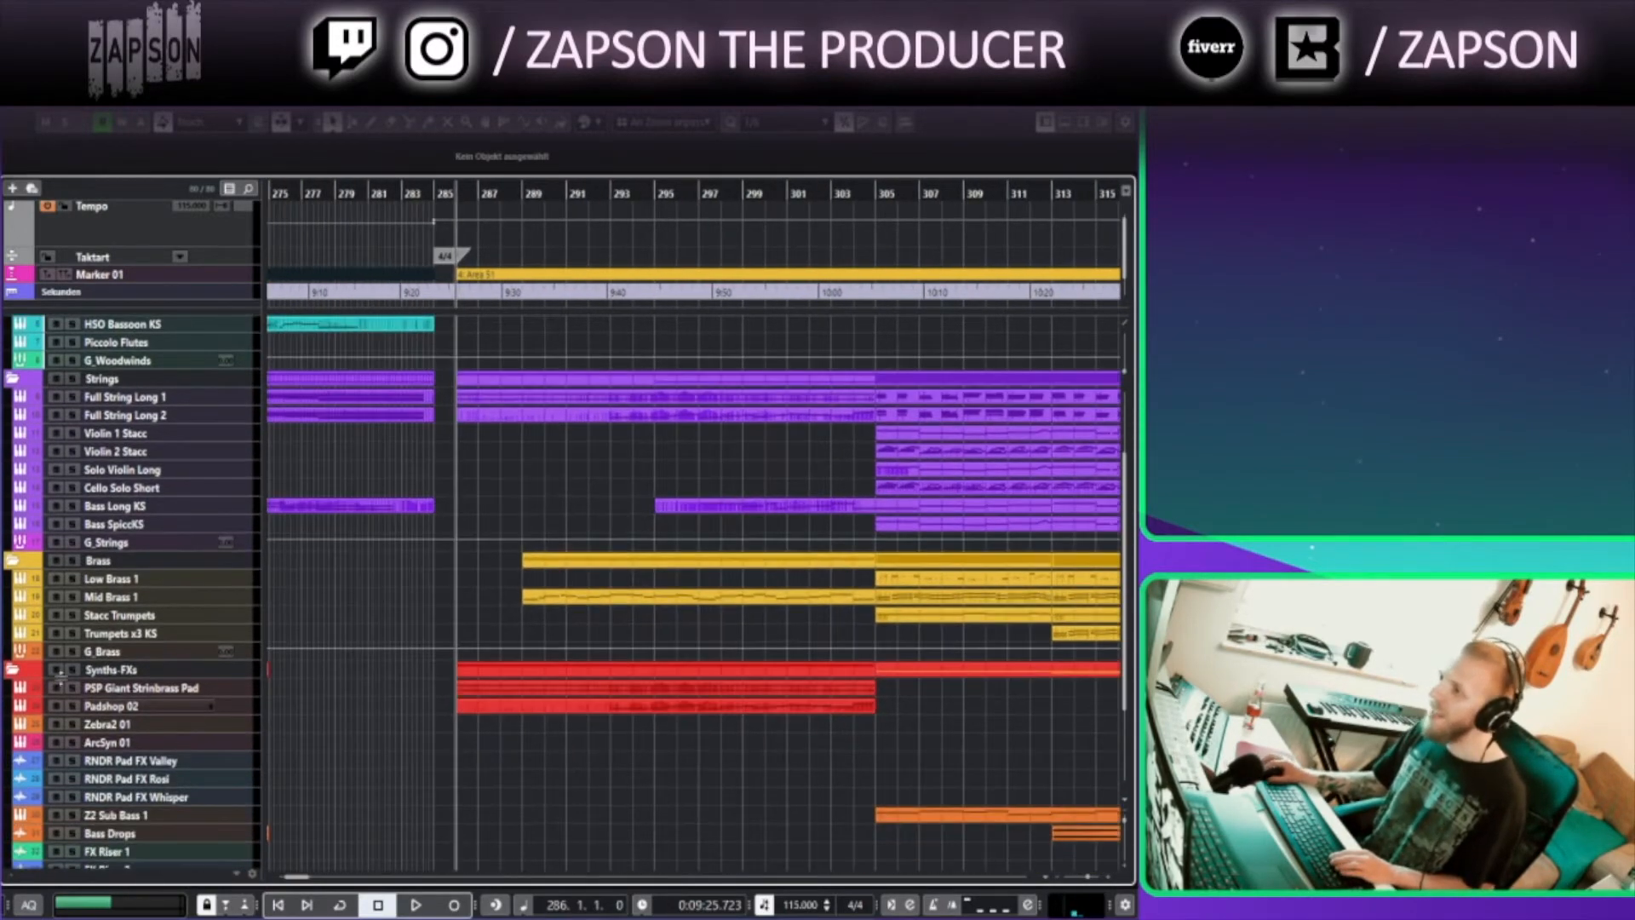
scroll(566, 760, "down", 4)
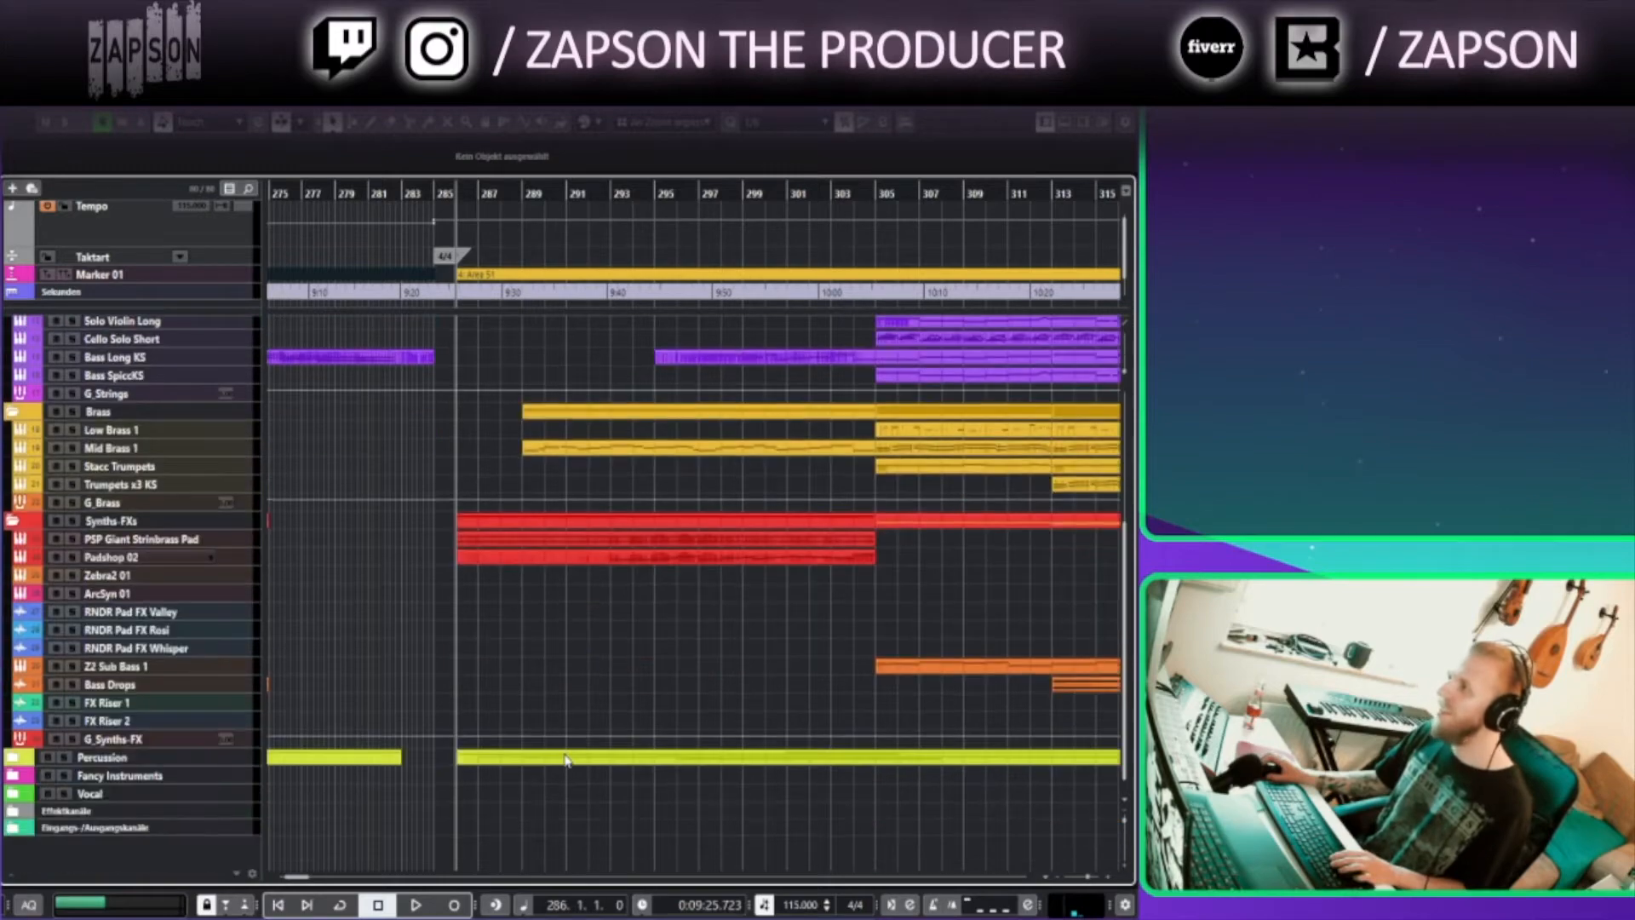
Expand the Percussion folder track
left_click(14, 759)
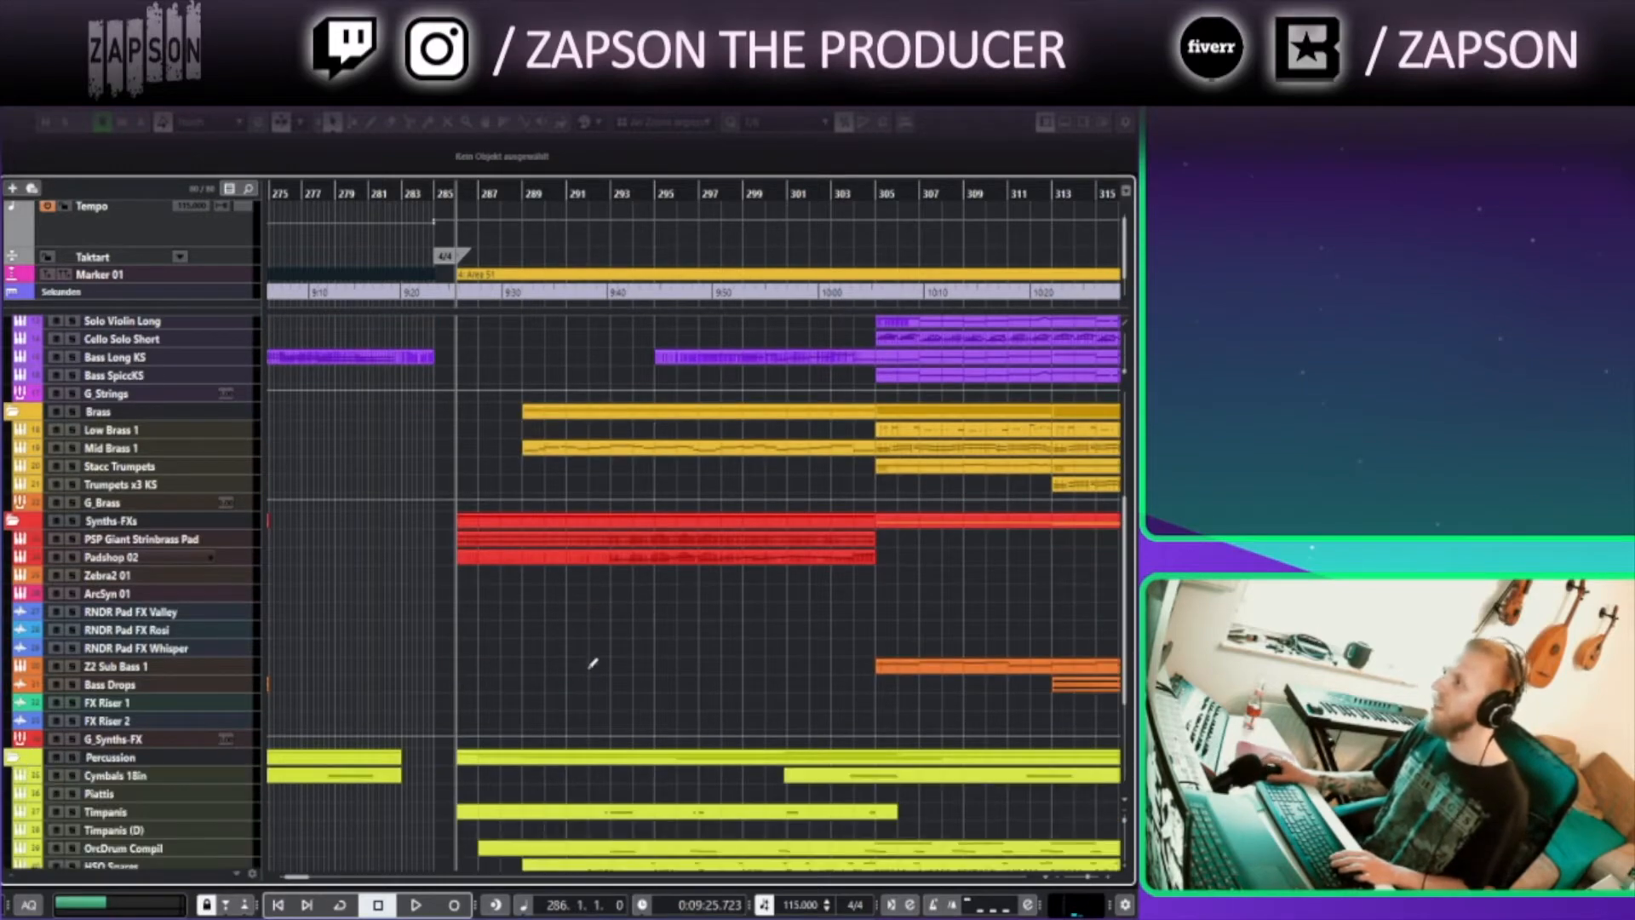
scroll(593, 676, "up", 7)
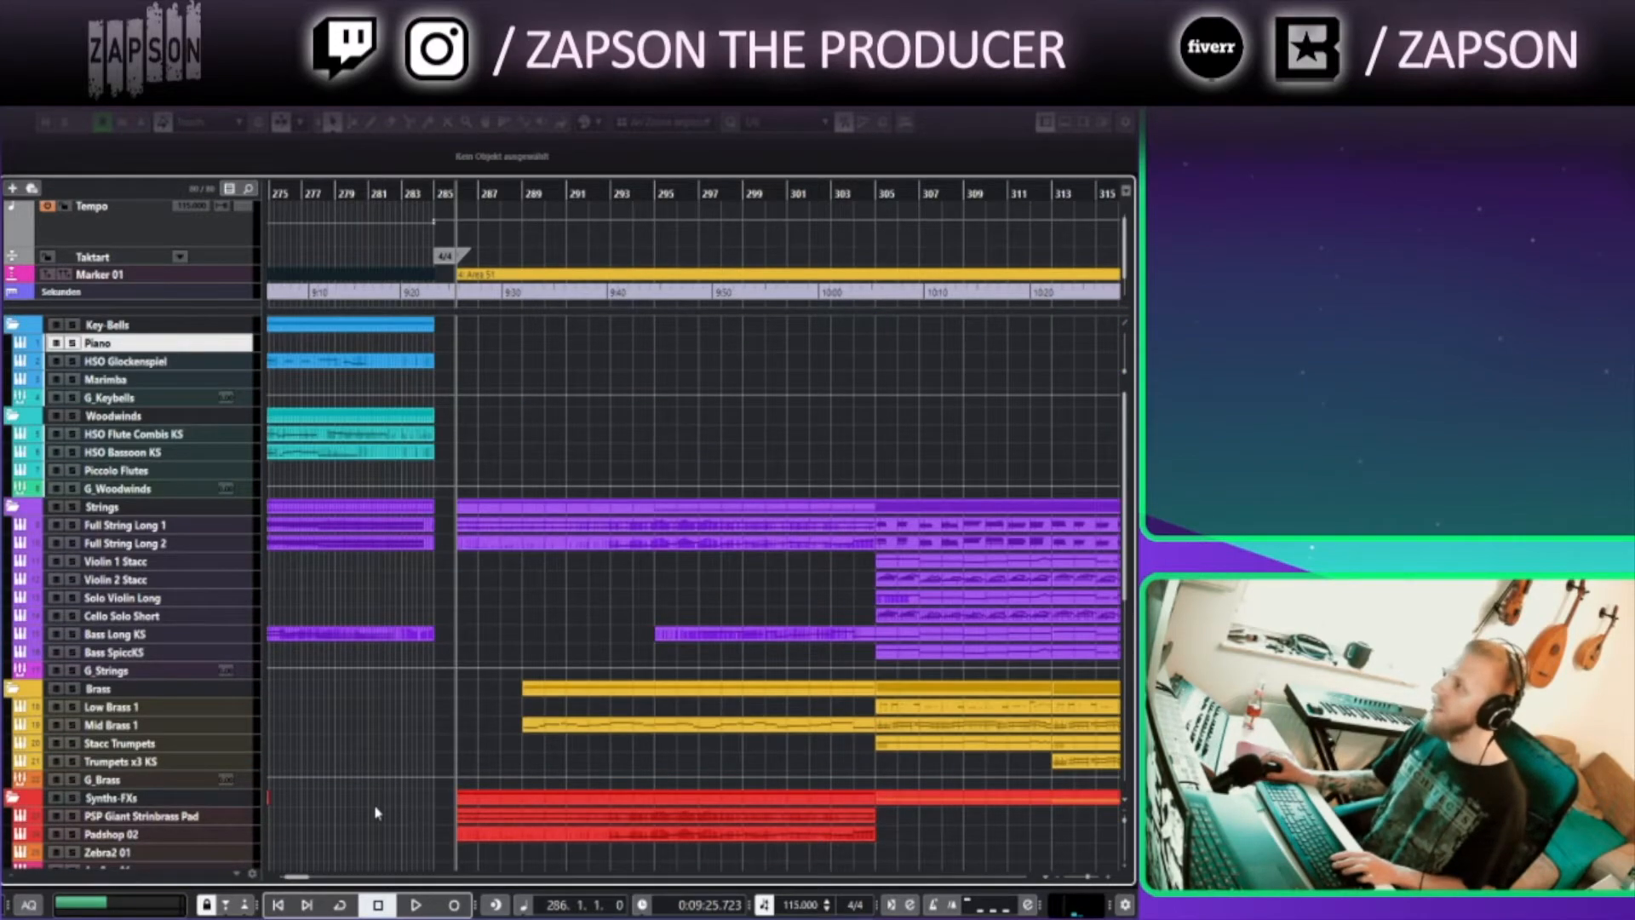
scroll(409, 812, "down", 1)
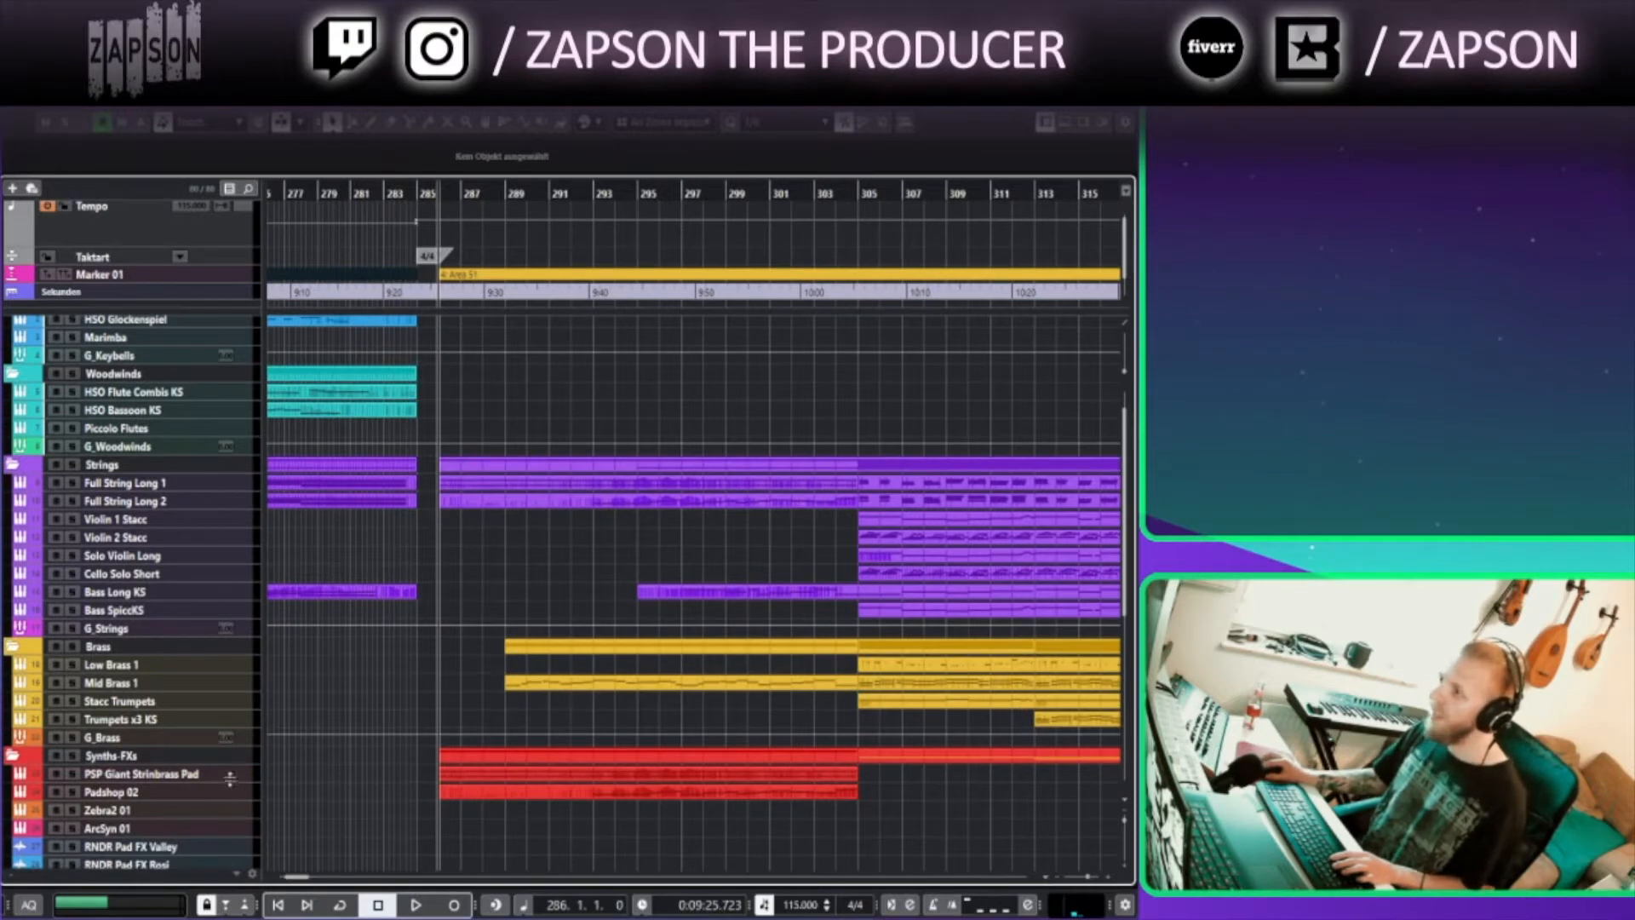
Open the Padshop 2 instrument of the PSP Giant Strinbrass Pad track and close it again
left_click(230, 777)
left_click(439, 782)
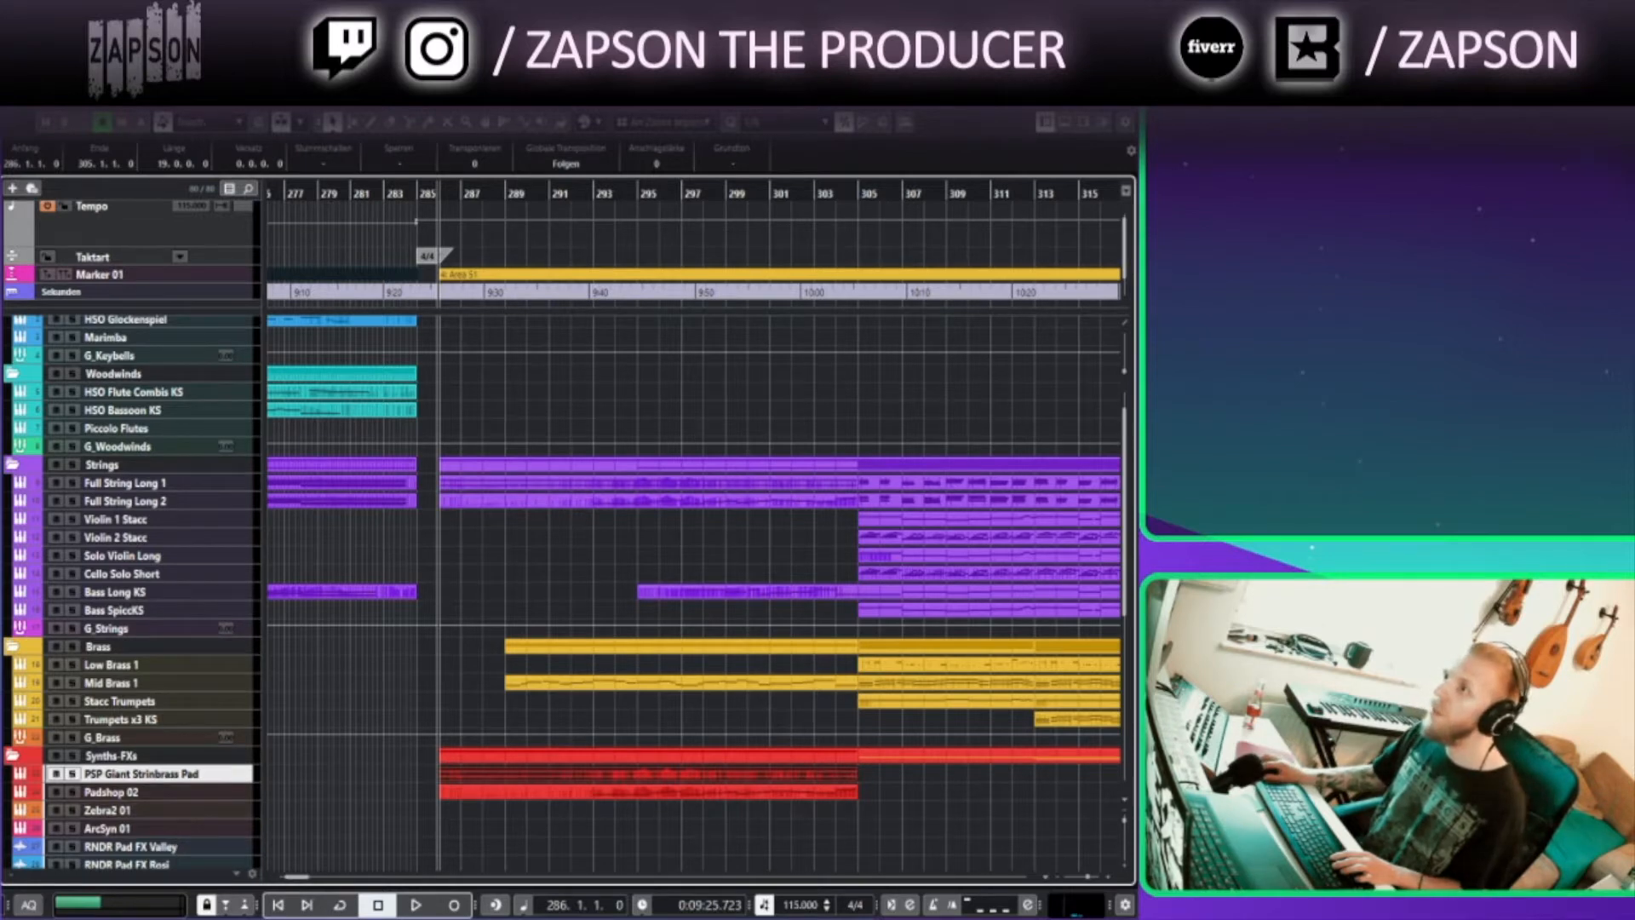
left_click_drag(174, 782, 221, 798)
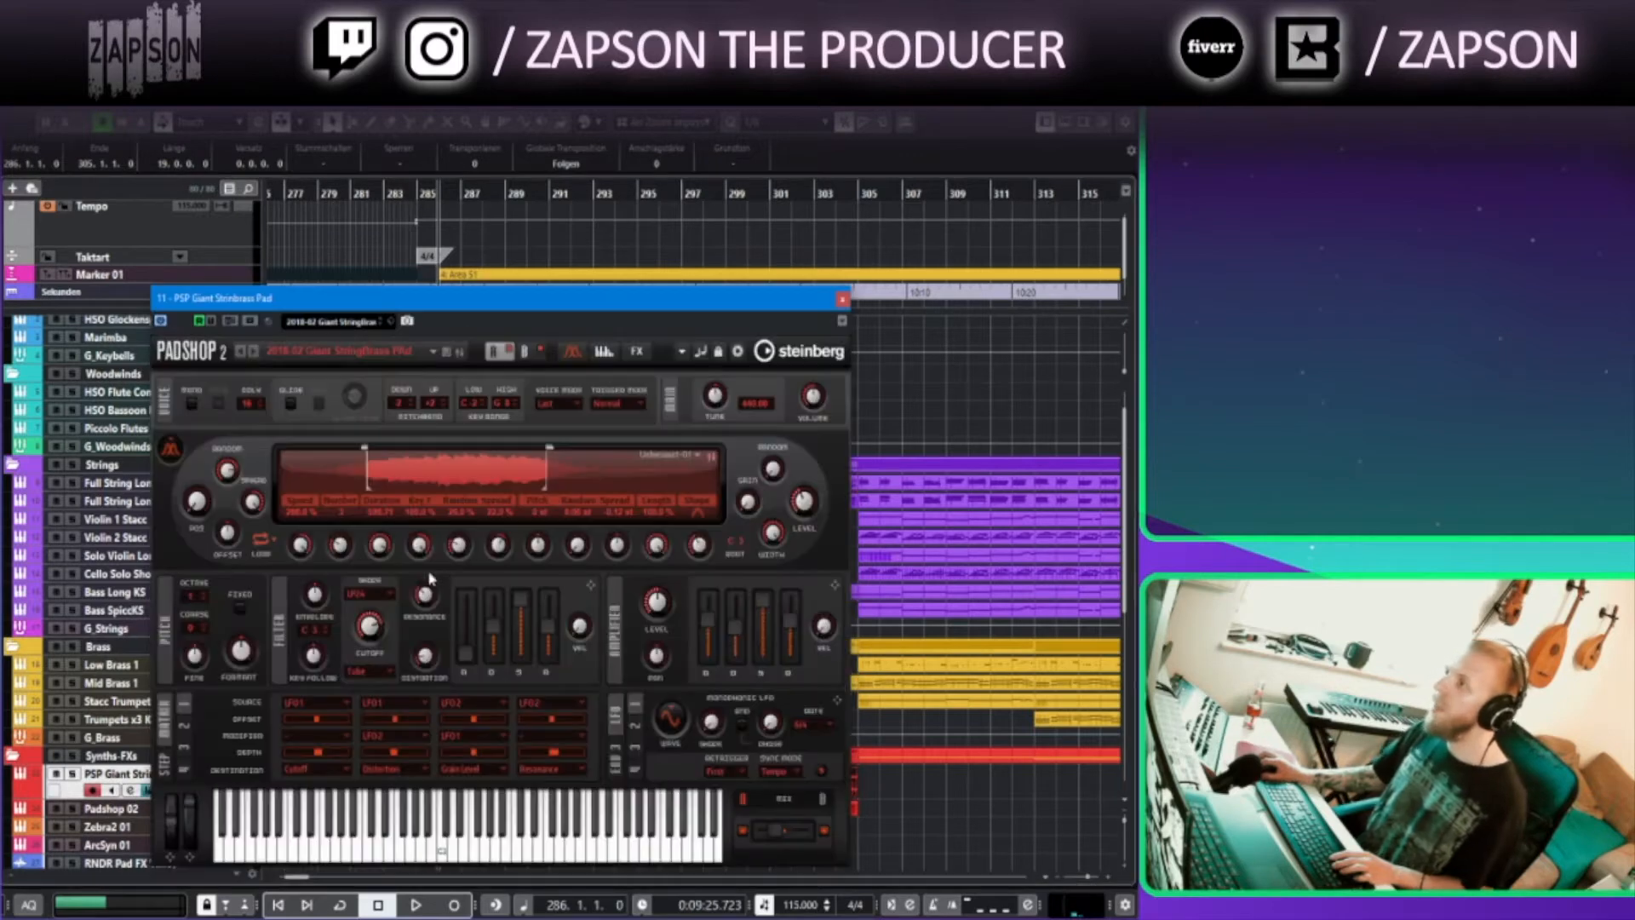
left_click(843, 299)
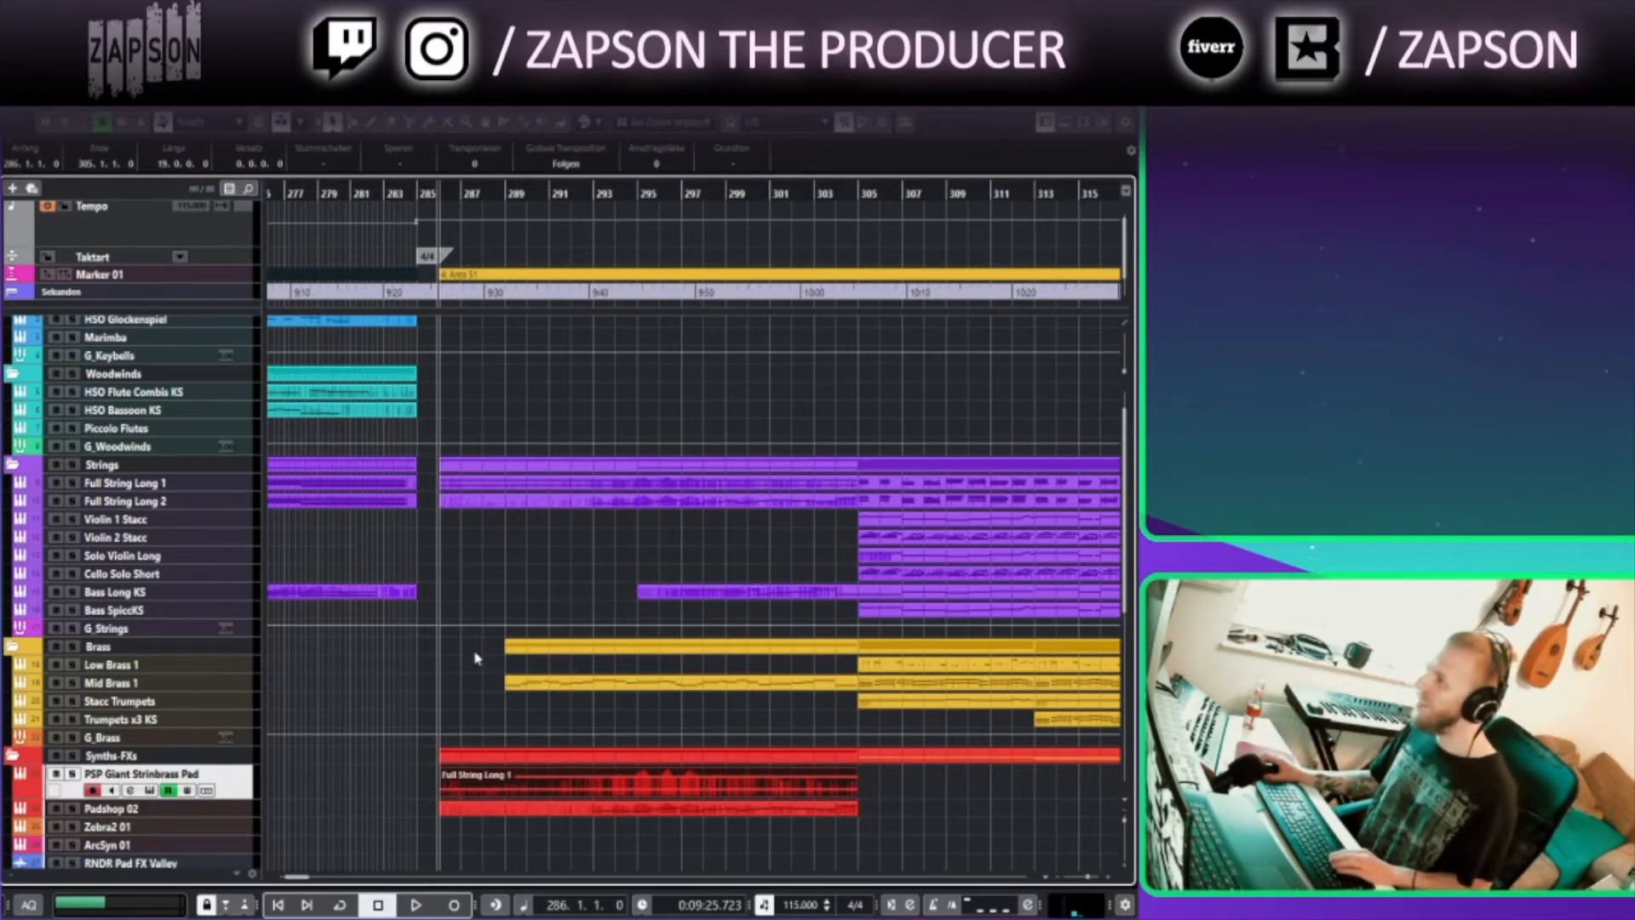
Select the Mid Brass 1 track to enlarge it and start playback
scroll(767, 678, "down", 5)
scroll(596, 648, "up", 3)
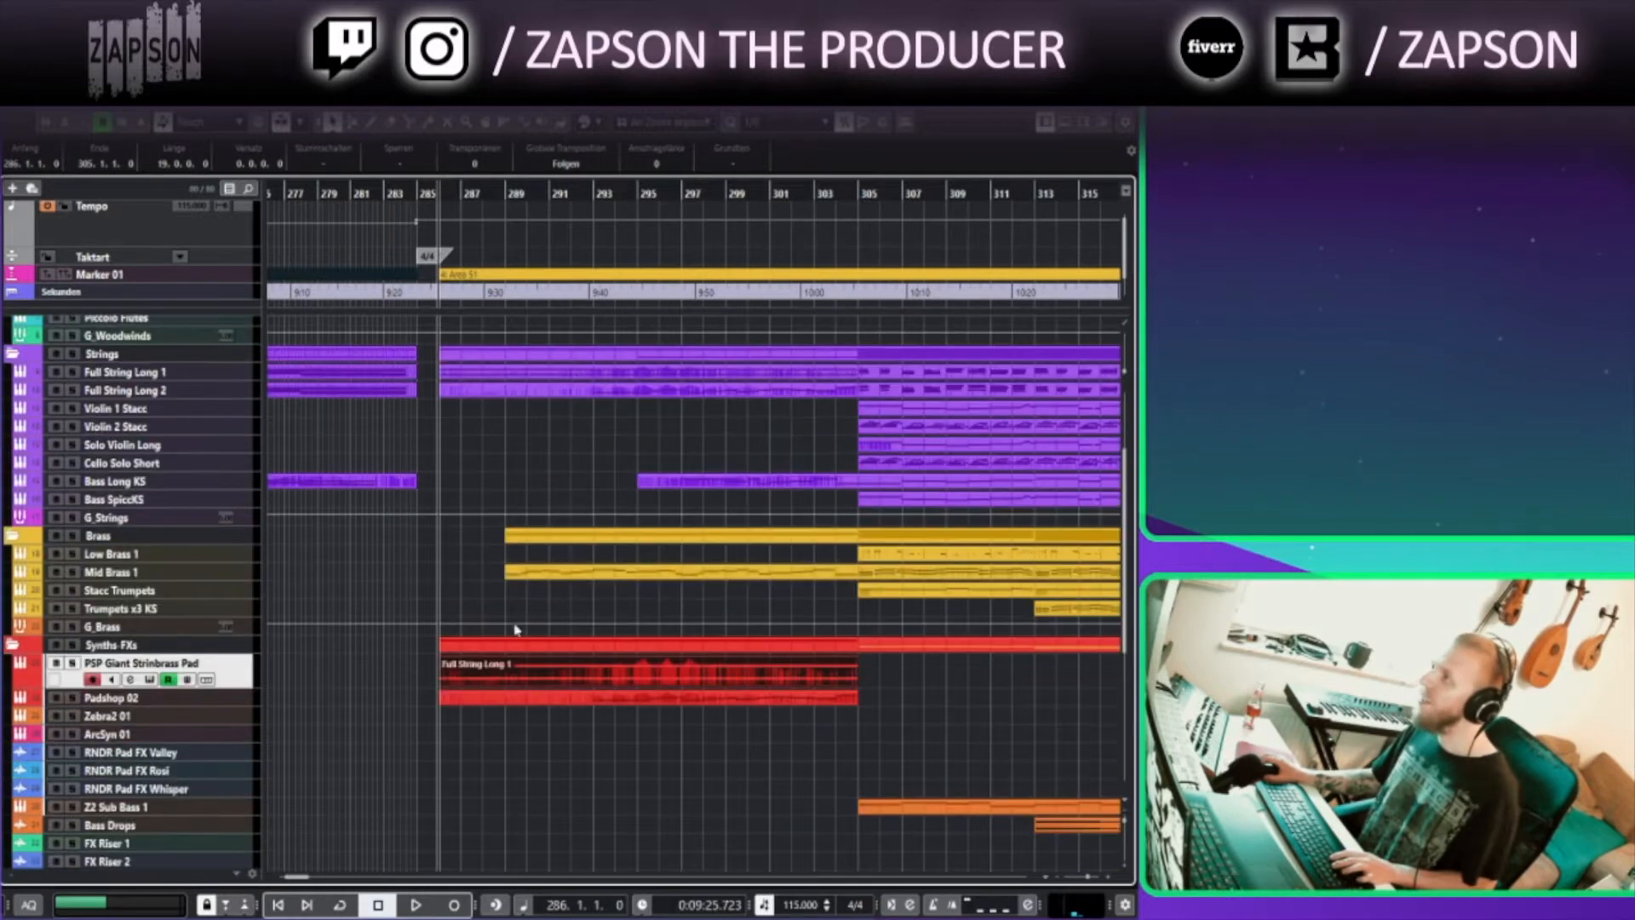
left_click(562, 577)
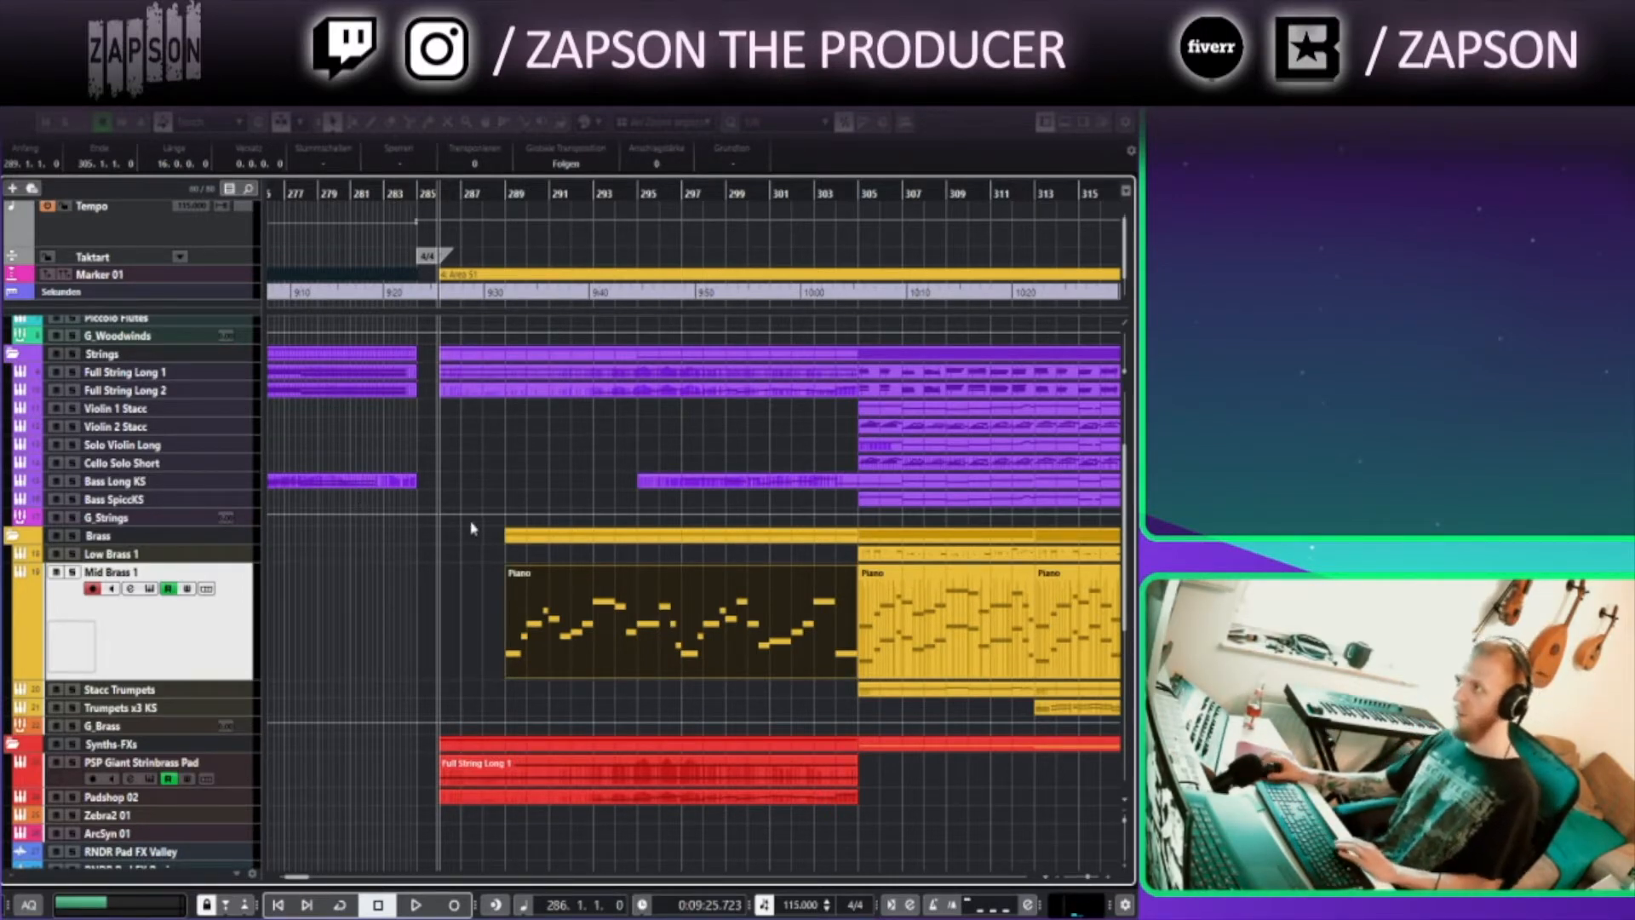
key("space")
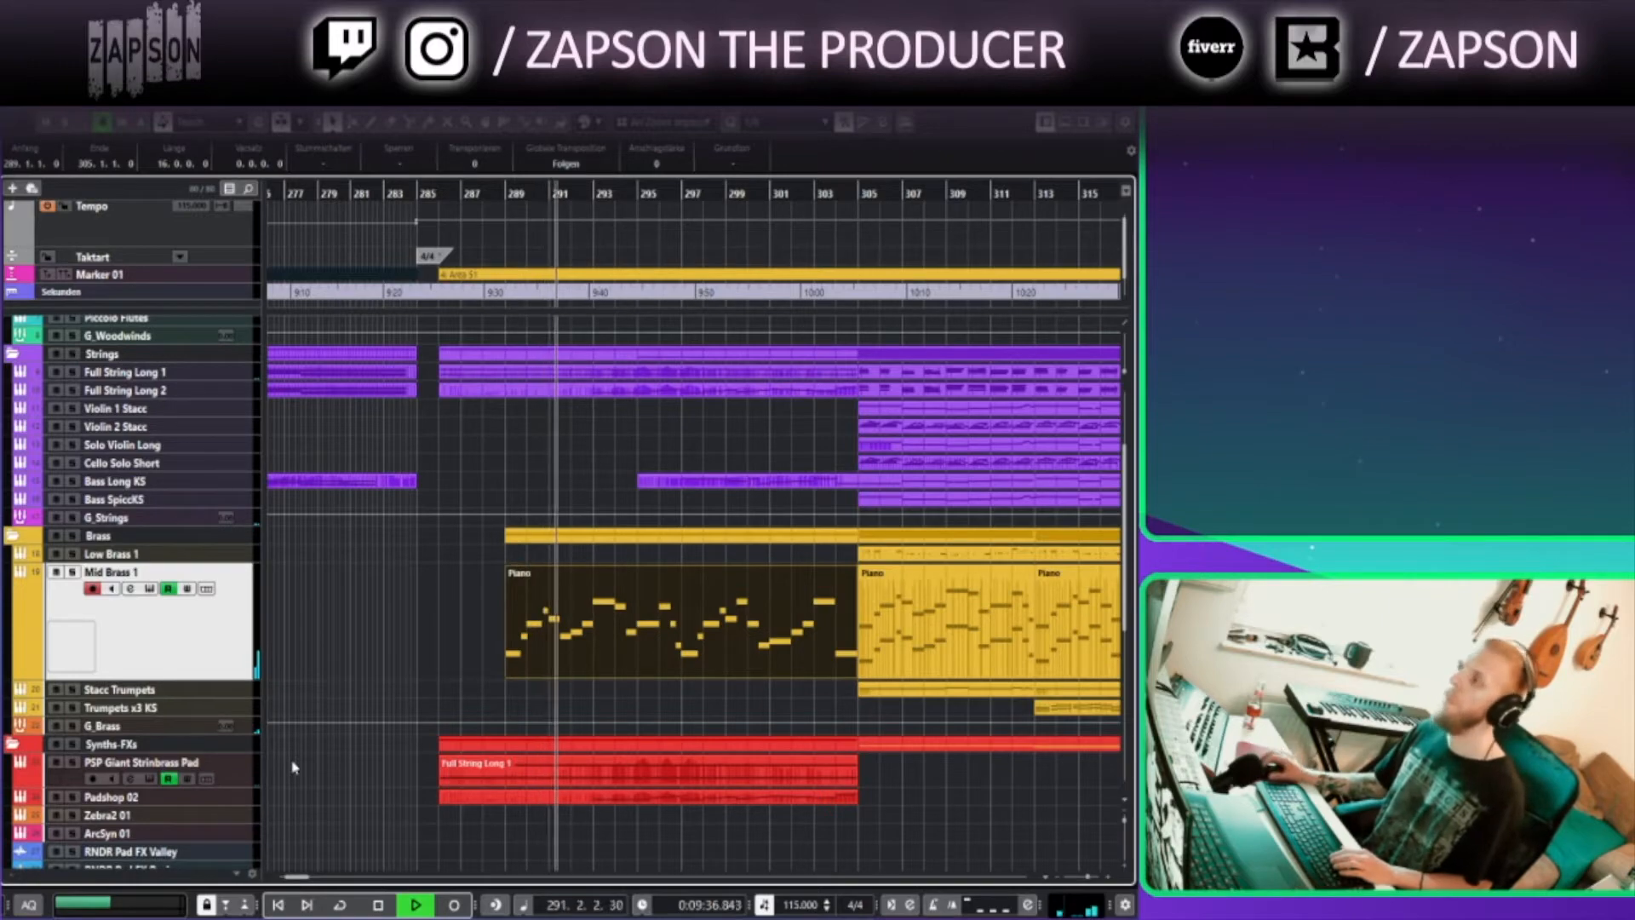
Follow the playback through bars 290 to 307, selecting the Full String Long 2 track along the way
left_click_drag(641, 716, 521, 720)
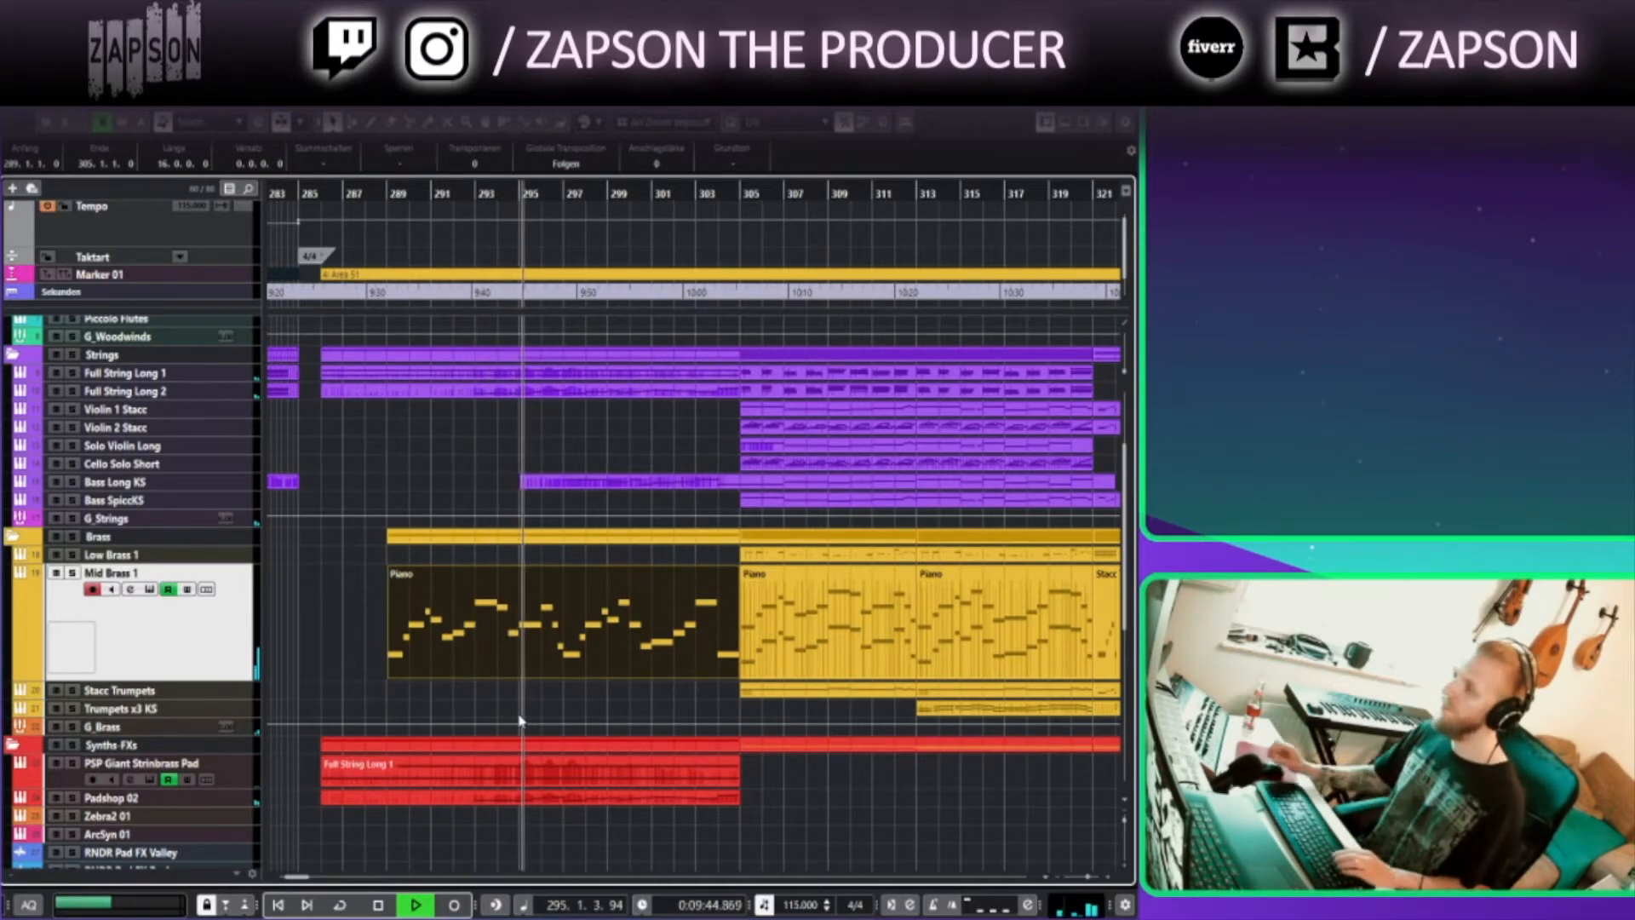
left_click_drag(609, 707, 524, 727)
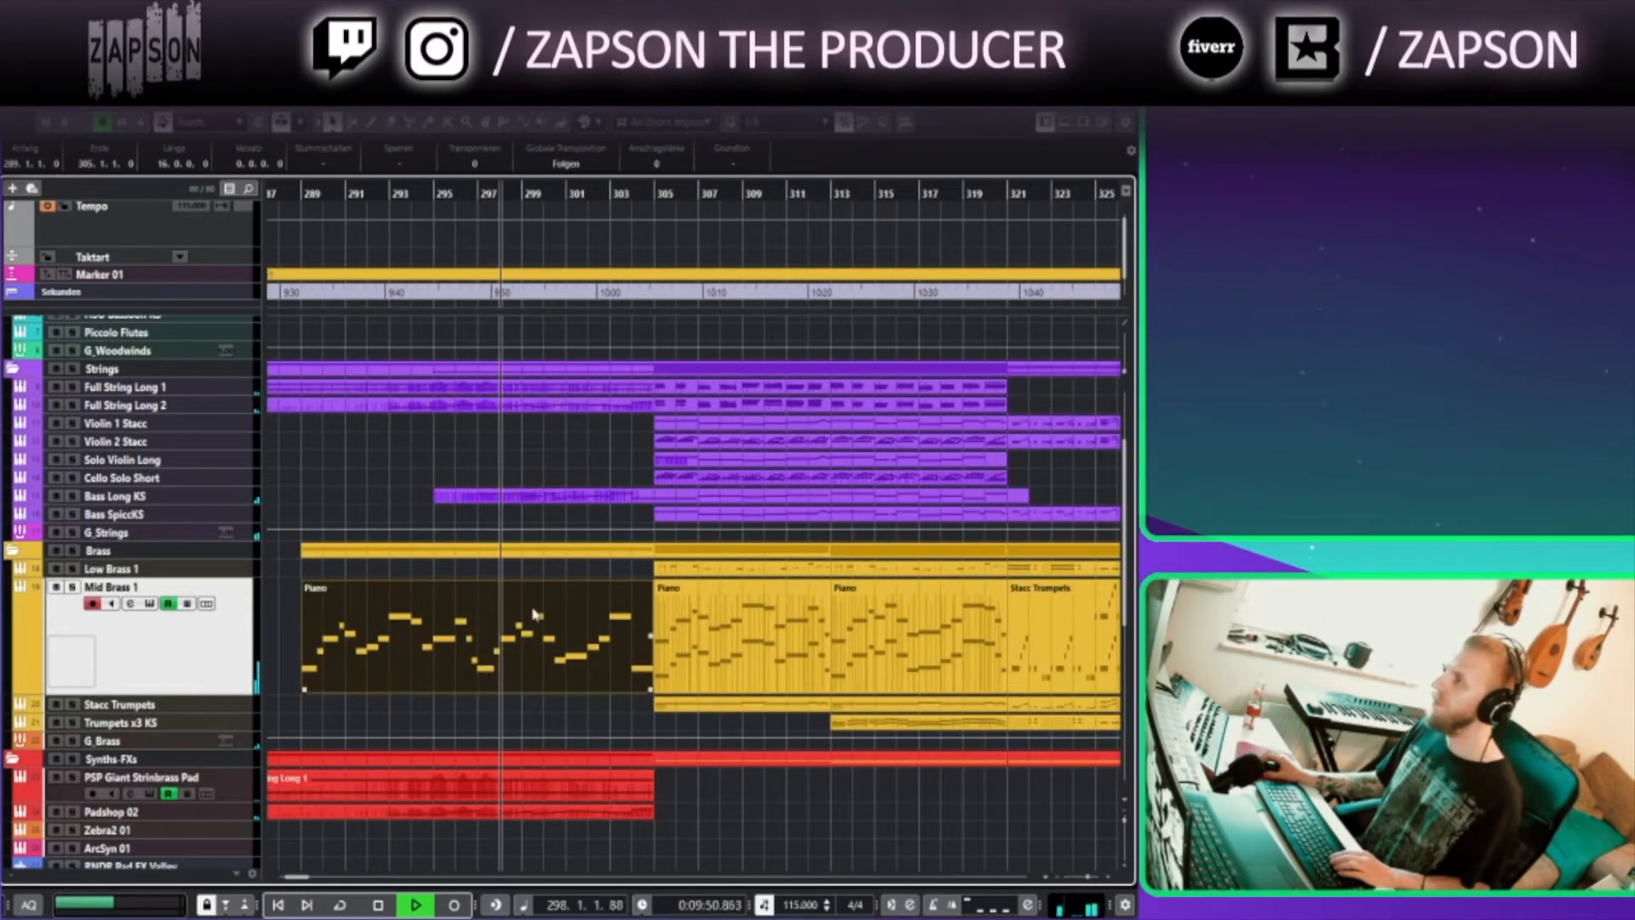
scroll(411, 611, "up", 3)
left_click(128, 530)
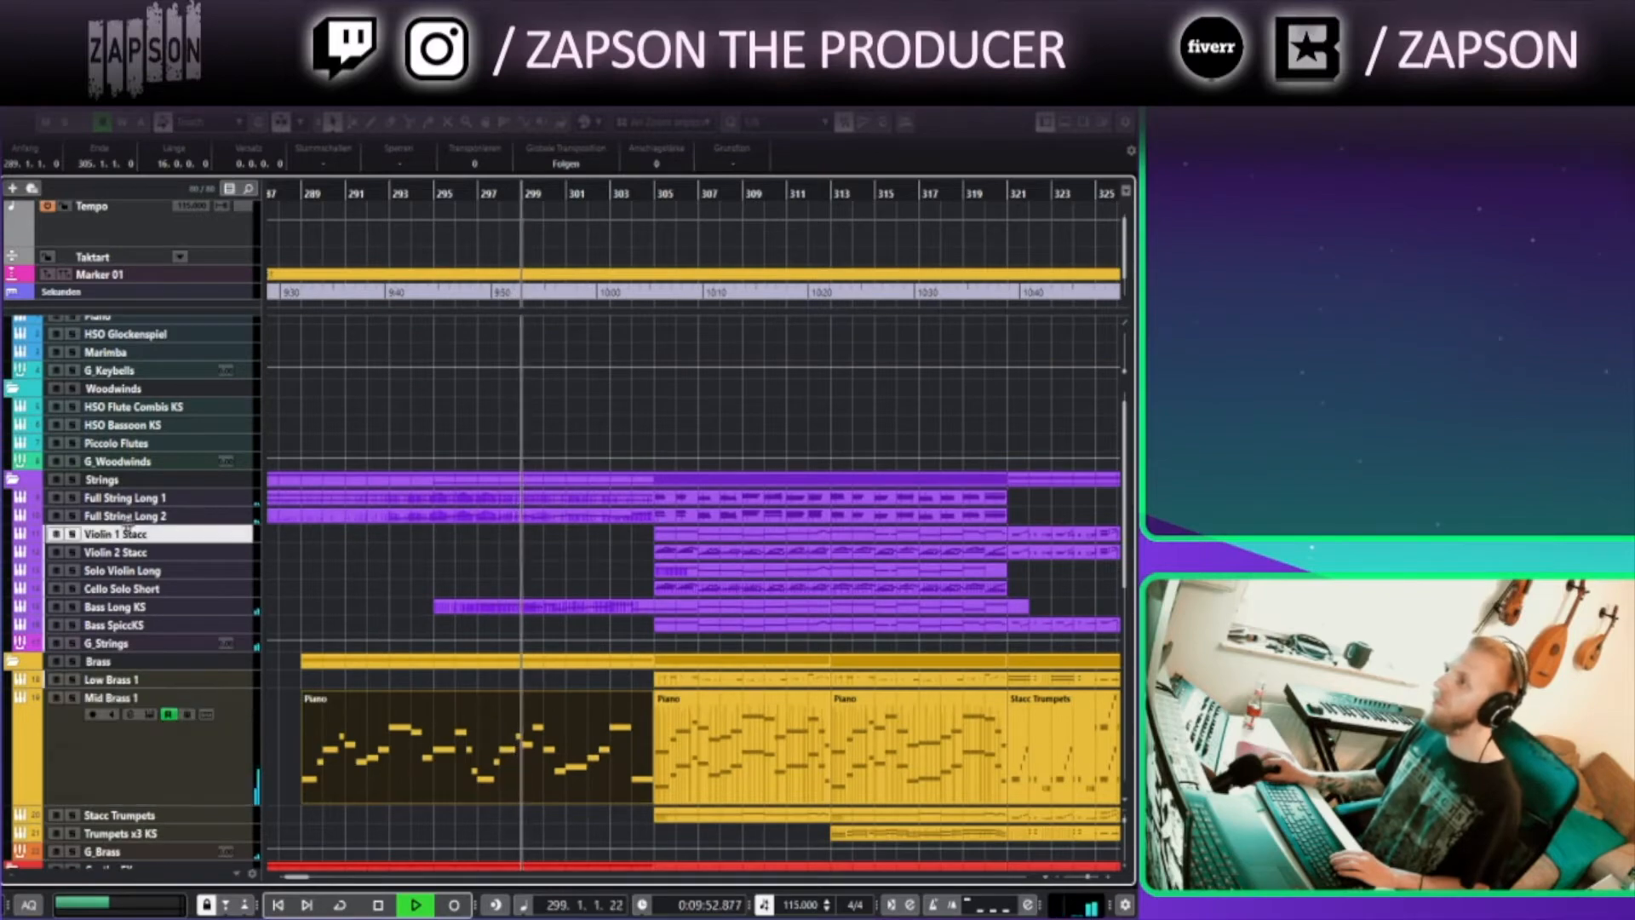
left_click(129, 520)
left_click_drag(129, 525, 131, 655)
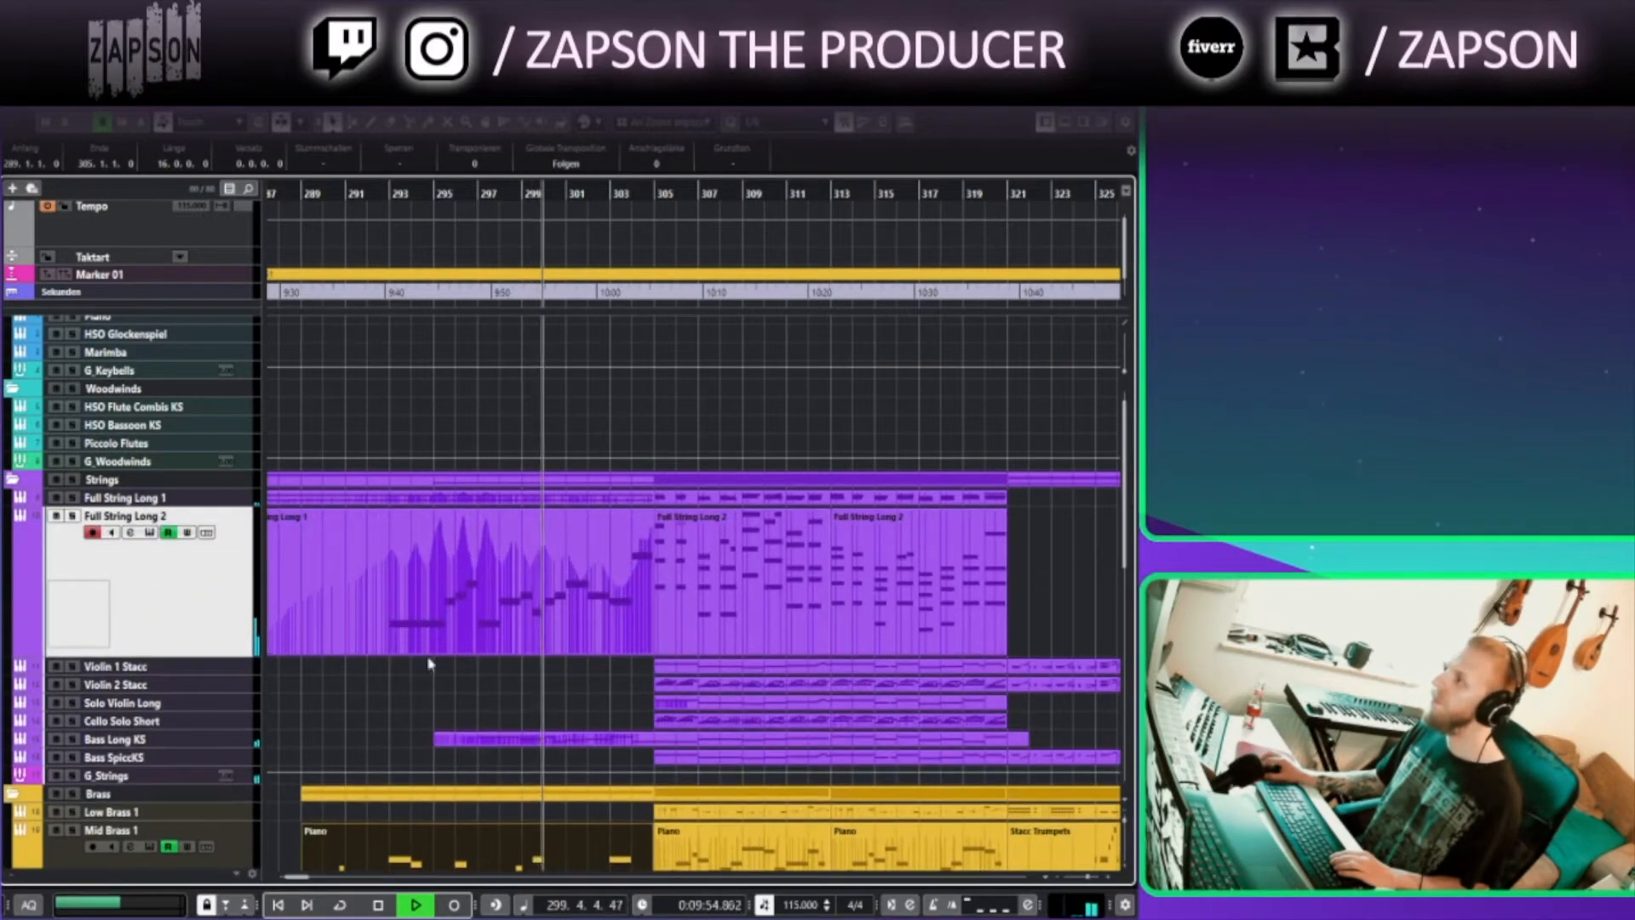
scroll(550, 609, "down", 9)
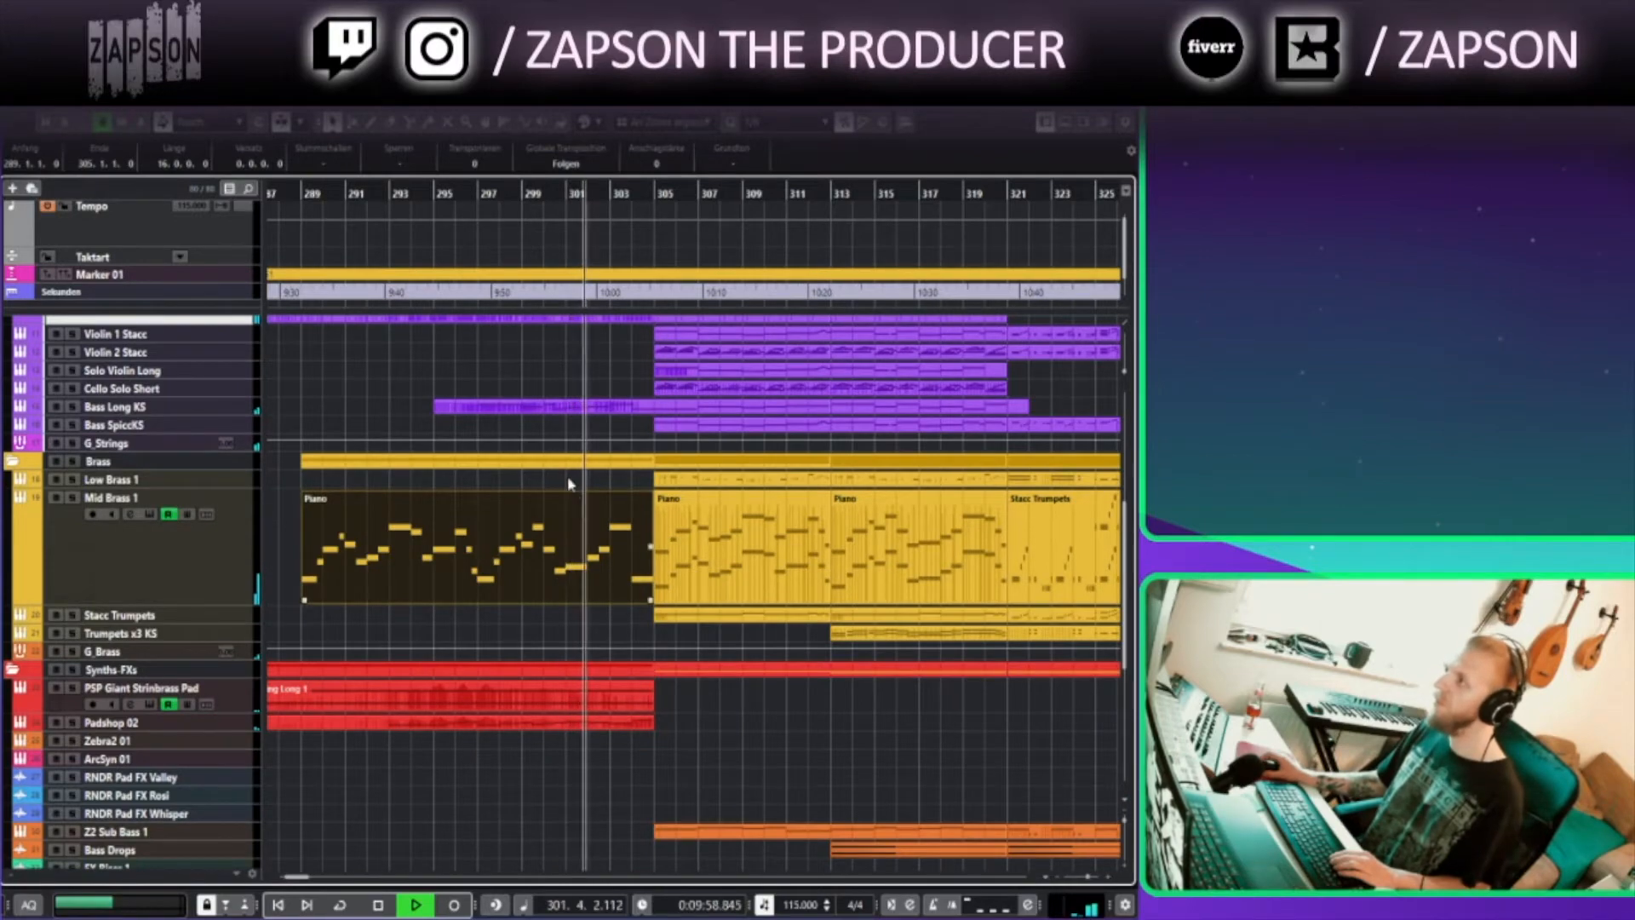
scroll(534, 380, "right", 5)
scroll(420, 409, "up", 3)
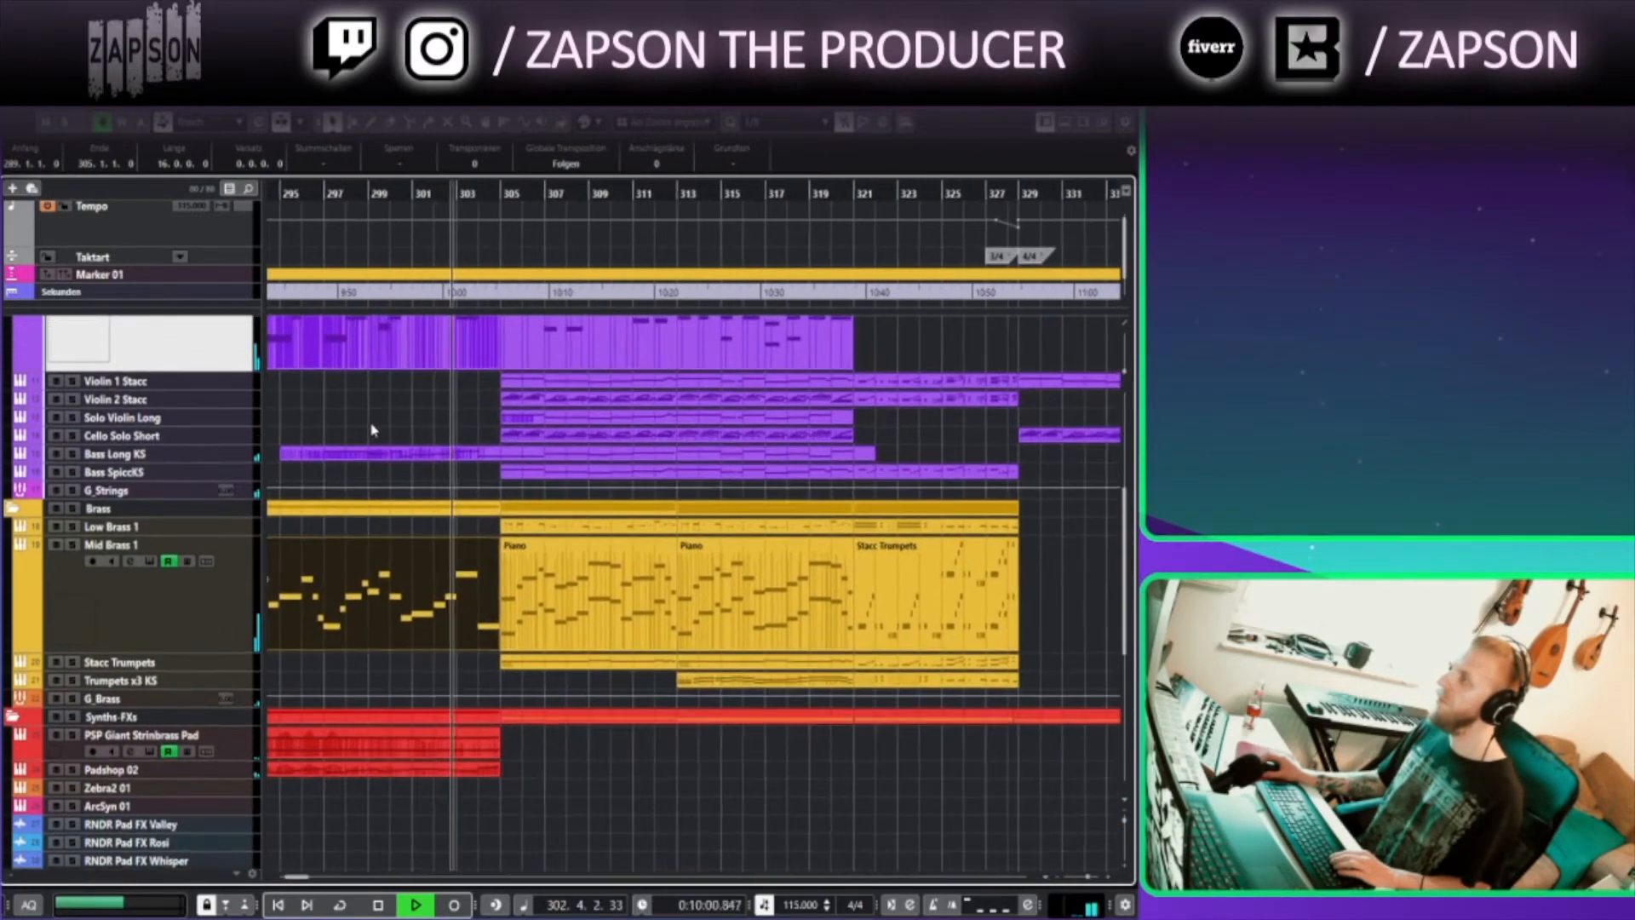
scroll(307, 554, "up", 3)
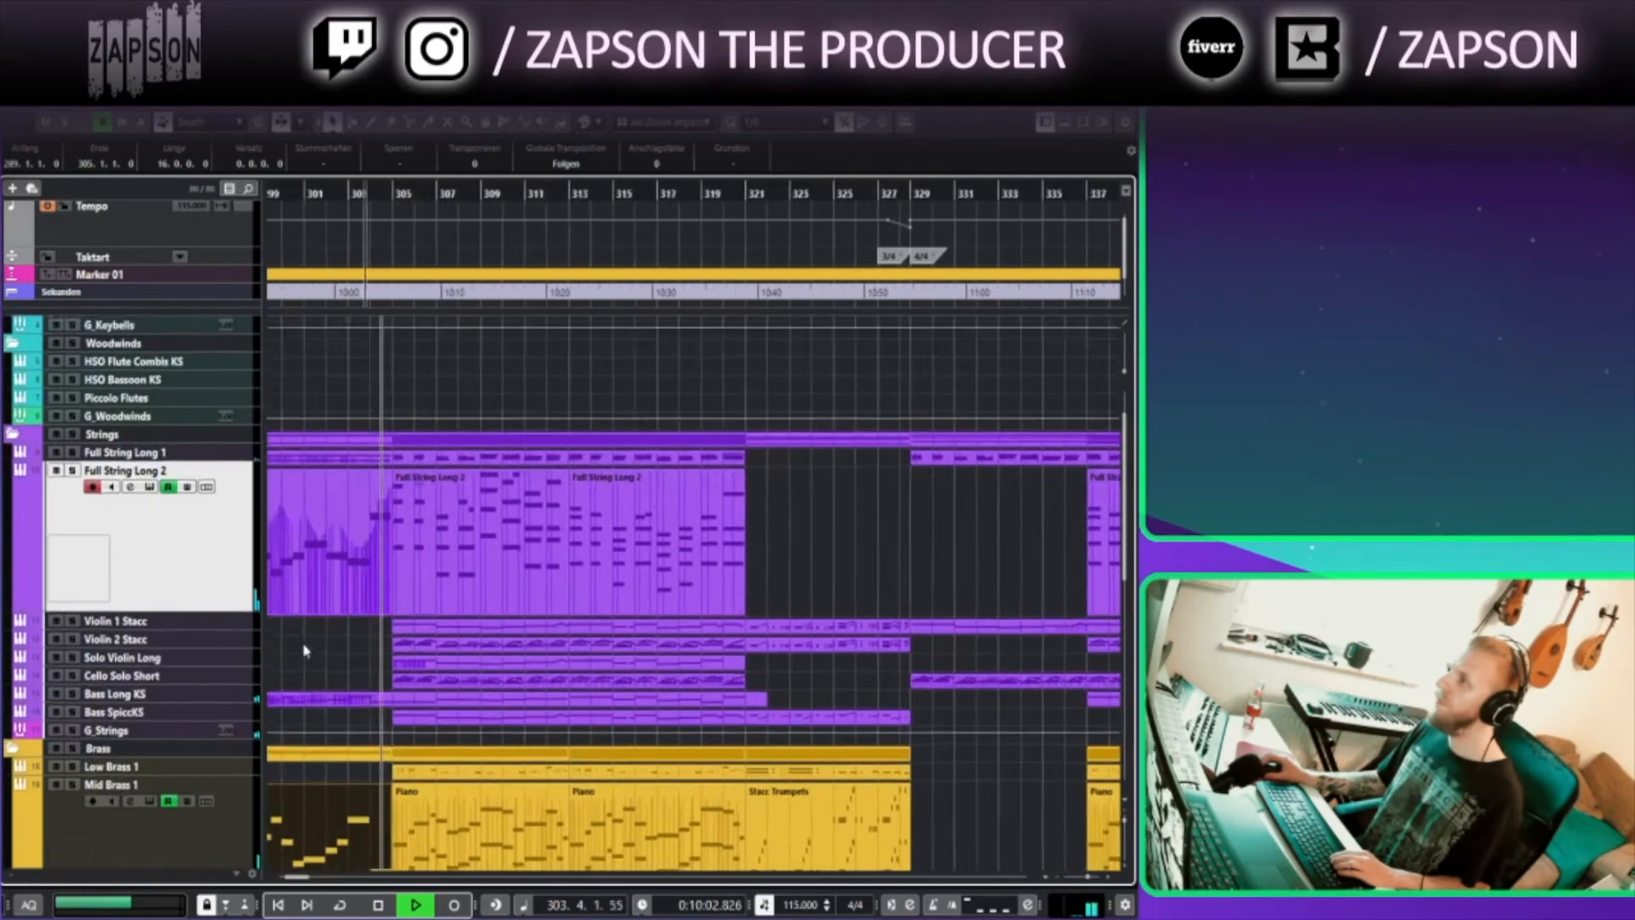
scroll(298, 511, "down", 4)
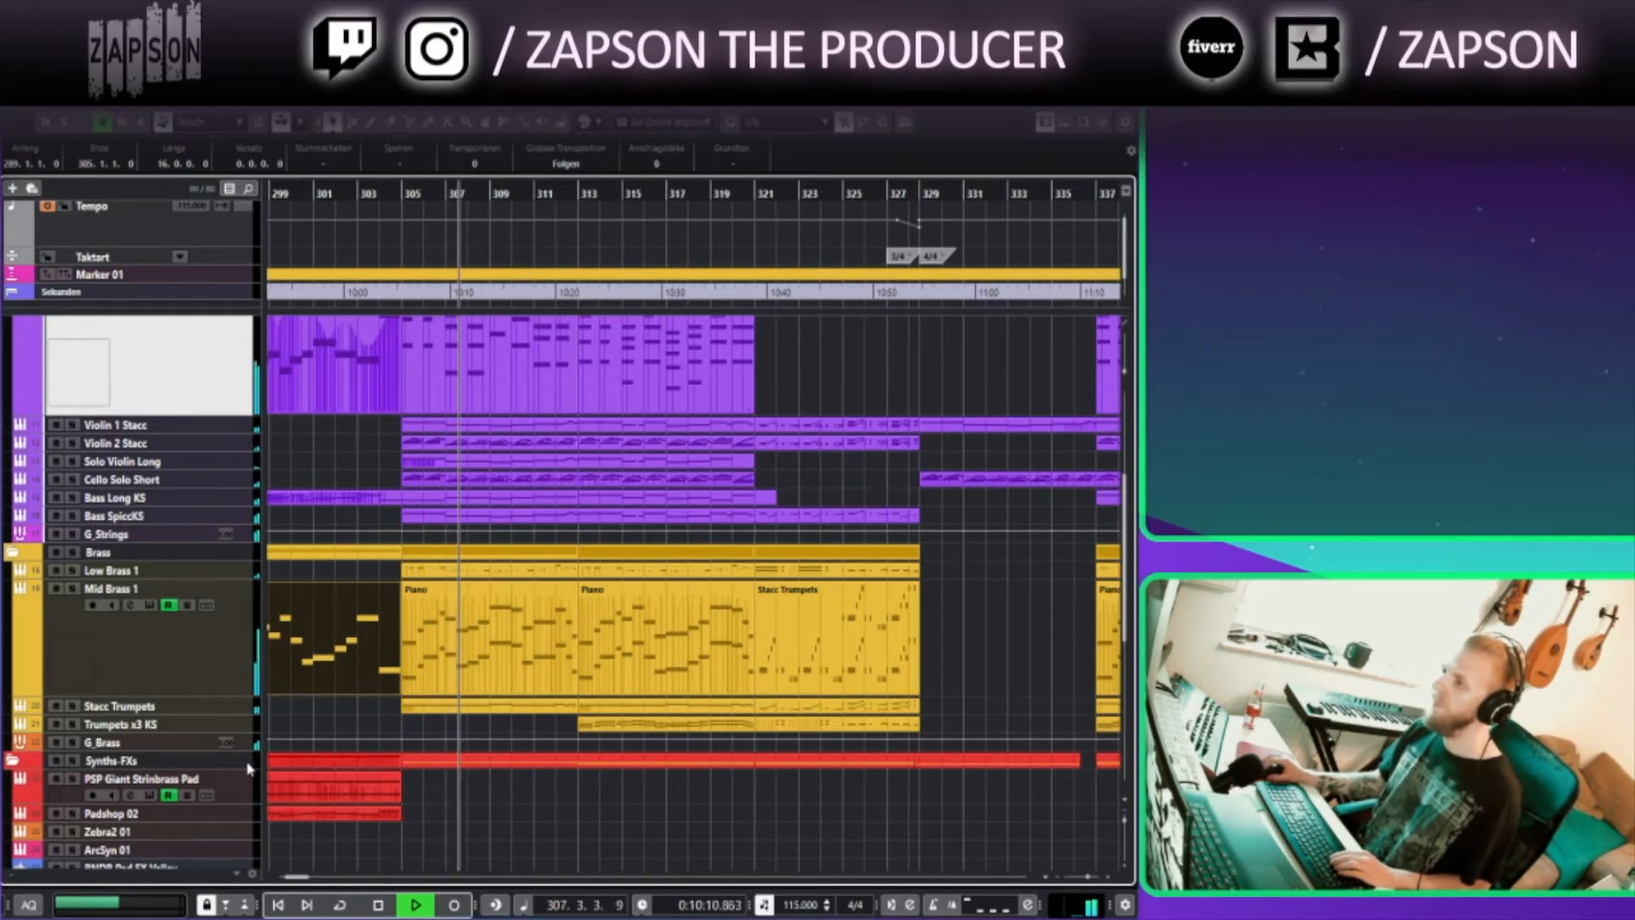
Open the sub bass part in the Key Editor to inspect its notes, then close the editor
scroll(550, 748, "down", 5)
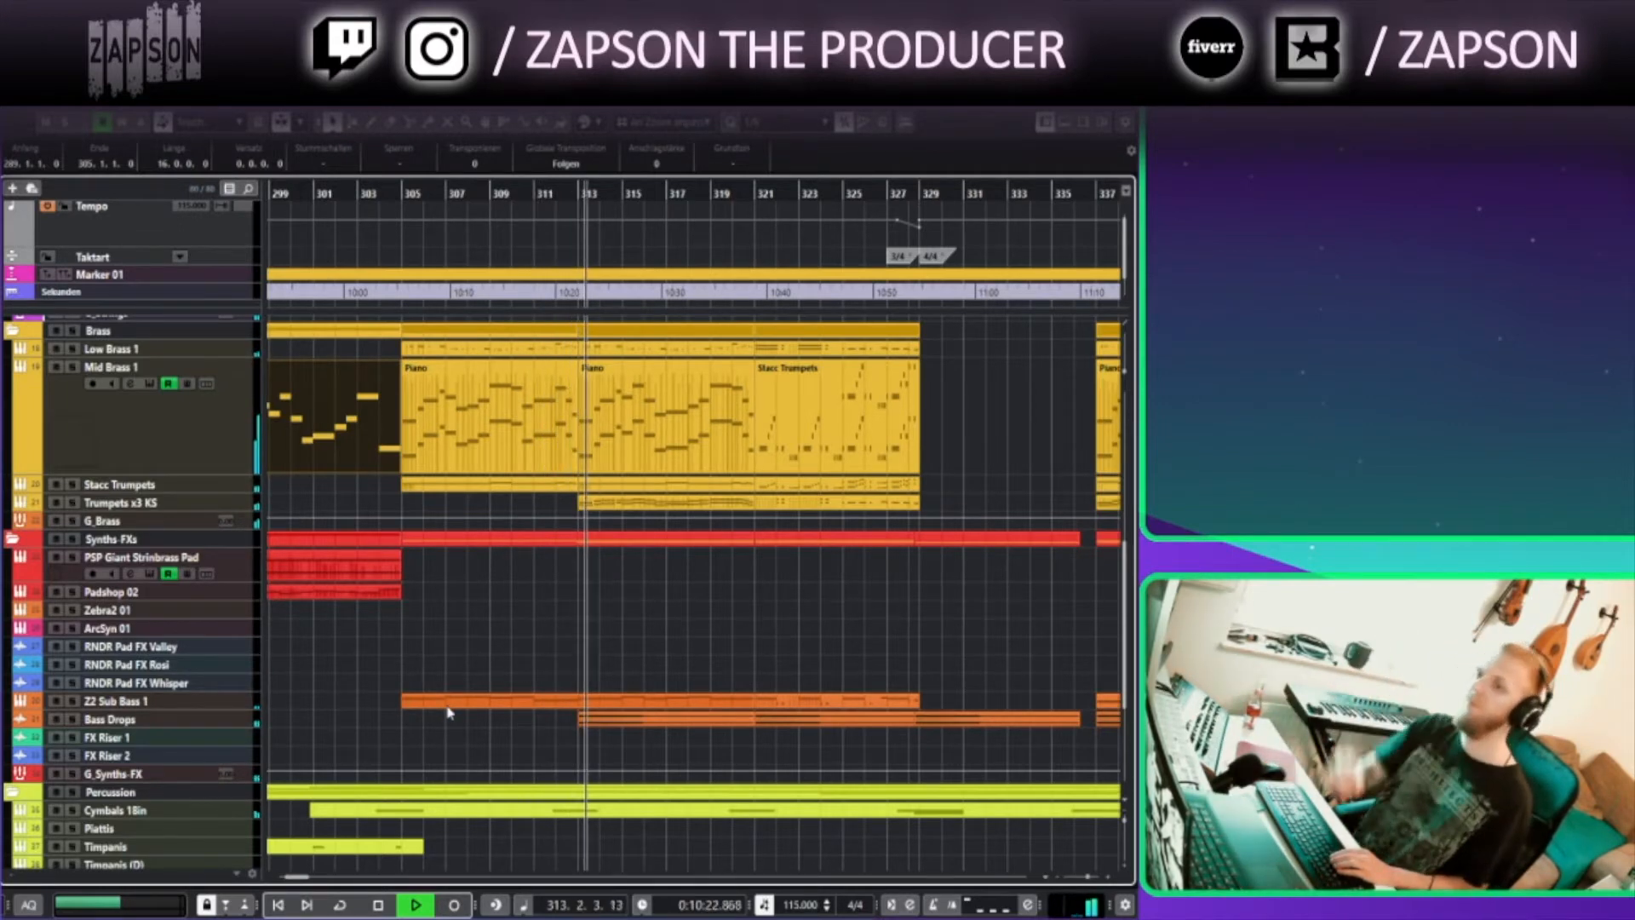
scroll(856, 591, "down", 3)
double_click(616, 770)
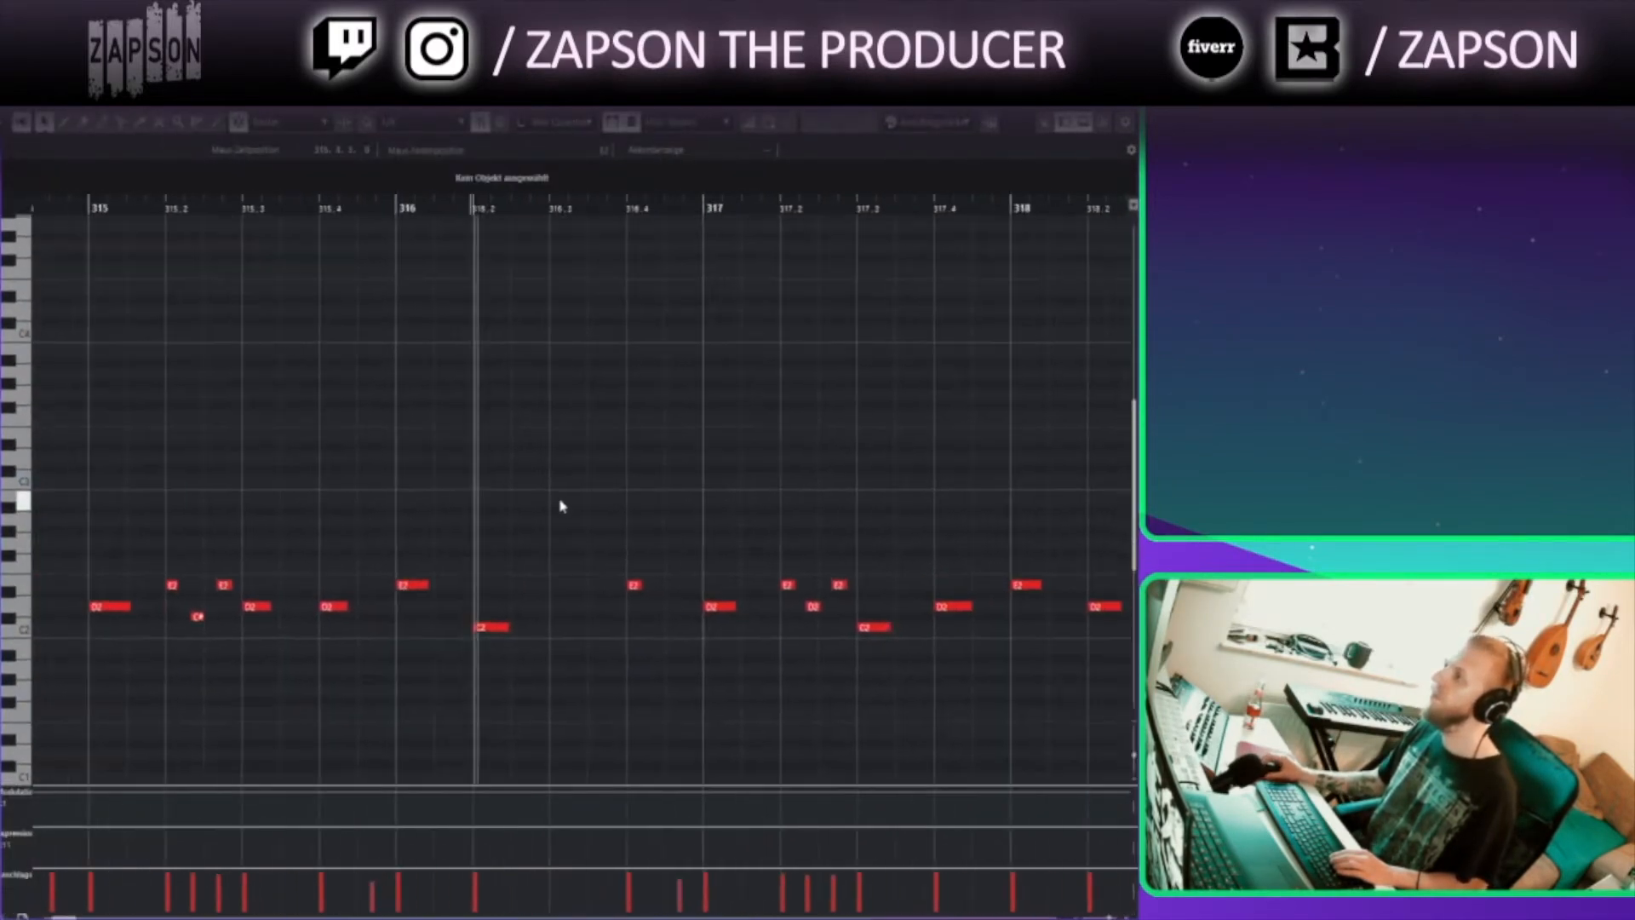
scroll(597, 520, "up", 3)
scroll(479, 457, "down", 3)
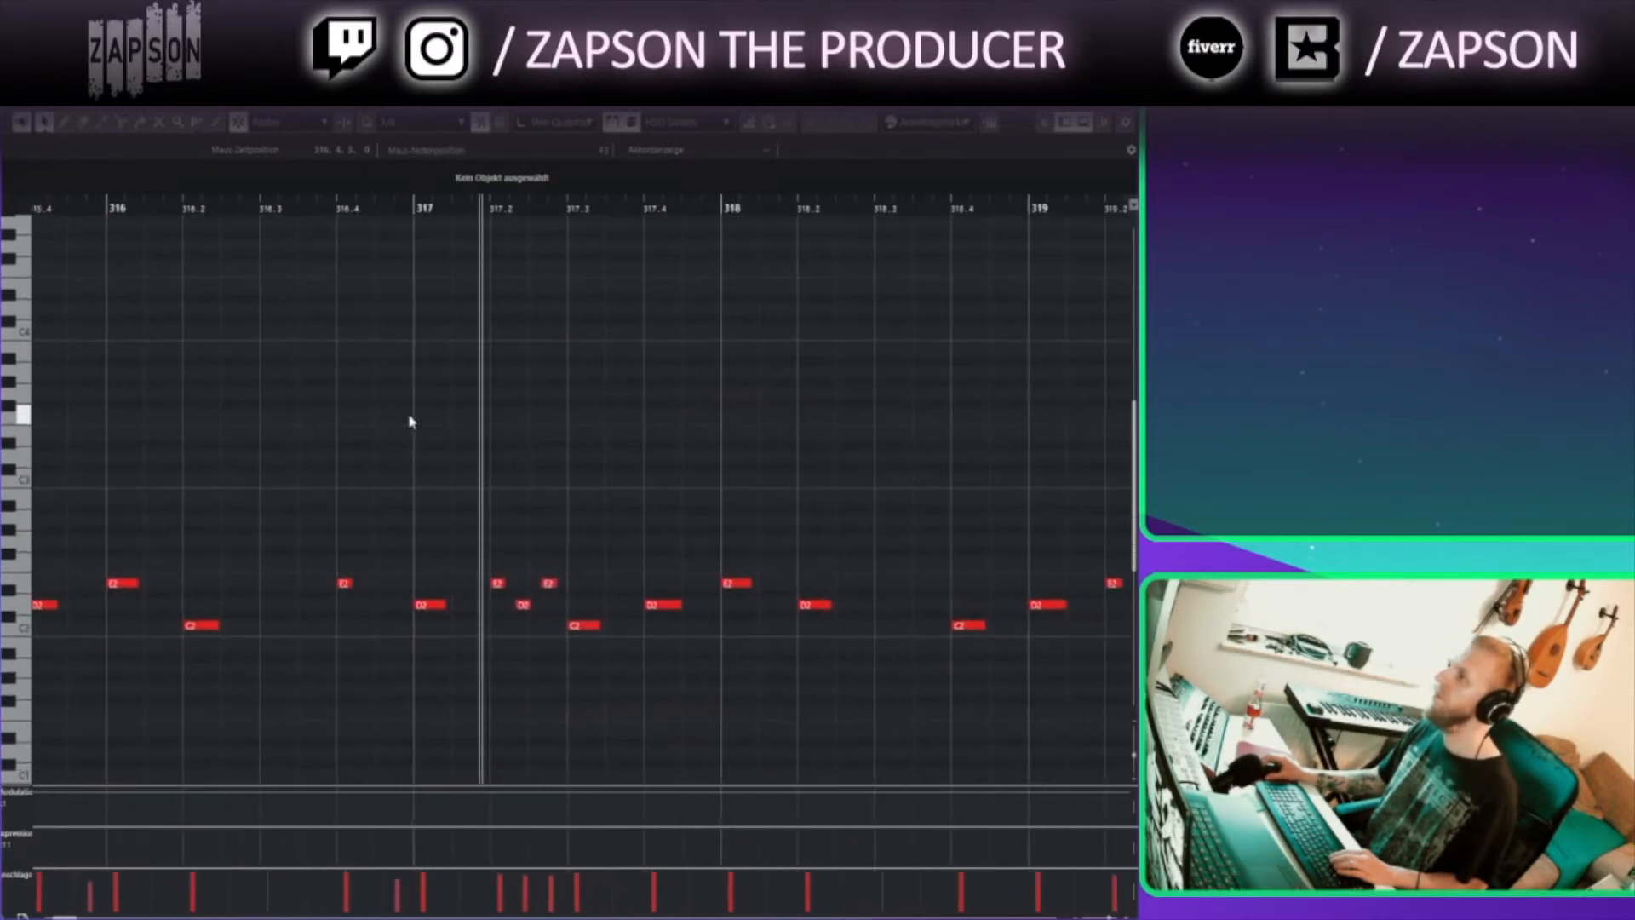
key("Escape")
Open the Stacc Trumpets part around bar 321 in the Key Editor and scroll through its notes
left_click(678, 746)
scroll(767, 707, "right", 3)
scroll(724, 716, "down", 1)
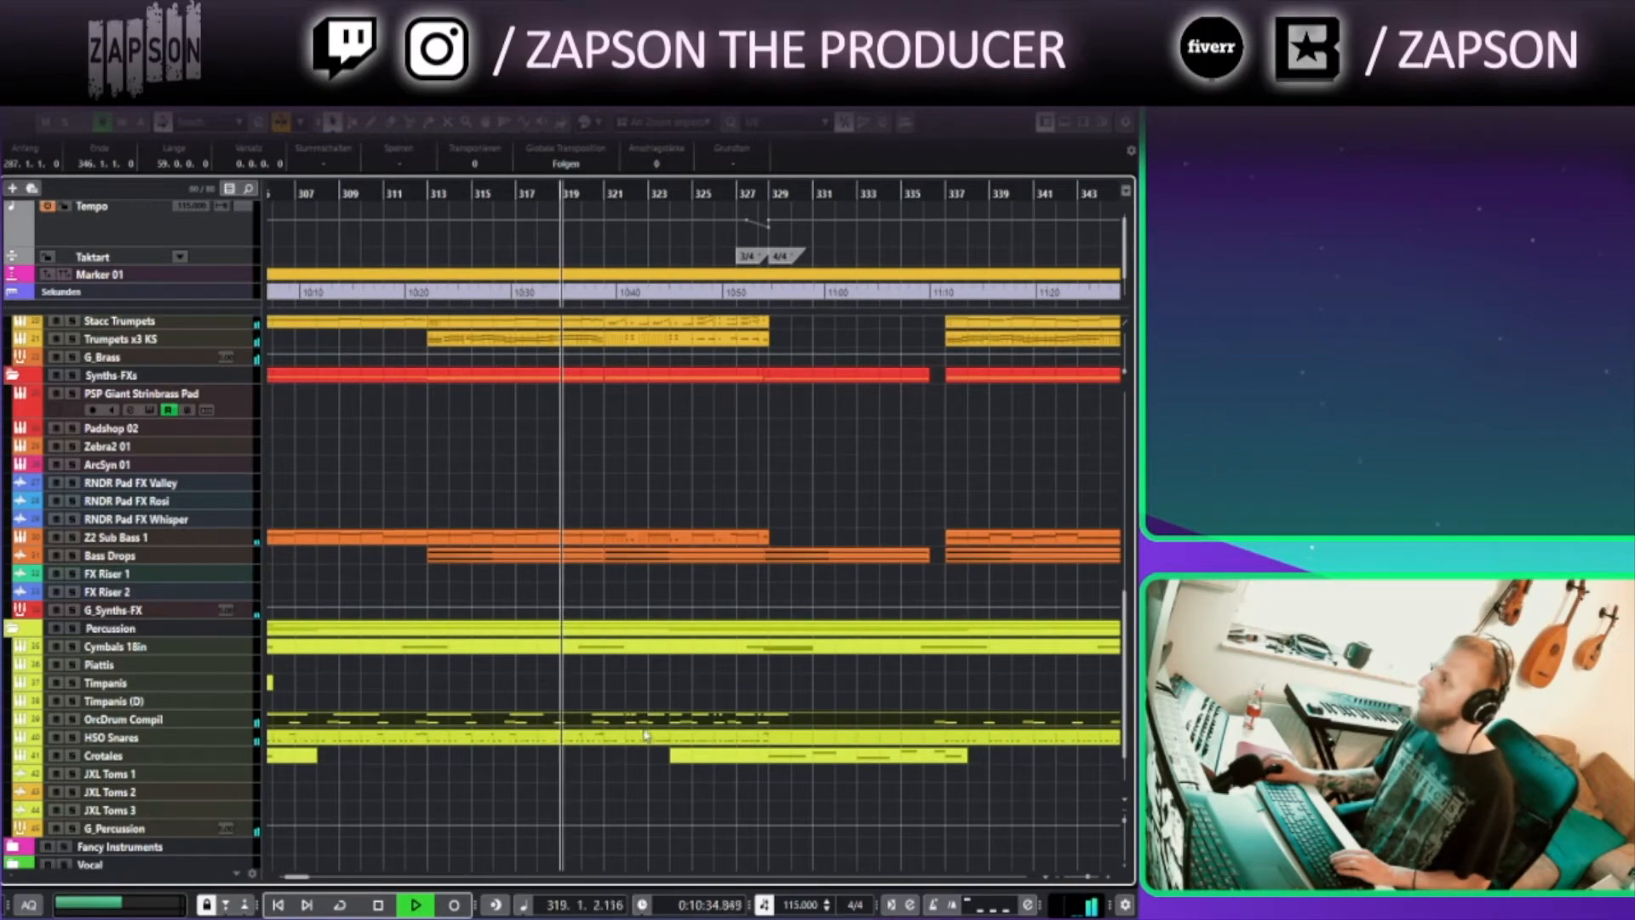
scroll(673, 493, "up", 5)
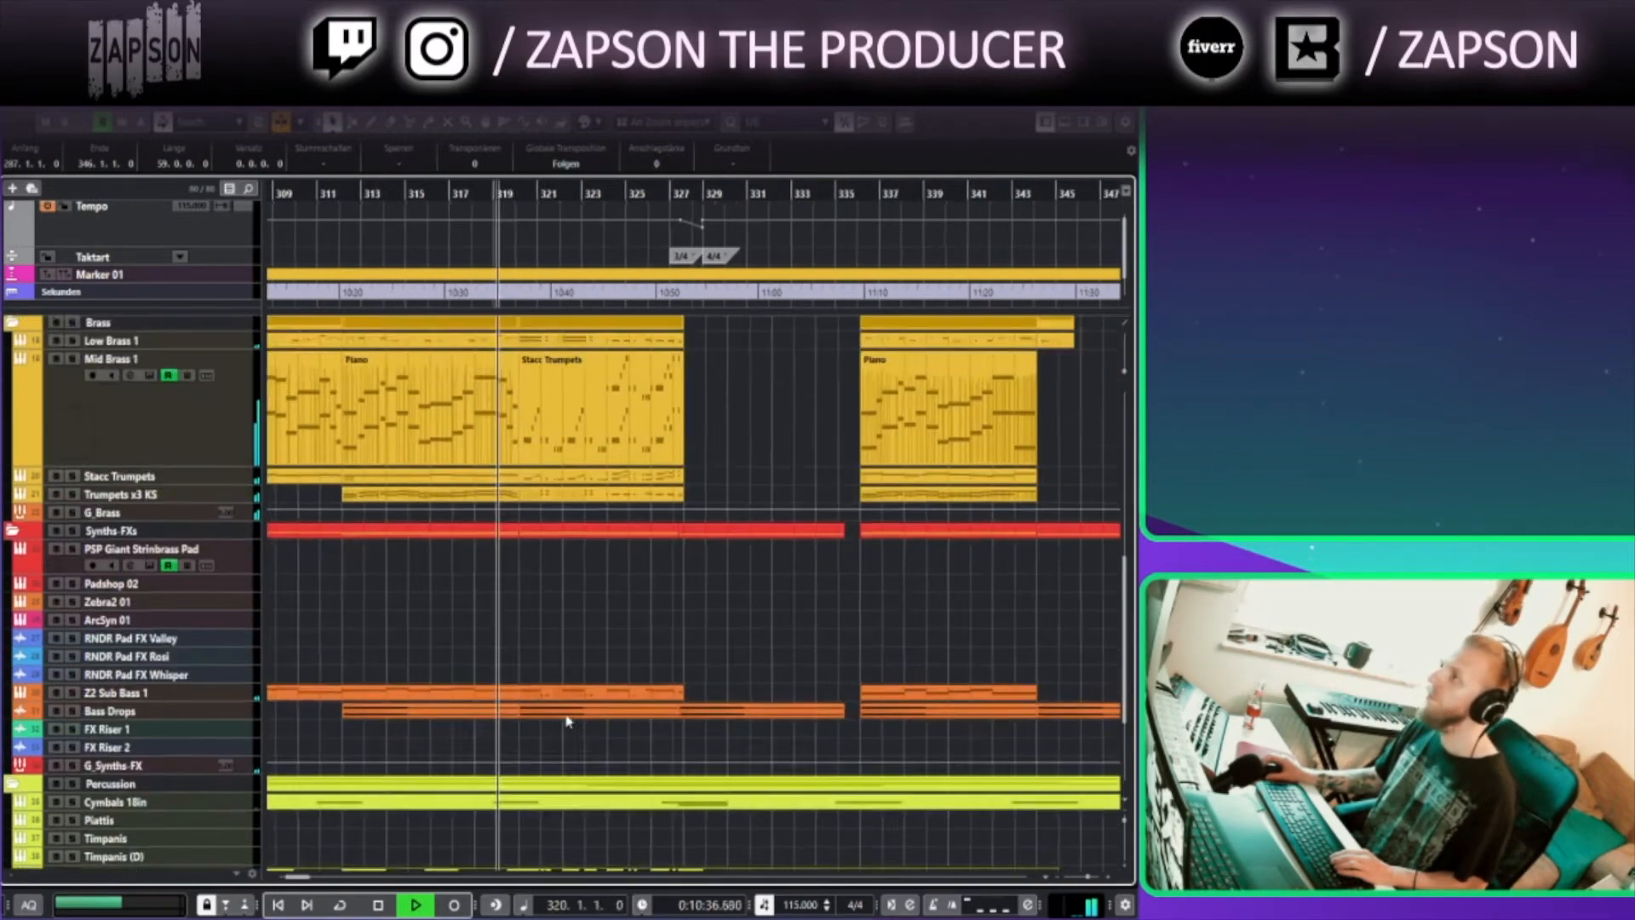
double_click(519, 571)
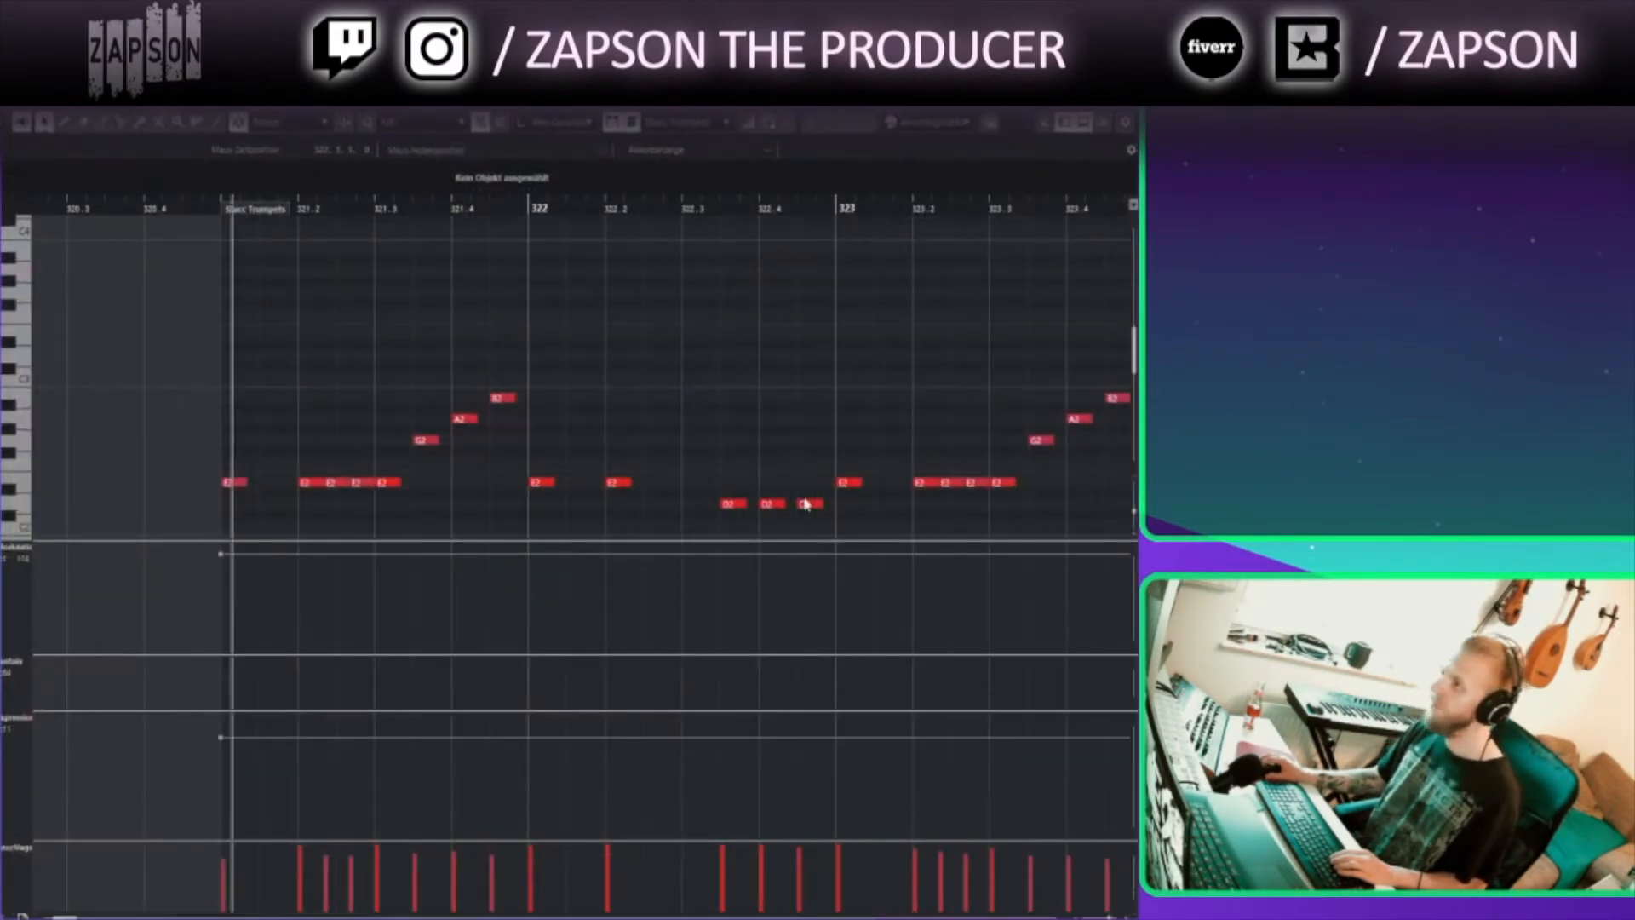
scroll(631, 355, "right", 3)
scroll(631, 356, "down", 1)
scroll(635, 351, "right", 2)
scroll(635, 351, "down", 1)
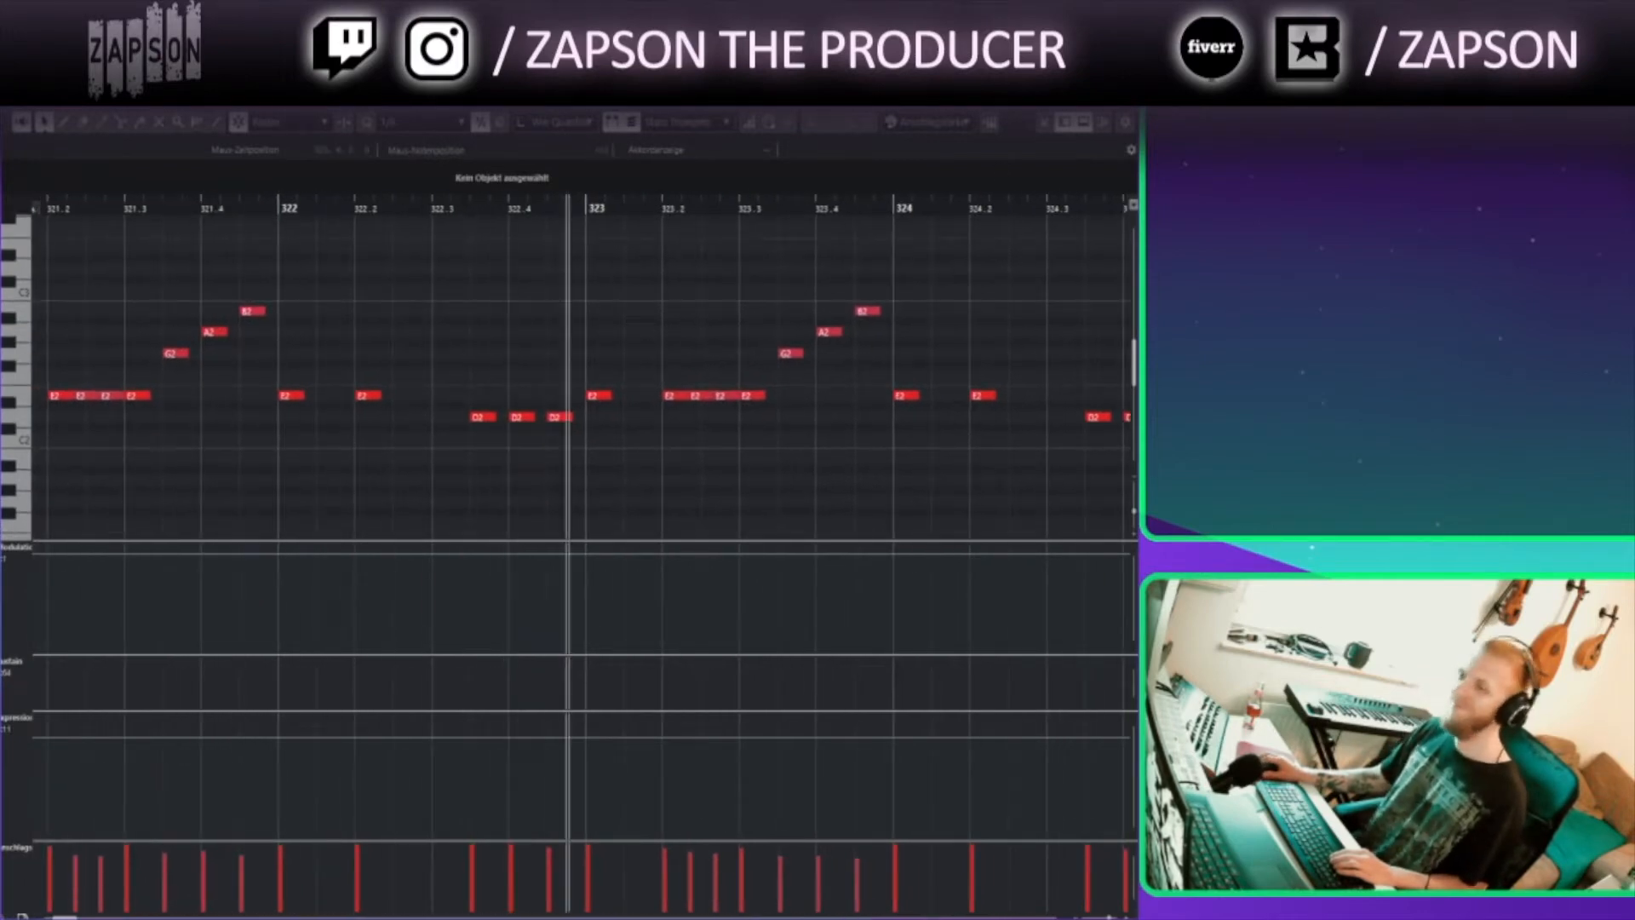
key("Escape")
Open the staccato violin part around bar 325 in the Key Editor and review its chords before closing it
left_click(723, 408)
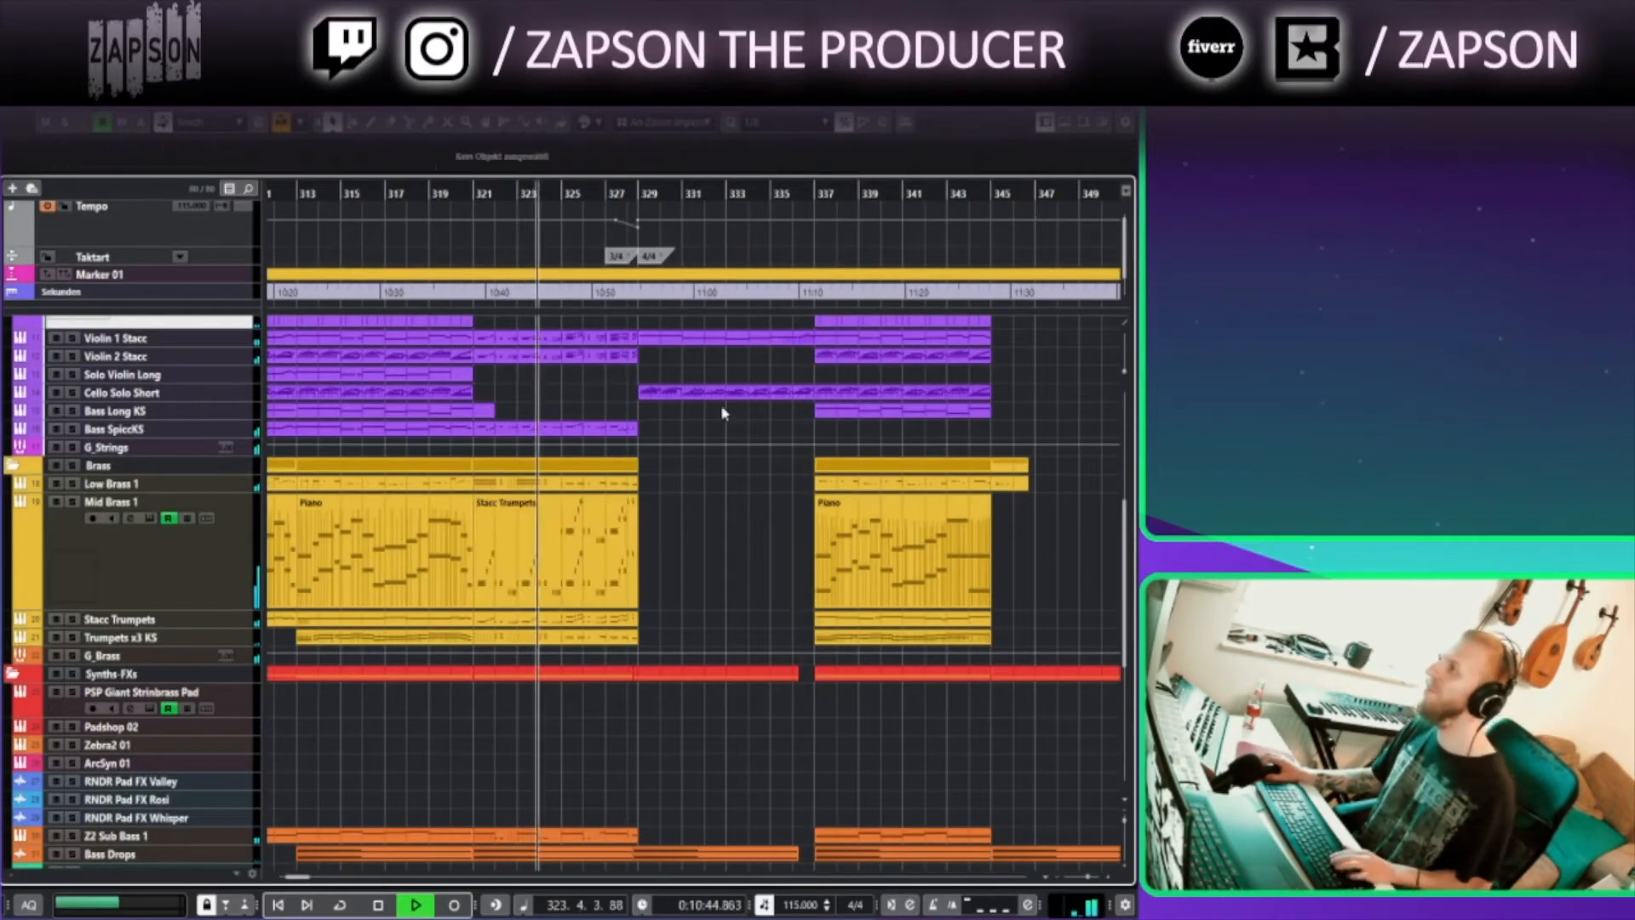
scroll(704, 413, "up", 2)
left_click_drag(703, 415, 630, 475)
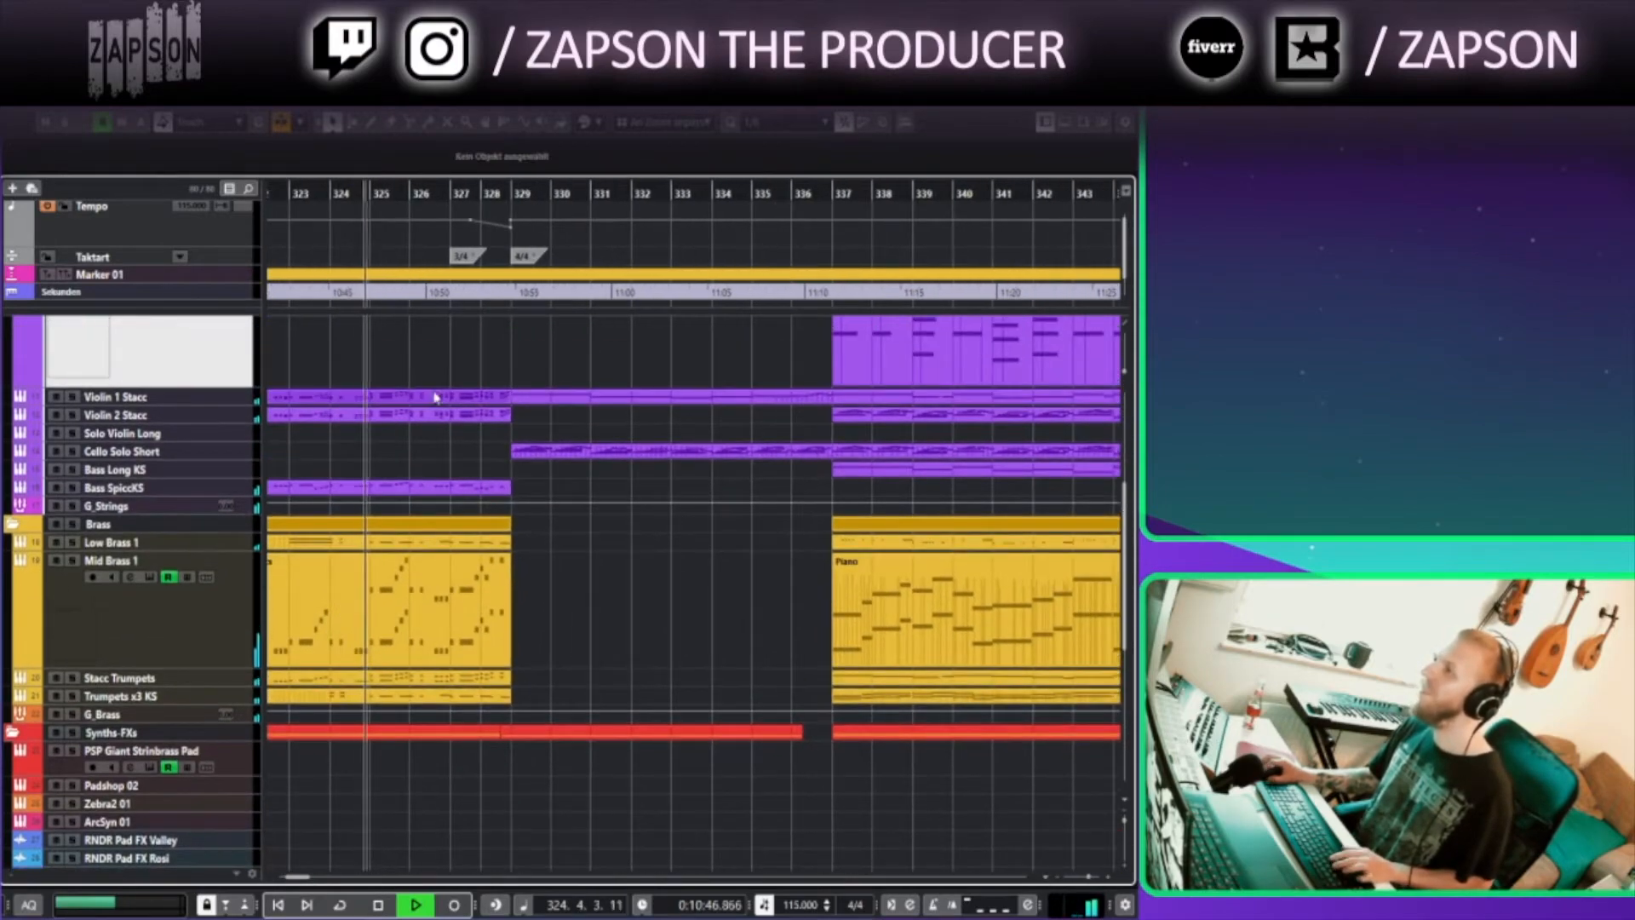
double_click(438, 417)
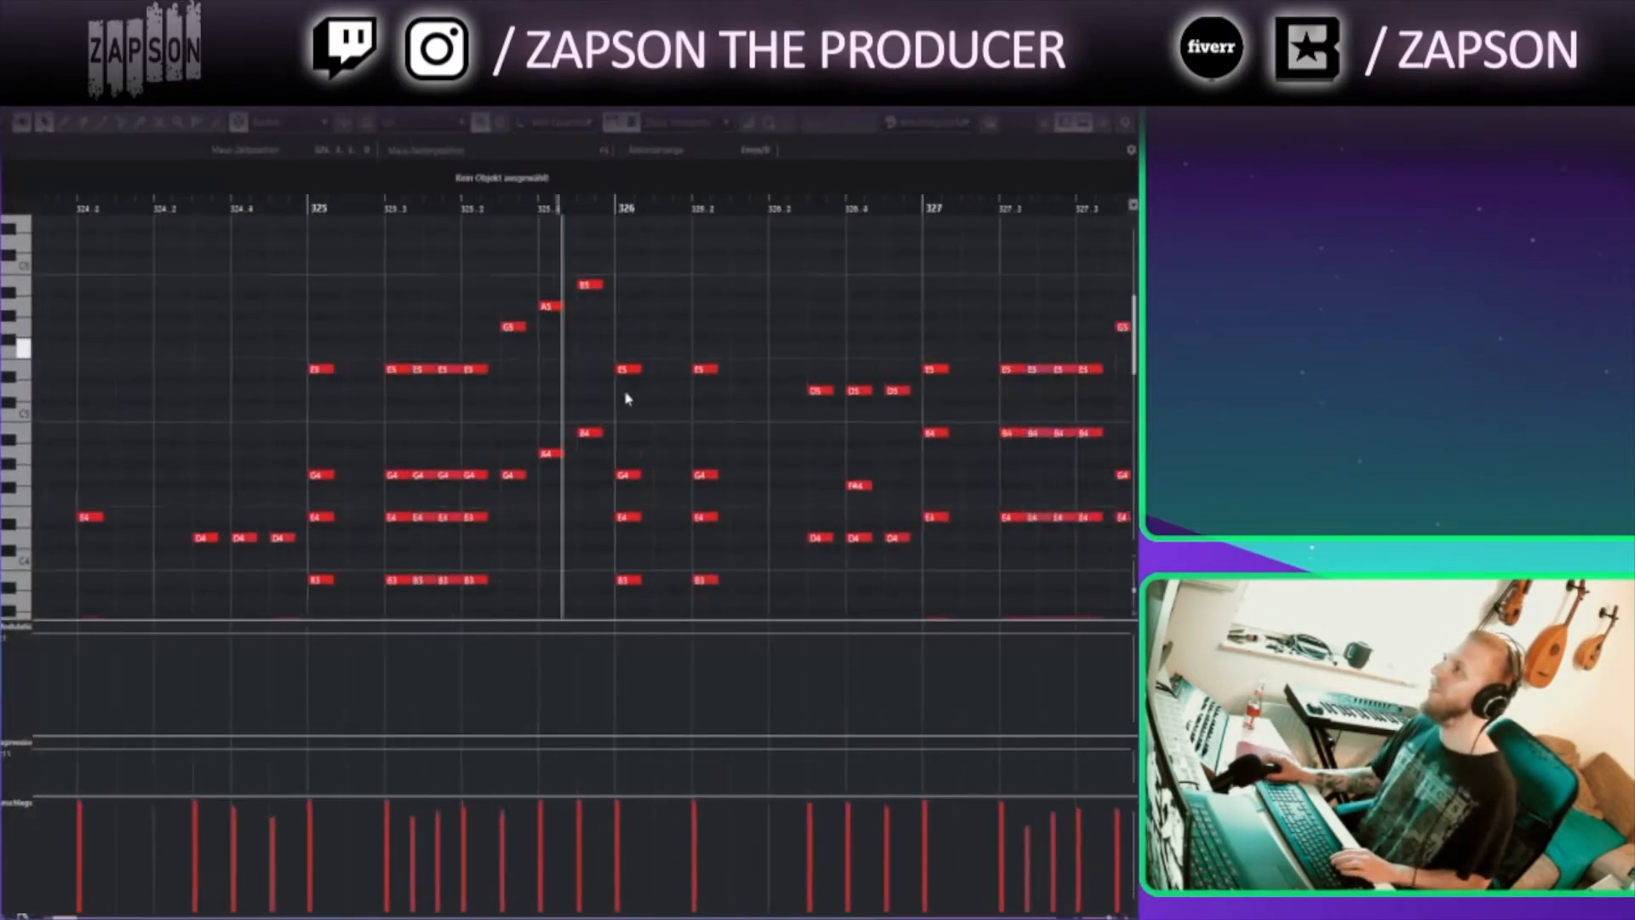
mouse_move(735, 361)
left_mouse_down()
mouse_move(534, 373)
mouse_move(595, 402)
left_mouse_up()
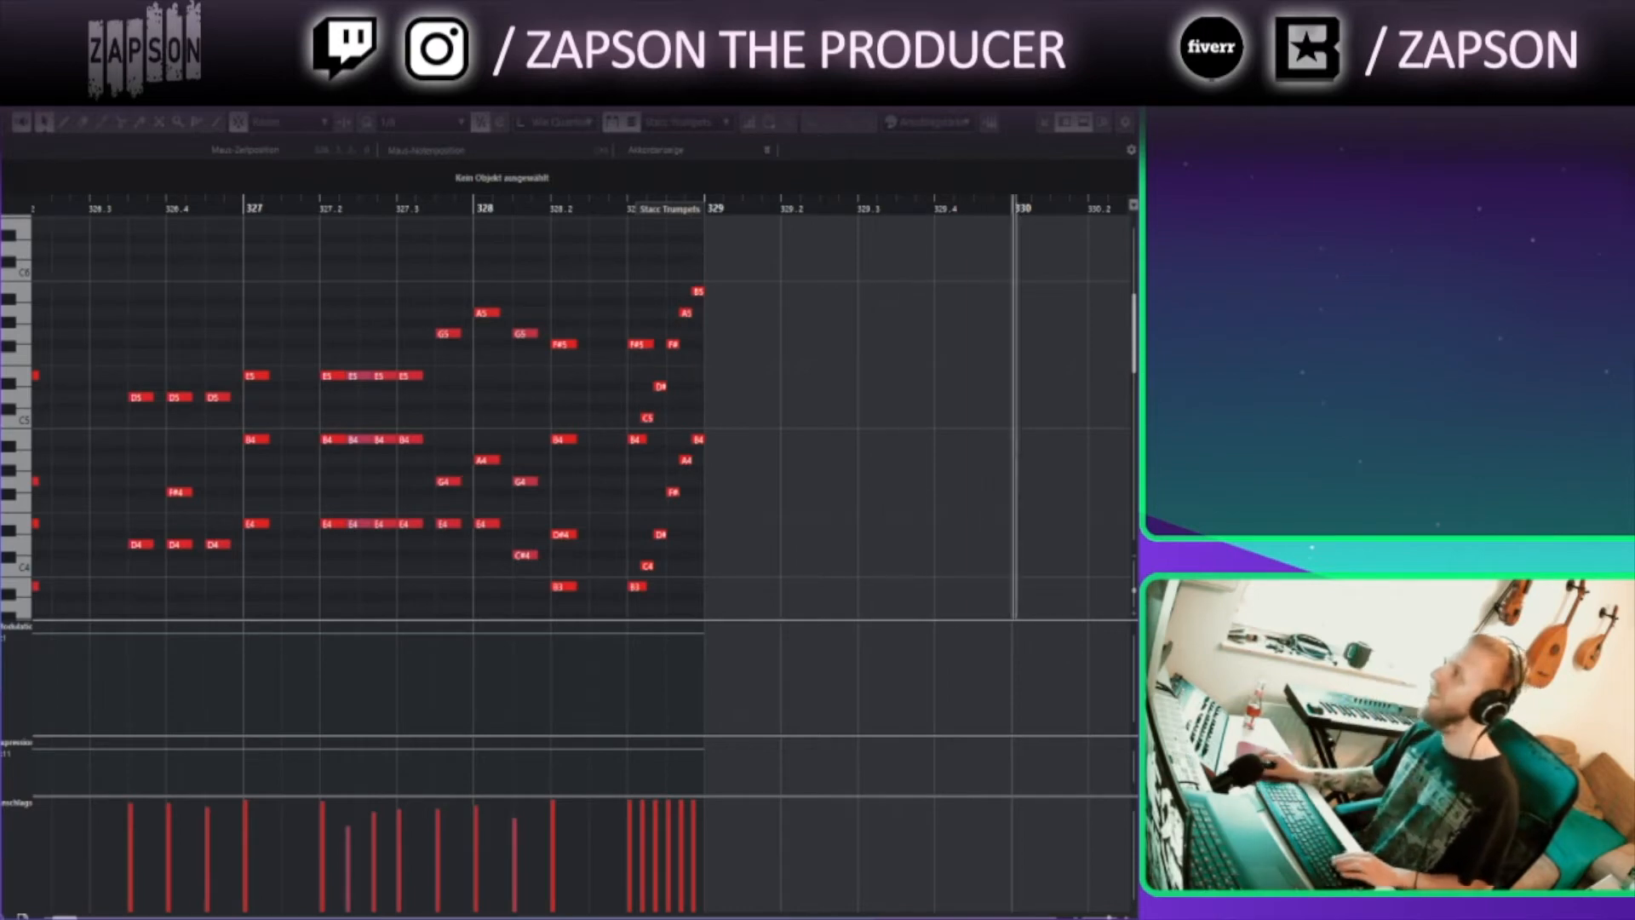
key("Return")
Select the Piano track and open the glockenspiel part in the Key Editor, then close it
scroll(856, 367, "up", 5)
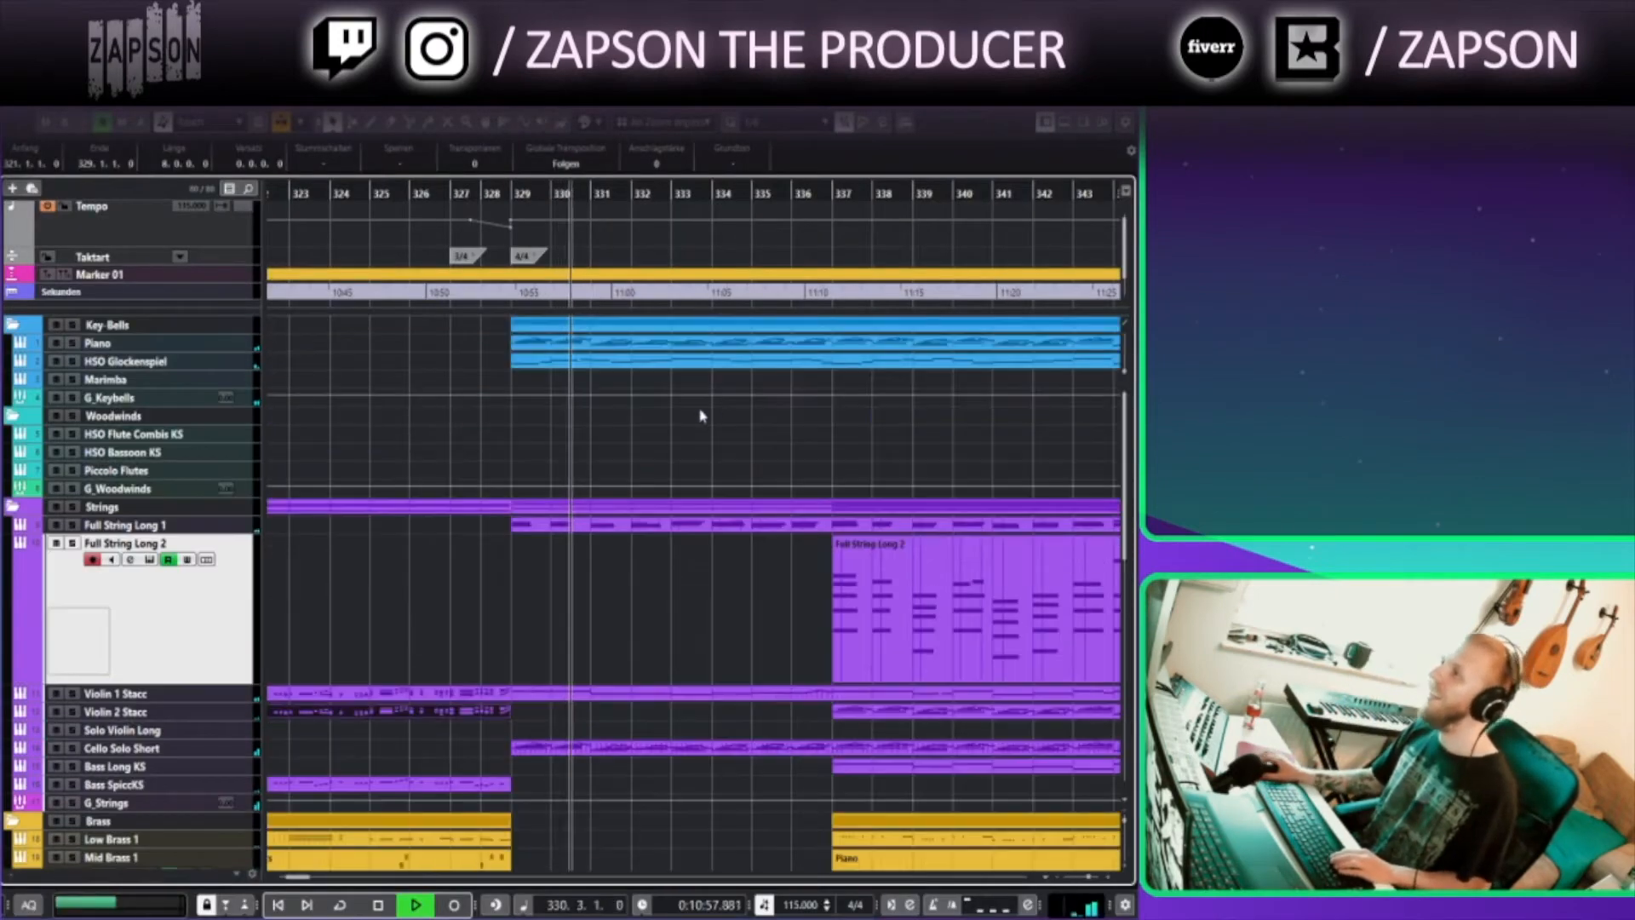
left_click(219, 344)
double_click(642, 363)
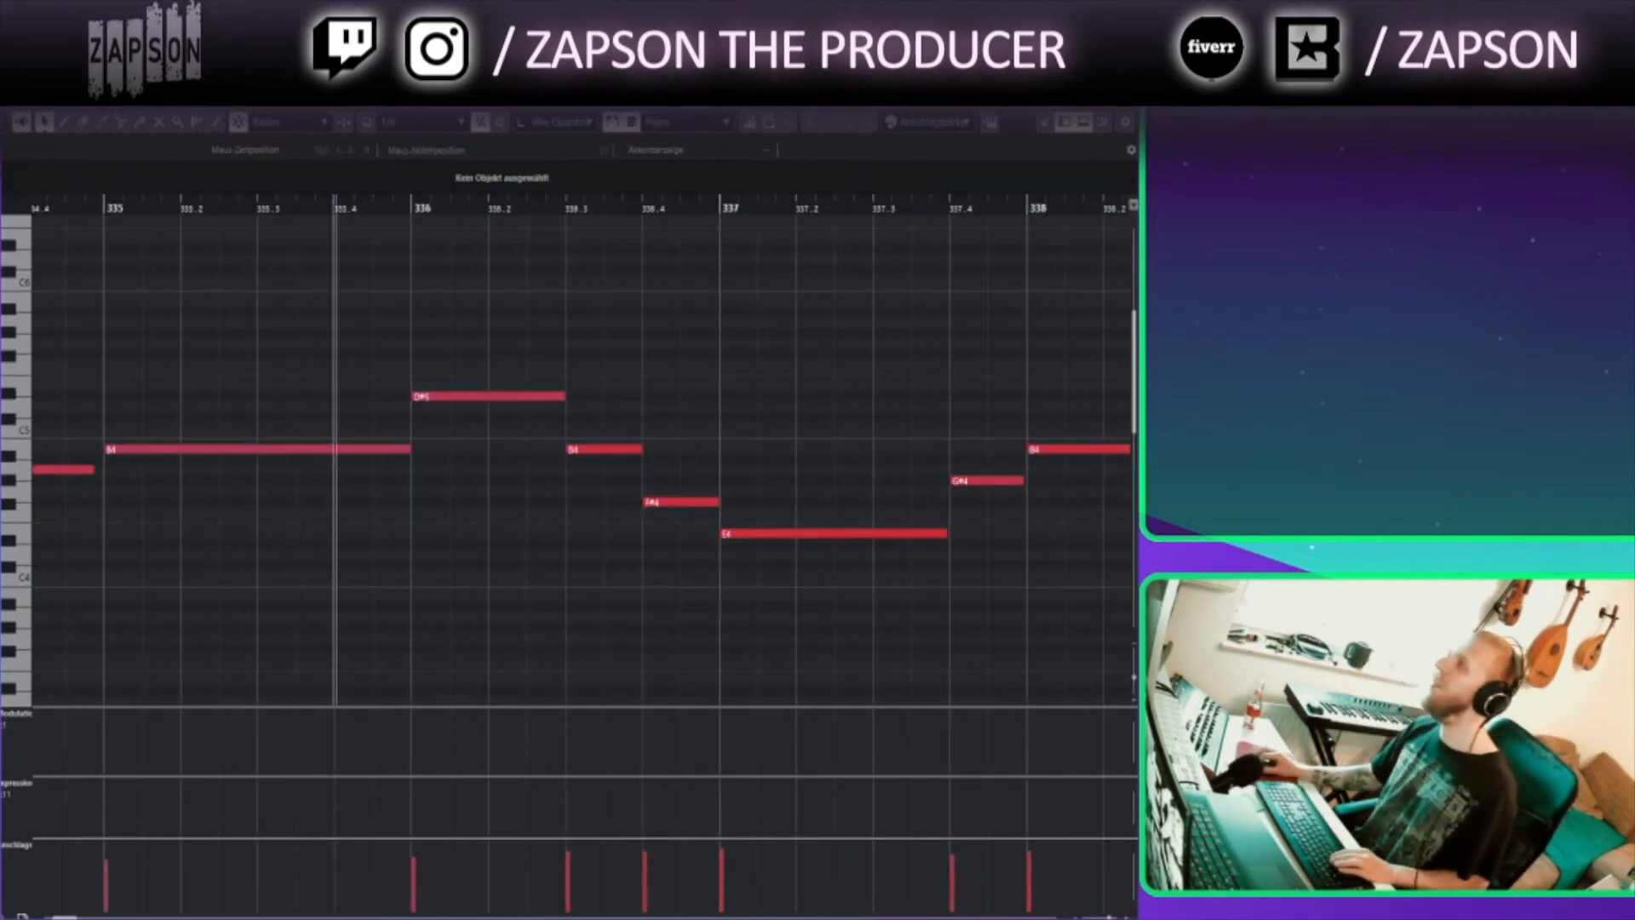
left_click(1122, 91)
Follow playback in the project window through bars 338 to 345
left_click_drag(933, 490, 737, 436)
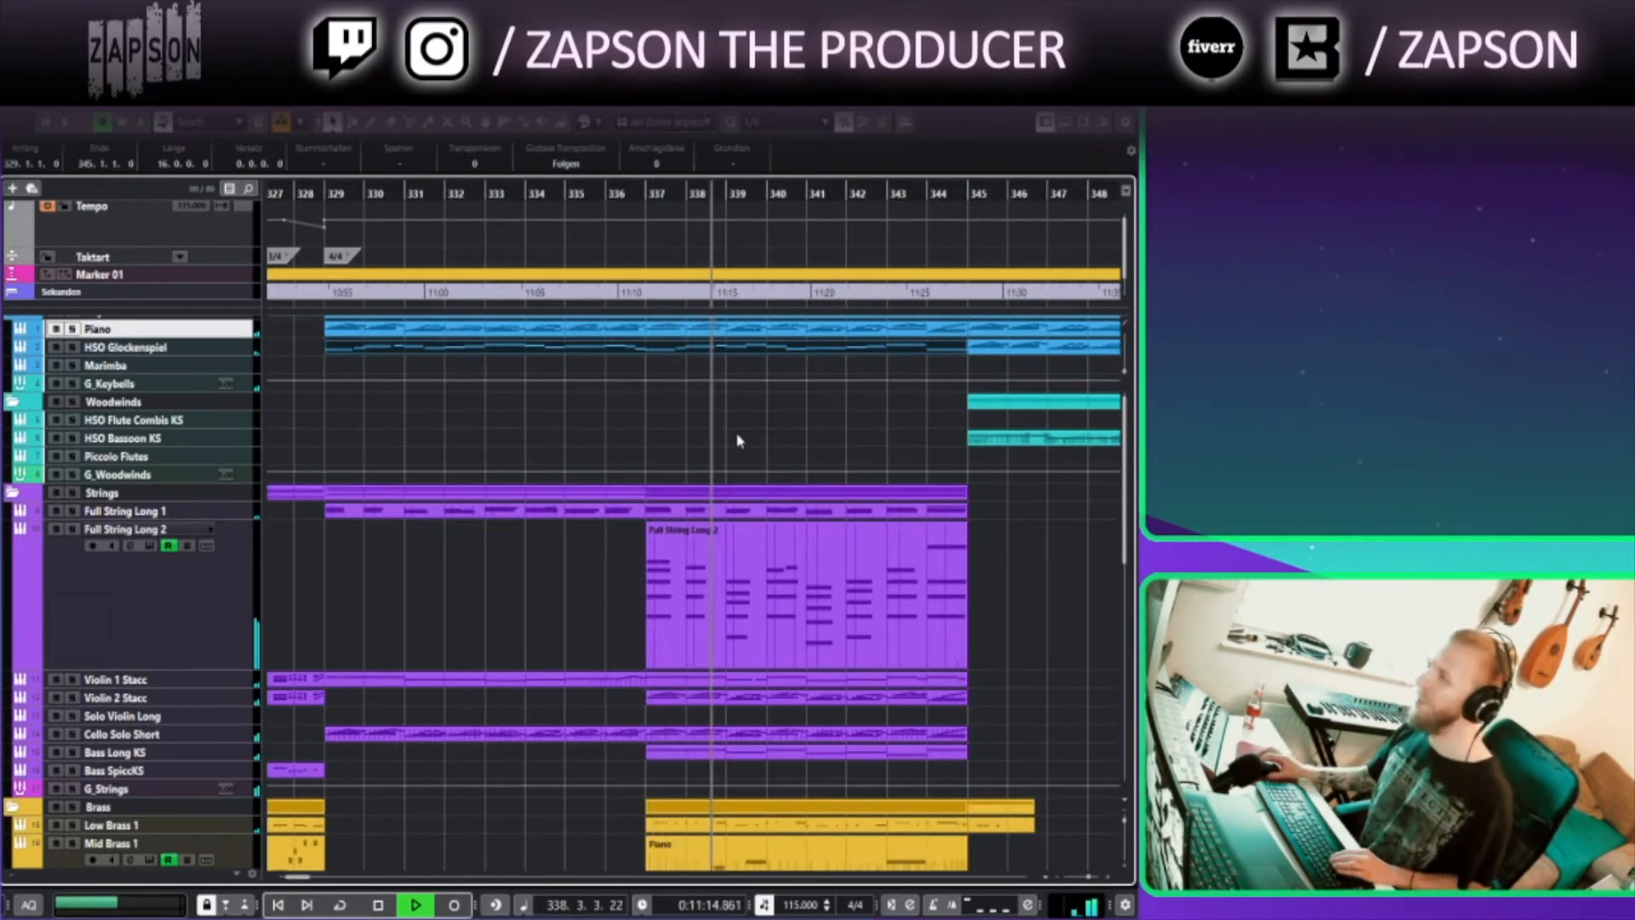
left_click_drag(804, 464, 422, 443)
left_click(925, 569)
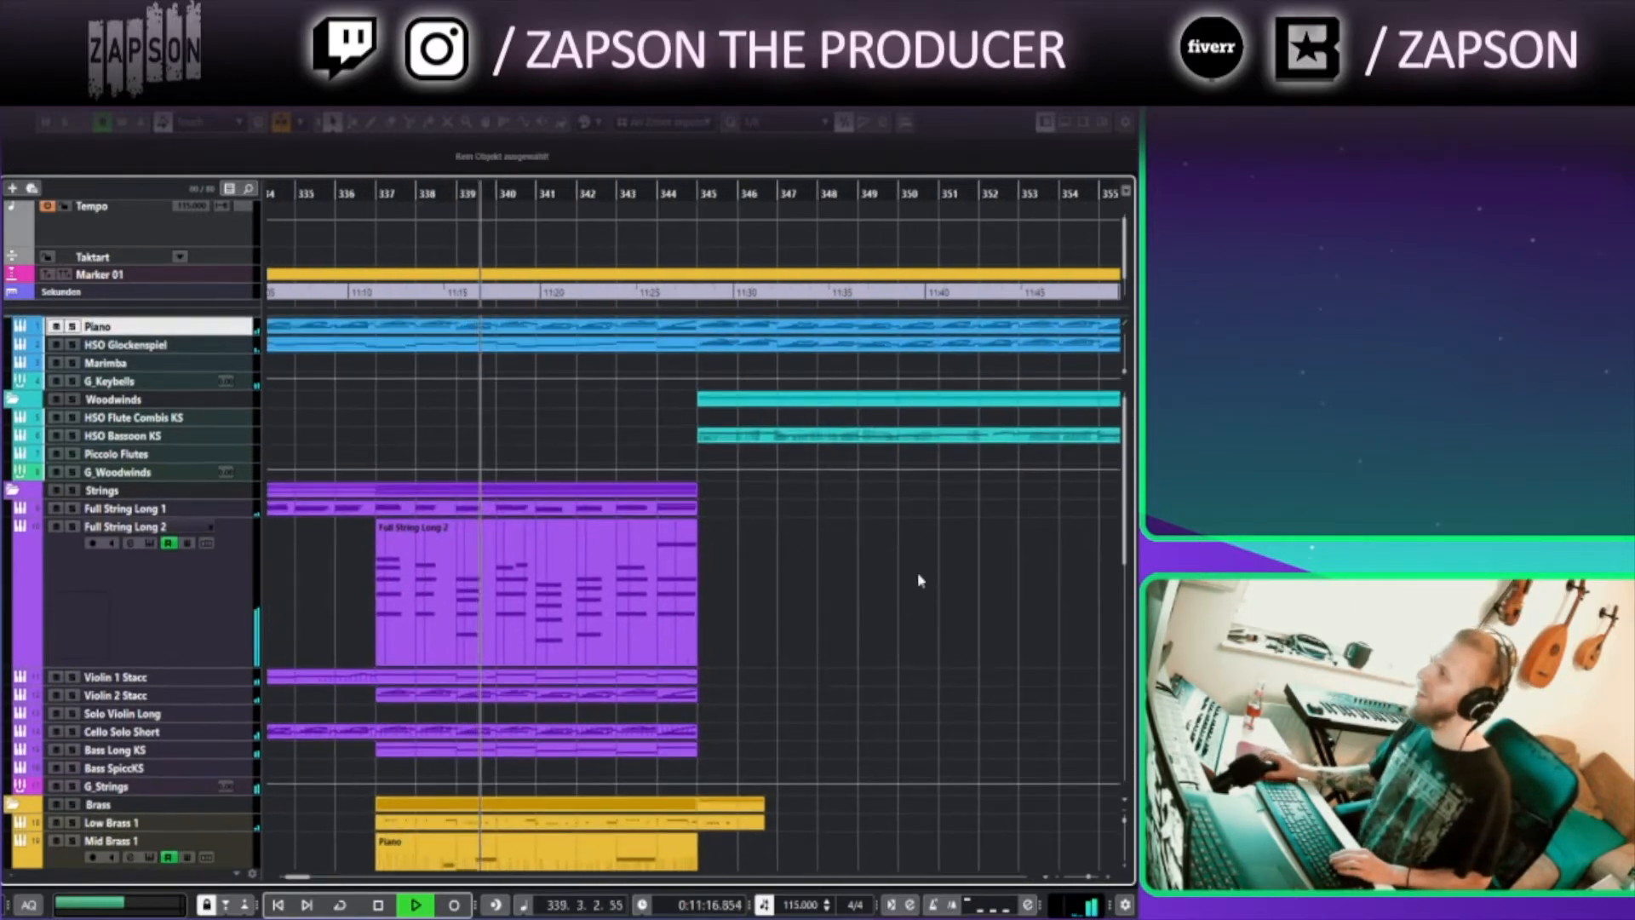
left_click_drag(673, 455, 468, 478)
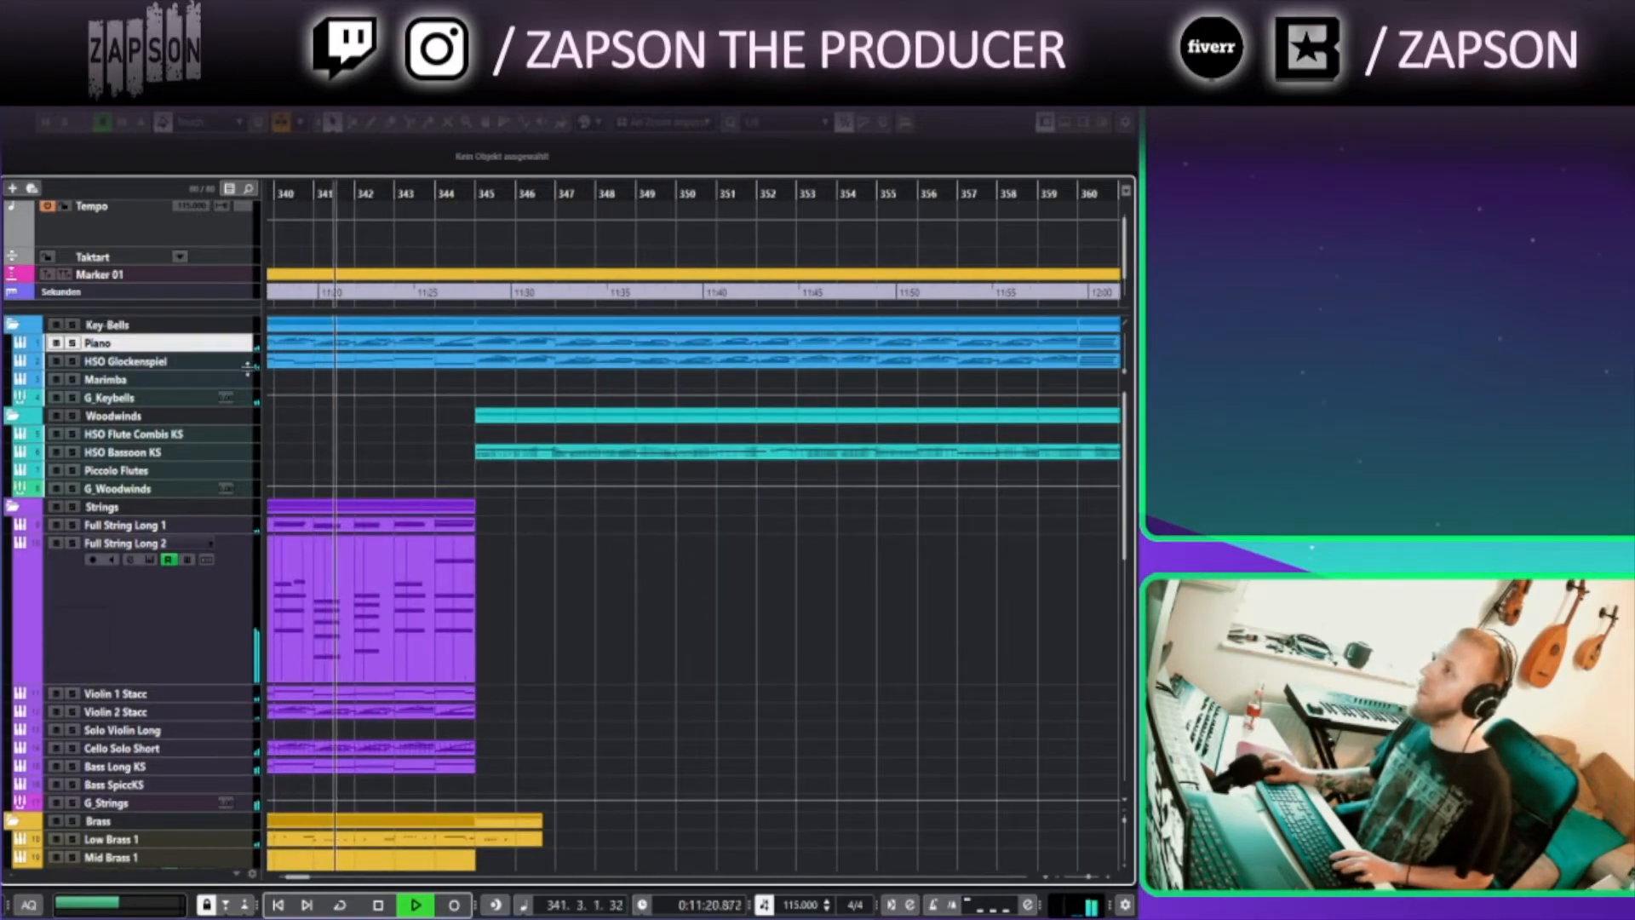
Enlarge the HSO Glockenspiel track and then the HSO Bassoon KS track to show their parts
key("Down")
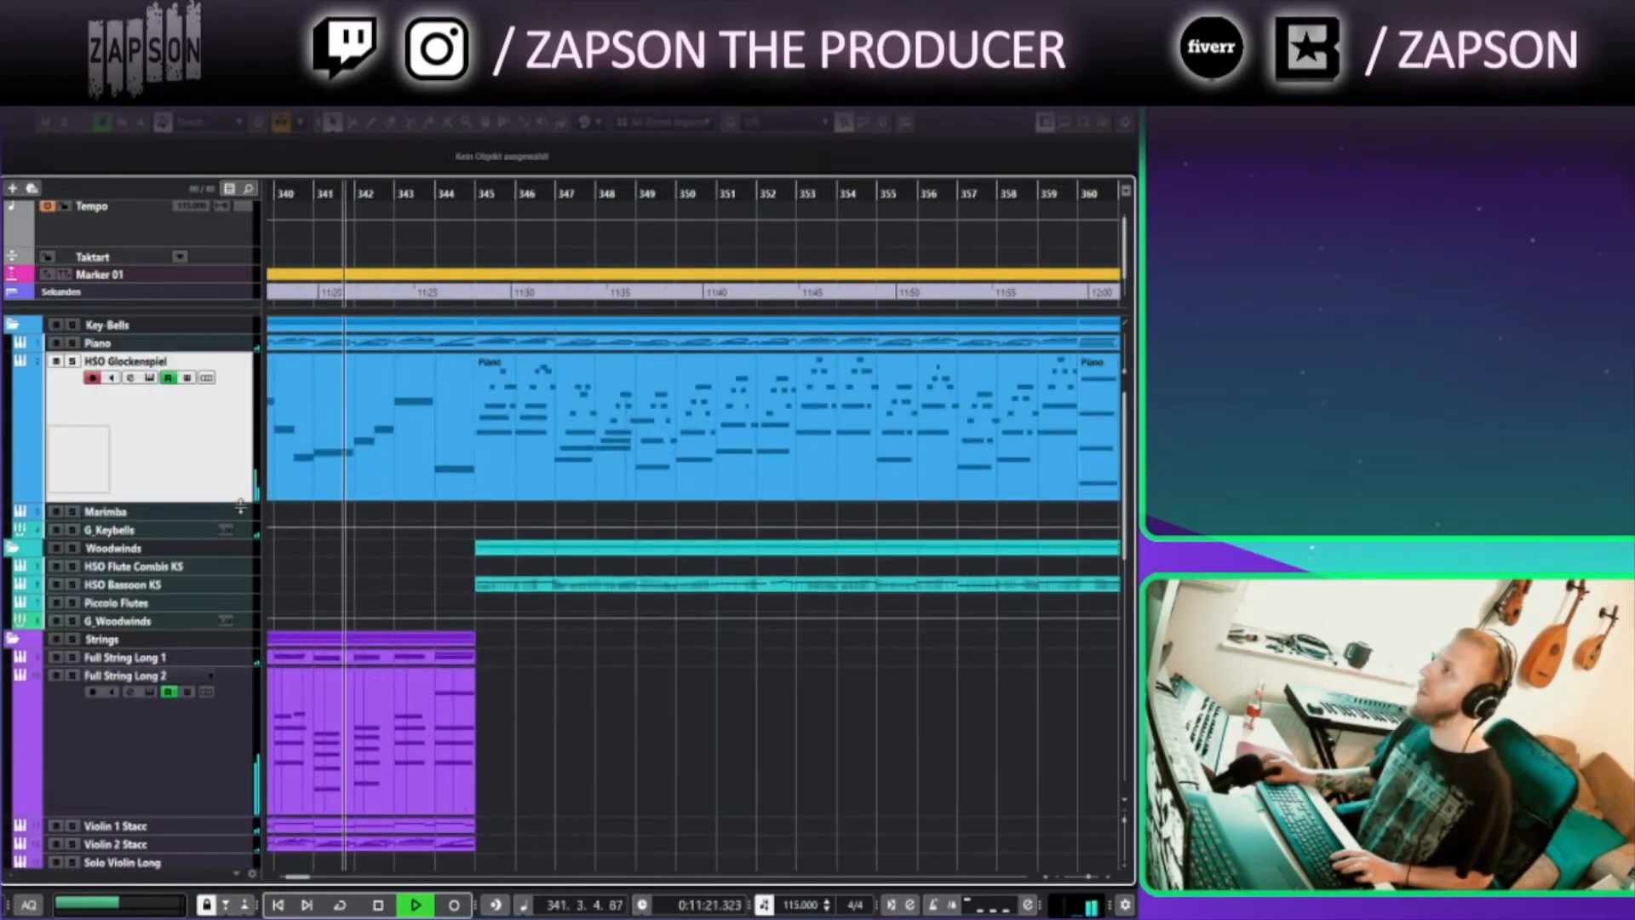
left_click(239, 584)
left_click_drag(668, 810, 533, 818)
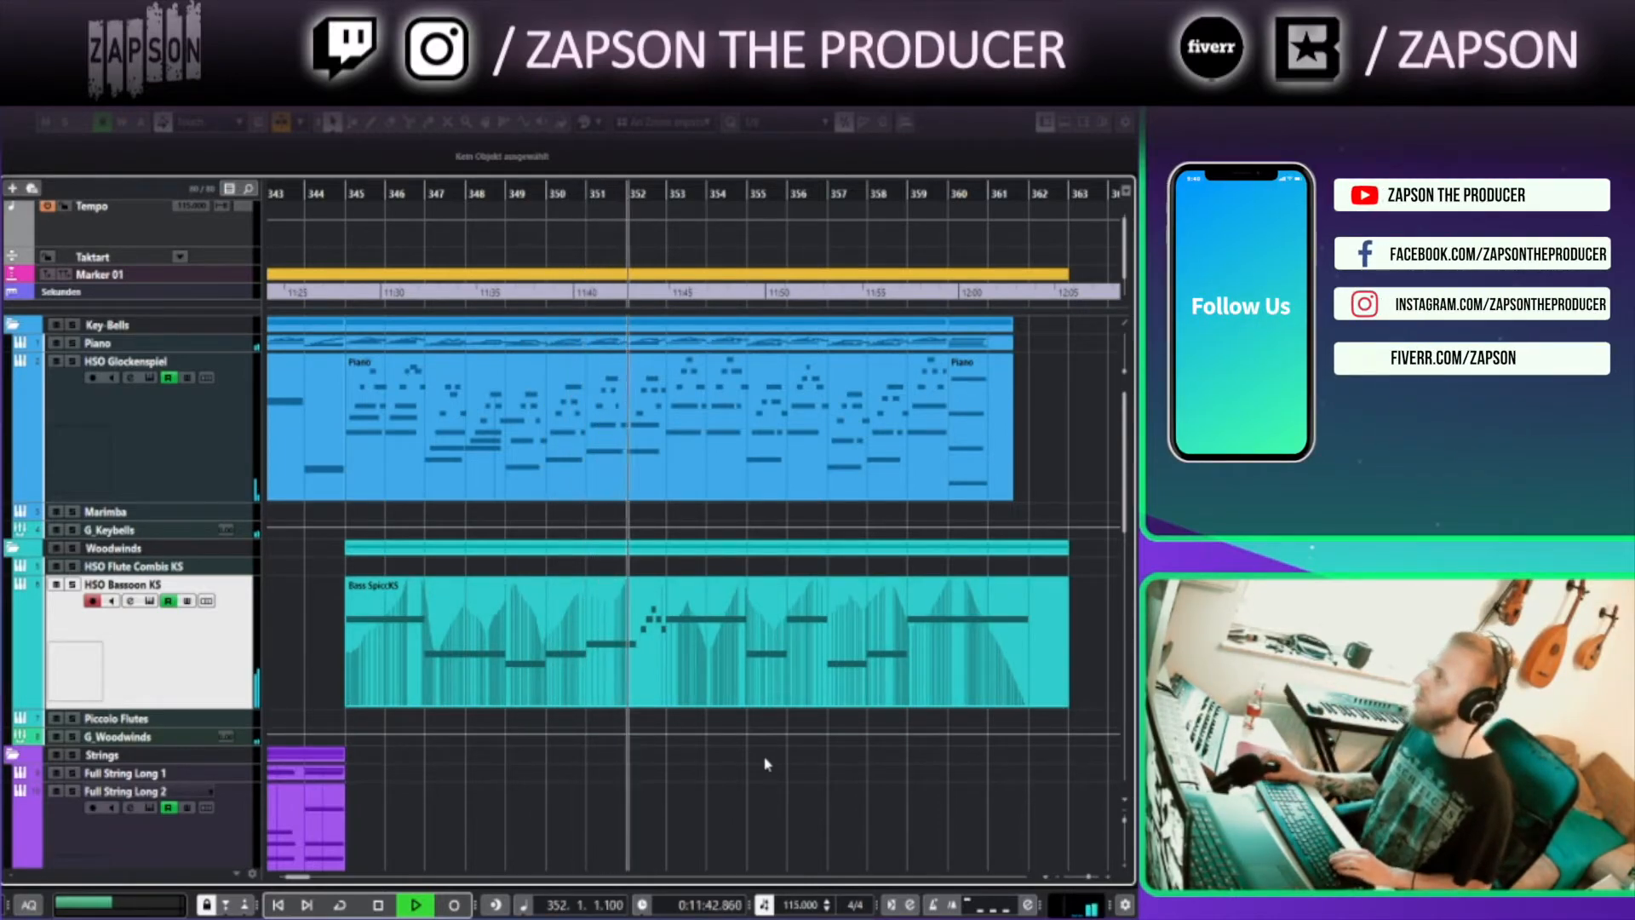
Stop playback around bar 362
scroll(771, 771, "down", 5)
scroll(777, 774, "up", 3)
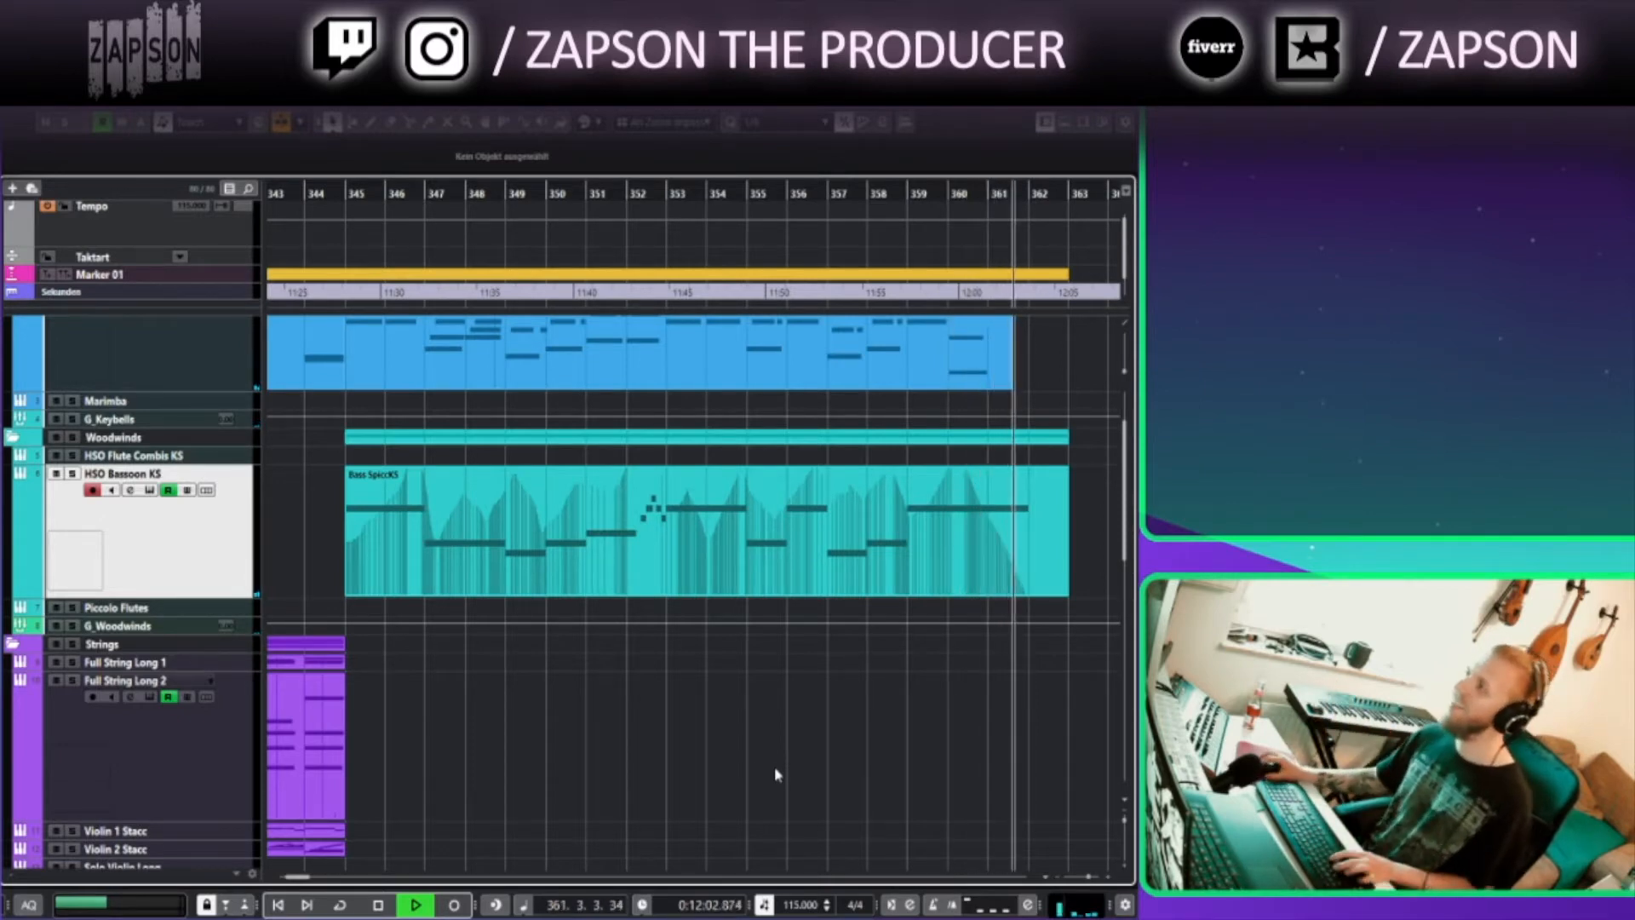
scroll(718, 730, "down", 3)
key("space")
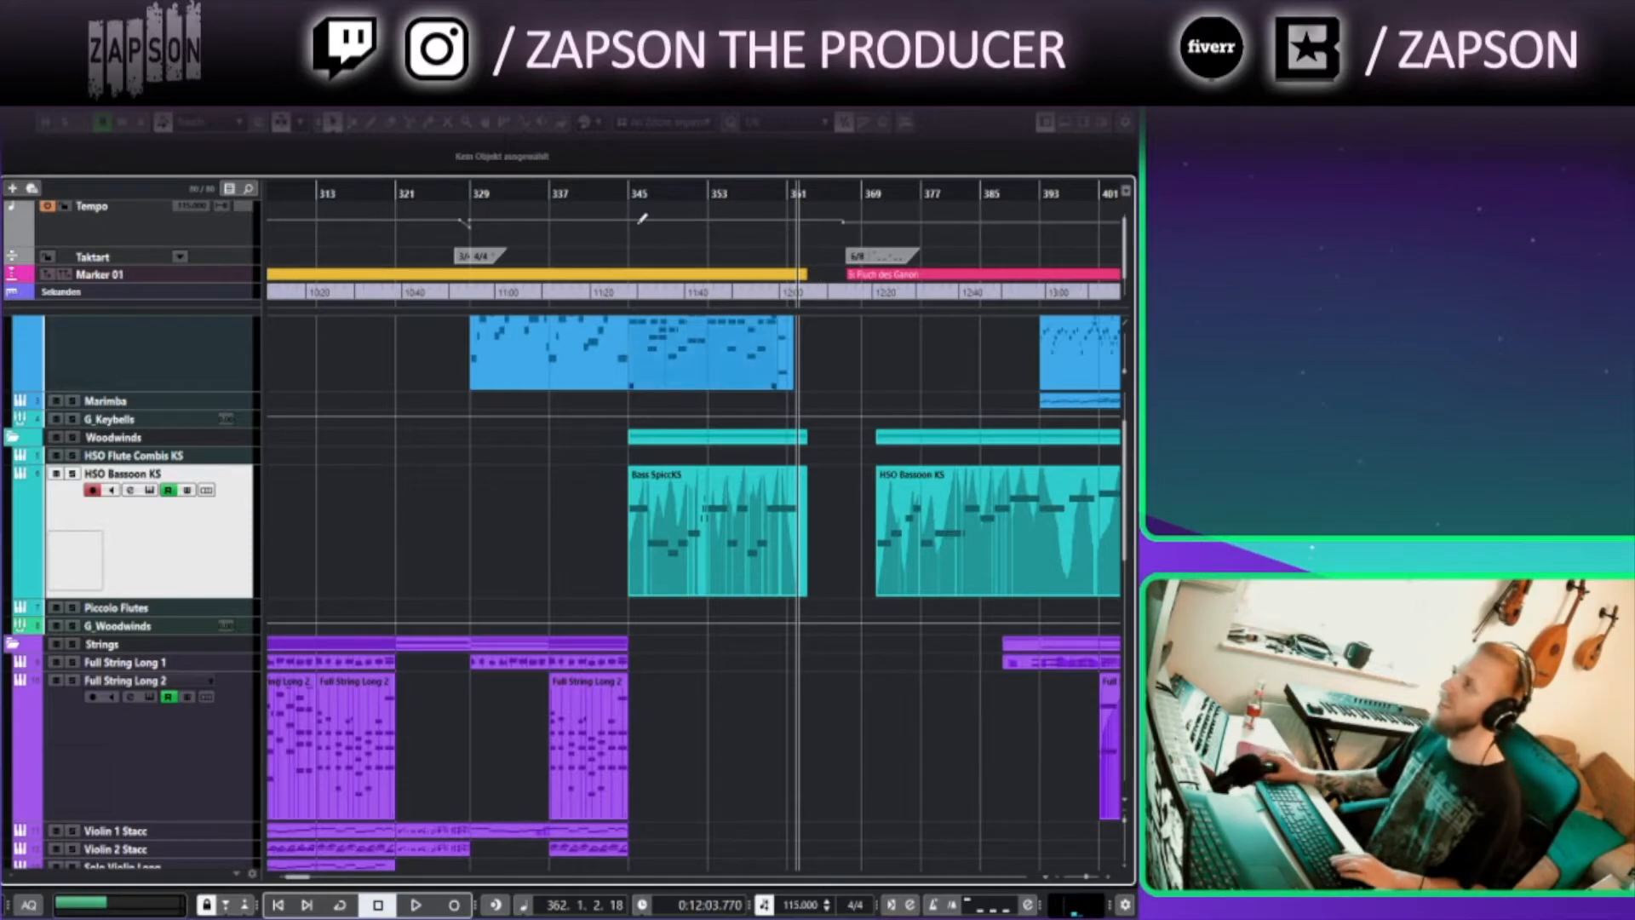
Select the HSO Glockenspiel track and return all tracks to their normal height
scroll(645, 470, "up", 2)
left_click(143, 458)
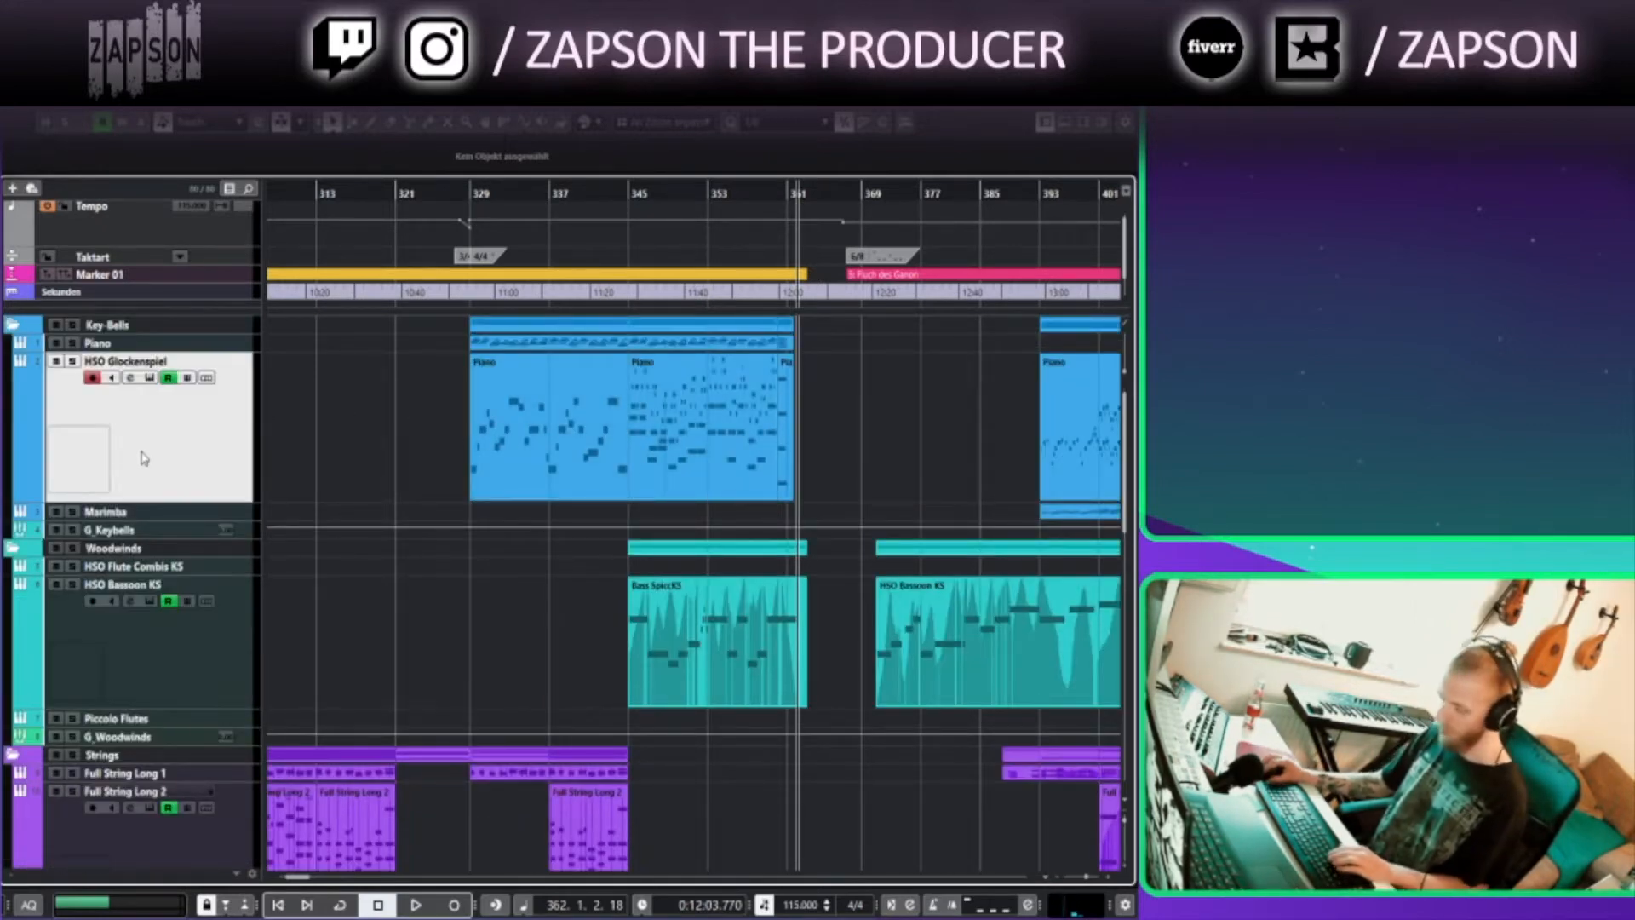
key("z")
key("z")
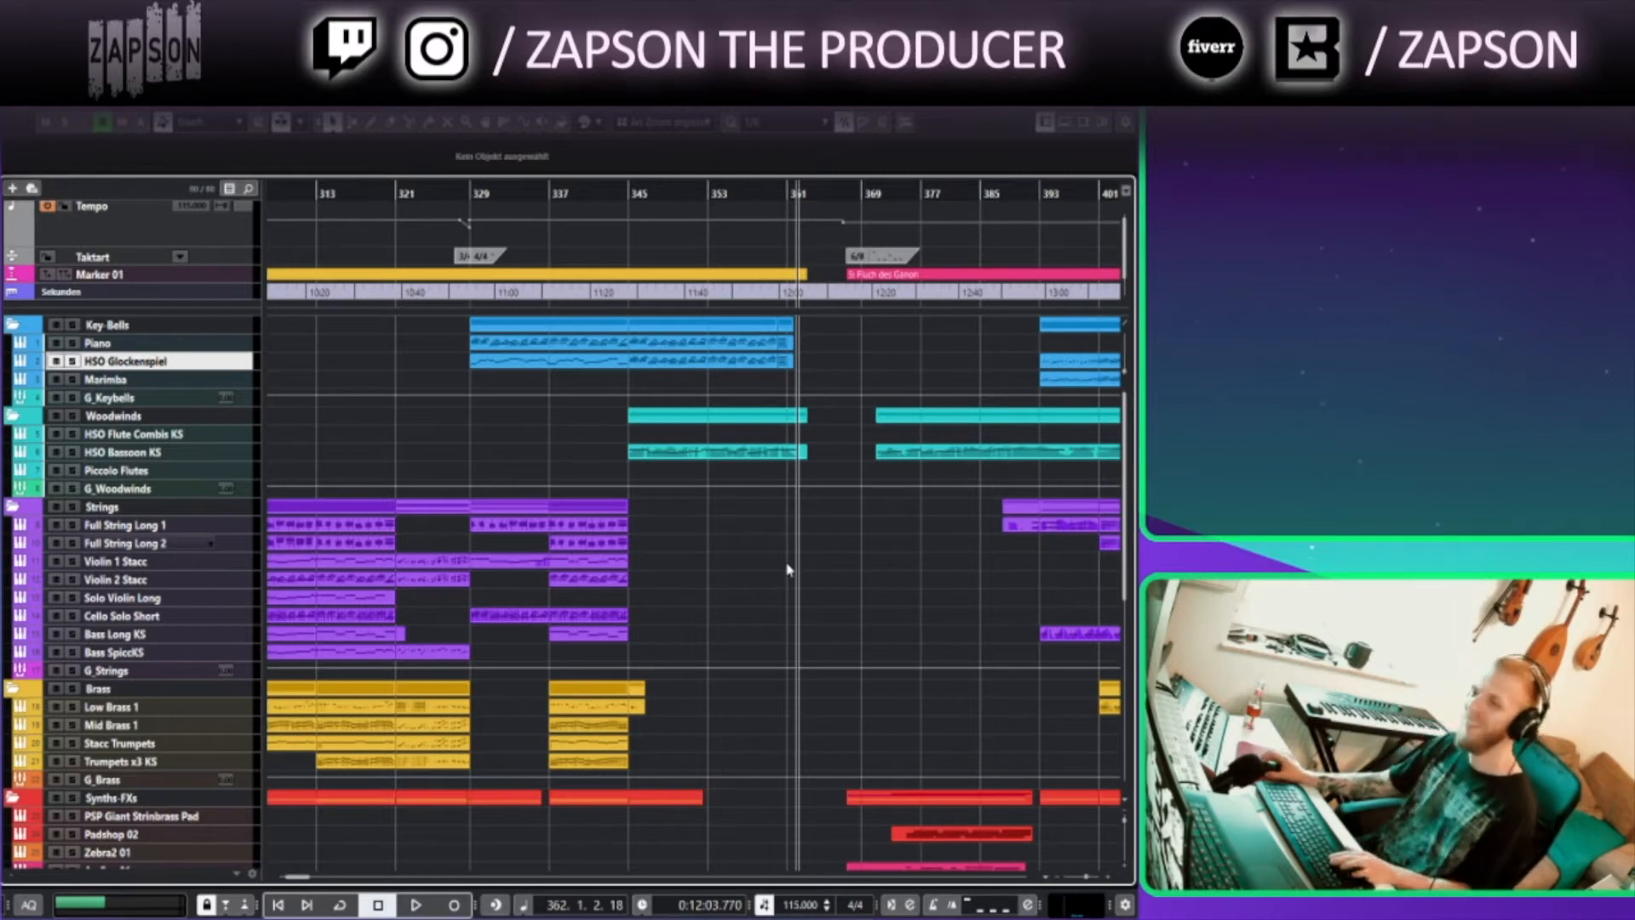
Move the playback position to the start of the 6/8 section at bar 367
scroll(901, 568, "up", 3)
scroll(741, 597, "right", 3)
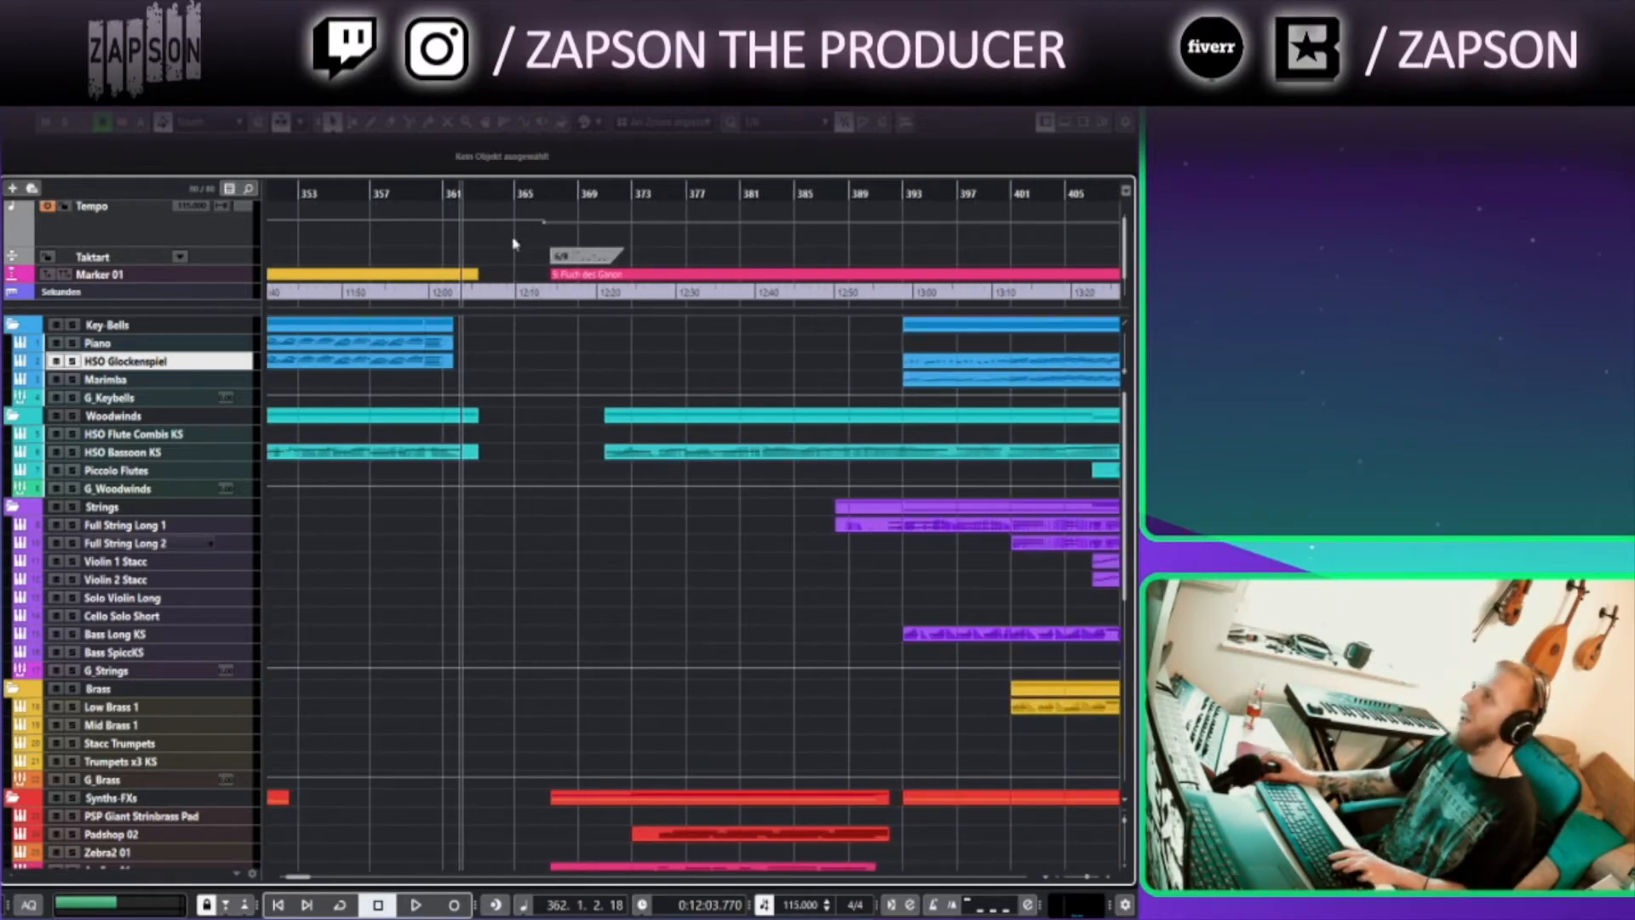
left_click(540, 194)
scroll(660, 626, "right", 2)
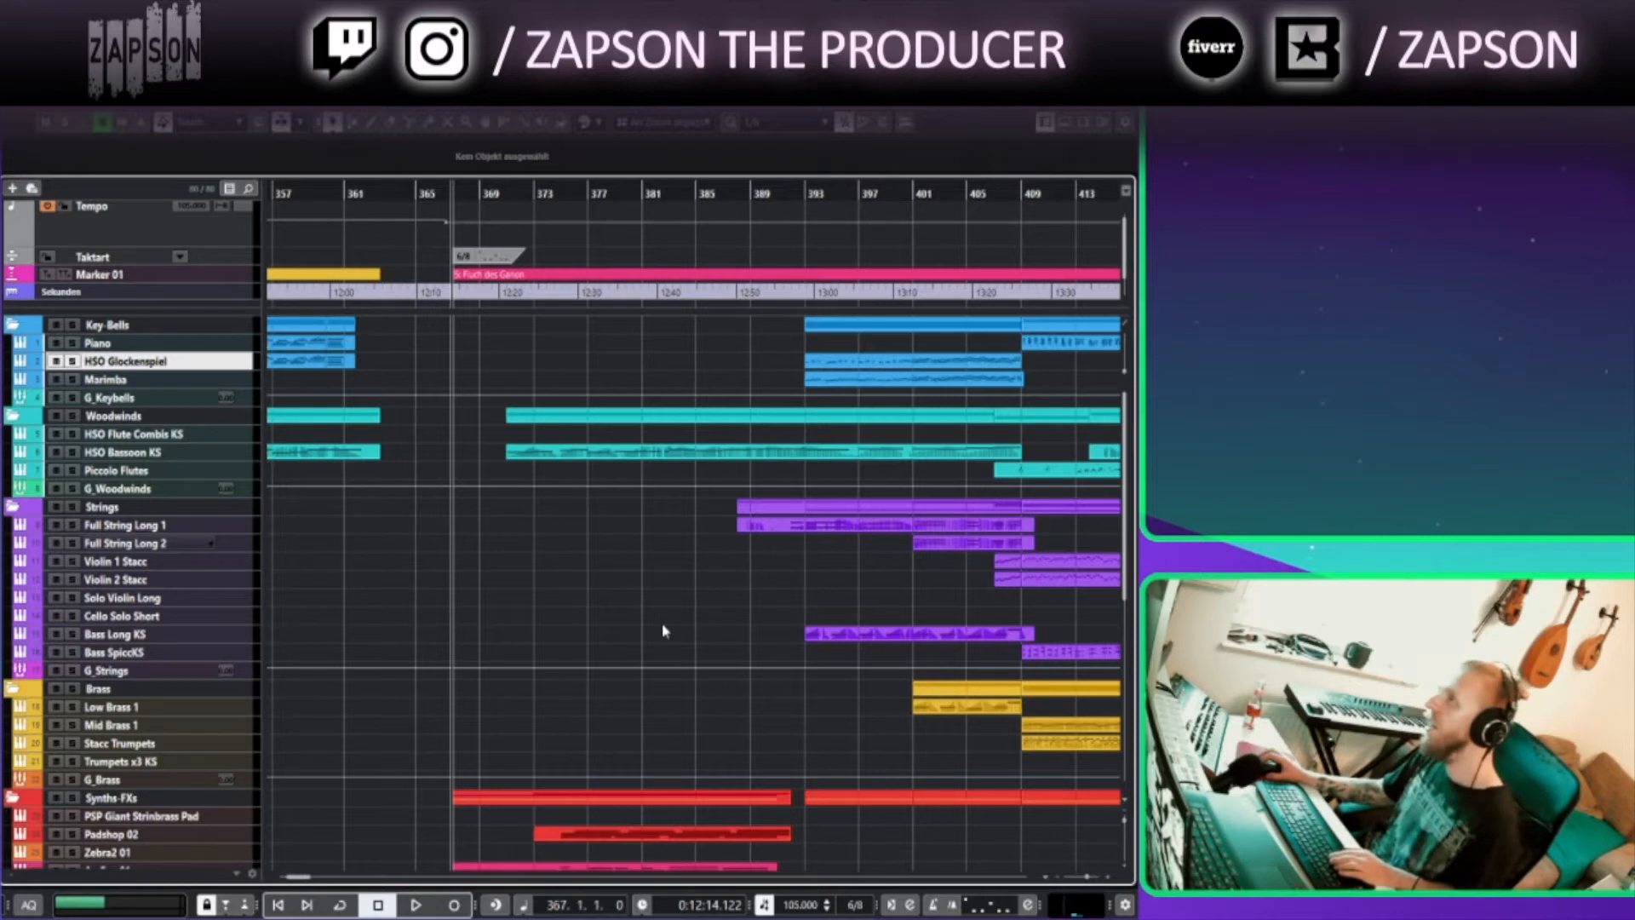
Enlarge the ArcSyn 01 track and open its ArcSyn instrument window
scroll(545, 614, "down", 4)
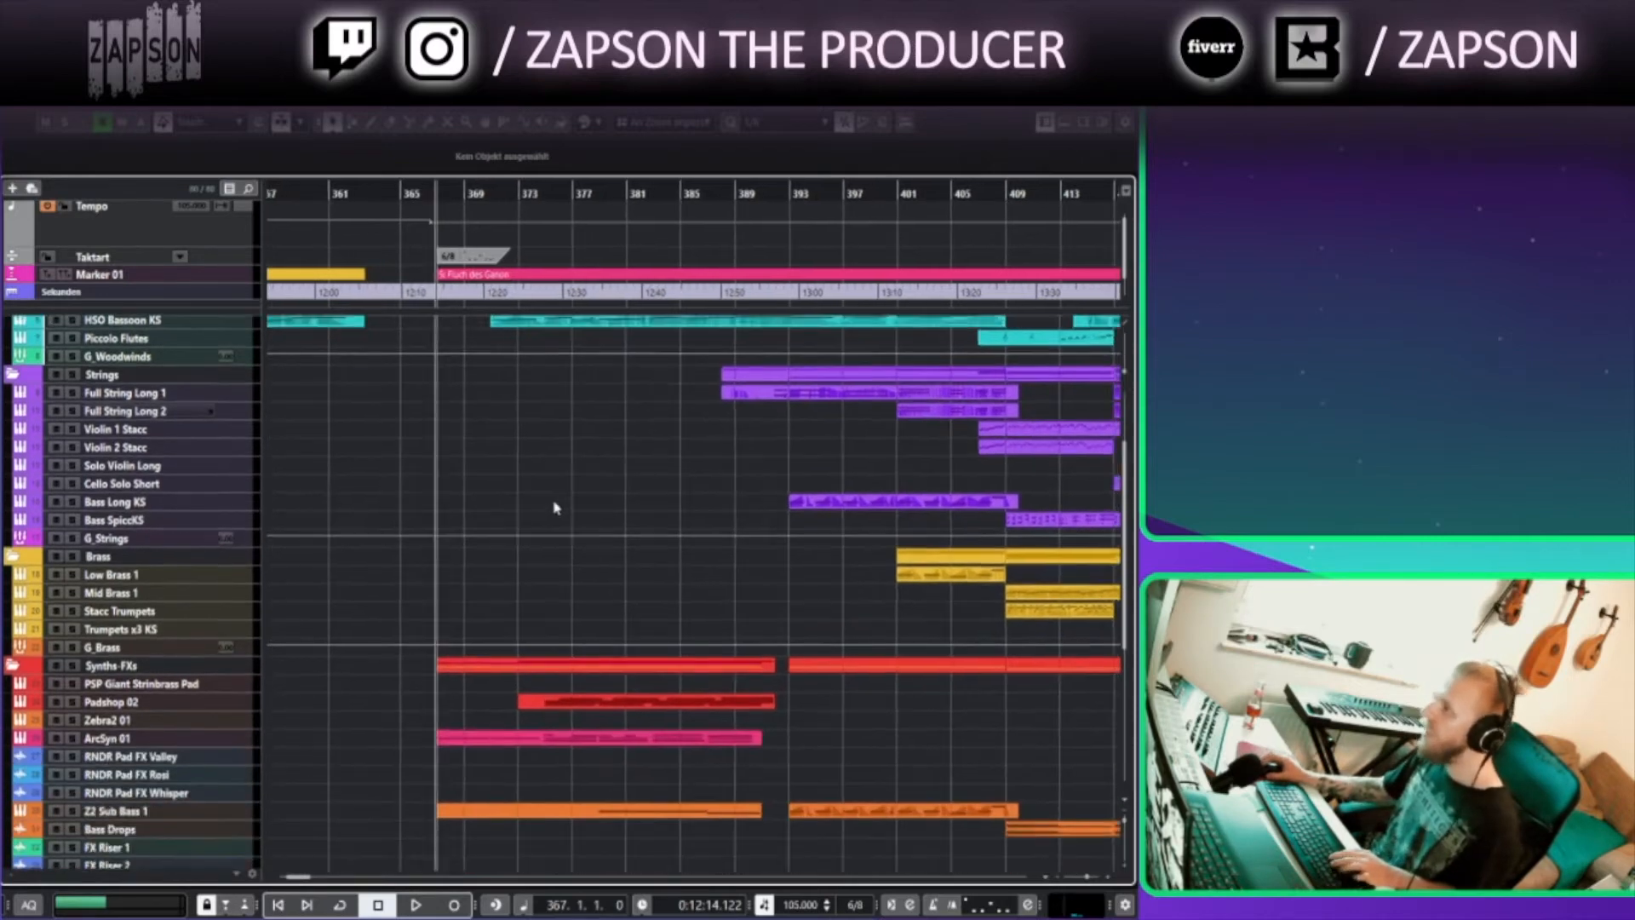
left_click_drag(189, 739, 198, 807)
scroll(333, 750, "down", 3)
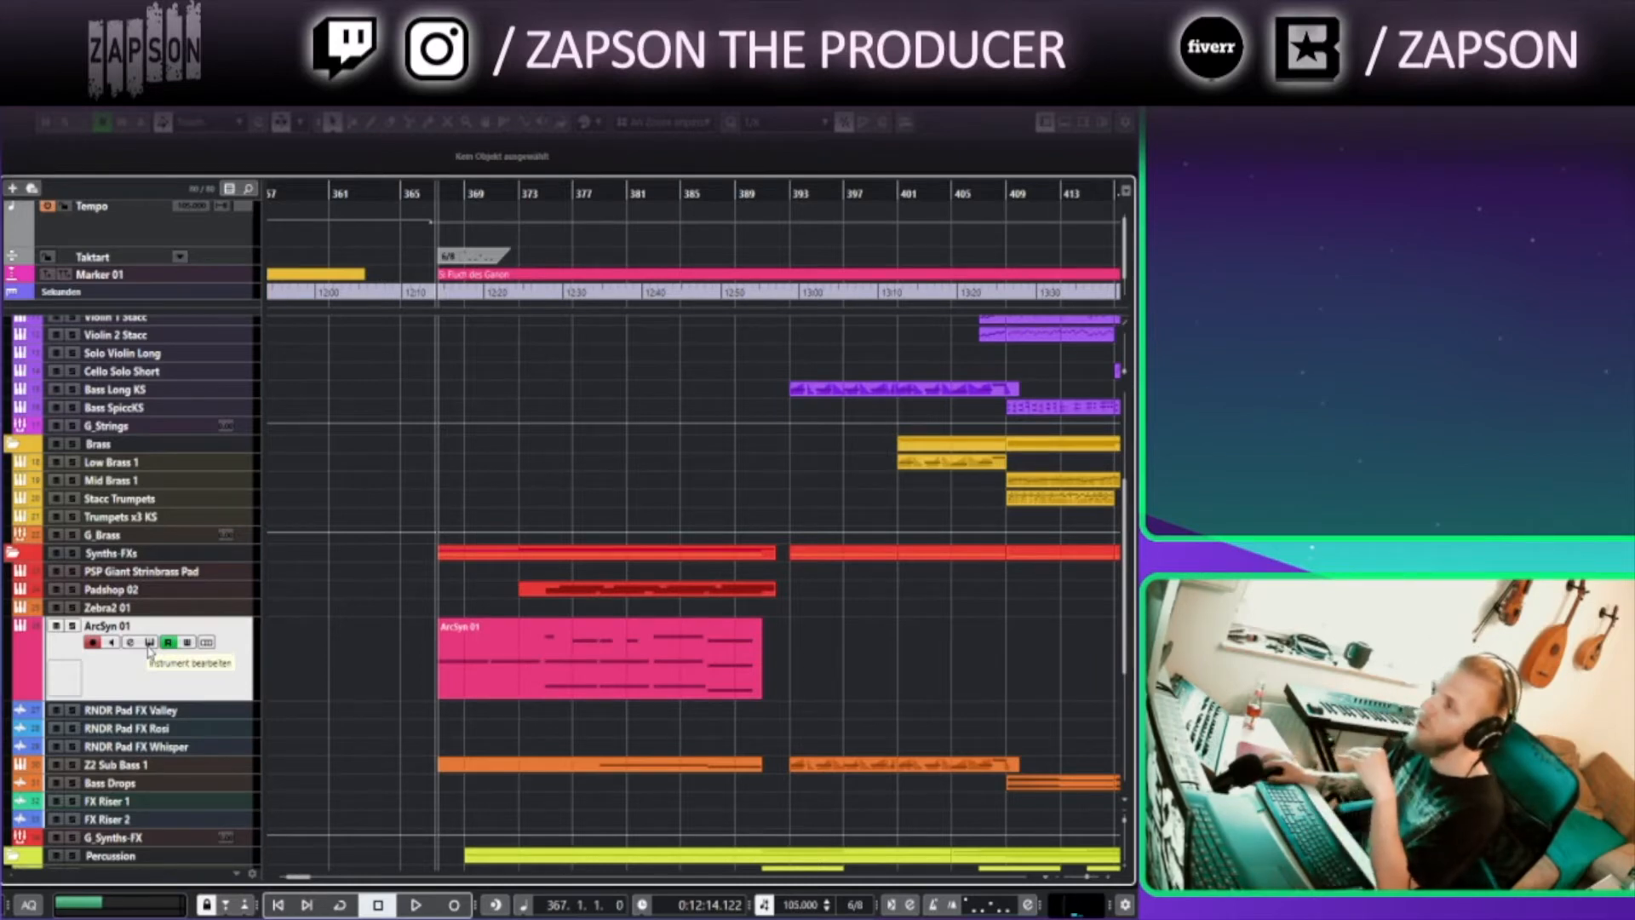
left_click(149, 645)
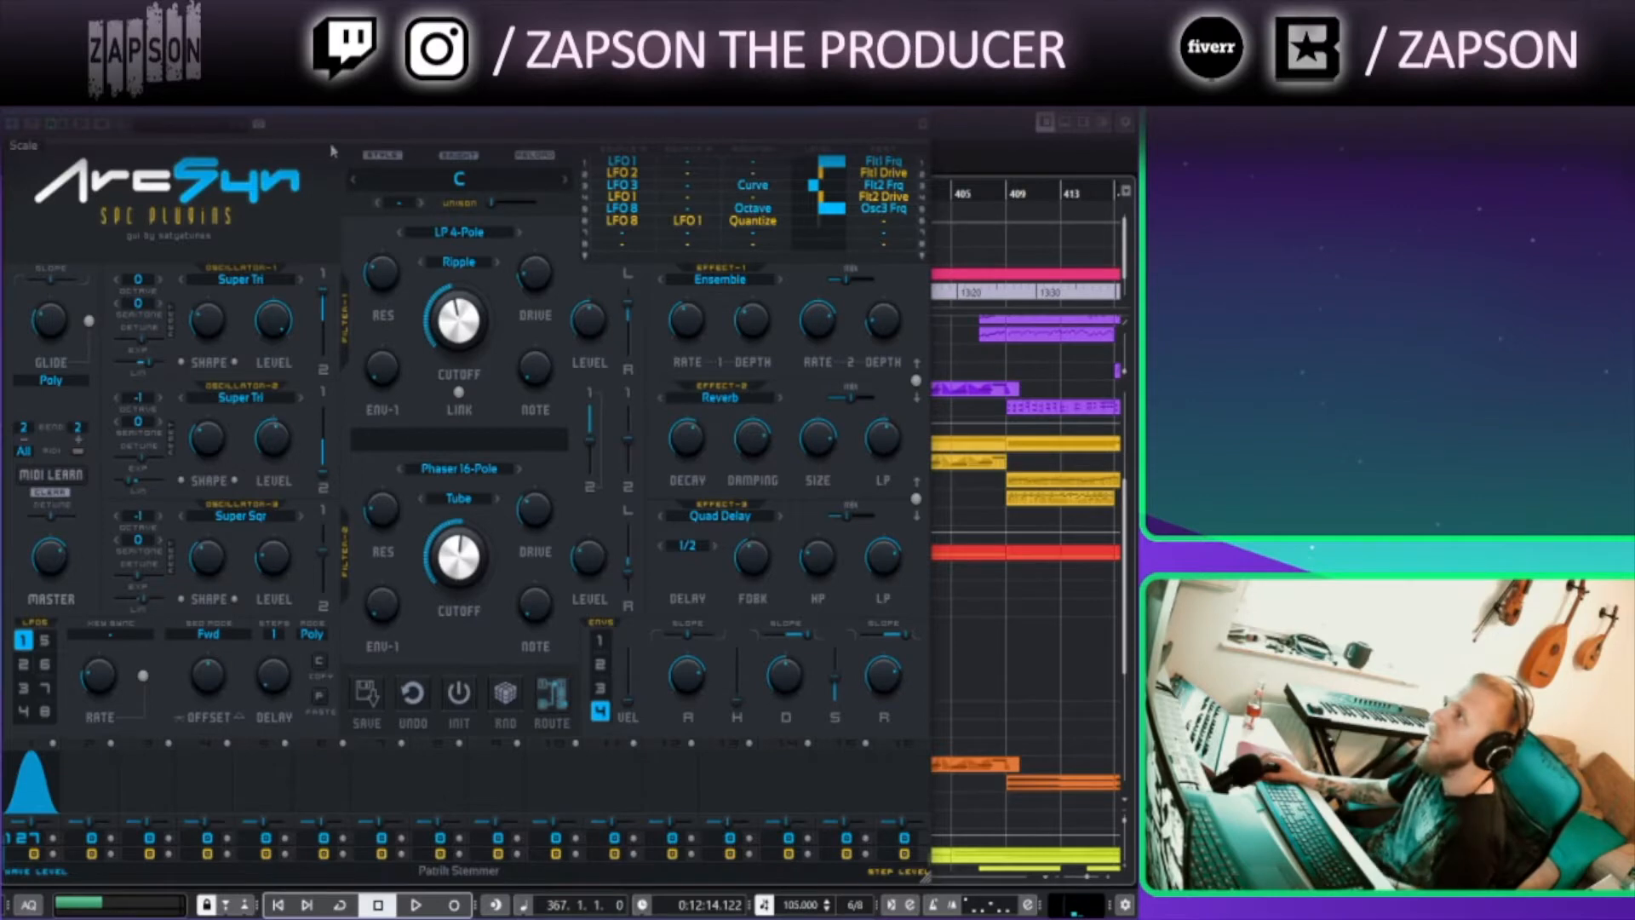
left_click_drag(338, 124, 369, 126)
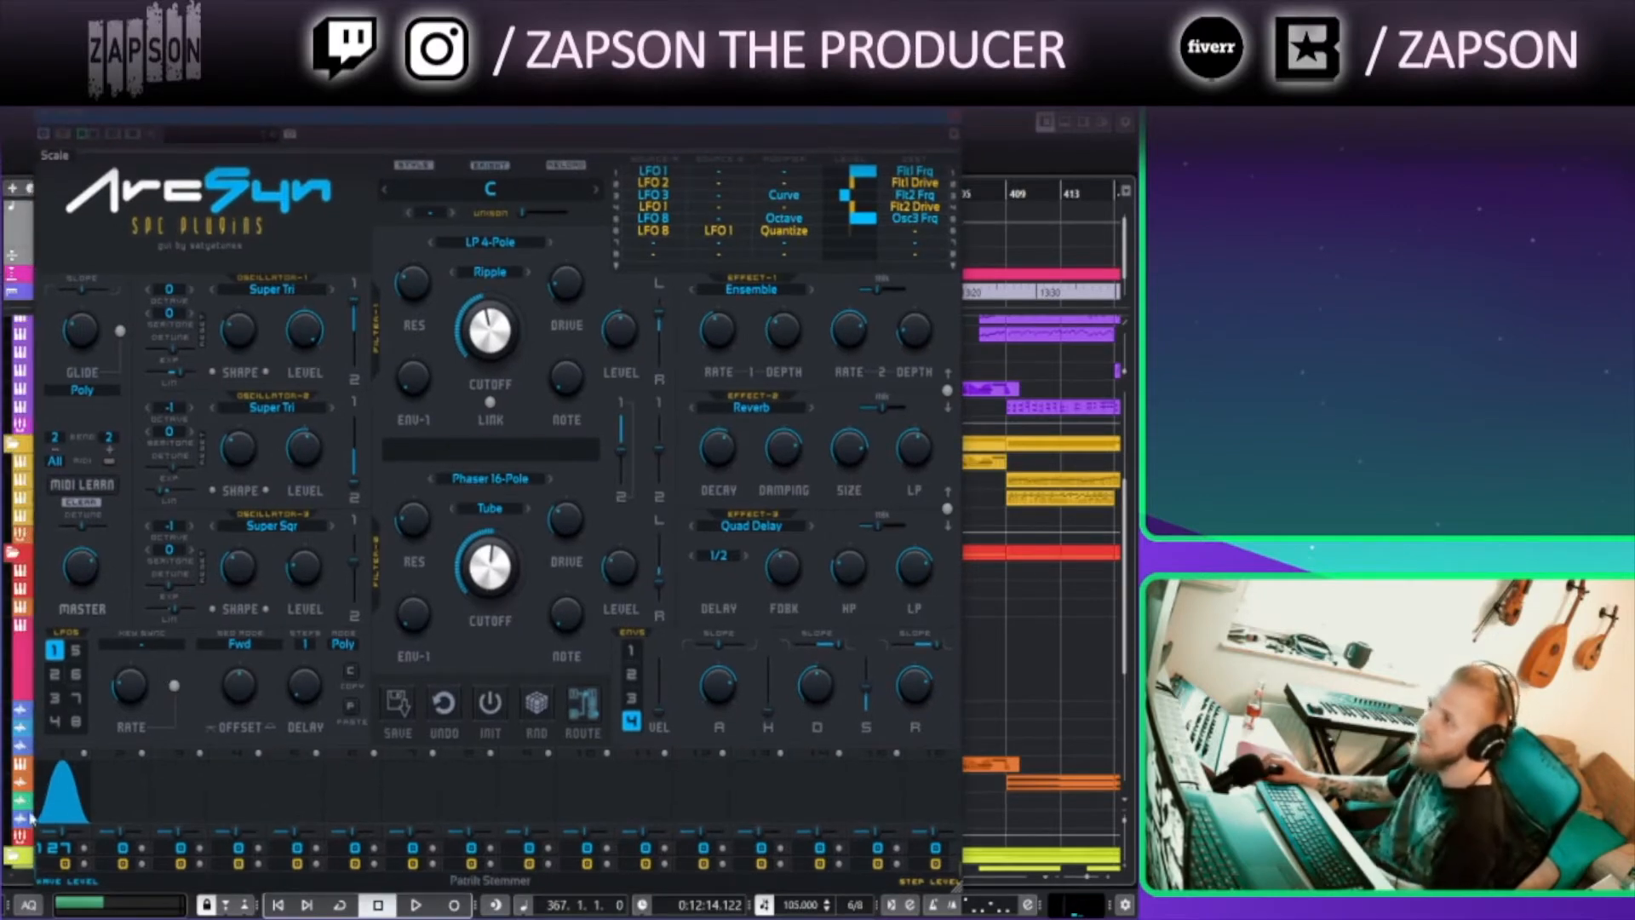
Switch between the ArcSyn LFO slots to inspect their waveforms
left_click(131, 805)
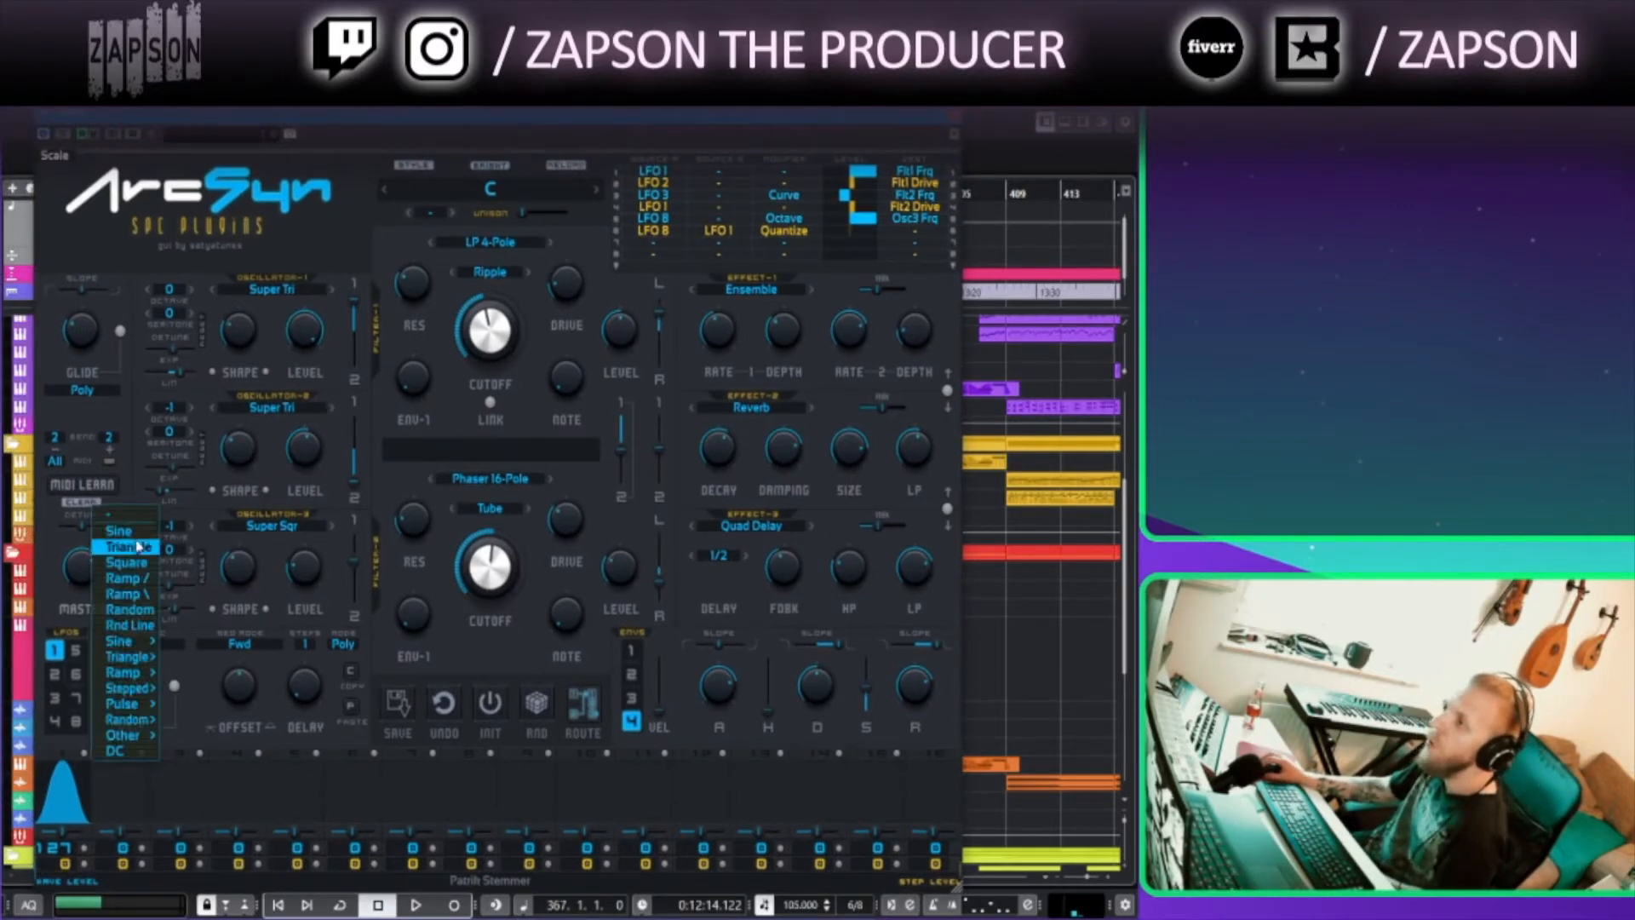
left_click(281, 728)
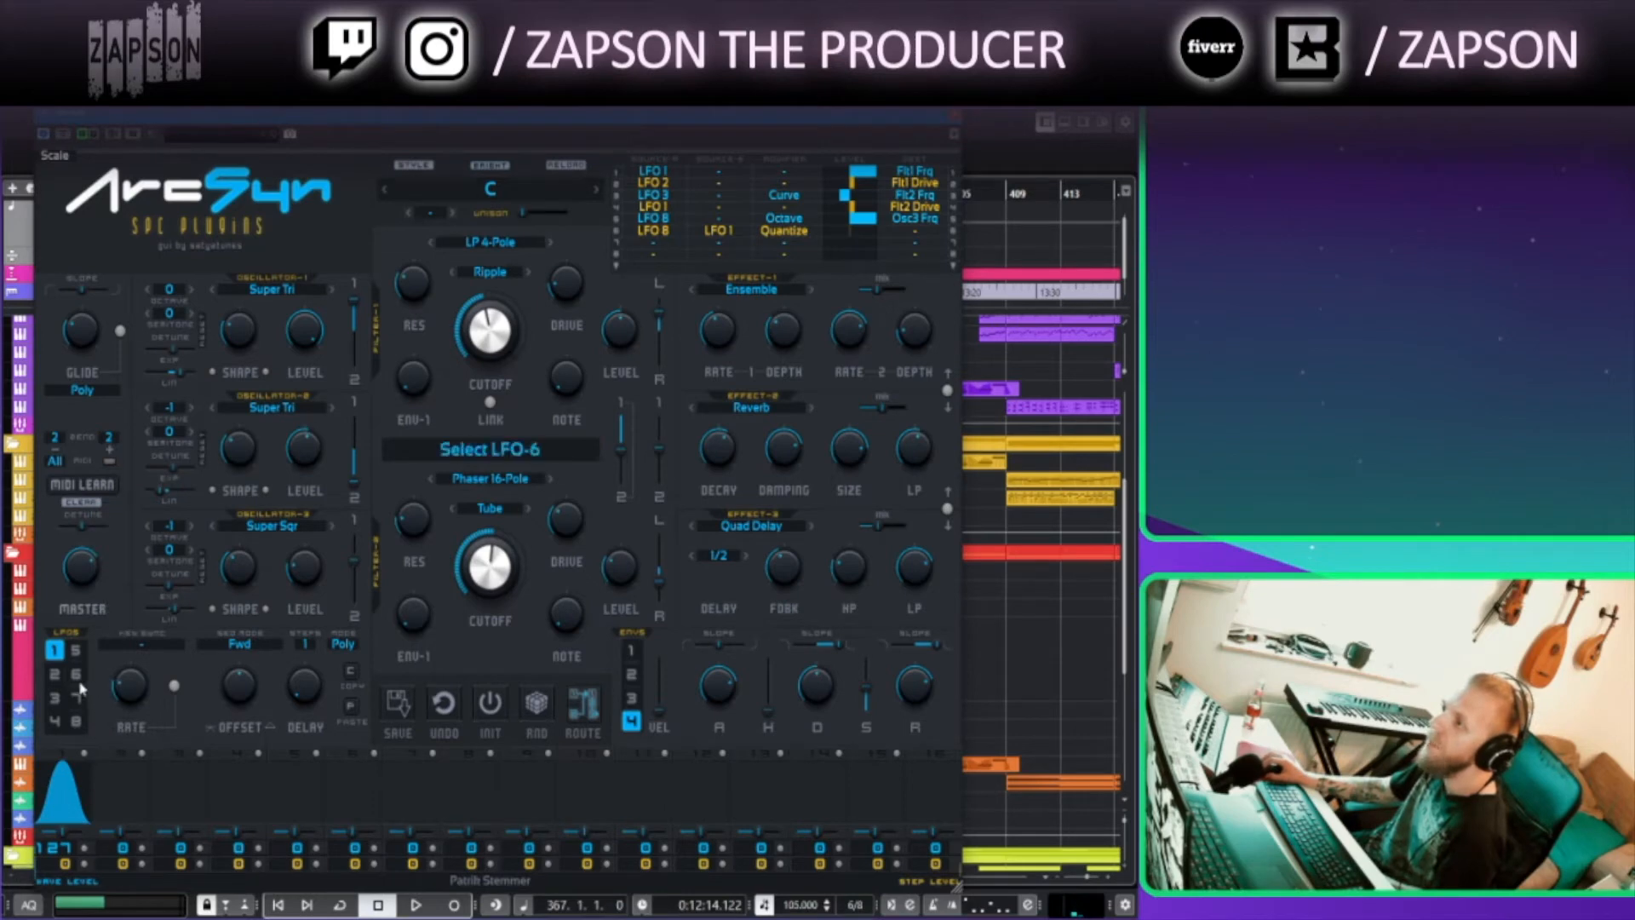
left_click(75, 722)
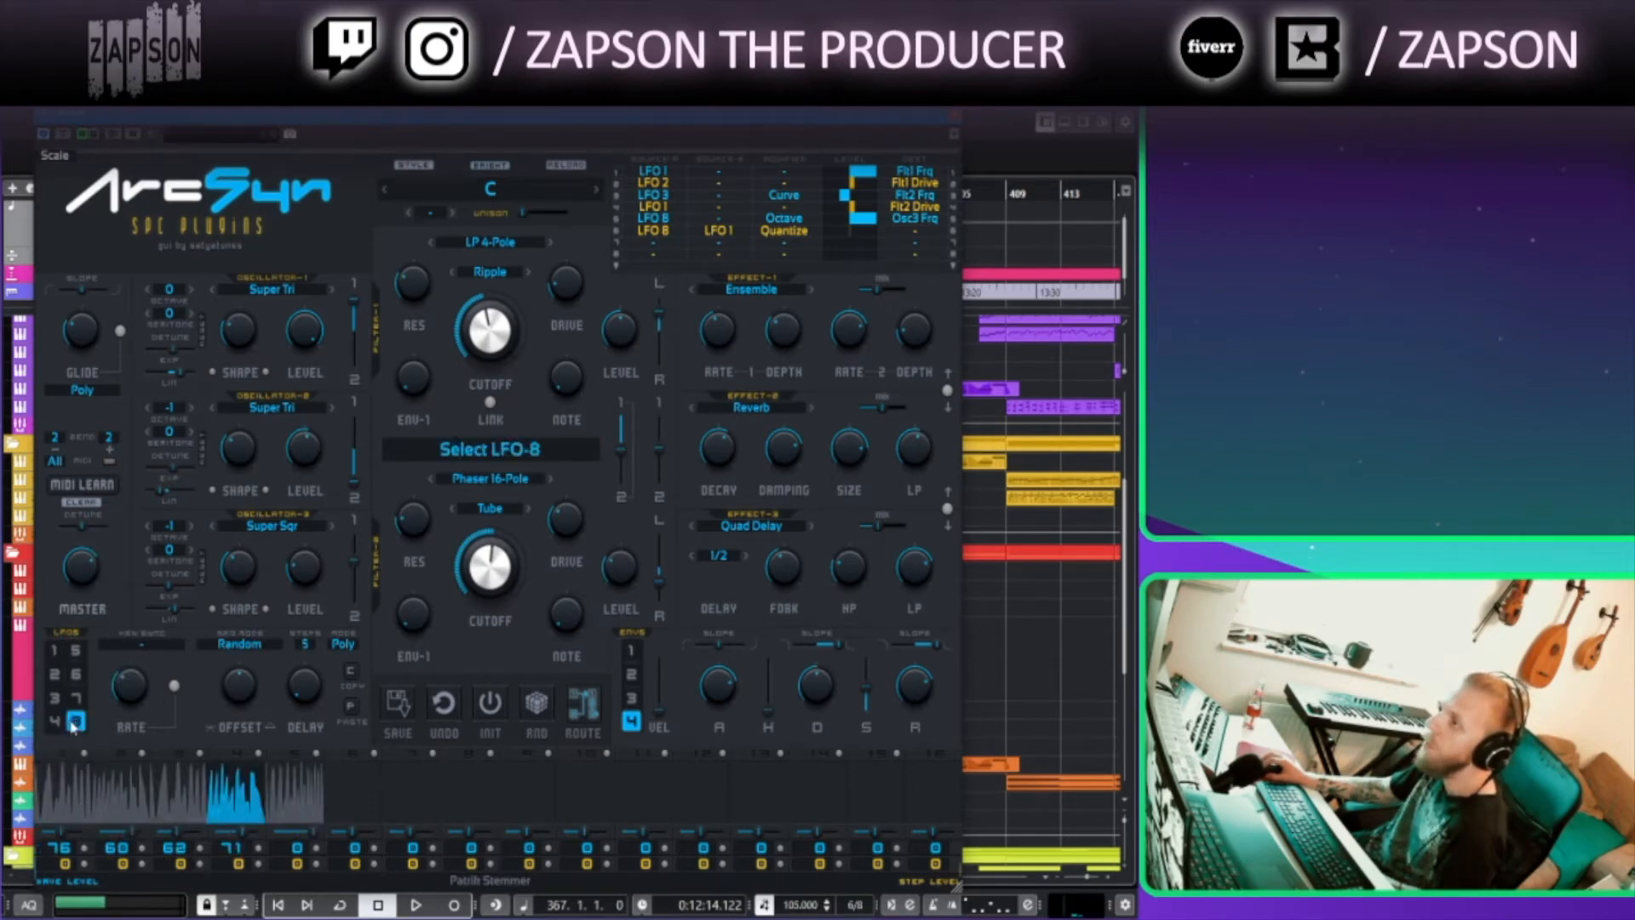
left_click(75, 694)
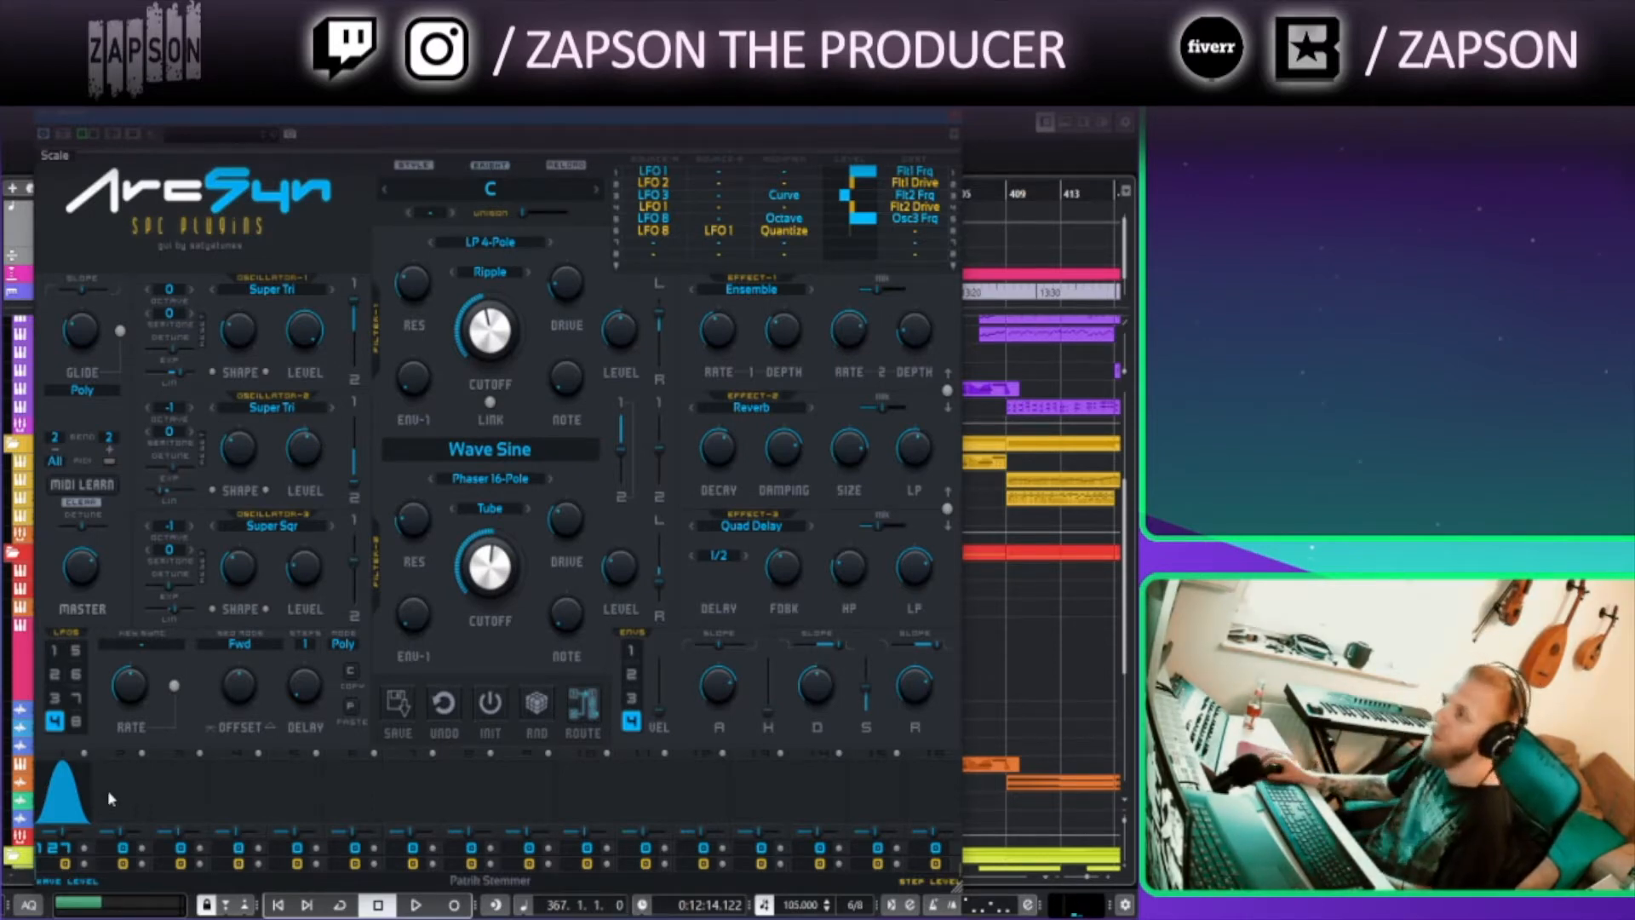
Set the selected LFO's waveform to Square, trying Sine and a ramp shape first
left_click(67, 799)
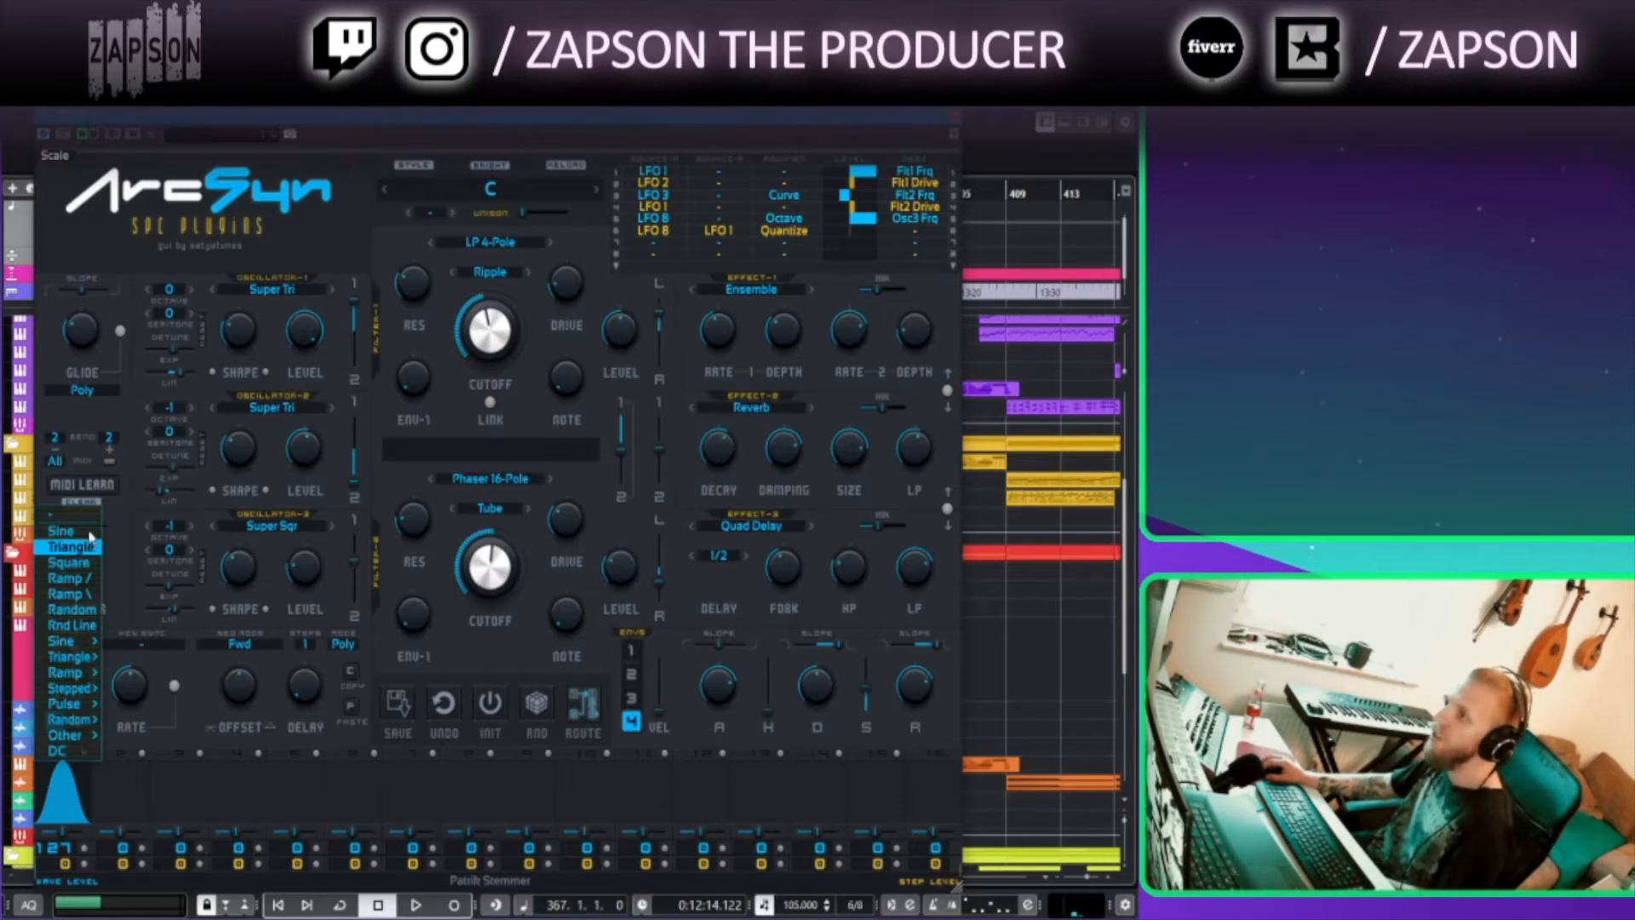
left_click(87, 530)
left_click(65, 785)
left_click(82, 602)
left_click(77, 811)
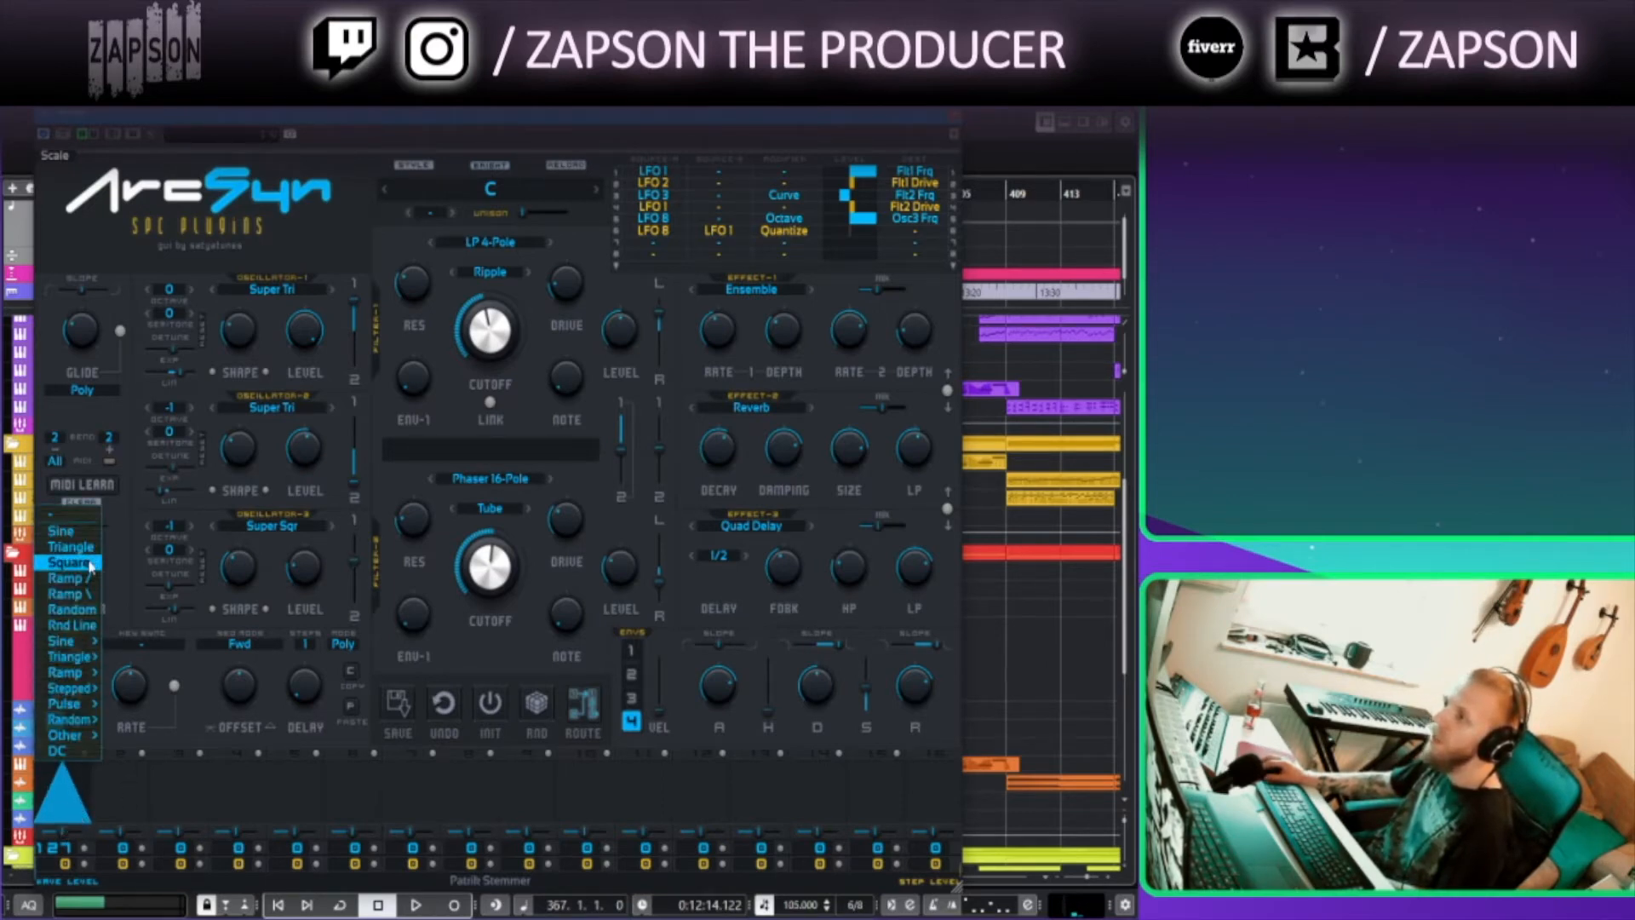
left_click(81, 567)
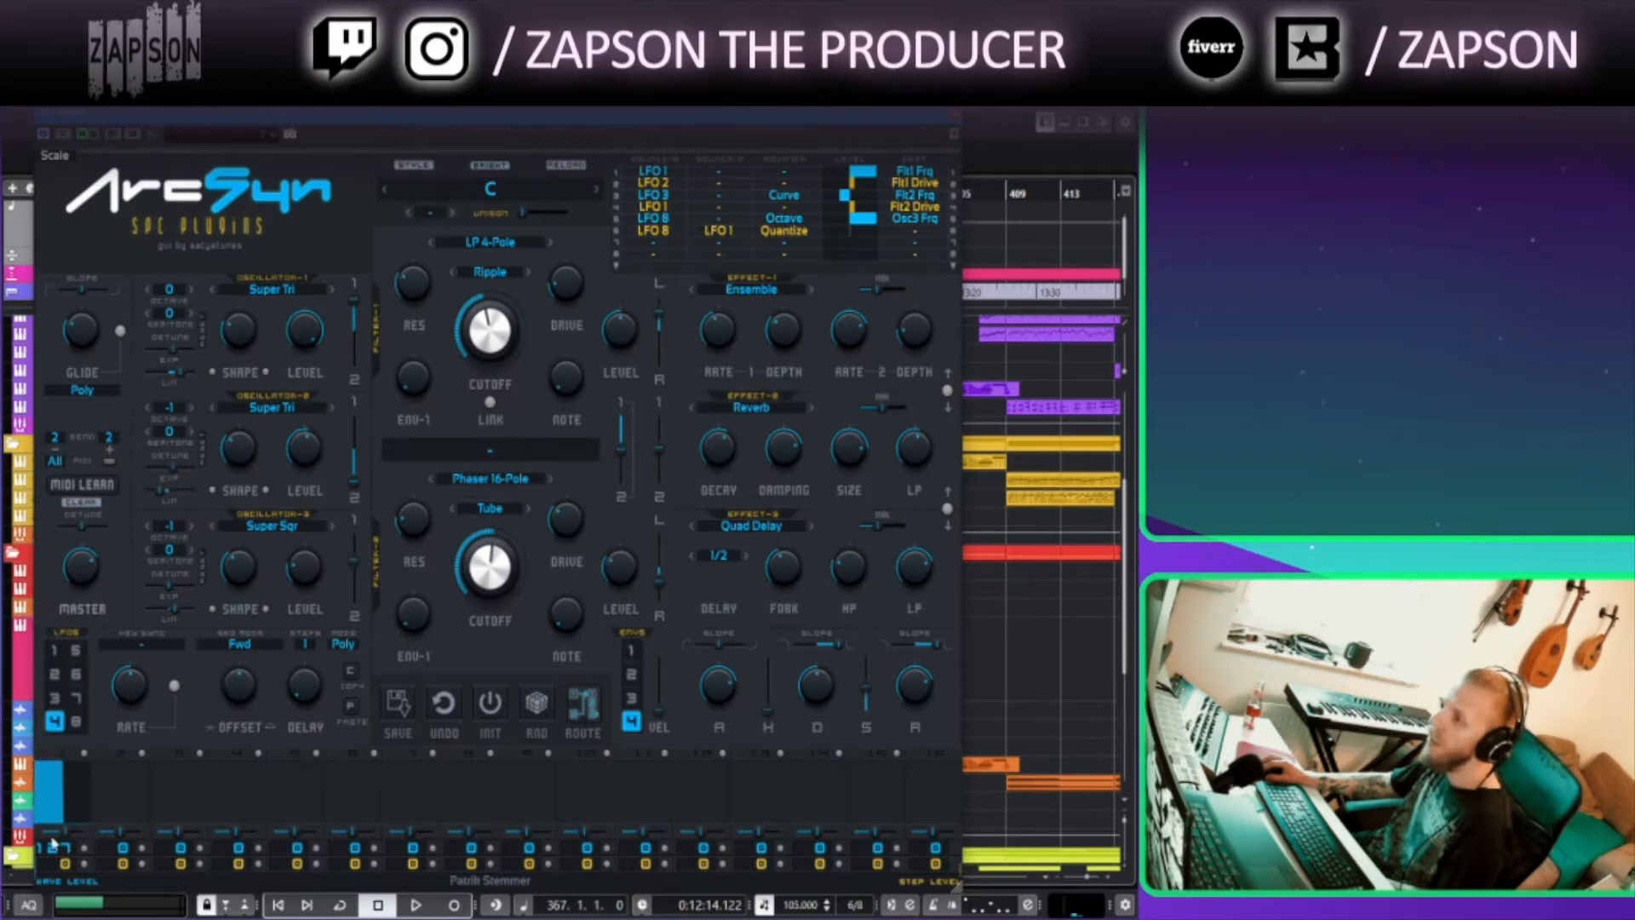
Change the LFO waveform to Rnd Line, trying Ramp / and Random first
left_click(77, 797)
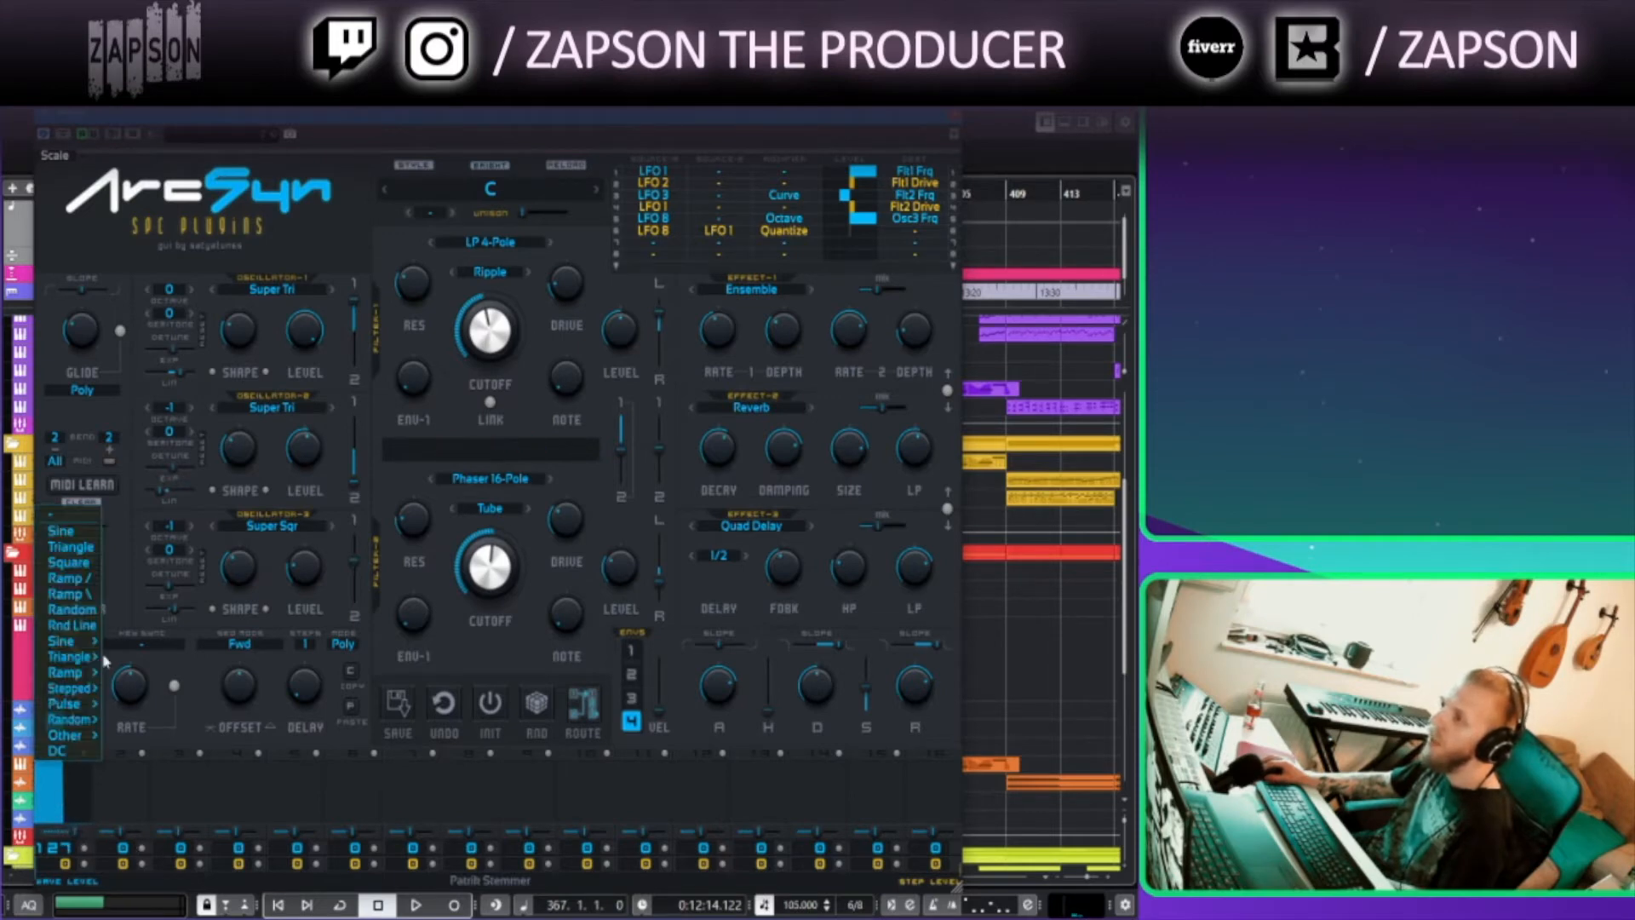
left_click(87, 584)
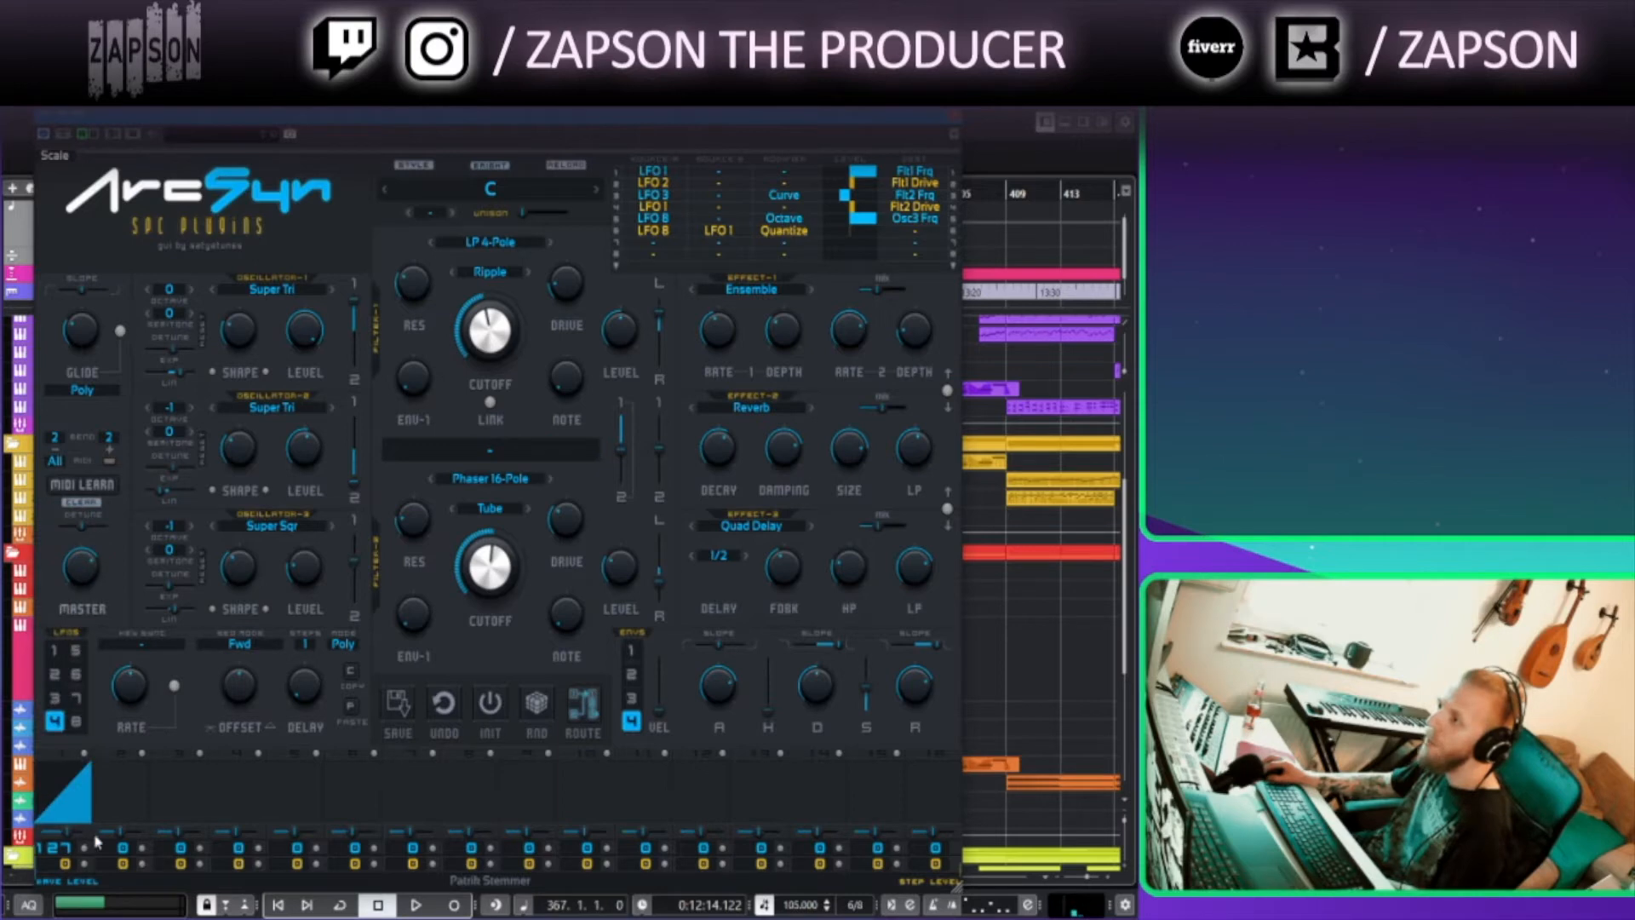
left_click(93, 796)
left_click(90, 615)
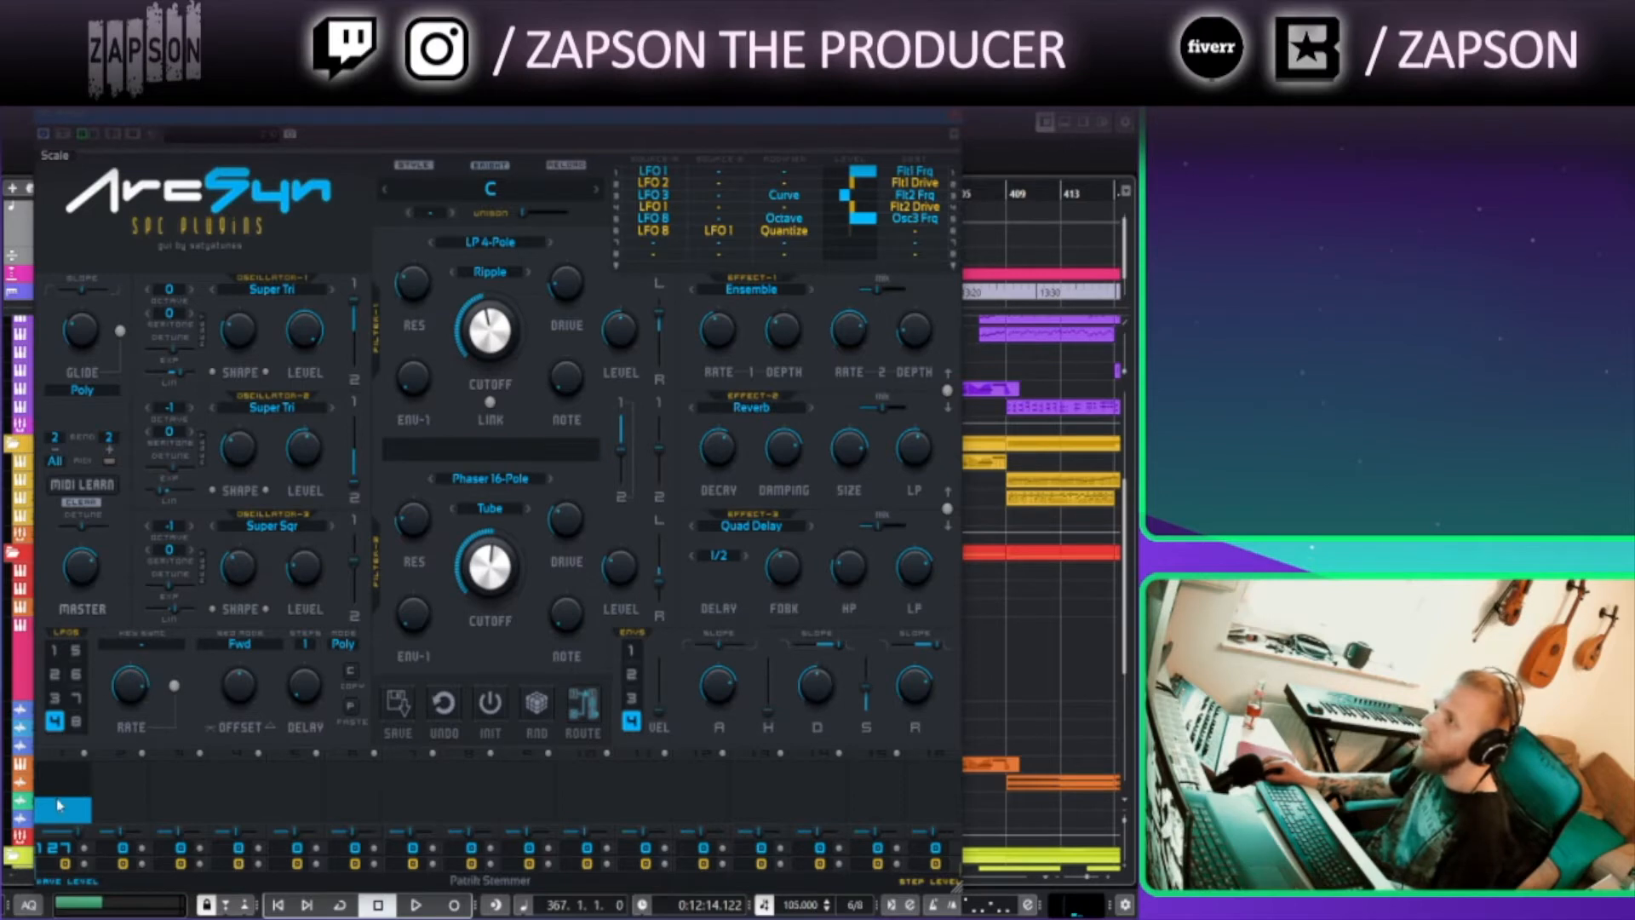
mouse_move(59, 805)
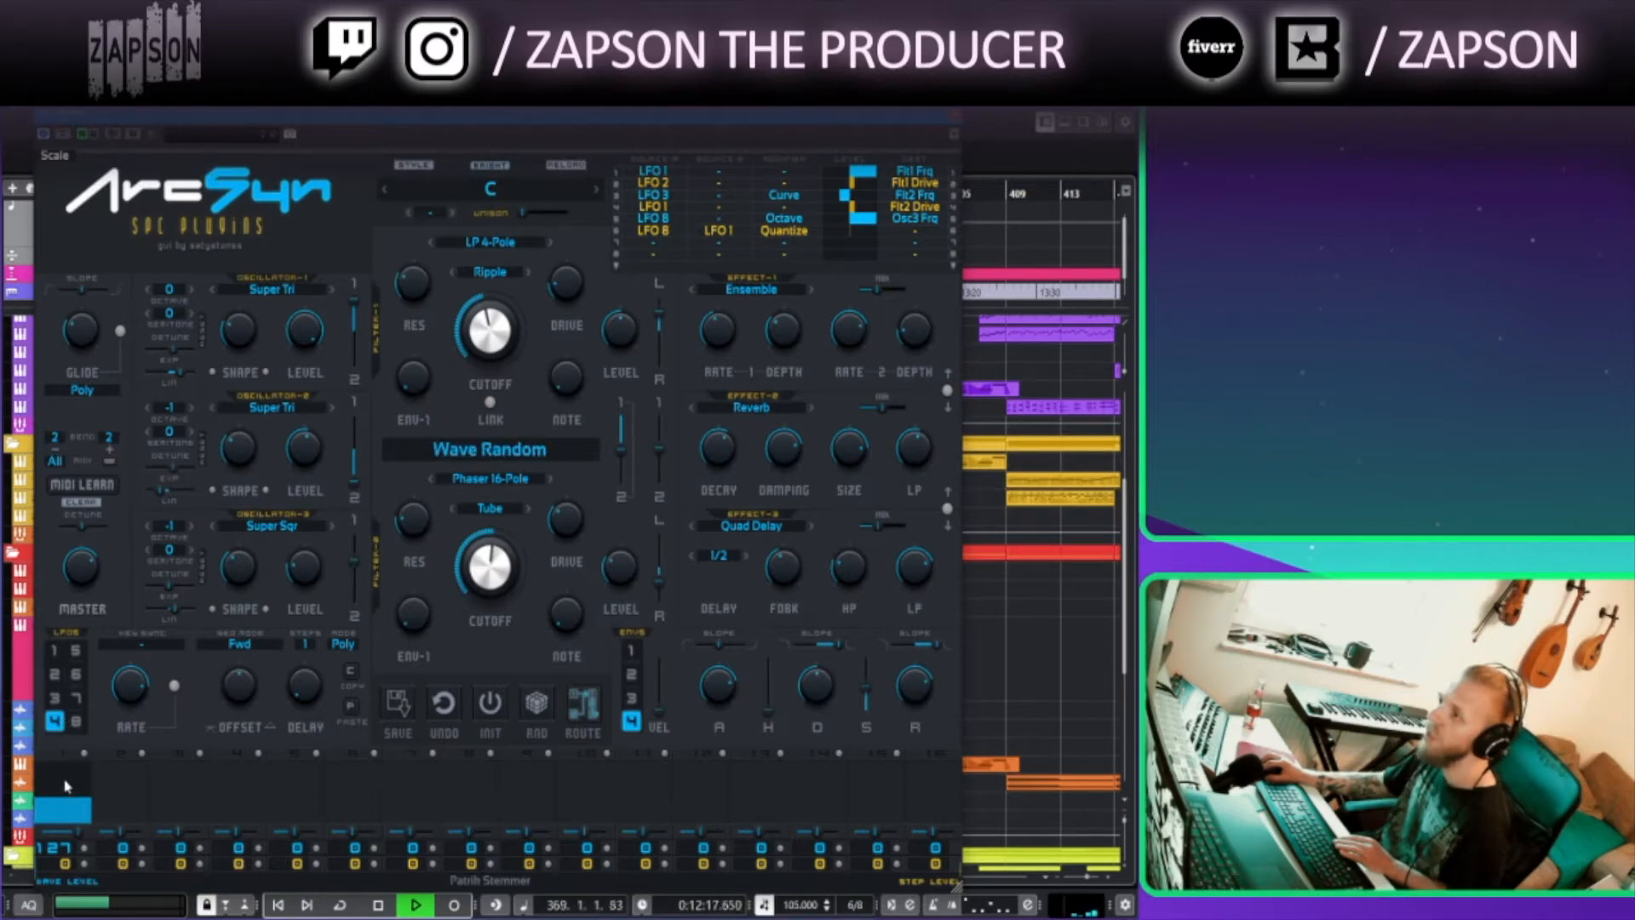
left_click(66, 785)
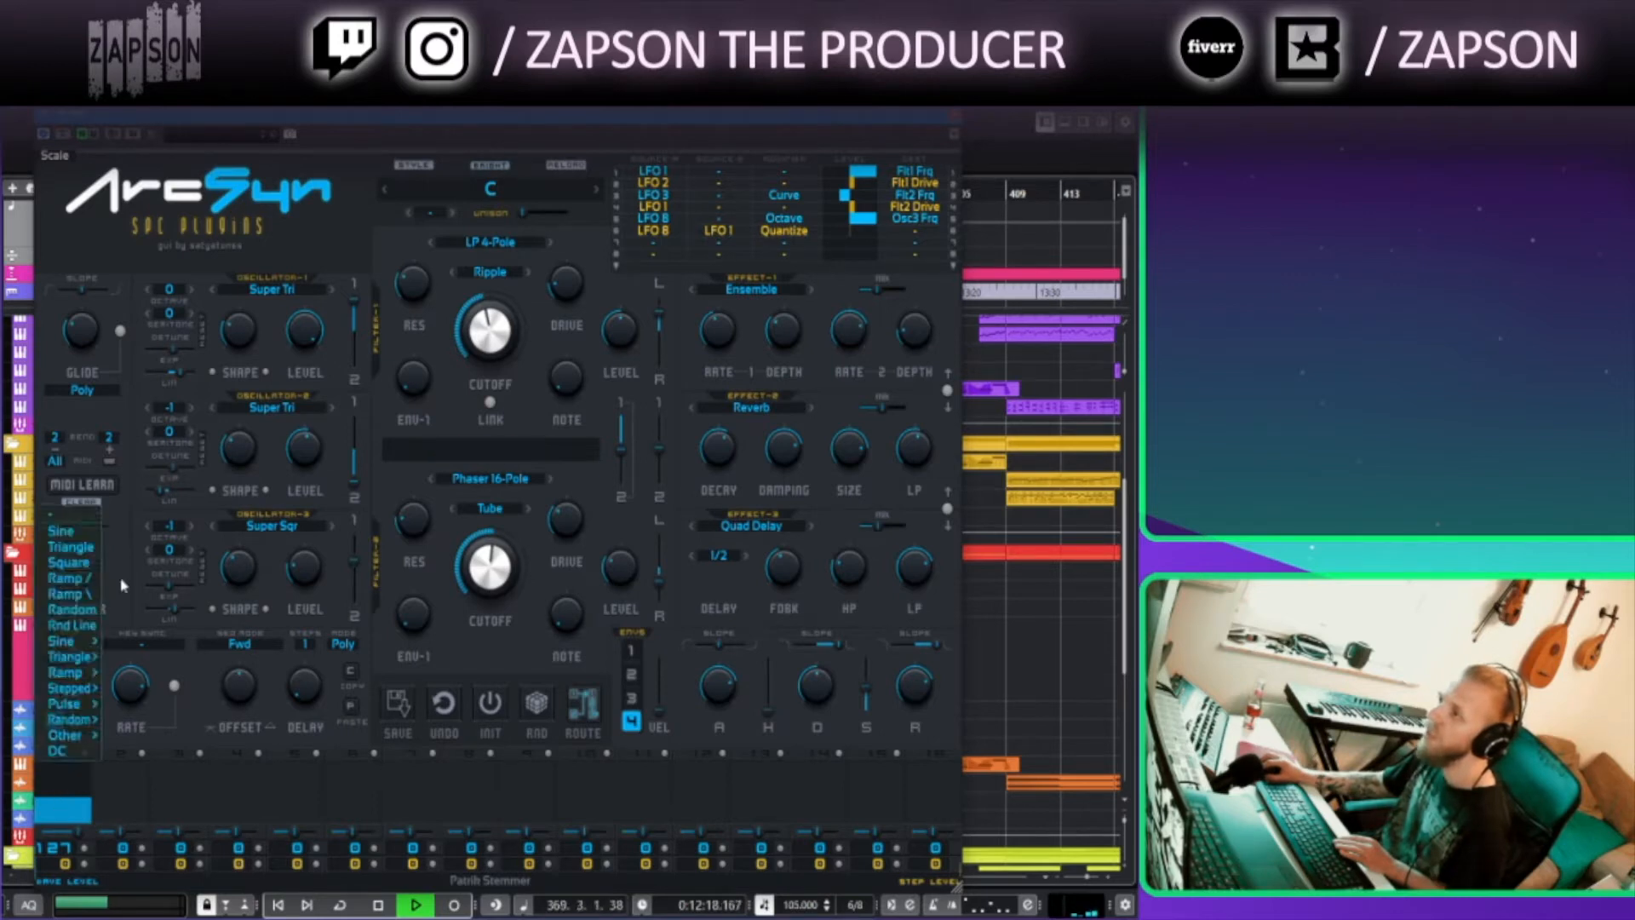
left_click(71, 626)
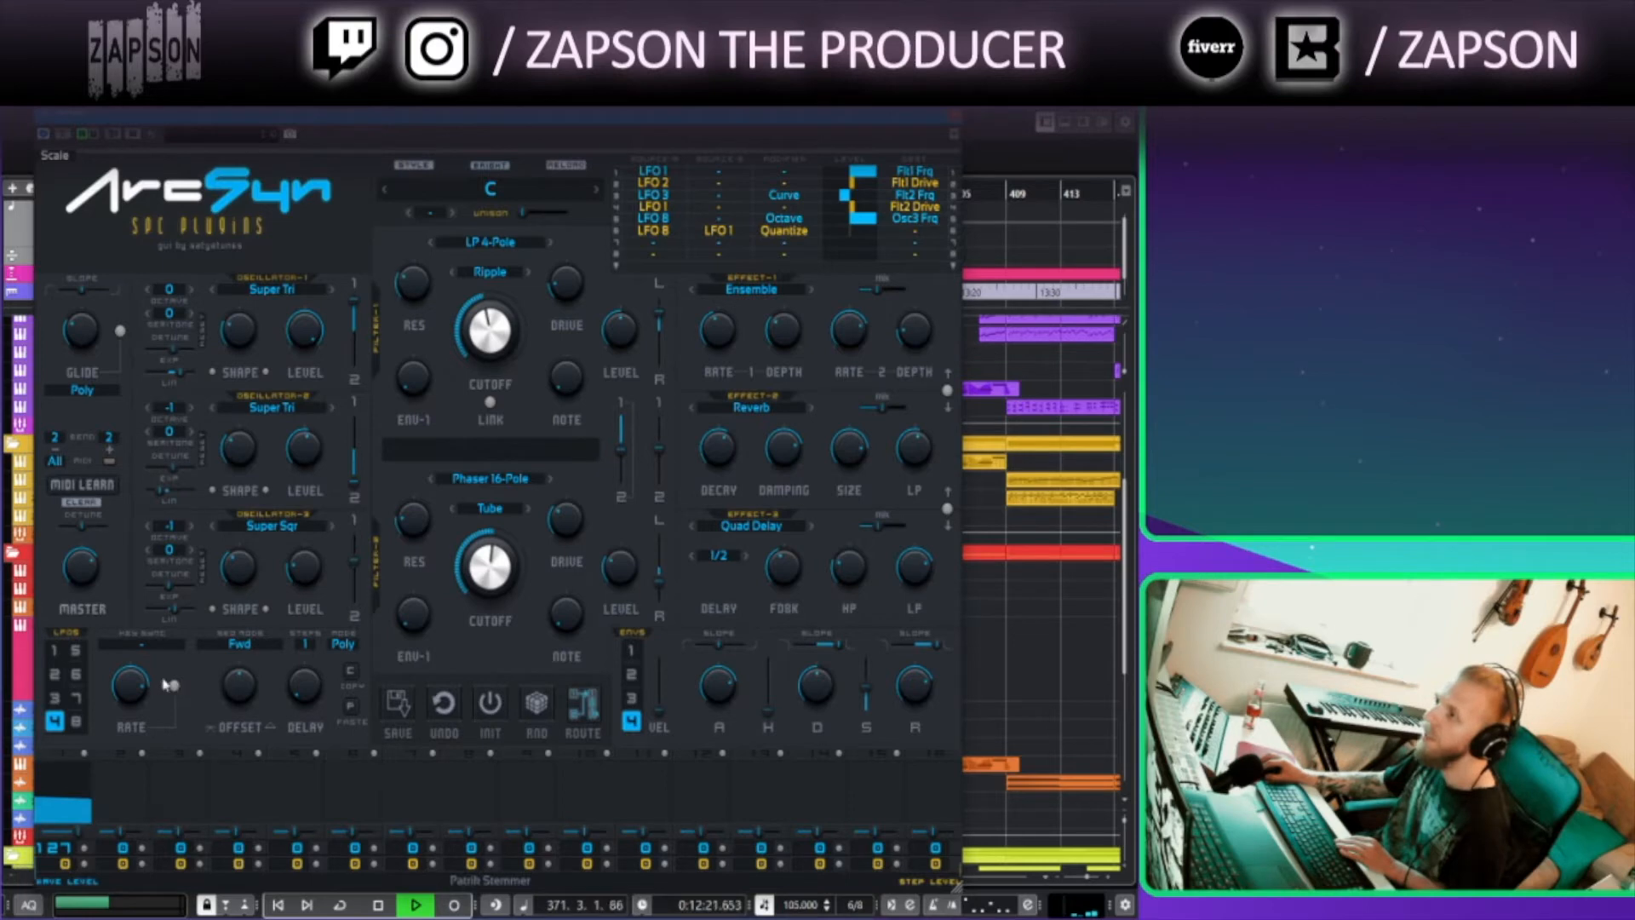
Set the LFO's key sync mode to Random
left_click(141, 645)
left_click(145, 679)
left_click(151, 664)
left_click(136, 691)
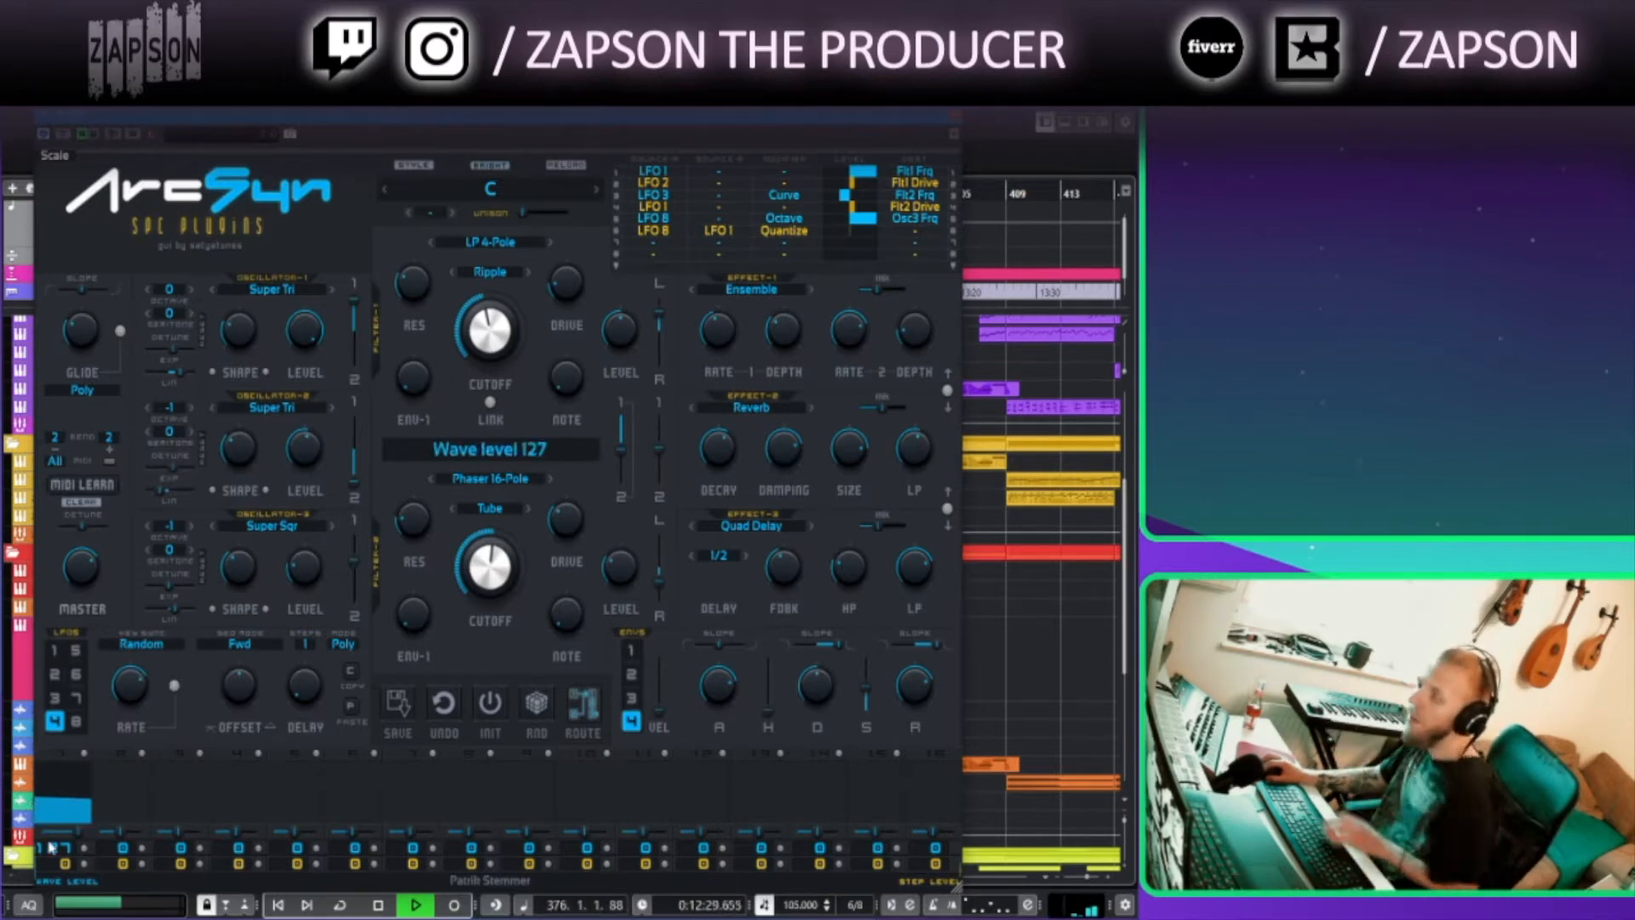
Stop playback and set the selected LFO's step count to 16
left_click(65, 792)
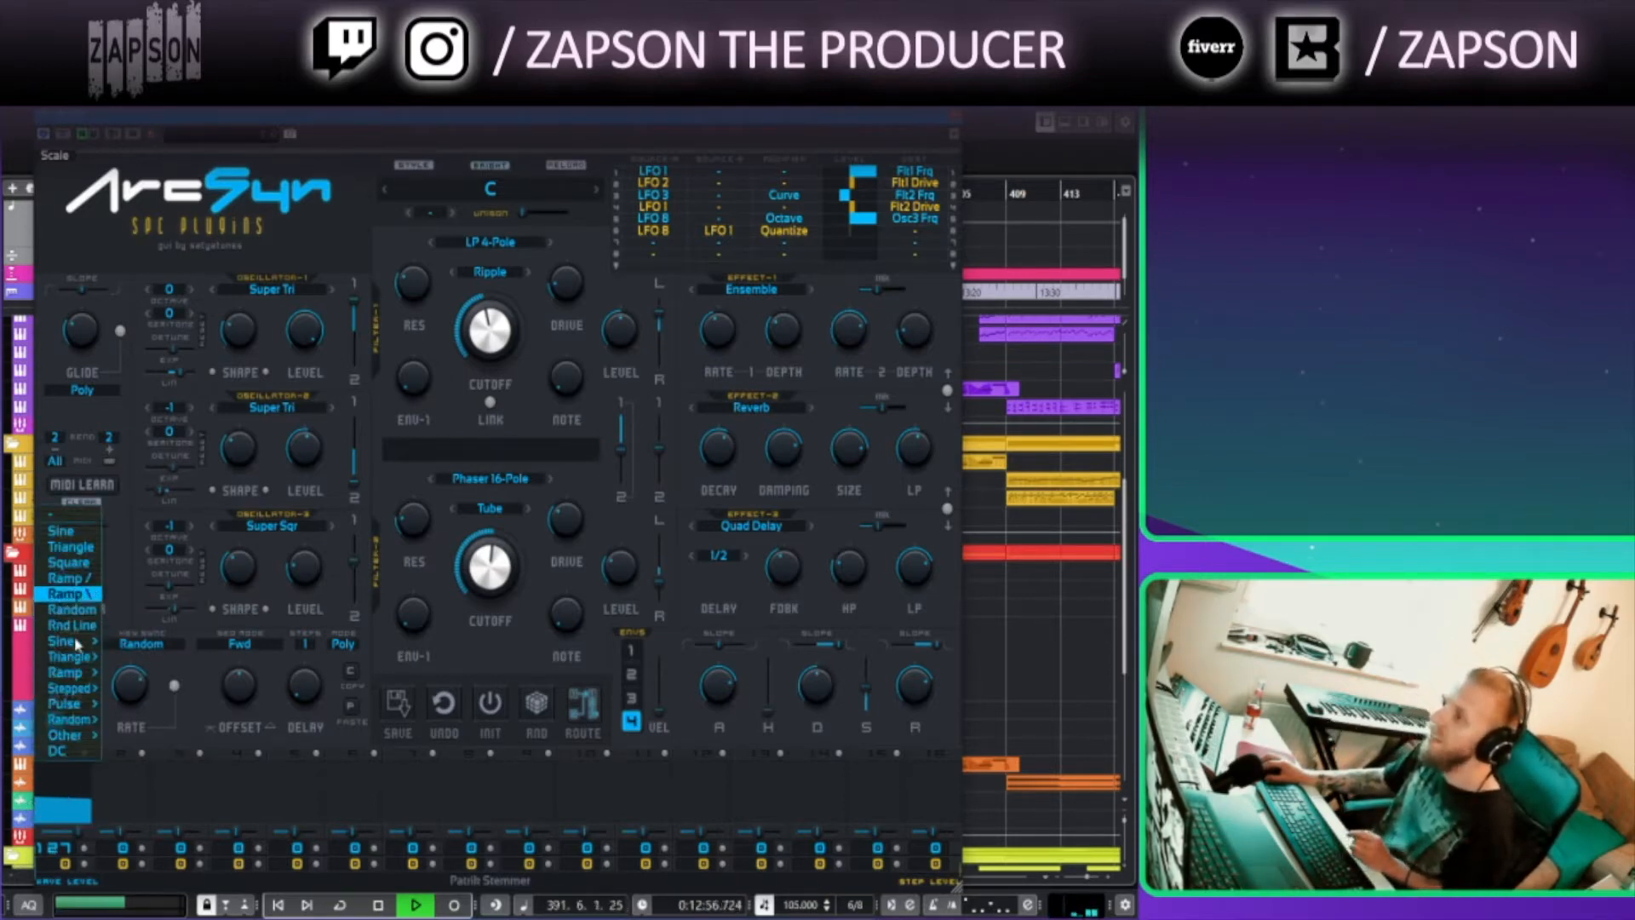
left_click(253, 794)
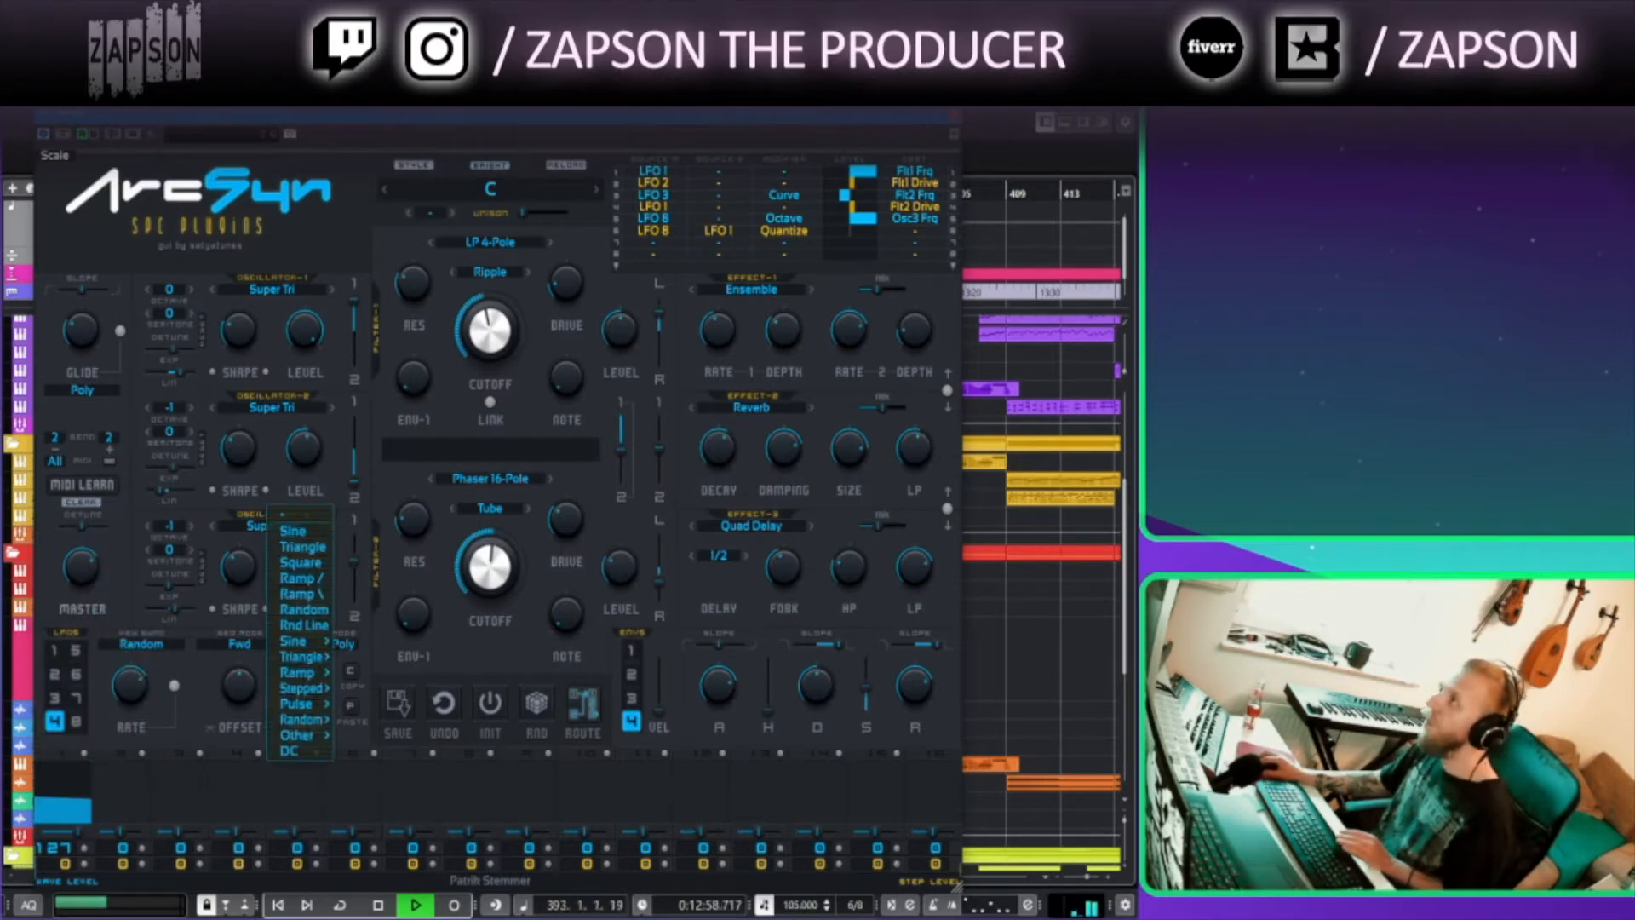
key("space")
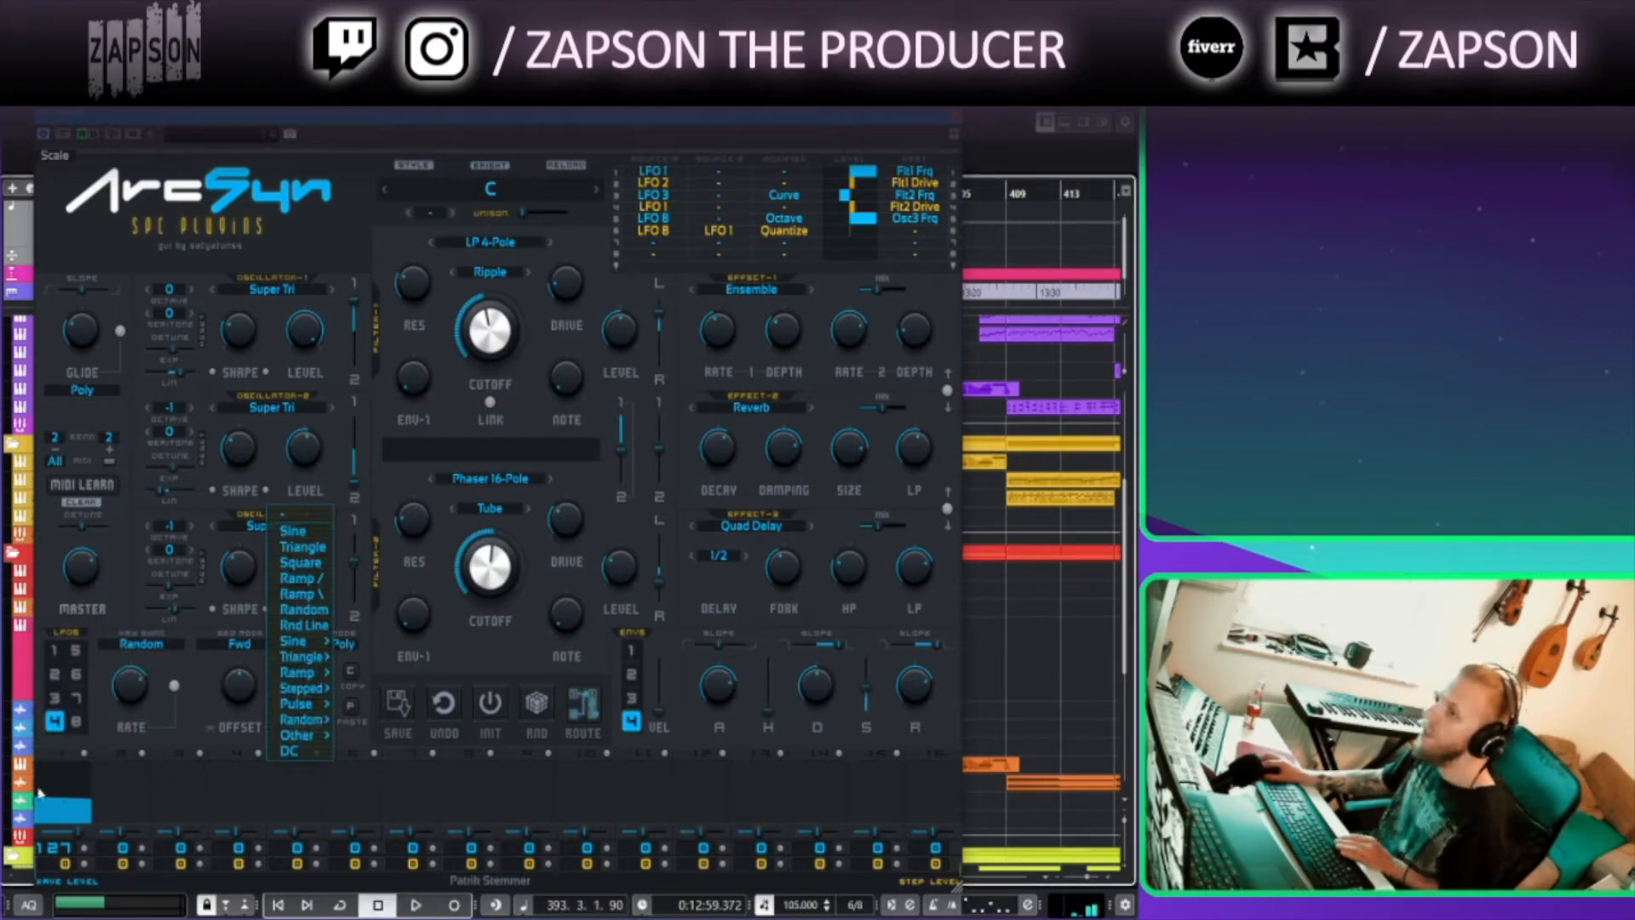
left_click(158, 779)
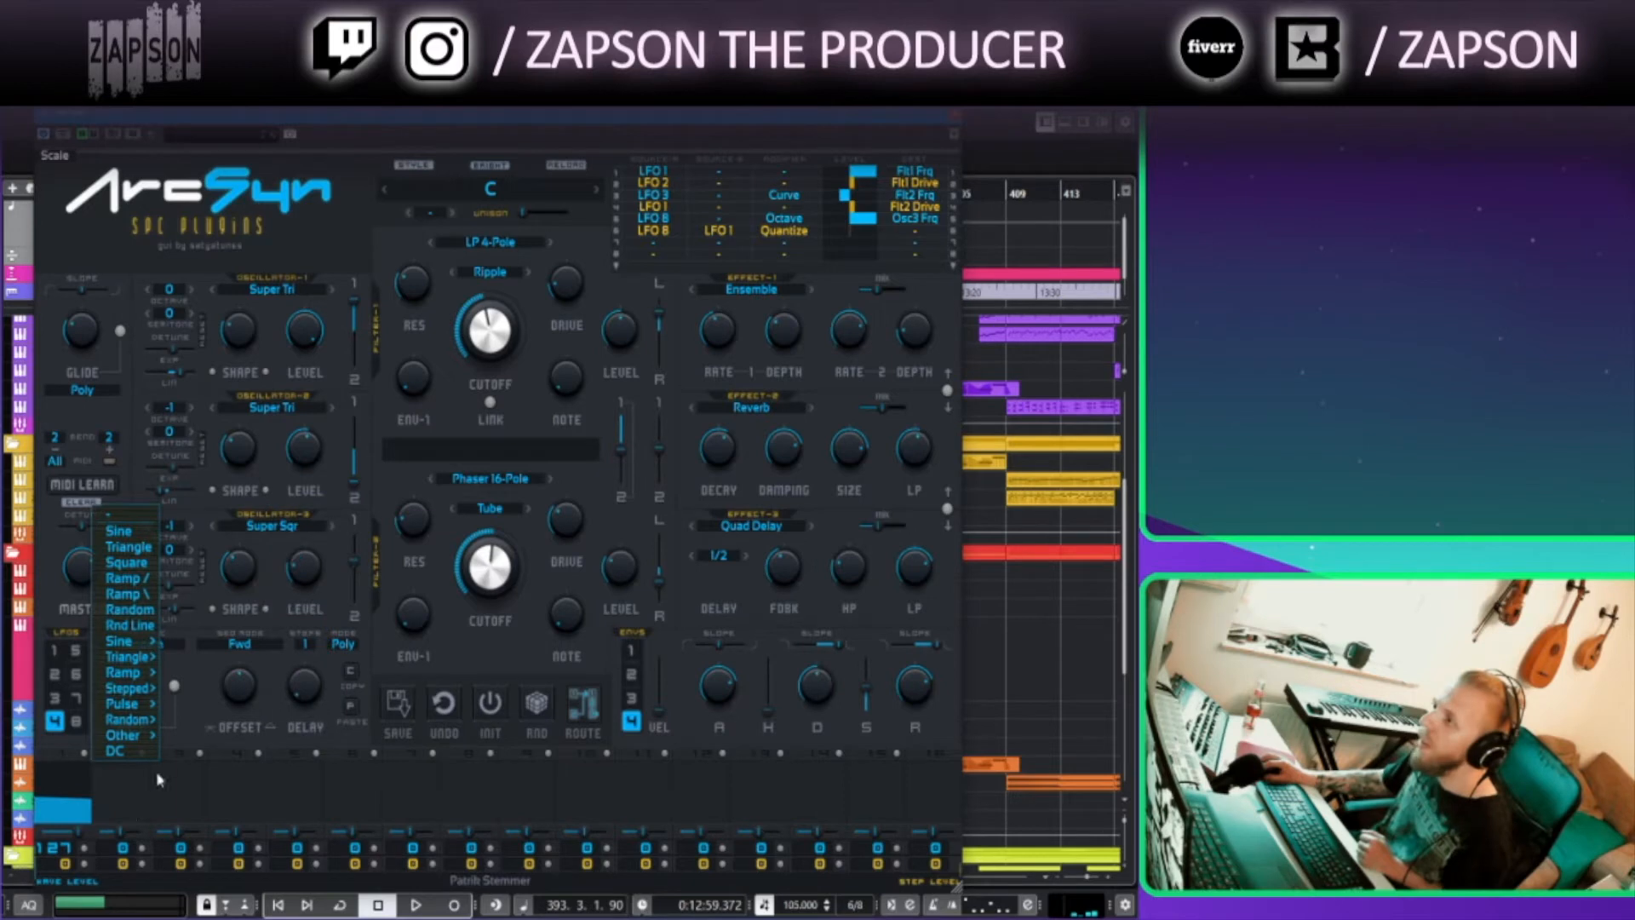
left_click(331, 822)
left_click(306, 646)
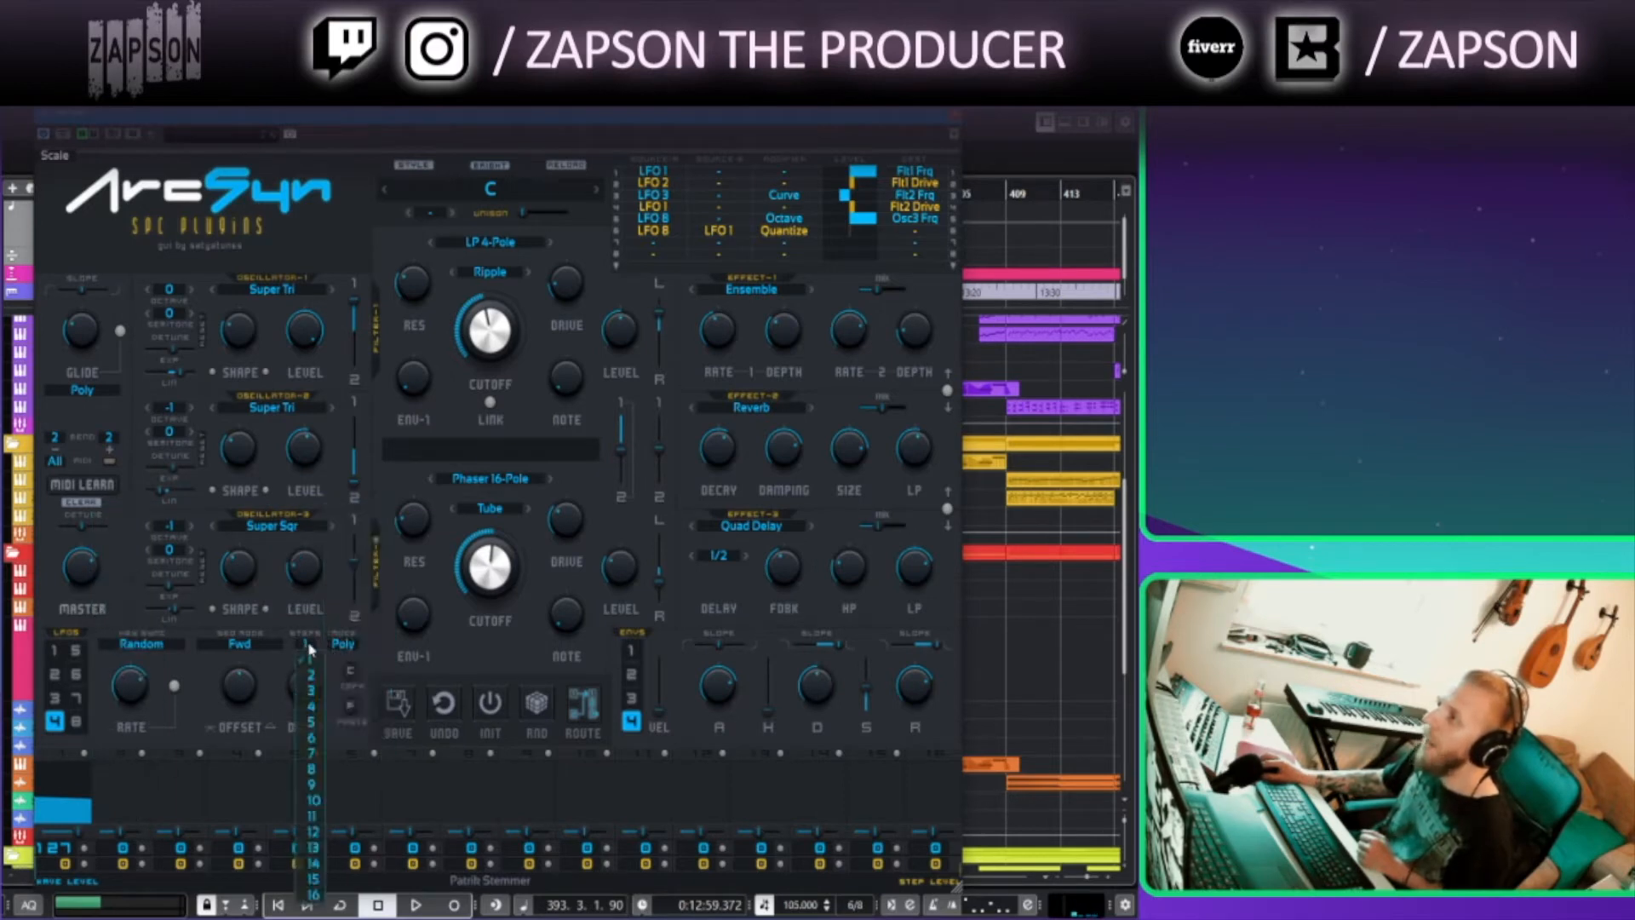
left_click(317, 896)
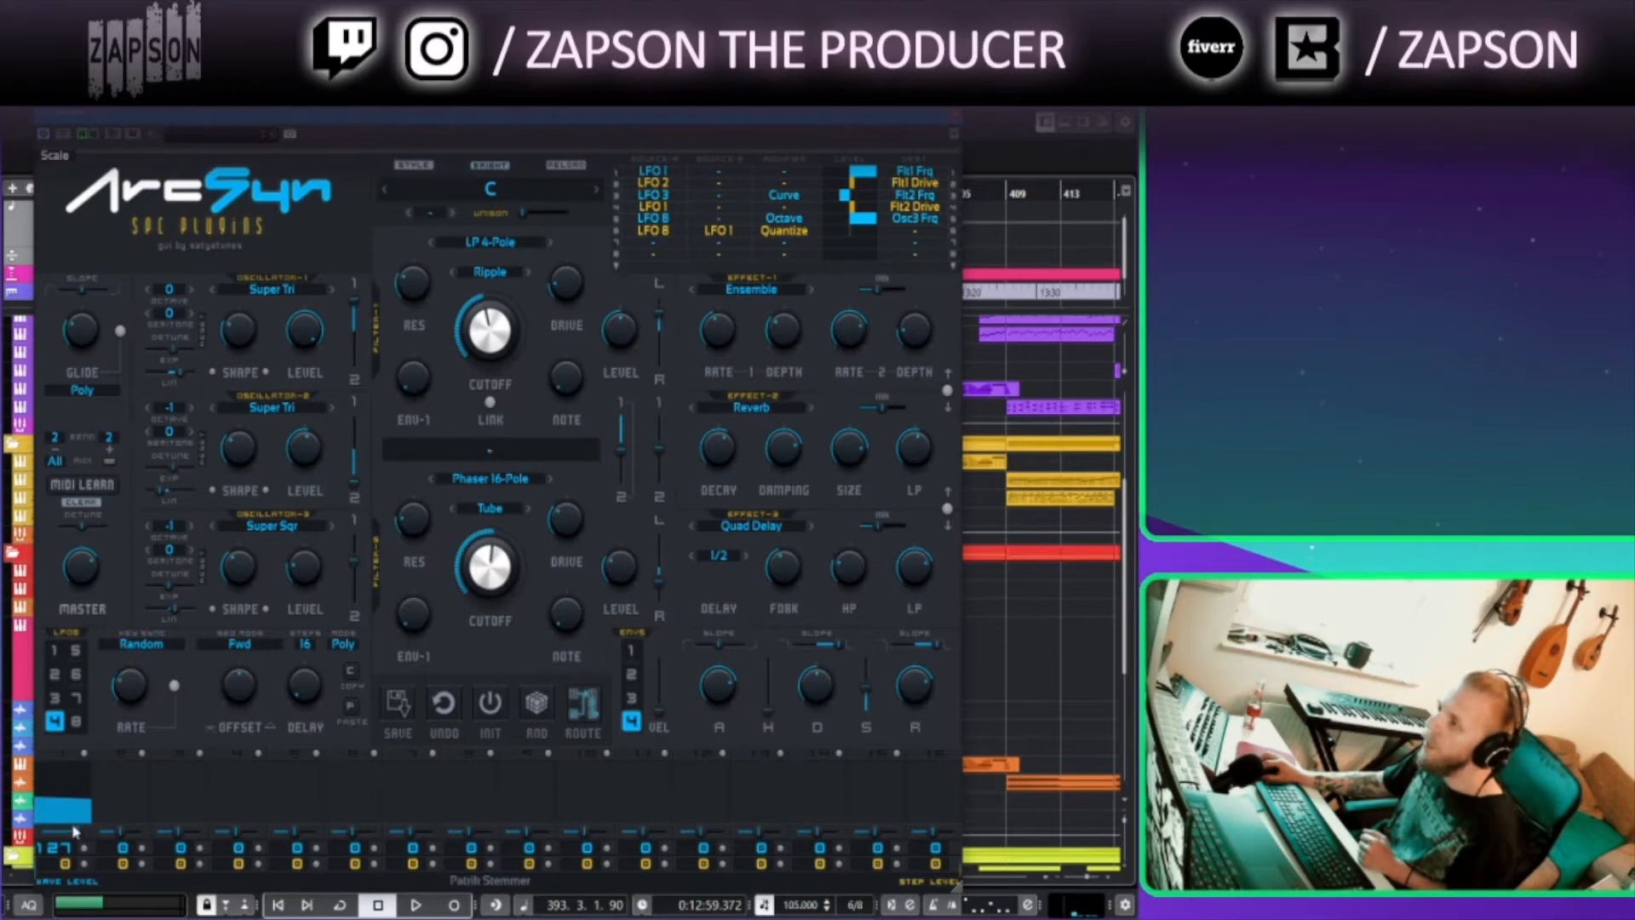
Set the first LFO step to Quant +/- Line and its levels to 11
left_click(69, 782)
mouse_move(75, 722)
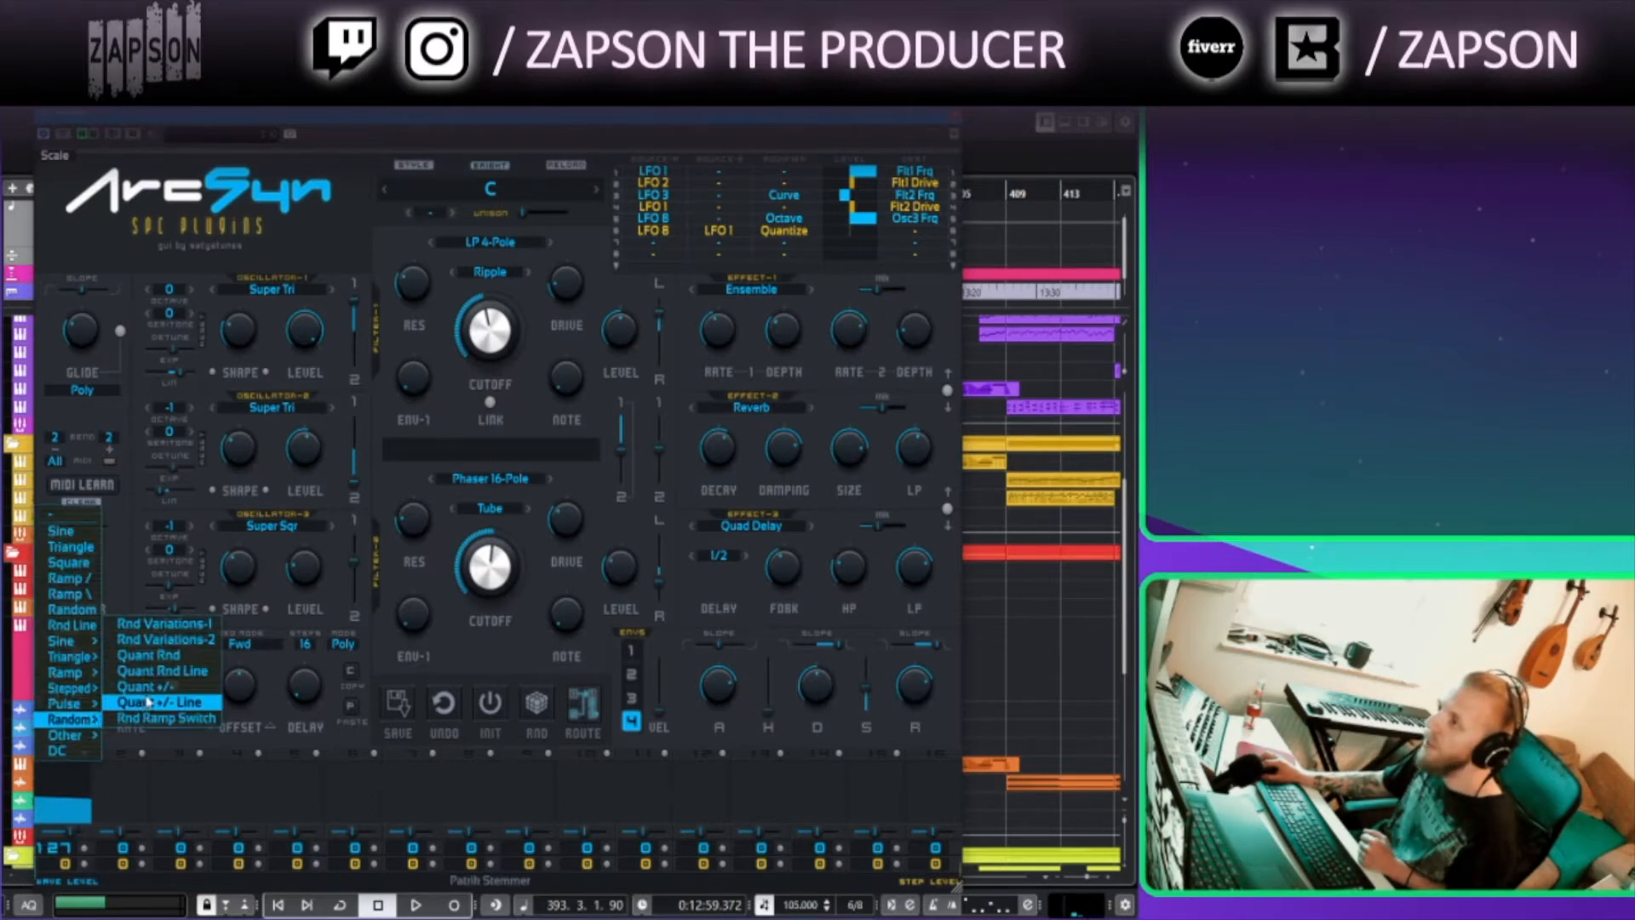
left_click(140, 702)
left_click_drag(54, 839, 74, 839)
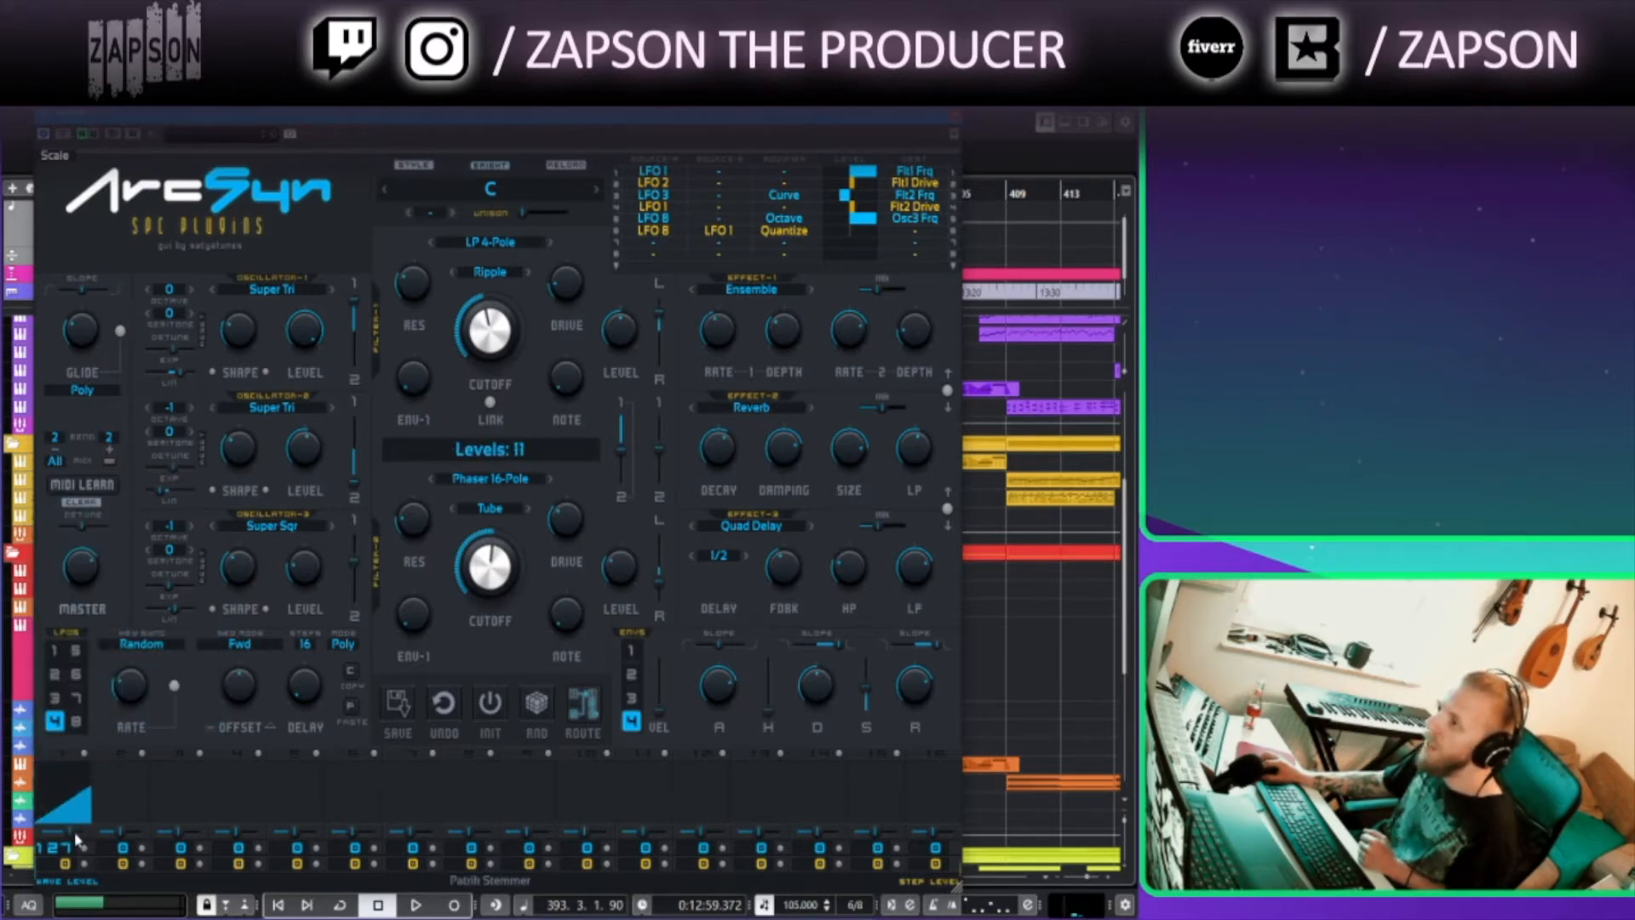
Assign waveforms to the second and third LFO steps, using Rnd Variations-2 for the third
left_click(132, 805)
mouse_move(130, 661)
left_click(184, 658)
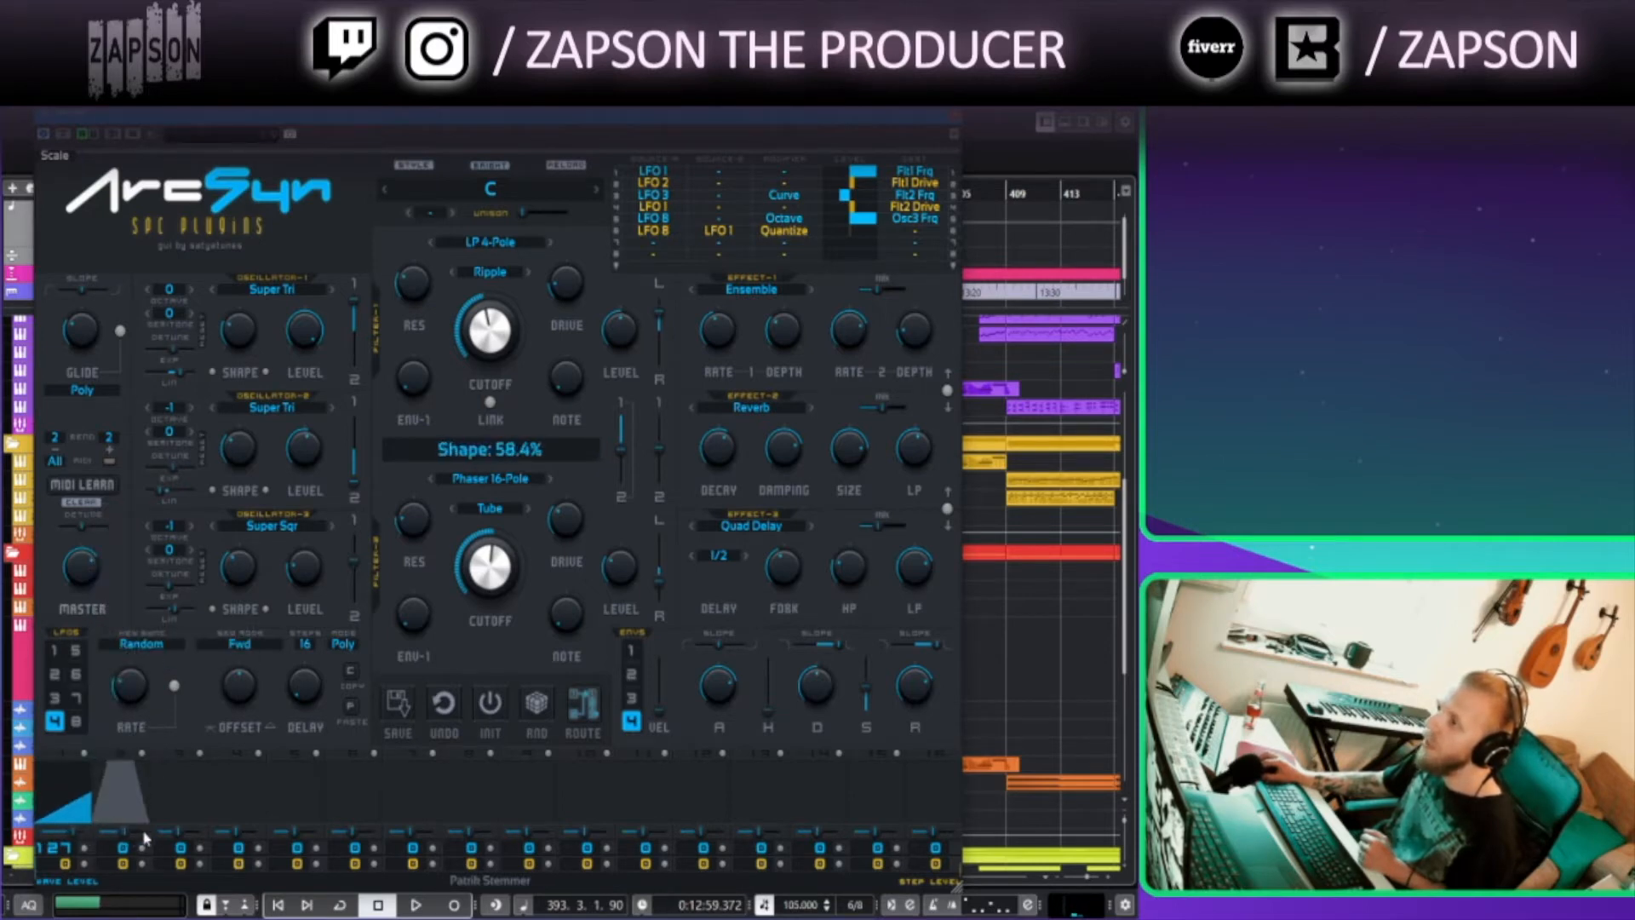
left_click(189, 789)
mouse_move(186, 720)
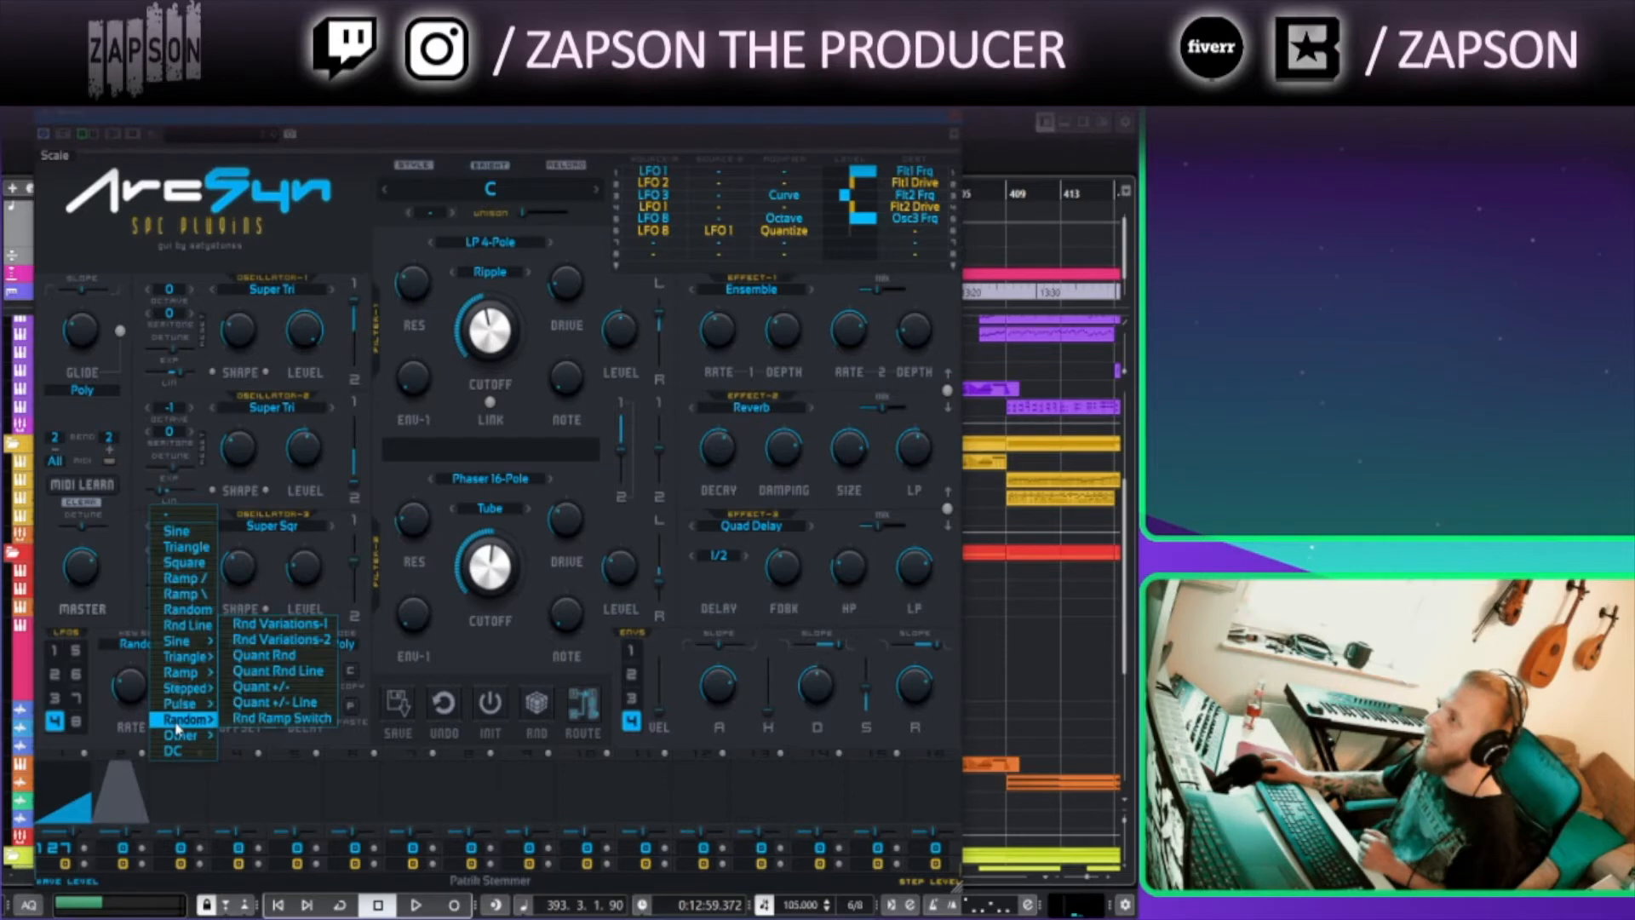
left_click(281, 639)
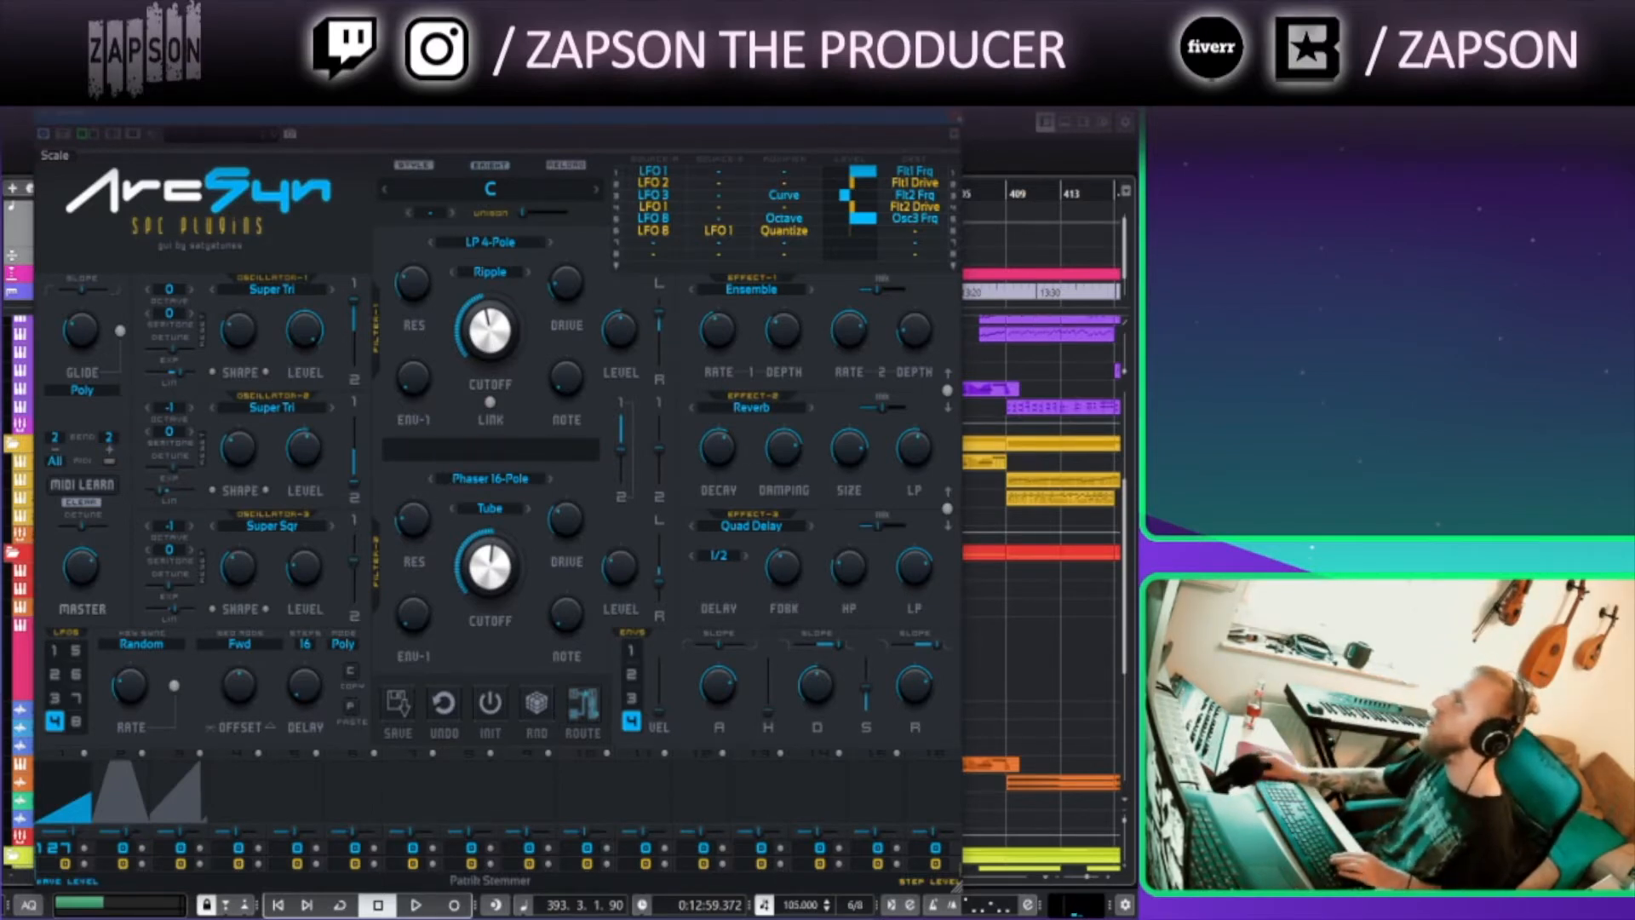
Close the synth window and open the ArcSyn 01 part at bar 367 in the Key Editor to view its notes
left_click(958, 117)
left_click(436, 194)
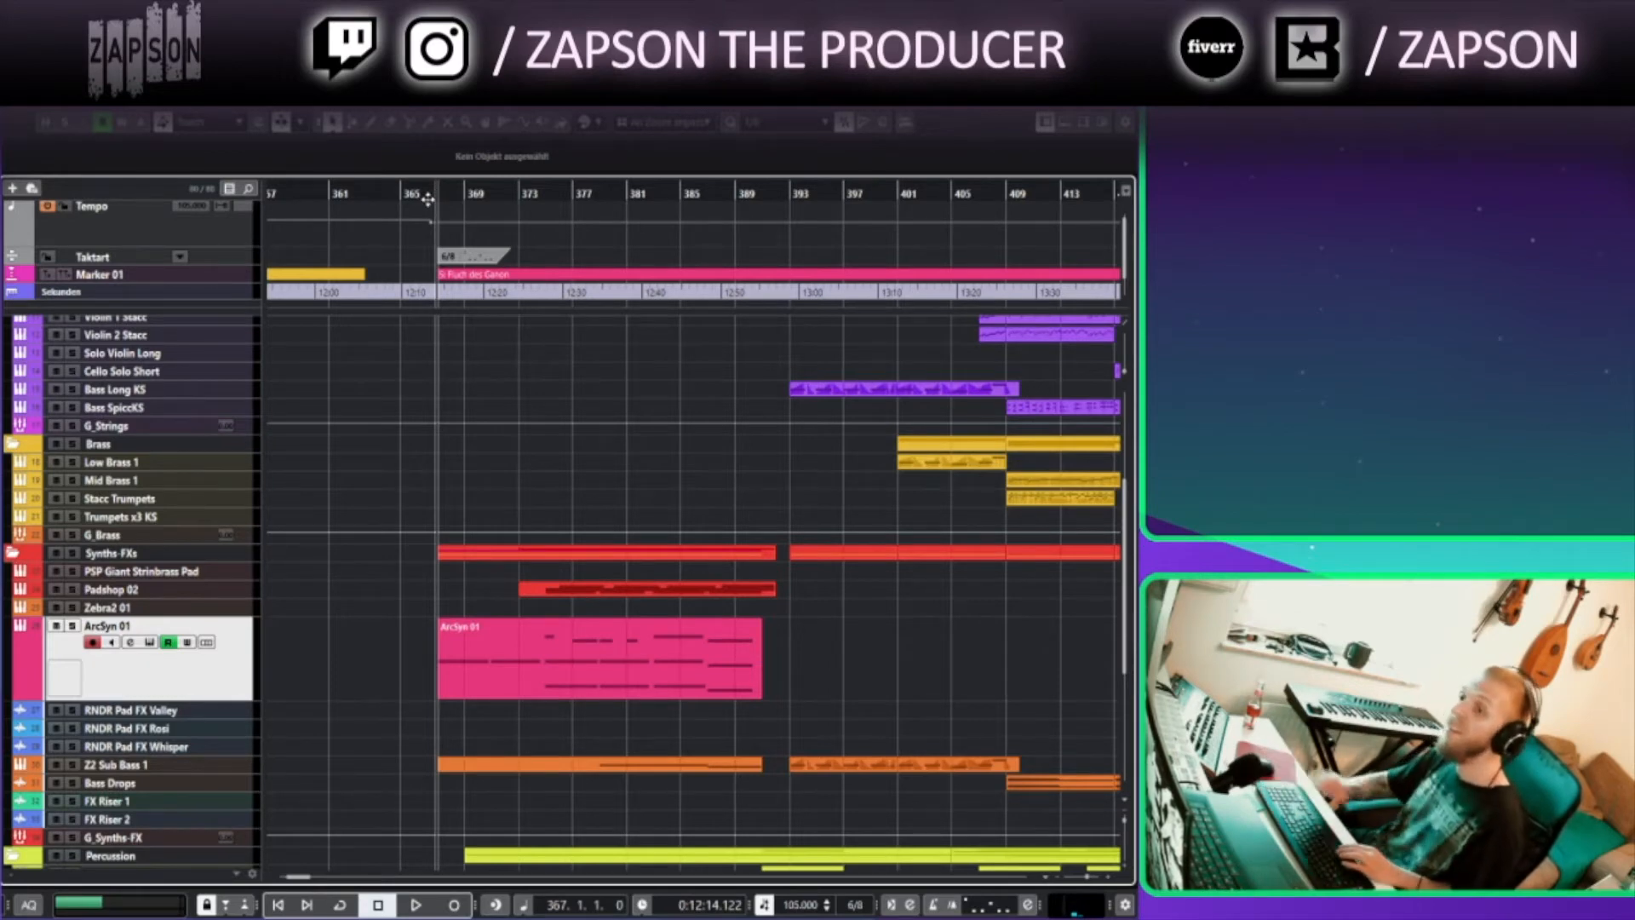
left_click(479, 677)
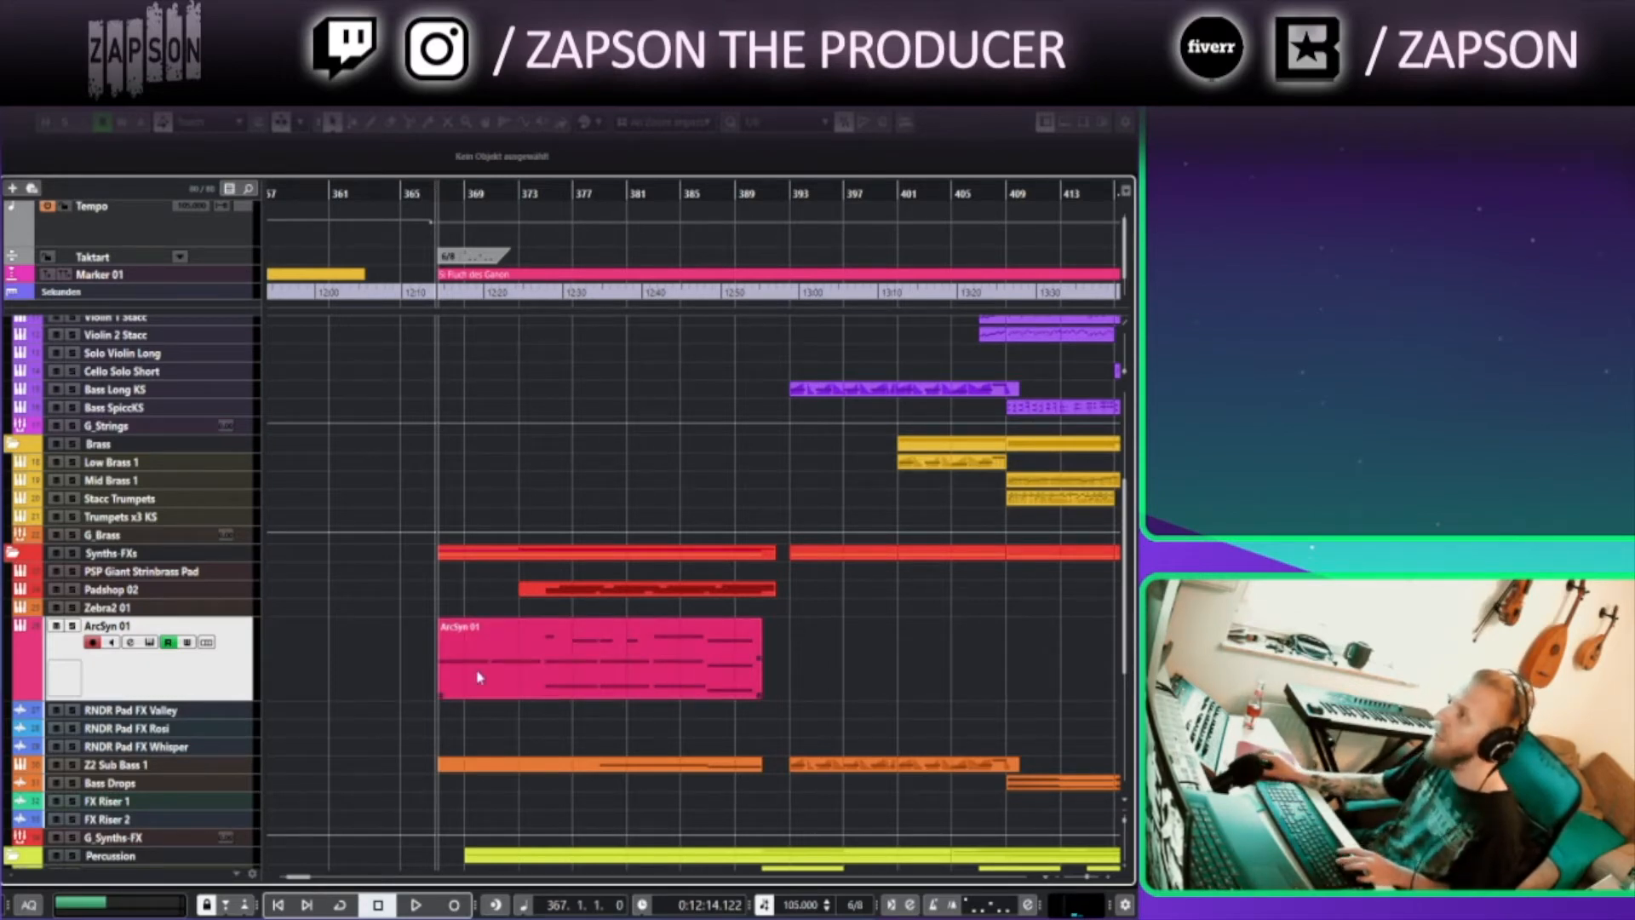
left_click(463, 738)
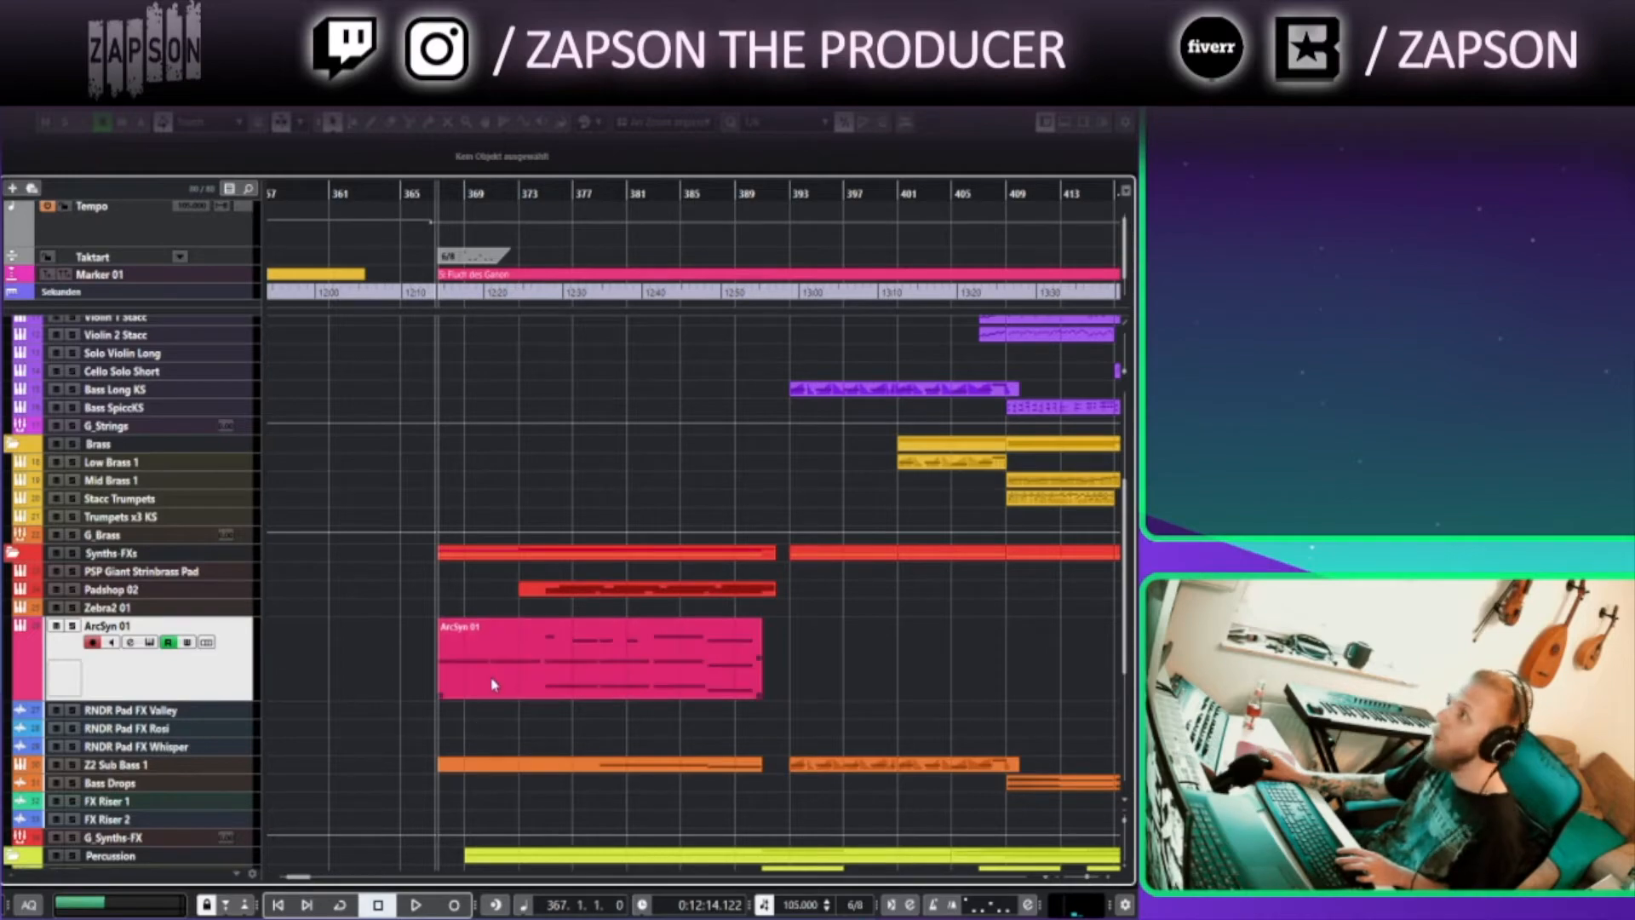
scroll(494, 684, "up", 4)
scroll(494, 684, "down", 4)
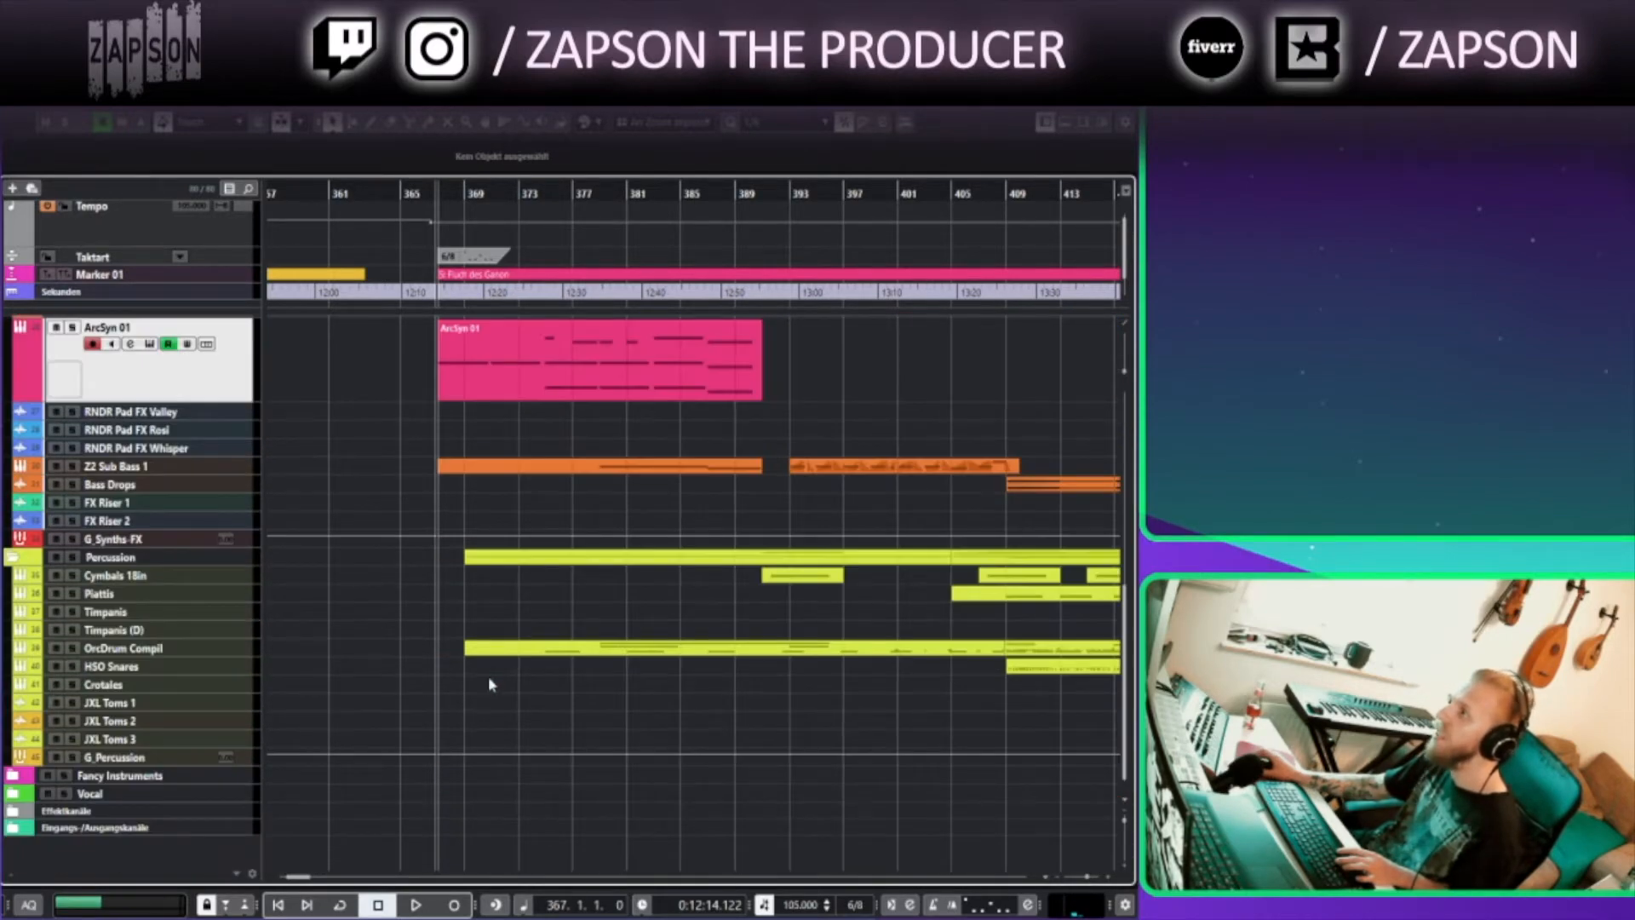
scroll(491, 684, "up", 5)
left_click(491, 684)
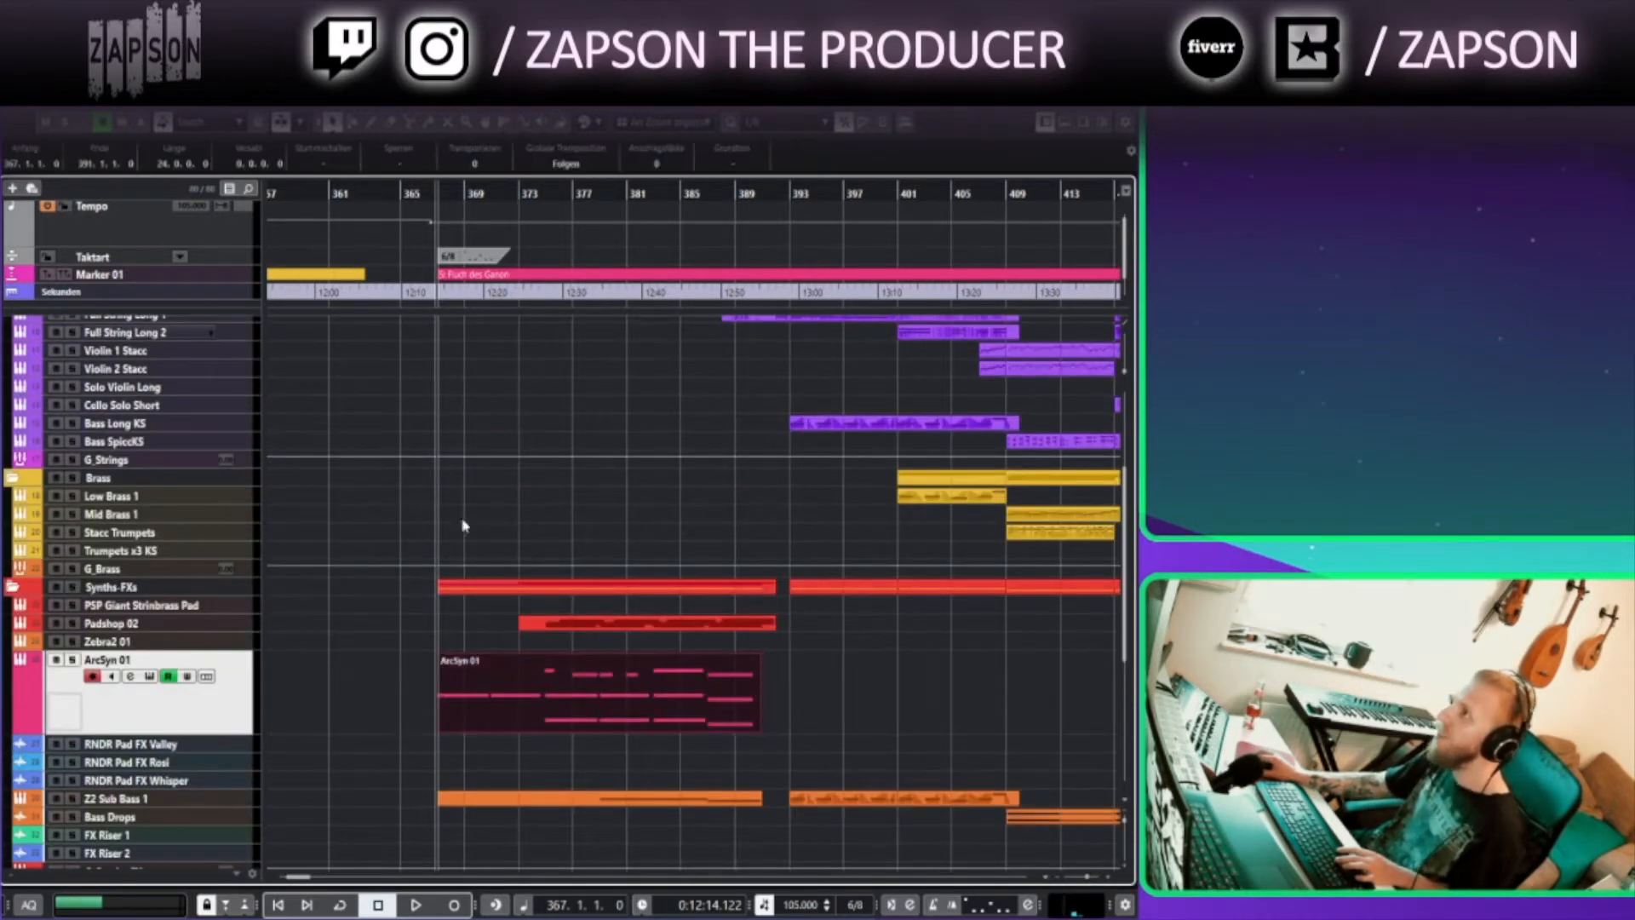
double_click(477, 672)
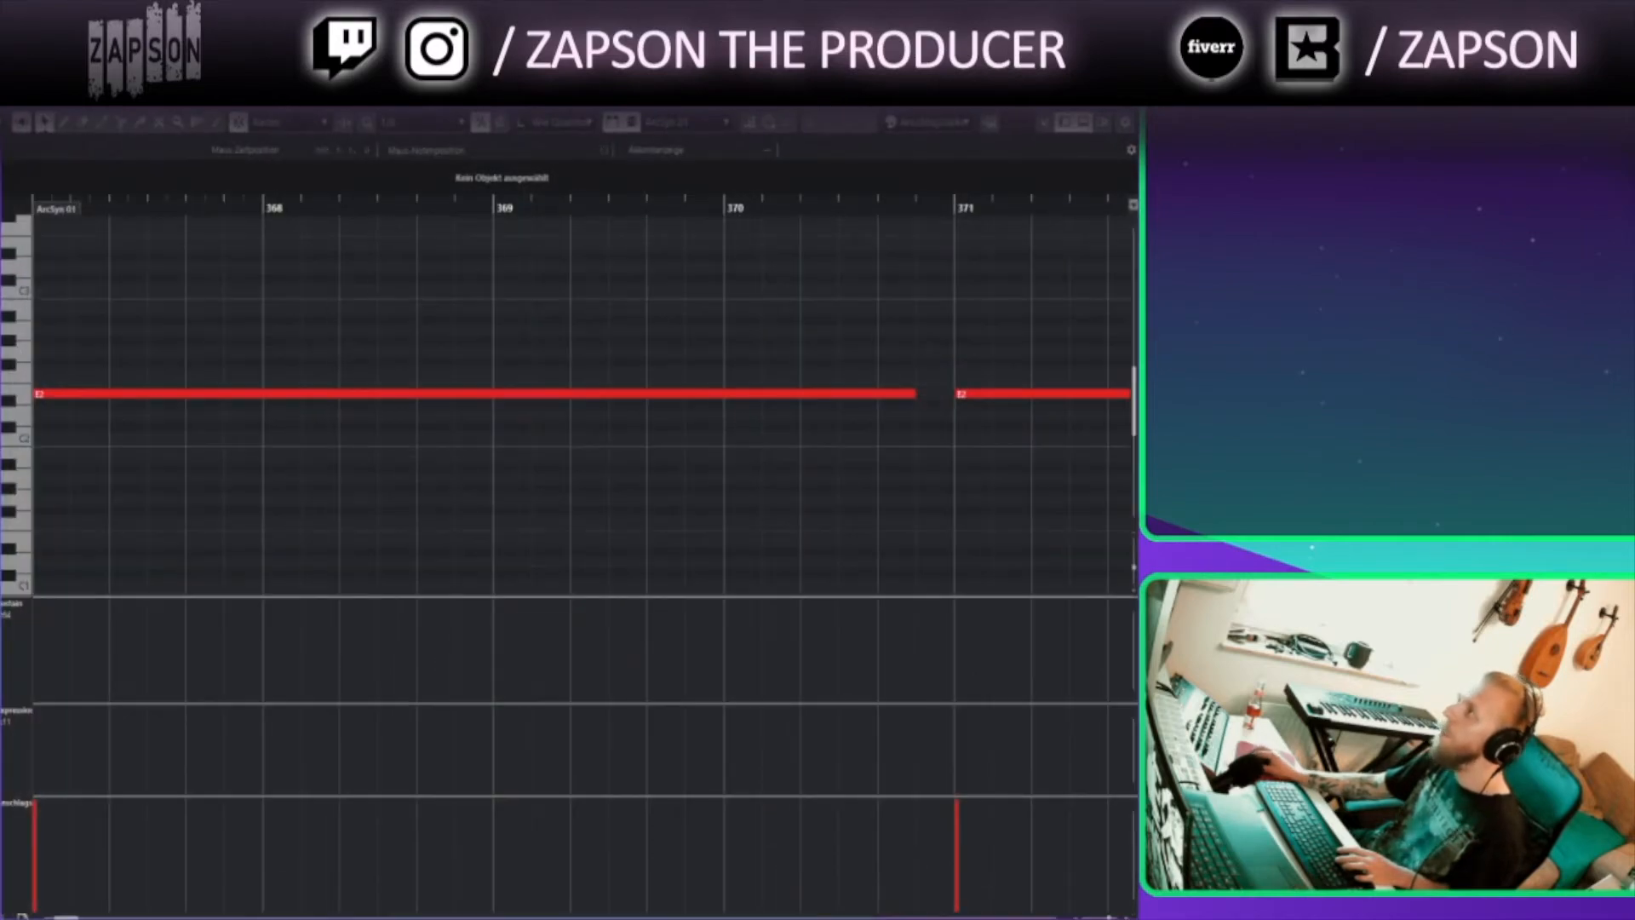
key("Escape")
Move the playback position to bar 371 and briefly reopen the ArcSyn instrument window
left_click(492, 193)
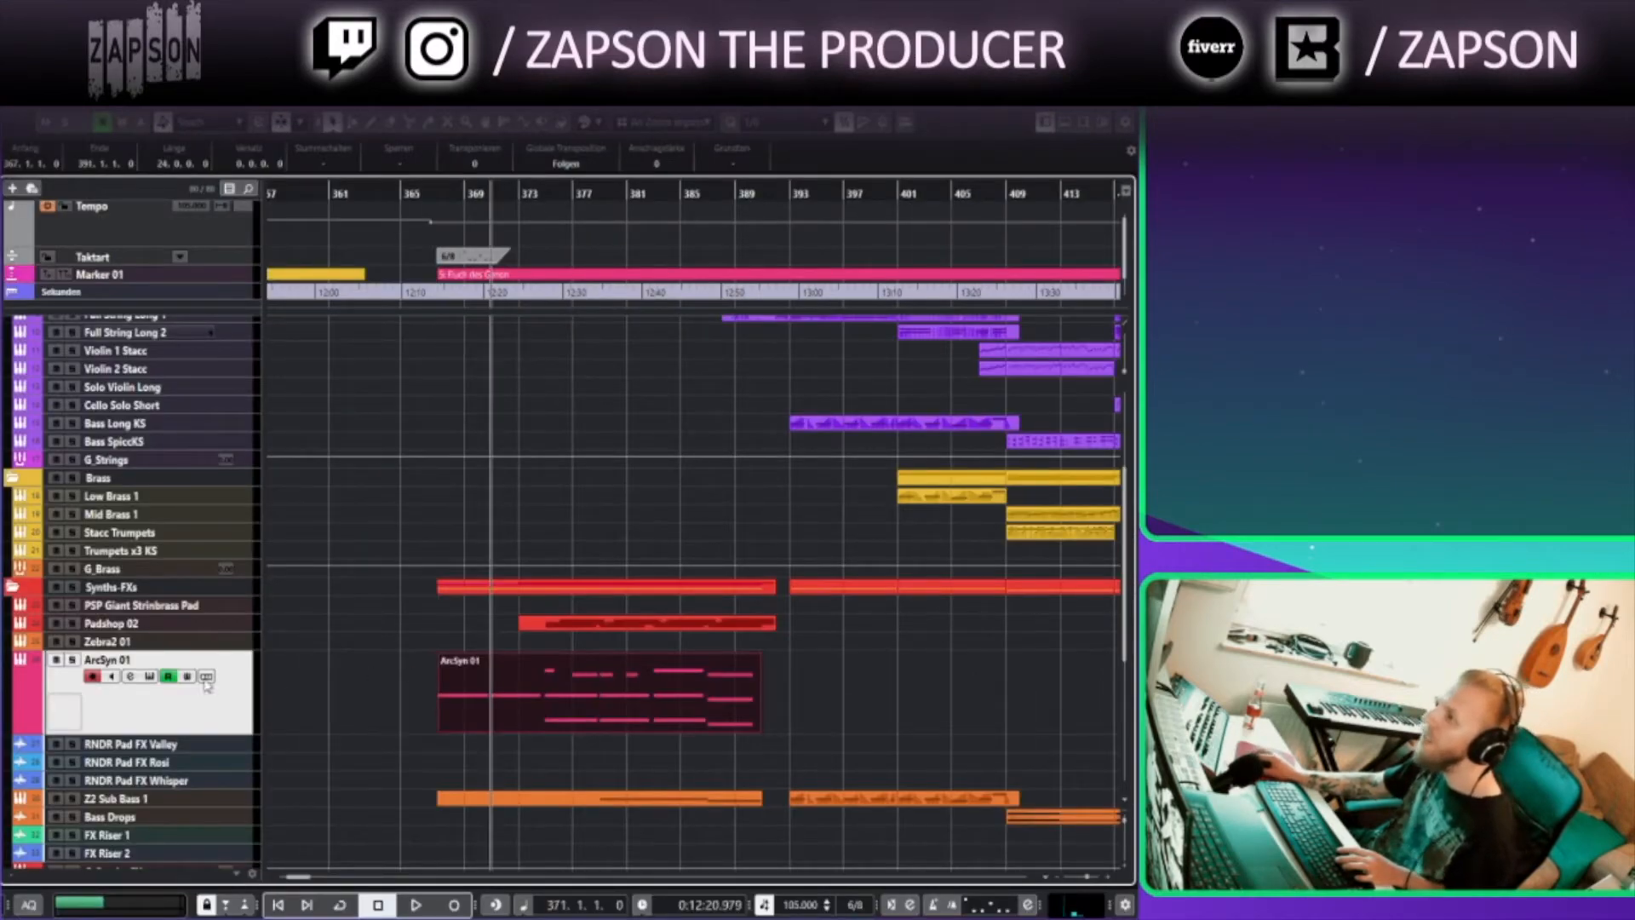
left_click(149, 677)
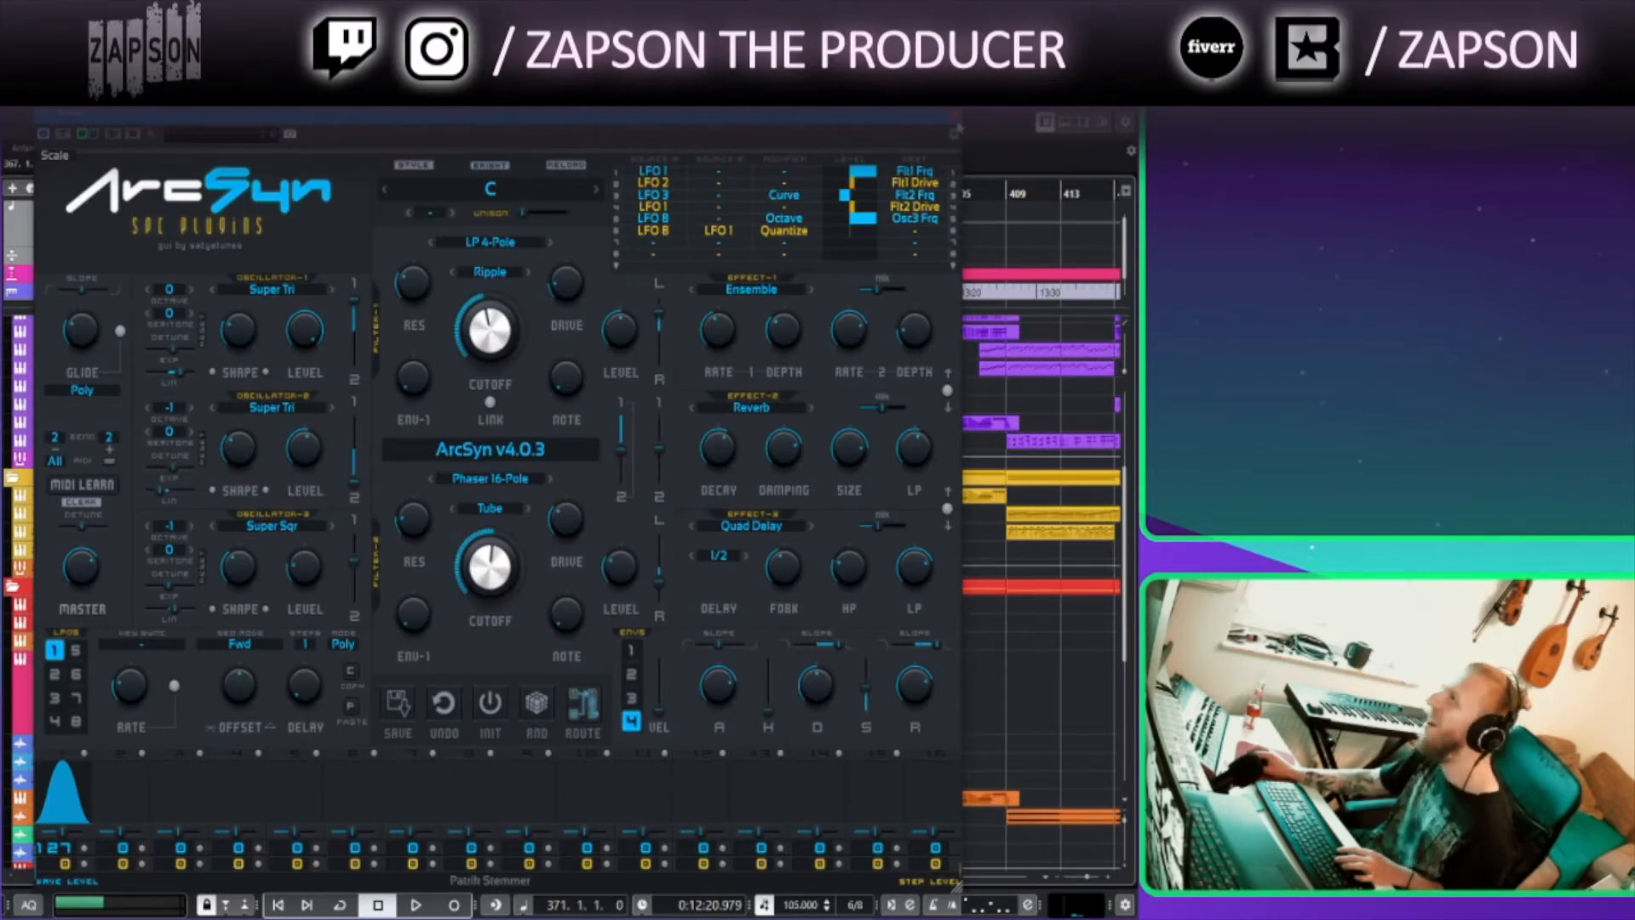
left_click(956, 117)
Play from bar 367 while reviewing the ArcSyn 01 part's notes in the Key Editor
left_click(439, 195)
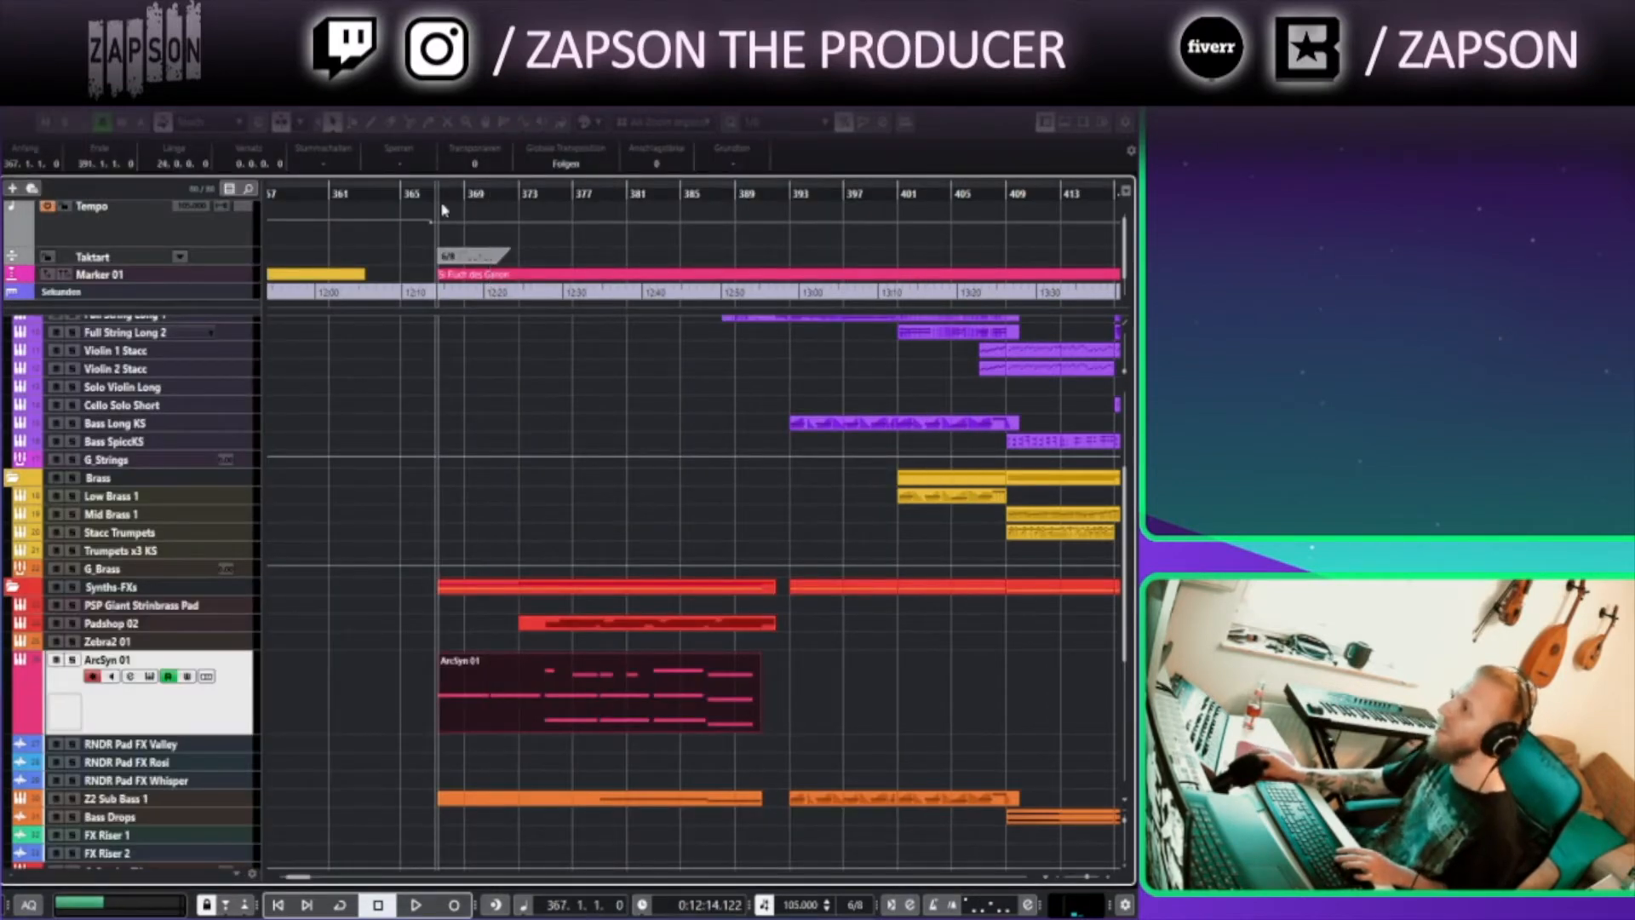
key("space")
left_click(525, 675)
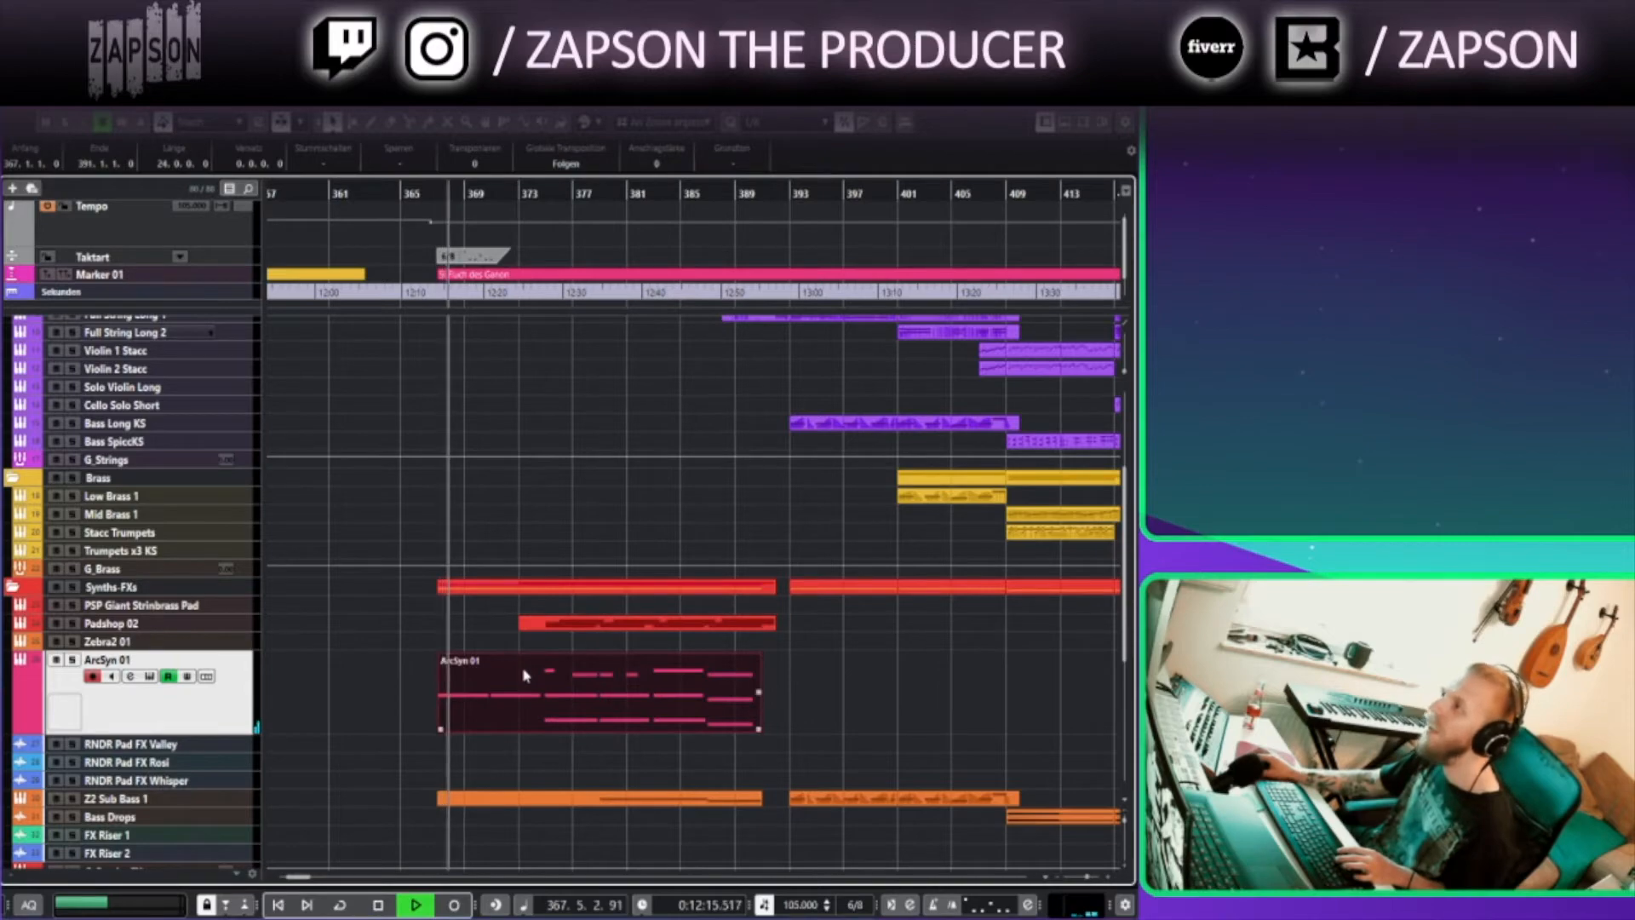
double_click(528, 675)
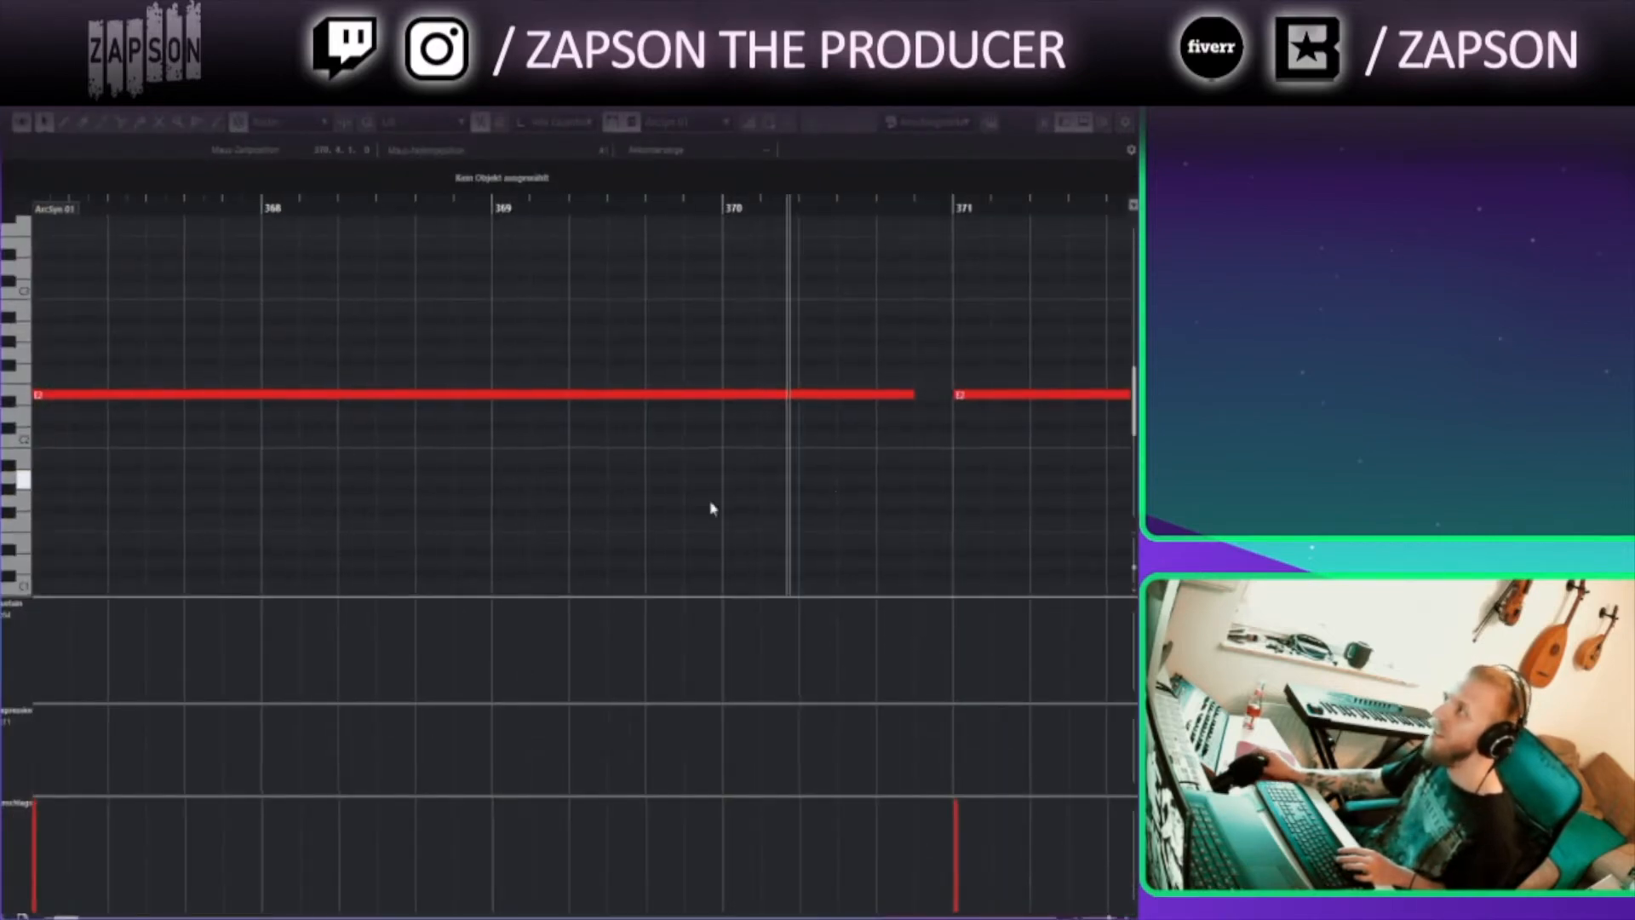
left_click_drag(867, 484, 285, 519)
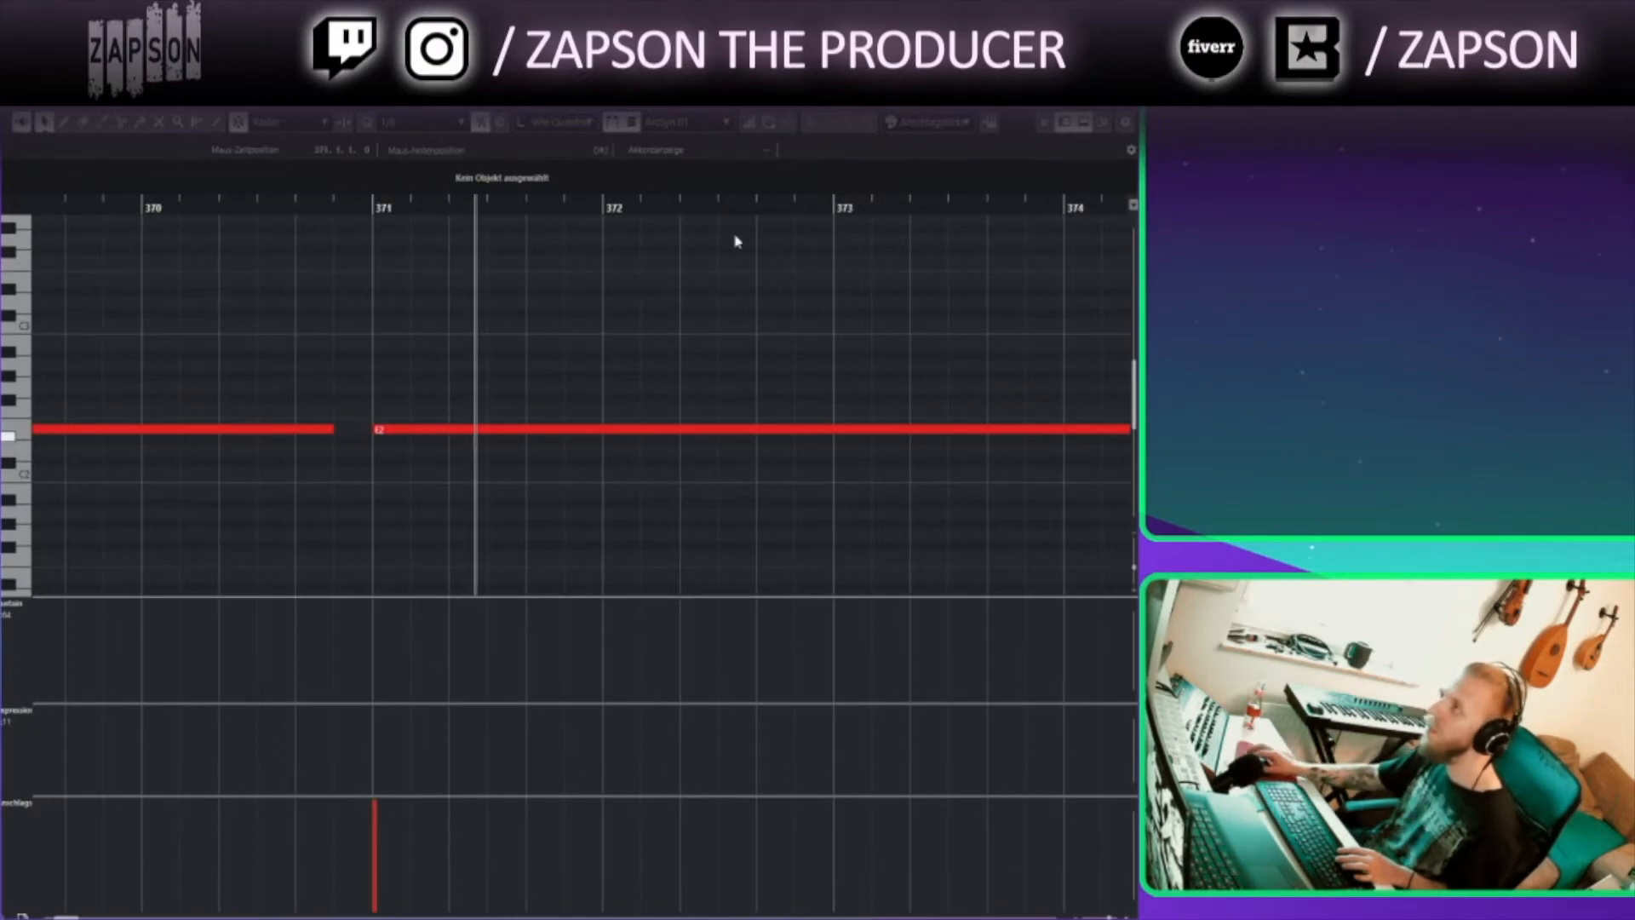
left_click(1124, 96)
Open the HSO Bassoon KS part in the Key Editor to inspect its notes and articulations
scroll(693, 511, "up", 4)
double_click(549, 460)
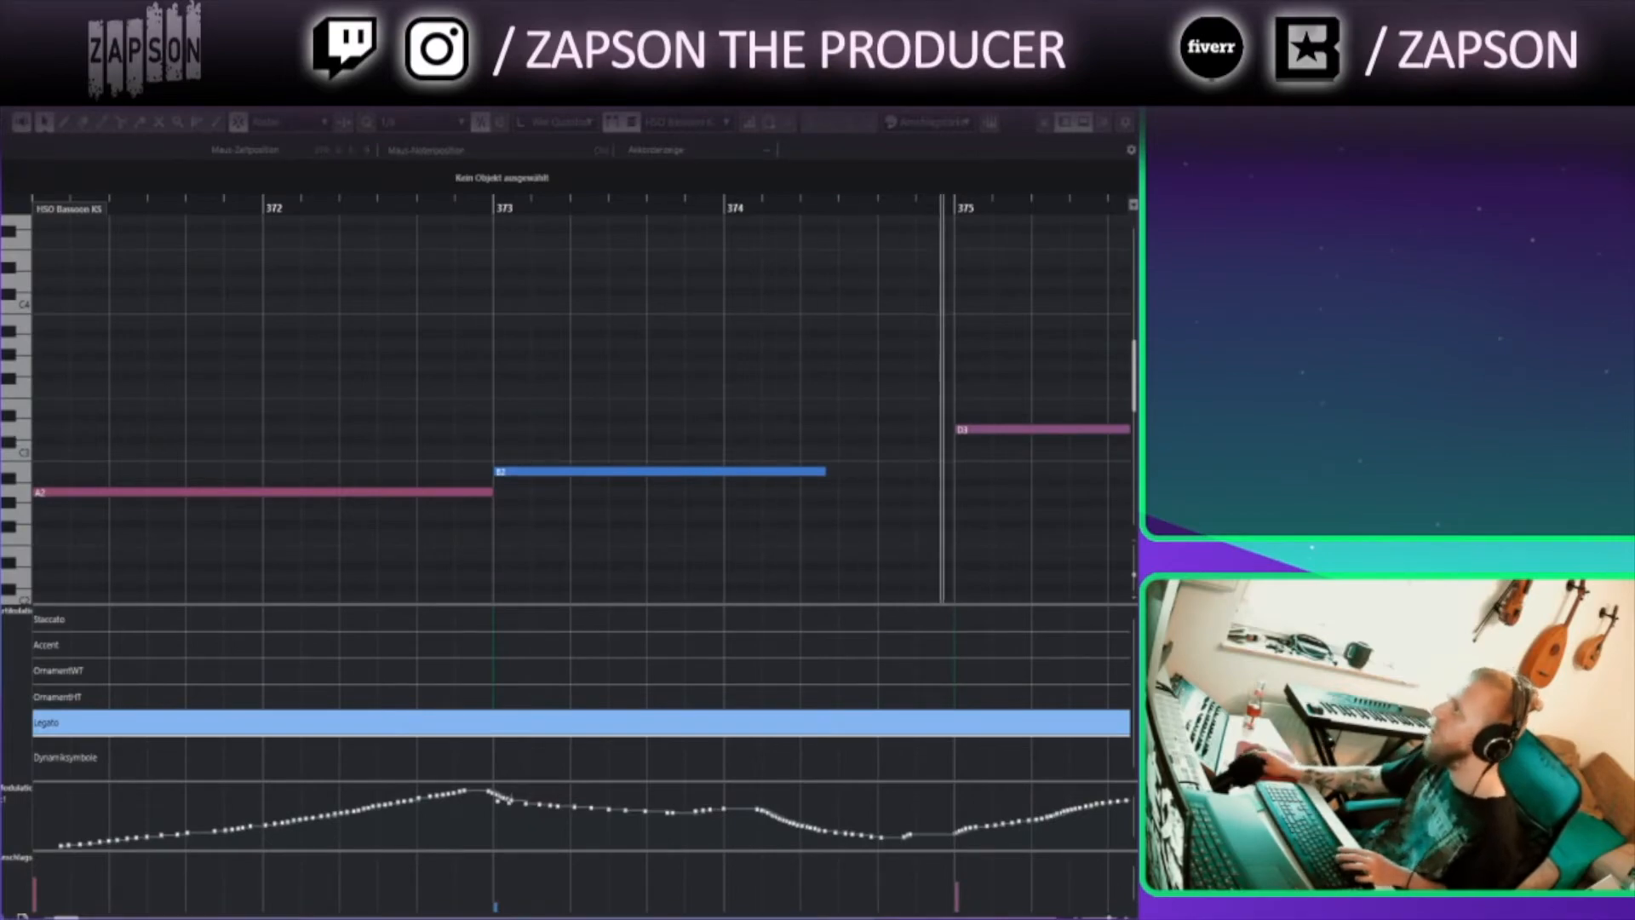
left_click(1124, 96)
Open the Padshop 02 part in the Key Editor and scroll through its chords
scroll(640, 482, "down", 1)
scroll(641, 481, "down", 3)
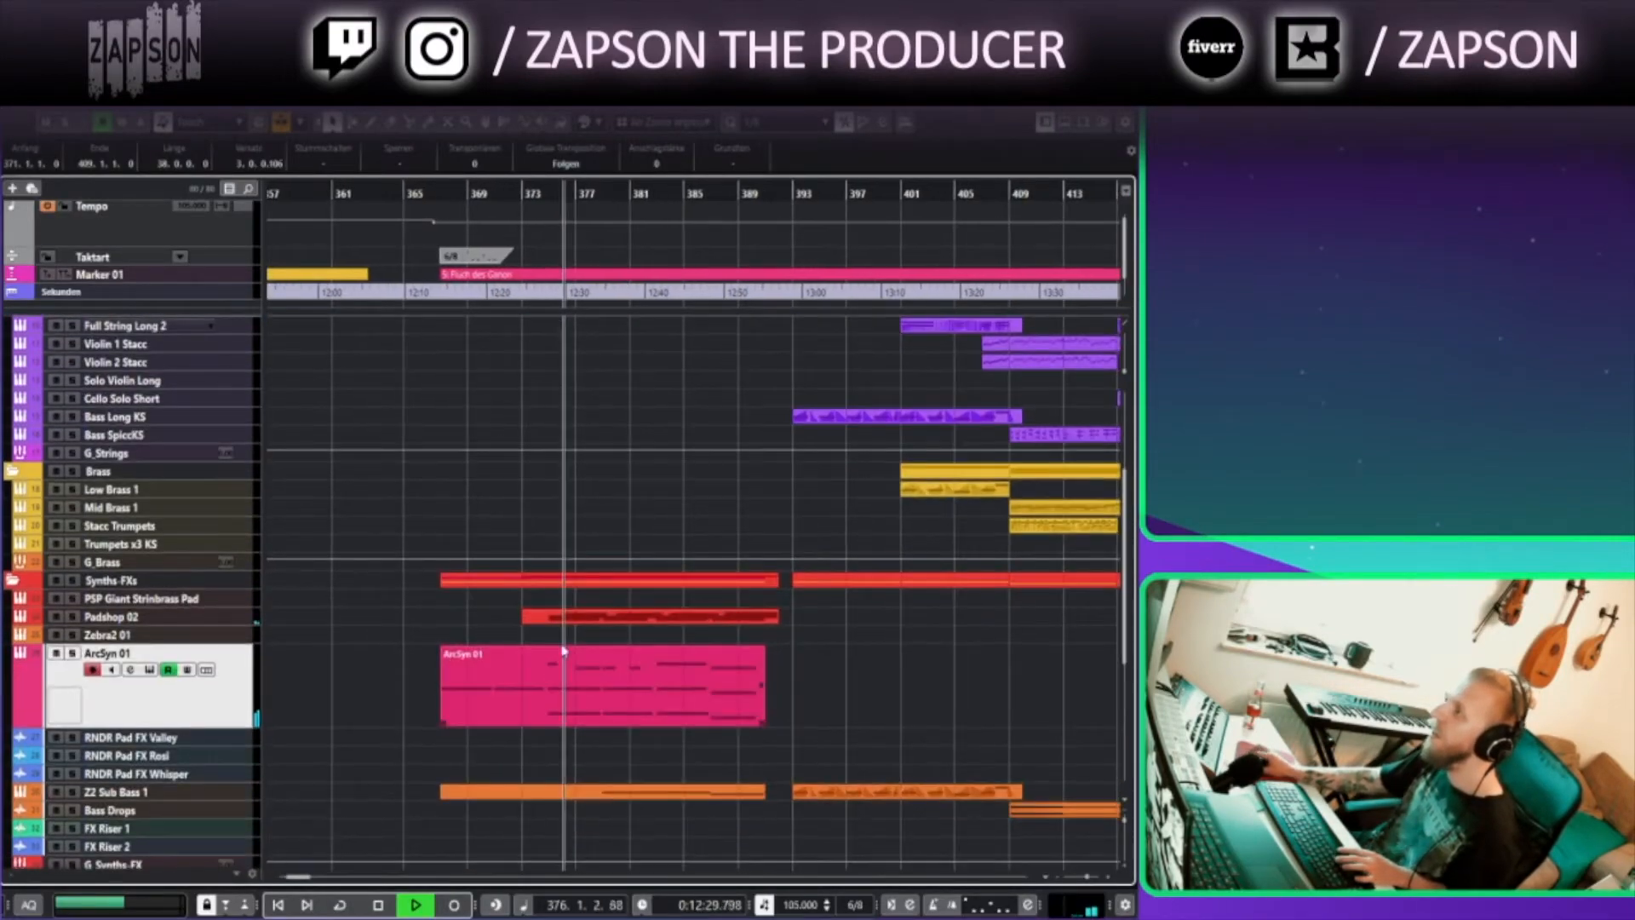
double_click(586, 618)
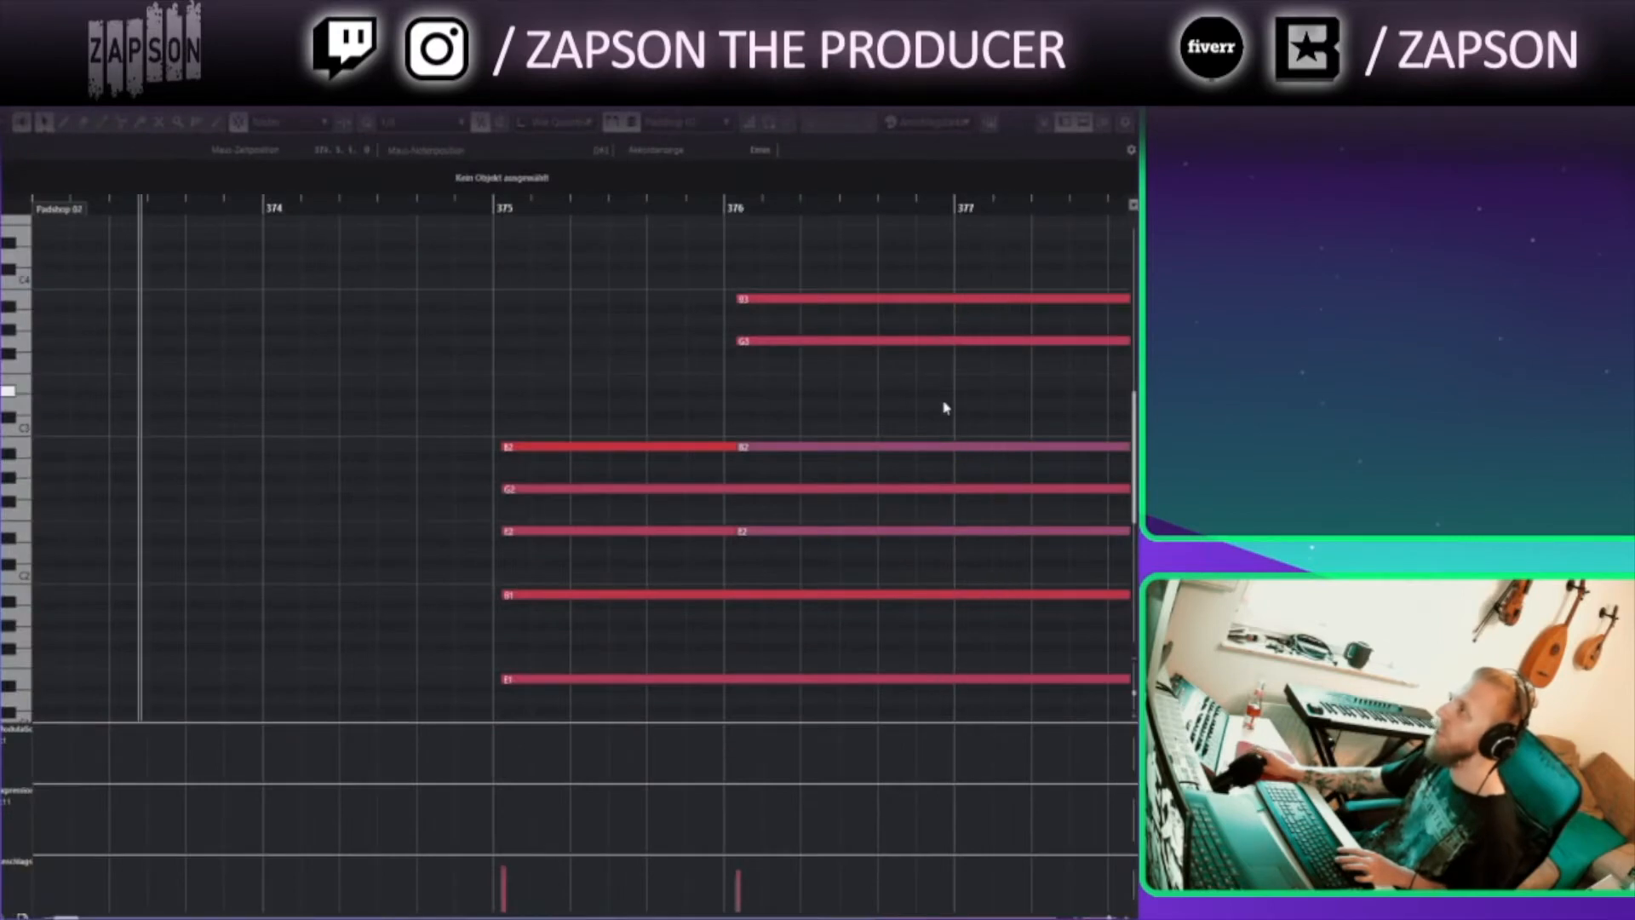
left_click_drag(303, 315, 383, 295)
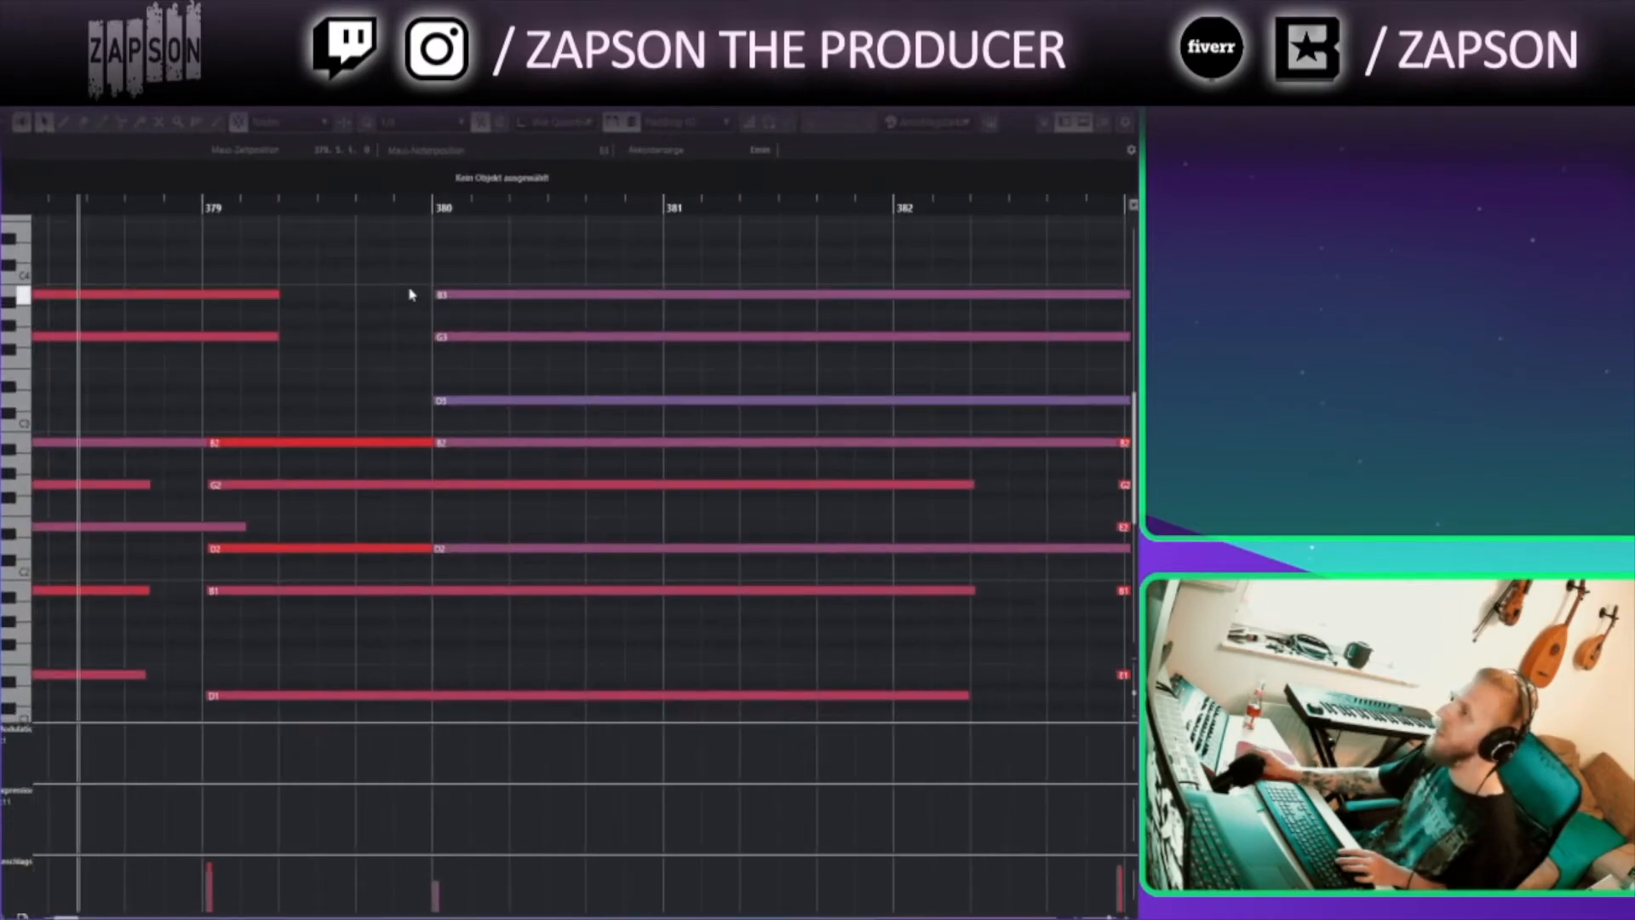
left_click(1125, 95)
scroll(741, 681, "down", 3)
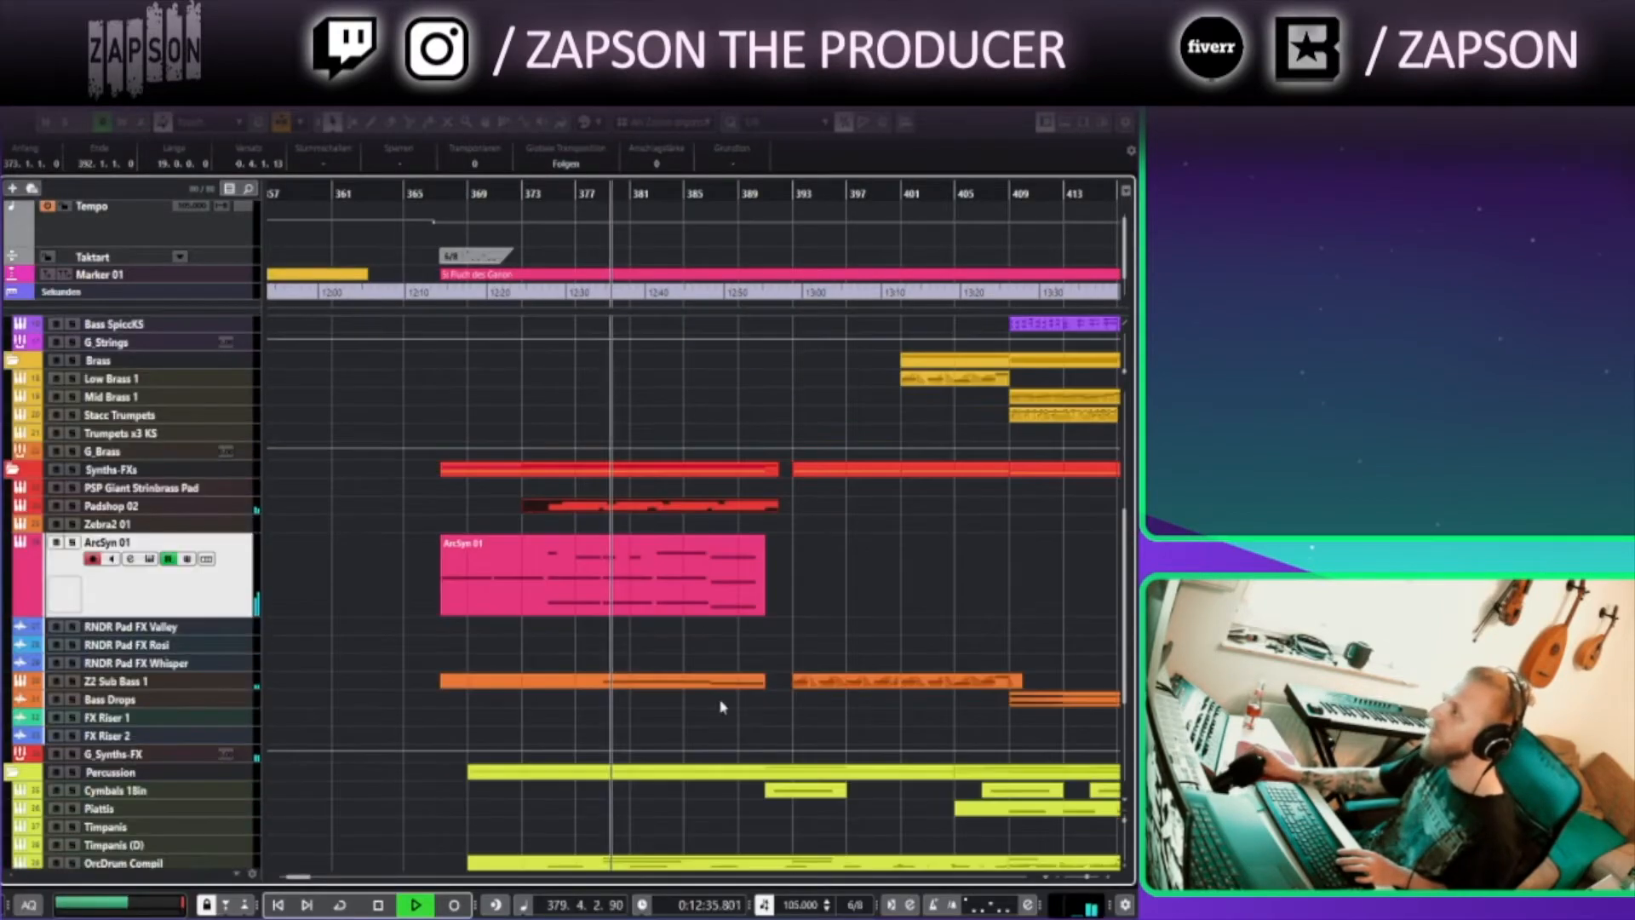
Open the Z2 Sub Bass 1 part in the Key Editor to inspect its sustained note
double_click(619, 682)
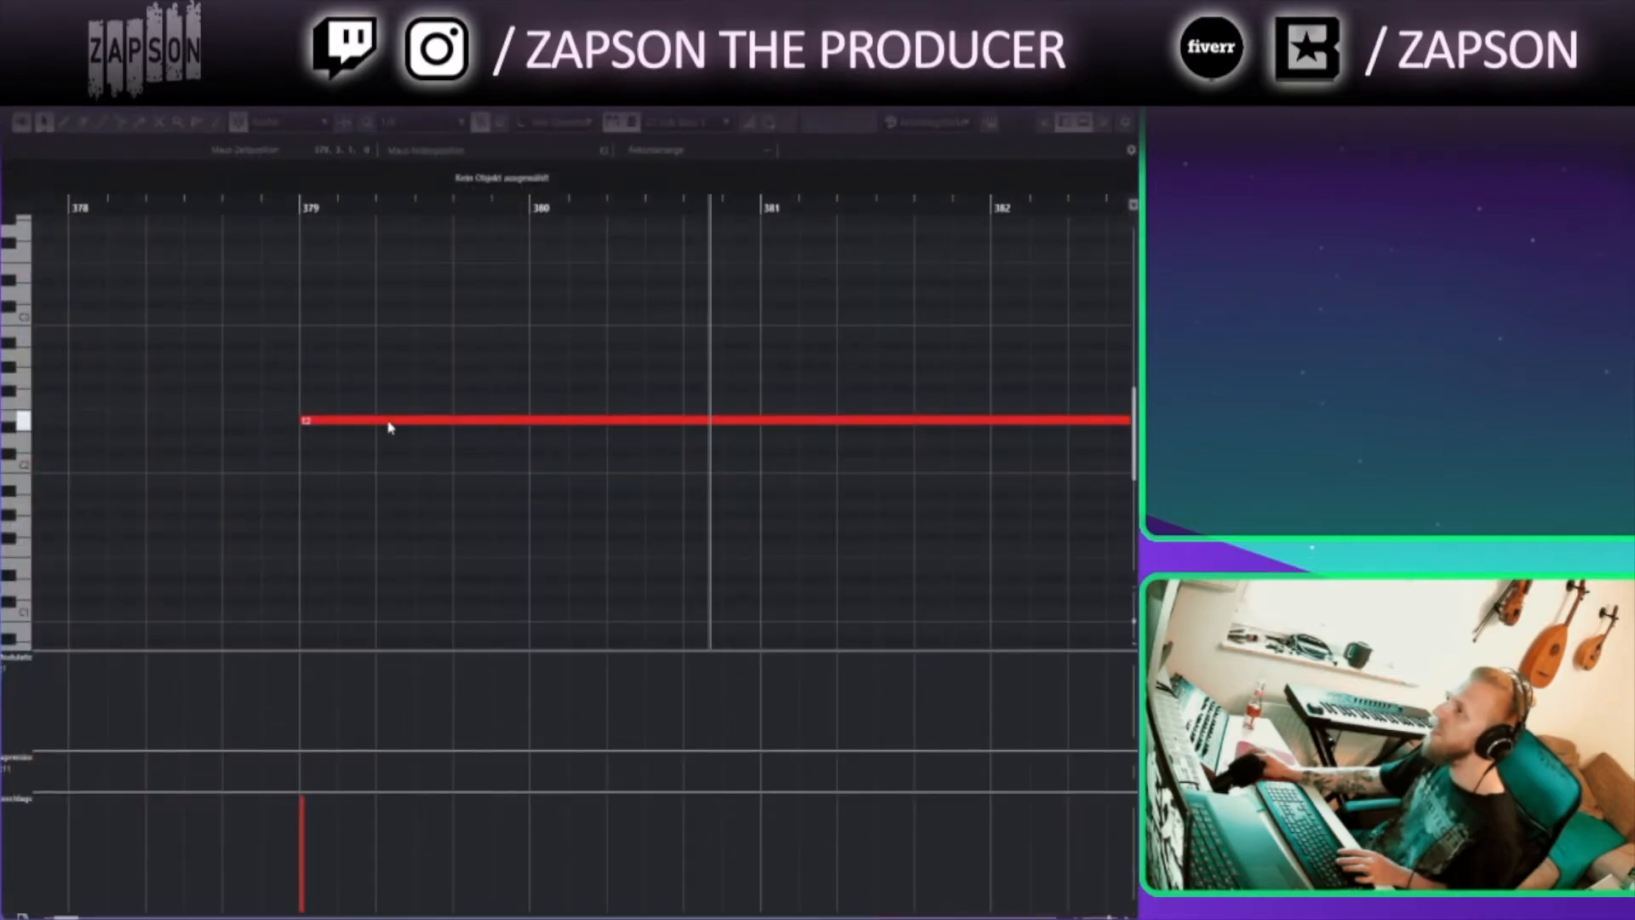
left_click_drag(905, 526, 390, 575)
key("Escape")
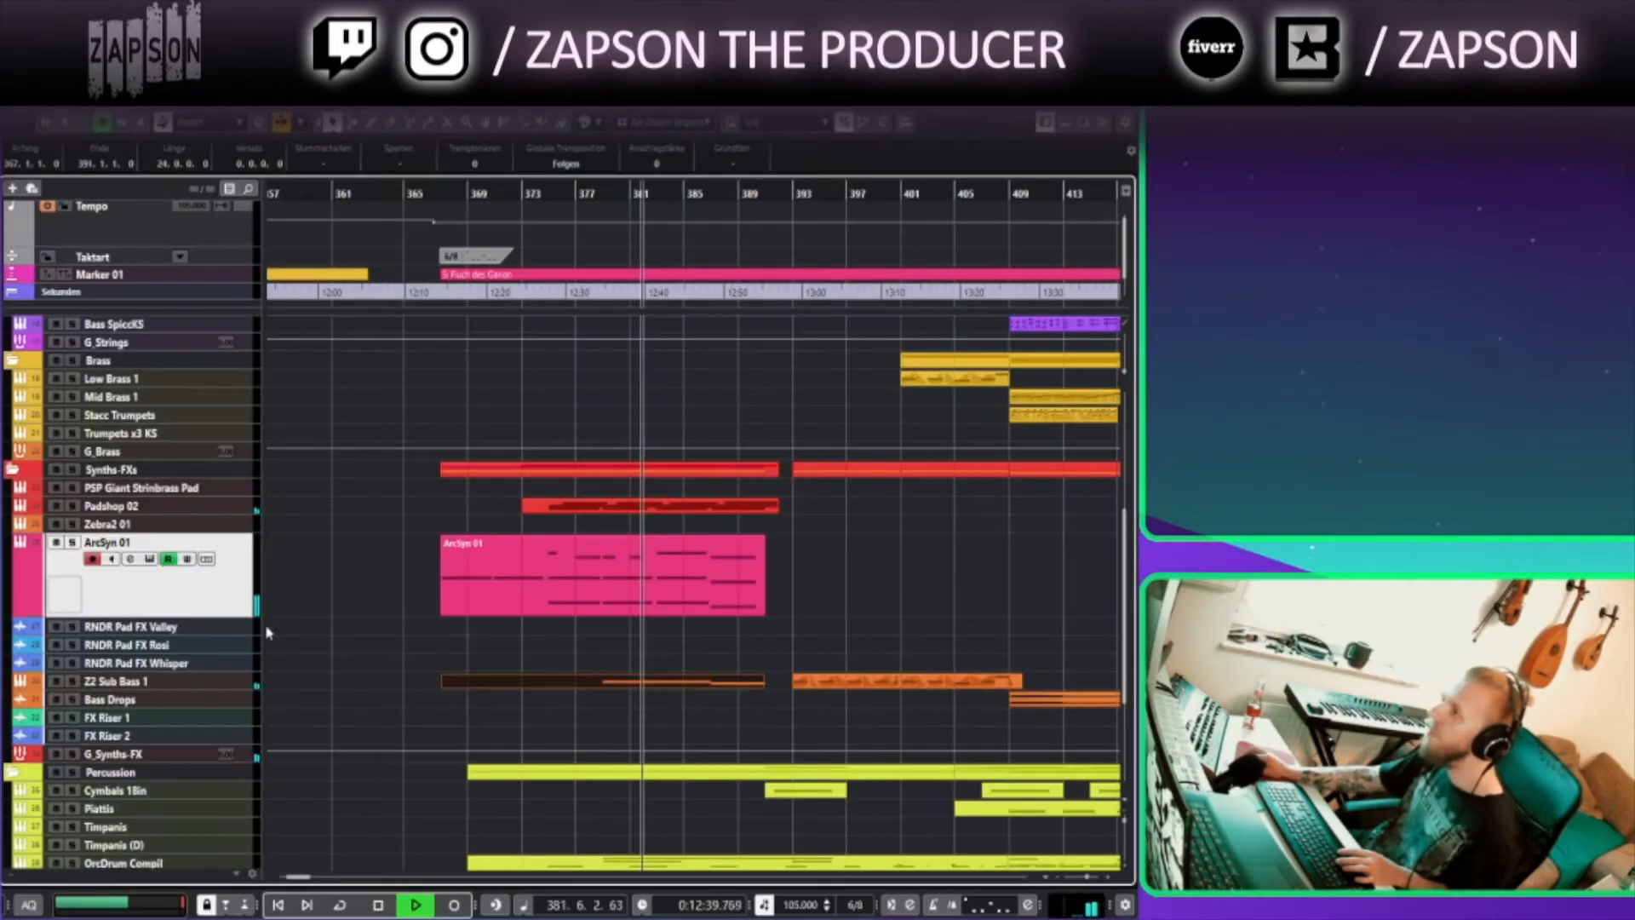
Scroll up to the Key-Bells folder and open the Marimba part in the Key Editor to inspect its melody
left_click(209, 685)
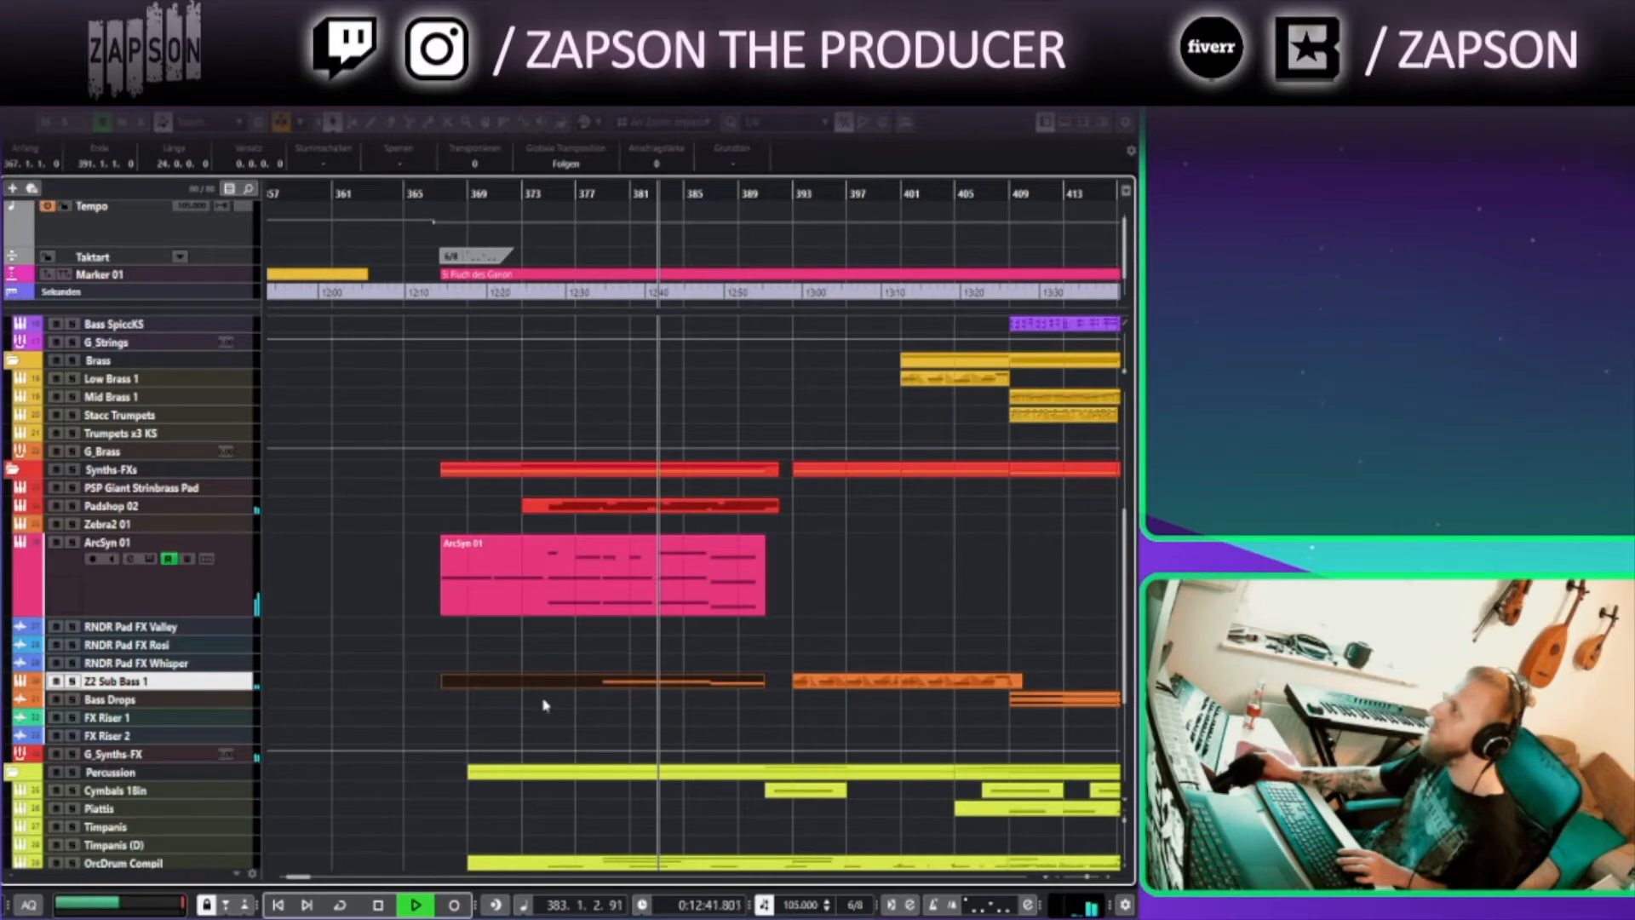
left_click(712, 724)
scroll(630, 538, "down", 1)
left_click_drag(631, 539, 603, 749)
left_click_drag(544, 608, 449, 685)
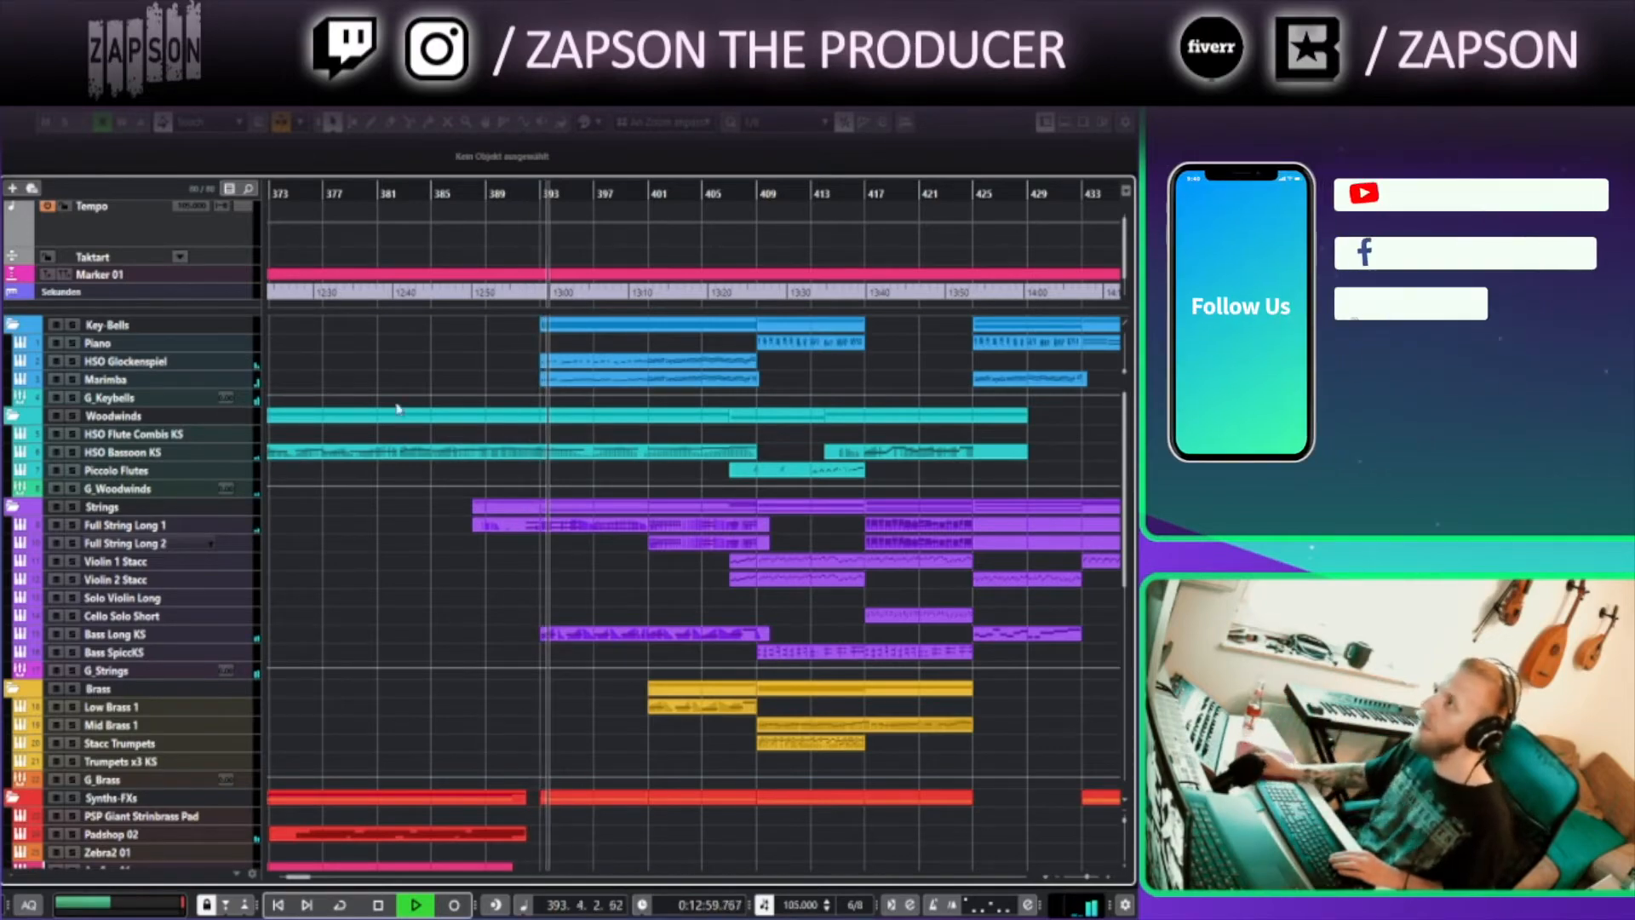
left_click(582, 379)
double_click(581, 379)
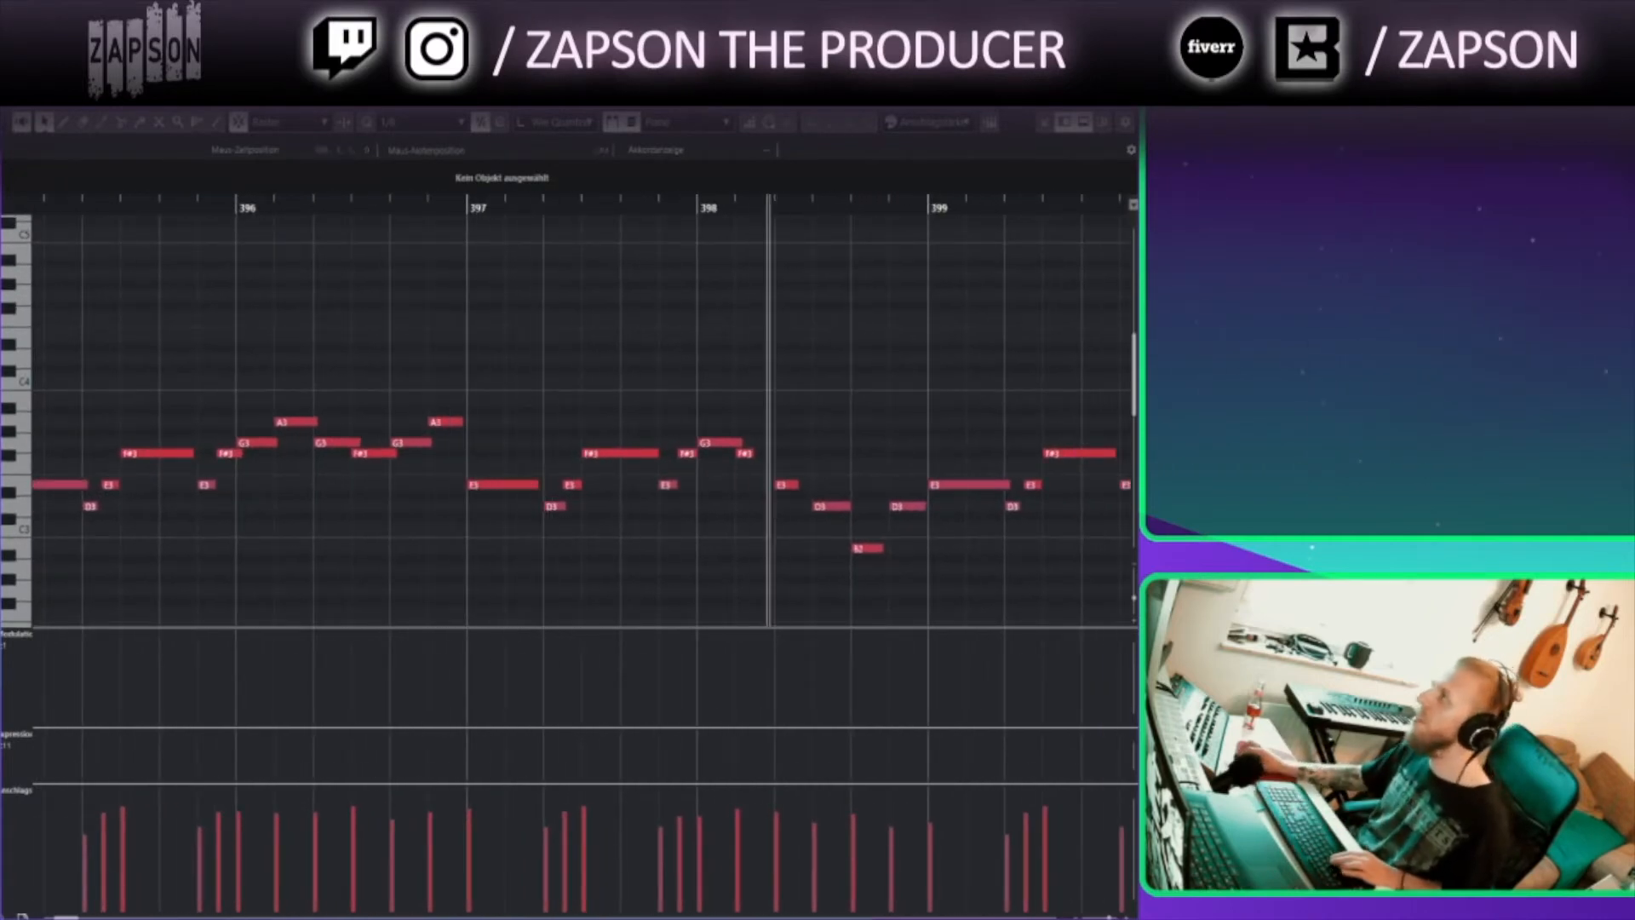
left_click(1125, 97)
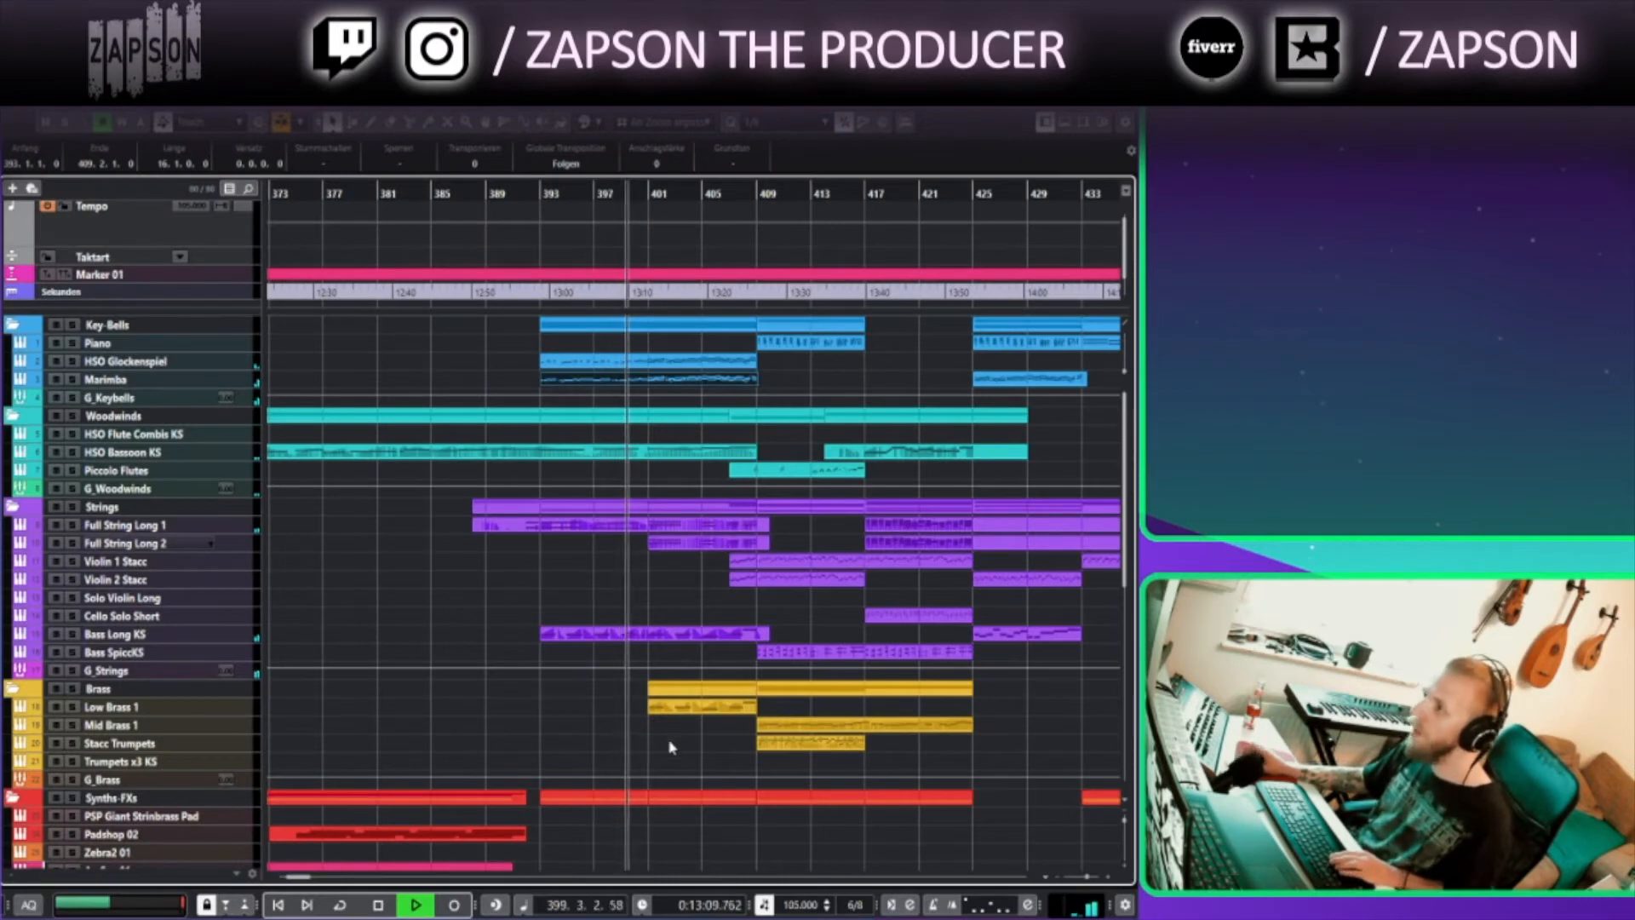
Stop playback, set the position to bar 407 and enlarge the Violin 1 Stacc and Violin 2 Stacc tracks
left_click_drag(652, 740, 490, 725)
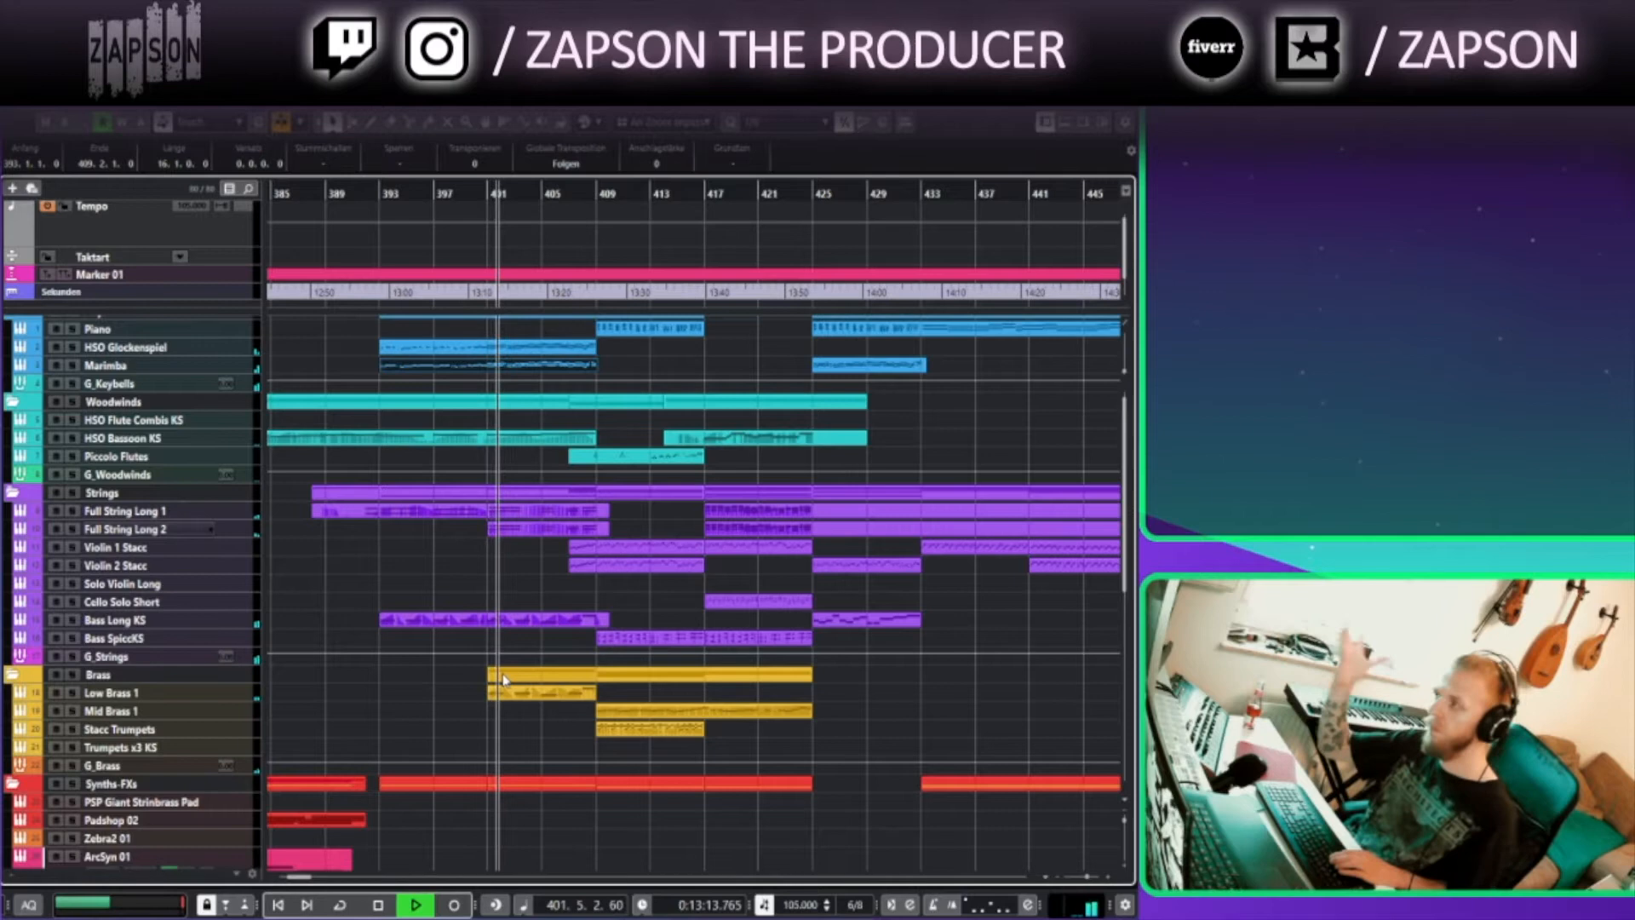
left_click_drag(517, 810, 418, 829)
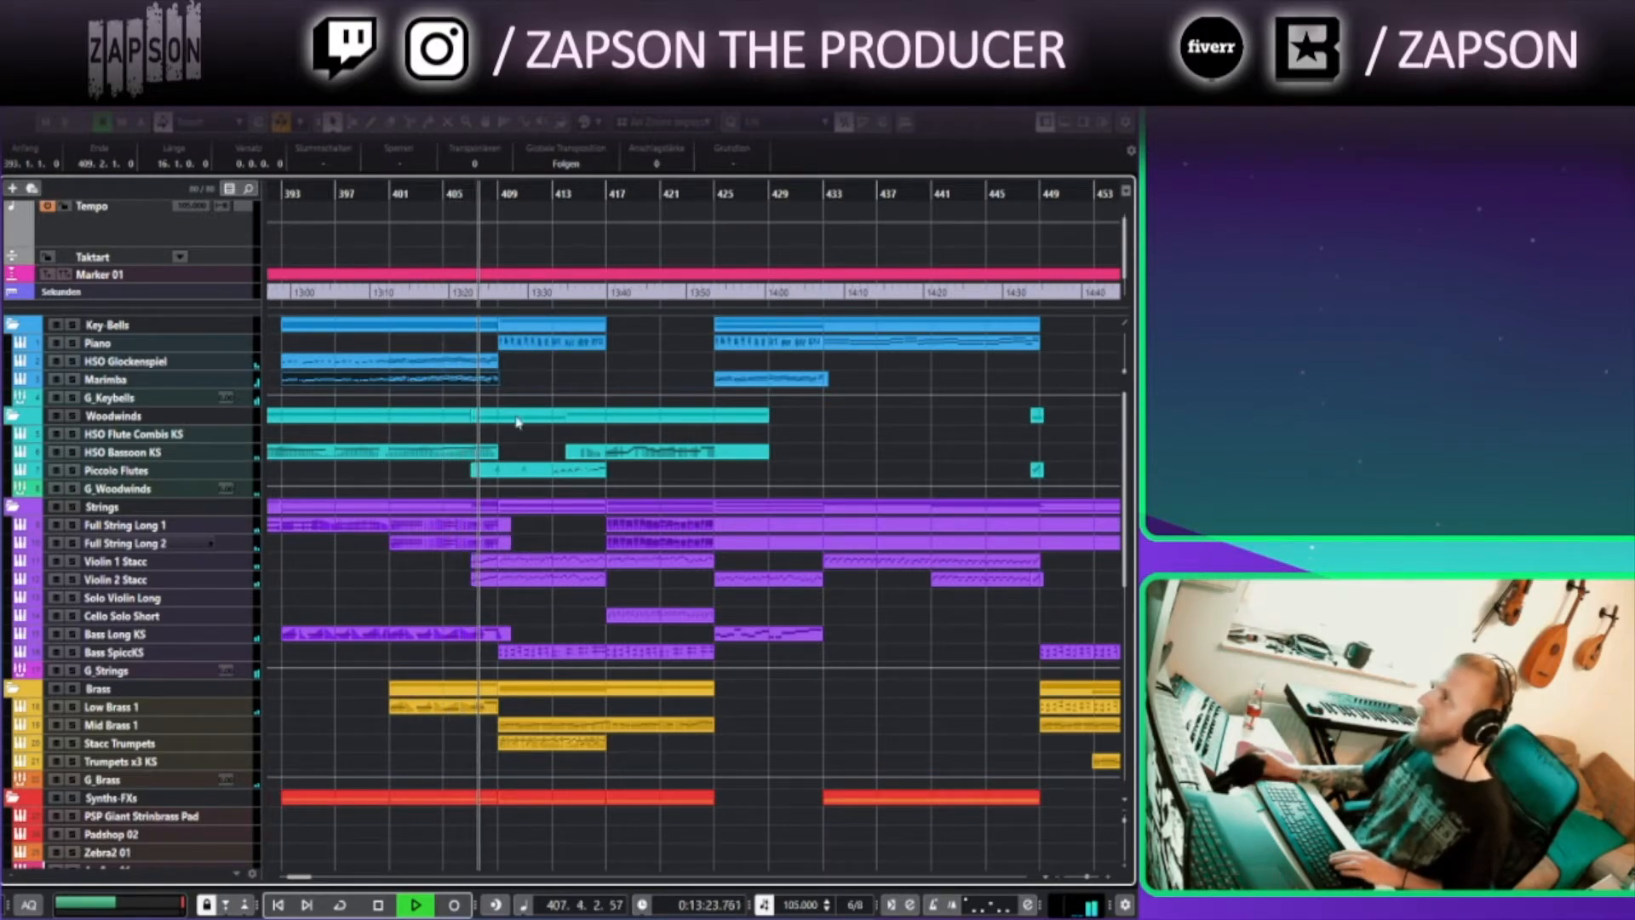
scroll(479, 772, "down", 1)
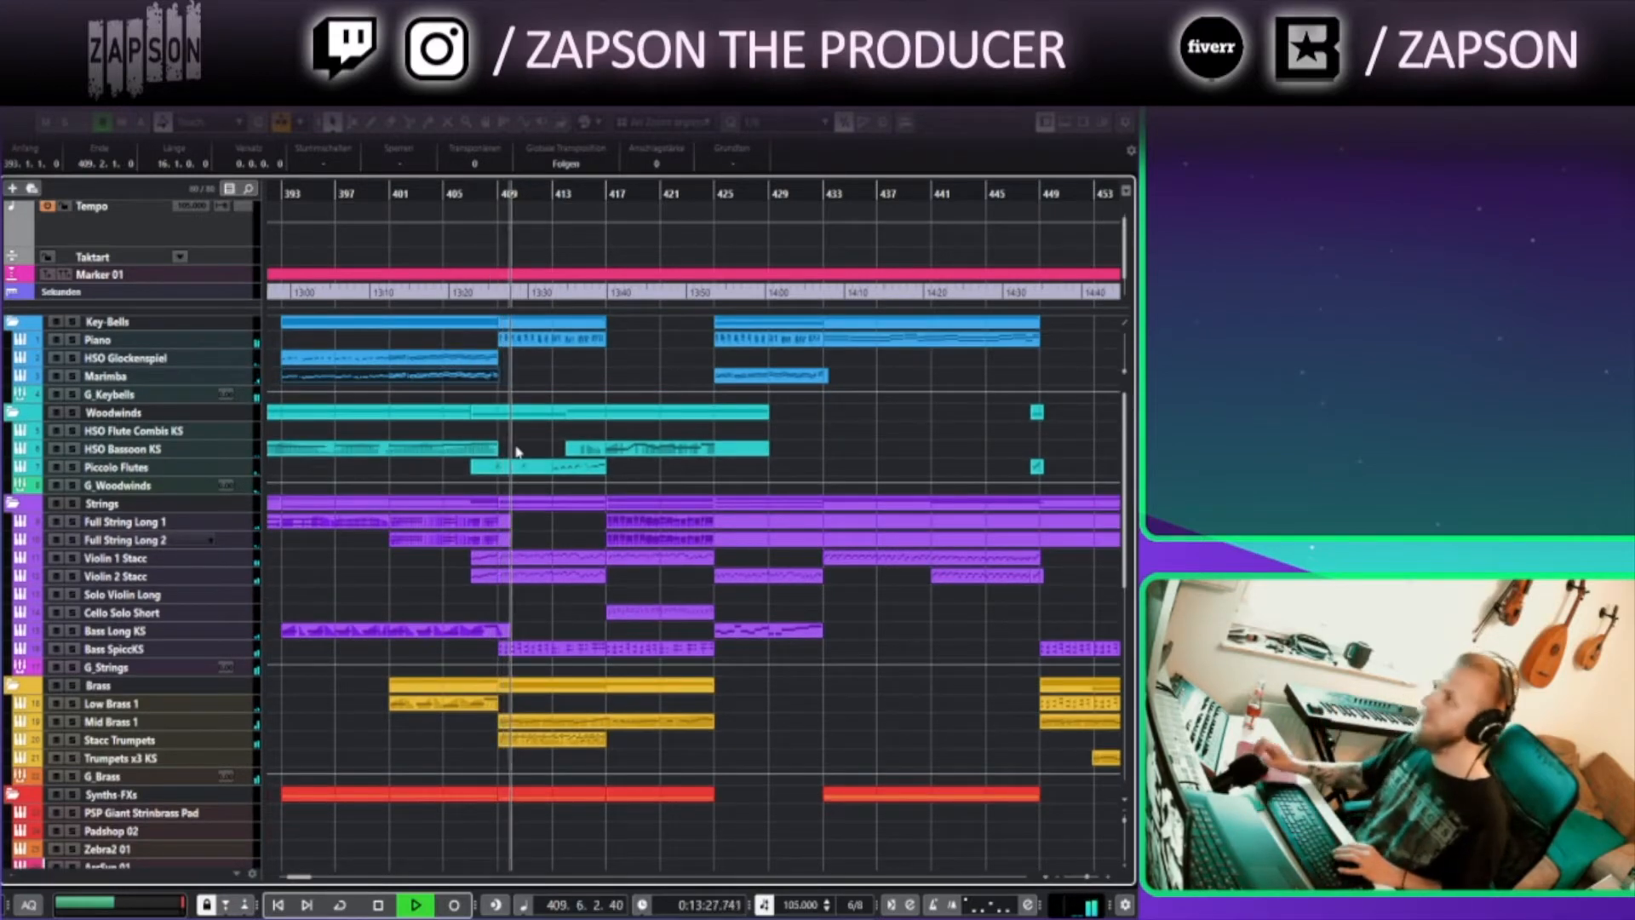
key("space")
left_click(467, 193)
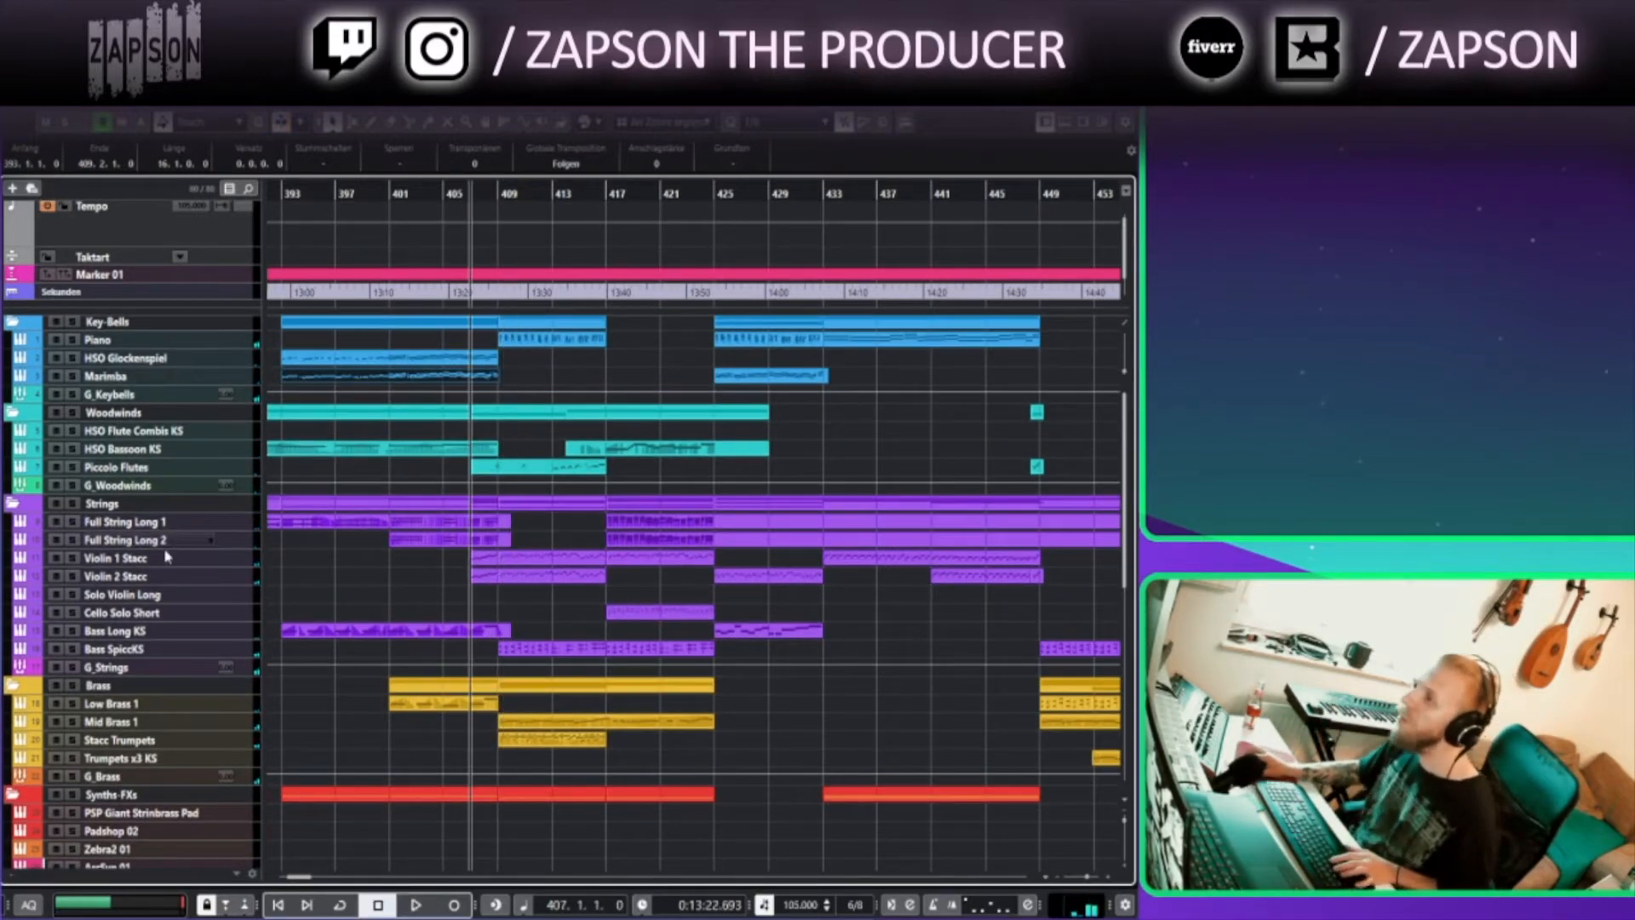
left_click(198, 564)
left_click(212, 576, "shift")
left_click_drag(239, 585, 231, 697)
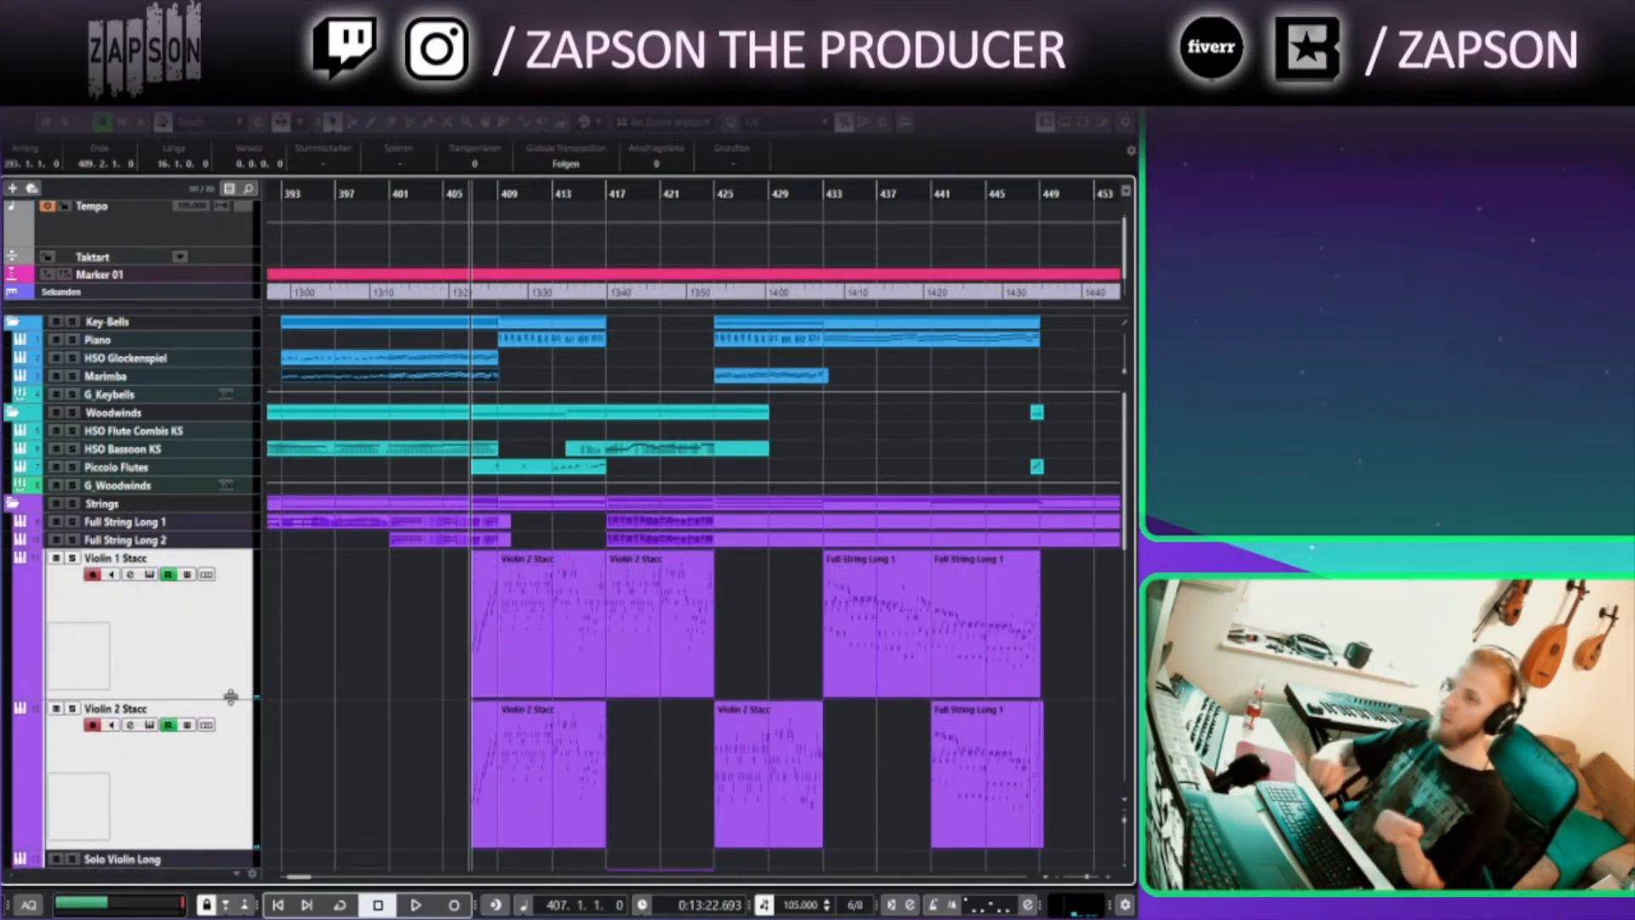
Open the first Violin 1 Stacc part in the Key Editor and zoom in on its rising scale runs
double_click(486, 622)
left_click_drag(132, 355, 389, 308)
scroll(377, 416, "up", 3)
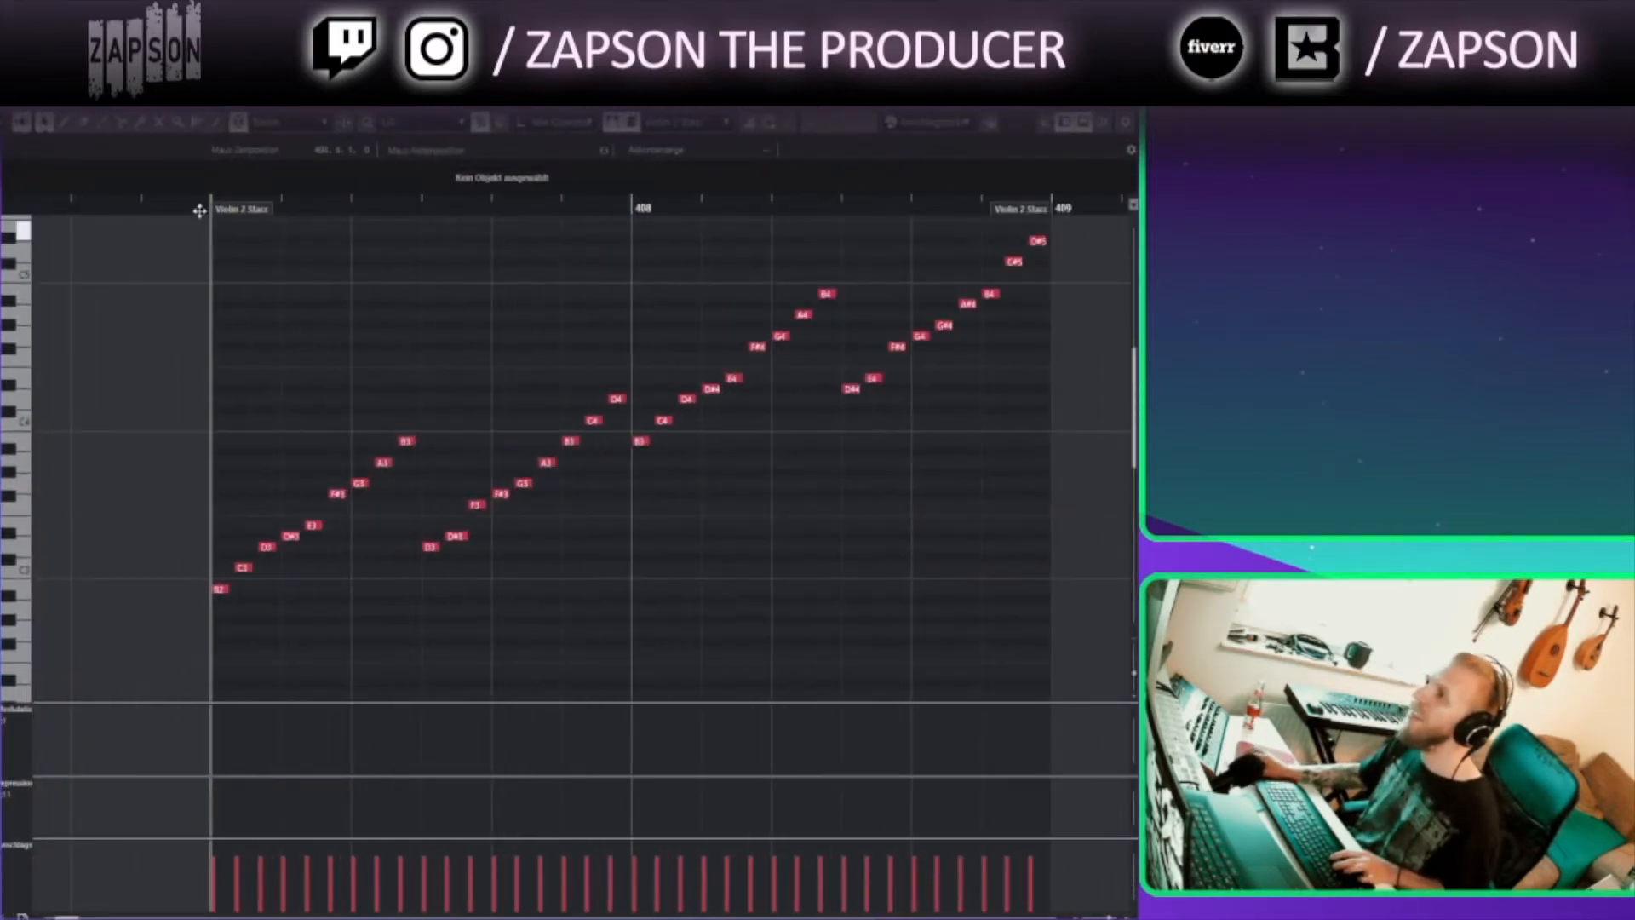
key("g")
left_click_drag(270, 303, 248, 445)
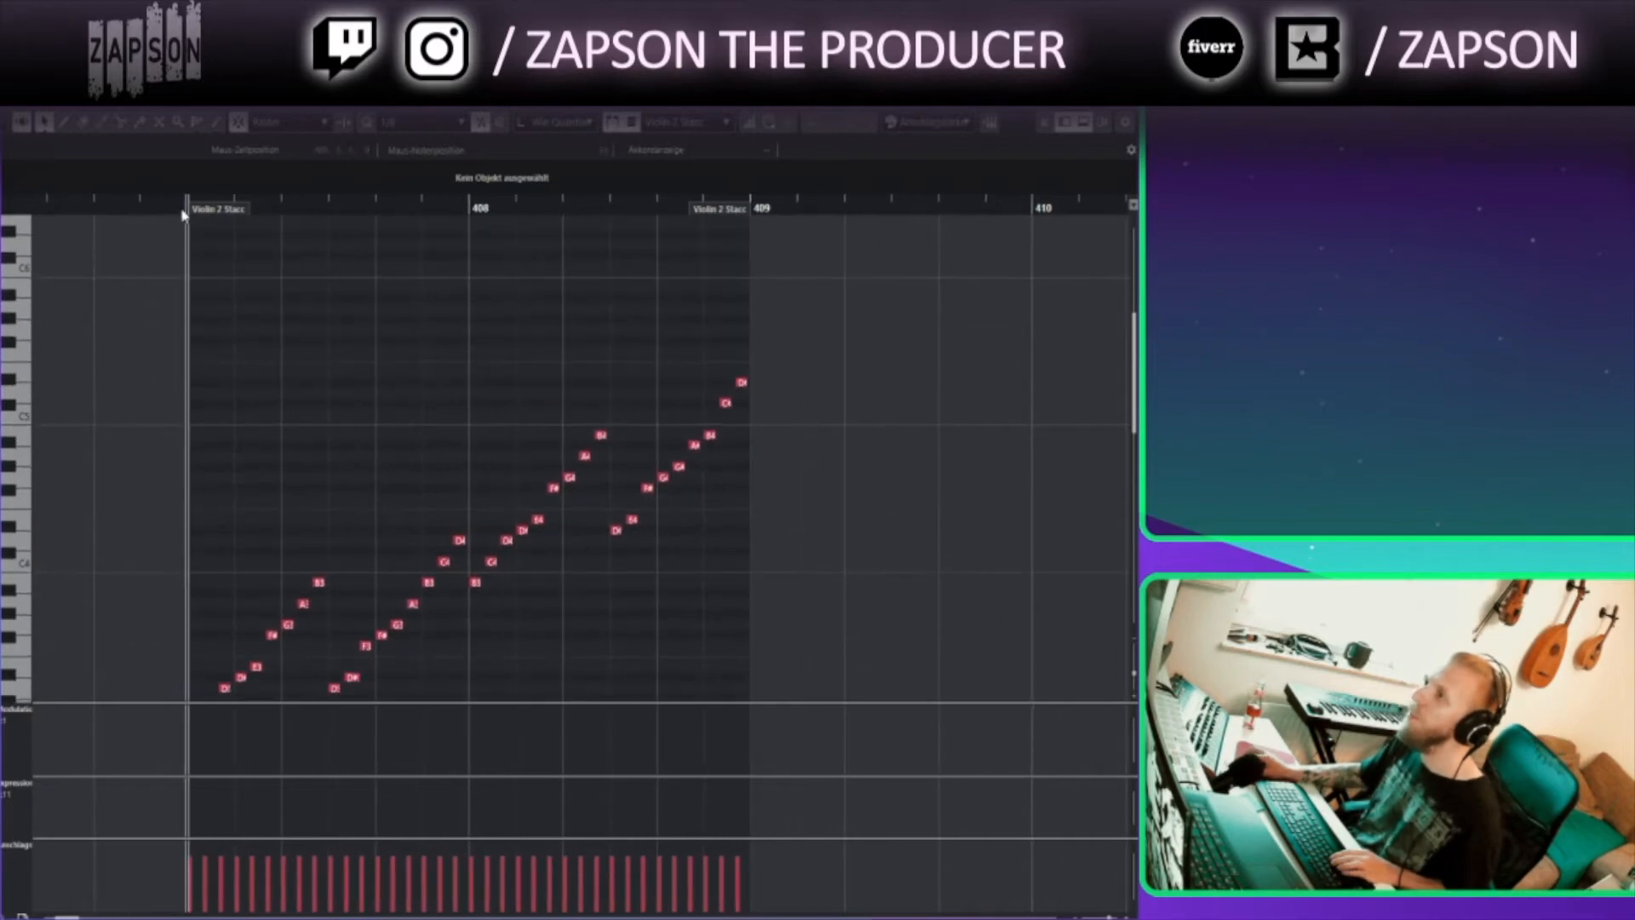
scroll(267, 380, "down", 3)
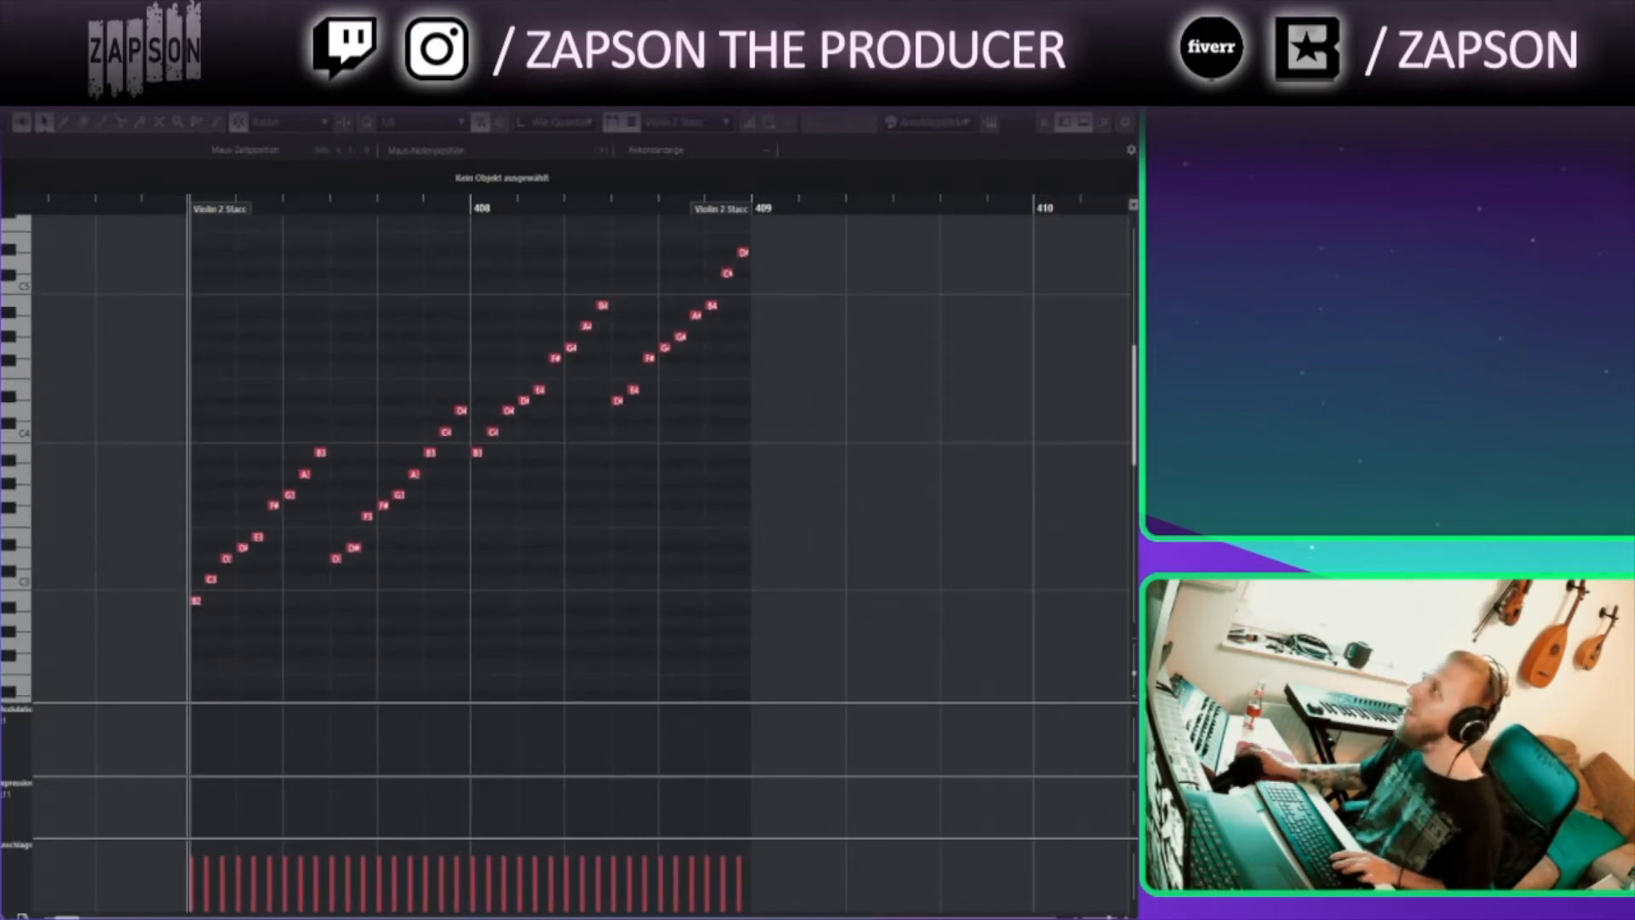
key("Escape")
Select the violin parts from bar 406 onward and open them together in the Key Editor
left_click(146, 652)
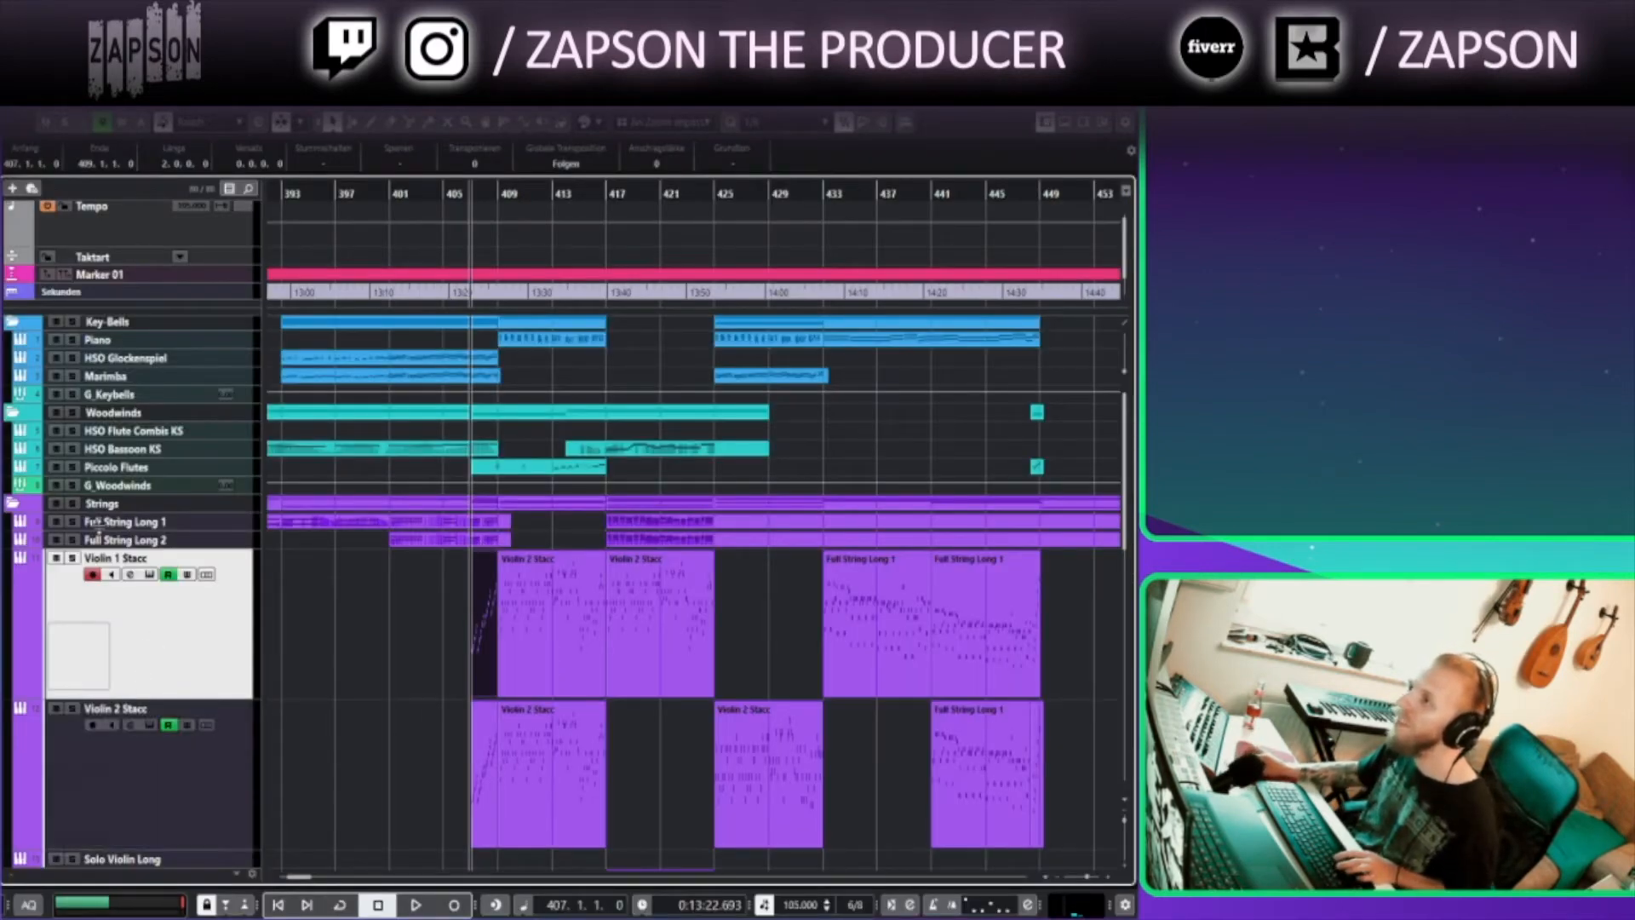
left_click(456, 197)
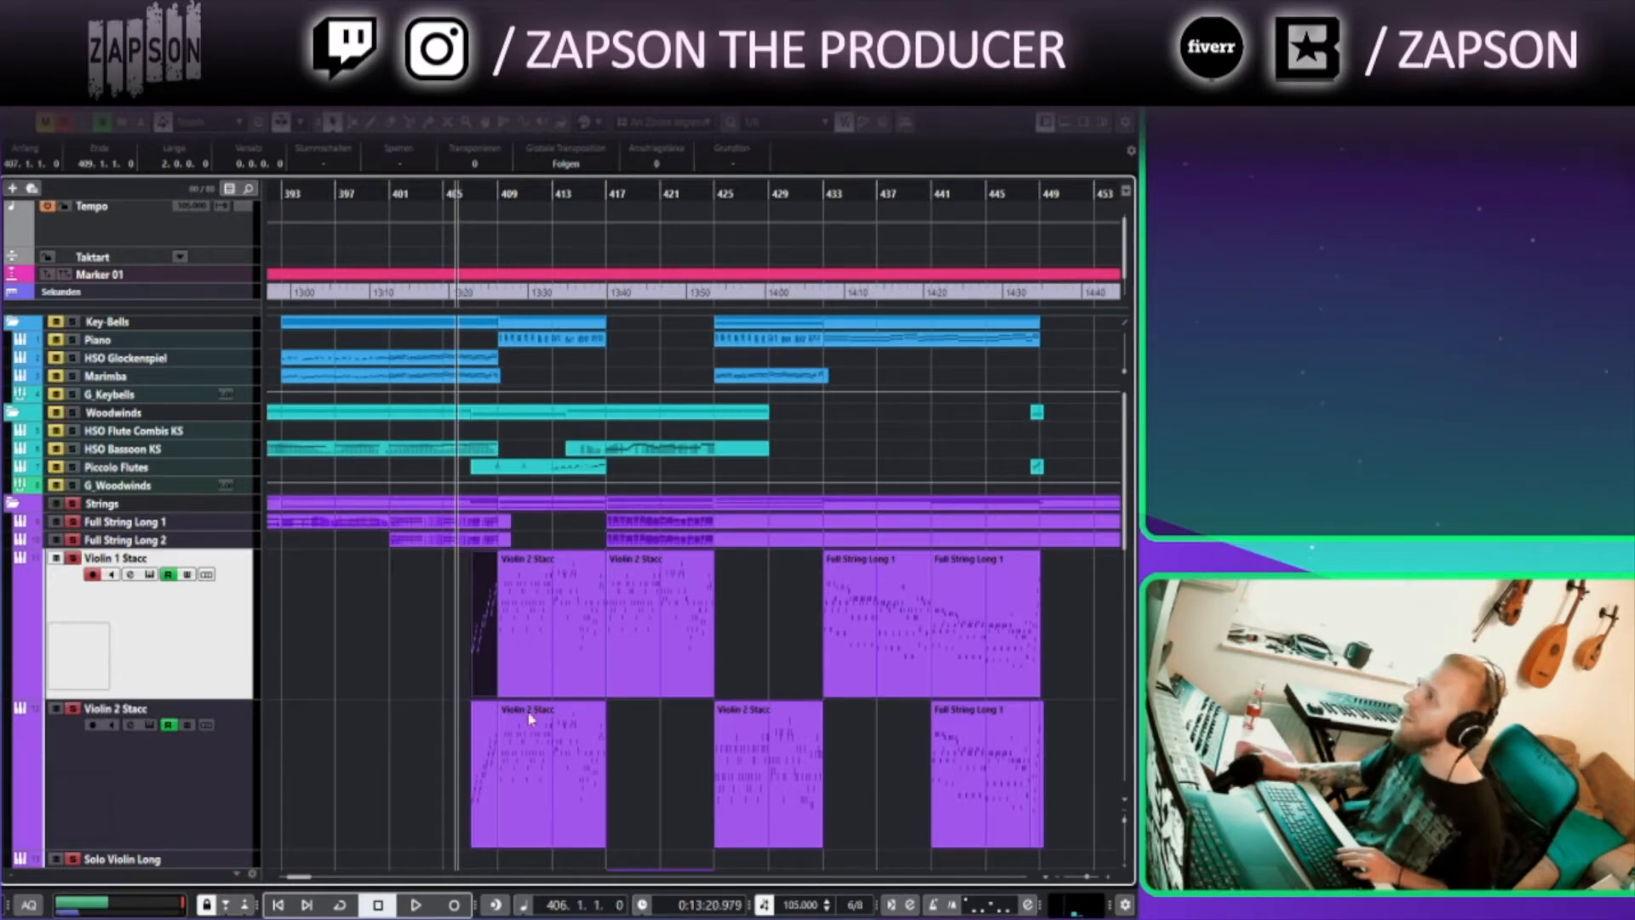
left_click(480, 738)
scroll(451, 572, "down", 3)
scroll(449, 569, "down", 2)
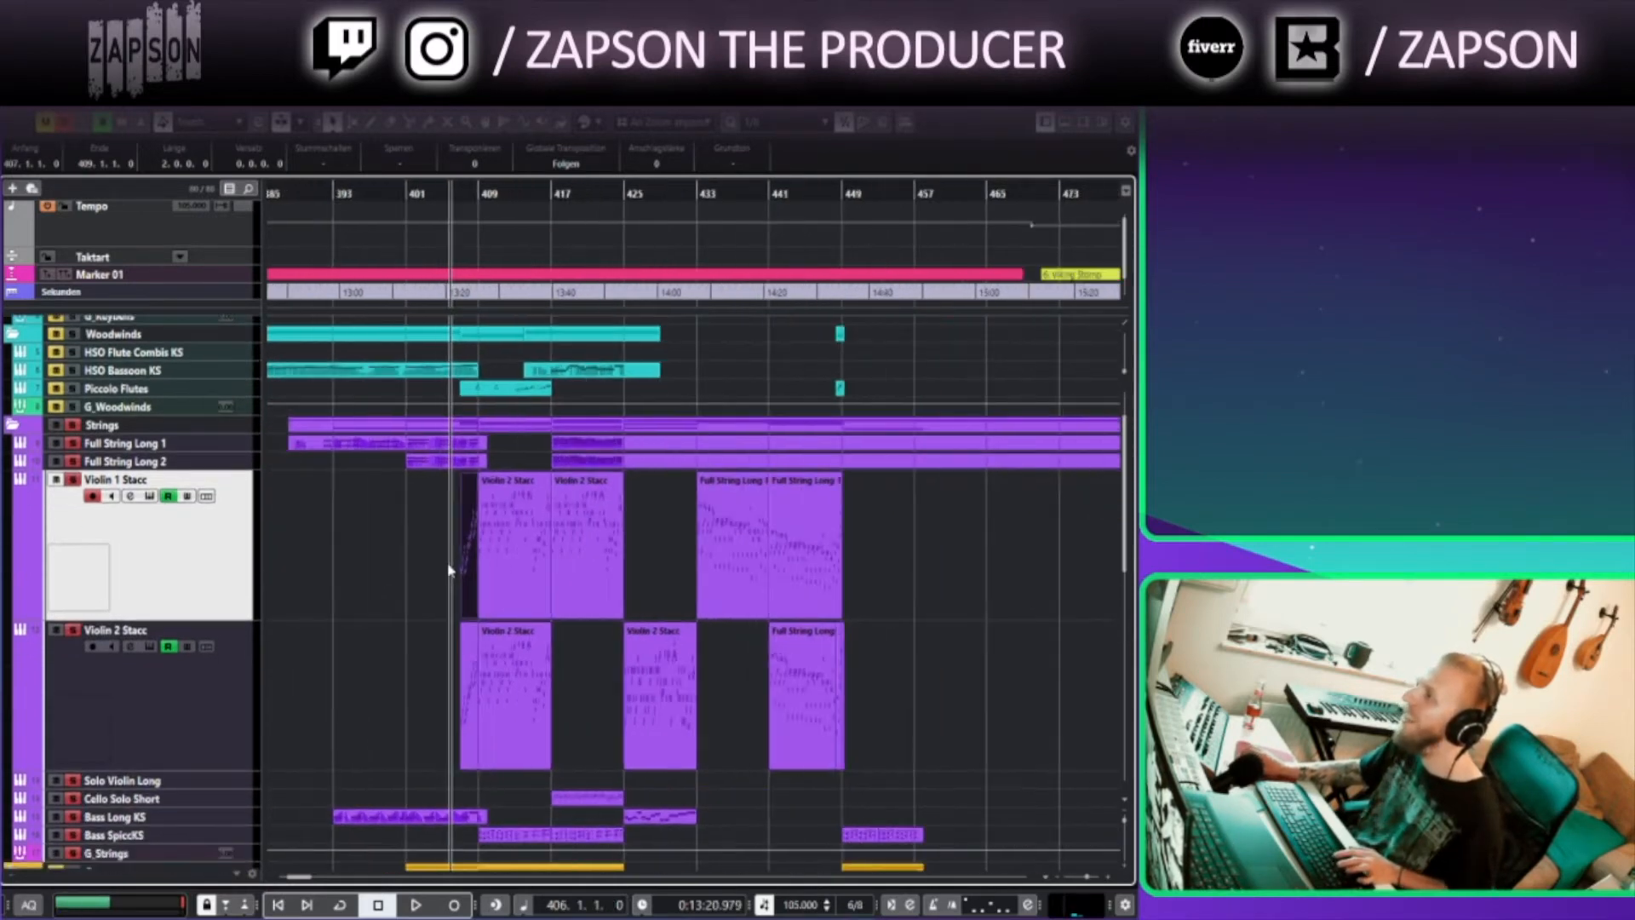
left_click_drag(410, 543, 907, 841)
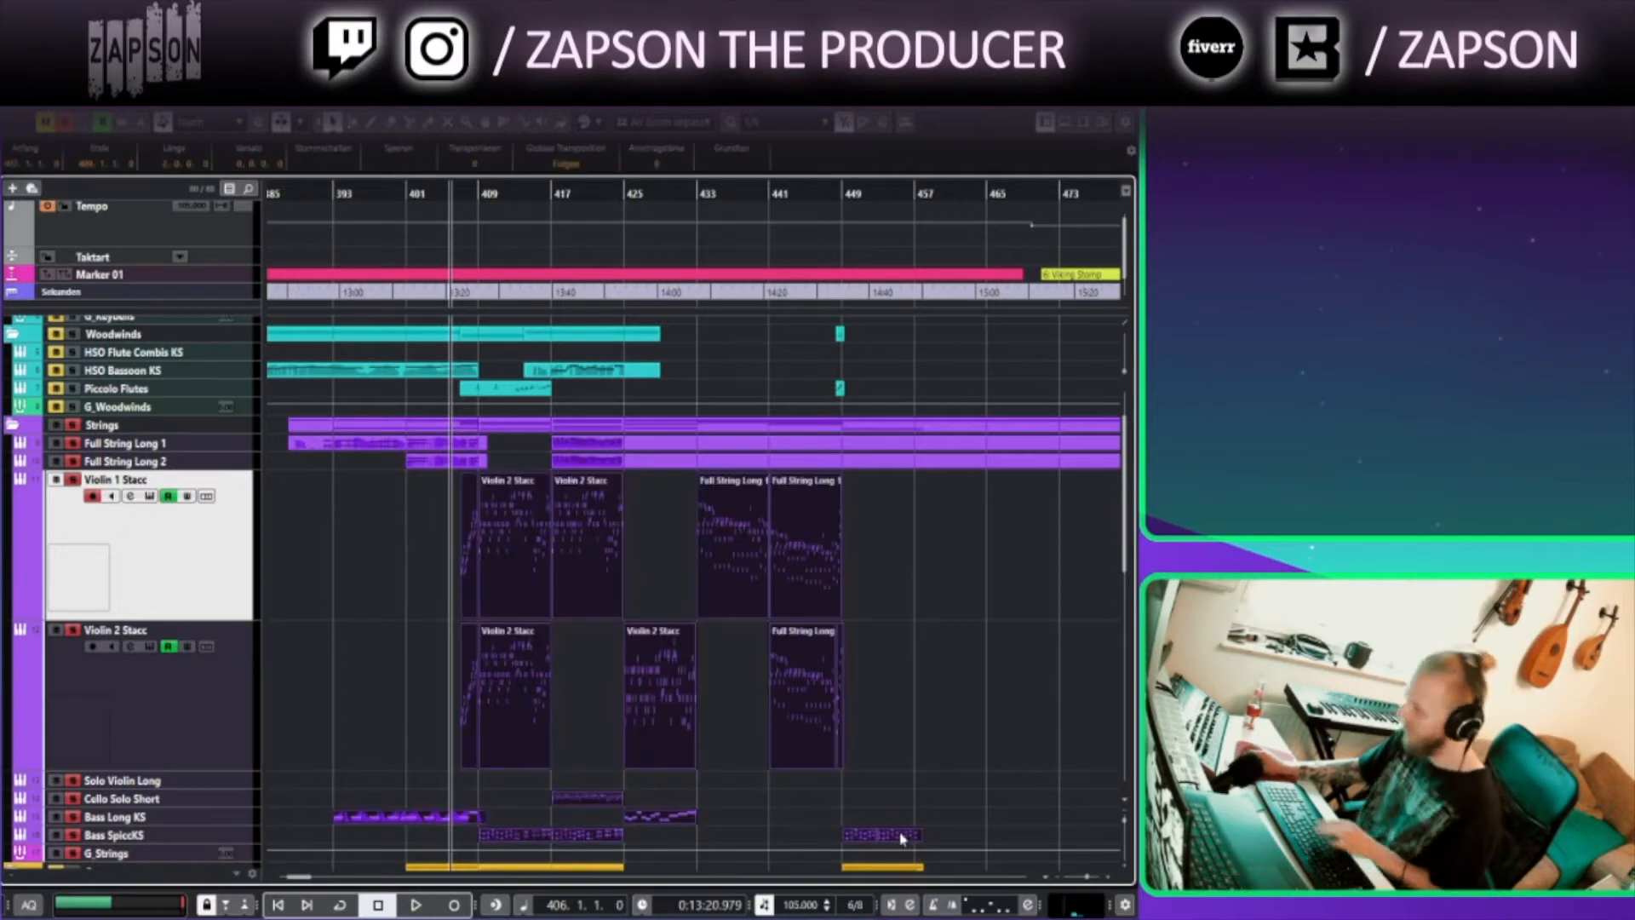
key("Return")
Play through the combined violin parts in the Key Editor, following the notes from bar 408 to bar 422
scroll(471, 294, "left", 2)
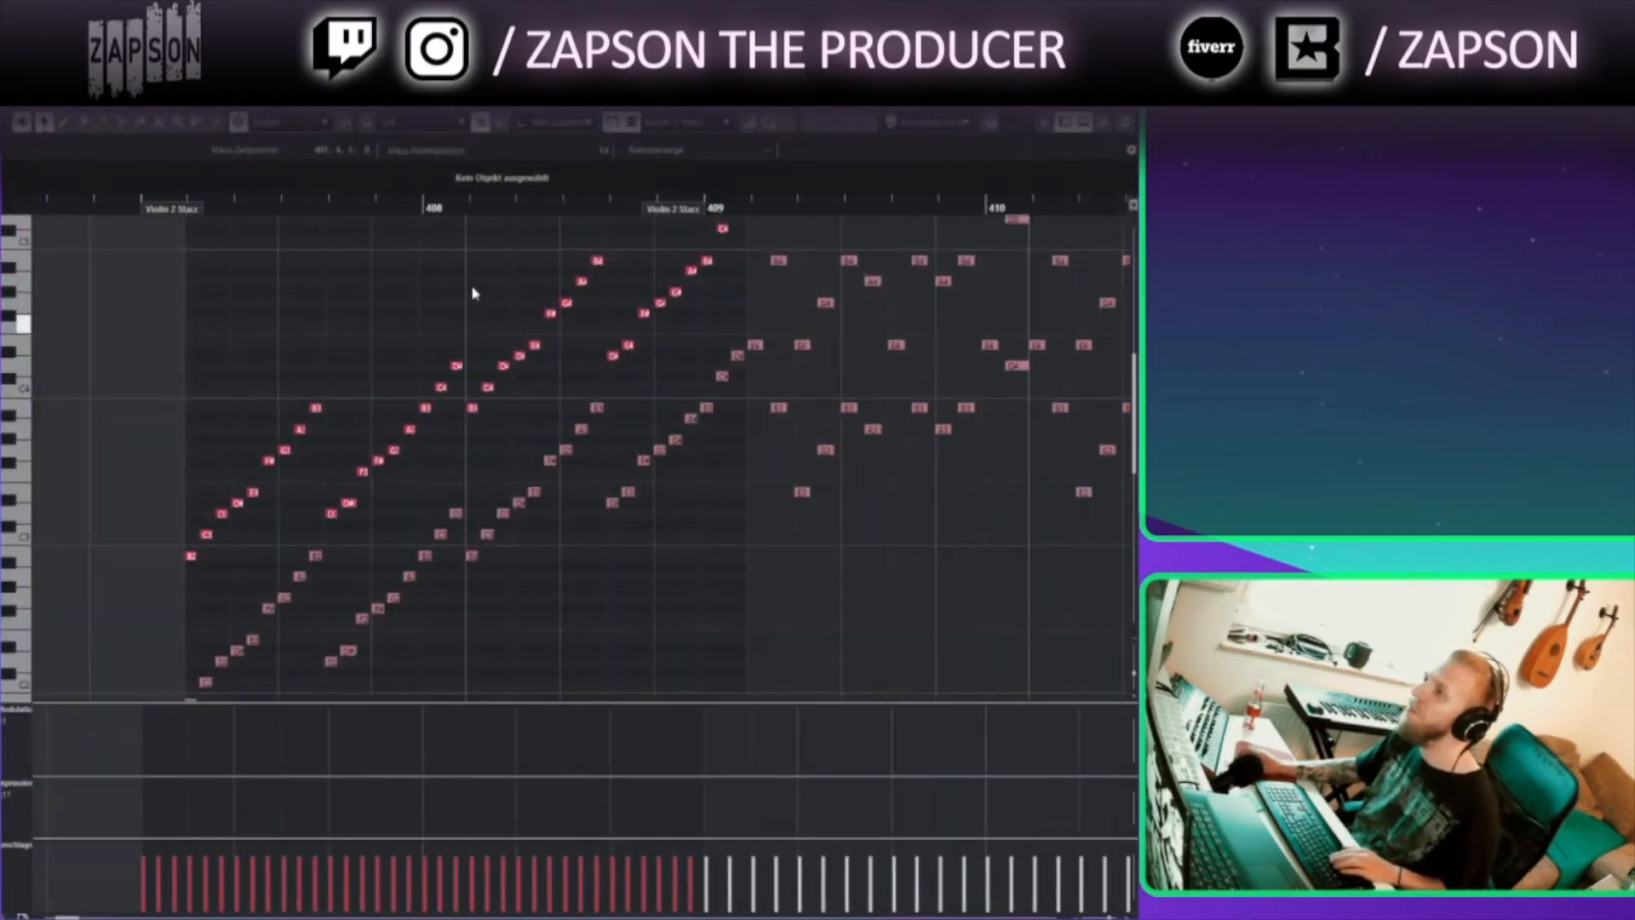
scroll(426, 349, "down", 2)
scroll(388, 413, "up", 2)
scroll(389, 413, "right", 1)
left_click(339, 208)
key("space")
left_click_drag(446, 337, 283, 328)
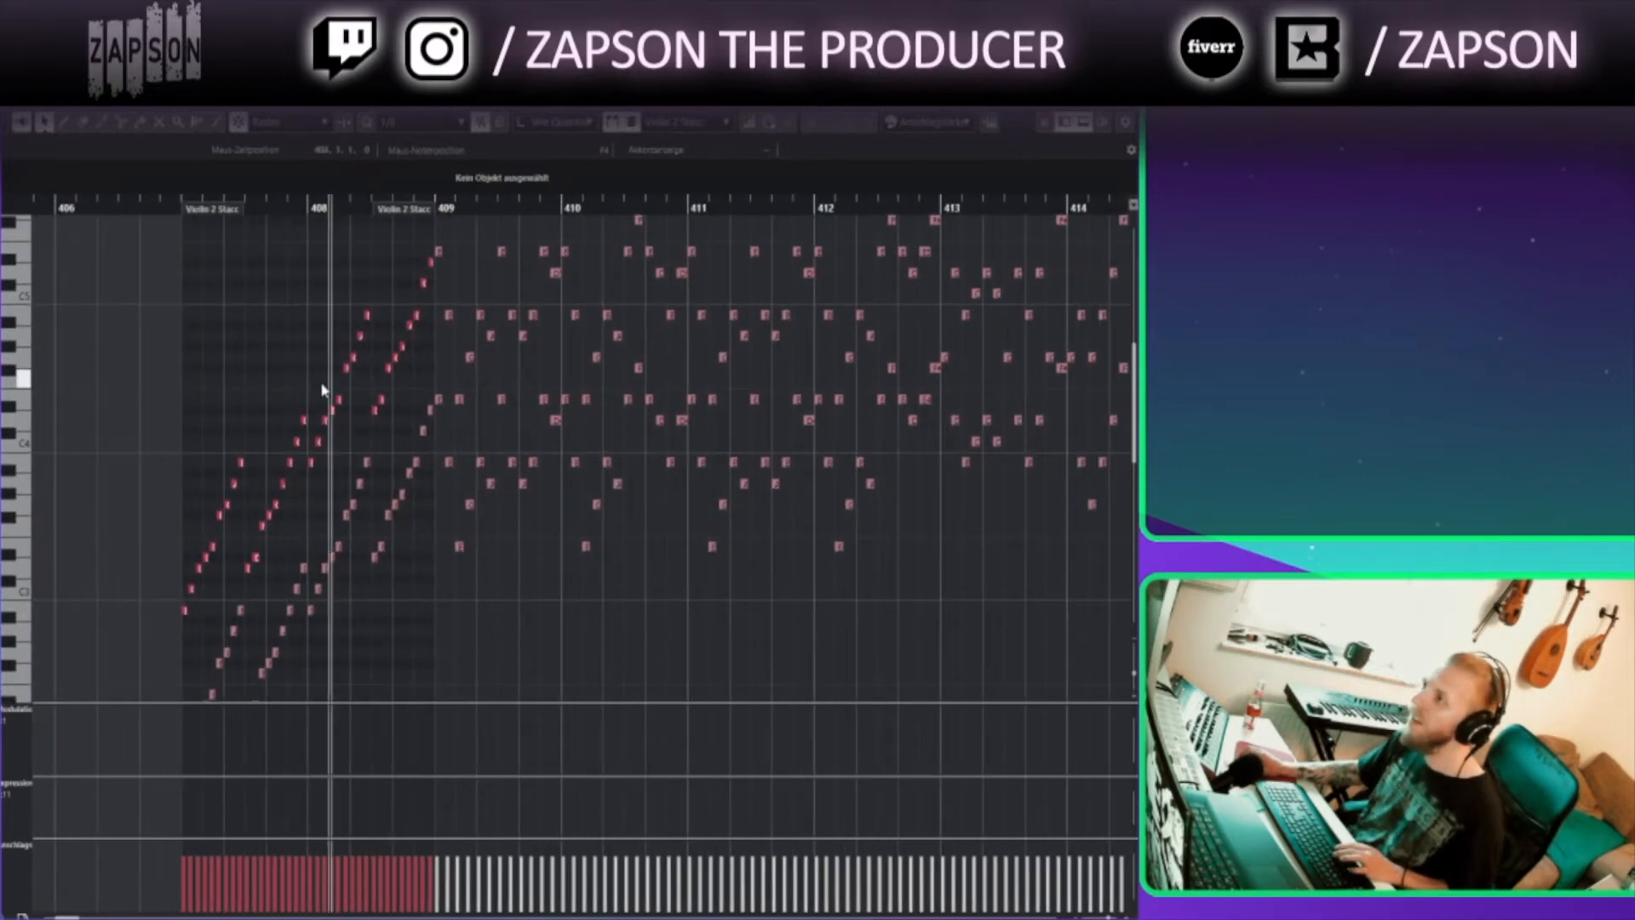
left_click_drag(434, 386, 325, 494)
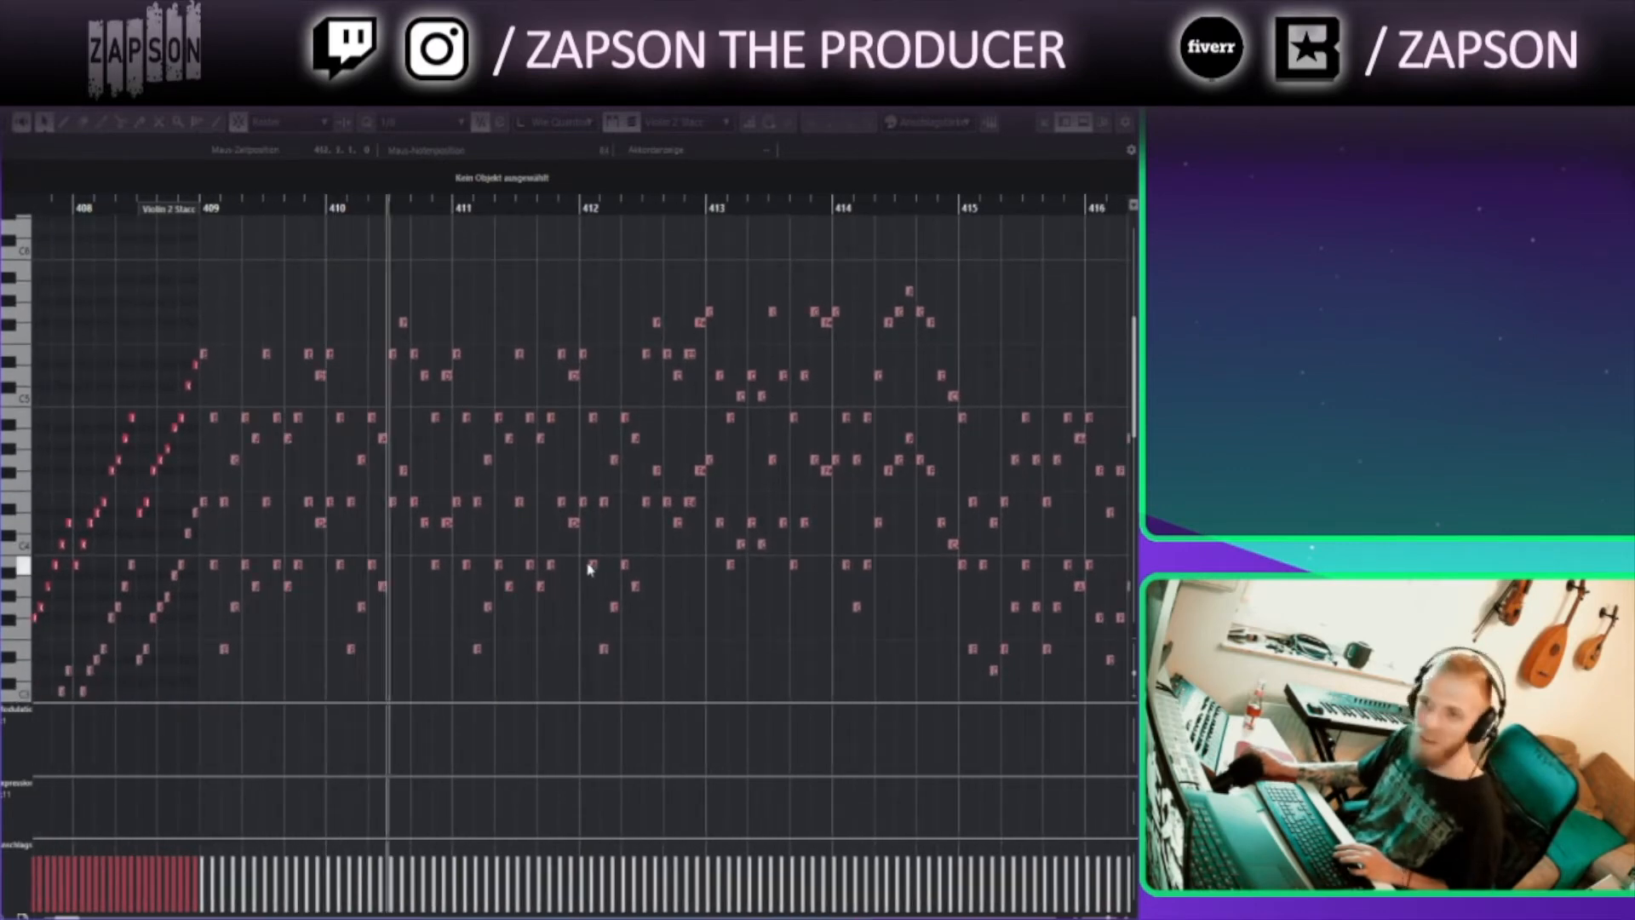
left_click_drag(719, 657, 606, 632)
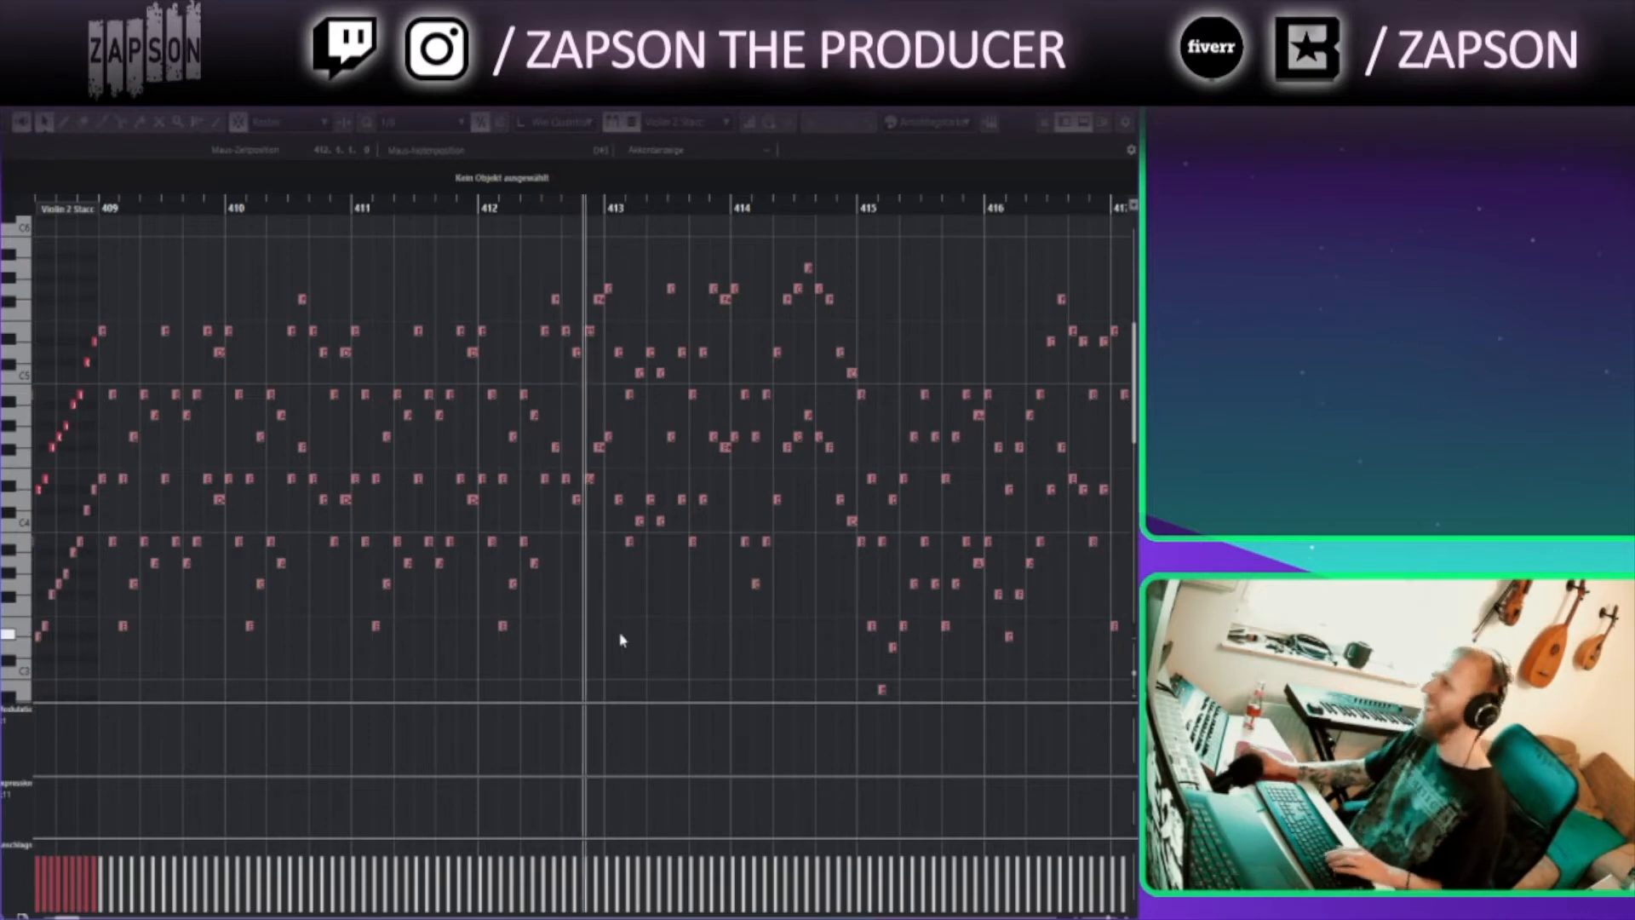
left_click_drag(669, 637, 154, 649)
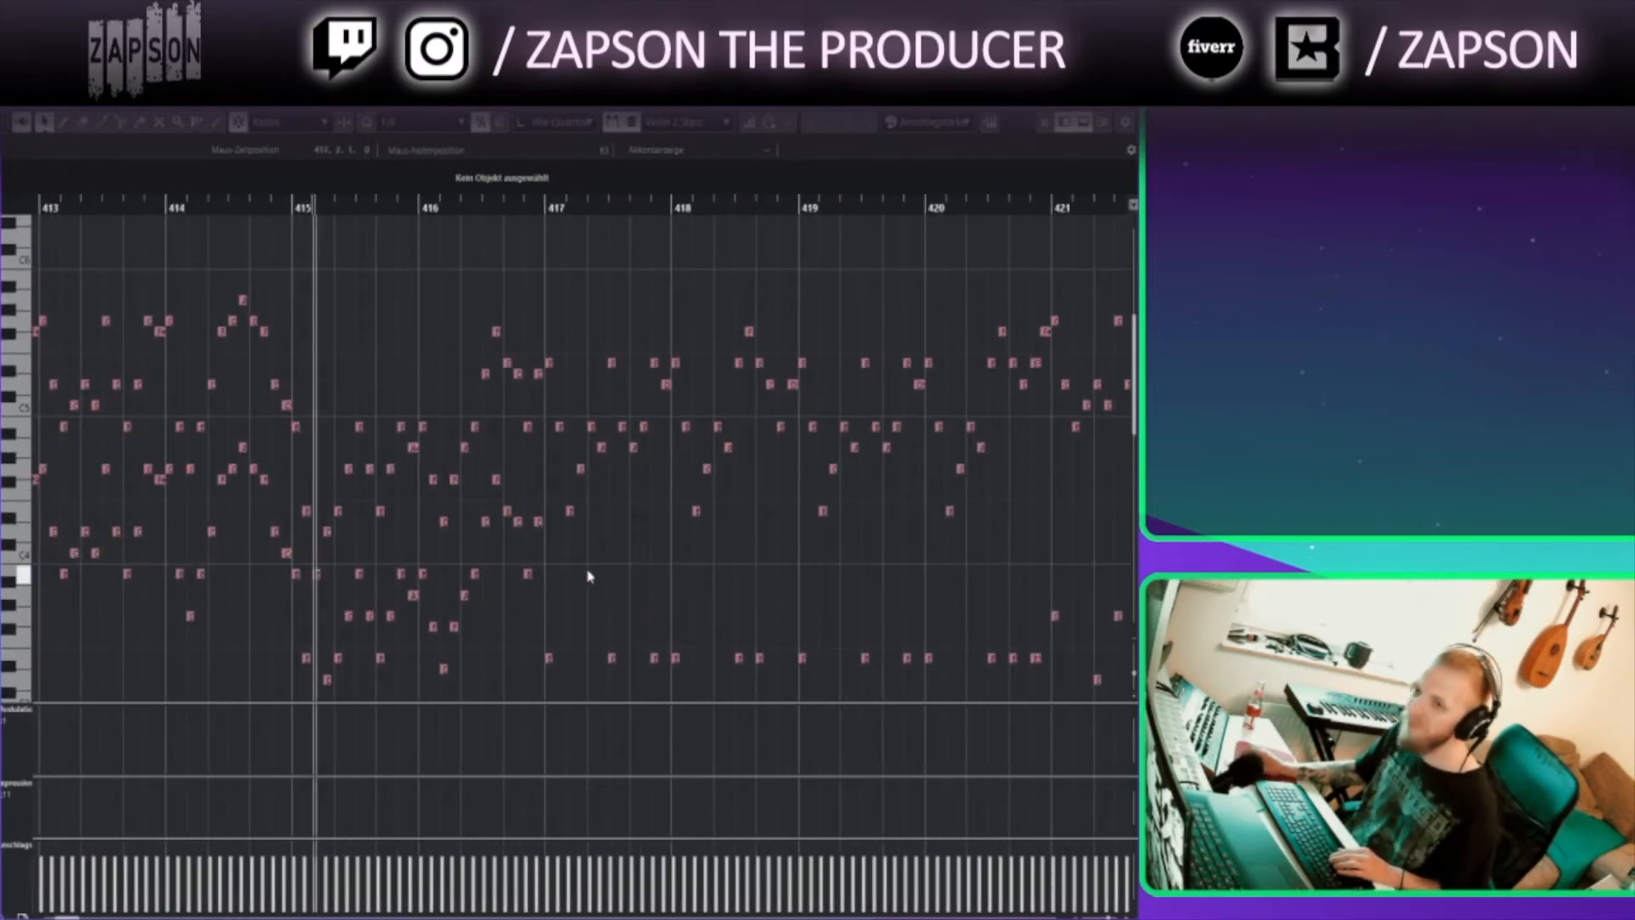
left_click_drag(649, 585, 503, 518)
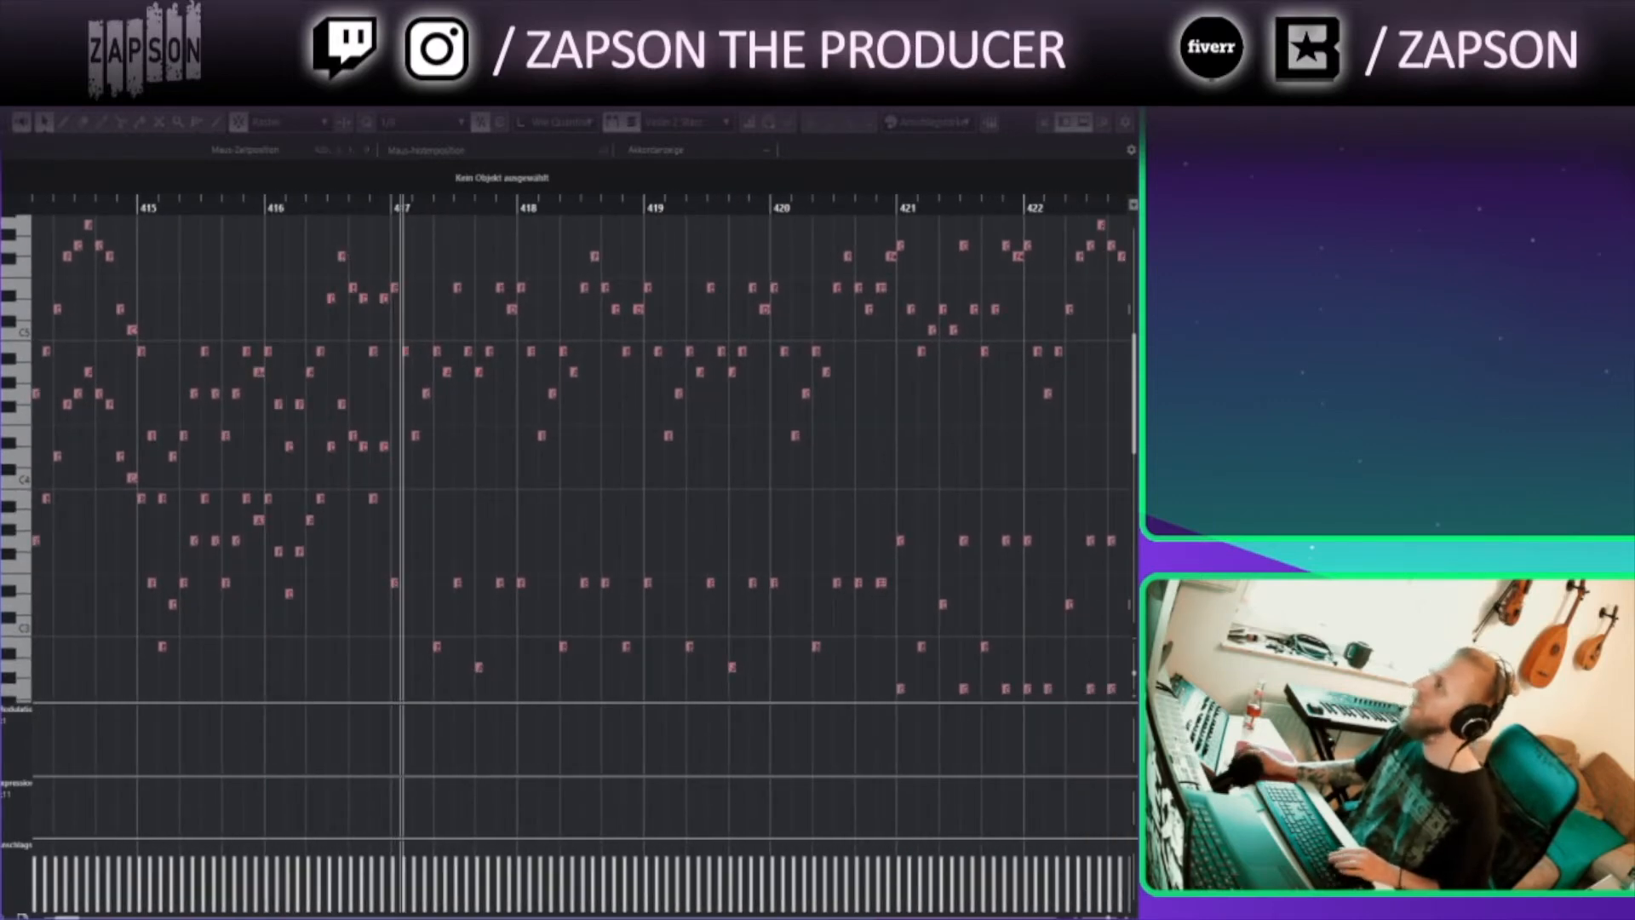
key("Return")
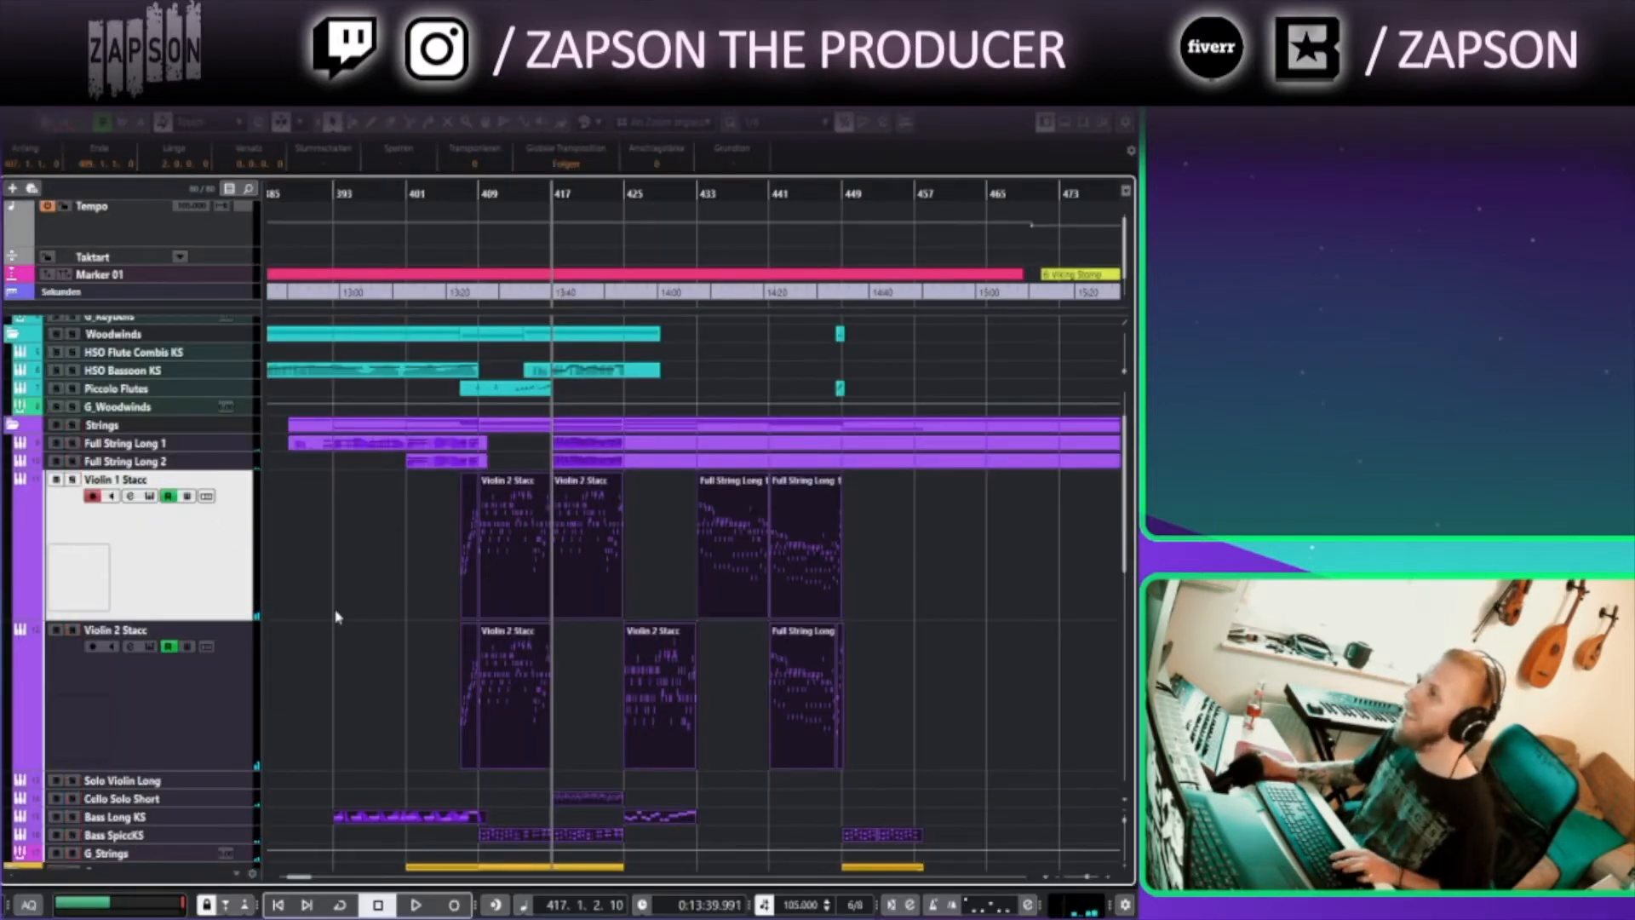
Play from bar 405 and briefly reopen the selected violin parts together in the Key Editor
left_click(402, 619)
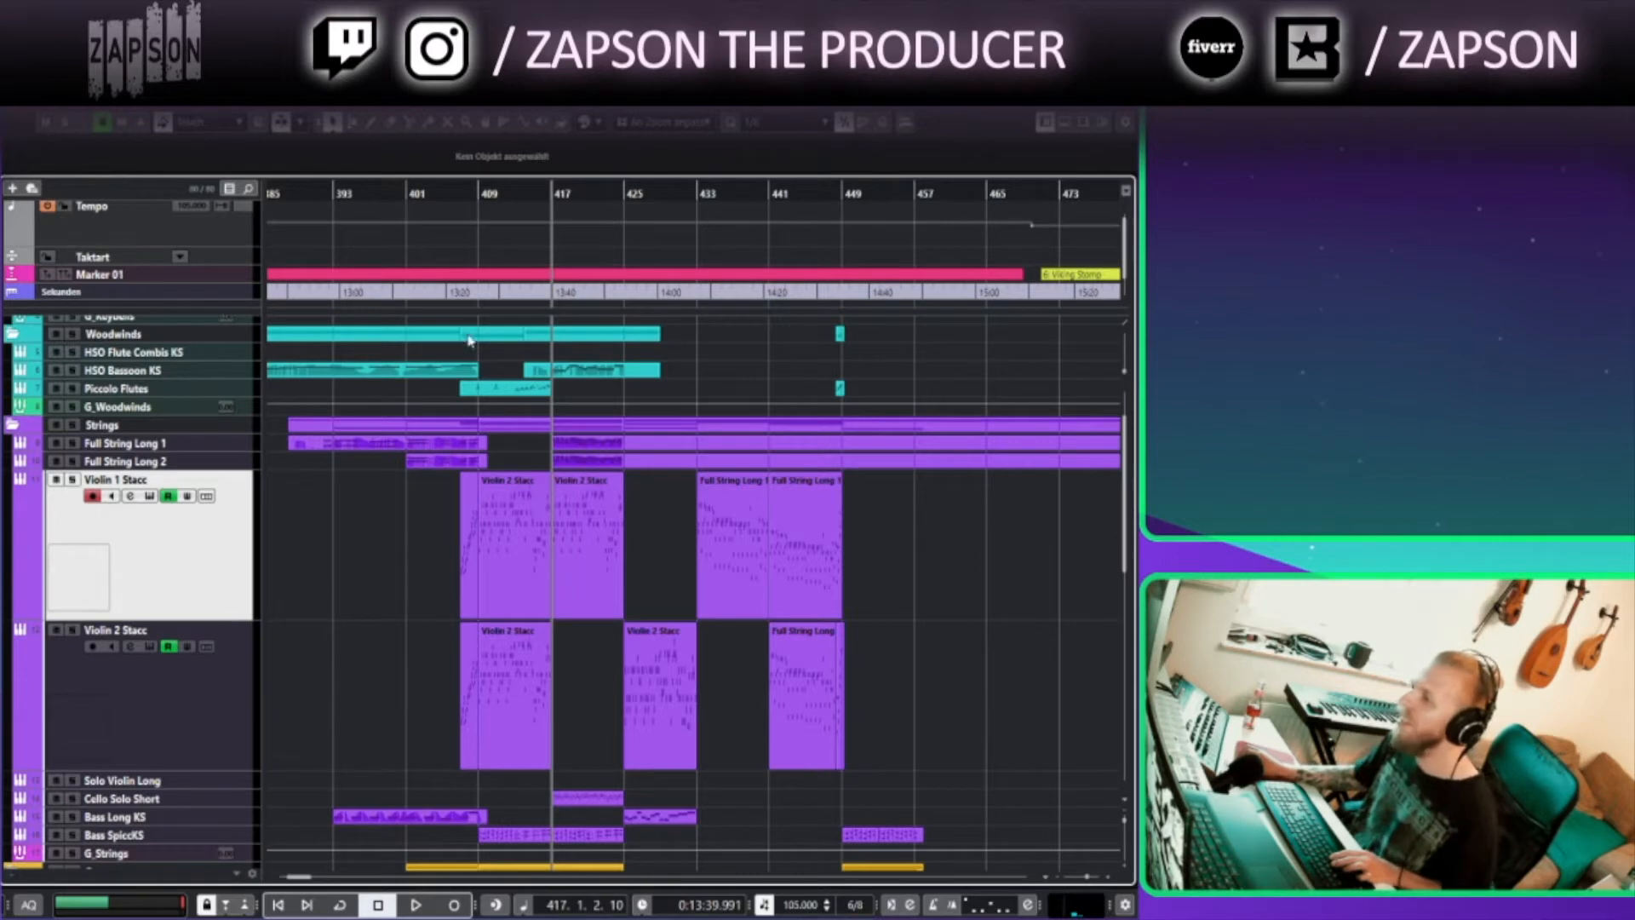
left_click(294, 193)
left_click(407, 193)
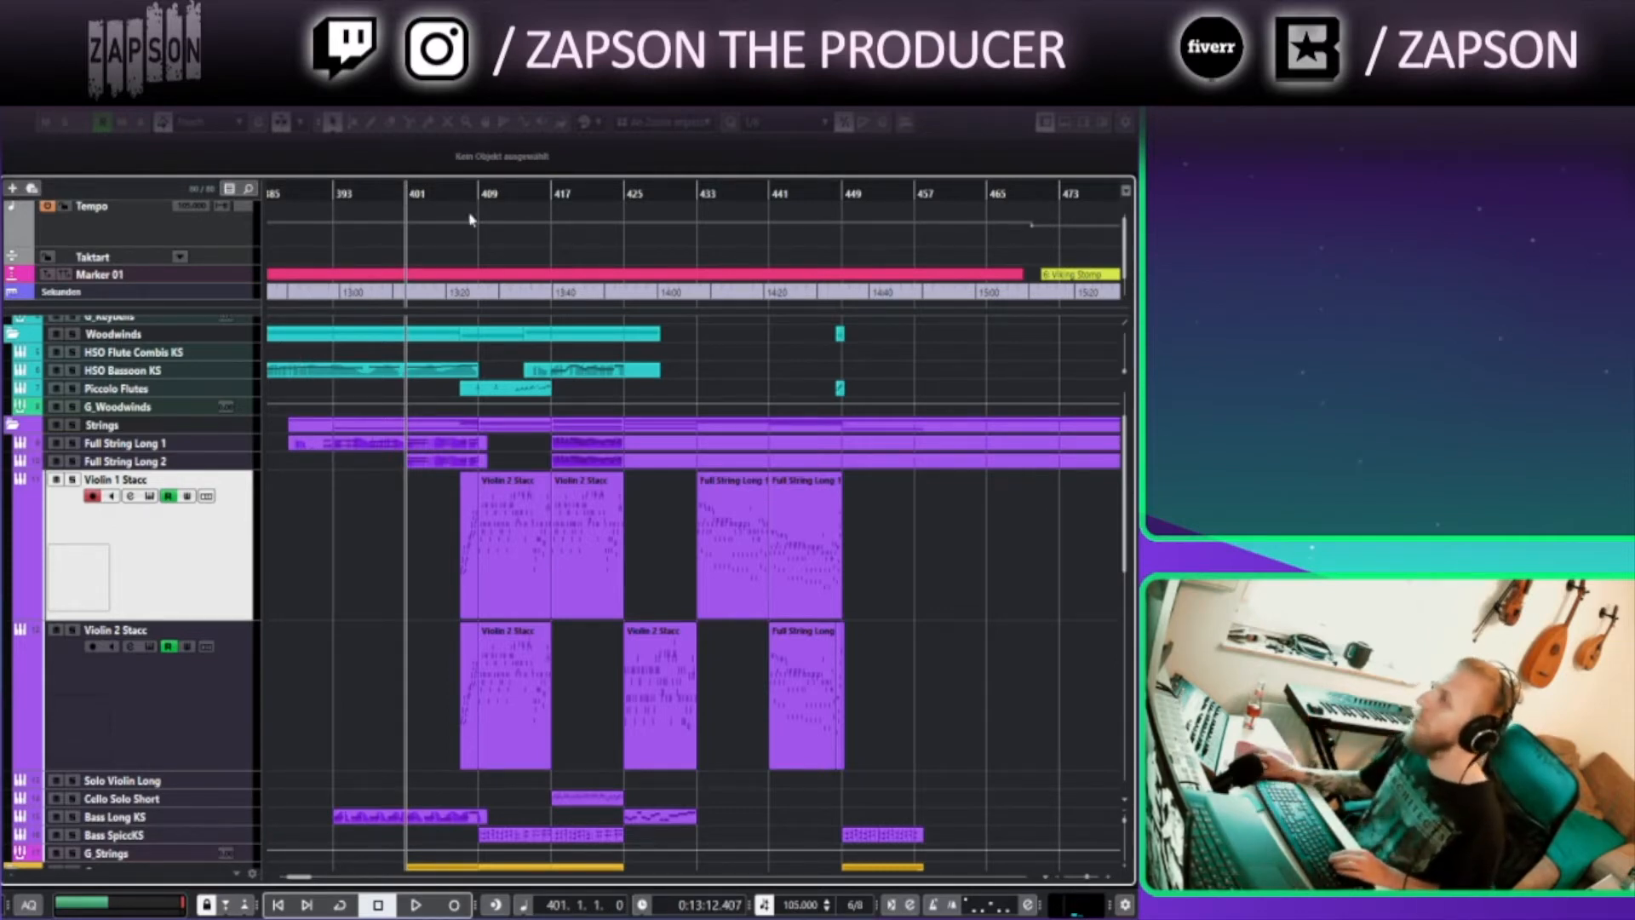
left_click(439, 191)
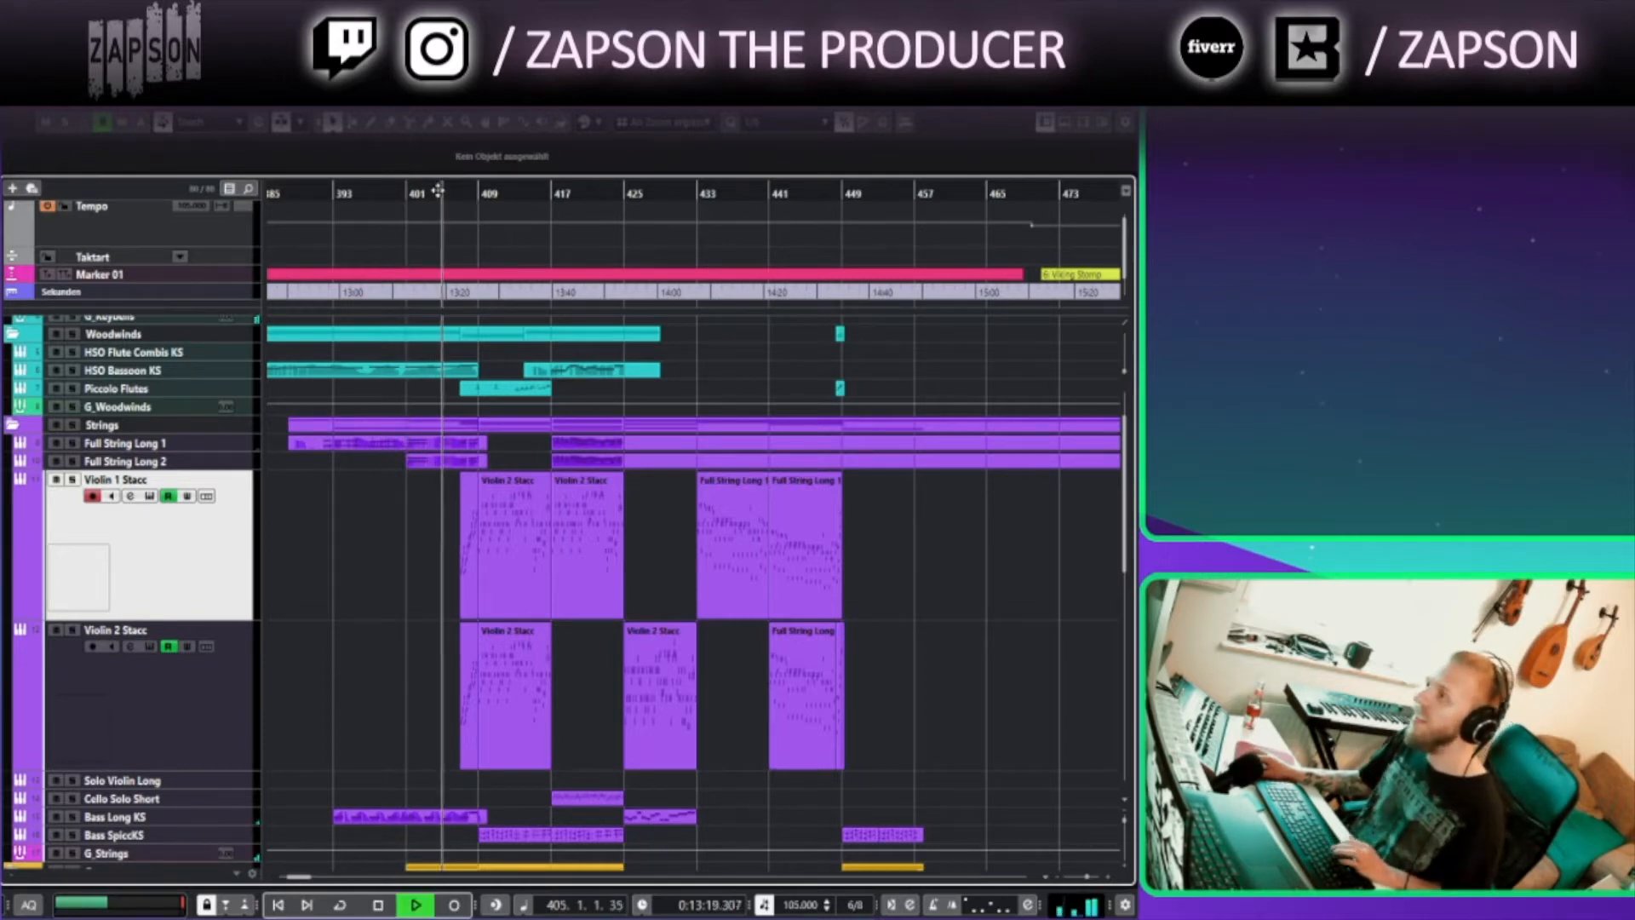
scroll(306, 536, "down", 5)
scroll(310, 536, "right", 2)
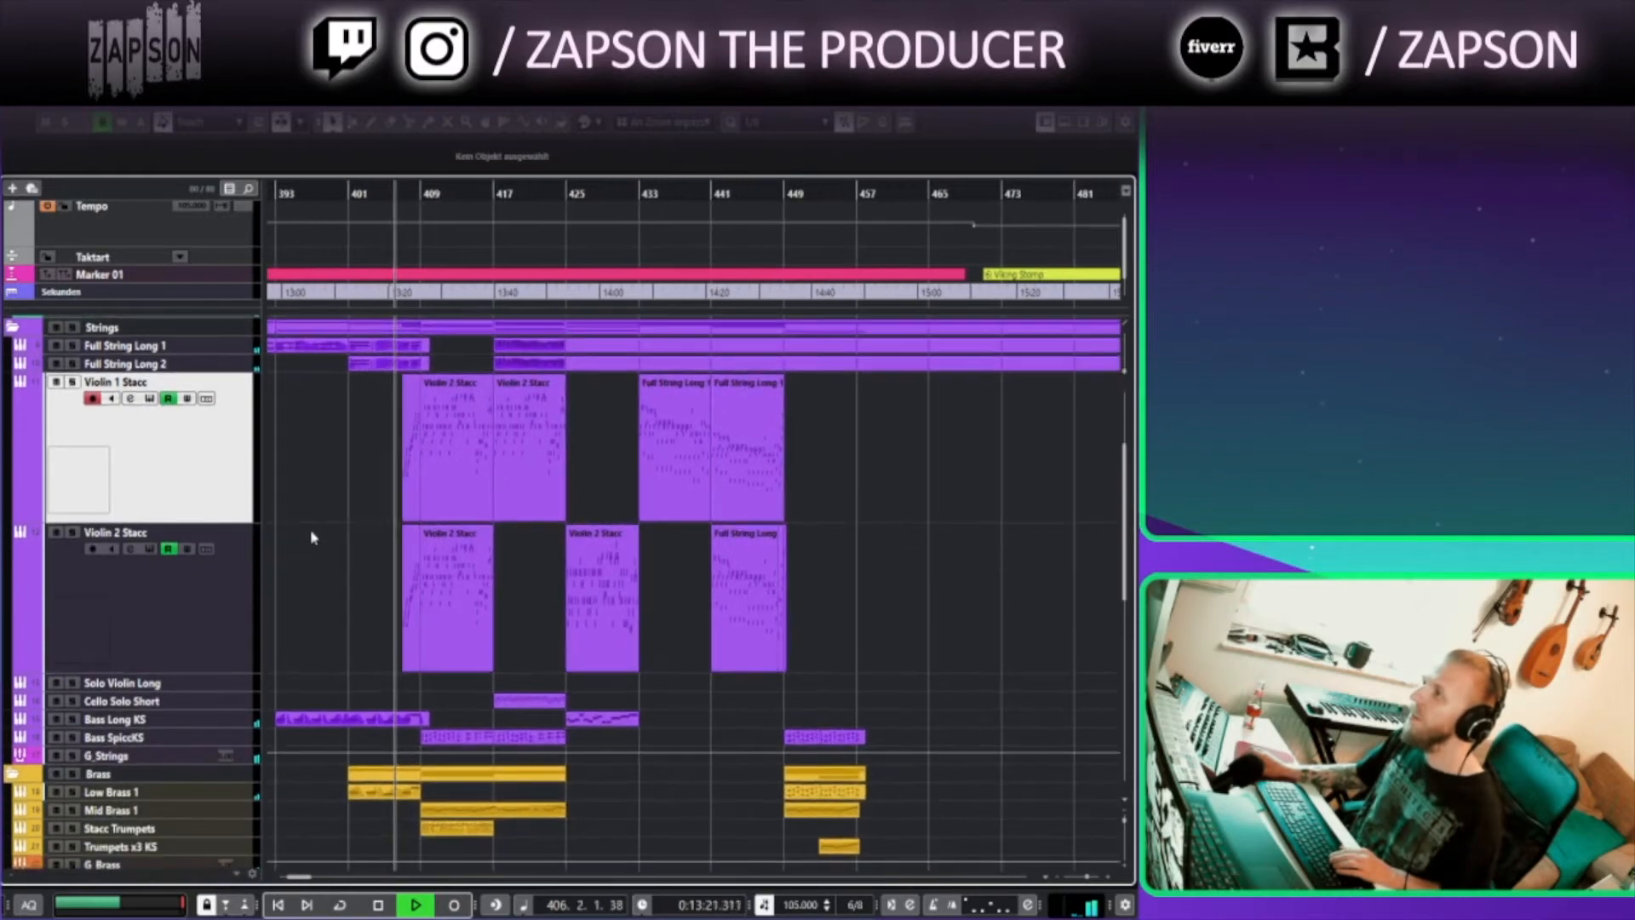
left_click_drag(347, 452, 1038, 677)
key("Return")
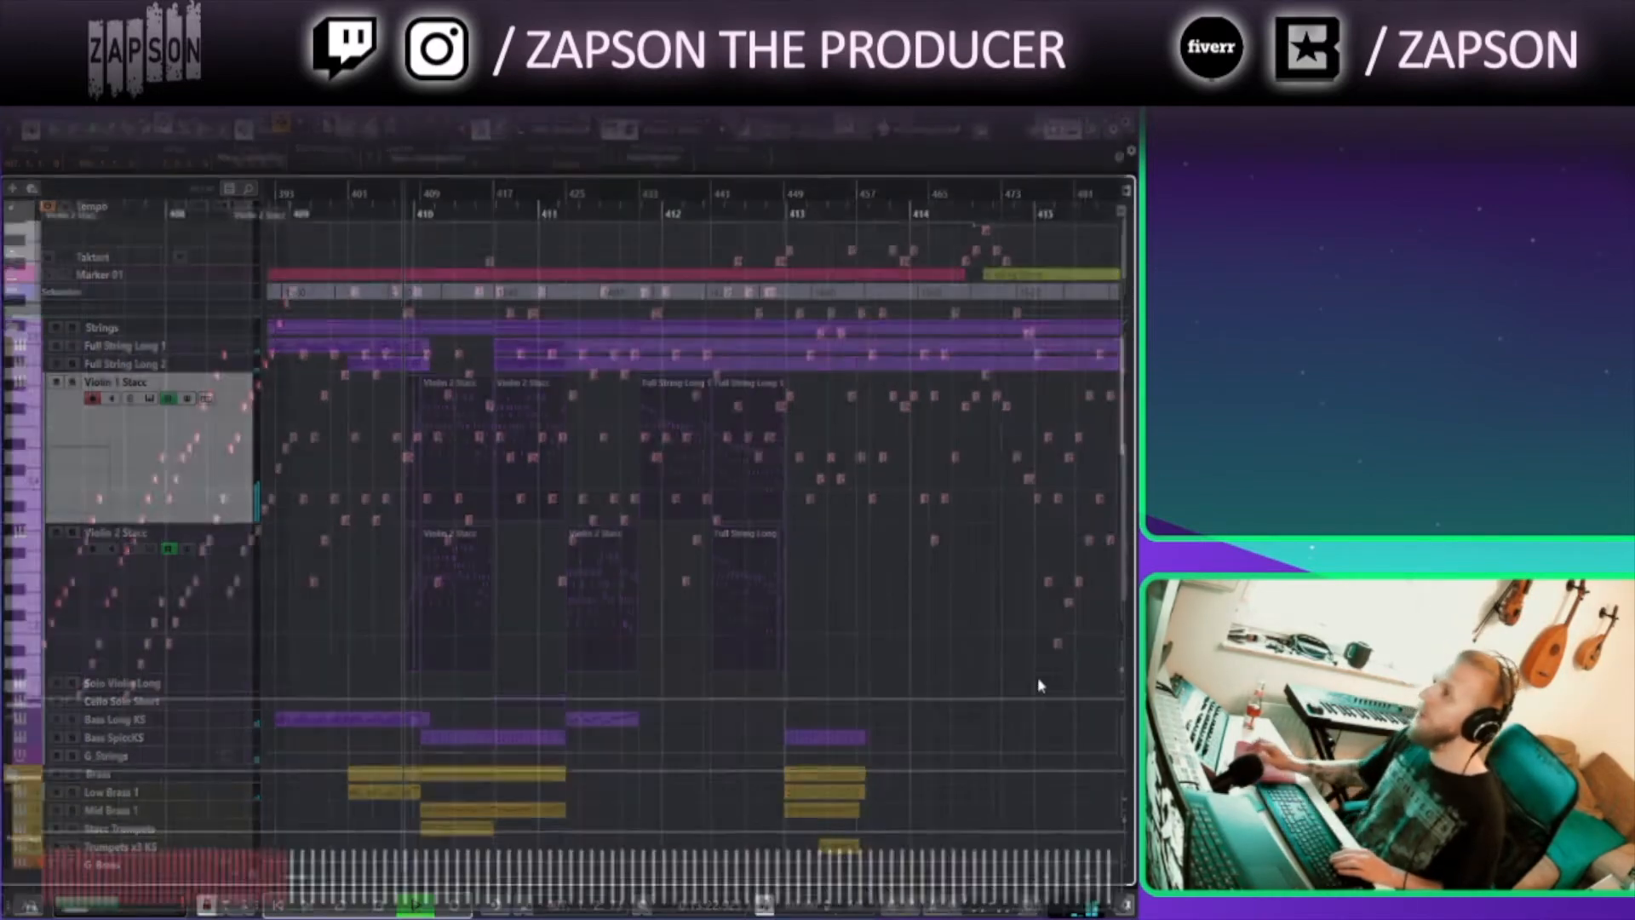
left_click(1069, 645)
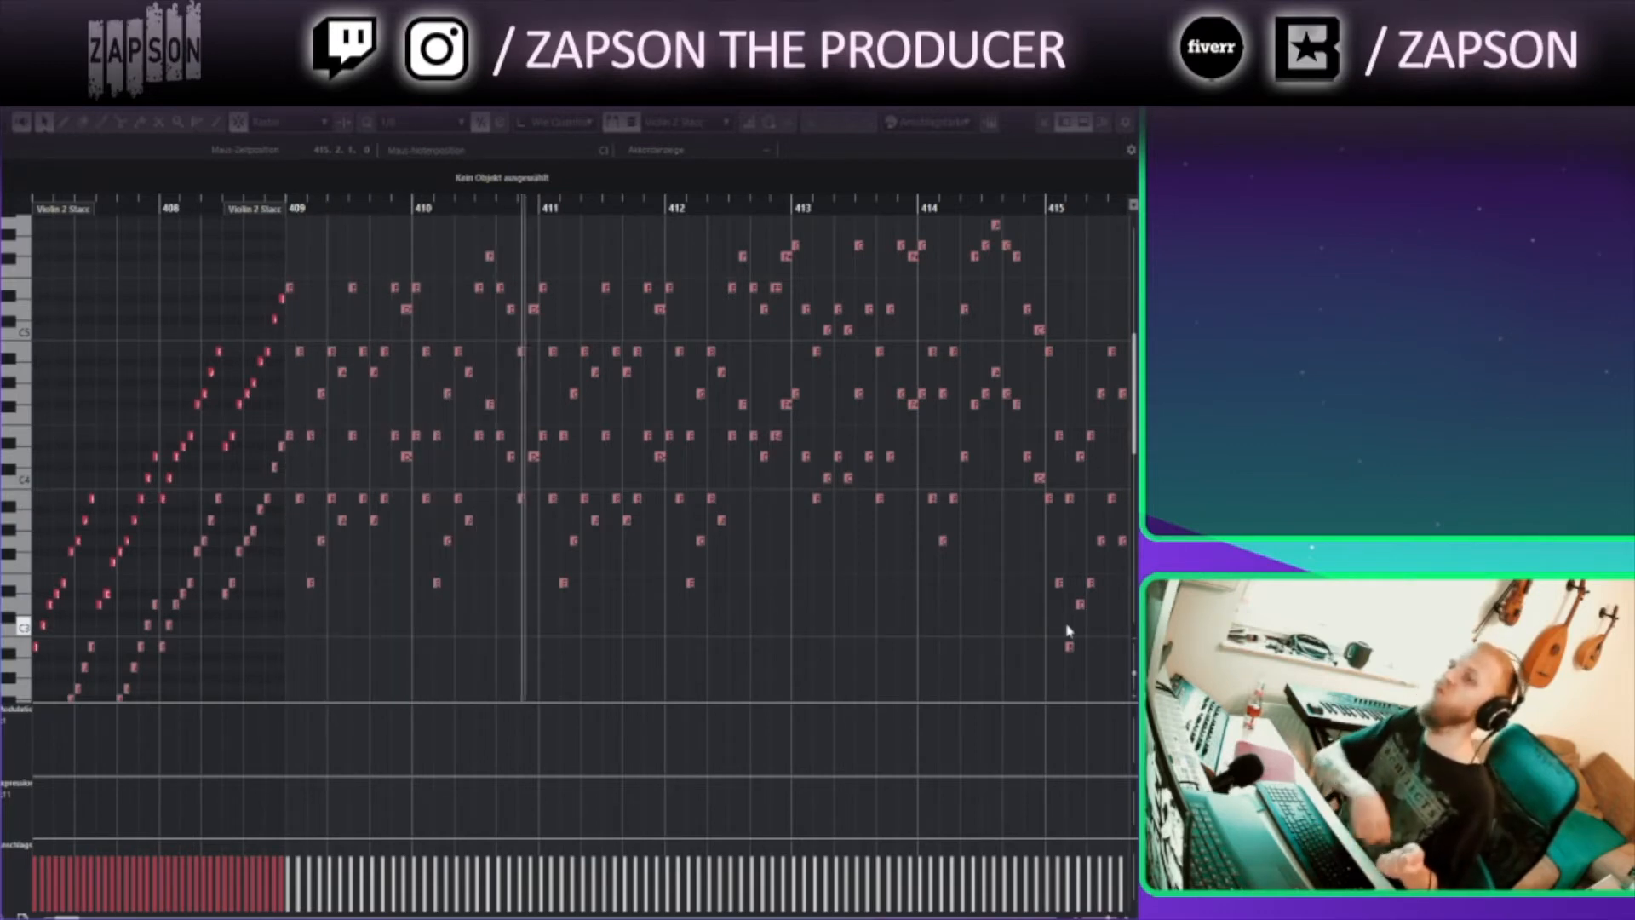
key("Return")
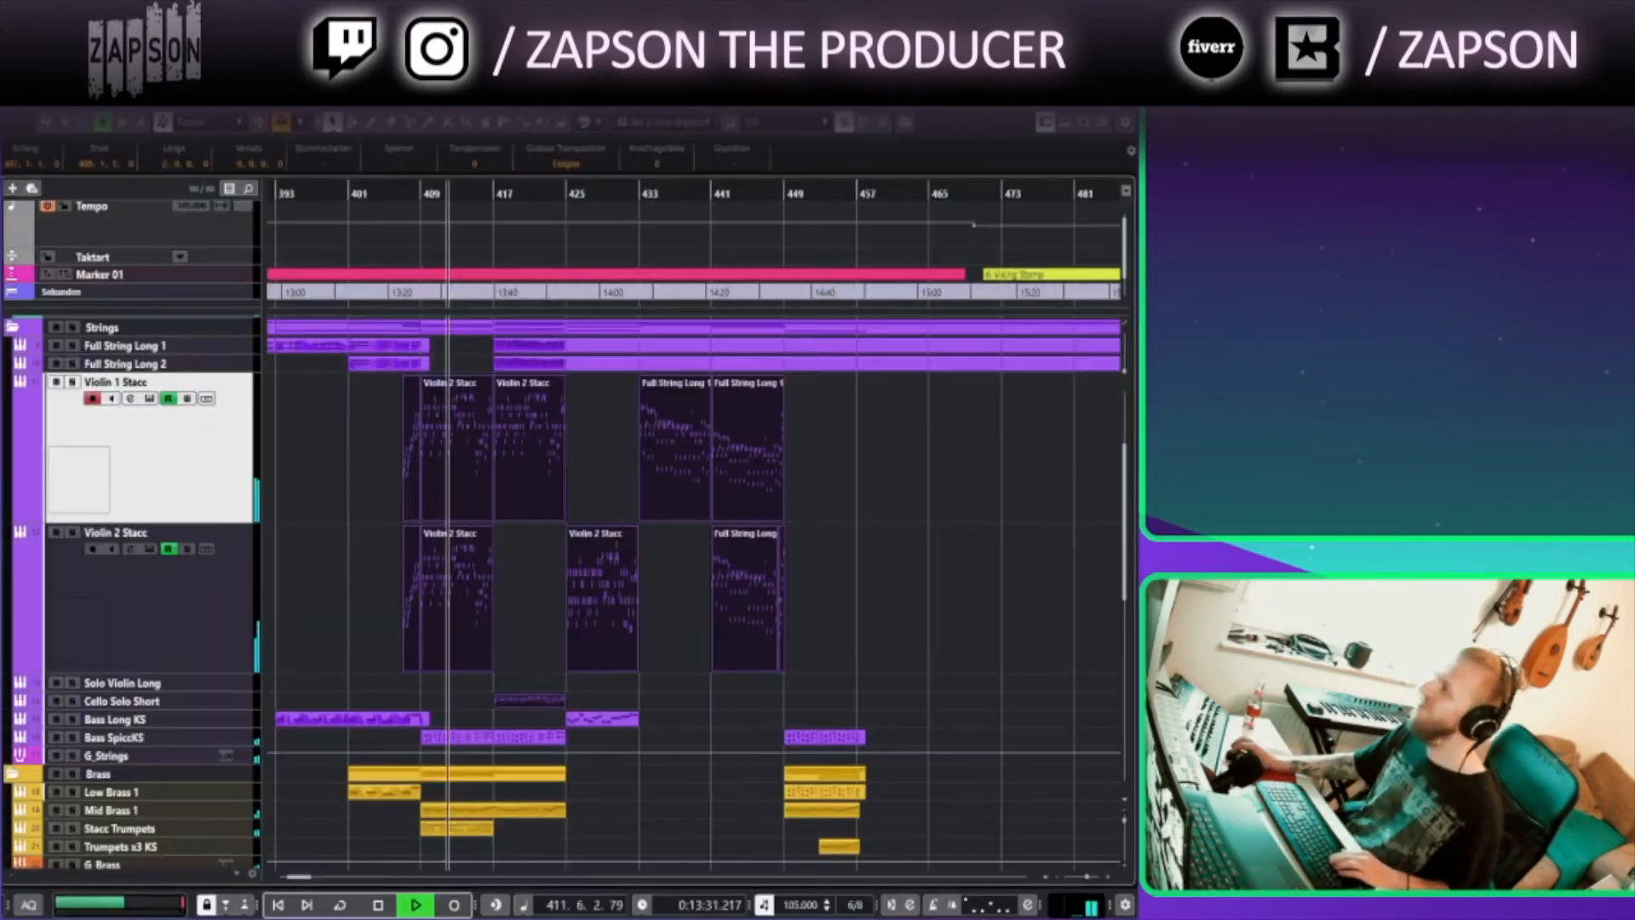
Open the Stacc Trumpets part in the Key Editor to check its notes and controller lanes
scroll(623, 687, "down", 3)
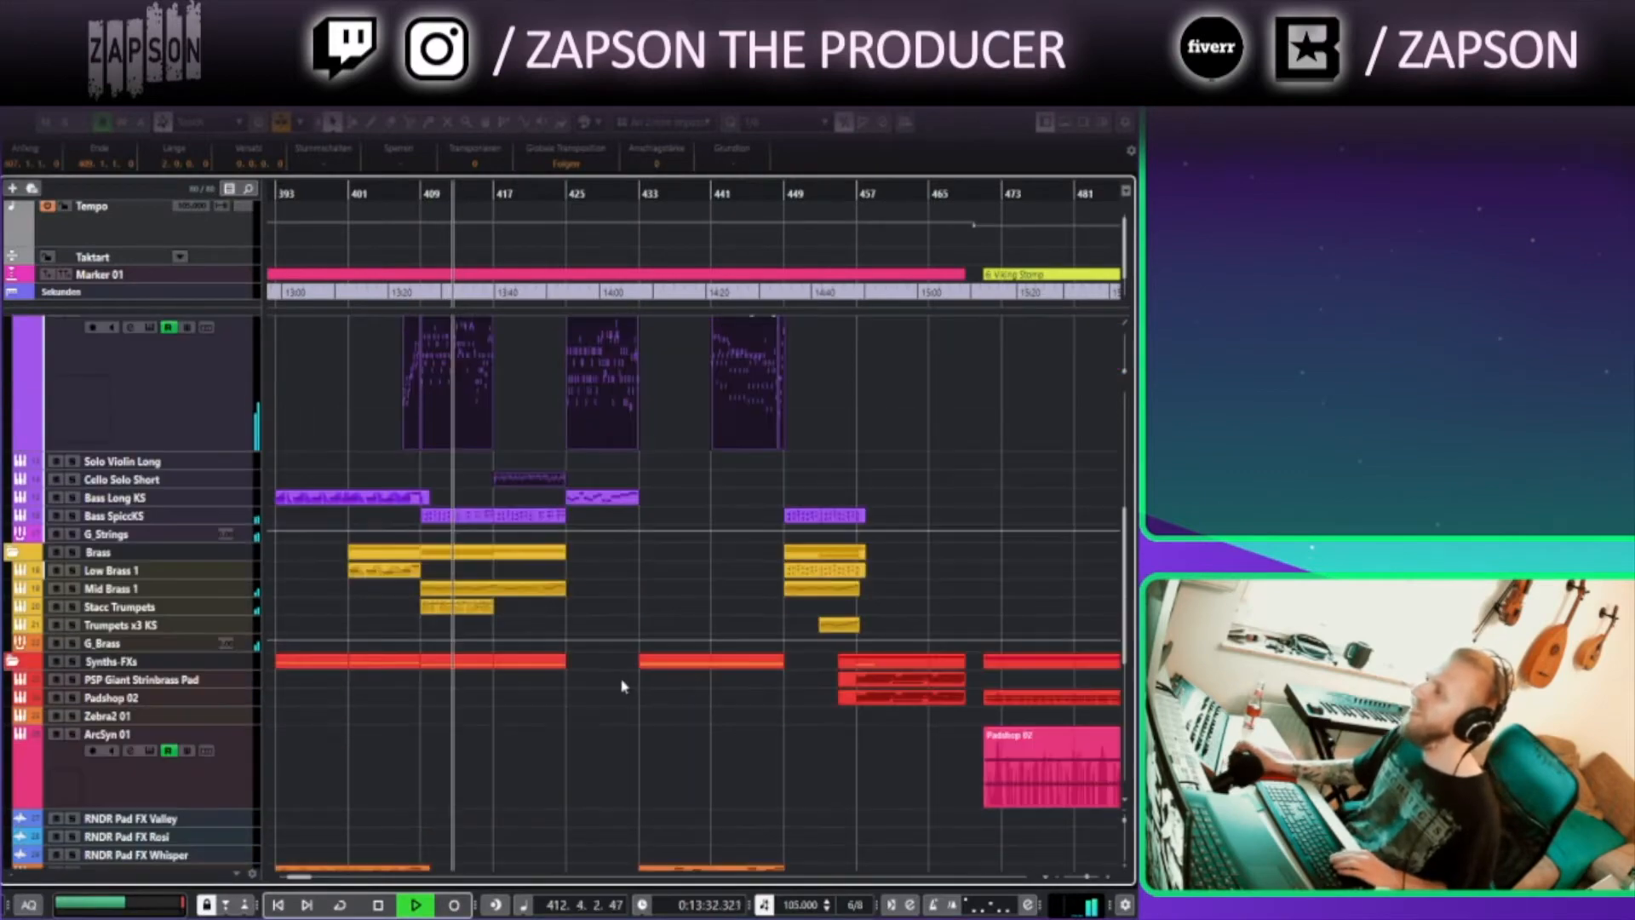
double_click(459, 601)
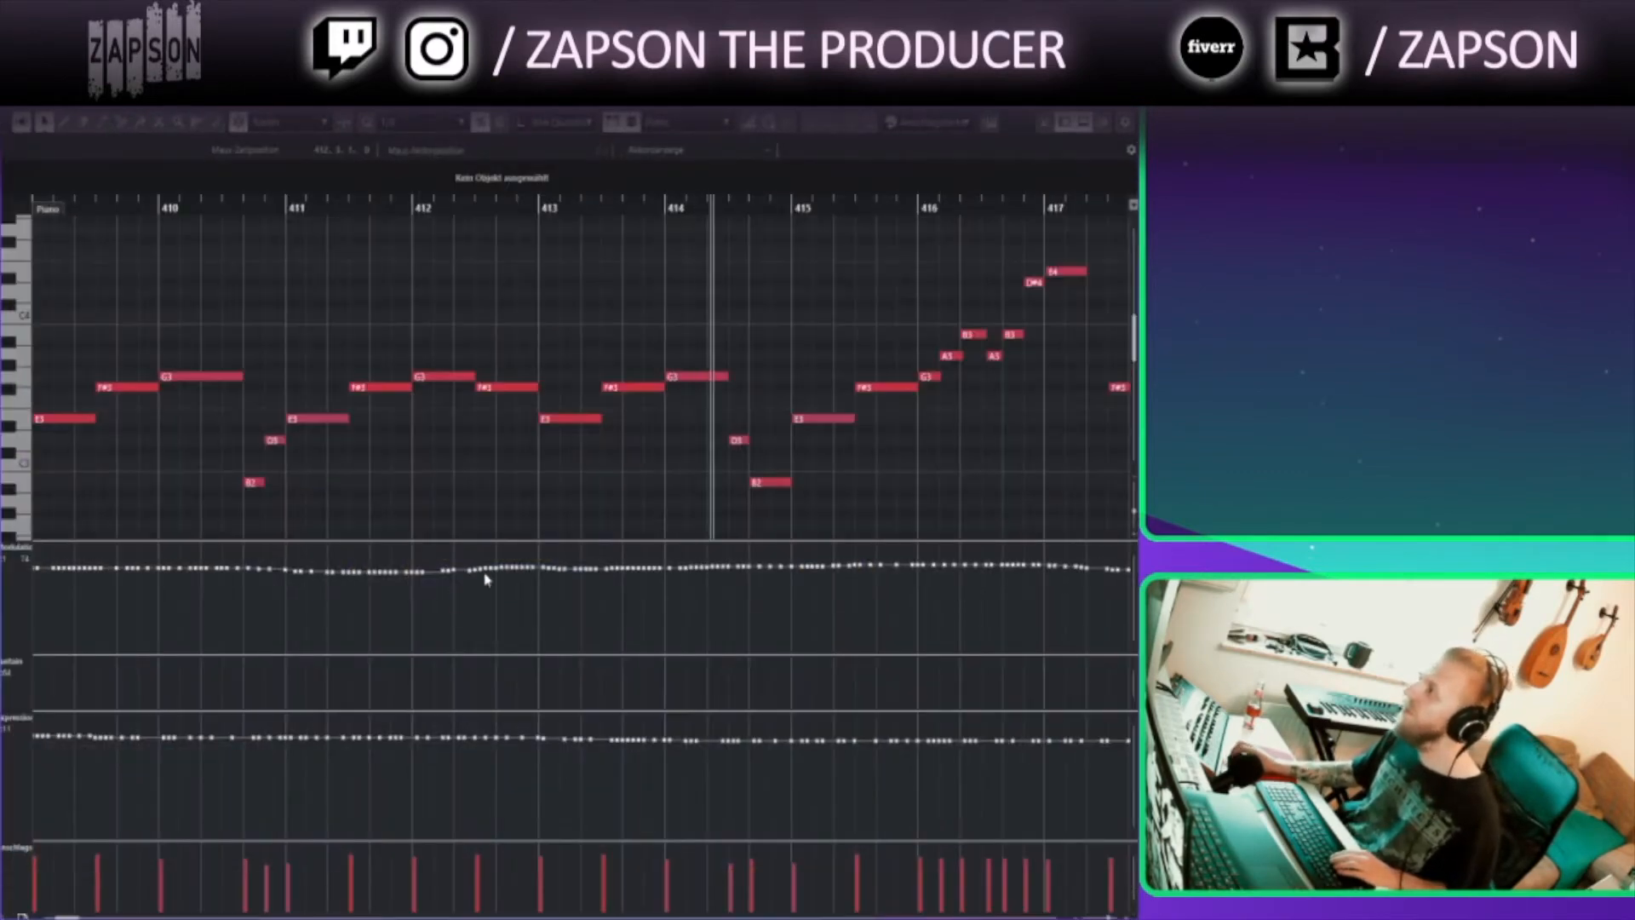
key("Return")
left_click(617, 628)
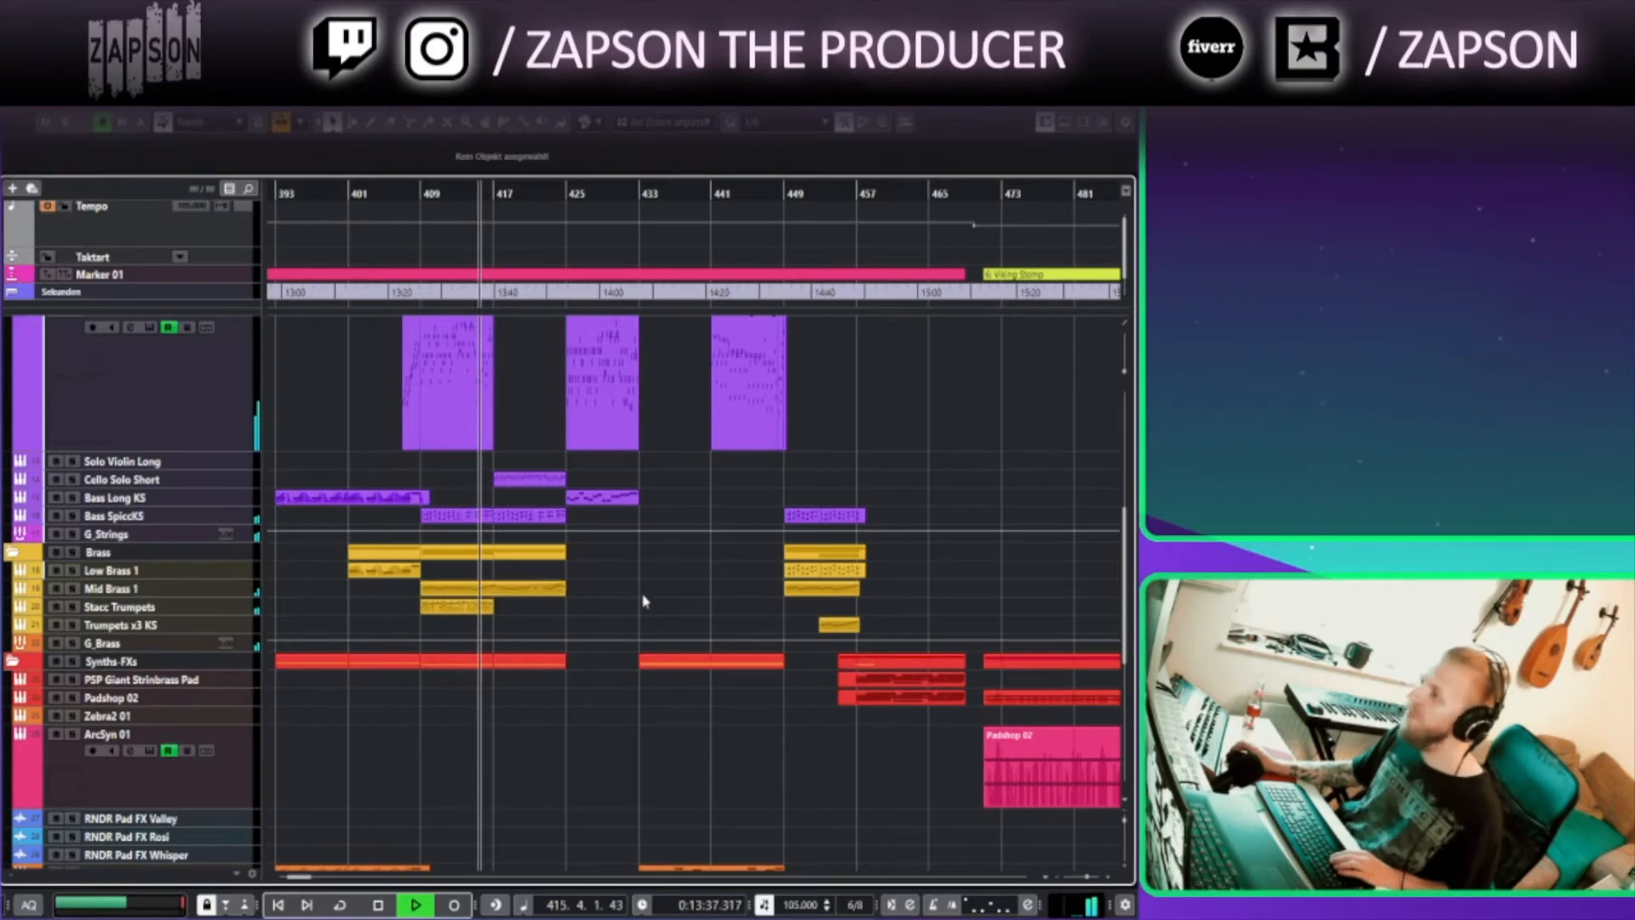
Enlarge the track heights of the percussion folder's tracks, from Cymbals 18in to HSO Snares
scroll(588, 545, "down", 3)
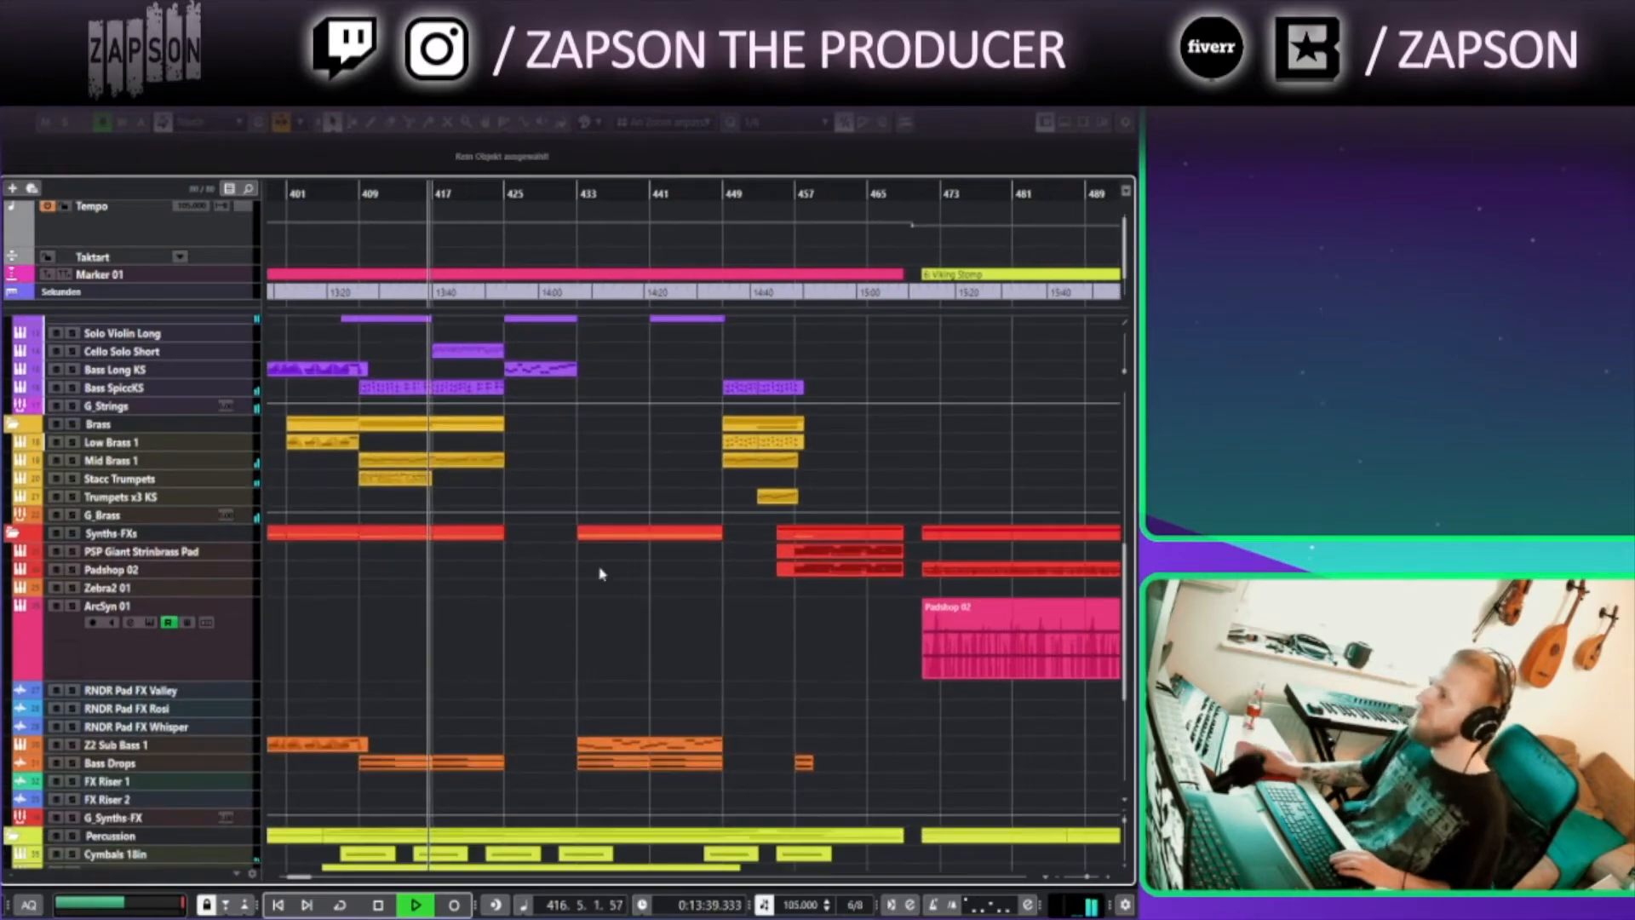
scroll(596, 643, "down", 5)
scroll(473, 600, "up", 3)
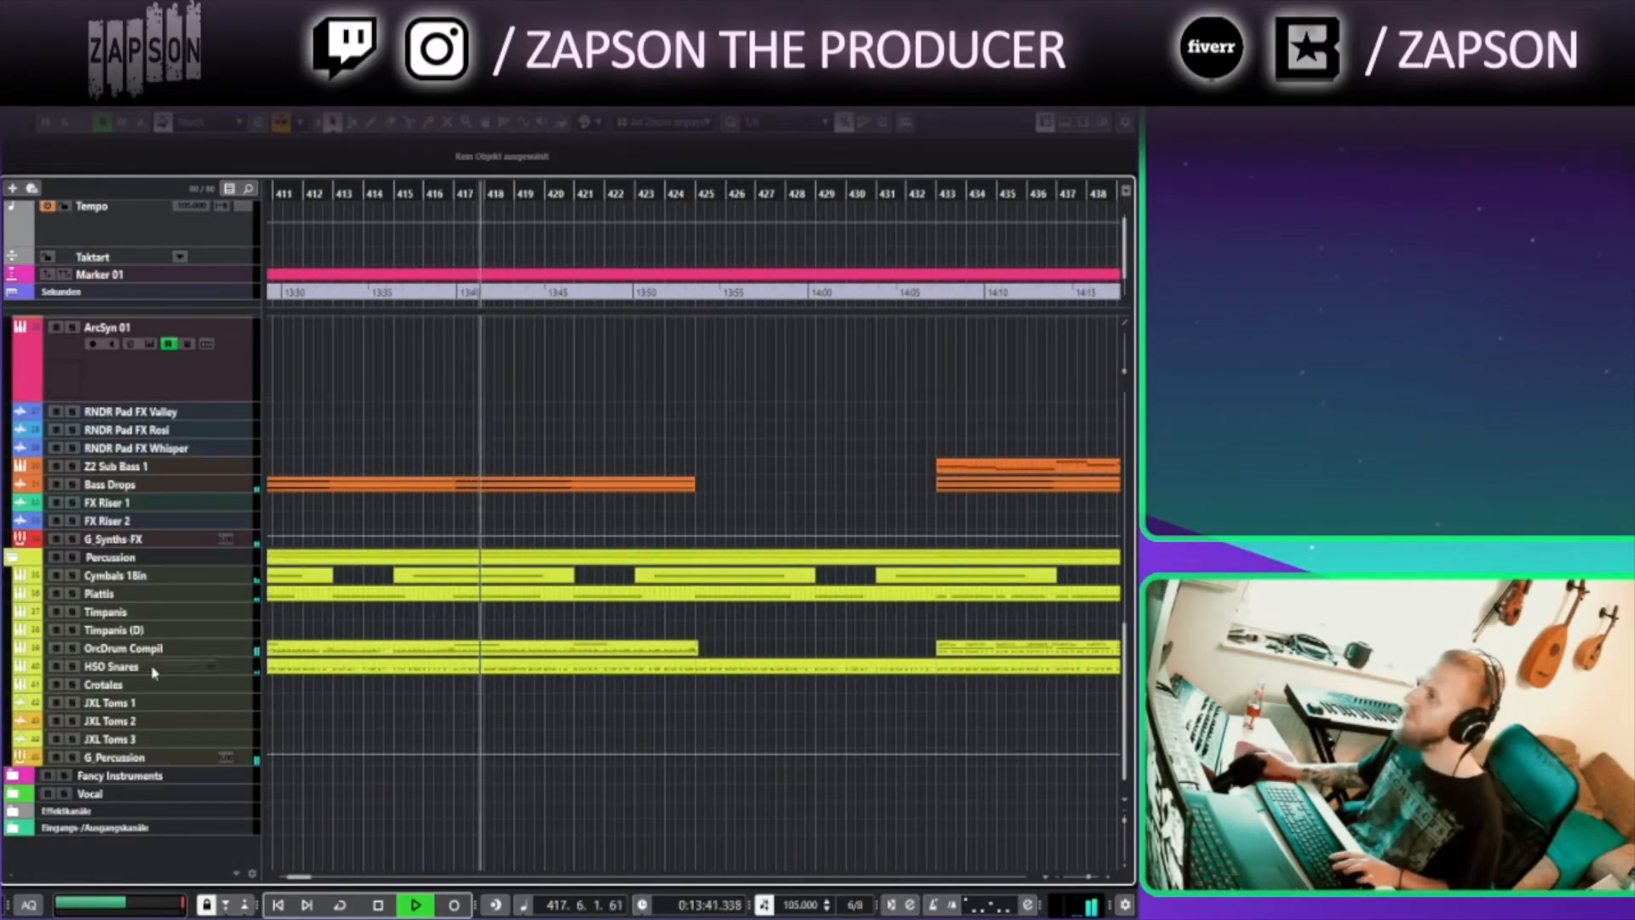
left_click(227, 580)
left_click(252, 668, "shift")
mouse_move(248, 674)
left_mouse_down()
mouse_move(246, 753)
mouse_move(250, 681)
left_mouse_up()
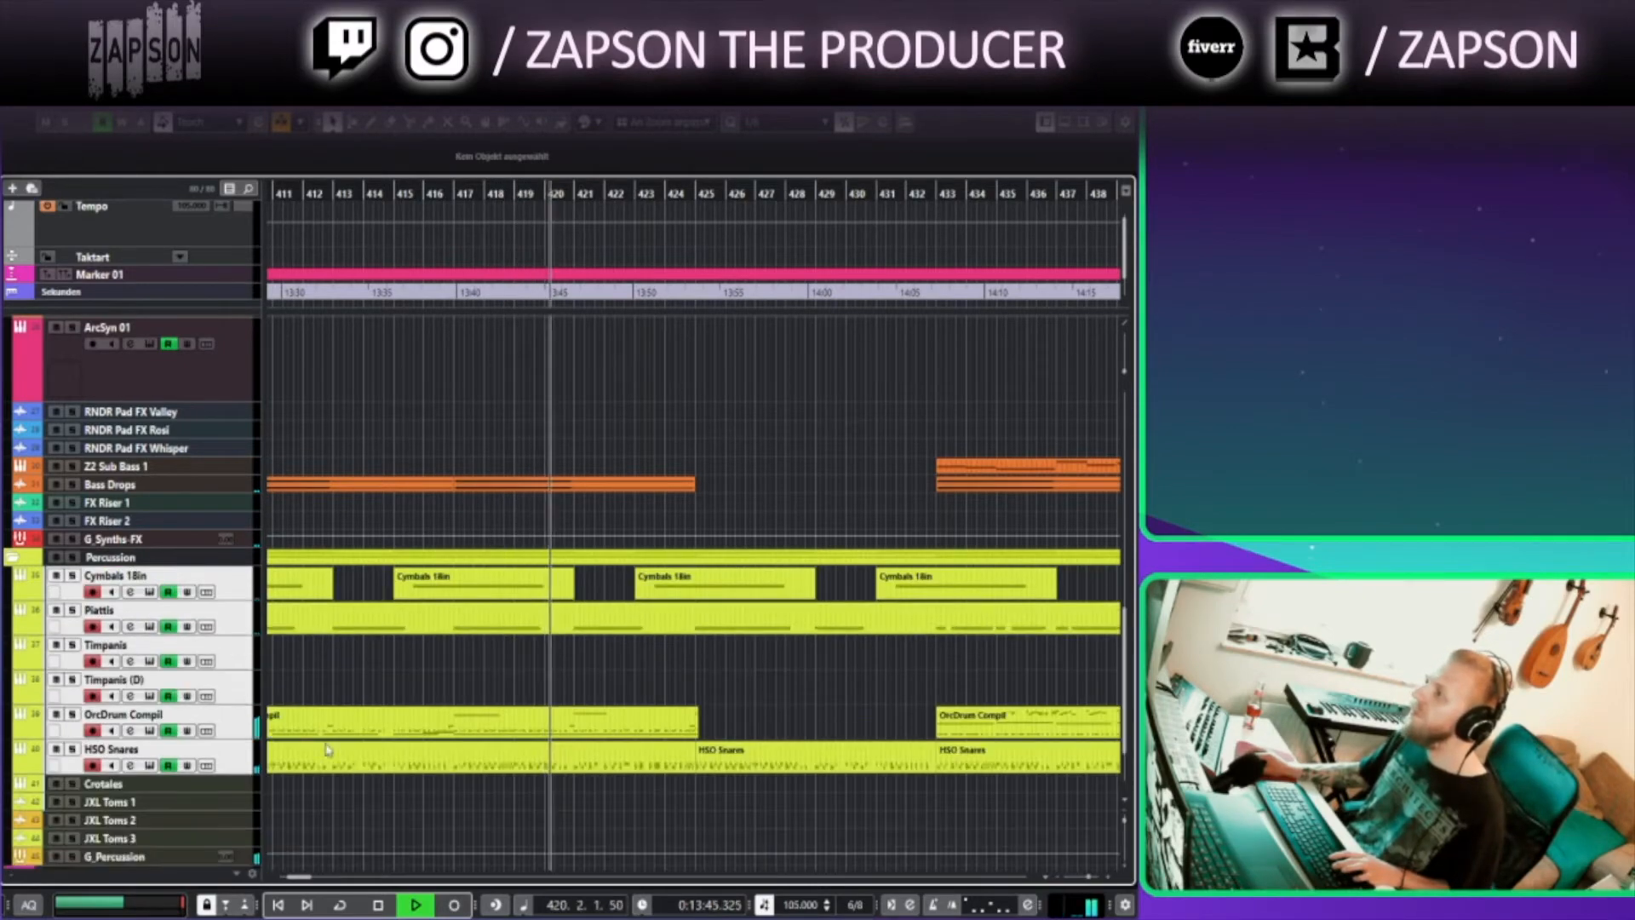
Open the HSO Snares part in the Key Editor to check its snare notes, then close the editor
double_click(688, 758)
left_click_drag(956, 361, 718, 366)
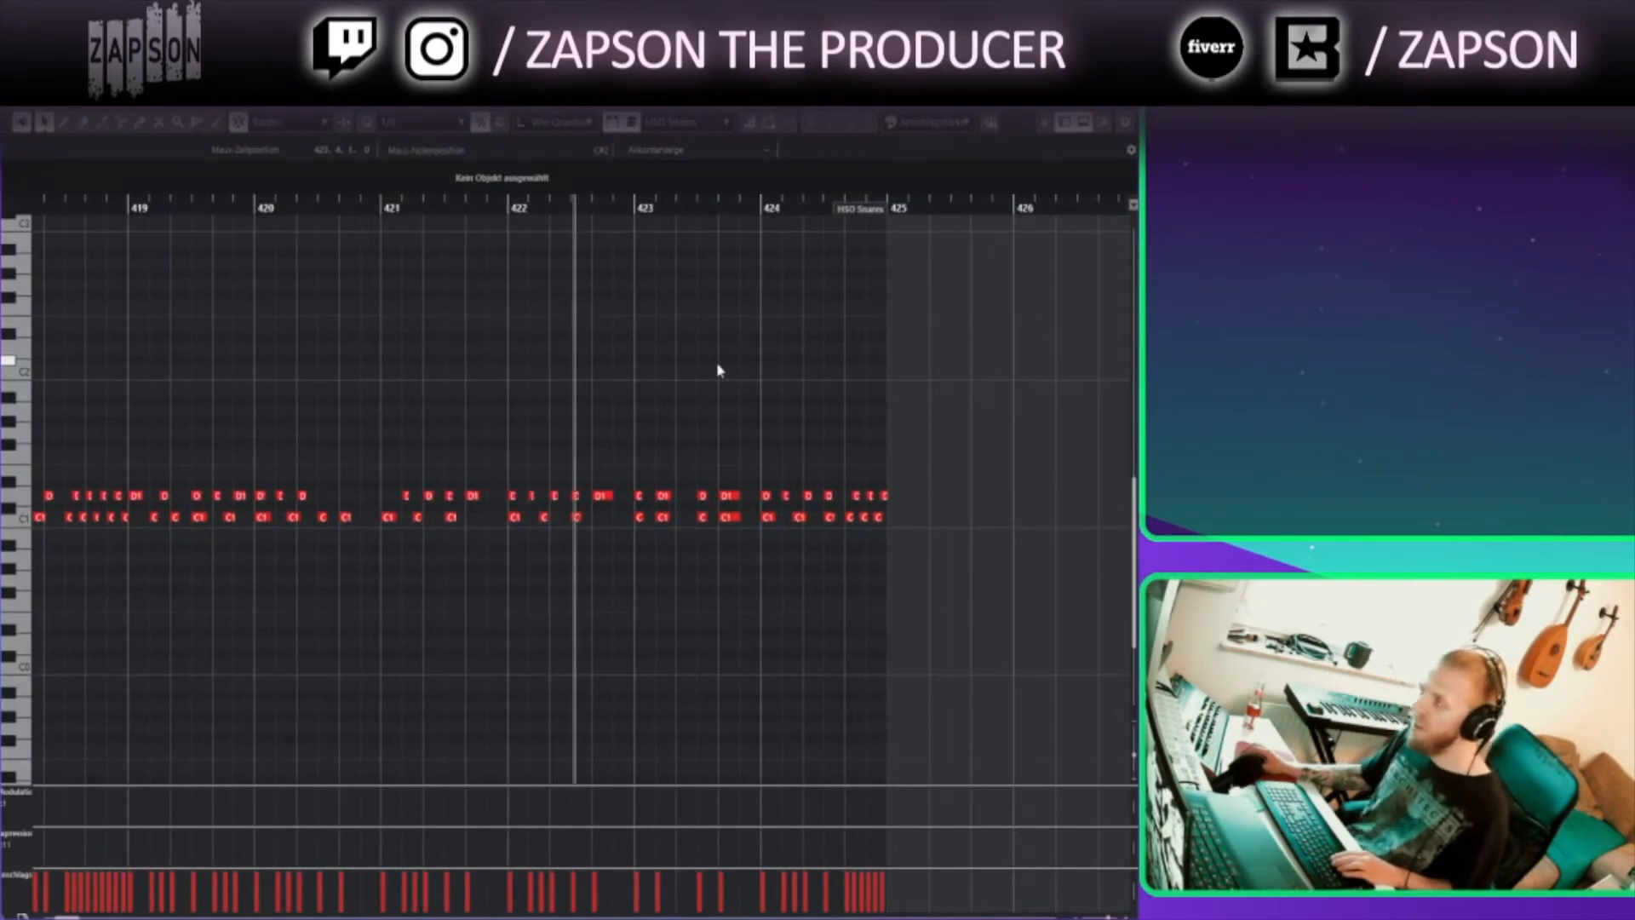
left_click(1123, 89)
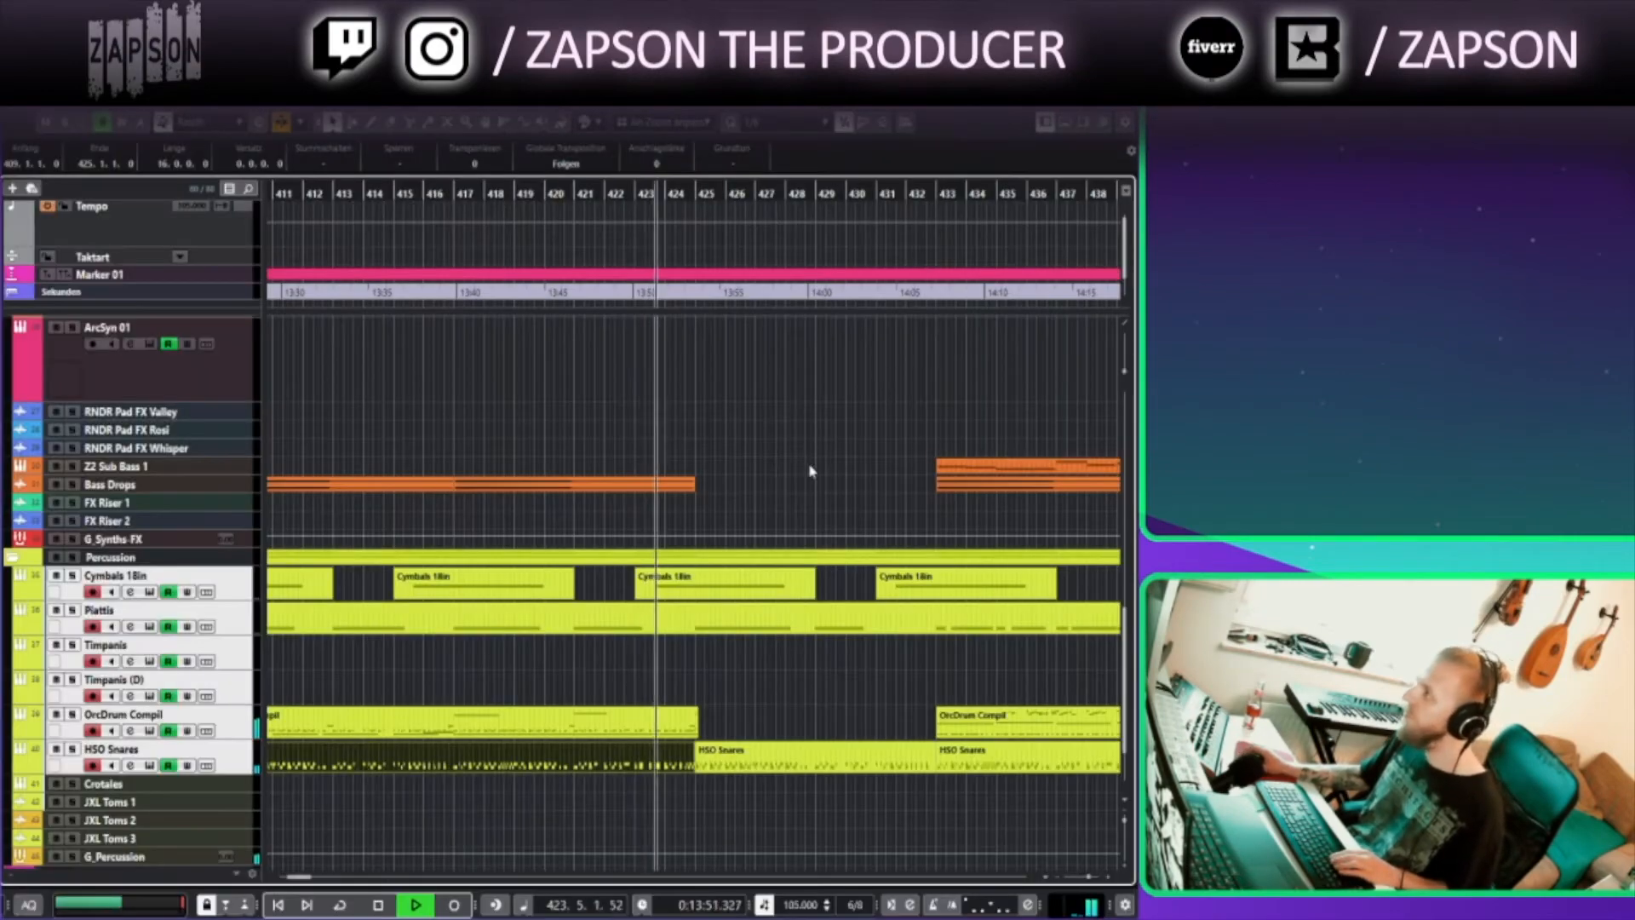
Open the OrcDrum Compil part from bar 433 in the Key Editor and browse its notes through bar 449
left_click_drag(820, 468, 576, 891)
left_click_drag(576, 561, 413, 691)
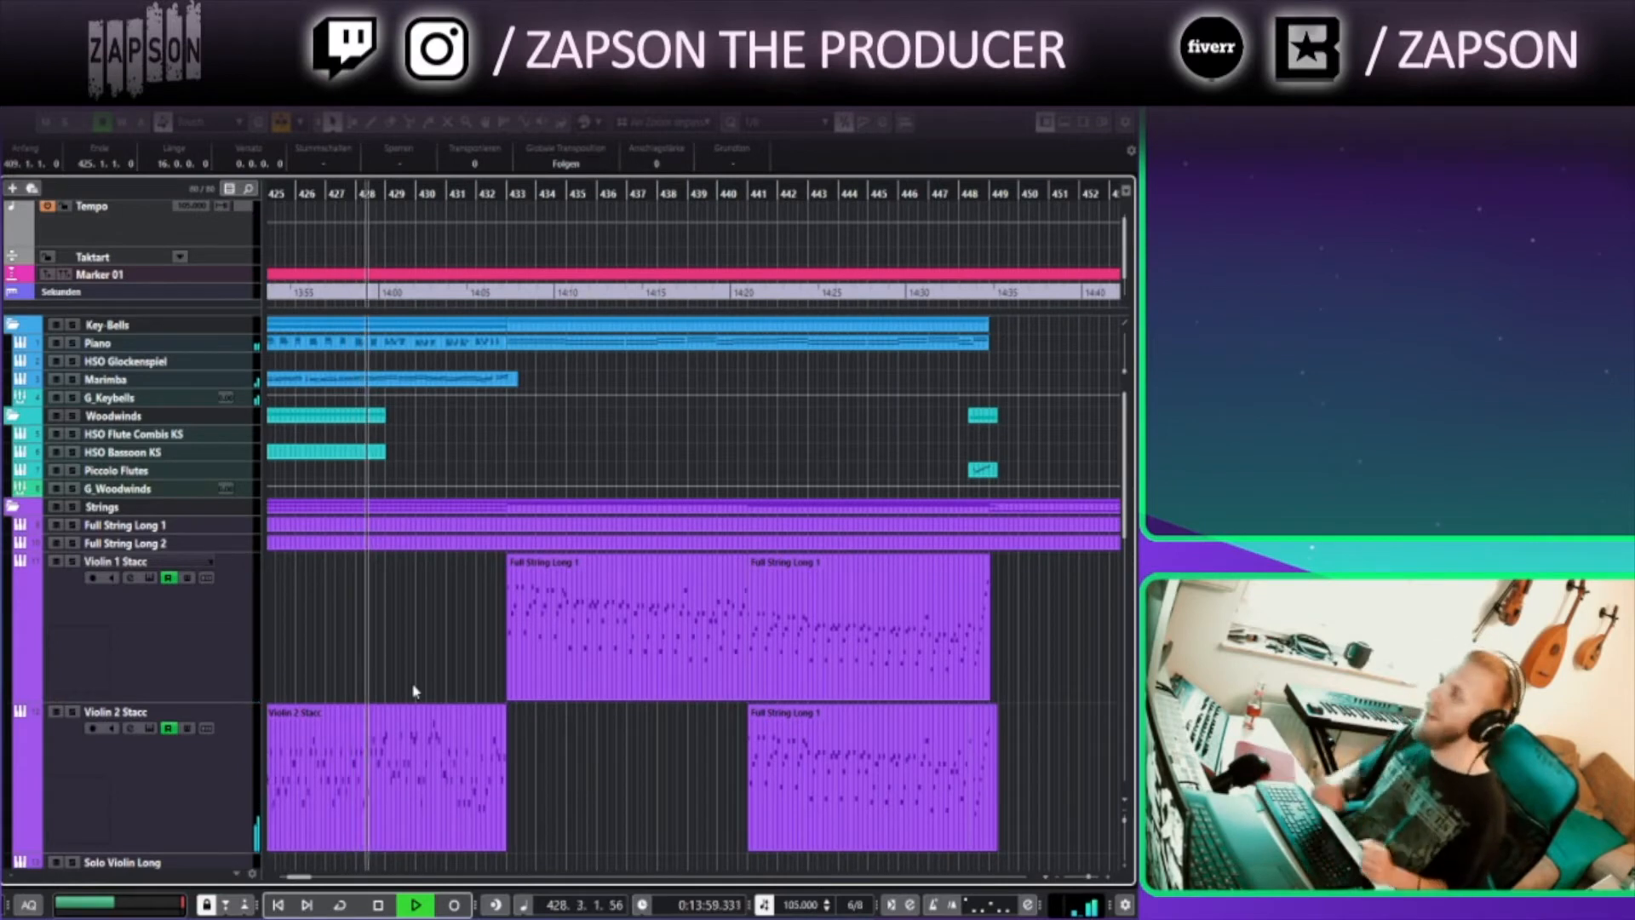
left_click(686, 562)
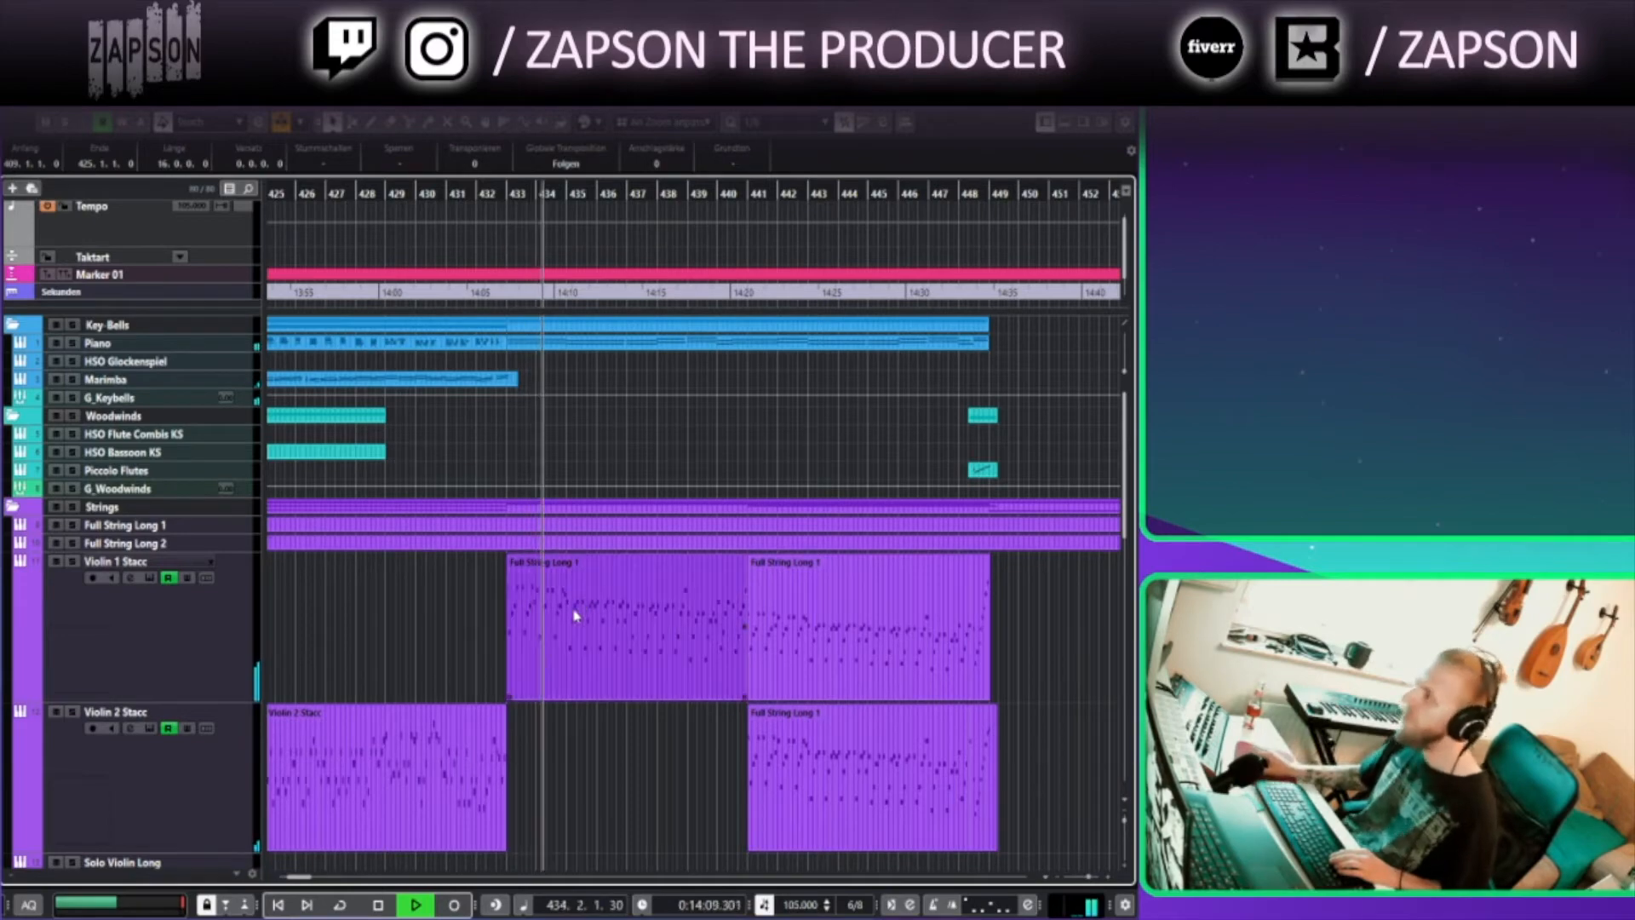
scroll(573, 614, "down", 10)
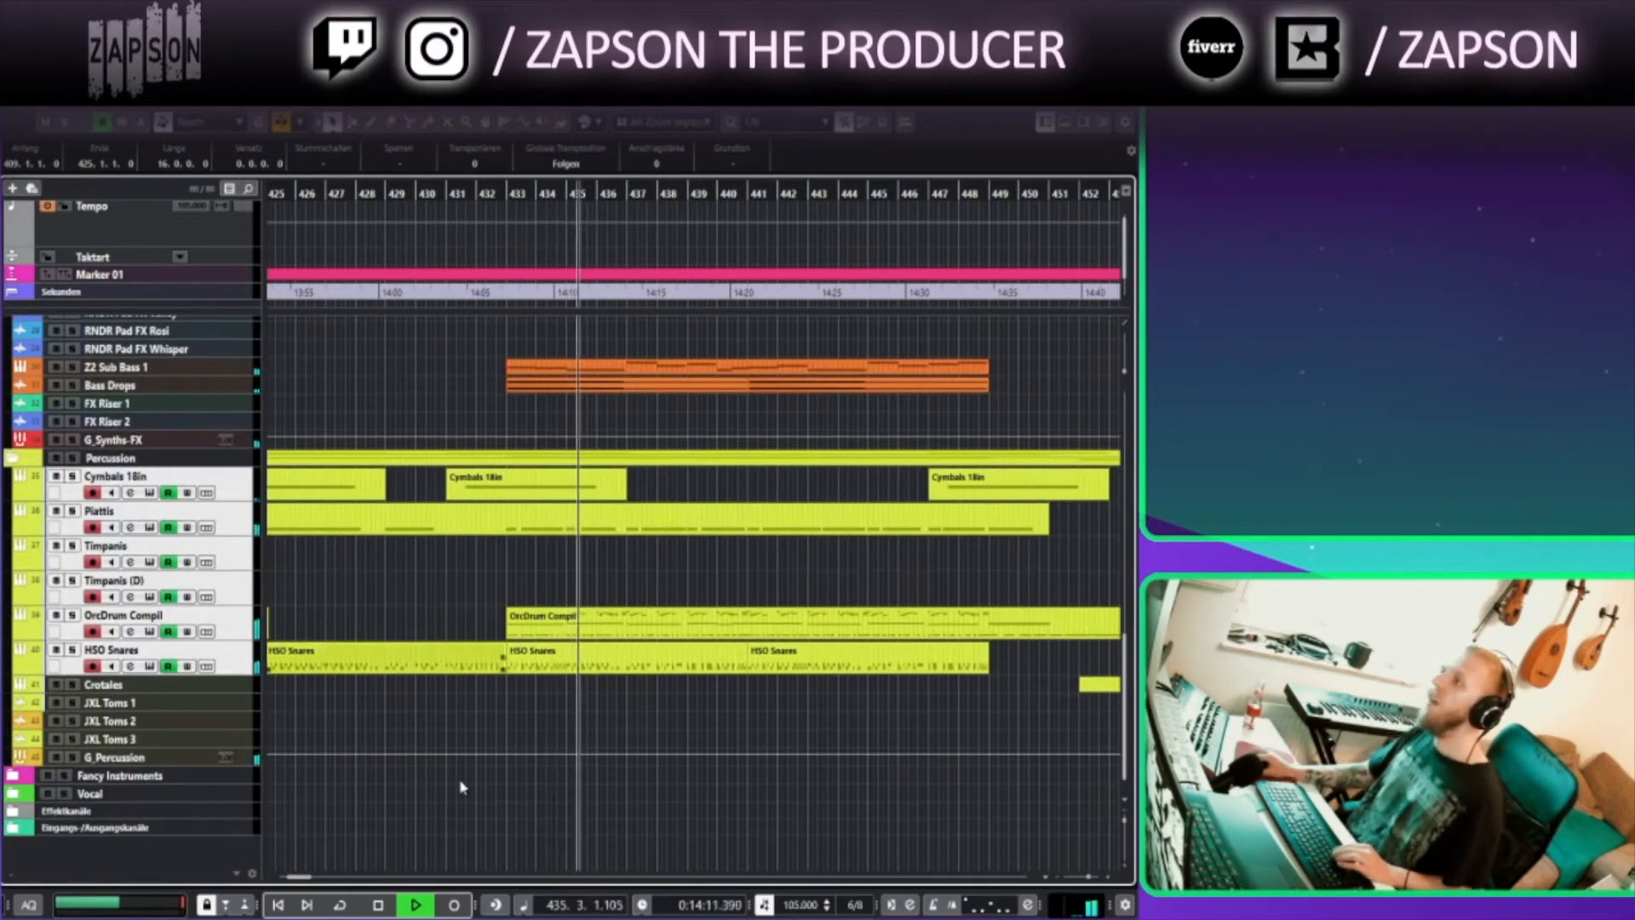
double_click(594, 626)
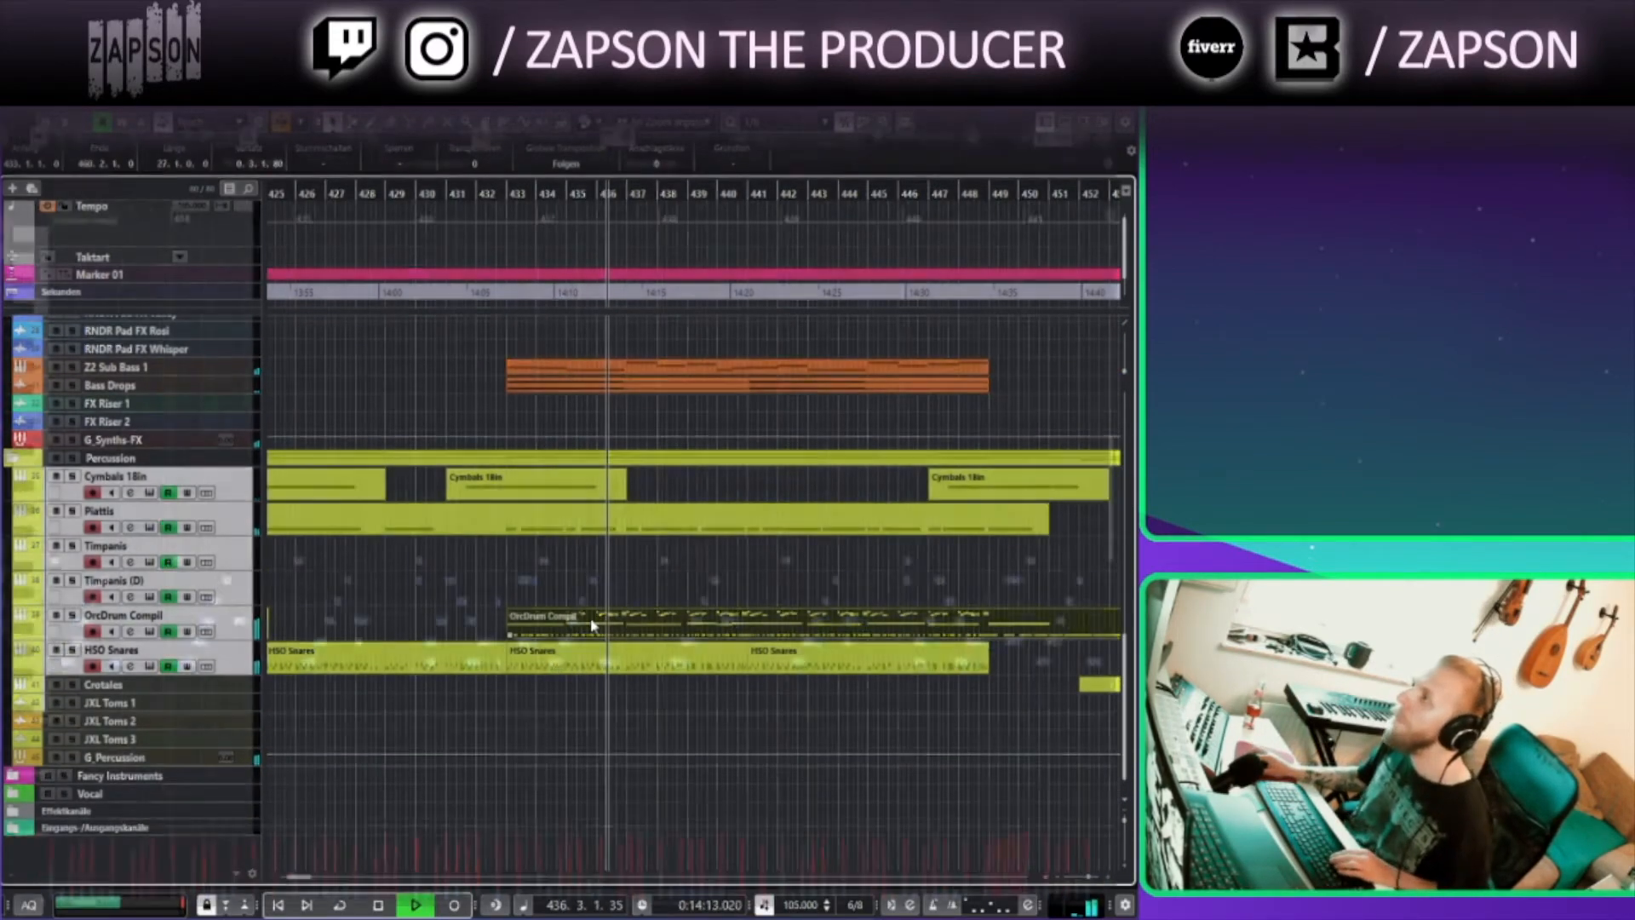
scroll(457, 458, "up", 4)
scroll(471, 281, "up", 8)
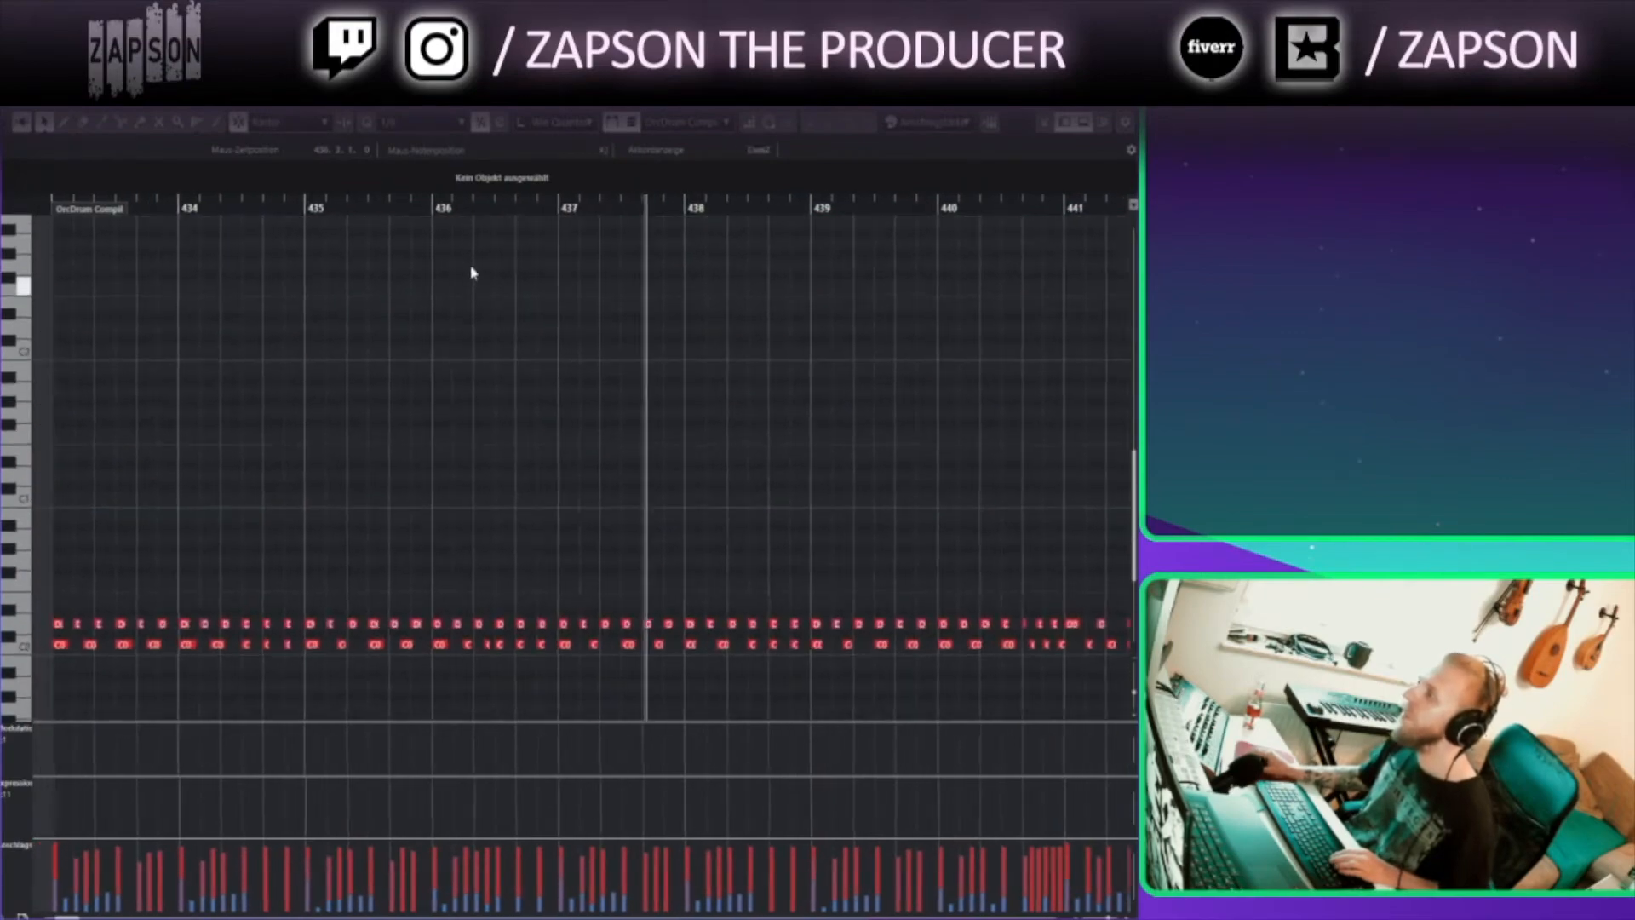
left_click_drag(521, 527, 623, 550)
left_click_drag(776, 534, 226, 549)
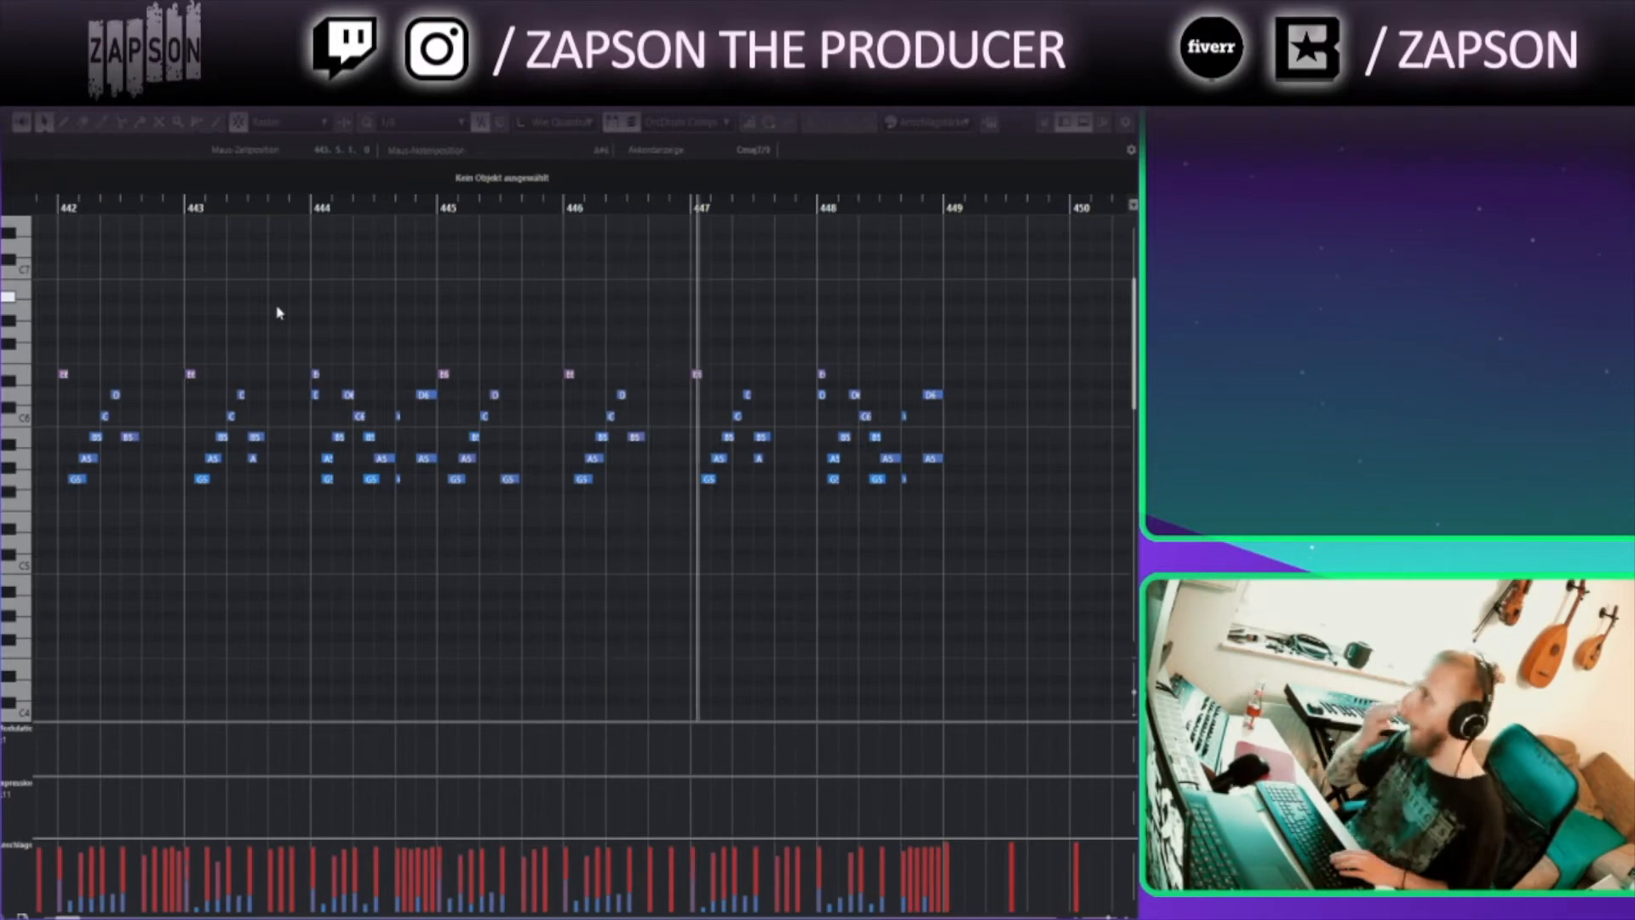
key("Escape")
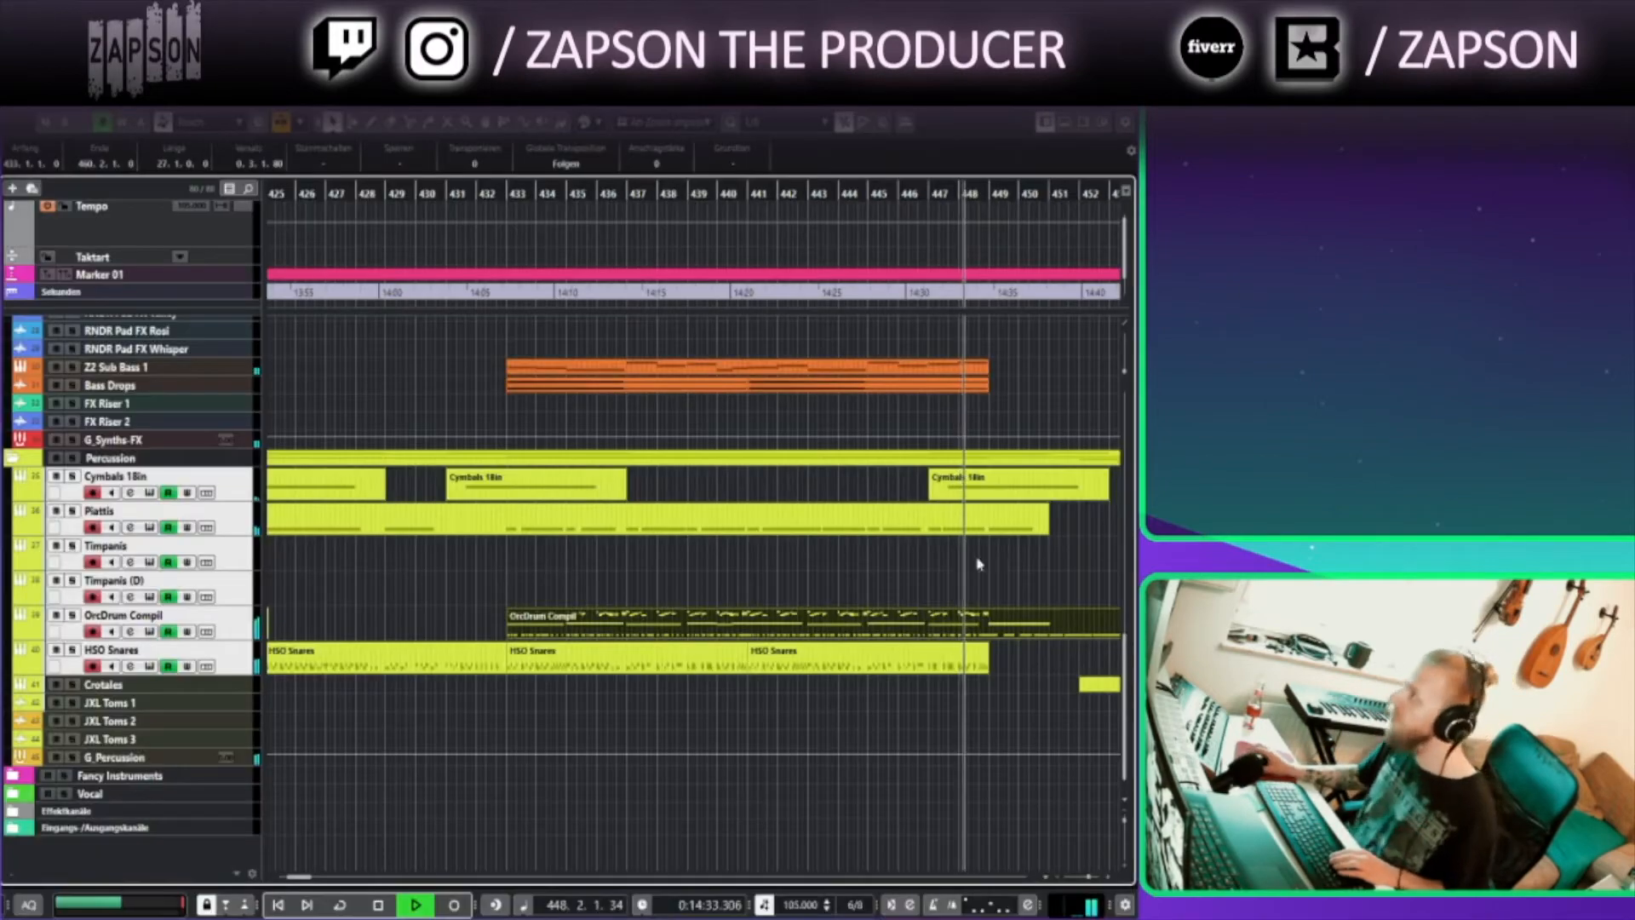
Browse the arrangement around bars 442 to 469 during playback
left_click_drag(997, 577, 467, 697)
left_click_drag(605, 489, 629, 804)
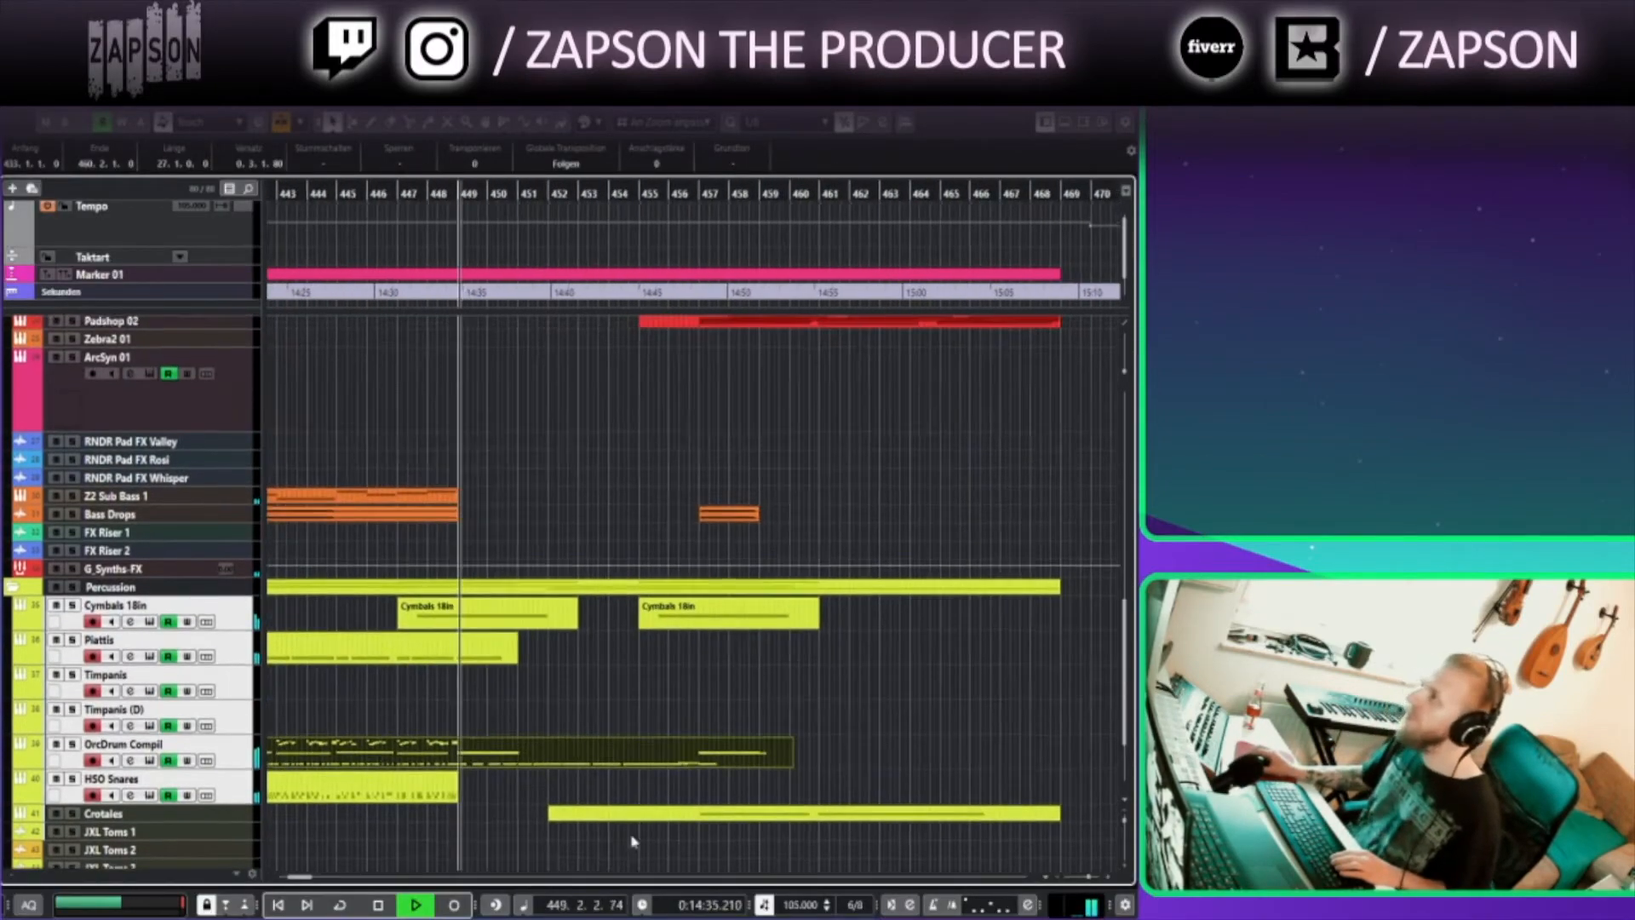
left_click_drag(603, 366, 631, 754)
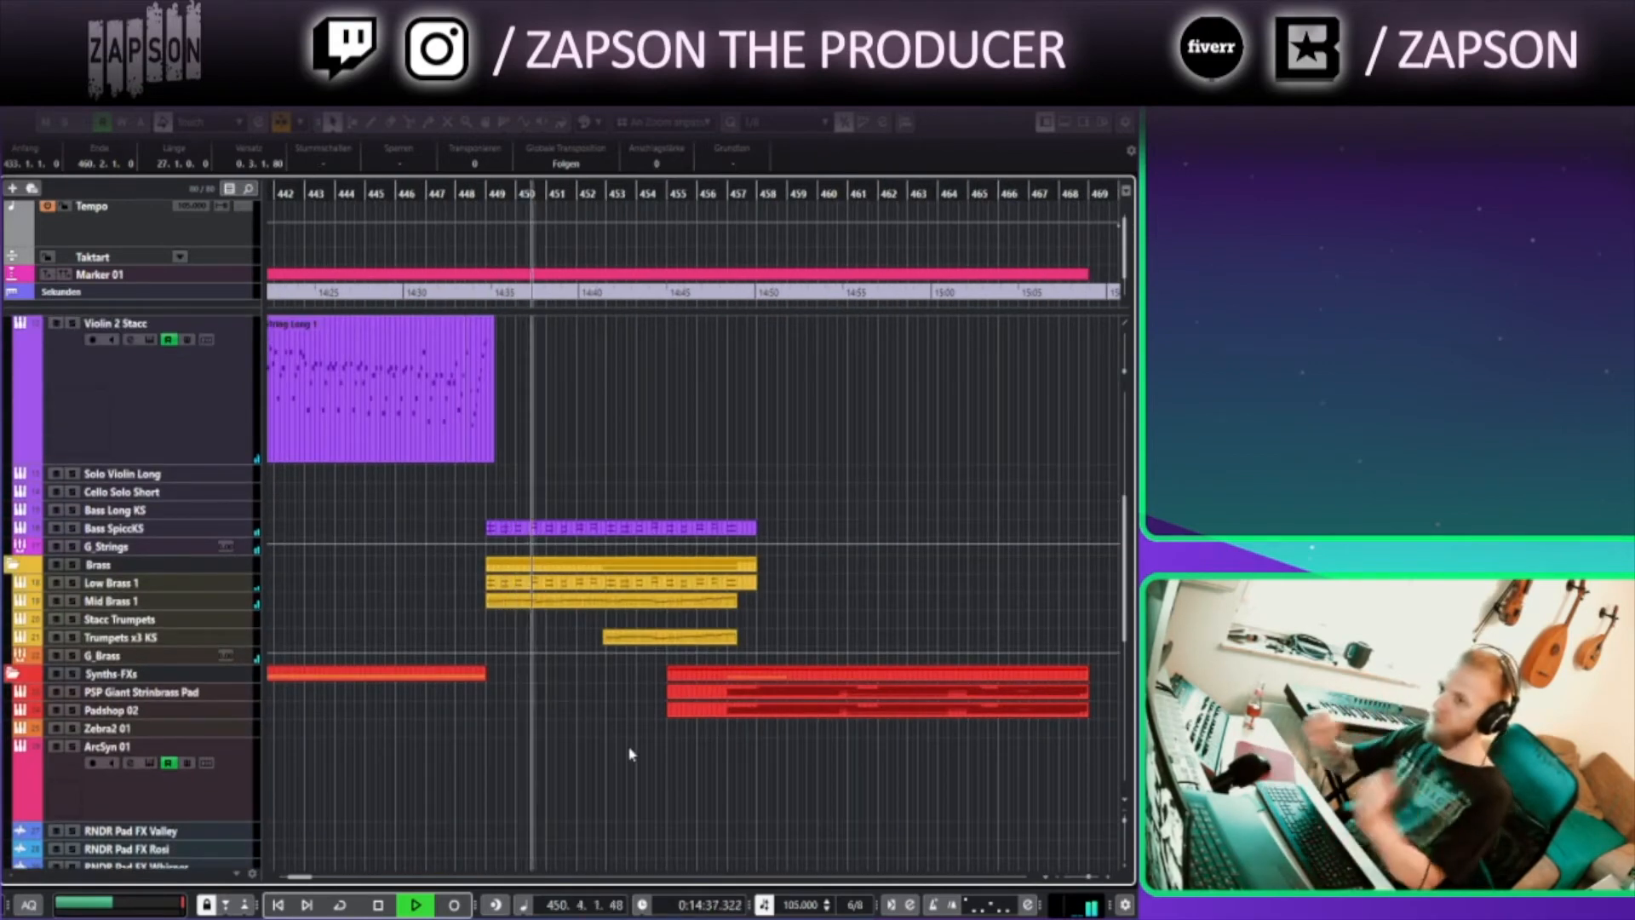
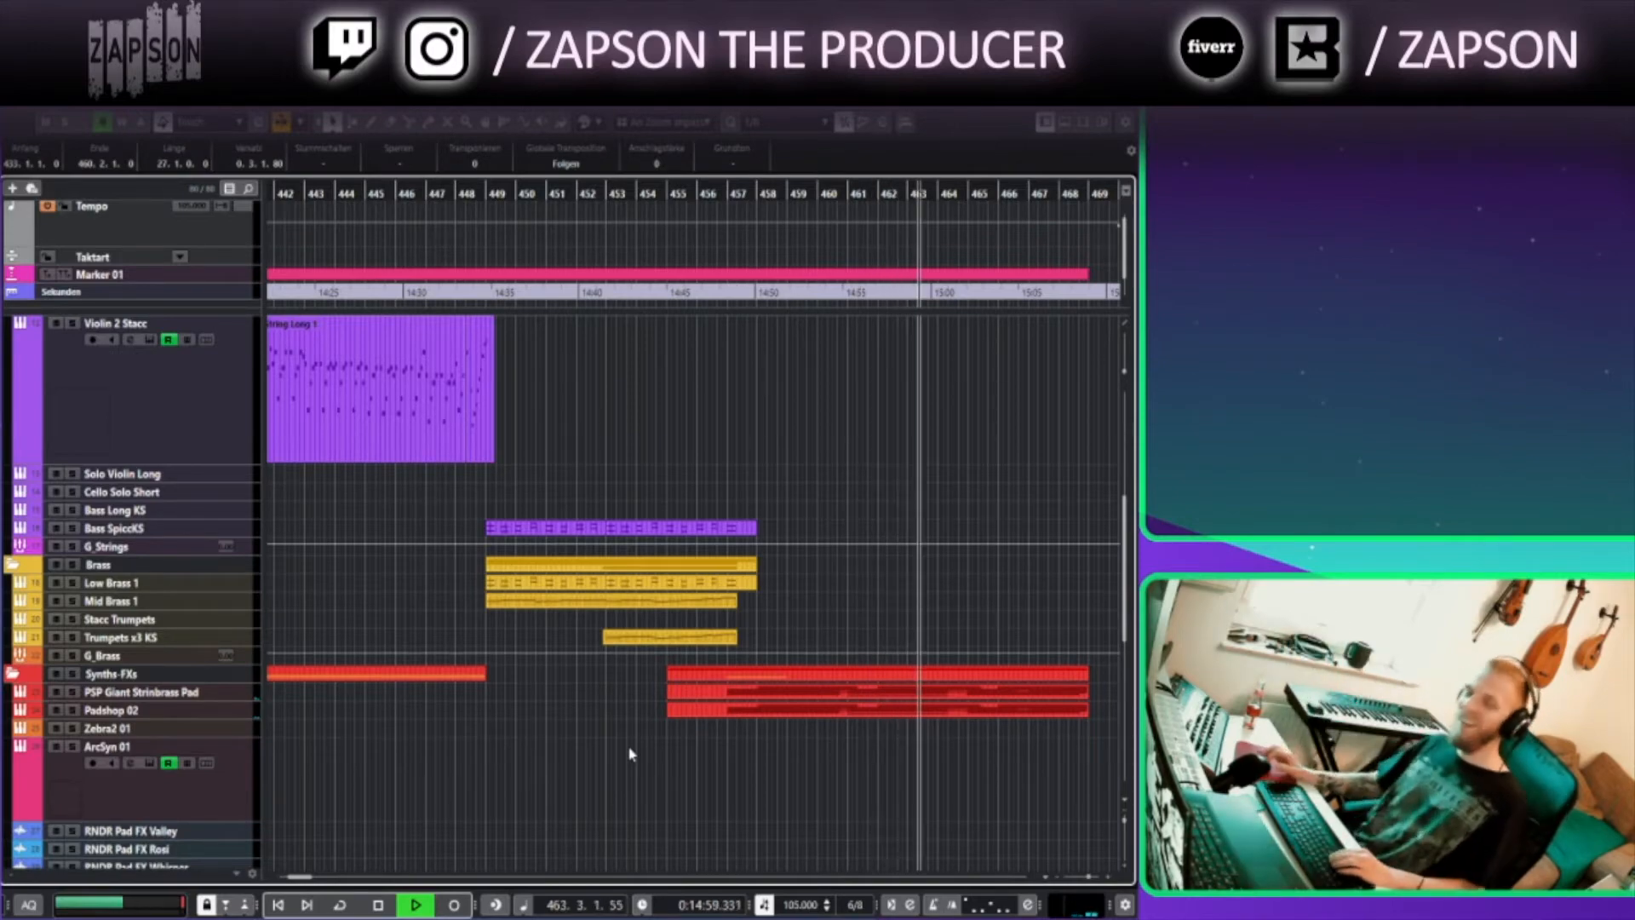
Stop playback and move the project cursor to bar 471
key("space")
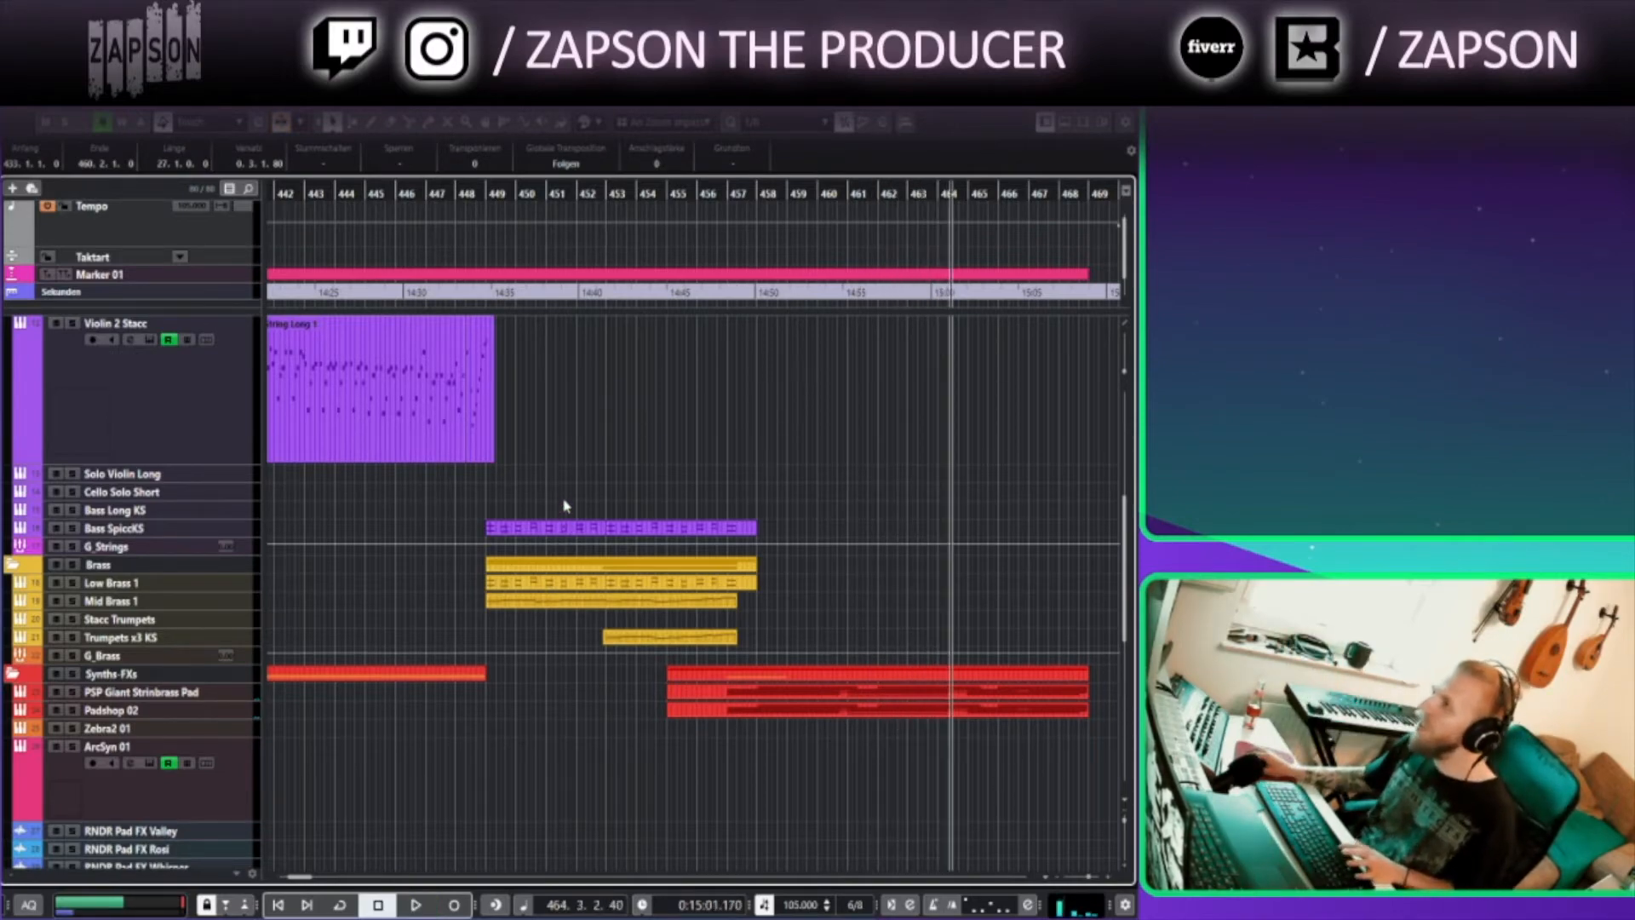
scroll(565, 502, "down", 5)
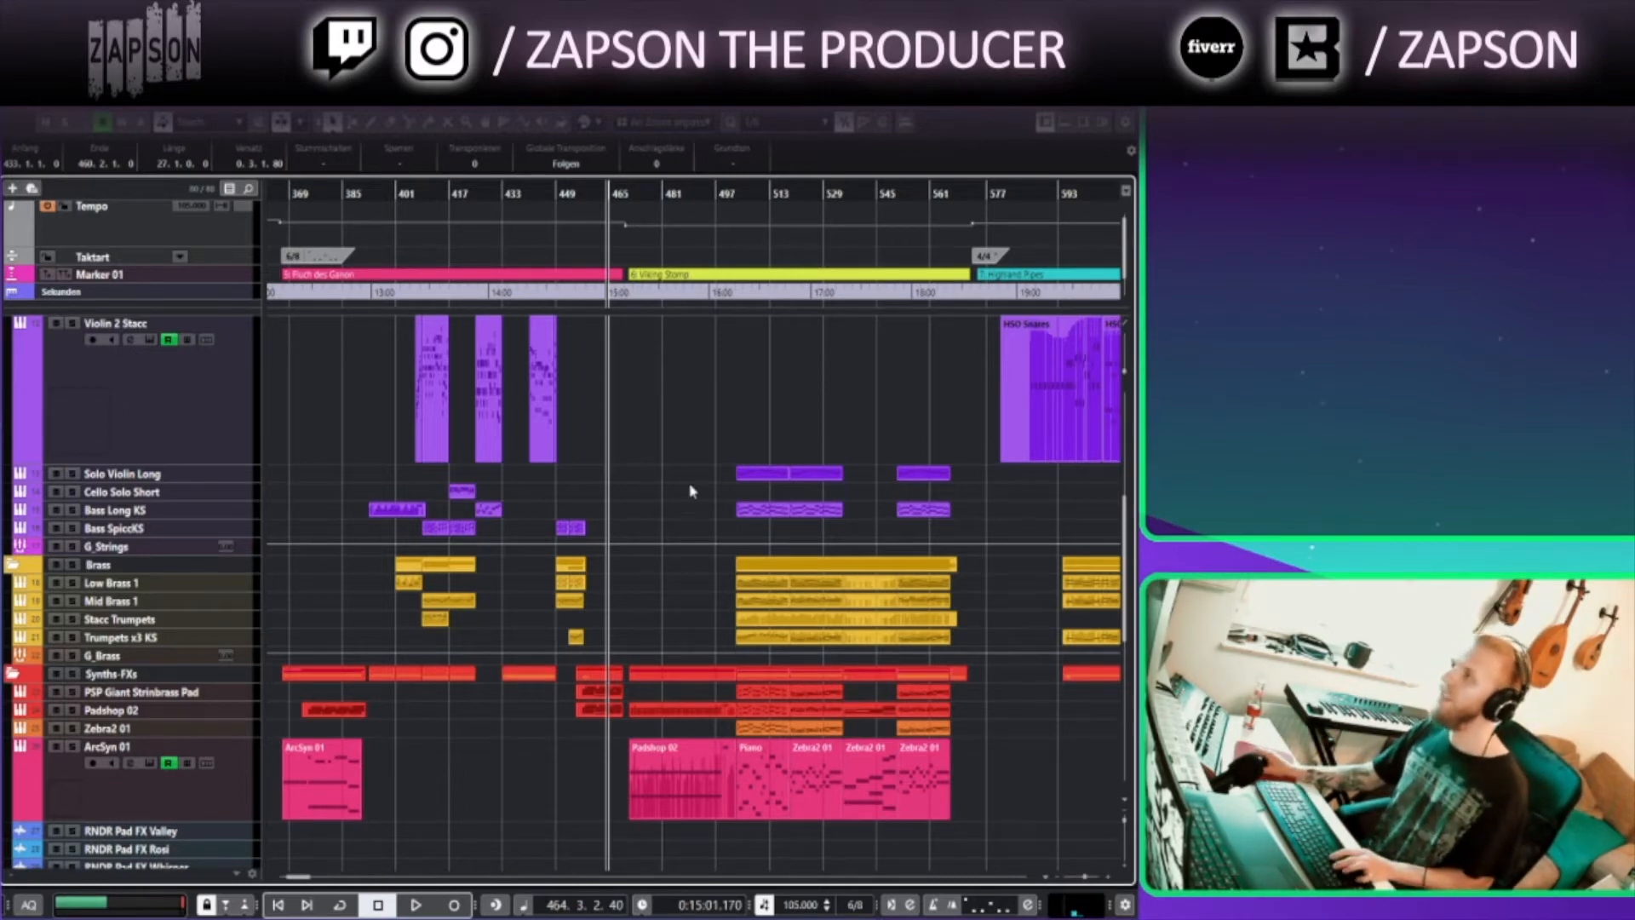
scroll(719, 436, "up", 3)
left_click(467, 201, "ctrl")
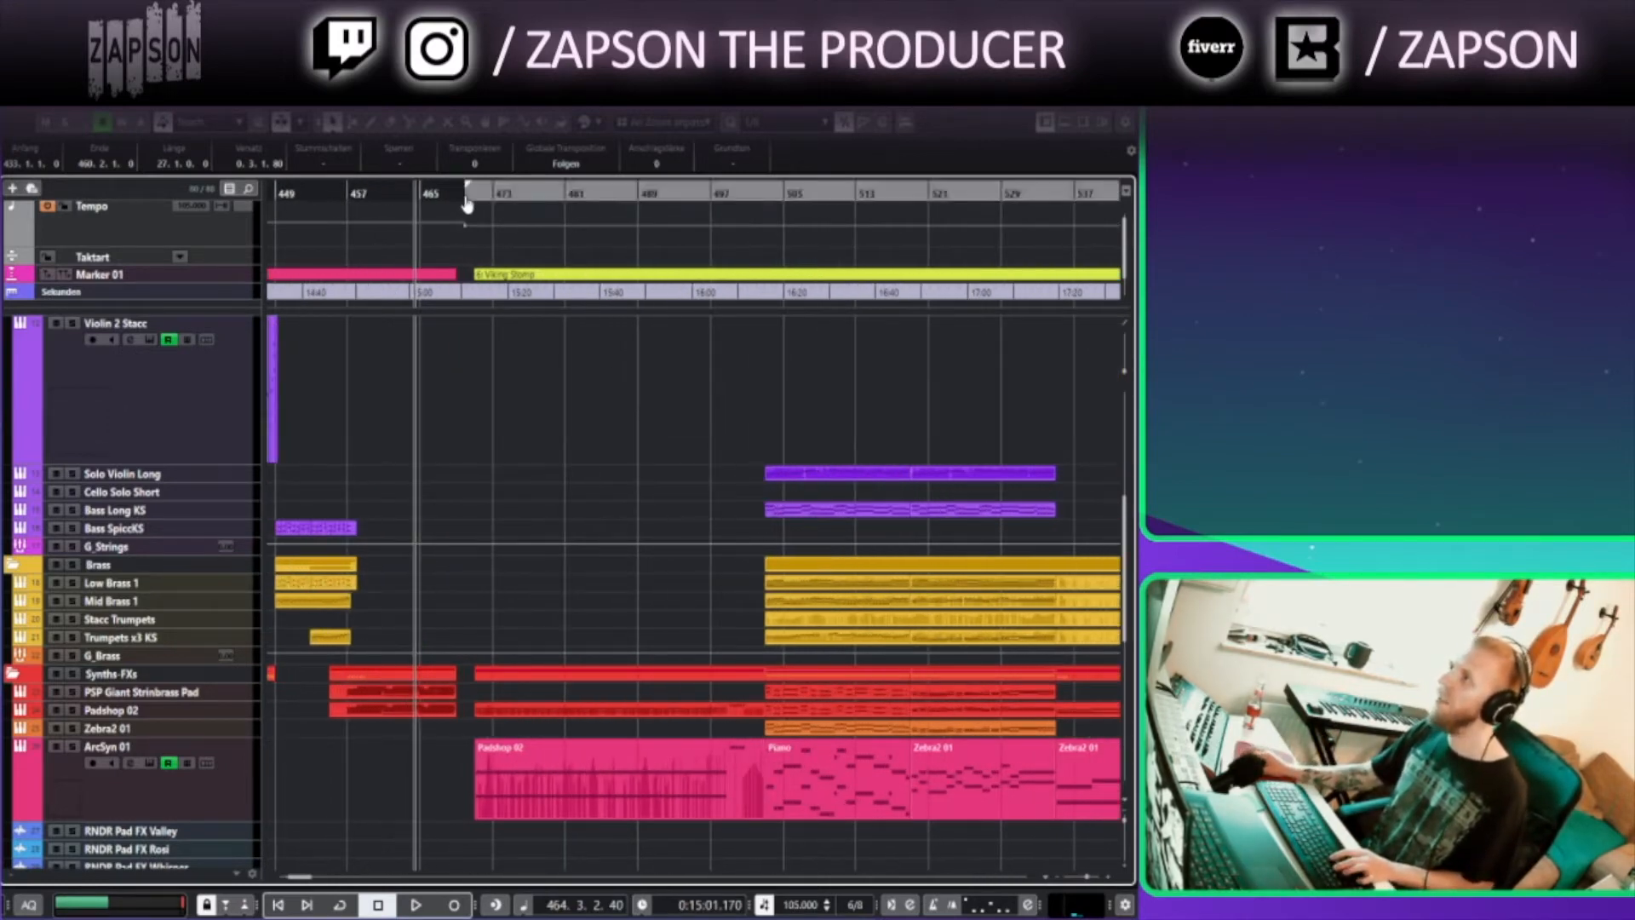
left_click(484, 191)
scroll(563, 452, "right", 2)
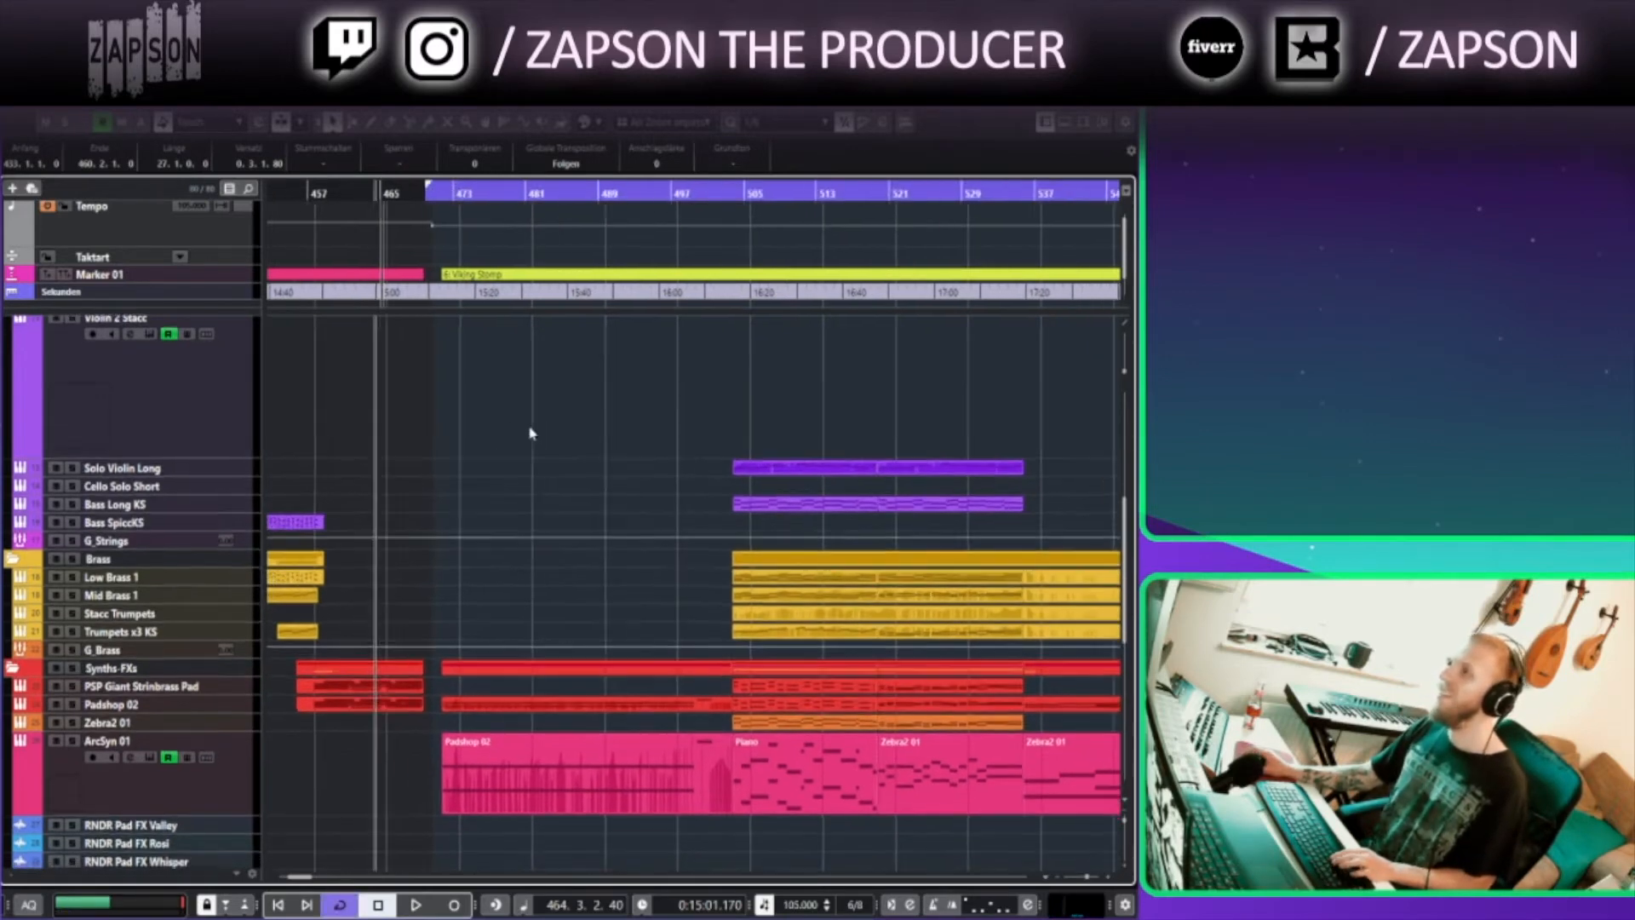
left_click(417, 195)
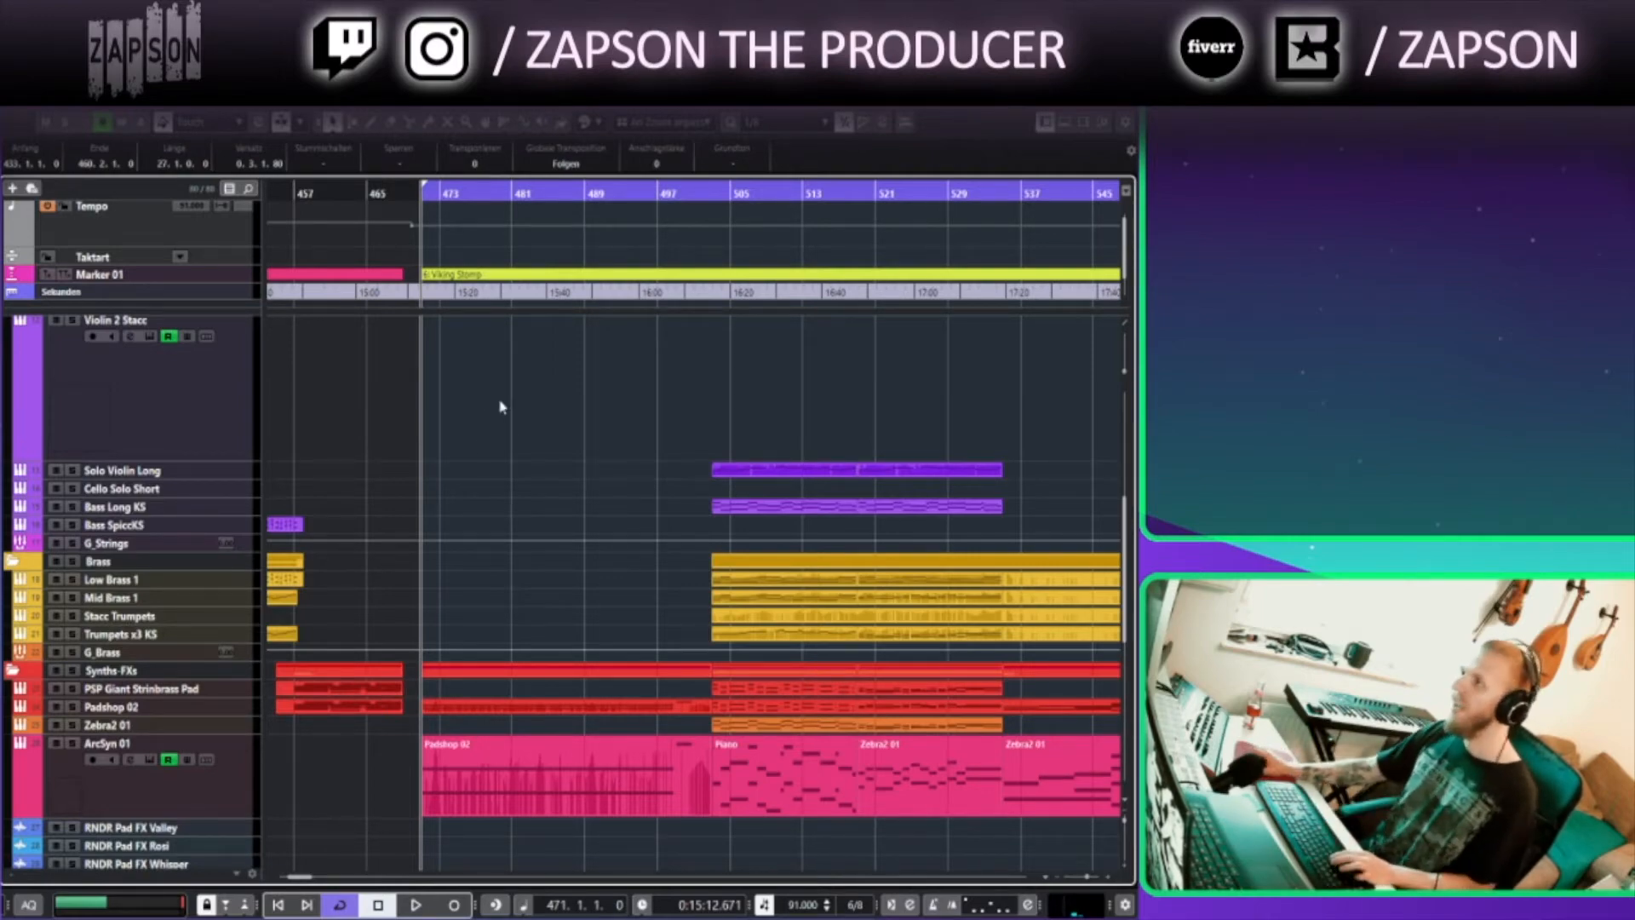
Shrink the Violin 1 Stacc and Violin 2 Stacc tracks to minimum height
scroll(478, 493, "down", 8)
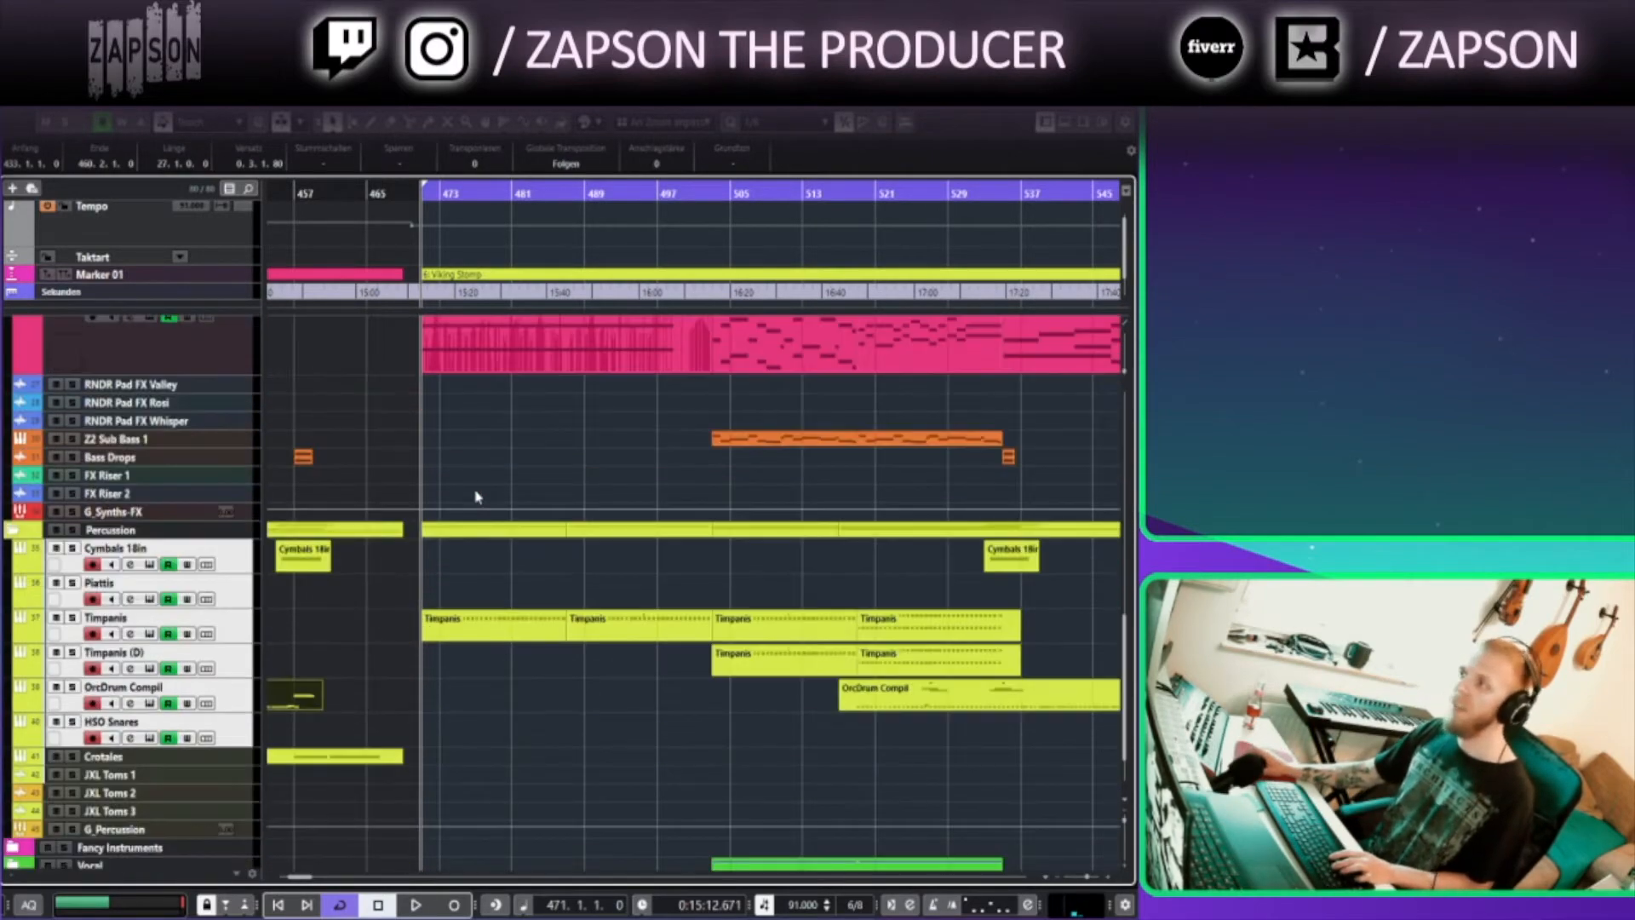
scroll(475, 496, "up", 8)
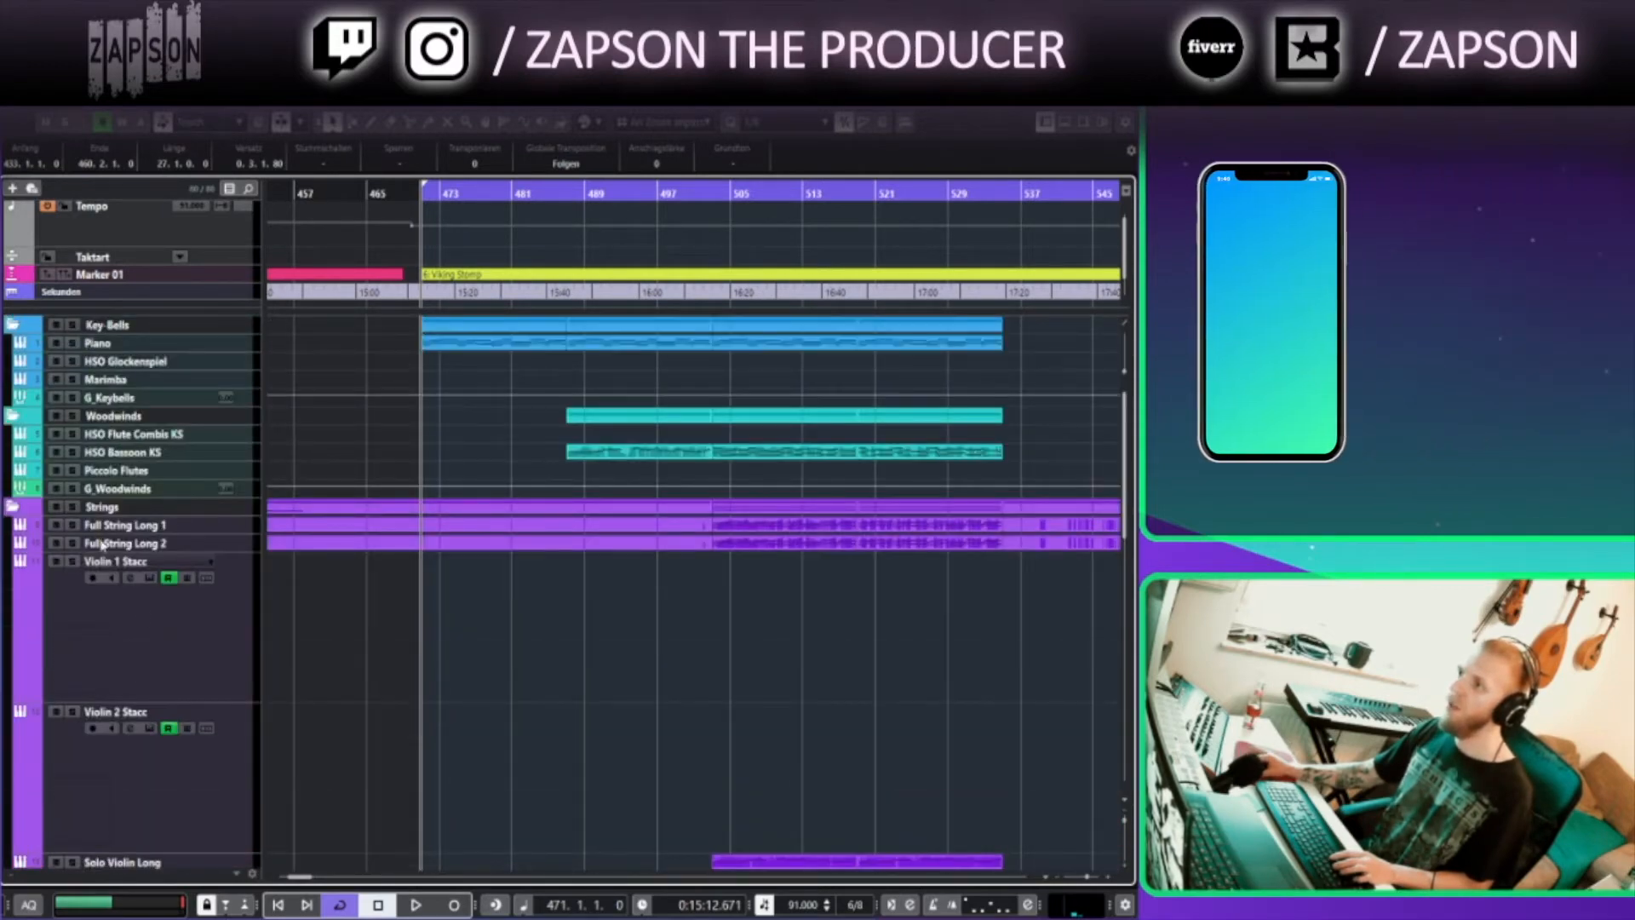
left_click(154, 571)
scroll(155, 572, "down", 3)
left_click(155, 572)
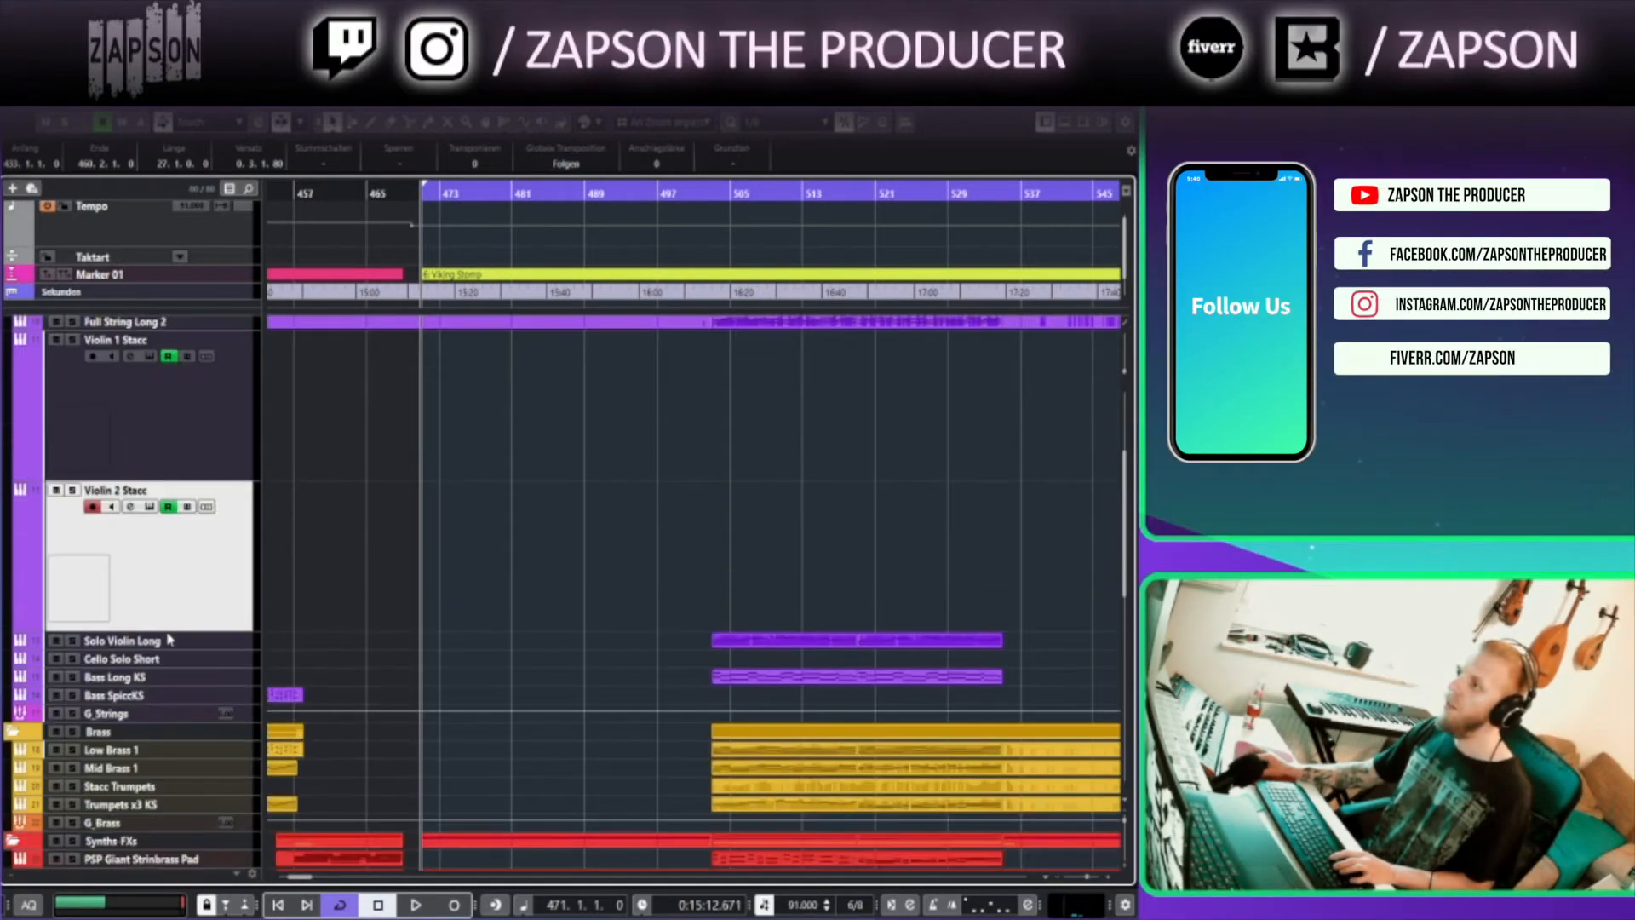
left_click(156, 461)
left_click(173, 562, "shift")
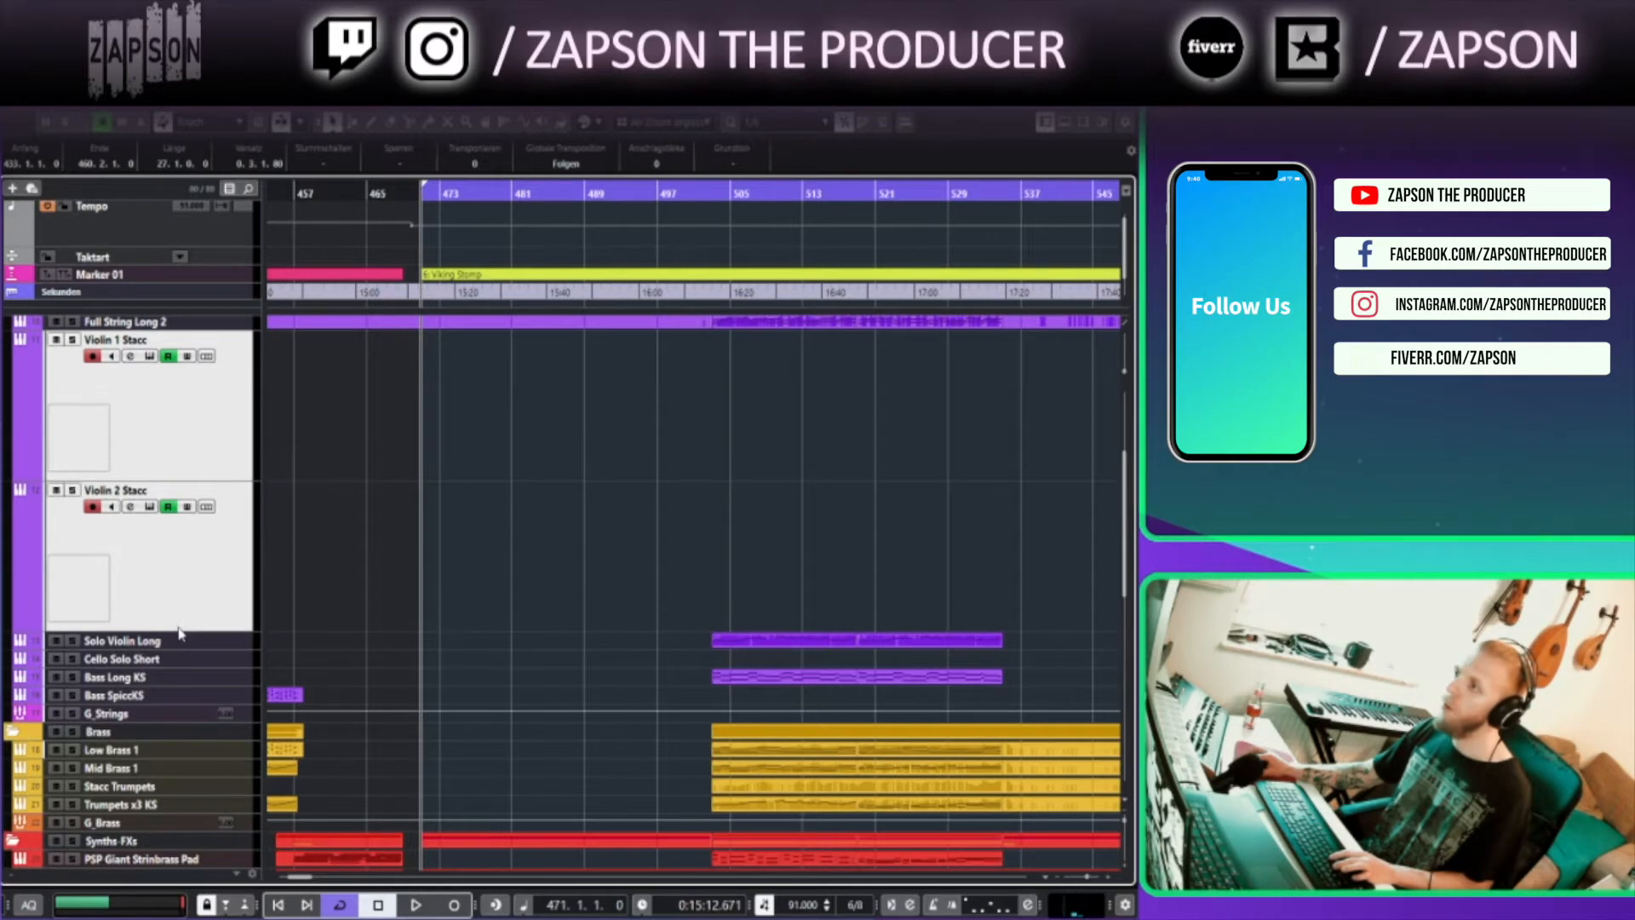
left_click_drag(178, 628, 182, 505)
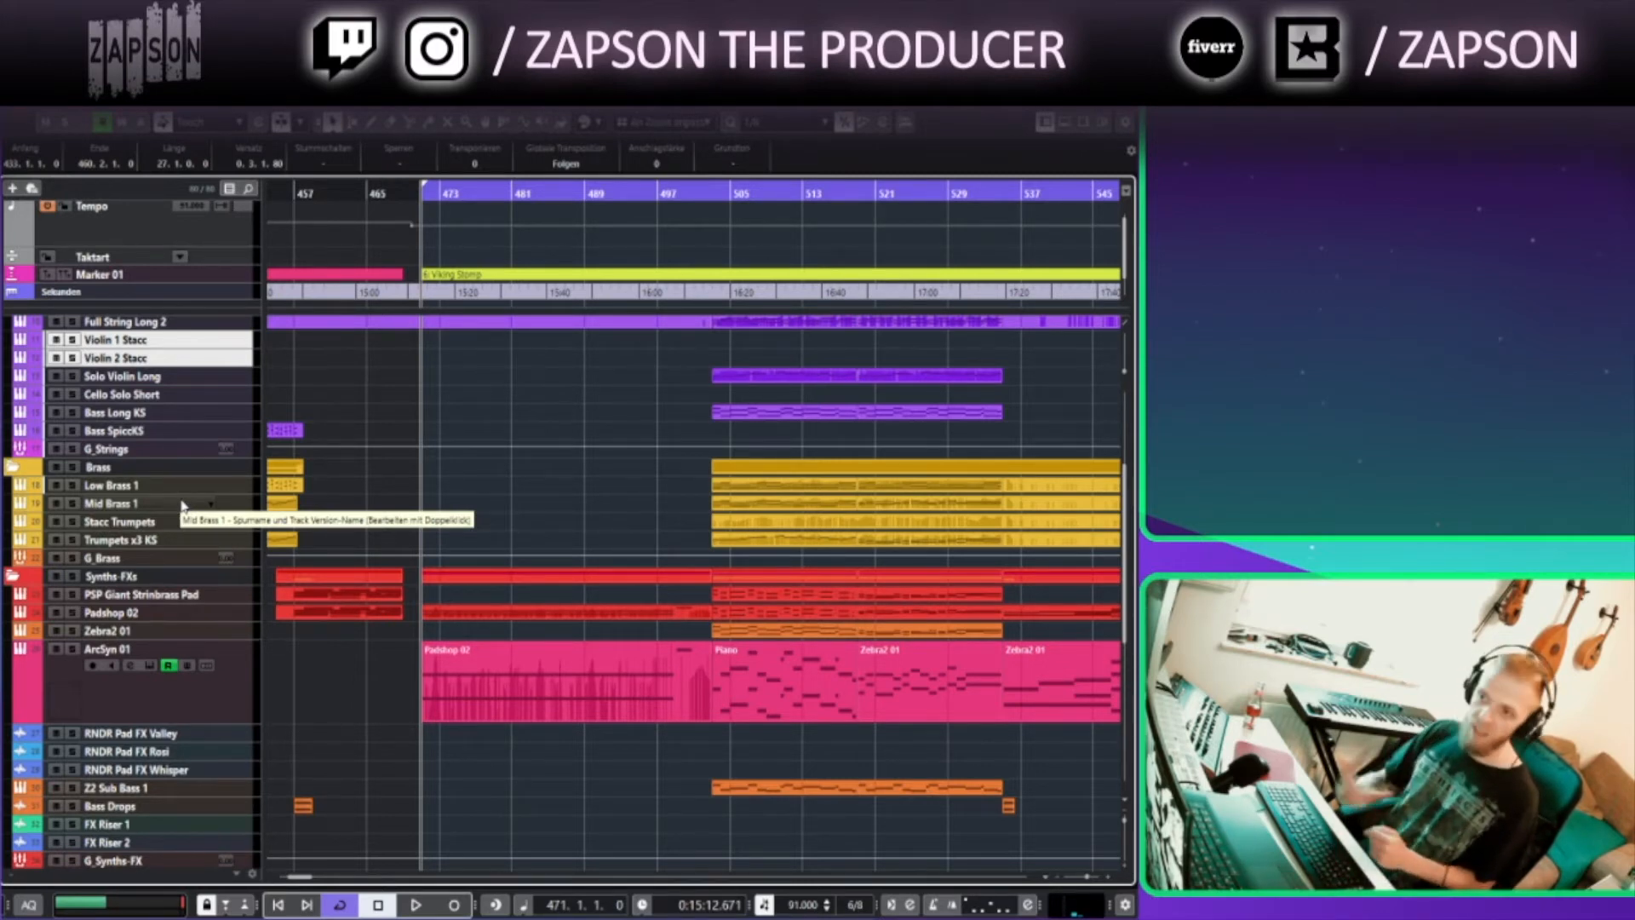
Enlarge the Padshop 02 track's height in the Synths-FXs folder
left_click(445, 193)
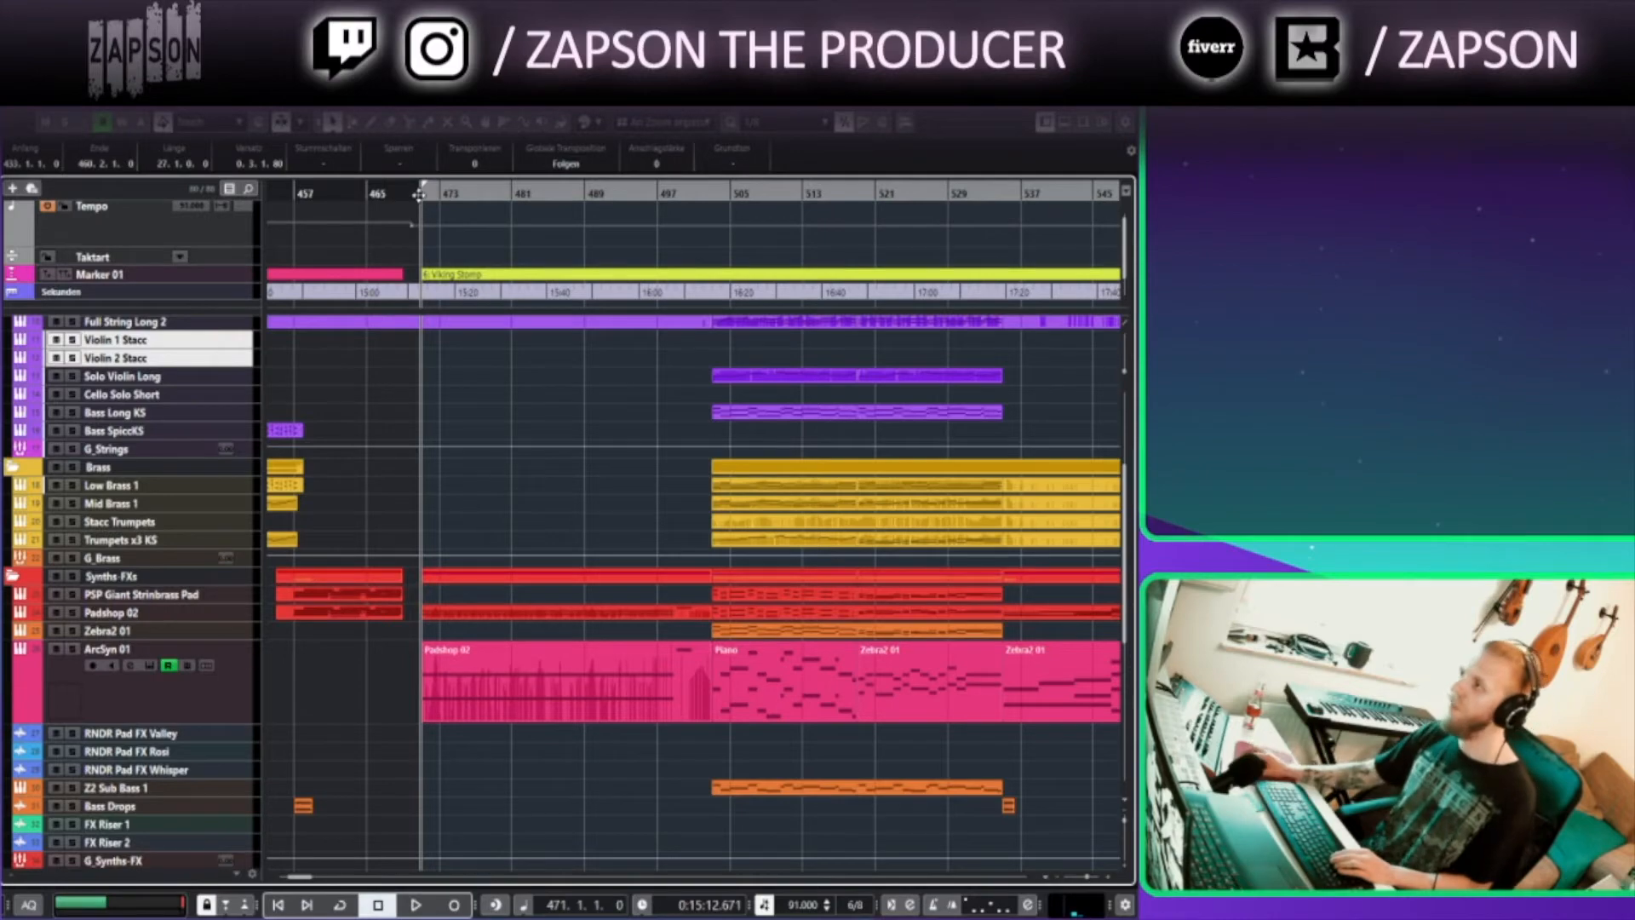
double_click(500, 695)
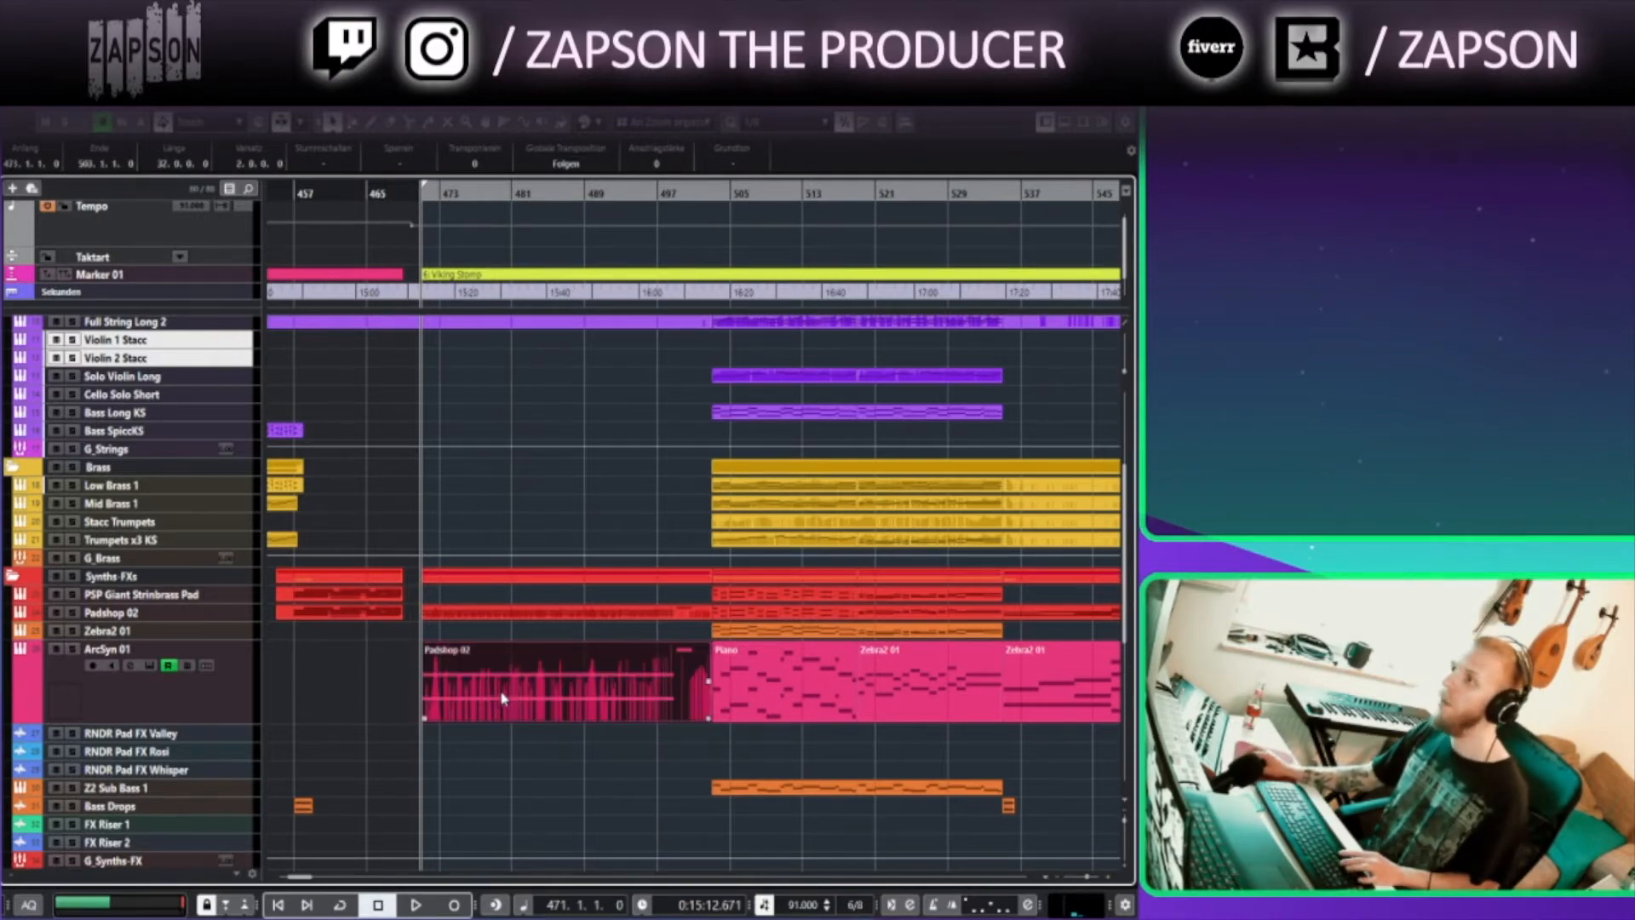
key("Return")
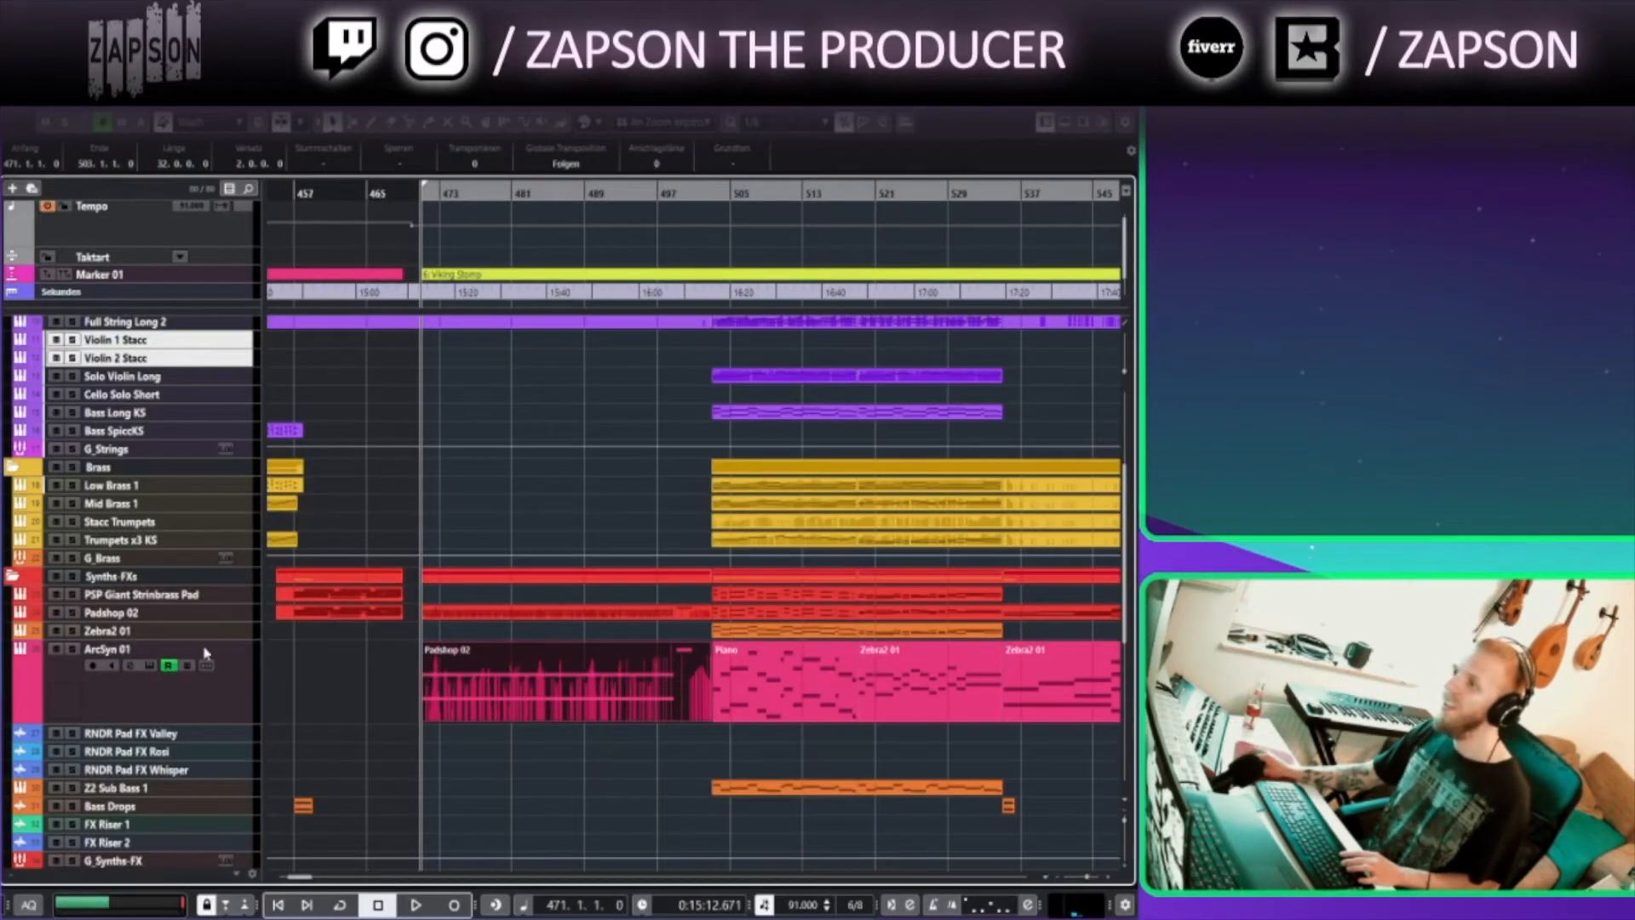
left_click_drag(218, 619, 220, 654)
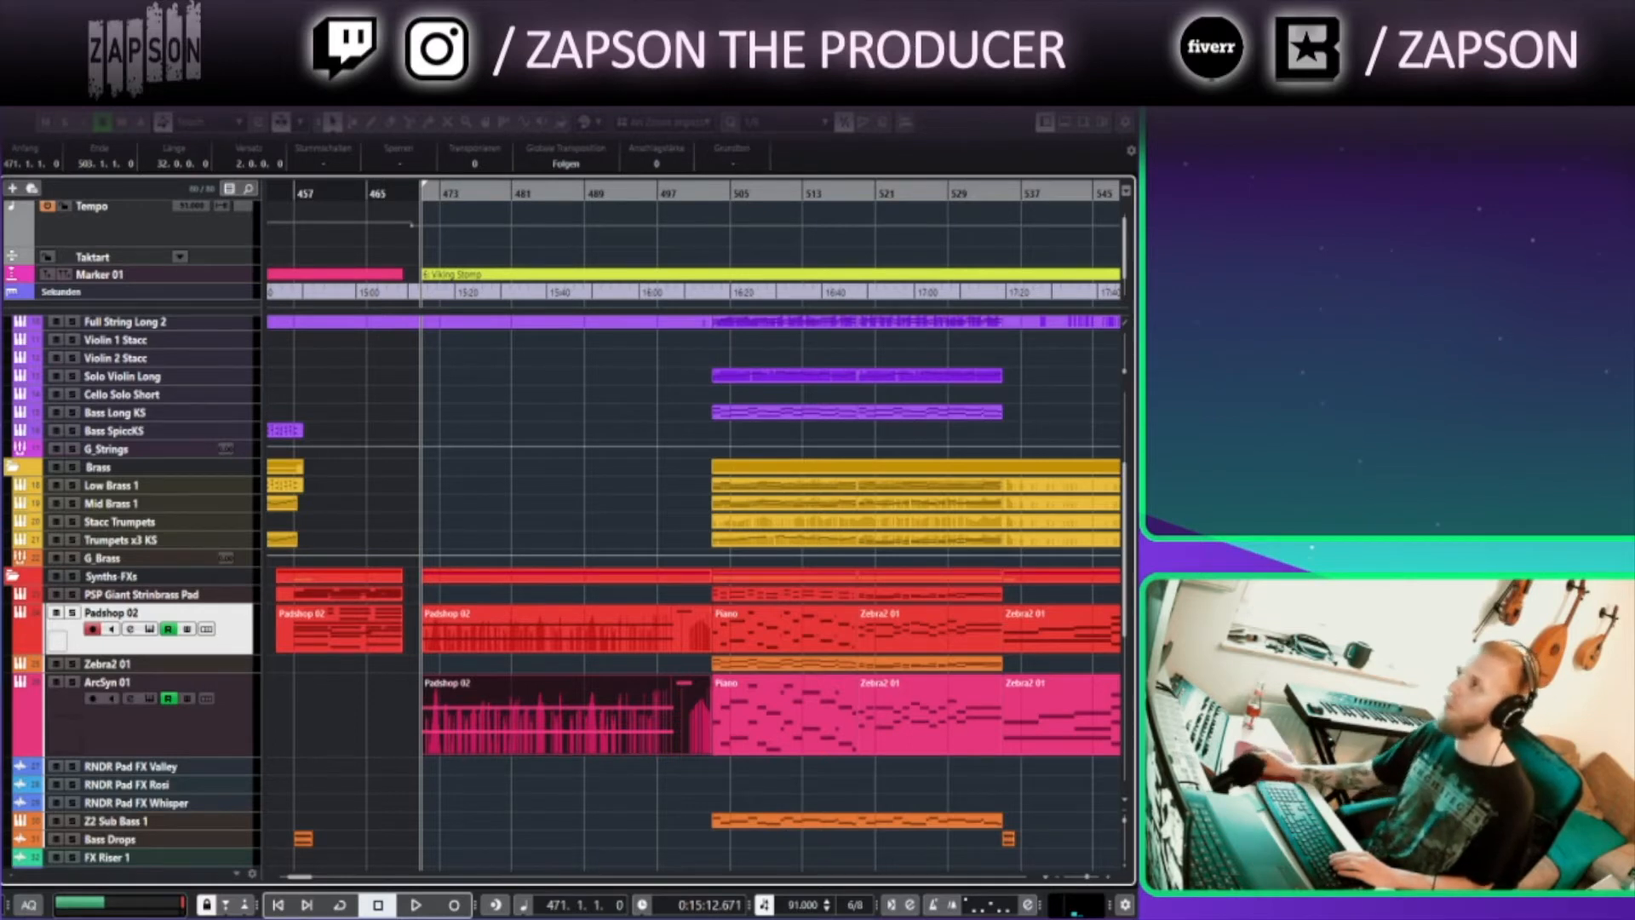
Play from bar 471 and open the Timpani part in the Key Editor to check its notes, then close it
left_click(423, 203)
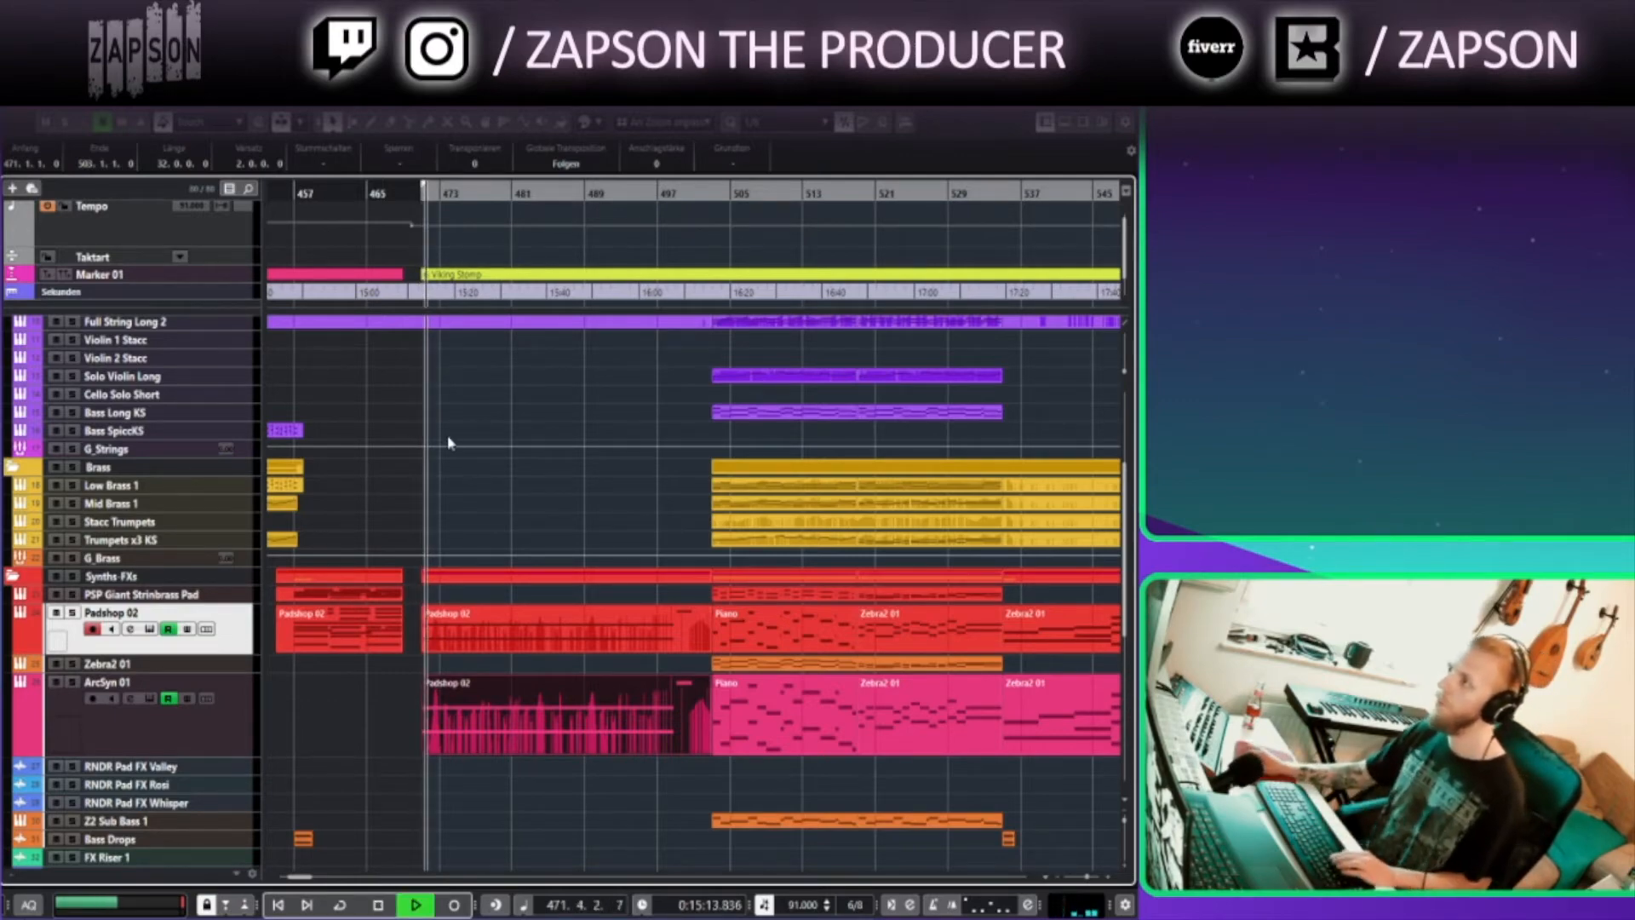
scroll(451, 436, "down", 5)
scroll(451, 436, "up", 3)
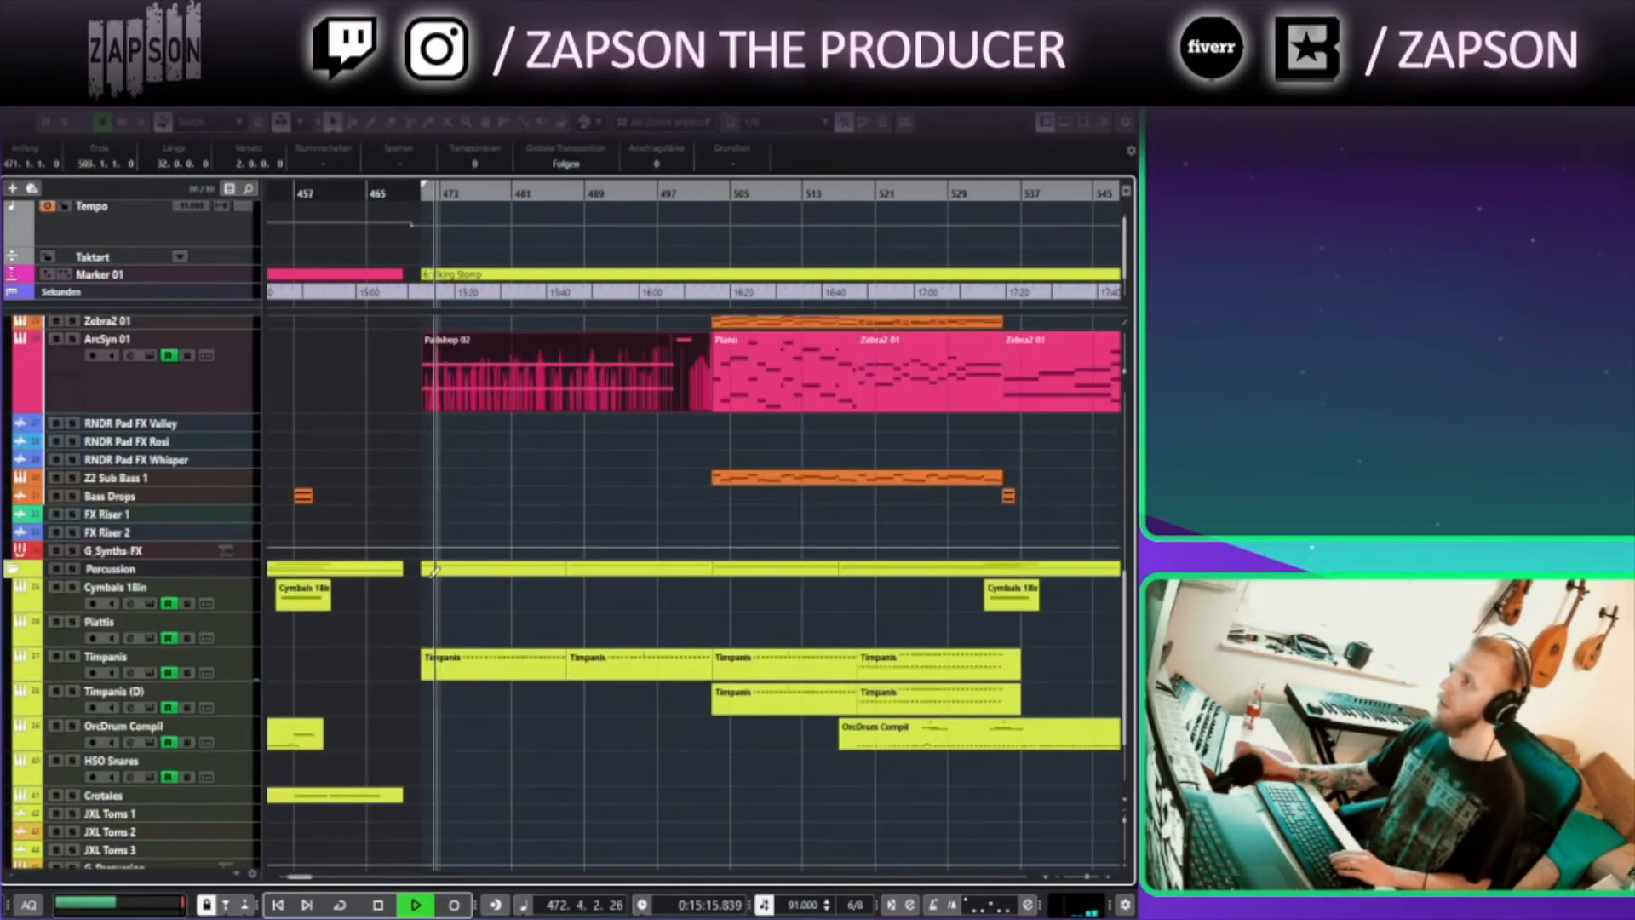
double_click(465, 665)
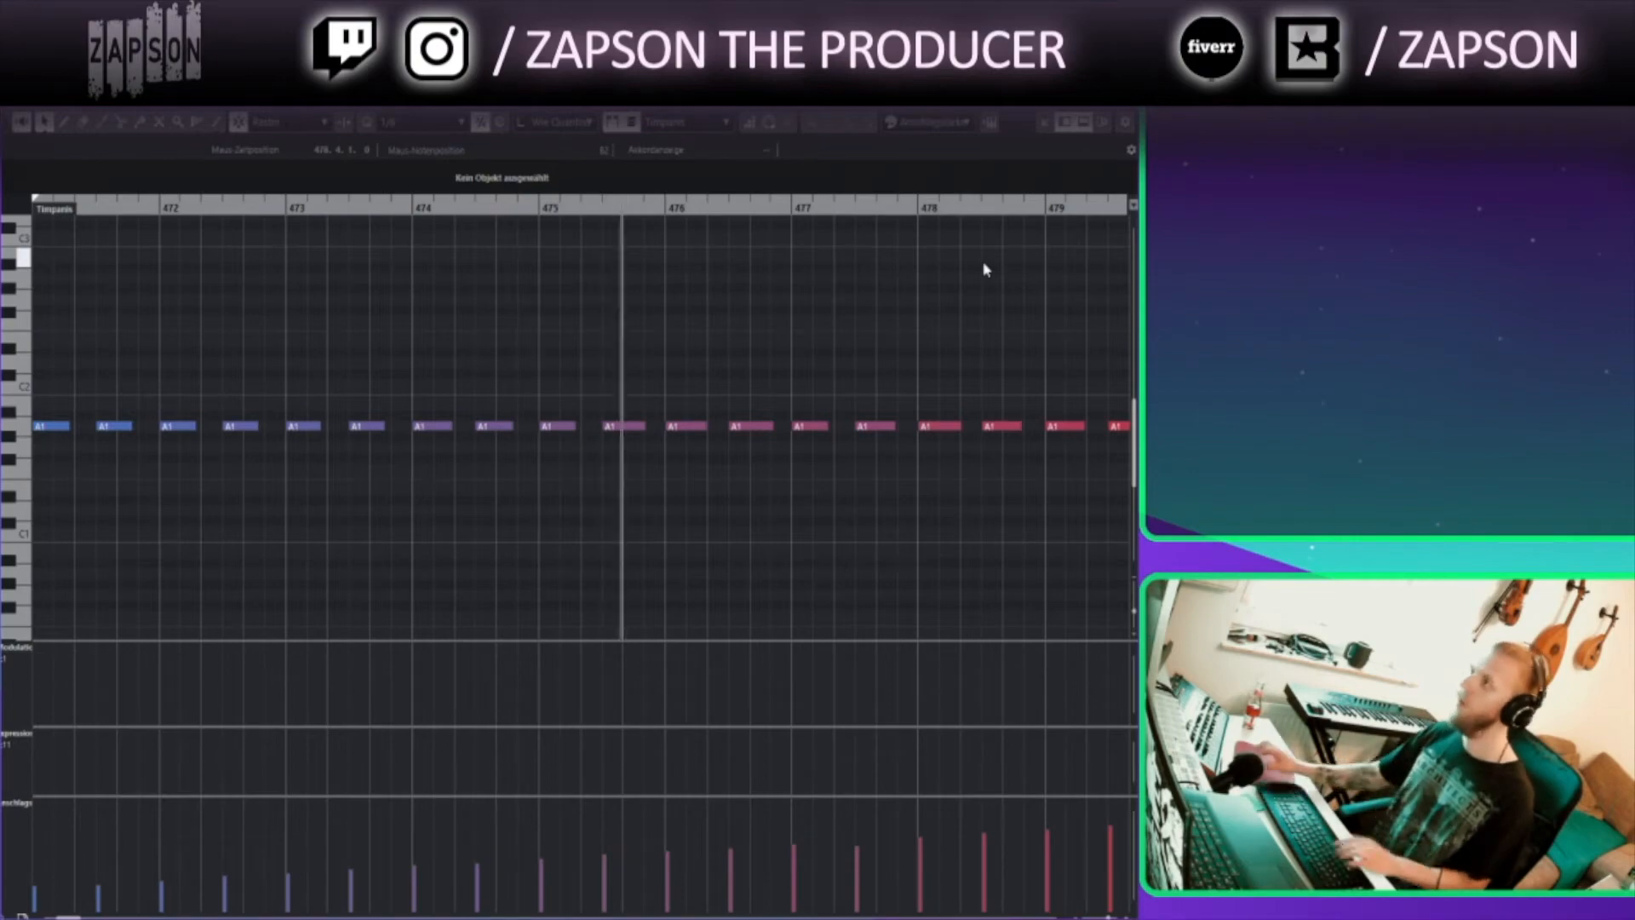
left_click(1122, 92)
Enlarge the Piano track's height in the Key-Bells folder
scroll(632, 719, "down", 1)
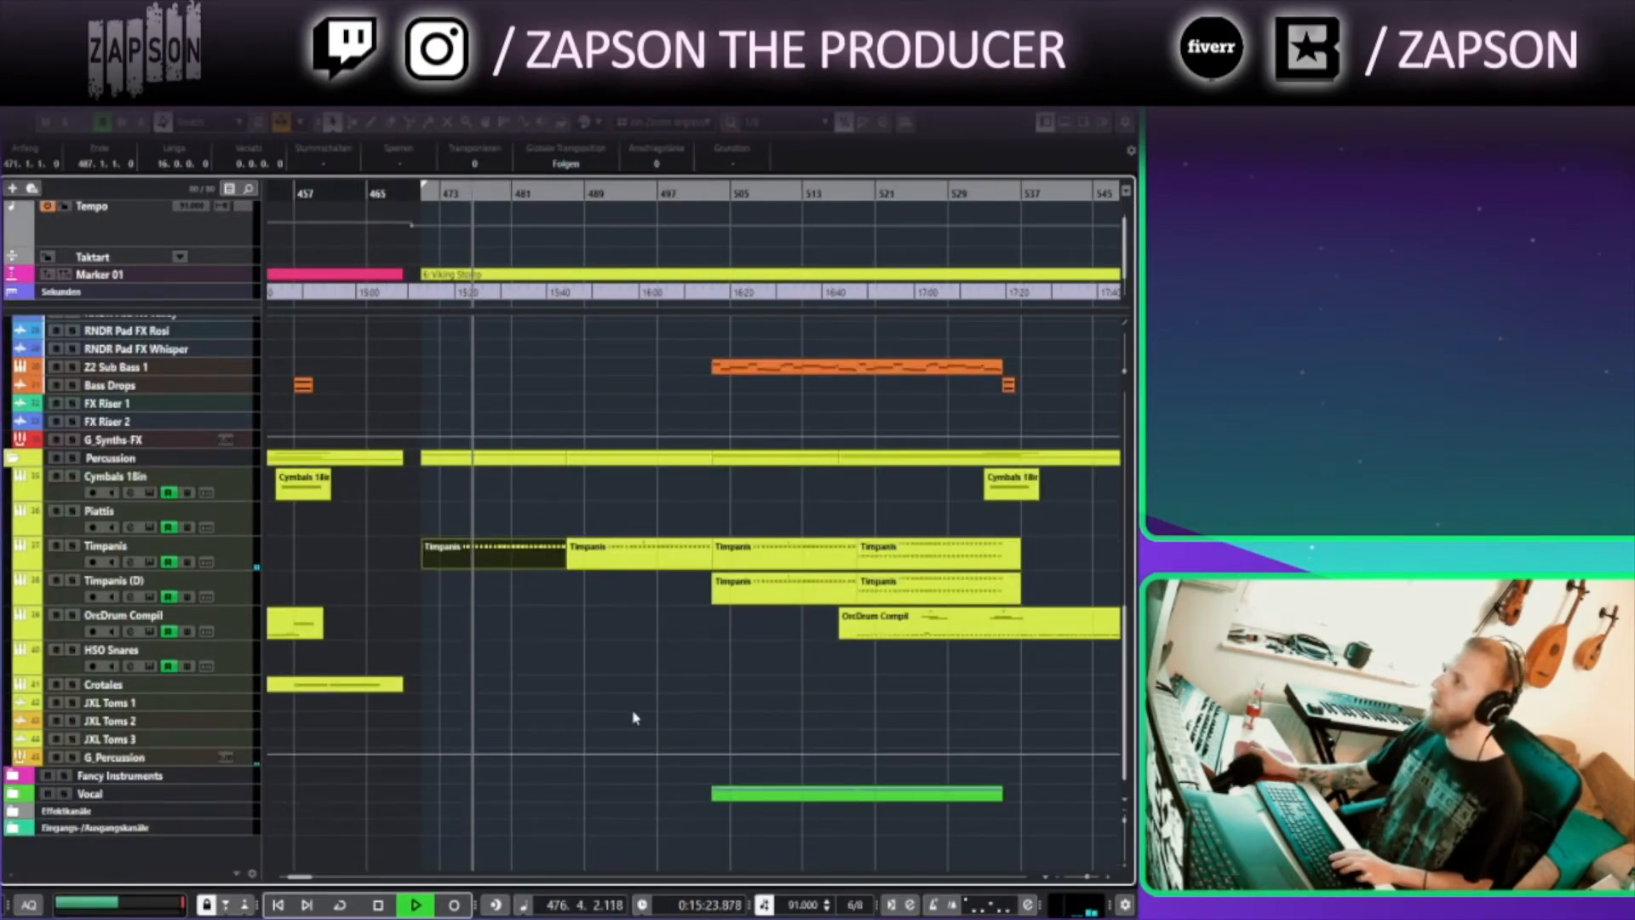
scroll(630, 721, "up", 3)
scroll(628, 720, "up", 6)
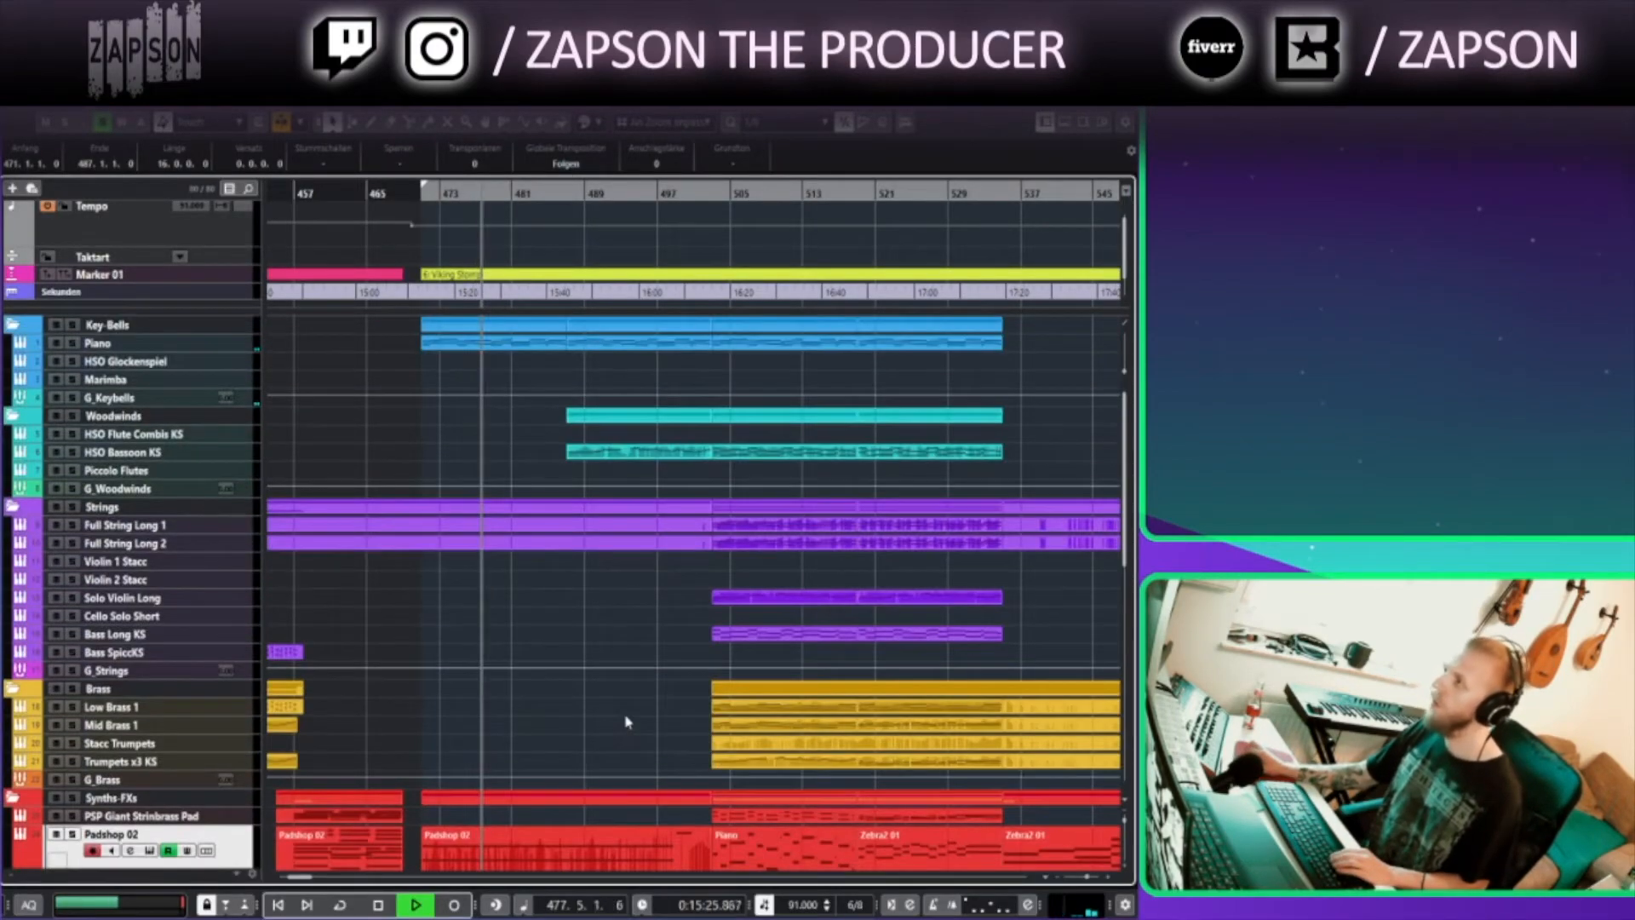
left_click(230, 345)
left_click_drag(235, 442, 236, 450)
scroll(555, 509, "down", 7)
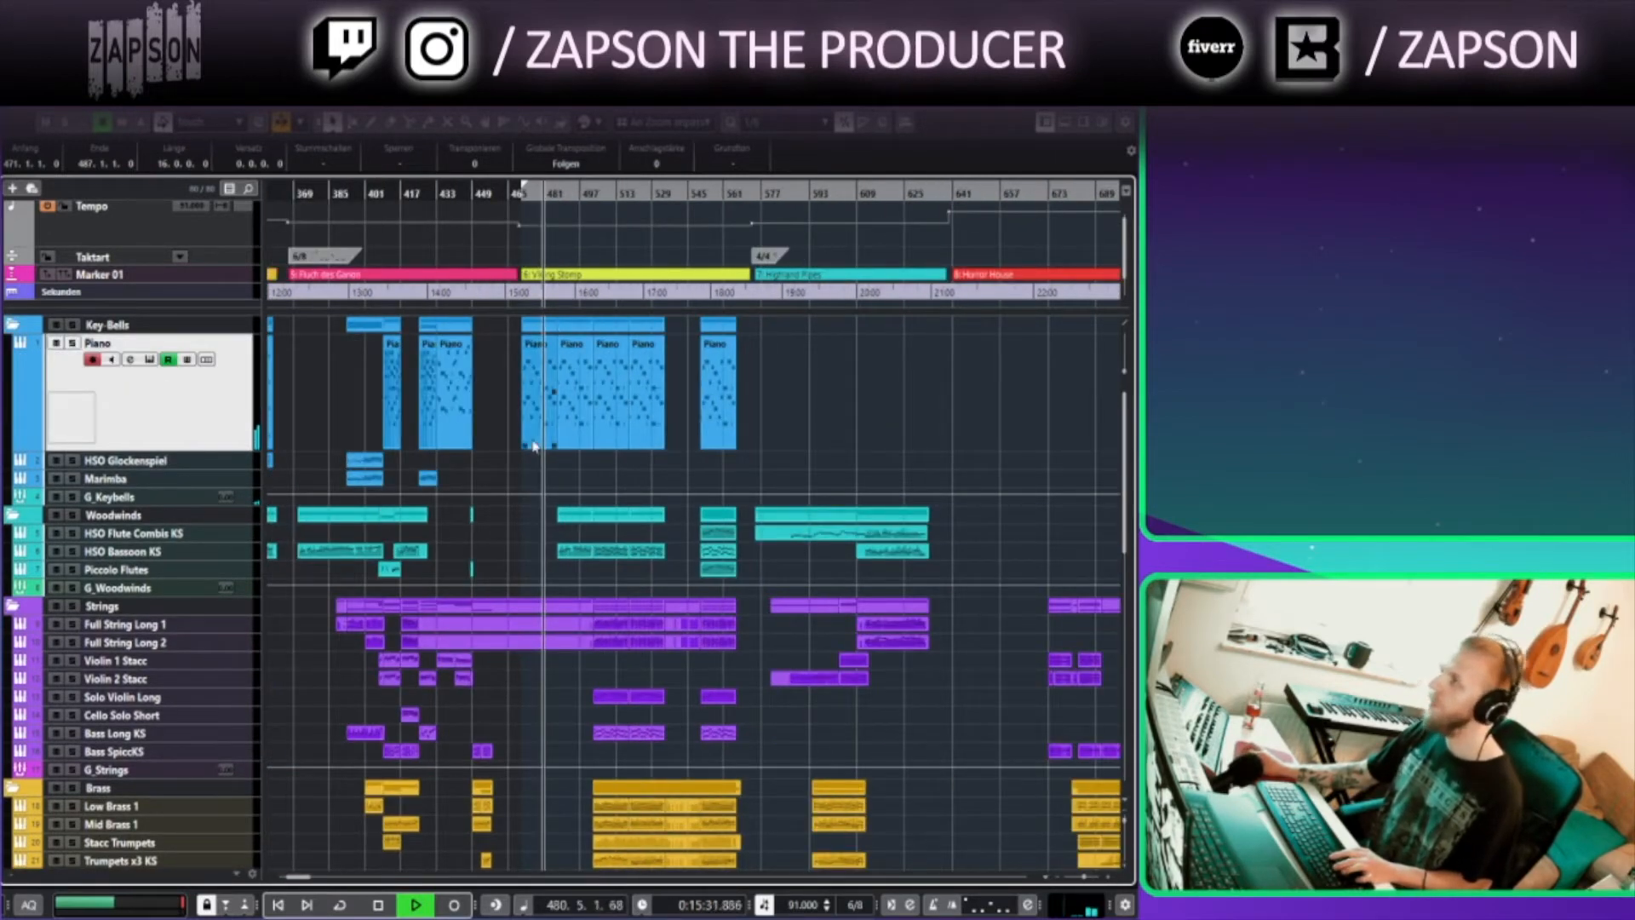
Browse the arrangement around bars 469 to 561 during playback
scroll(576, 714, "down", 6)
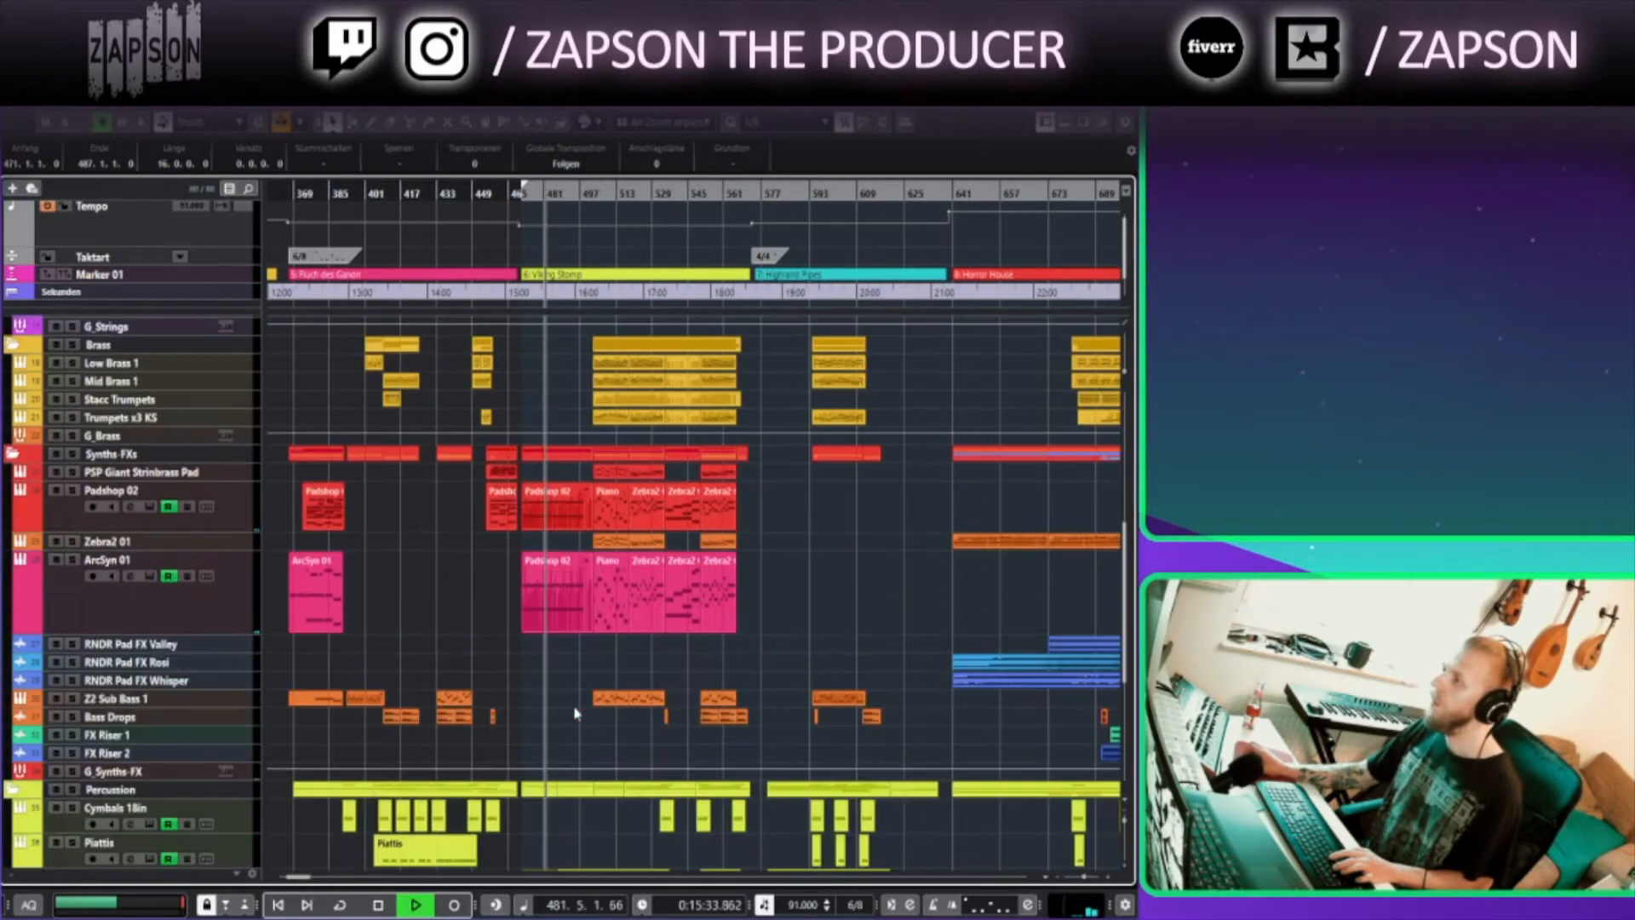
scroll(576, 714, "down", 3)
left_click(568, 739)
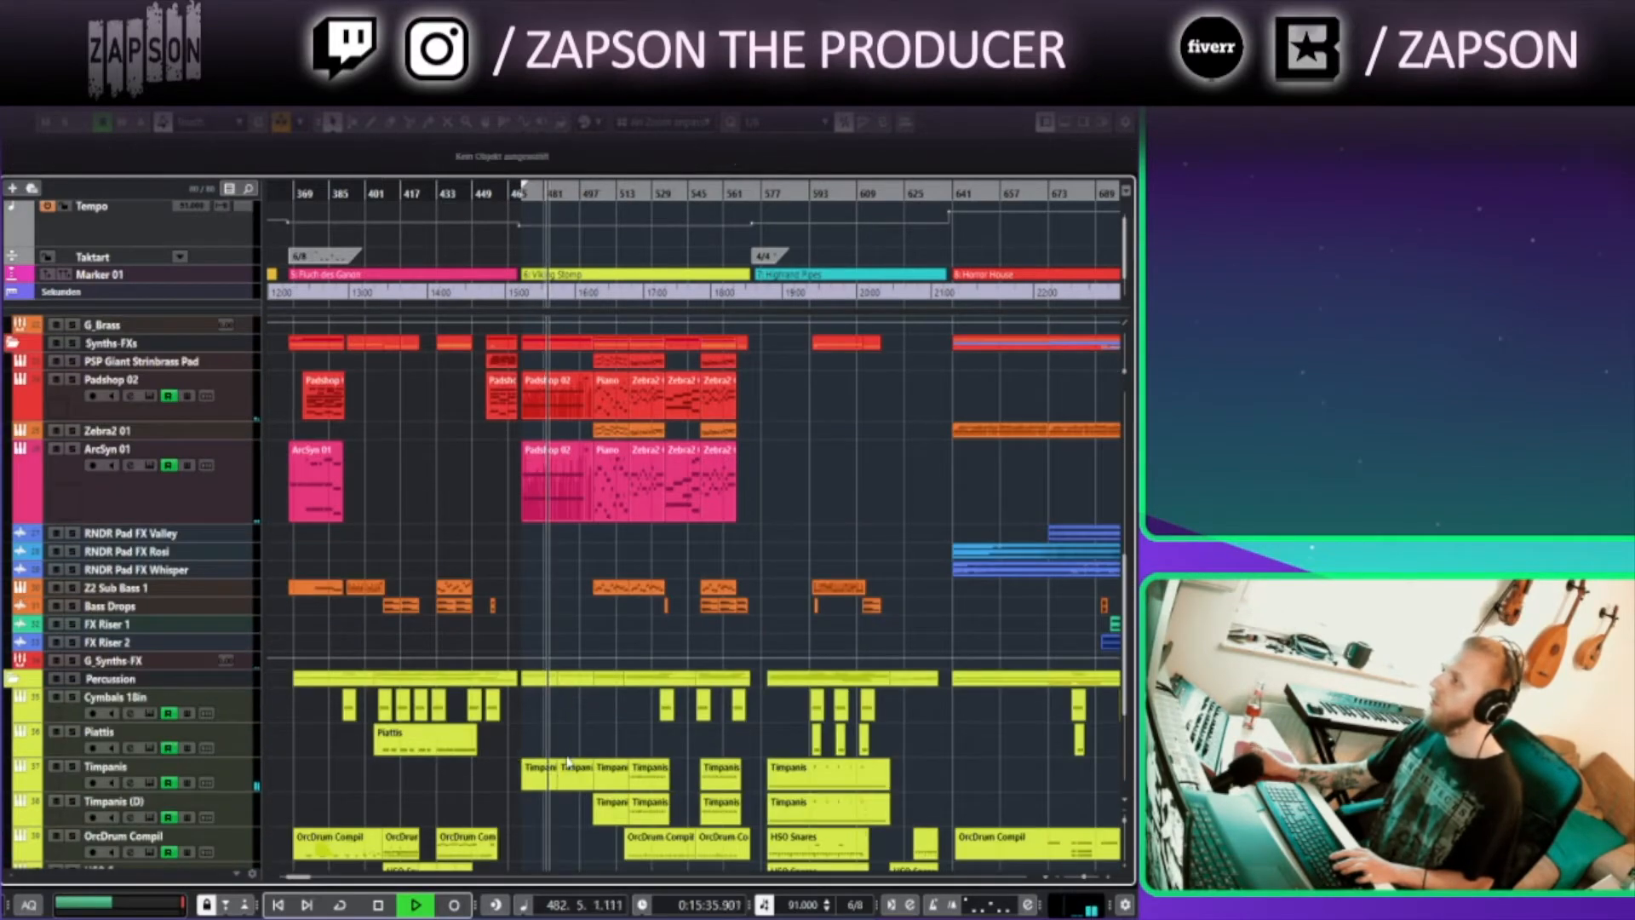
scroll(569, 767, "up", 5)
scroll(625, 727, "down", 6)
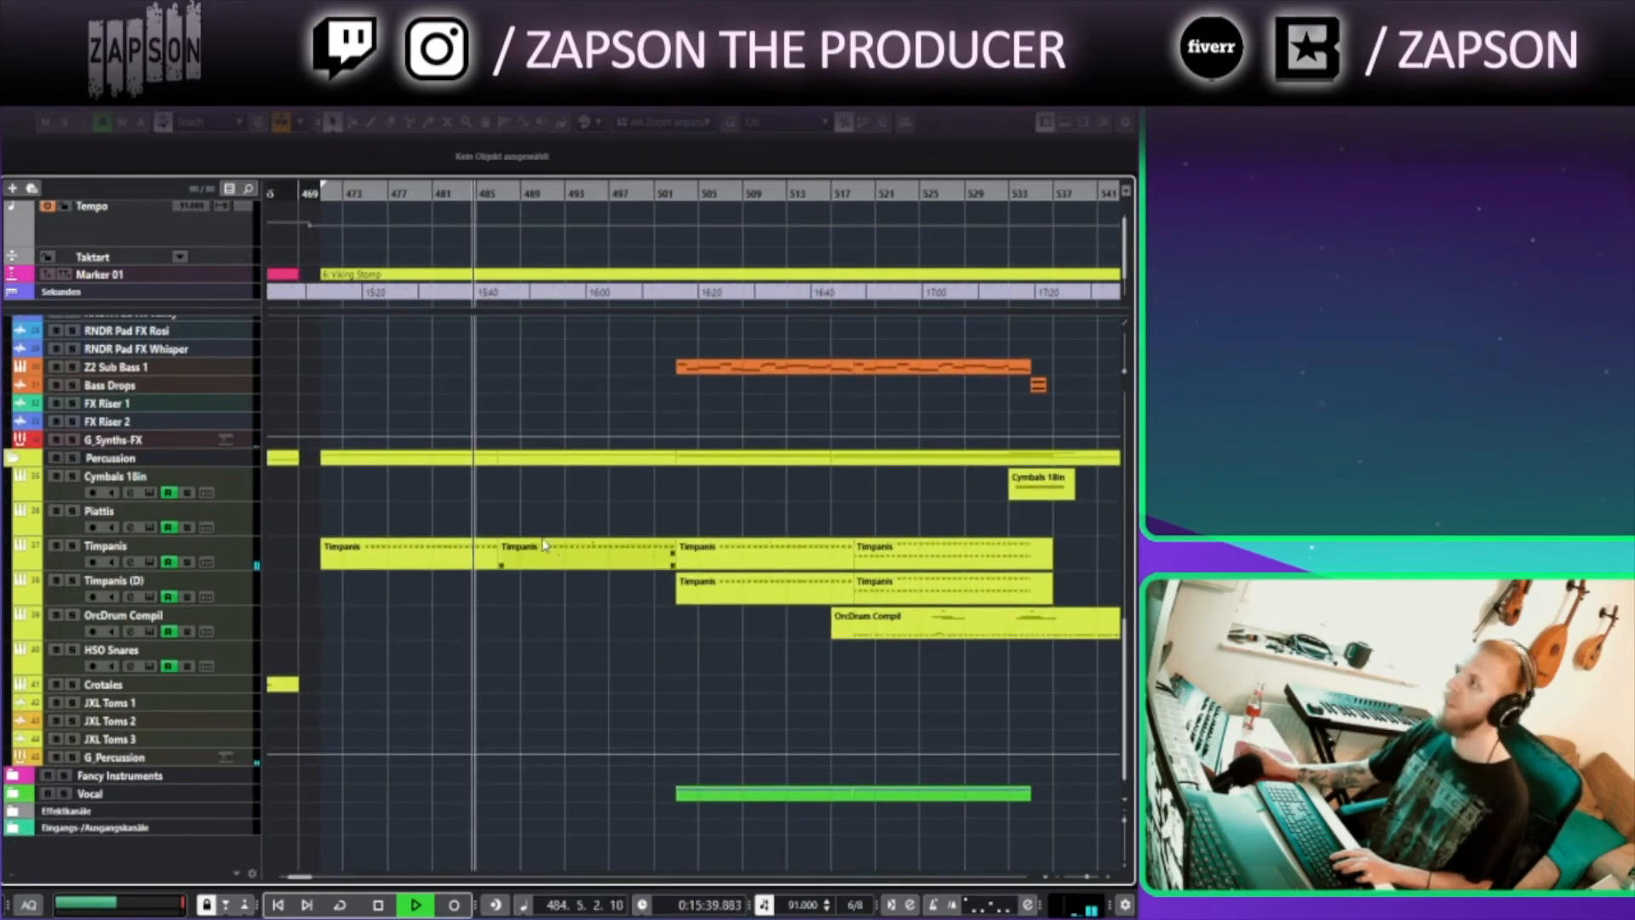
scroll(562, 563, "up", 10)
scroll(568, 585, "up", 10)
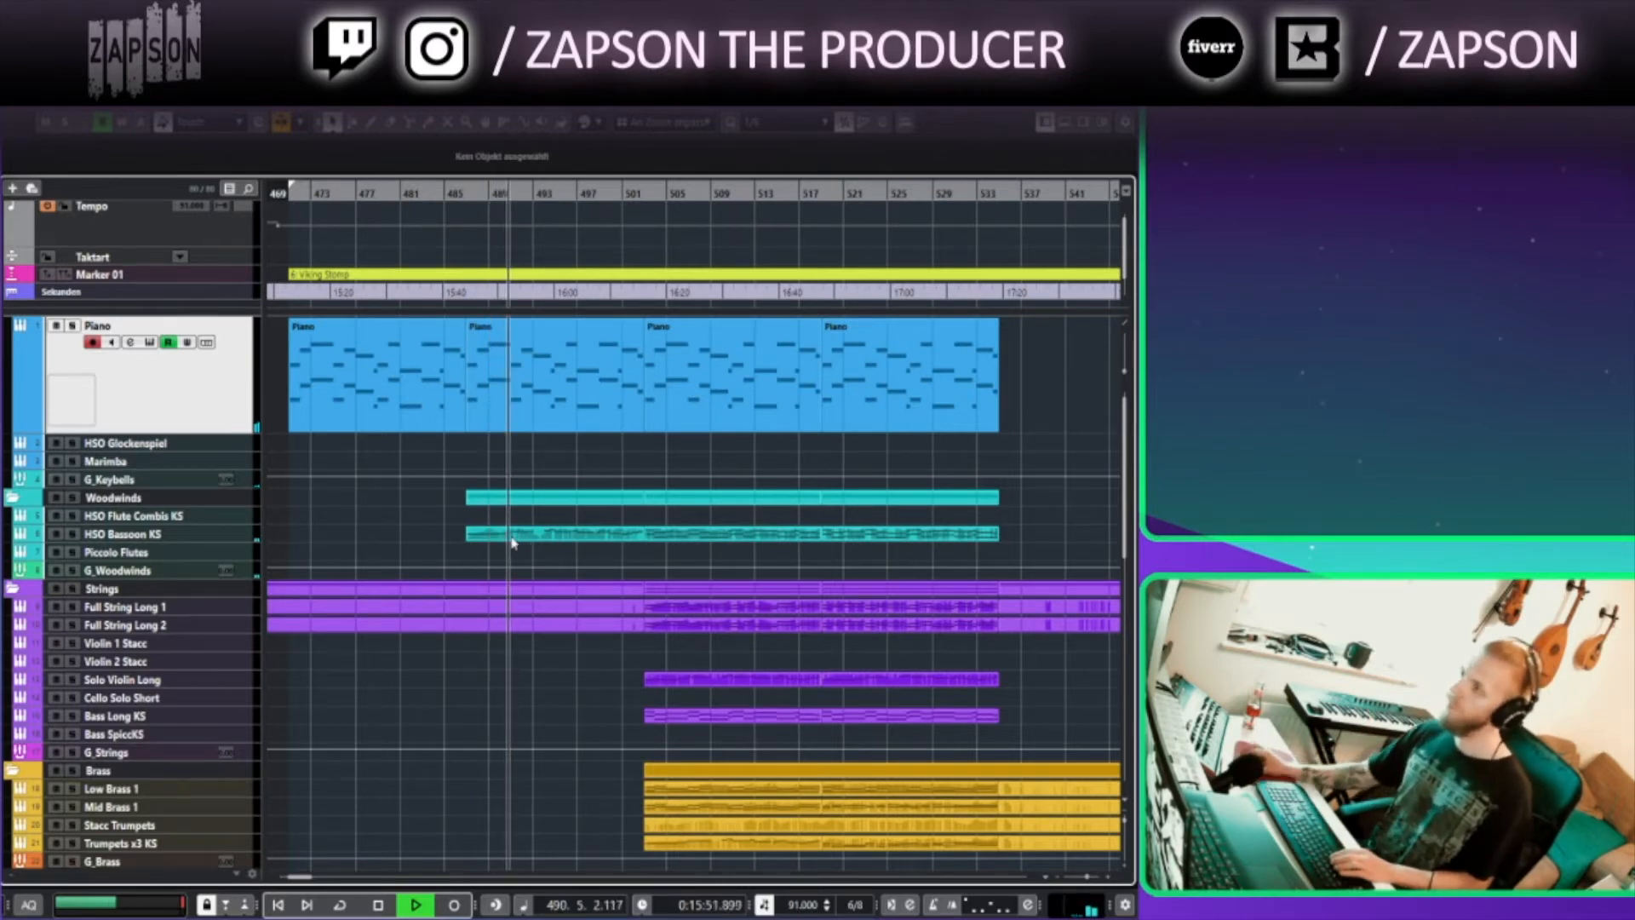
left_click(499, 399)
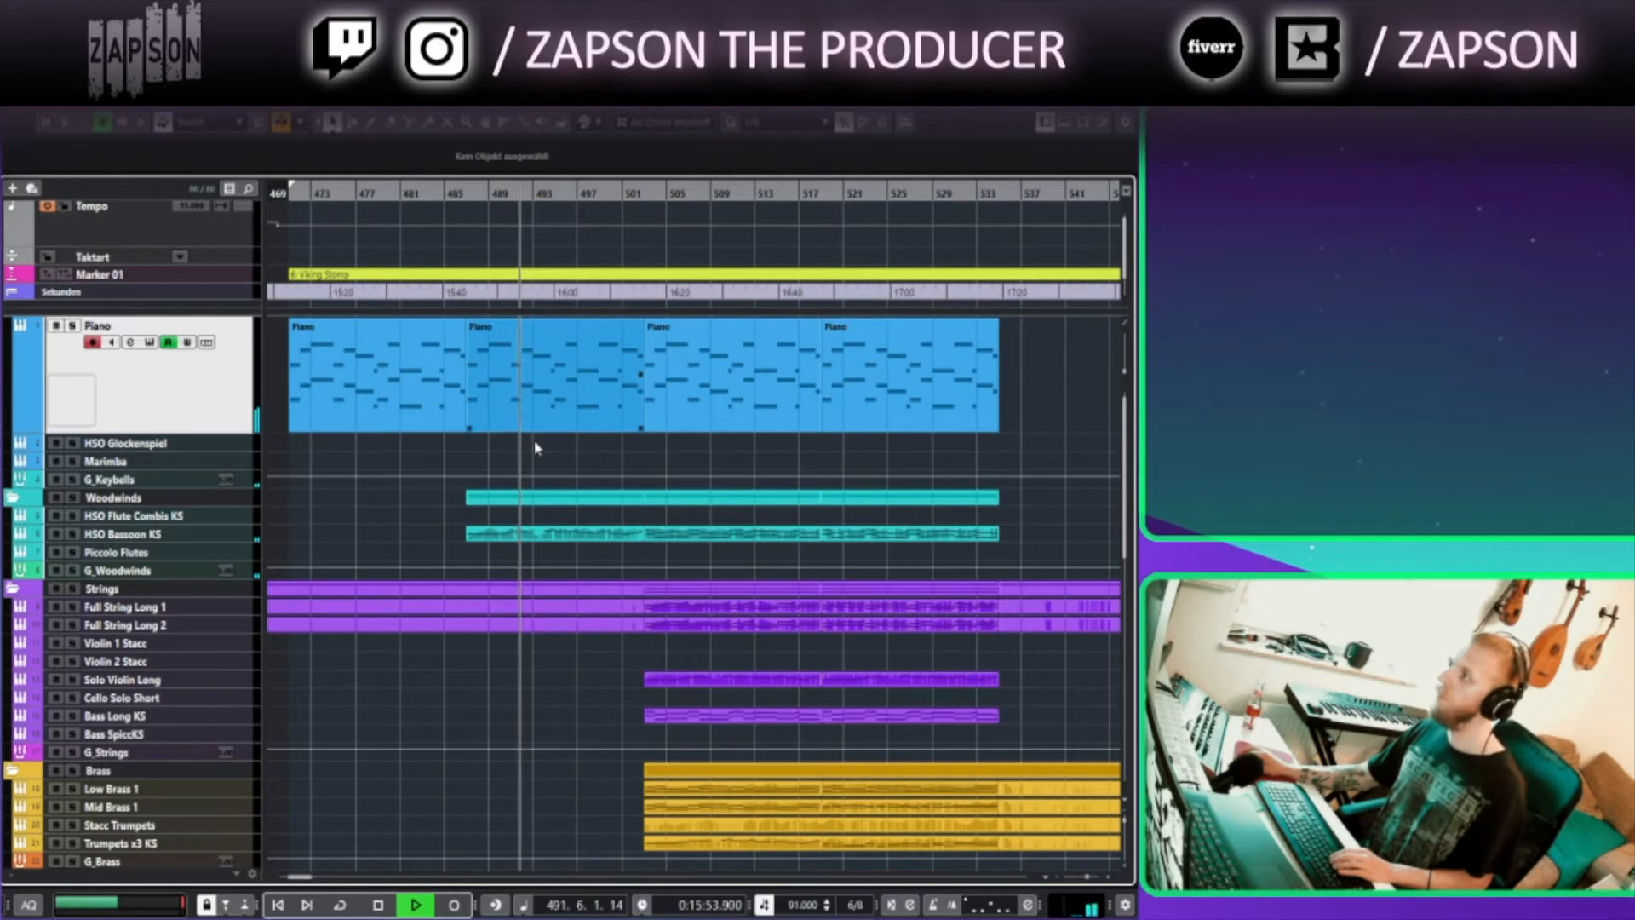
left_click_drag(558, 718, 518, 718)
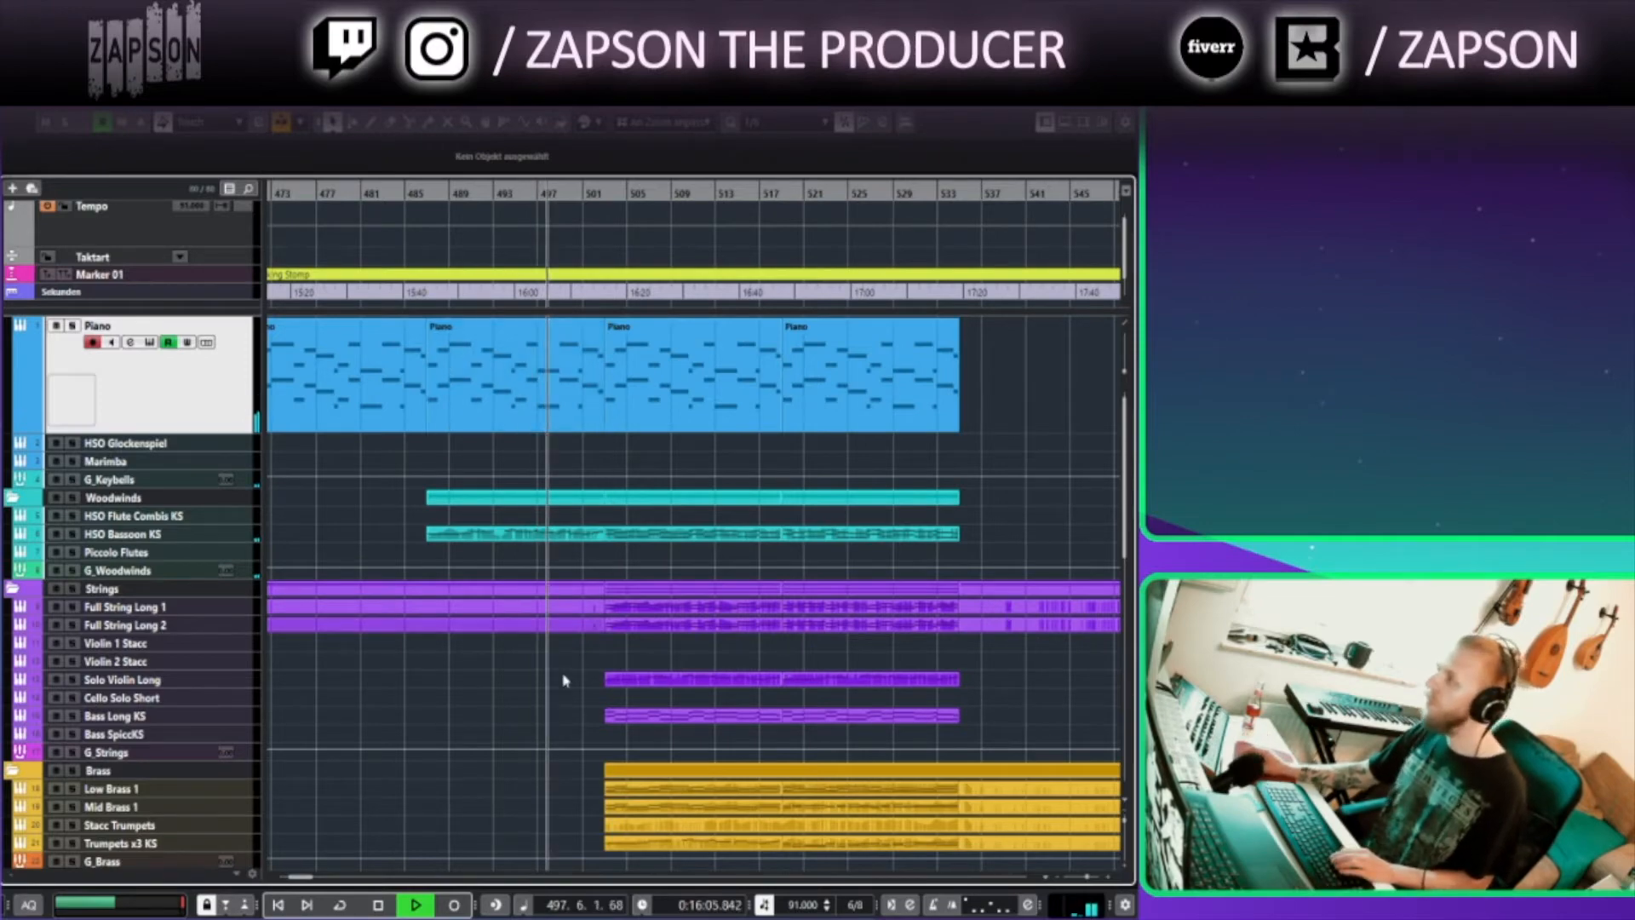
left_click_drag(474, 665, 269, 558)
left_click_drag(348, 644, 334, 577)
left_click_drag(361, 500, 441, 163)
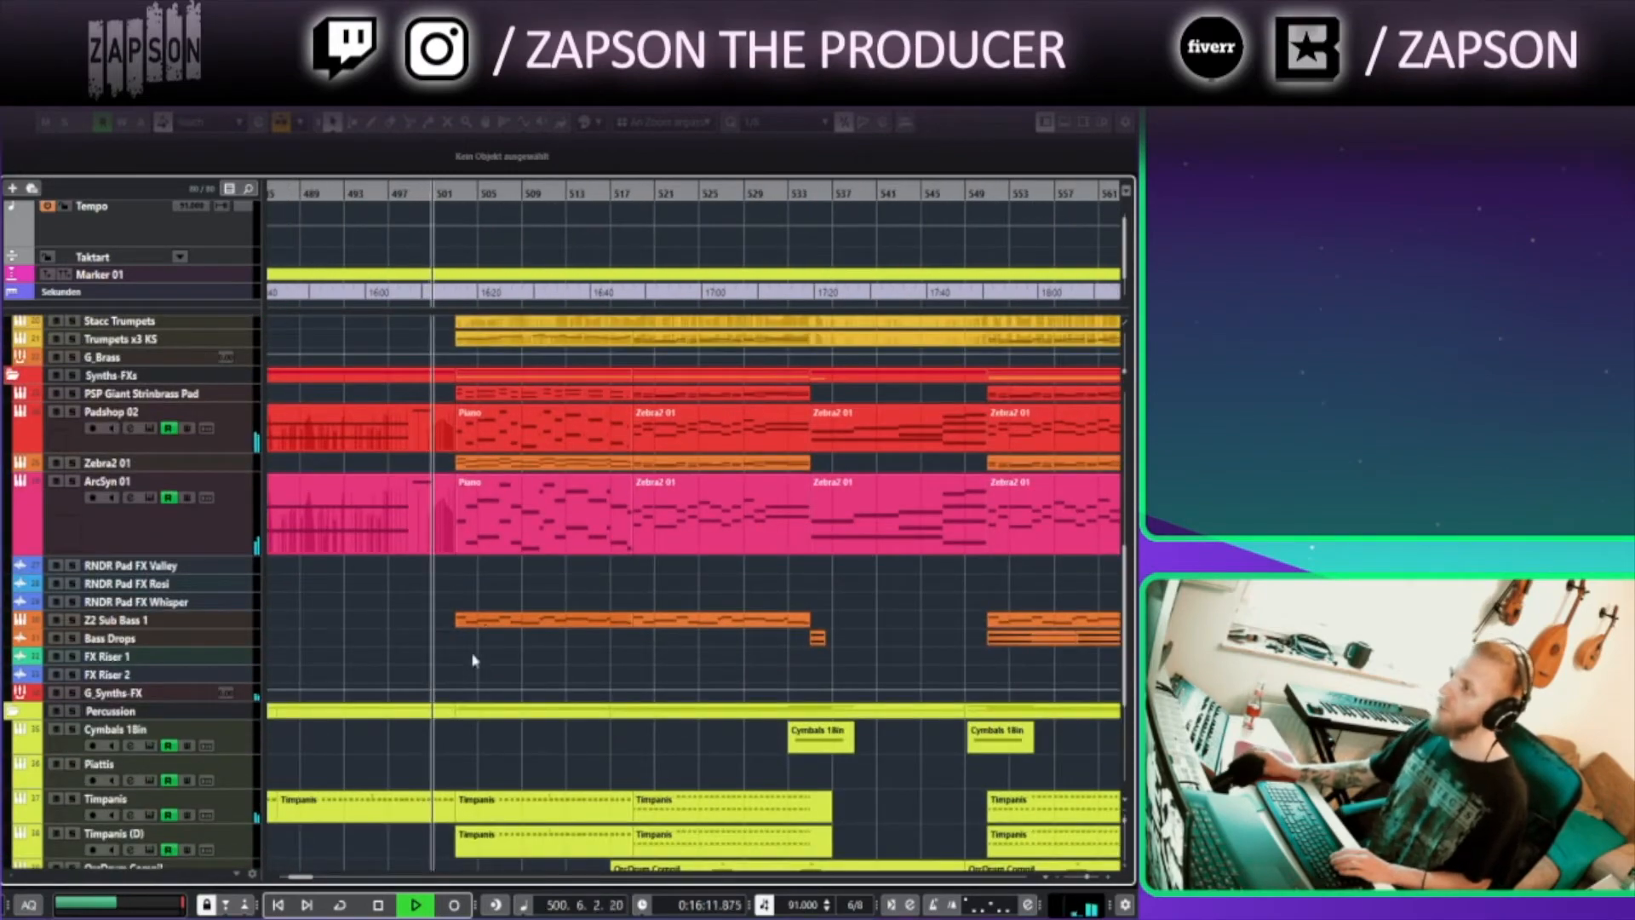
scroll(490, 631, "down", 4)
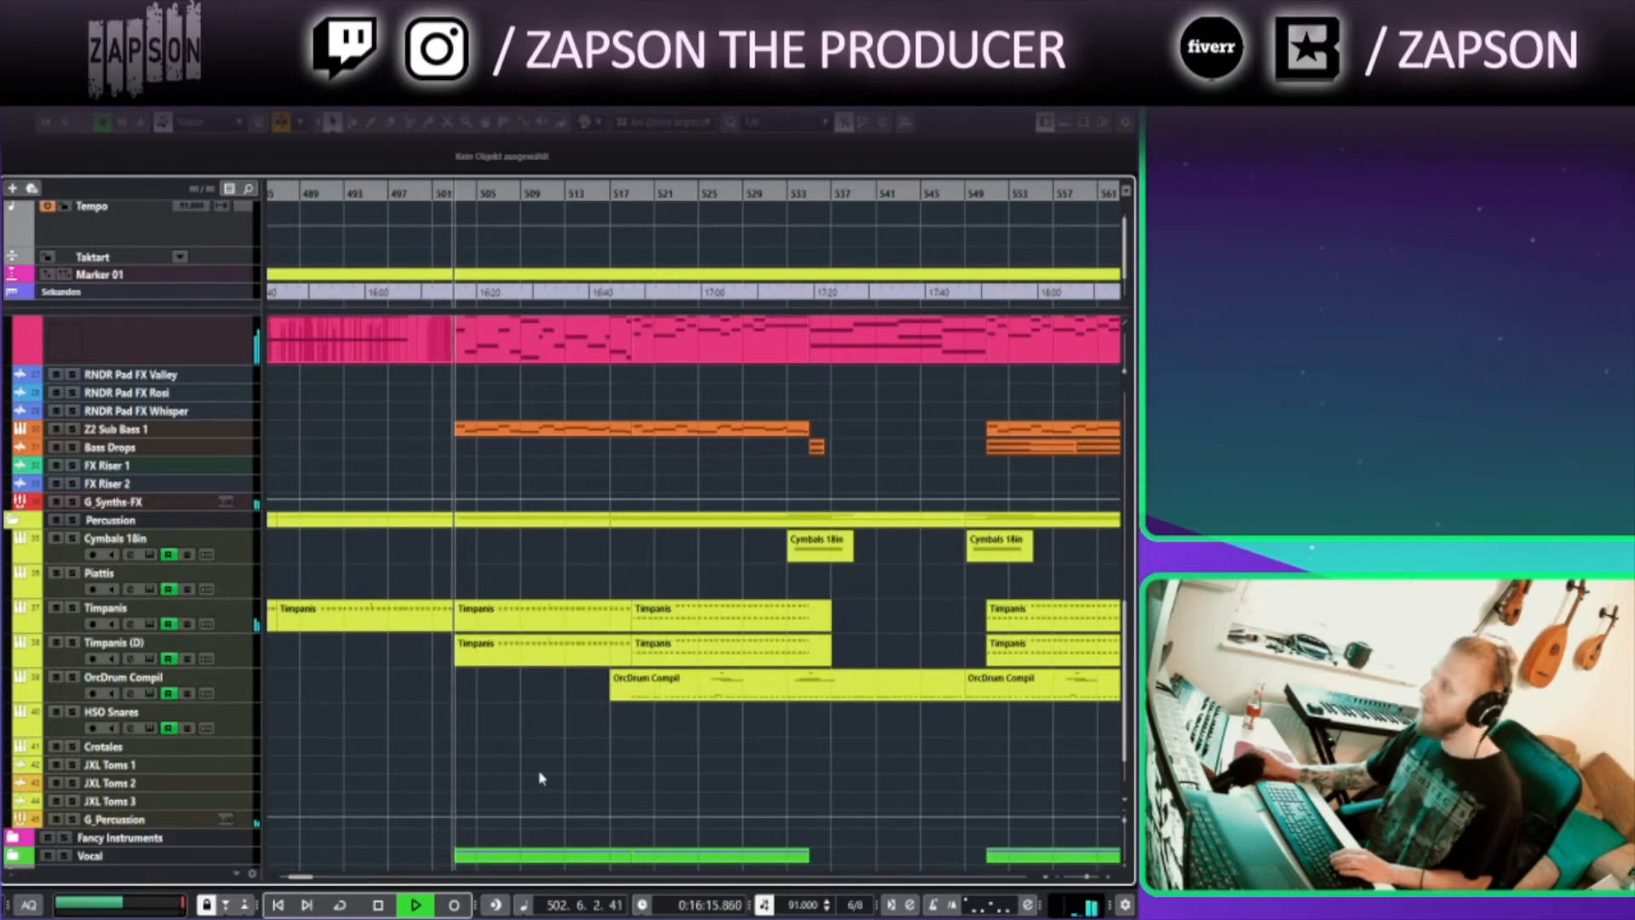
scroll(468, 611, "up", 2)
scroll(469, 611, "up", 5)
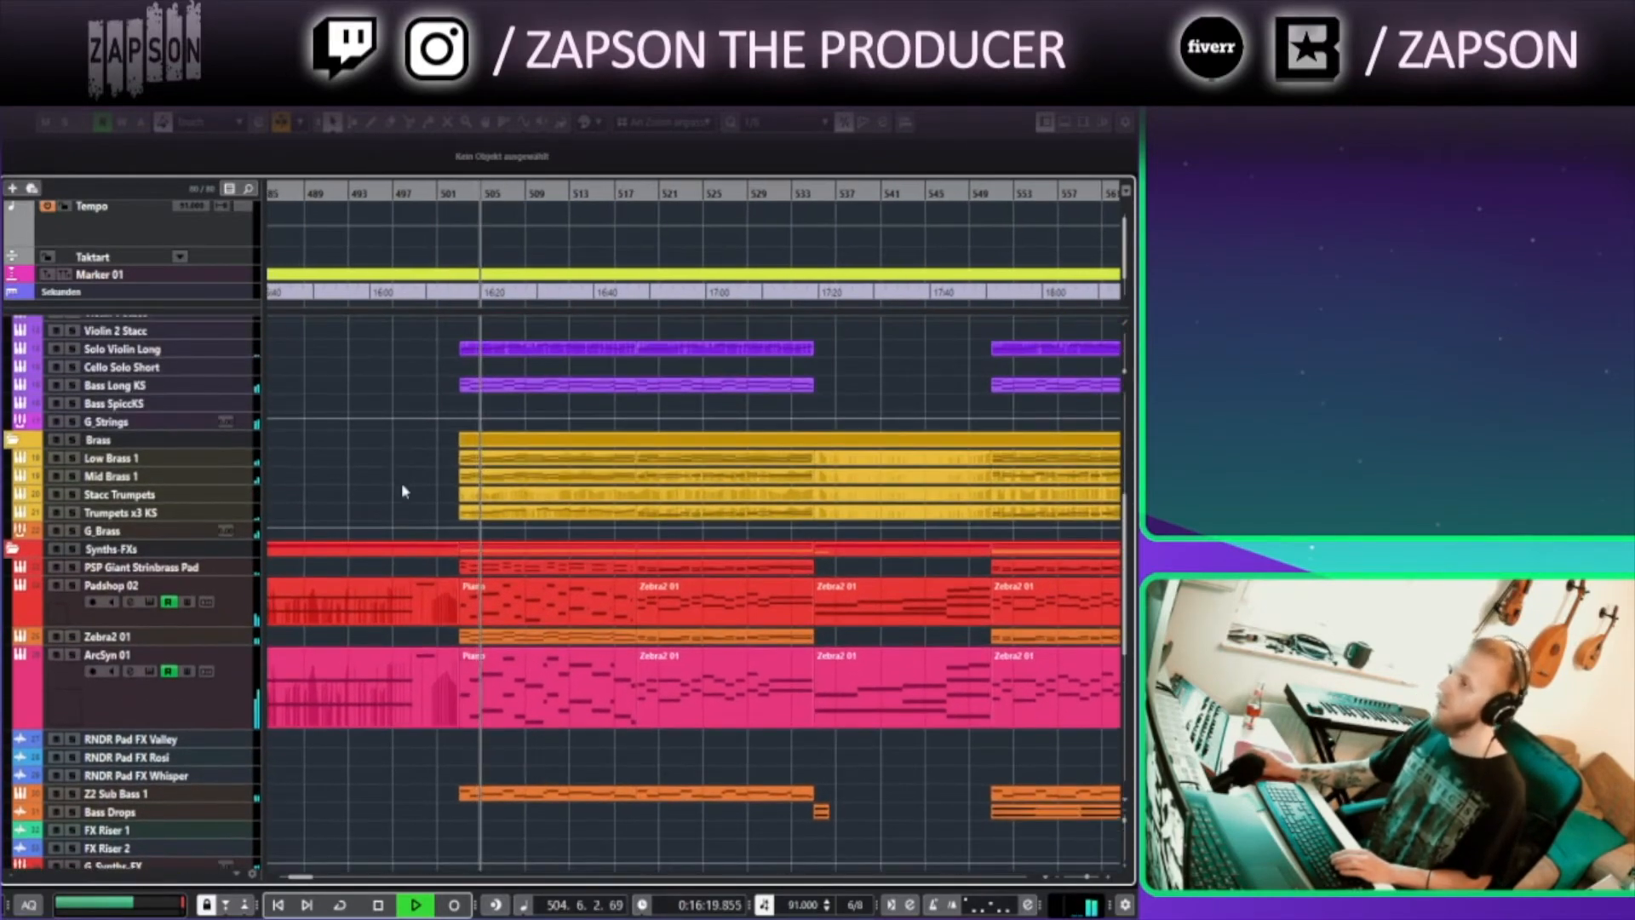
scroll(401, 482, "up", 1)
scroll(432, 612, "down", 5)
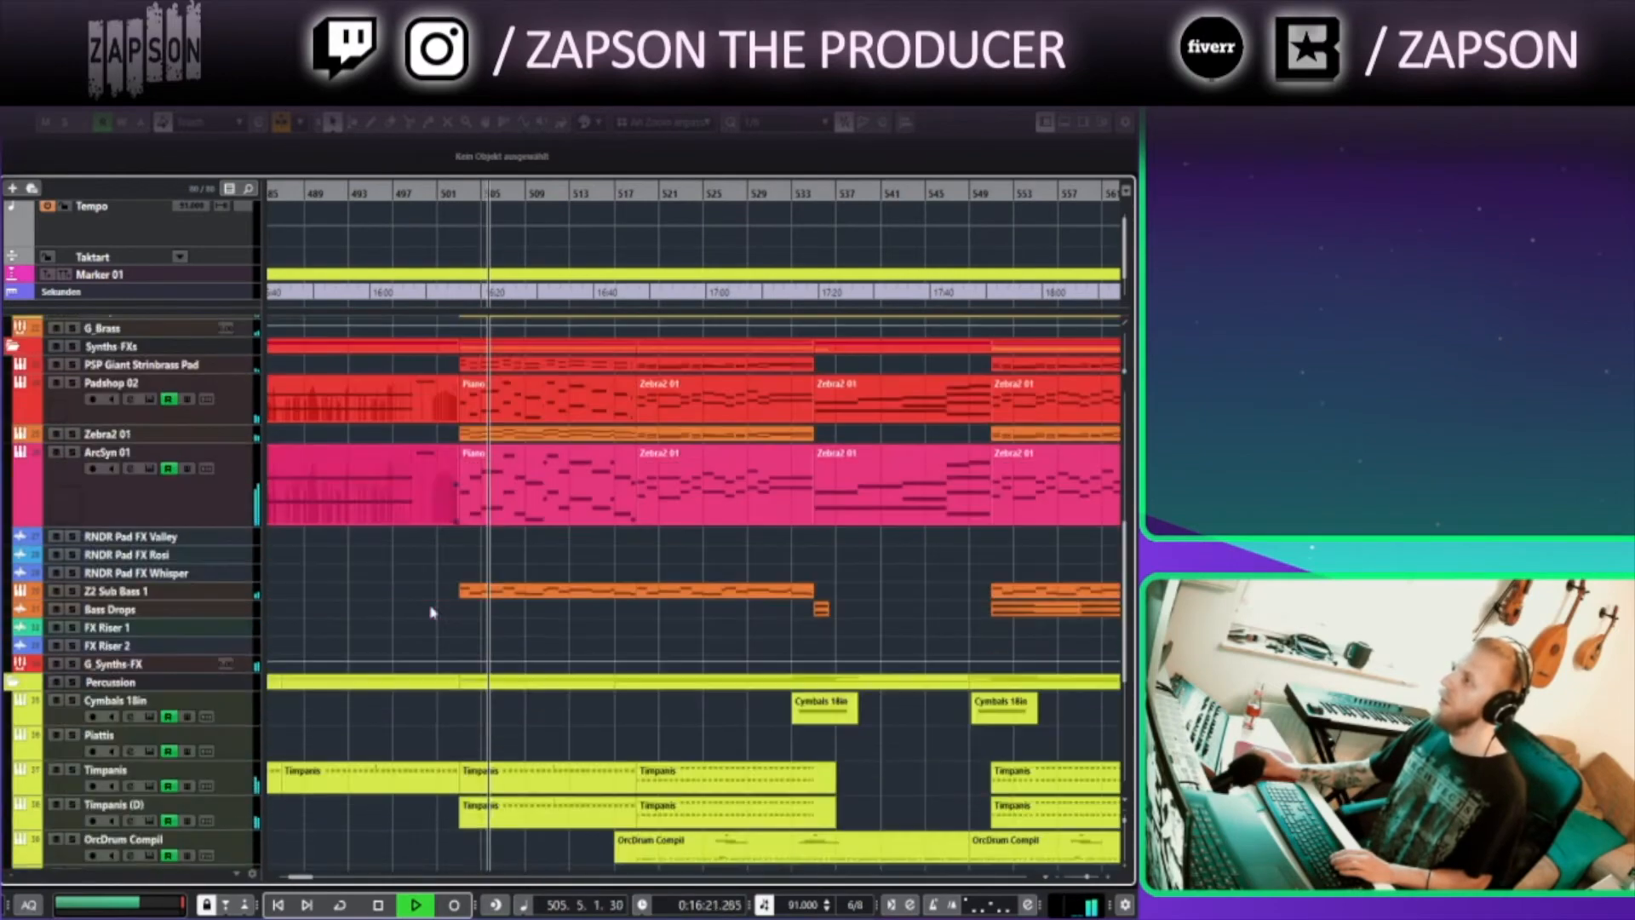
Open the Piano part on the Zebra2 01 track in the Key Editor, then close it
double_click(487, 447)
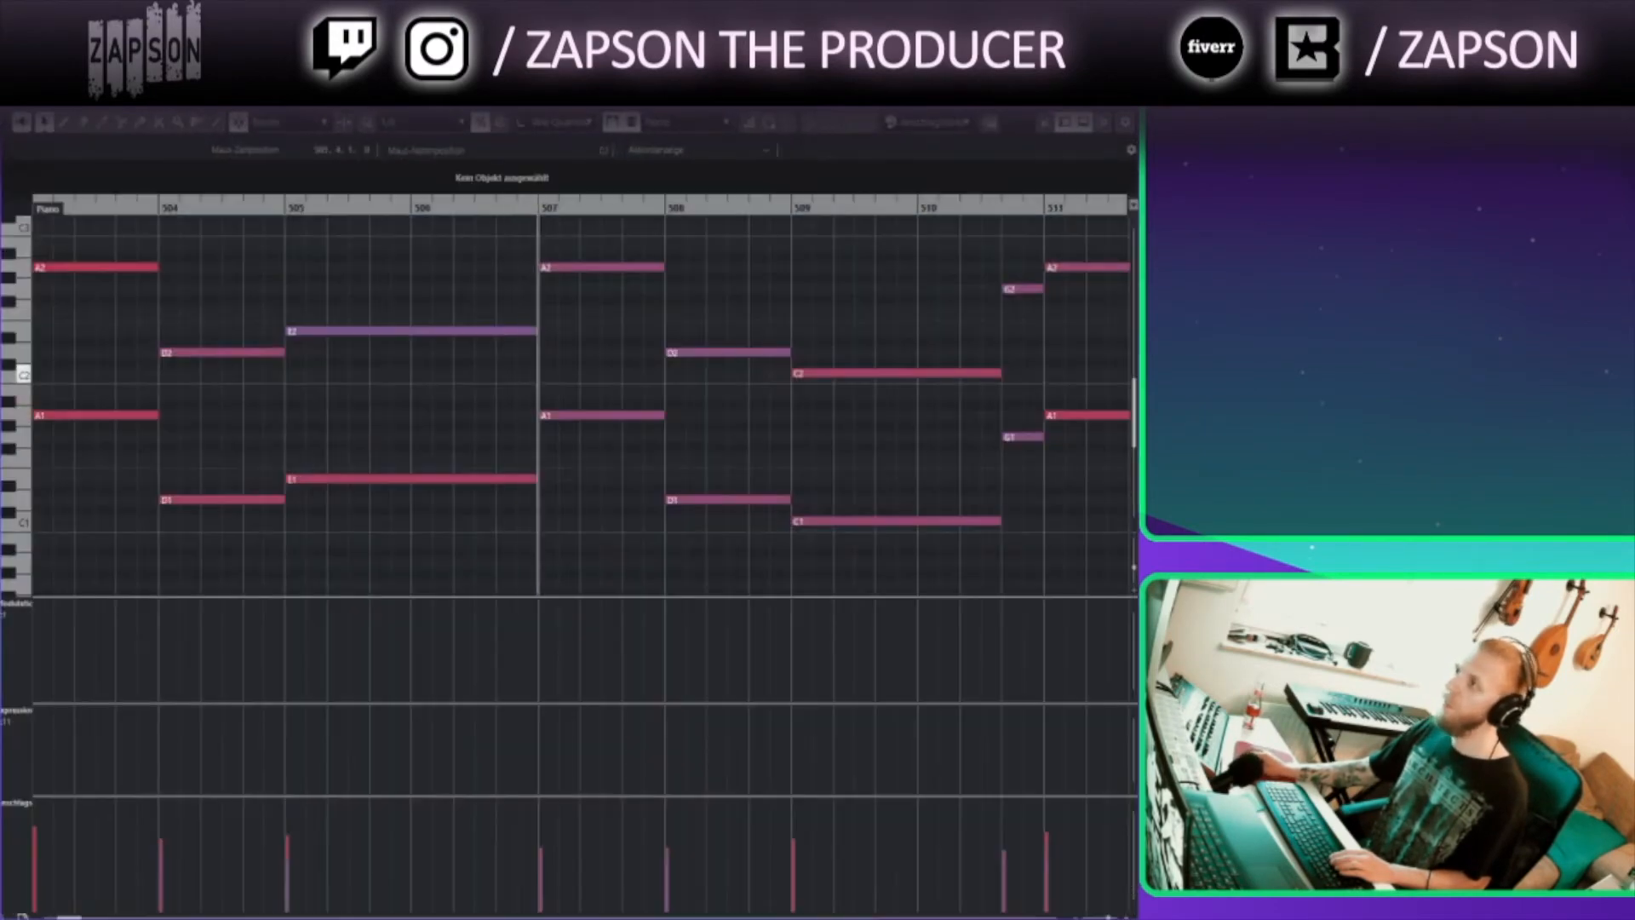
left_click(1124, 100)
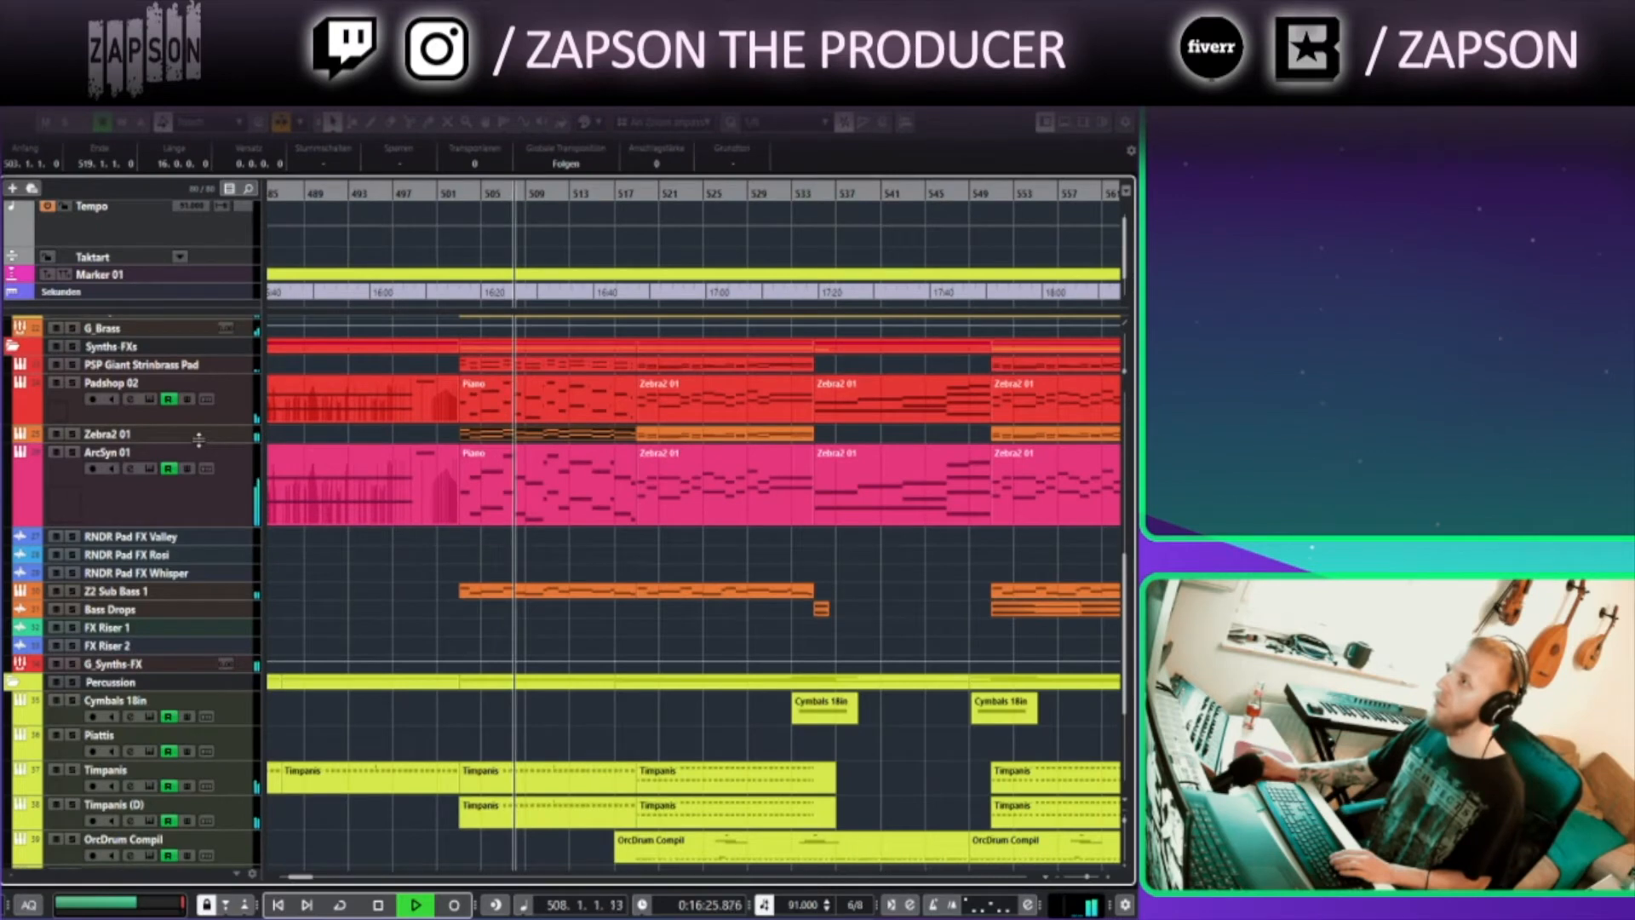
Open the Zebra2 01 instrument editor and switch to its Perform page
left_click(145, 437)
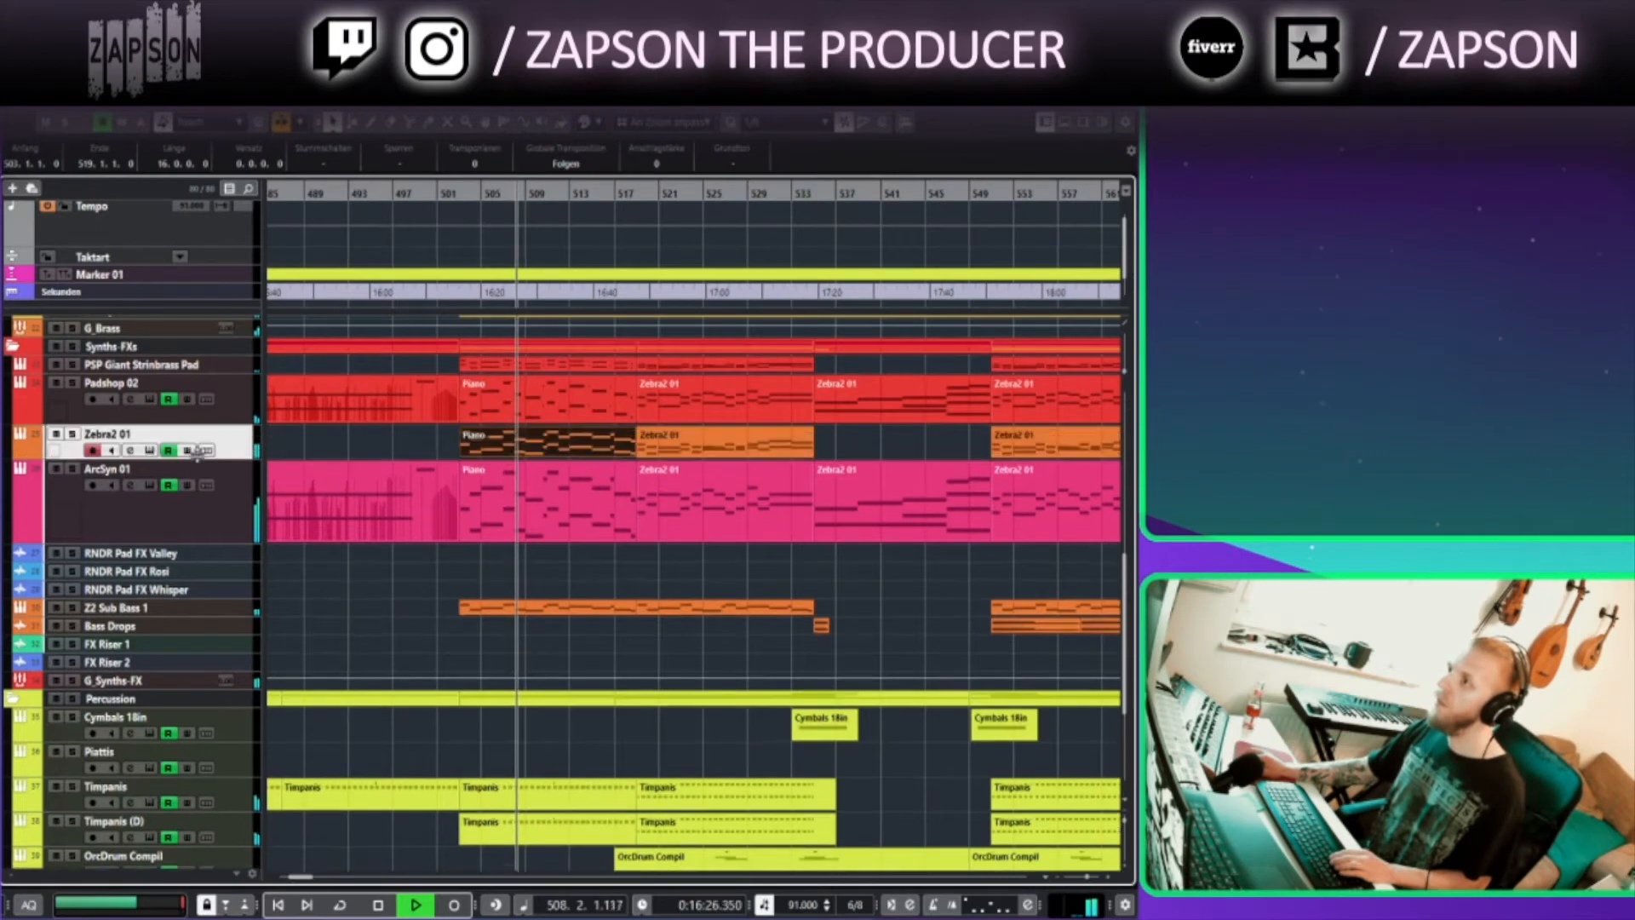
left_click(150, 451)
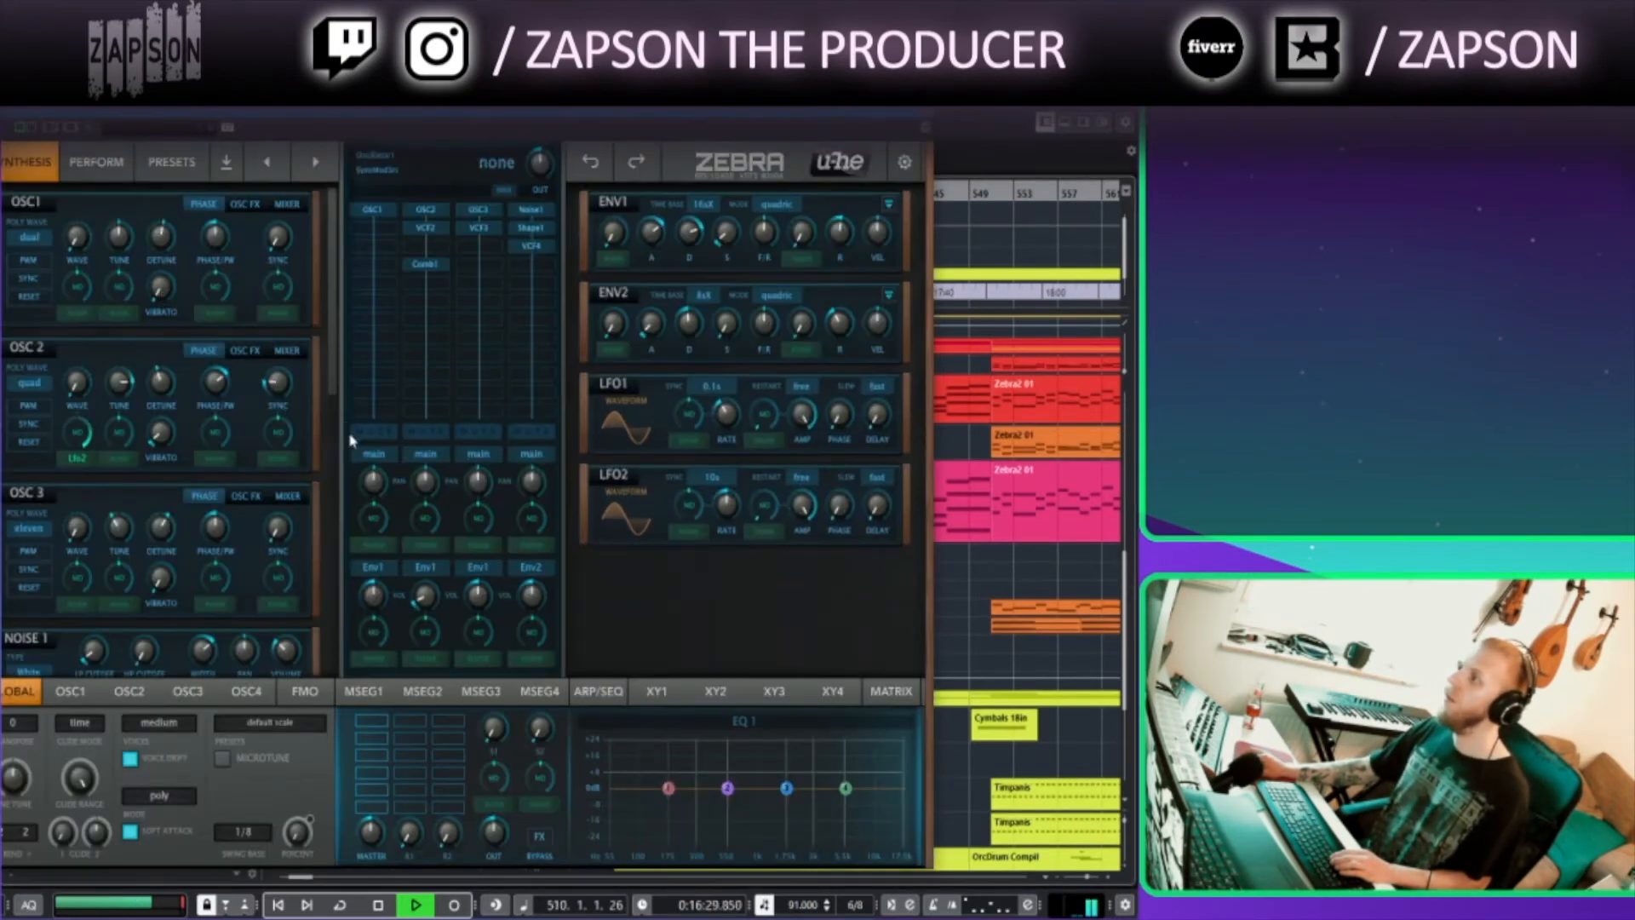
left_click(95, 170)
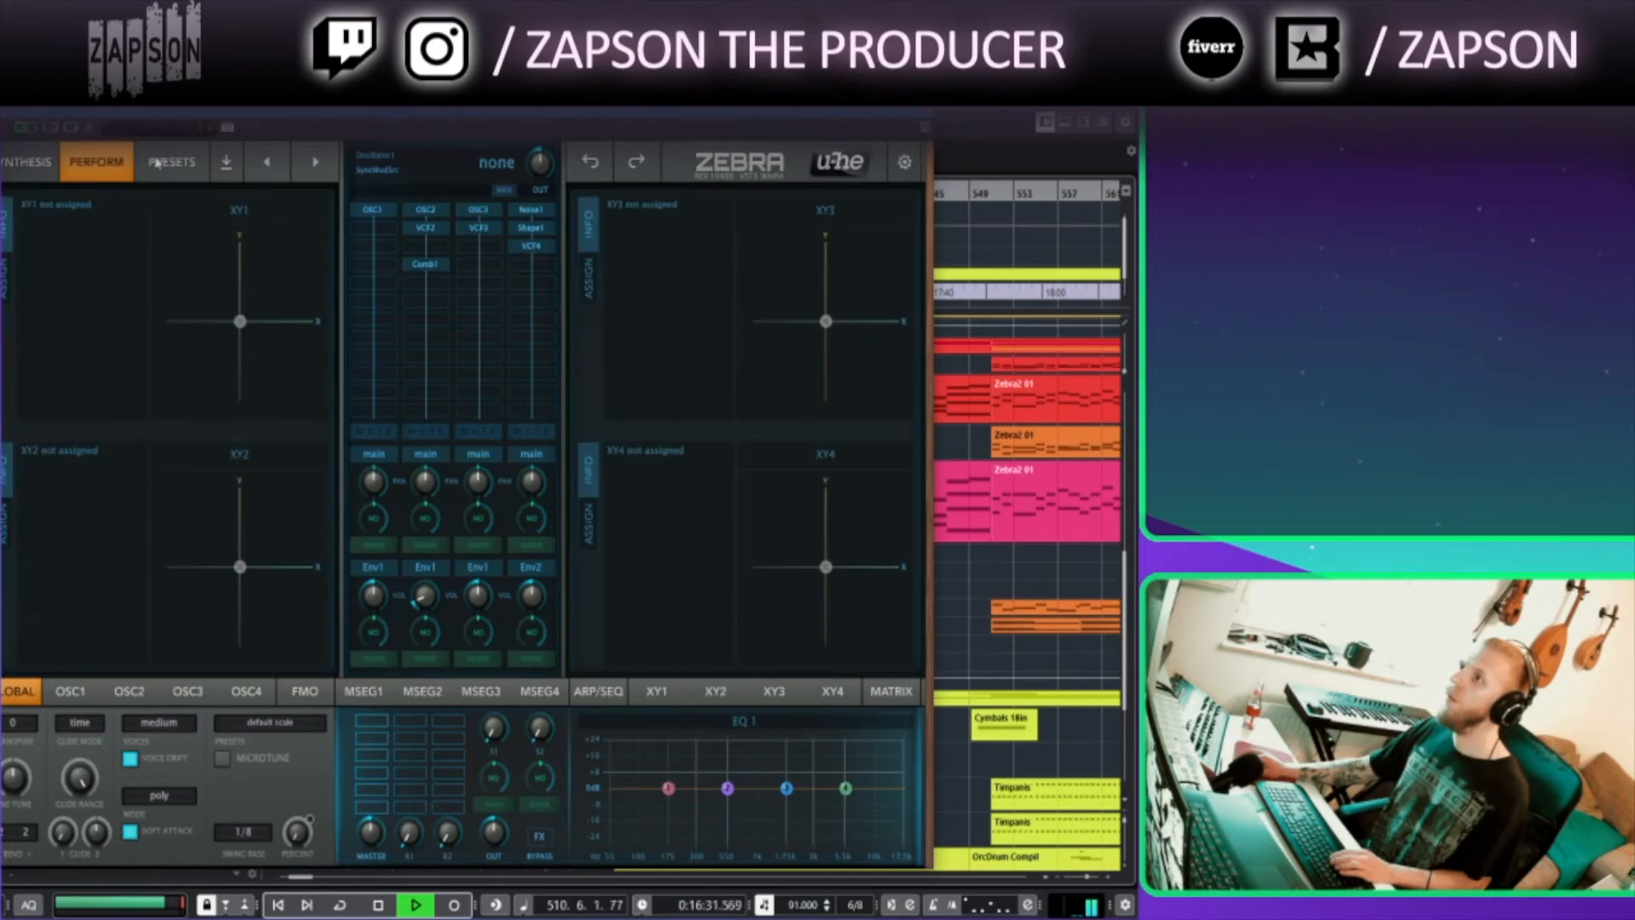
Switch the Zebra2 editor to its Synthesis page and close the instrument window
left_click(159, 161)
left_click(27, 171)
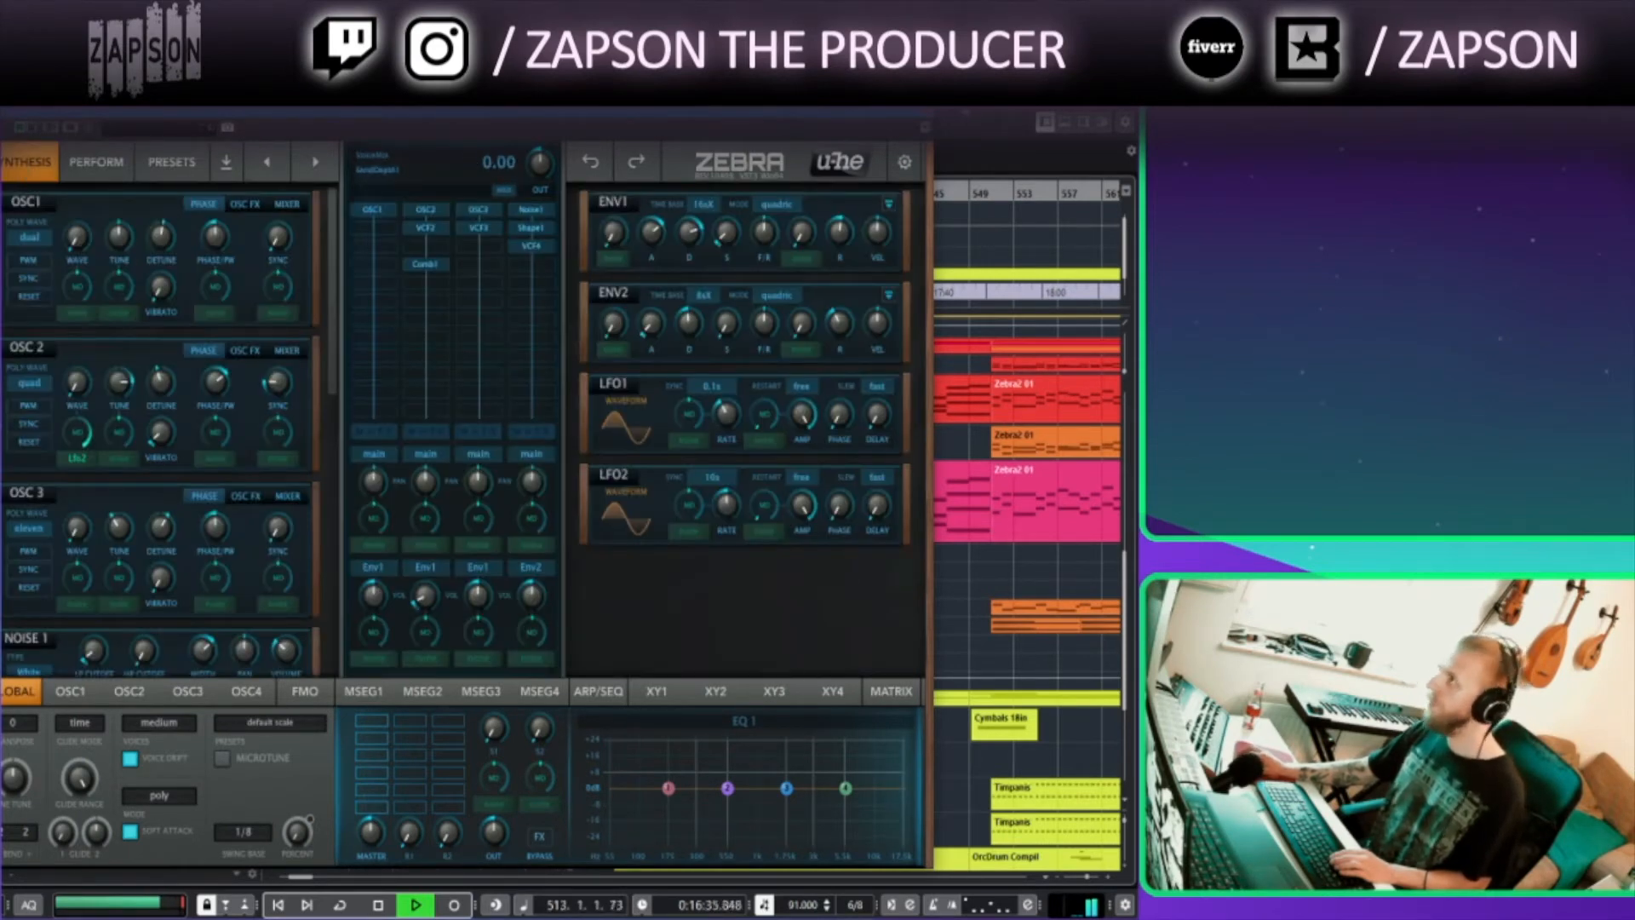
left_click(923, 108)
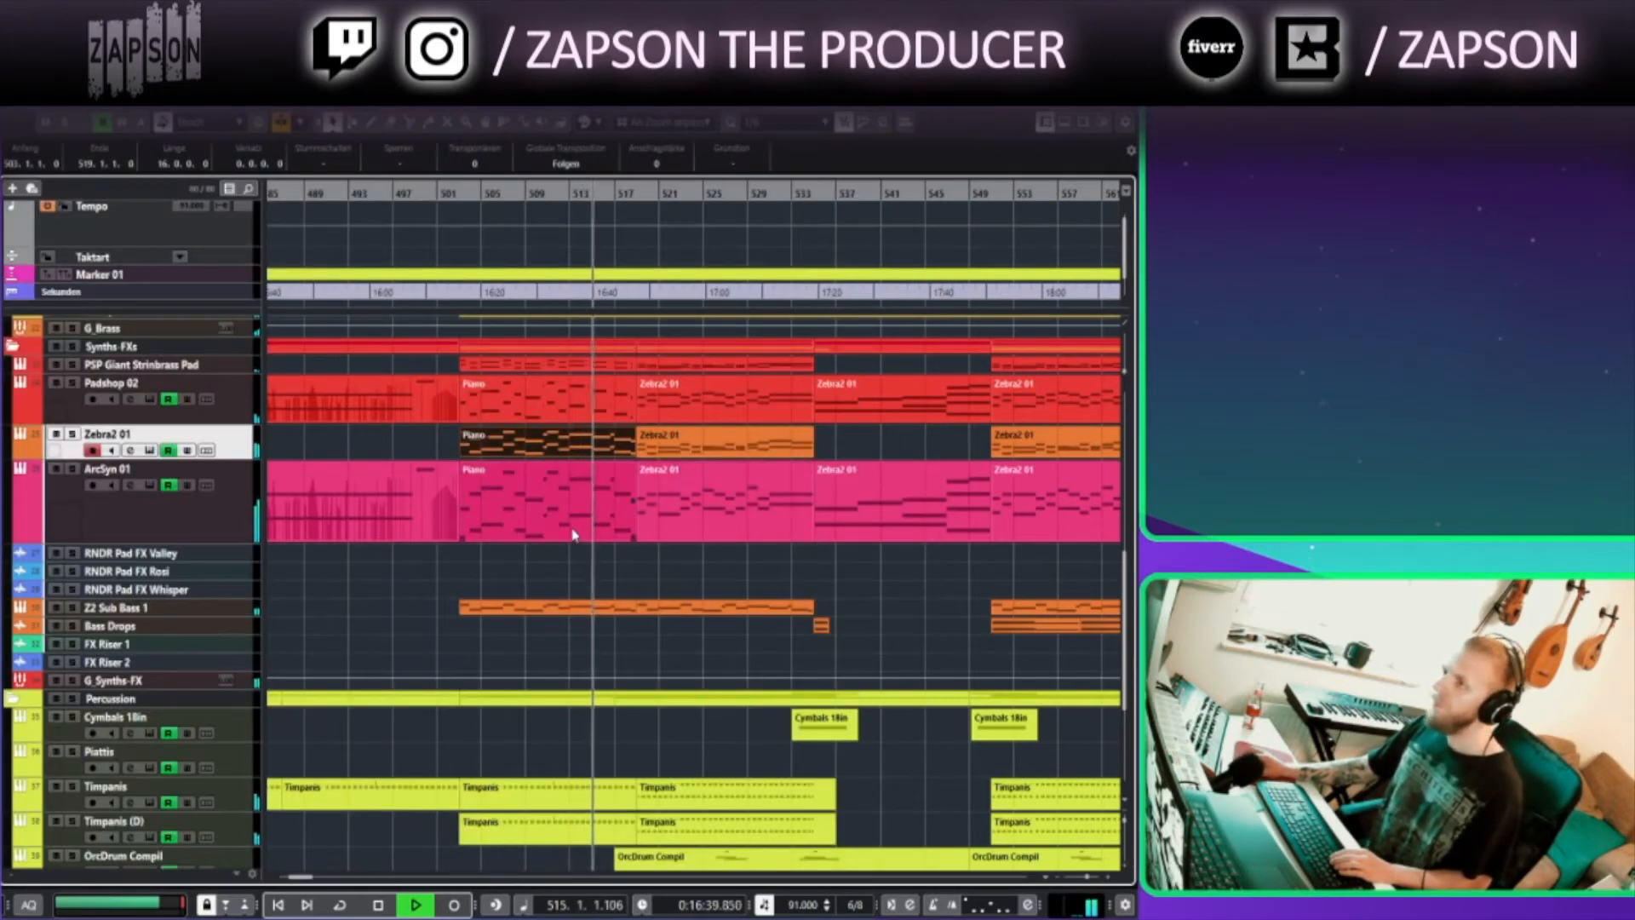
Select the brass parts around bar 517 and open them in the Key Editor
scroll(629, 534, "up", 3)
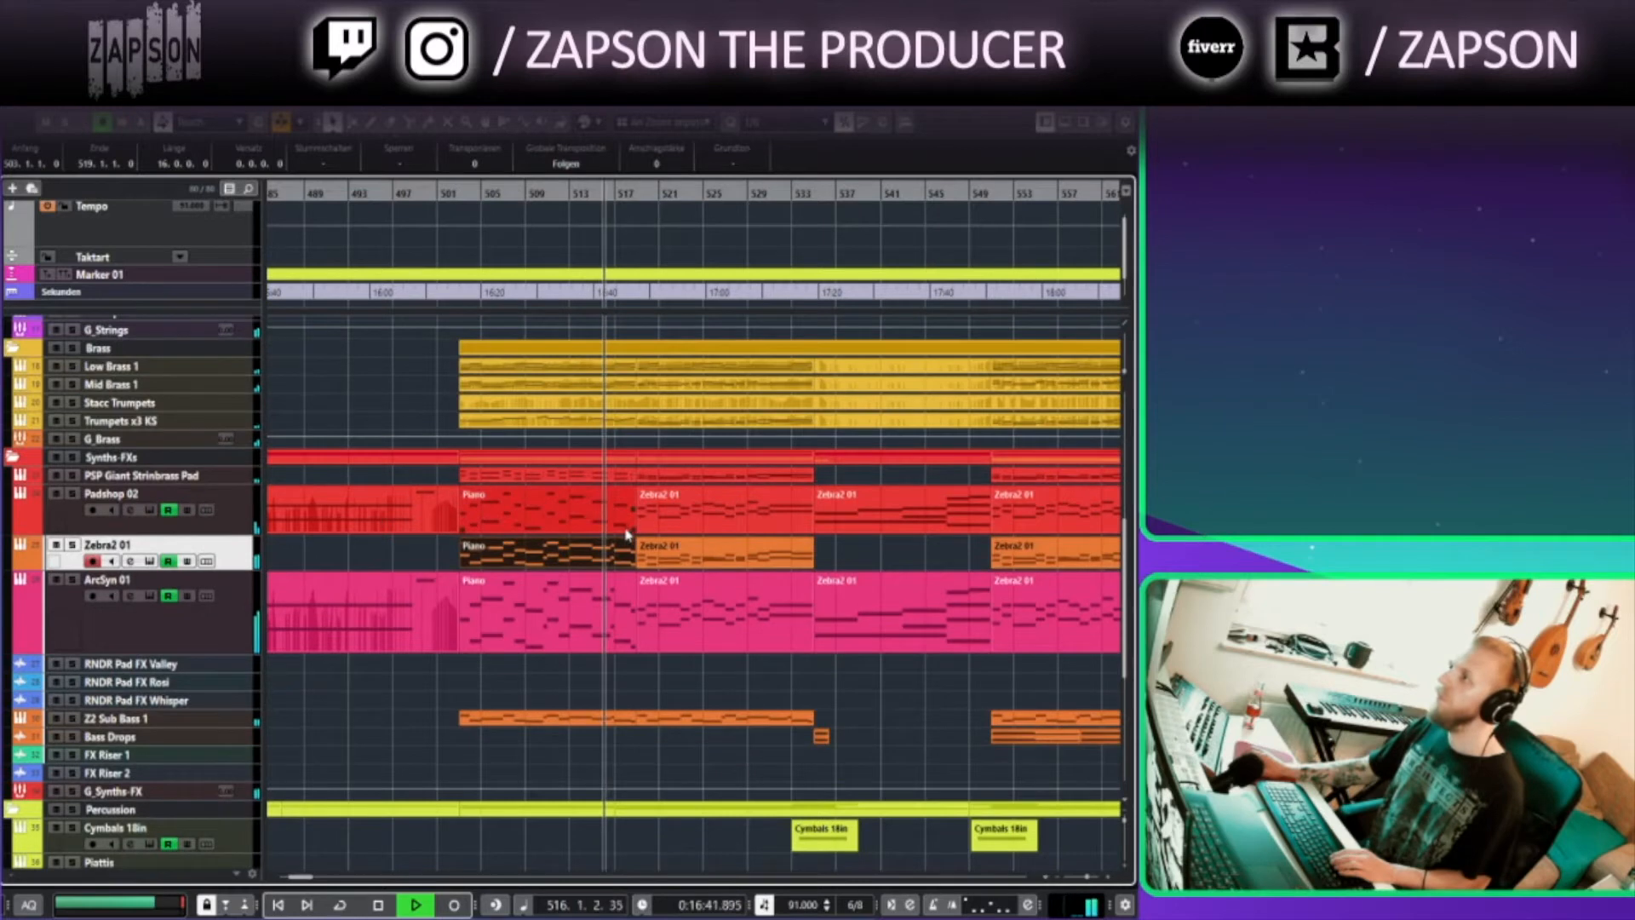
left_click(549, 517)
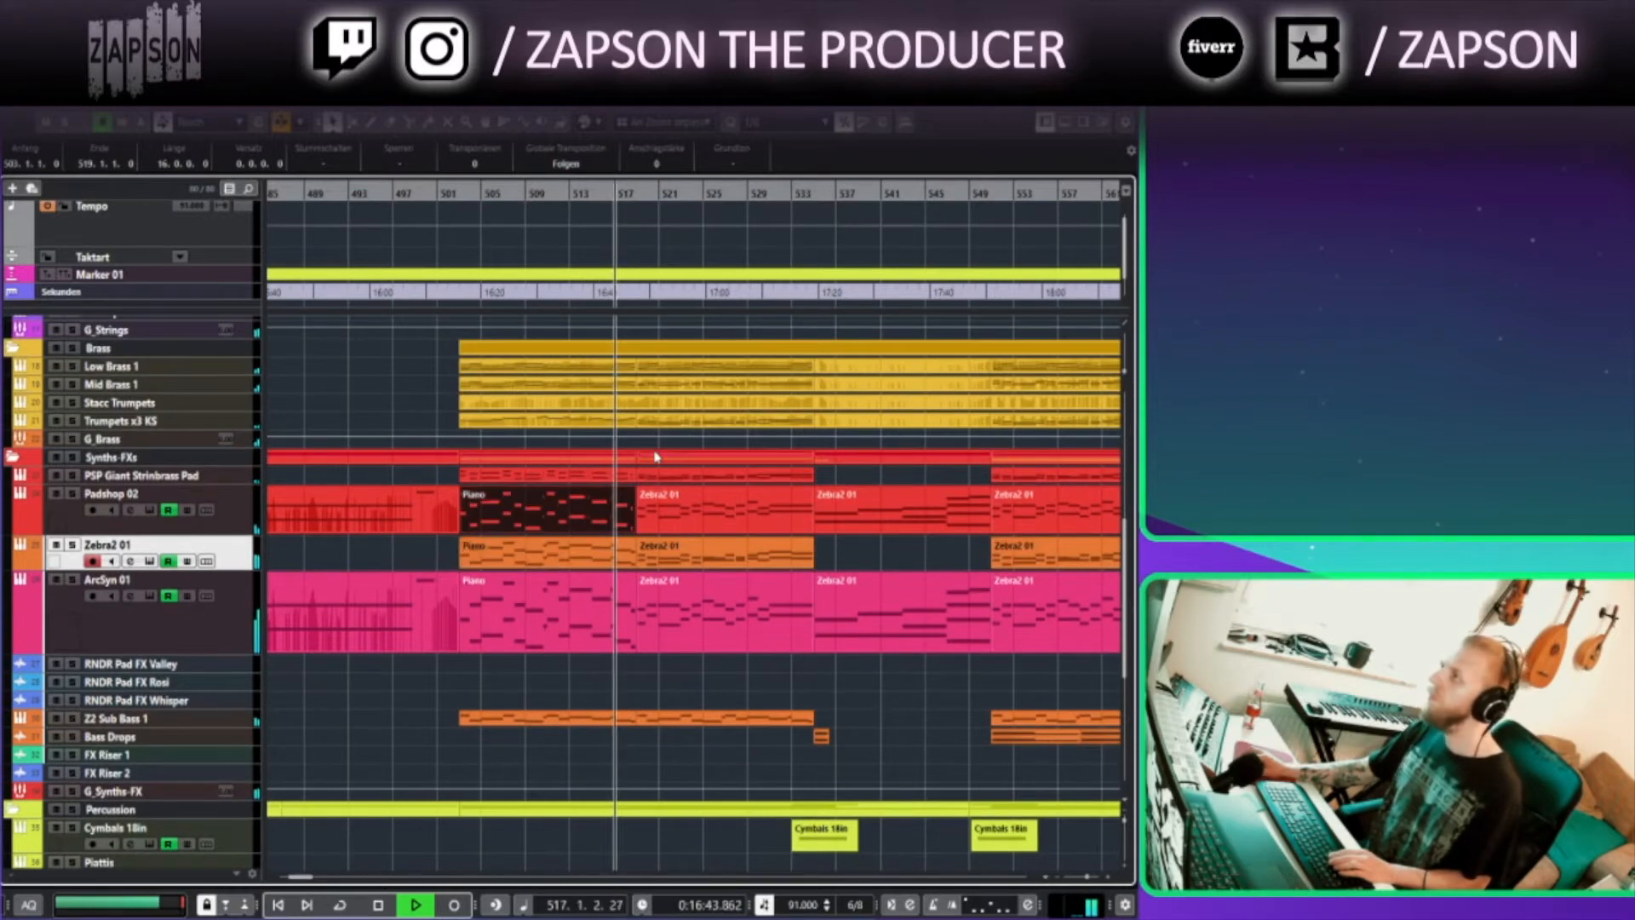
left_click_drag(430, 357, 573, 429)
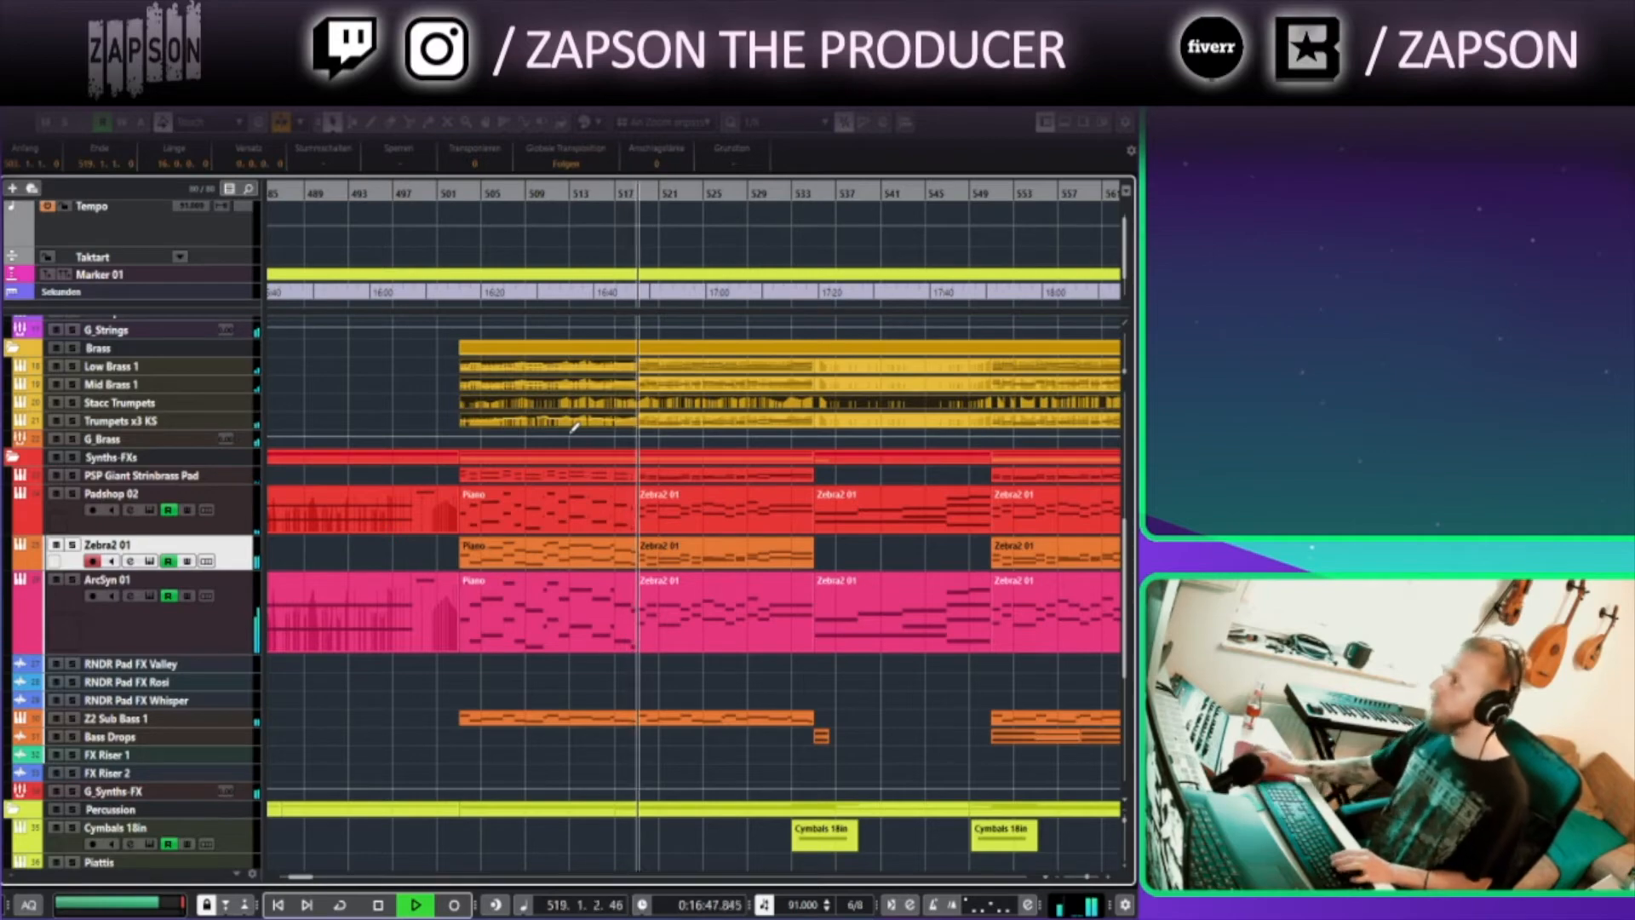
left_click(682, 385)
left_click_drag(672, 333, 697, 433)
key("Return")
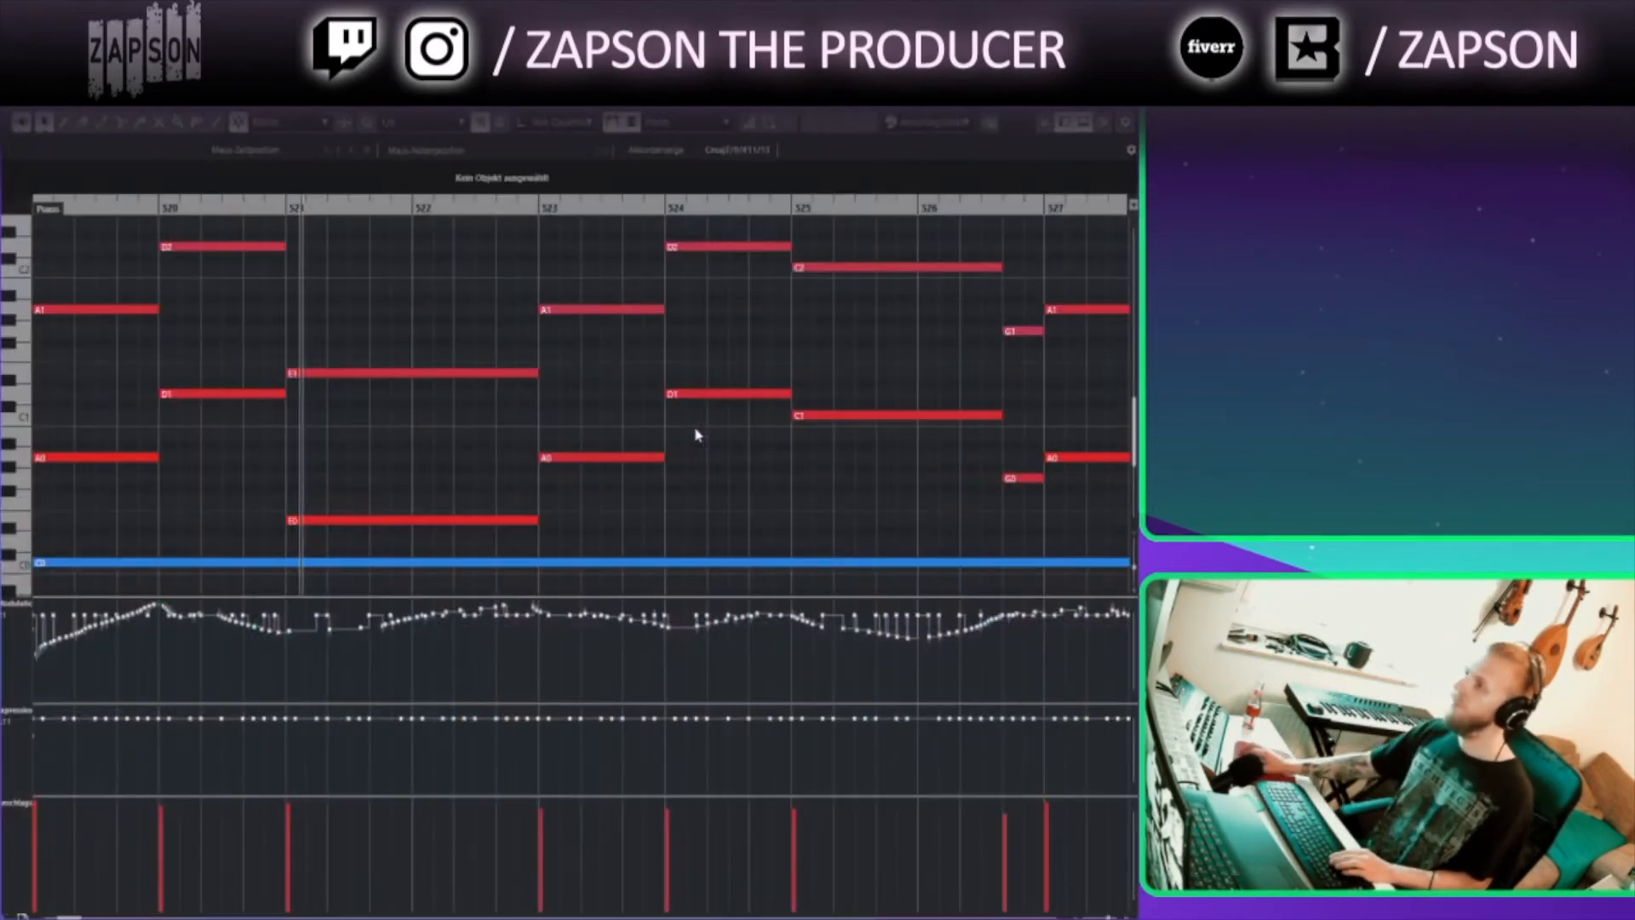
Examine the brass MIDI notes between bars 505 and 534 in the Key Editor, then close it
left_click_drag(1107, 463, 806, 520)
left_click_drag(1134, 567, 1135, 548)
scroll(647, 462, "up", 2)
scroll(626, 461, "down", 2)
scroll(613, 456, "left", 2)
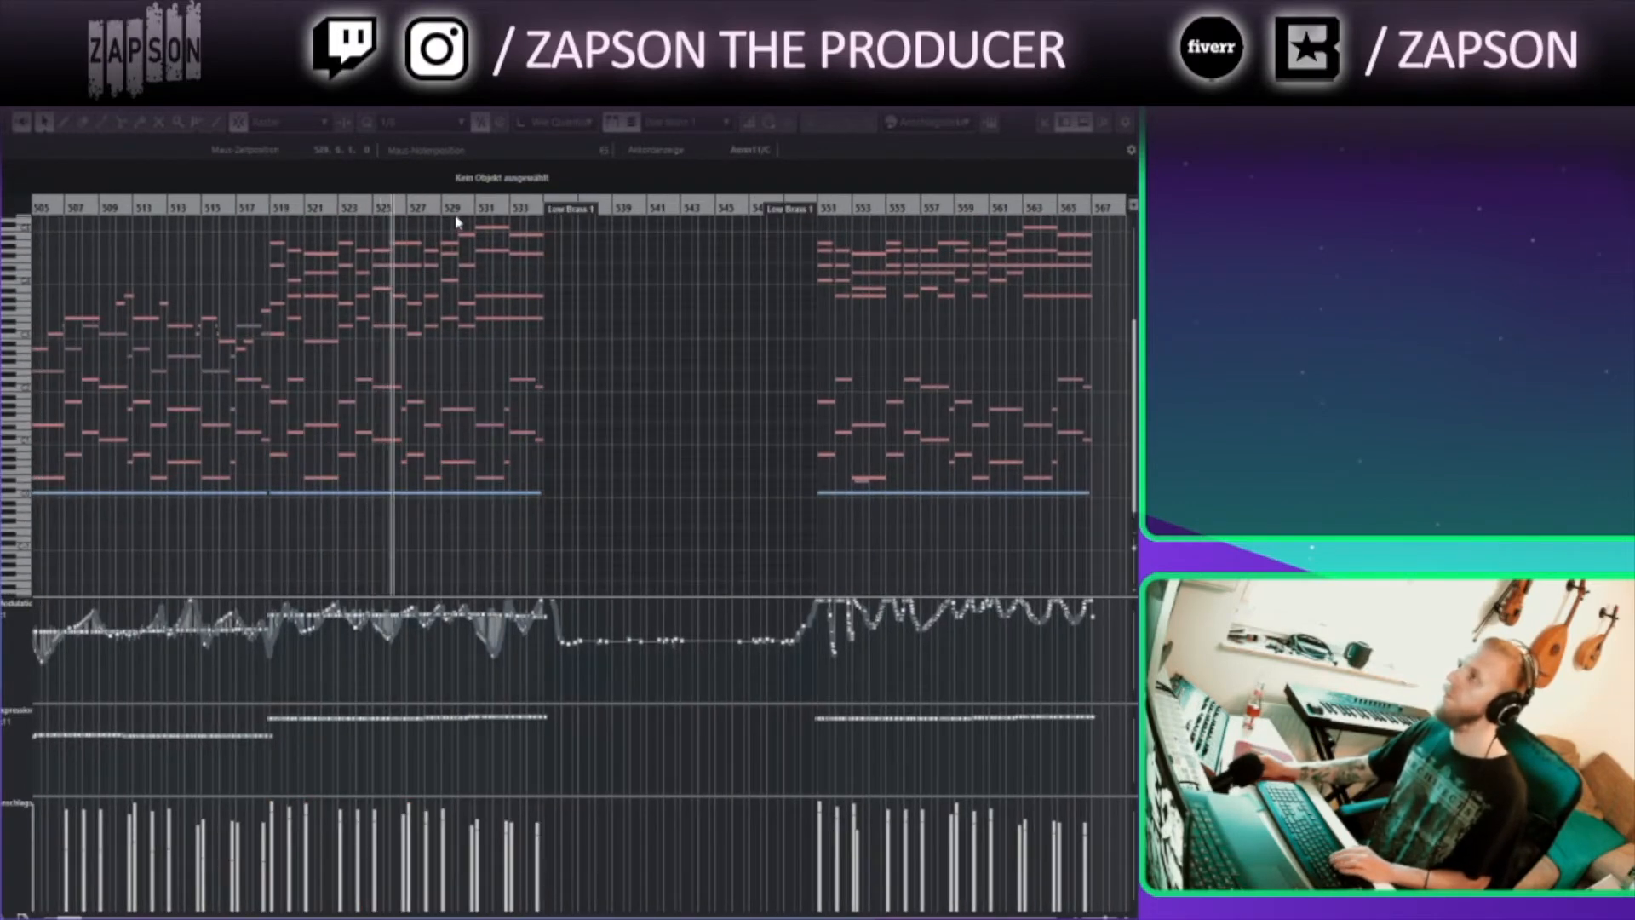
left_click(460, 225)
scroll(542, 310, "up", 2)
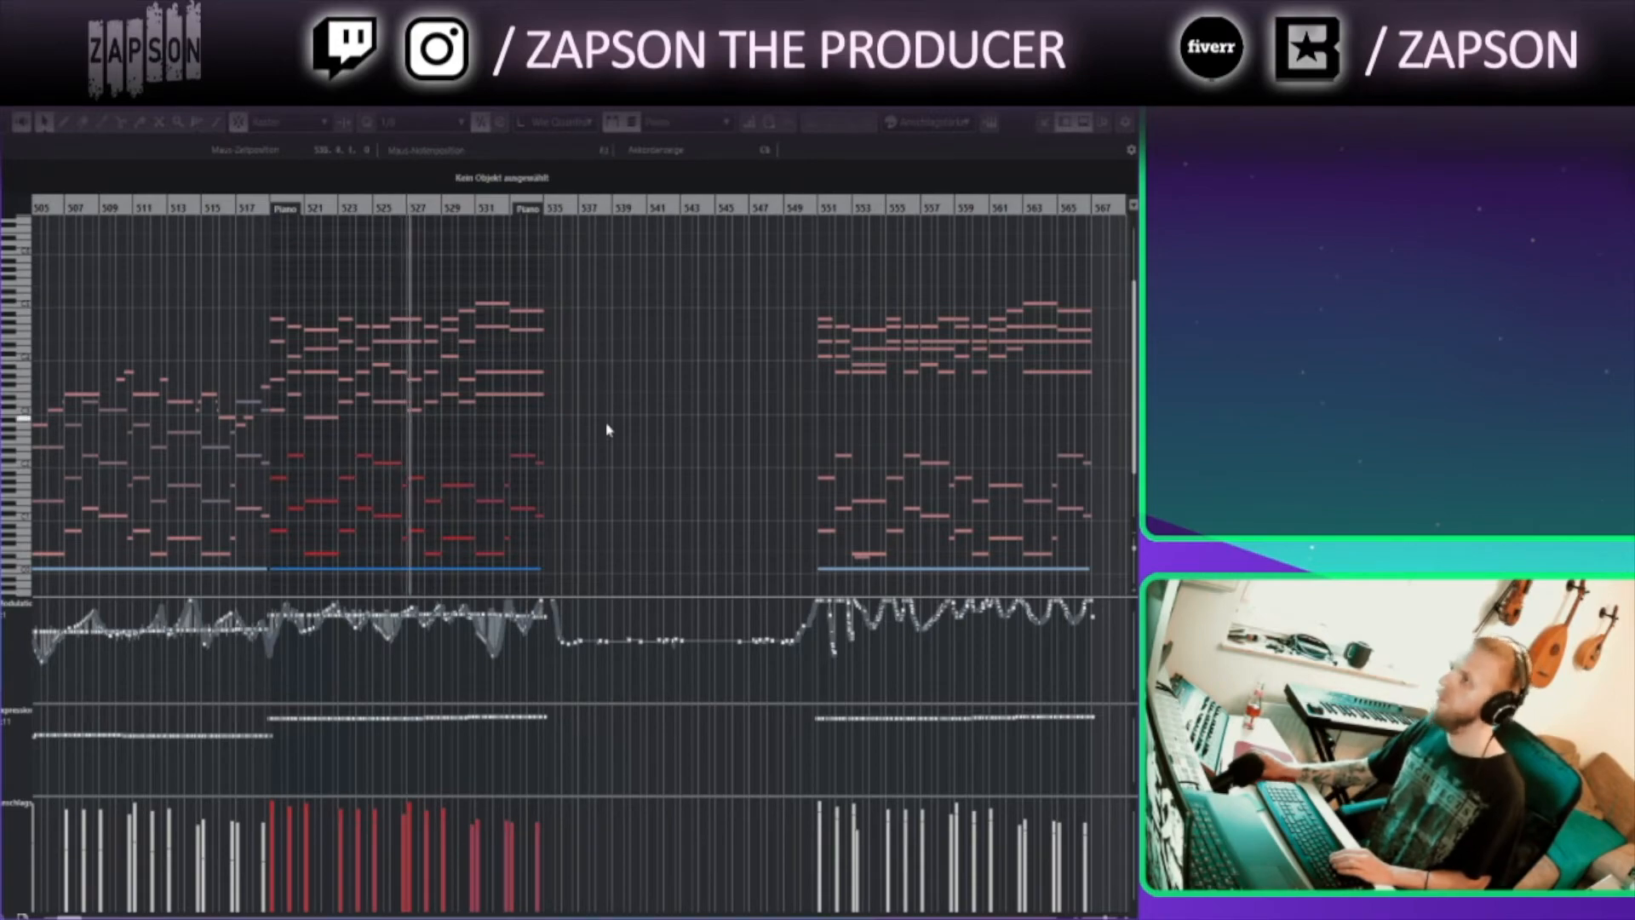
scroll(460, 471, "up", 4)
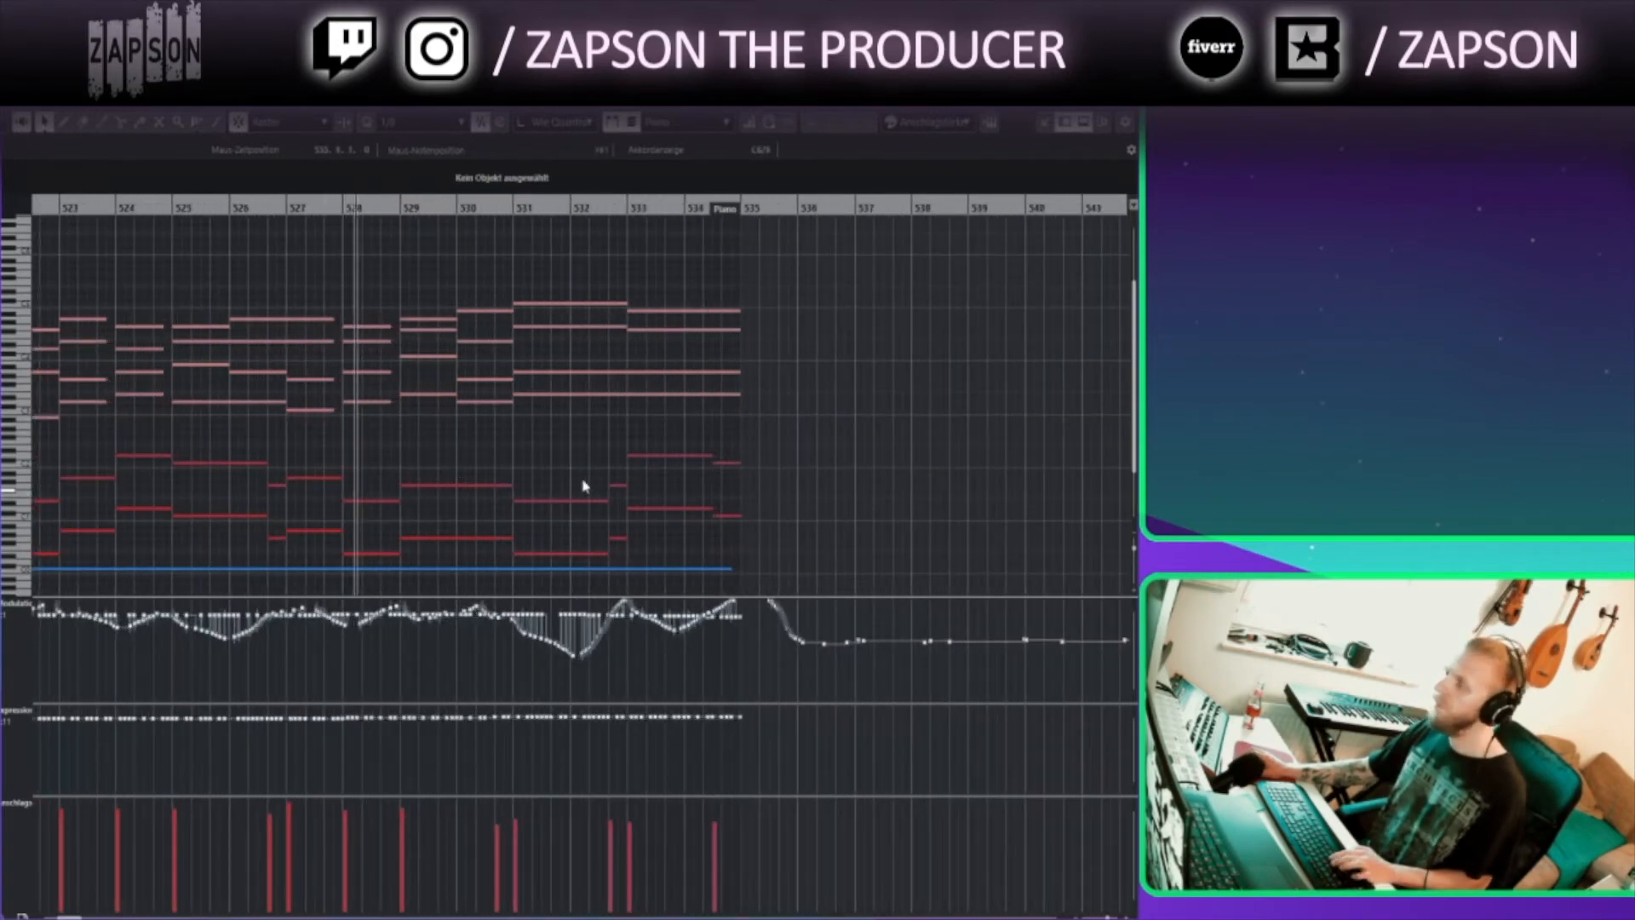
scroll(579, 481, "down", 2)
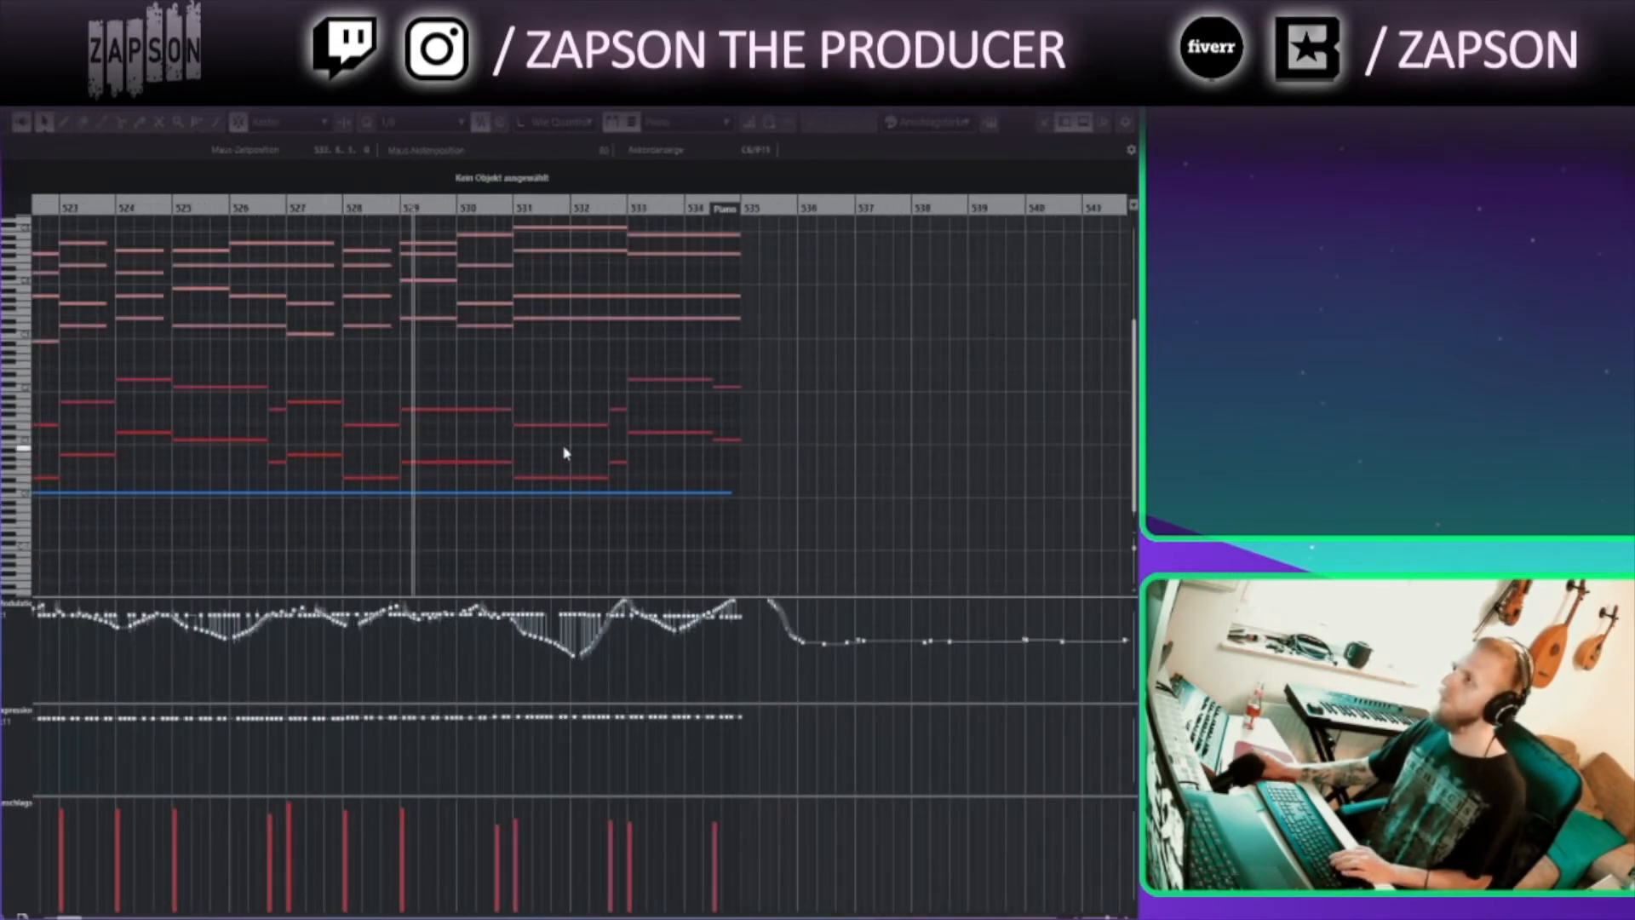
scroll(567, 454, "up", 2)
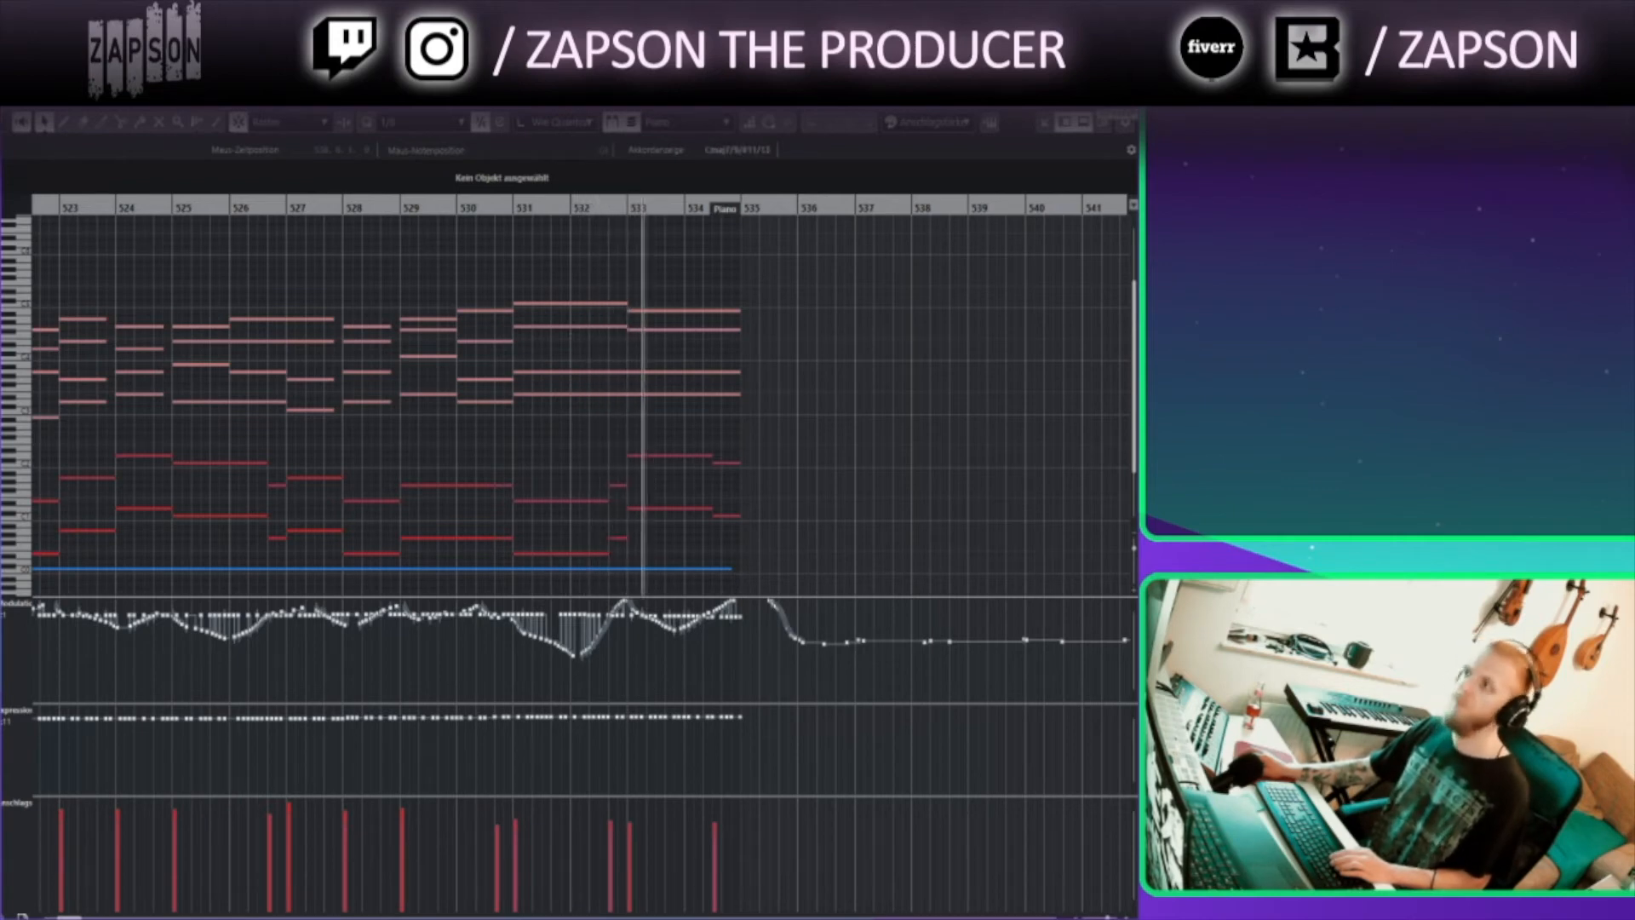
left_click(1125, 99)
left_click(888, 596)
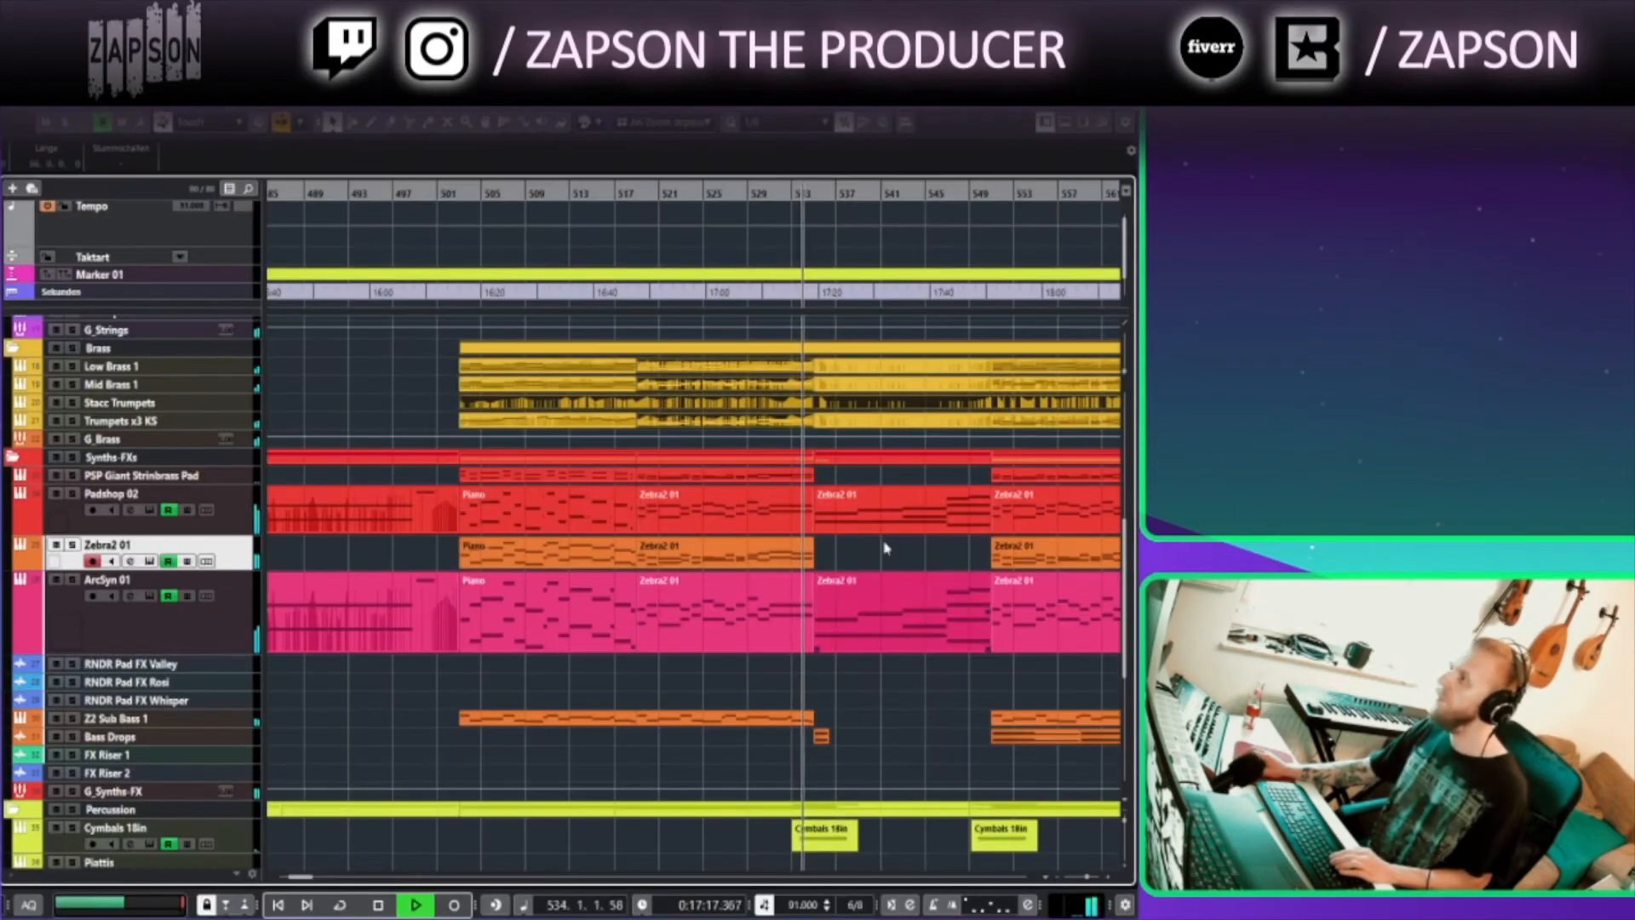
left_click(889, 444)
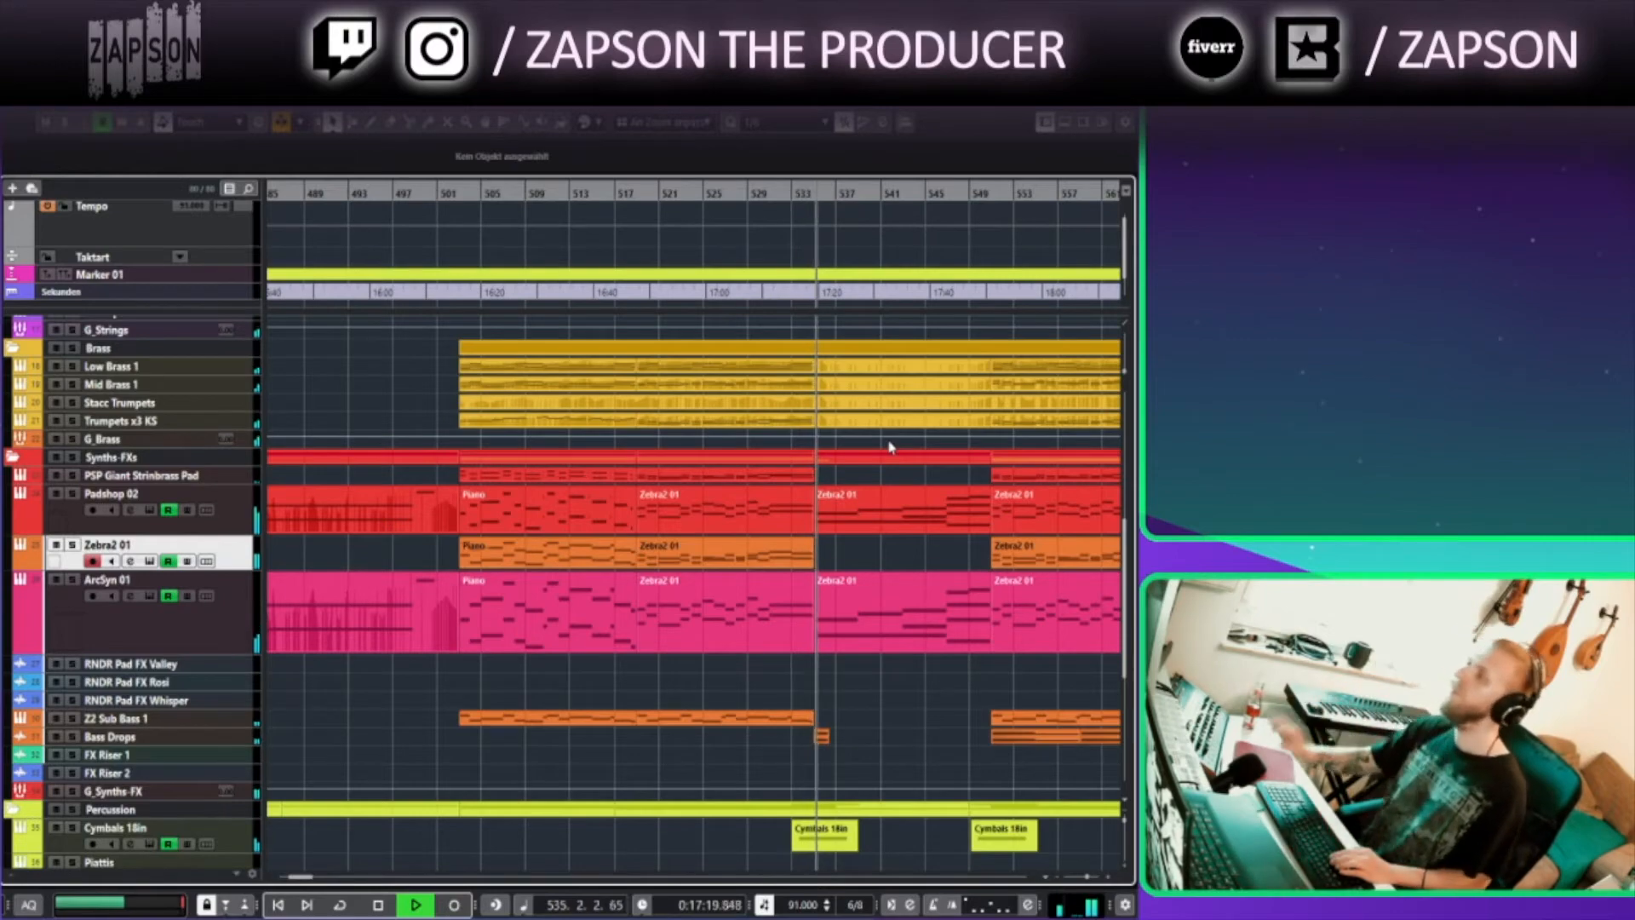
Browse the arrangement through bars 529 to 593 during playback, then stop playback
scroll(805, 658, "down", 1)
scroll(805, 657, "down", 4)
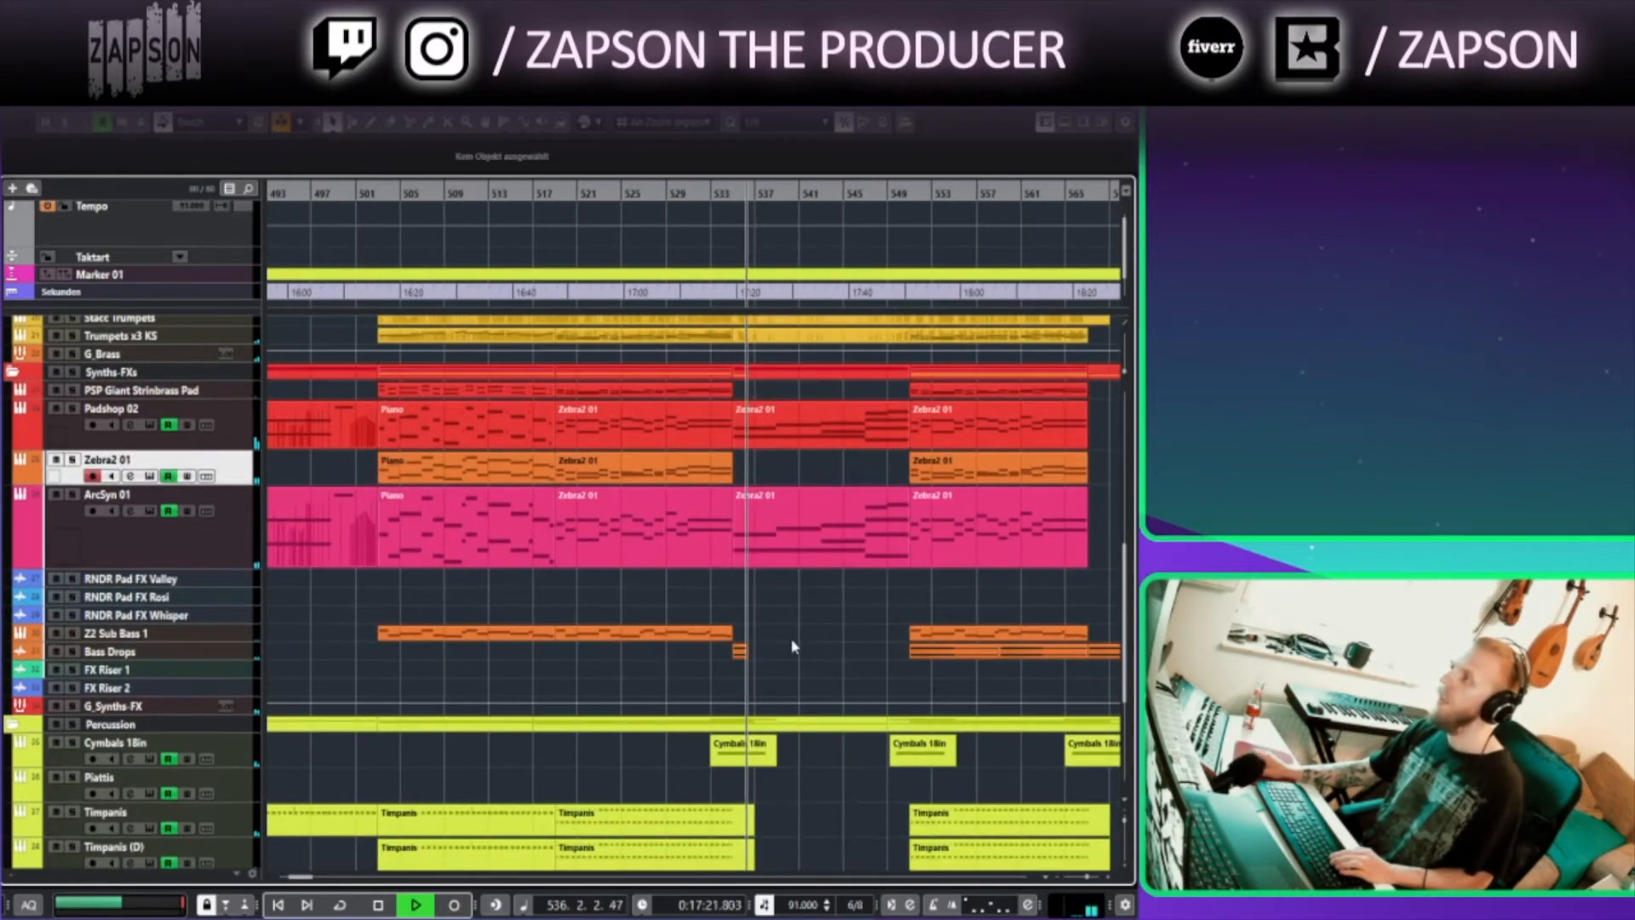
scroll(801, 664, "up", 7)
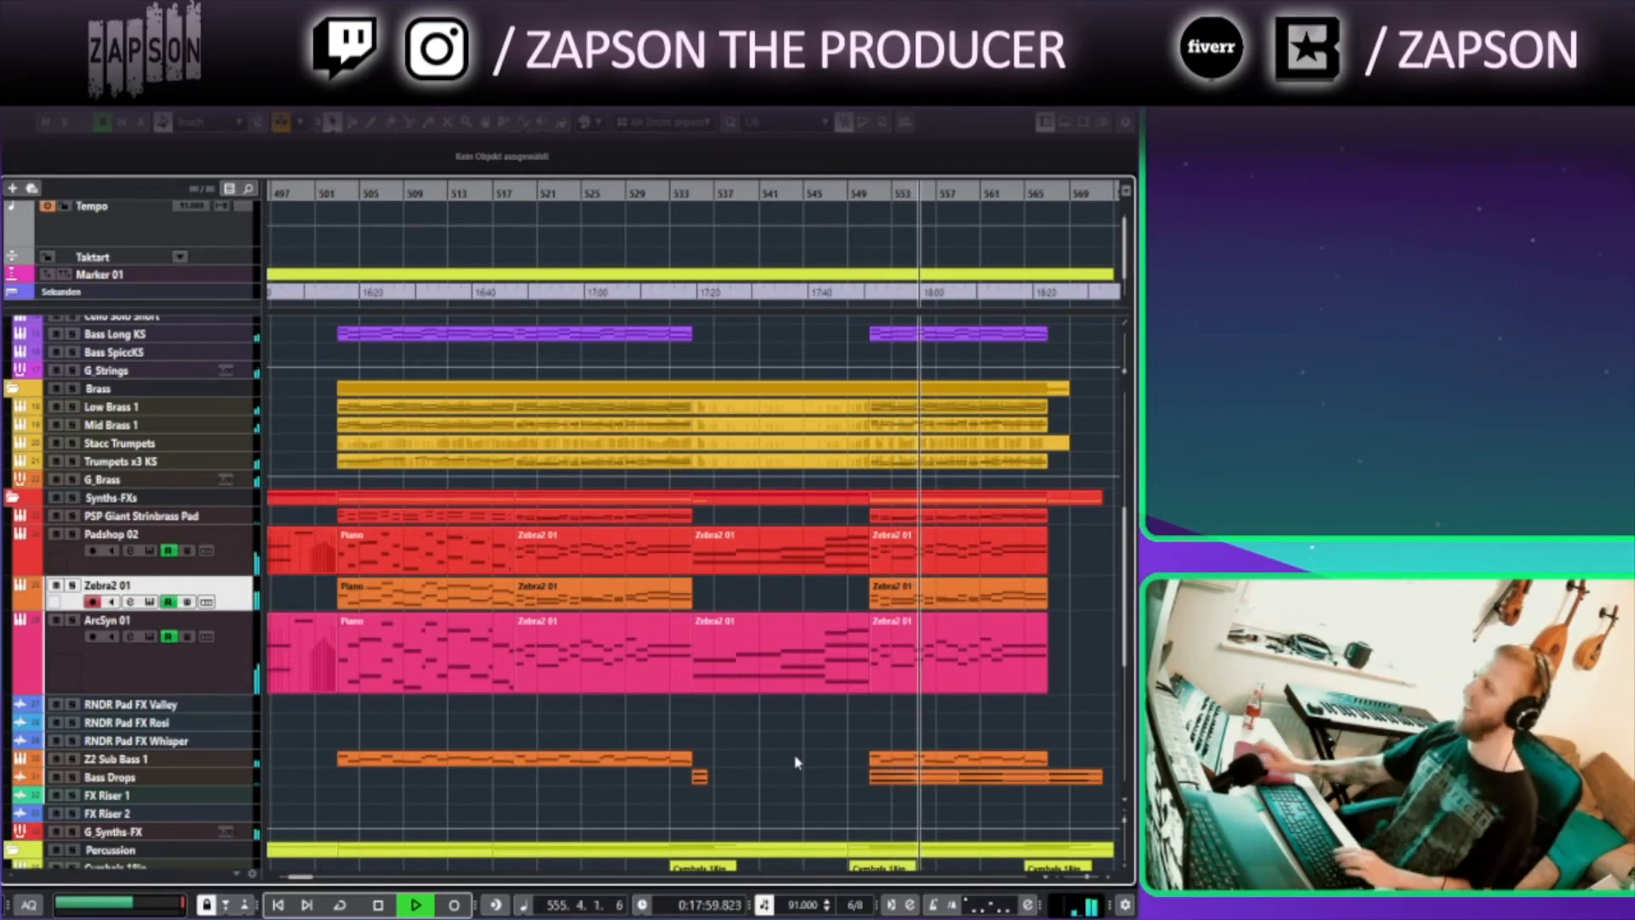
left_click_drag(841, 776, 515, 730)
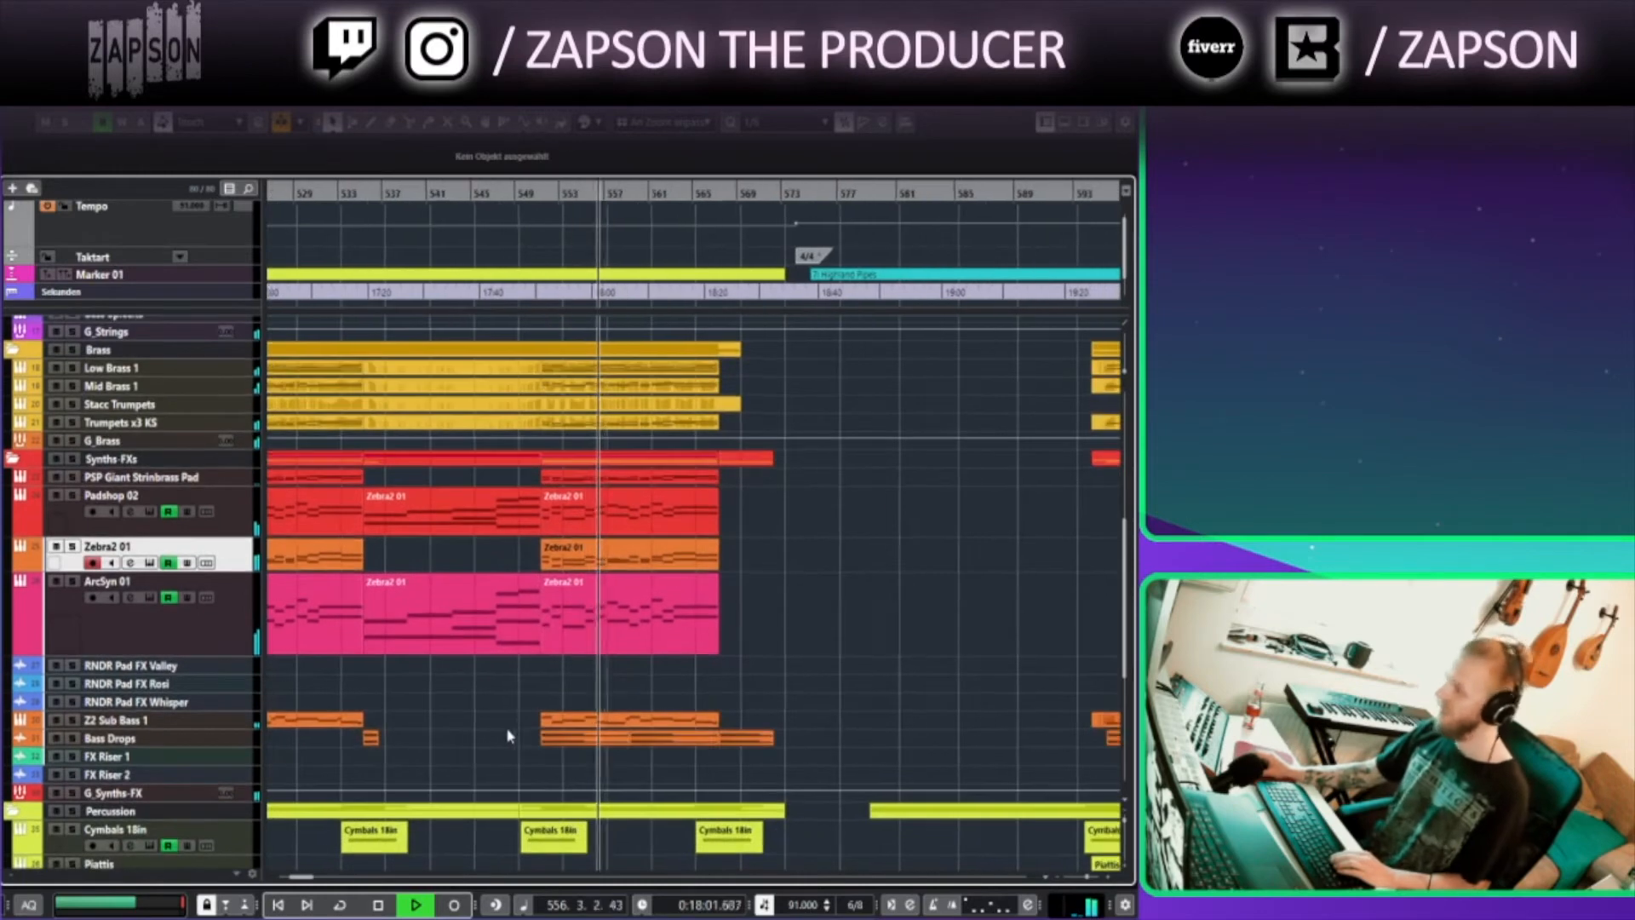
scroll(823, 504, "up", 3)
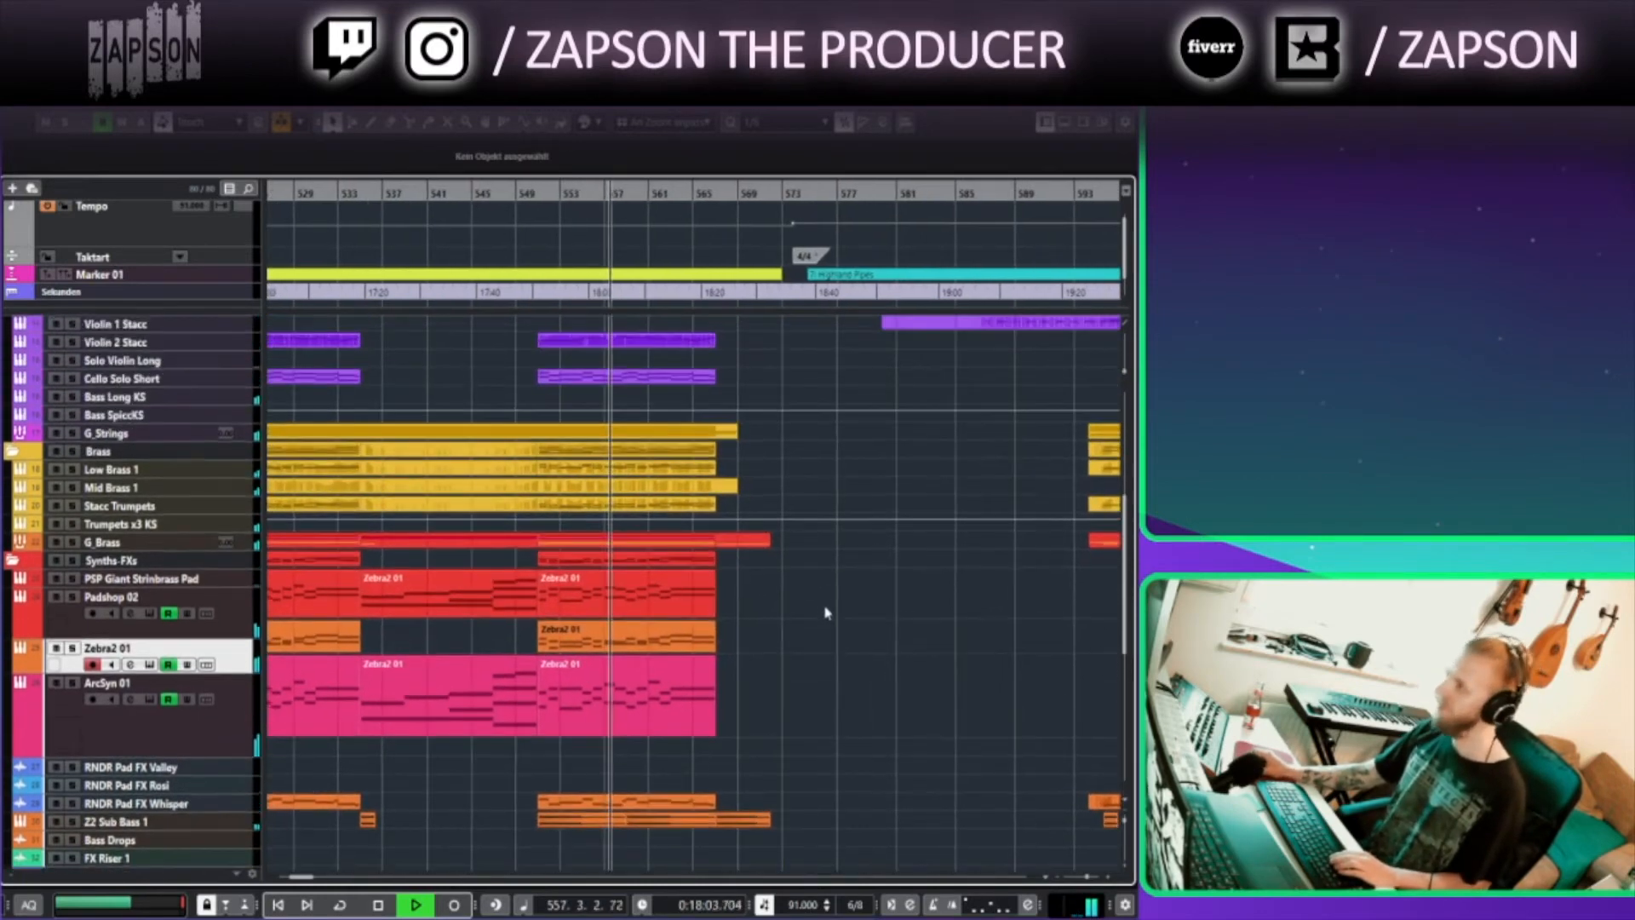
scroll(805, 546, "up", 4)
scroll(798, 569, "up", 1)
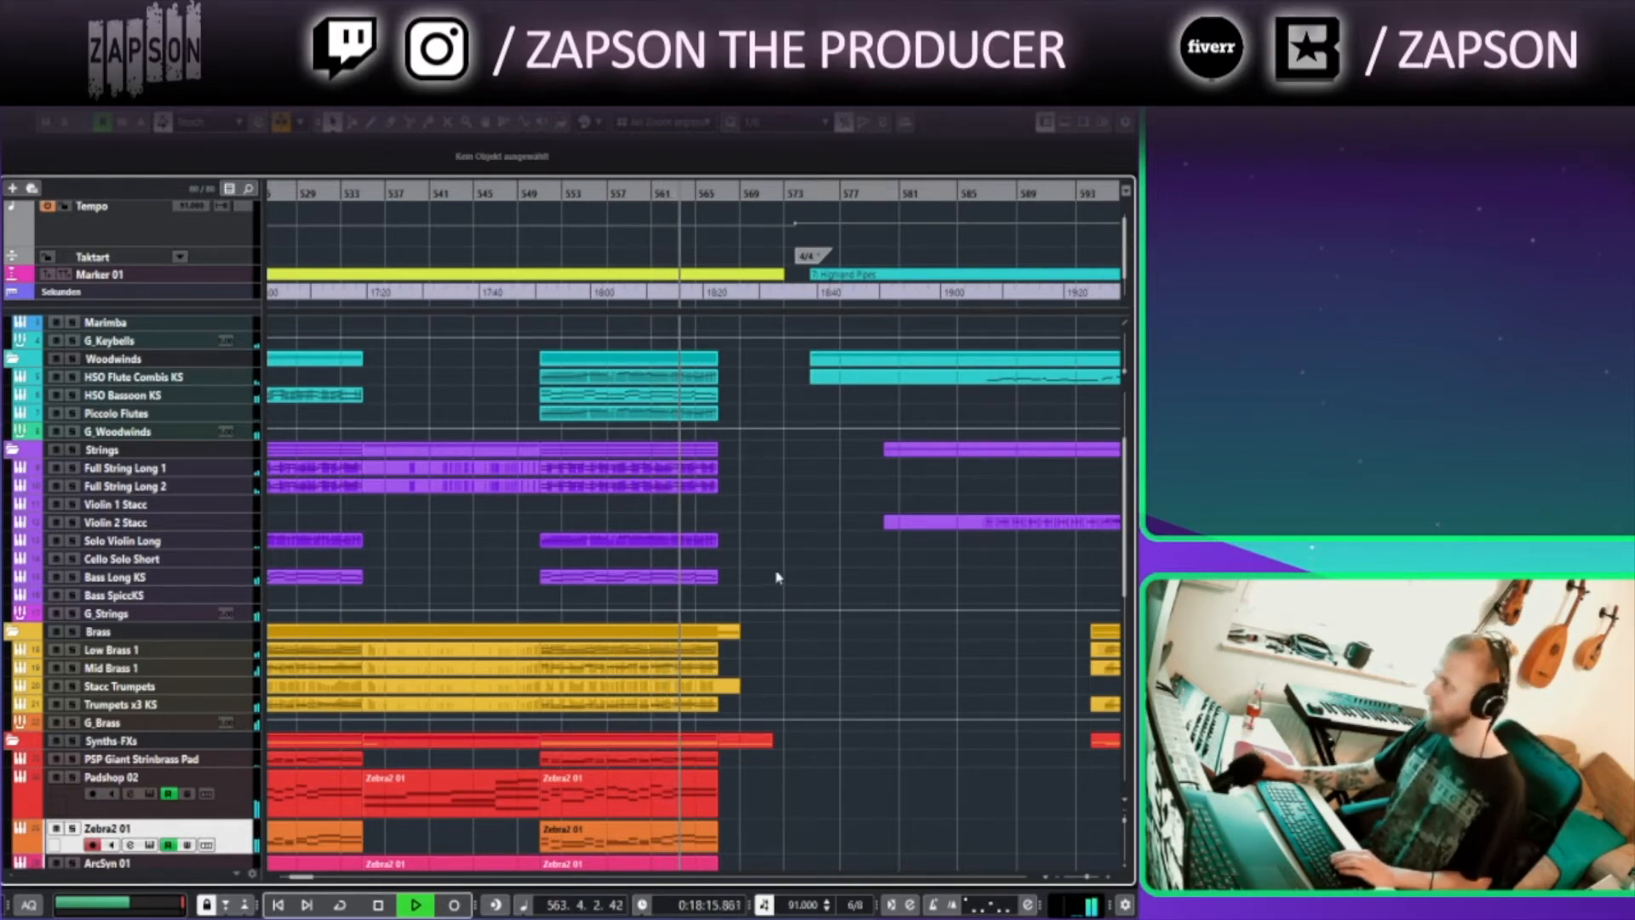
scroll(762, 575, "up", 2, "ctrl")
scroll(761, 571, "up", 2, "ctrl")
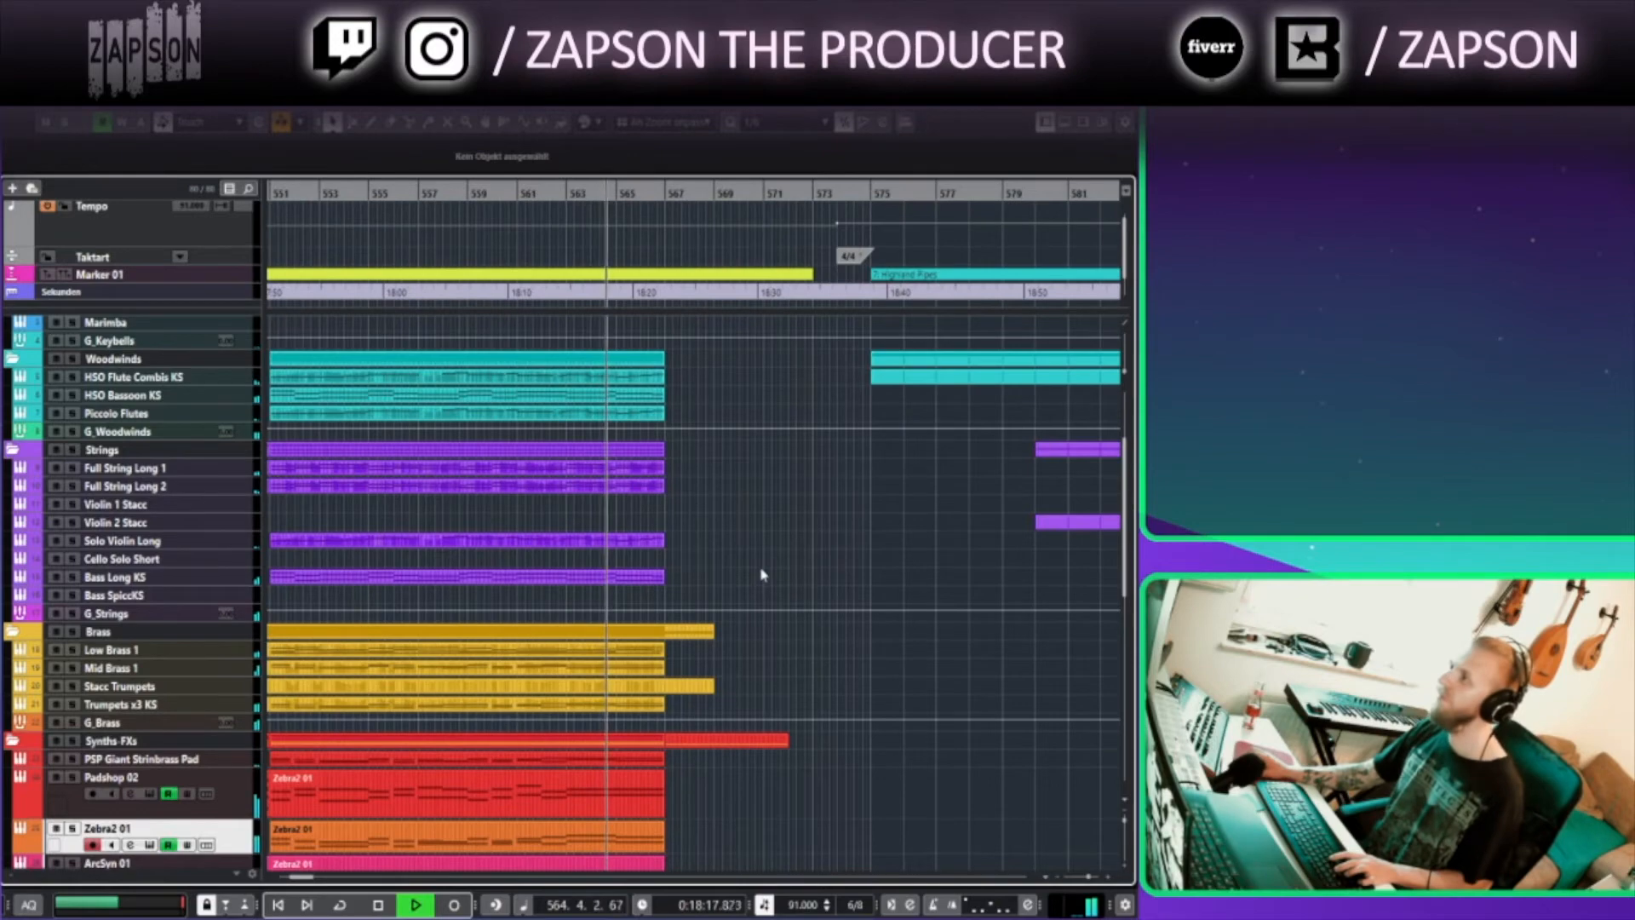
scroll(735, 517, "down", 1)
scroll(735, 517, "down", 10)
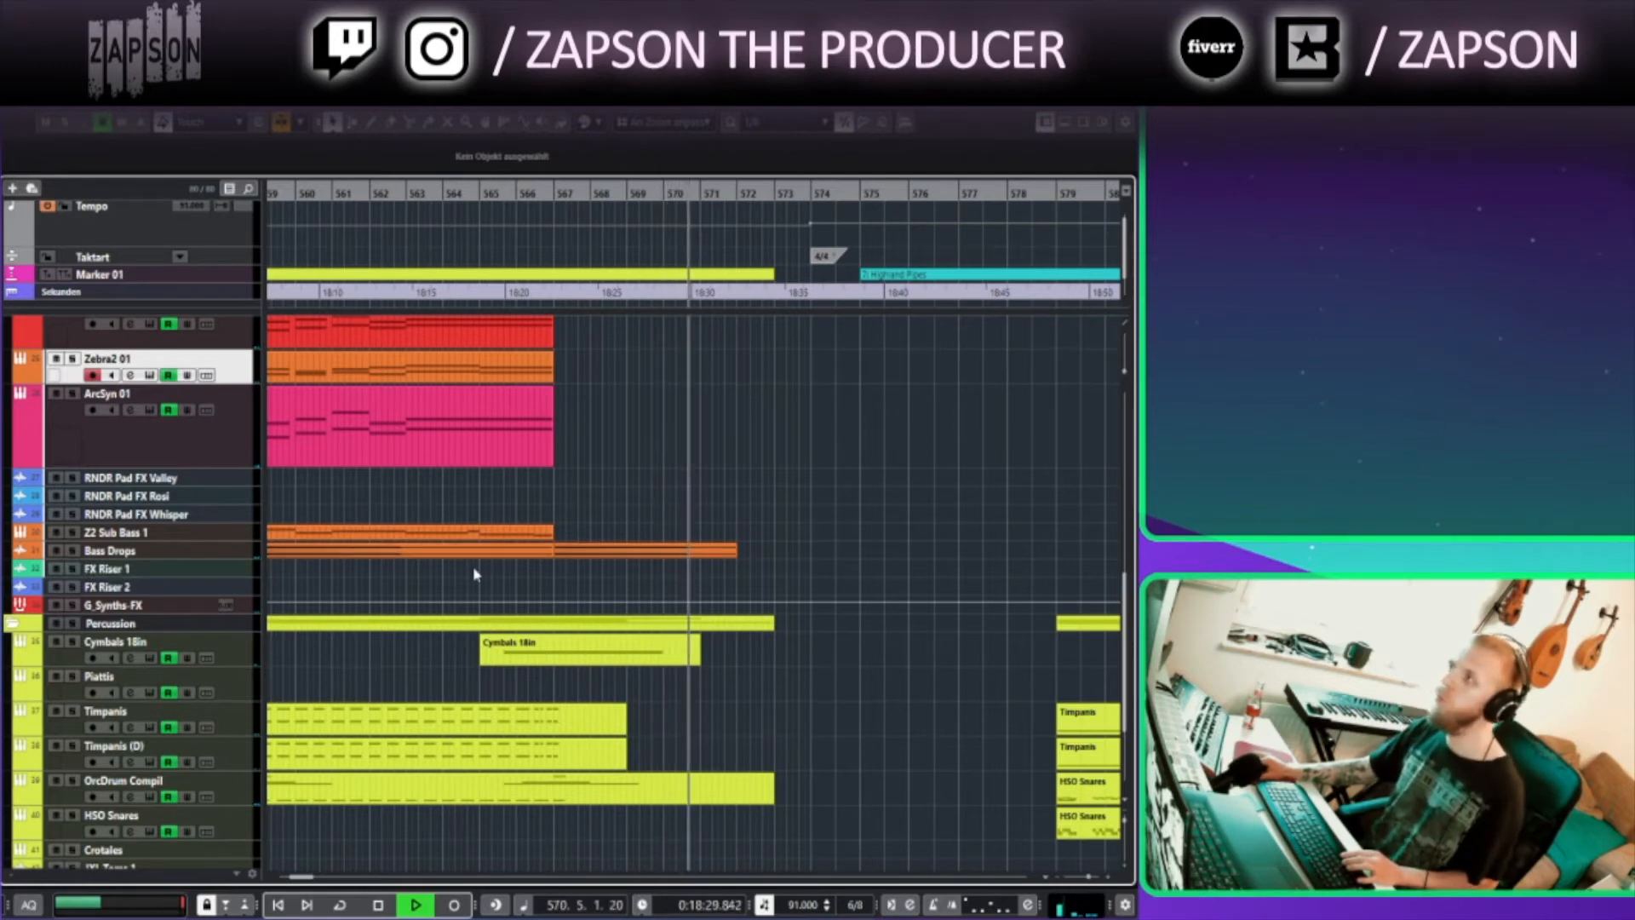
key("space")
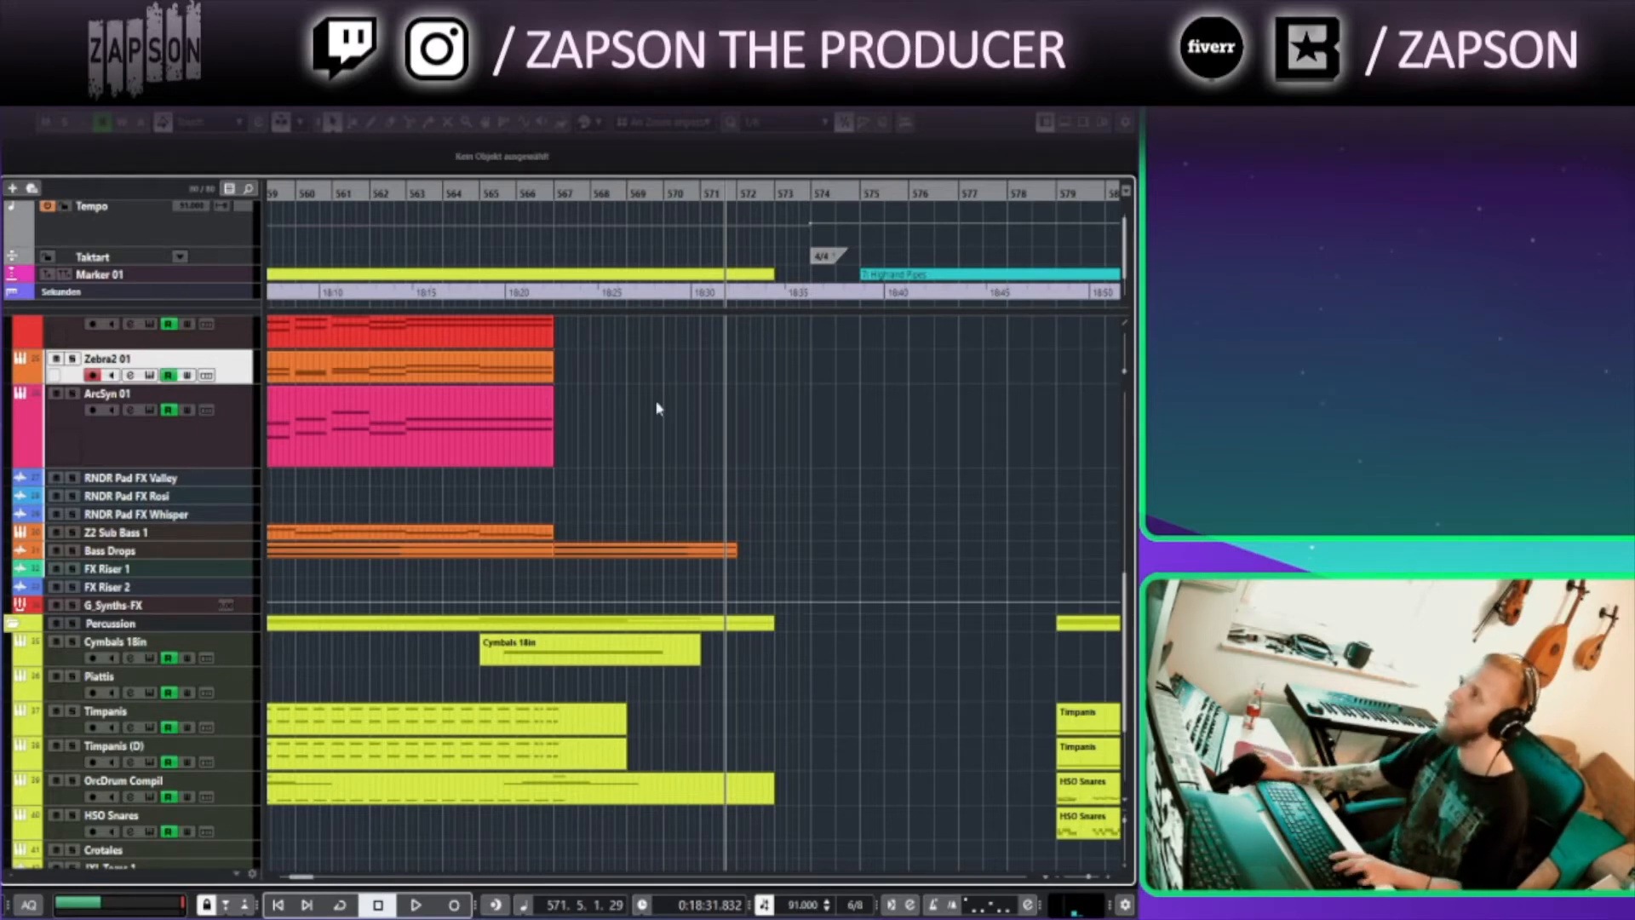
Move the playhead to bar 575 at the Highland Pipes marker
scroll(655, 409, "down", 3)
left_click(513, 194)
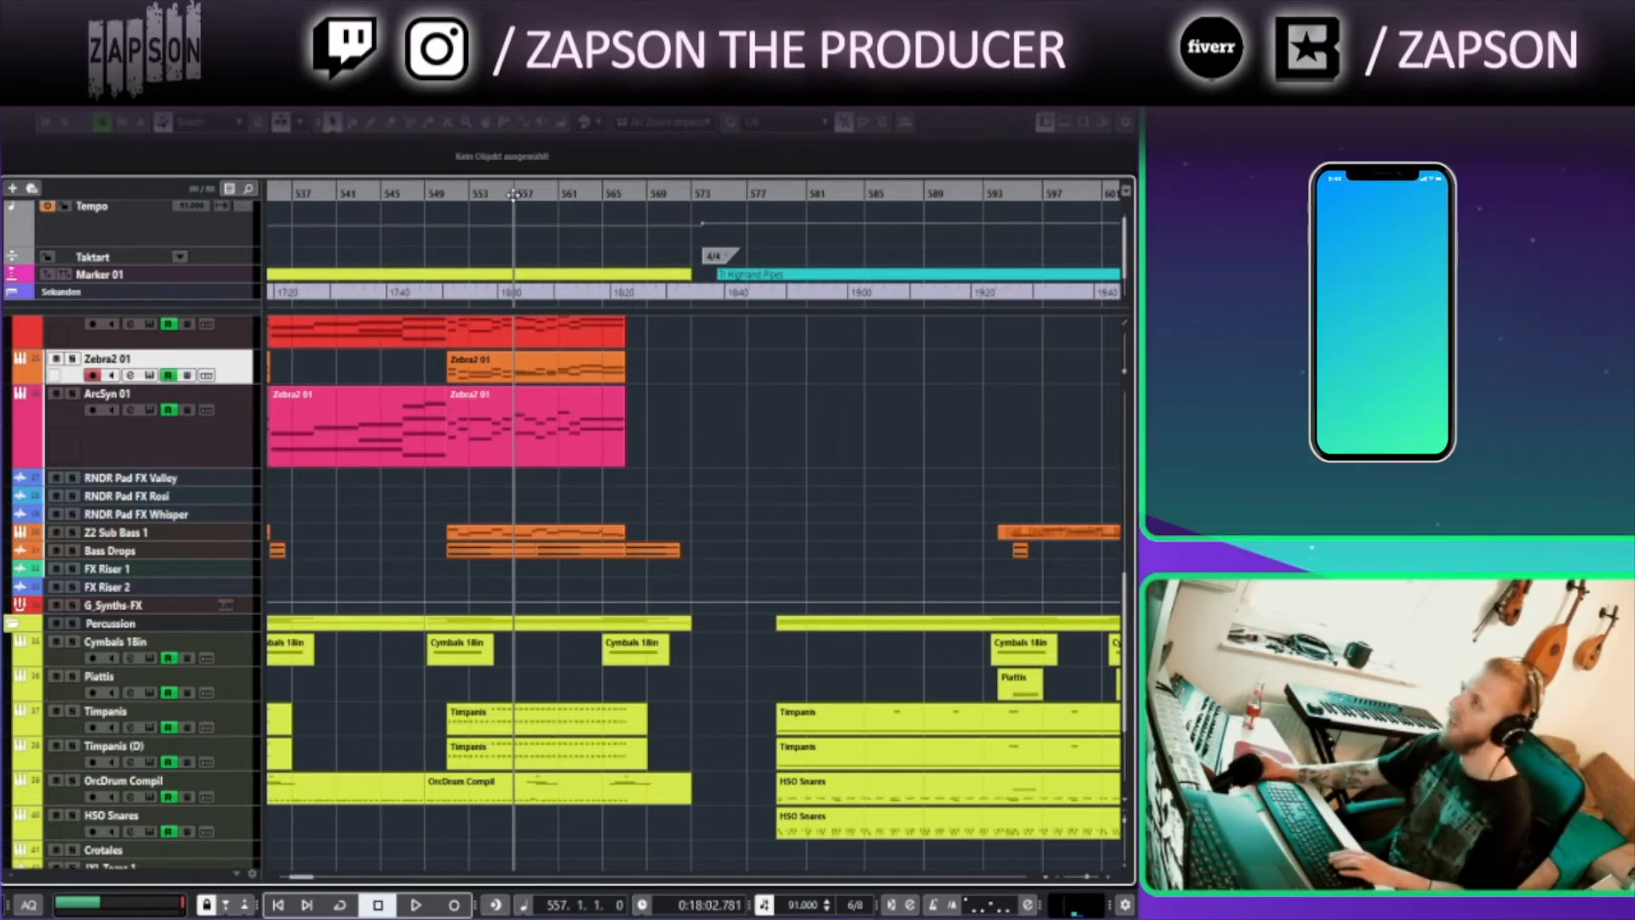
left_click(613, 194)
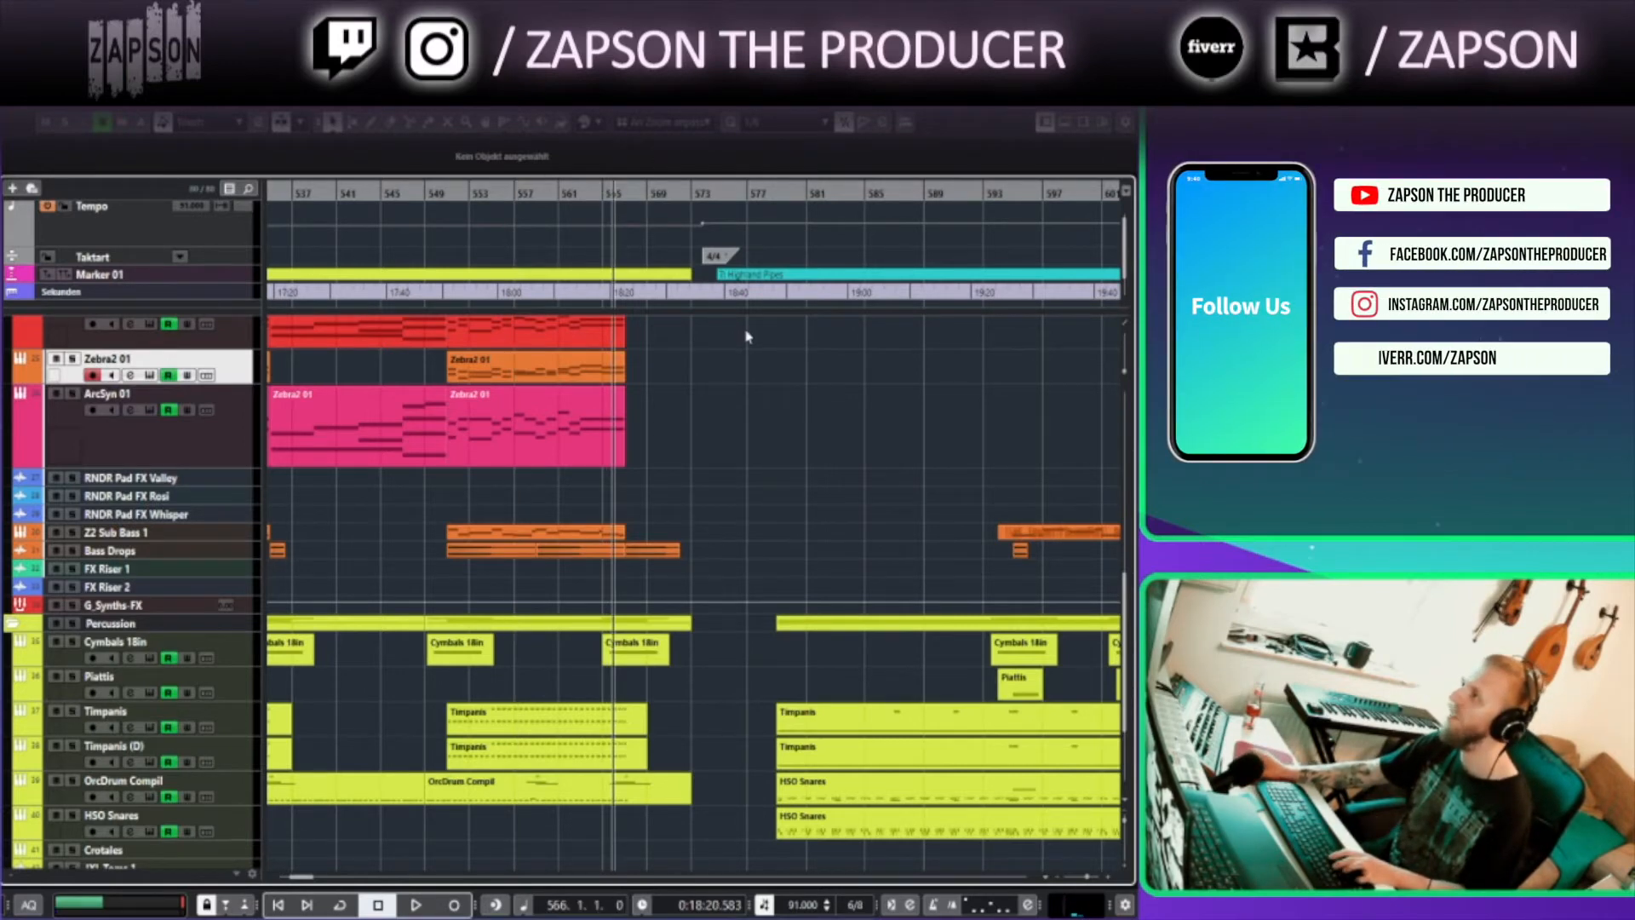
scroll(748, 345, "up", 3)
left_click_drag(809, 419, 698, 429)
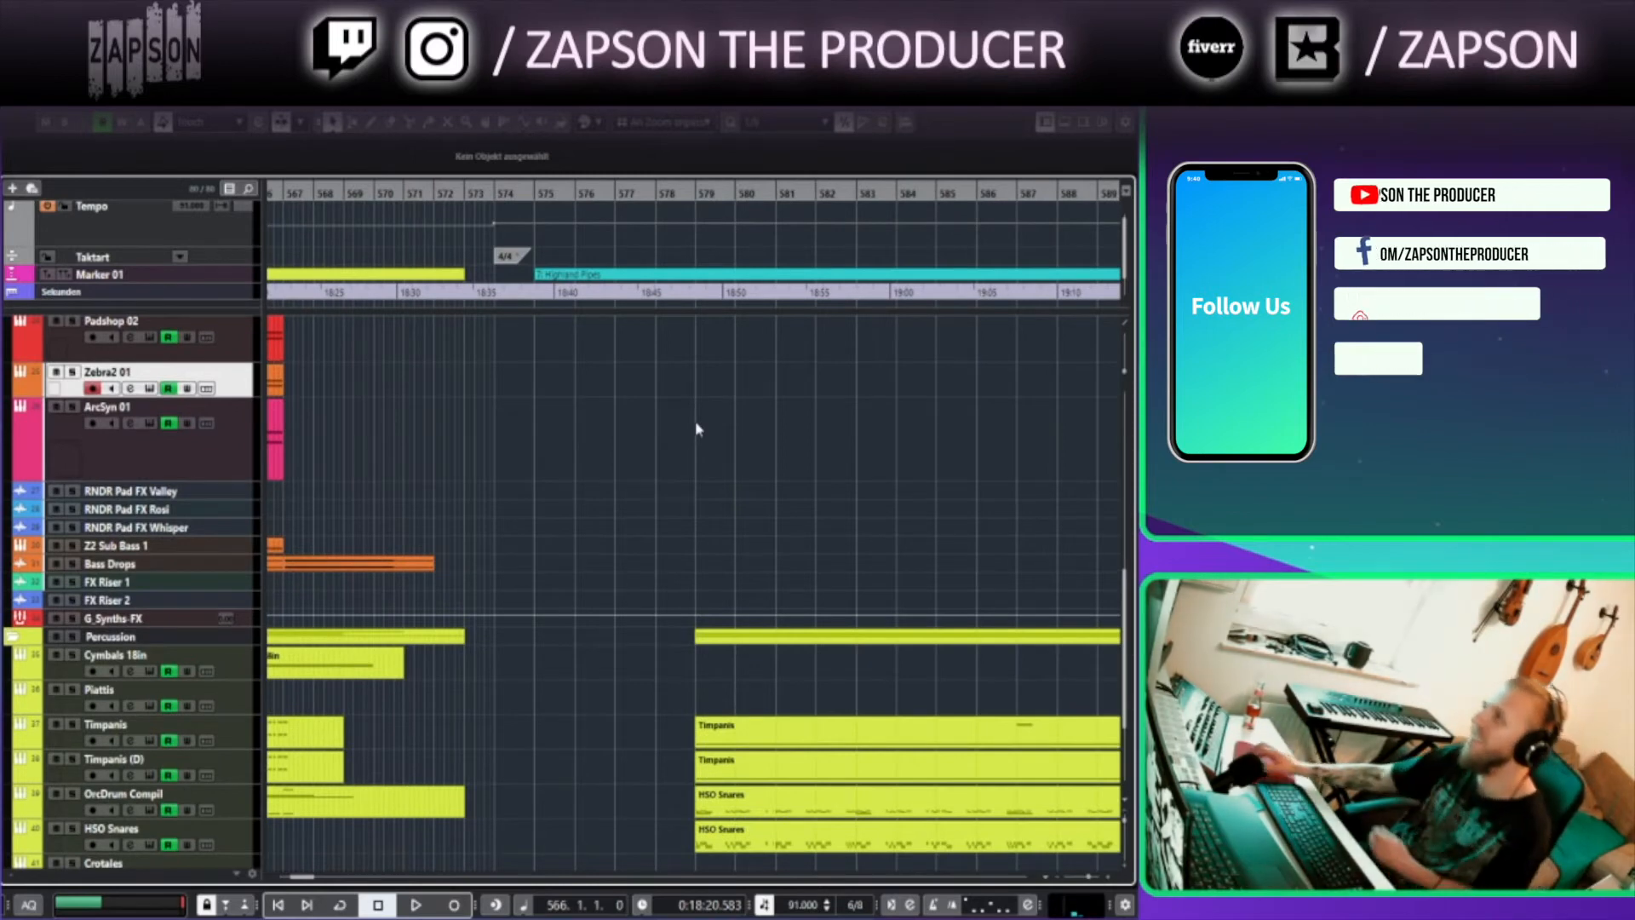
left_click(532, 194)
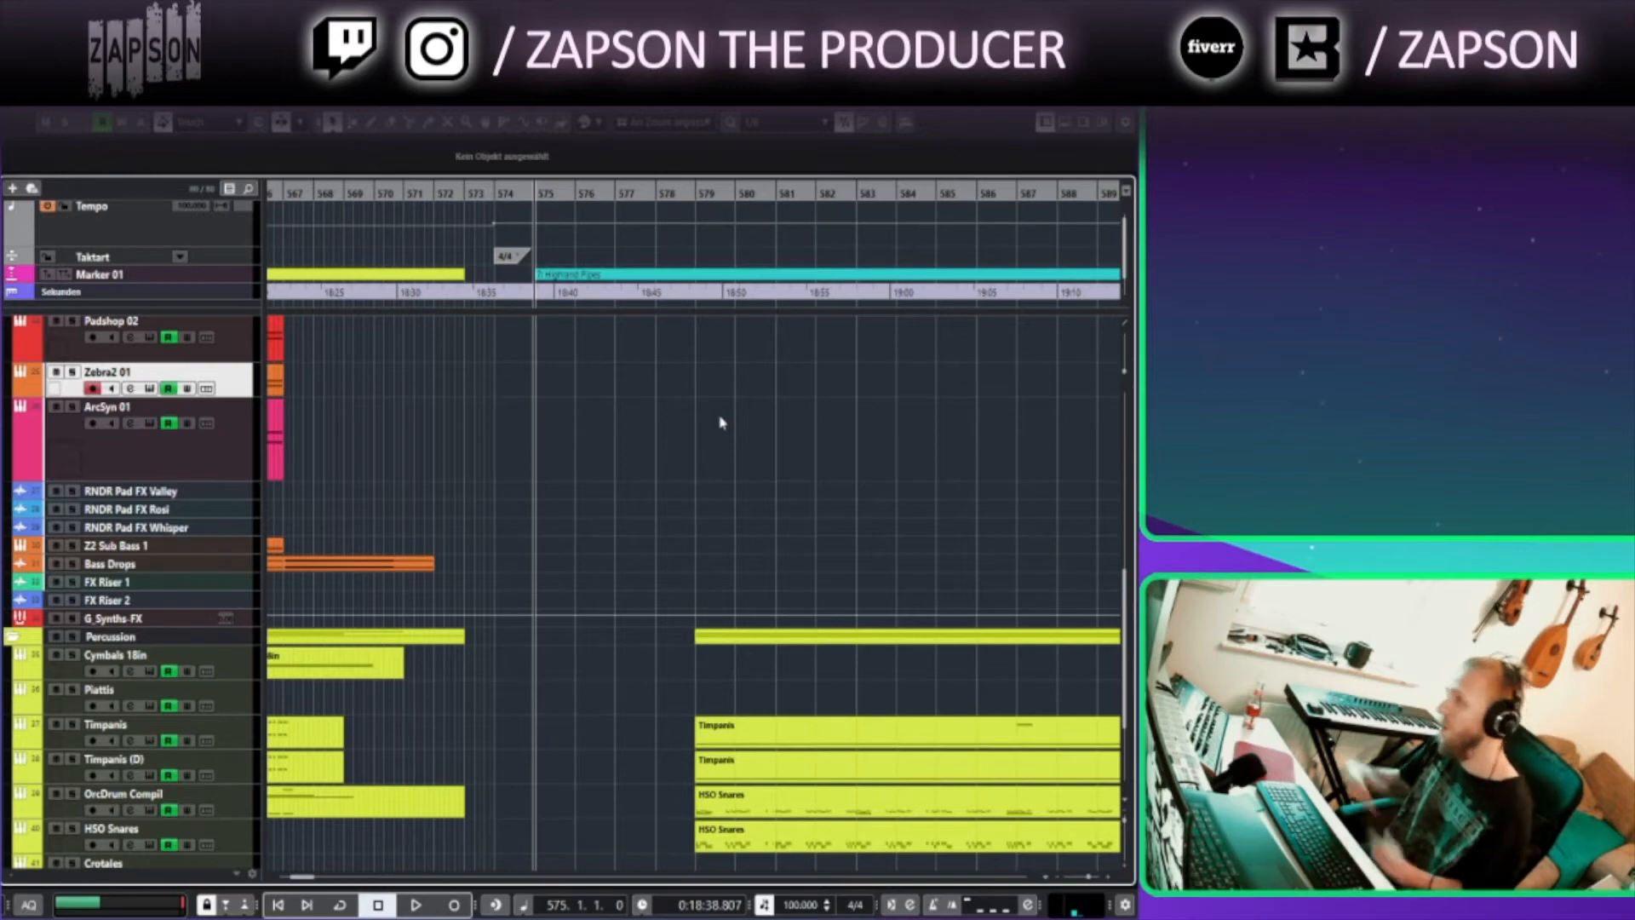
Select the Bagpipes track in the Fancy Instruments folder and enlarge its height
left_click_drag(675, 596, 673, 852)
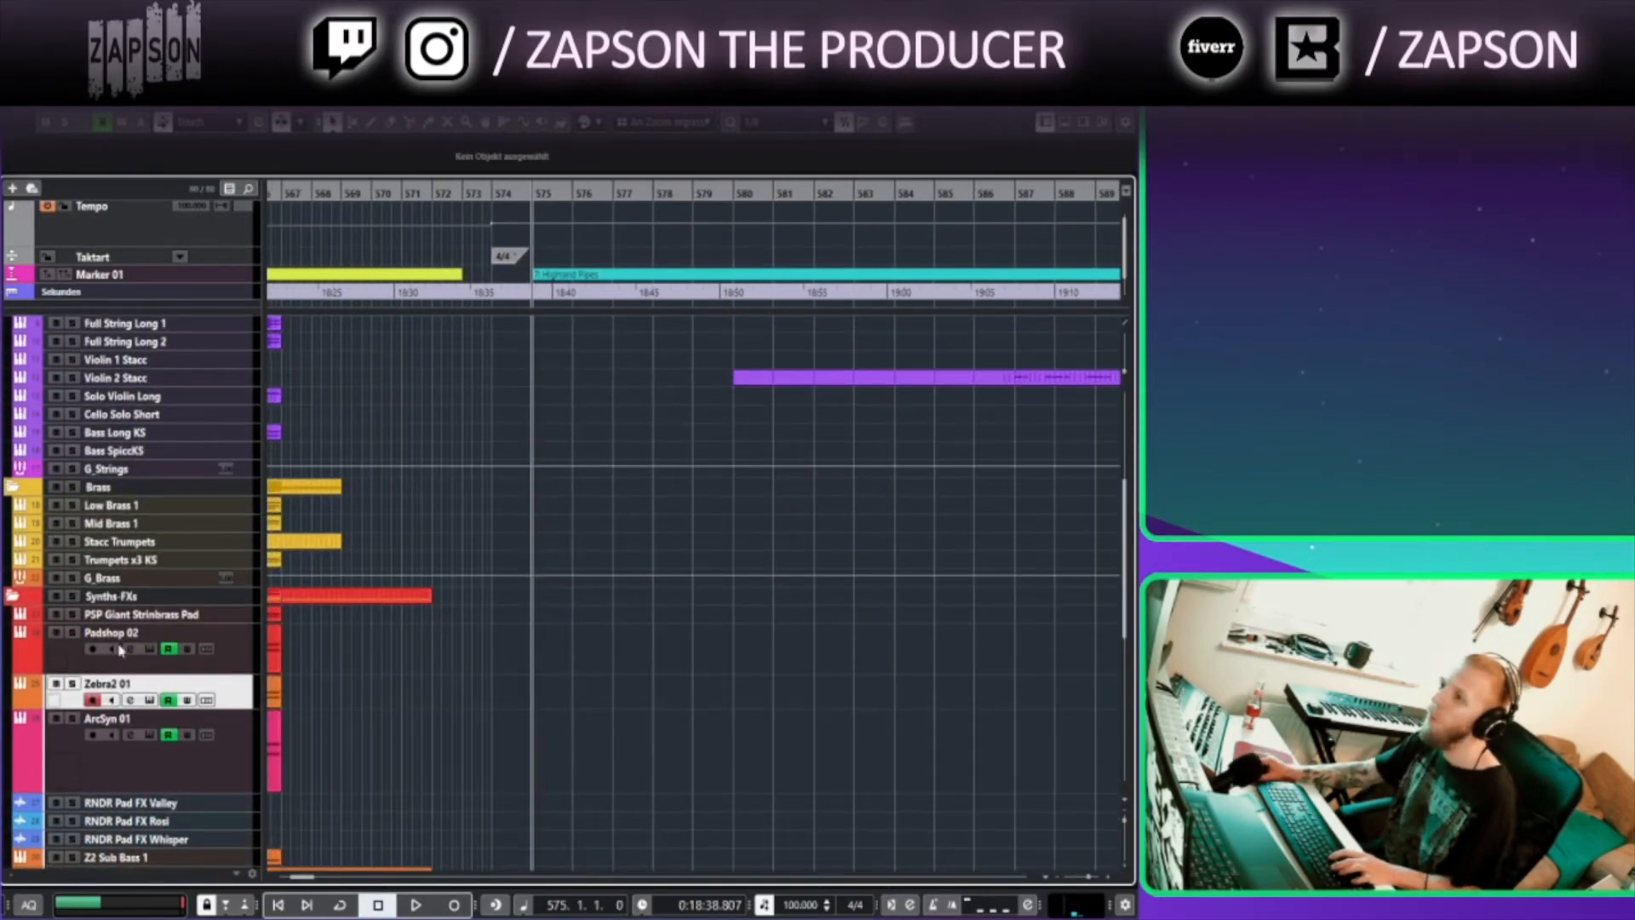
left_click(153, 395)
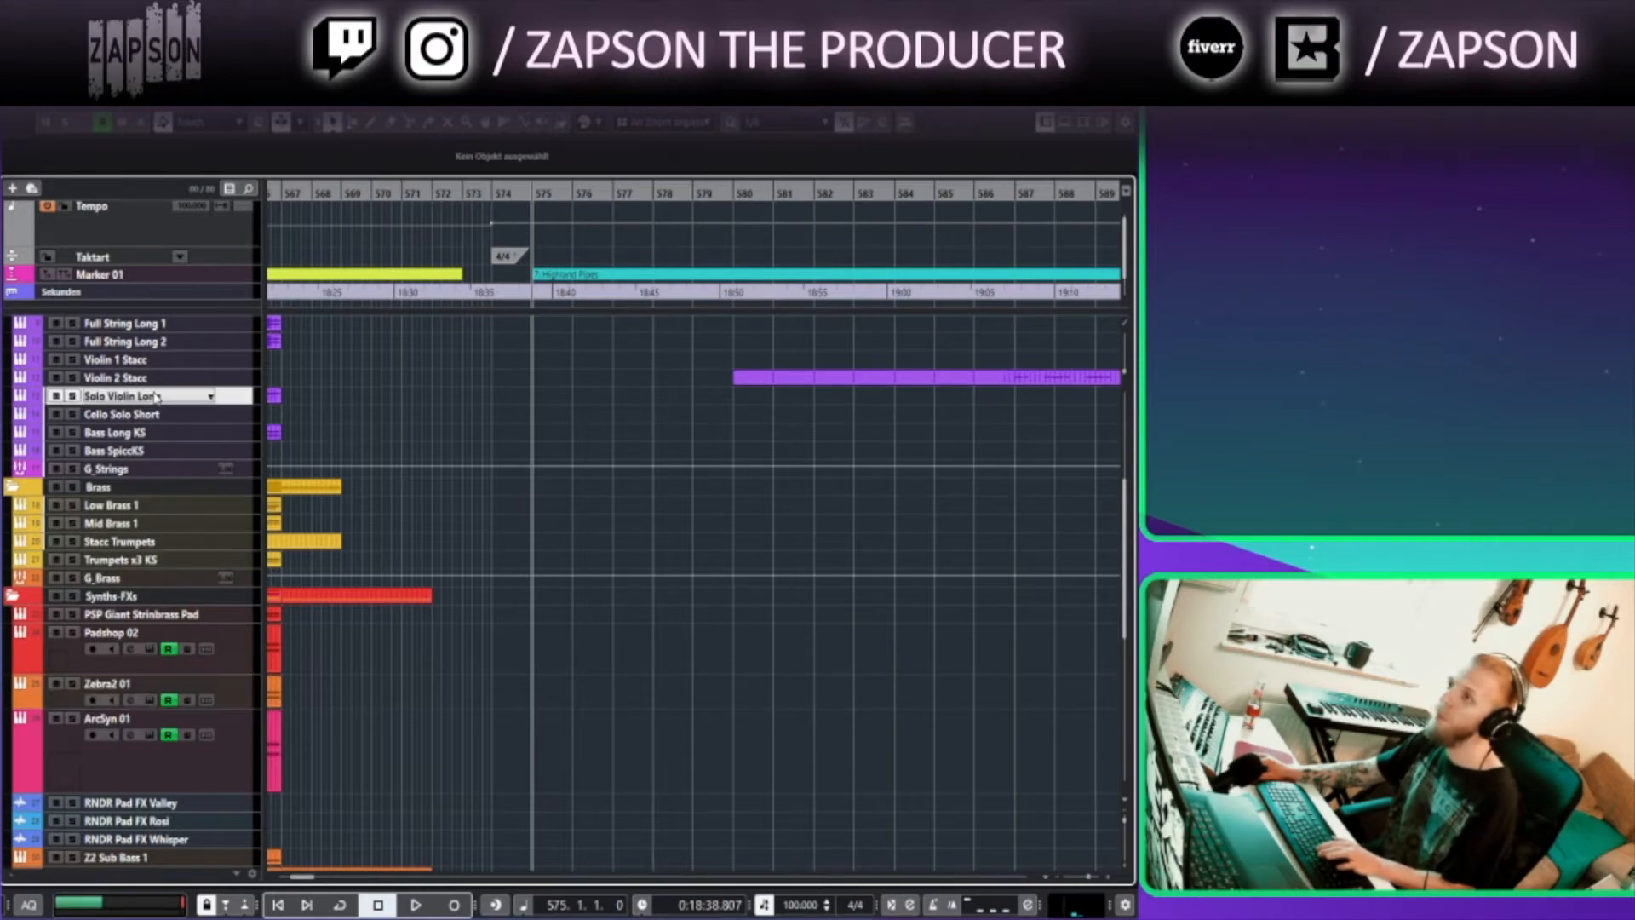
scroll(394, 505, "up", 3)
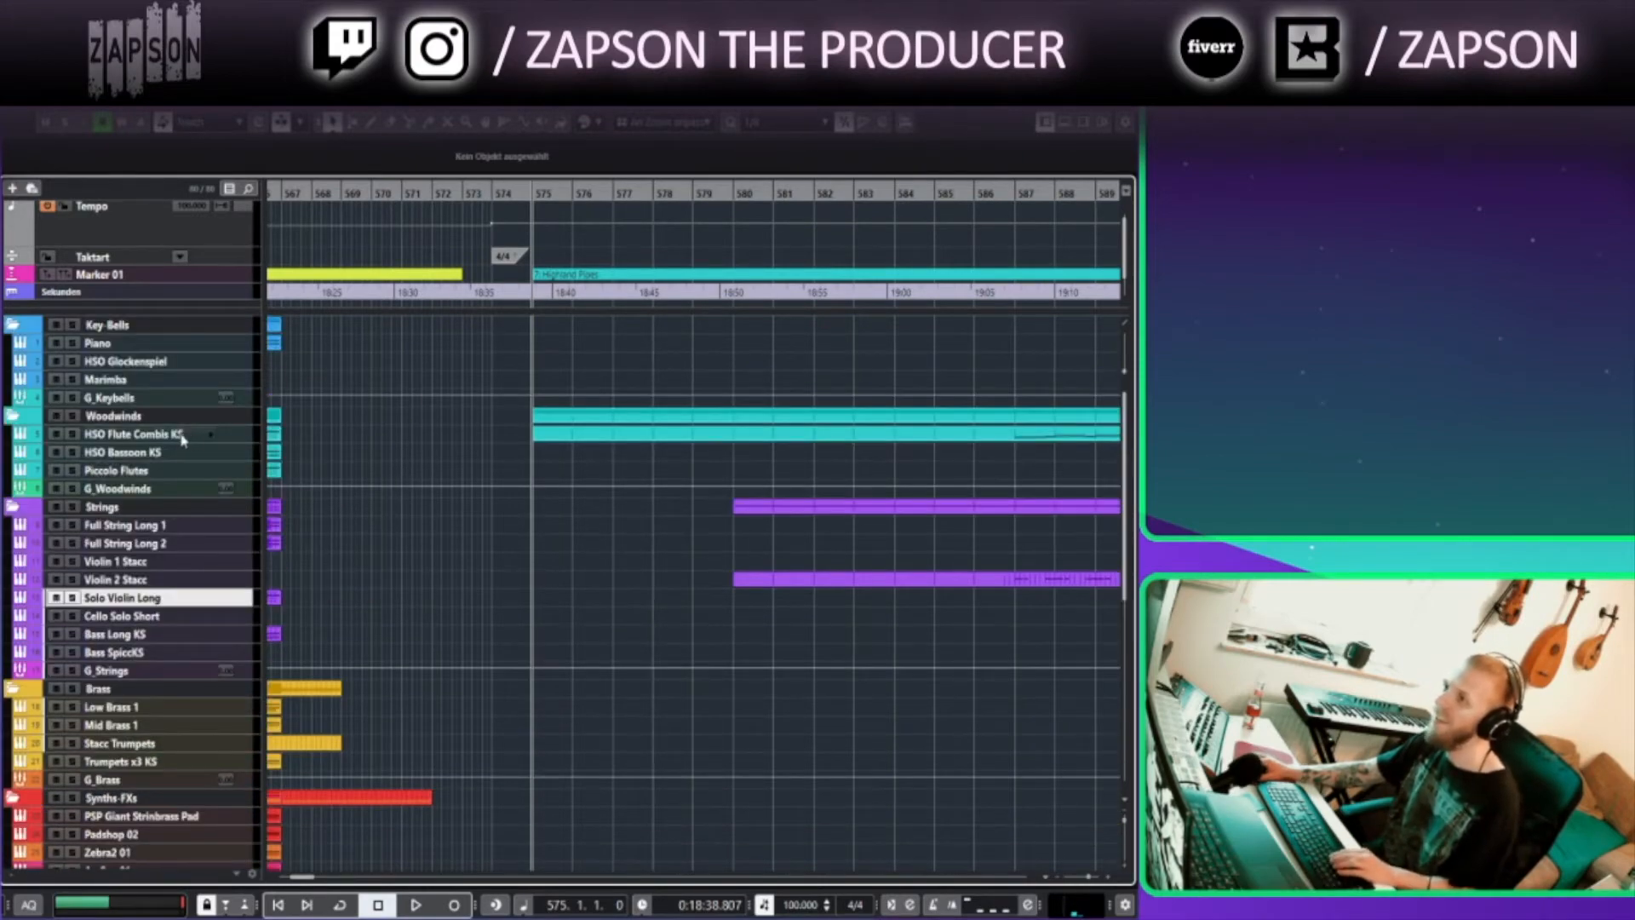
scroll(426, 561, "down", 5)
left_click(13, 776)
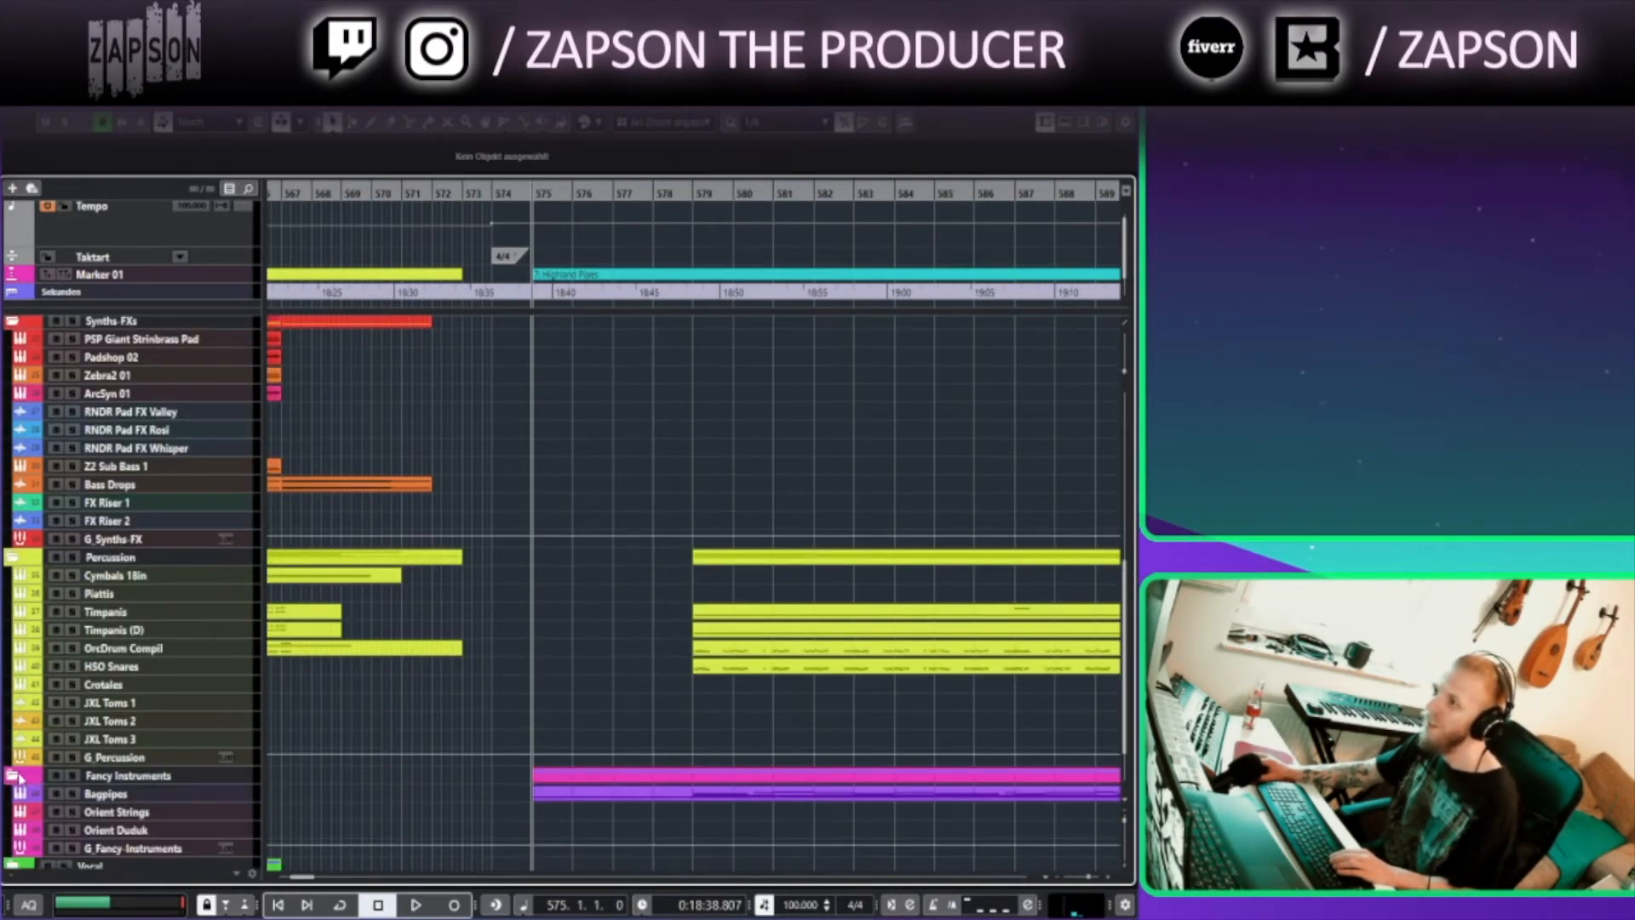
scroll(304, 734, "down", 2)
left_click(202, 722)
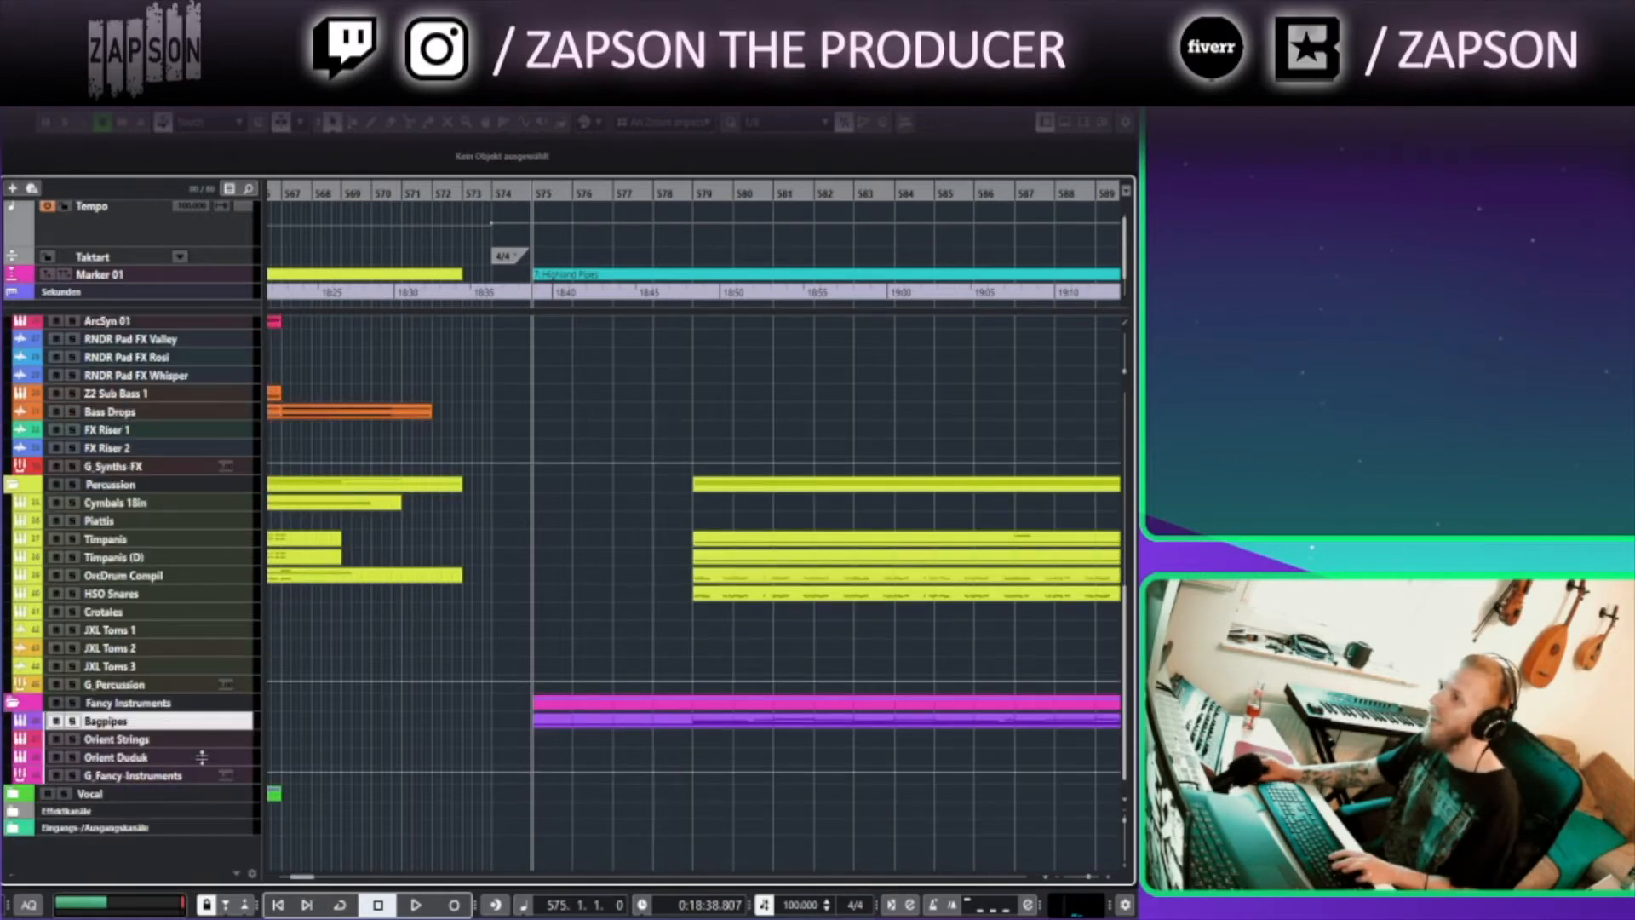
left_click(496, 688)
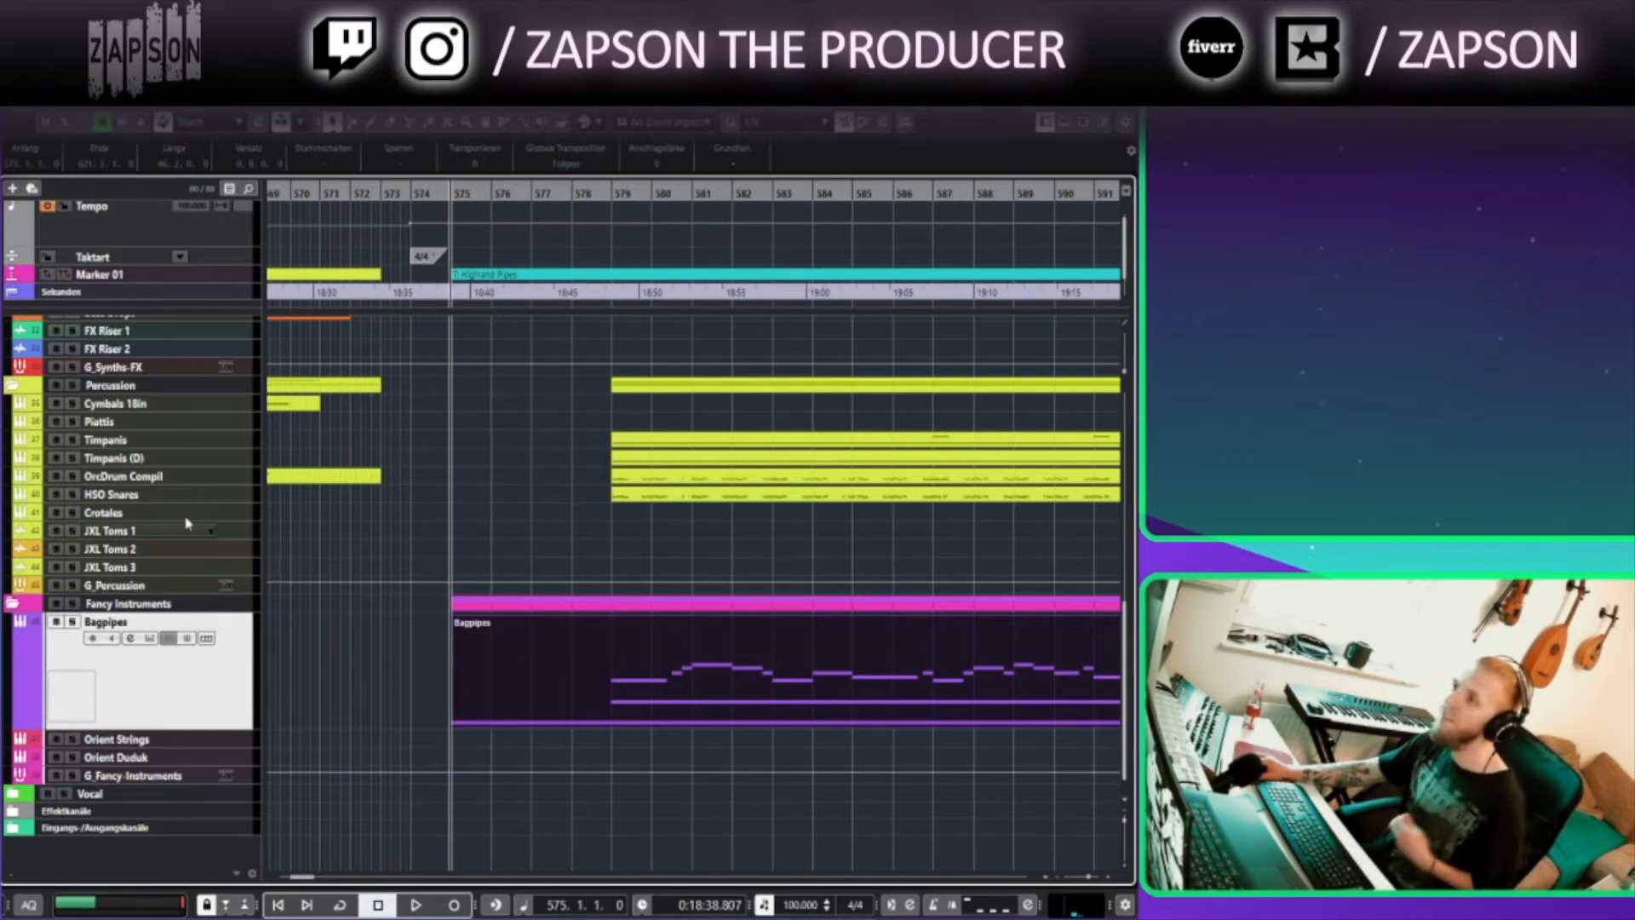
Open the Violin 2 Stacc instrument and switch it from the Browser to its Player page
scroll(202, 505, "up", 5)
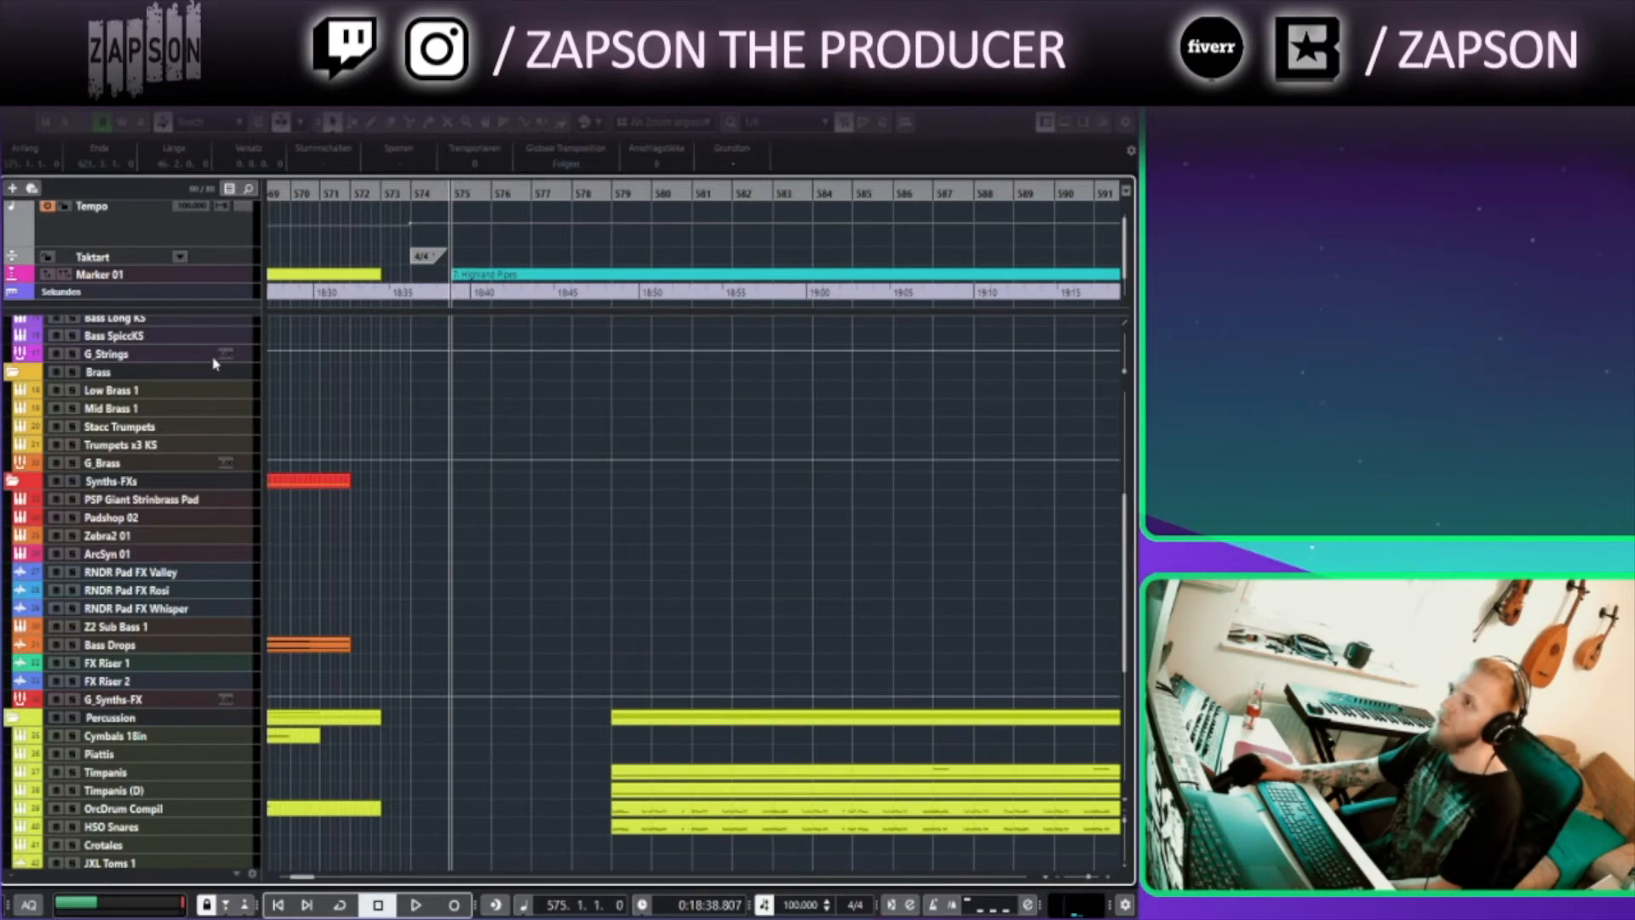
scroll(203, 522, "up", 3)
left_click(228, 483)
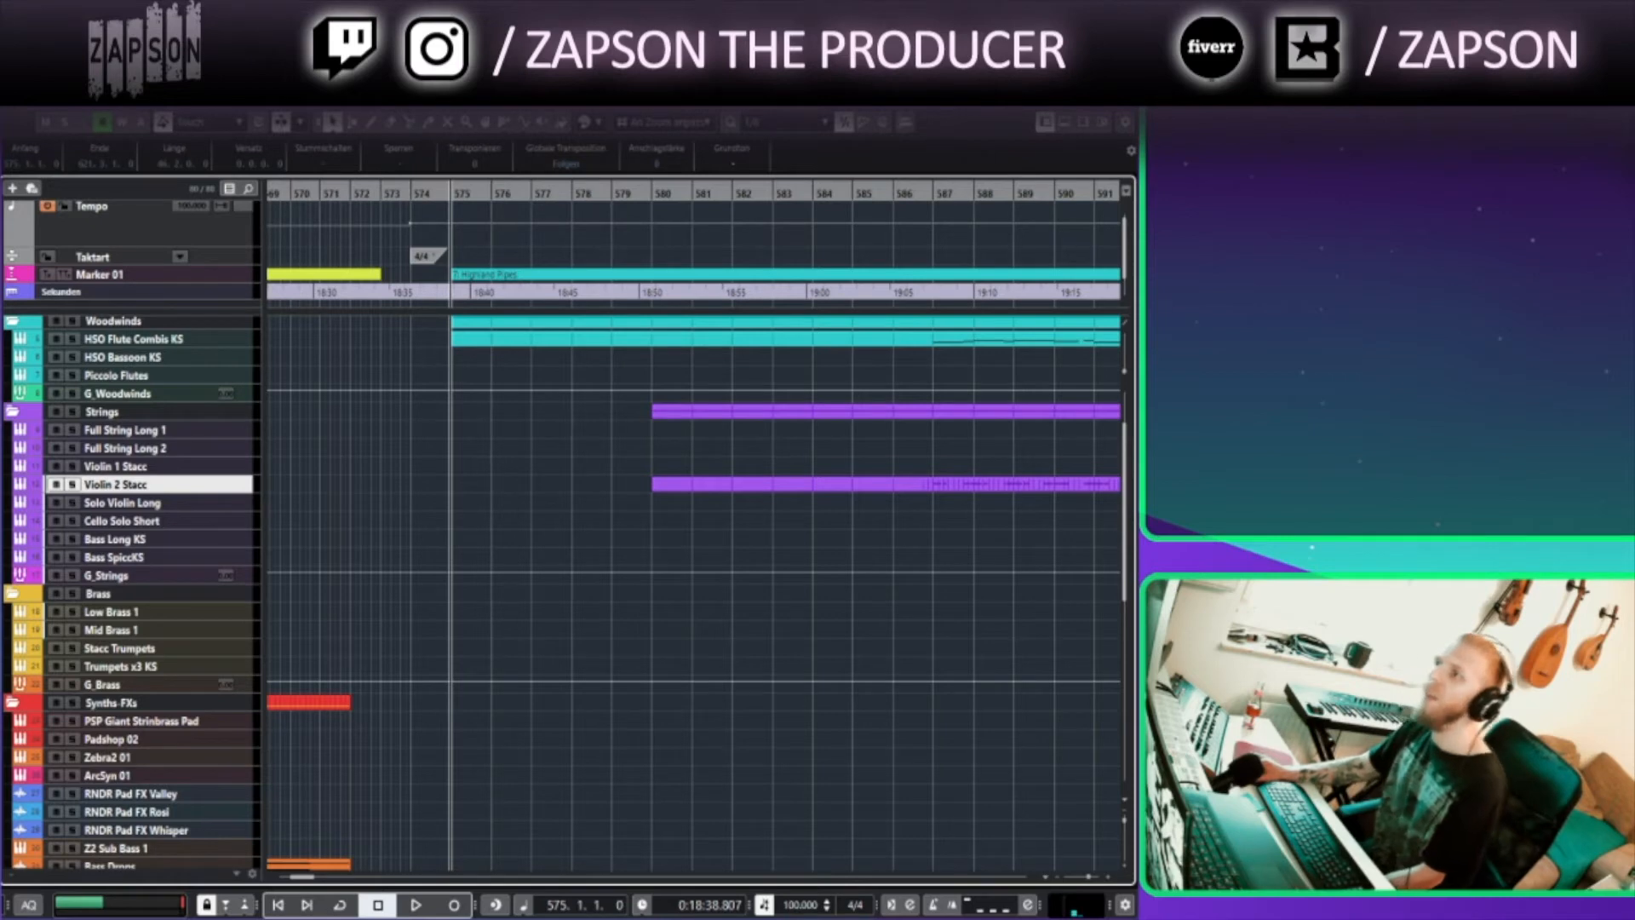
double_click(124, 483)
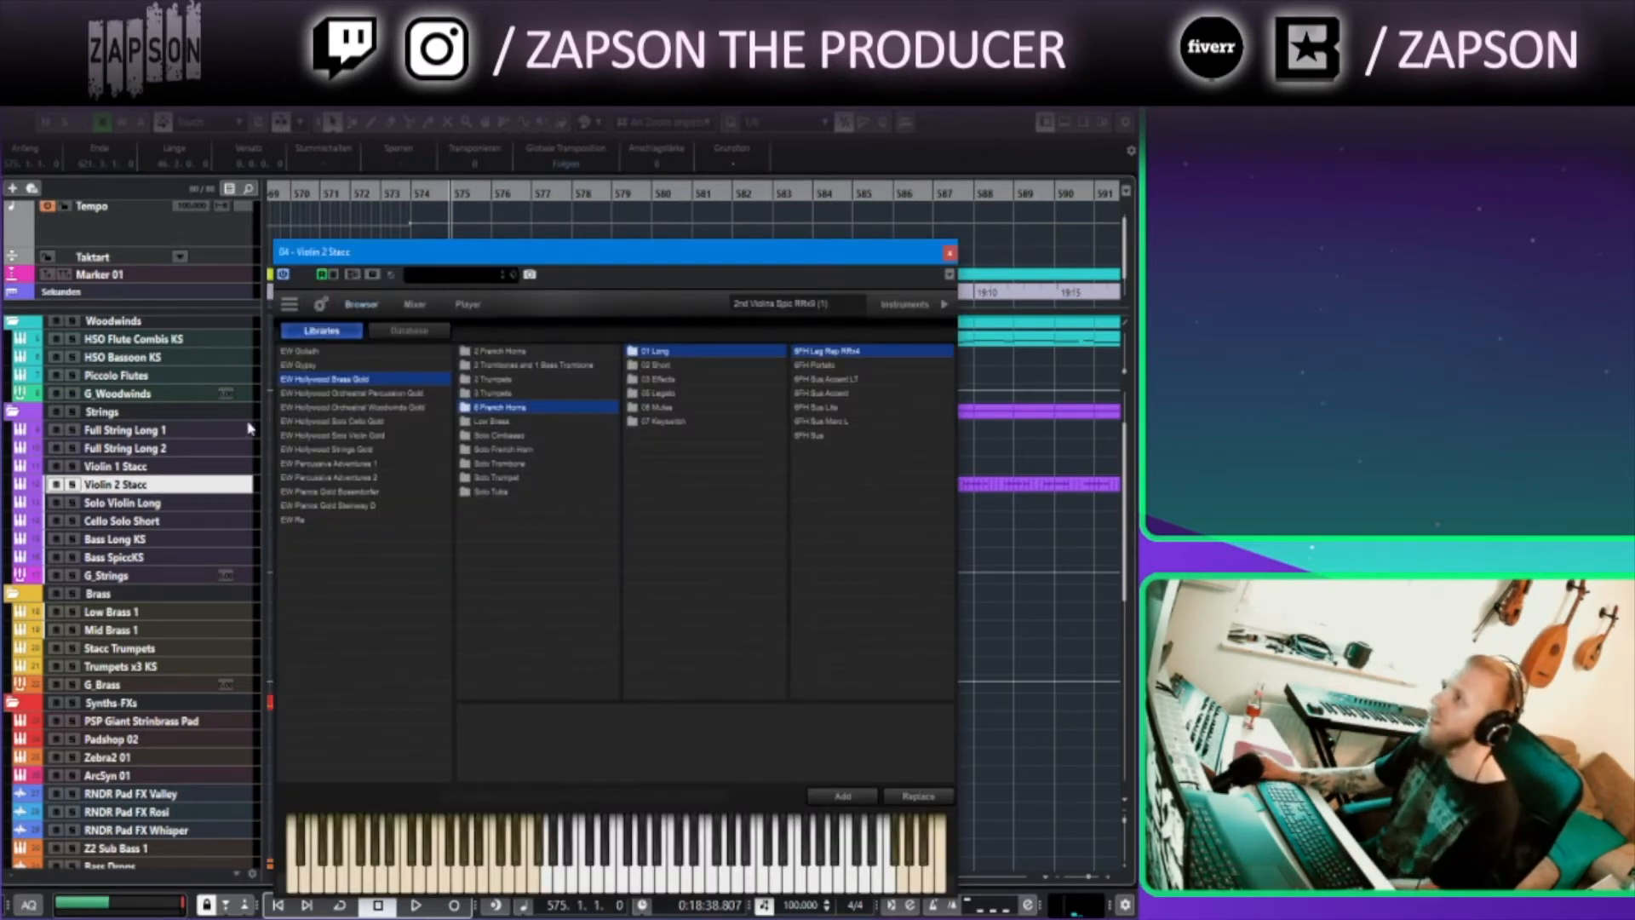
left_click(415, 304)
left_click(467, 305)
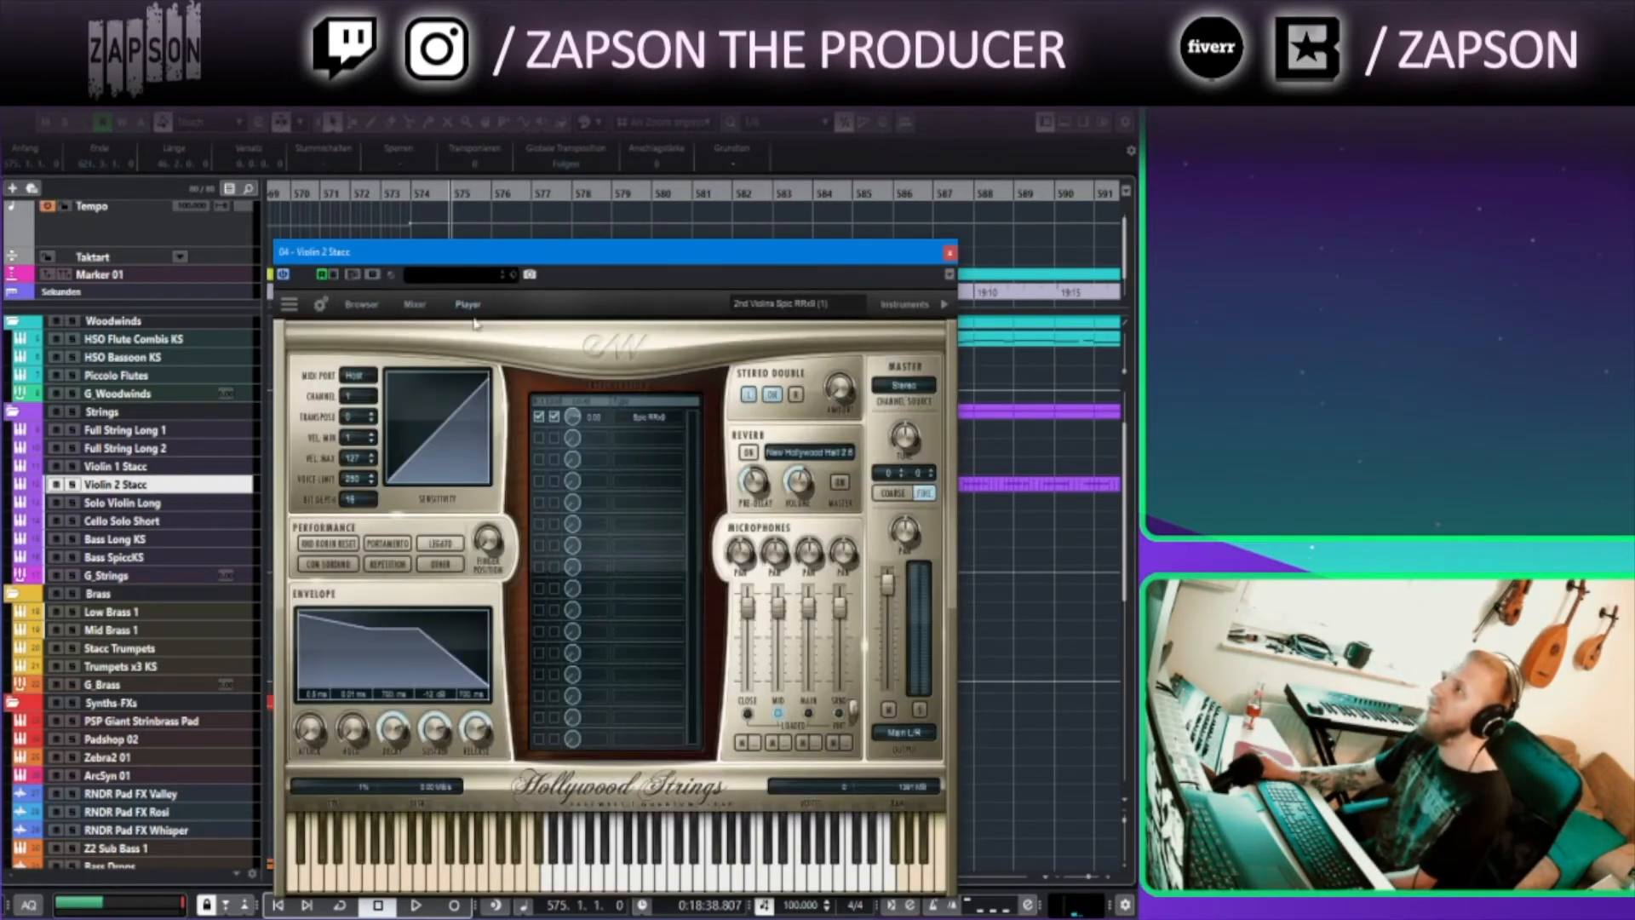
Close the Violin 2 Stacc instrument window and play the arrangement from bar 575 while browsing the tracks
left_click(950, 253)
scroll(588, 554, "down", 10)
scroll(523, 528, "right", 1)
left_click(461, 194)
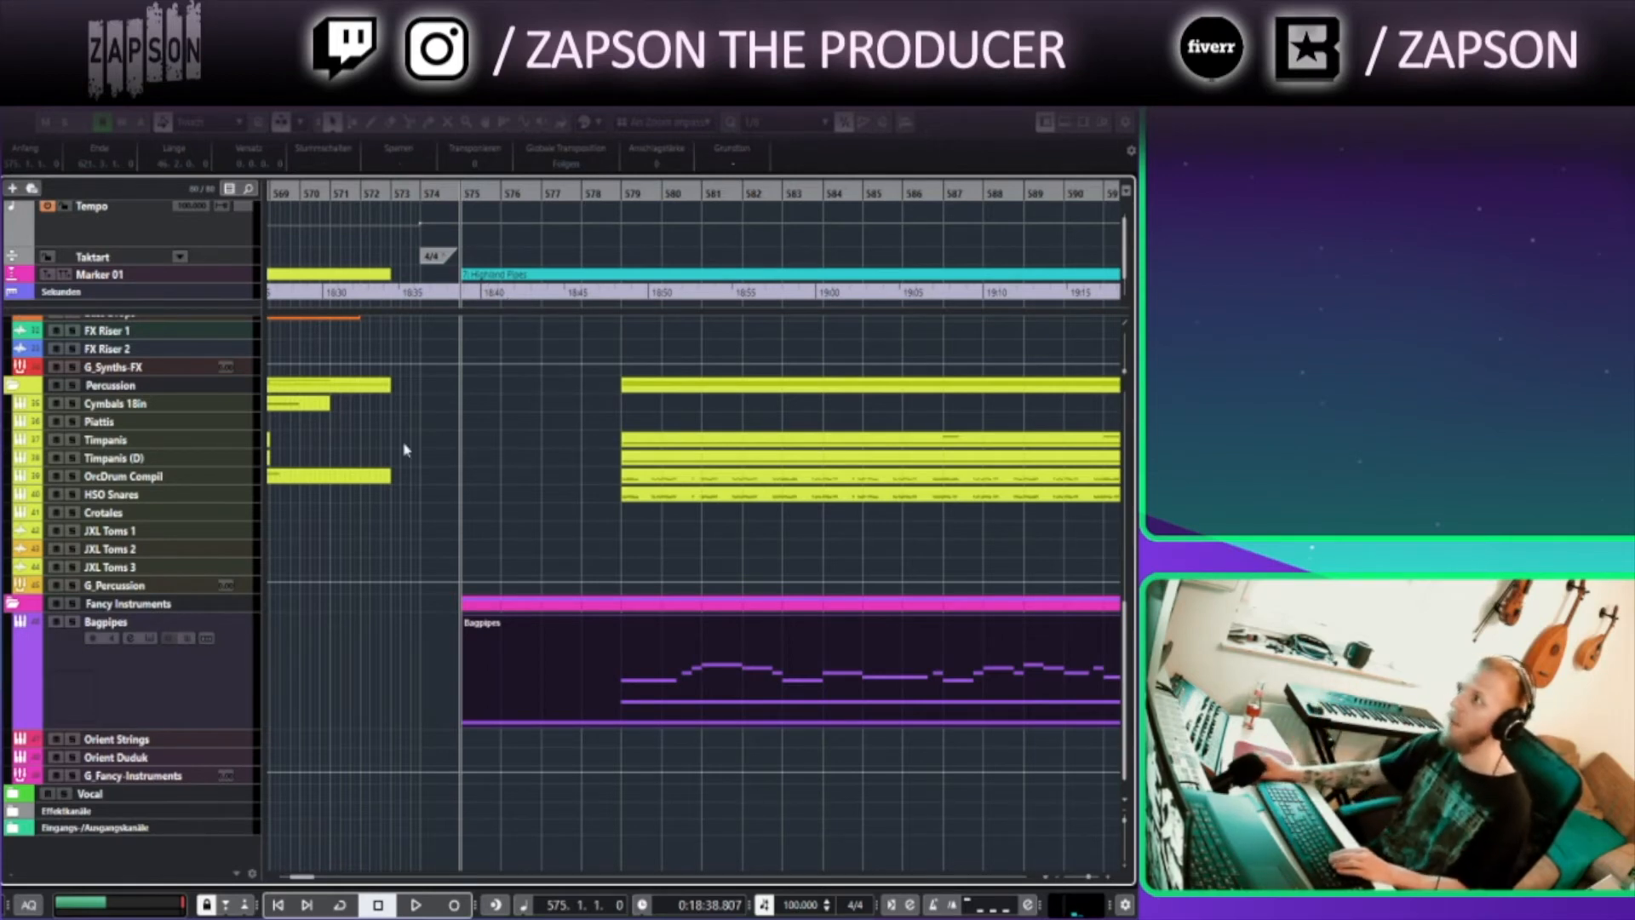
scroll(472, 436, "up", 3)
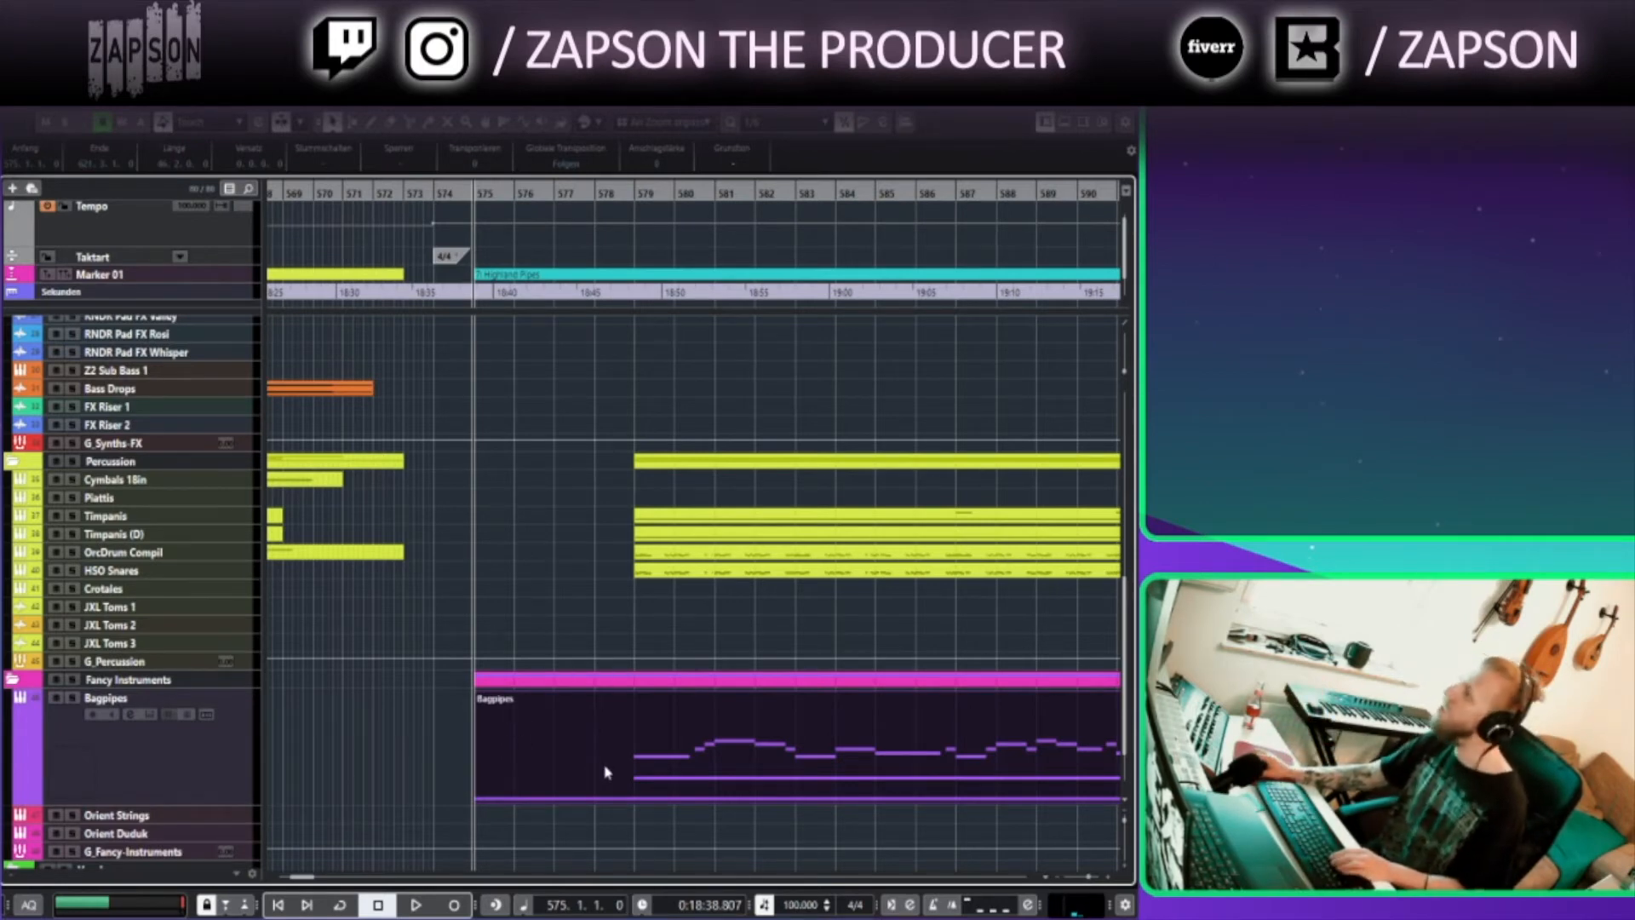
scroll(560, 617, "down", 3)
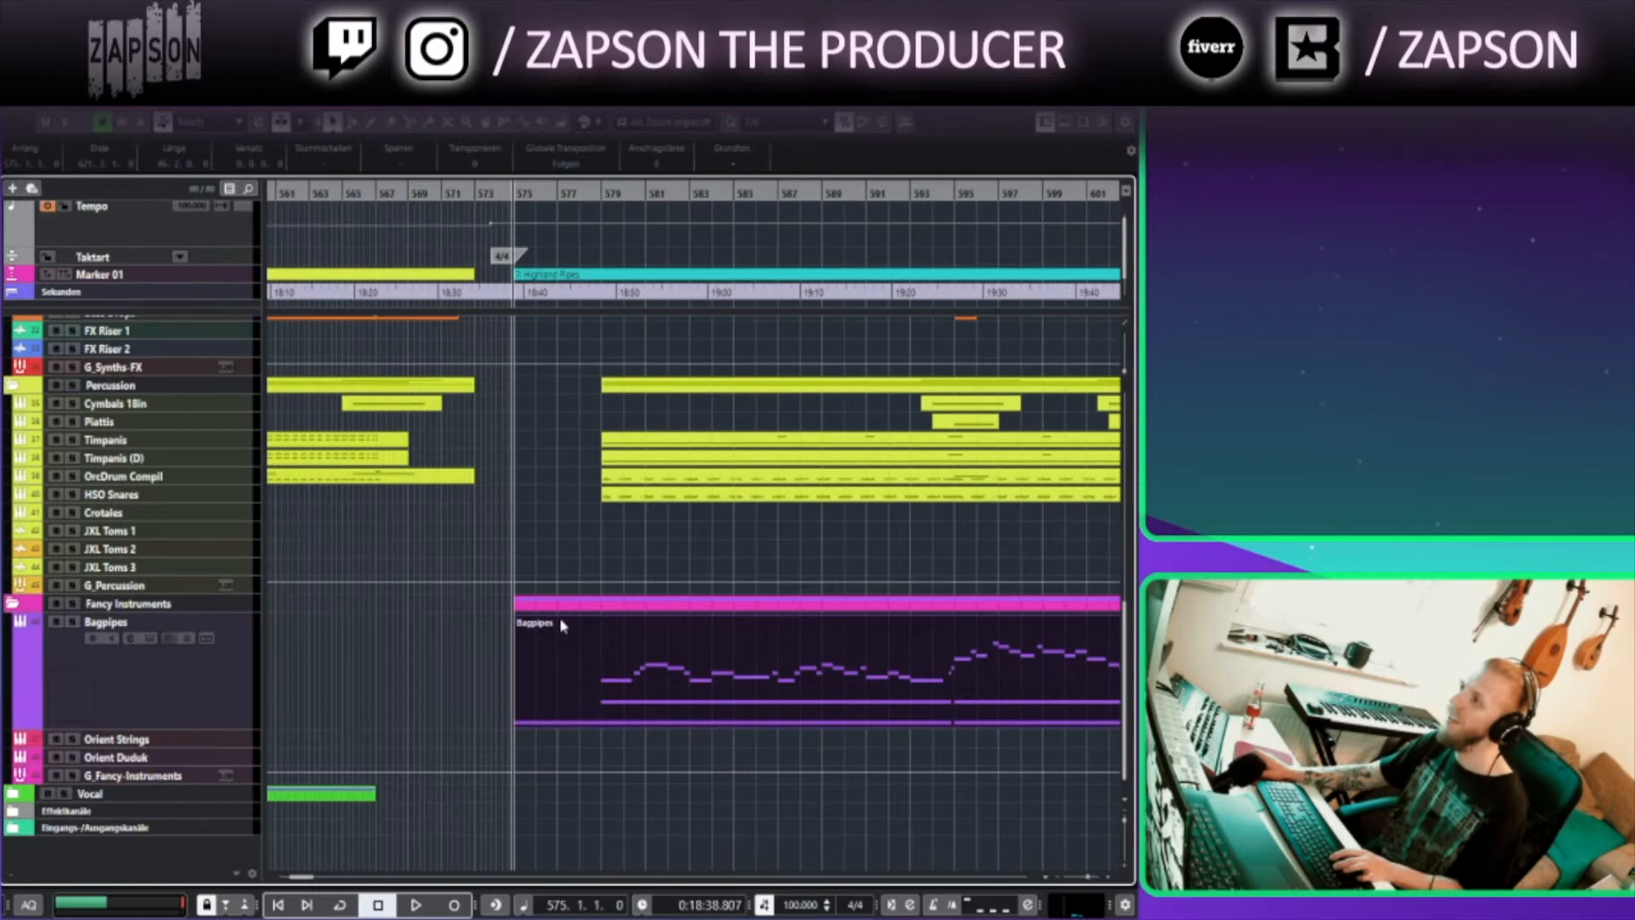
scroll(562, 631, "up", 15)
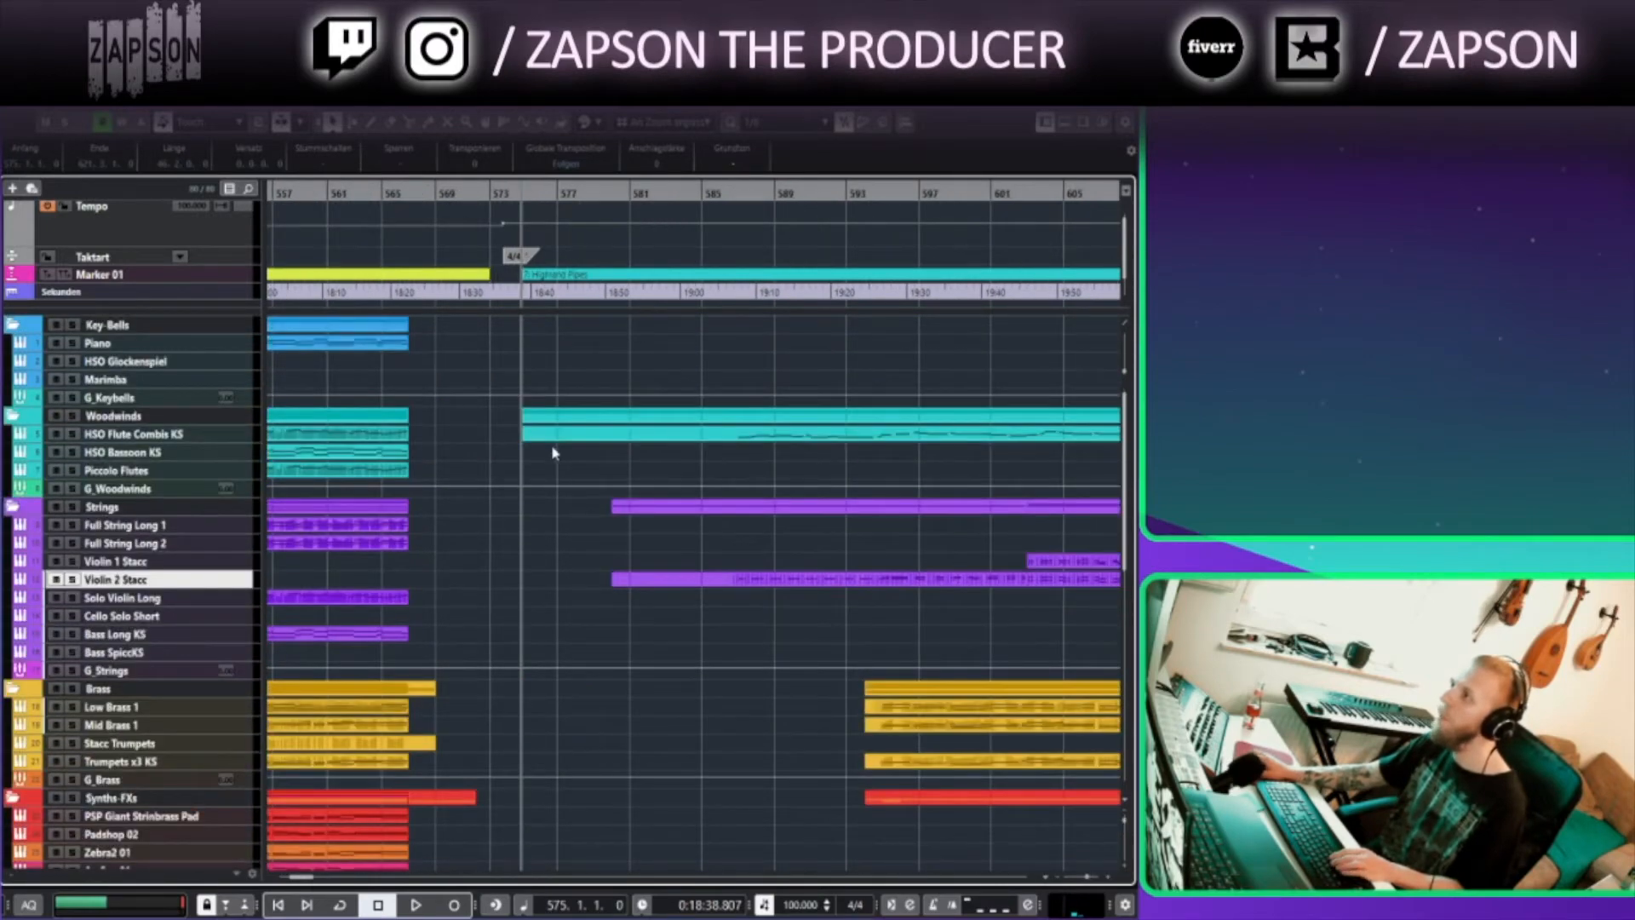
scroll(558, 487, "down", 15)
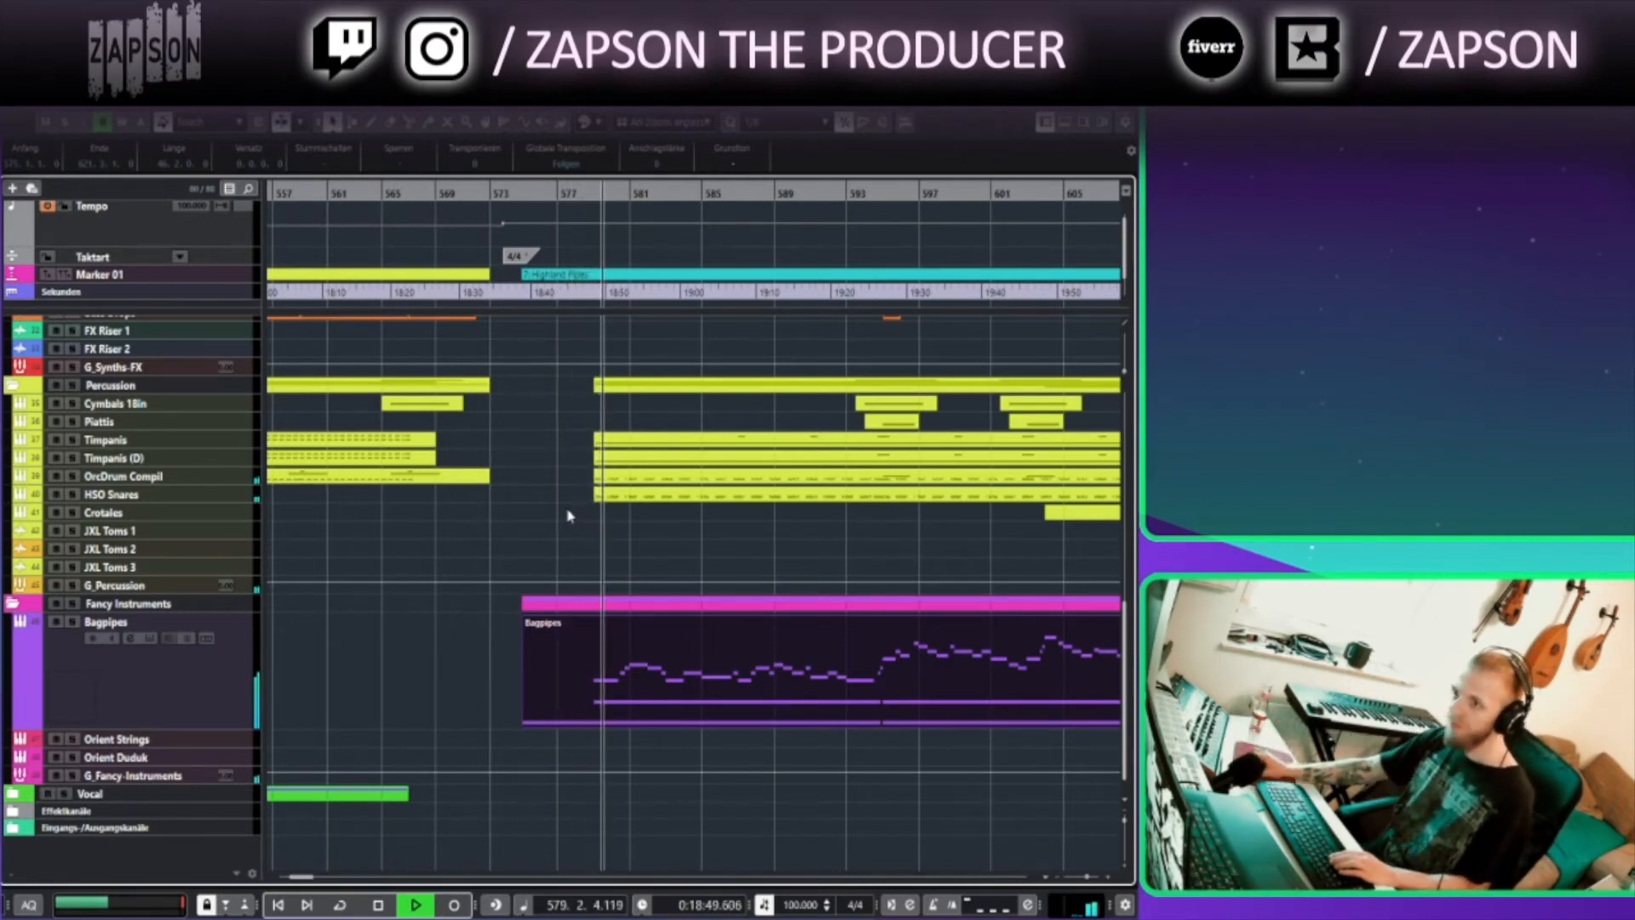
Open the Timpani part in the Key Editor, examine its notes around bars 580 to 596, and close the editor
left_click_drag(612, 547, 708, 457)
left_click_drag(614, 762, 764, 463)
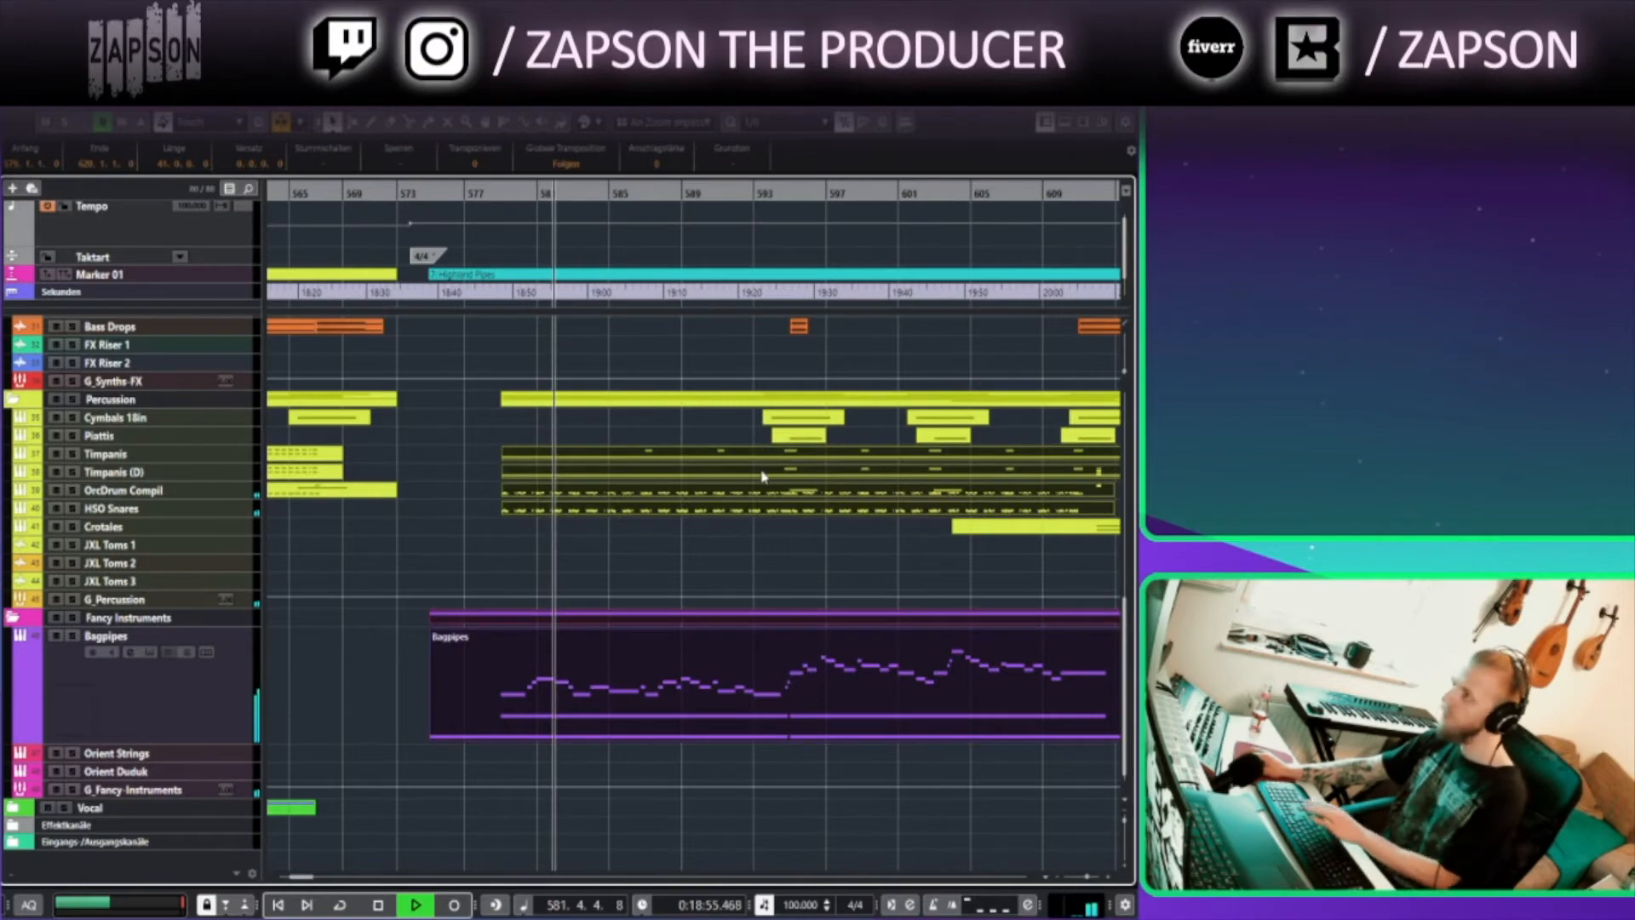
double_click(766, 464)
scroll(456, 418, "down", 2)
scroll(456, 410, "up", 6)
scroll(456, 409, "down", 6)
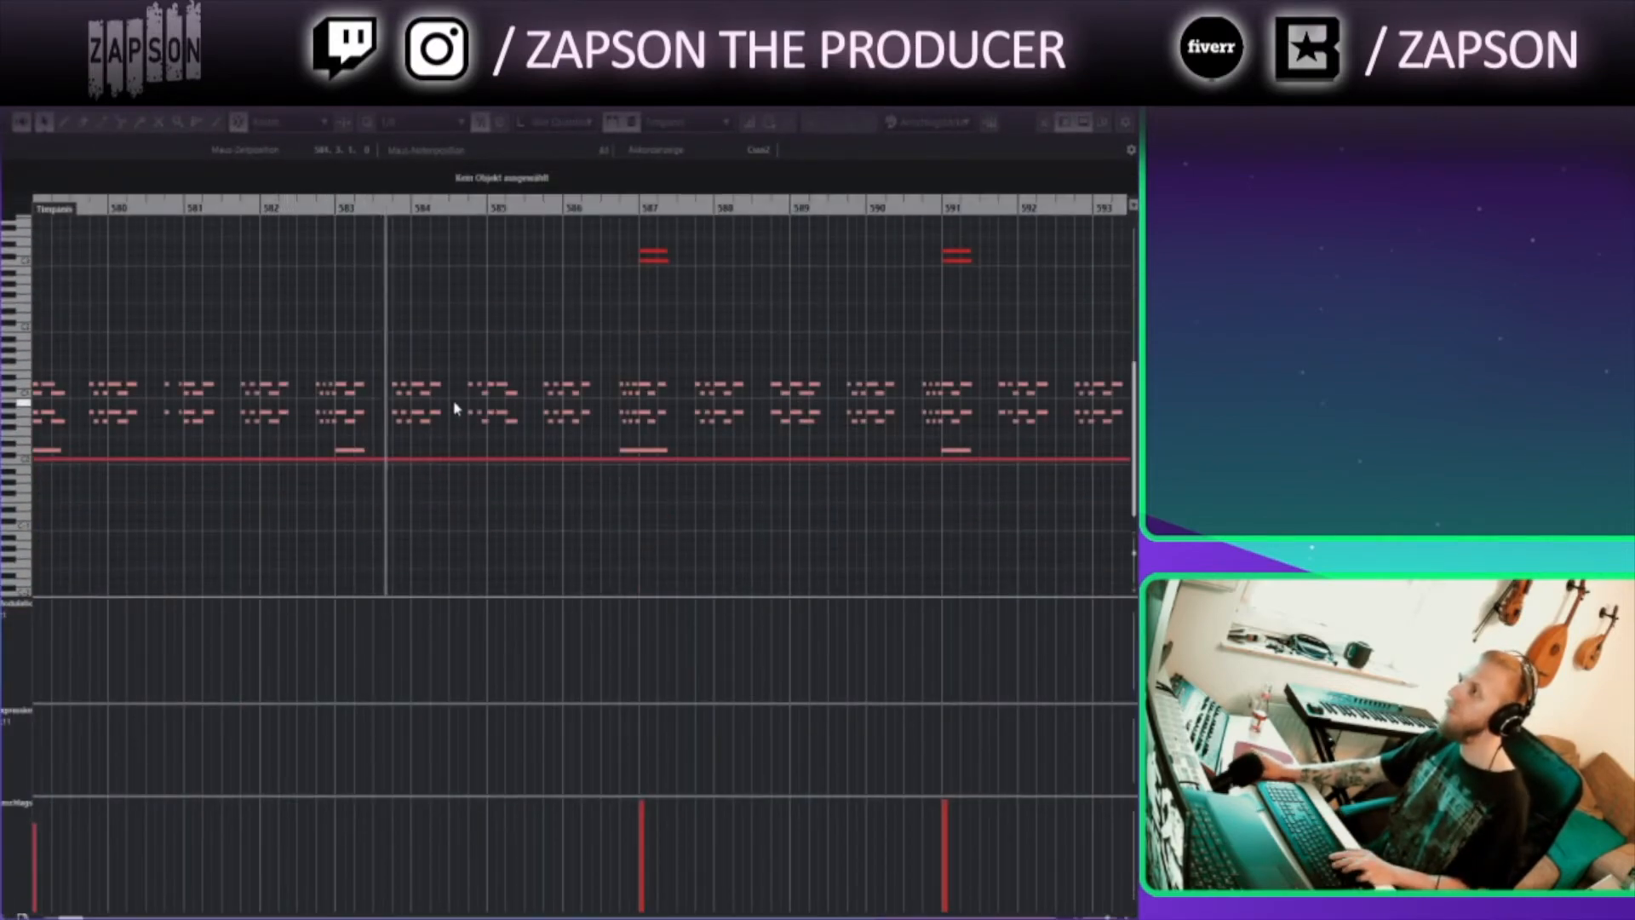
scroll(425, 356, "up", 7)
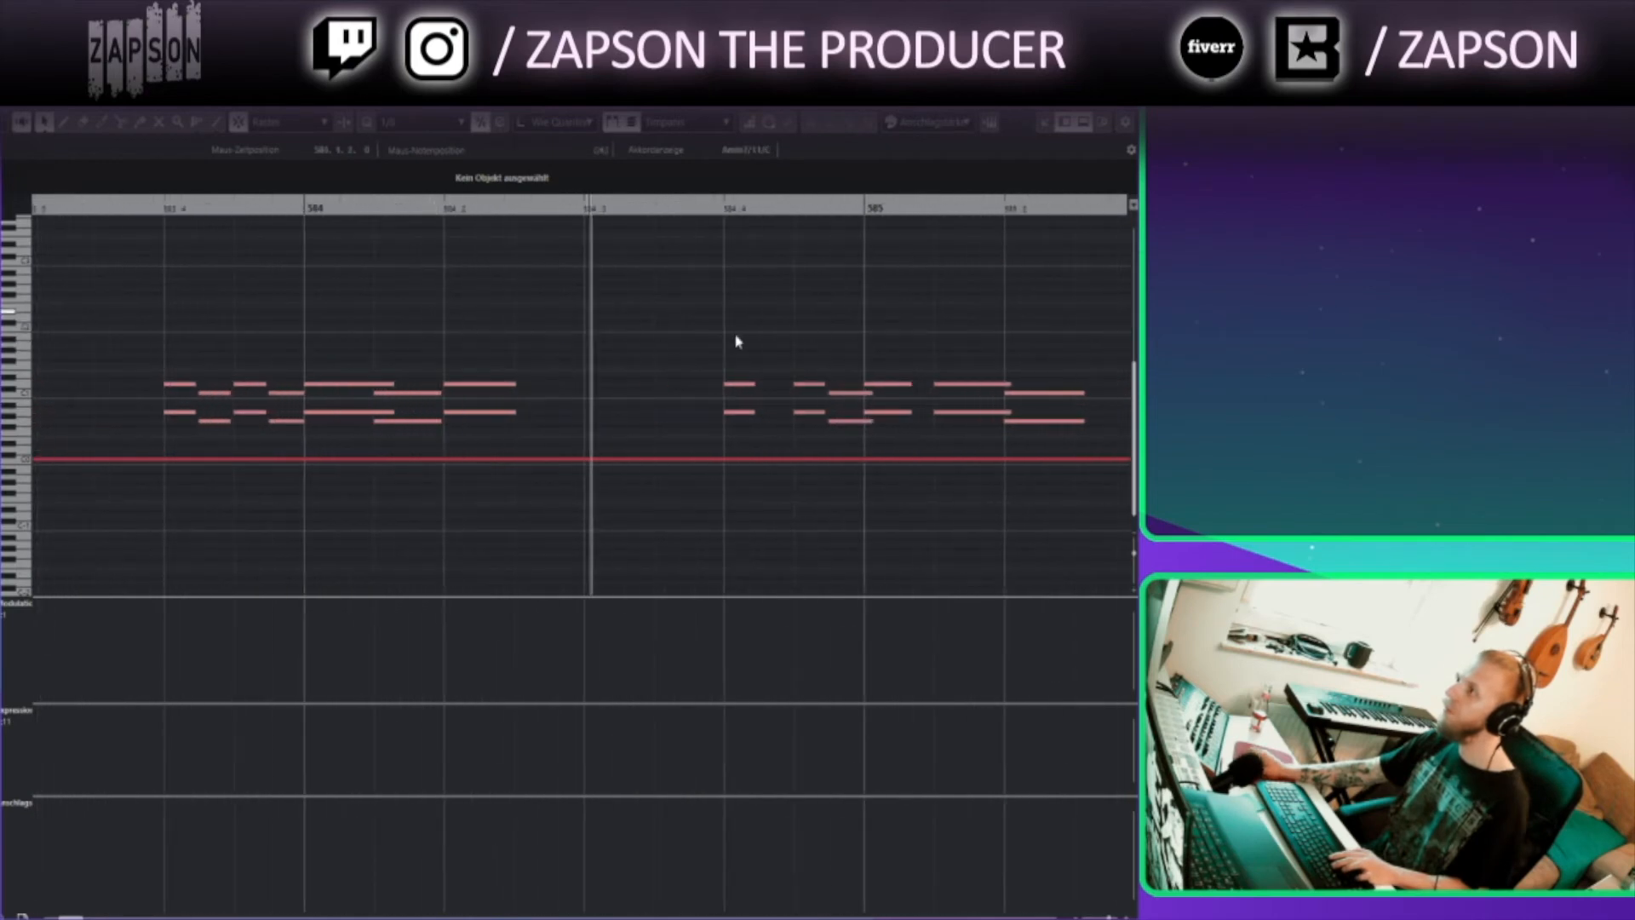
scroll(446, 354, "down", 4)
left_click_drag(540, 326, 876, 717)
scroll(750, 383, "down", 7)
left_click_drag(748, 386, 626, 707)
left_click_drag(884, 555, 708, 363)
left_click_drag(700, 444, 650, 448)
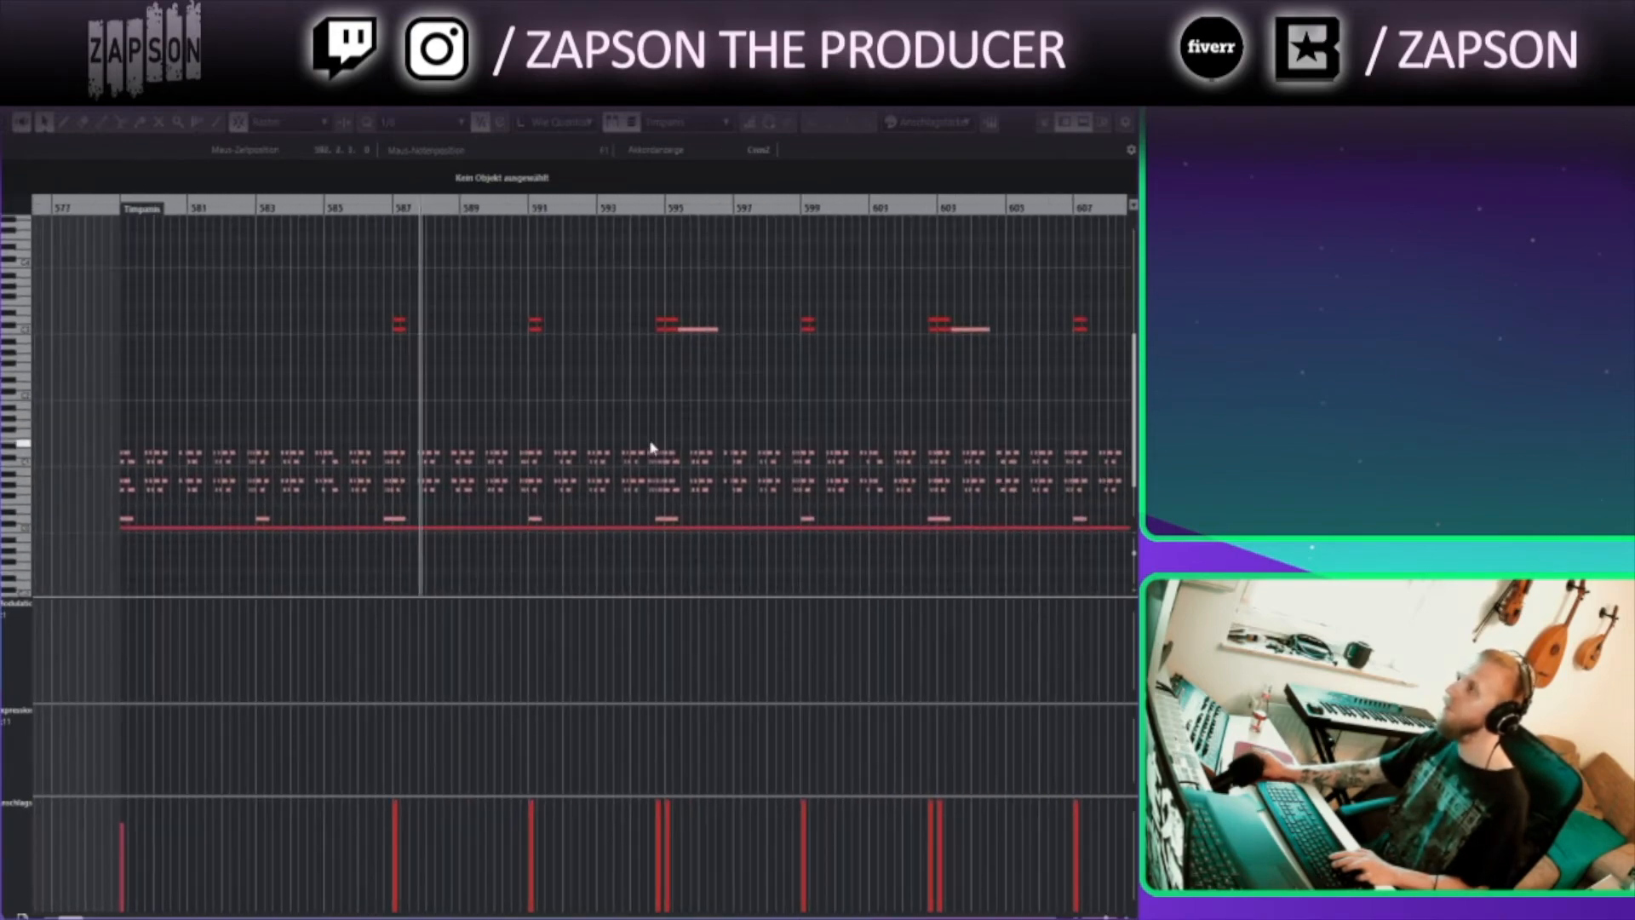
scroll(538, 444, "up", 5)
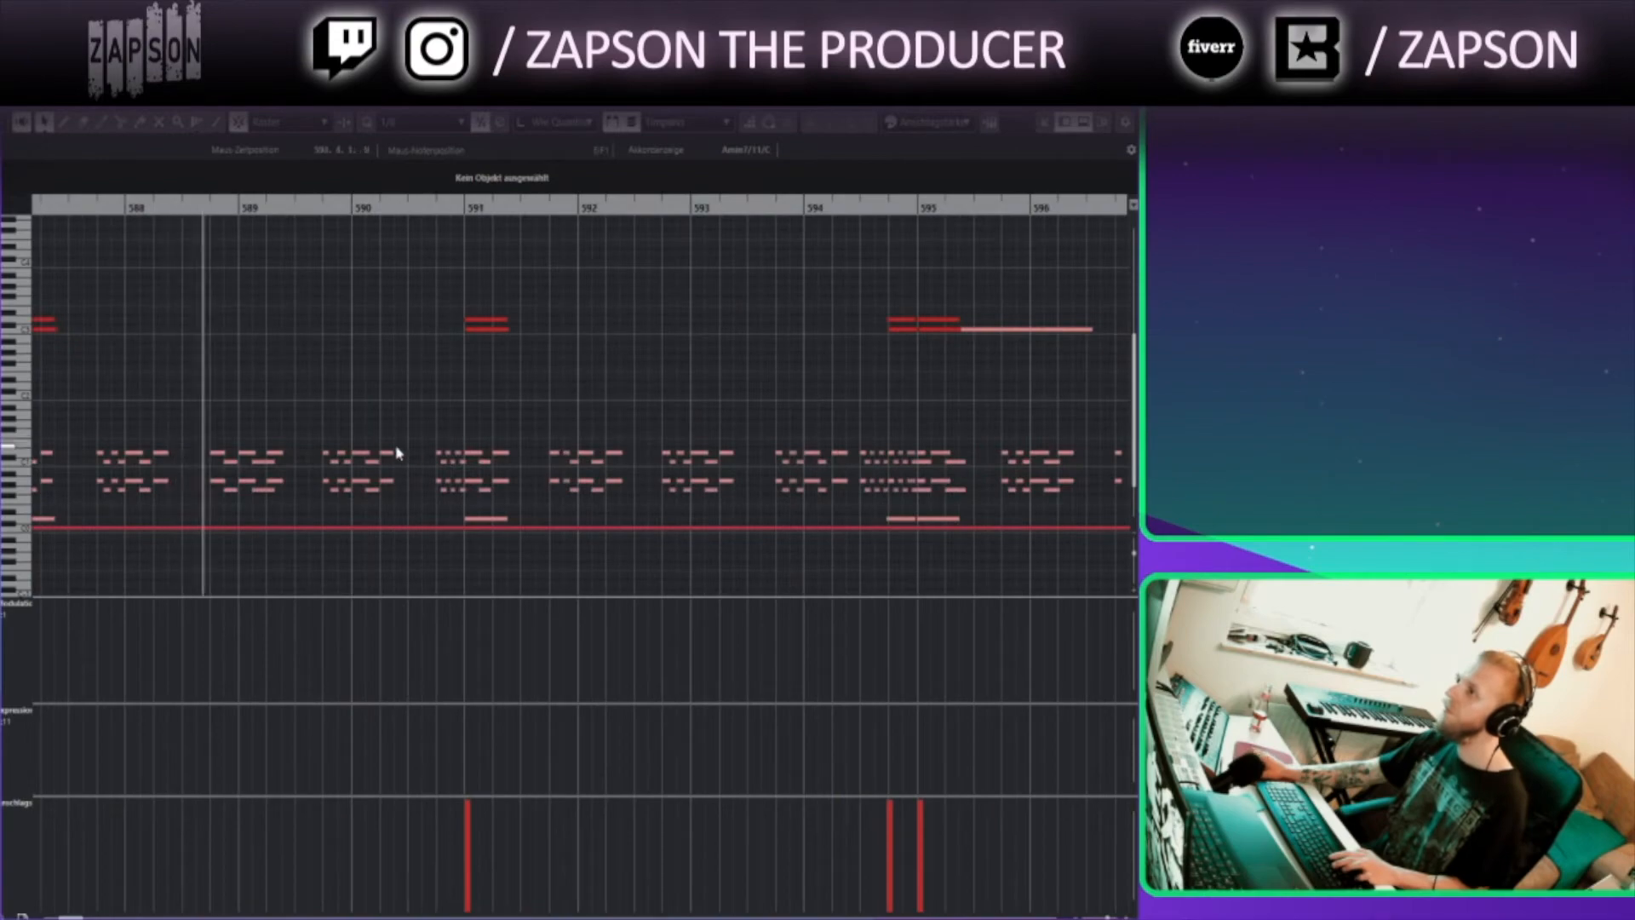
left_click(1126, 99)
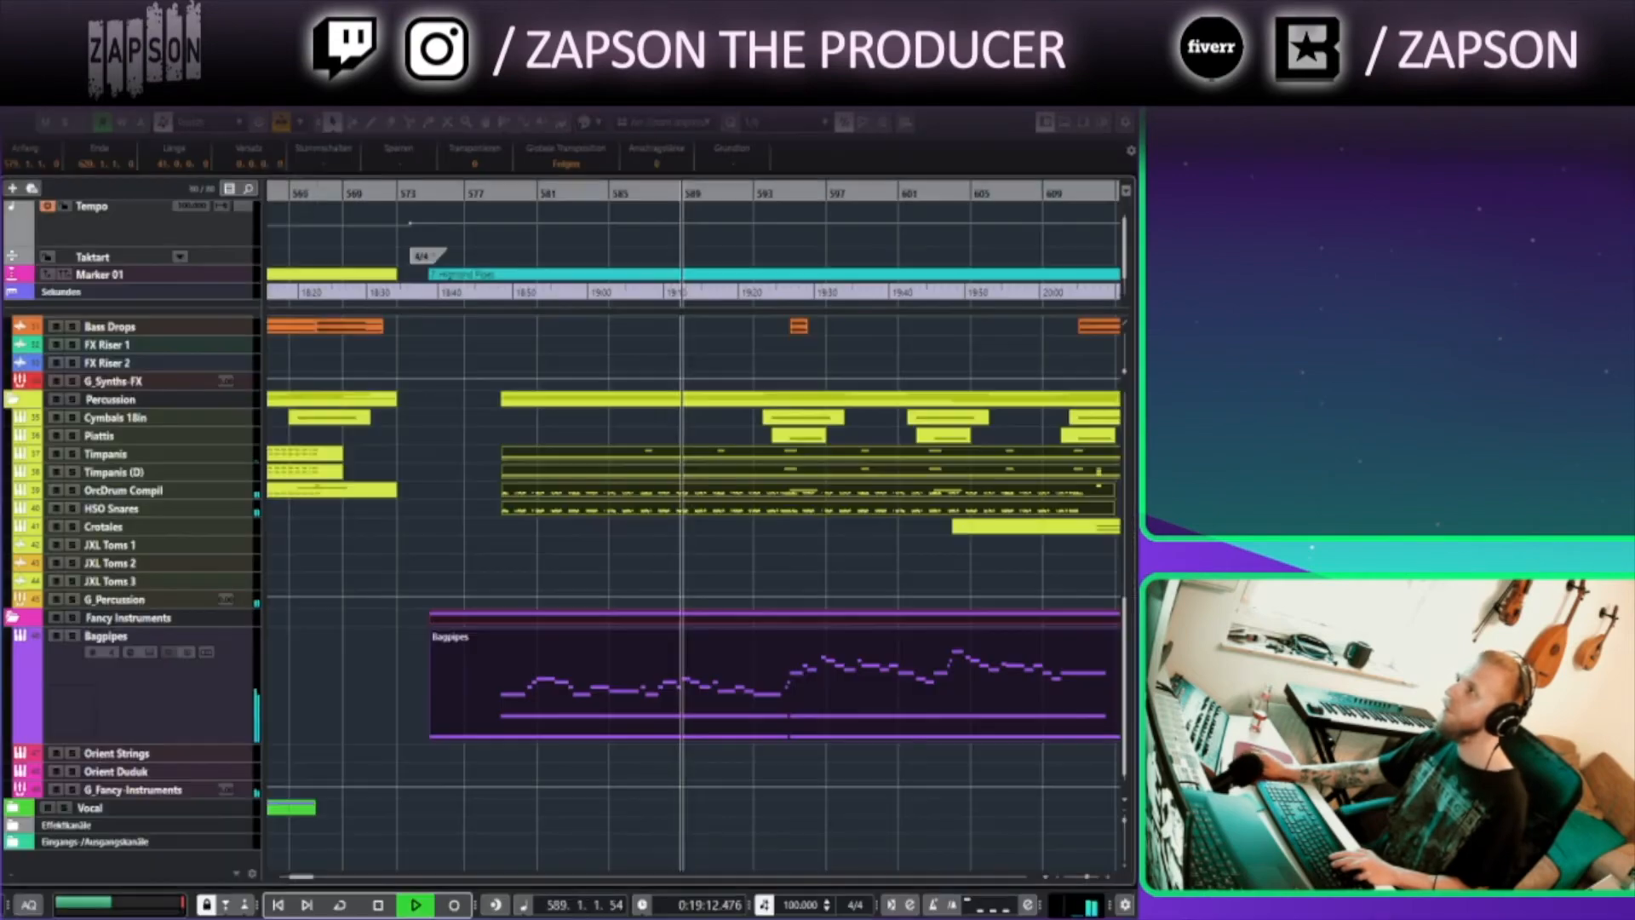
Enlarge the HSO Flute Combis KS track in the Woodwinds folder to show its part in detail
left_click(684, 592)
scroll(685, 588, "up", 8)
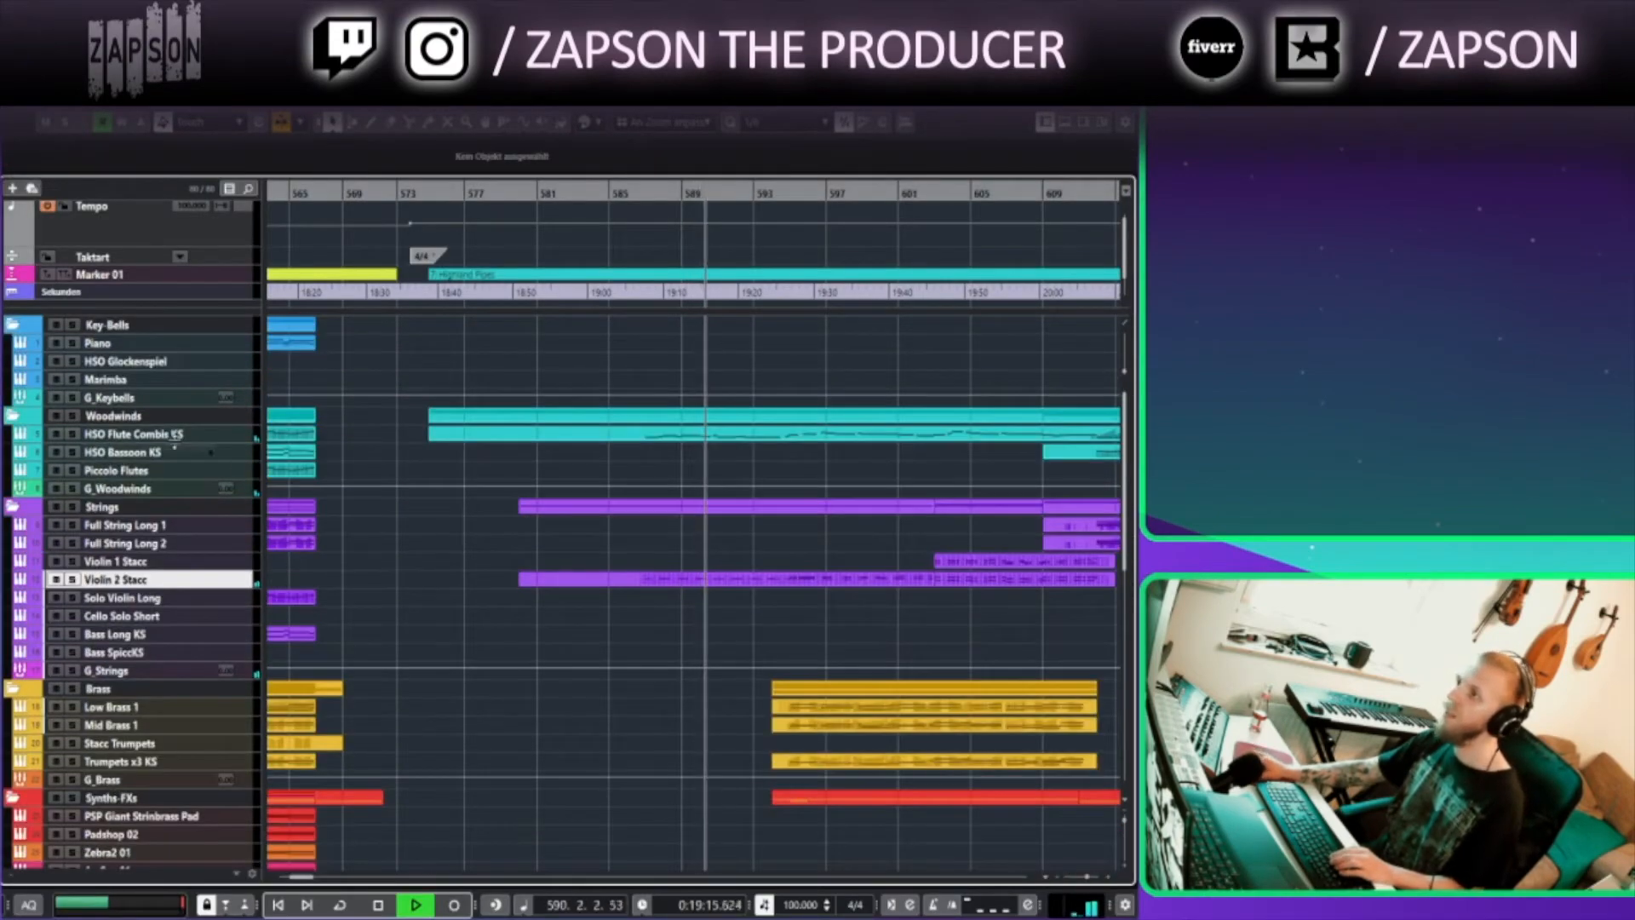
left_click_drag(183, 443, 183, 526)
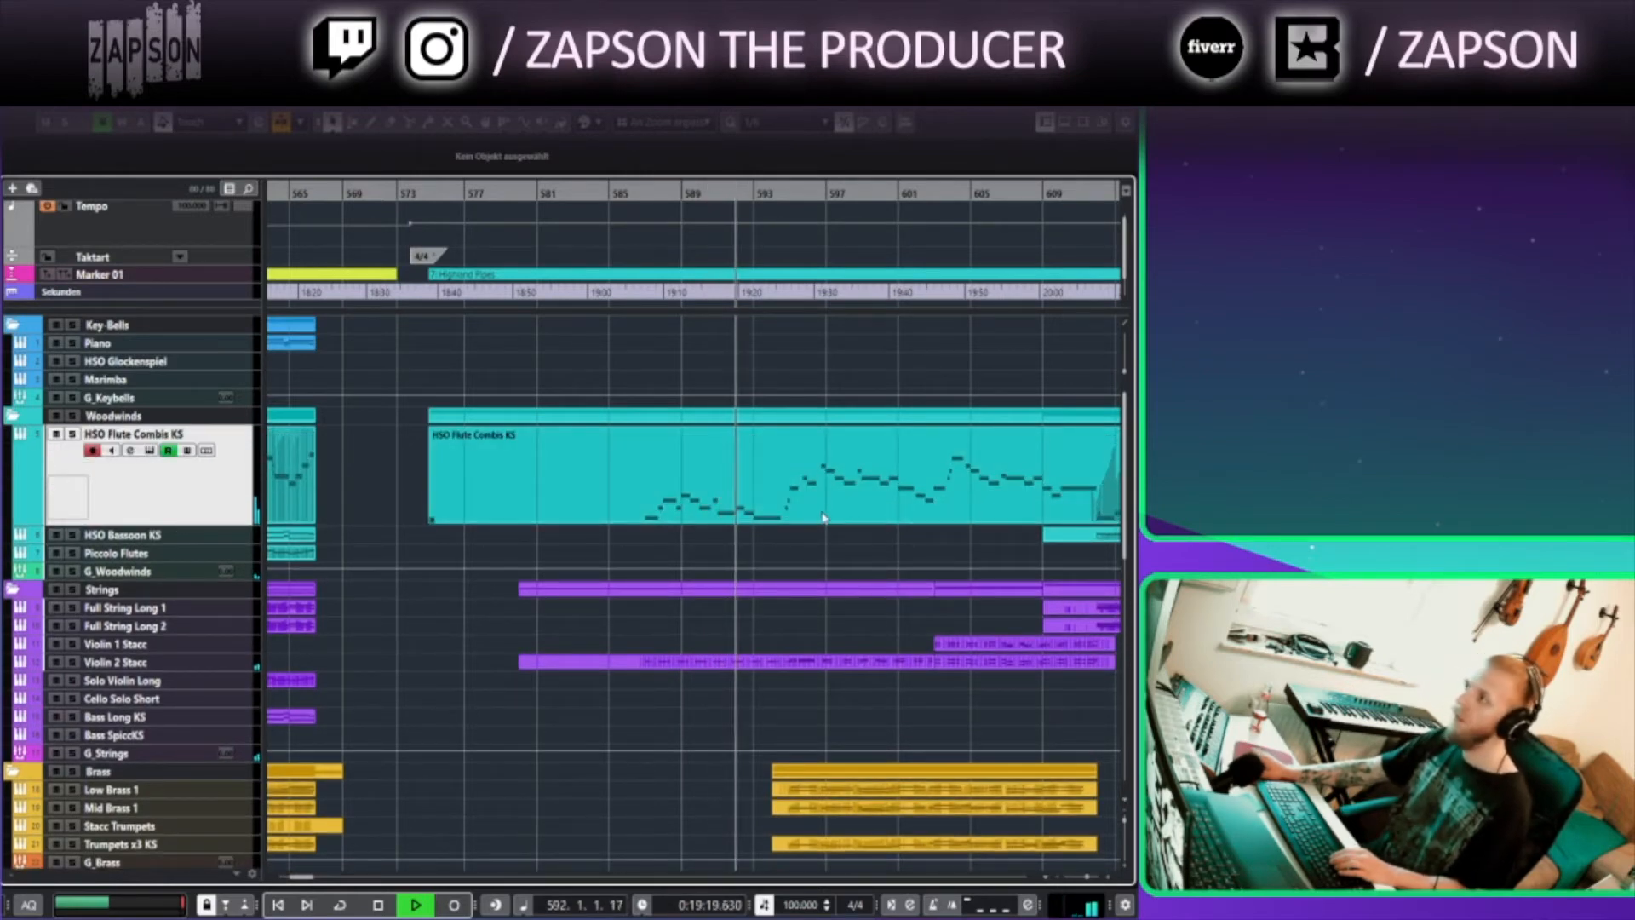
scroll(808, 562, "right", 4)
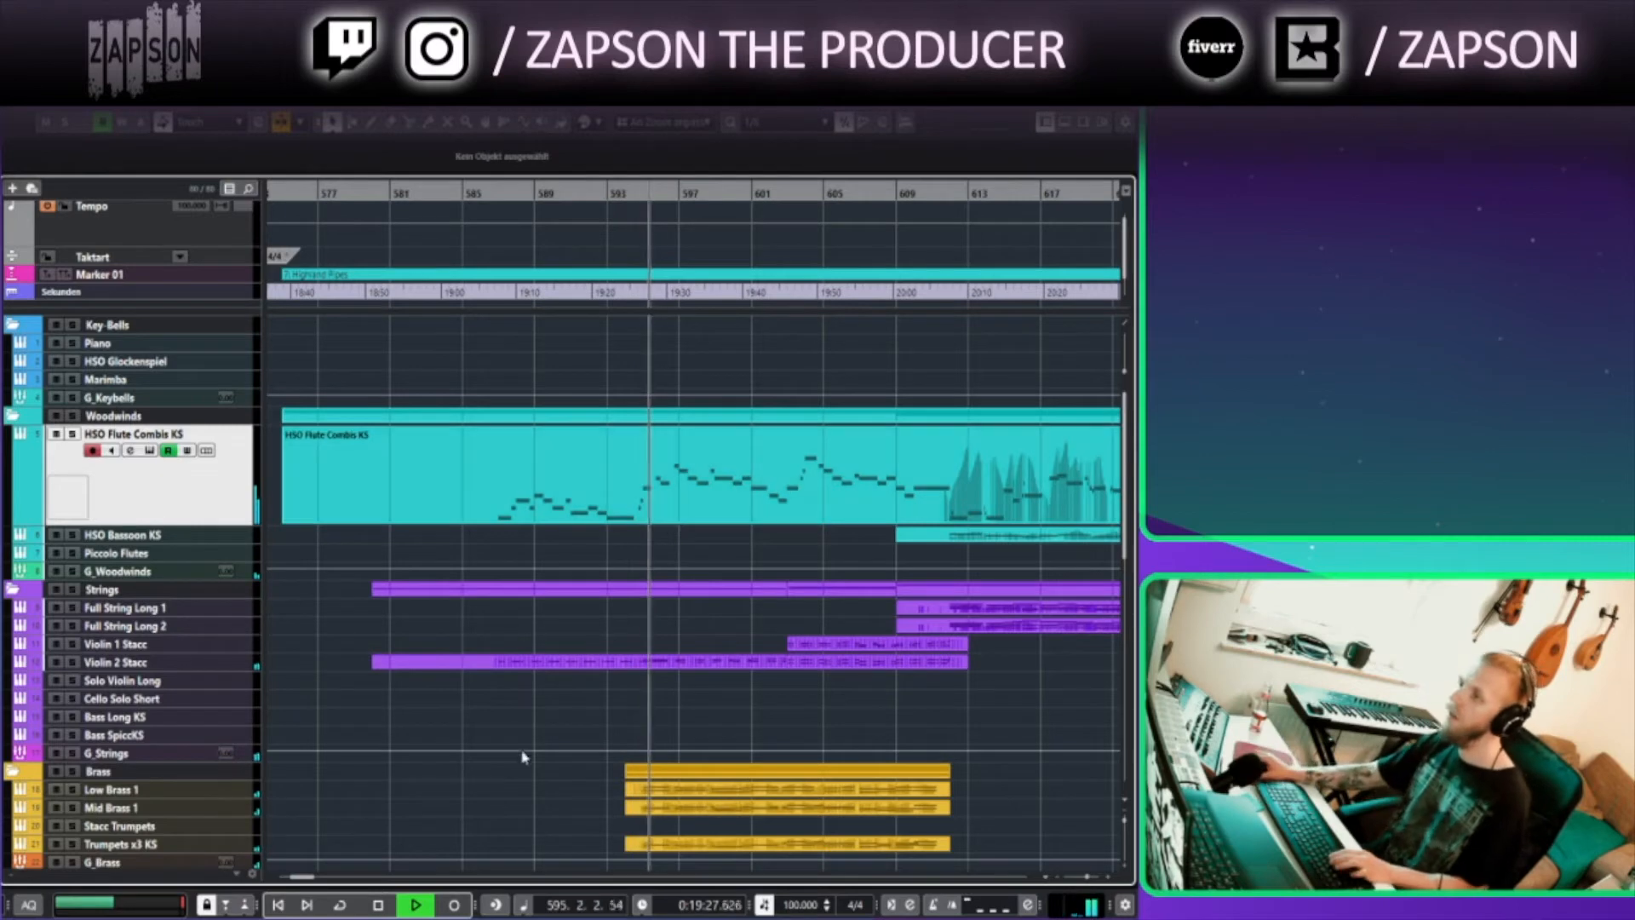
scroll(570, 668, "down", 3)
left_click_drag(705, 431, 424, 492)
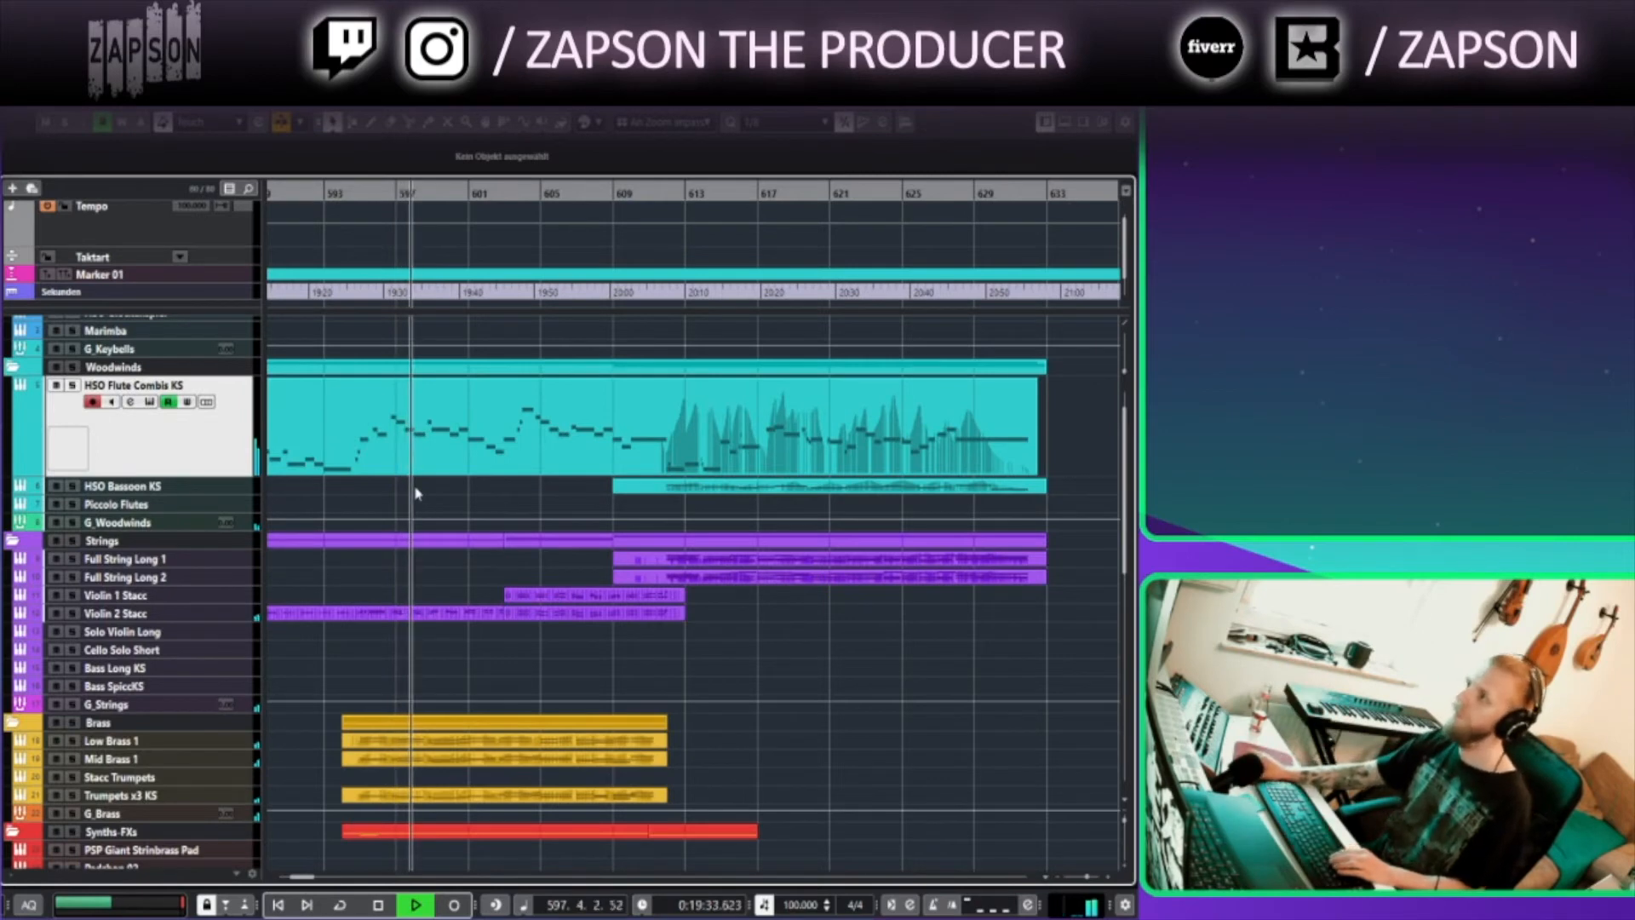
scroll(417, 494, "up", 1)
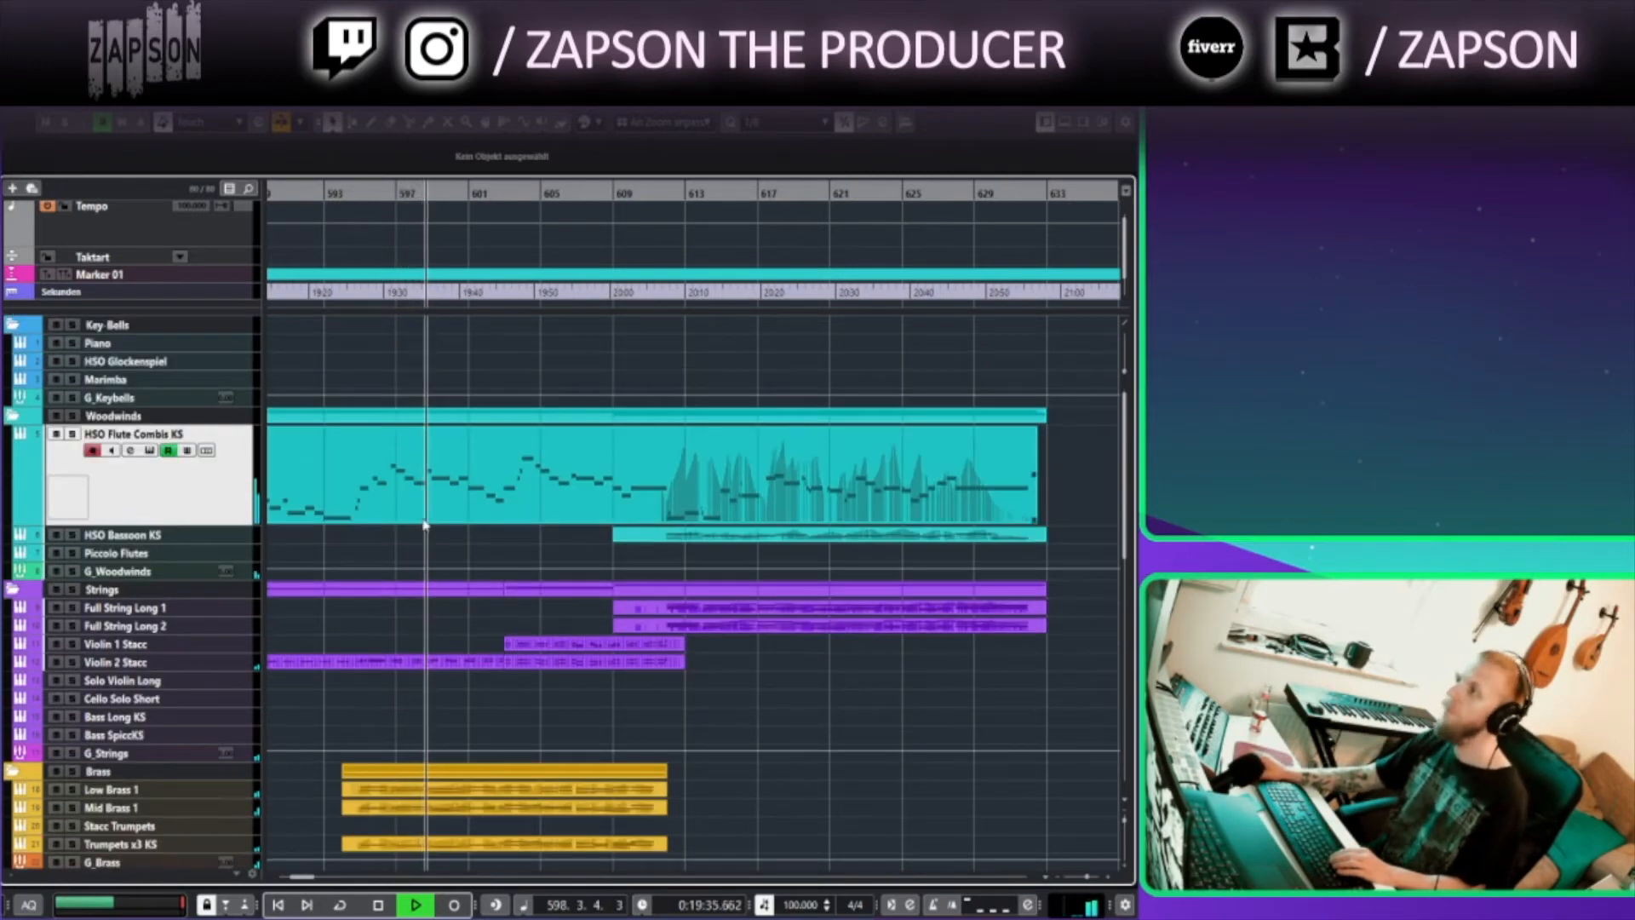
Briefly solo the HSO Flute Combis KS track and then the Bagpipes track to hear each on its own
left_click(73, 435)
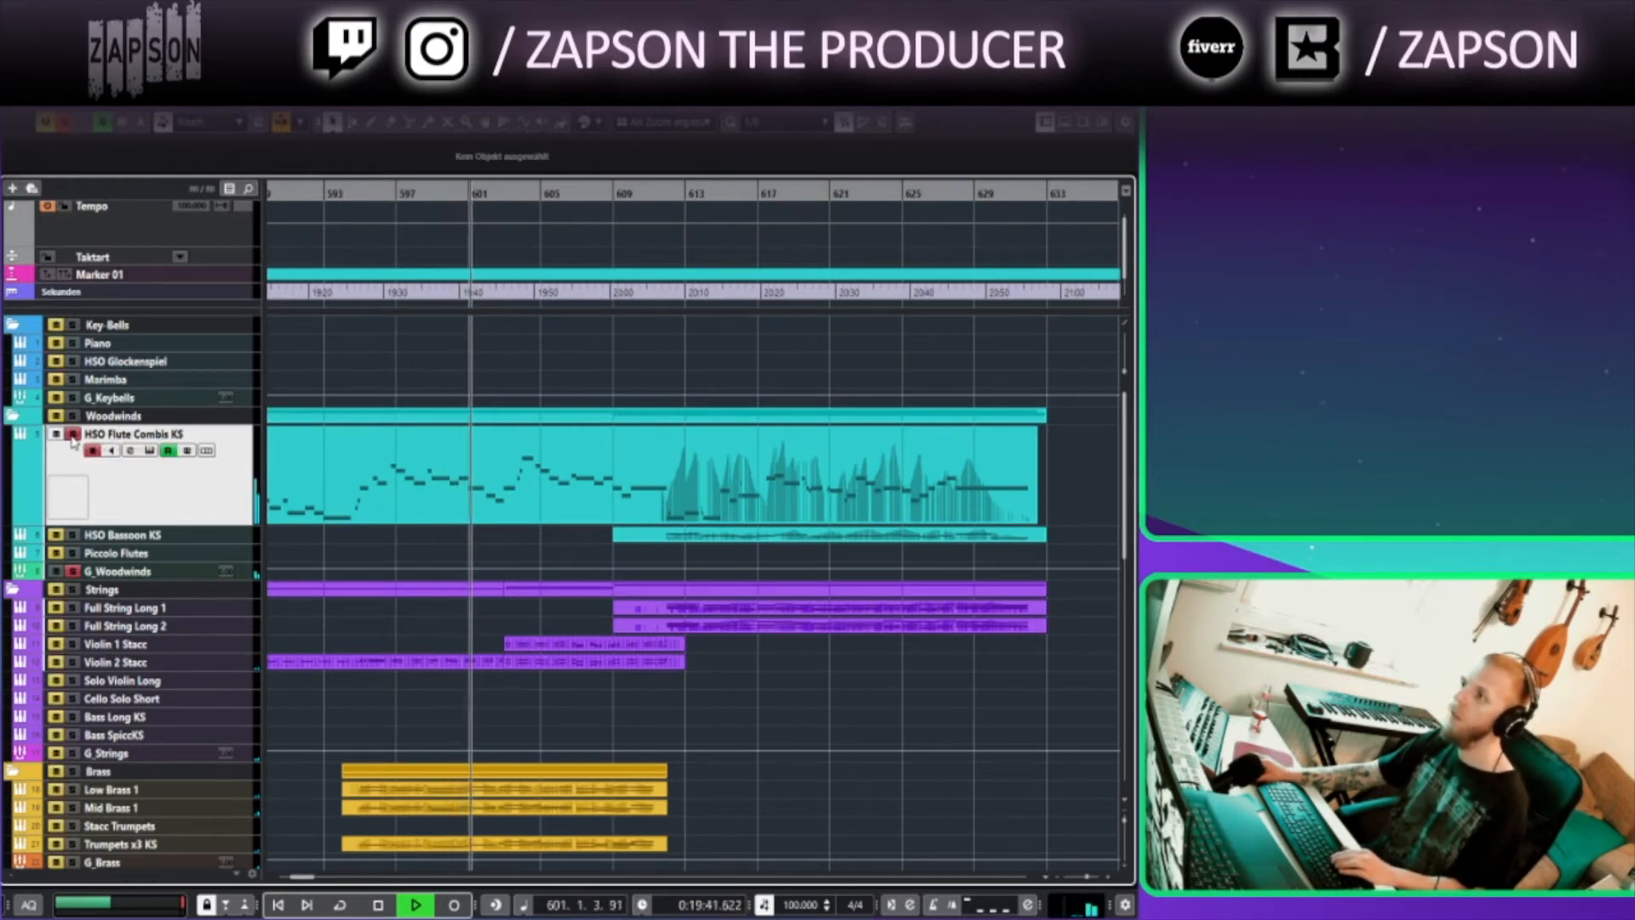
left_click(72, 435)
scroll(75, 694, "down", 10)
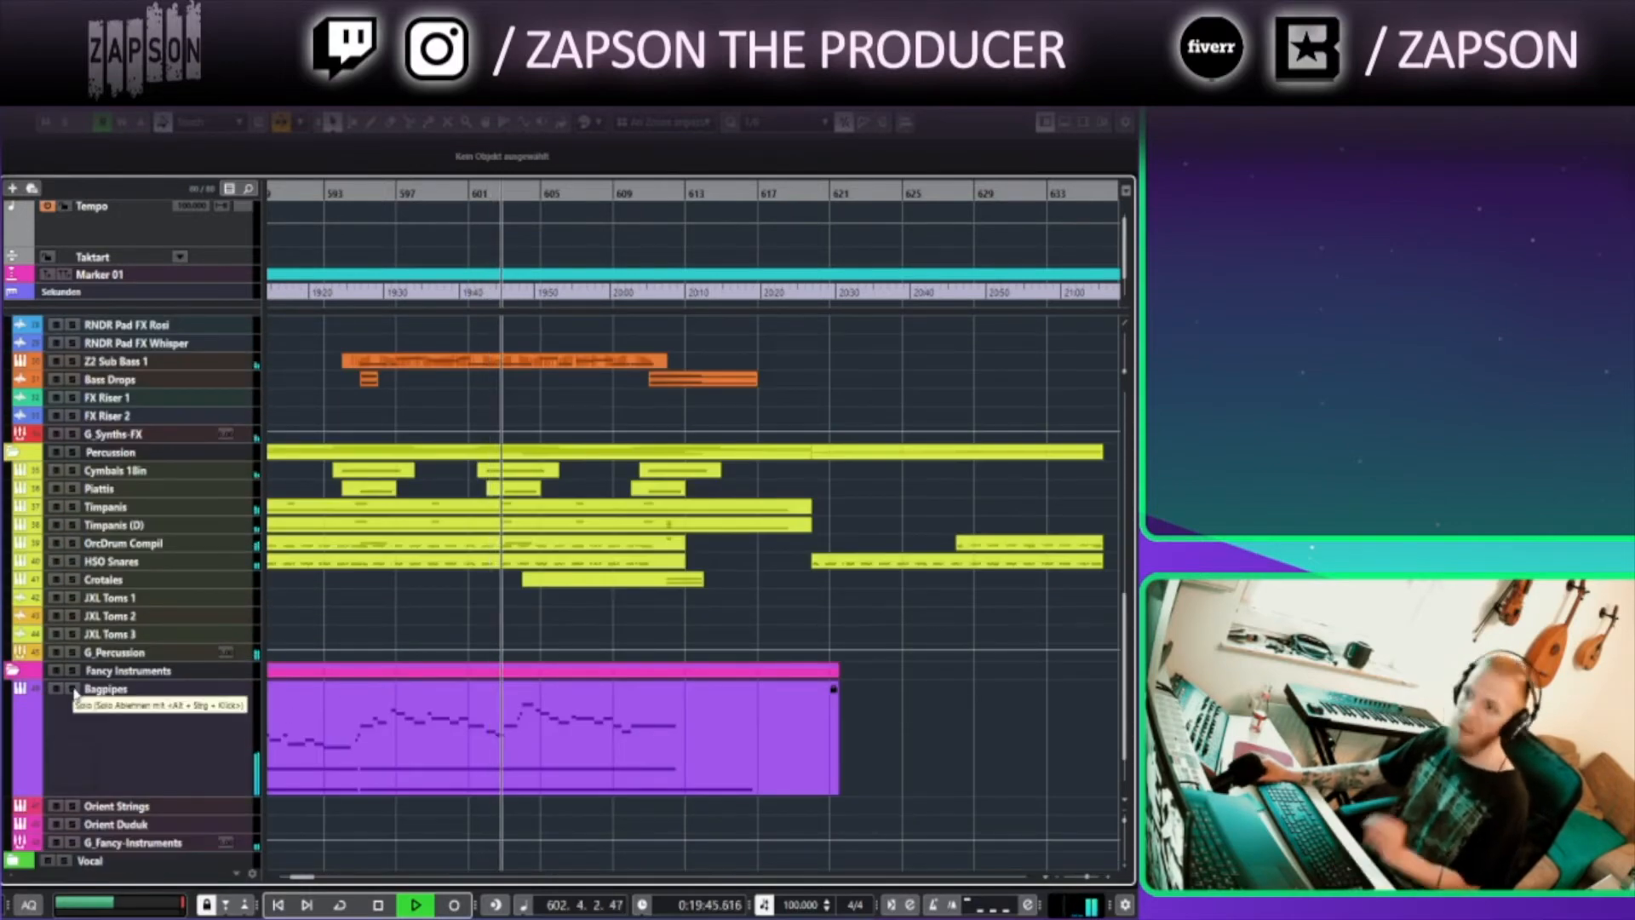
left_click(73, 689)
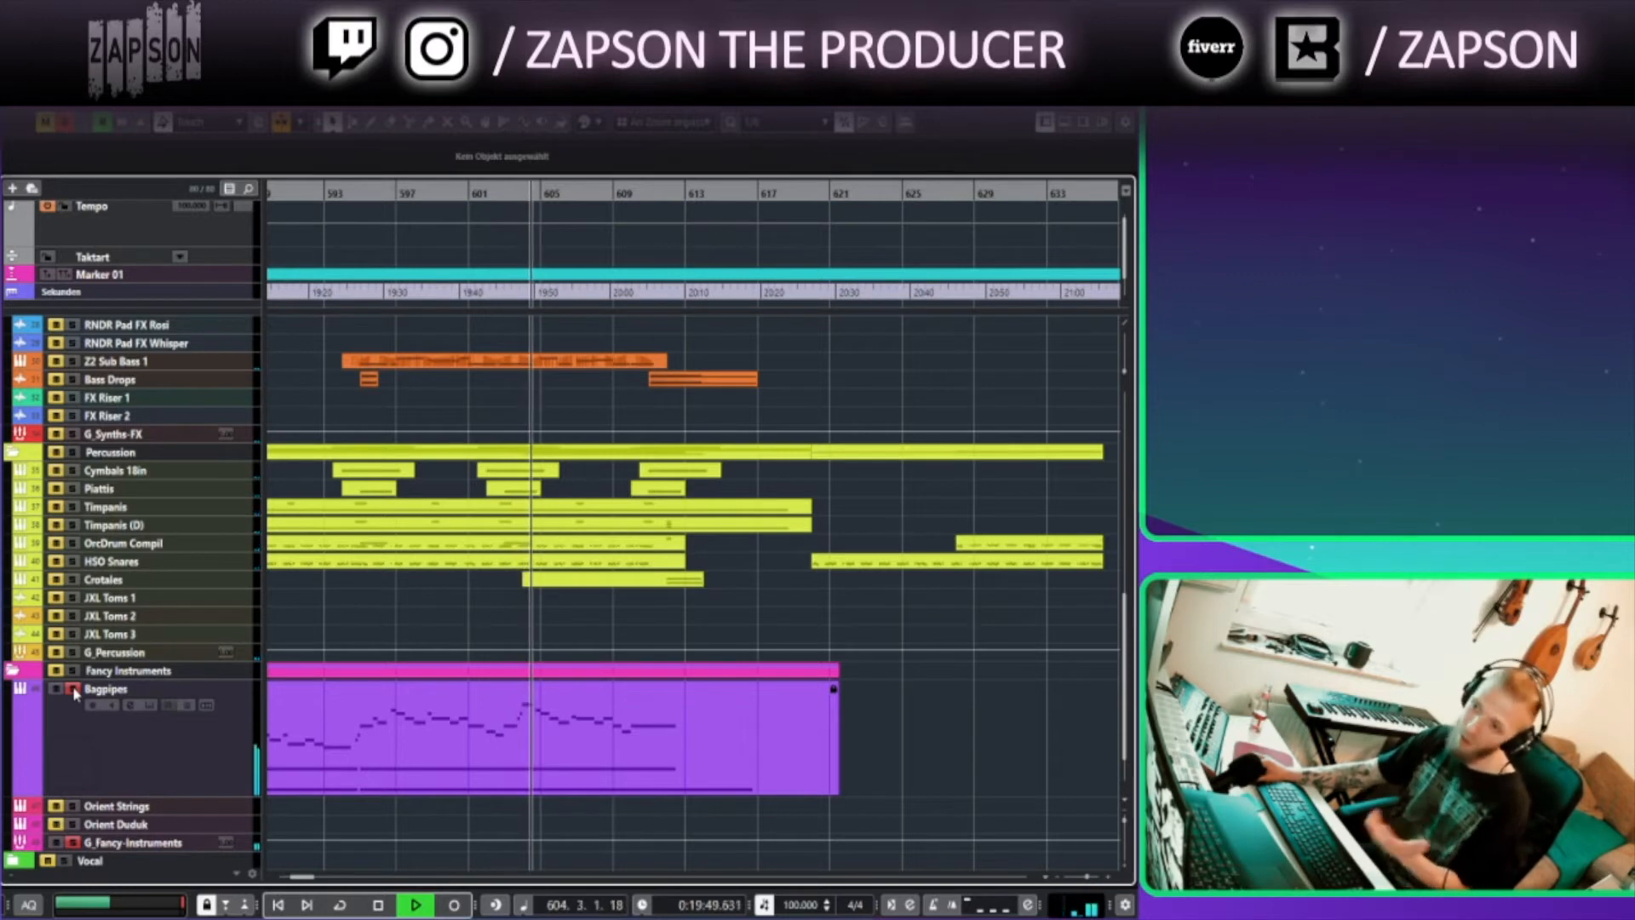
left_click(73, 689)
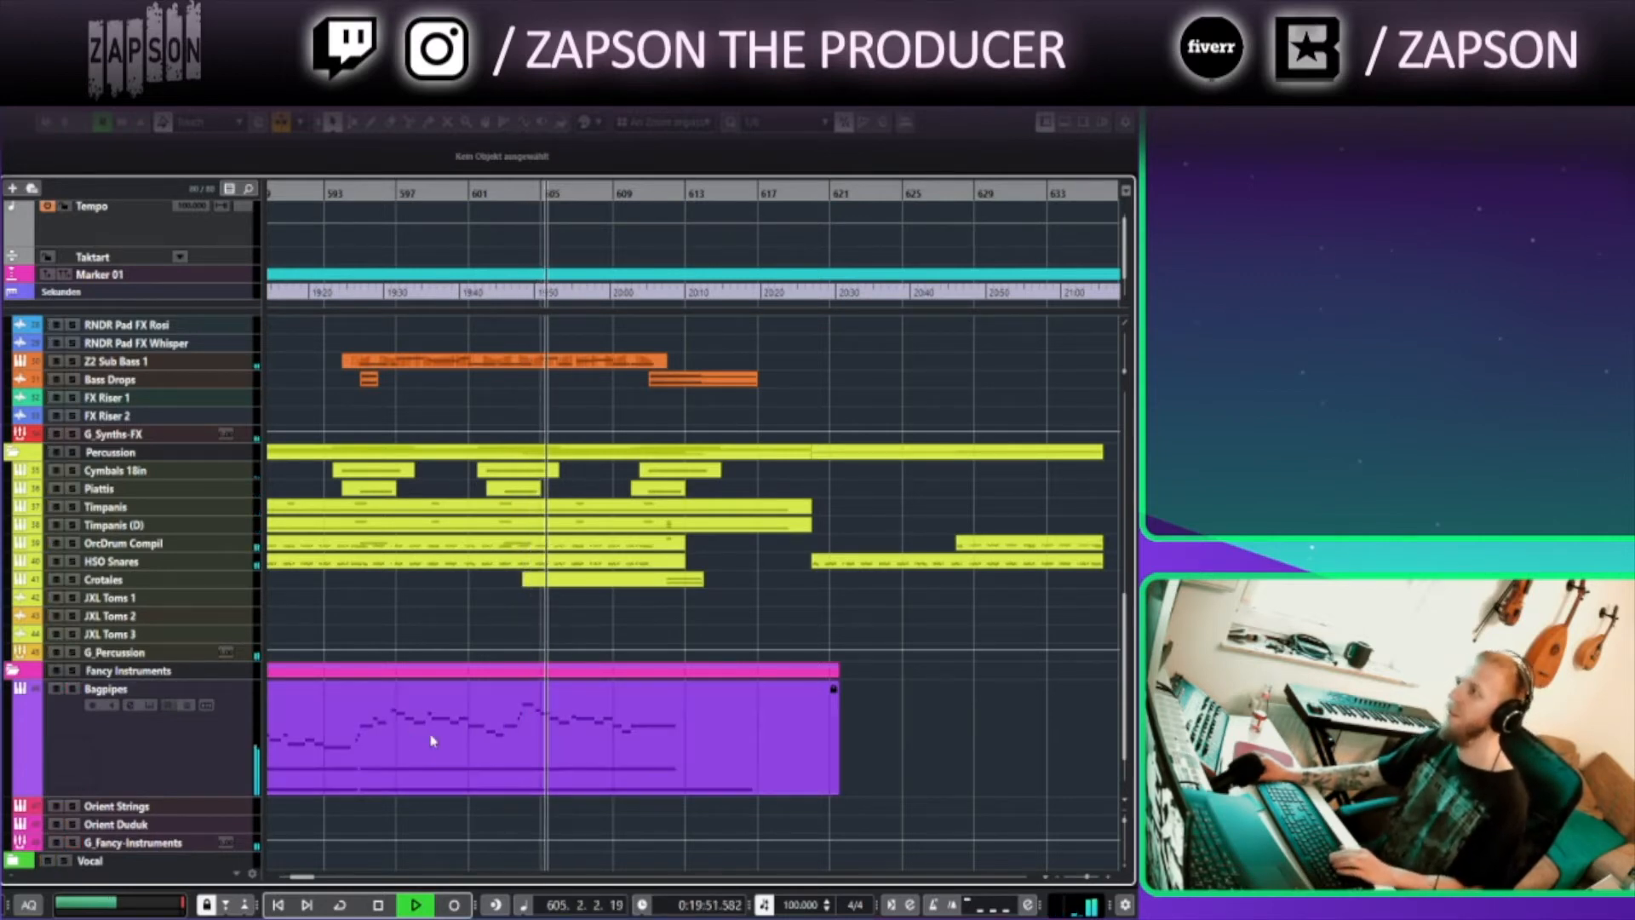
Browse the arrangement around bars 601 to 645 during playback, then stop playback
left_click_drag(819, 668, 630, 800)
left_click_drag(617, 639, 619, 691)
scroll(619, 692, "up", 10)
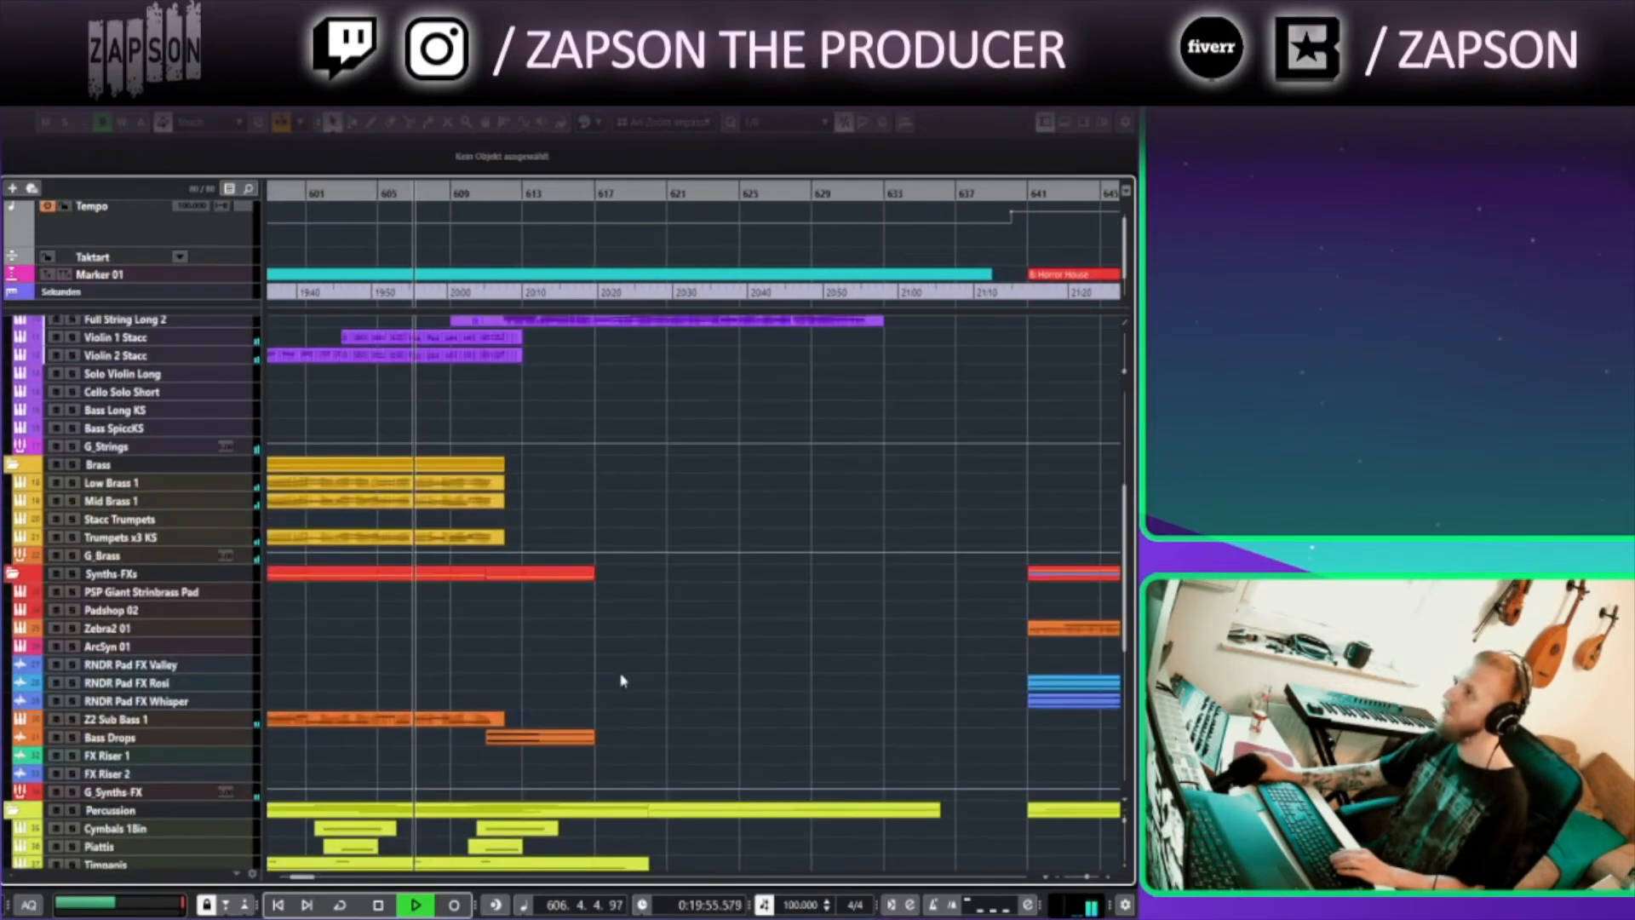
scroll(579, 653, "up", 4)
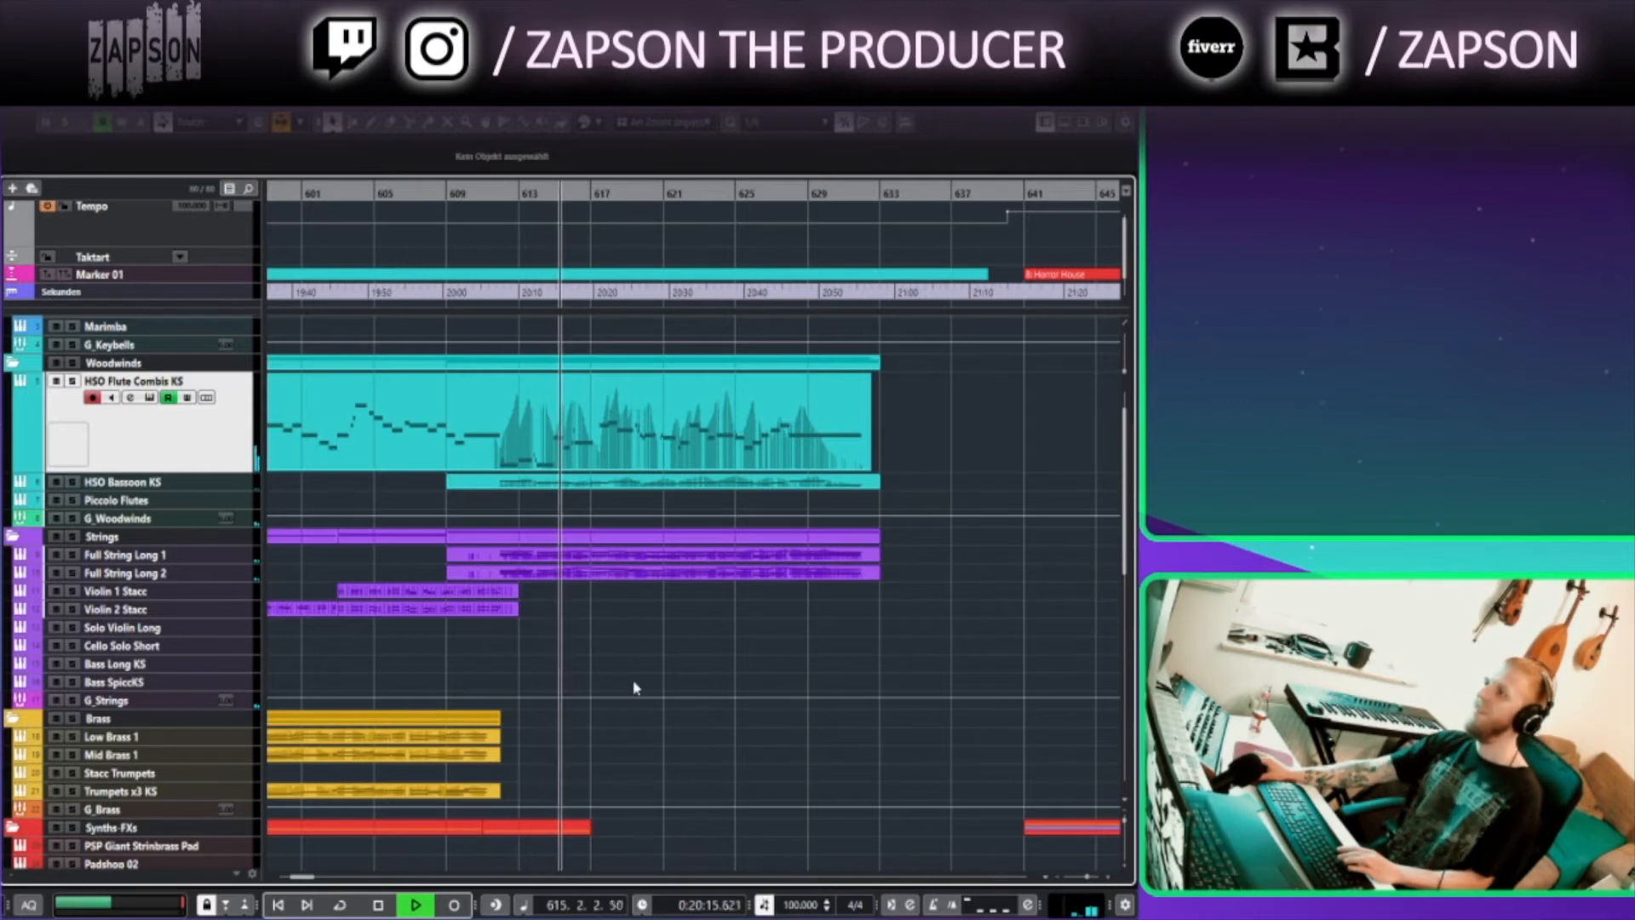
key("space")
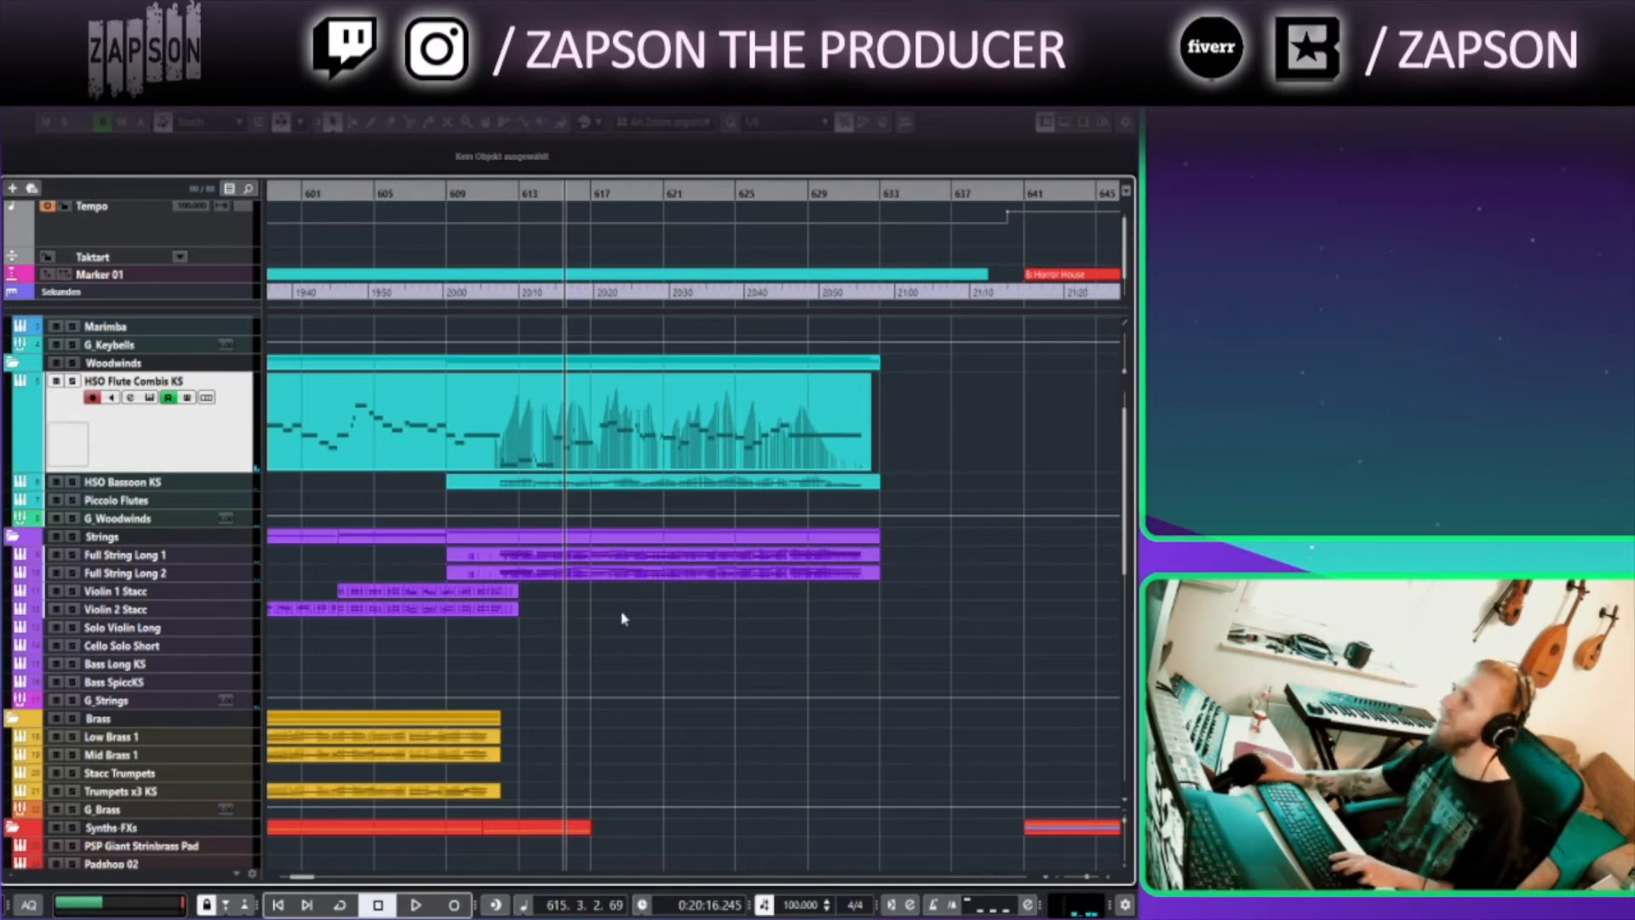
Move the playhead between bar 609 and the Horror House marker at bar 641 to compare the sections
scroll(607, 397, "down", 3)
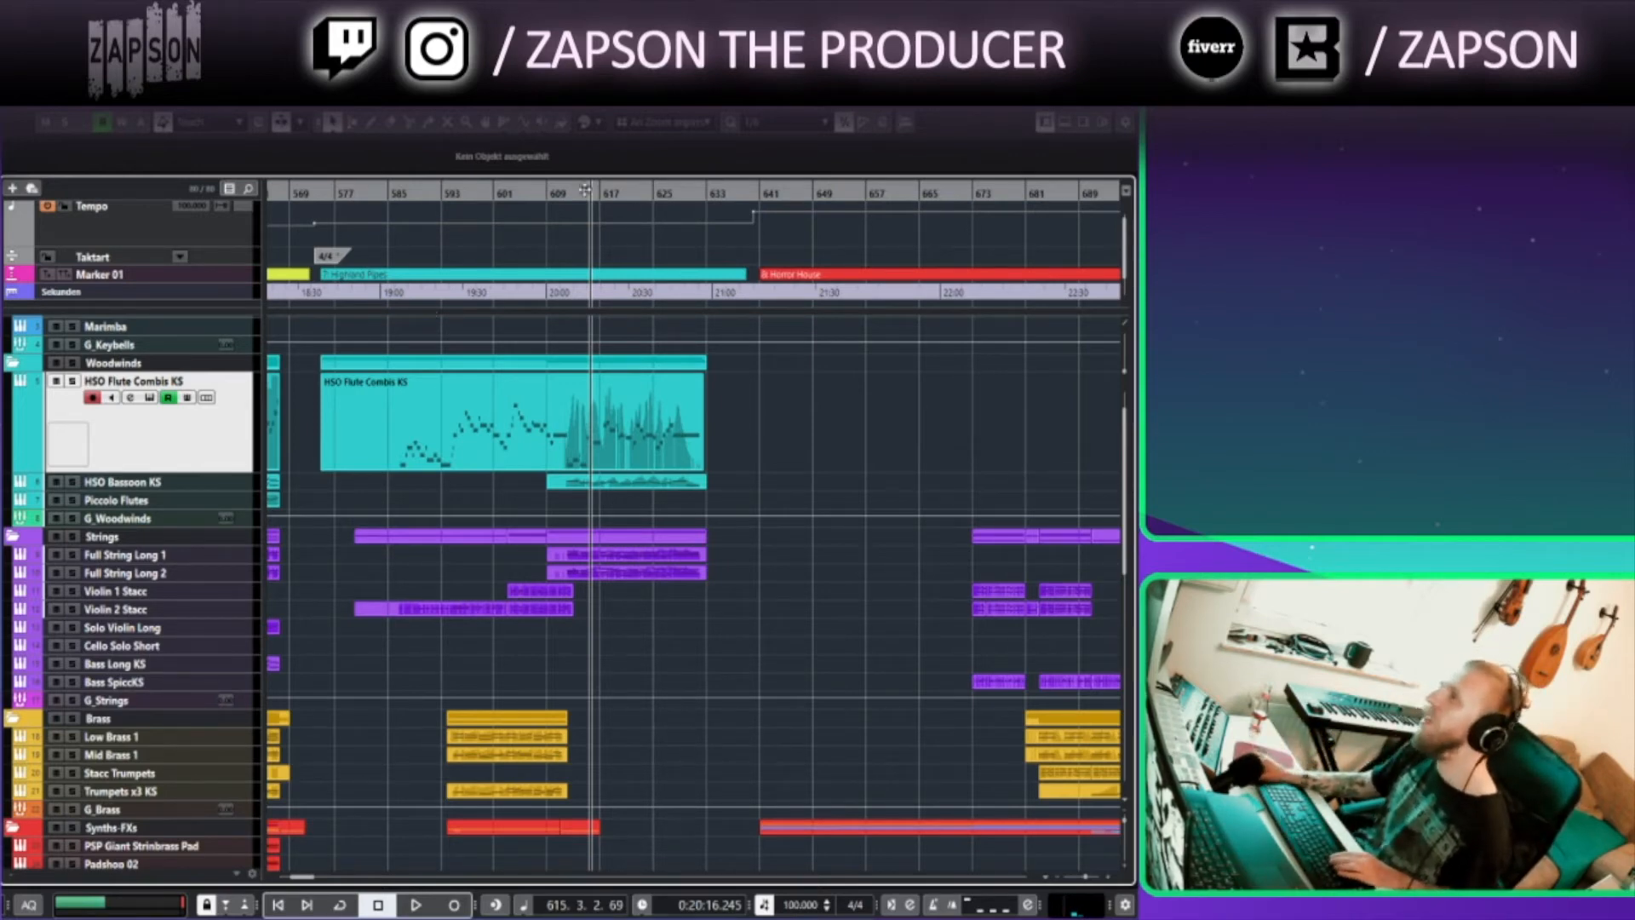
left_click(548, 194)
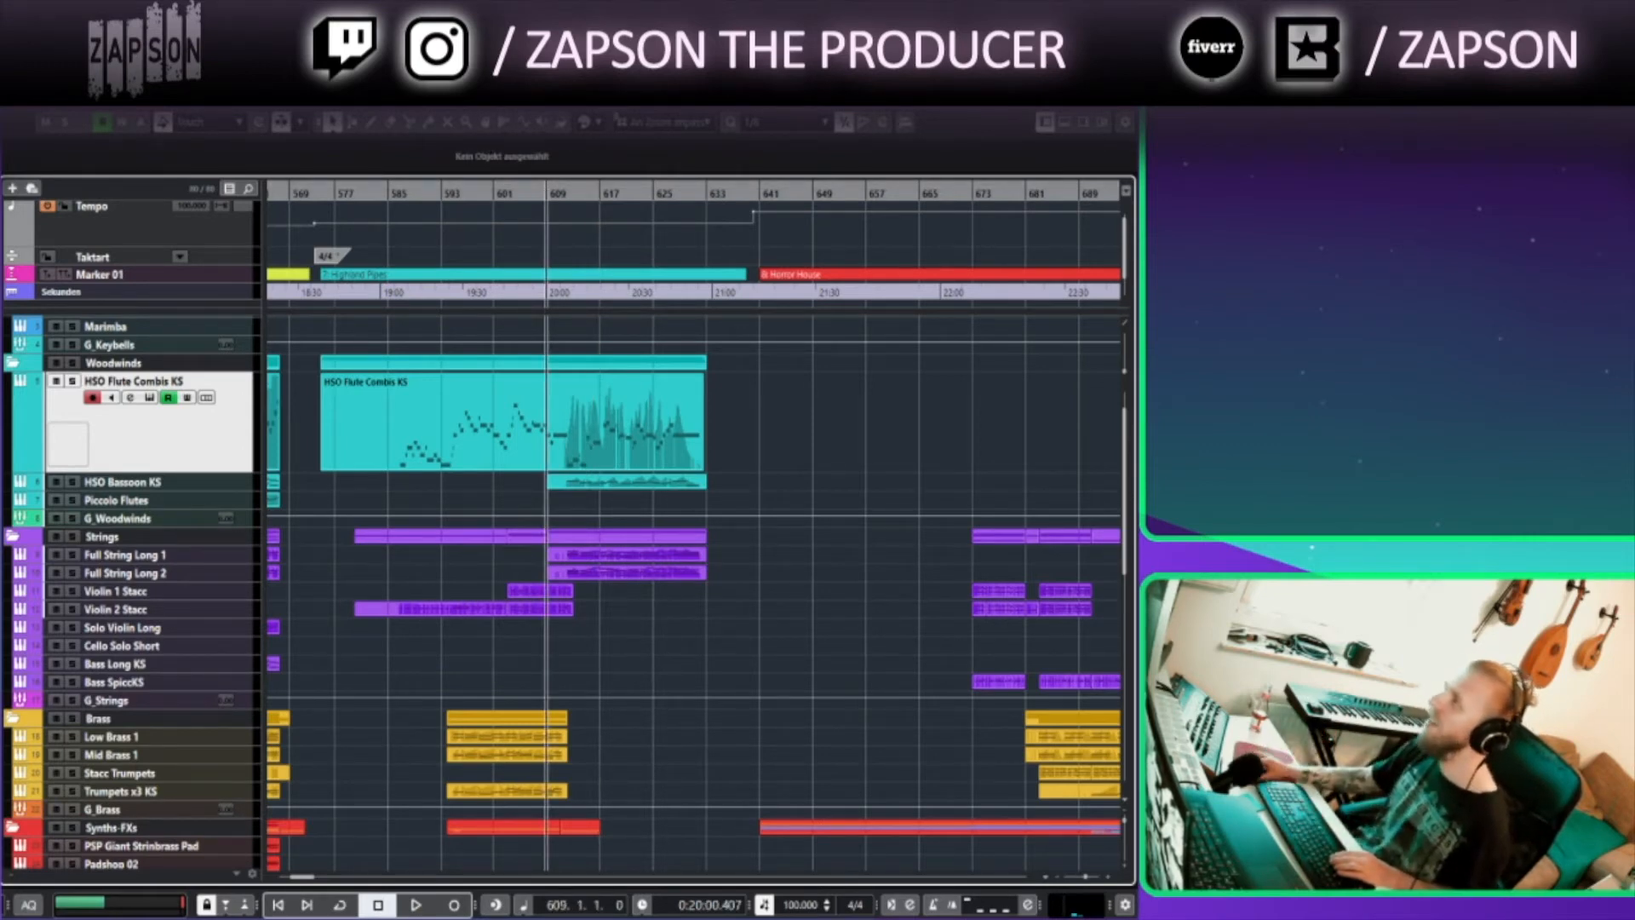
left_click(762, 190)
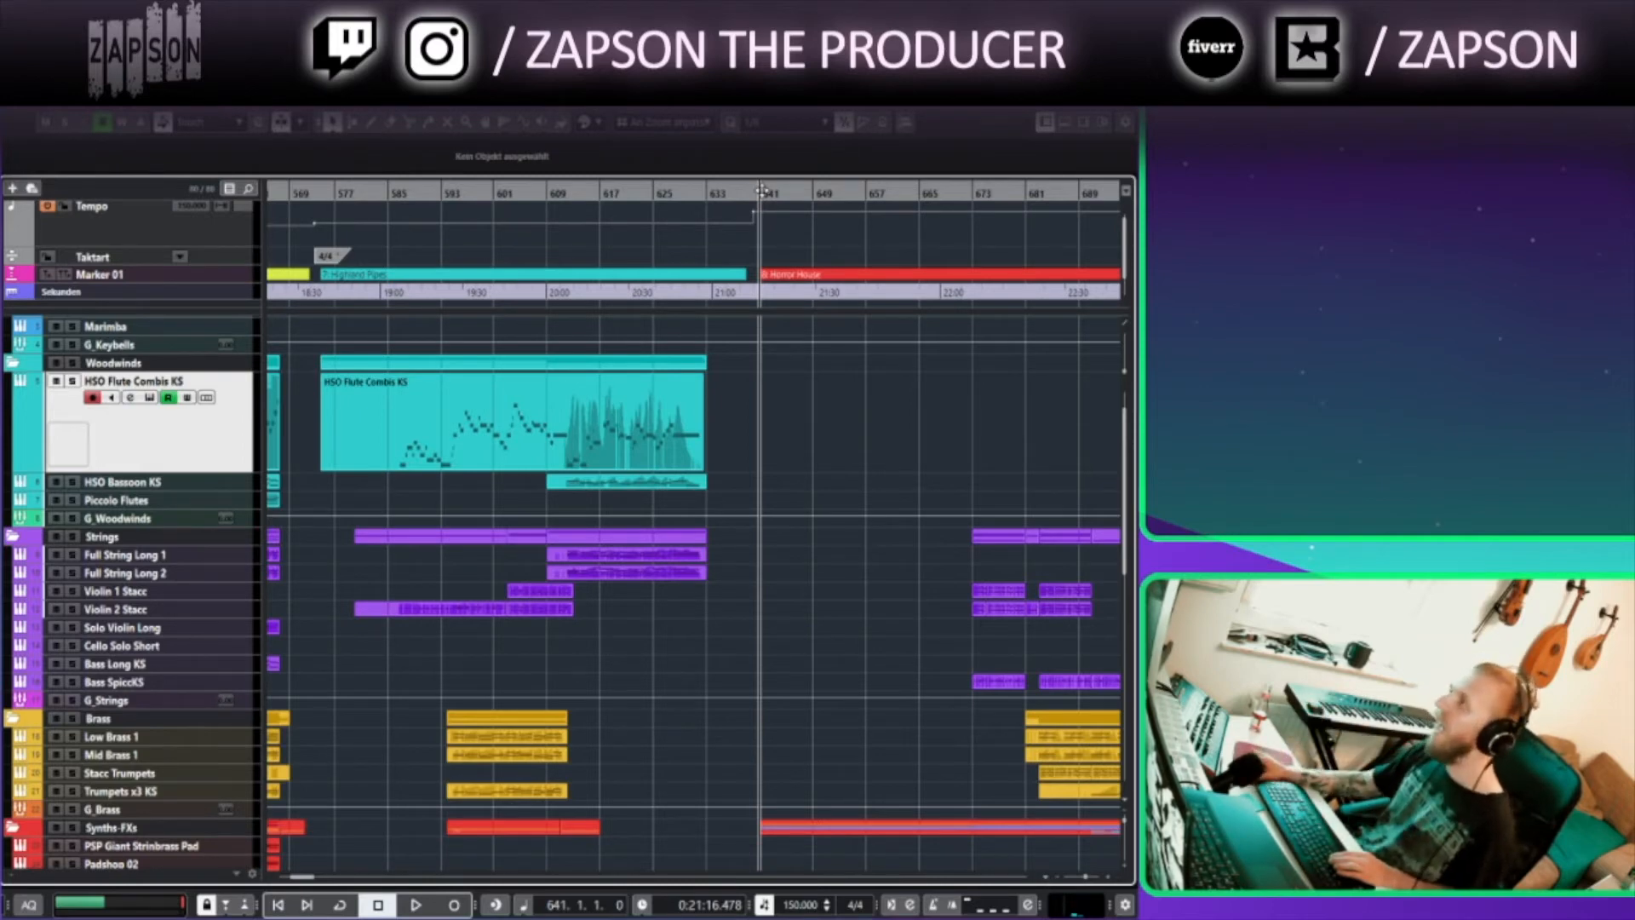
key("space")
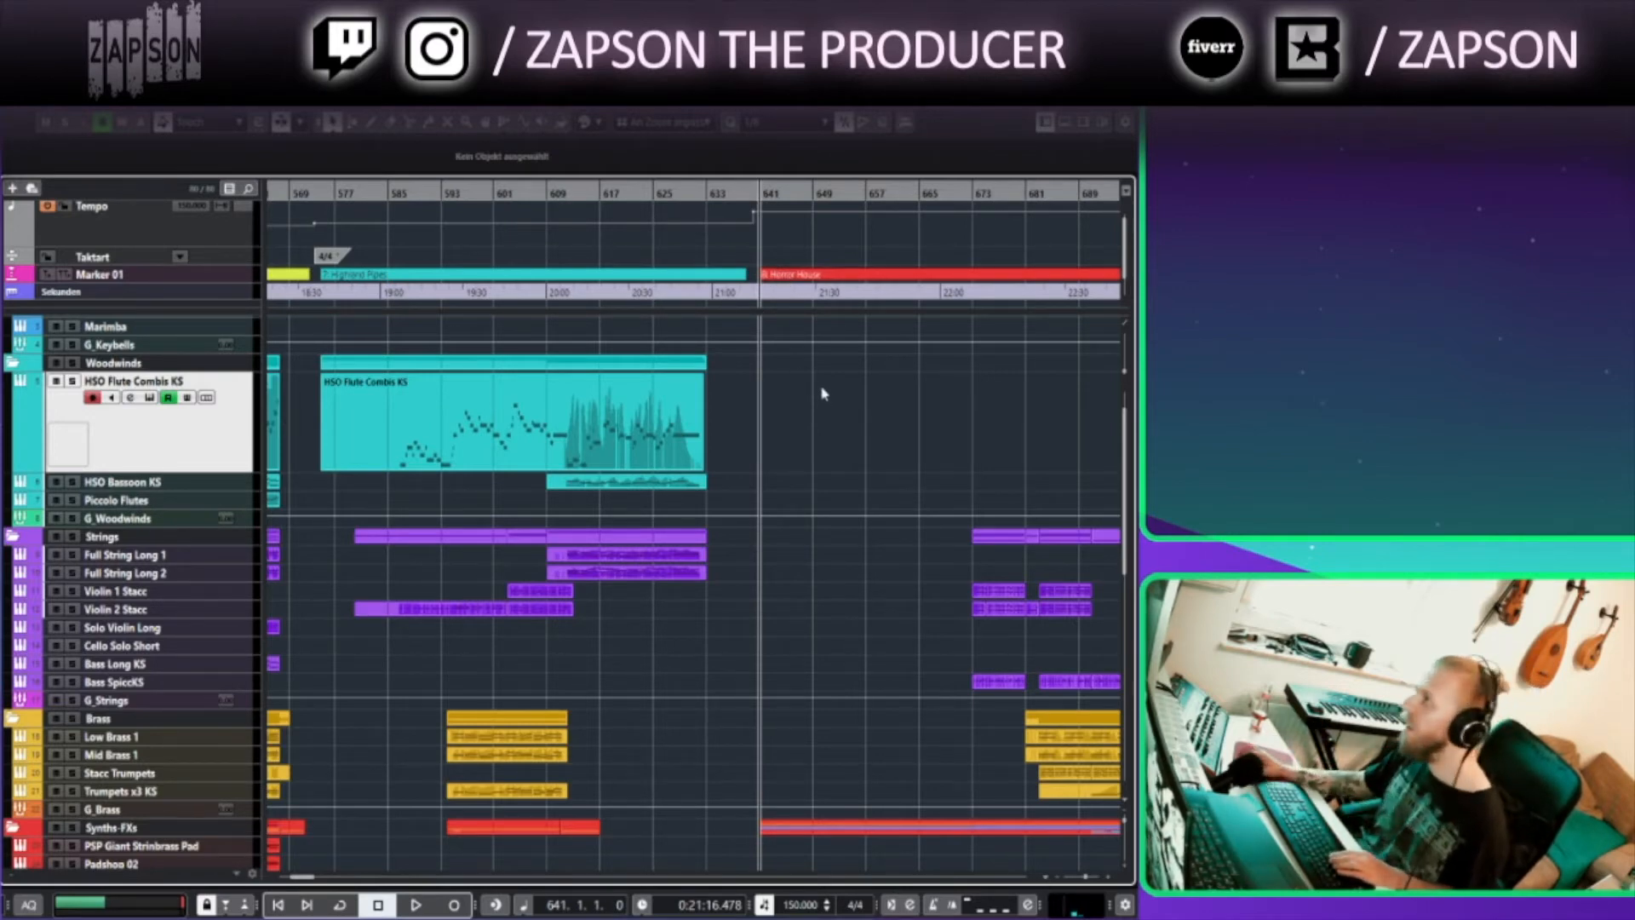
left_click(549, 193)
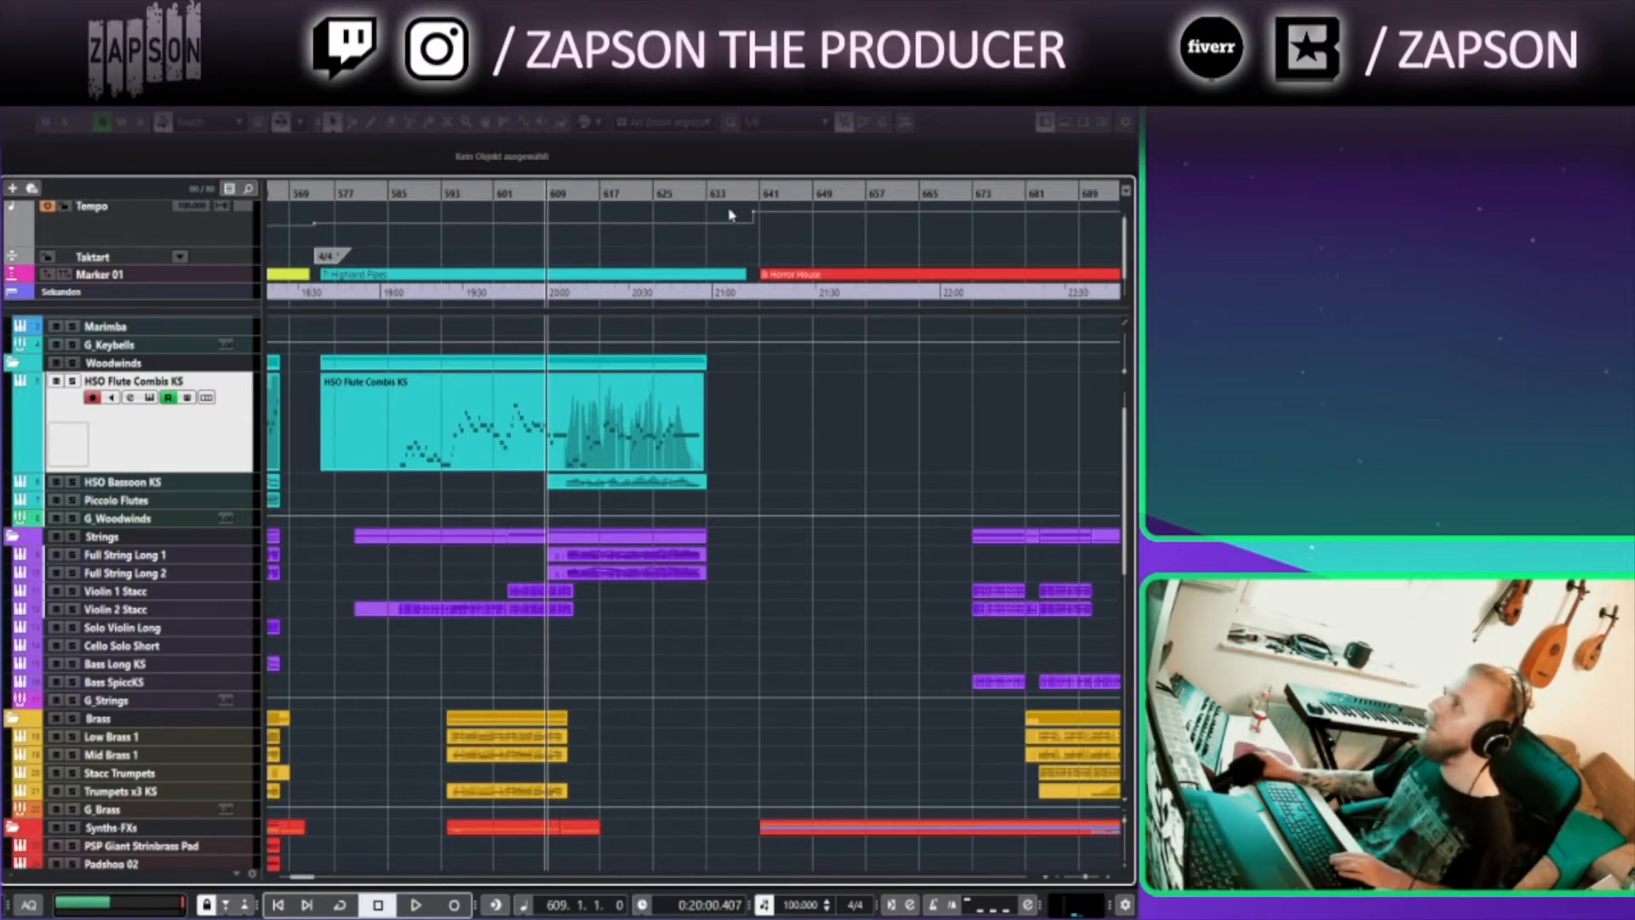
left_click(761, 195)
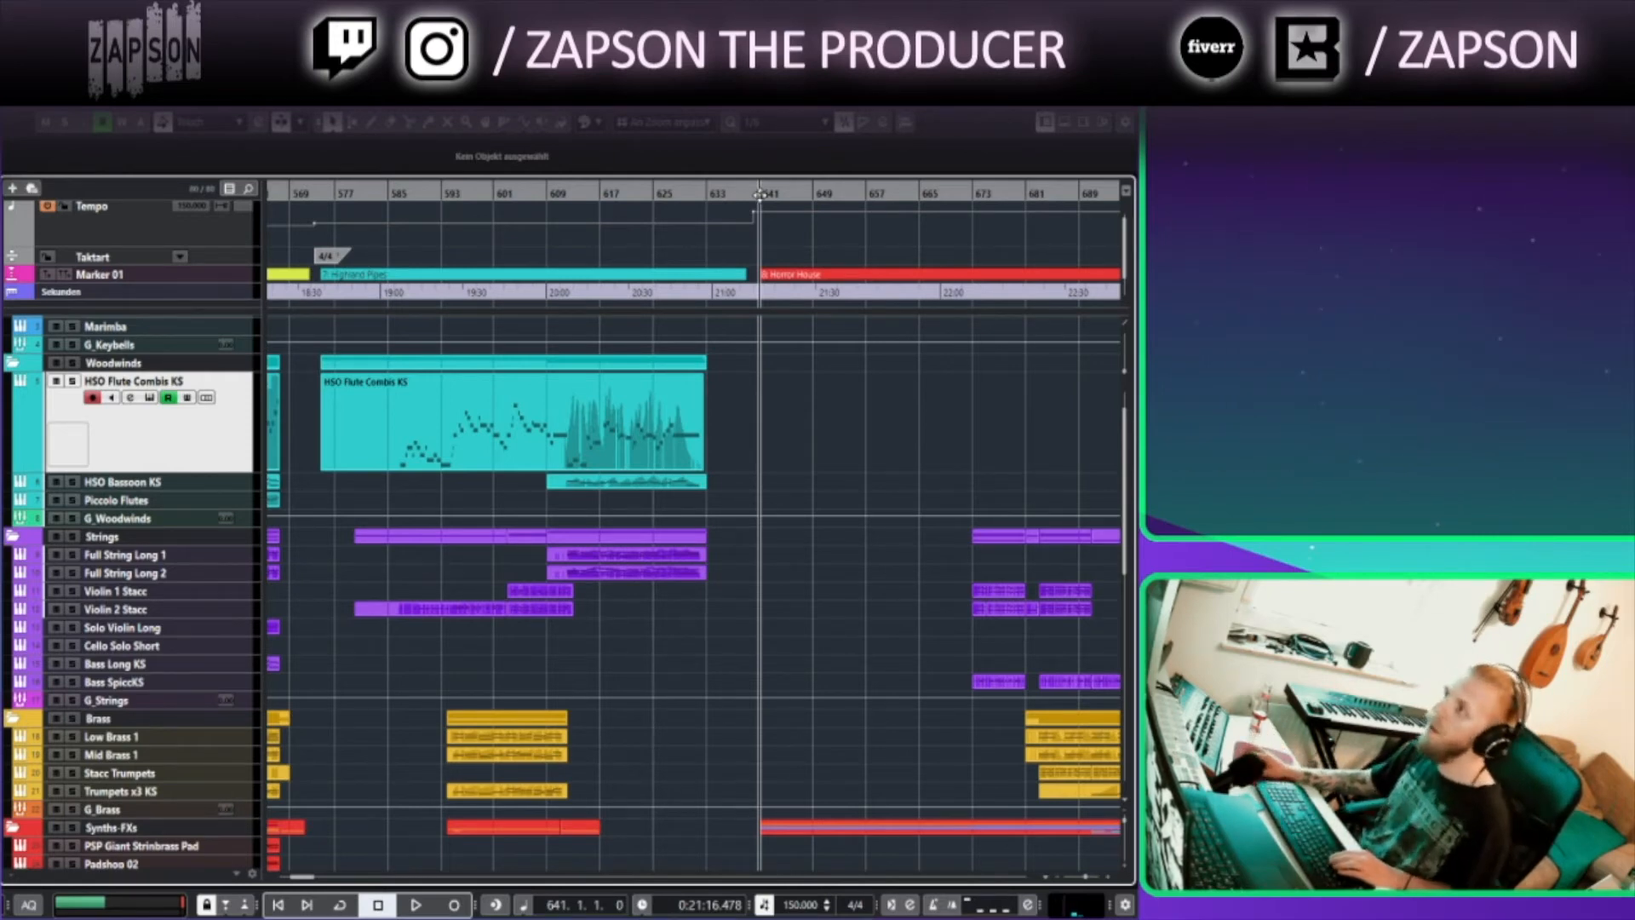
left_click(601, 192)
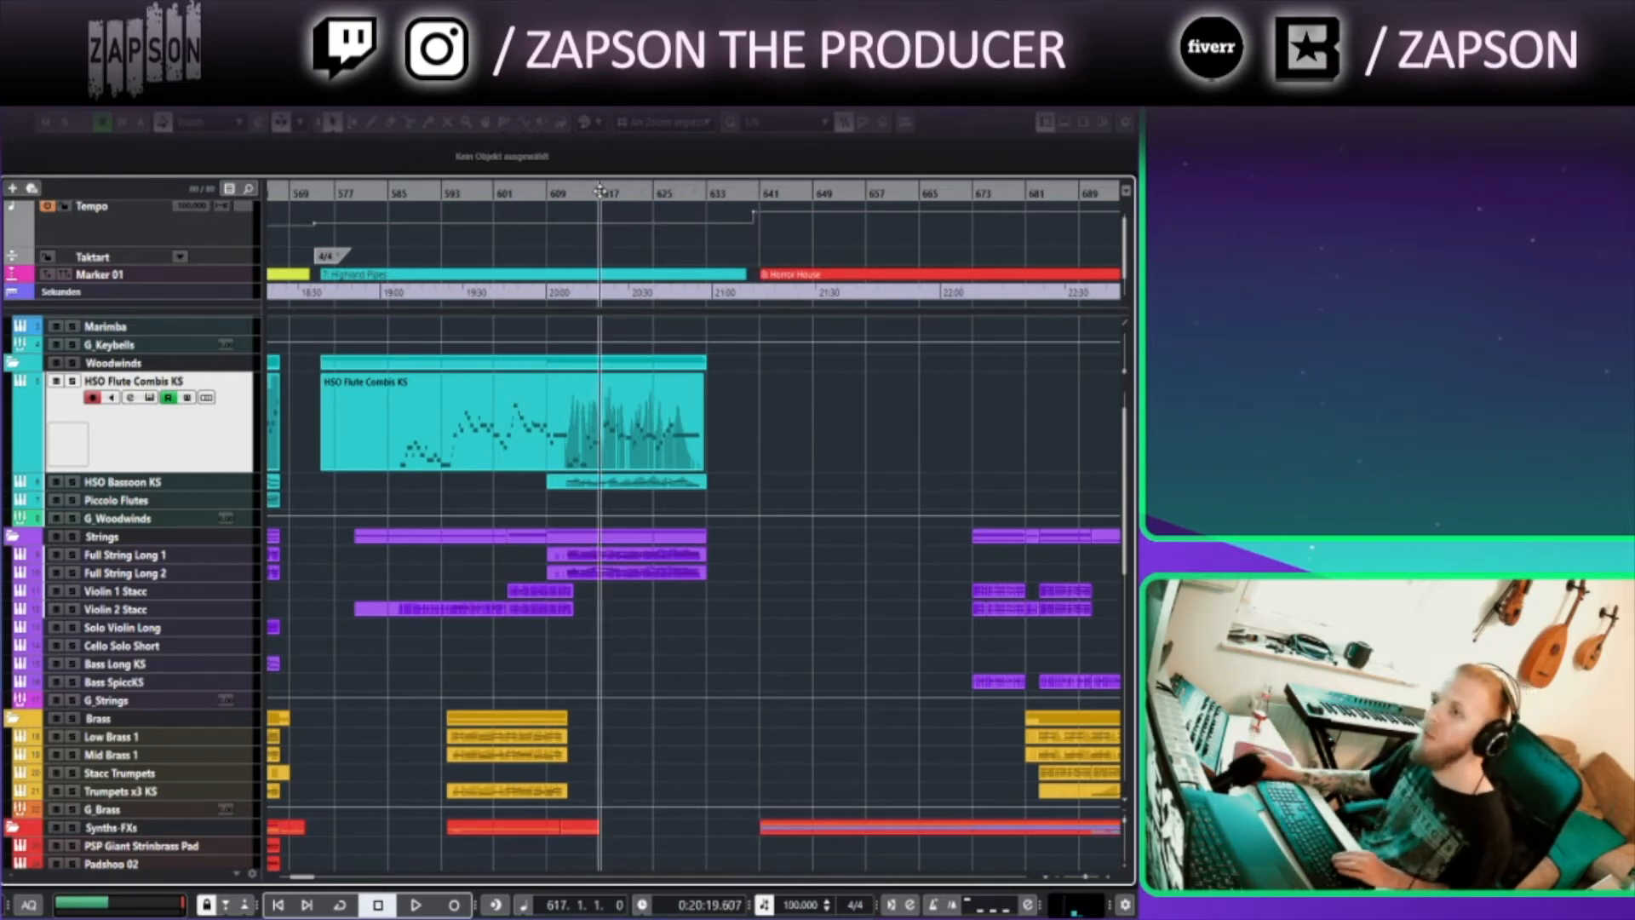
left_click(554, 191)
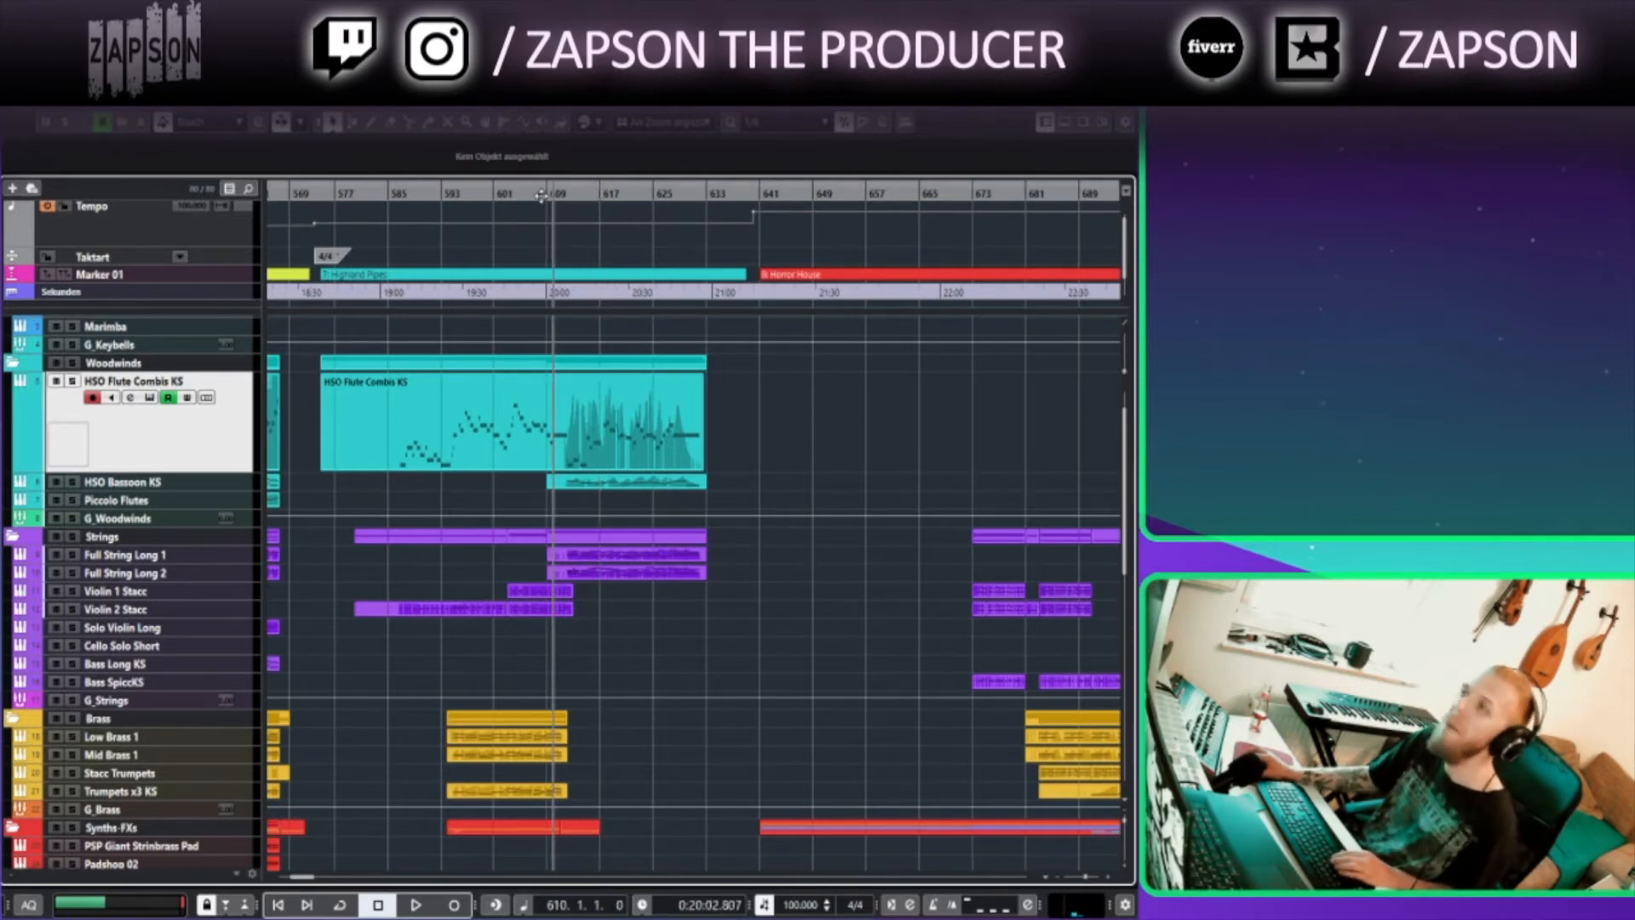
Enlarge the Zebra2 01 track in the Synths-FXs folder and move the playhead to bar 641
scroll(775, 451, "down", 2)
scroll(750, 435, "right", 5)
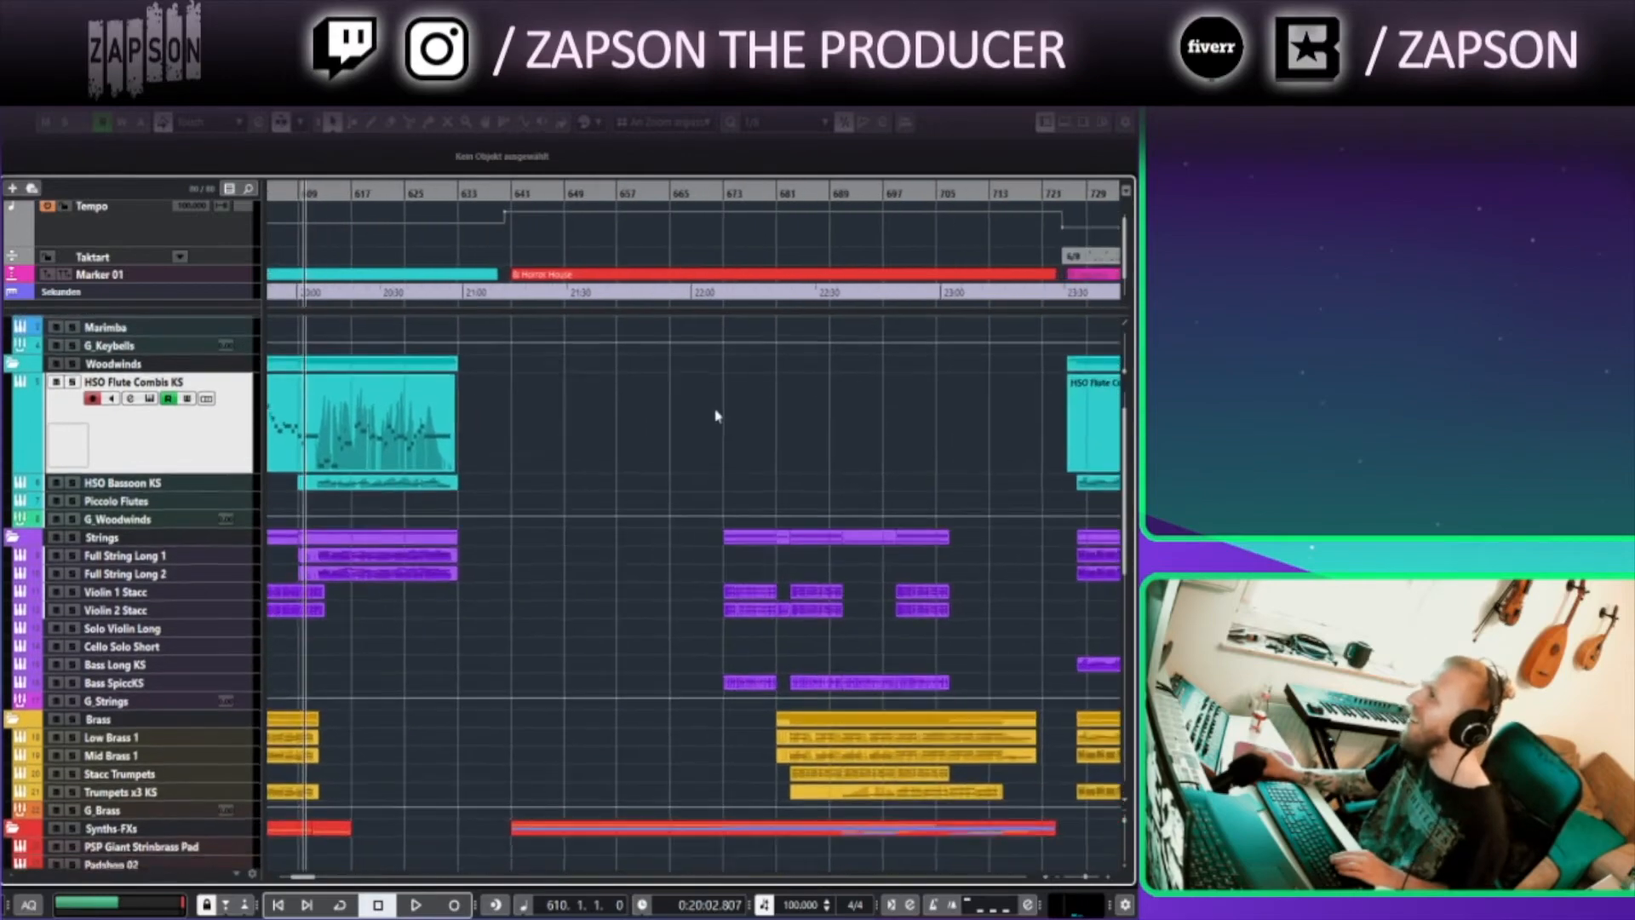
scroll(686, 430, "down", 4)
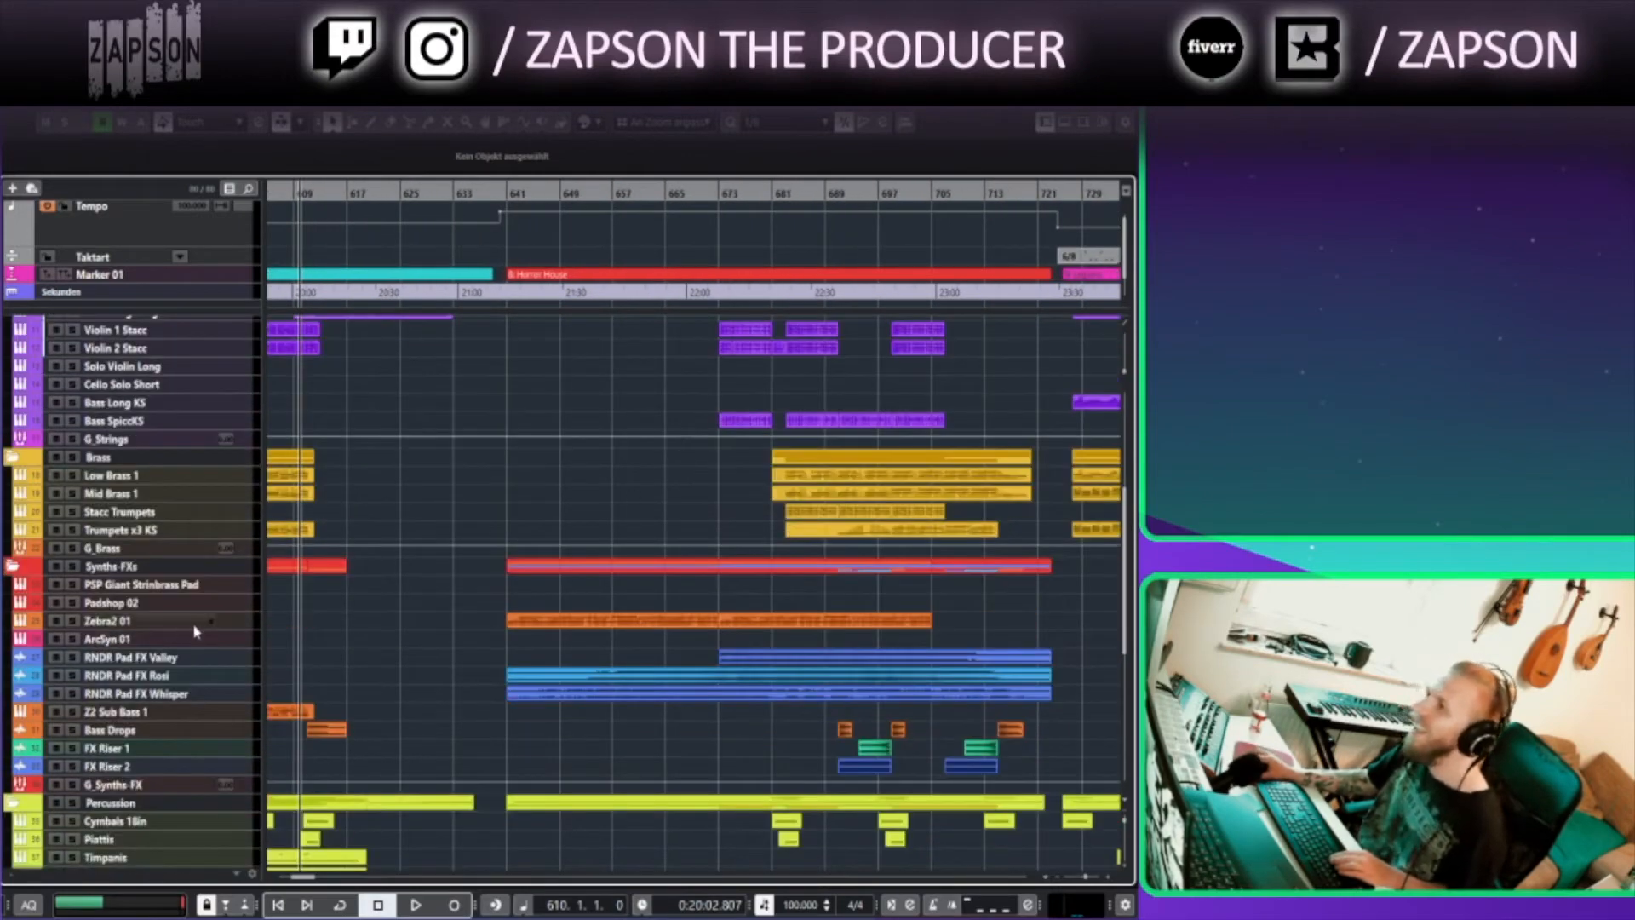
left_click_drag(217, 628, 216, 671)
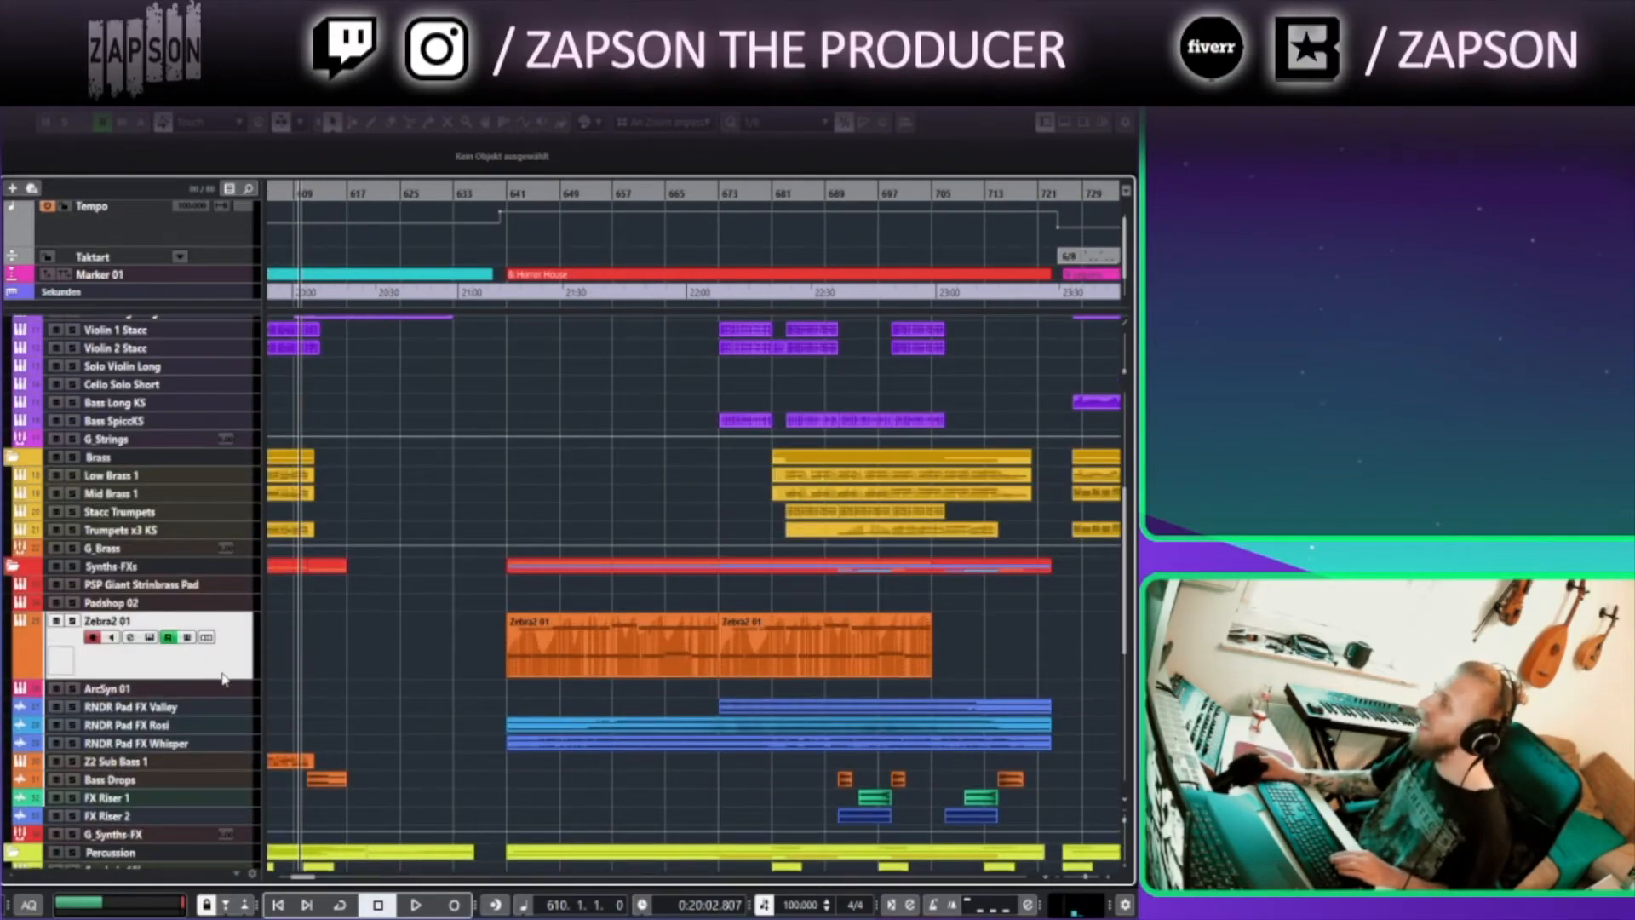
left_click(501, 193)
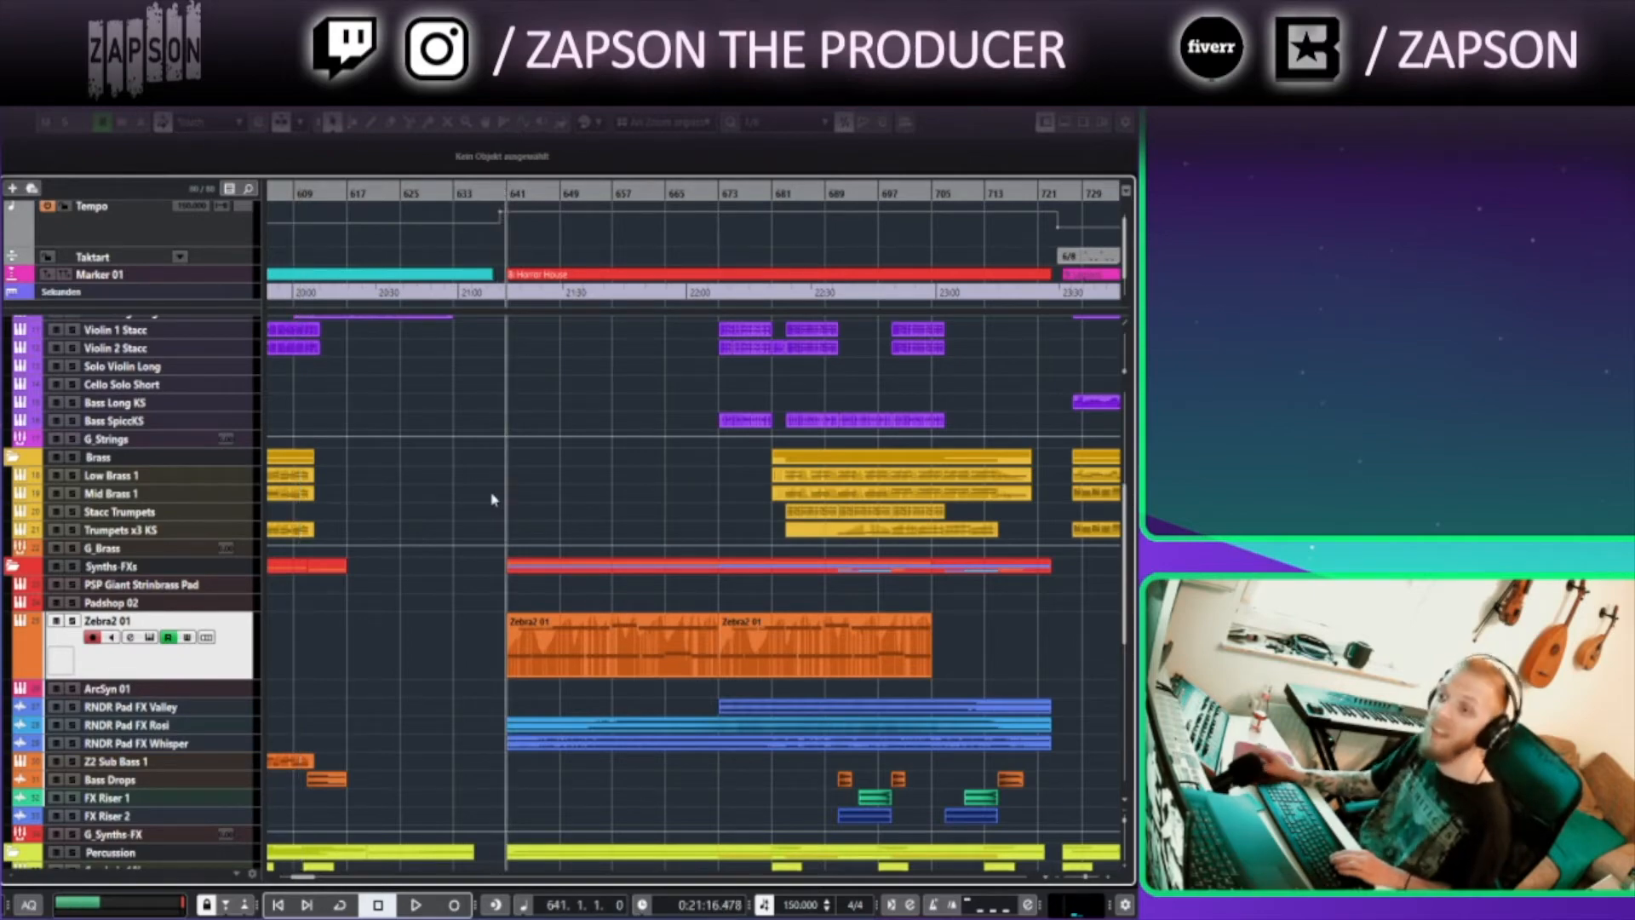
Enlarge the JXL Toms 1, JXL Toms 2 and JXL Toms 3 tracks in the Percussion folder
scroll(504, 514, "down", 5)
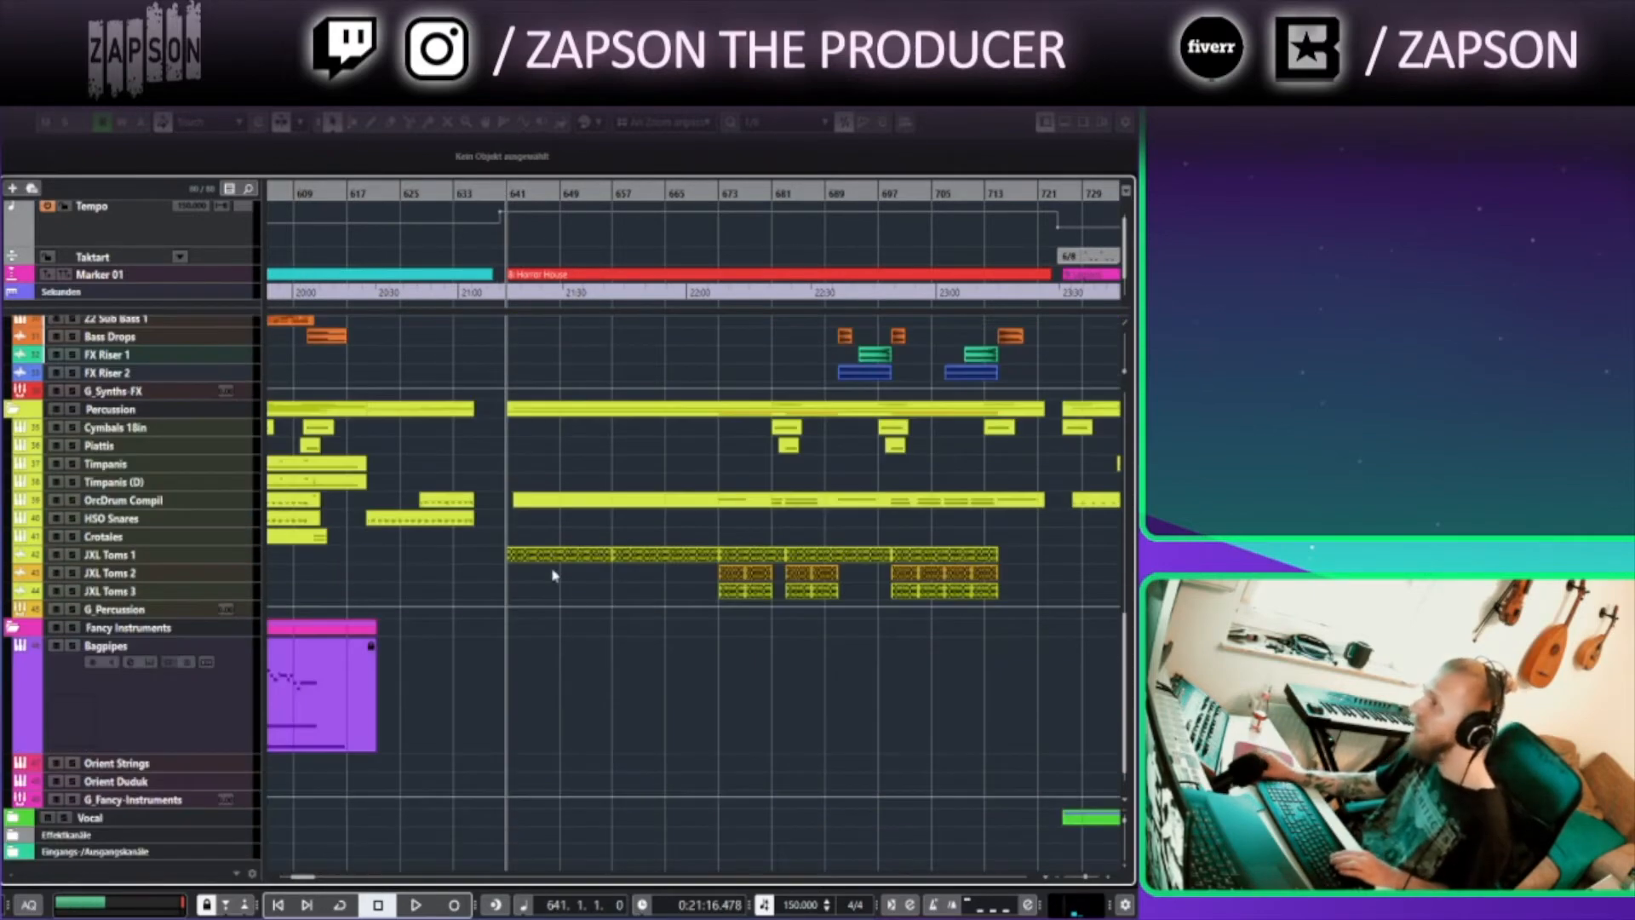
left_click(230, 561)
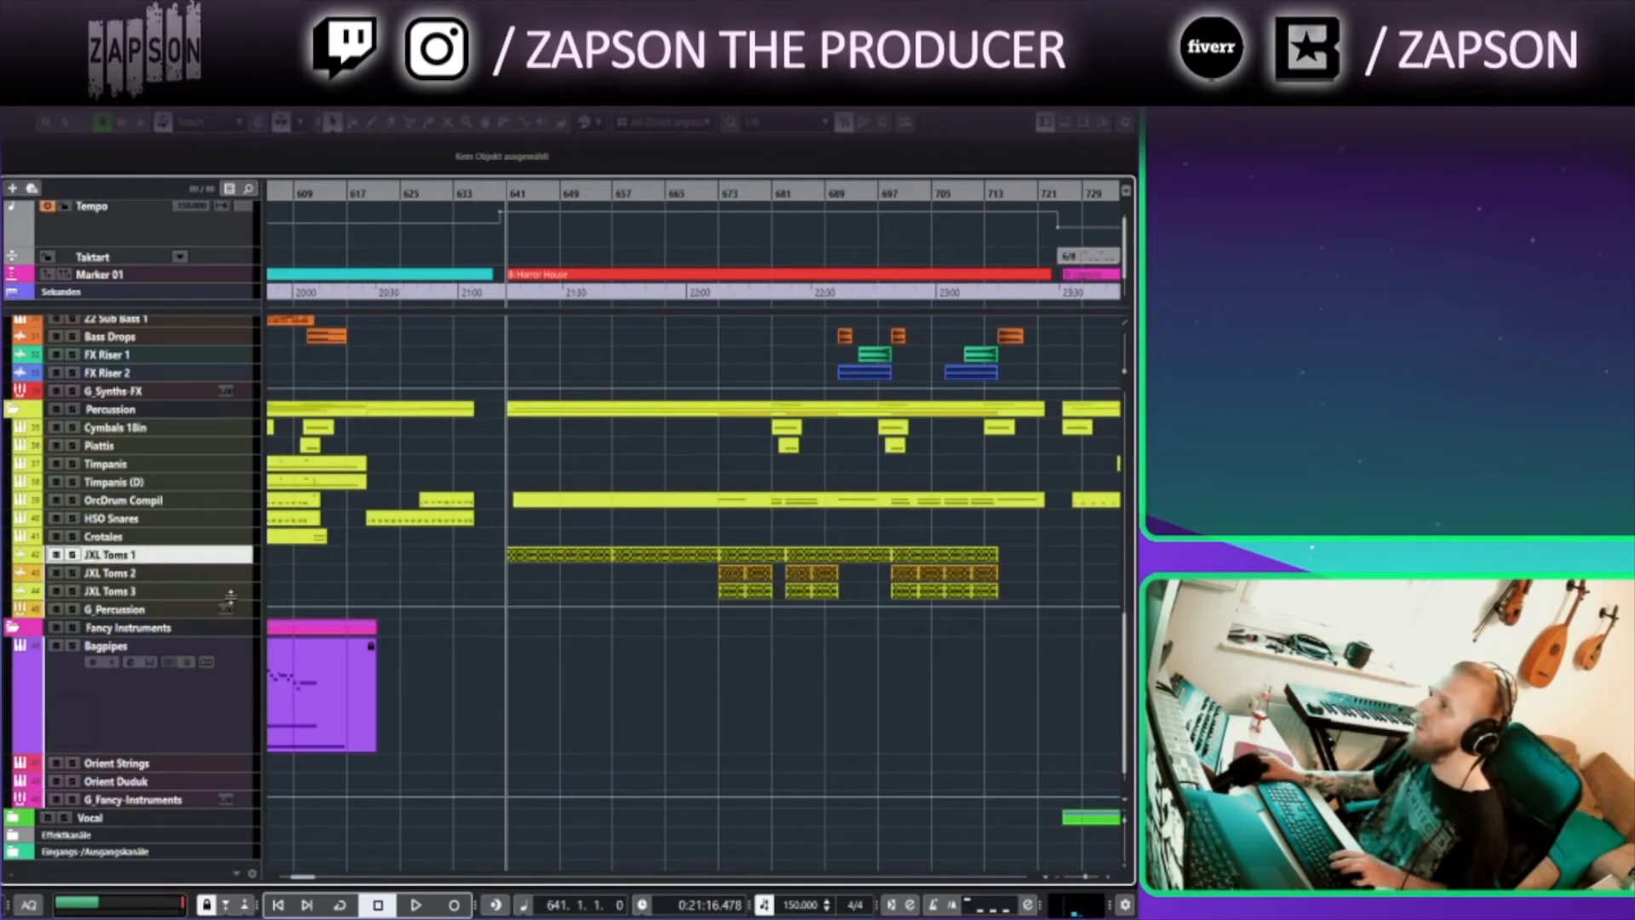
left_click(231, 594, "shift")
left_click_drag(231, 596, 234, 660)
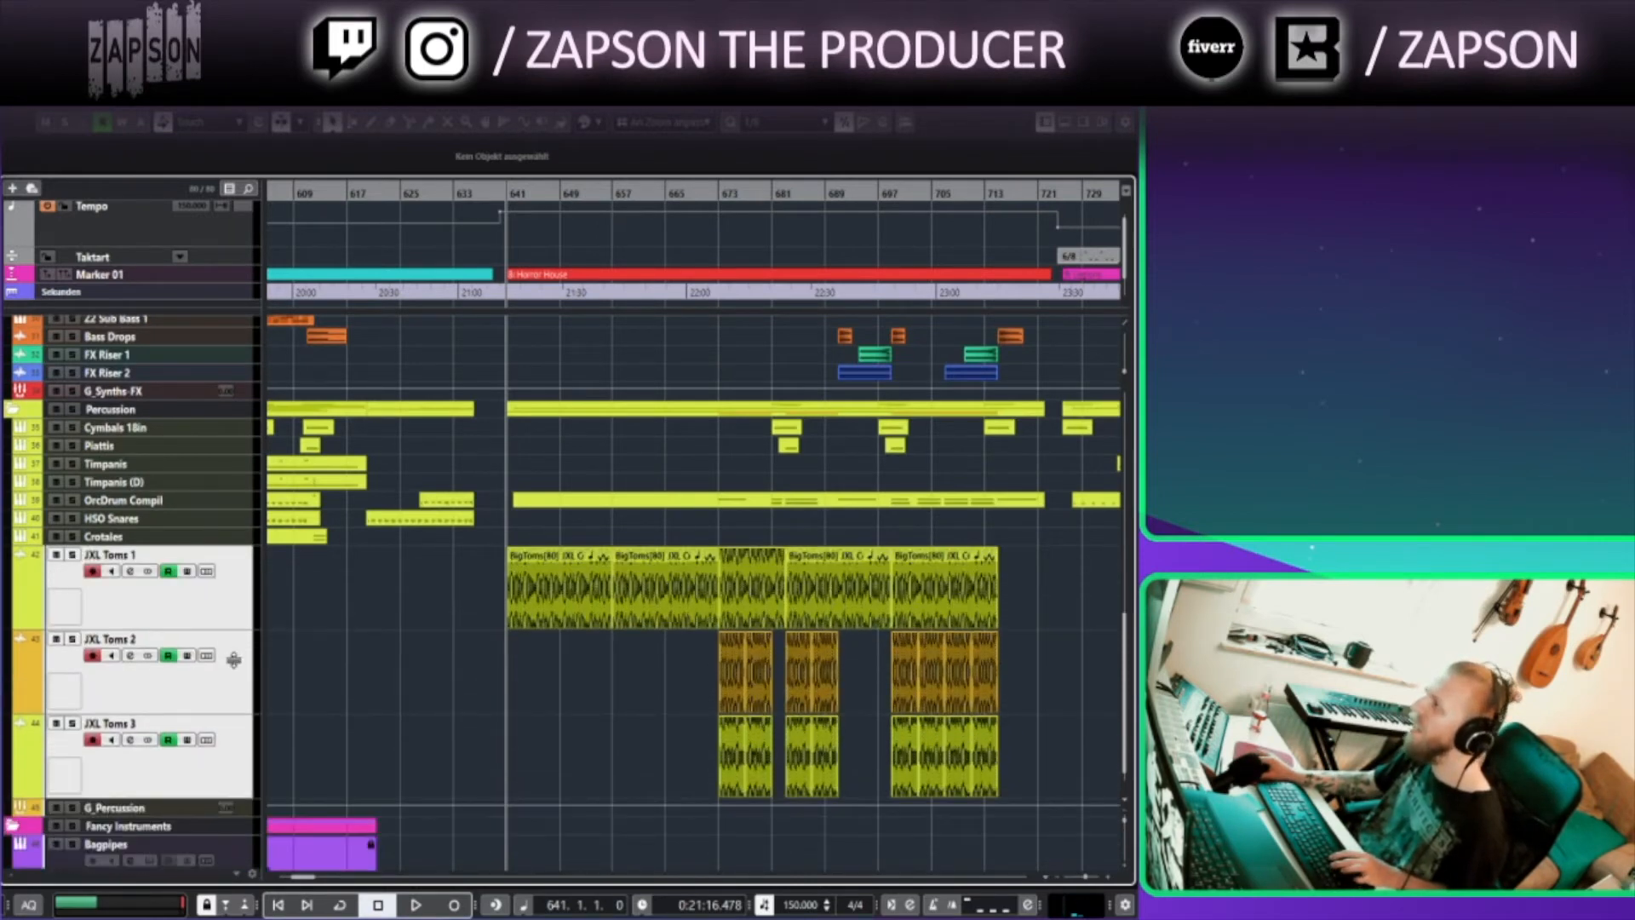
Zoom into the toms around the Horror House marker, solo JXL Toms 1 and play from bar 641
left_click(497, 195)
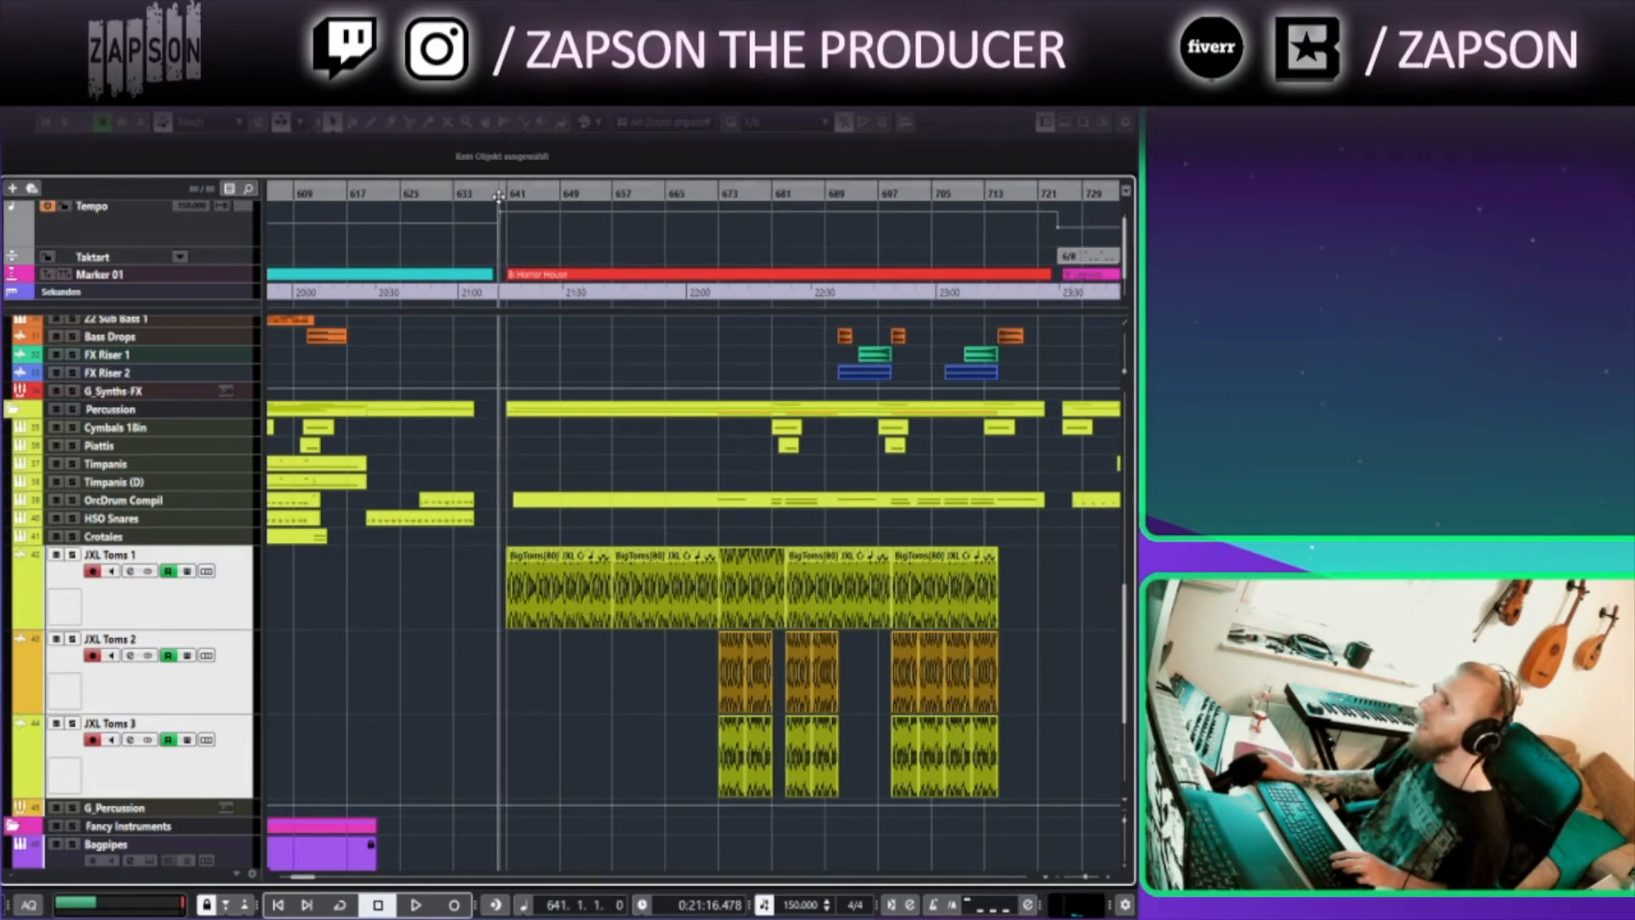
left_click_drag(498, 666, 355, 695)
key("h")
key("h")
left_click(433, 639)
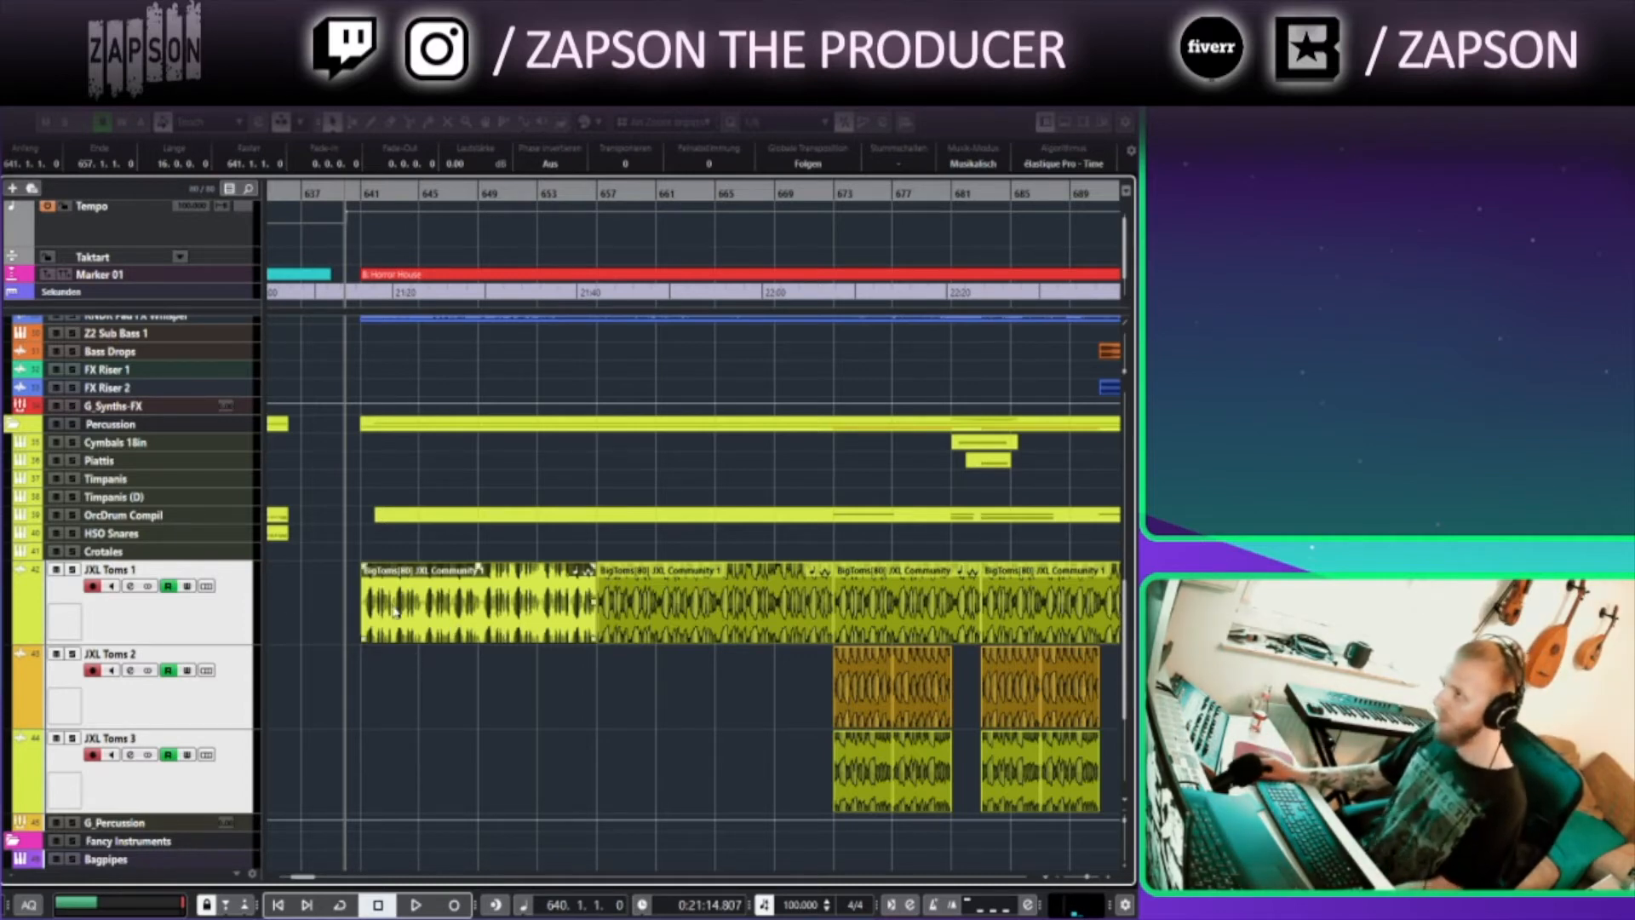
left_click(72, 570)
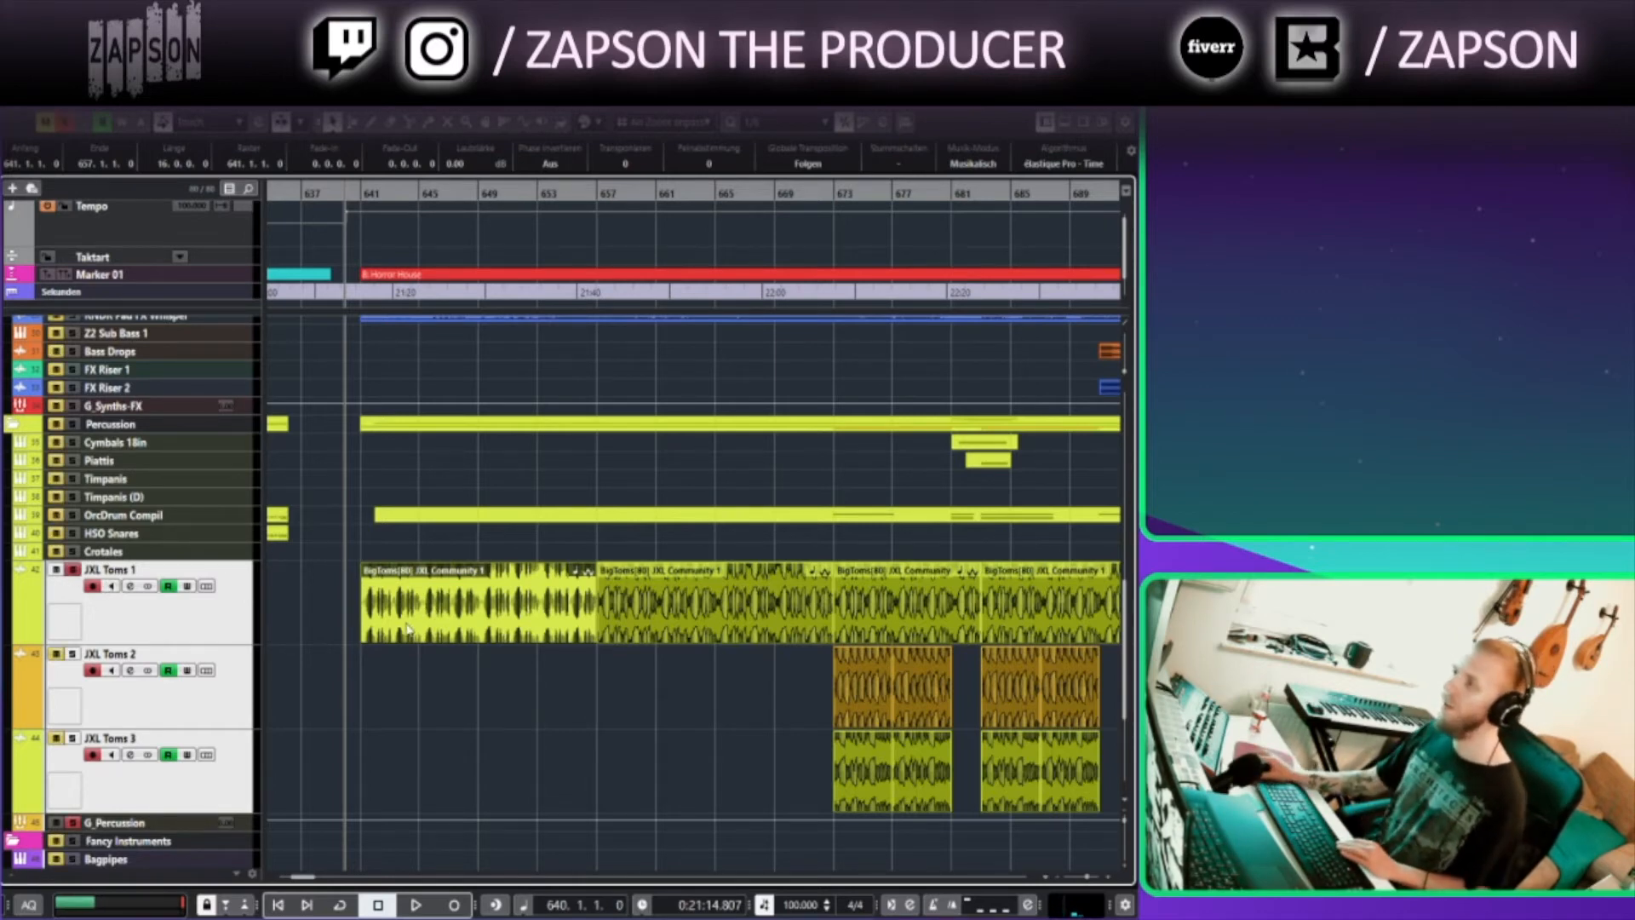
left_click(361, 194)
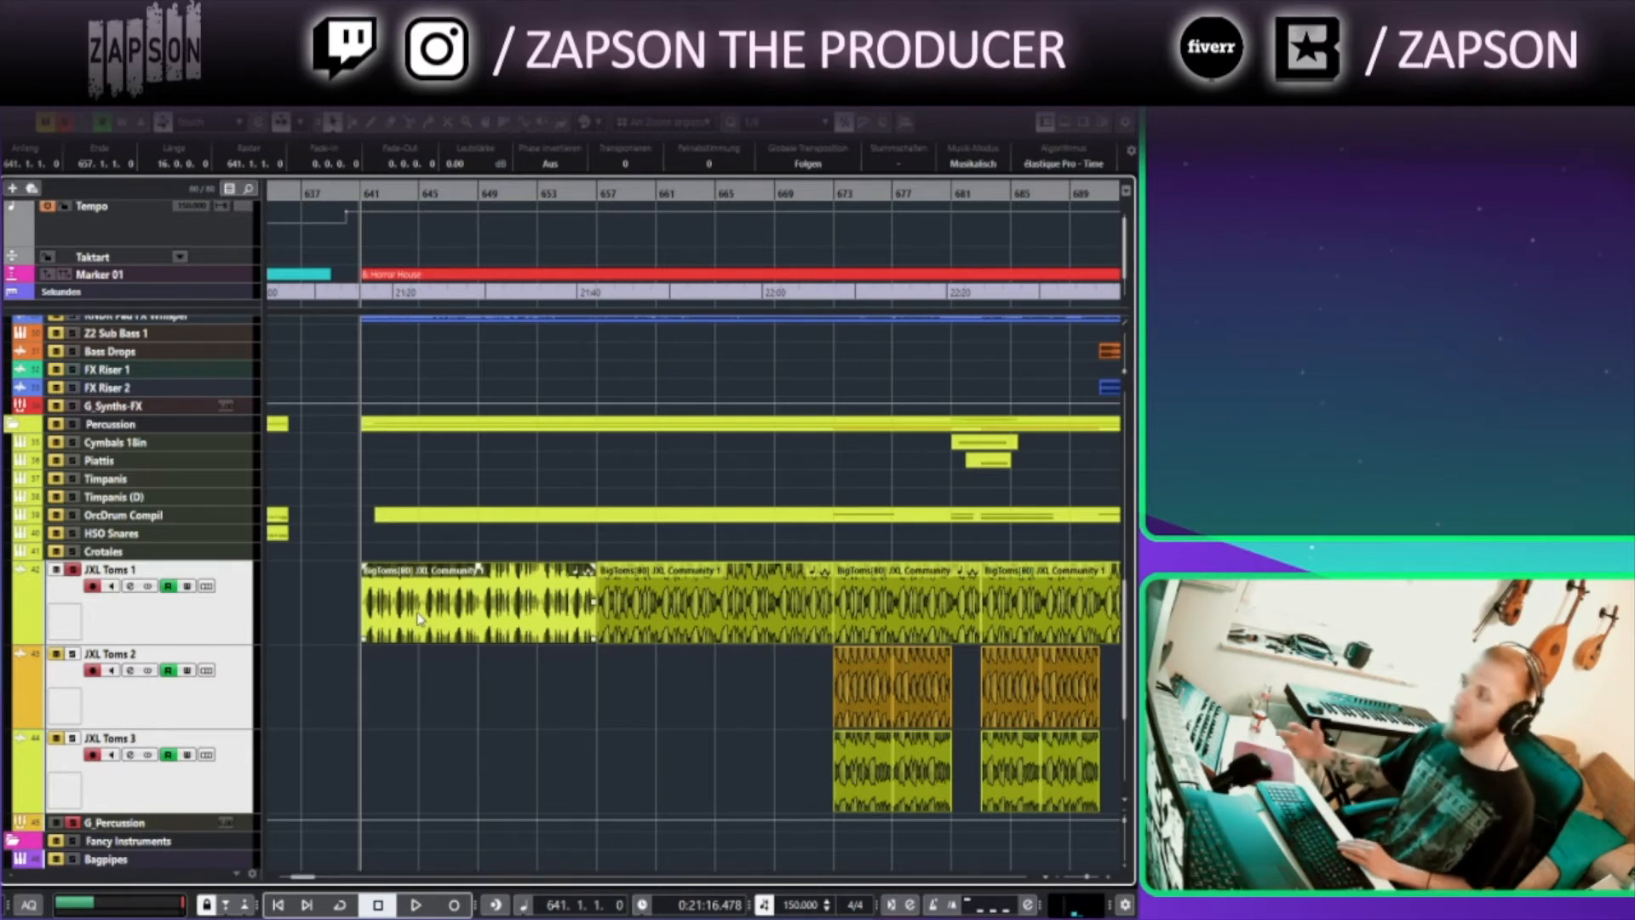
left_click(362, 194)
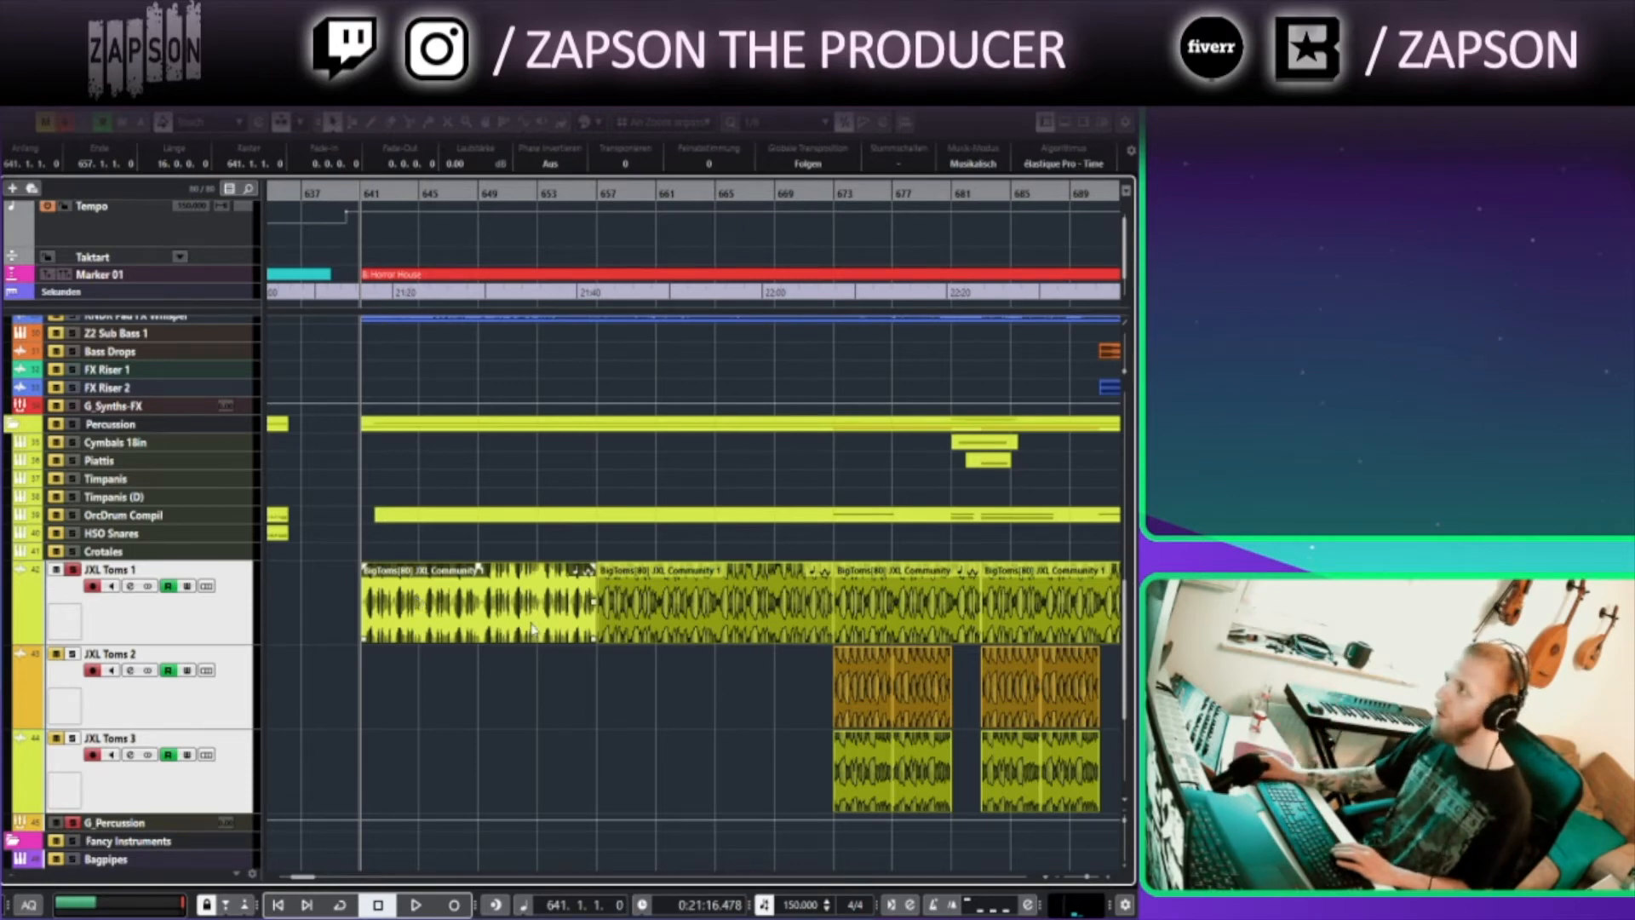
key("space")
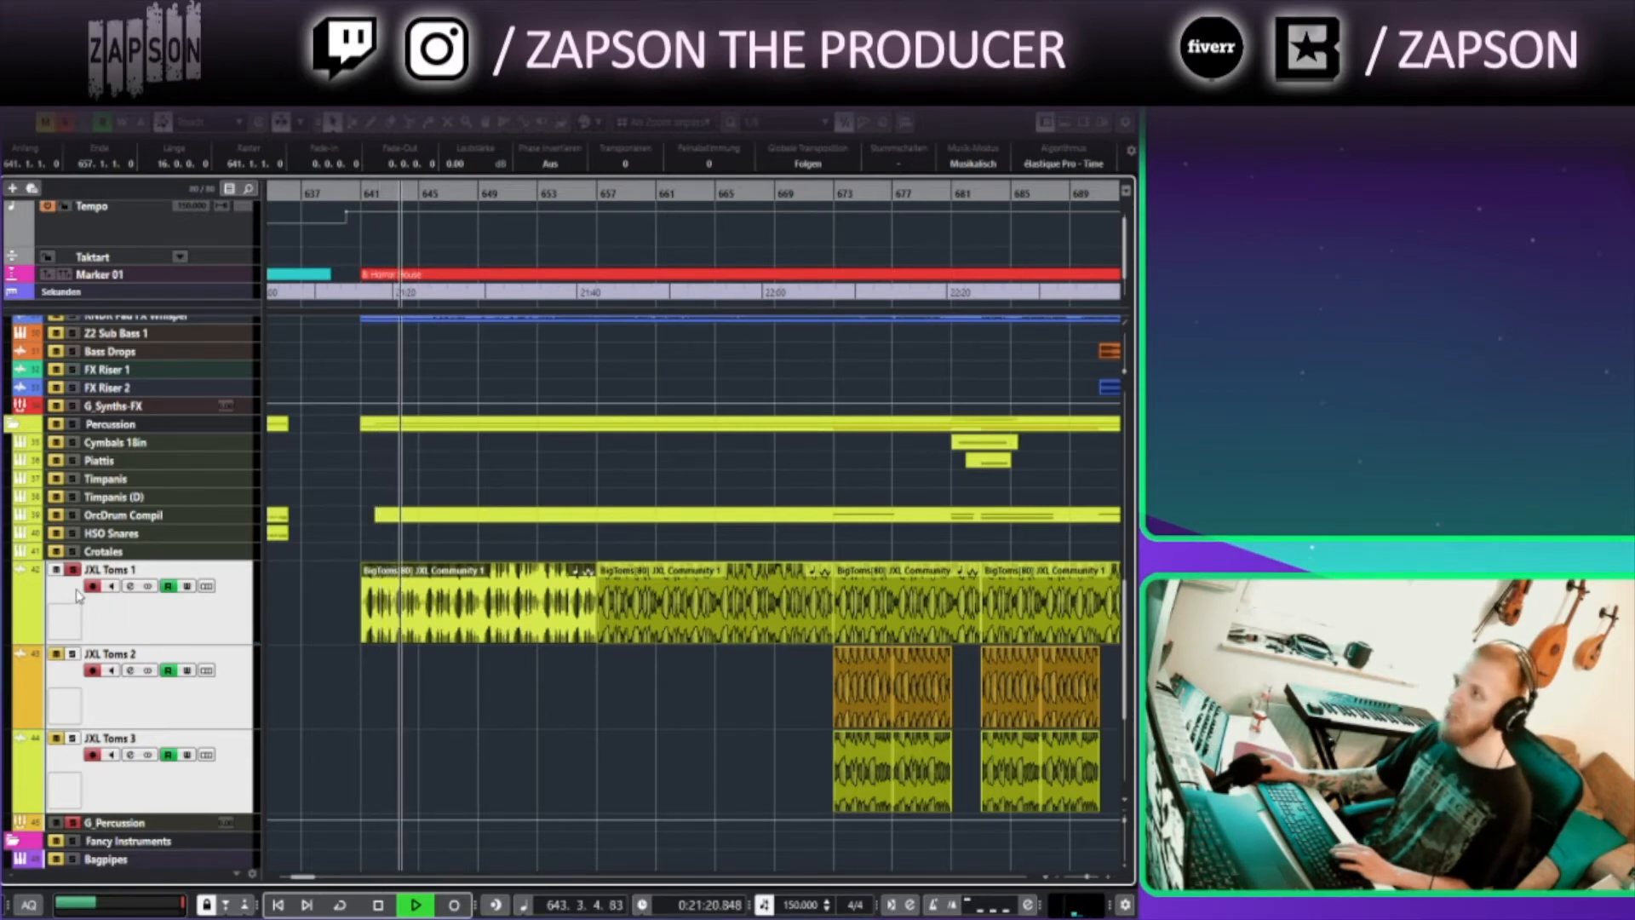
Add JXL Toms 2 and JXL Toms 3 to the solo, then stop playback
left_click(72, 655)
left_click(72, 740)
key("space")
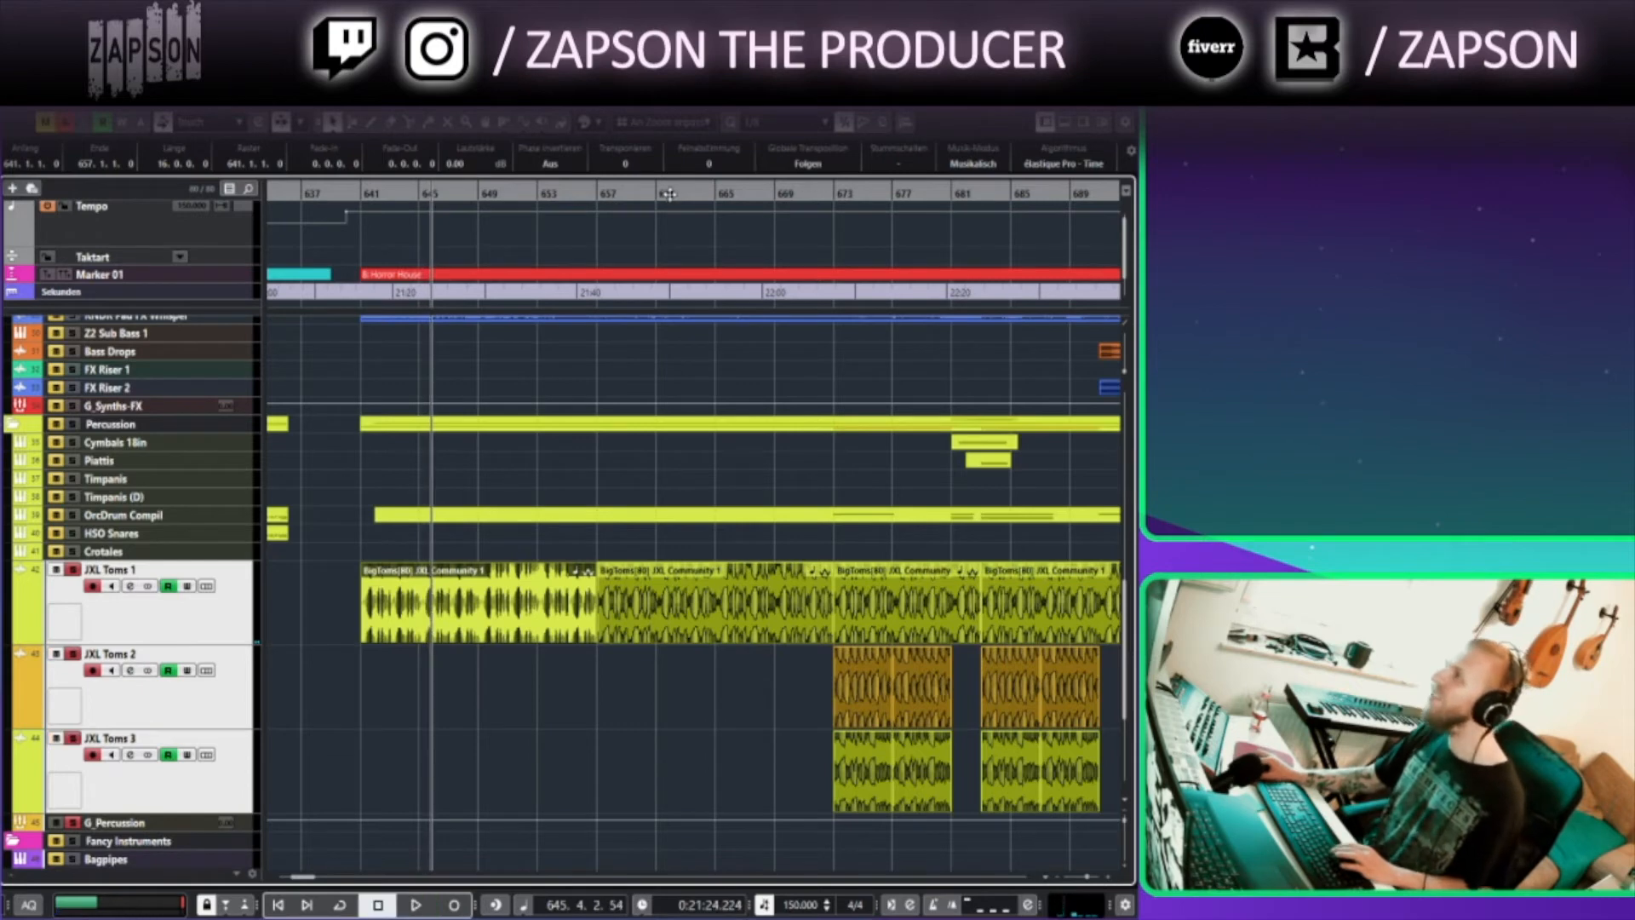
Play the soloed toms from bar 657, jumping to bars 669 and 673, then stop, return to bar 641 and clear all solos
left_click(601, 194)
key("space")
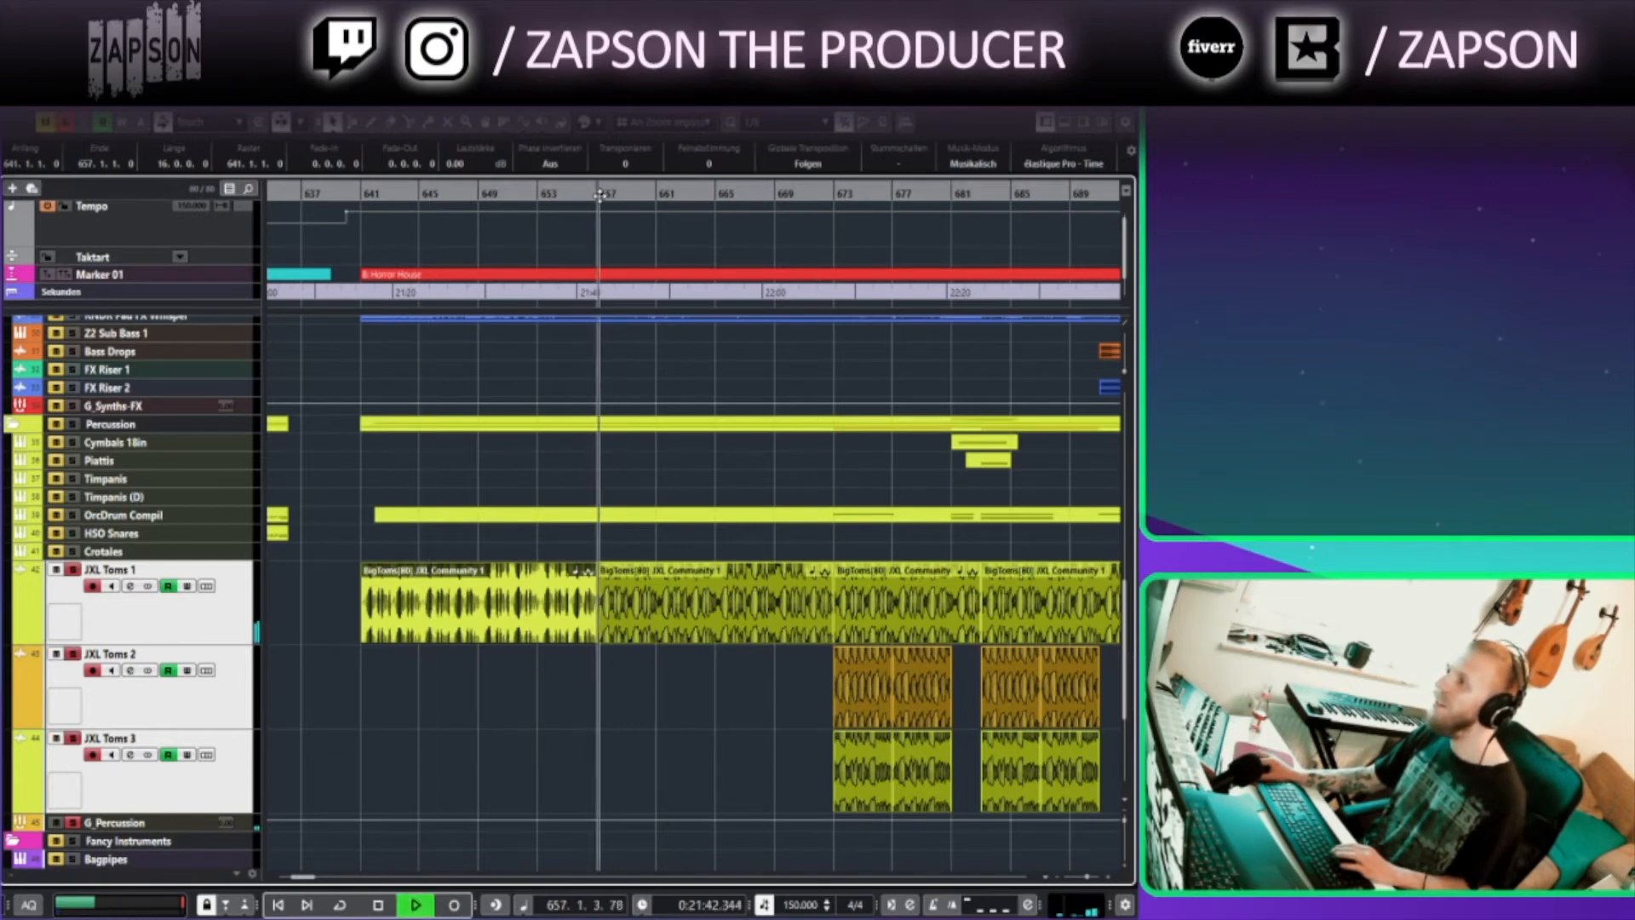
left_click(780, 194)
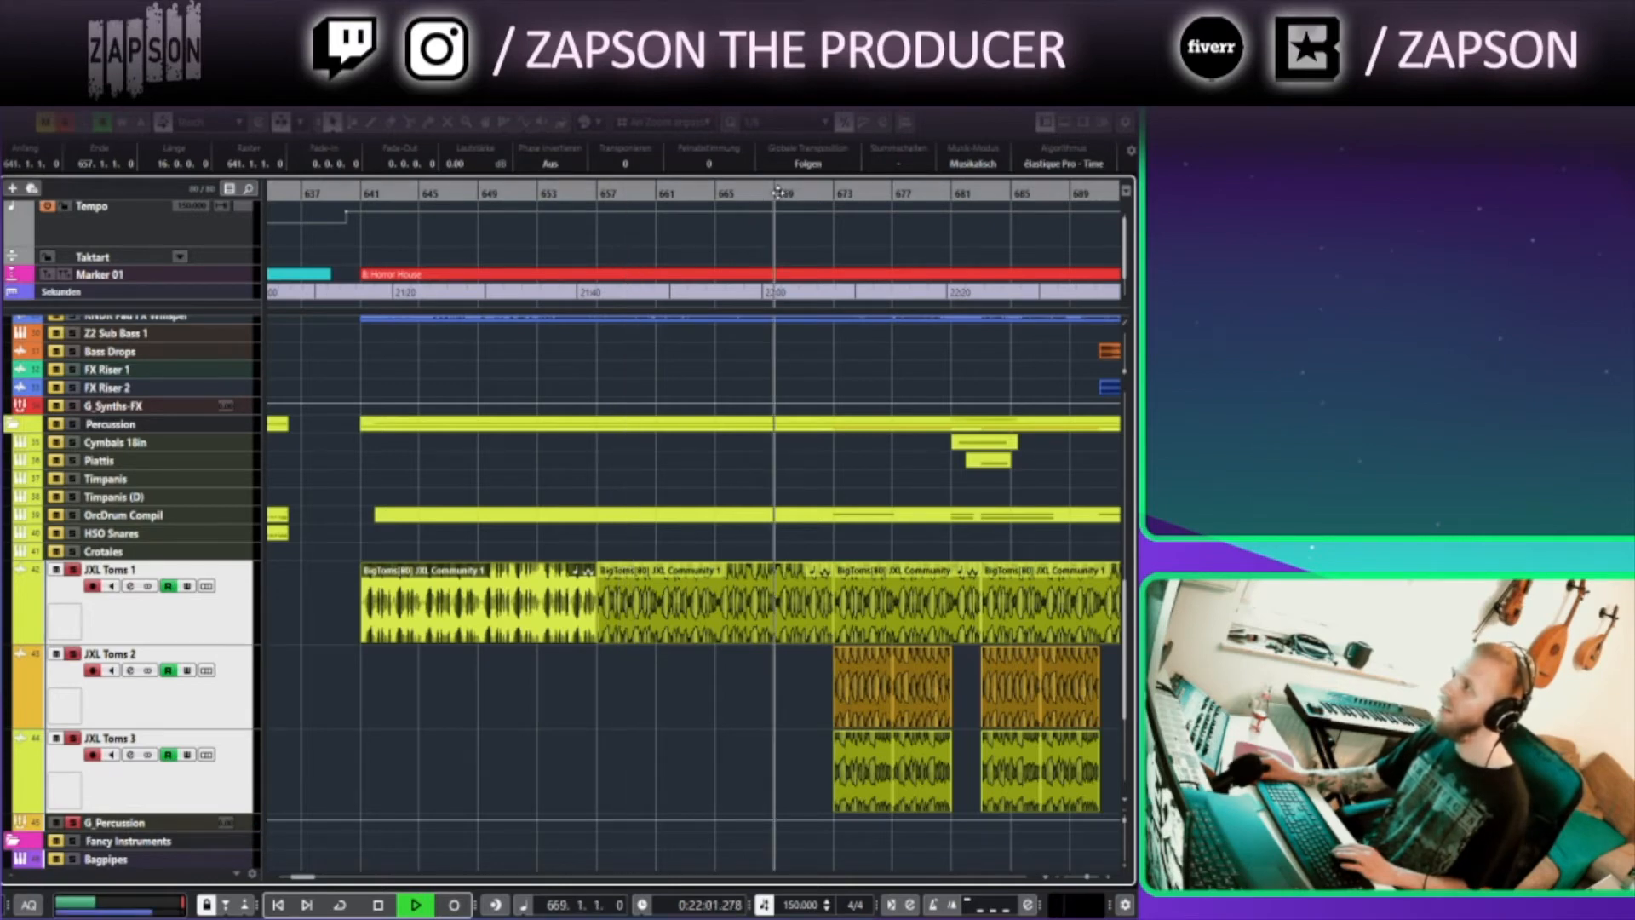
left_click(833, 195)
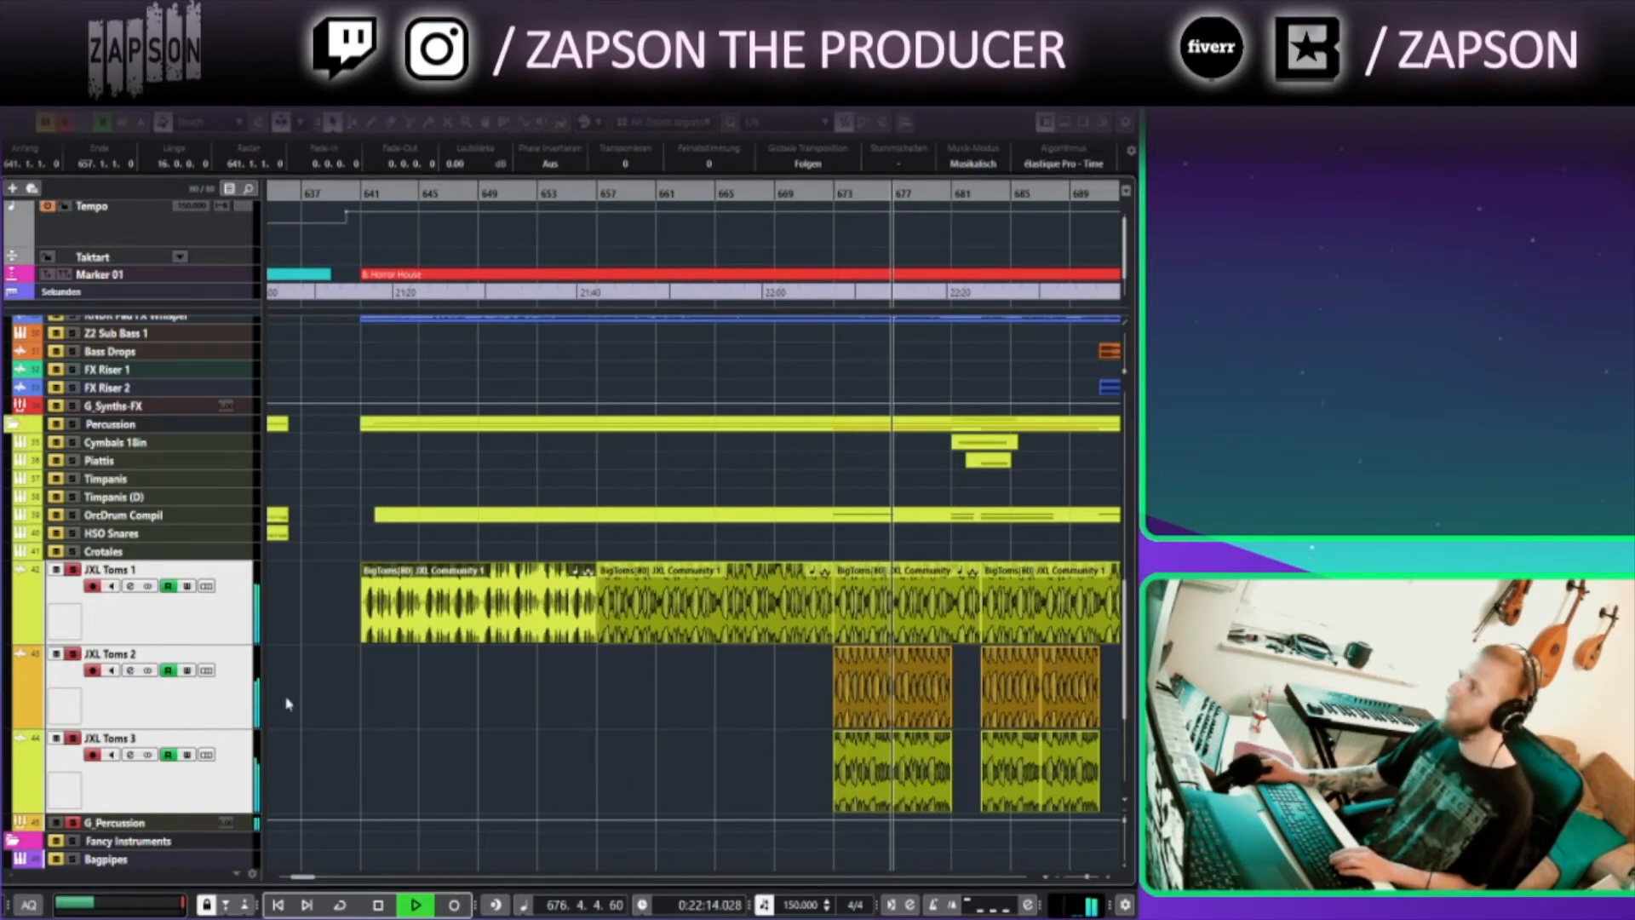
left_click(502, 721)
key("space")
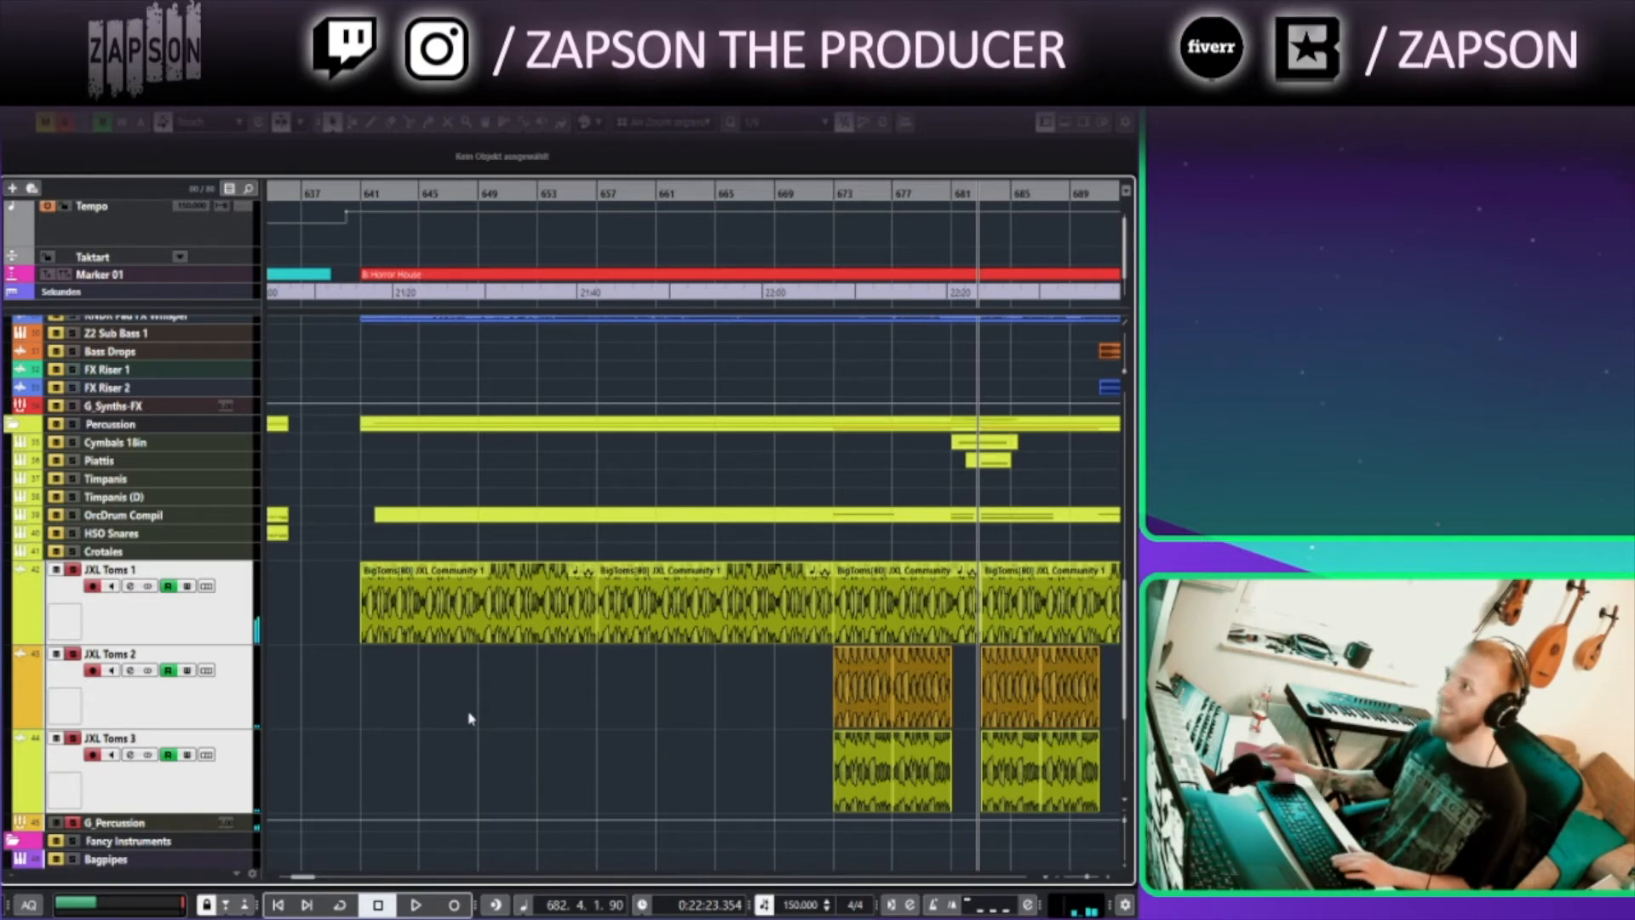
left_click(362, 192)
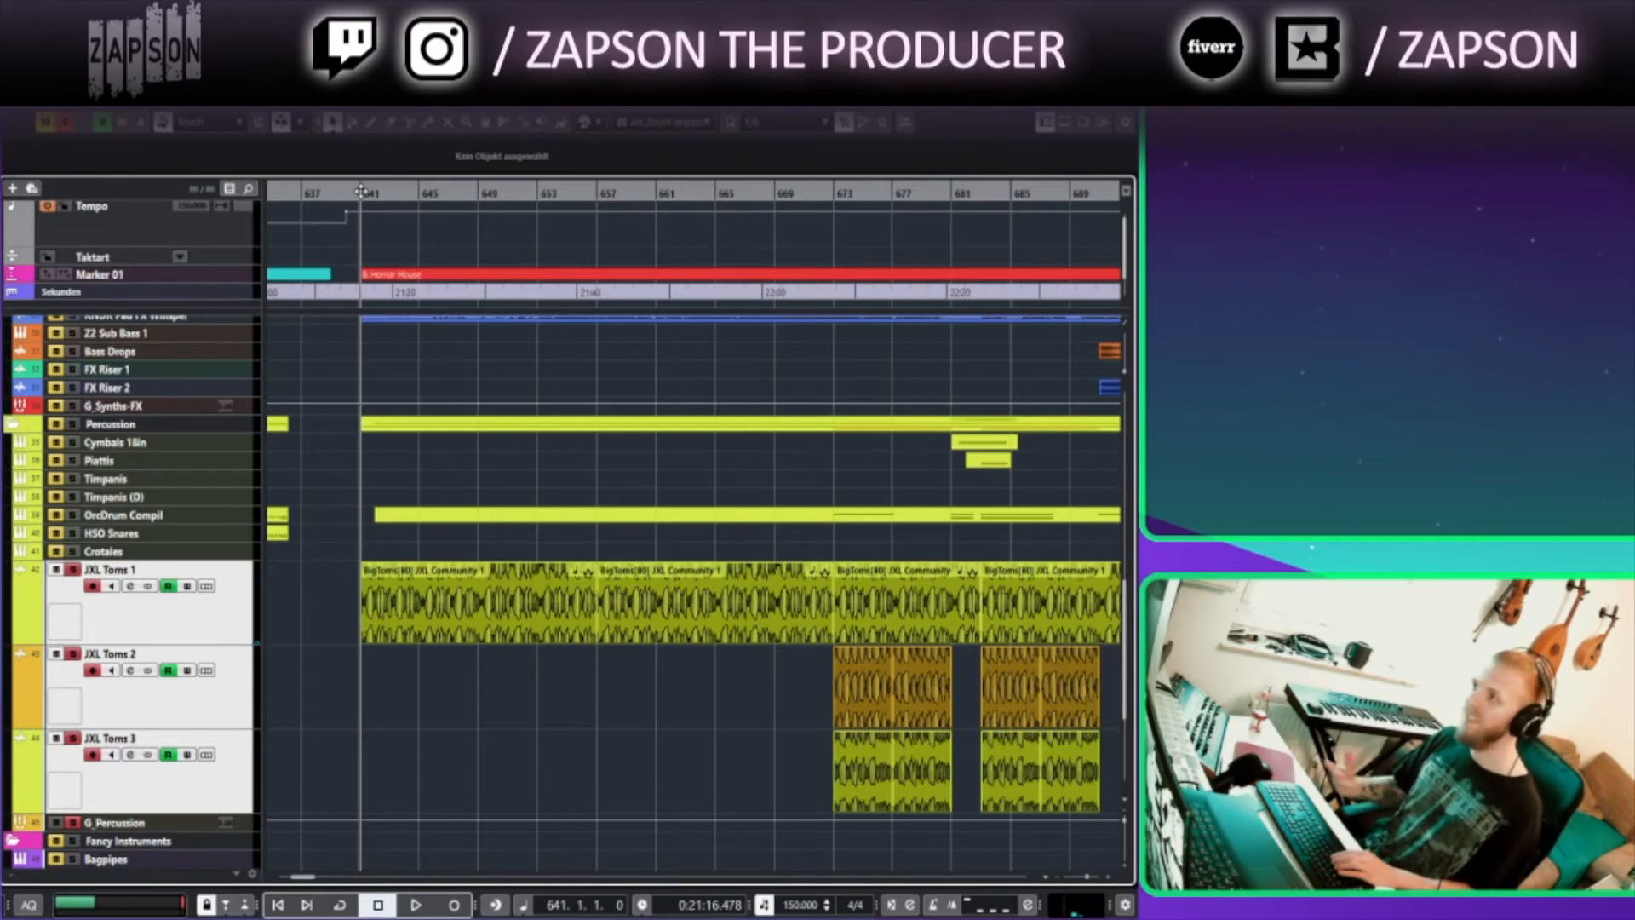
left_click(67, 125)
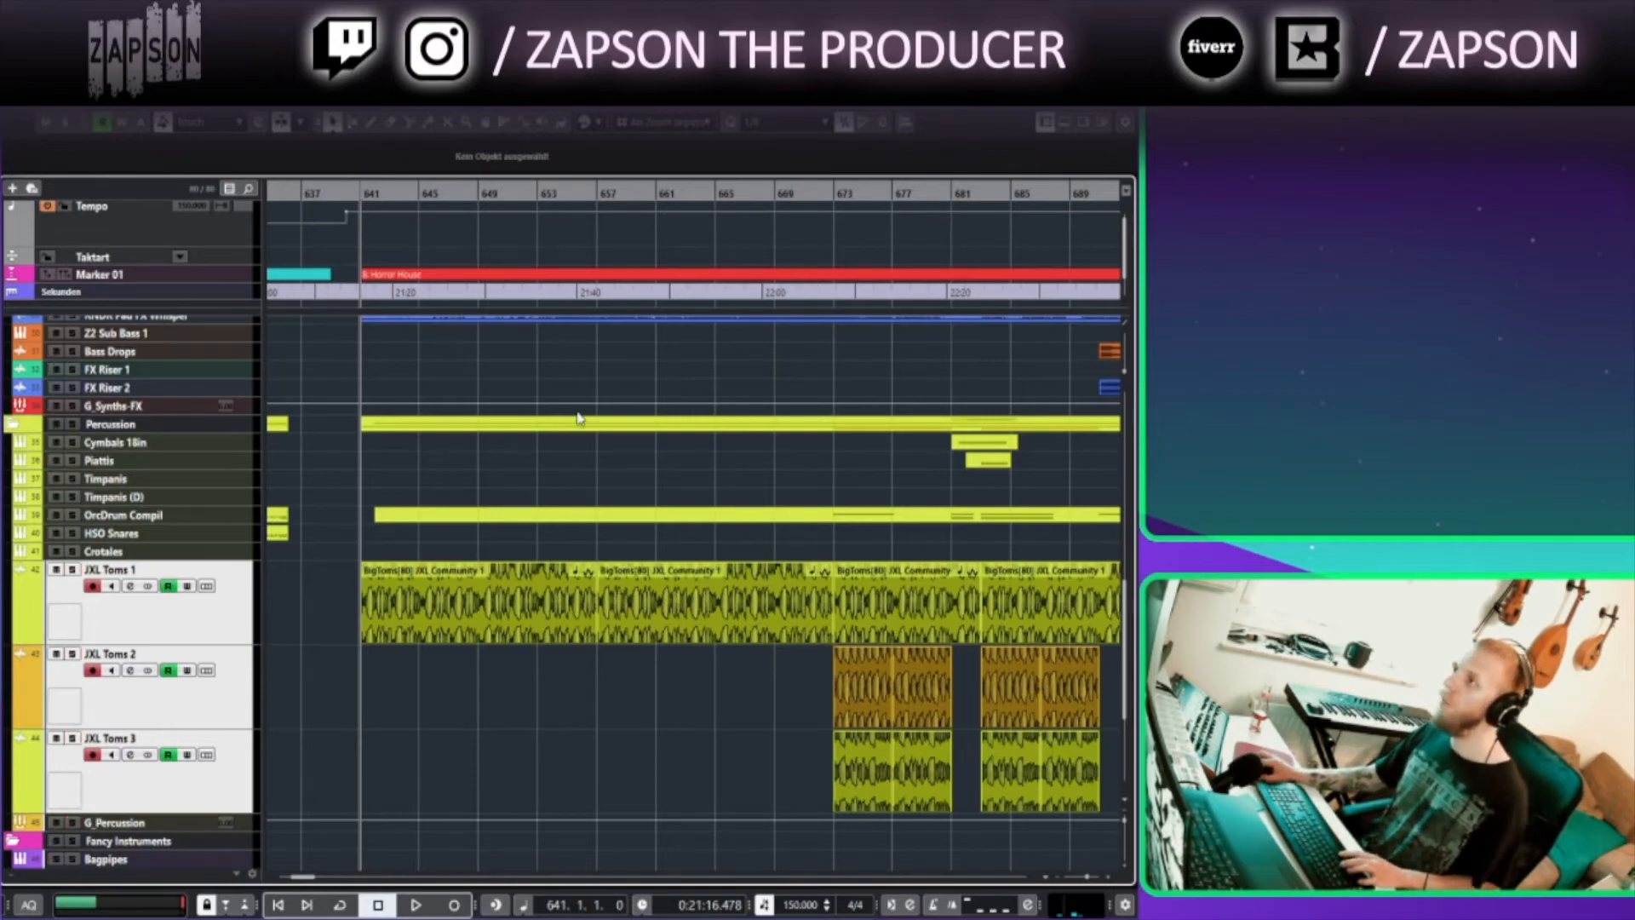
Enlarge the RNDR Pad FX Rosi and RNDR Pad FX Whisper tracks in the Synths-FXs folder
scroll(578, 428, "down", 3)
scroll(541, 588, "down", 3)
scroll(543, 601, "up", 7)
scroll(541, 605, "up", 2)
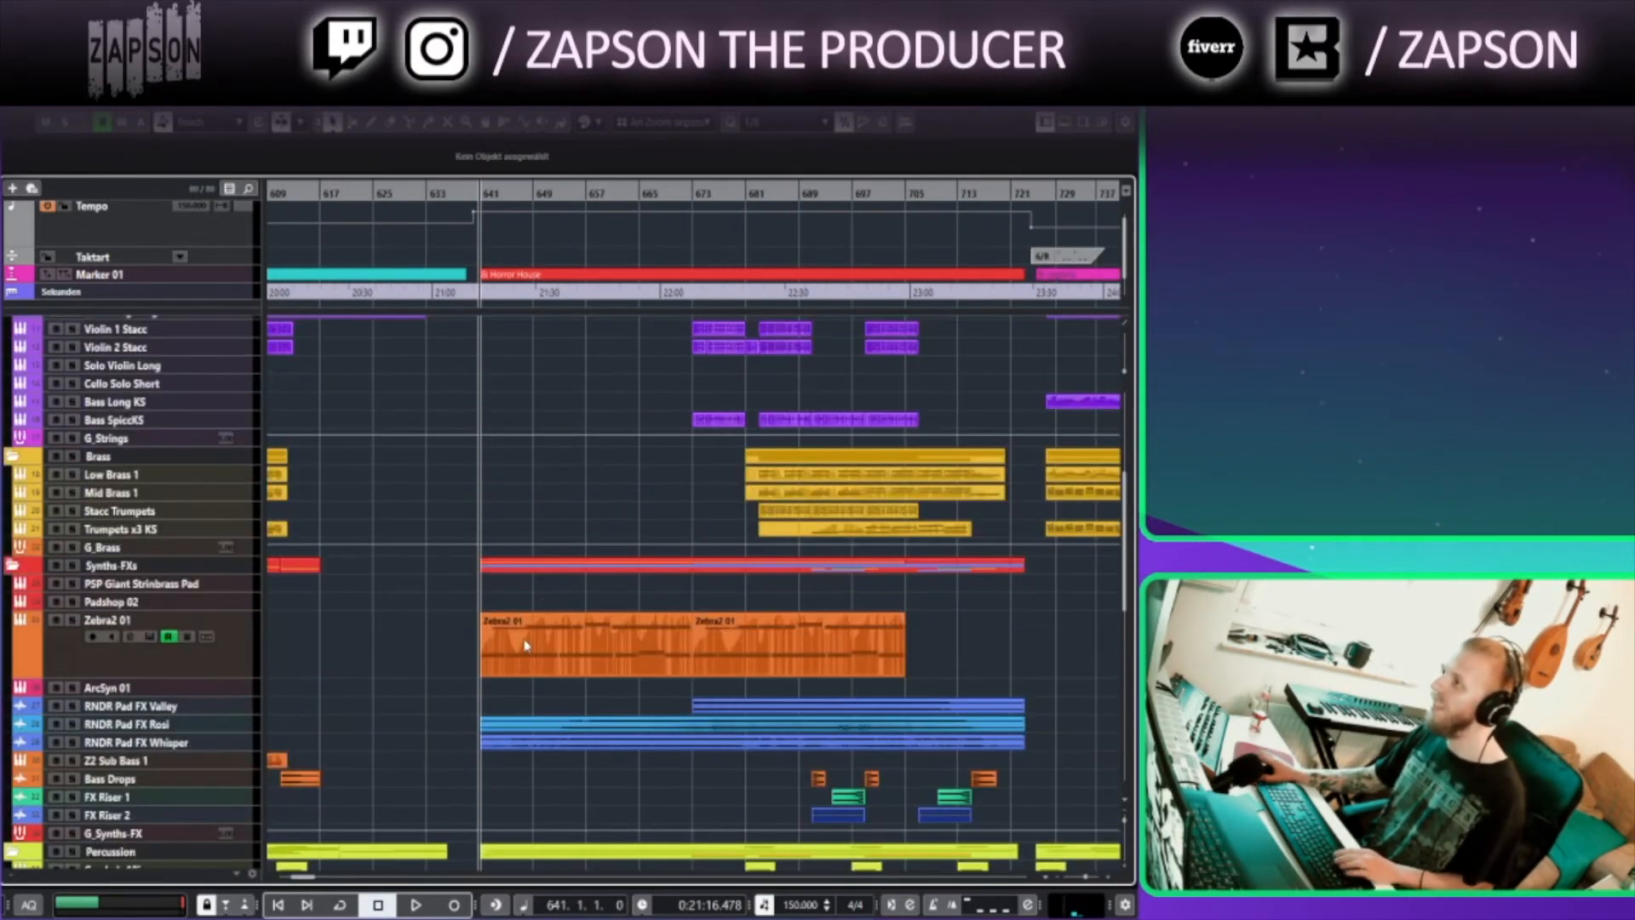
scroll(525, 645, "up", 5)
scroll(525, 645, "down", 5)
scroll(526, 645, "down", 3)
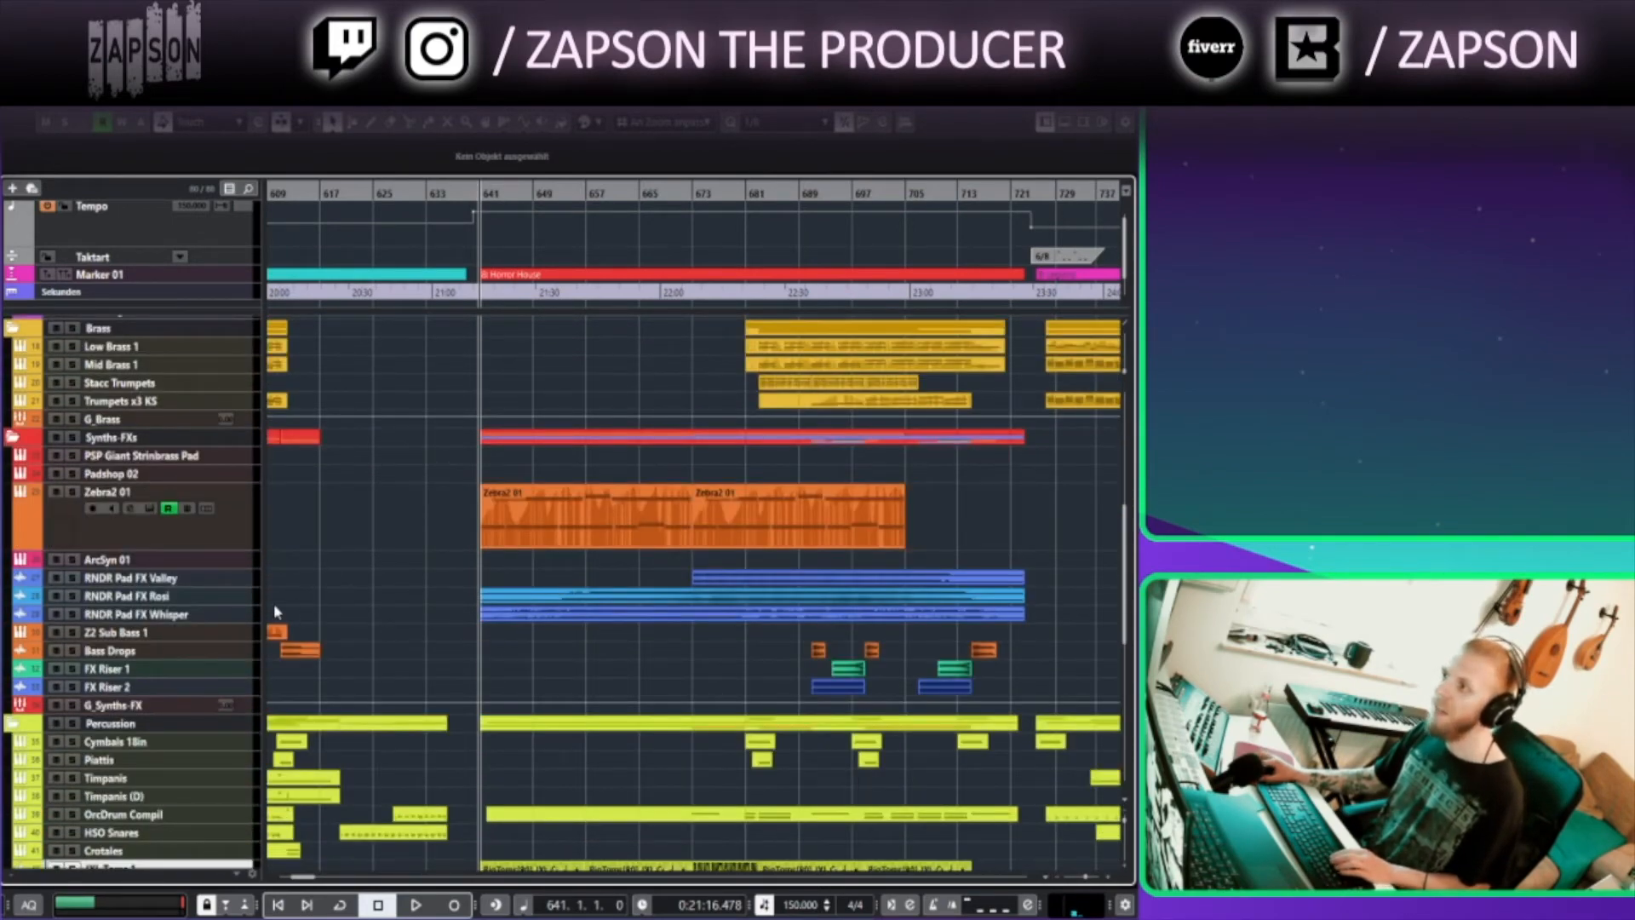
left_click(236, 599)
left_click(234, 620, "shift")
left_click_drag(230, 621, 240, 658)
Solo RNDR Pad FX Rosi and play it from bar 675, then stop, return to bar 641 and clear the solo
left_click(705, 194)
left_click(695, 623)
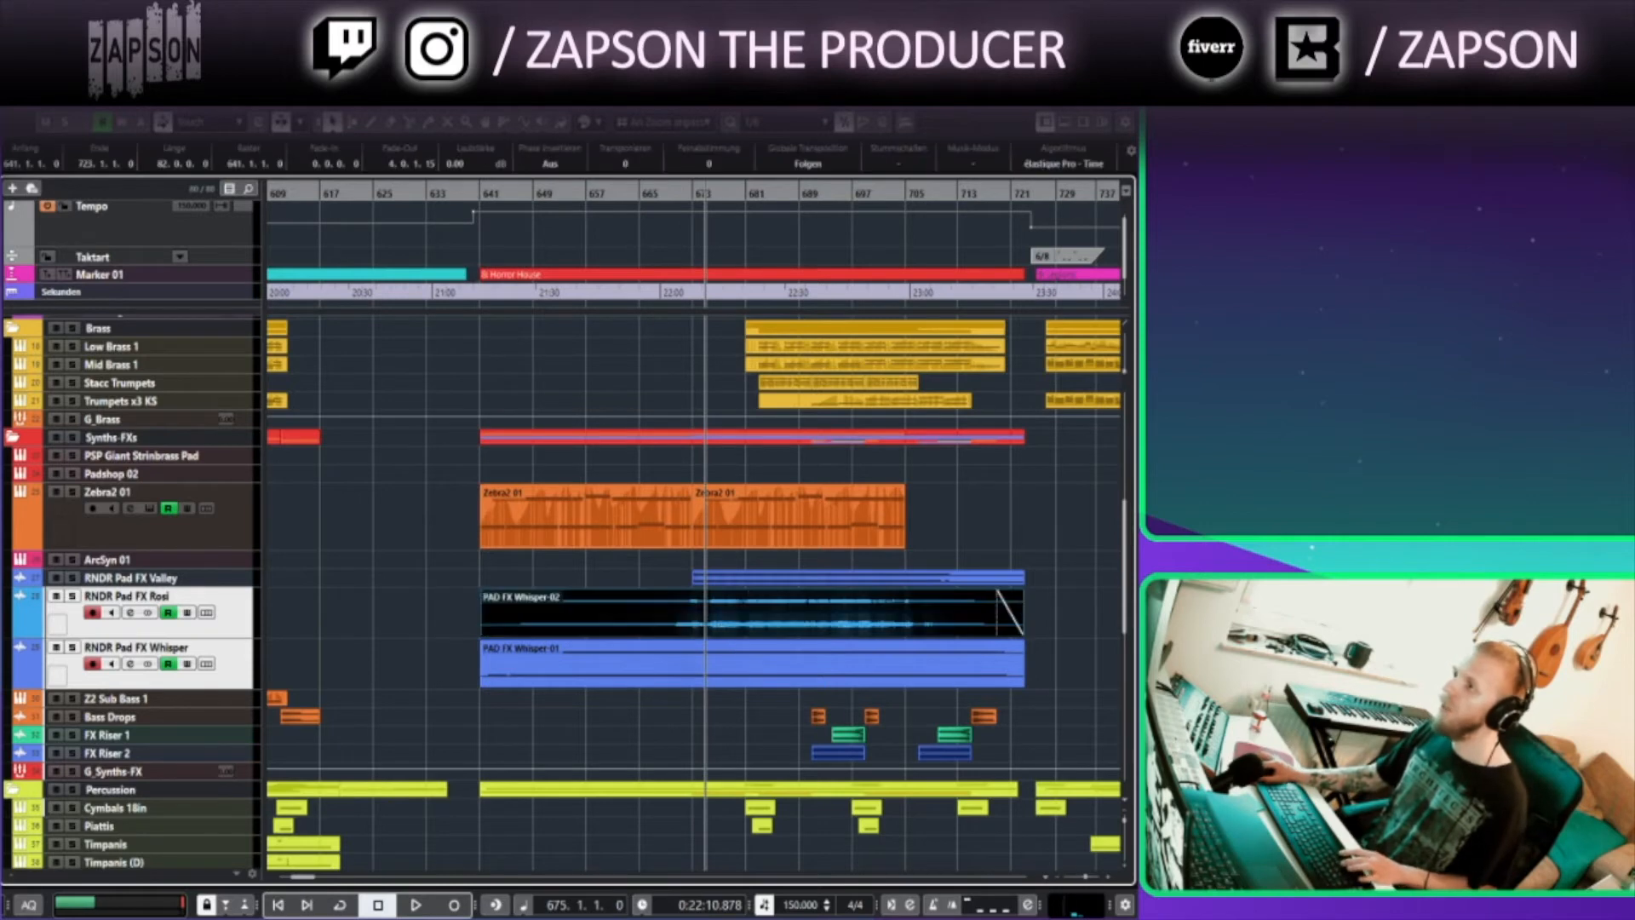
left_click(73, 596)
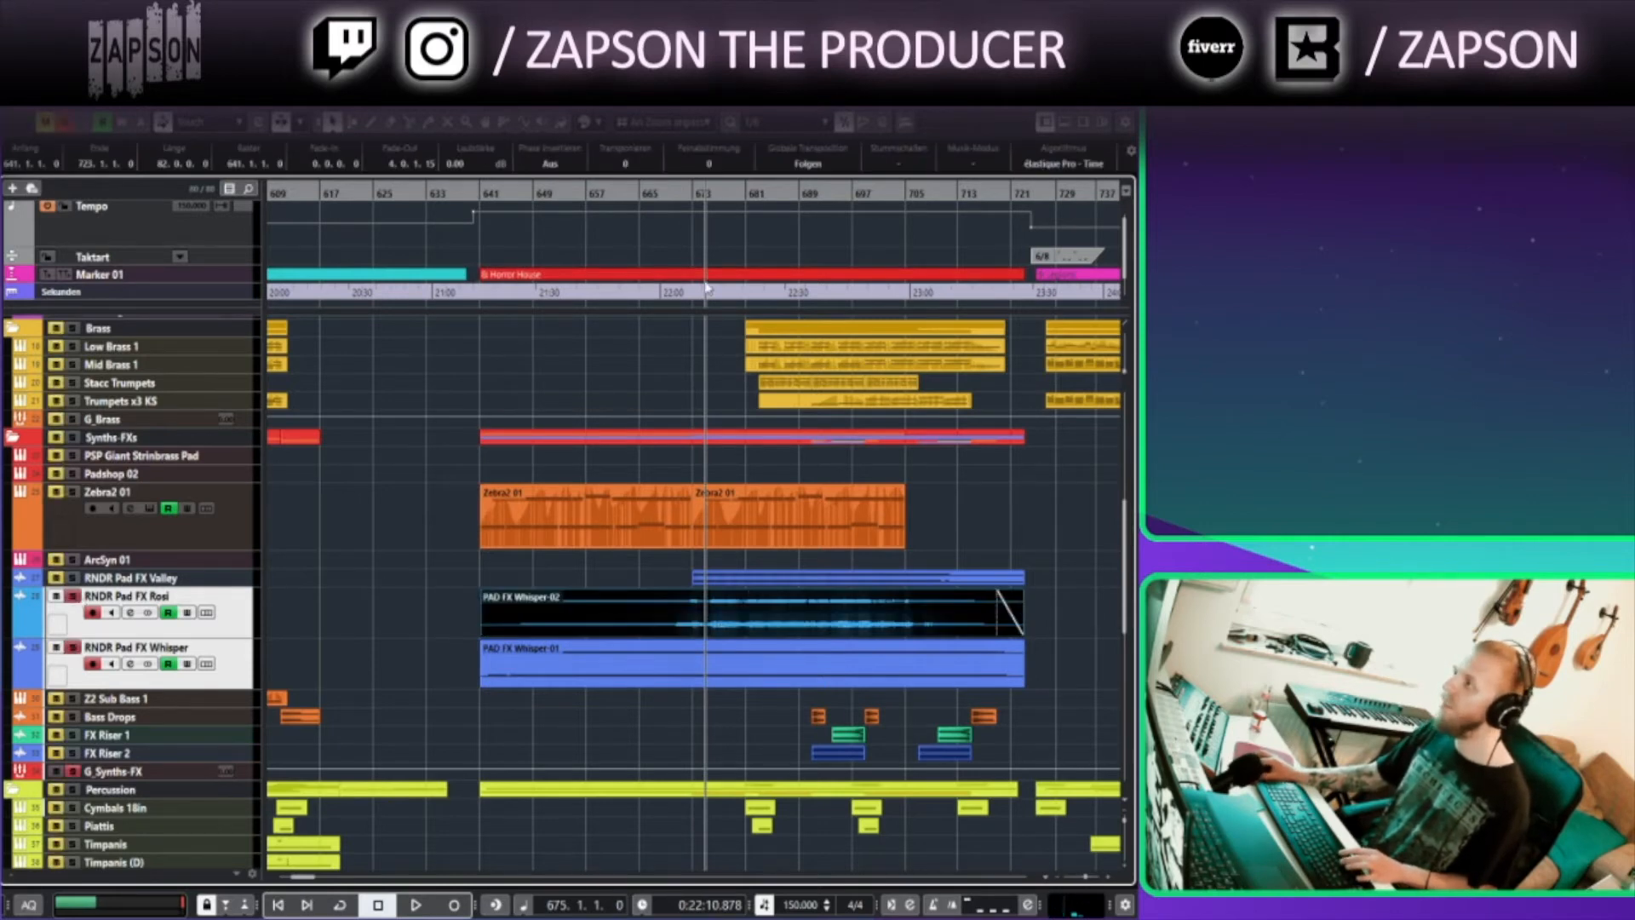
key("space")
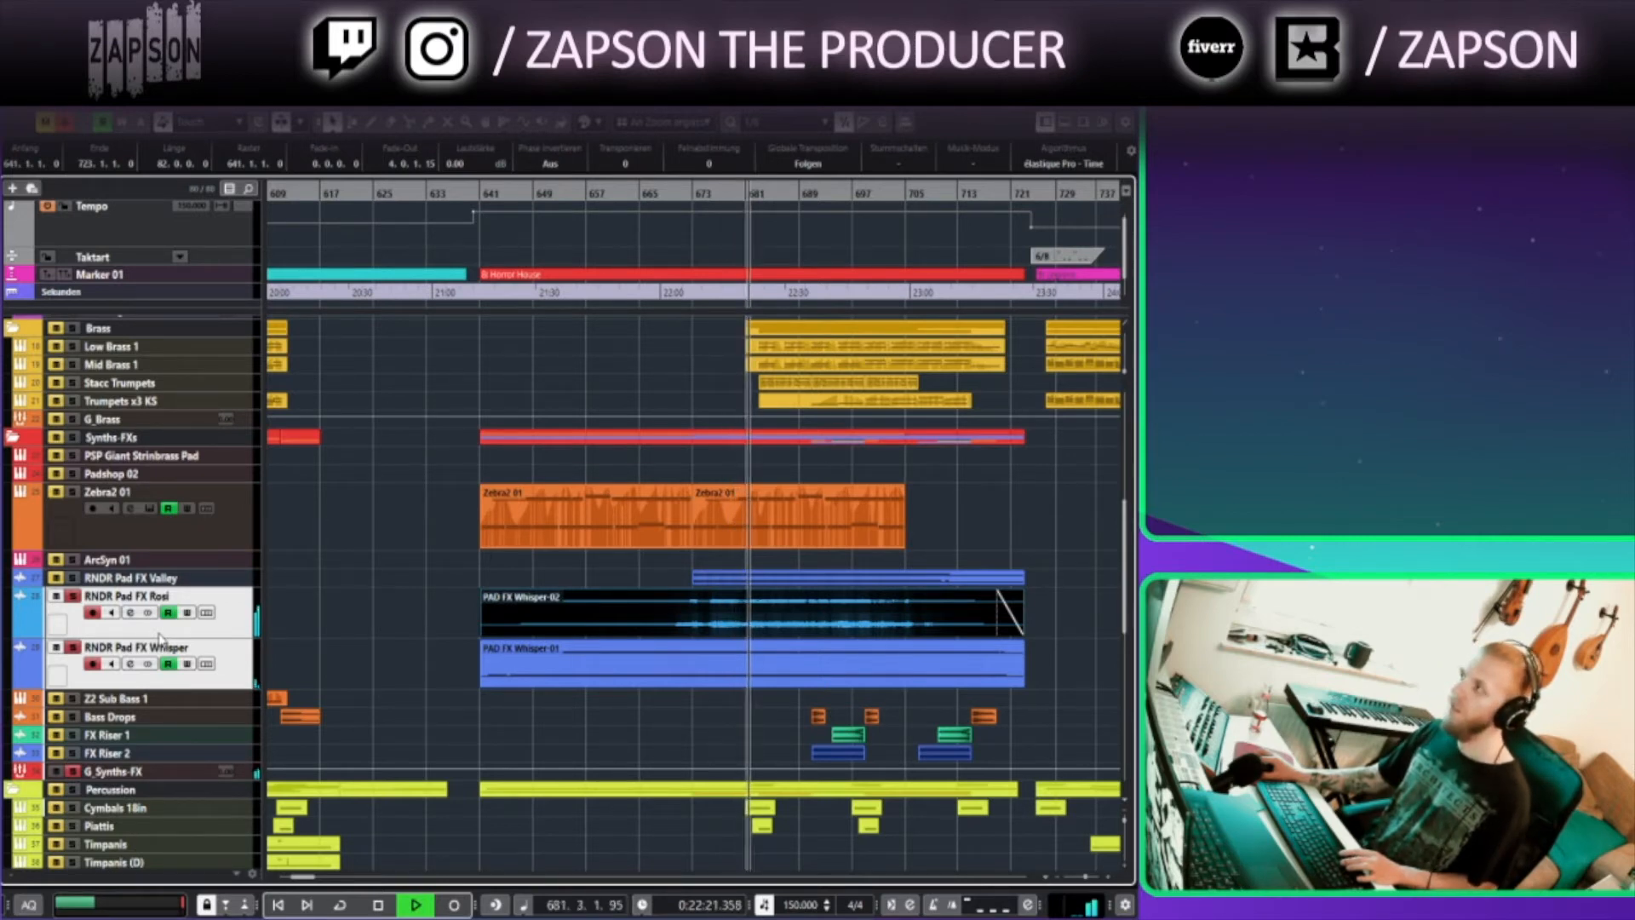
key("space")
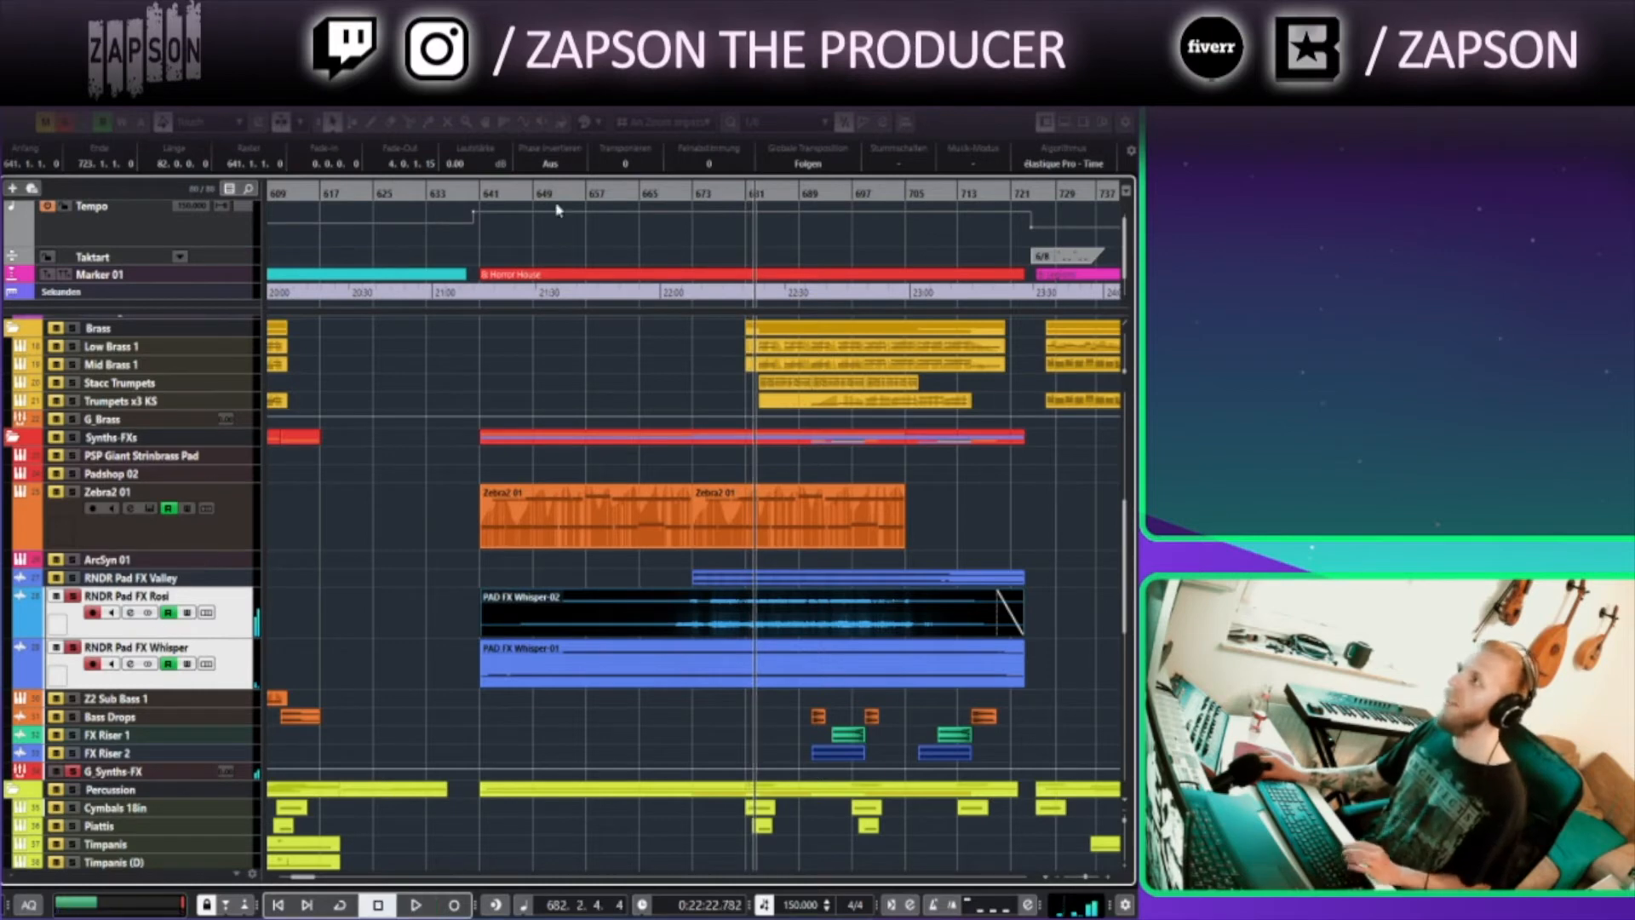
left_click(474, 194)
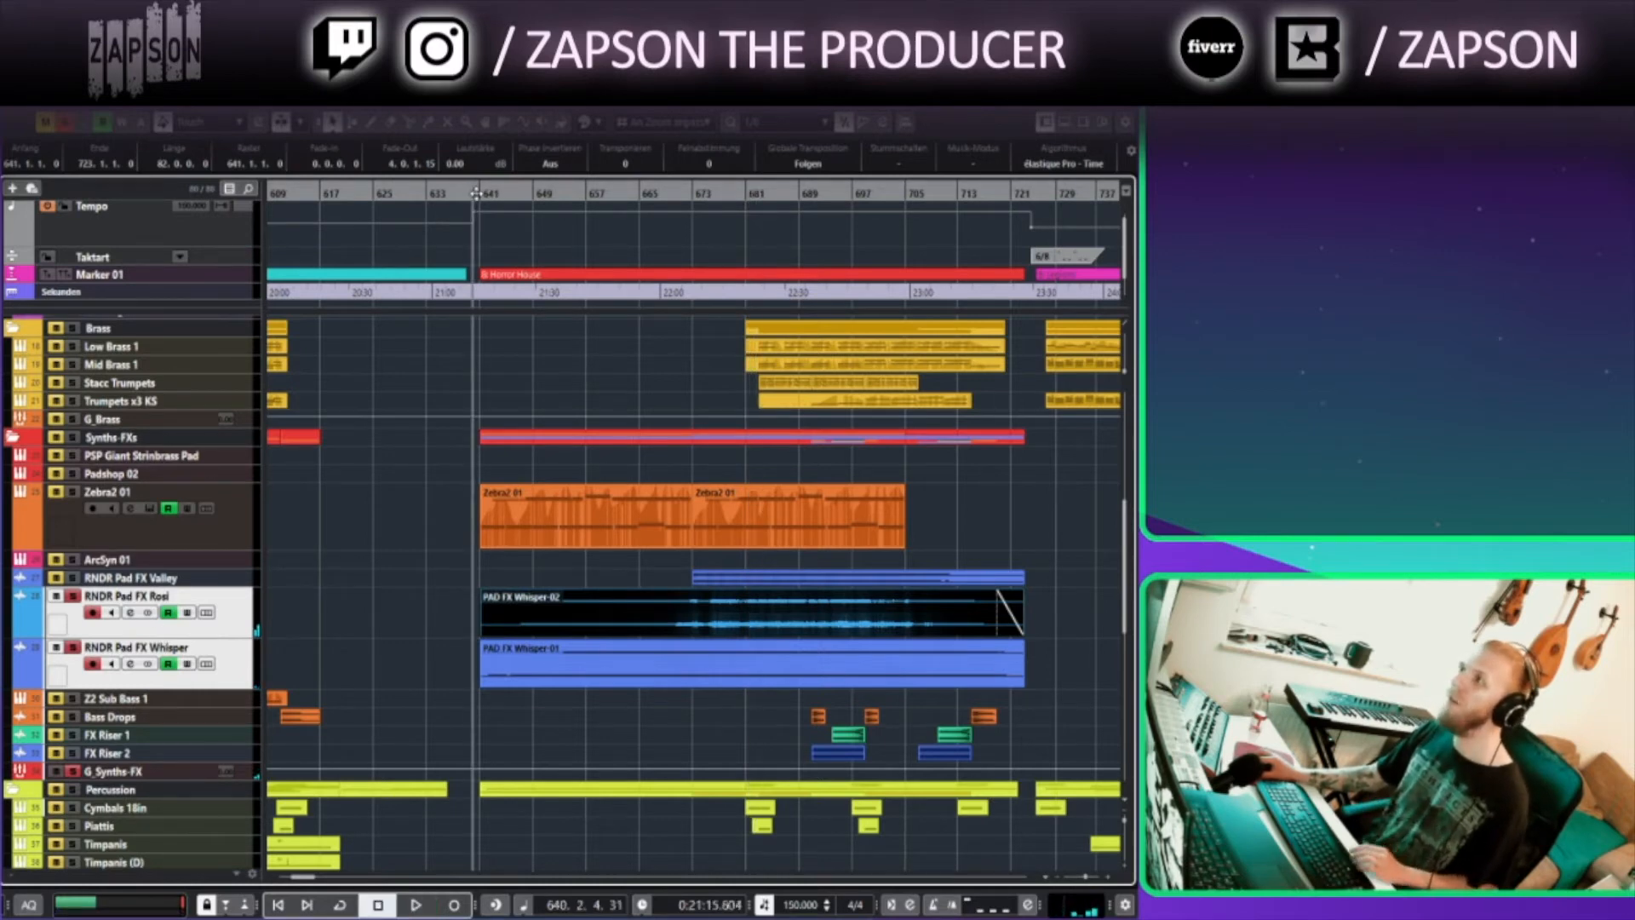
left_click(65, 122)
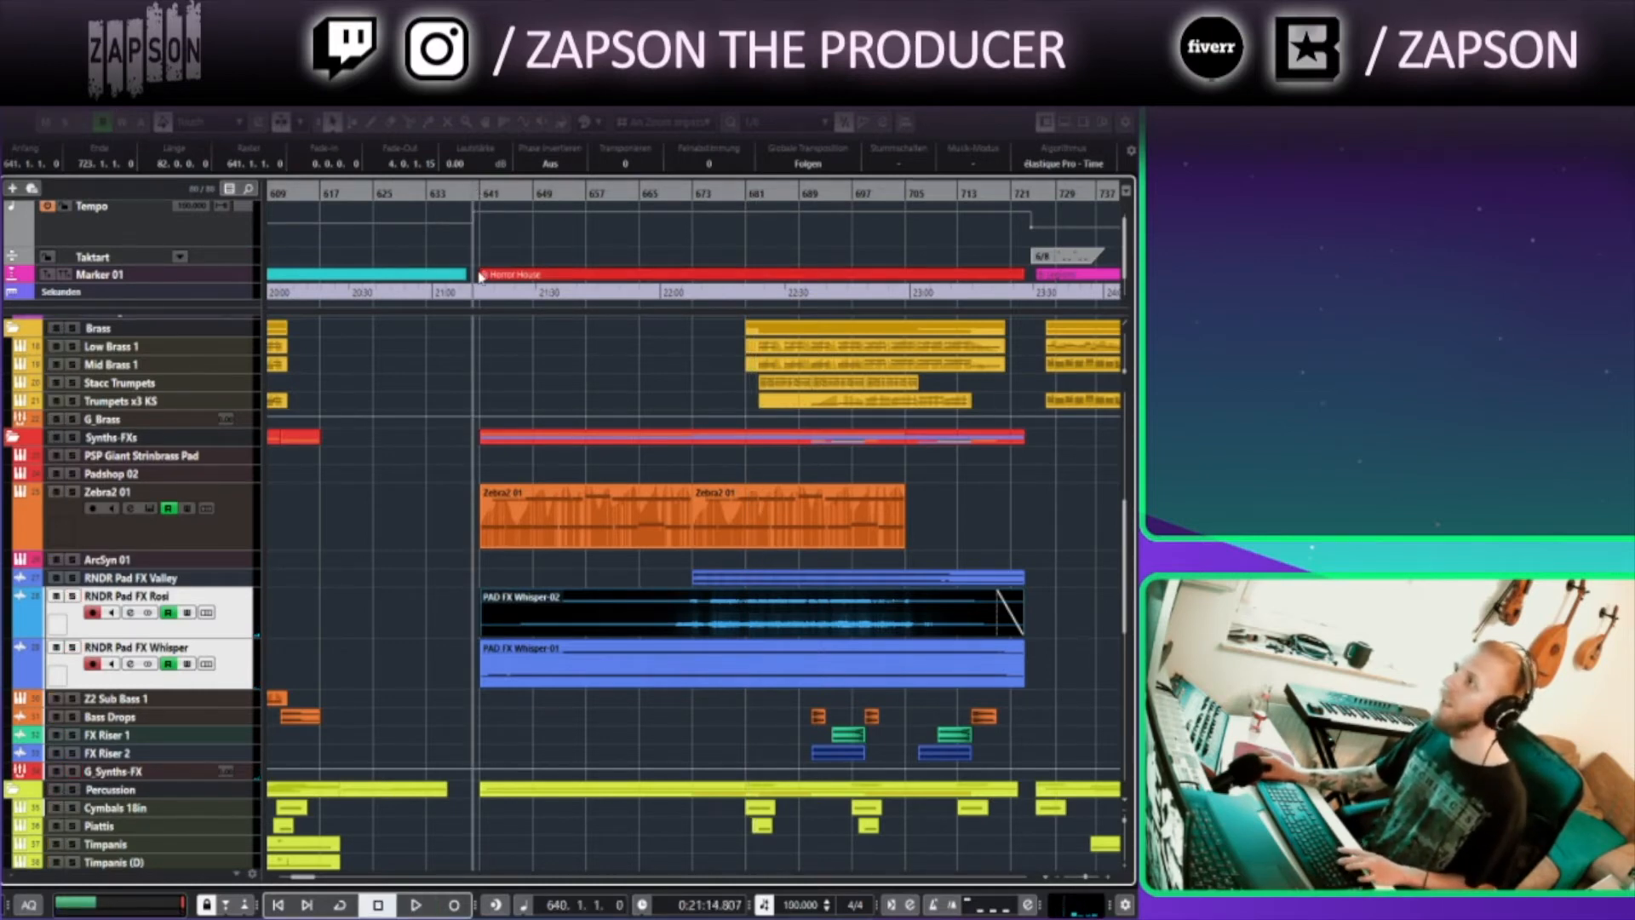
Scroll through the arrangement's tracks around the Horror House section starting at bar 641
left_click(479, 192)
scroll(520, 502, "up", 5)
left_click(430, 378)
scroll(430, 378, "down", 4)
scroll(430, 379, "down", 2)
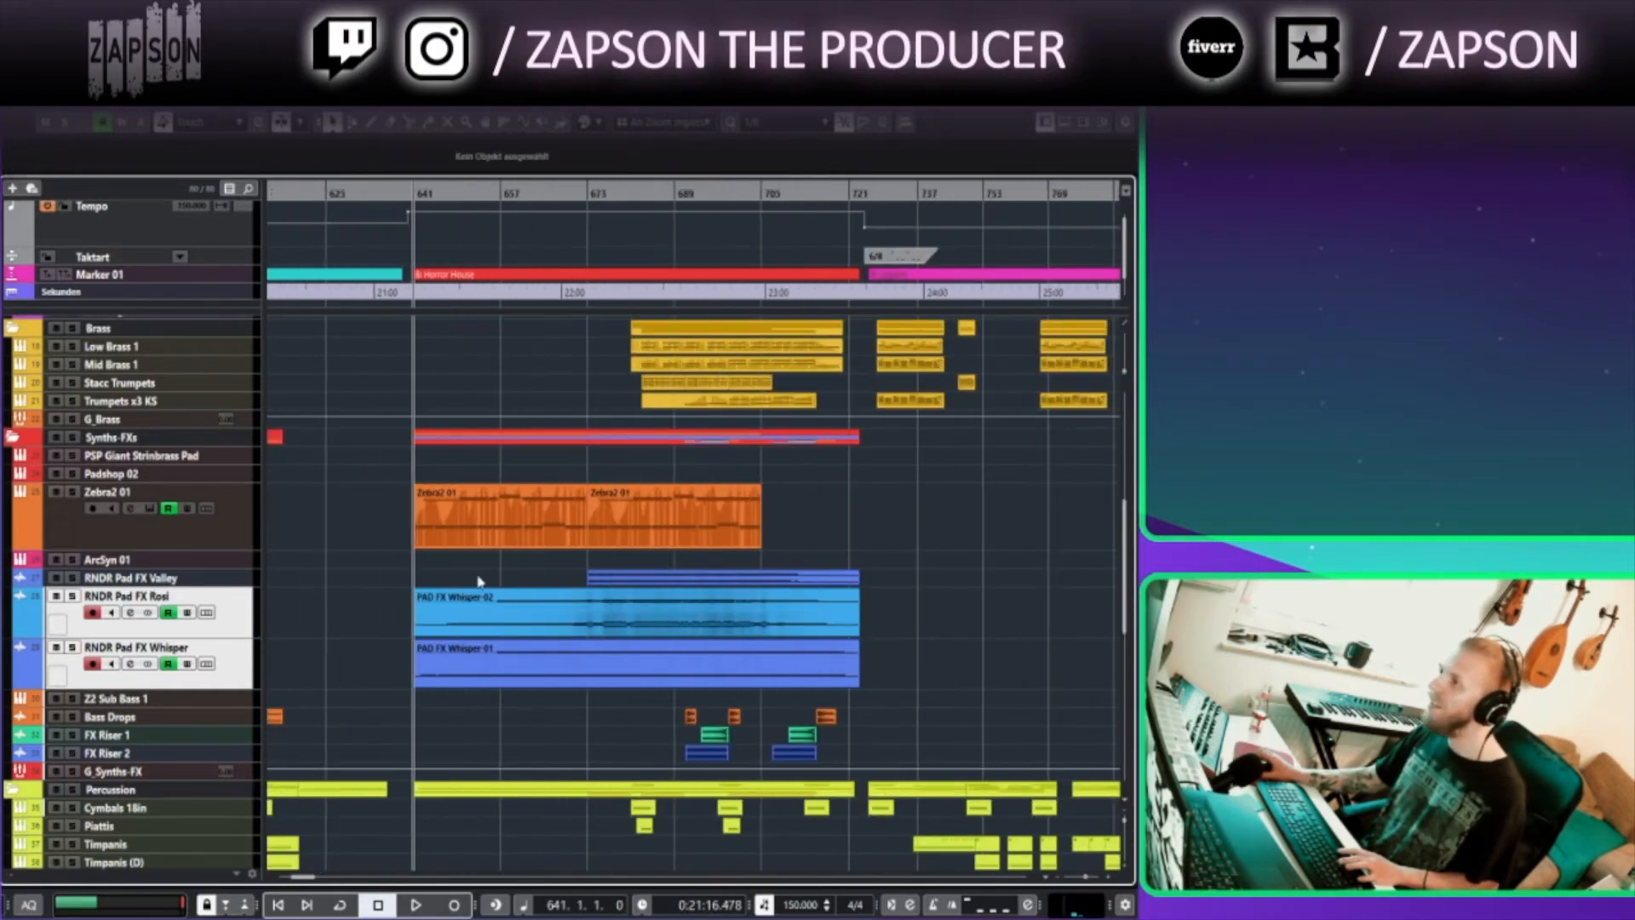
scroll(511, 474, "down", 6)
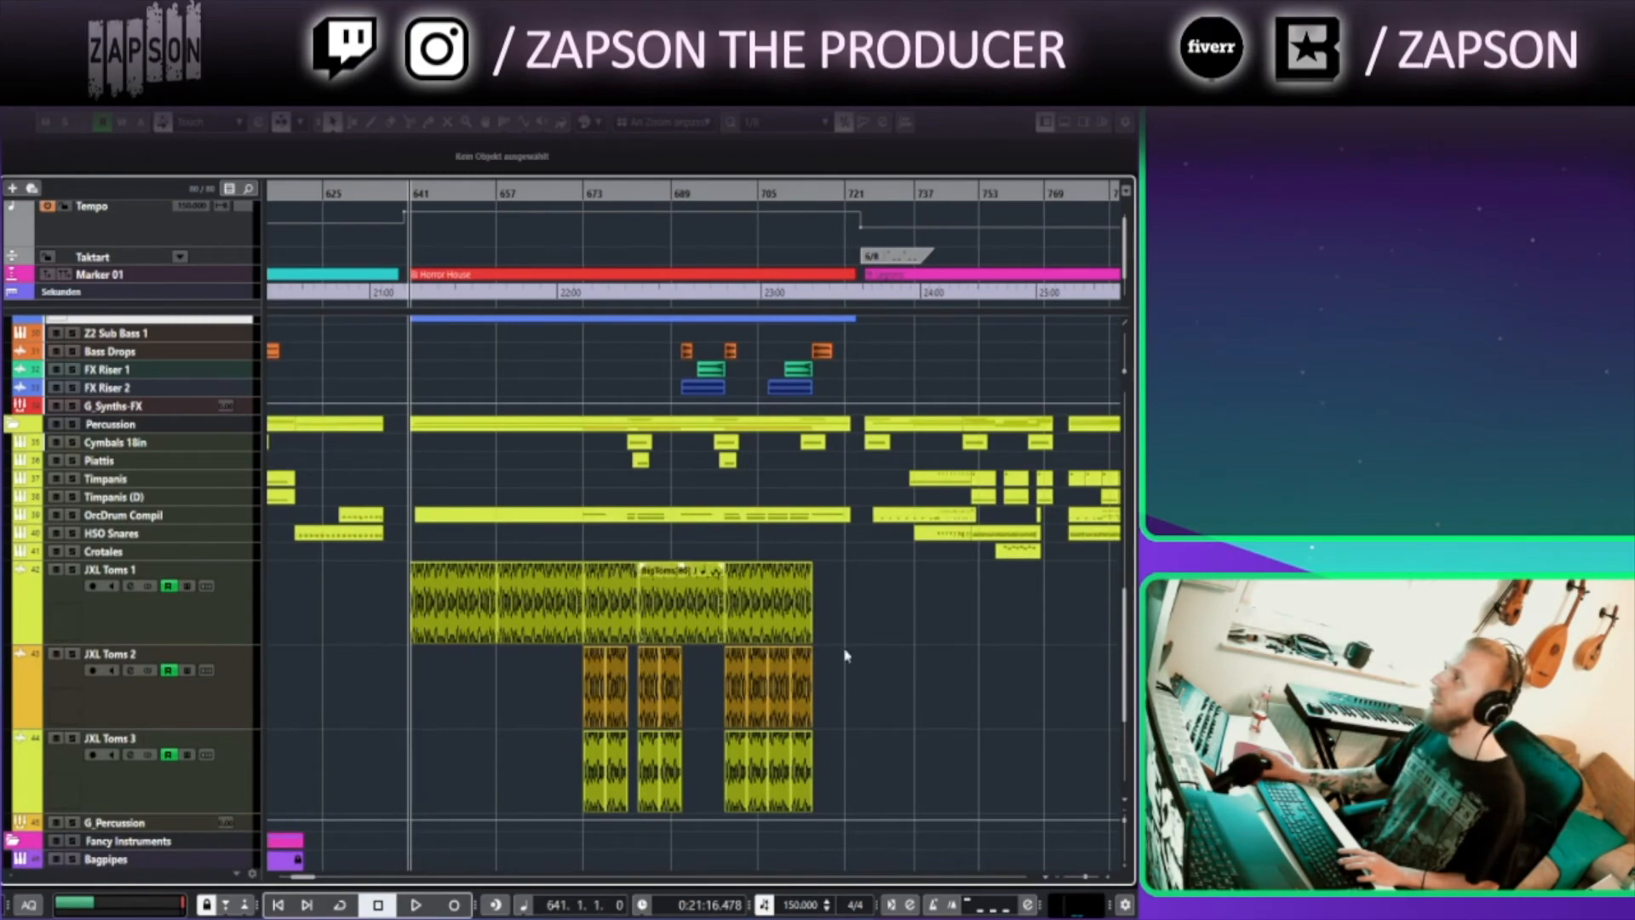
scroll(860, 716, "up", 3)
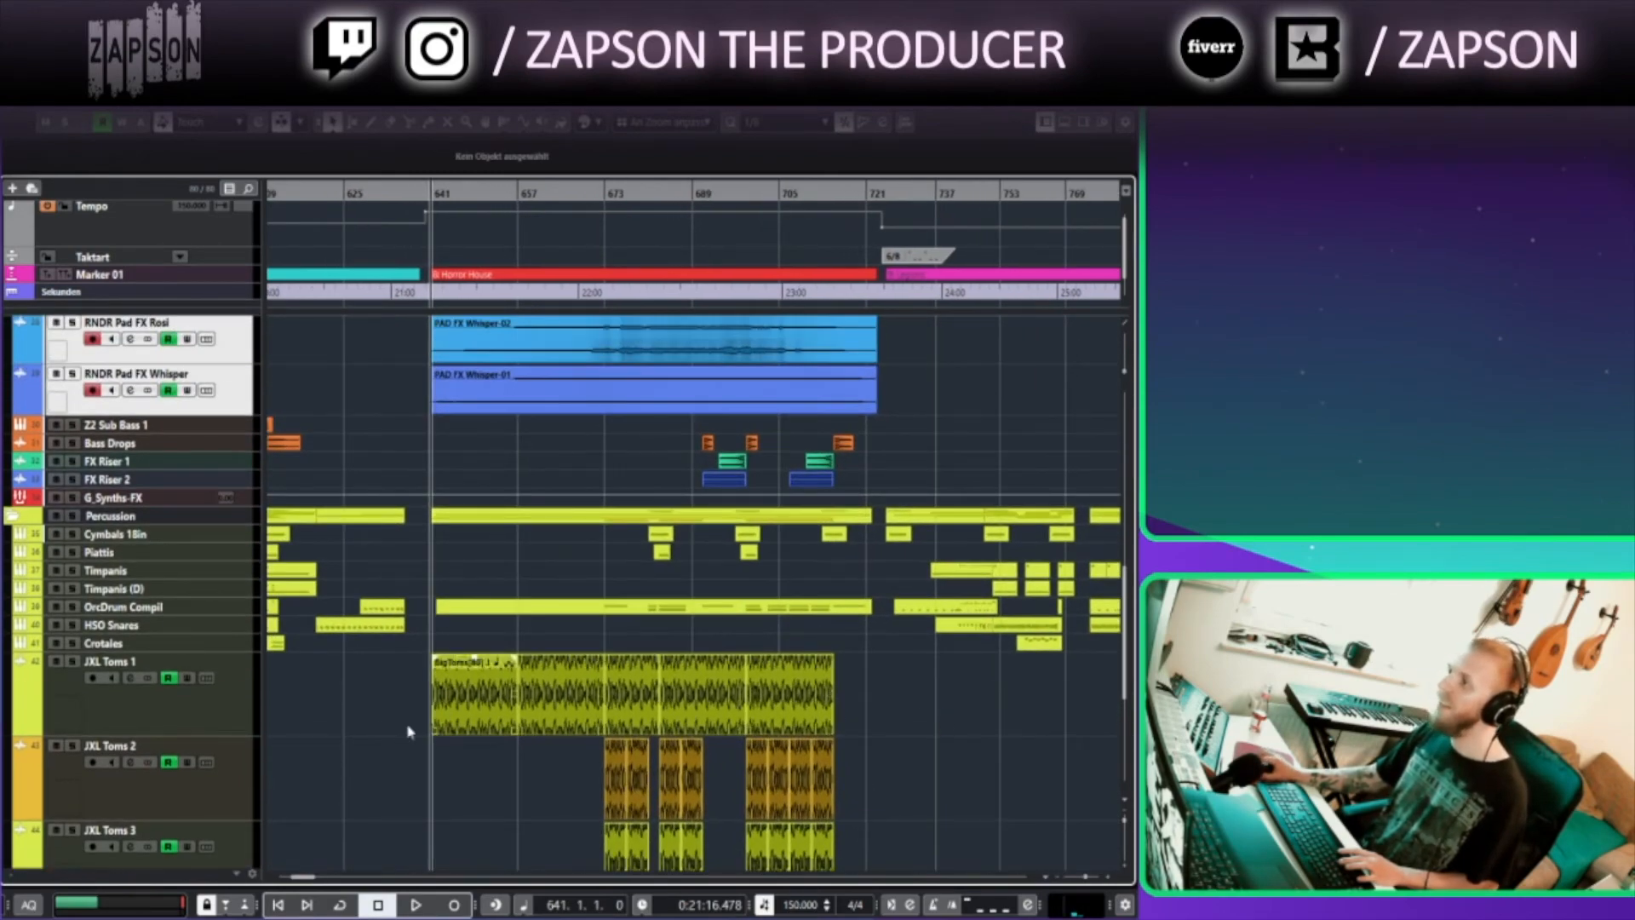
scroll(528, 562, "up", 3)
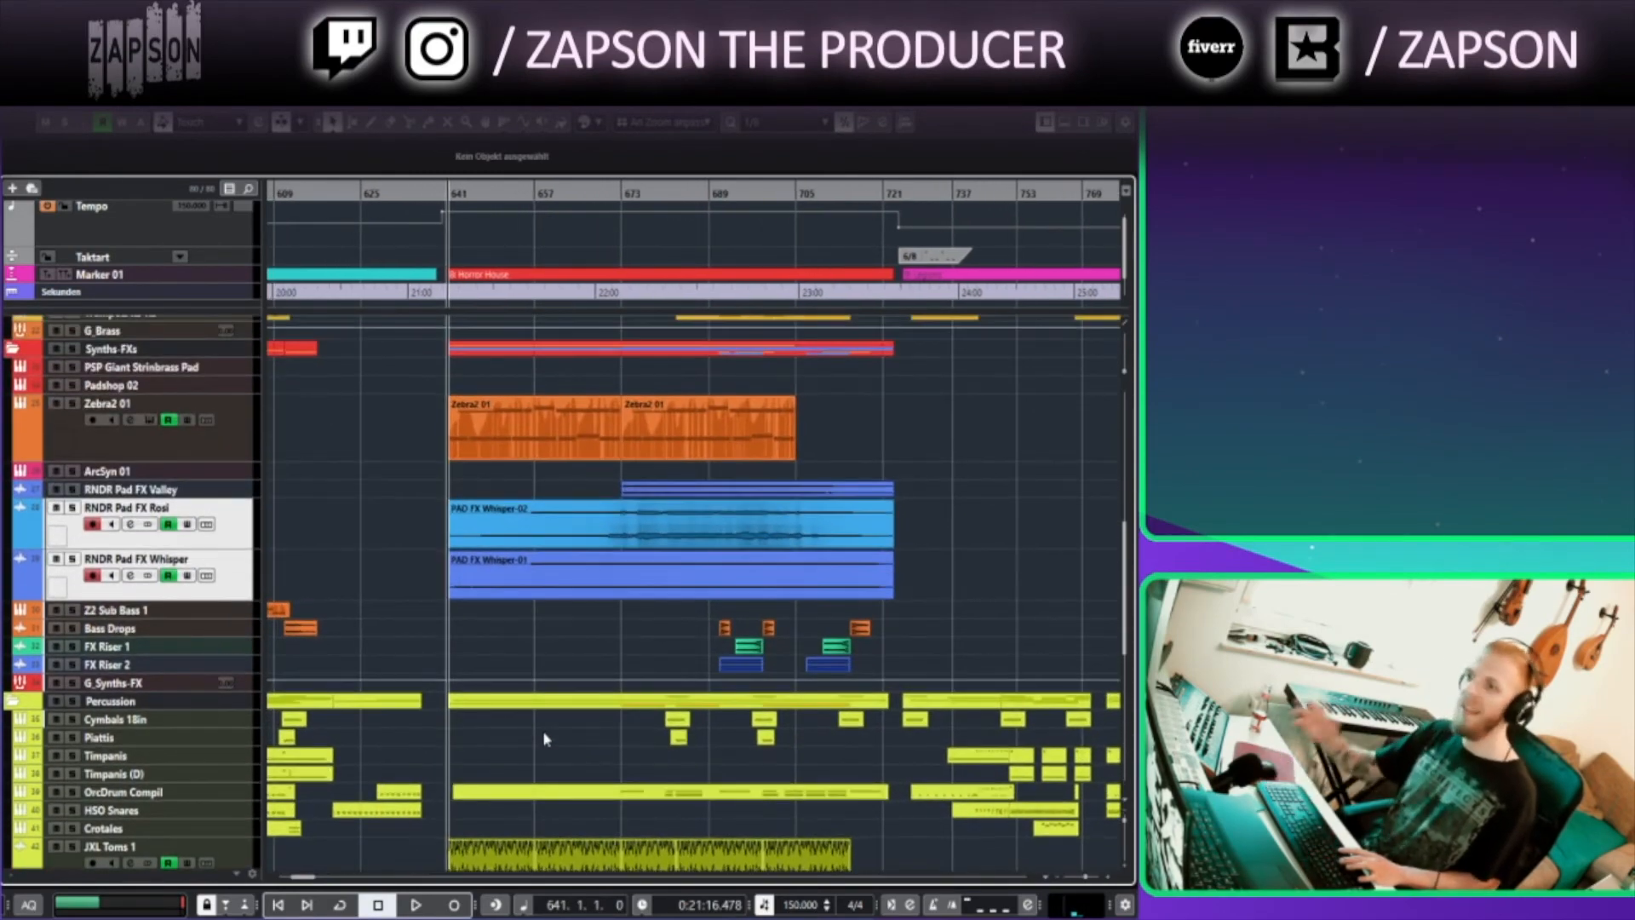
scroll(356, 438, "up", 3)
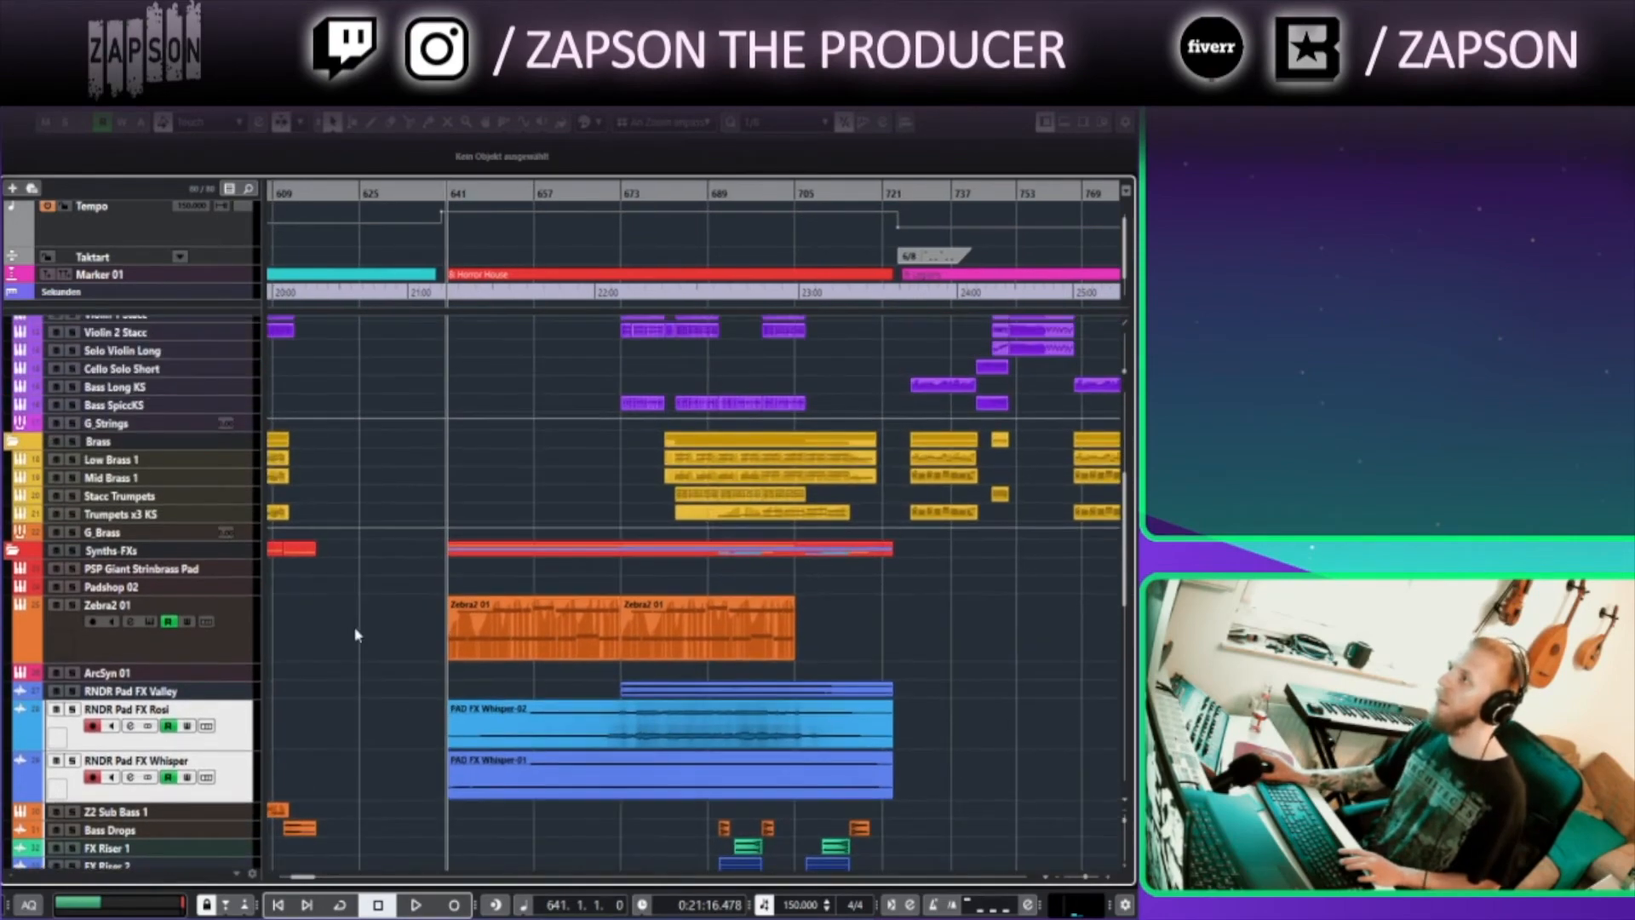
scroll(430, 622, "up", 3)
scroll(430, 622, "down", 5)
scroll(431, 622, "up", 5)
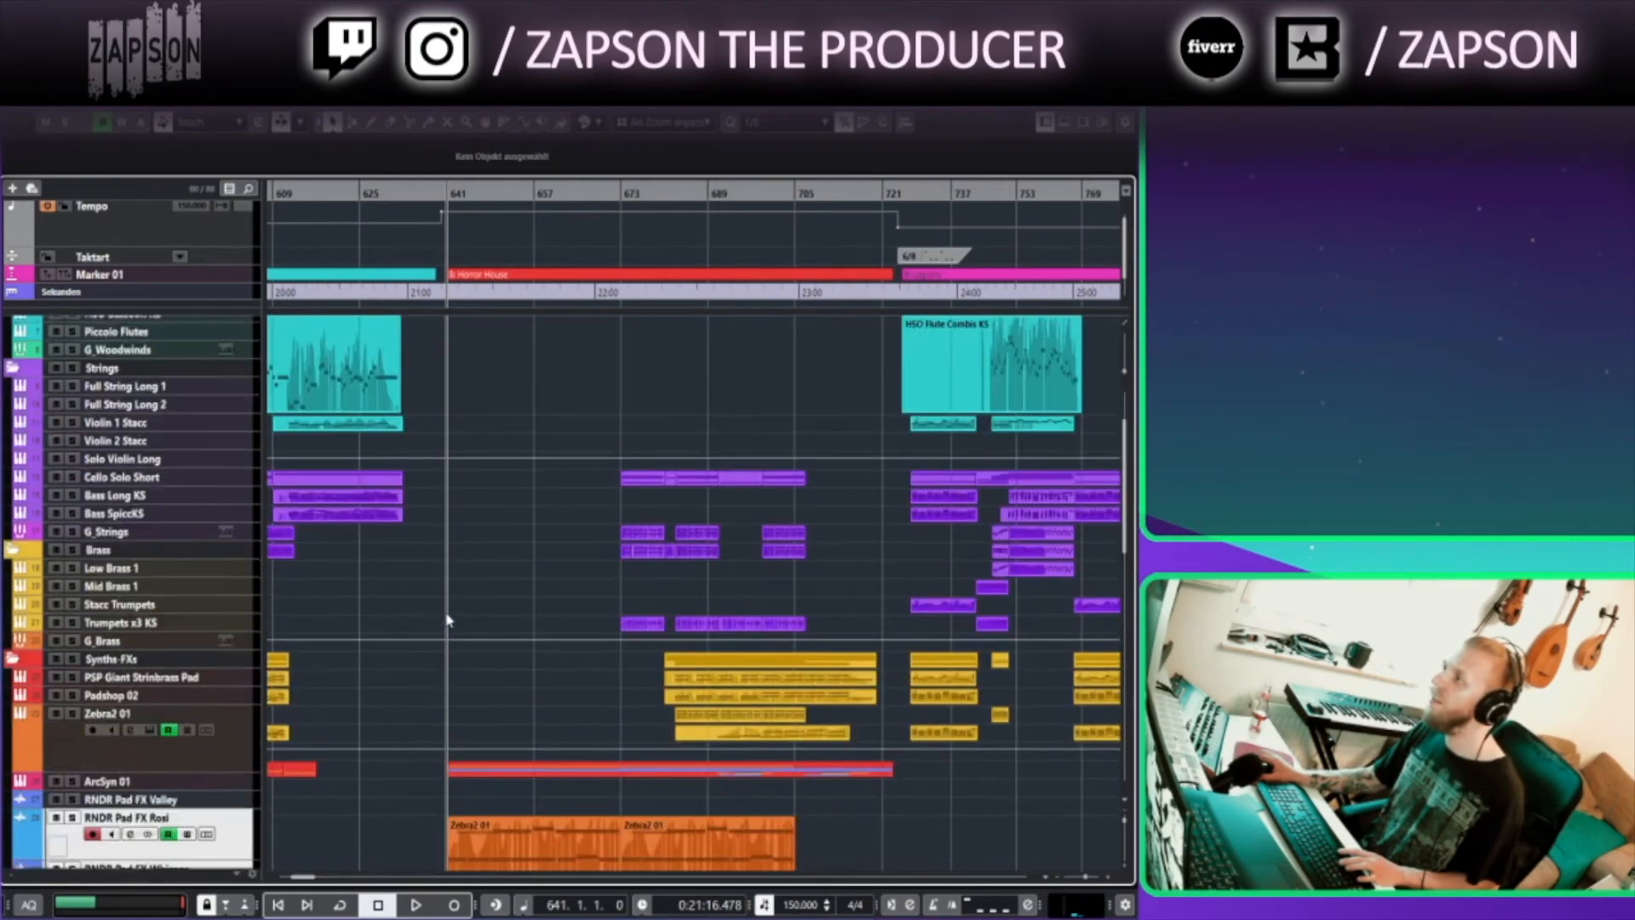
scroll(430, 622, "down", 7)
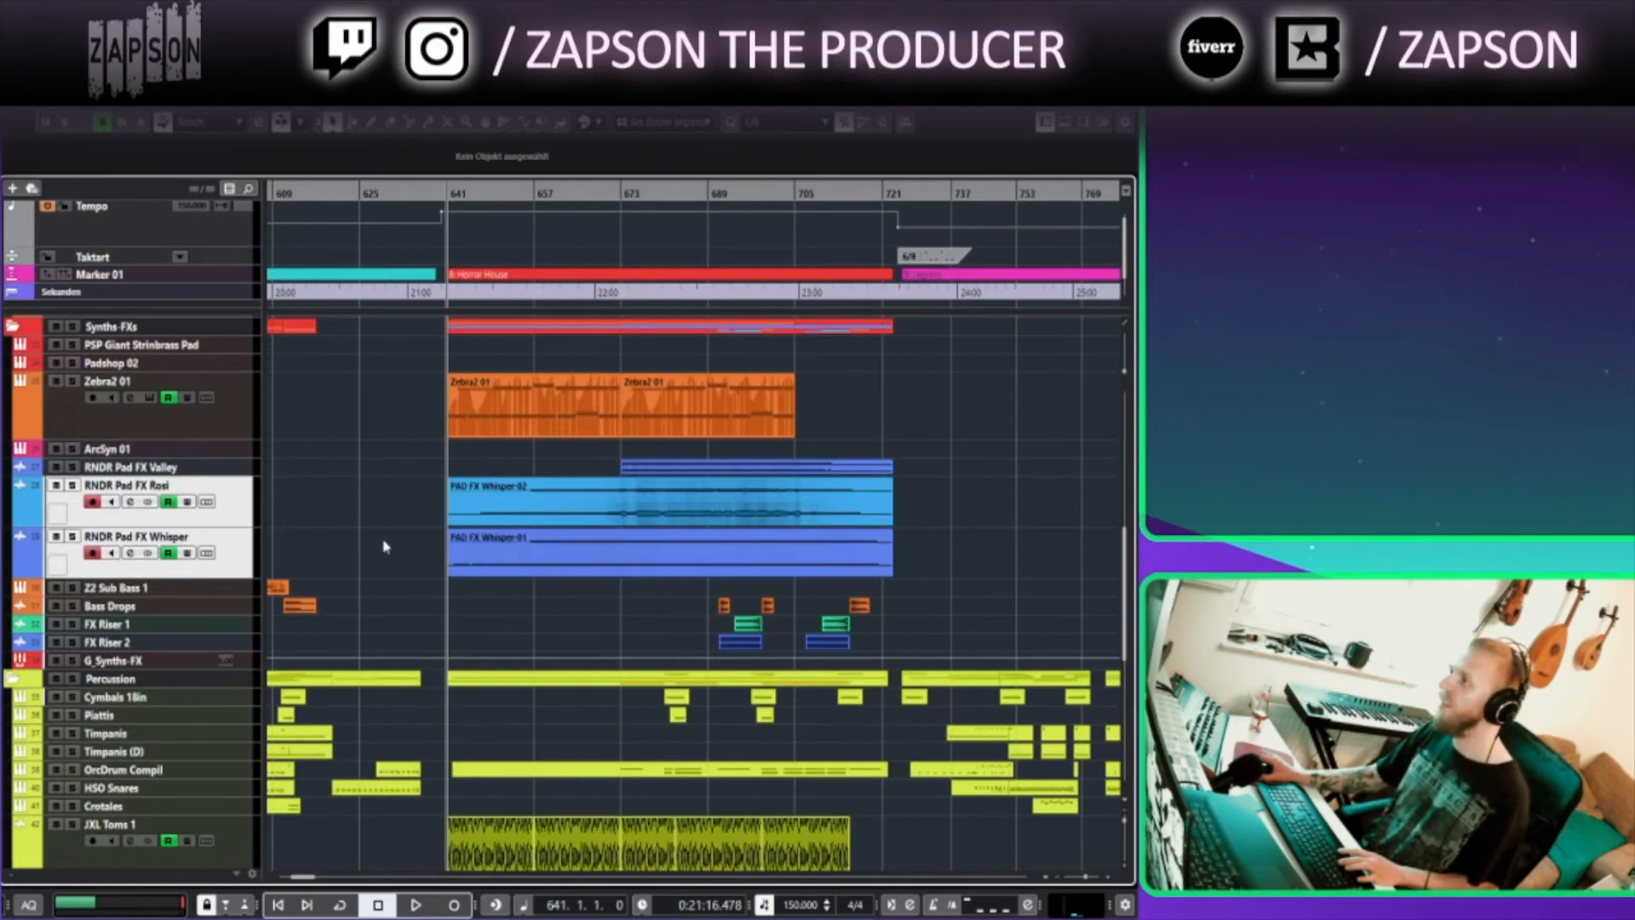
scroll(385, 547, "up", 9)
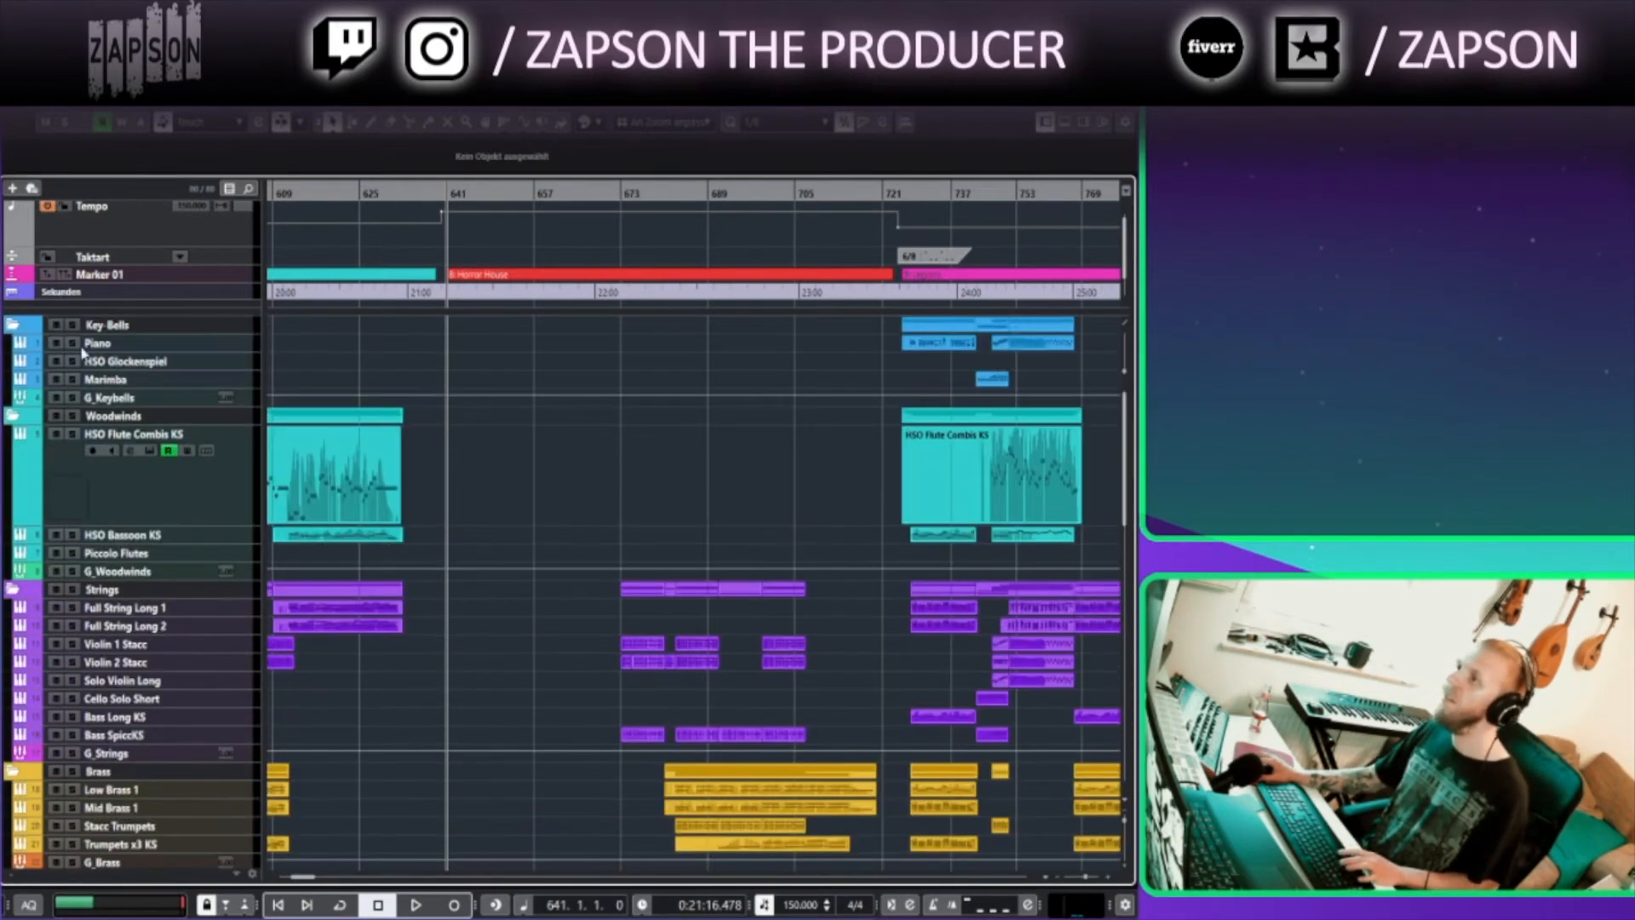
Select the Piano track in Key-Bells, start playback and collapse the Woodwinds folder
left_click(159, 345)
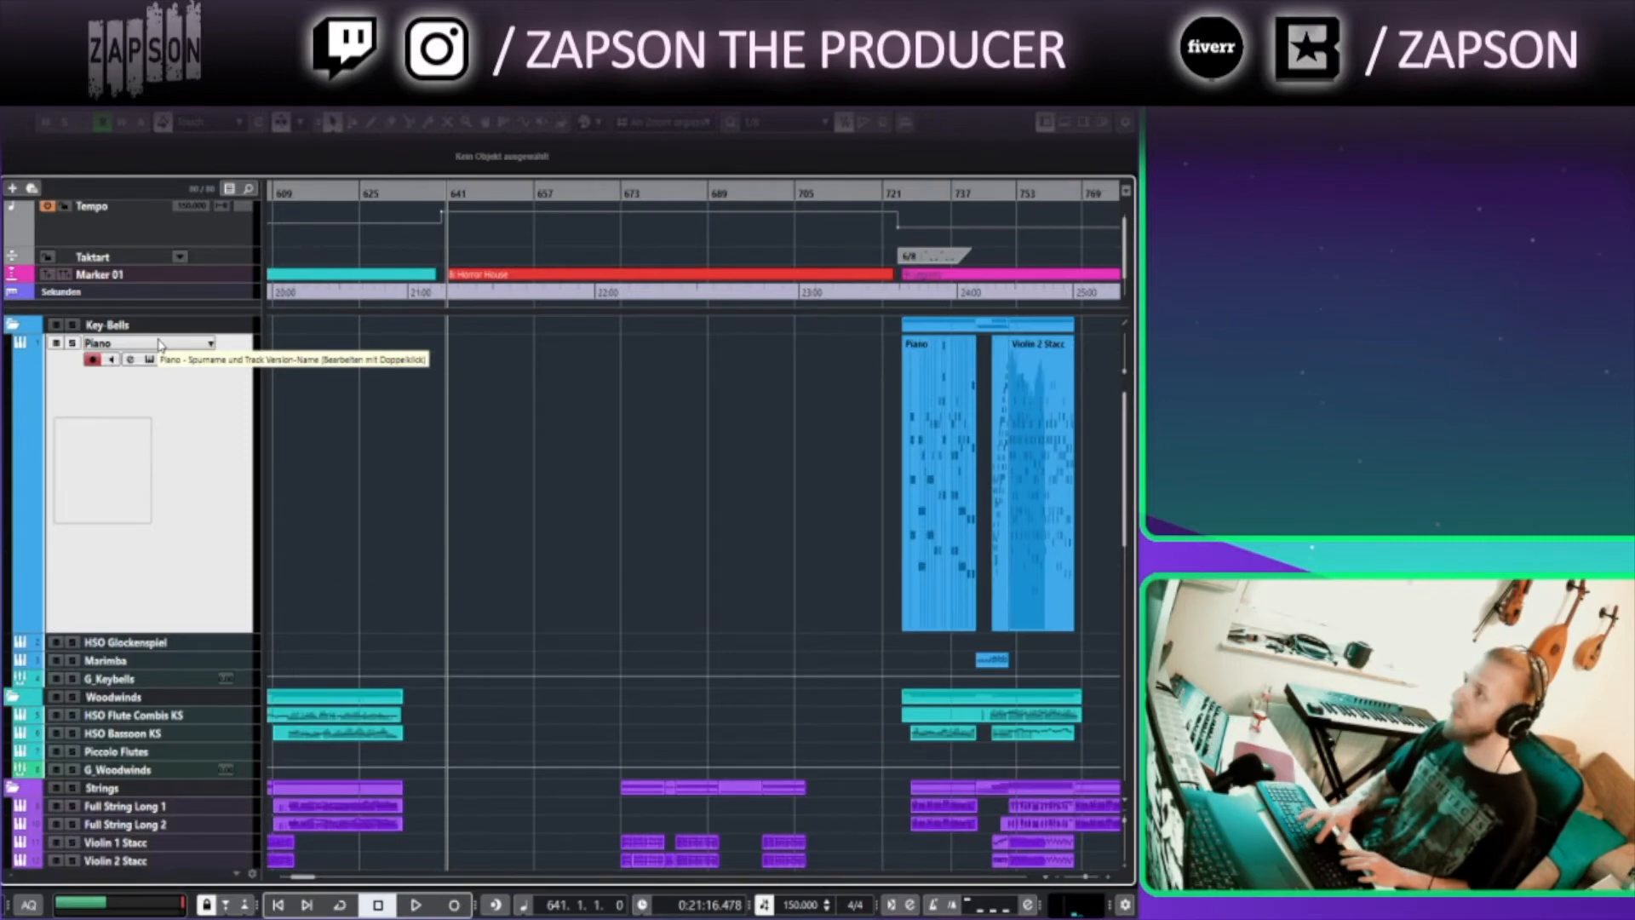
key("space")
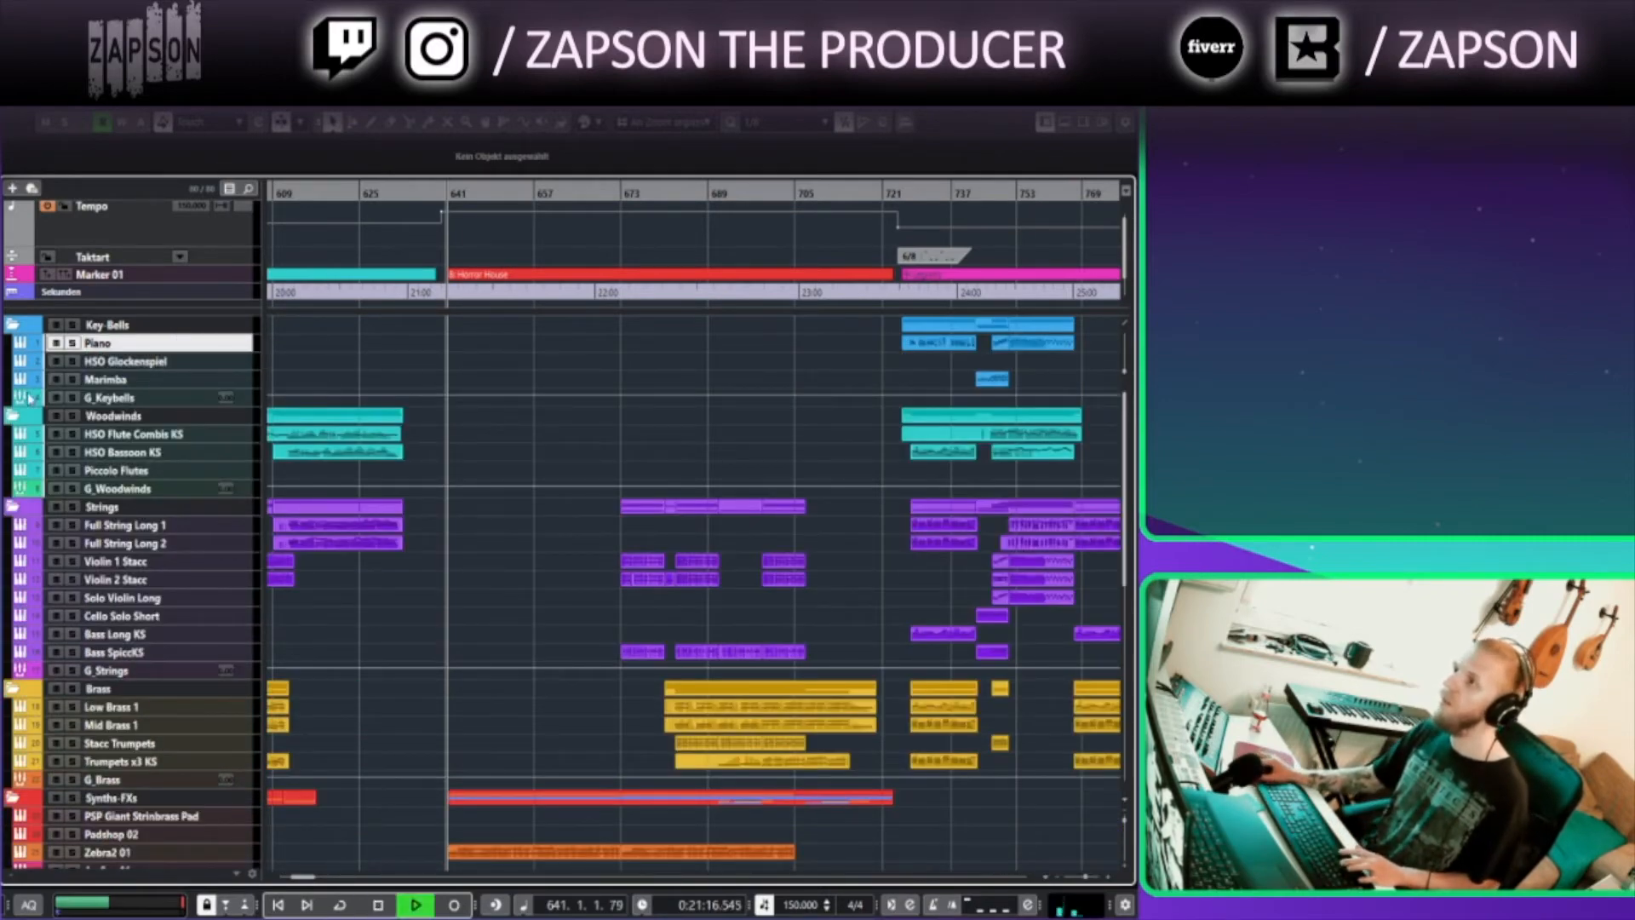
left_click(13, 416)
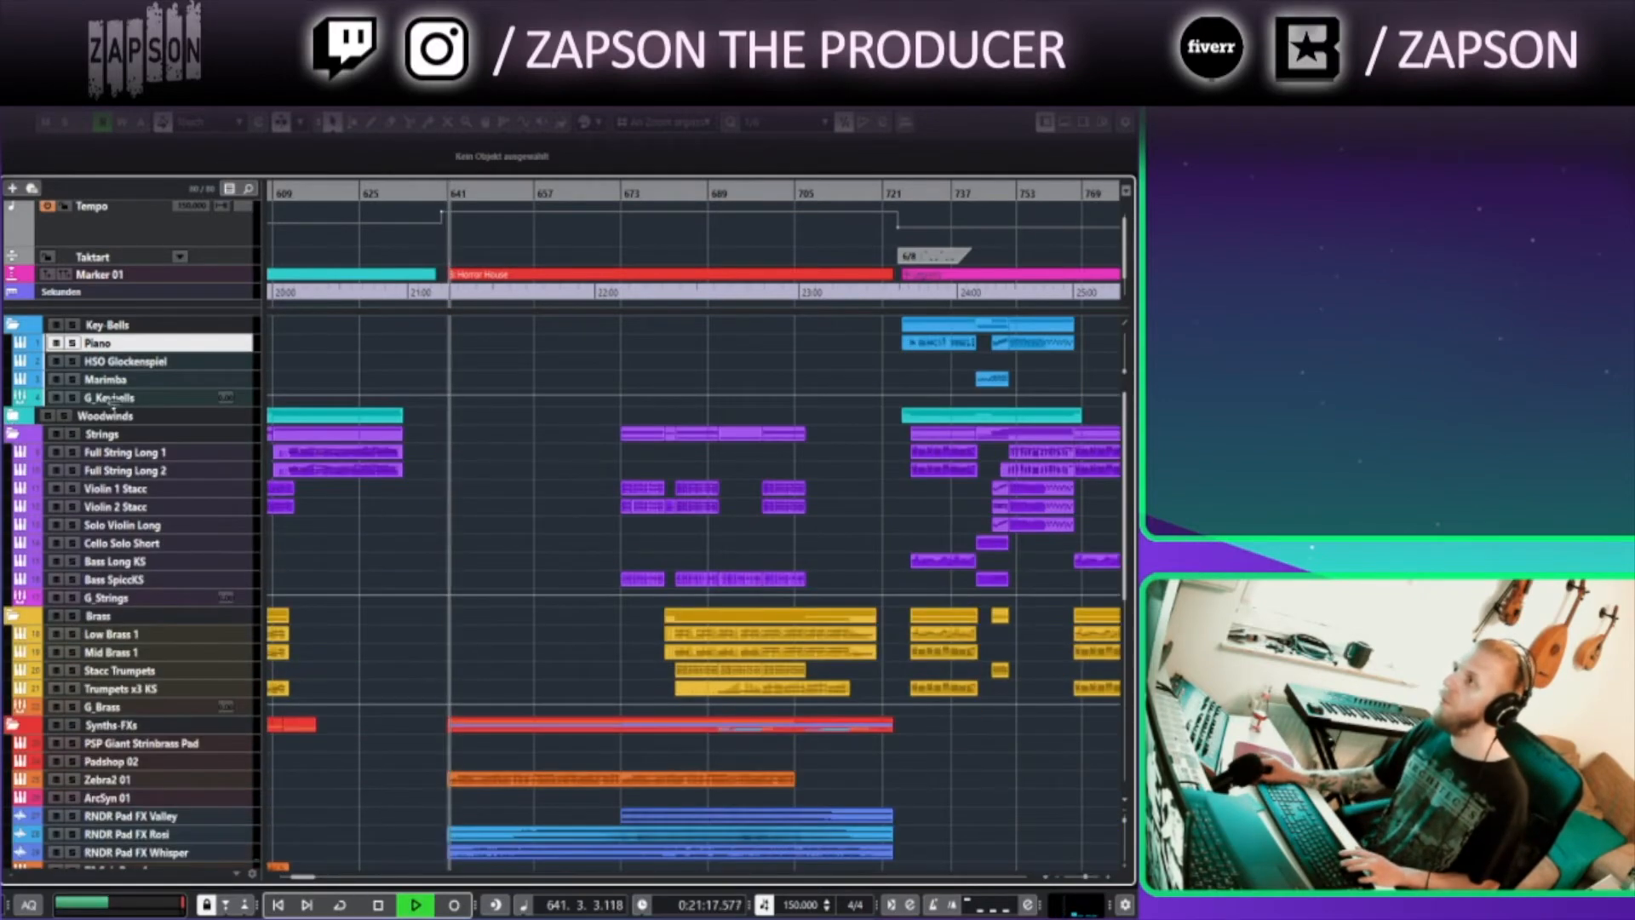
Collapse the Key-Bells folder track
left_click(13, 325)
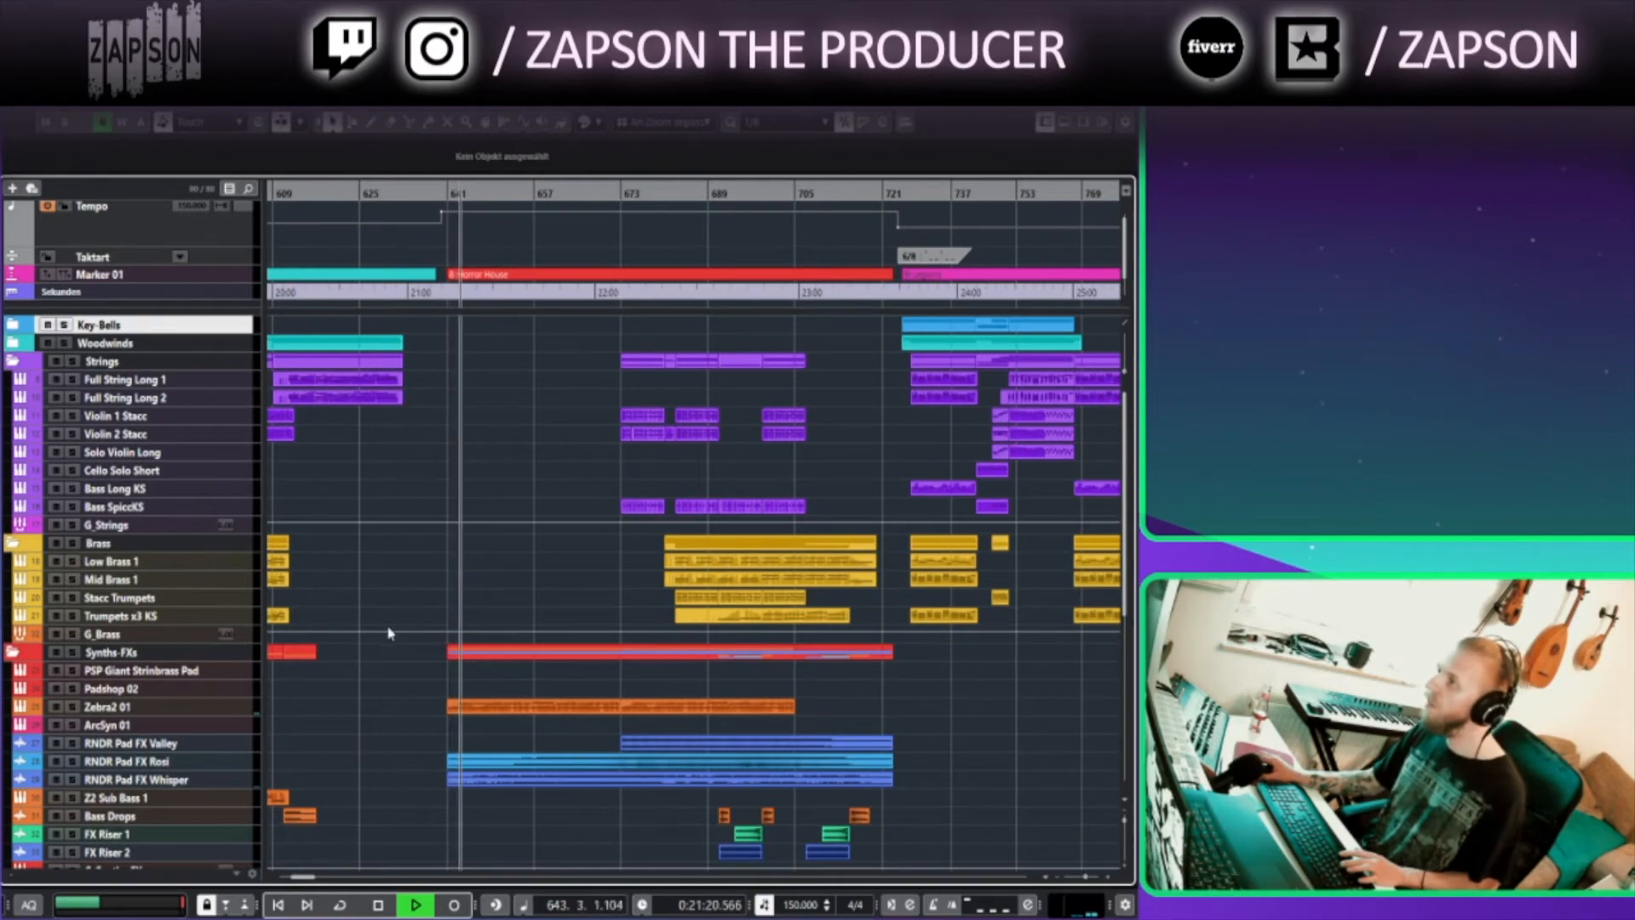
scroll(295, 708, "down", 10)
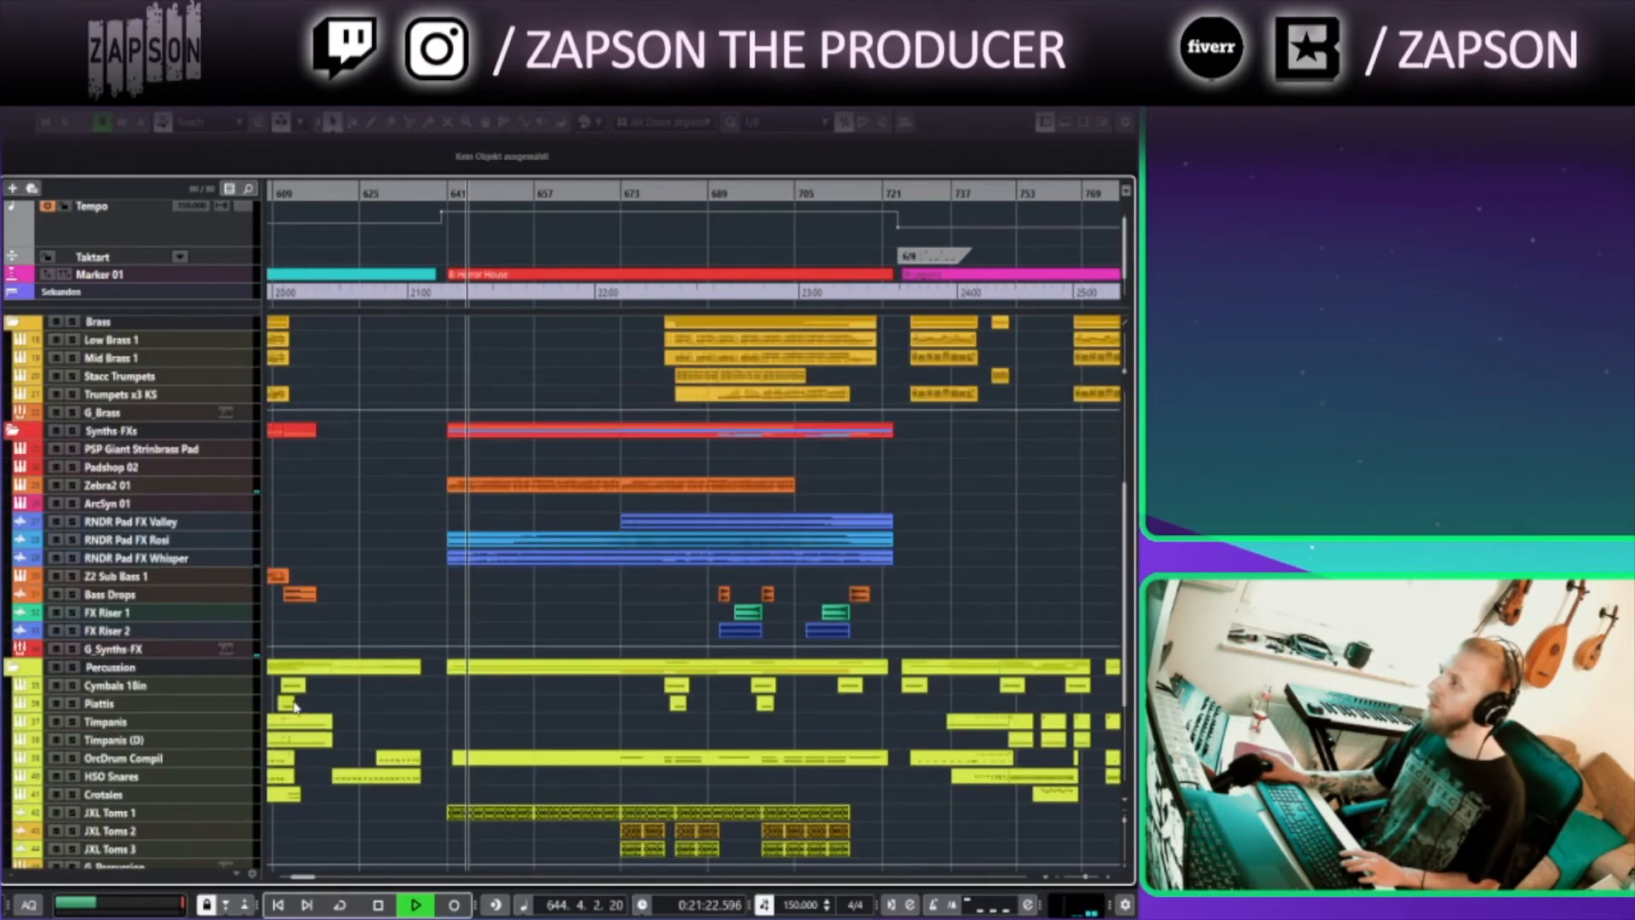
scroll(379, 629, "up", 6)
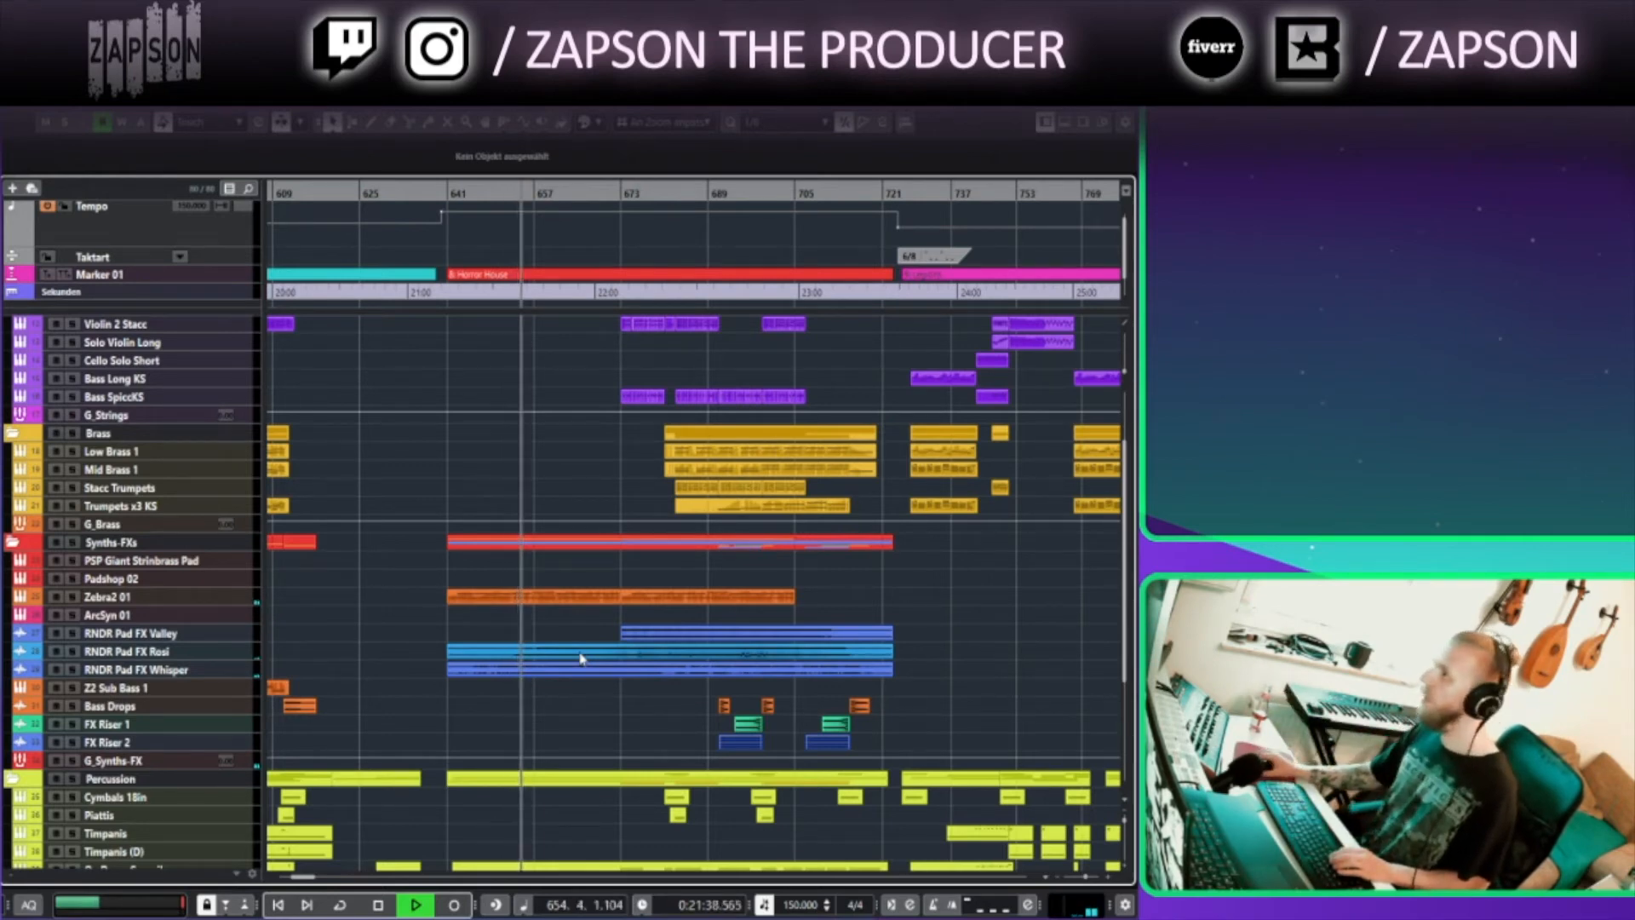
Expand the JXL Toms 1 track in the Percussion folder to show its automation lanes
left_click_drag(616, 437, 488, 545)
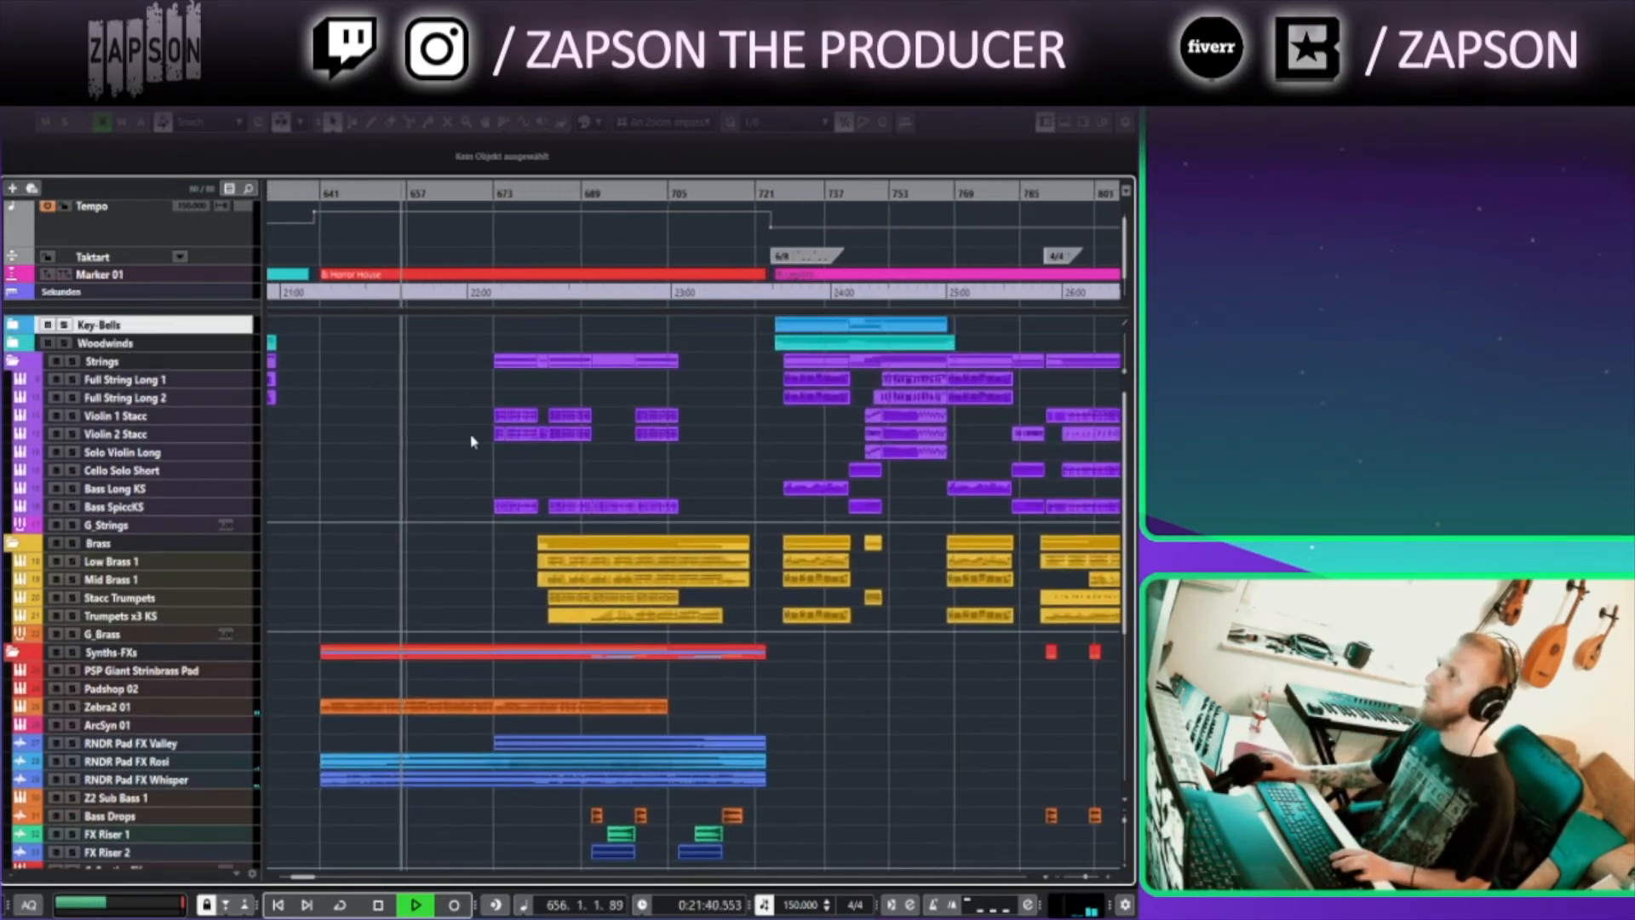
scroll(437, 621, "up", 4)
left_click_drag(453, 533, 489, 324)
left_click_drag(508, 782, 513, 443)
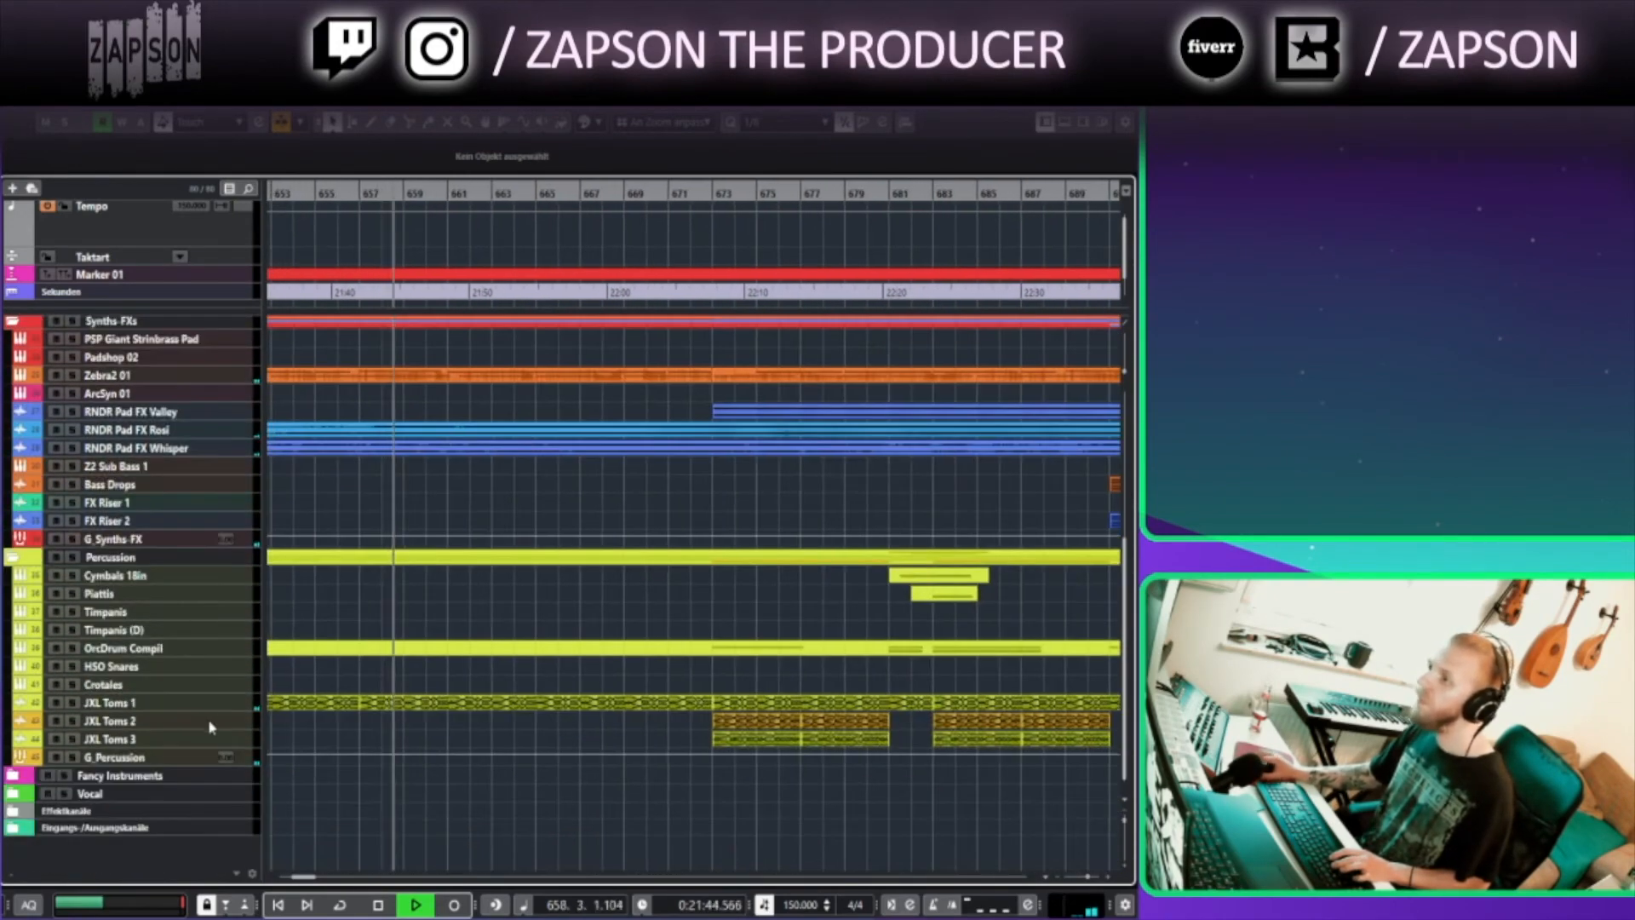
left_click_drag(225, 708, 225, 746)
left_click(17, 740)
Scroll and zoom through the arrangement from bar 653 onward to review the string, brass and synth parts
scroll(526, 801, "down", 3)
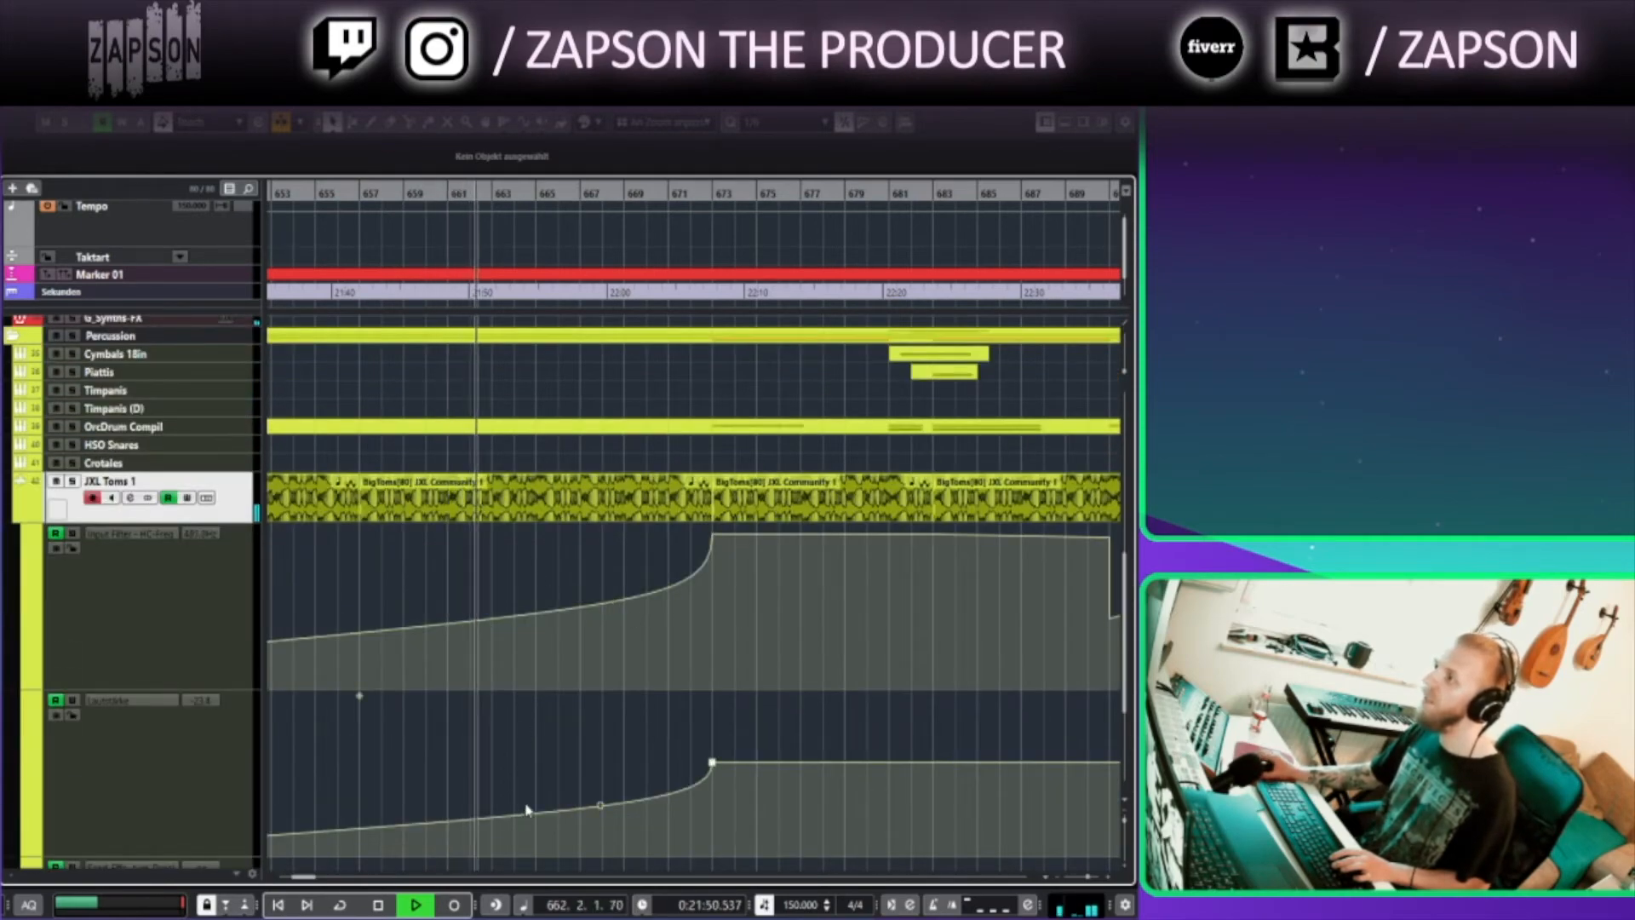
scroll(528, 809, "down", 2)
scroll(483, 811, "up", 2)
scroll(496, 726, "up", 1)
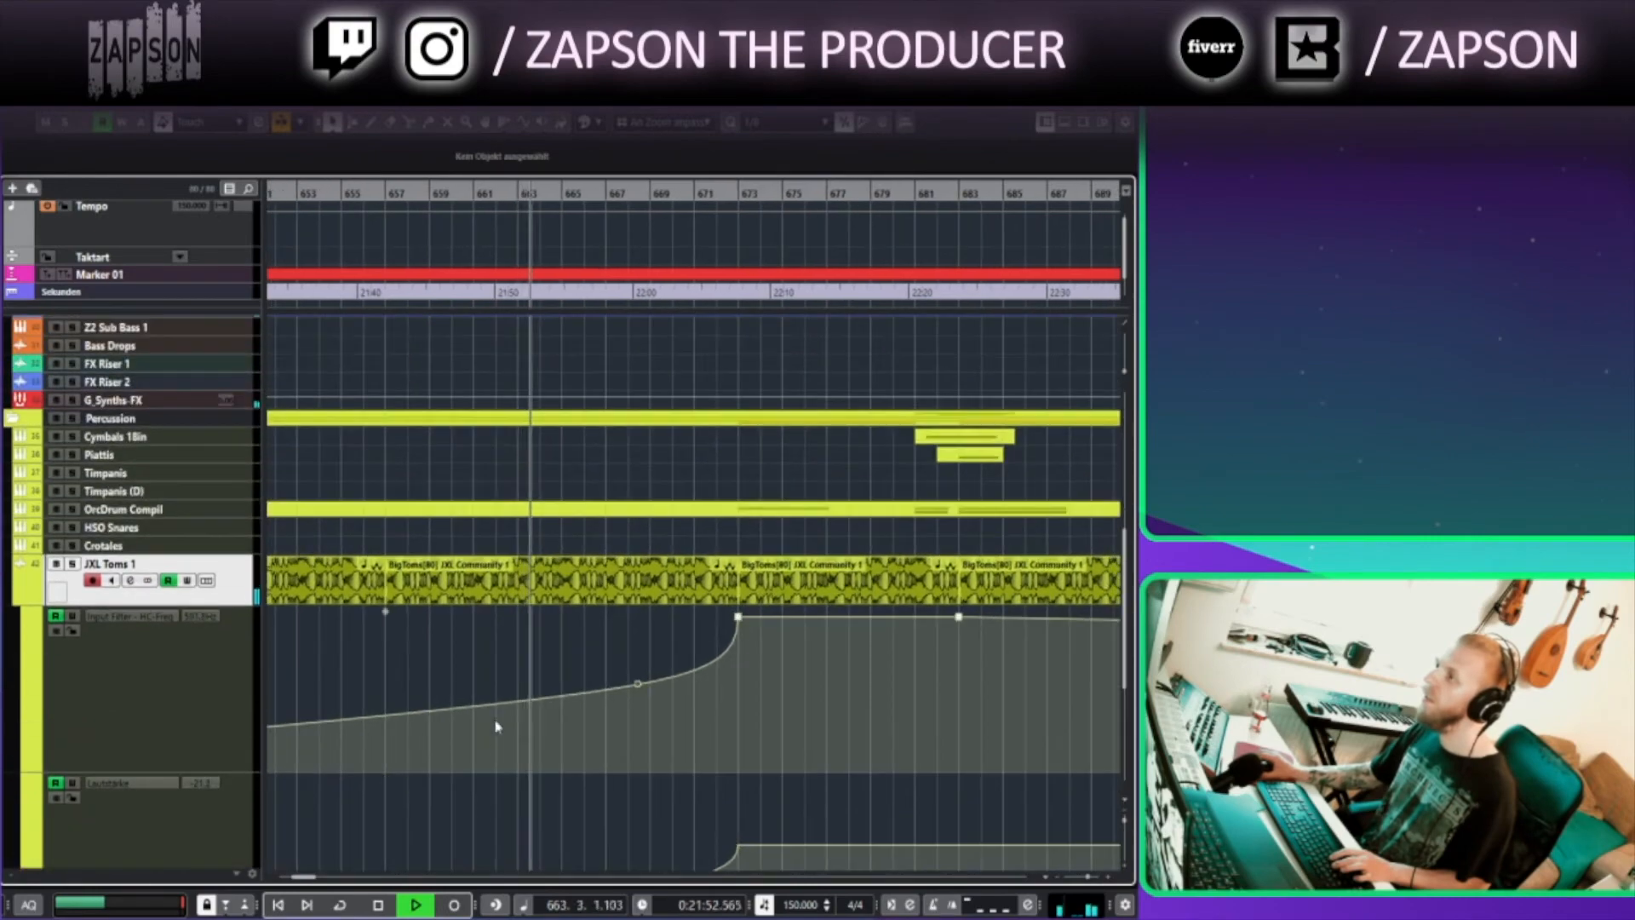
scroll(554, 521, "up", 2)
scroll(554, 519, "up", 5)
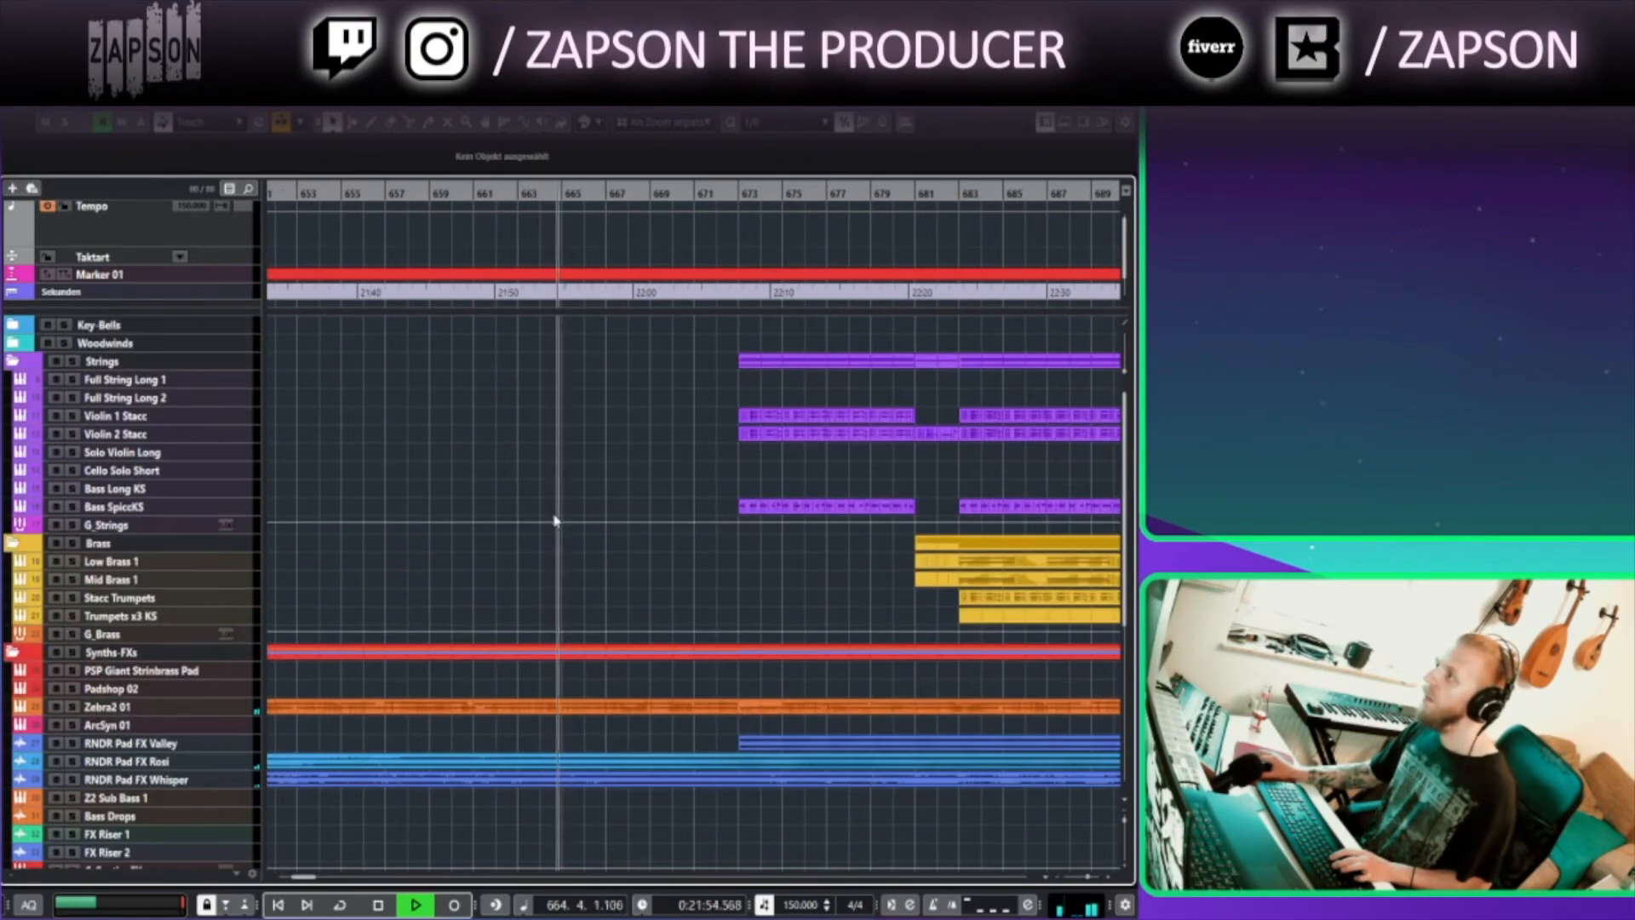
scroll(596, 555, "right", 2)
scroll(580, 545, "up", 3)
scroll(573, 543, "up", 3)
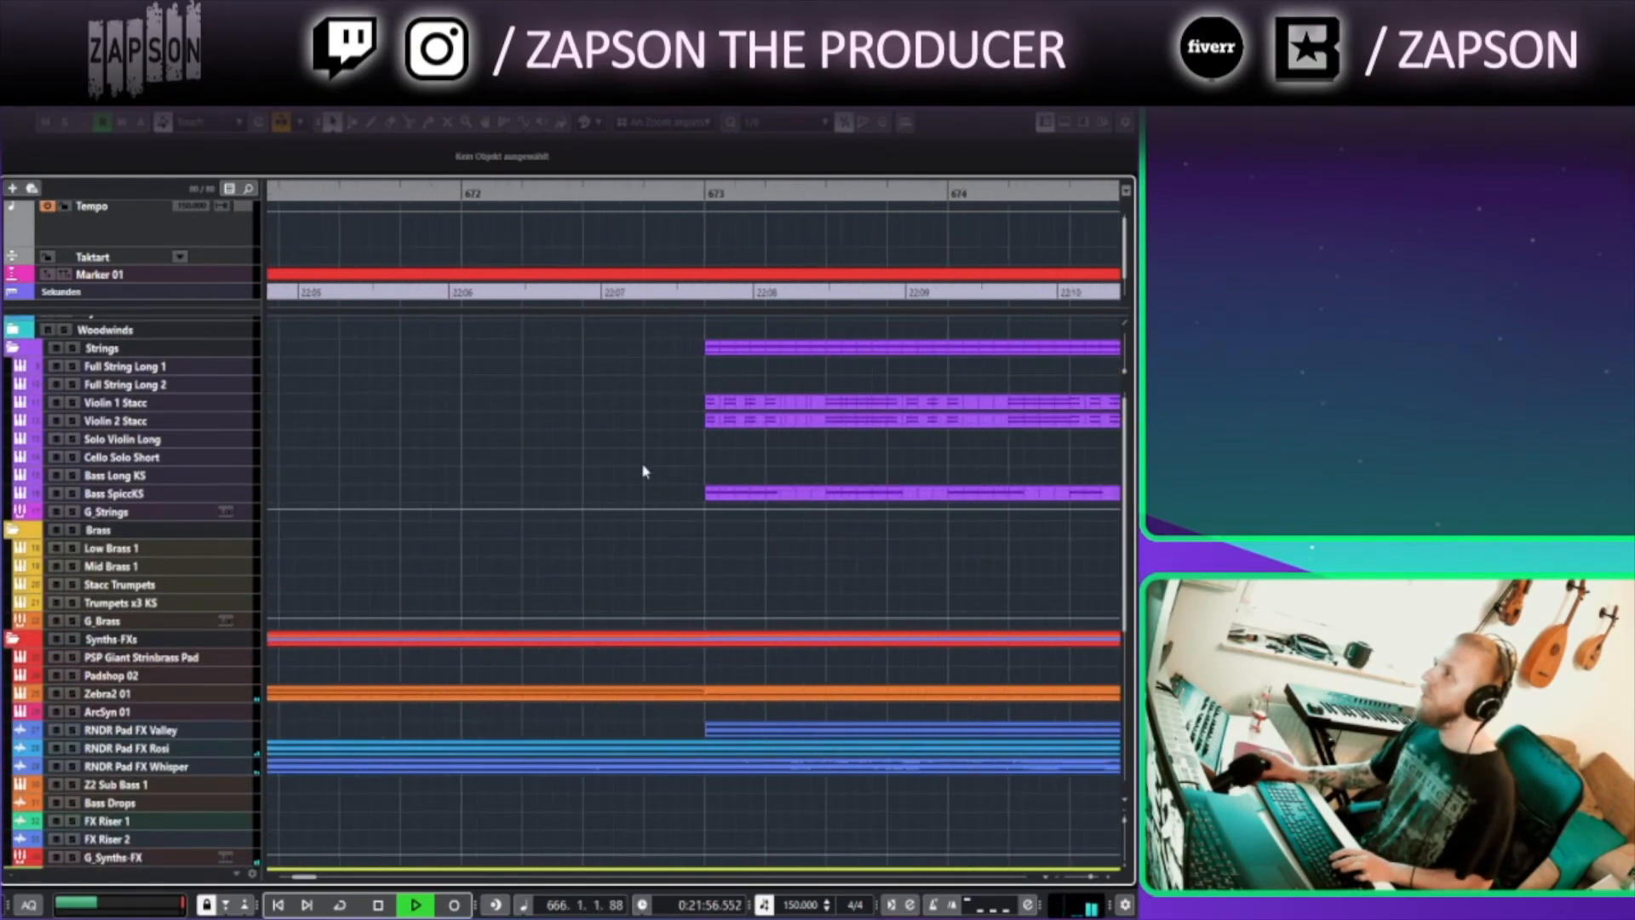
left_click_drag(709, 470, 370, 484)
scroll(429, 483, "down", 8)
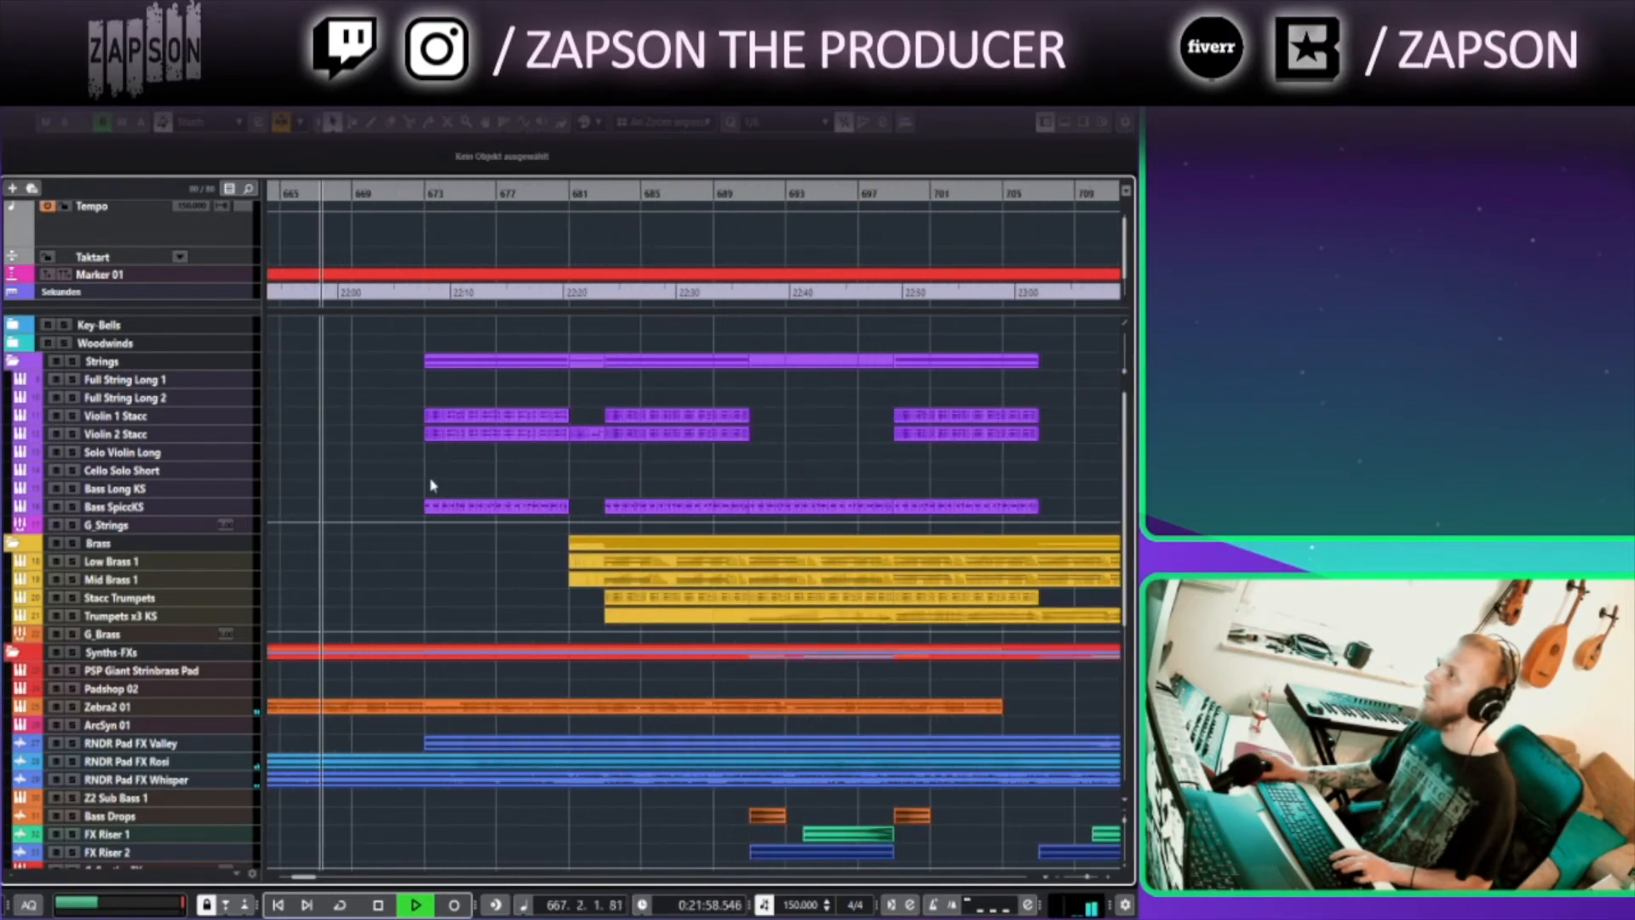
left_click_drag(443, 326, 701, 628)
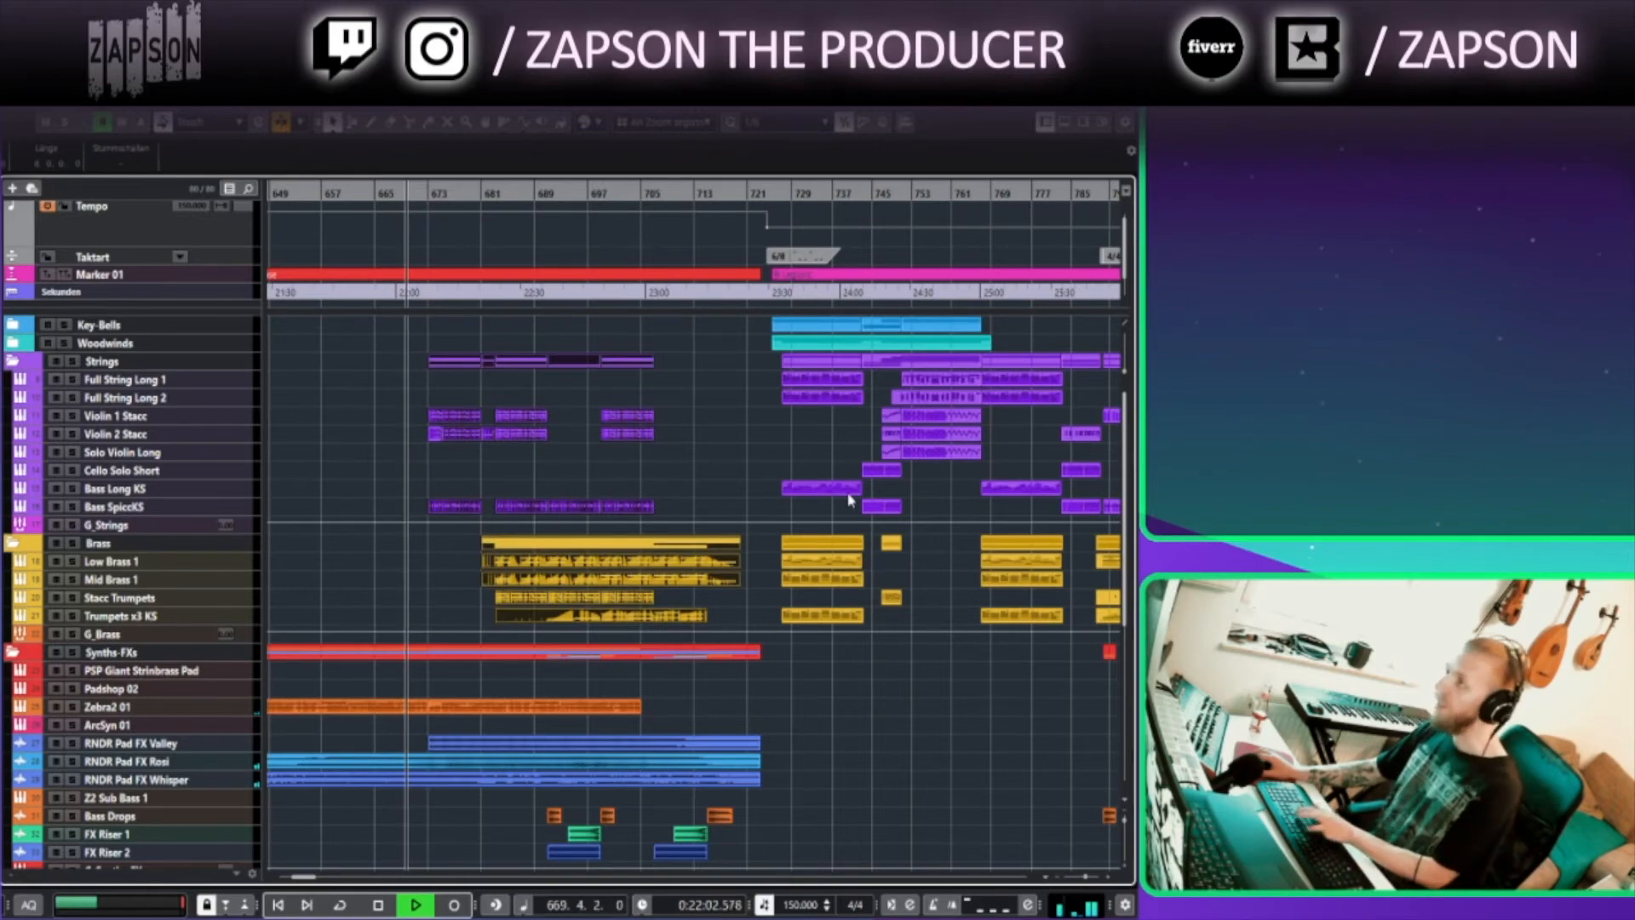
Open the Bass SpiccKS part in the Key Editor, review its notes and controller lanes, then close it
key("Return")
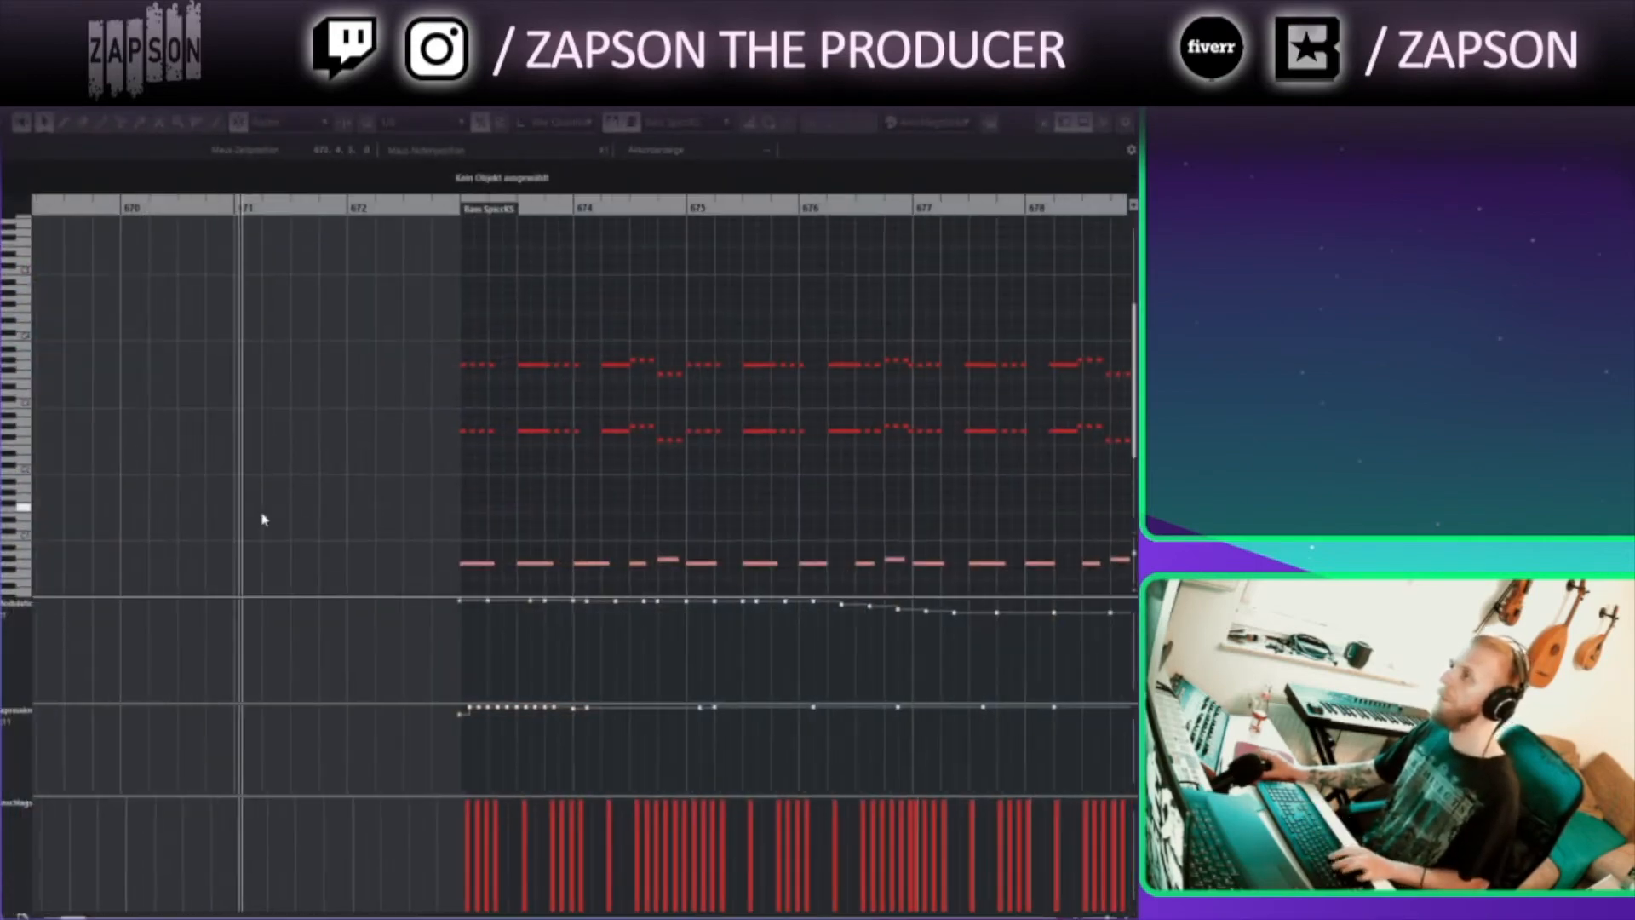
left_click_drag(460, 517, 354, 508)
scroll(354, 507, "up", 3)
left_click_drag(545, 540, 312, 511)
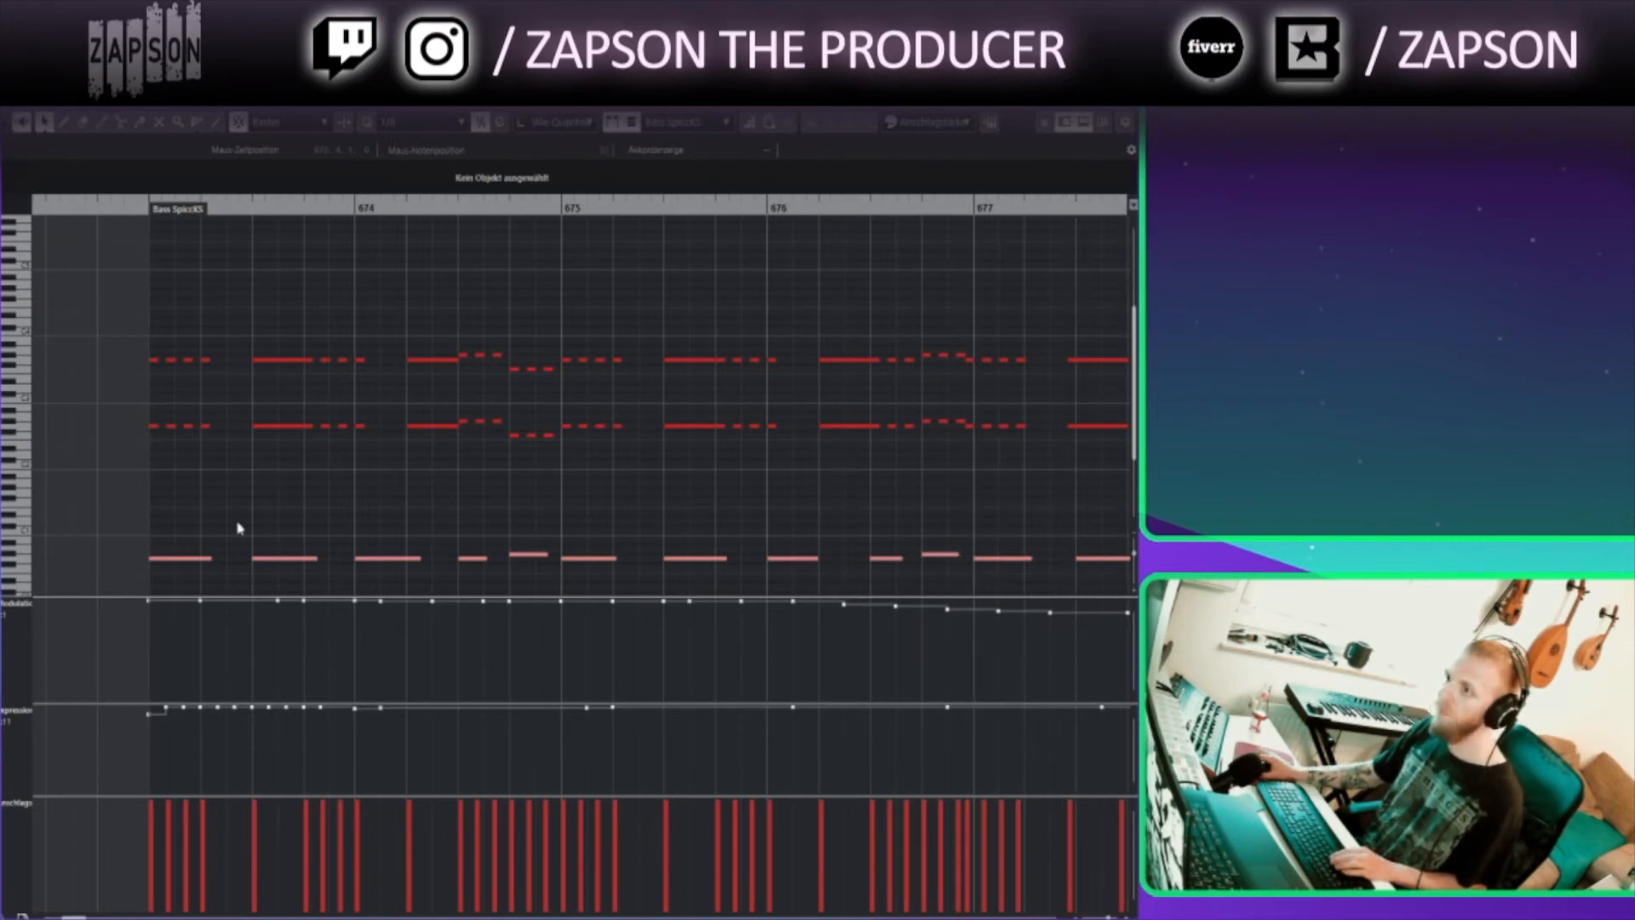
scroll(949, 361, "down", 2)
scroll(361, 460, "up", 3)
scroll(361, 460, "right", 5)
scroll(400, 443, "down", 4)
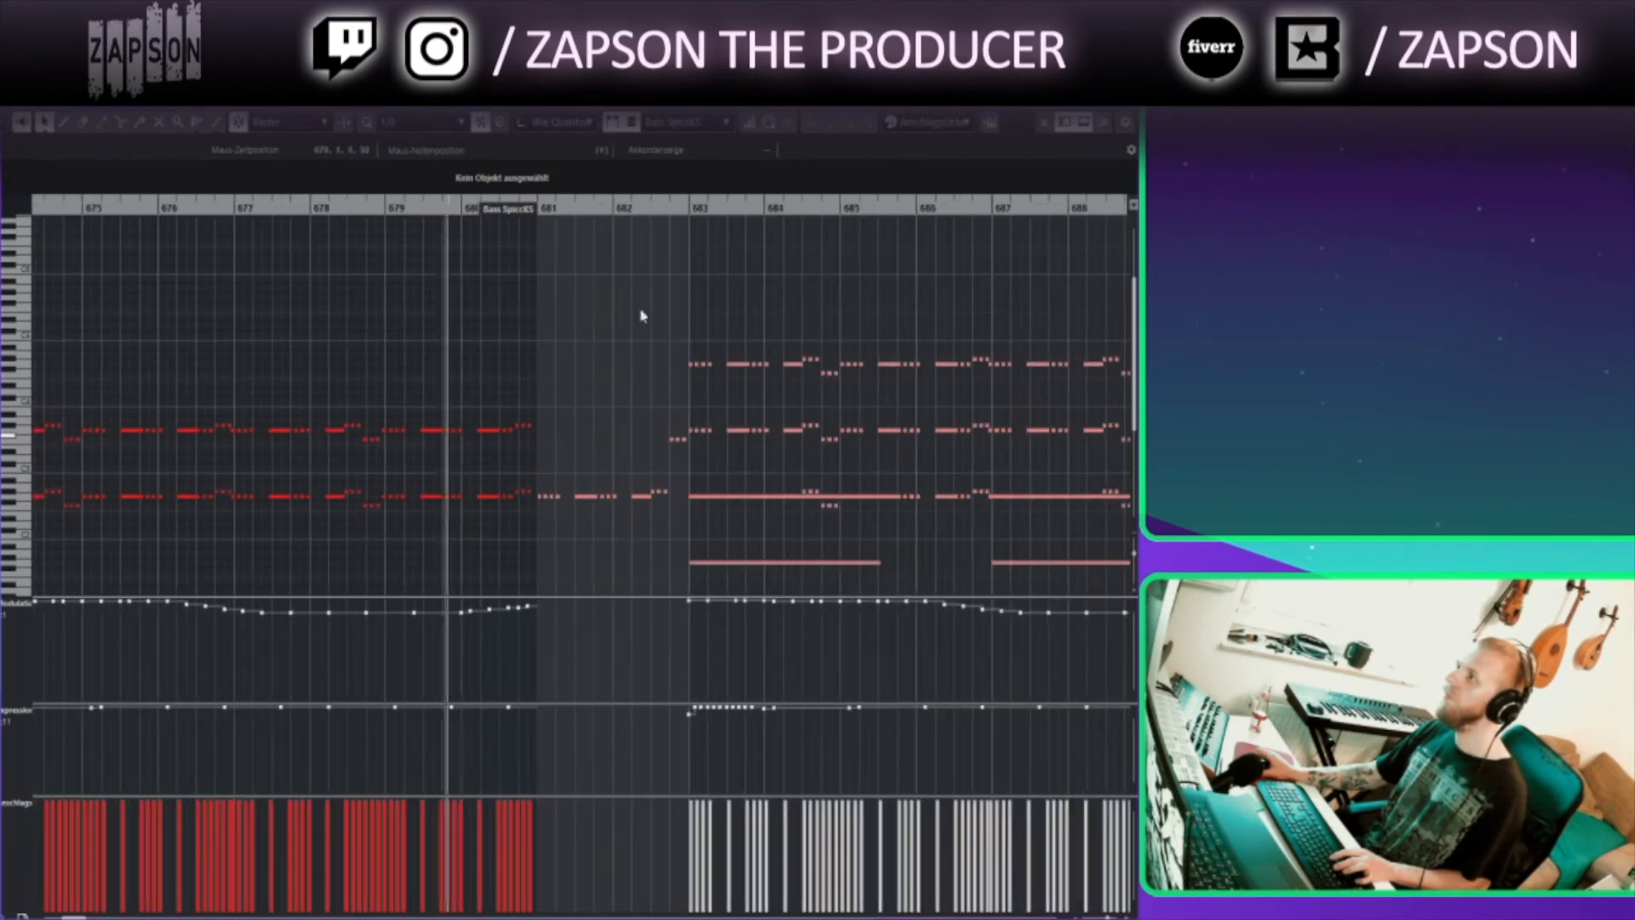
scroll(852, 415, "down", 2)
scroll(852, 414, "right", 2)
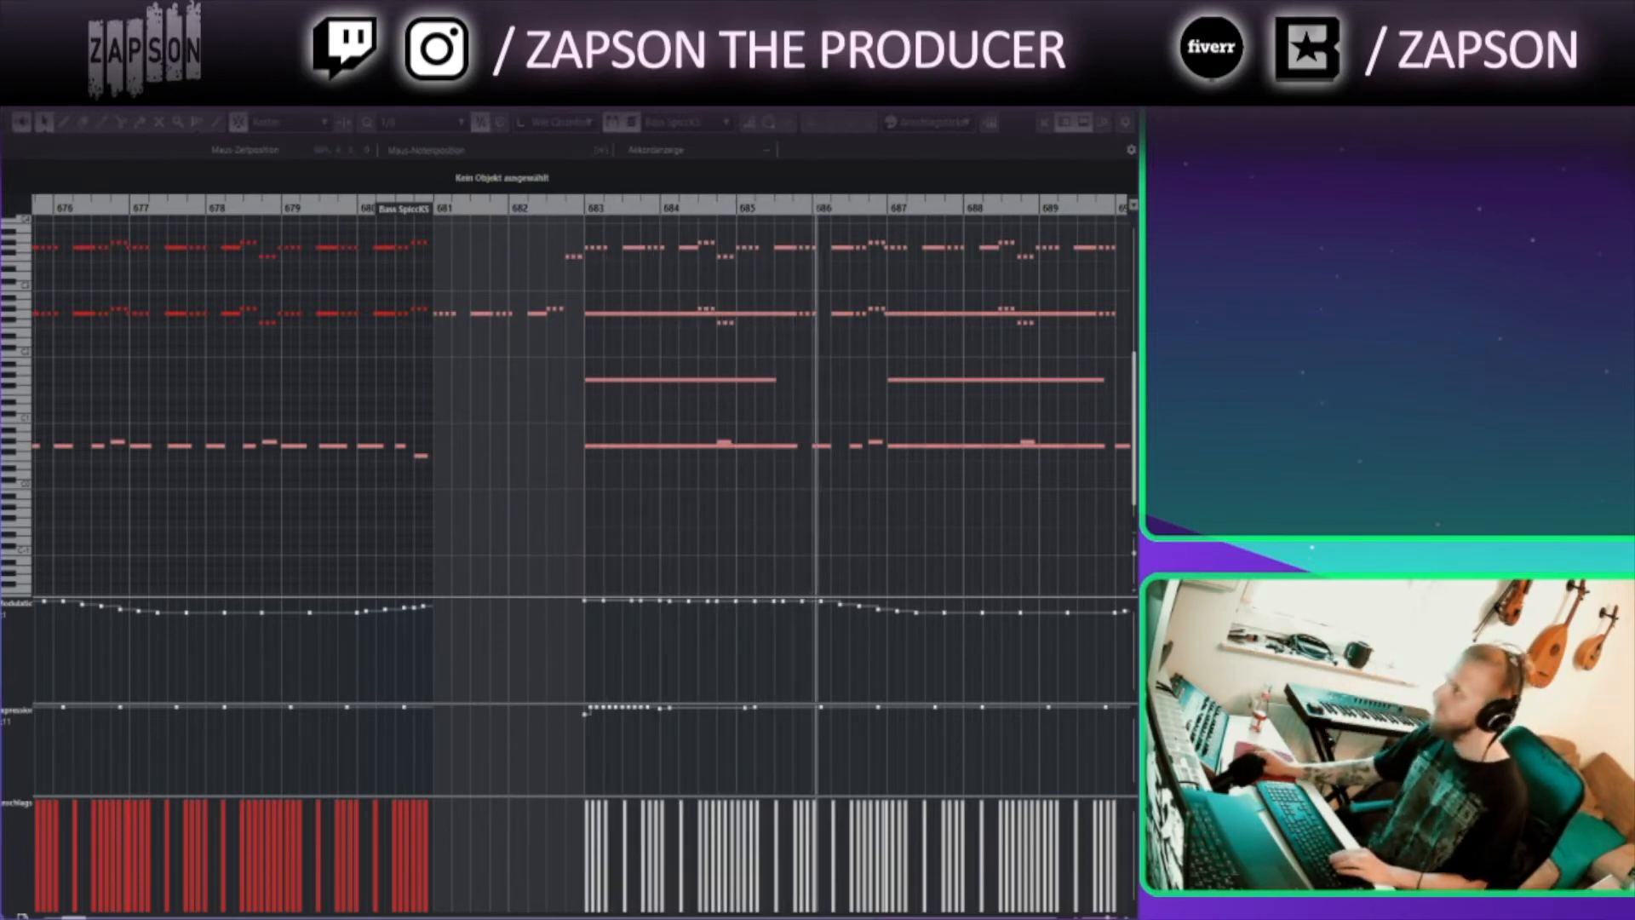
left_click(1122, 89)
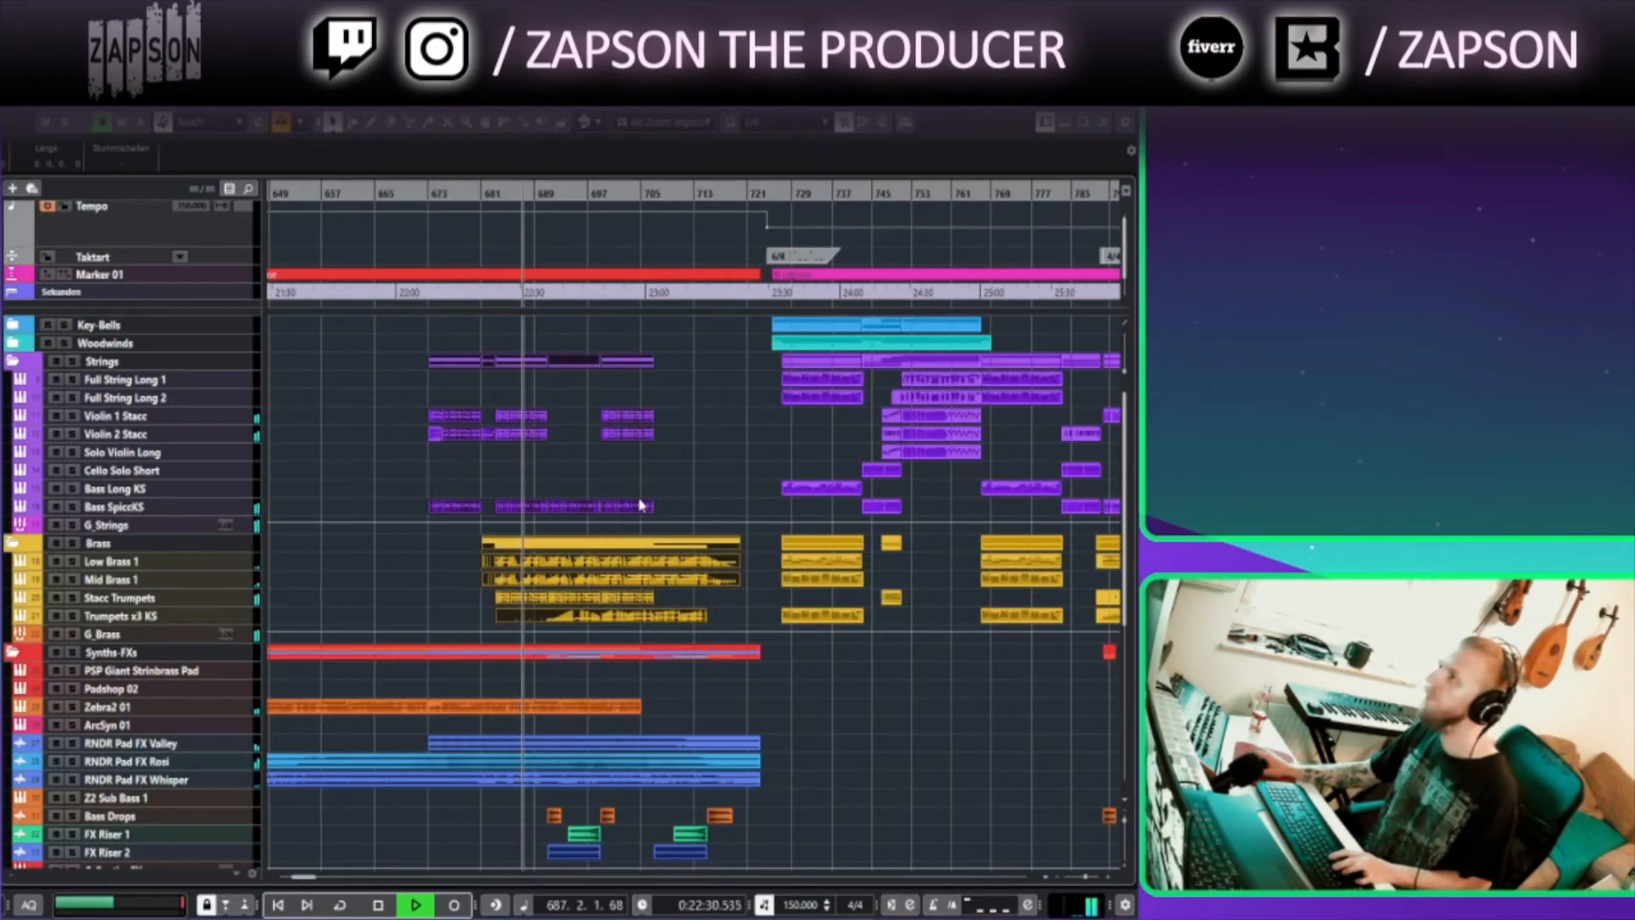
Solo FX Riser 1 and Bass Drops, play from bar 693, then deactivate all solos
left_click(608, 491)
scroll(608, 490, "up", 4)
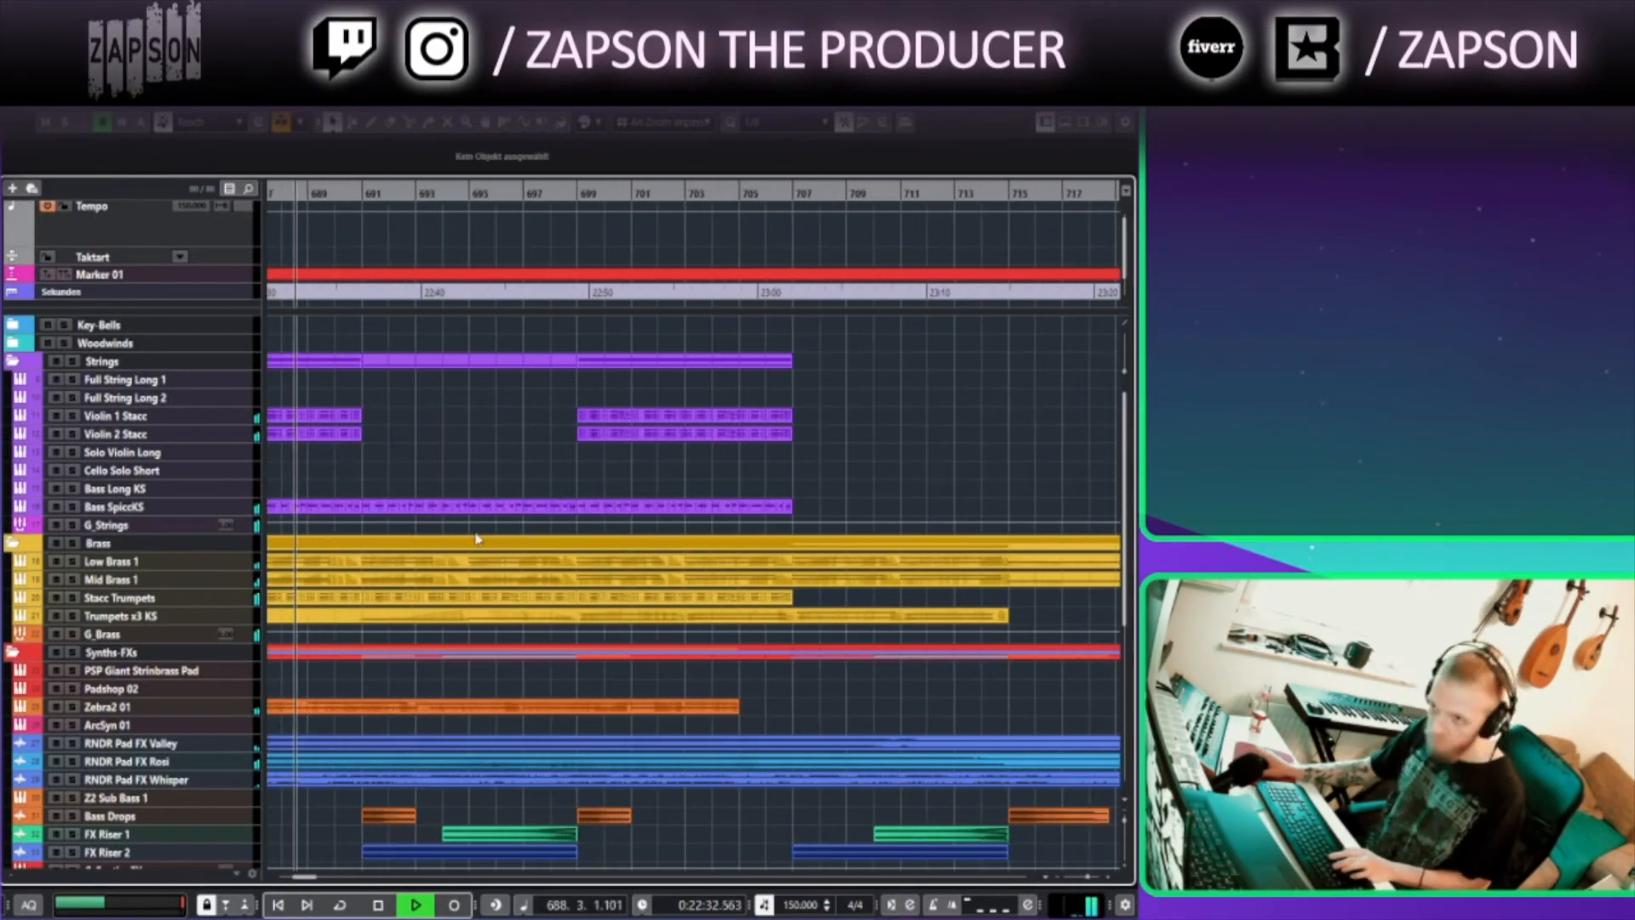
scroll(507, 514, "down", 10)
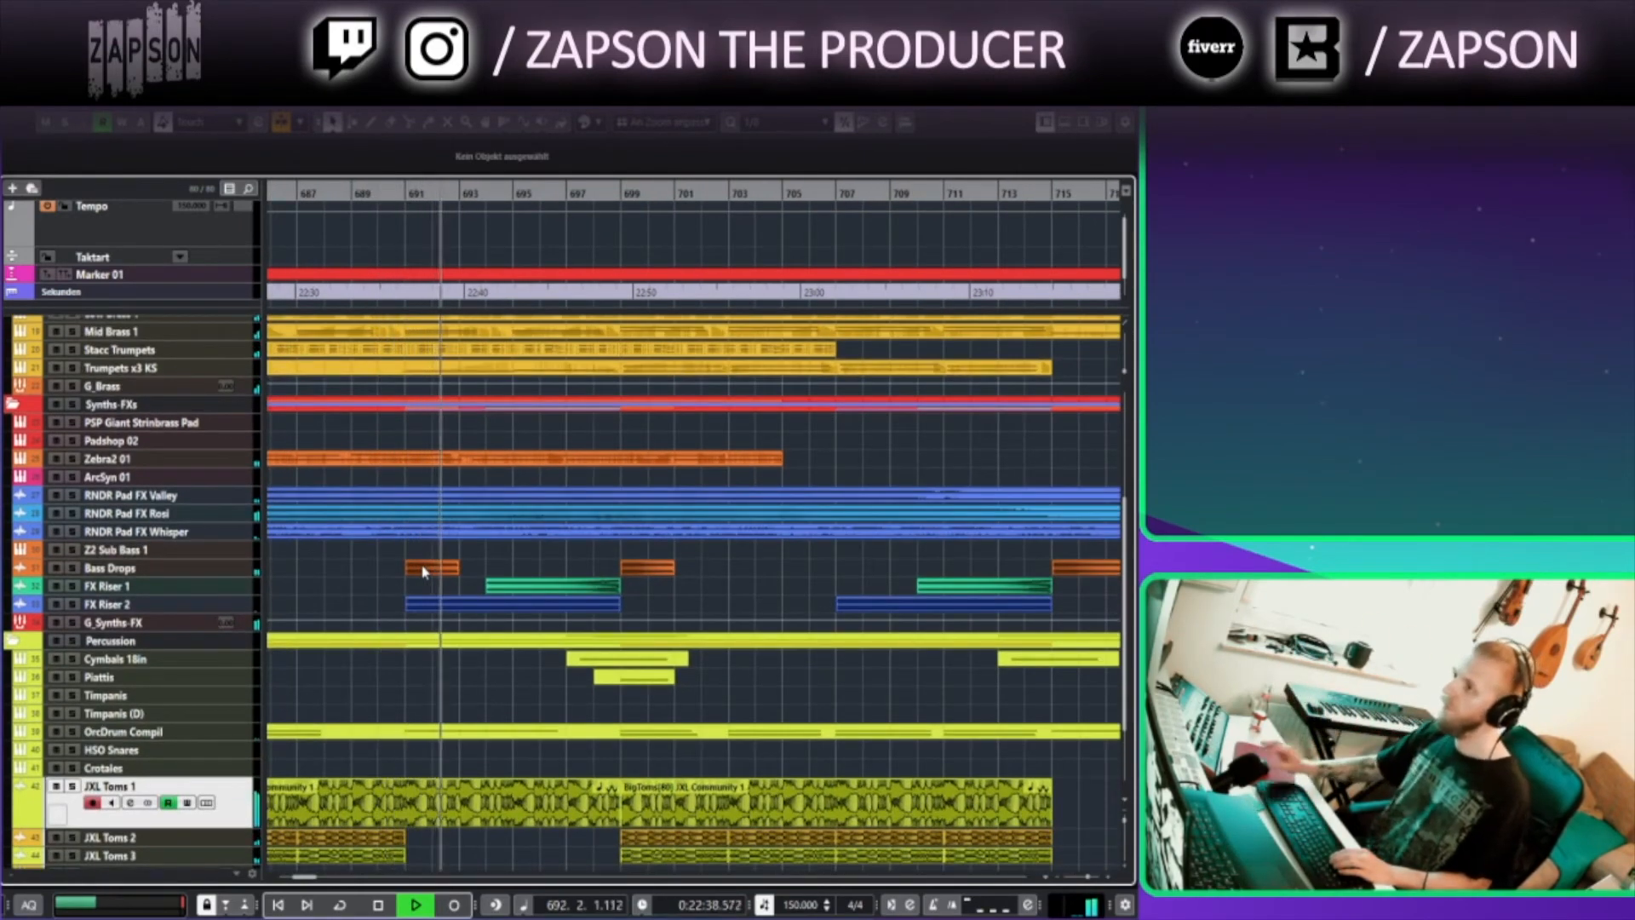
left_click(73, 586)
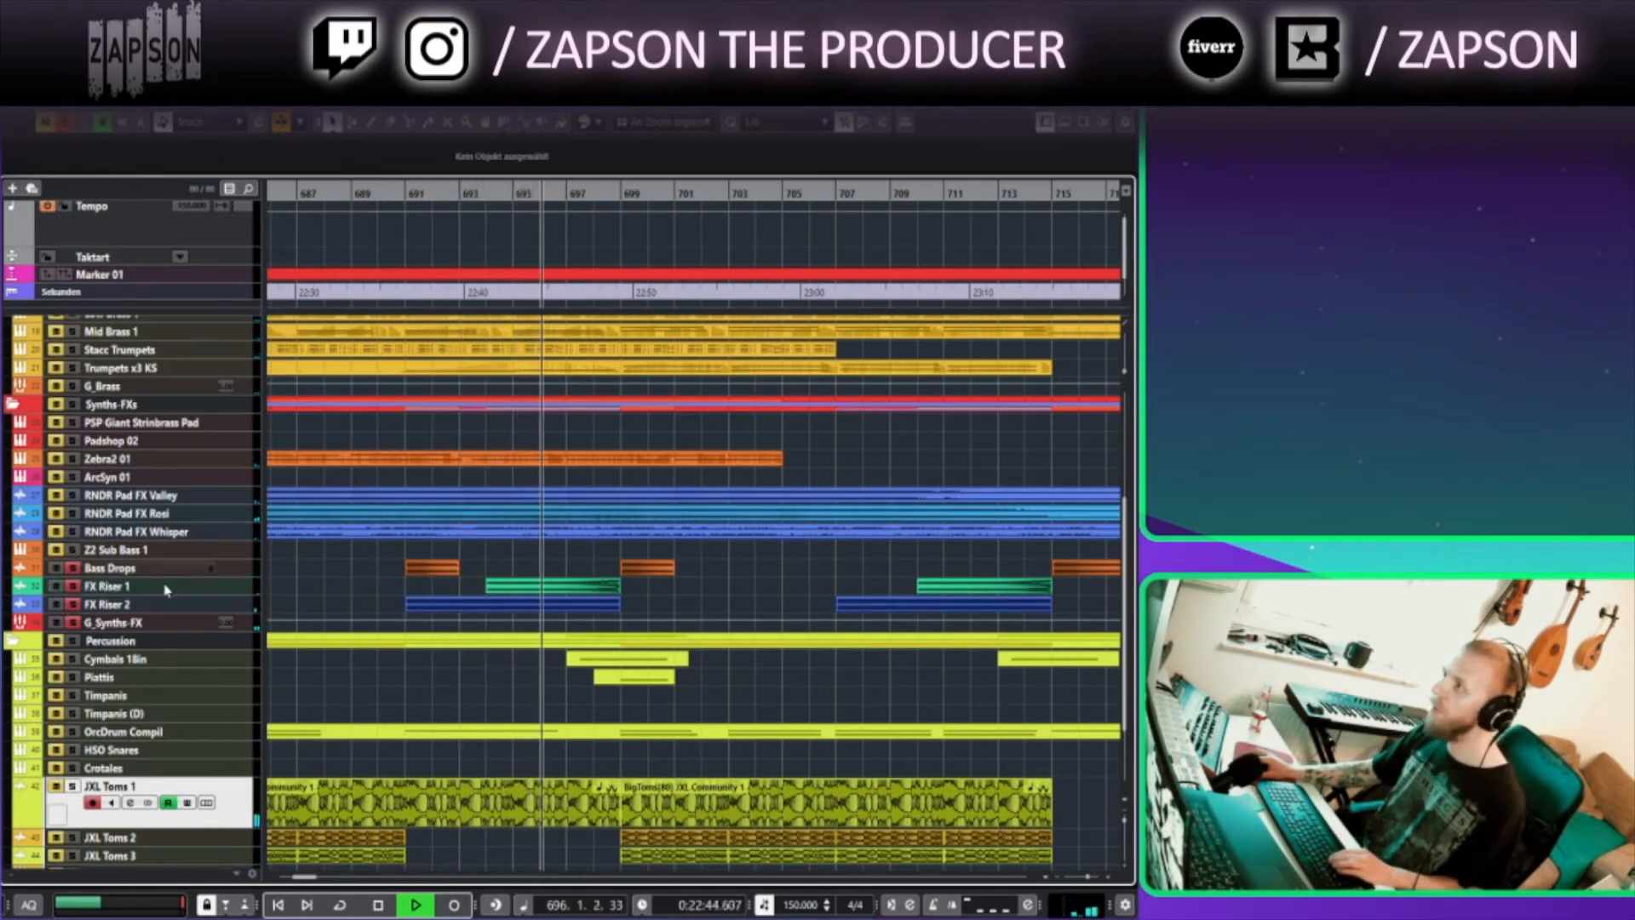
left_click(73, 550)
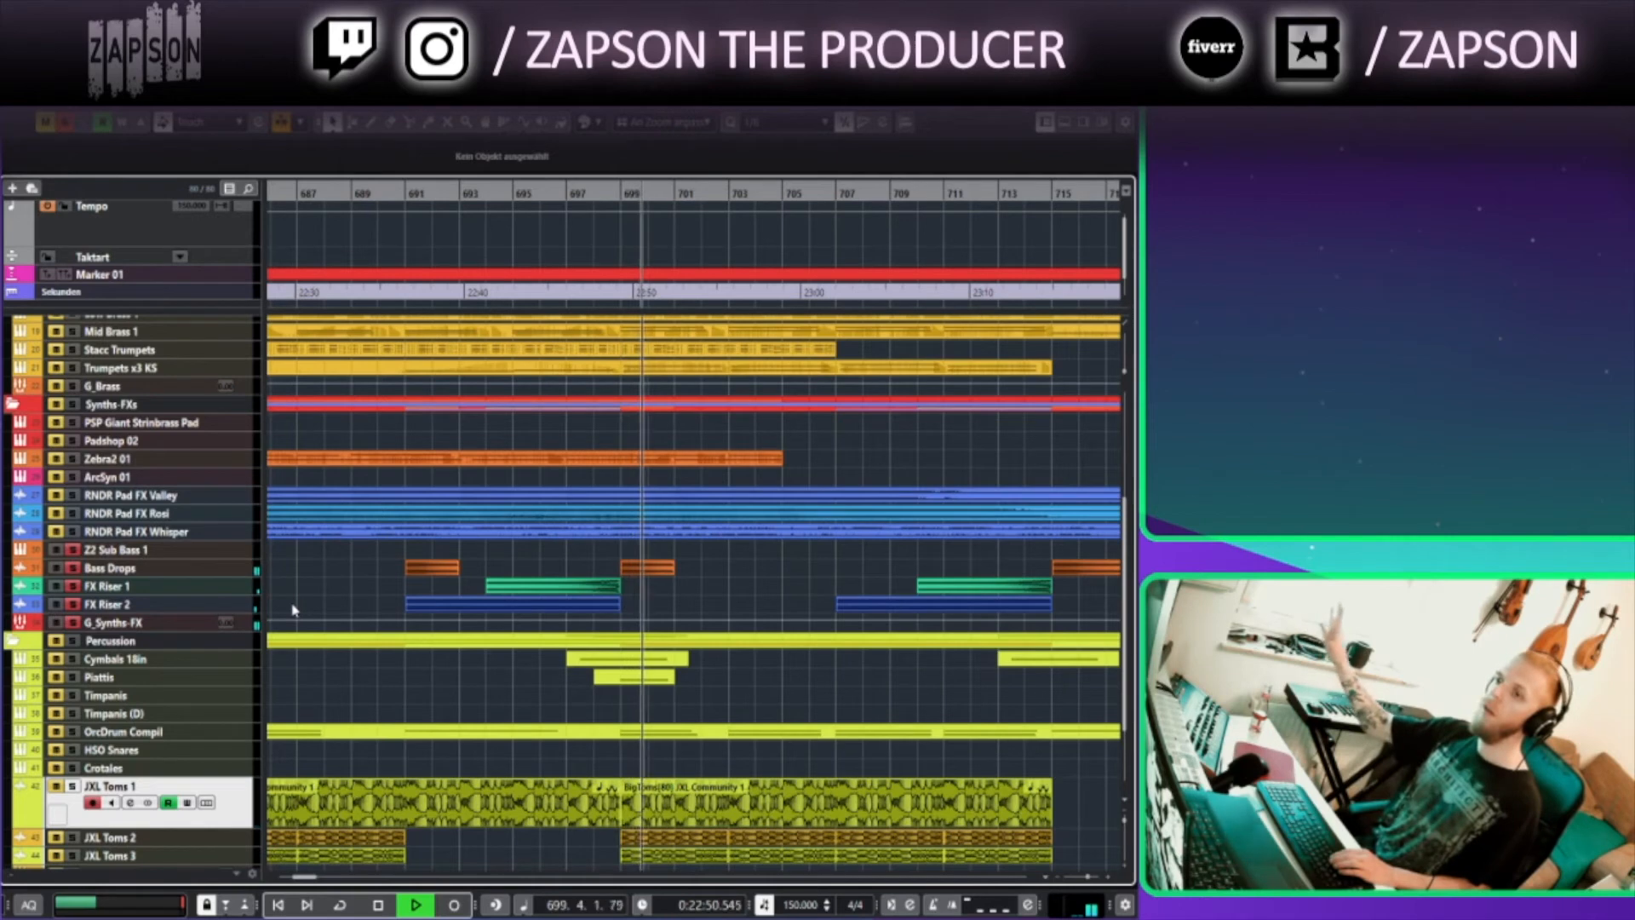
left_click(457, 191)
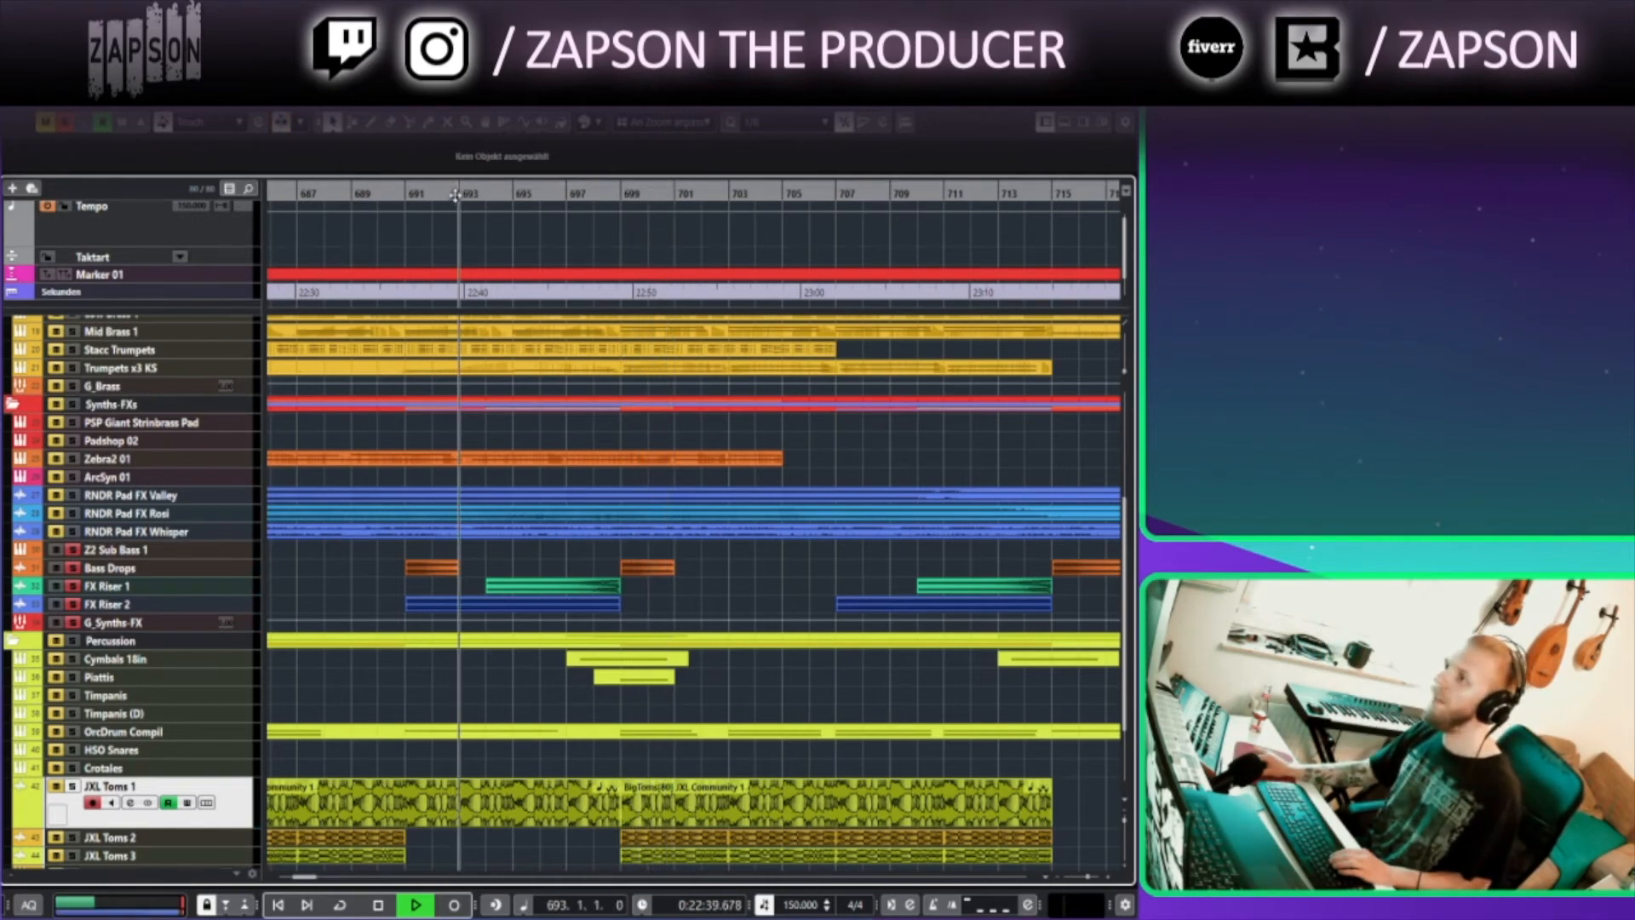
left_click(66, 124)
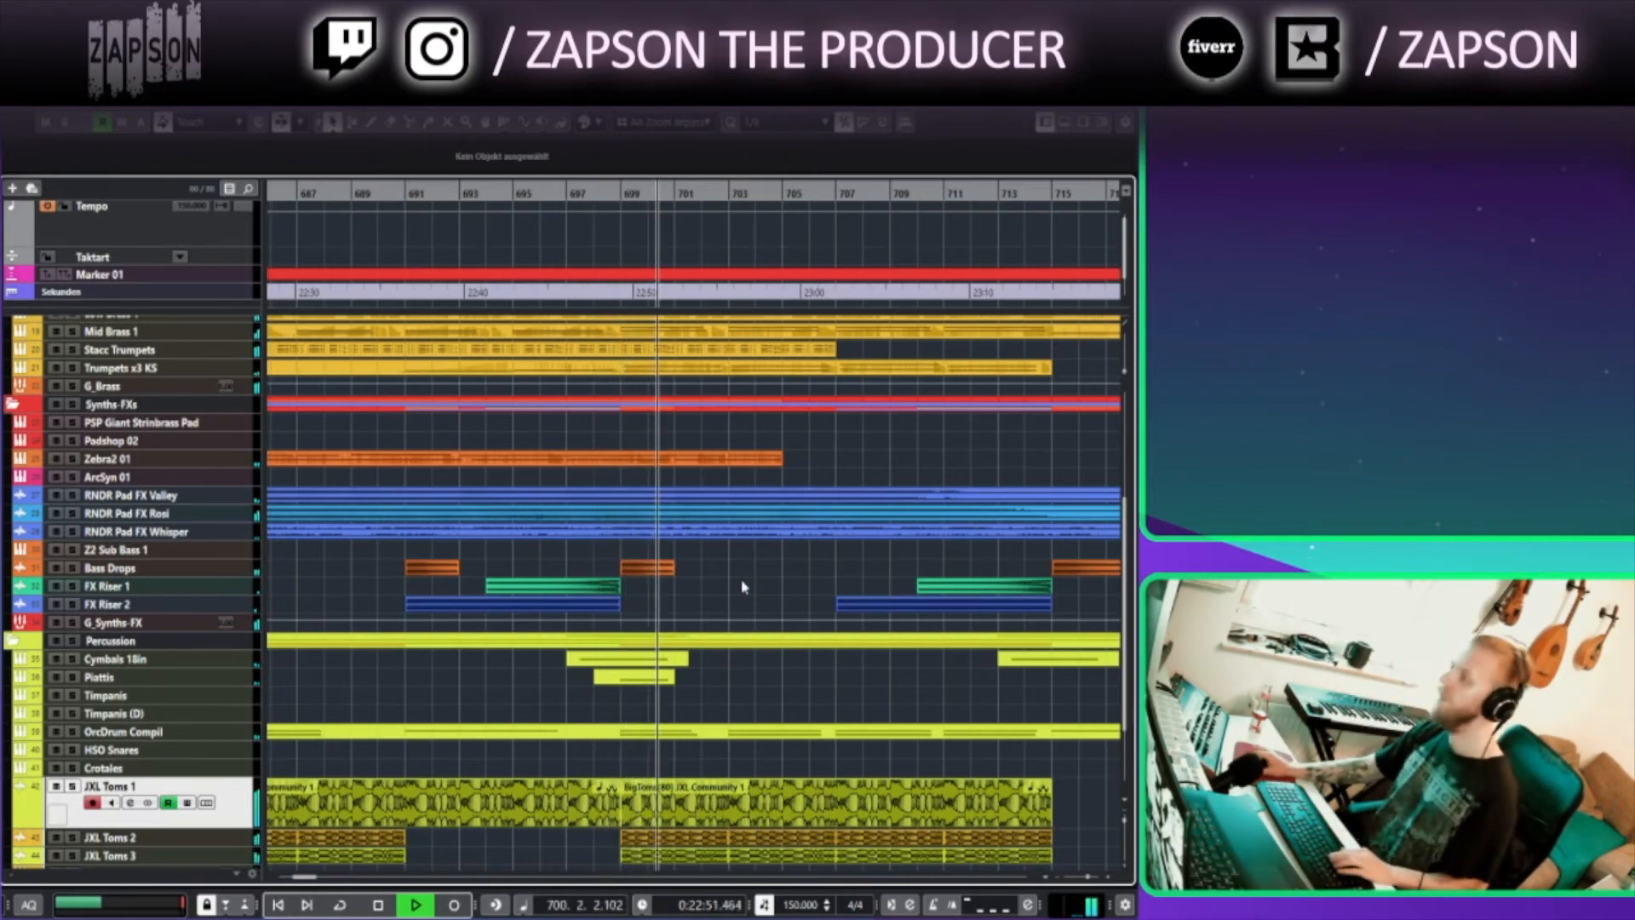
Follow playback past bar 701 and stop it near bar 722
left_click_drag(787, 562, 452, 777)
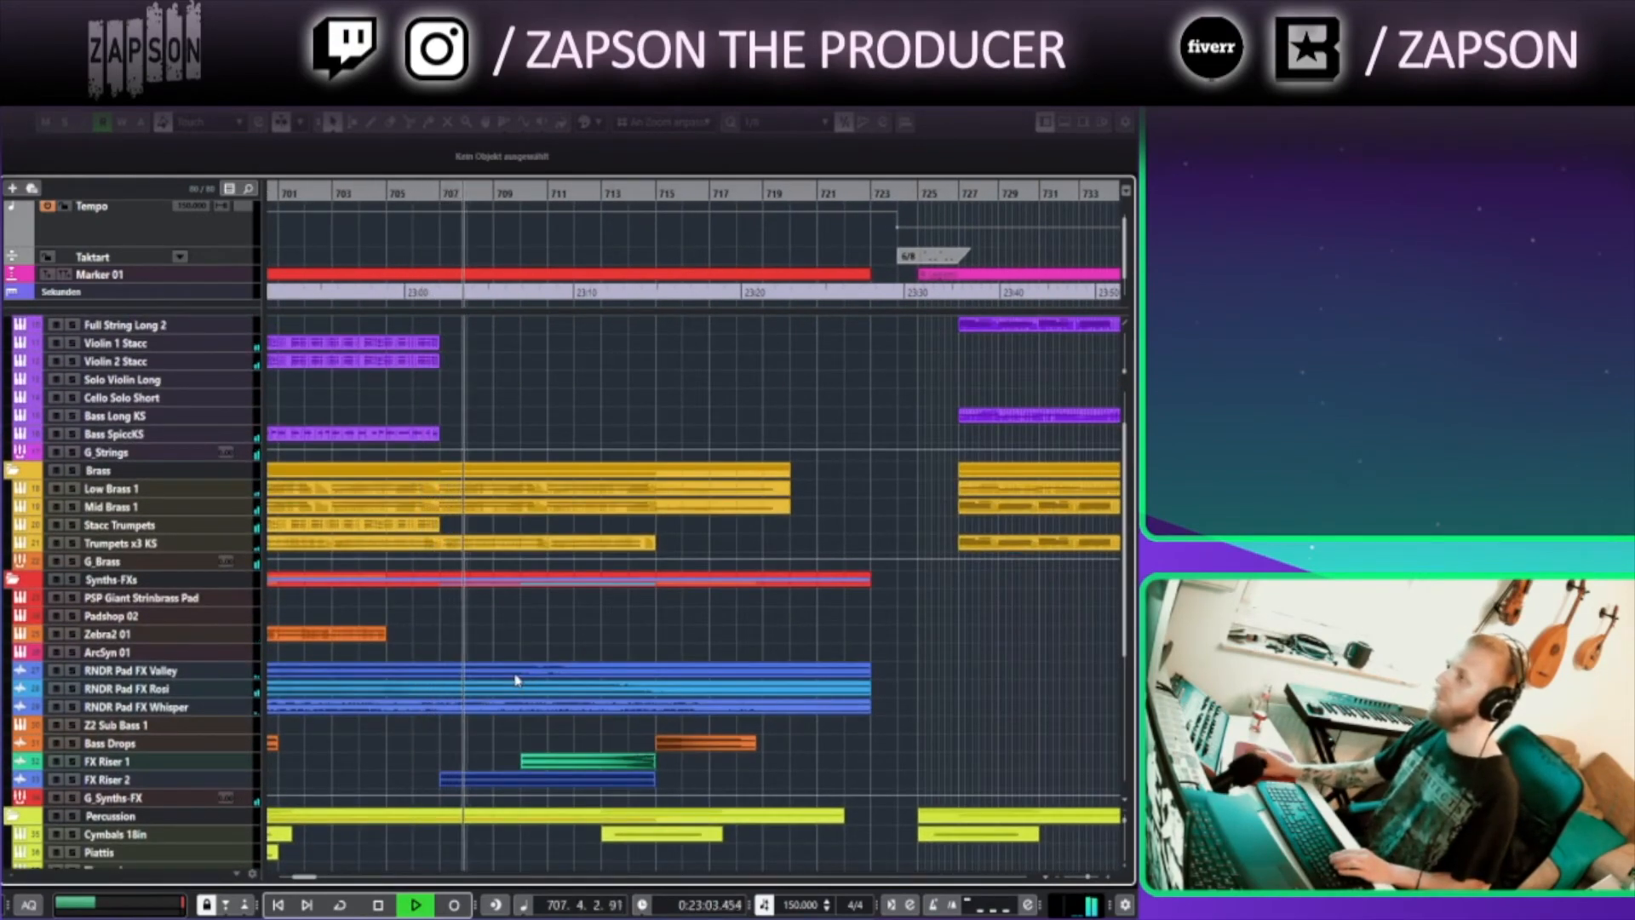
left_click_drag(707, 774, 653, 752)
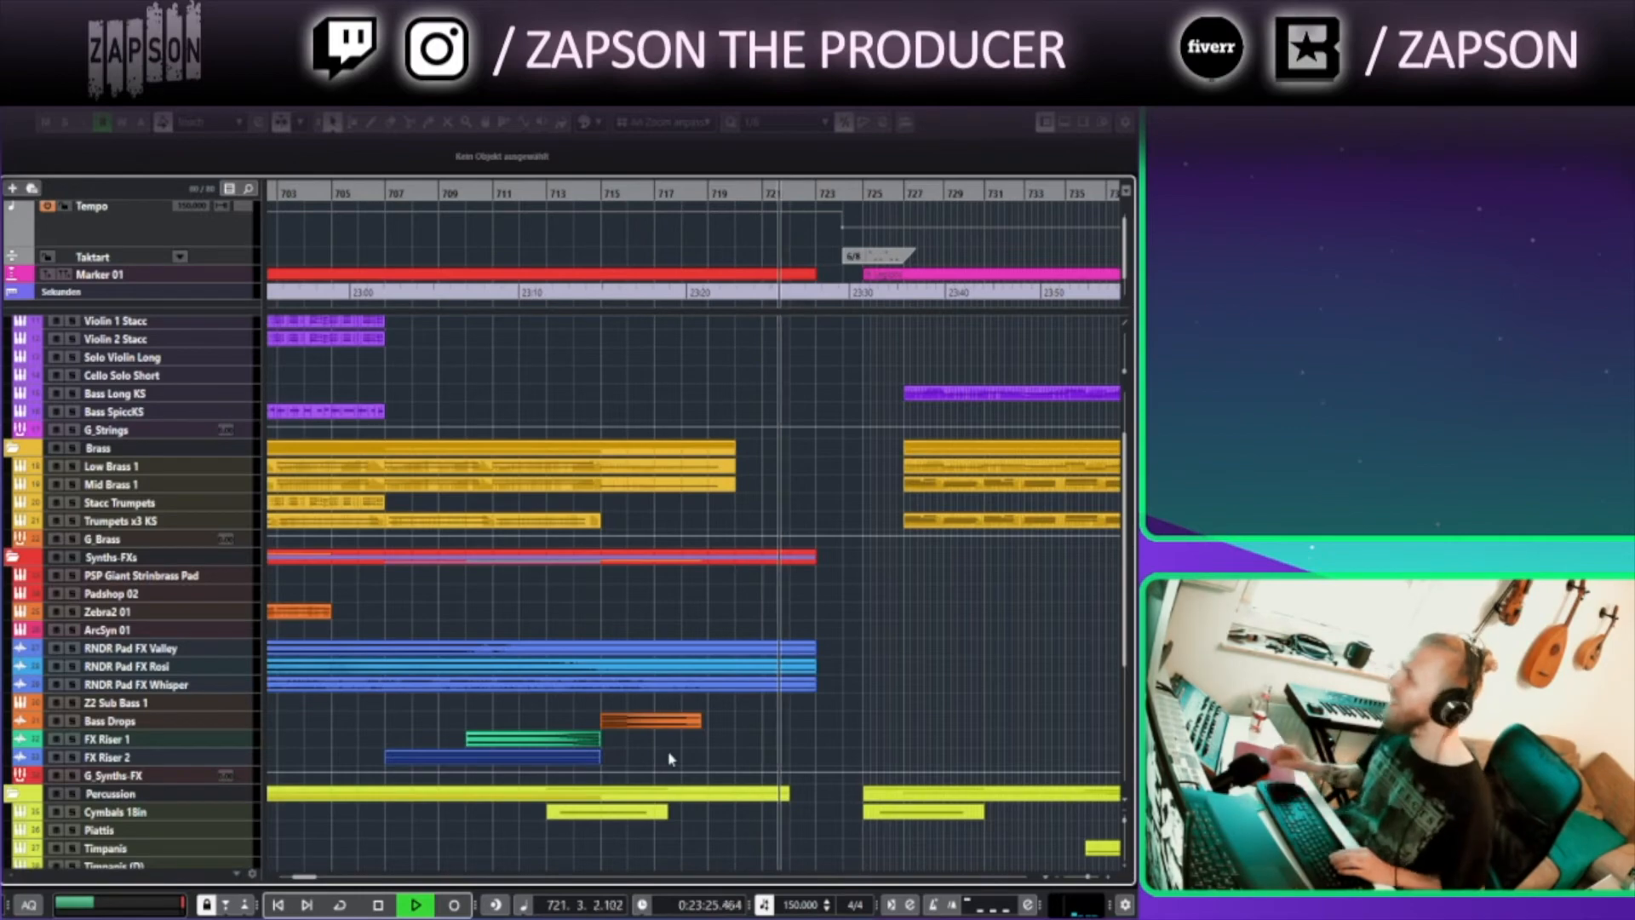
key("space")
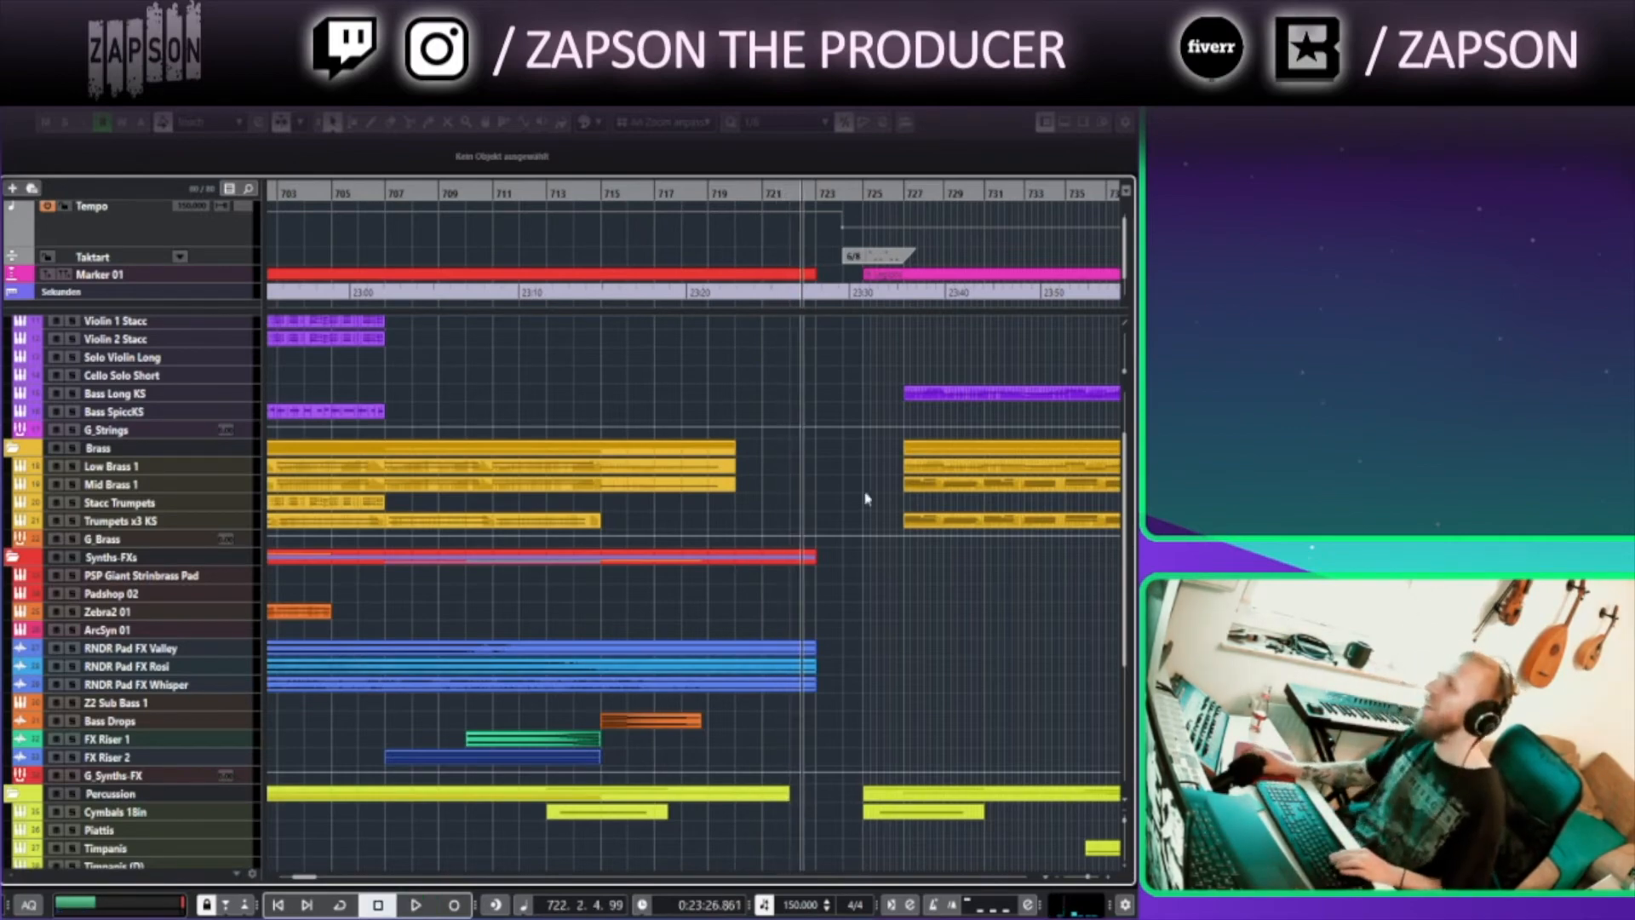
Scroll and zoom across the arrangement between bars 625 and 735 to review the tracks
scroll(630, 365, "down", 3)
left_click_drag(669, 440, 898, 482)
scroll(441, 286, "down", 2)
scroll(440, 285, "down", 2)
left_click_drag(394, 381, 479, 407)
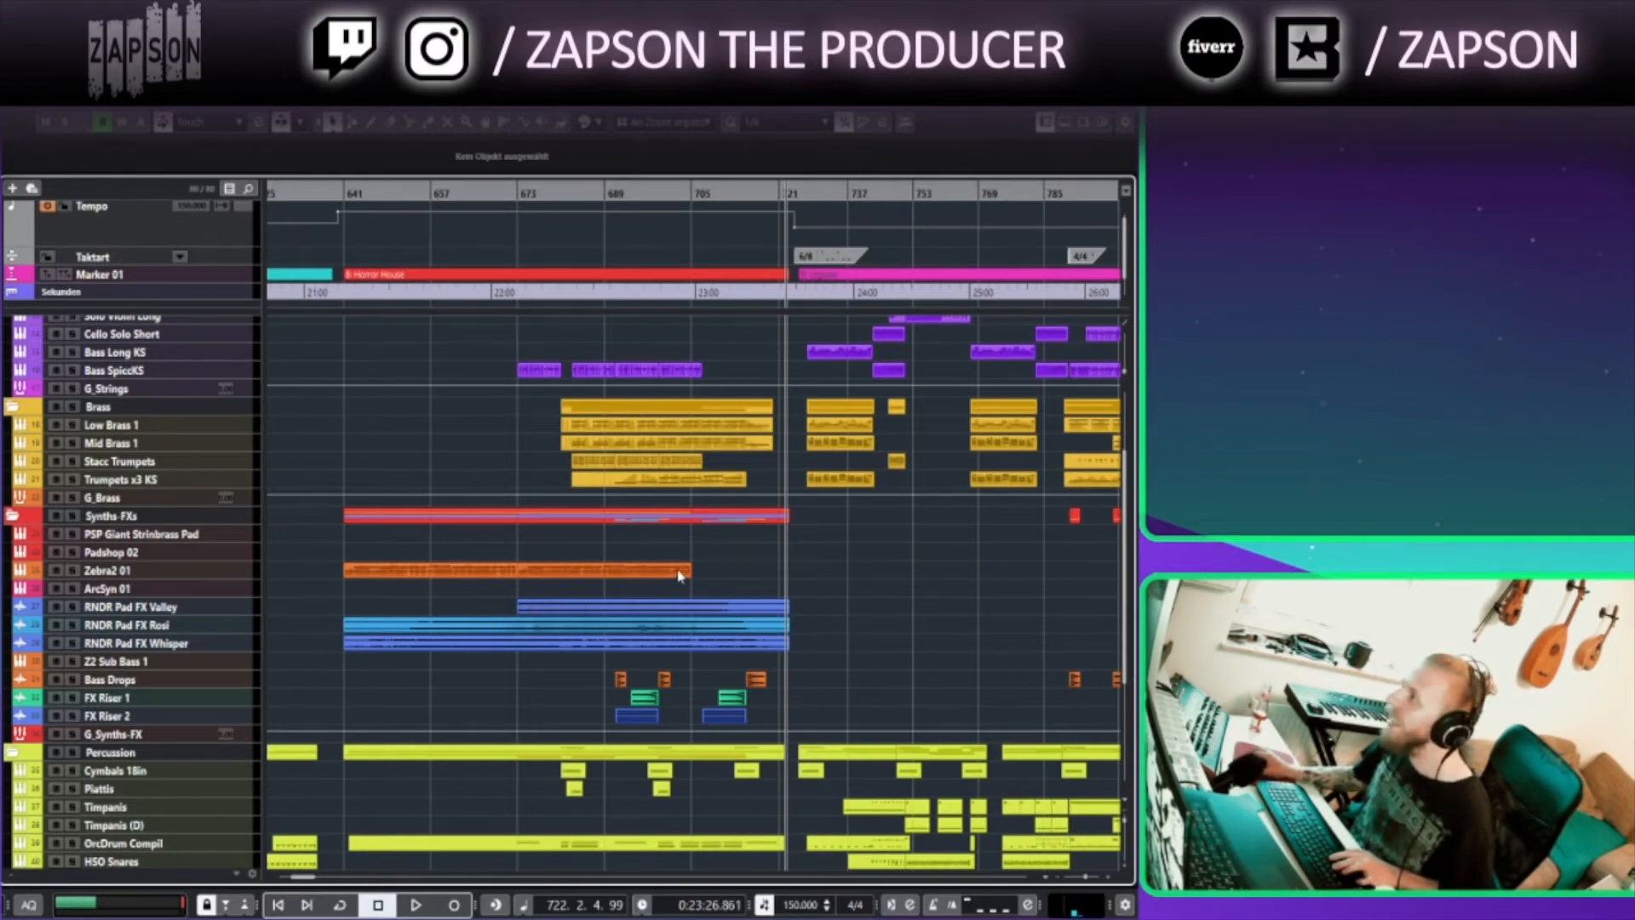
scroll(679, 577, "up", 3)
left_click_drag(920, 573, 736, 662)
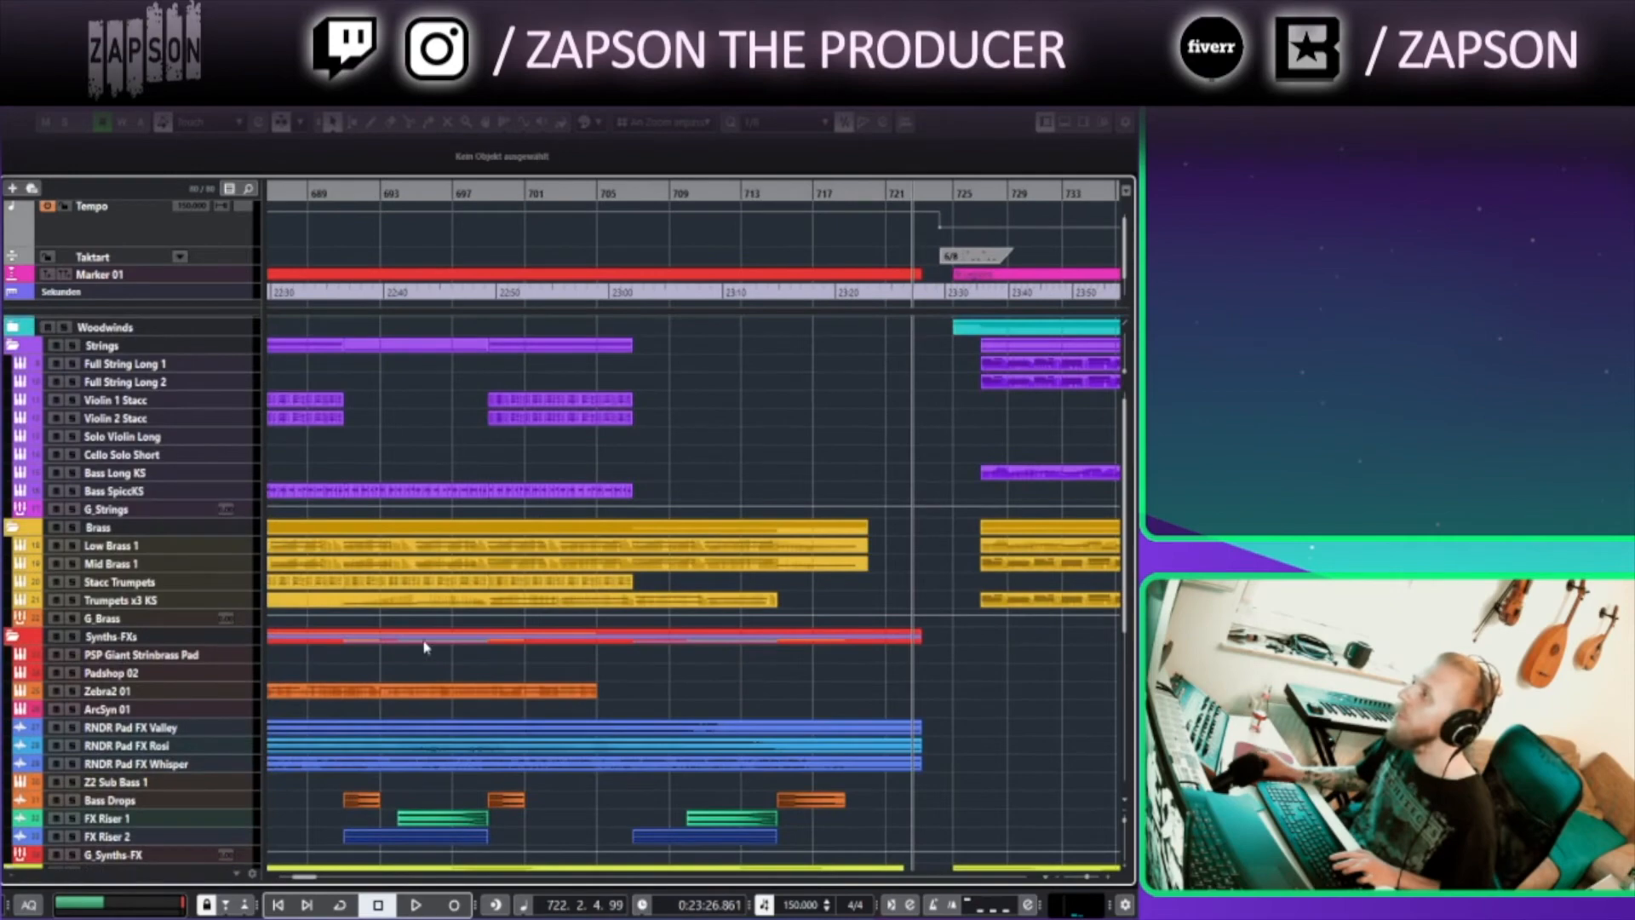
left_click_drag(531, 673, 647, 654)
left_click_drag(355, 605, 793, 550)
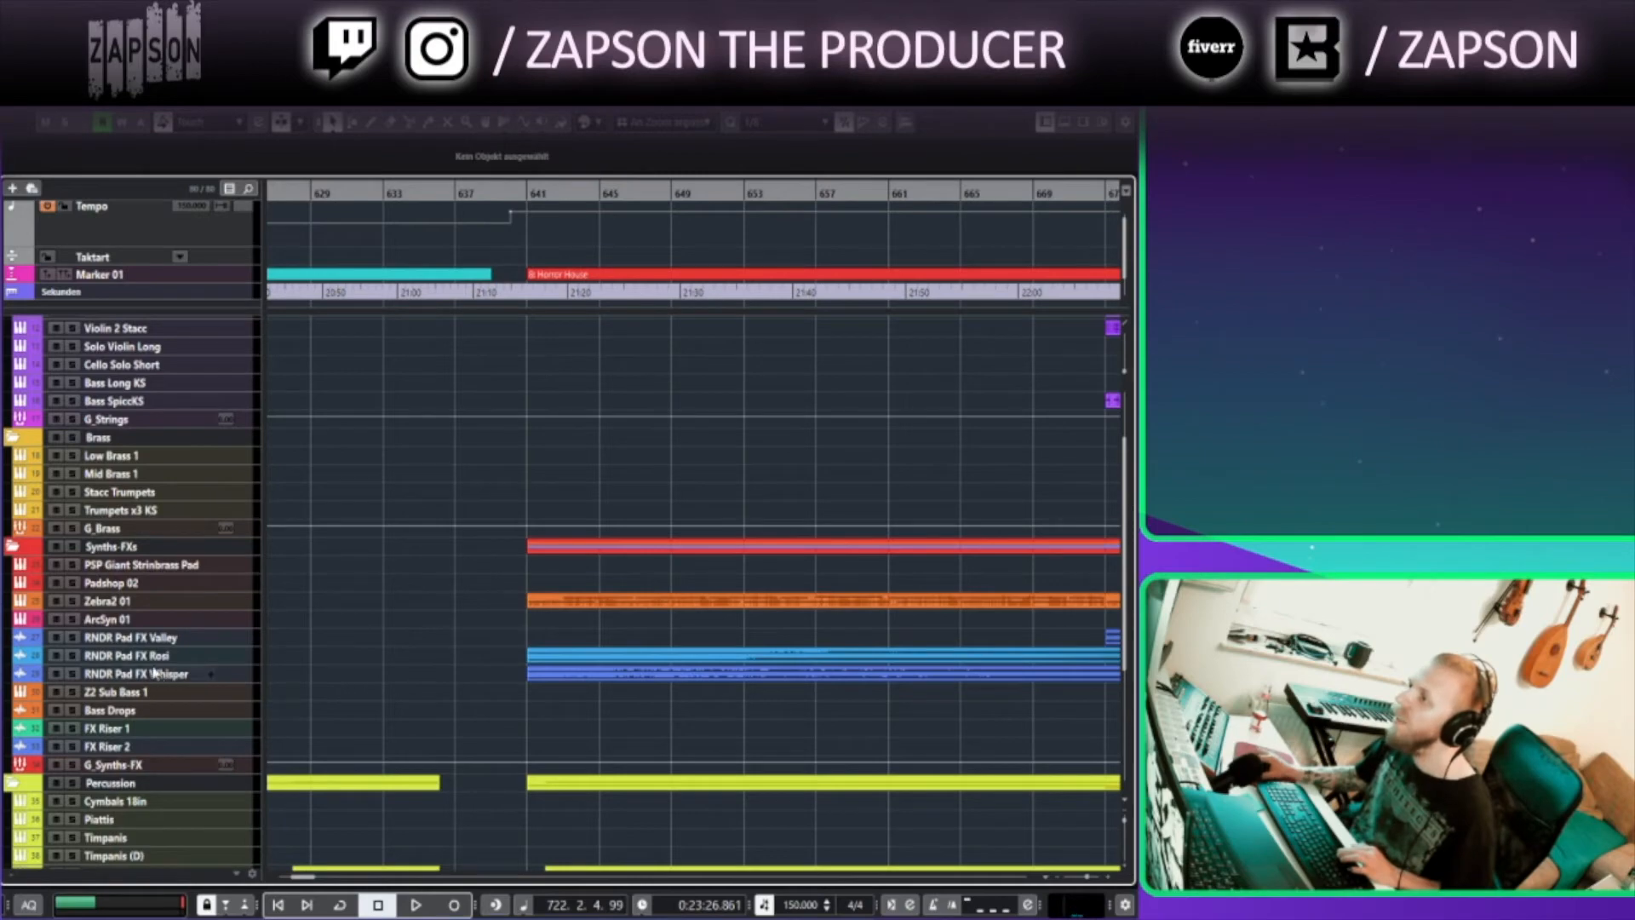
Enlarge the RNDR Pad FX Whisper track to inspect its part
left_click(217, 674)
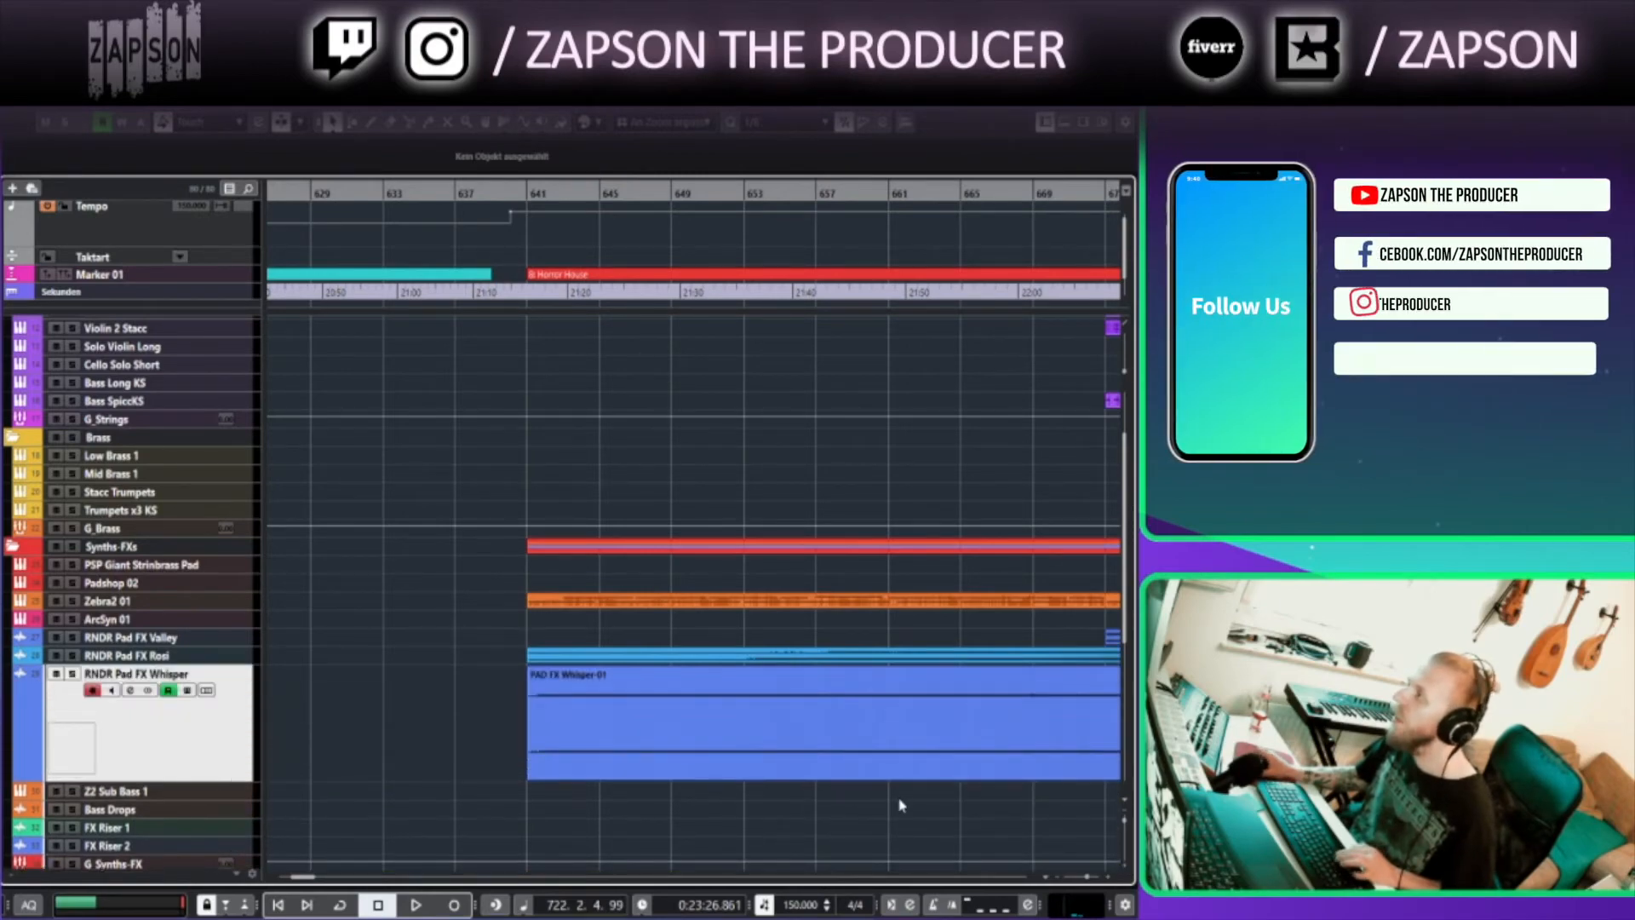
left_click_drag(814, 782, 438, 723)
left_click(767, 639)
left_click_drag(887, 676, 73, 570)
scroll(513, 564, "down", 4)
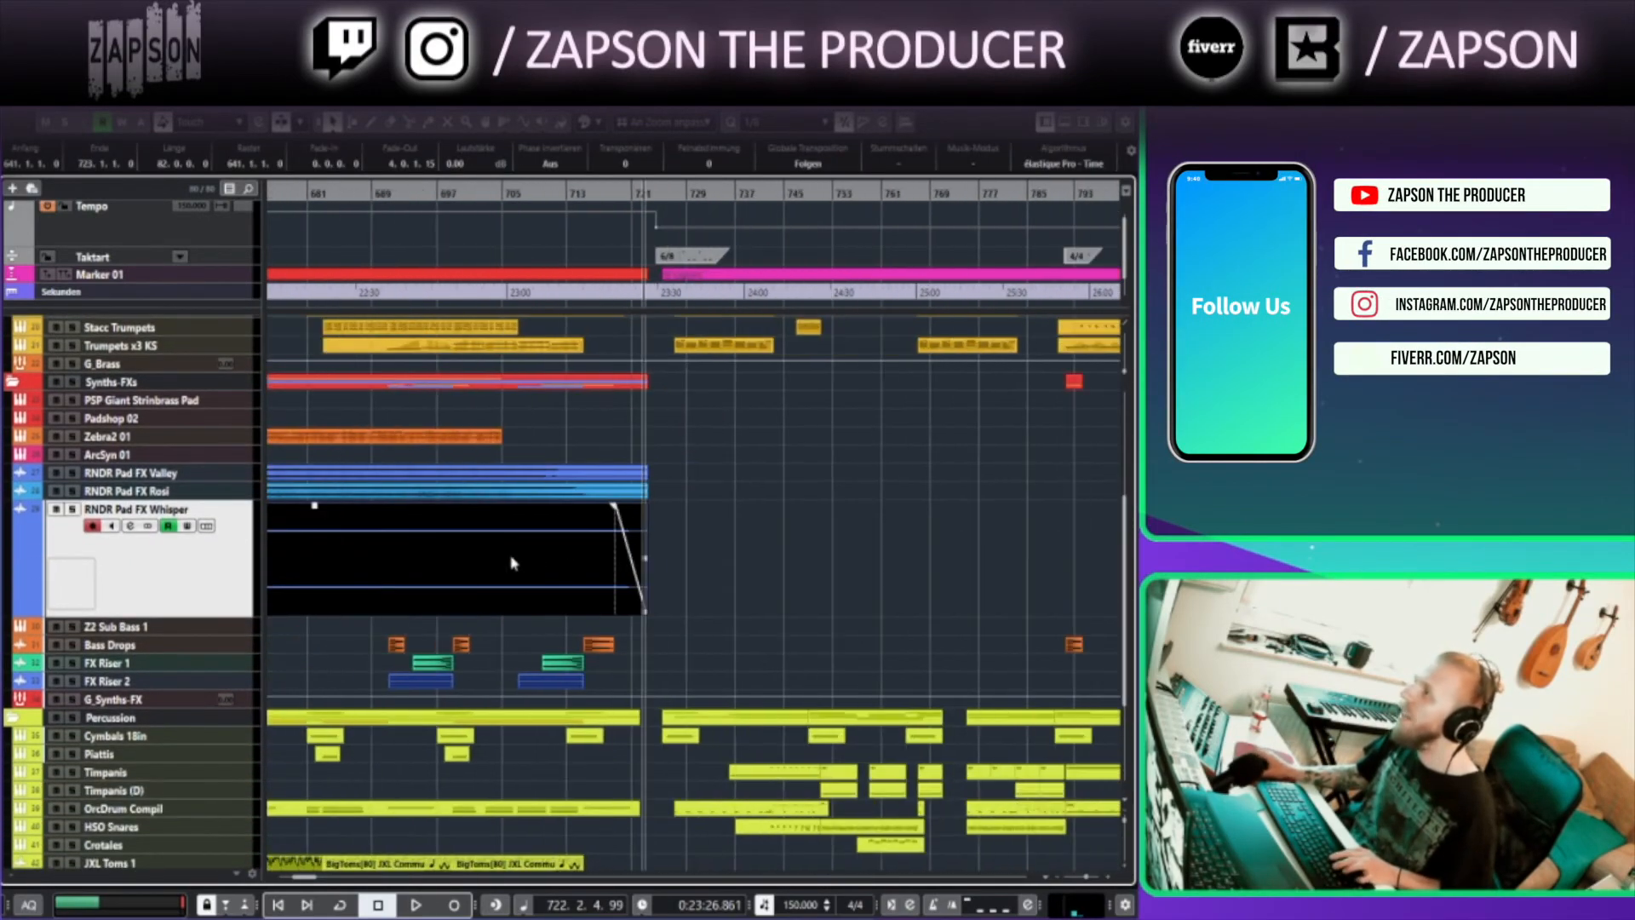
scroll(326, 576, "left", 3)
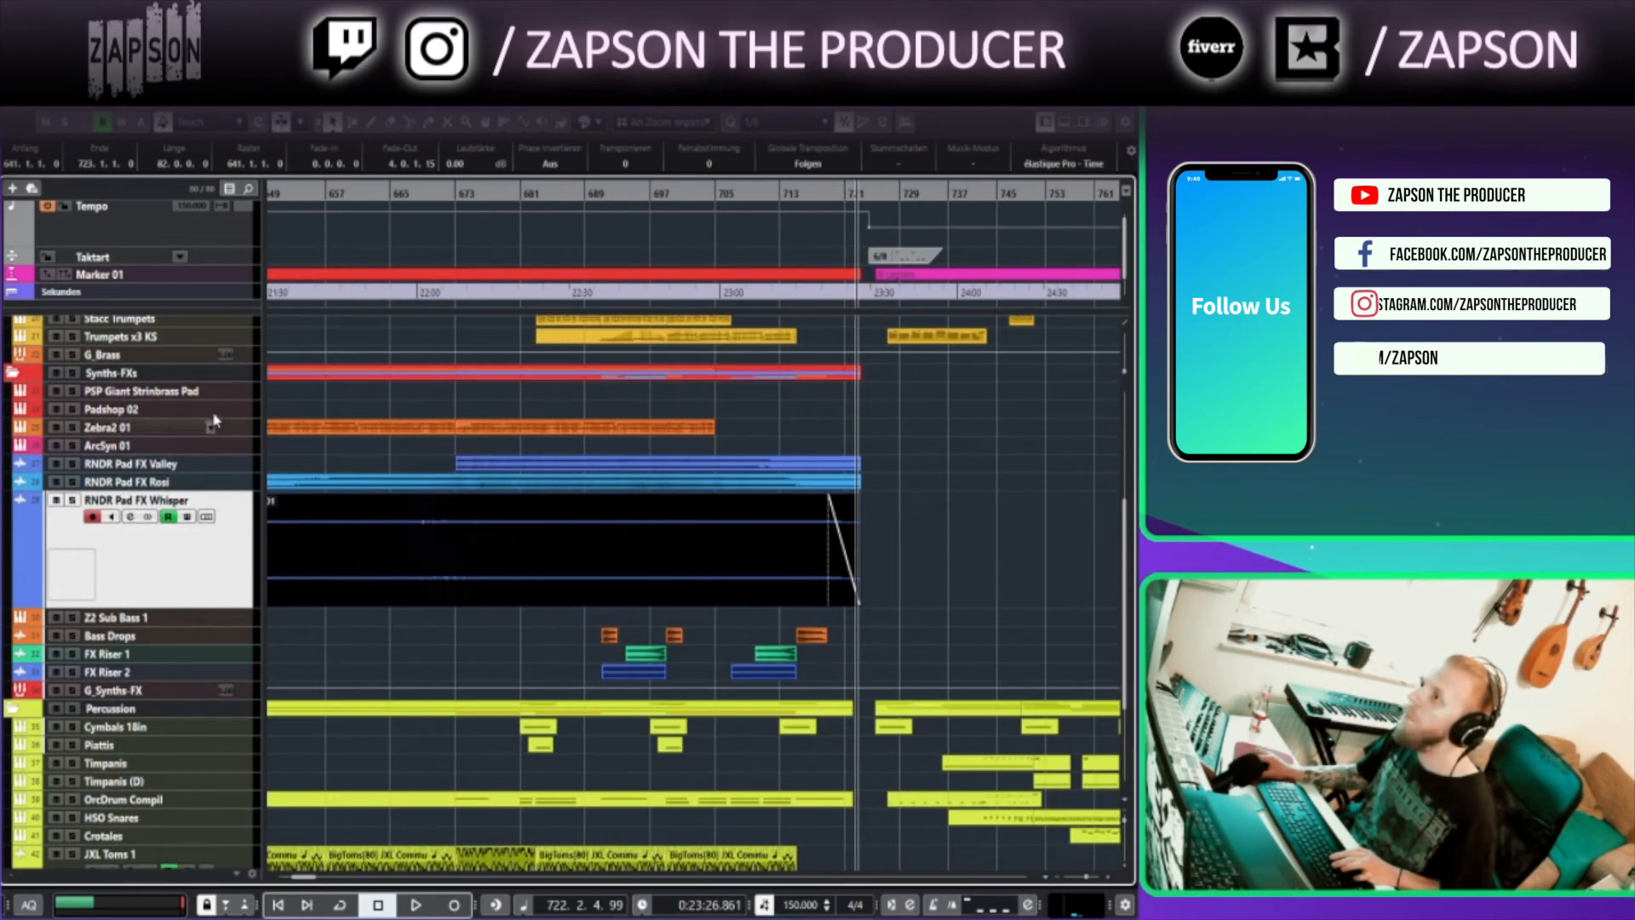
Open the Padshop 2 instrument of the PSP Giant Strinbrass Pad track, reposition its window and close it
left_click(162, 391)
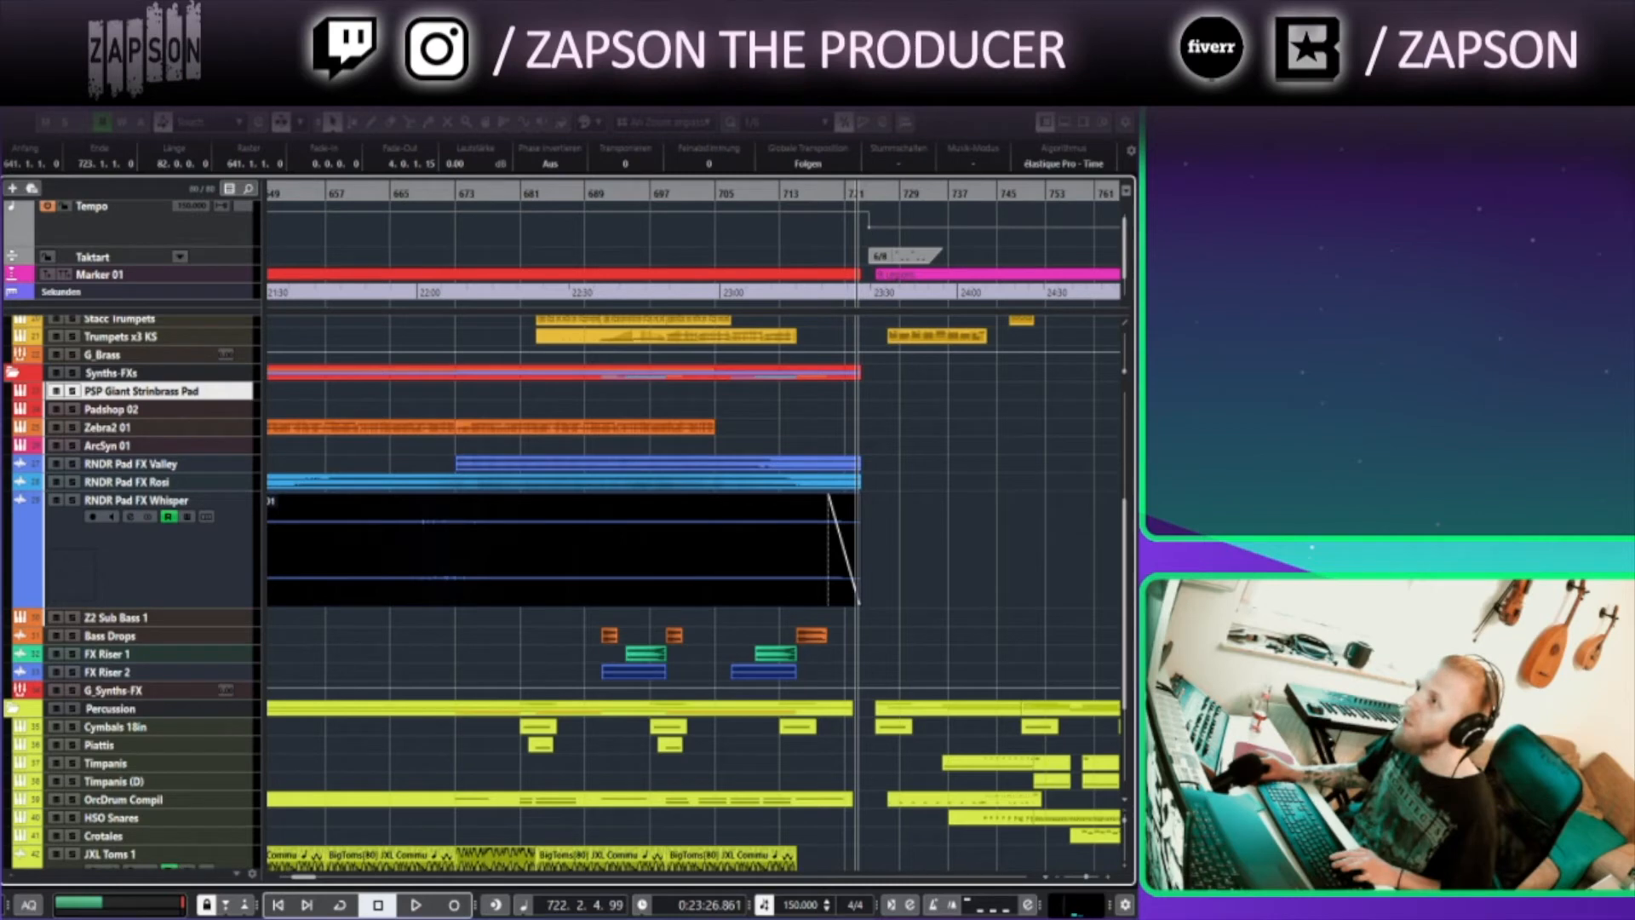
key("e")
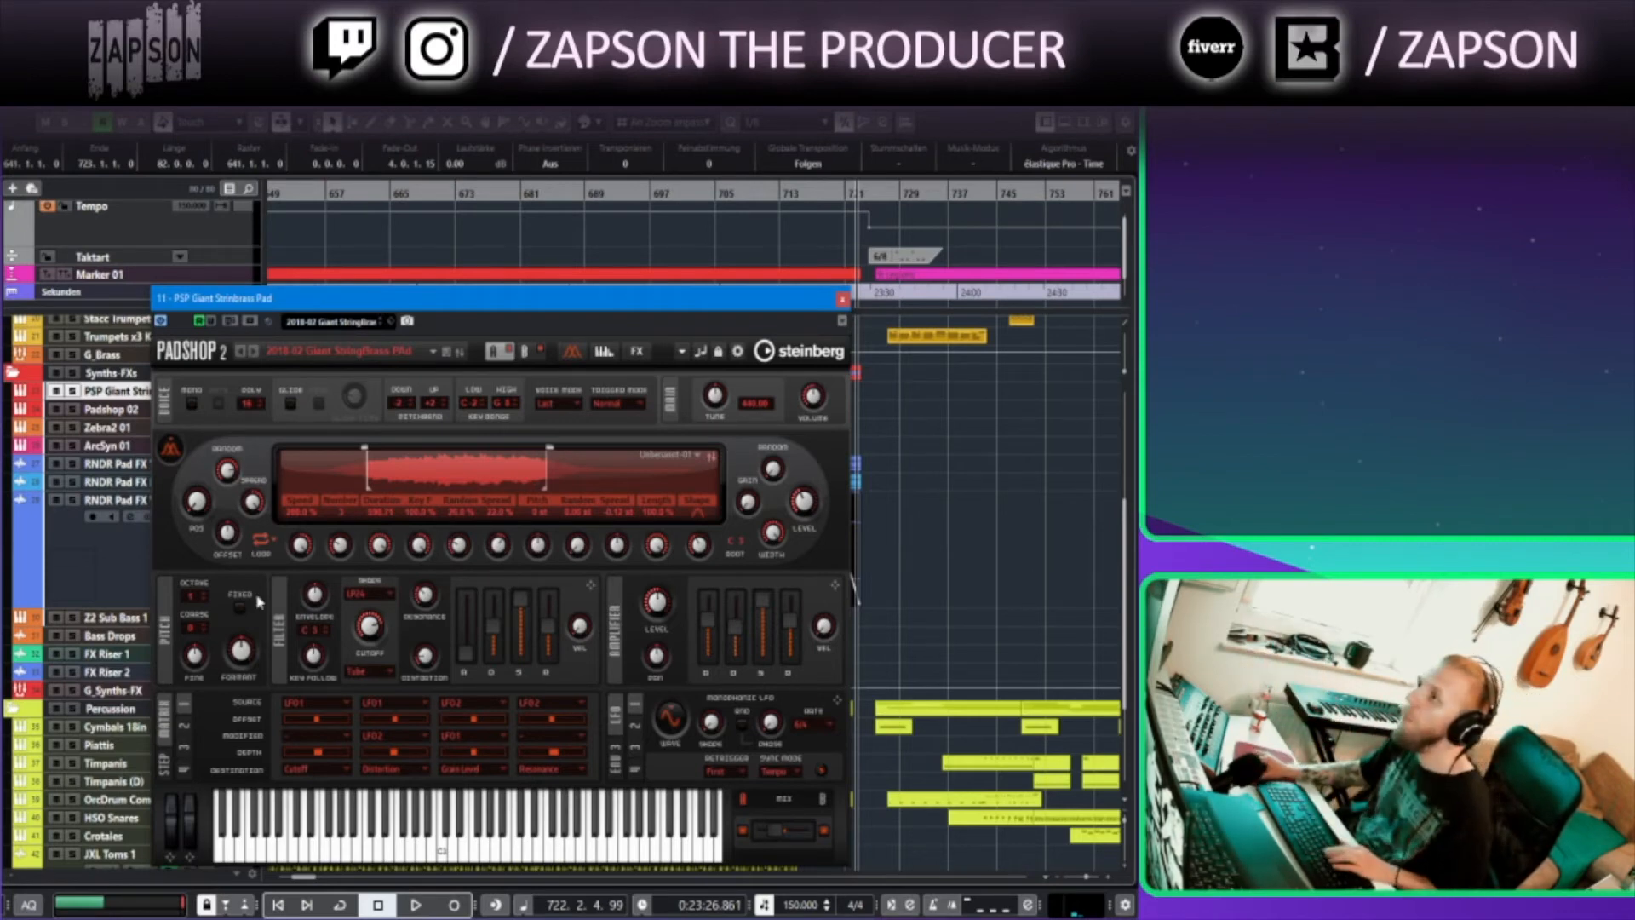
left_click_drag(551, 299, 615, 295)
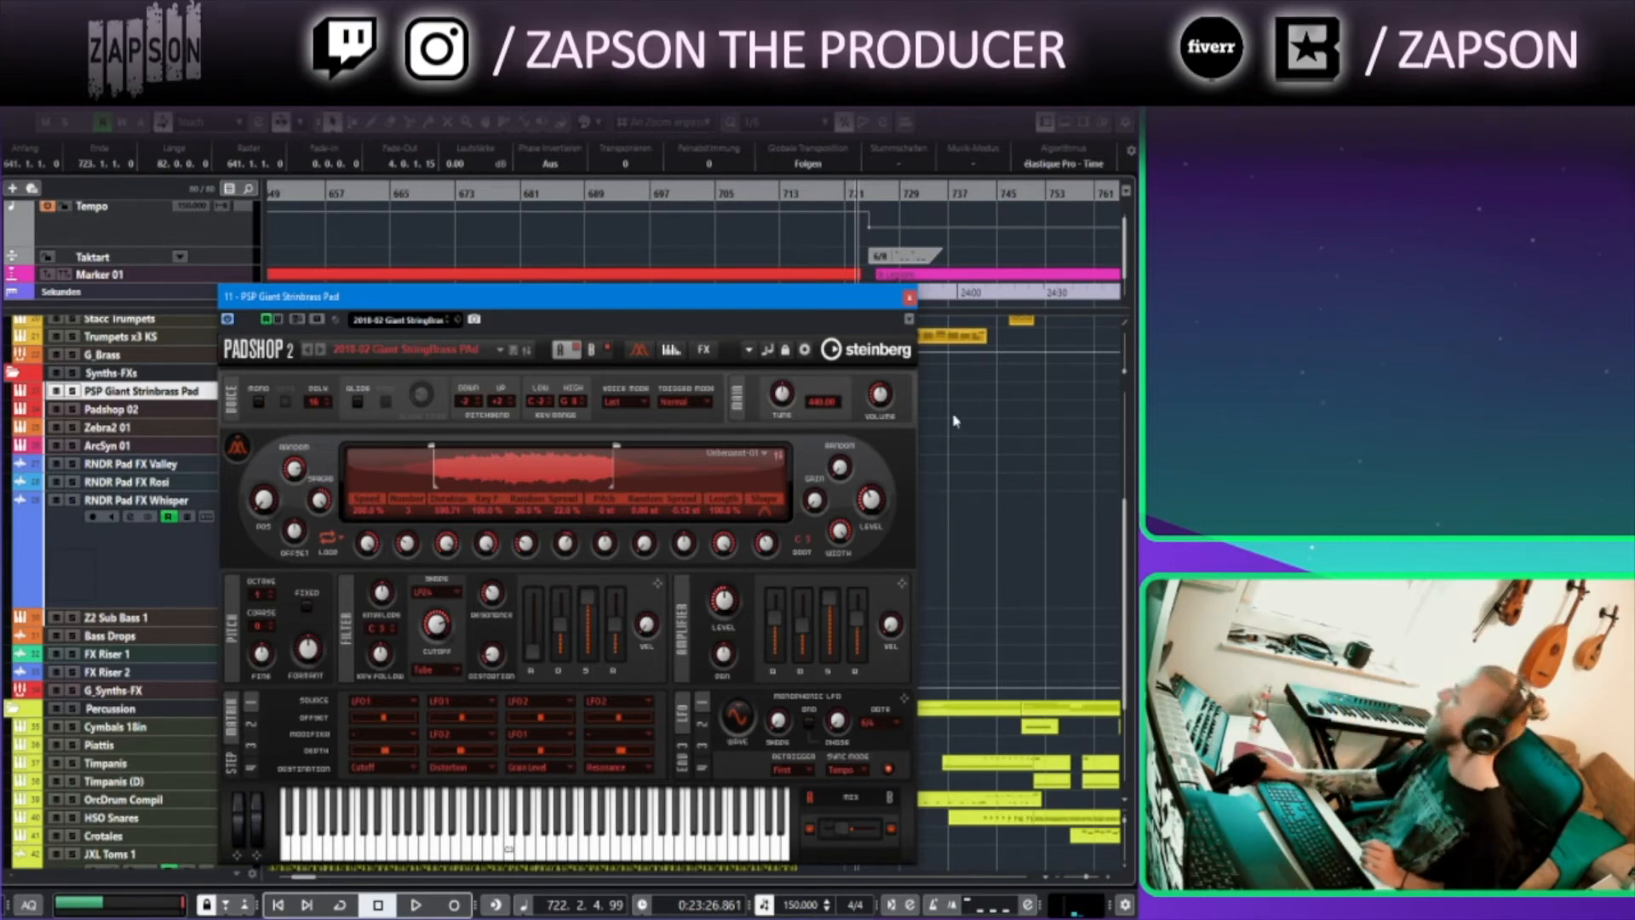
left_click(909, 298)
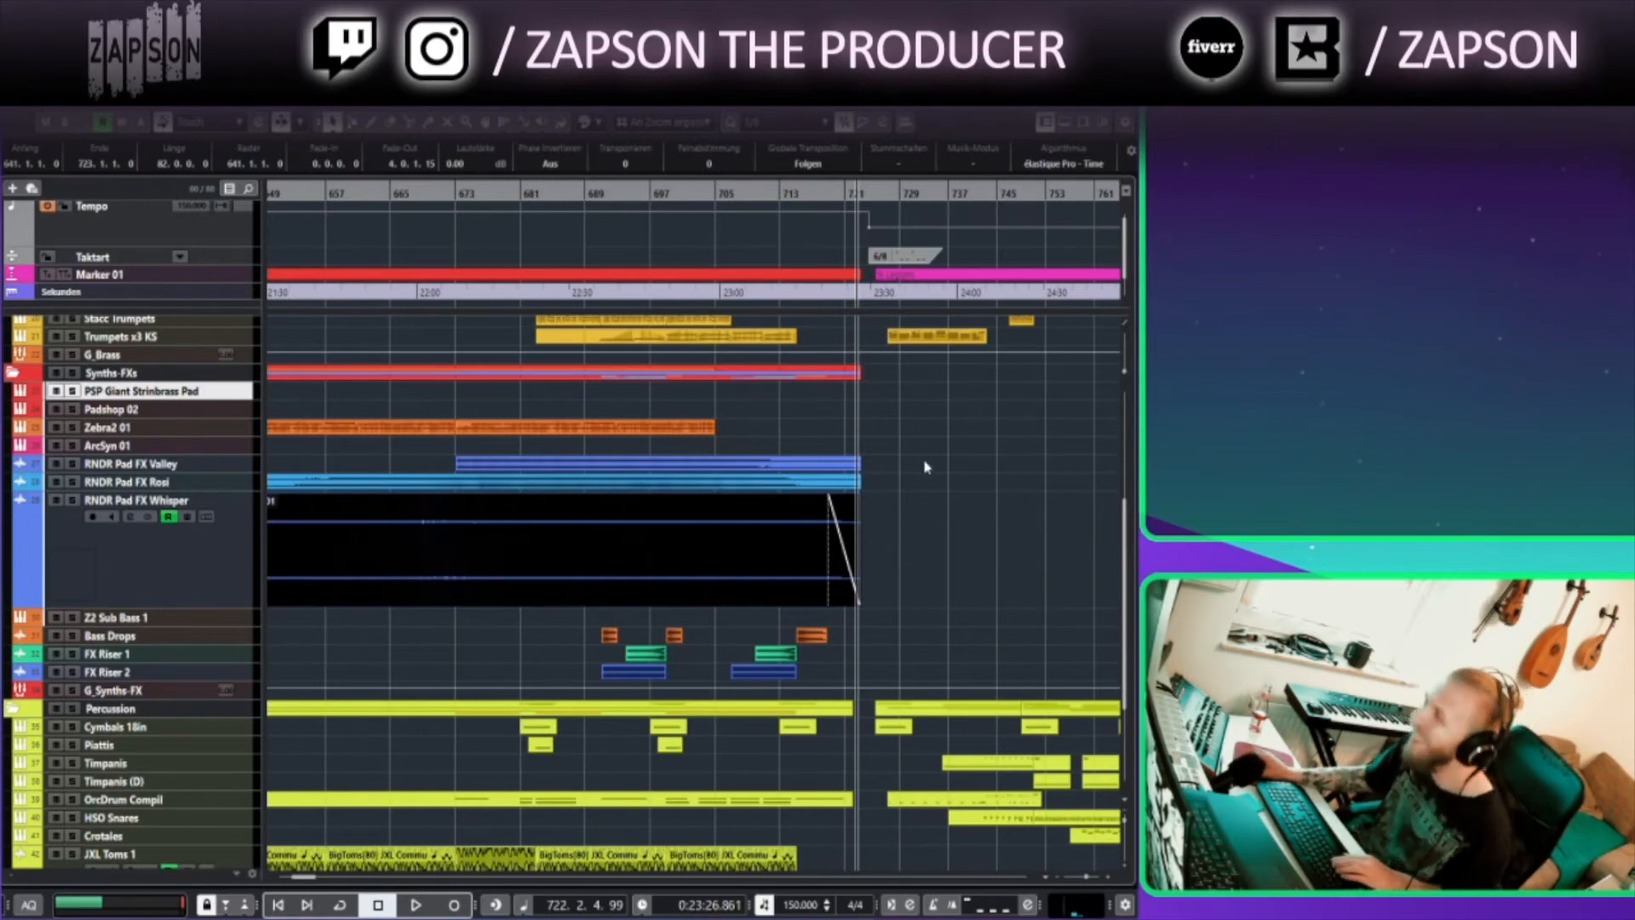
Shrink the RNDR Pad FX Whisper track back to its normal height
left_click_drag(927, 467, 871, 479)
left_click(153, 605)
left_click_drag(154, 620, 152, 538)
scroll(554, 502, "down", 3)
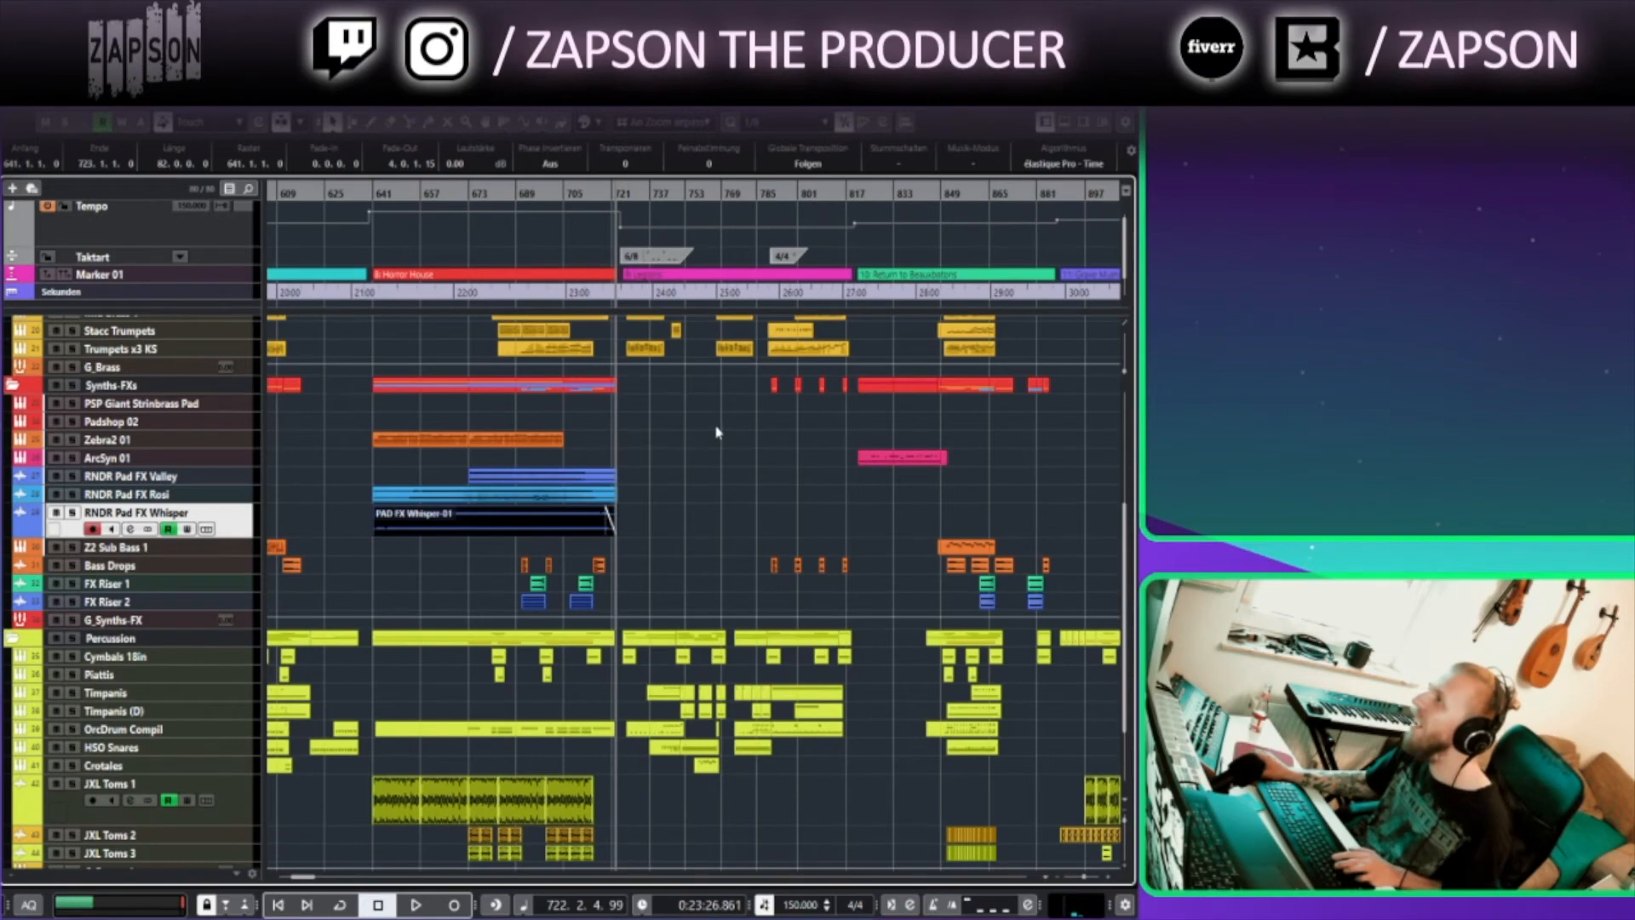
scroll(587, 463, "up", 2)
scroll(573, 460, "up", 3)
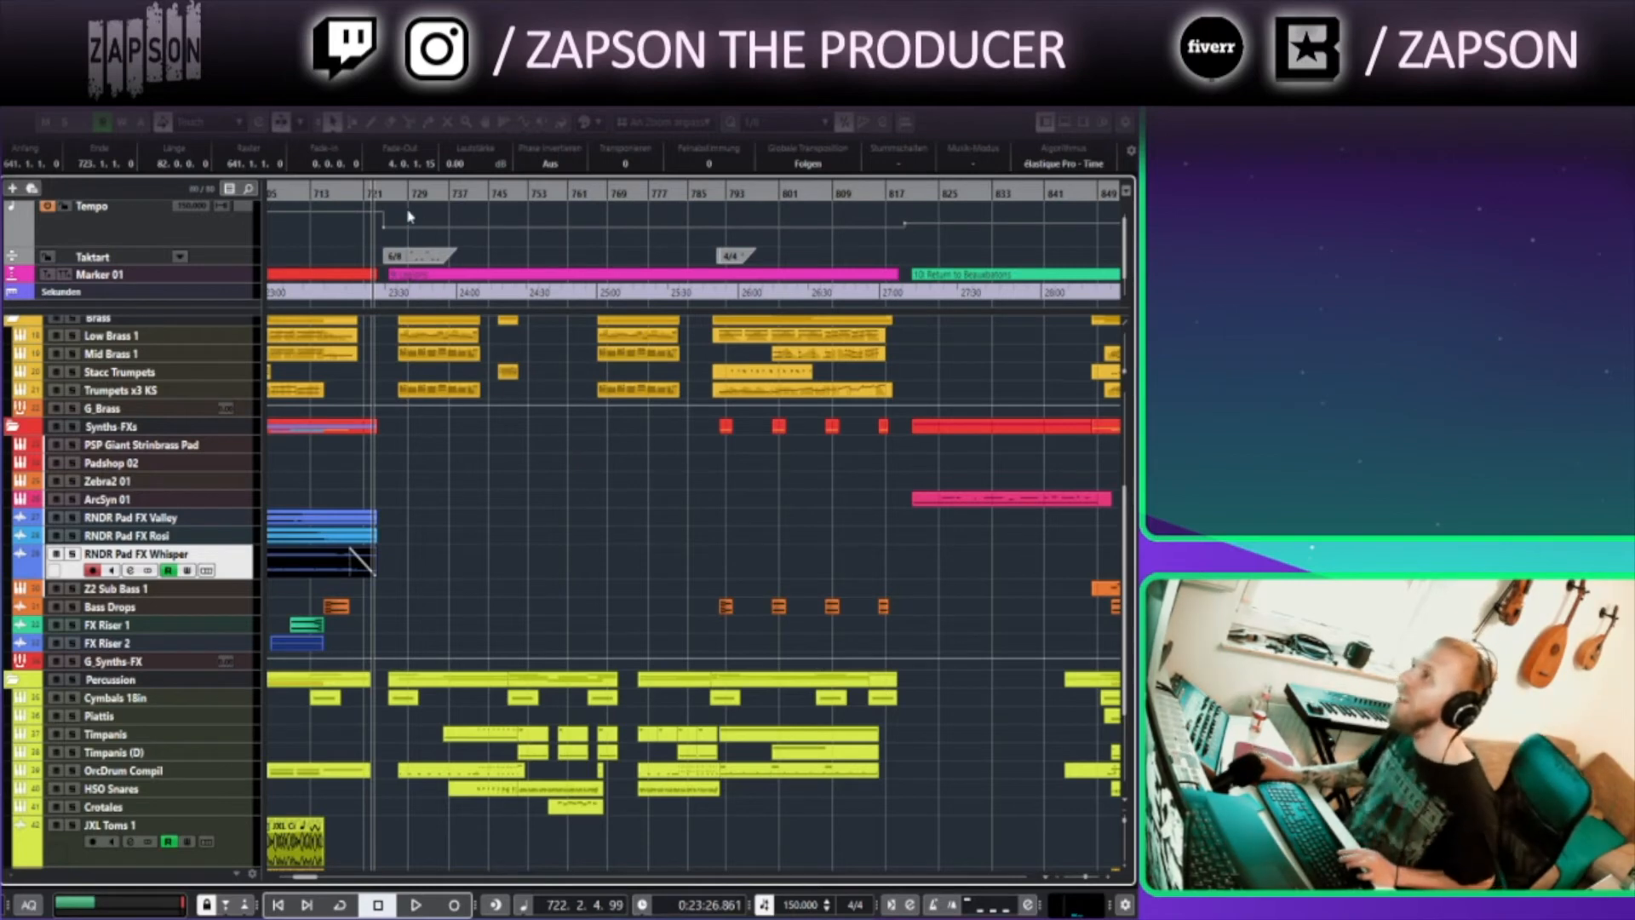
Open the Tempo Track editor to inspect the tempo and time-signature change around bar 724, then close it
left_click(390, 188)
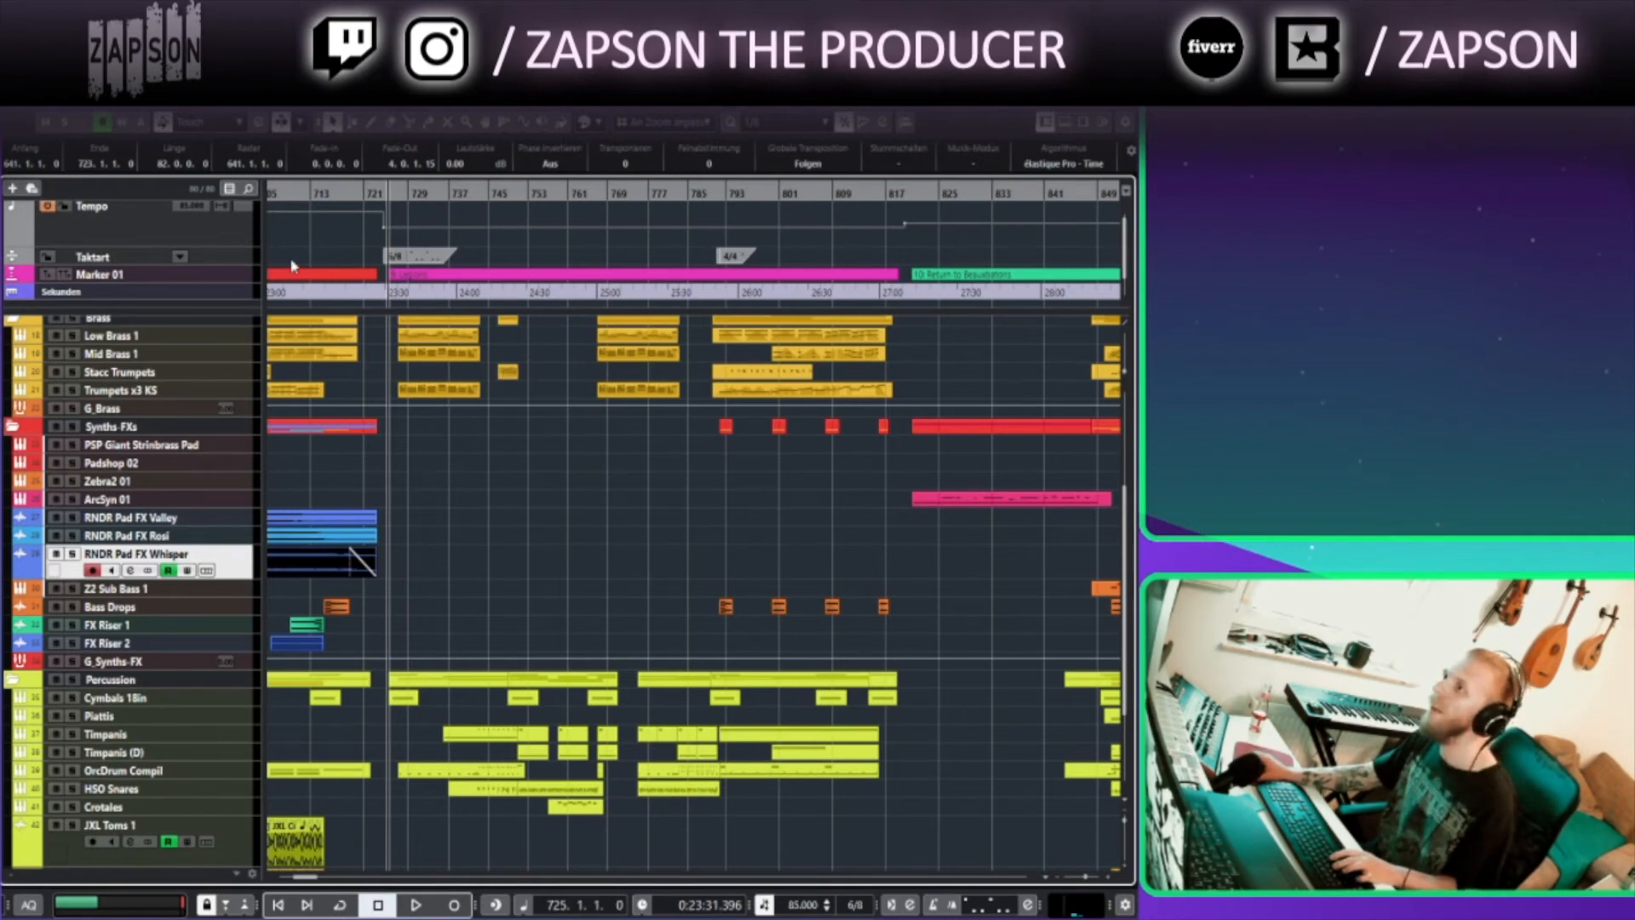
scroll(313, 295, "up", 1)
left_click(209, 242)
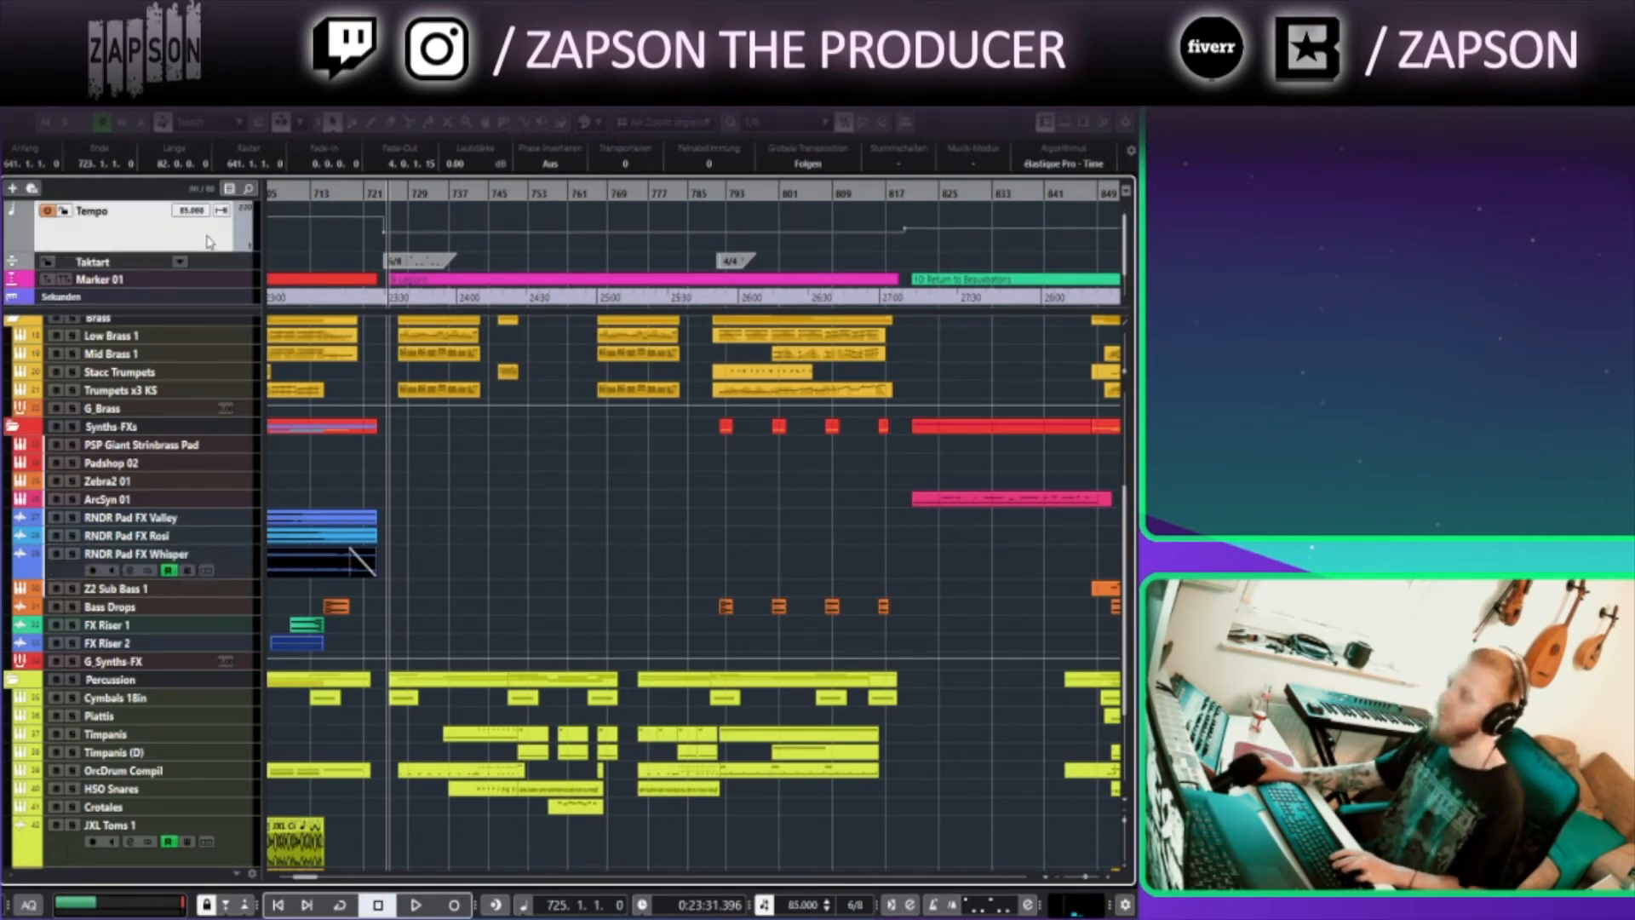
left_click(349, 187)
left_click(343, 196)
key("ctrl+t")
scroll(682, 447, "down", 3)
left_click_drag(698, 452, 18, 337)
left_click_drag(717, 415, 324, 567)
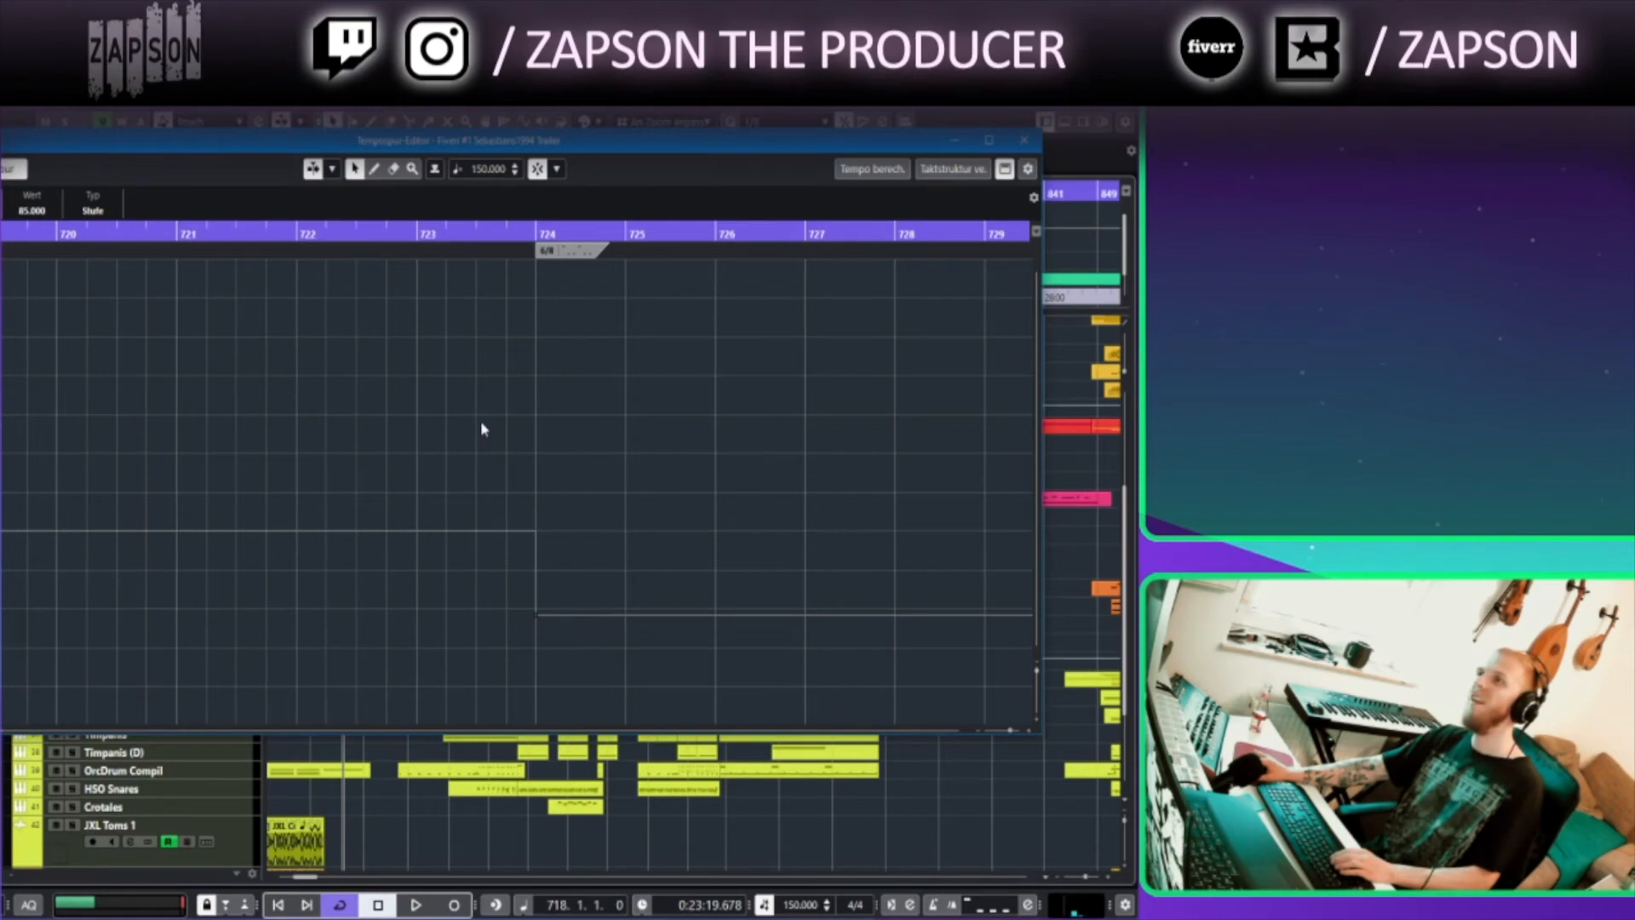
left_click(1025, 141)
Start playback from around bar 724 to listen to the section after the tempo change
left_click(504, 507)
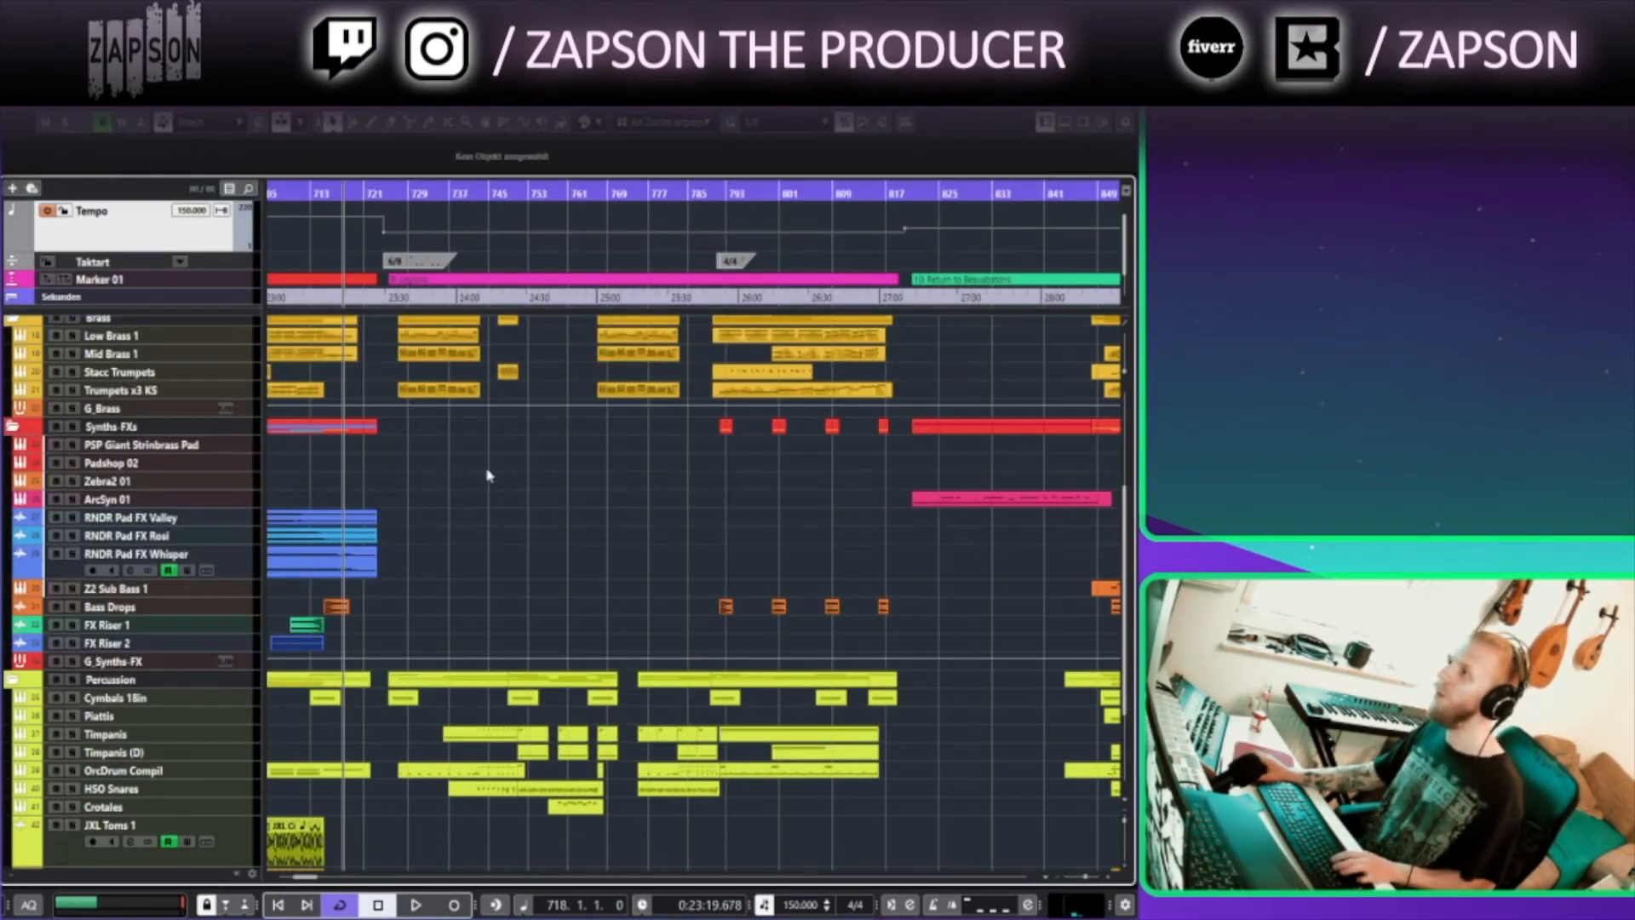
scroll(460, 486, "up", 3)
left_click_drag(464, 505, 686, 489)
left_click(478, 192)
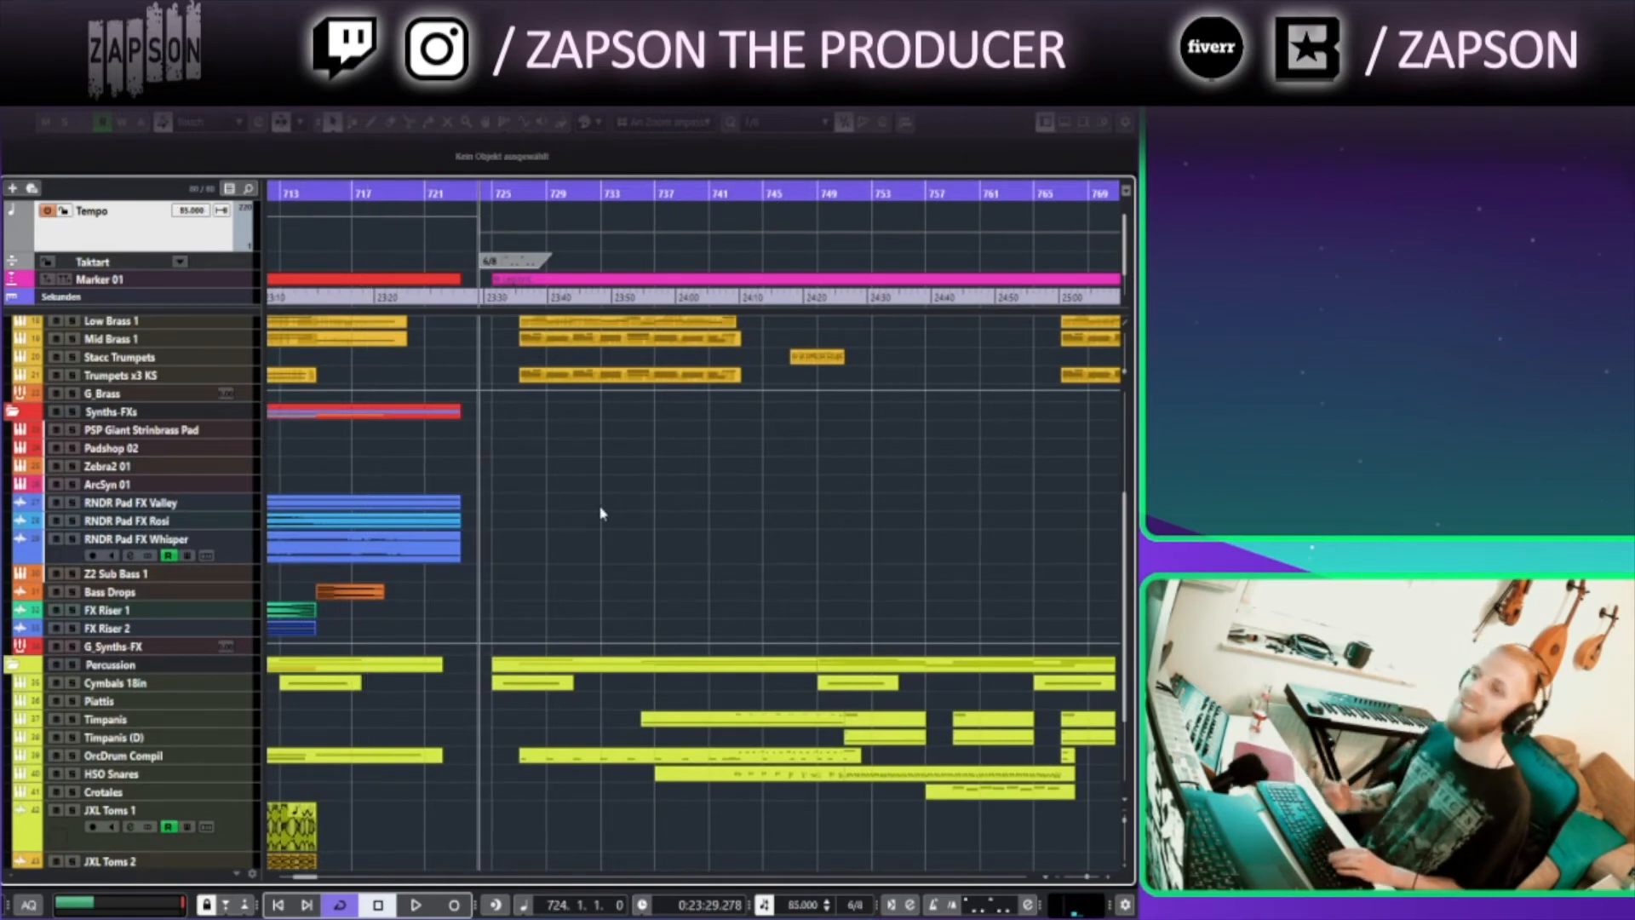
key("space")
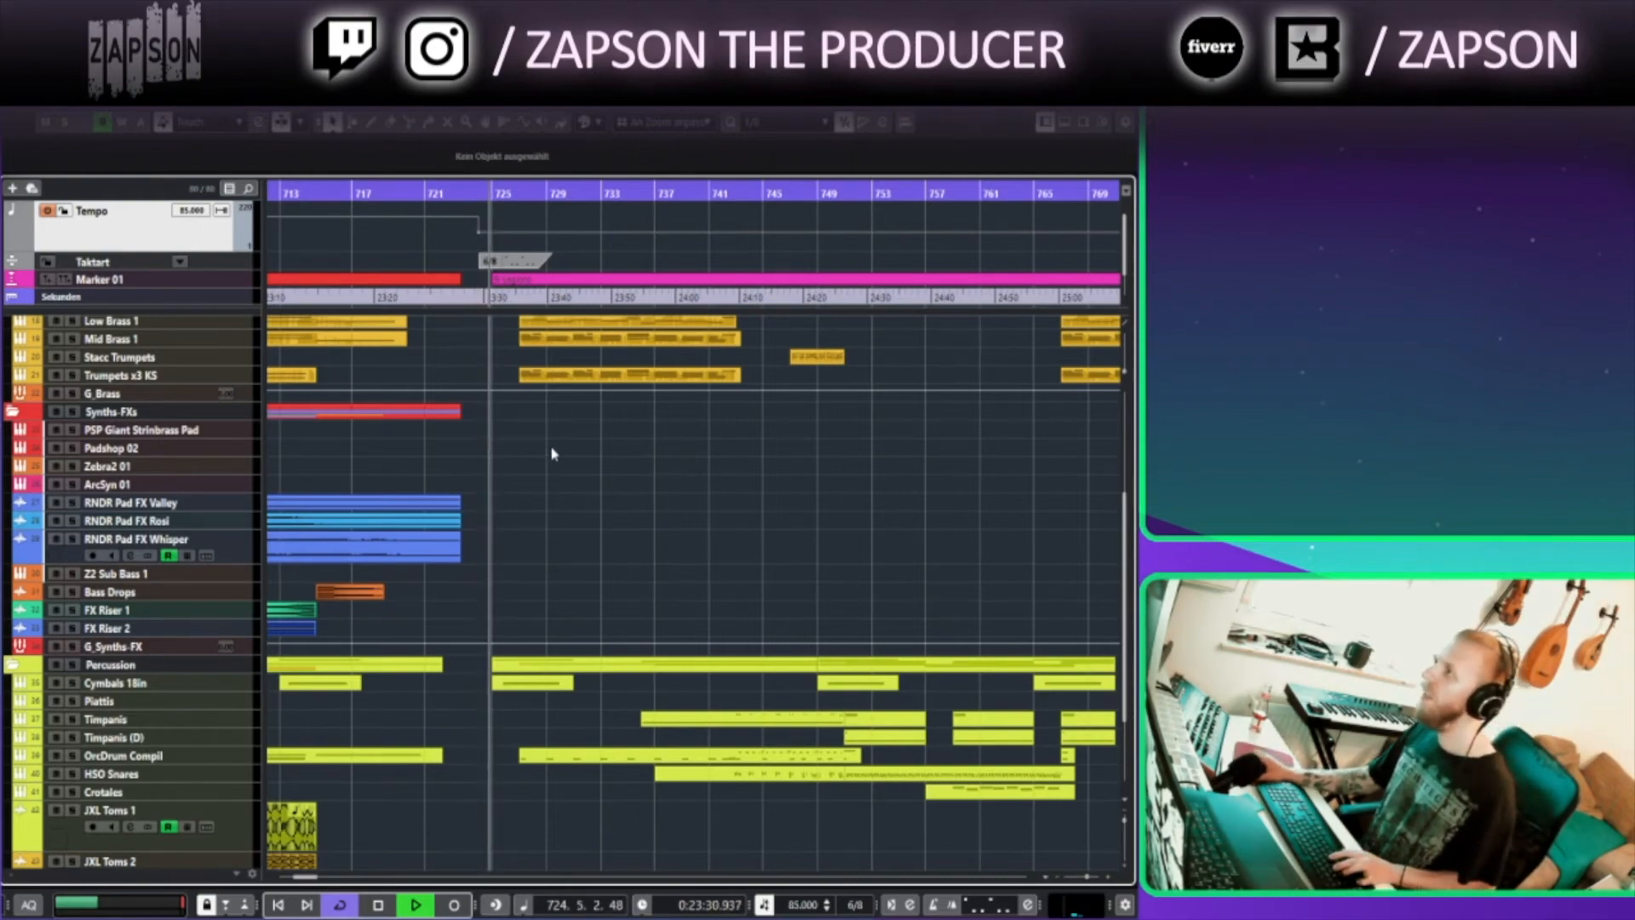
scroll(552, 456, "up", 3)
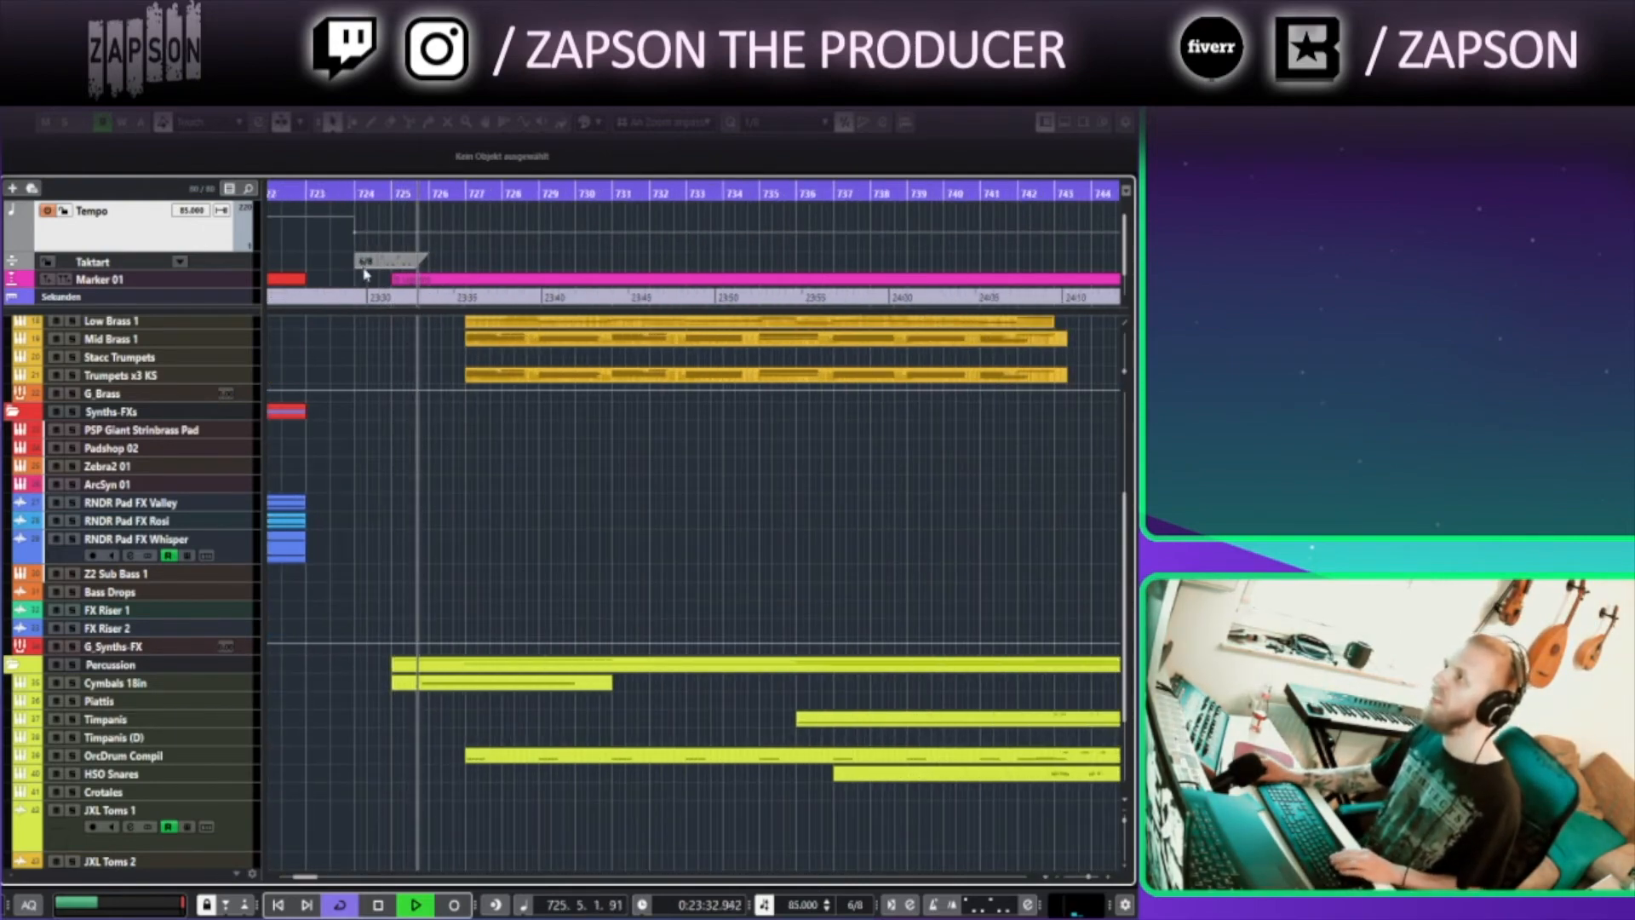
scroll(559, 552, "up", 3)
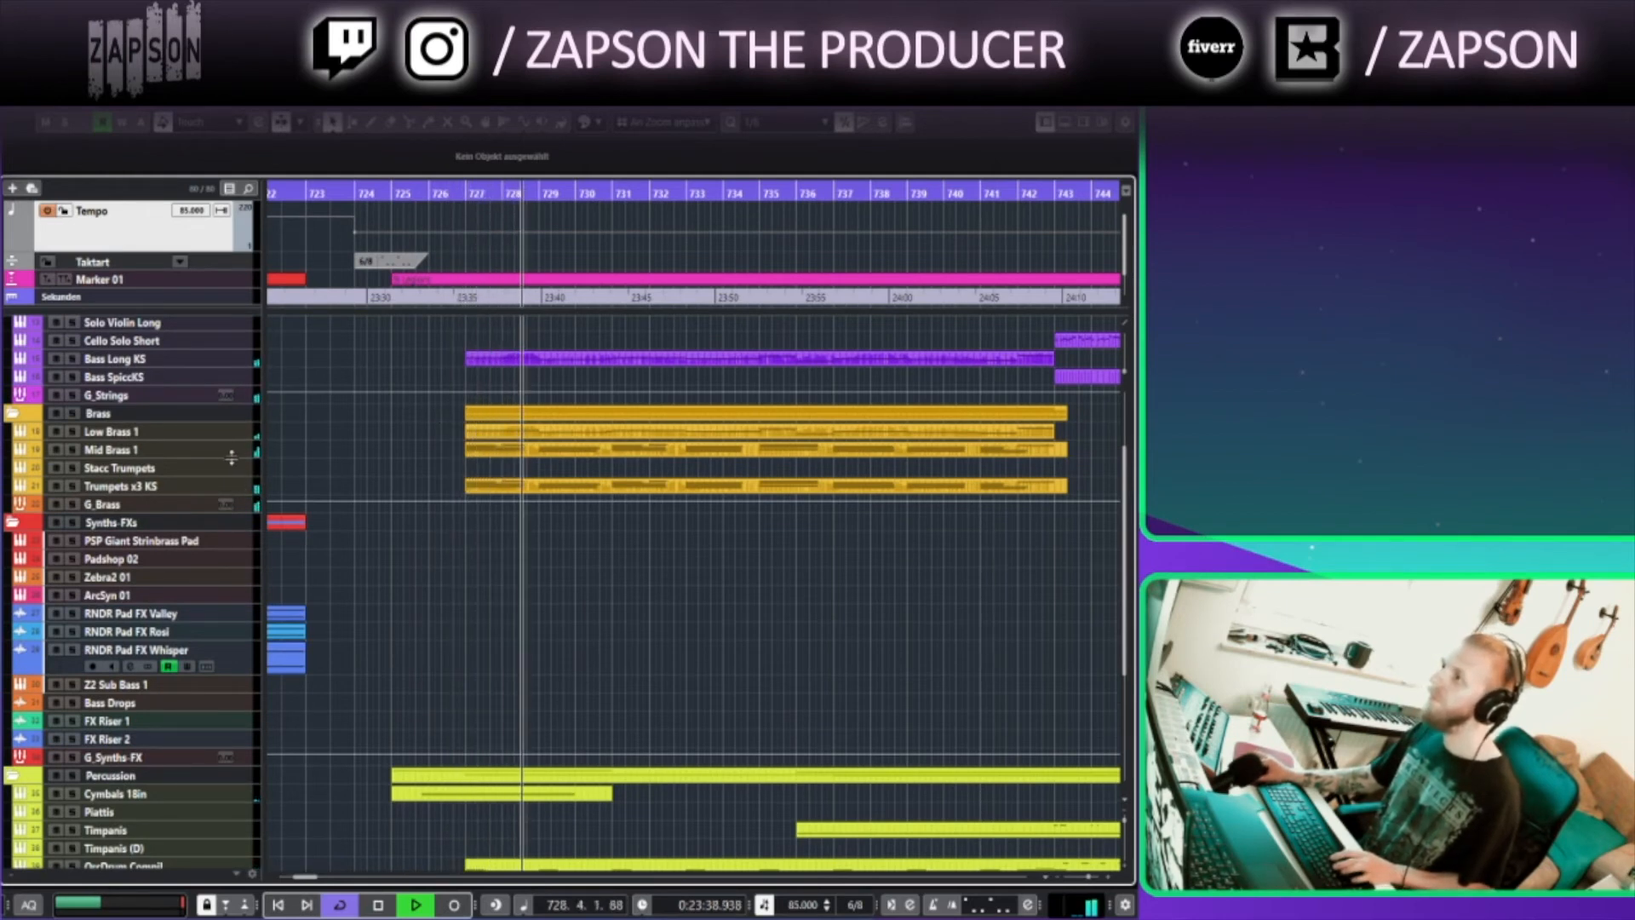
Open the strings and brass parts between bars 727 and 743 in the Key Editor to review notes and controllers, then close it
left_click_drag(439, 411, 1060, 501)
key("Return")
left_click_drag(453, 430, 460, 595)
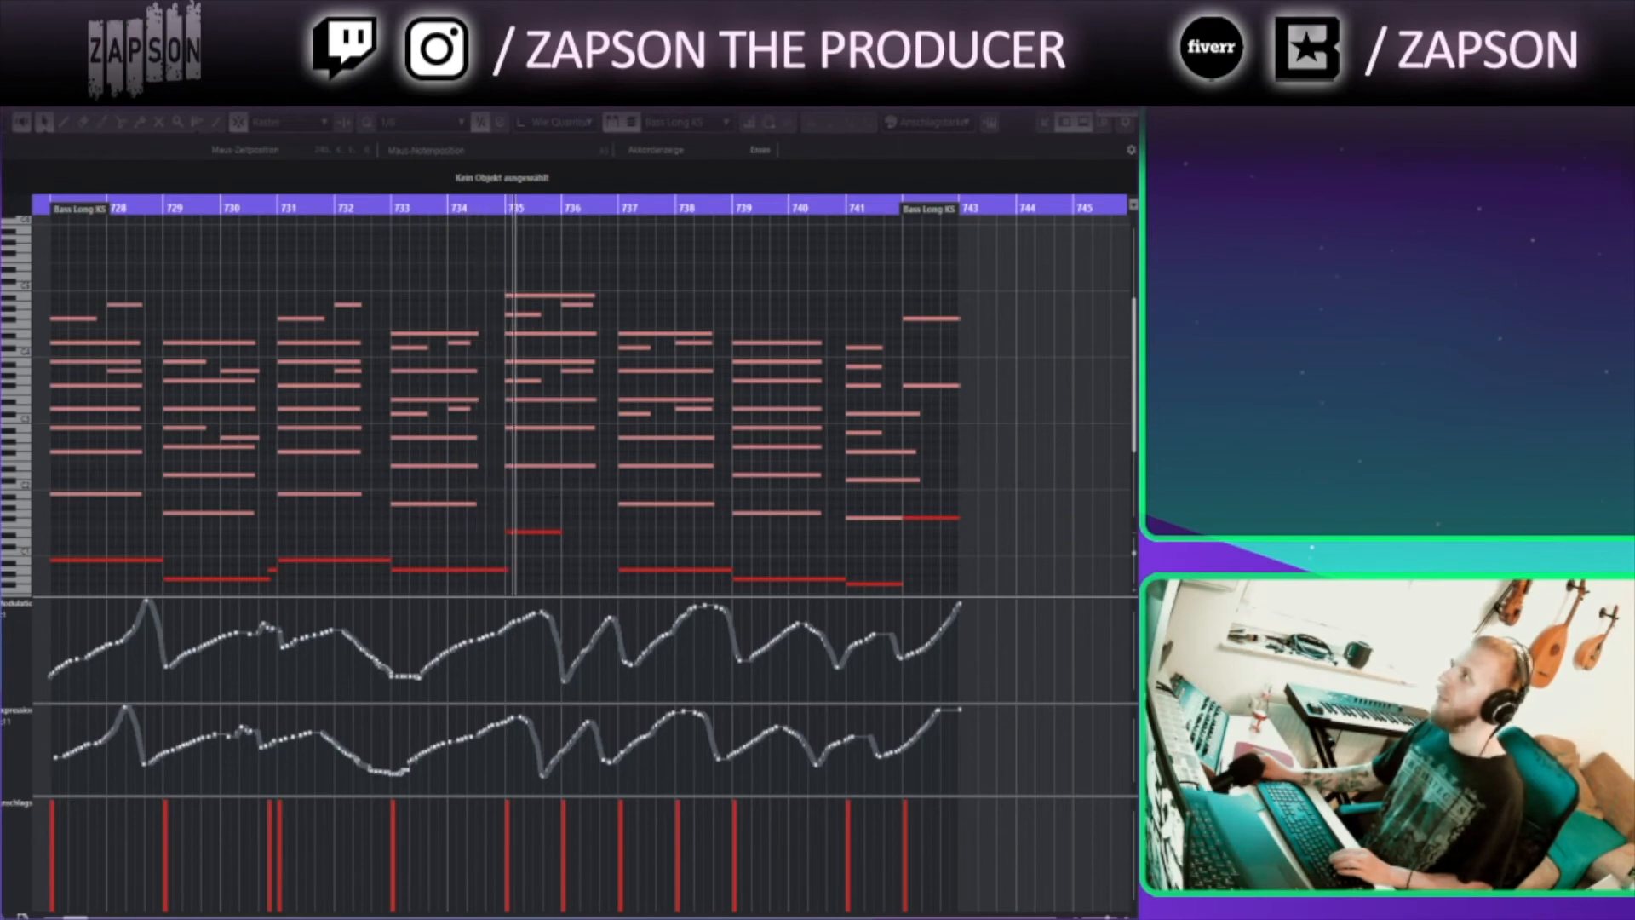
left_click(1121, 100)
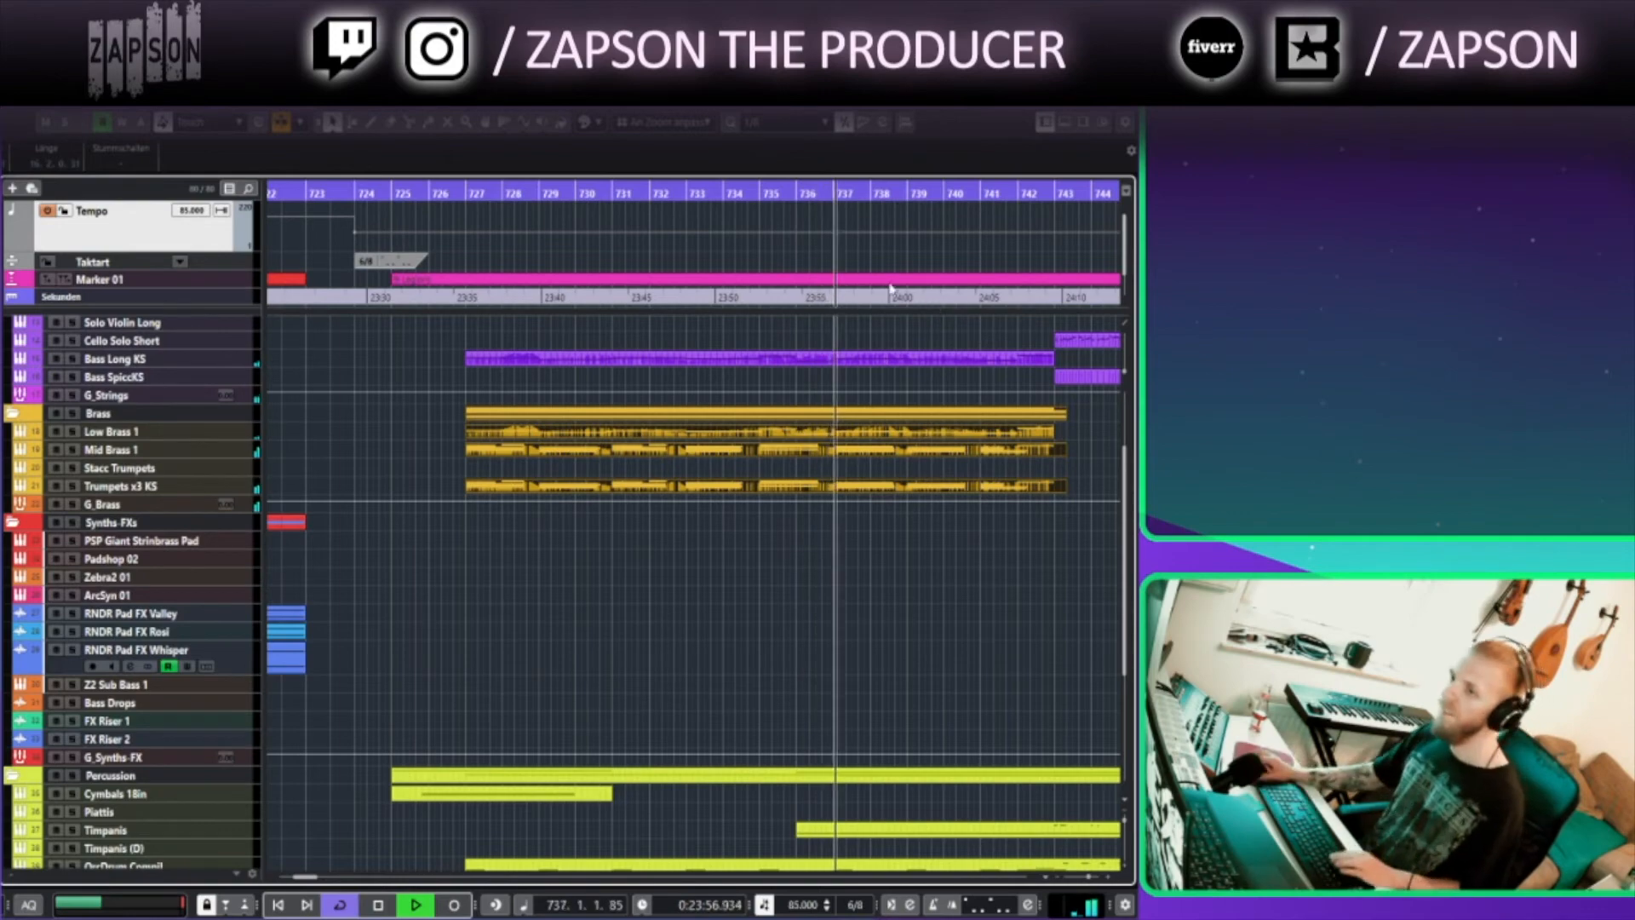
Open the Marimba part around bars 743 to 750 in the Key Editor
left_click(907, 639)
left_click_drag(889, 685, 401, 624)
left_click_drag(630, 596, 545, 699)
left_click_drag(516, 592, 502, 662)
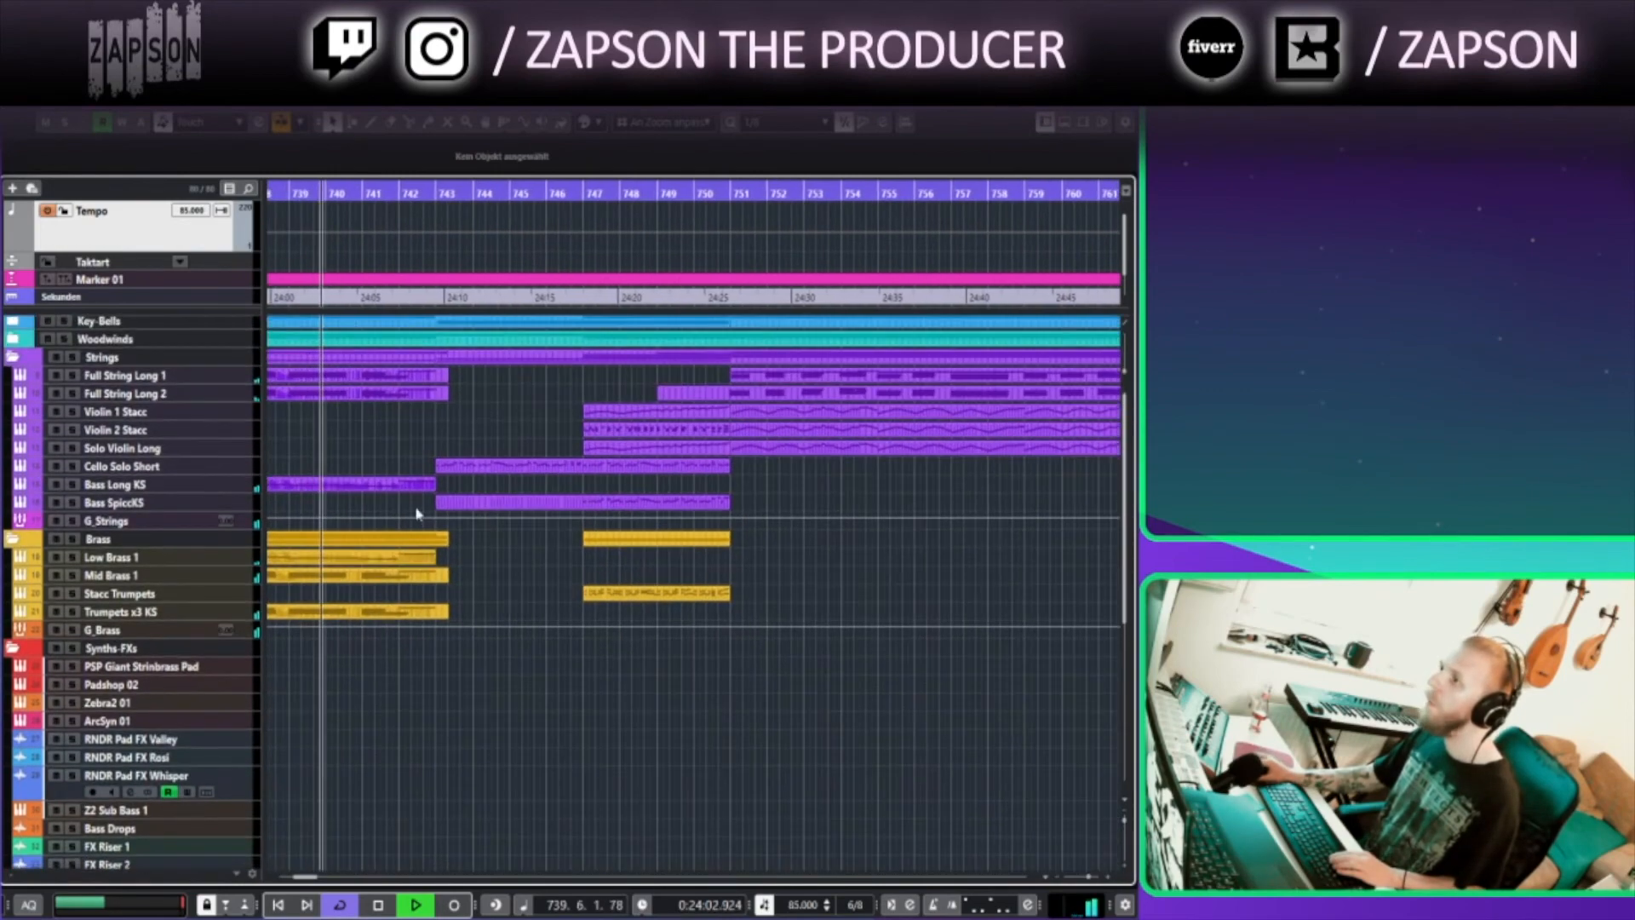
left_click(448, 469)
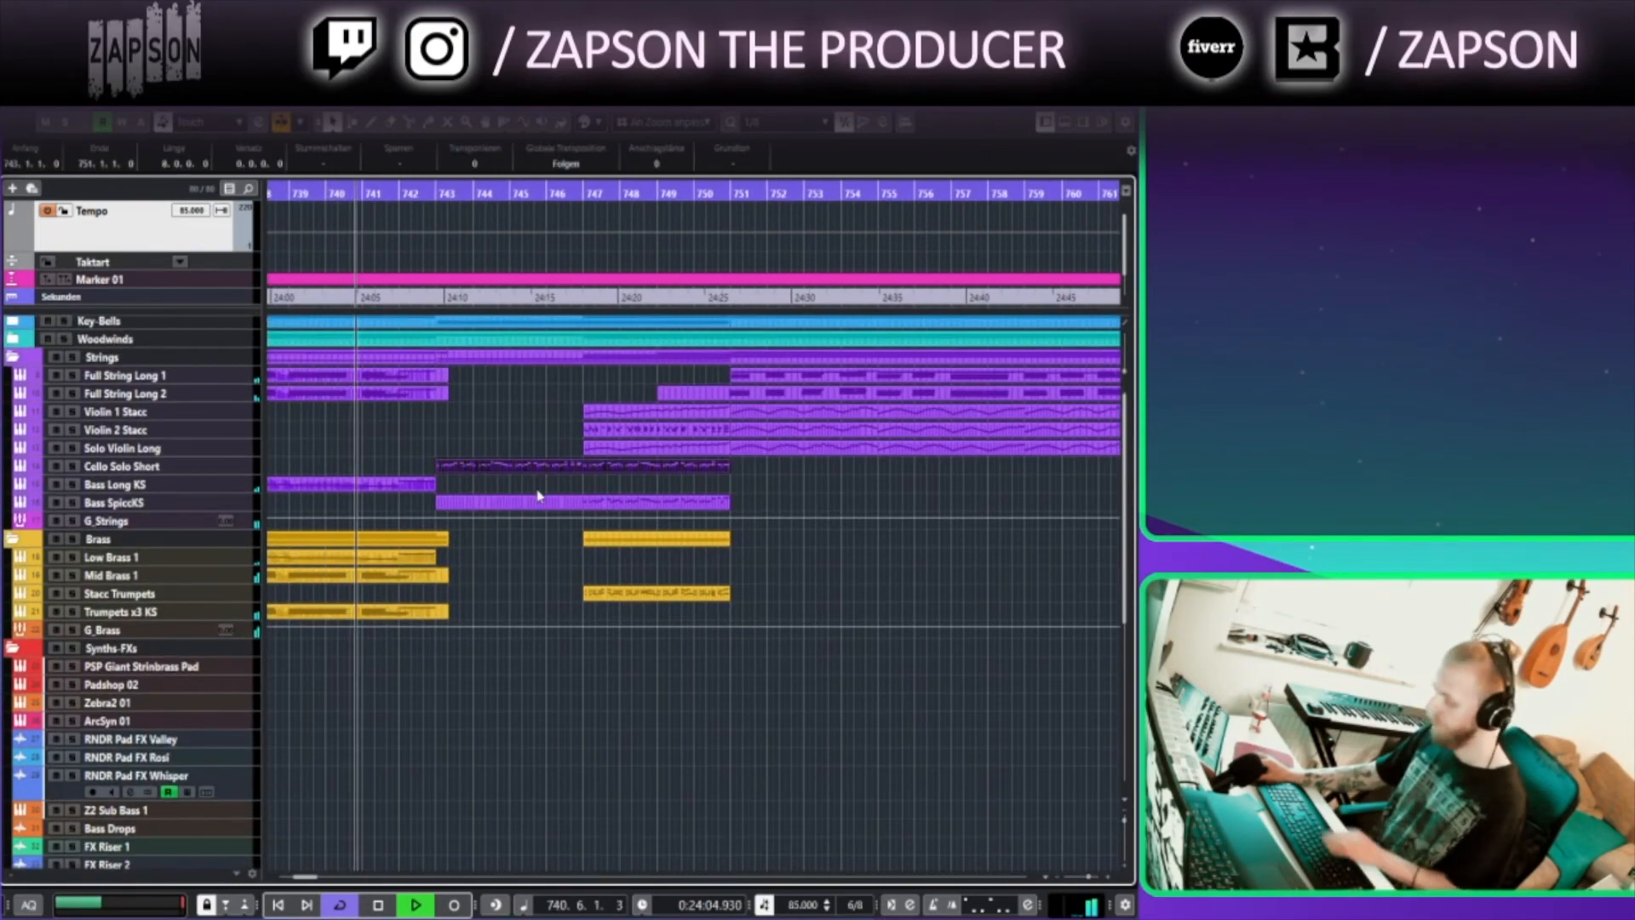
double_click(462, 467)
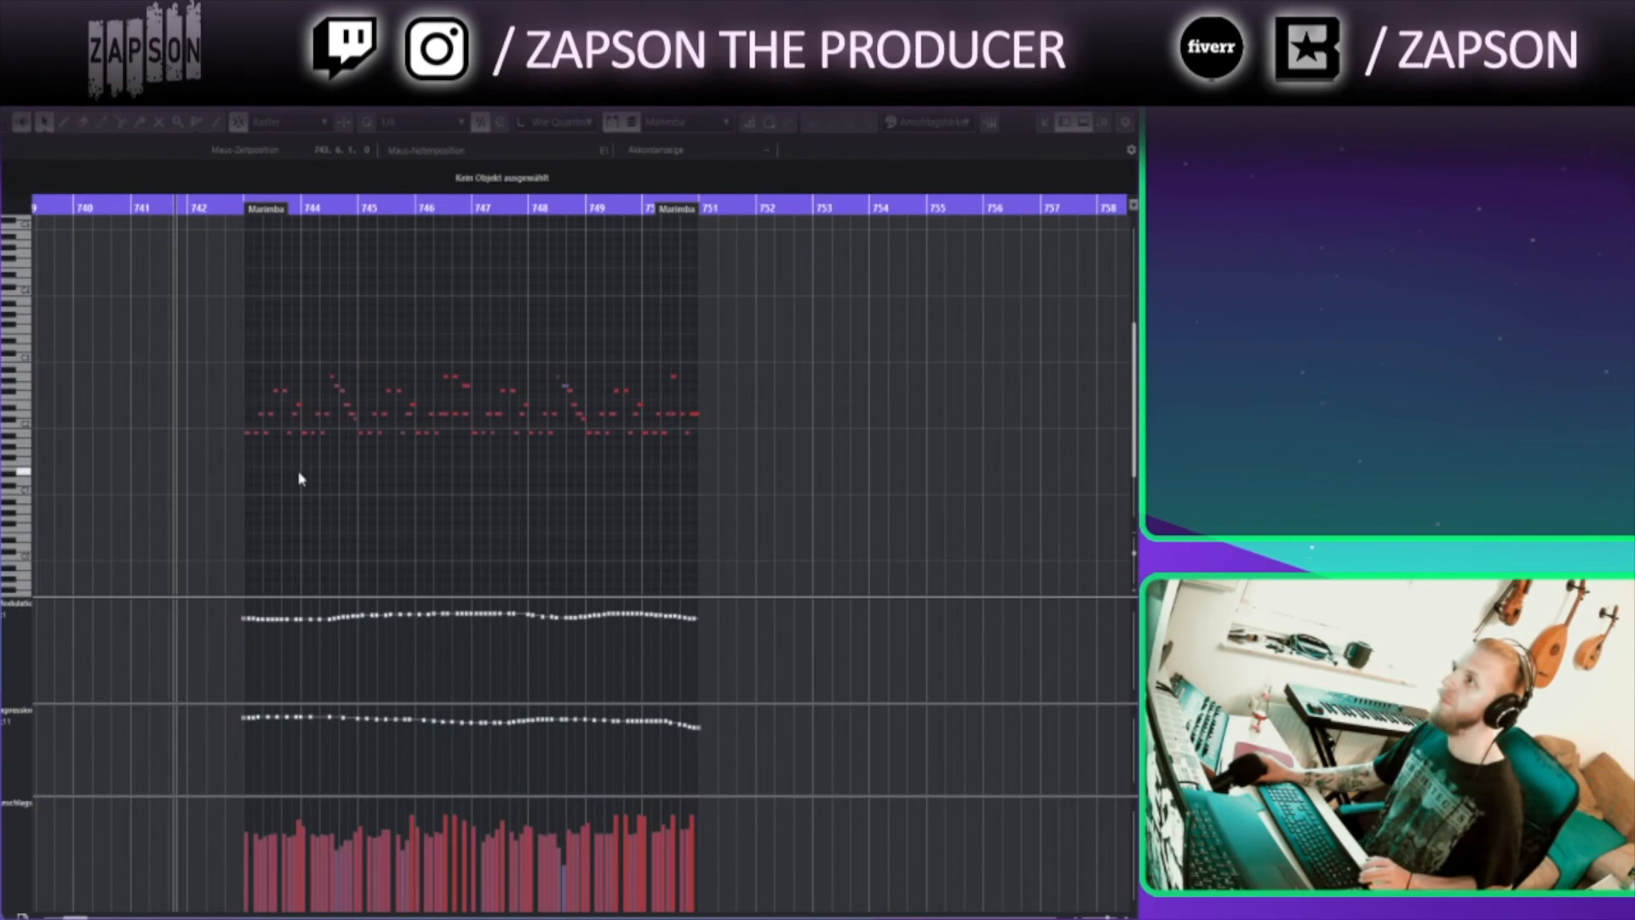
Zoom into the Marimba part's notes and scroll through them, then close the Key Editor
scroll(299, 470, "up", 6)
left_click_drag(697, 523, 394, 533)
key("space")
left_click_drag(1133, 554, 1134, 568)
left_click_drag(985, 528, 679, 512)
scroll(680, 517, "down", 2)
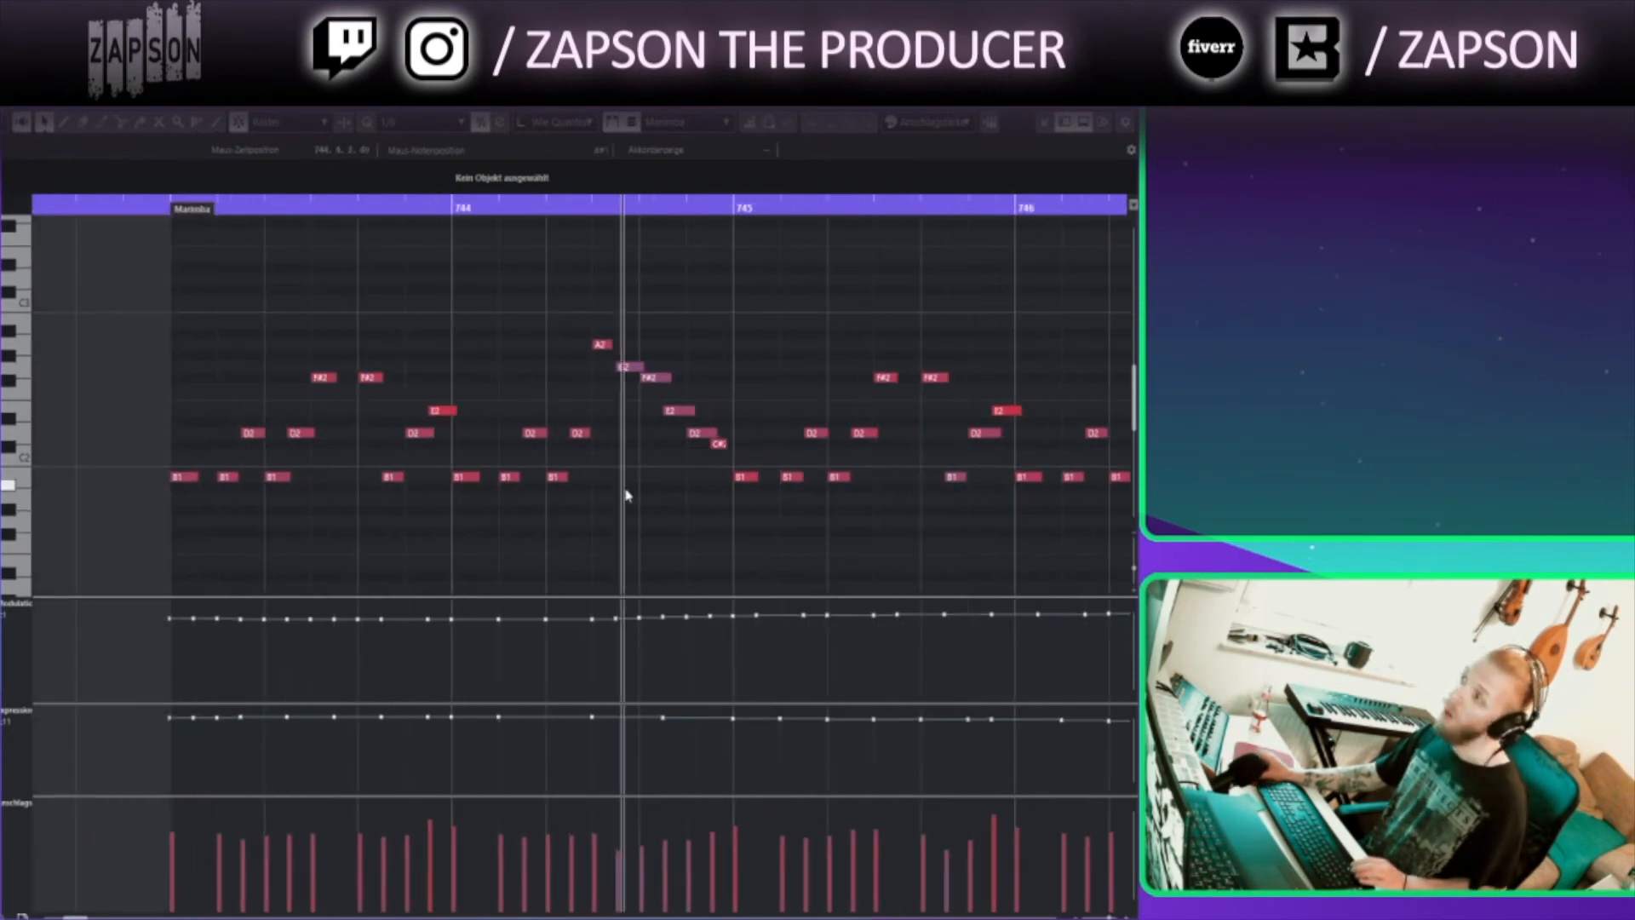
left_click_drag(602, 513, 407, 490)
left_click_drag(925, 397, 398, 442)
scroll(588, 385, "down", 2)
left_click_drag(619, 387, 533, 384)
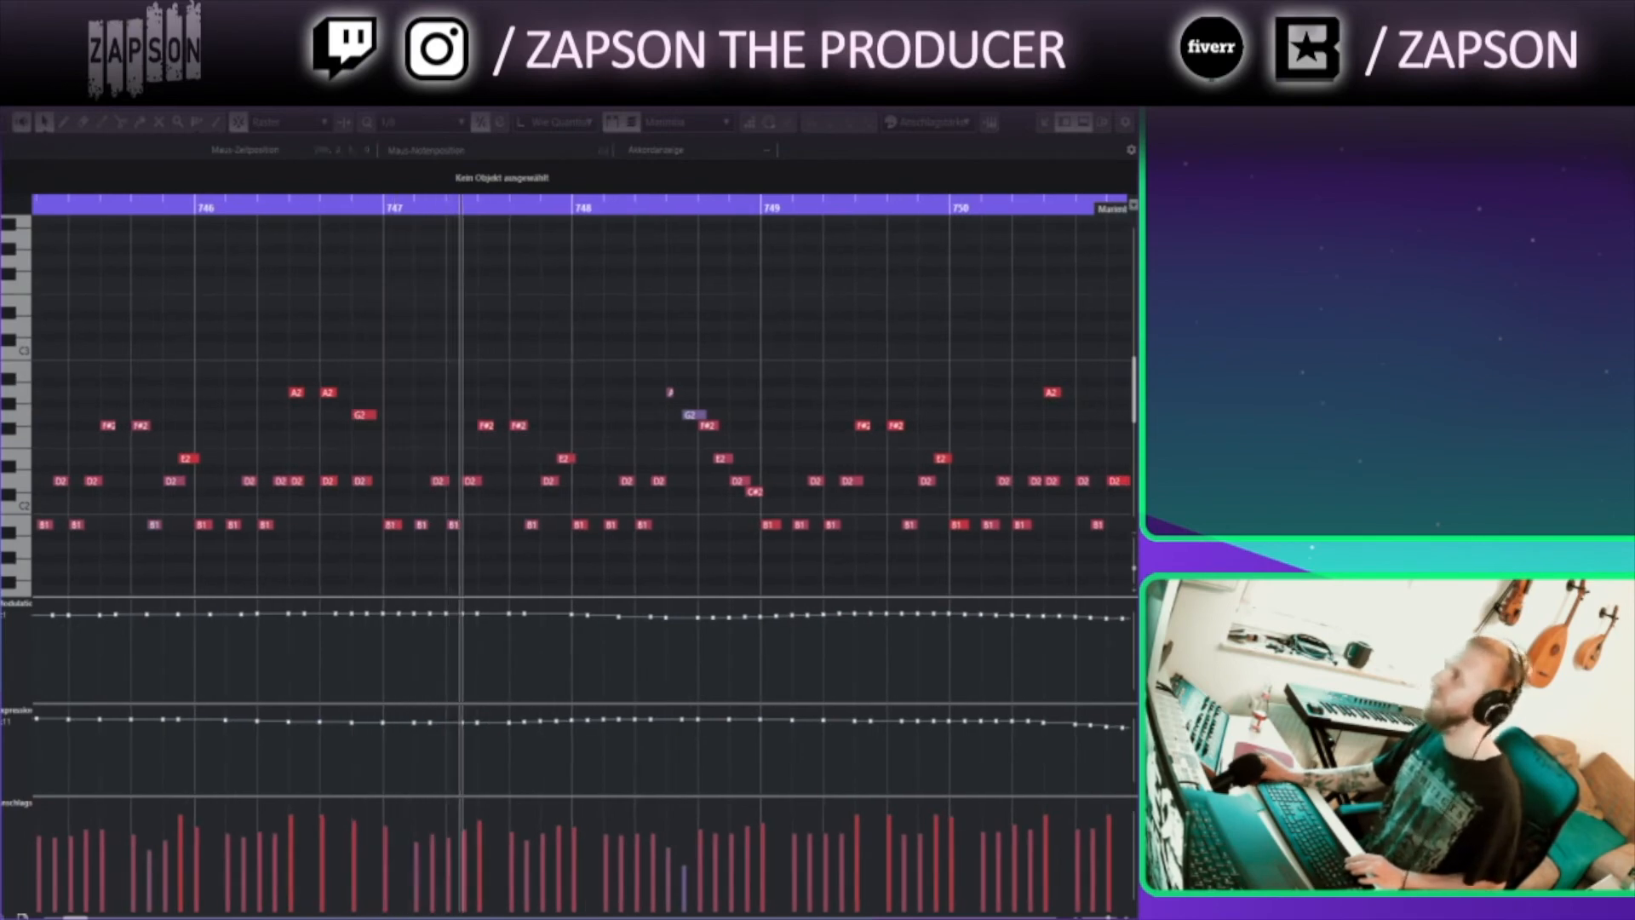
key("Return")
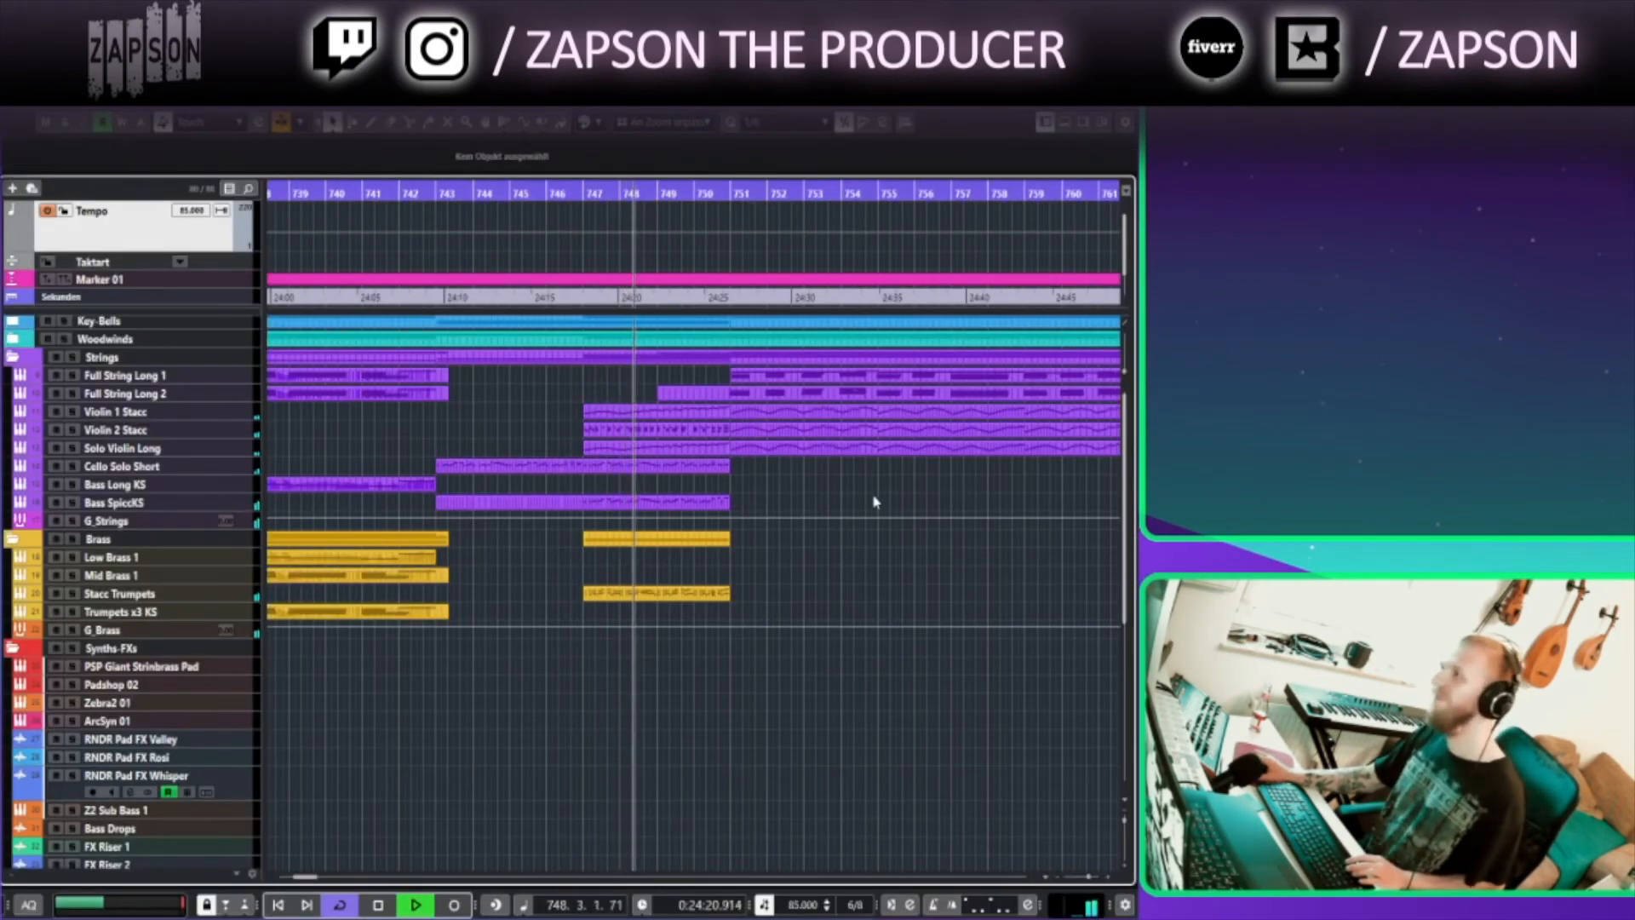
Expand the Woodwinds and Key-Bells folder tracks
left_click_drag(840, 644, 749, 649)
left_click(12, 324)
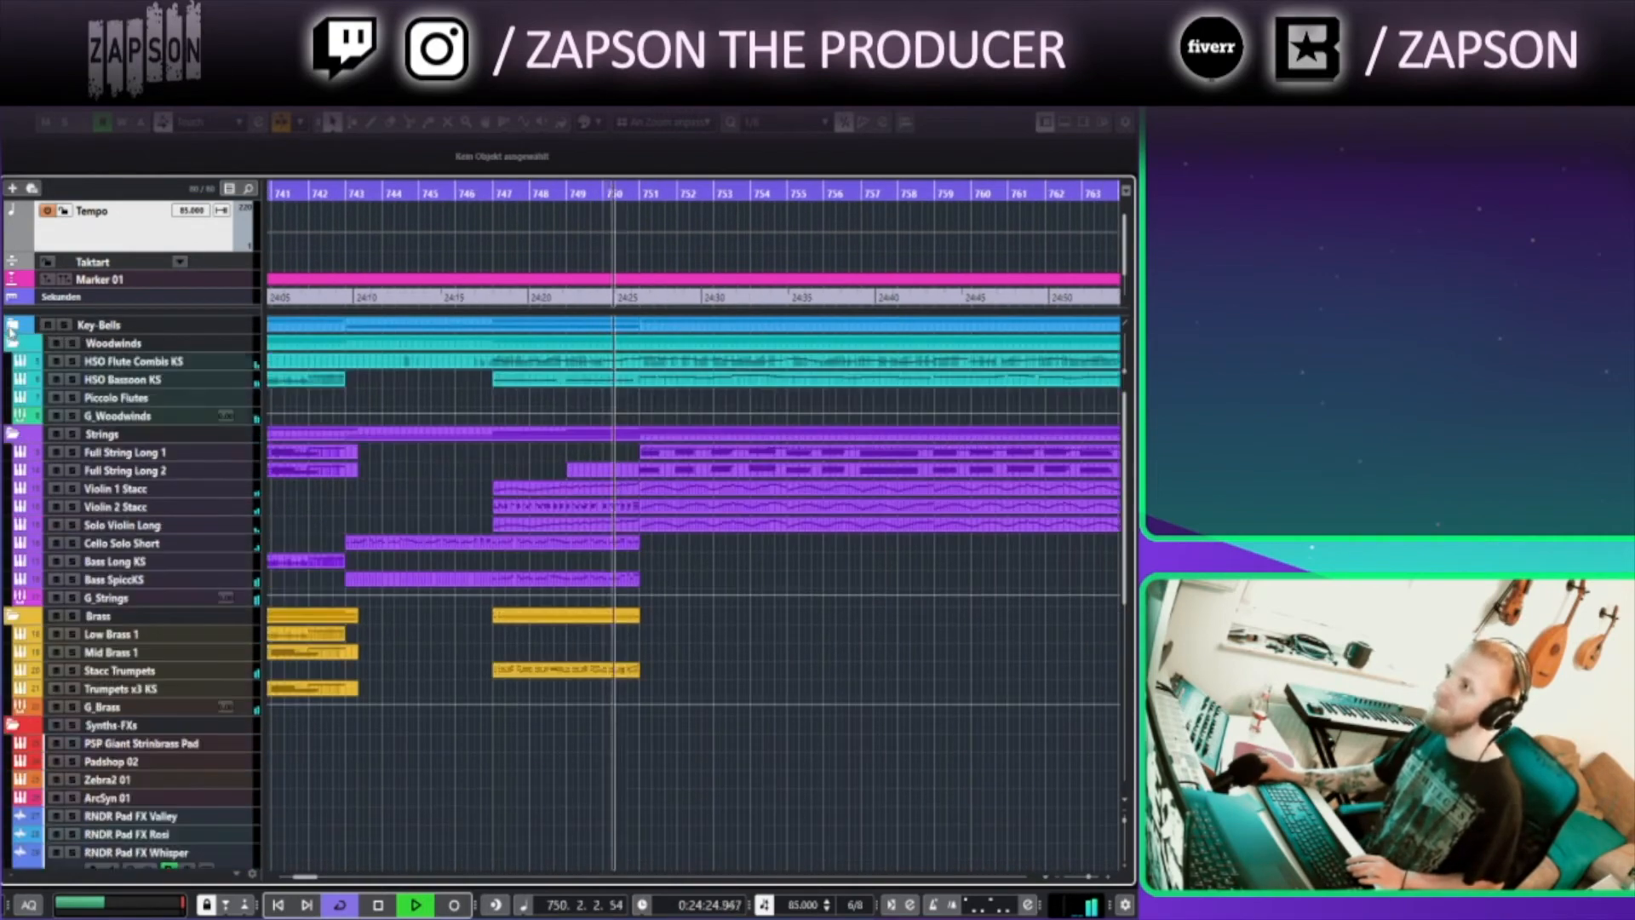
left_click(13, 415)
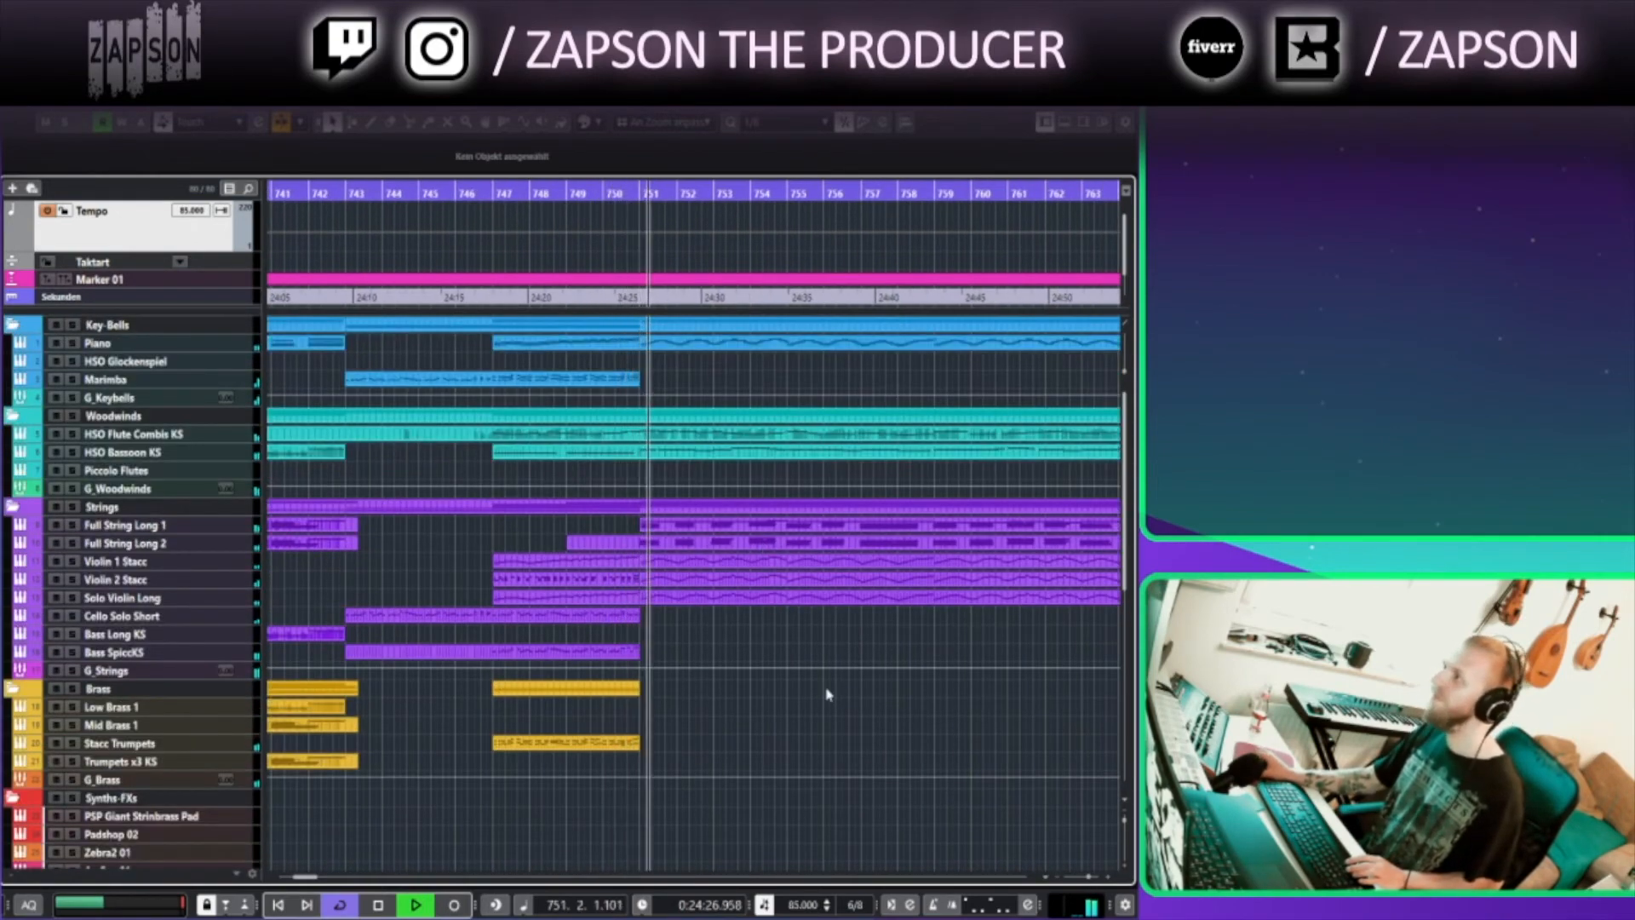
Open the Violin 2 Stacc part in the Key Editor to review its notes, then close it
left_click_drag(766, 731, 457, 756)
left_click_drag(385, 649, 505, 566)
double_click(503, 589)
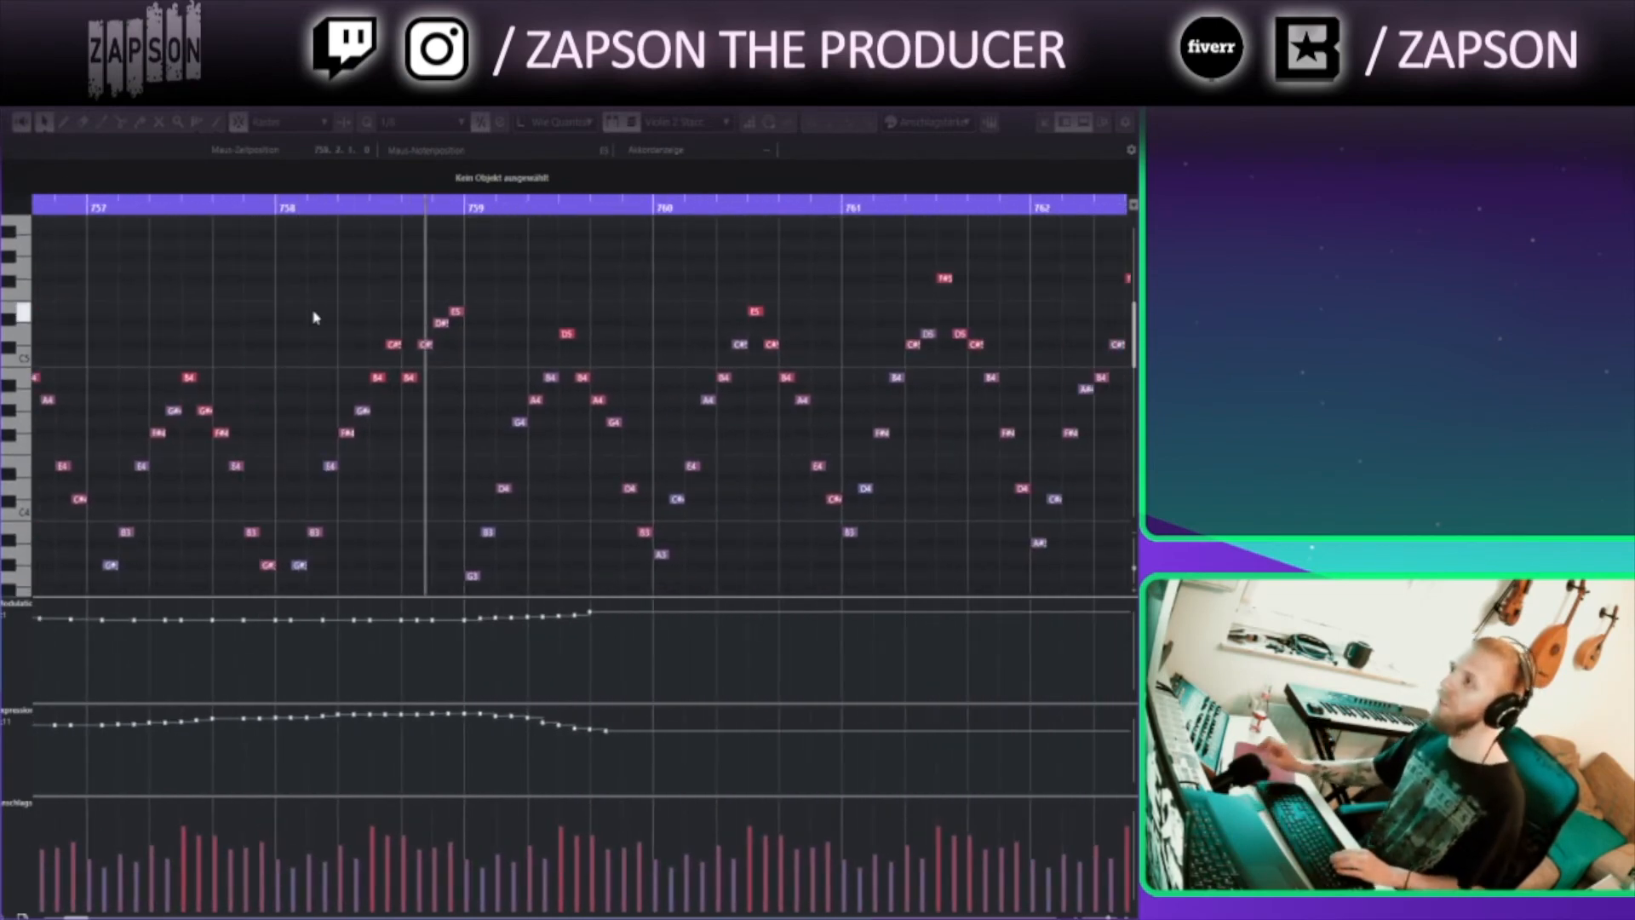
key("Return")
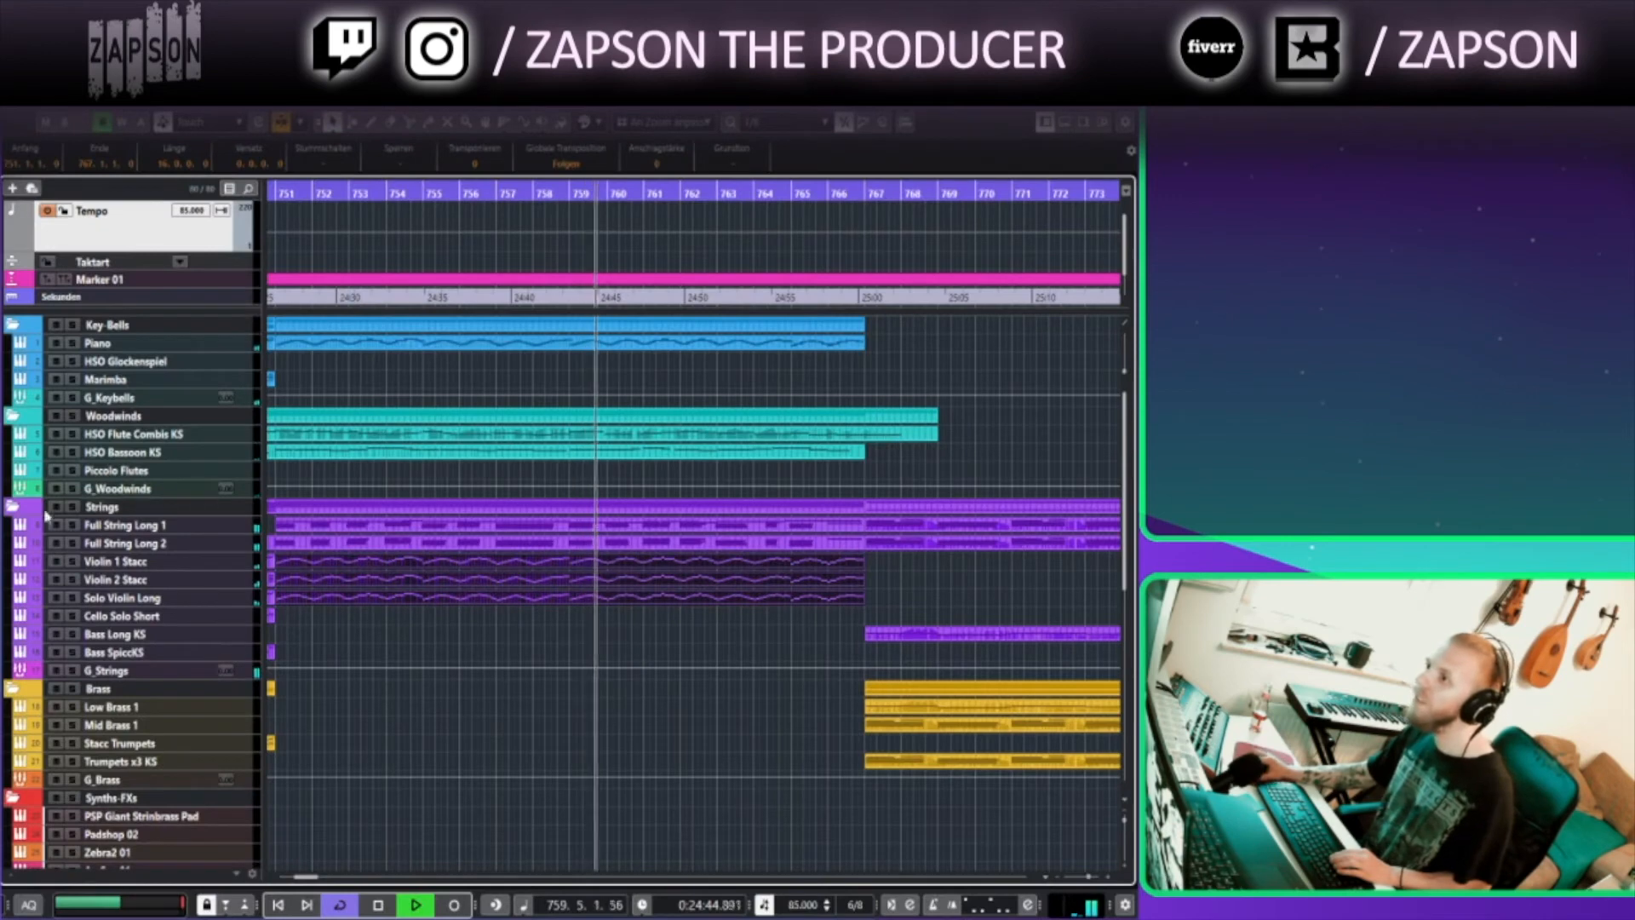
Solo the Strings folder track, then release the solo
left_click(73, 507)
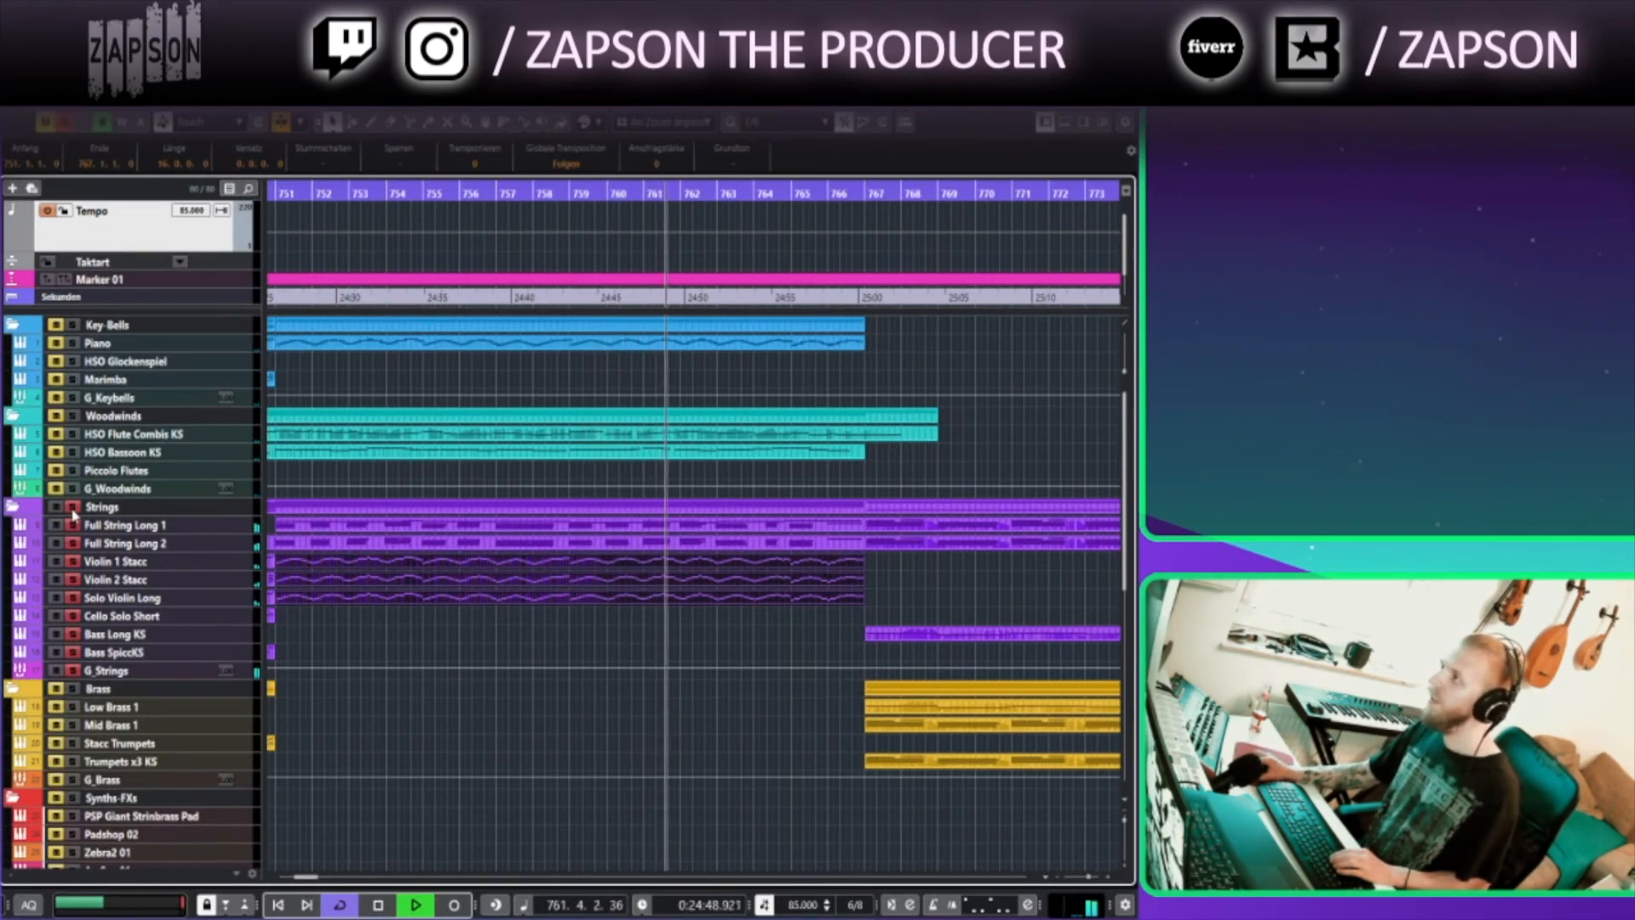
left_click(73, 509)
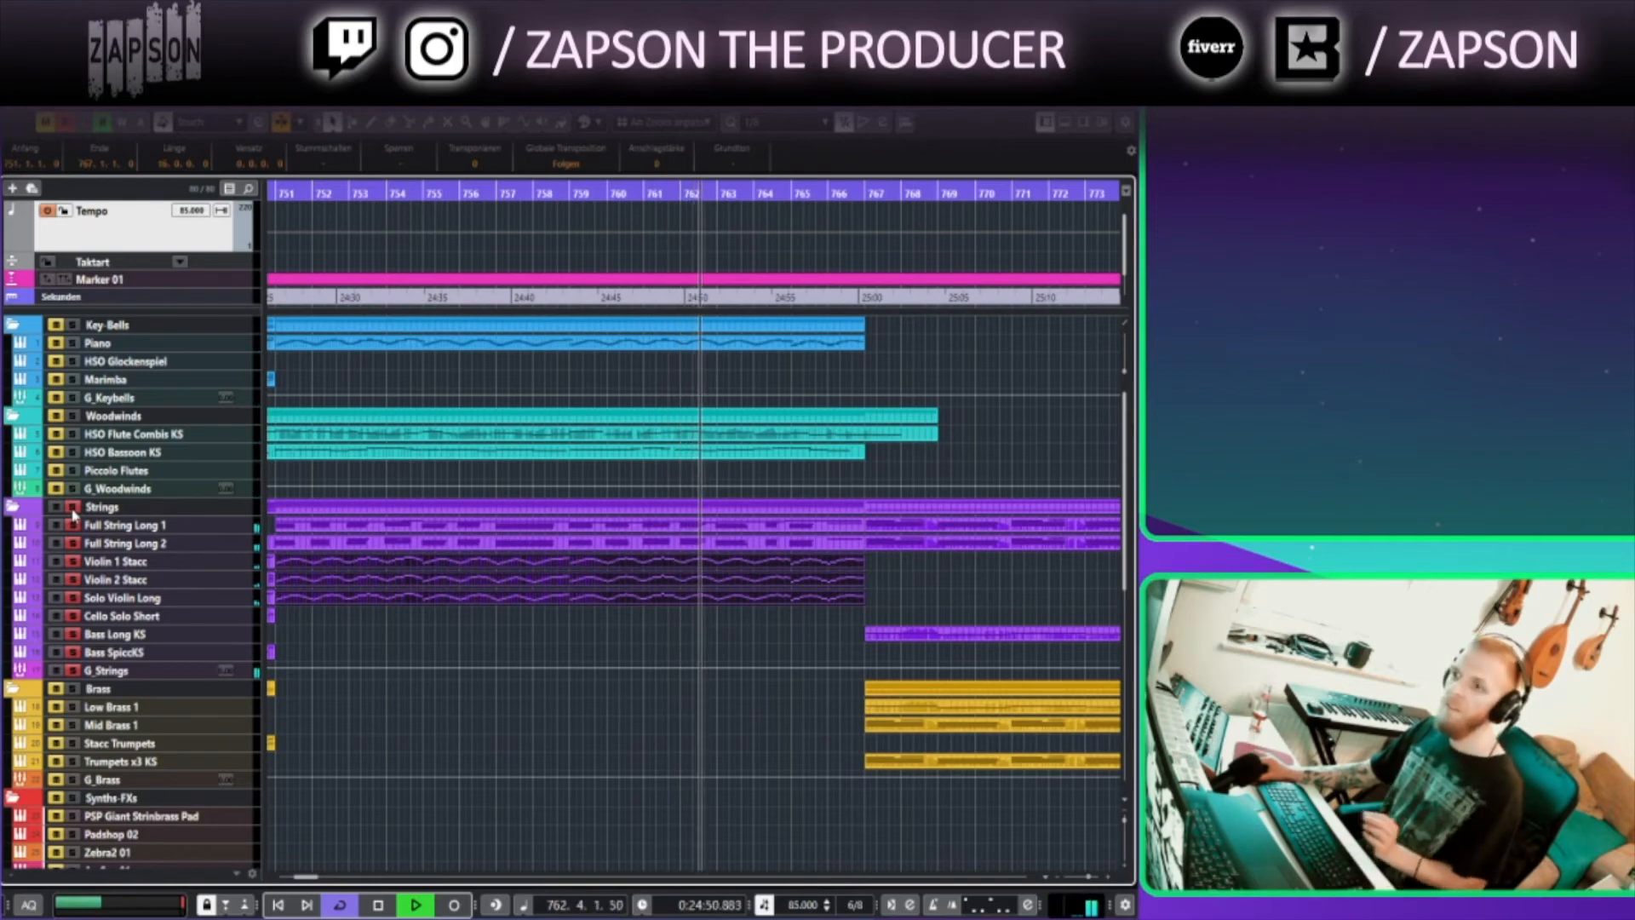
Open the Full String Long 2 part around bar 767 in the Key Editor to review its chords and controllers, then close it
left_click(617, 771)
left_click_drag(631, 771, 355, 744)
left_click_drag(502, 738, 359, 736)
left_click_drag(475, 535, 556, 499)
key("Return")
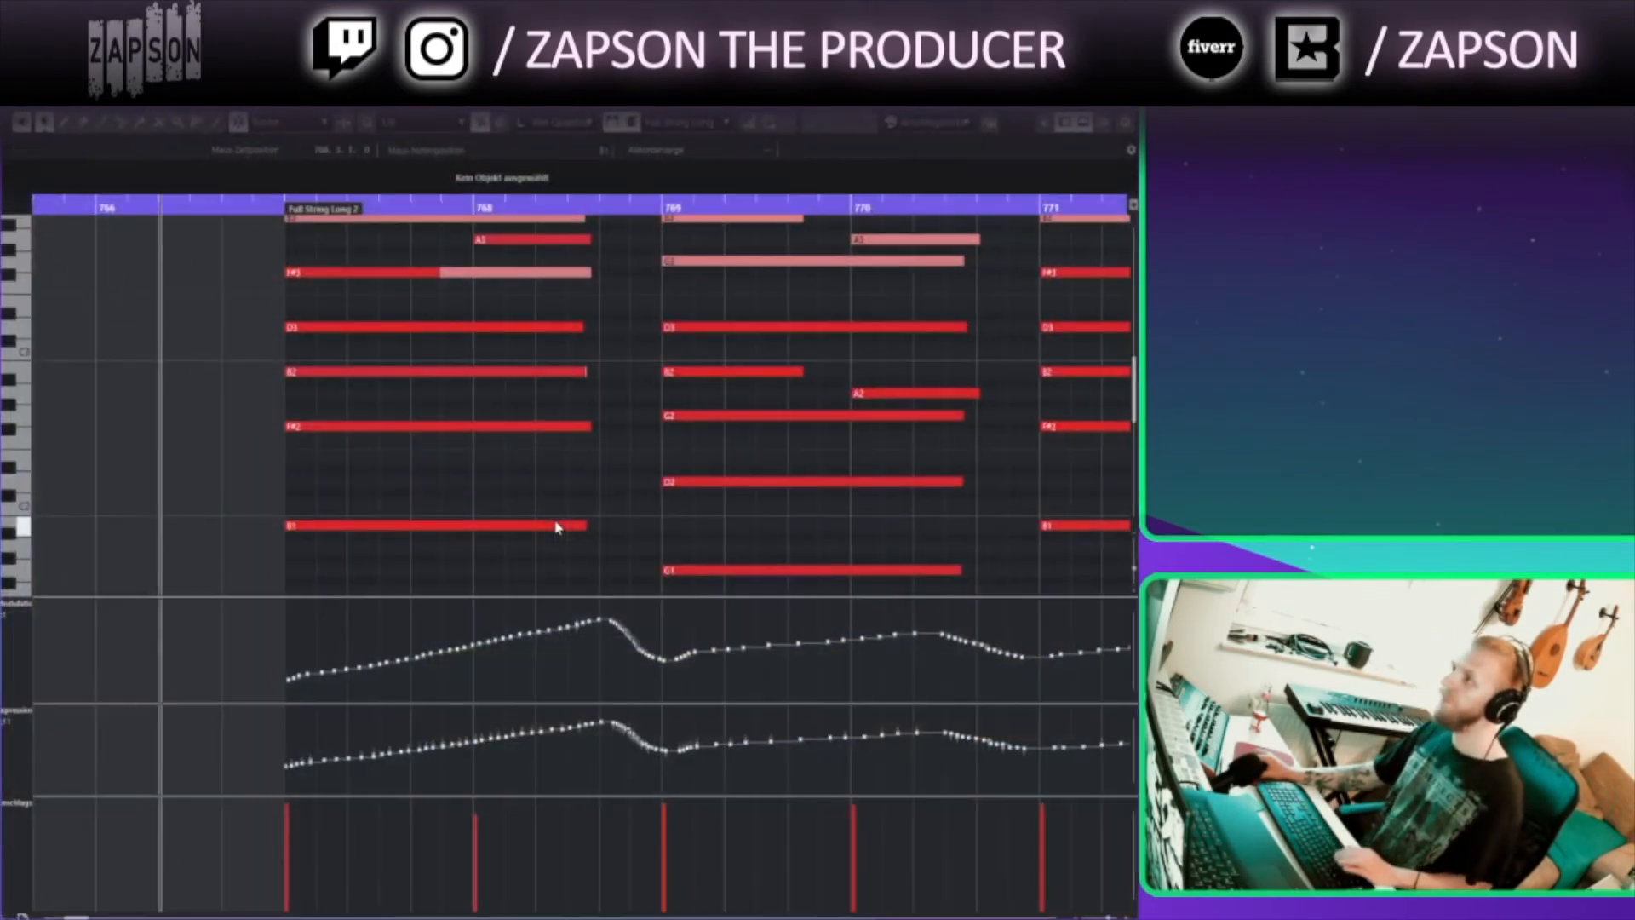
left_click_drag(509, 446, 457, 499)
scroll(457, 499, "down", 4)
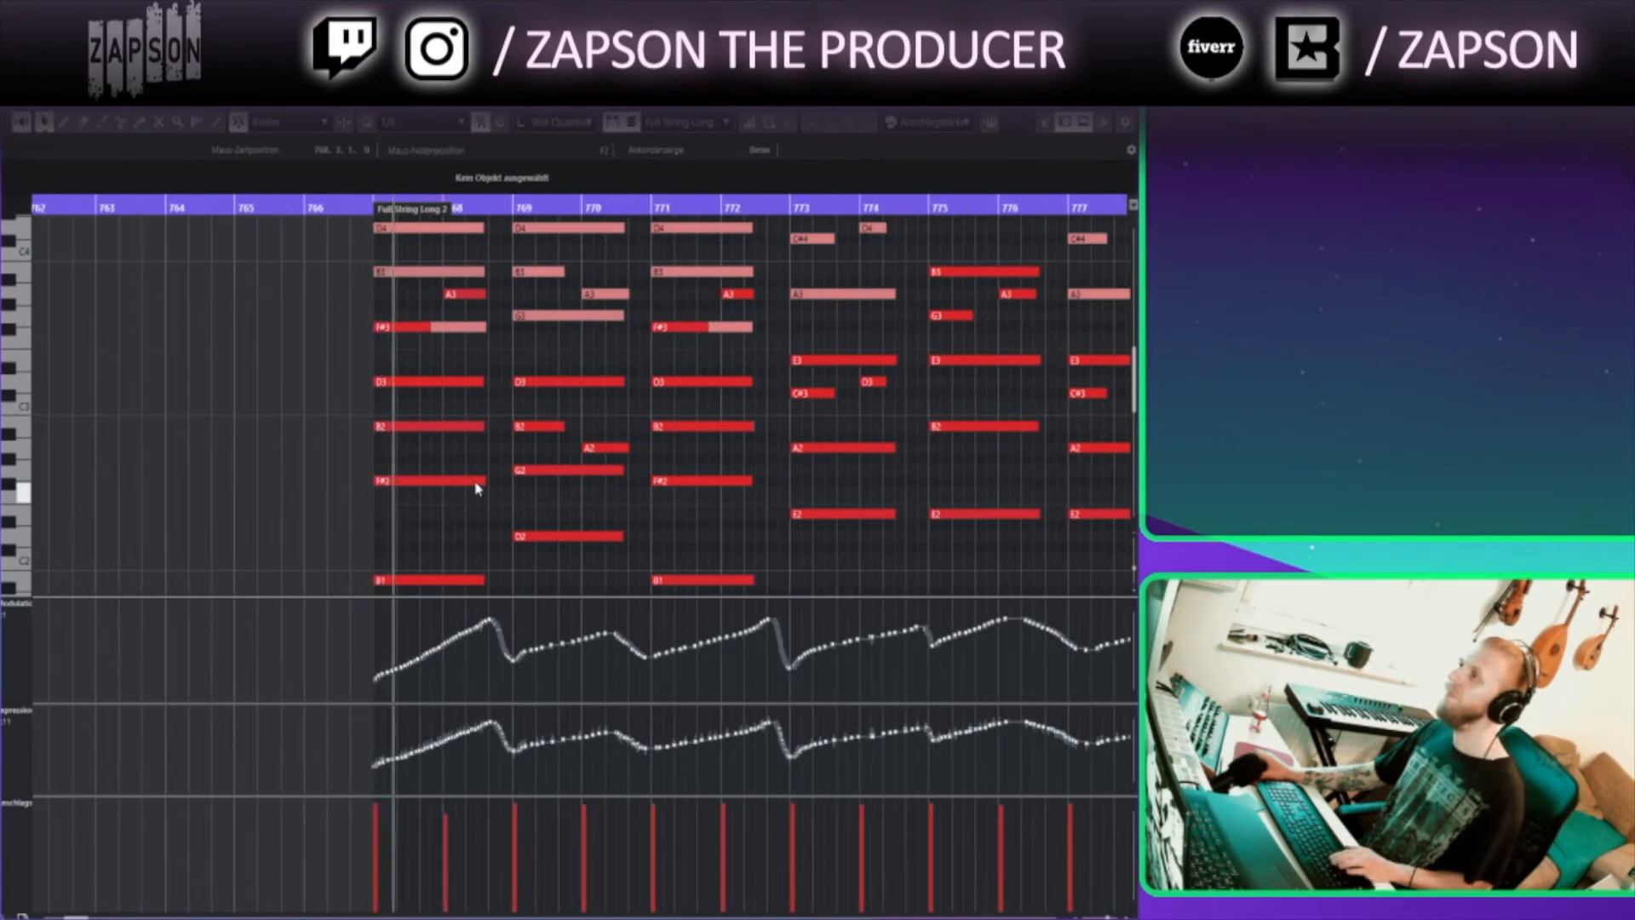
key("Return")
Scroll across the arrangement between bars 763 and 793 to review the strings, brass and percussion parts
left_click(835, 414)
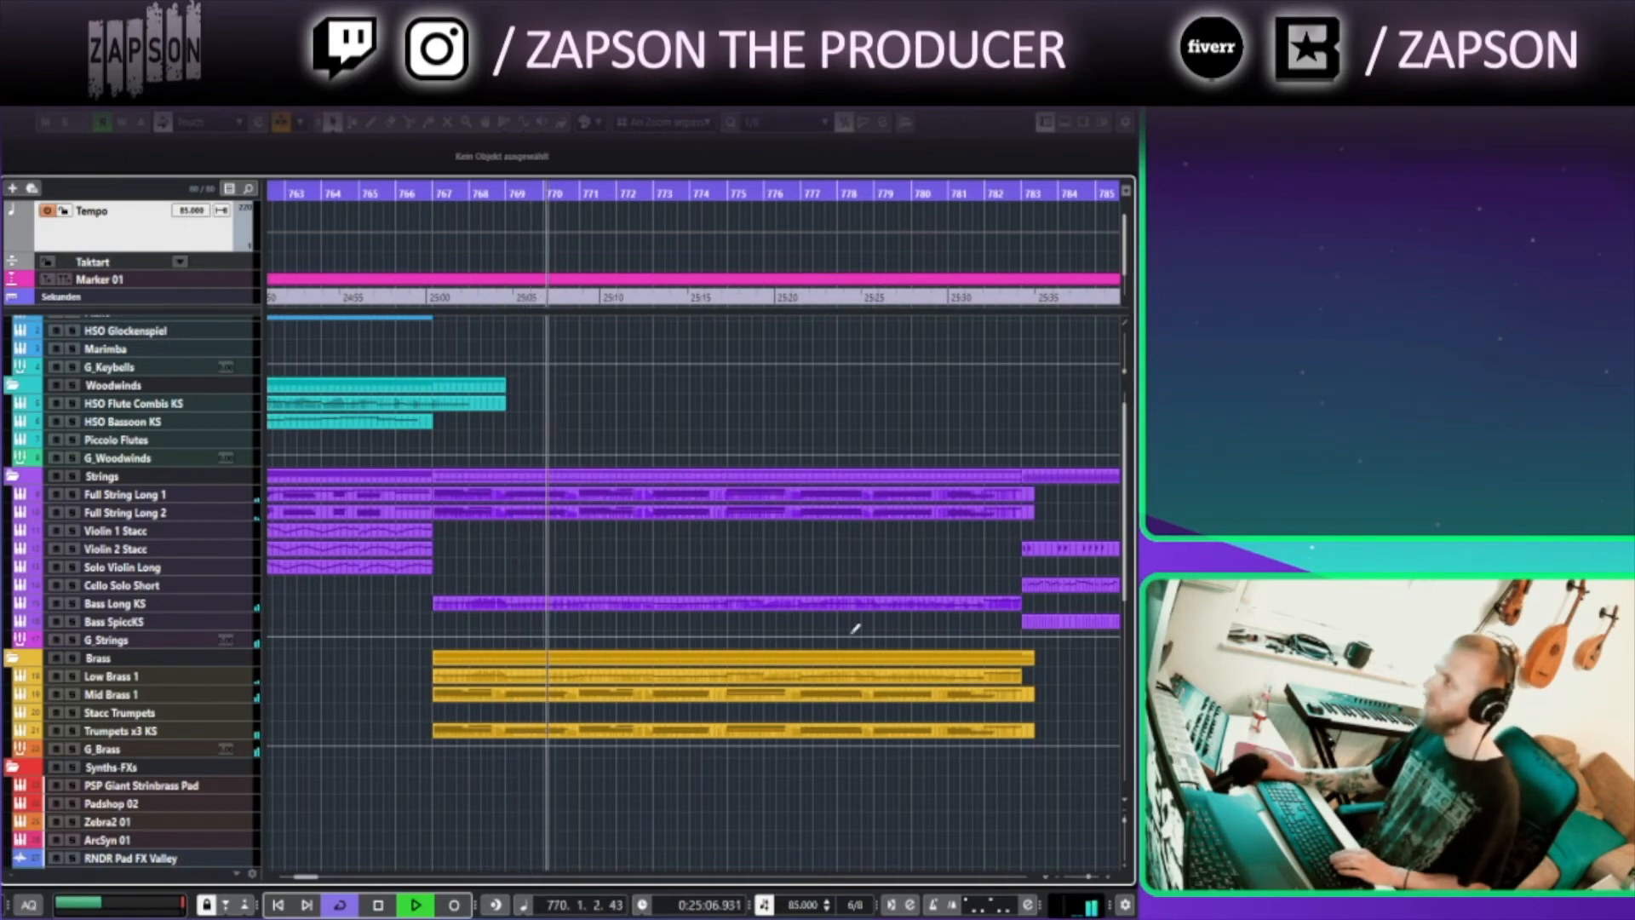
left_click_drag(887, 825, 556, 659)
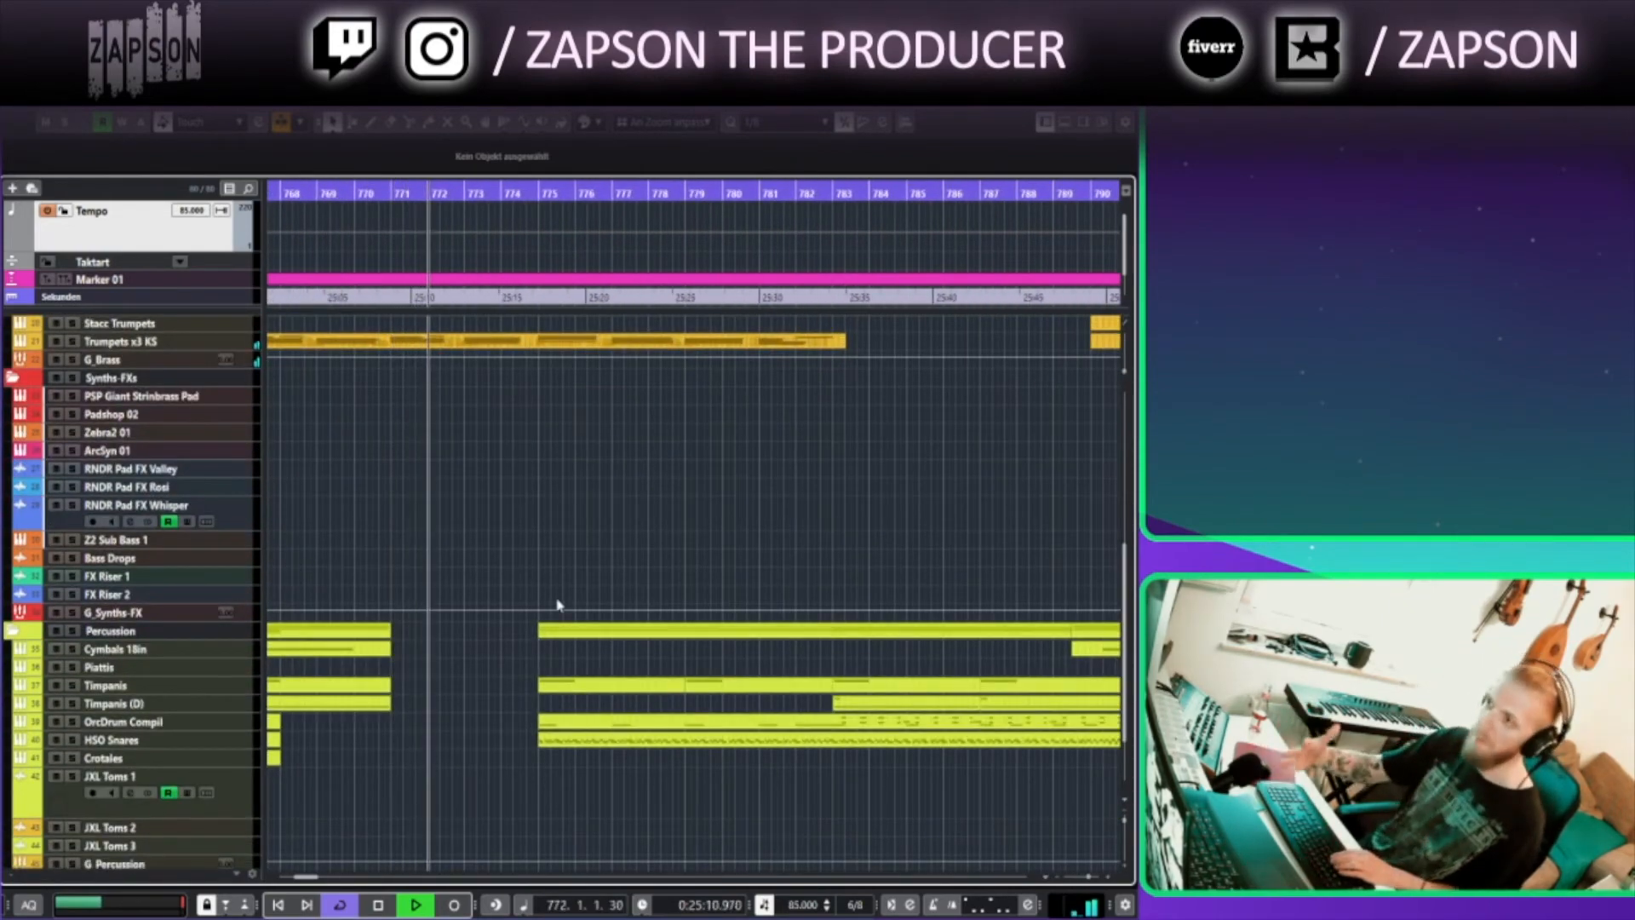
left_click_drag(537, 478, 442, 658)
left_click_drag(500, 463, 500, 509)
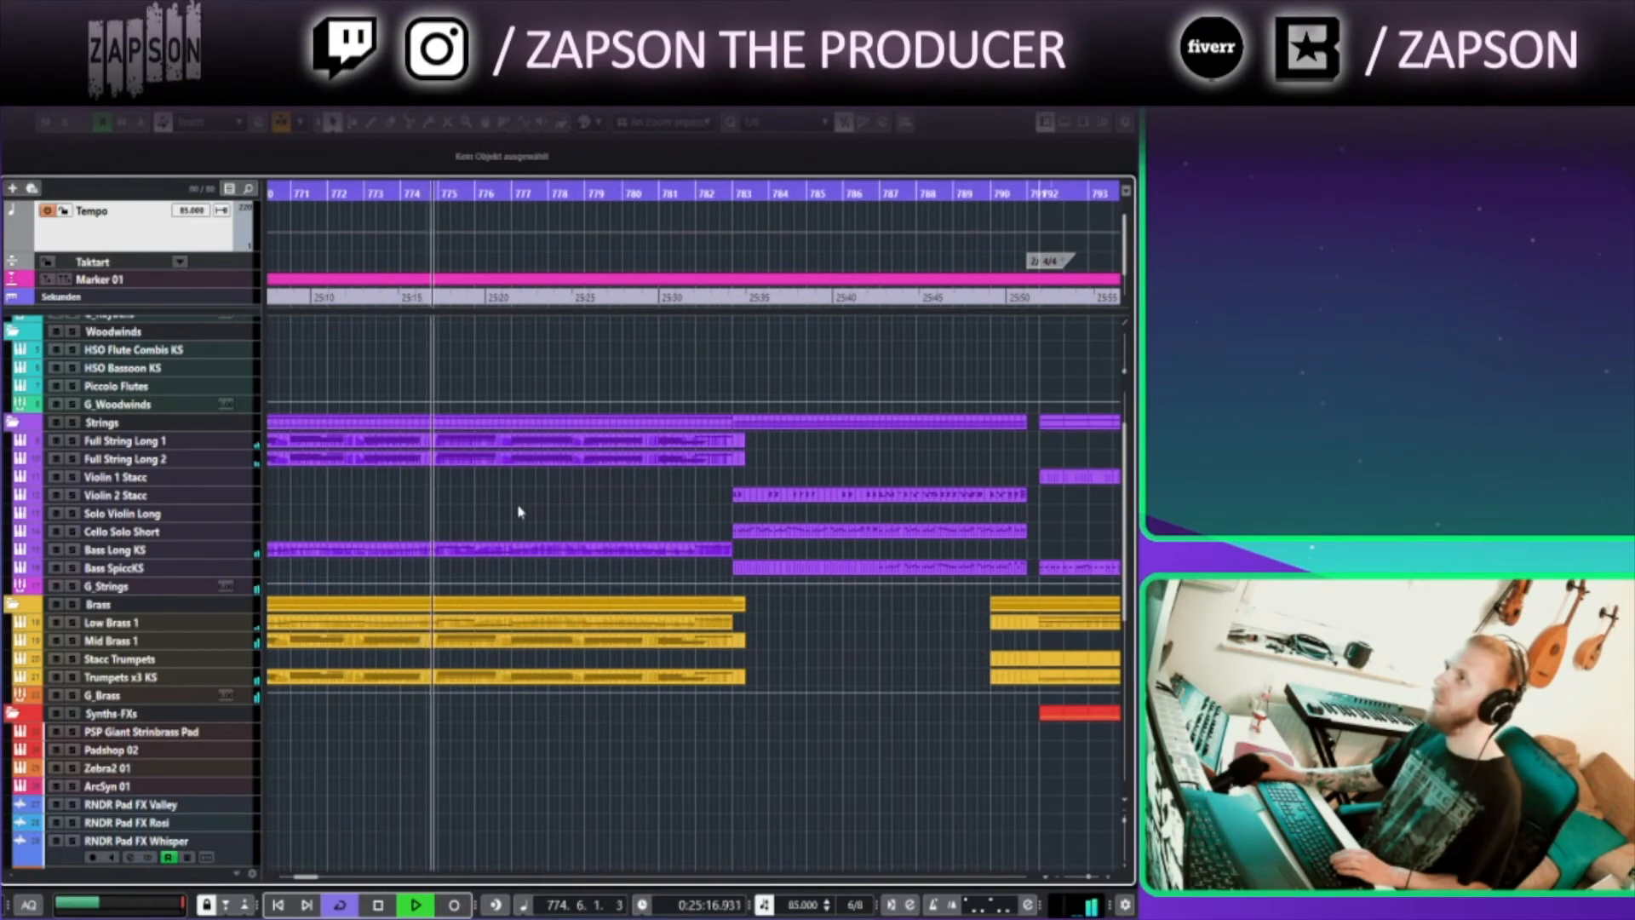
left_click_drag(638, 514, 554, 539)
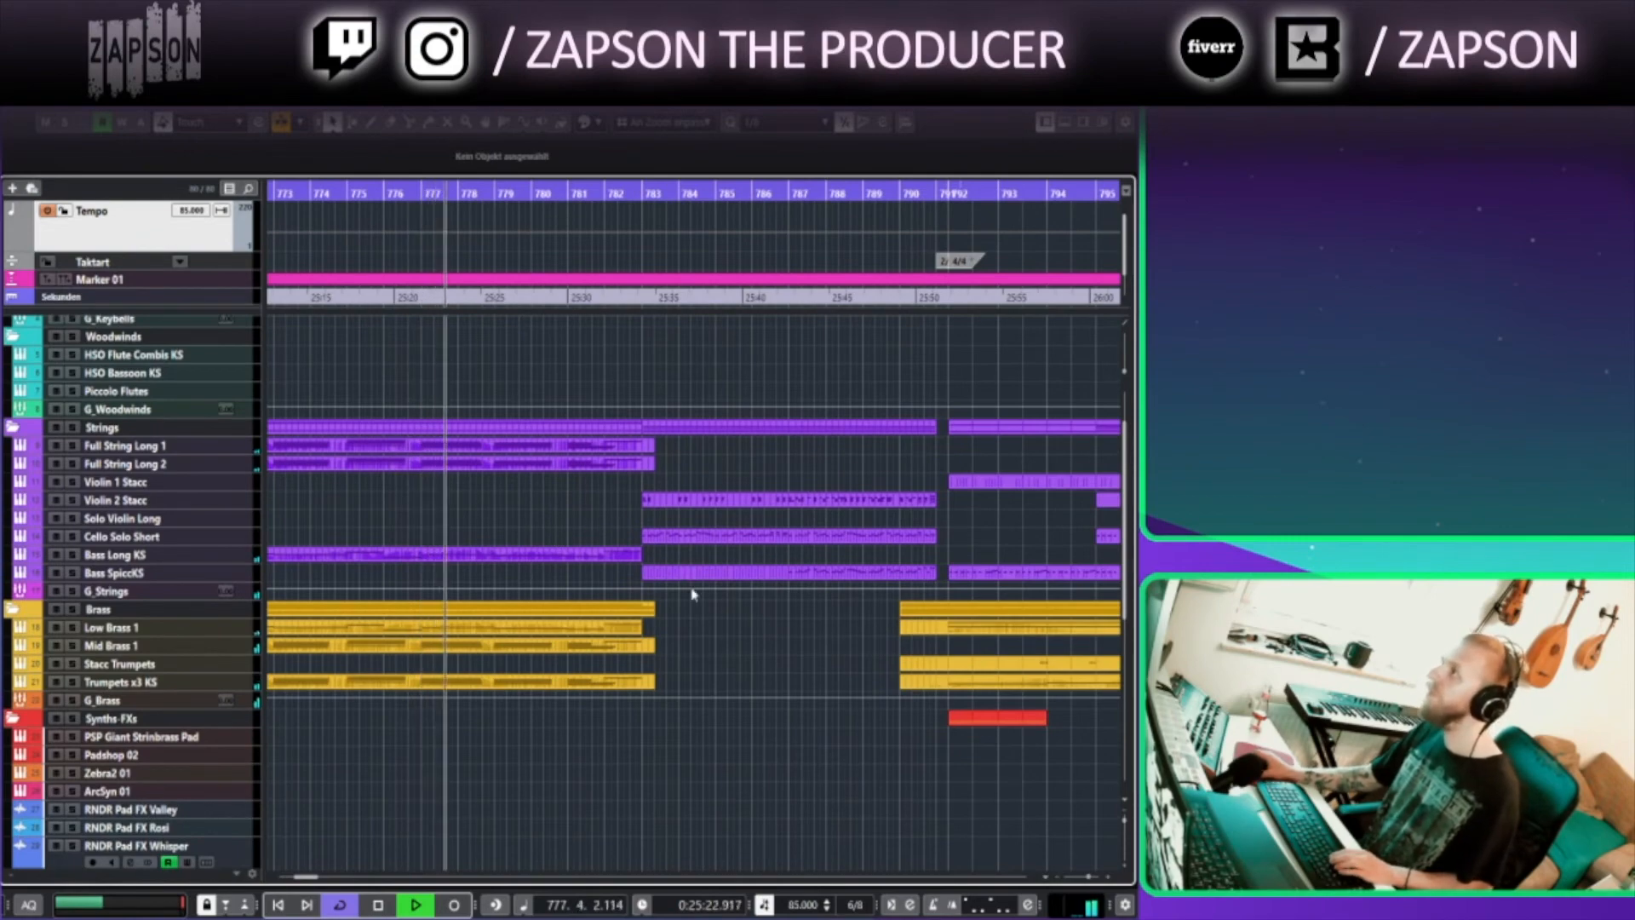
left_click_drag(726, 662, 584, 707)
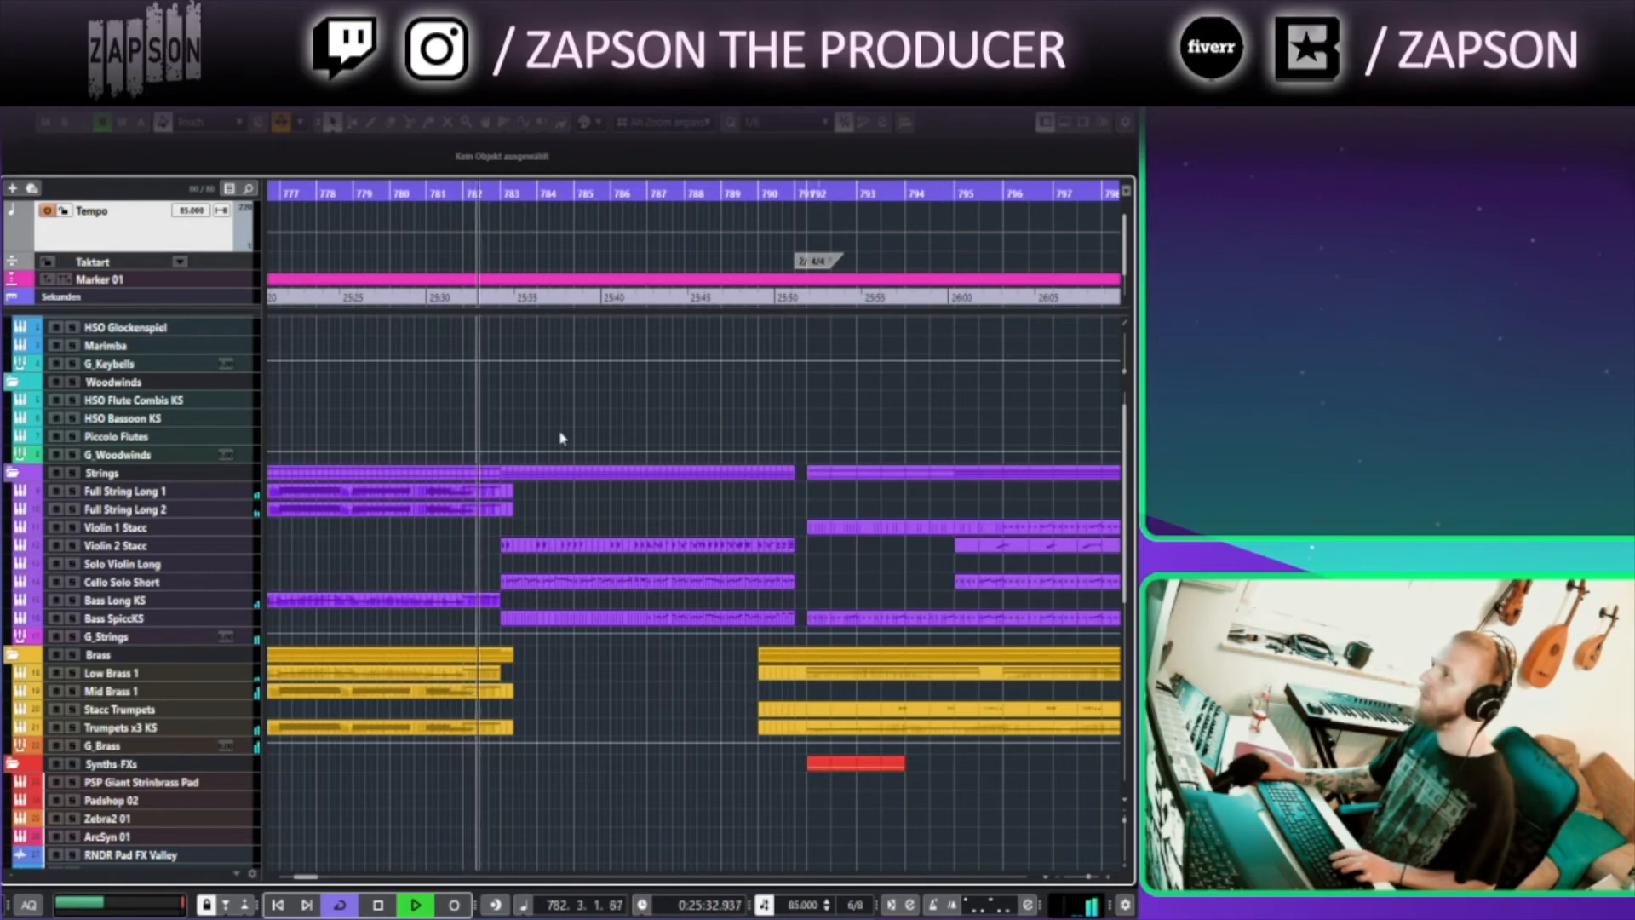
scroll(723, 559, "up", 3)
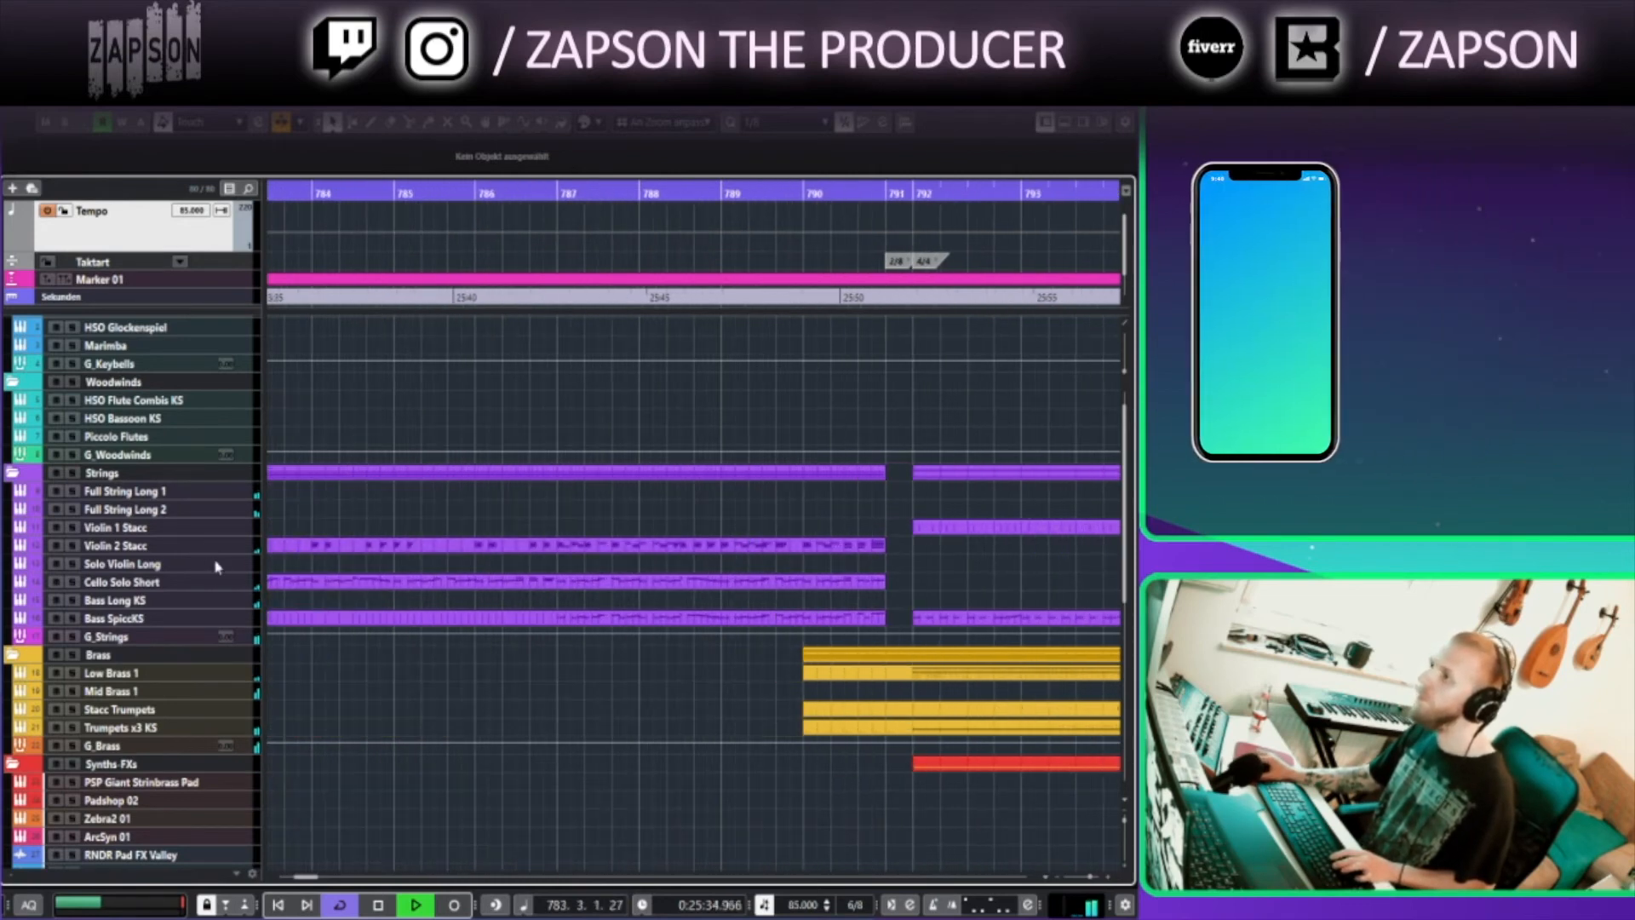
Enlarge the Violin 2 Stacc, Cello Solo Short and Bass SpiccKS tracks to inspect their parts
left_click(193, 550)
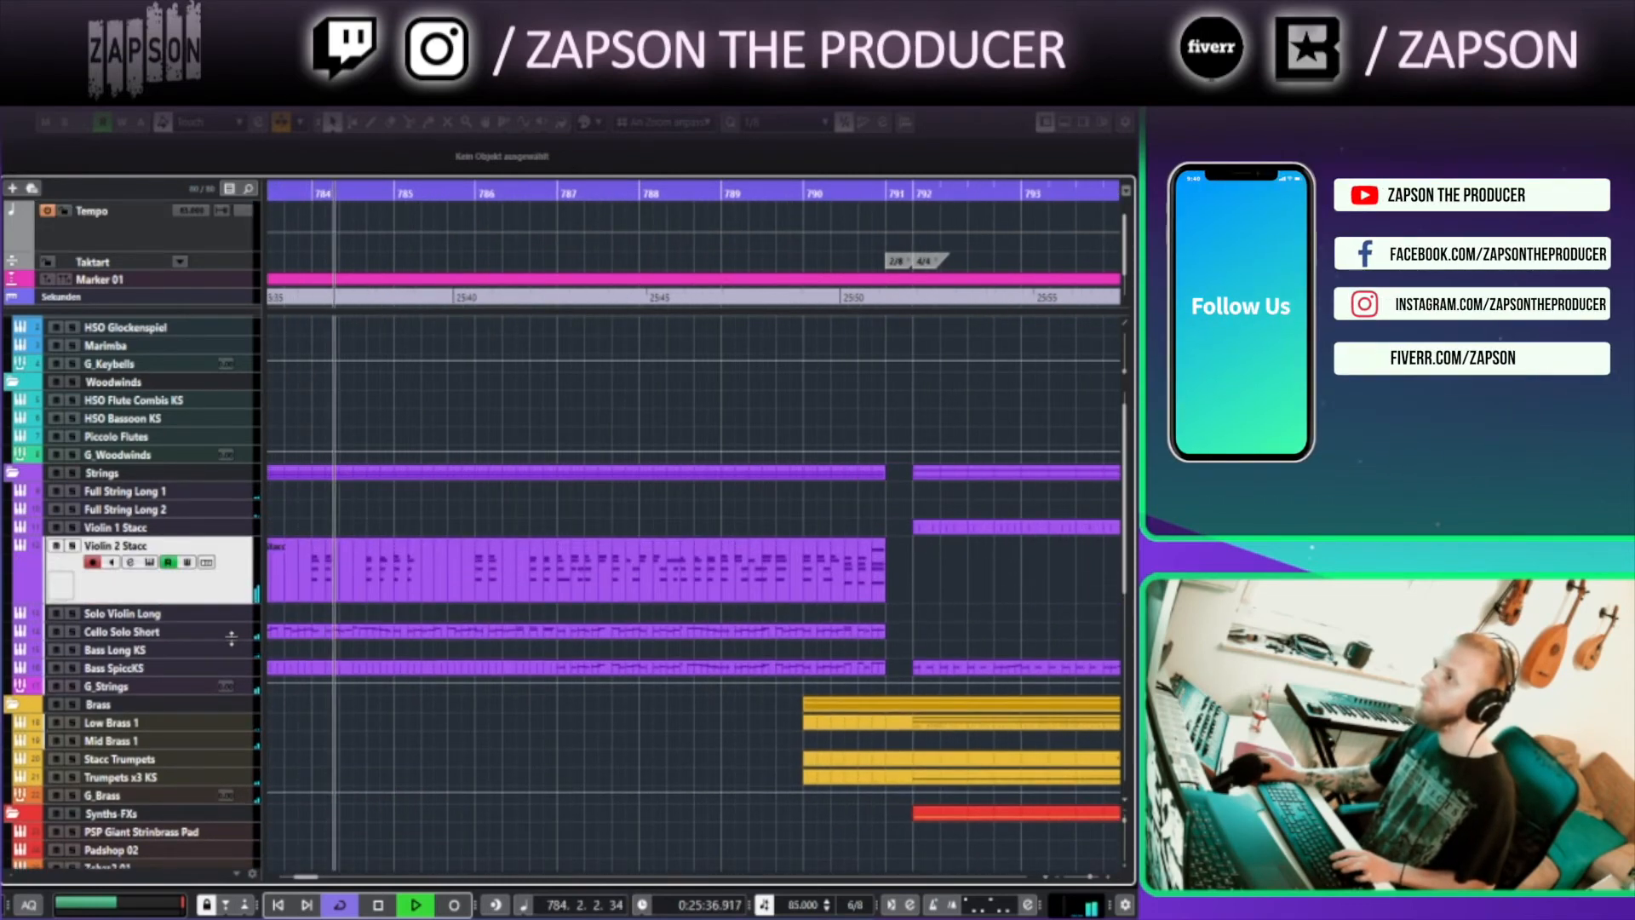
left_click(239, 636)
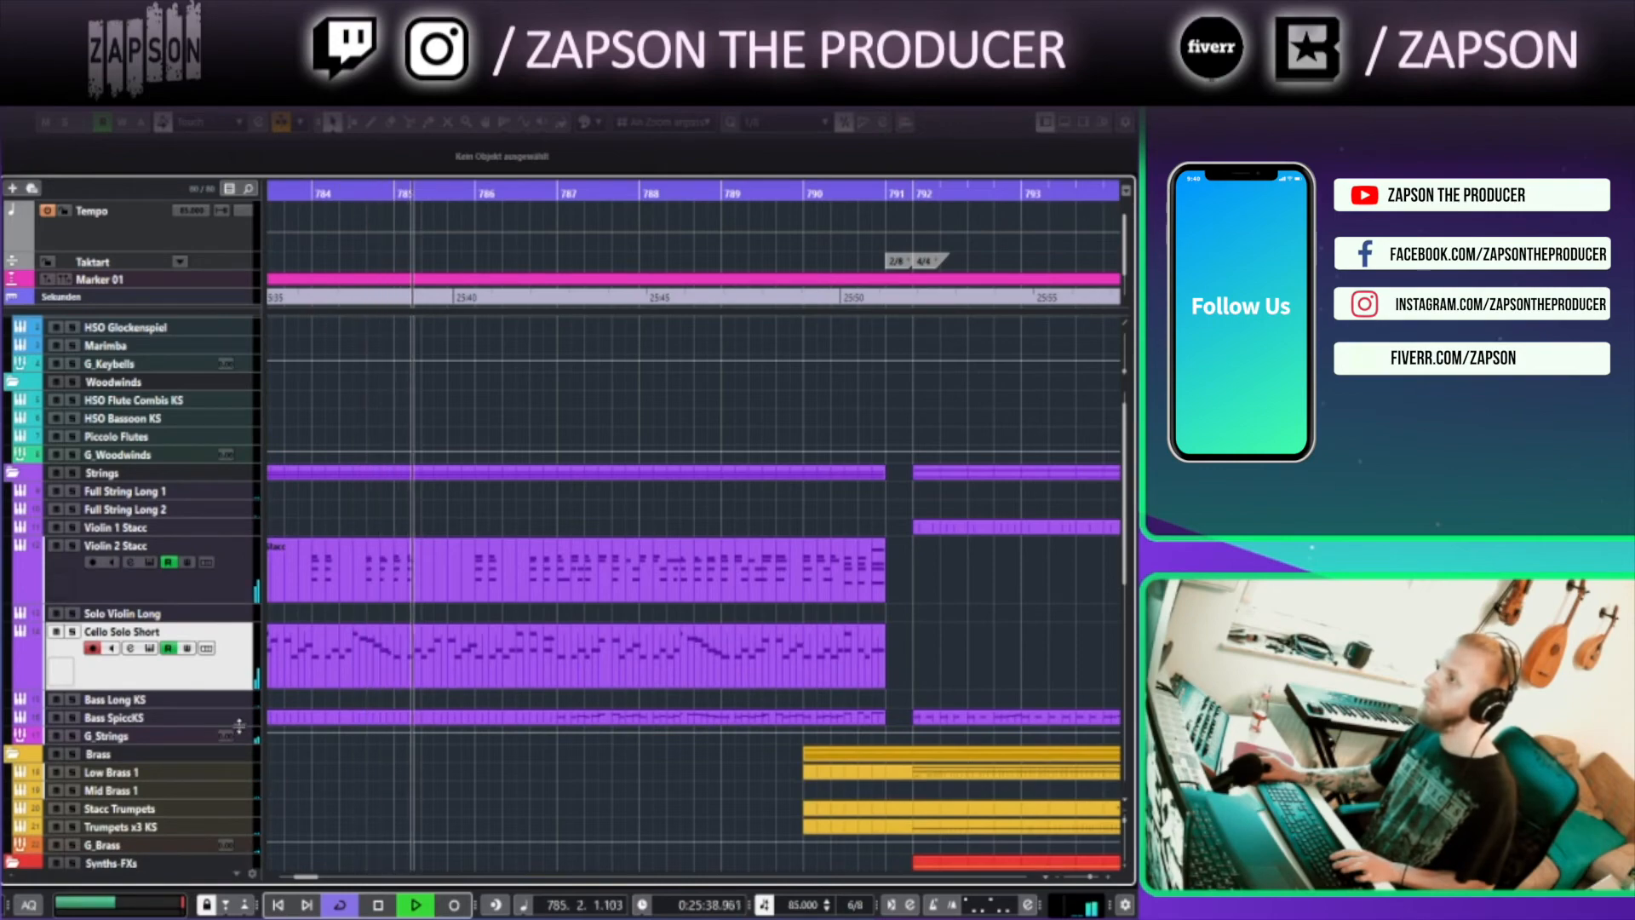
left_click(239, 719)
scroll(383, 626, "down", 3)
scroll(382, 626, "down", 10)
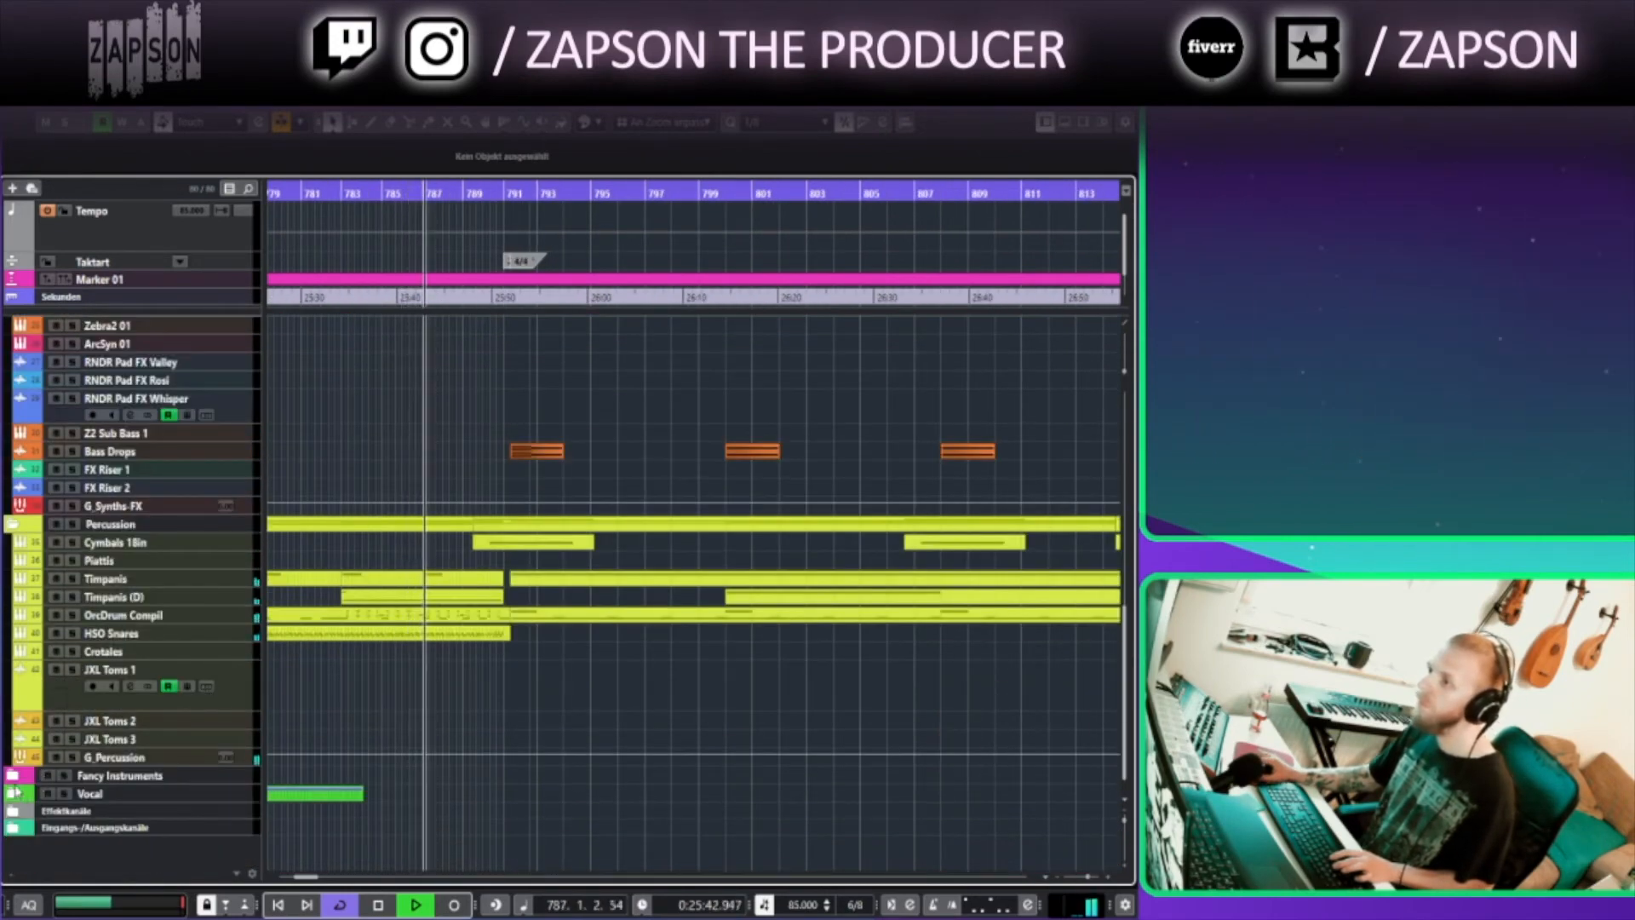
Expand the Fancy Instruments and Vocal folder tracks to show their instrument and choir tracks
left_click(14, 776)
scroll(25, 754, "down", 2)
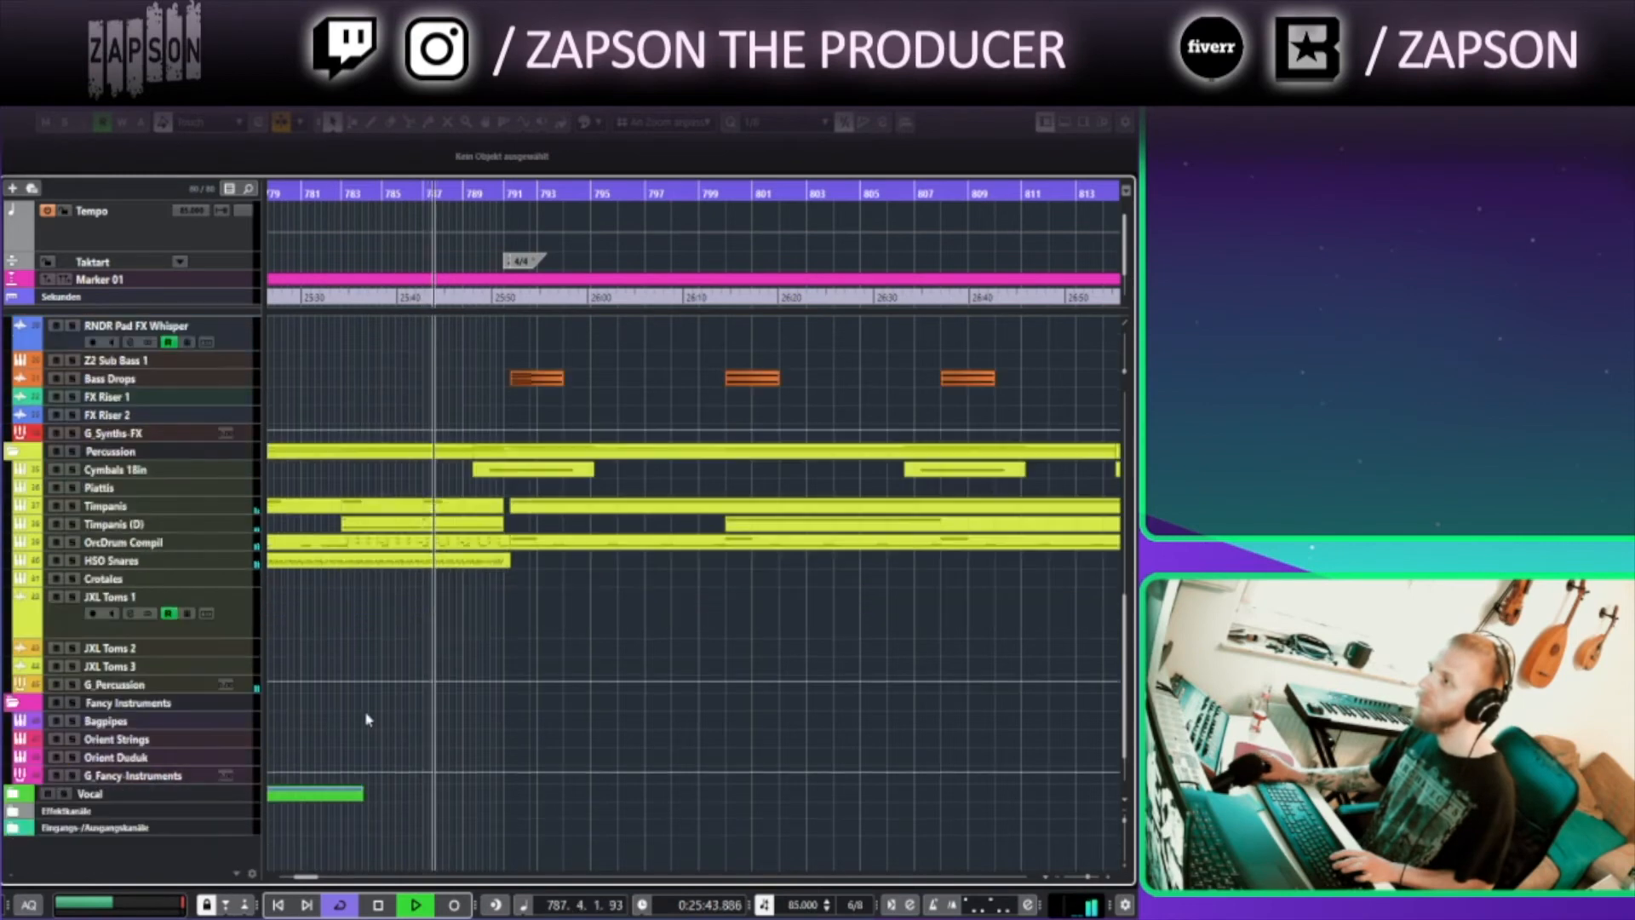
left_click(24, 793)
left_click(13, 794)
scroll(559, 747, "down", 5)
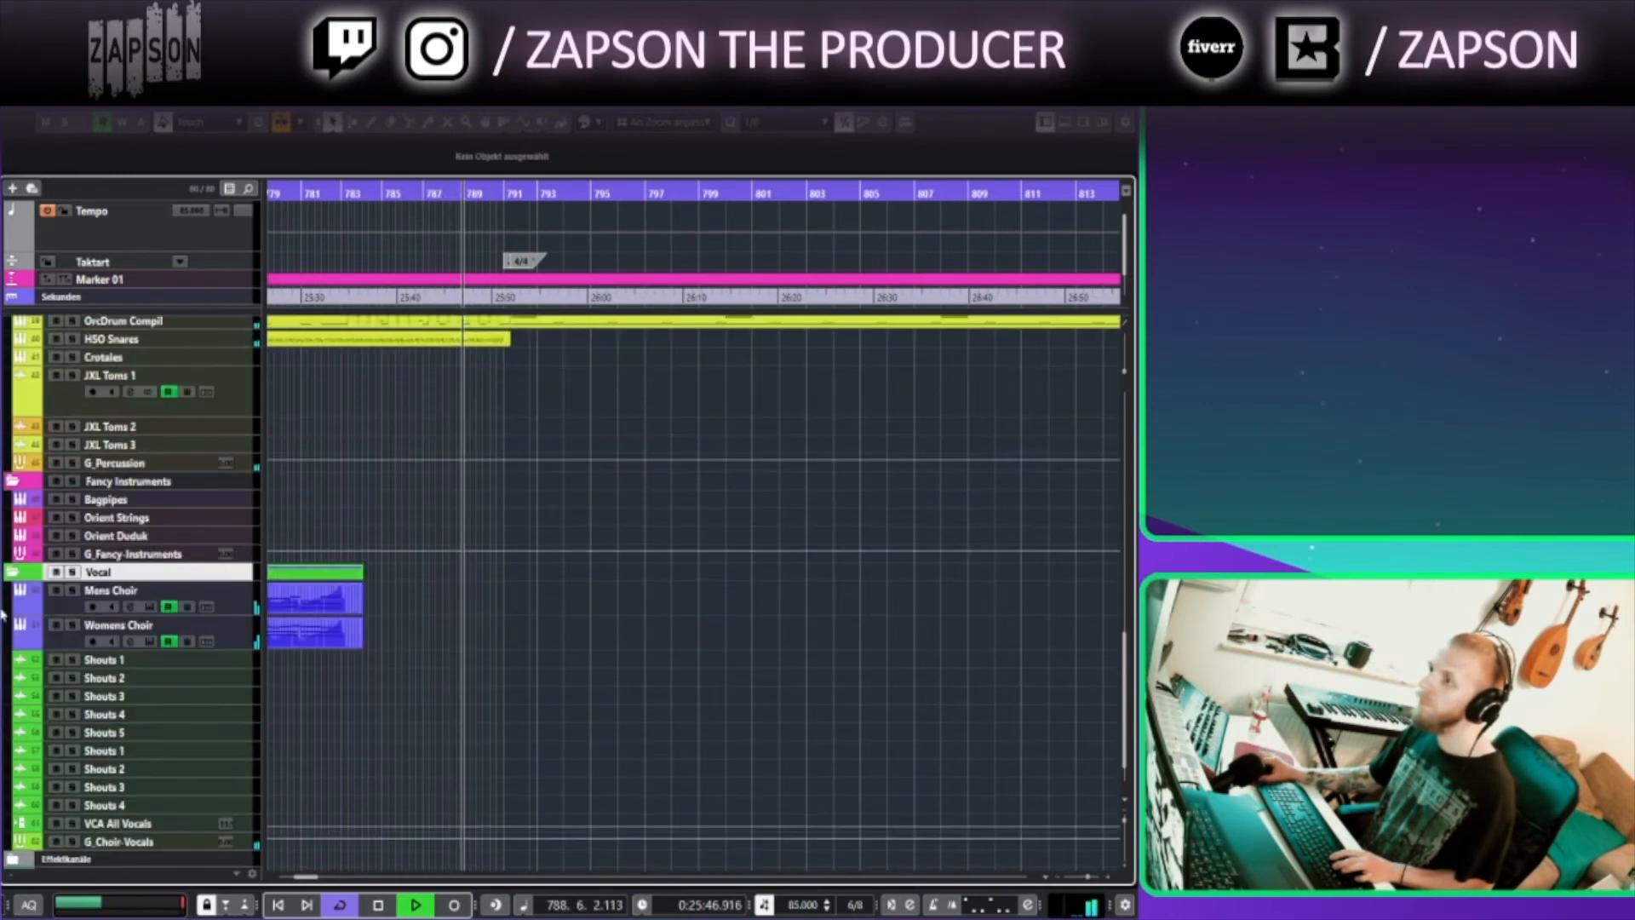
Toggle the mute state of the Mens Choir and Womens Choir tracks
left_click(55, 592)
left_click(55, 627)
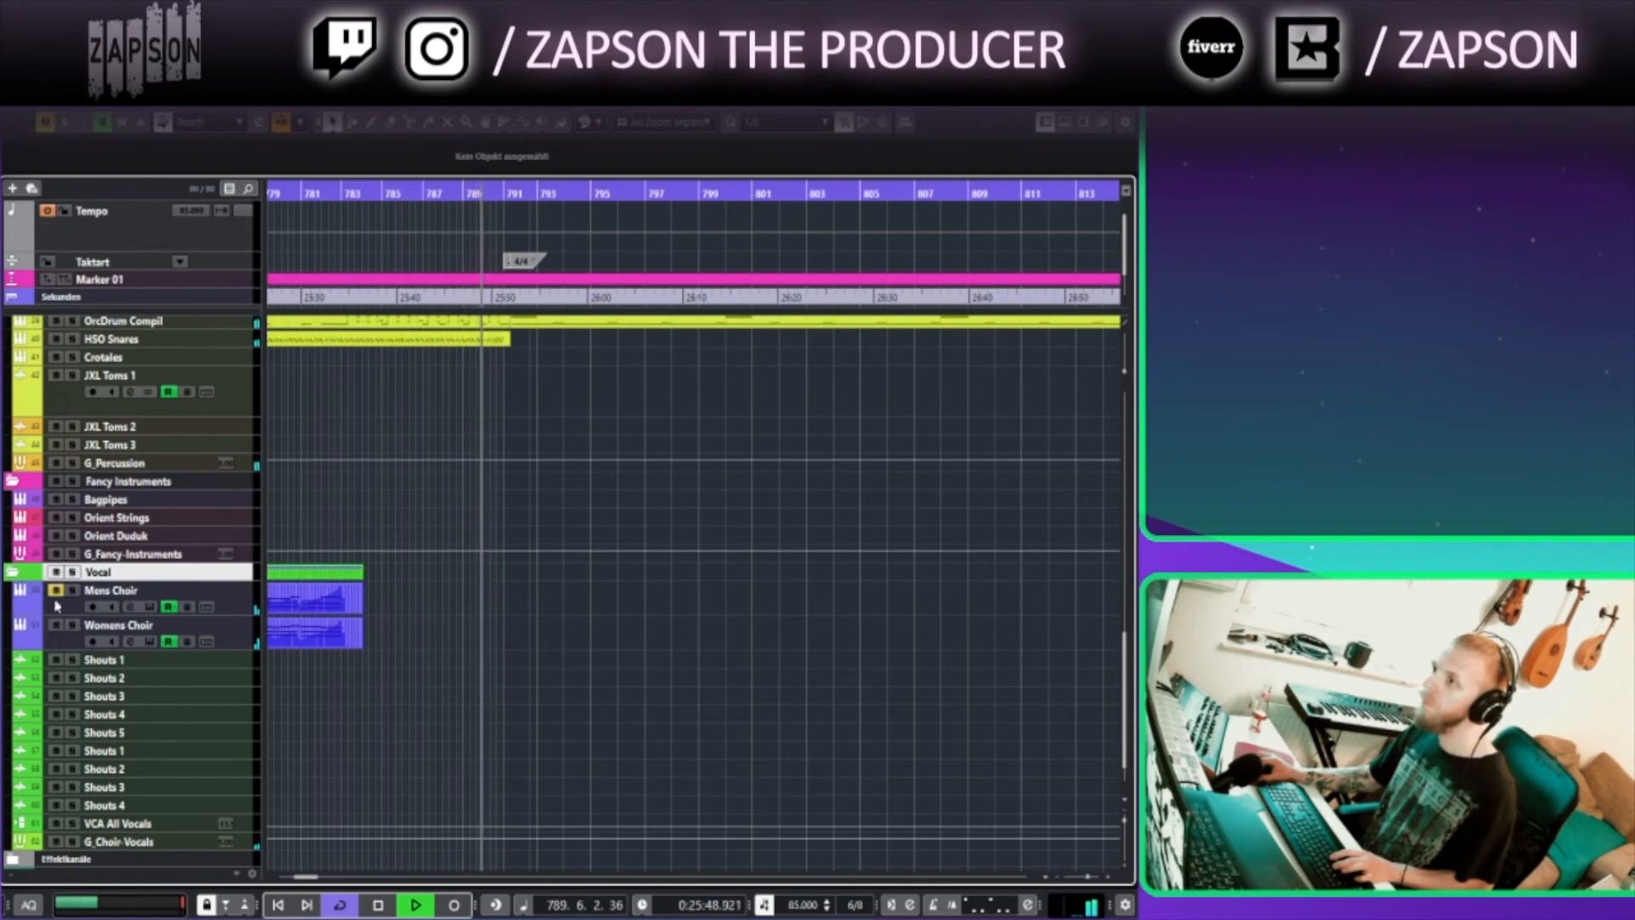
Open the Bass SpiccKS part on the Cello Solo Short track in the Key Editor to review its notes, then close it
scroll(539, 451, "up", 10)
scroll(539, 466, "up", 4)
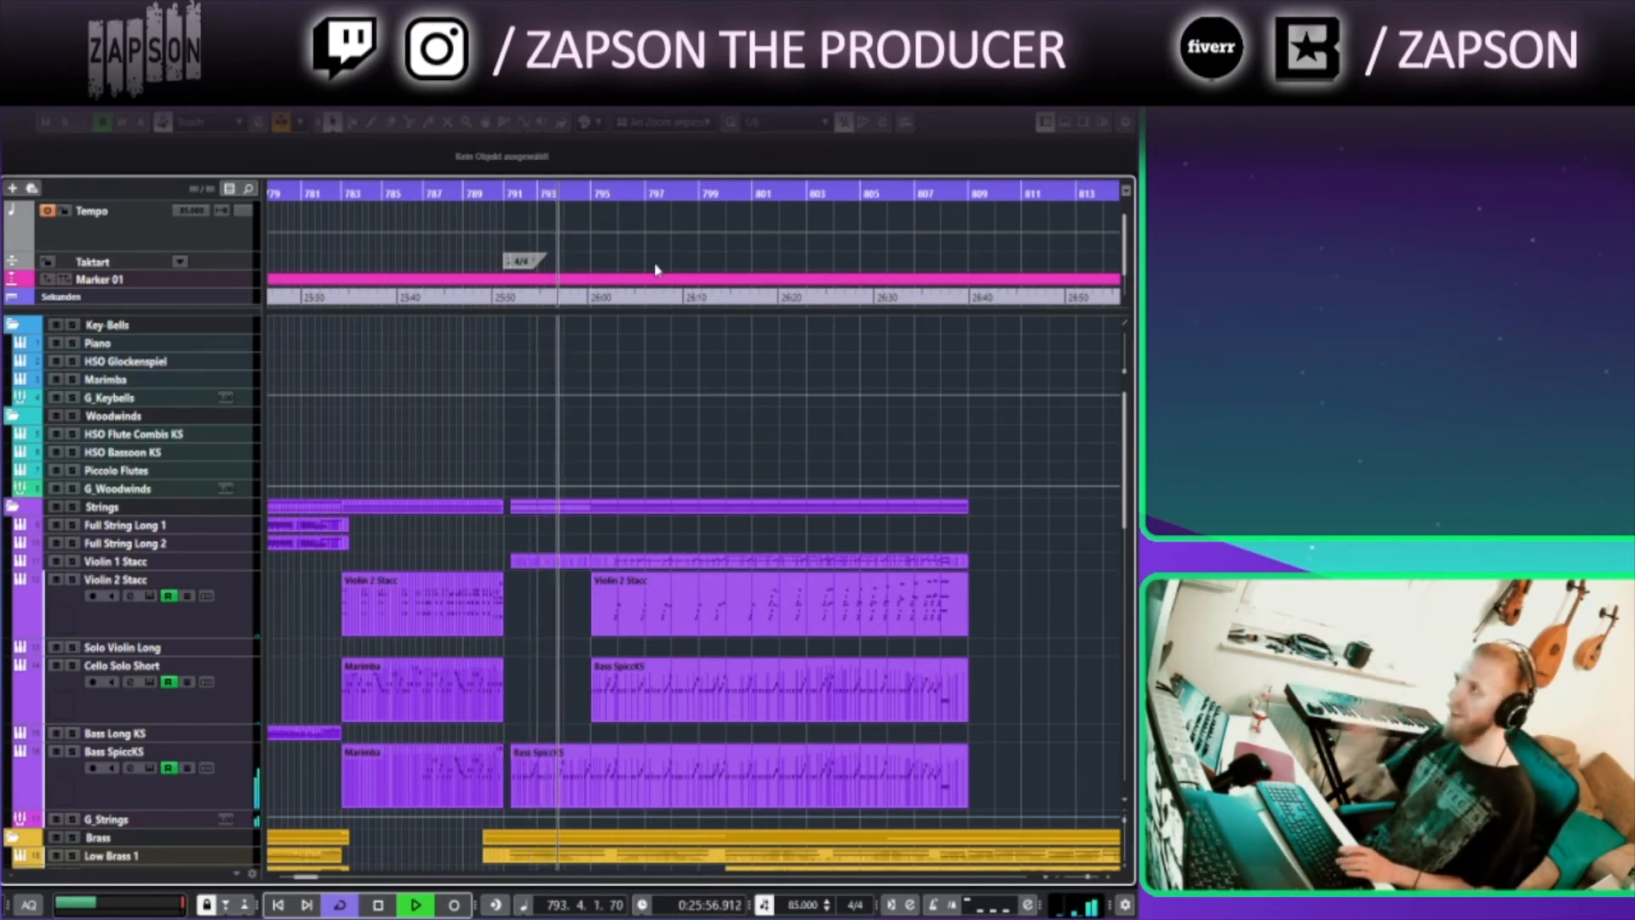
left_click(625, 693)
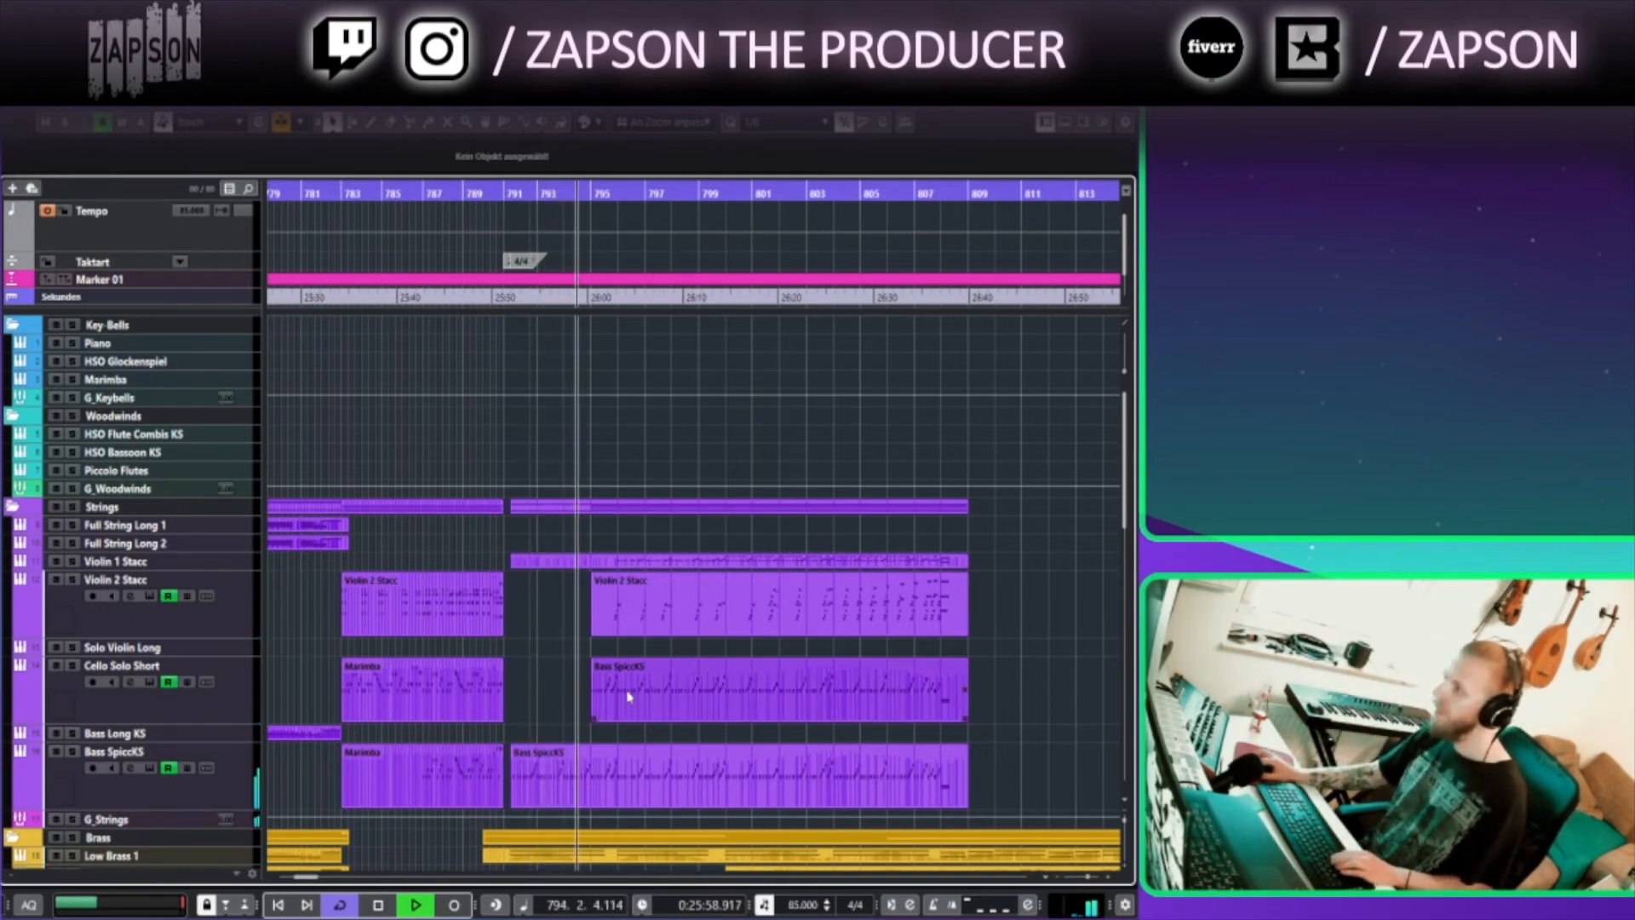
double_click(639, 774)
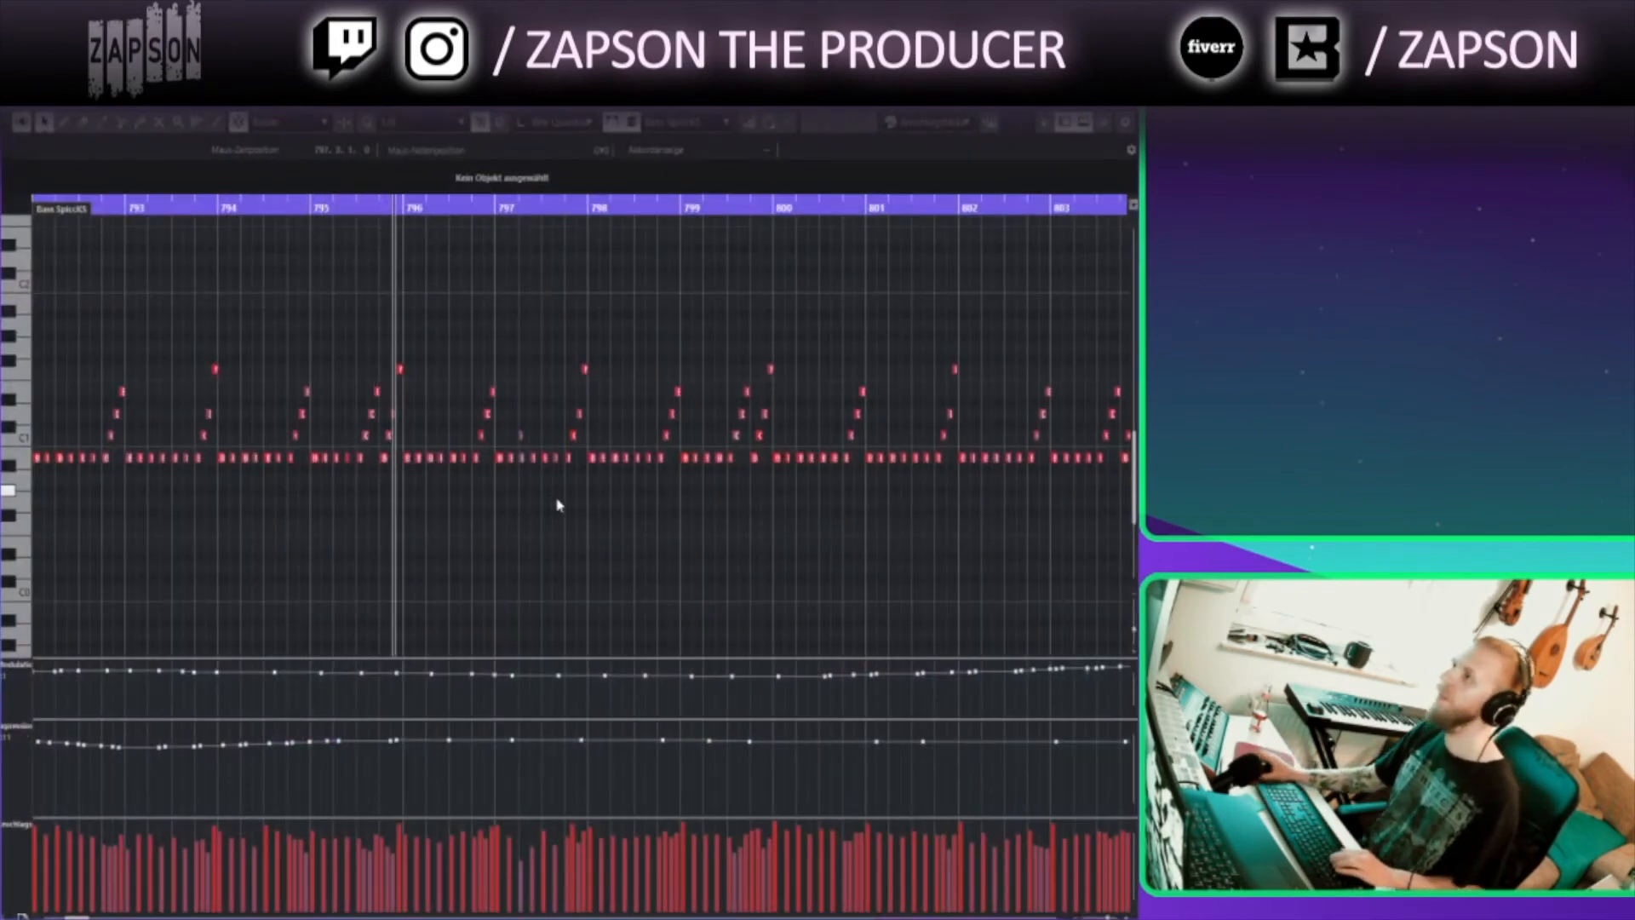
key("Return")
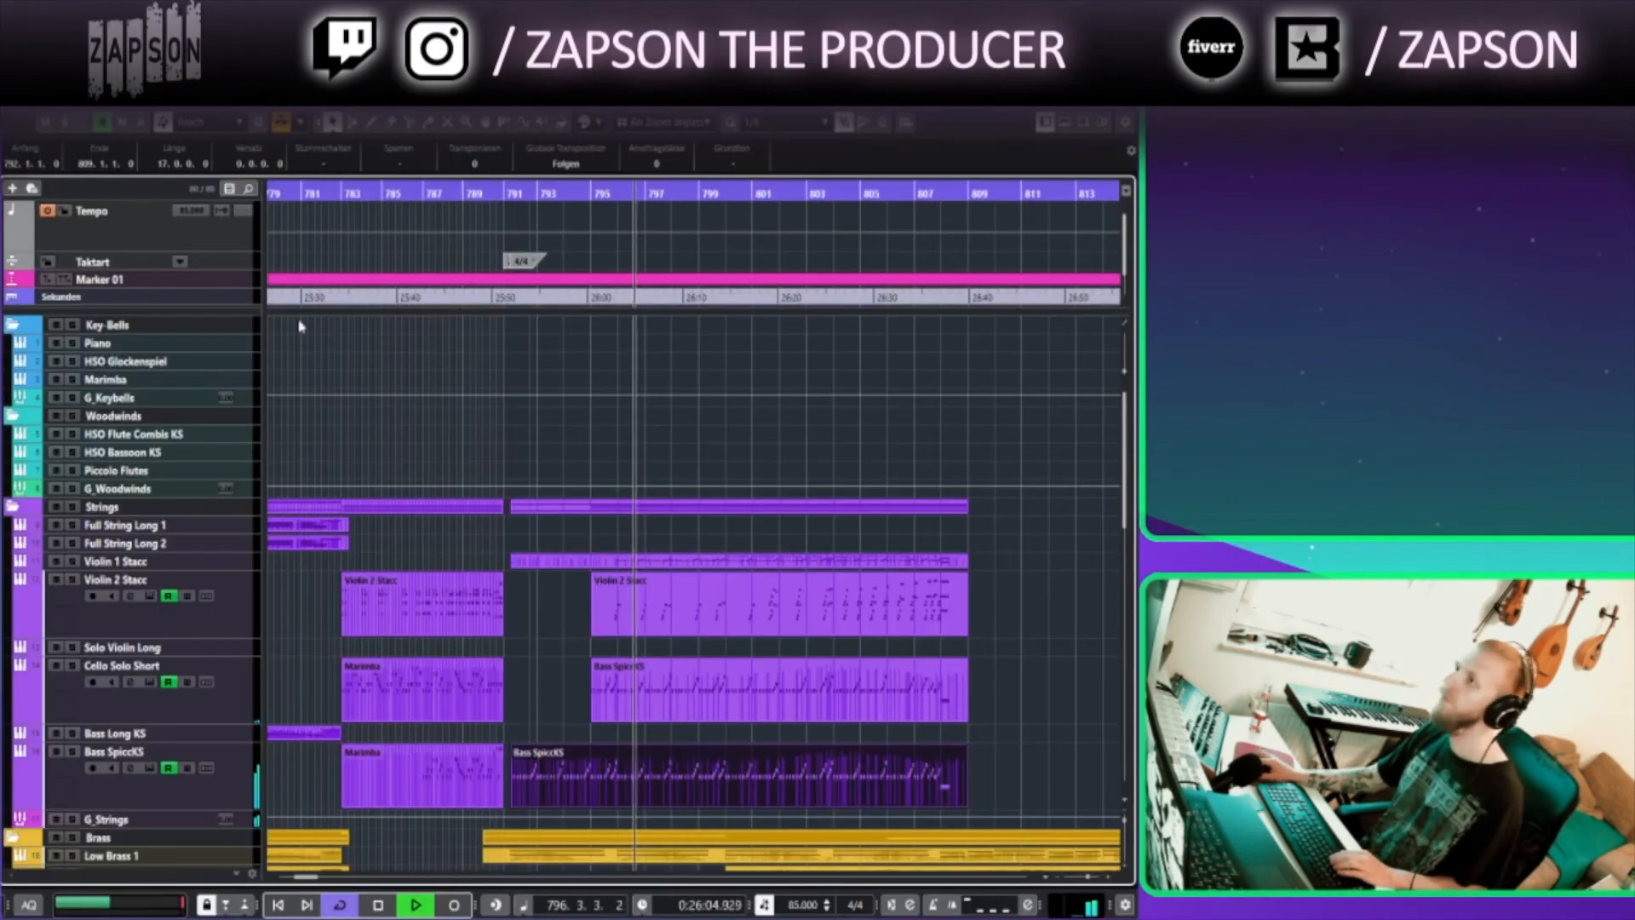
Open the Violin 1 Stacc part around bar 799 in the Key Editor, scroll through its notes, then close it
scroll(906, 486, "right", 2)
scroll(905, 486, "down", 5)
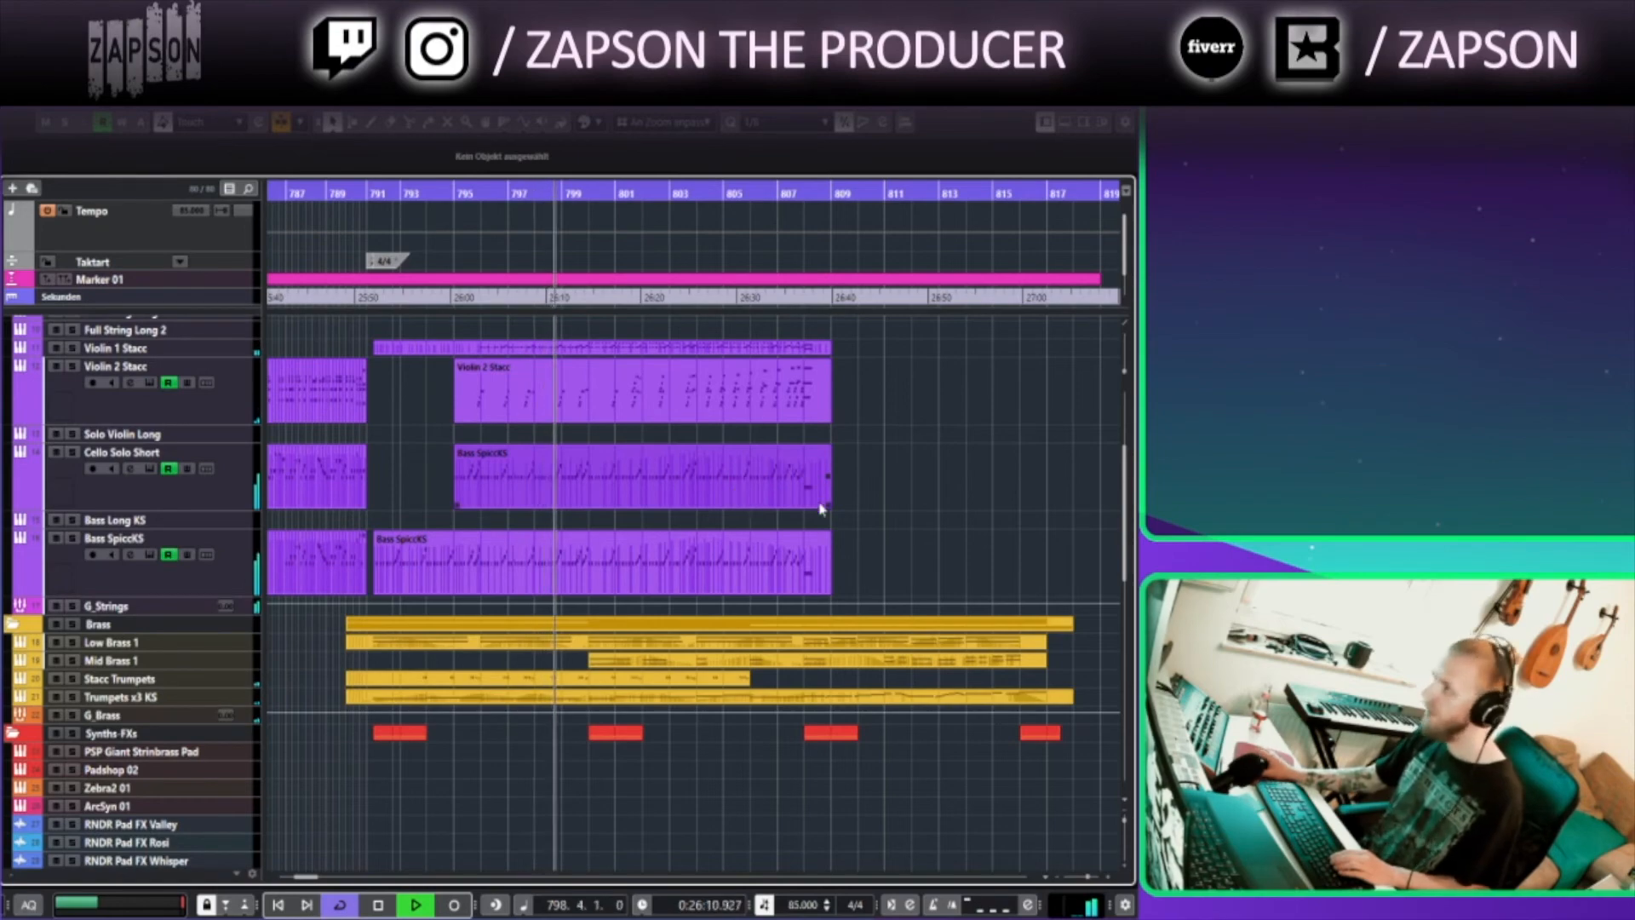
scroll(852, 545, "up", 5)
scroll(852, 545, "right", 1)
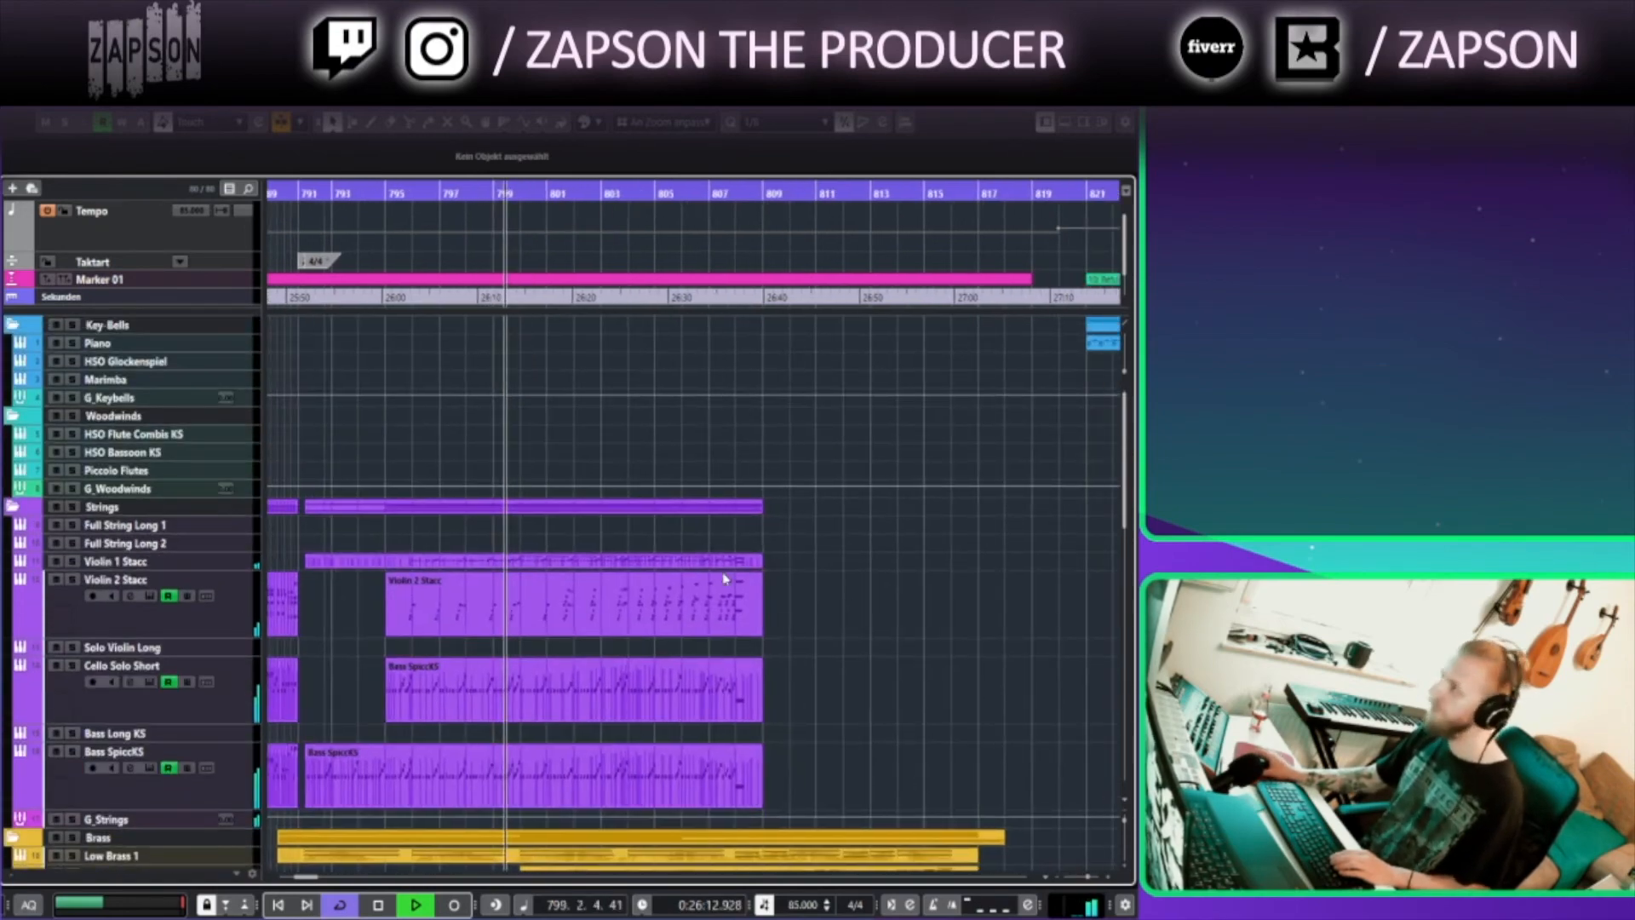
double_click(499, 564)
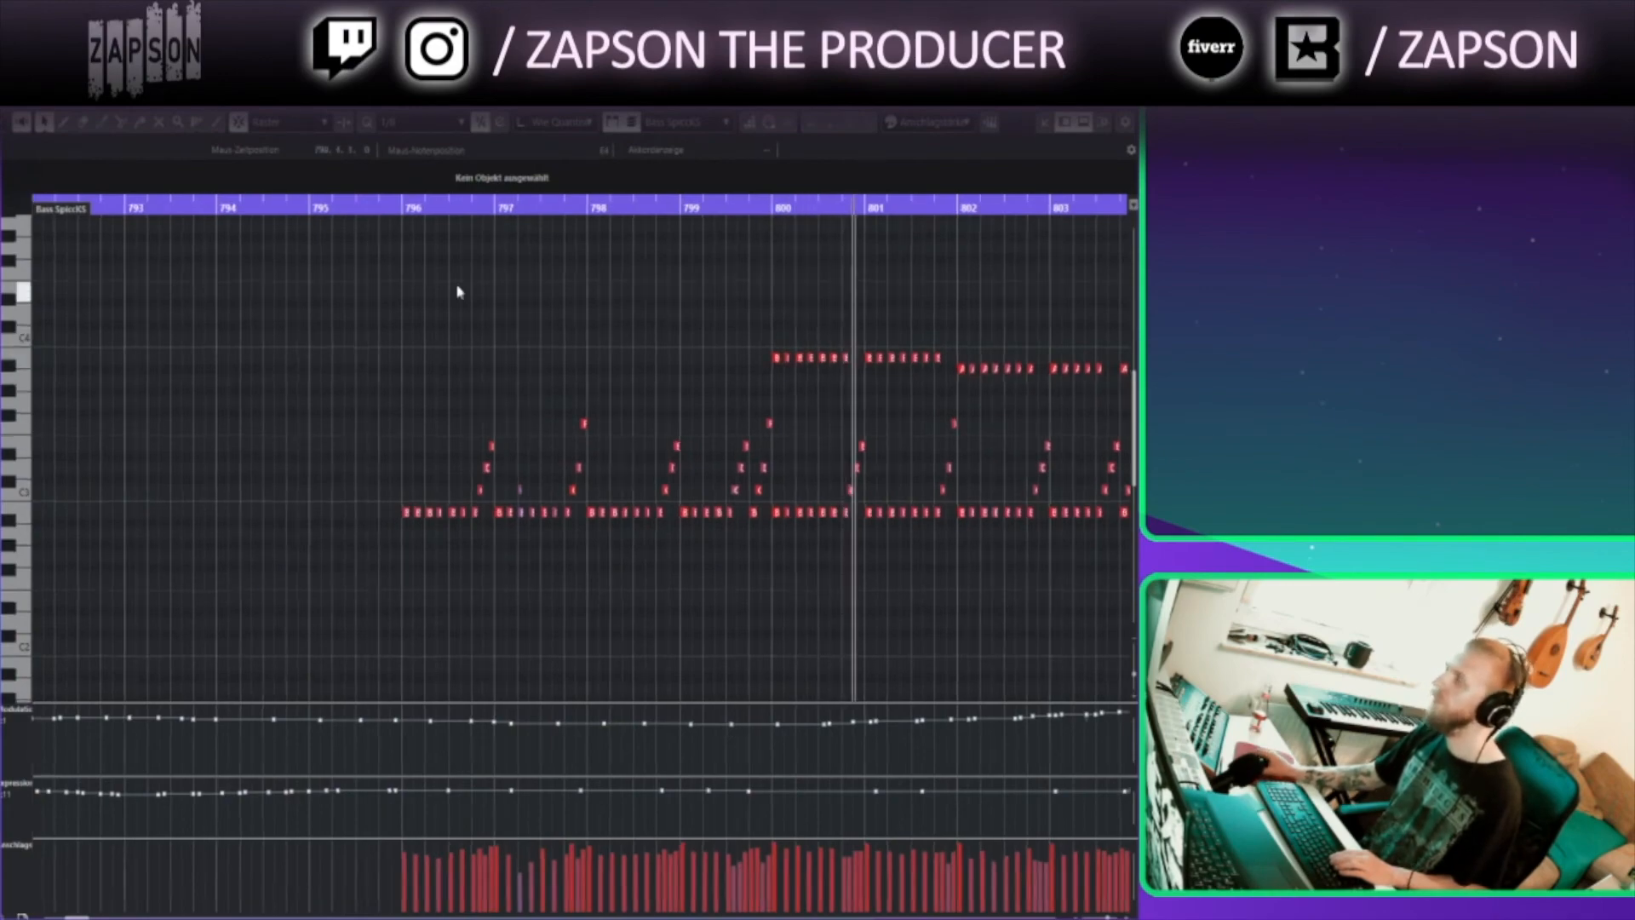
left_click_drag(711, 292, 350, 294)
left_click_drag(683, 298, 409, 305)
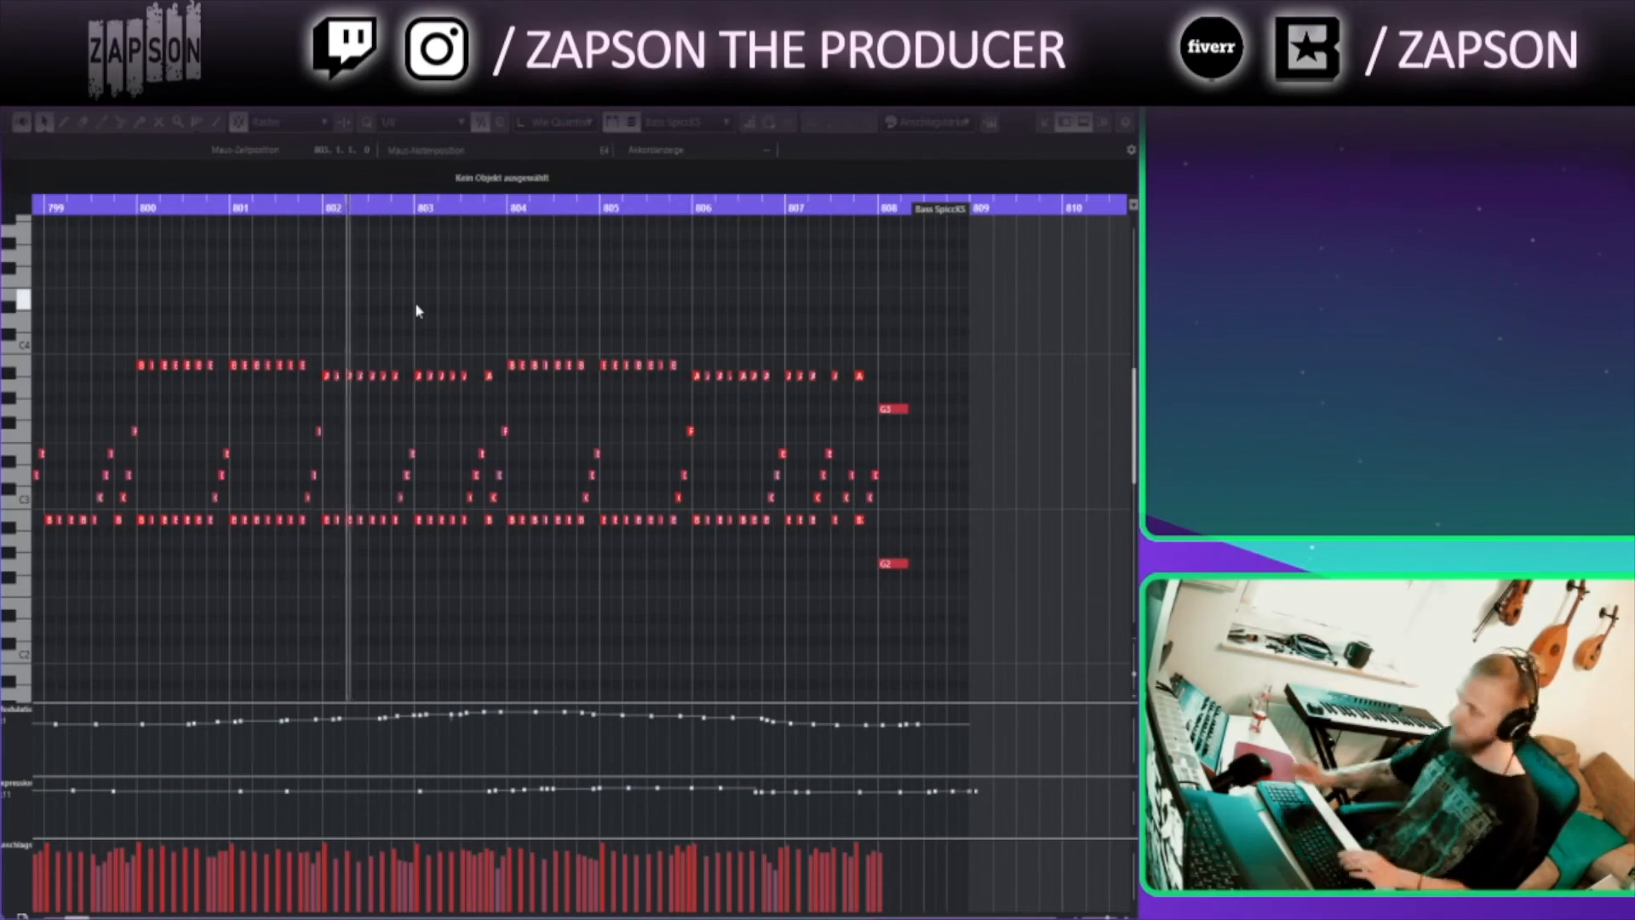
left_click(1123, 90)
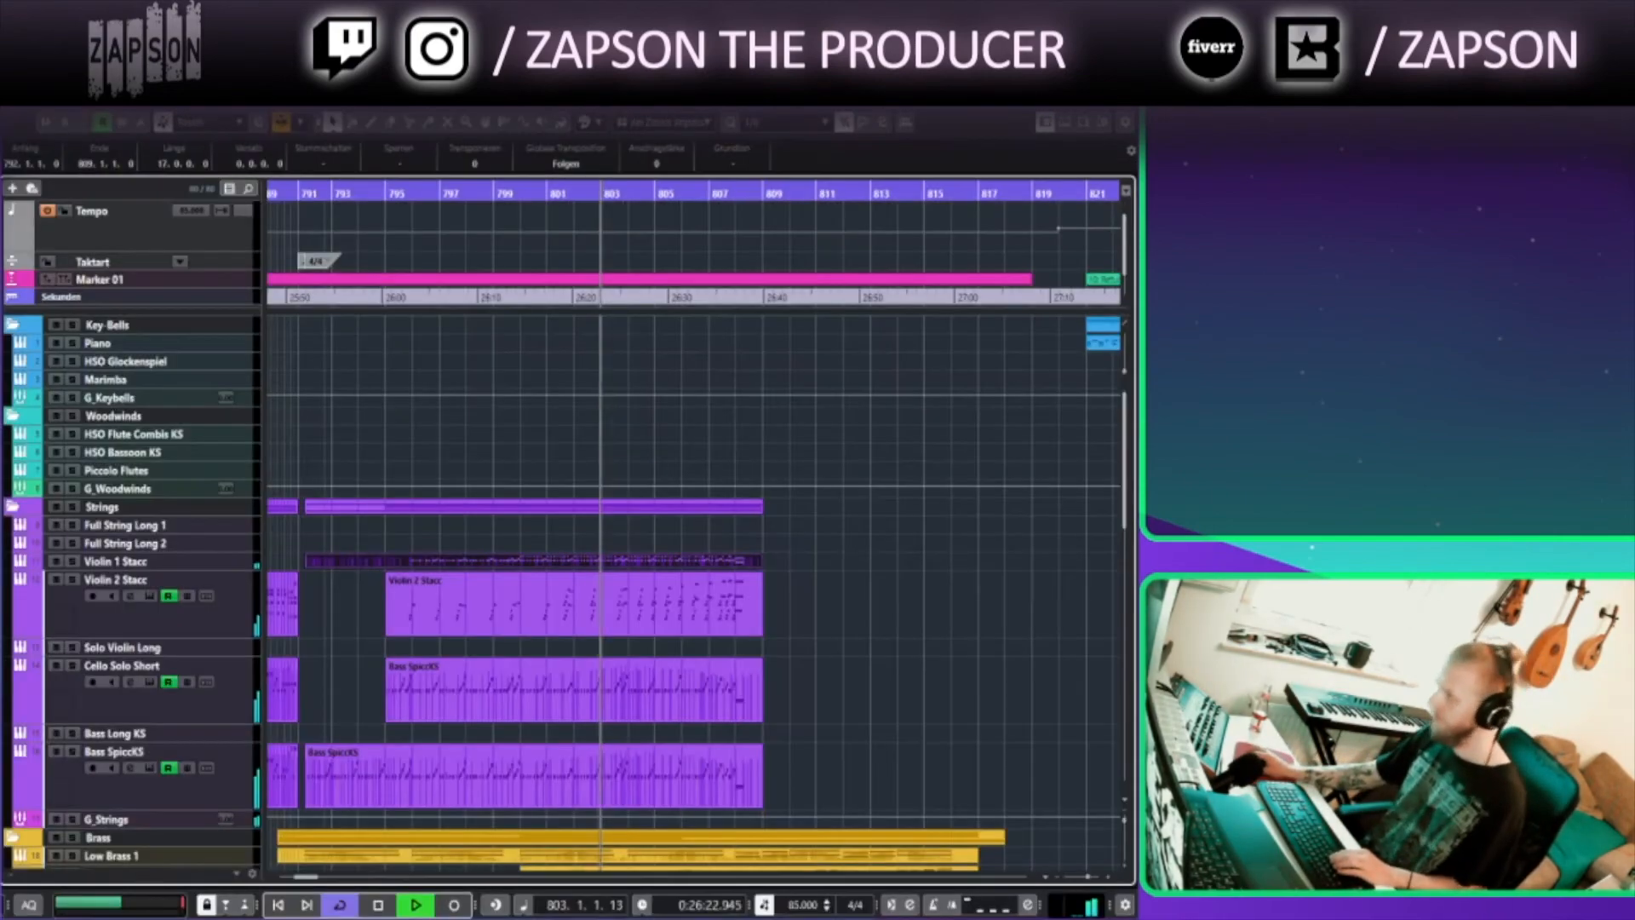
Scroll through the arrangement around bars 801 to 835 to review the strings, brass, synth FX and percussion parts
left_click(915, 599)
scroll(909, 668, "down", 1)
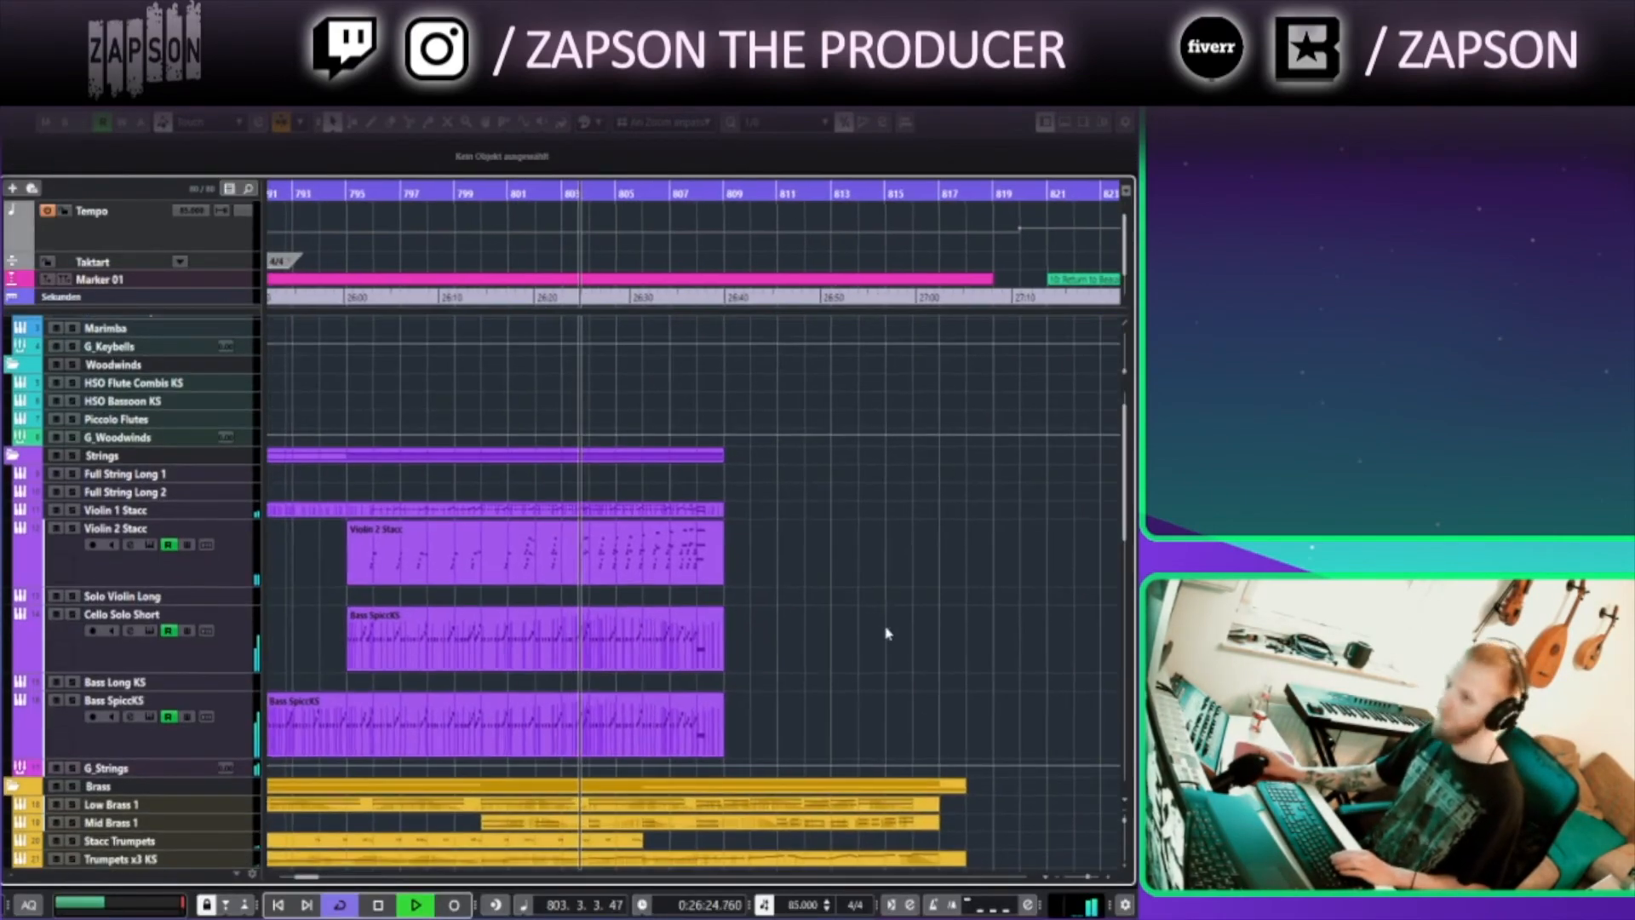
scroll(880, 676, "down", 3)
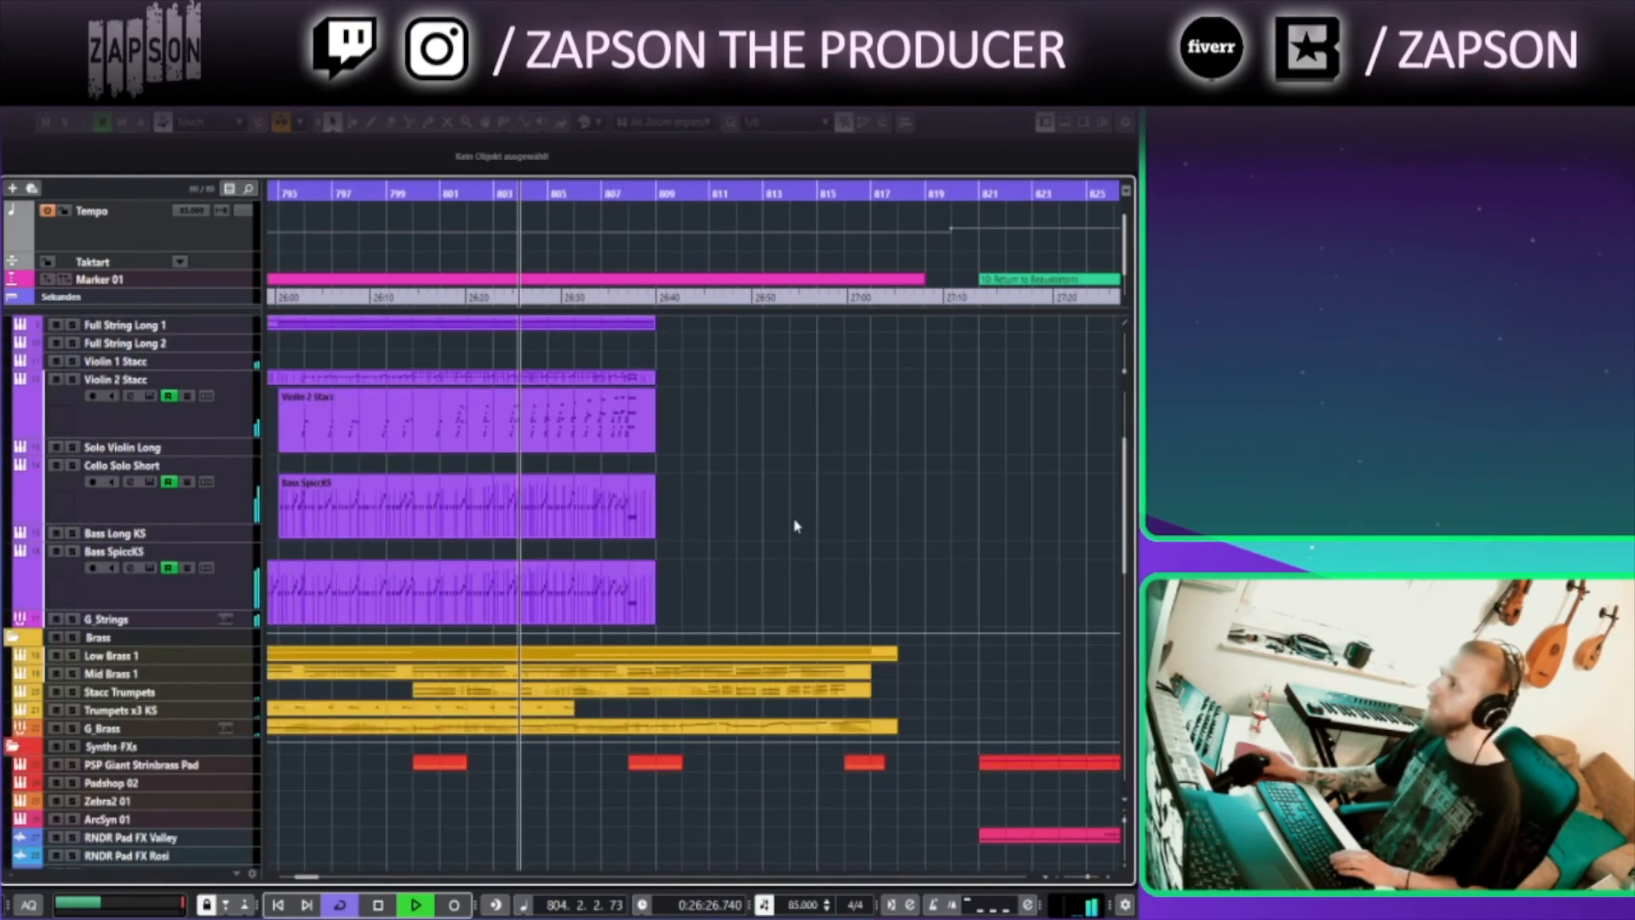
scroll(740, 585, "up", 1)
scroll(740, 584, "up", 1)
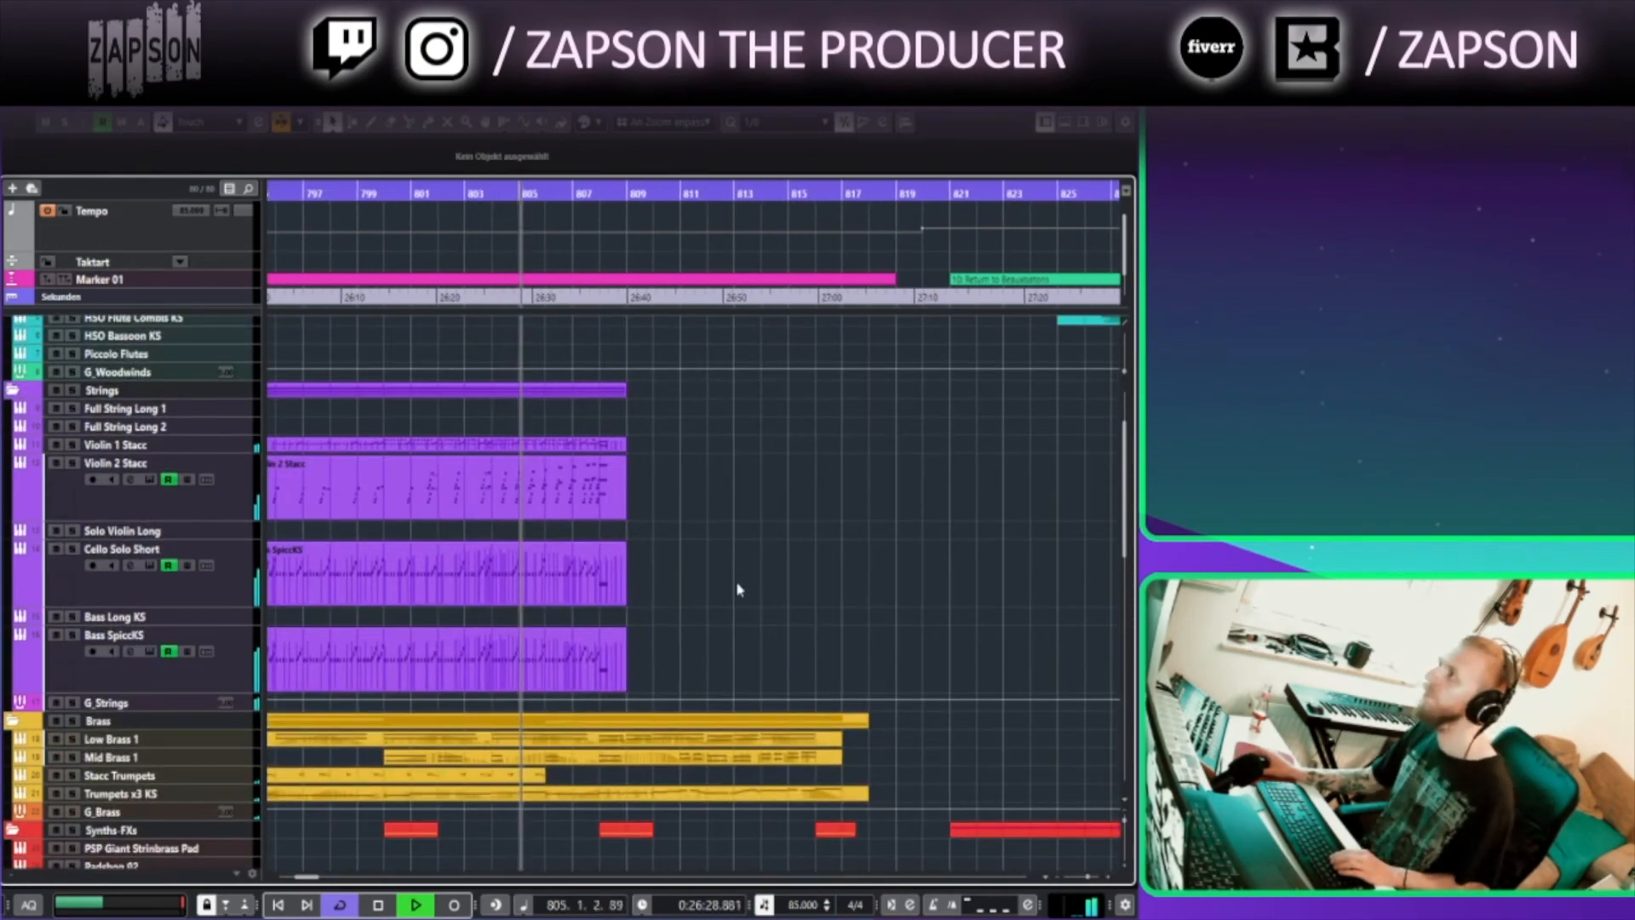
scroll(750, 545, "down", 1)
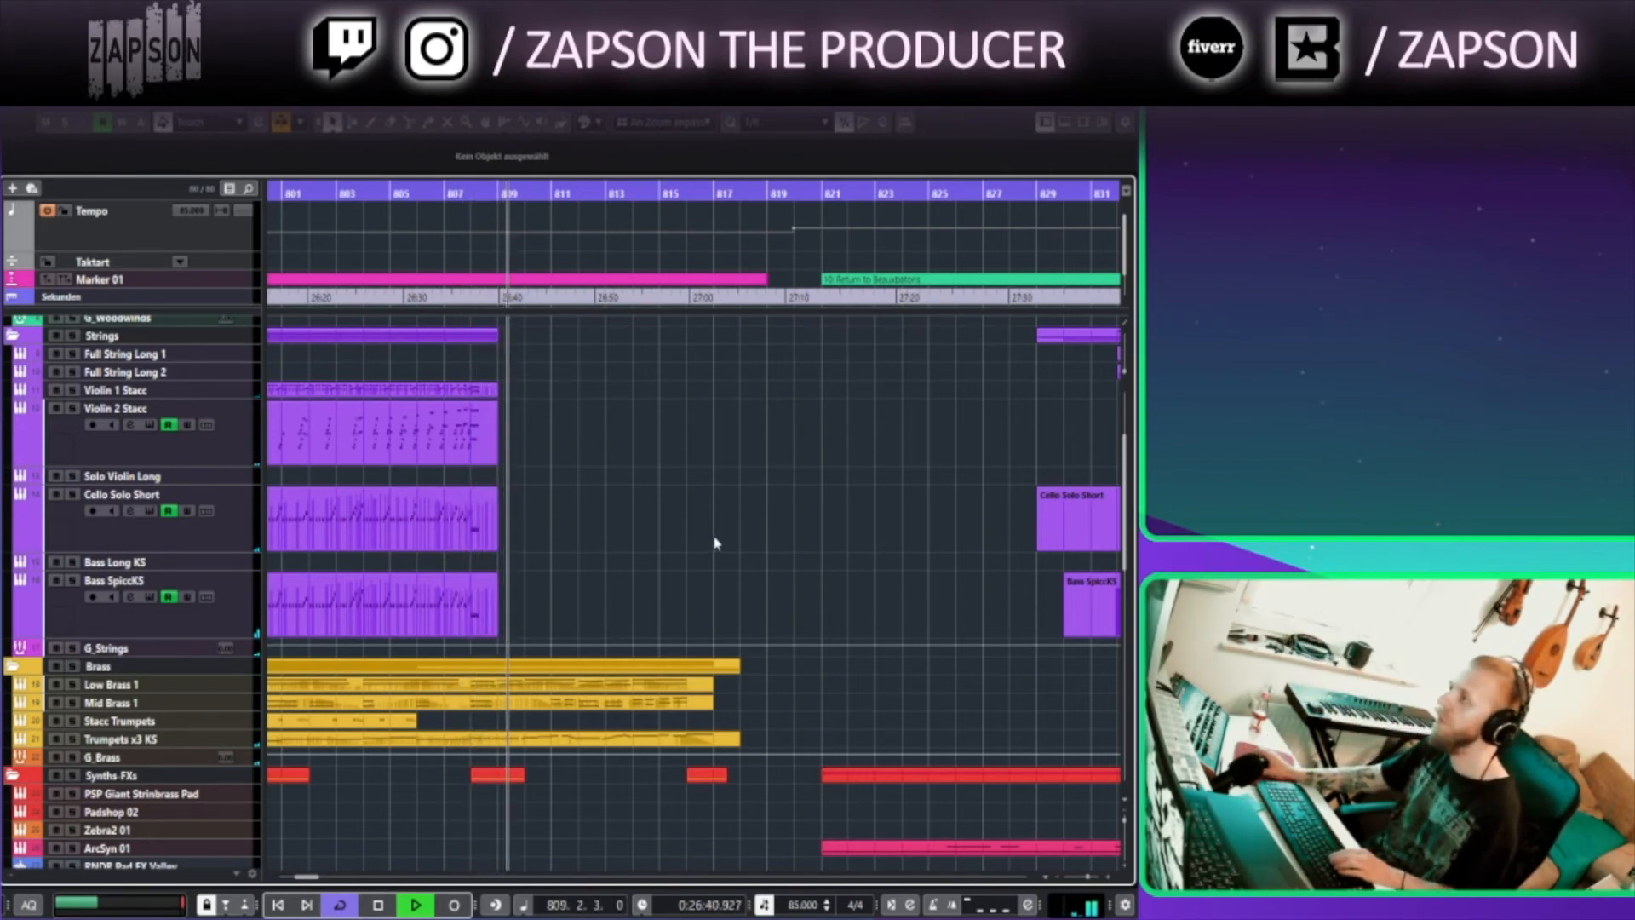
scroll(630, 680, "up", 1)
scroll(631, 680, "up", 3)
scroll(552, 386, "down", 10)
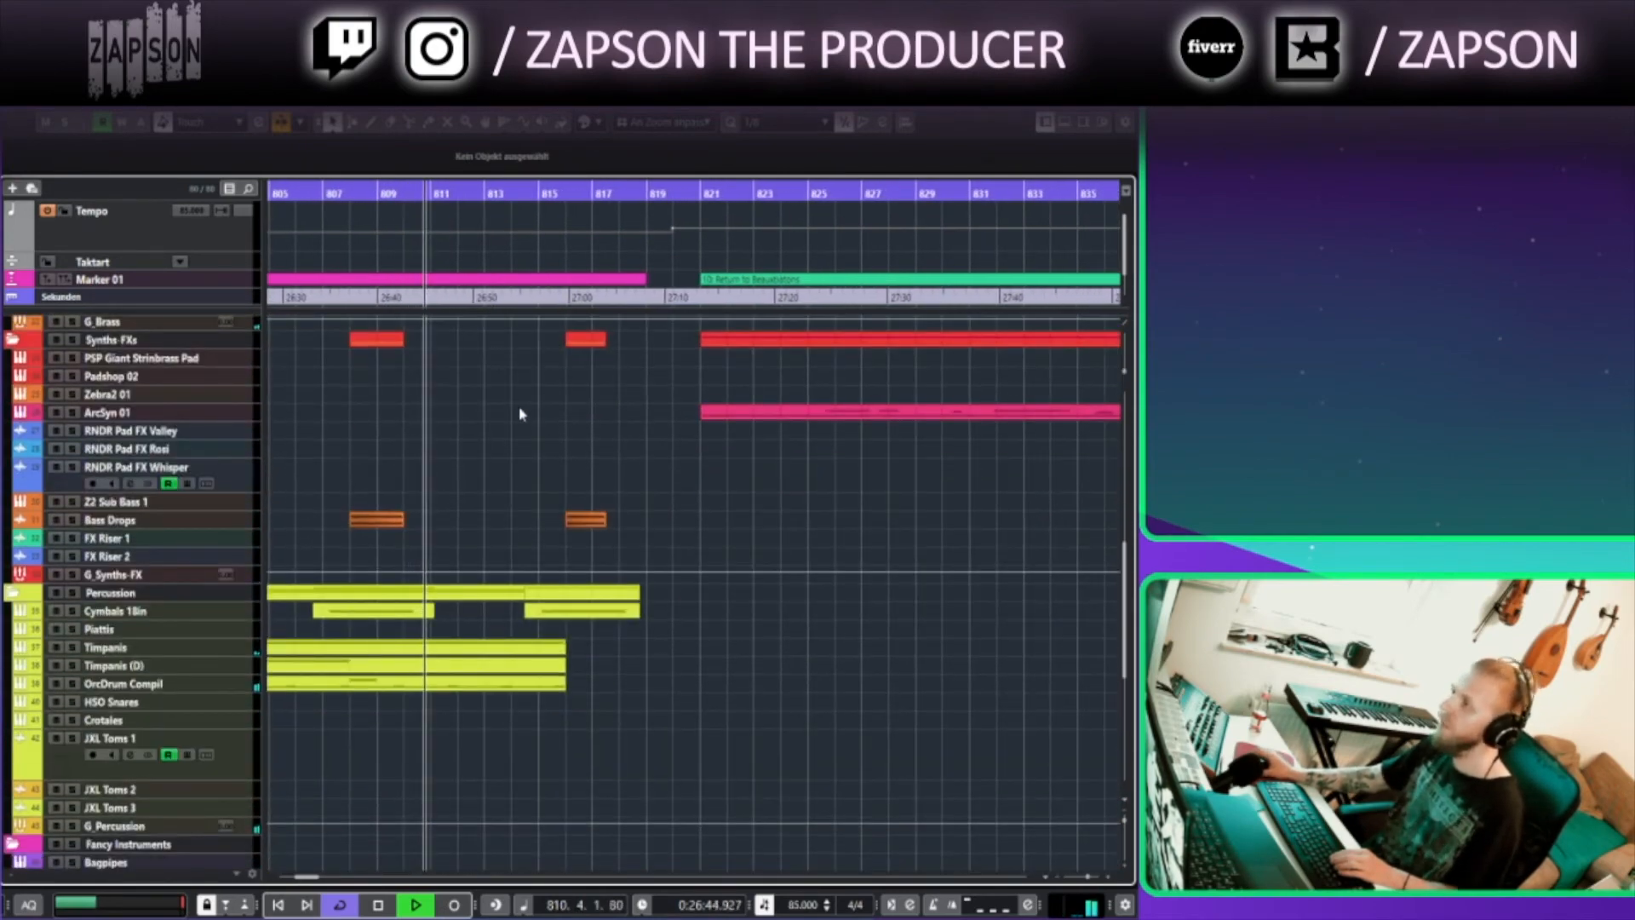
scroll(515, 418, "up", 1)
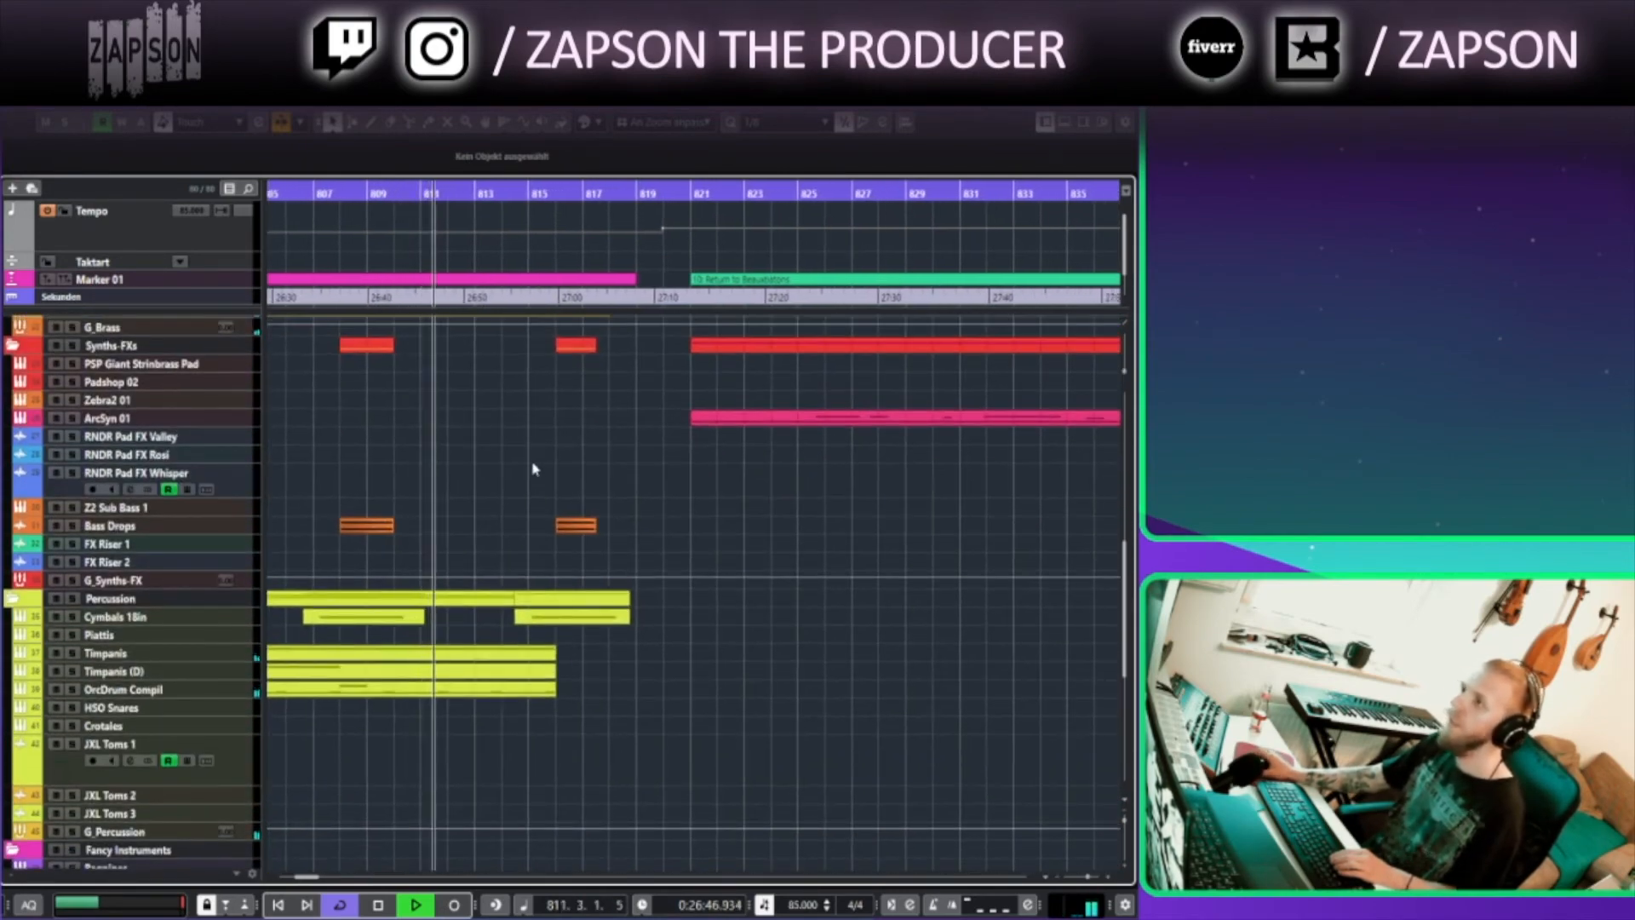
left_click_drag(551, 492, 681, 624)
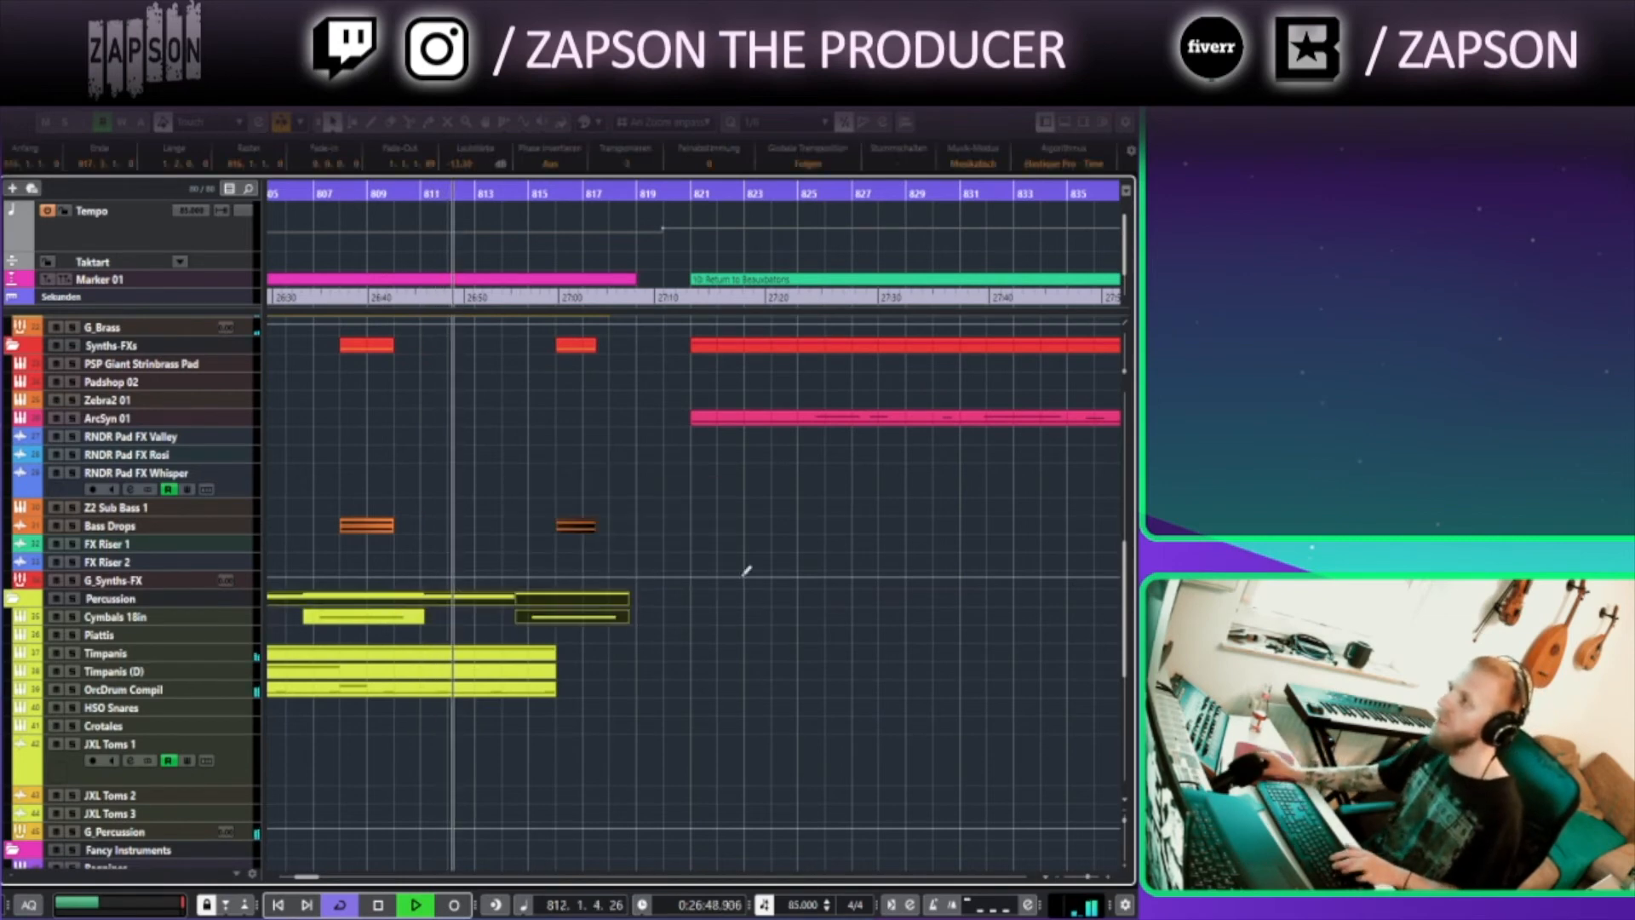
left_click(705, 509)
scroll(656, 528, "up", 2)
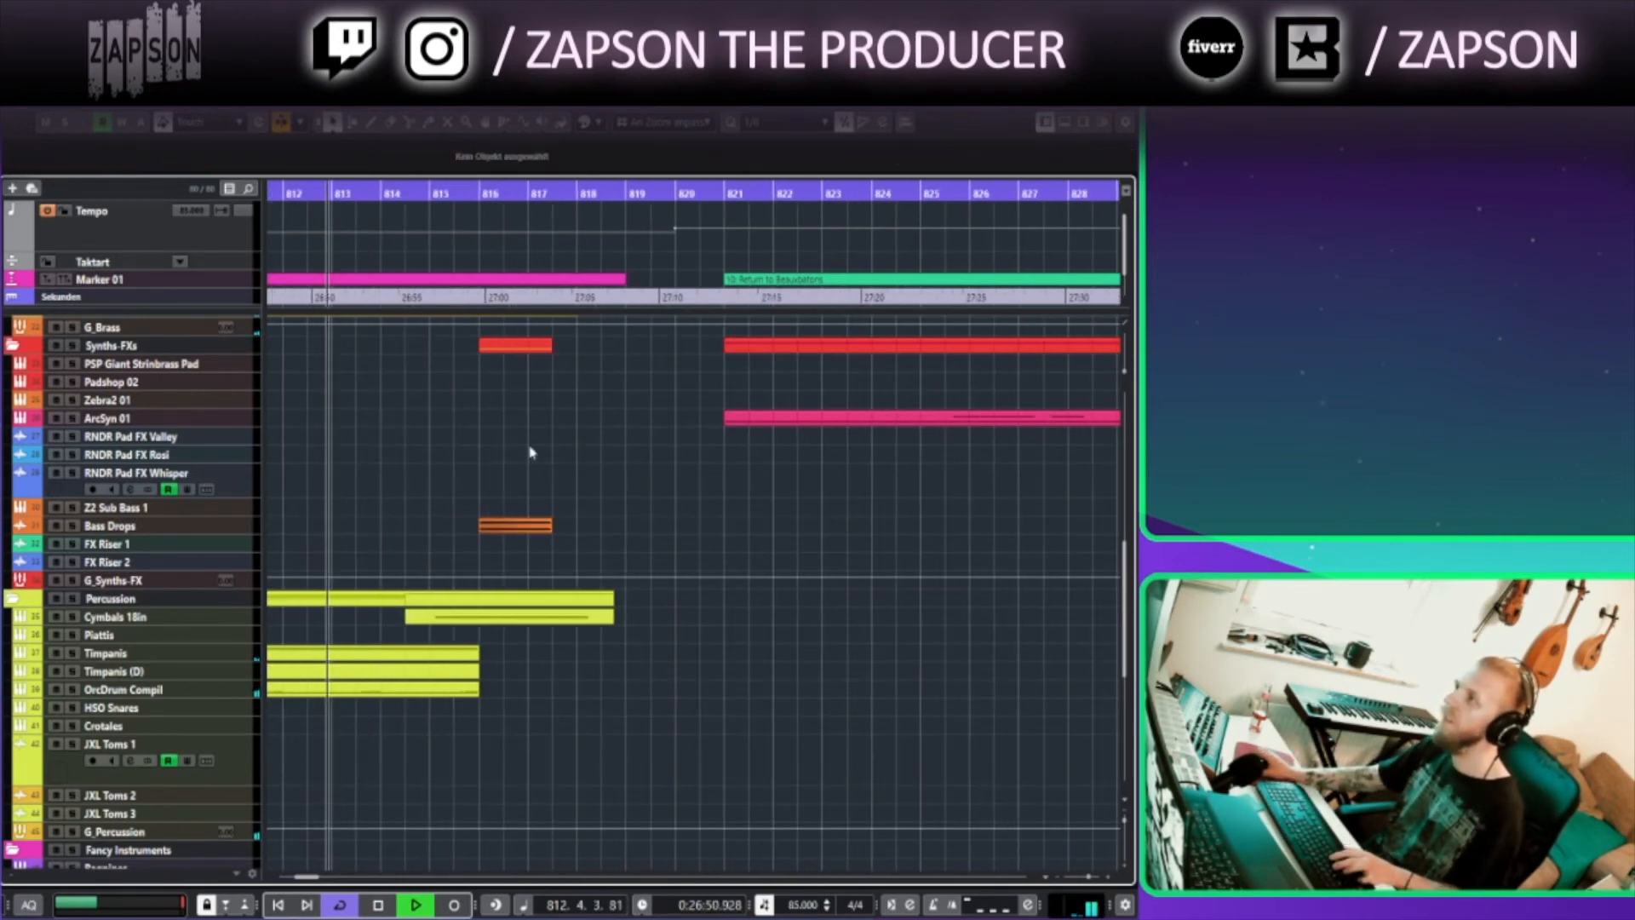
scroll(511, 503, "up", 6)
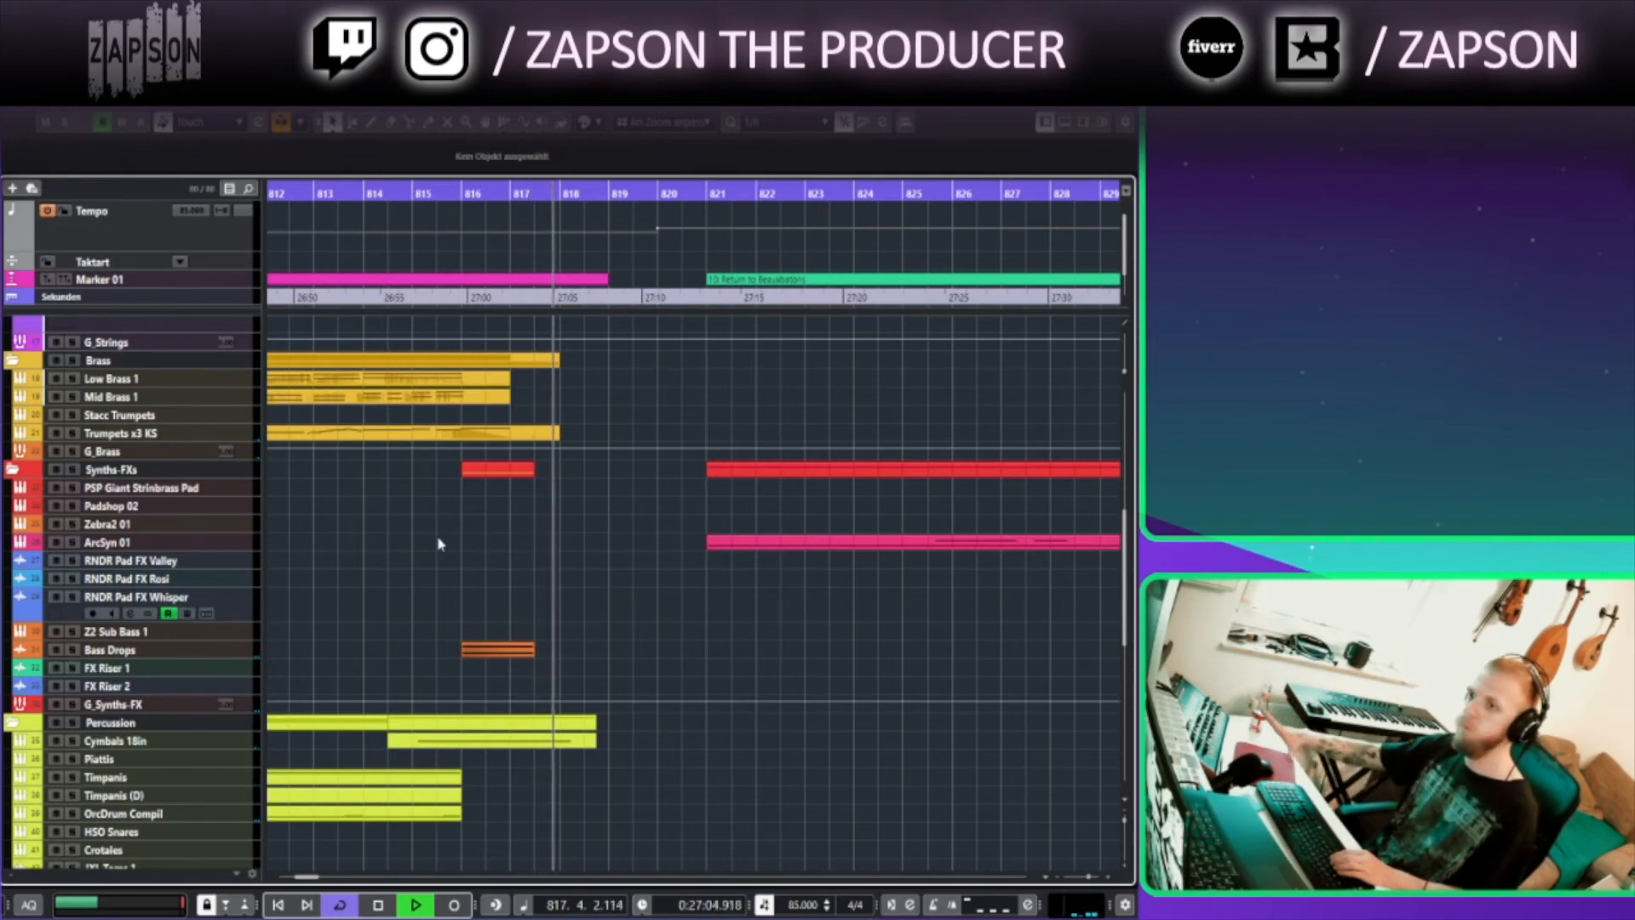
Zoom out over the arrangement and set the playback position to bar 821 at the Return to Beaubators marker to play that section
key("space")
left_click_drag(771, 613, 352, 673)
scroll(598, 616, "down", 5)
scroll(609, 629, "down", 3)
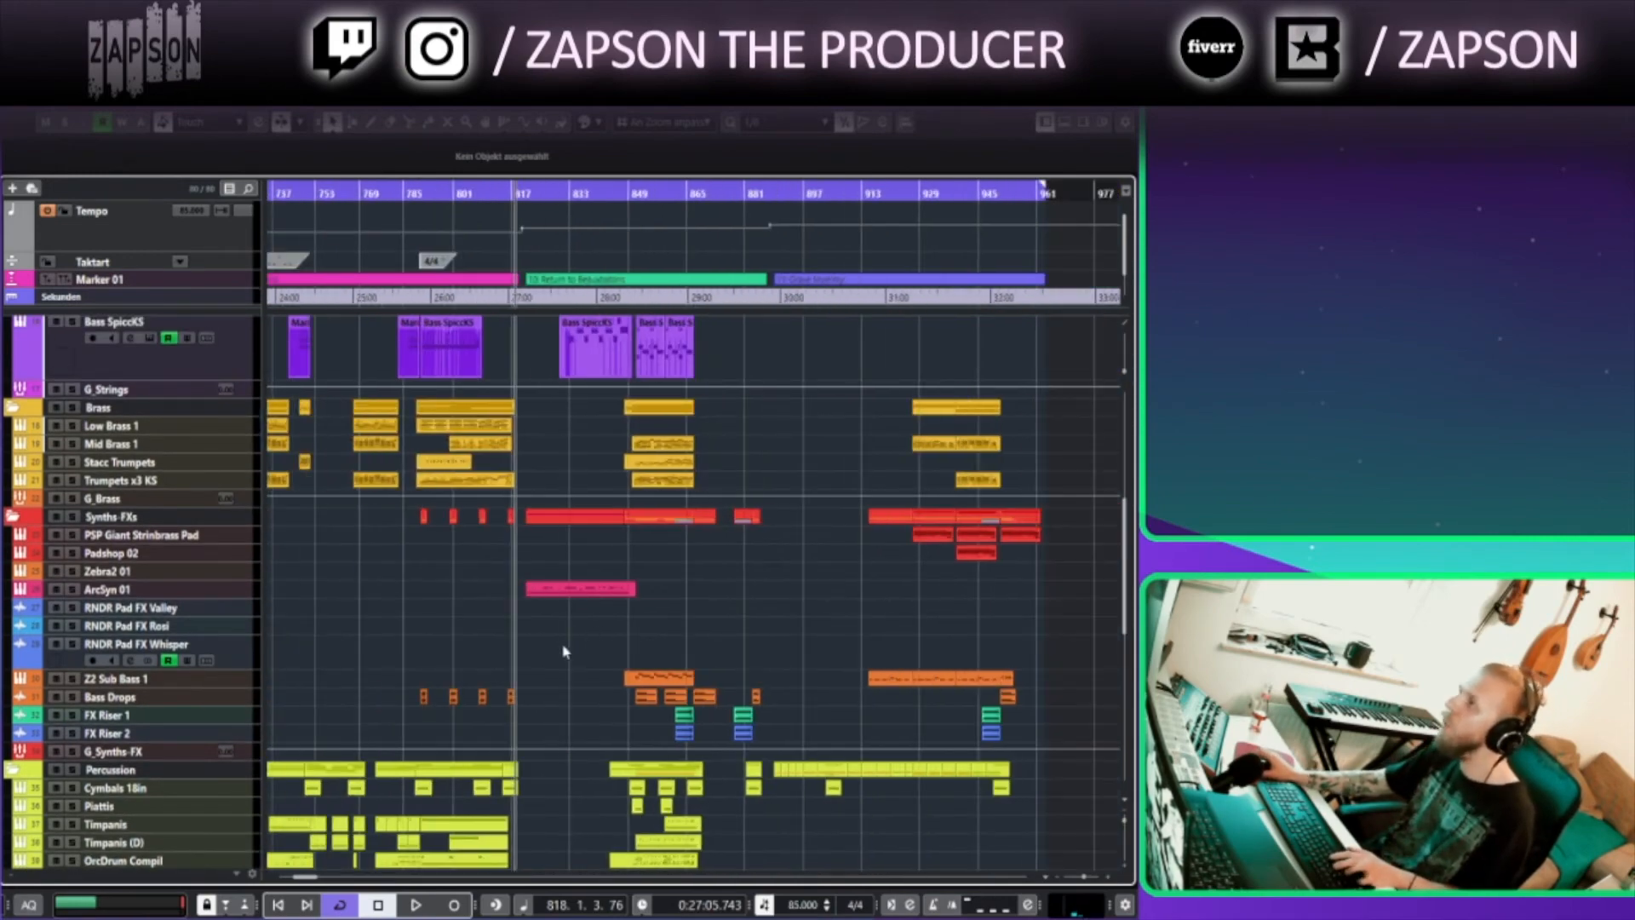
scroll(544, 620, "up", 3)
scroll(514, 671, "up", 2)
left_click(431, 192)
left_click(494, 281)
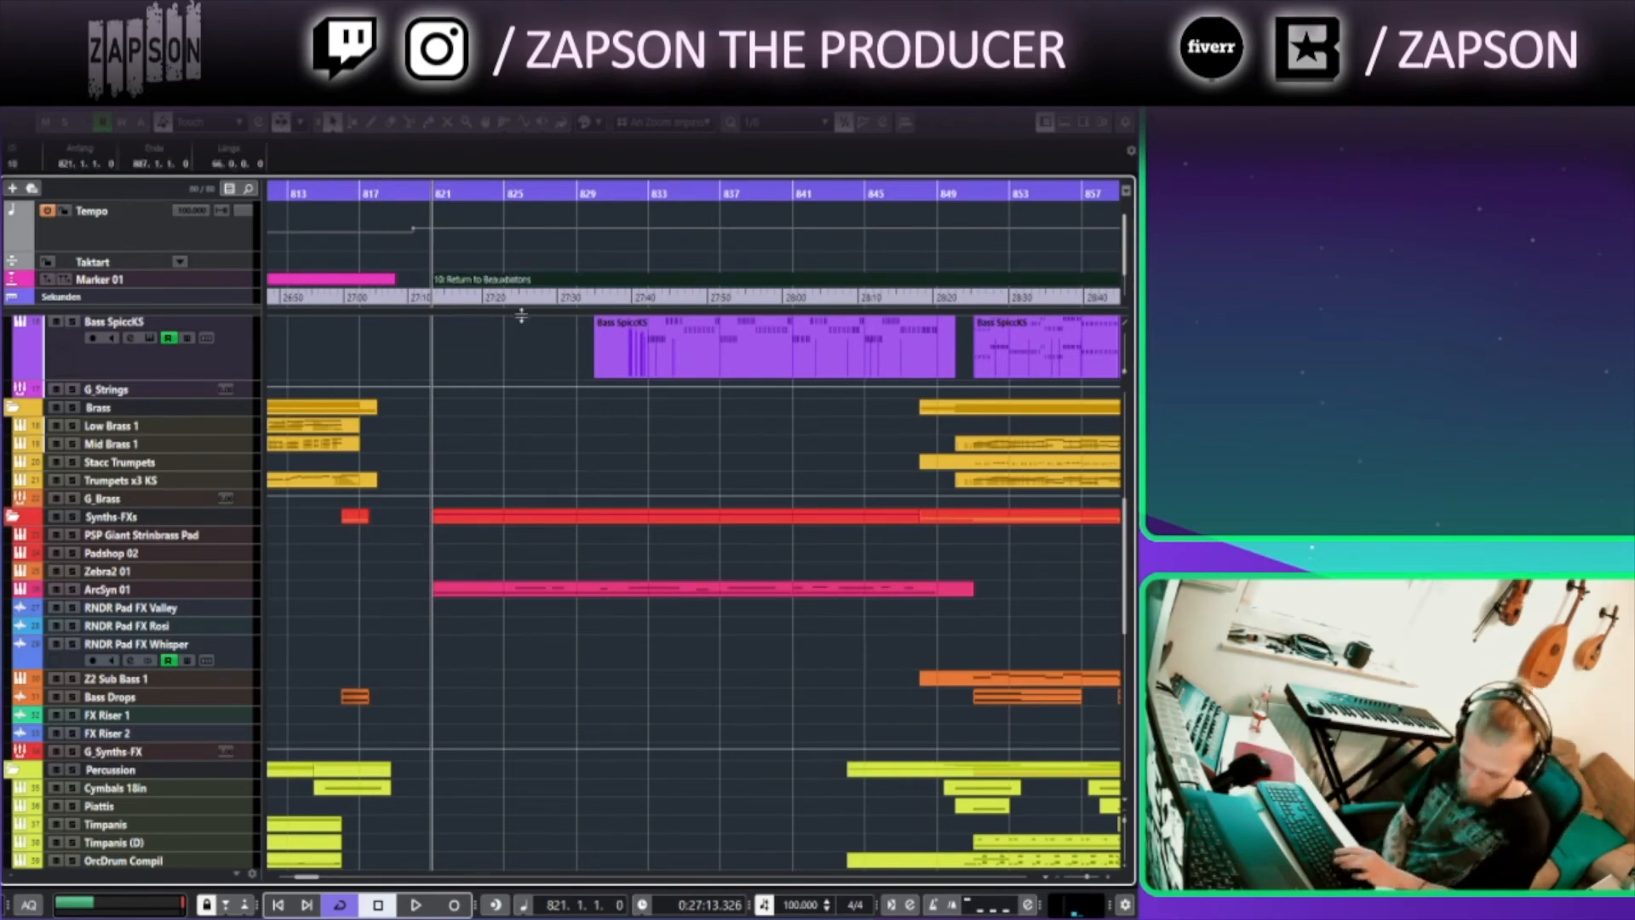
left_click(435, 193)
key("space")
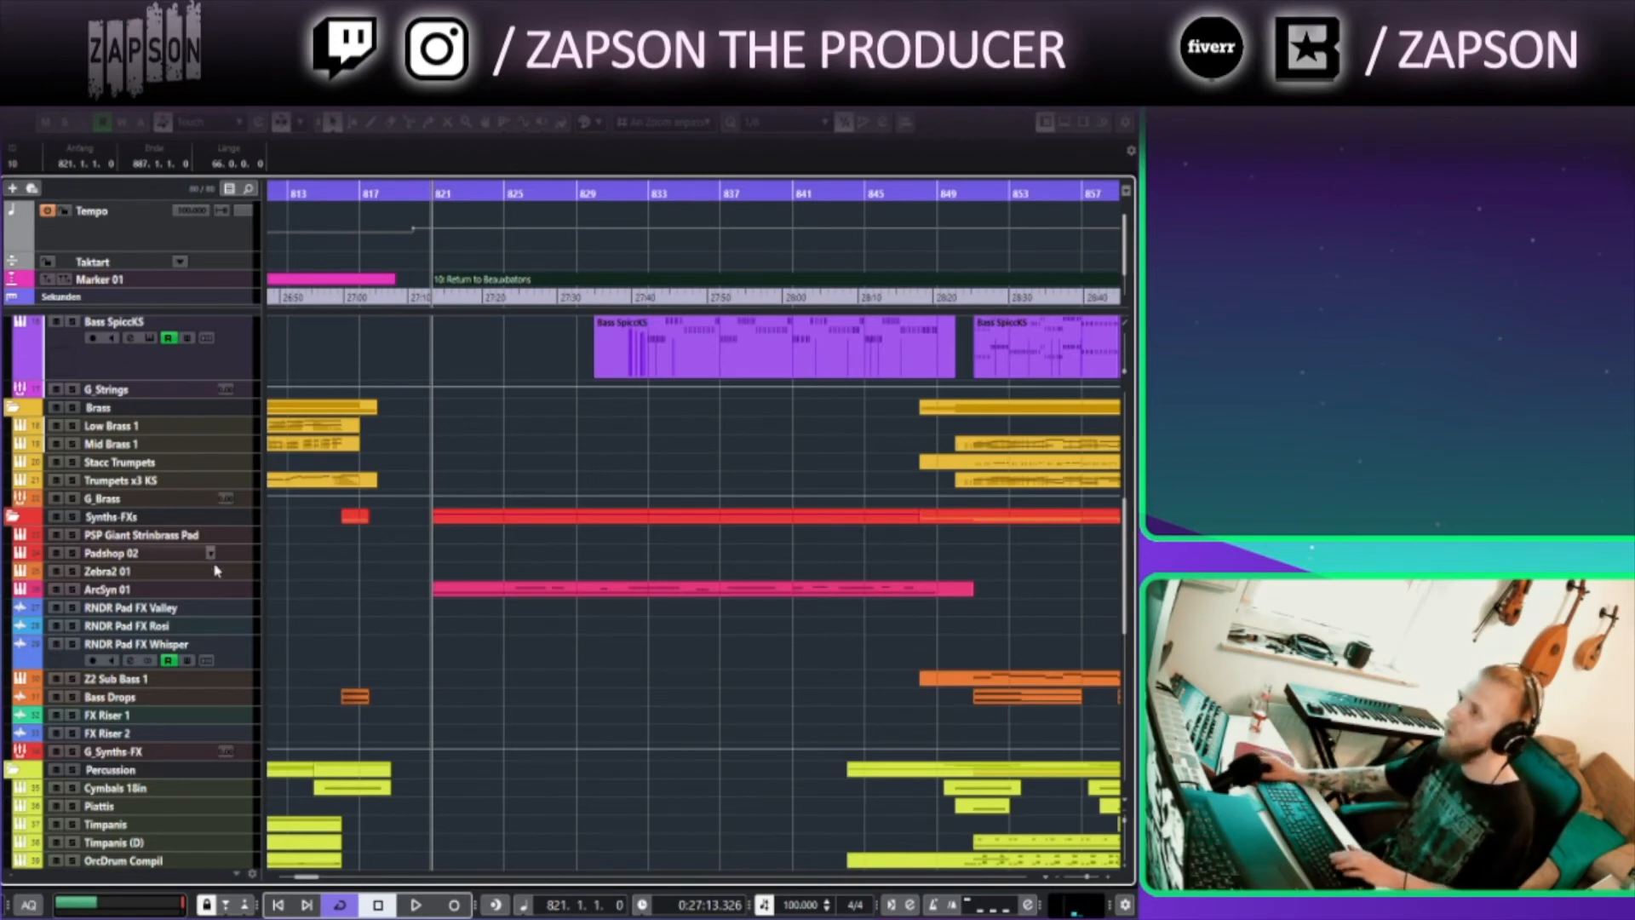
Enlarge the ArcSyn 01 track and open its ArcSyn instrument window to view its settings, then close it
left_click(210, 590)
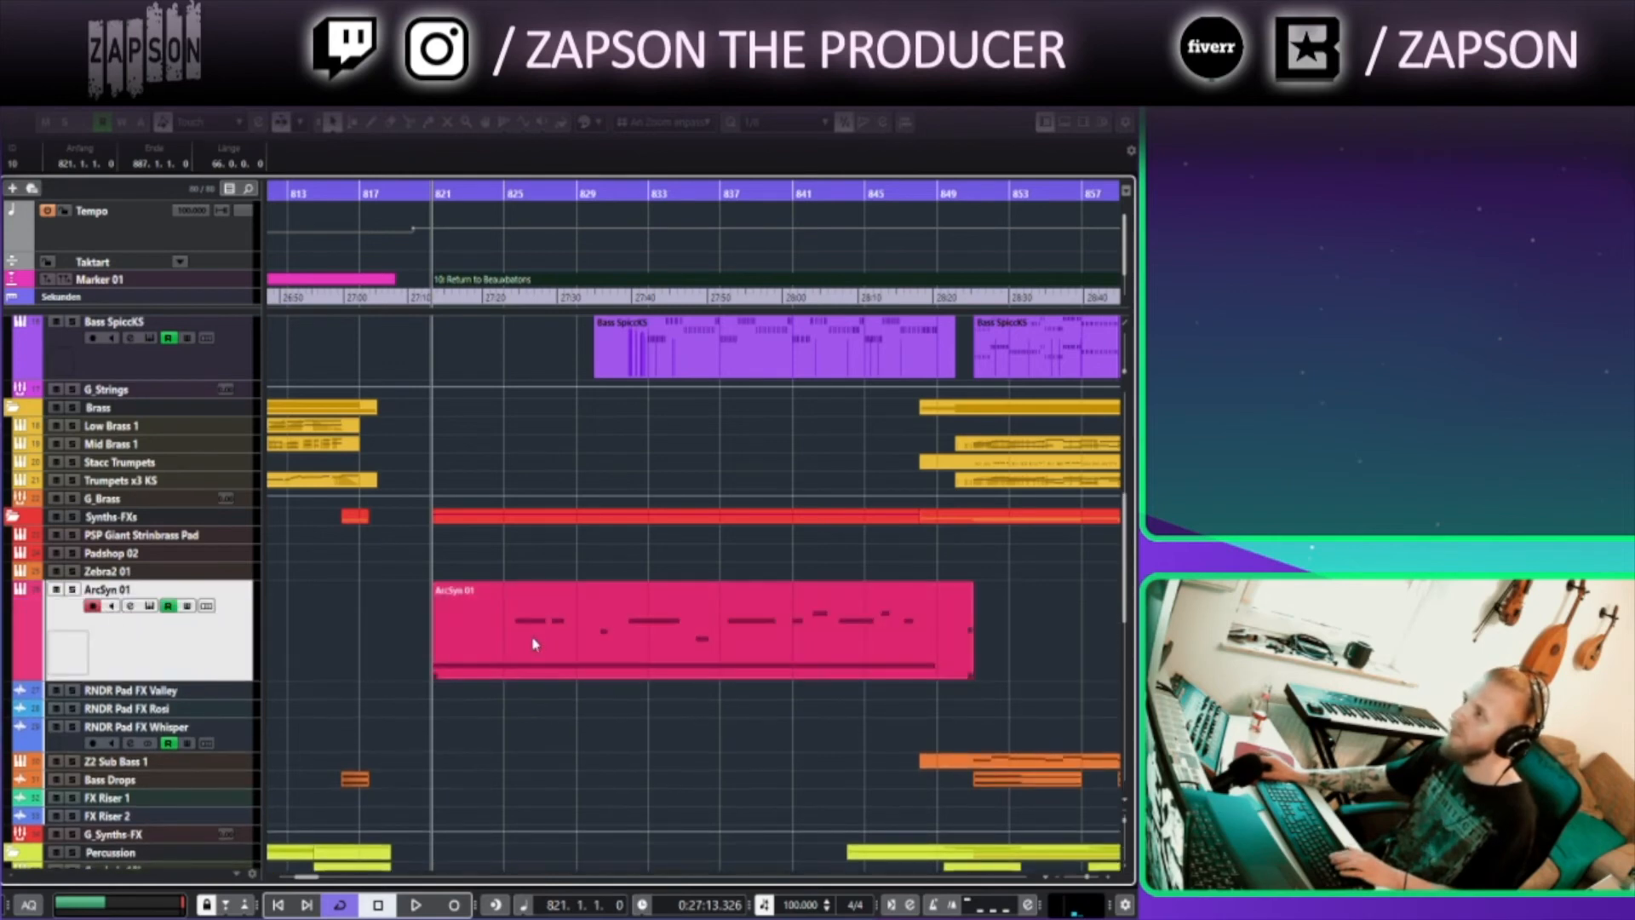
left_click(536, 645)
left_click(483, 194)
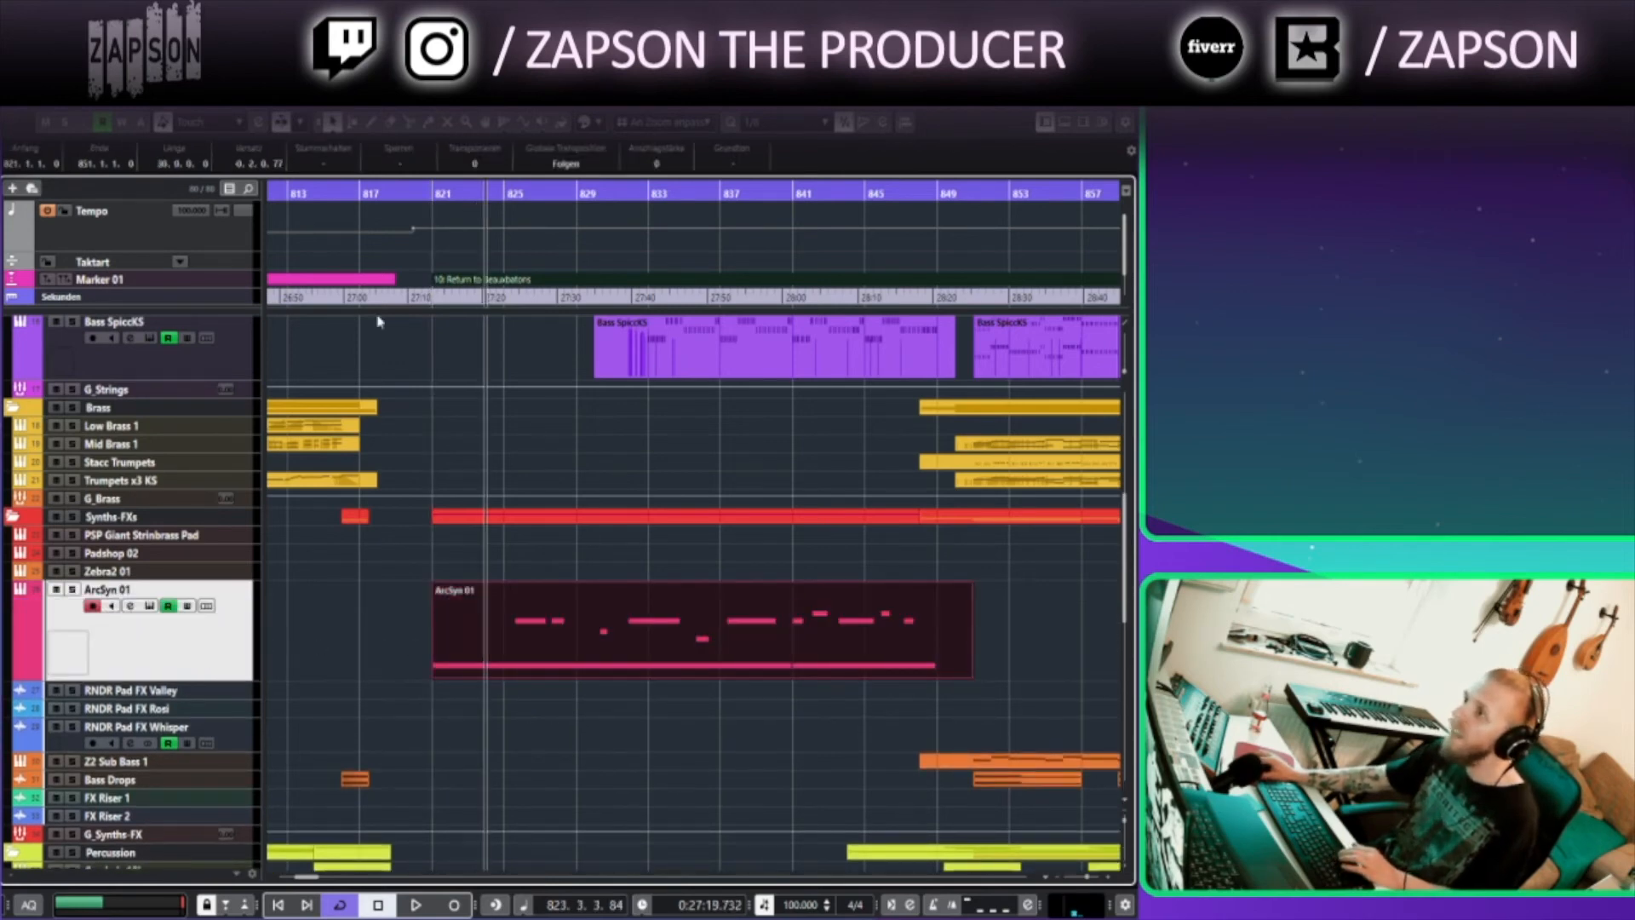
left_click(146, 605)
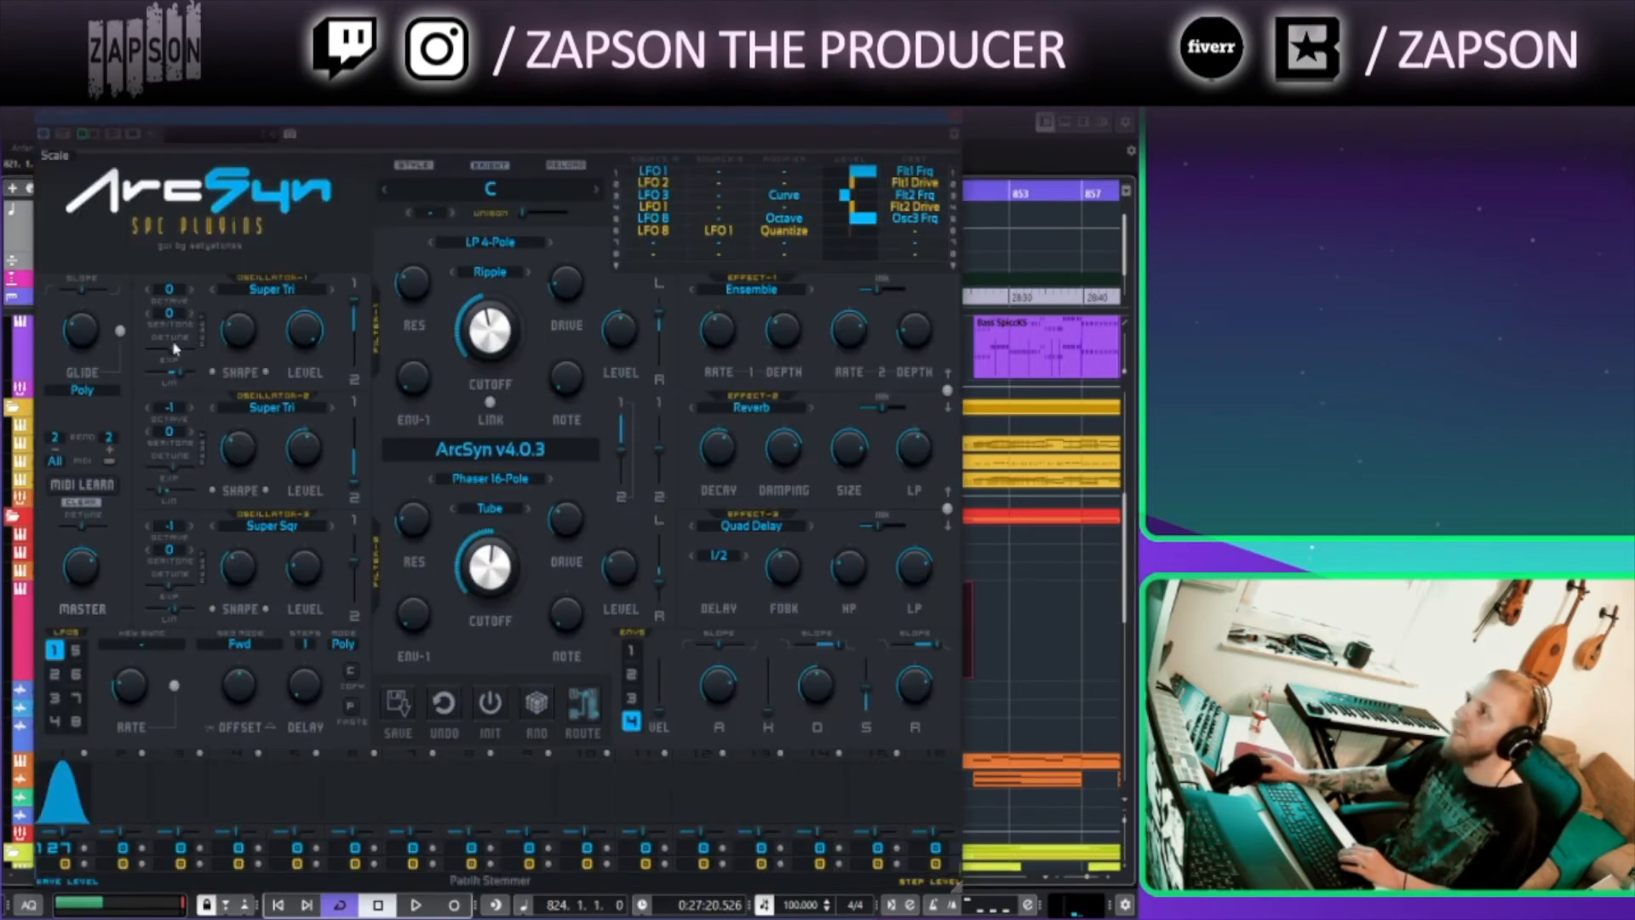
left_click(951, 115)
Enlarge the Piano, HSO Glockenspiel and Marimba tracks to inspect their parts
left_click(560, 195)
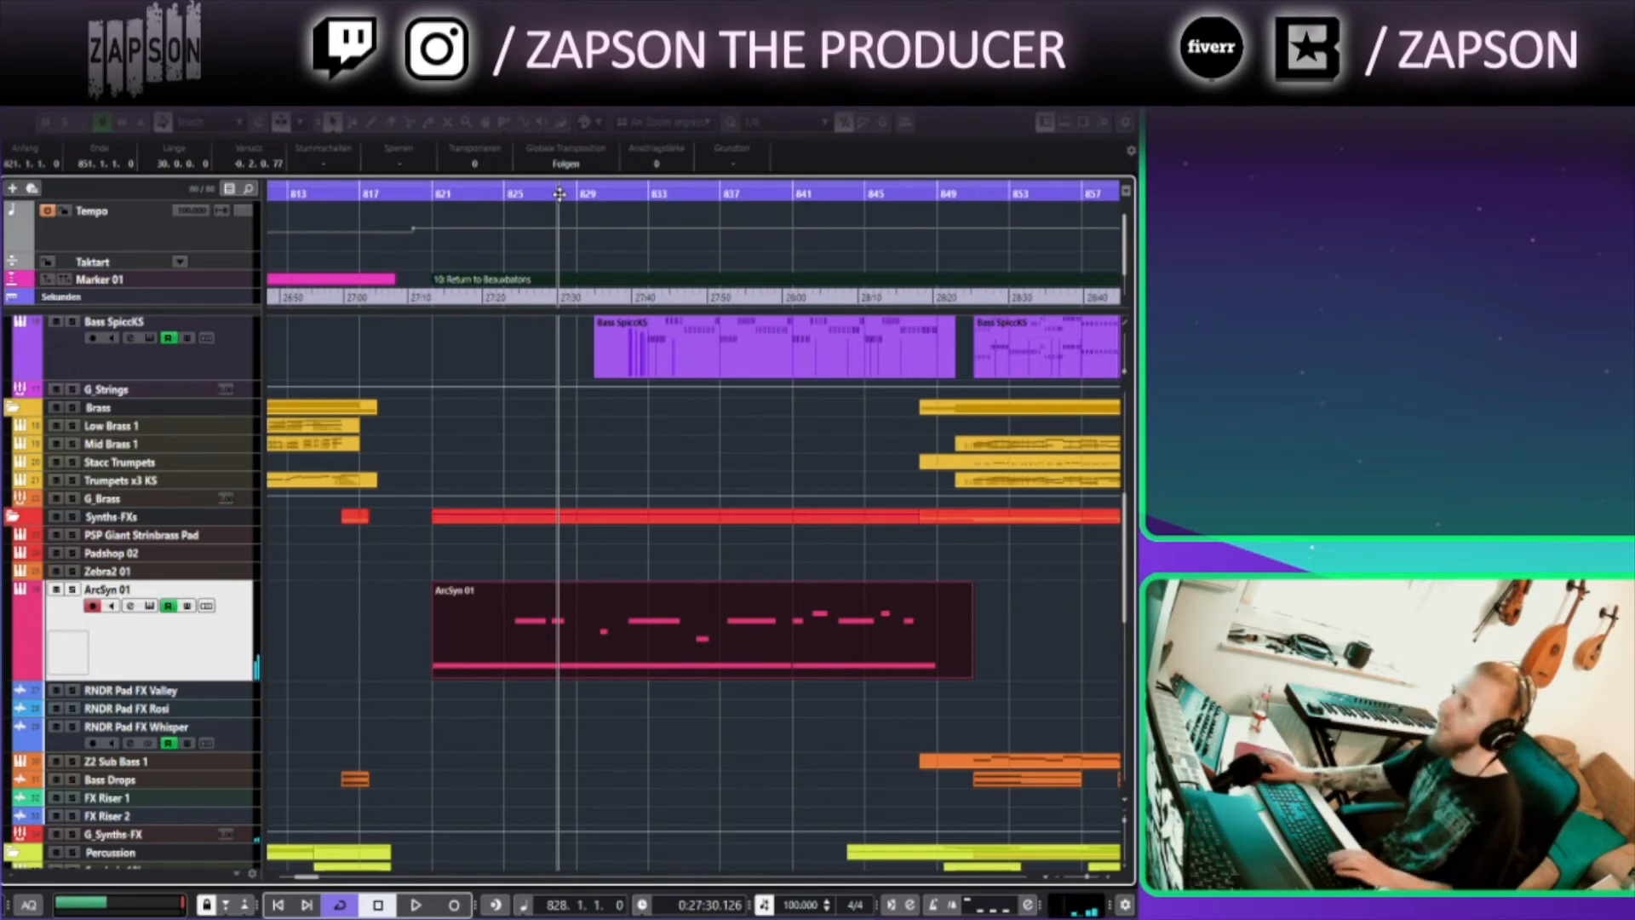
scroll(576, 595, "down", 3)
scroll(577, 599, "up", 8)
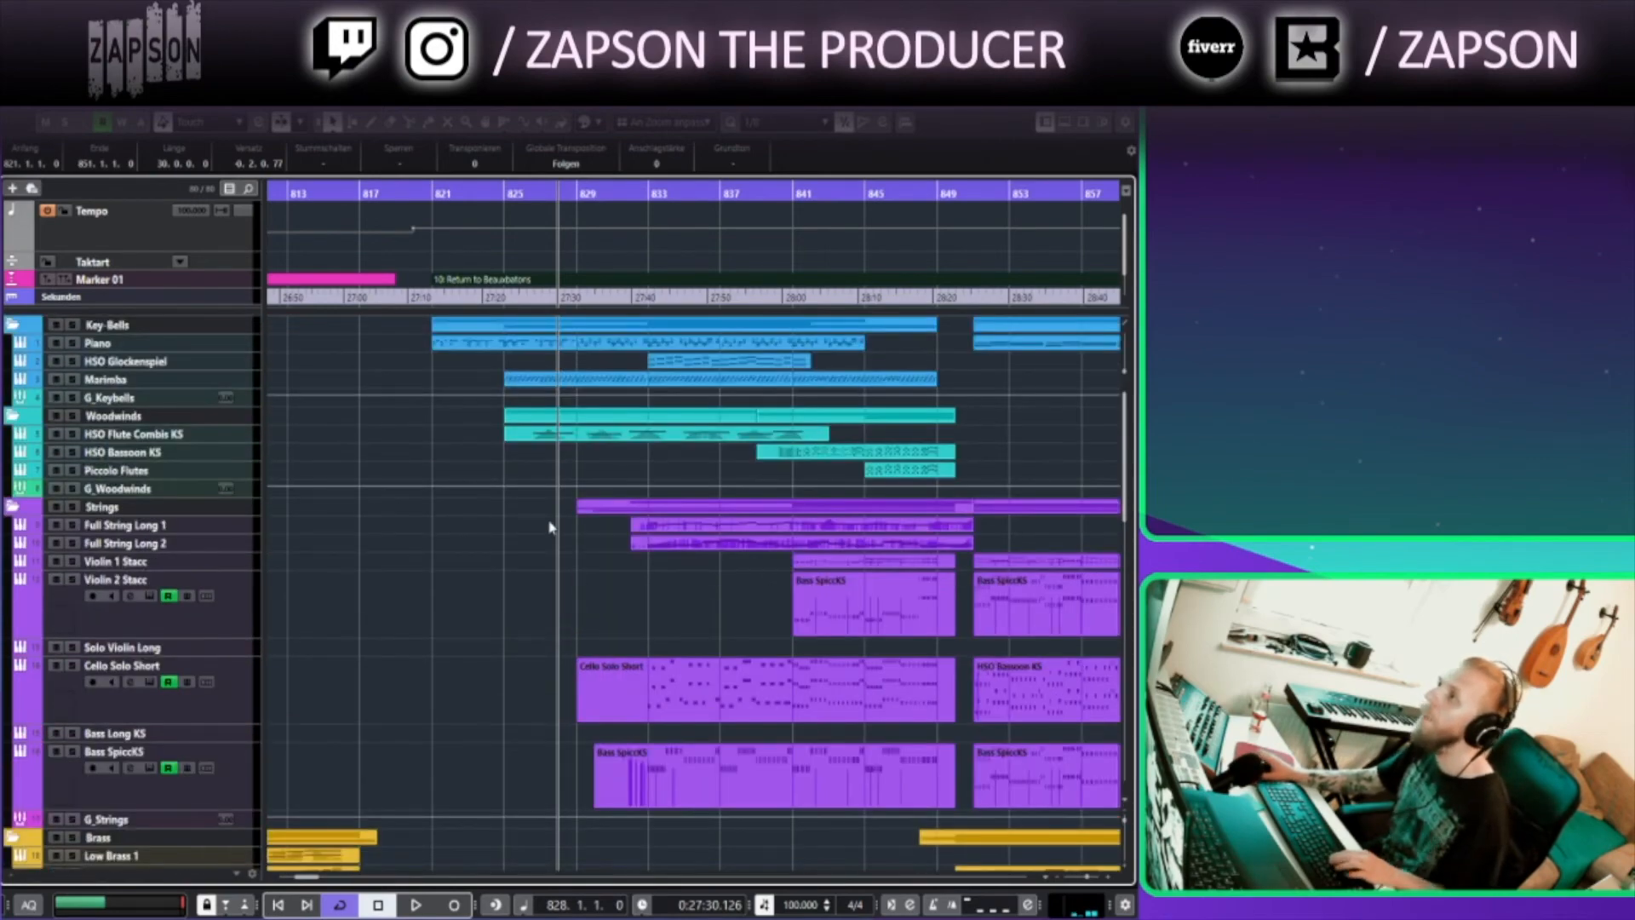
left_click(245, 343)
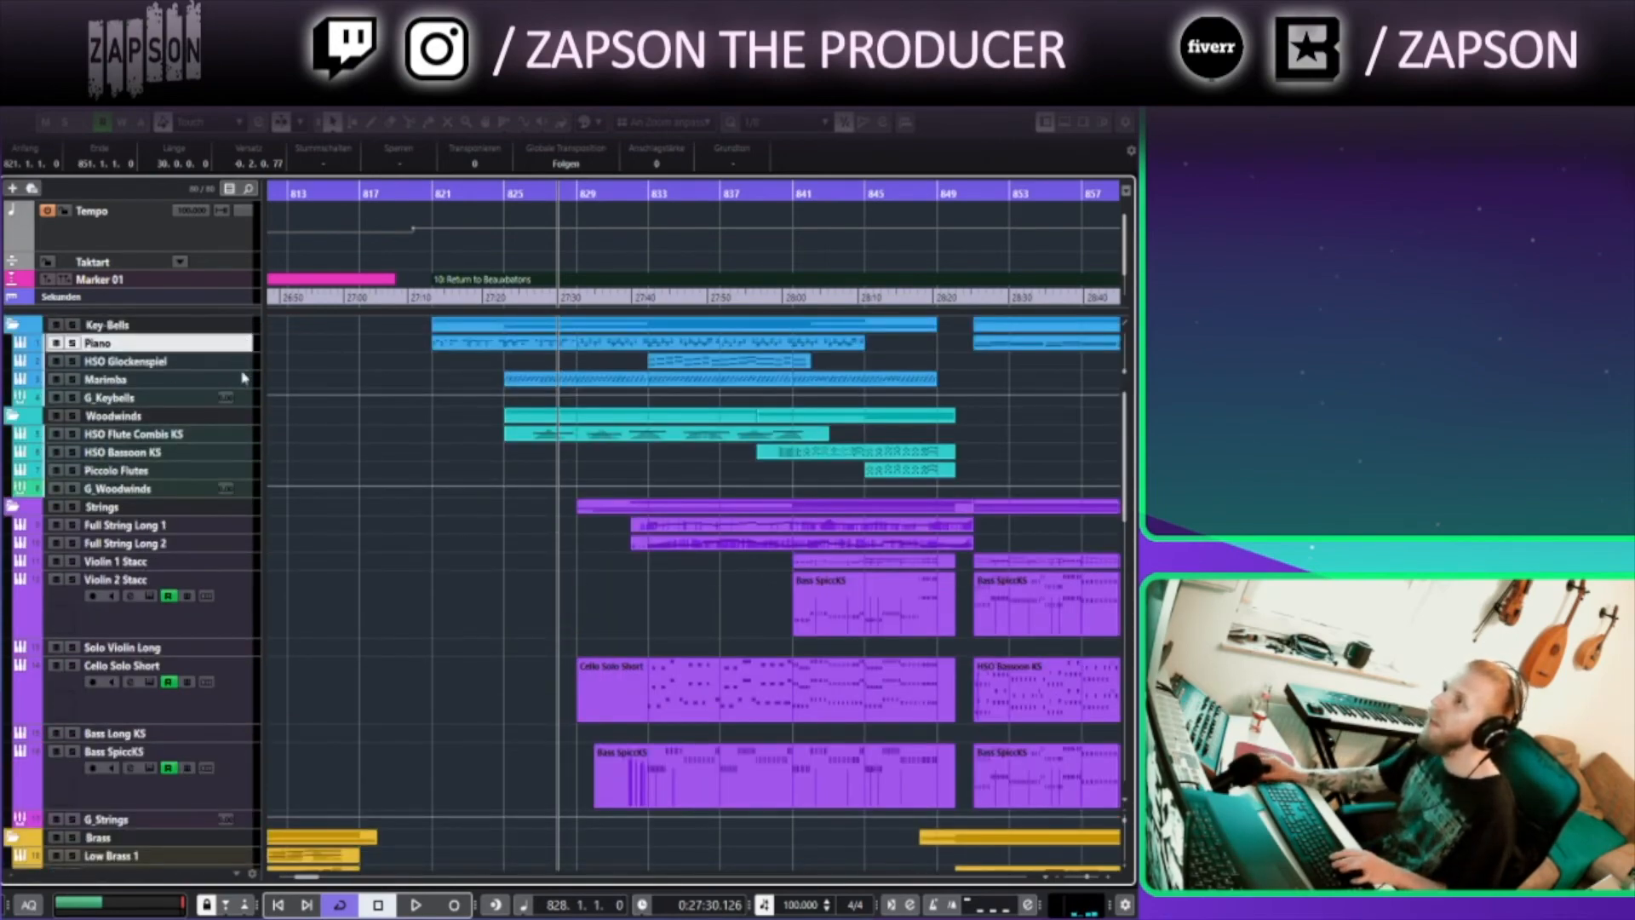
left_click(244, 379, "shift")
left_click_drag(241, 381, 240, 487)
left_click(397, 469)
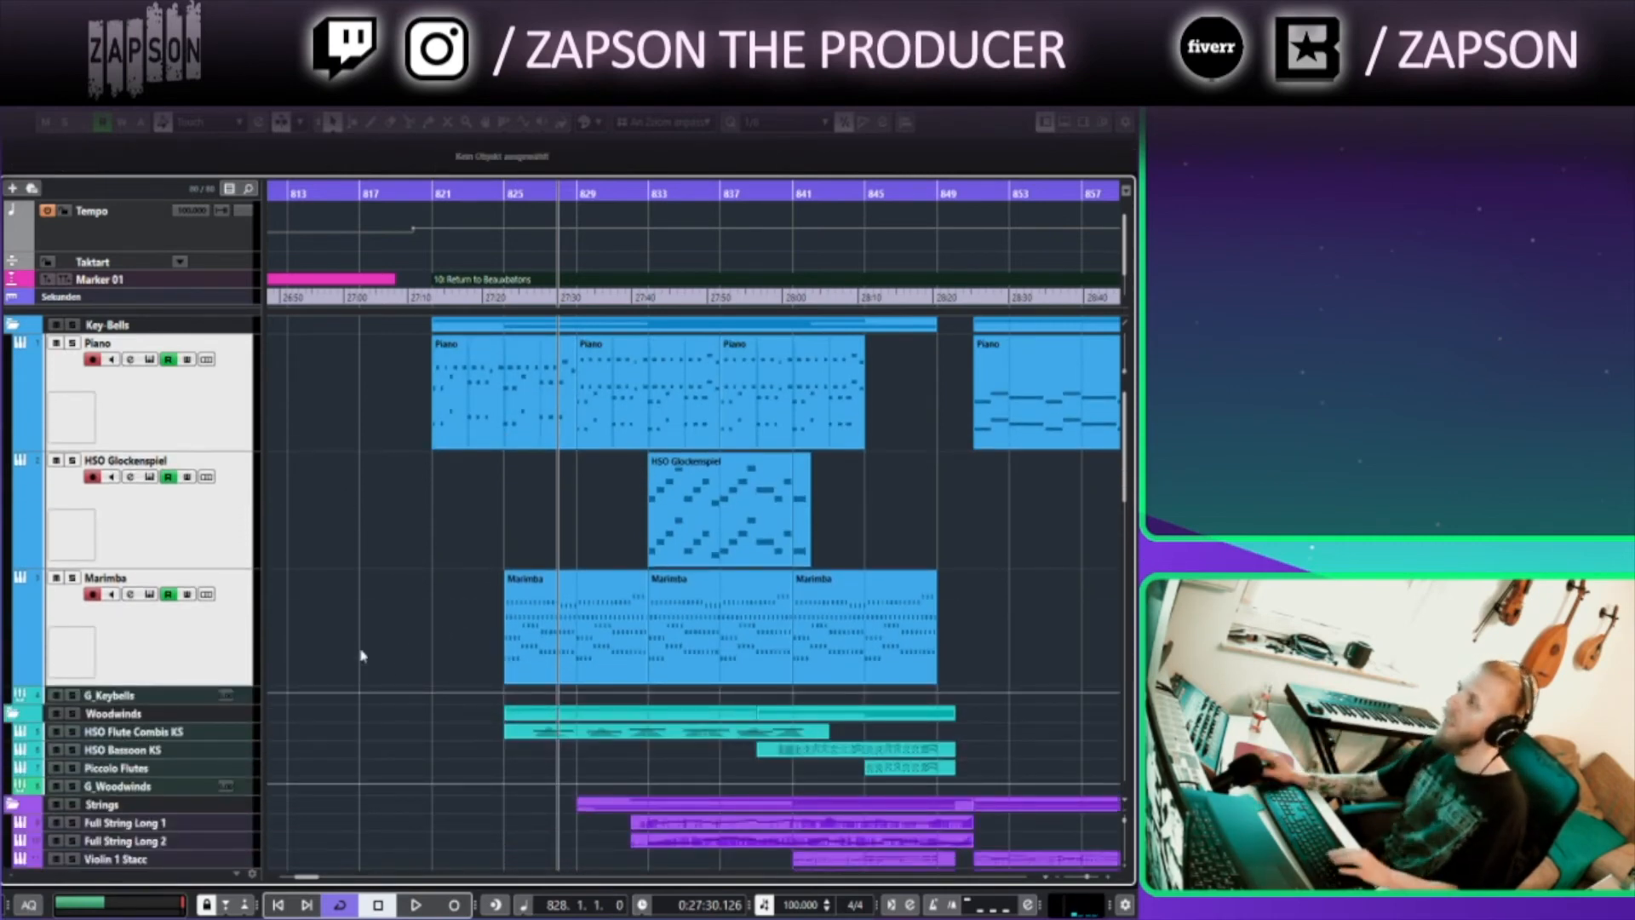
Set the playback position to bar 821 and open the Marimba part in the key editor to inspect its notes, then close it
left_click(432, 192)
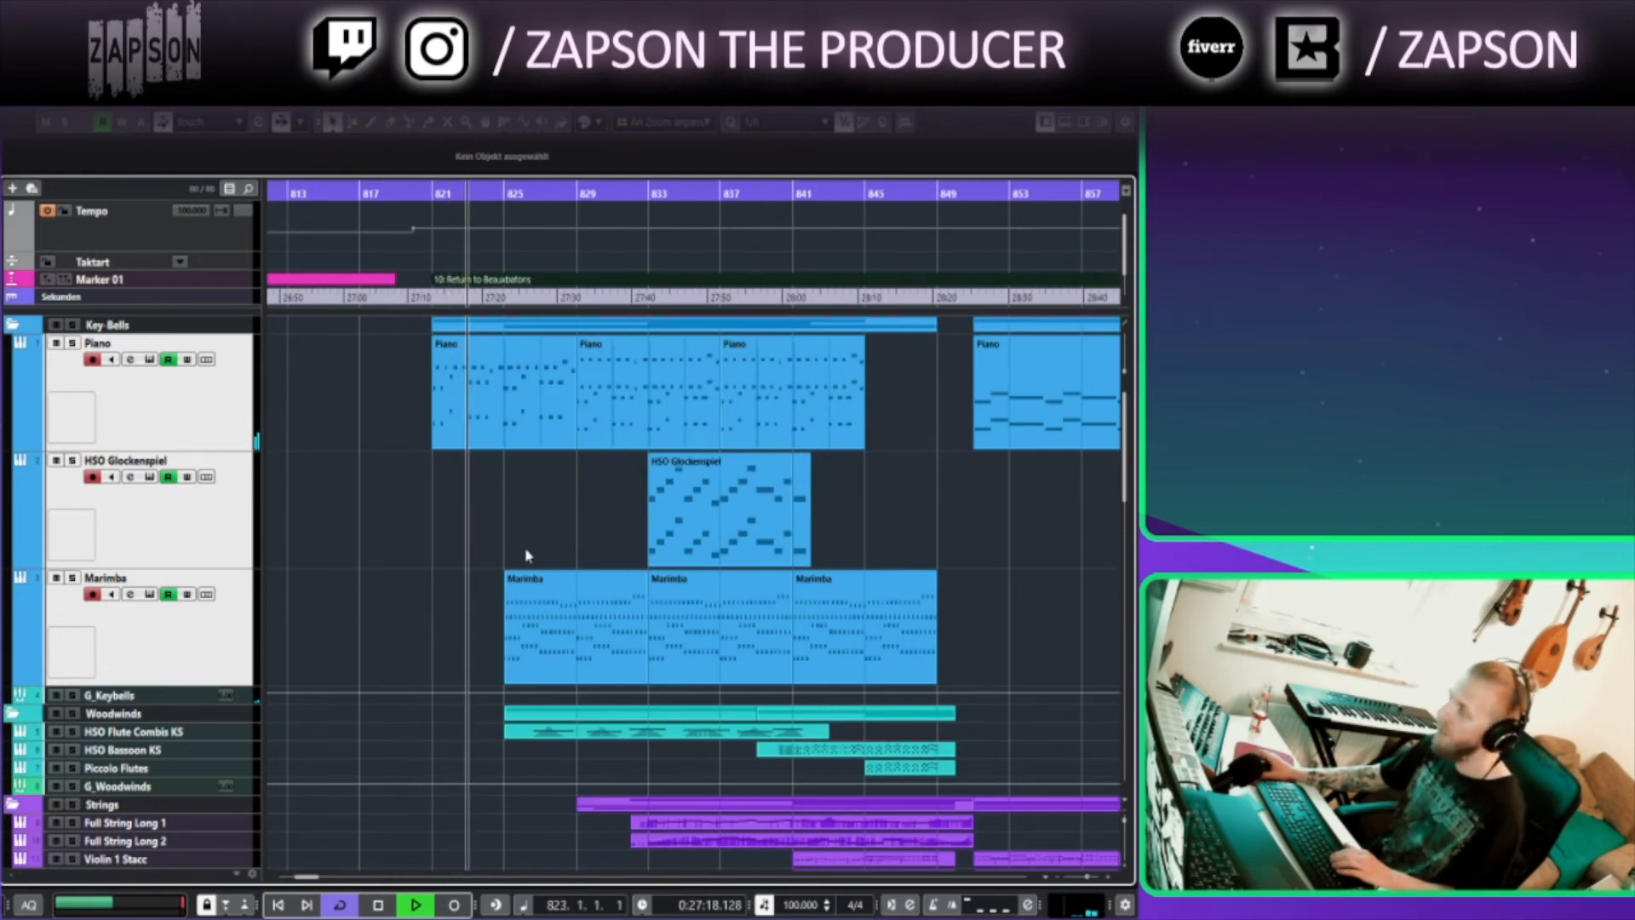
left_click_drag(550, 522, 371, 517)
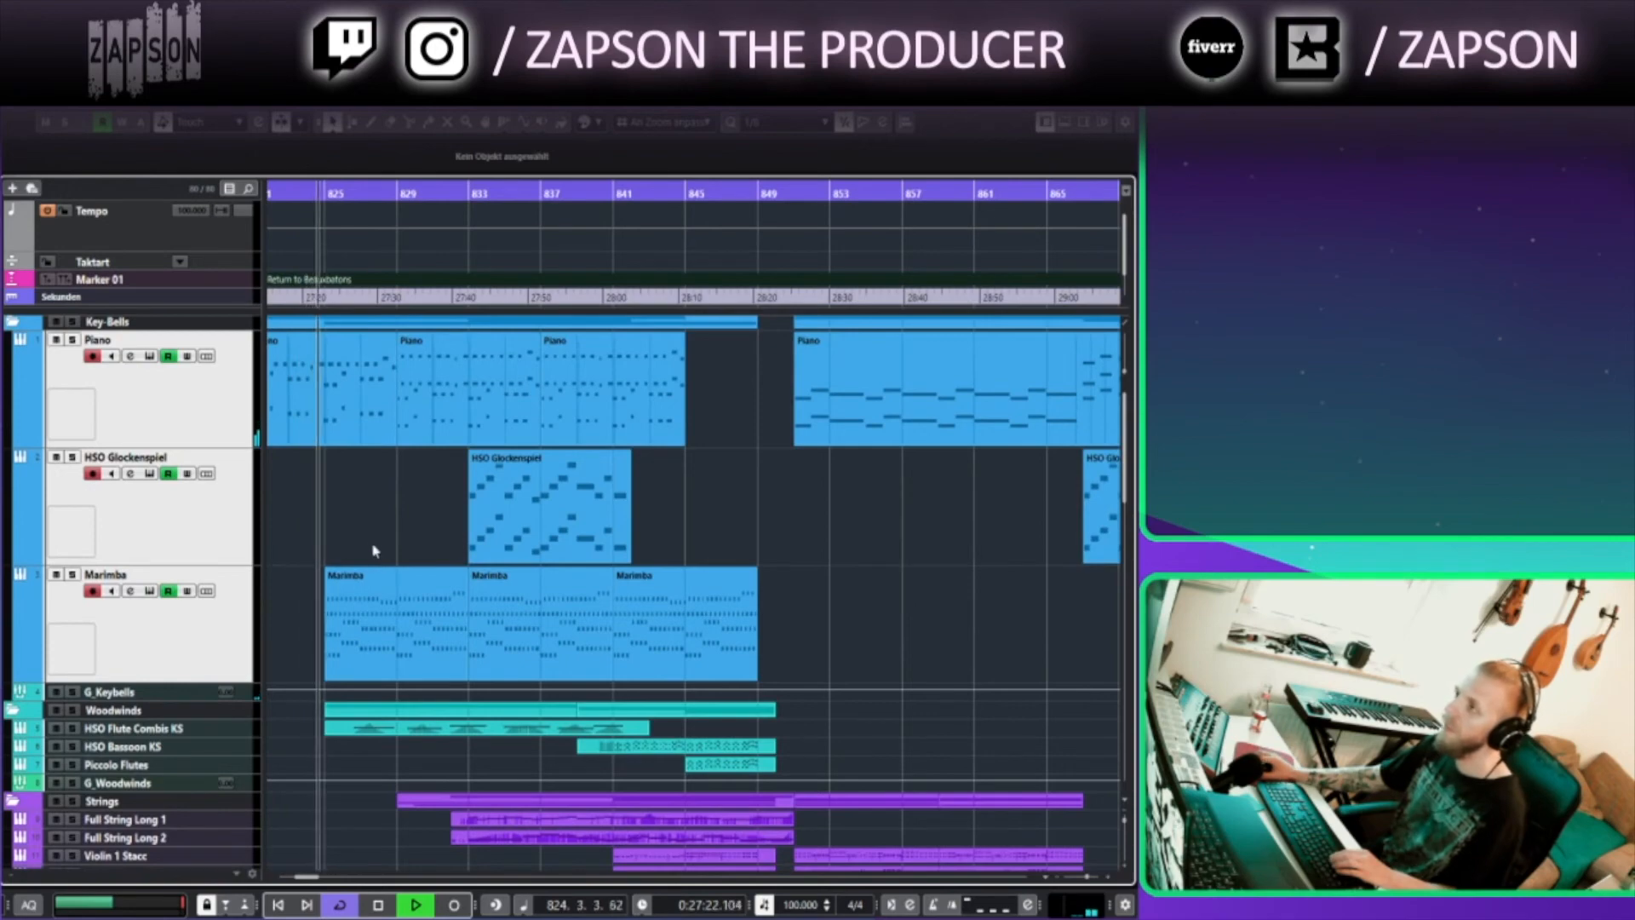
double_click(348, 634)
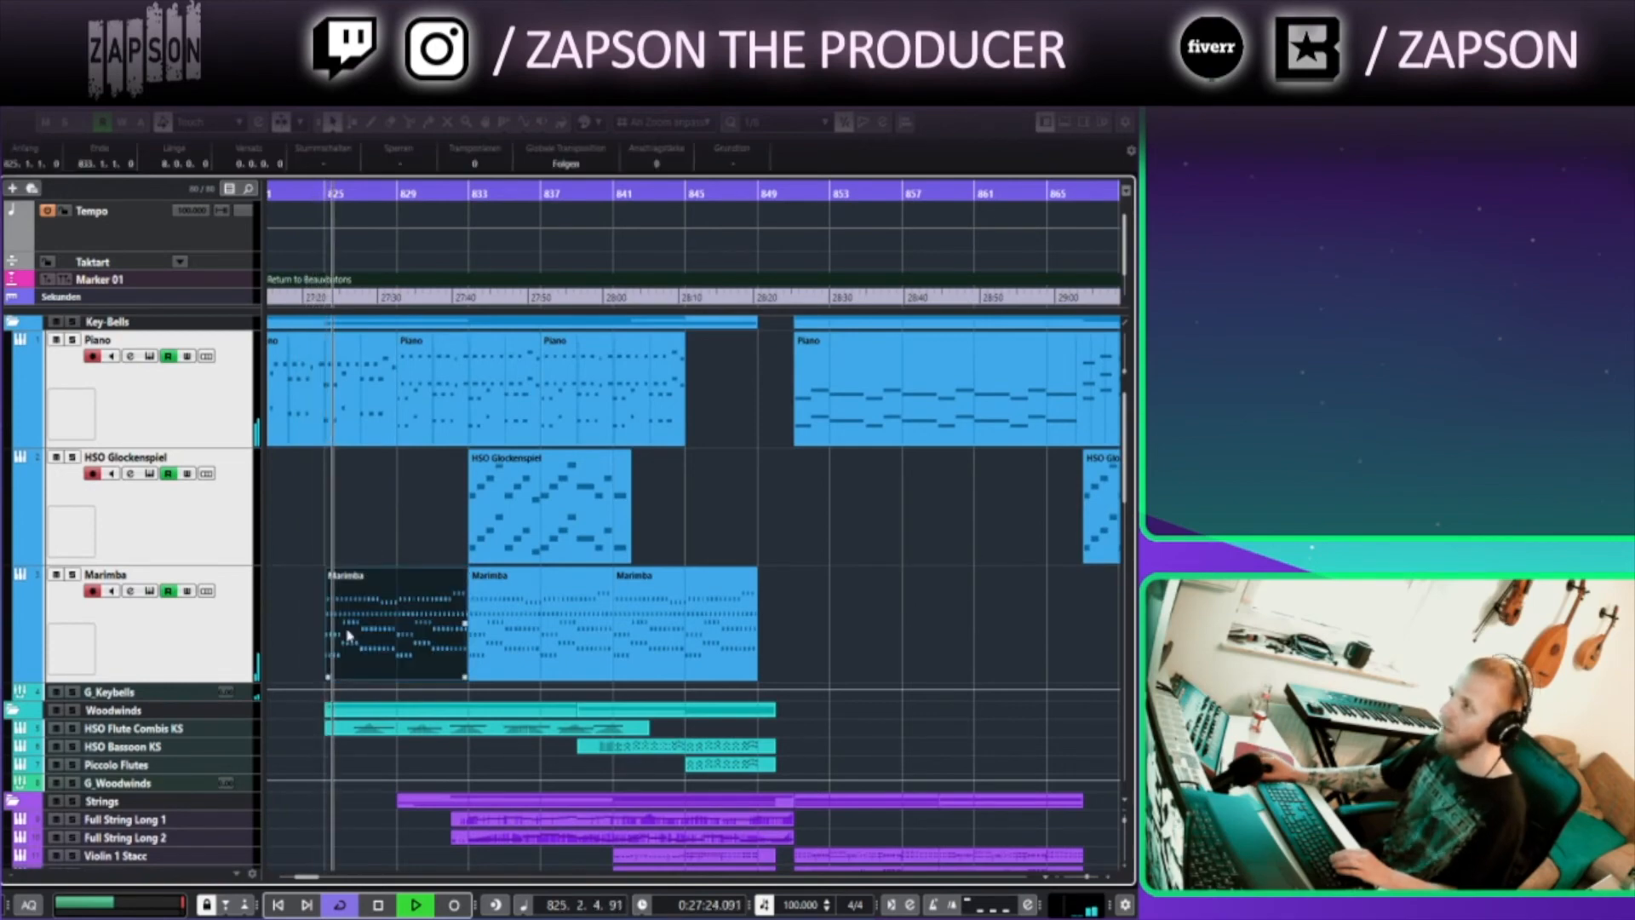
scroll(234, 513, "up", 5)
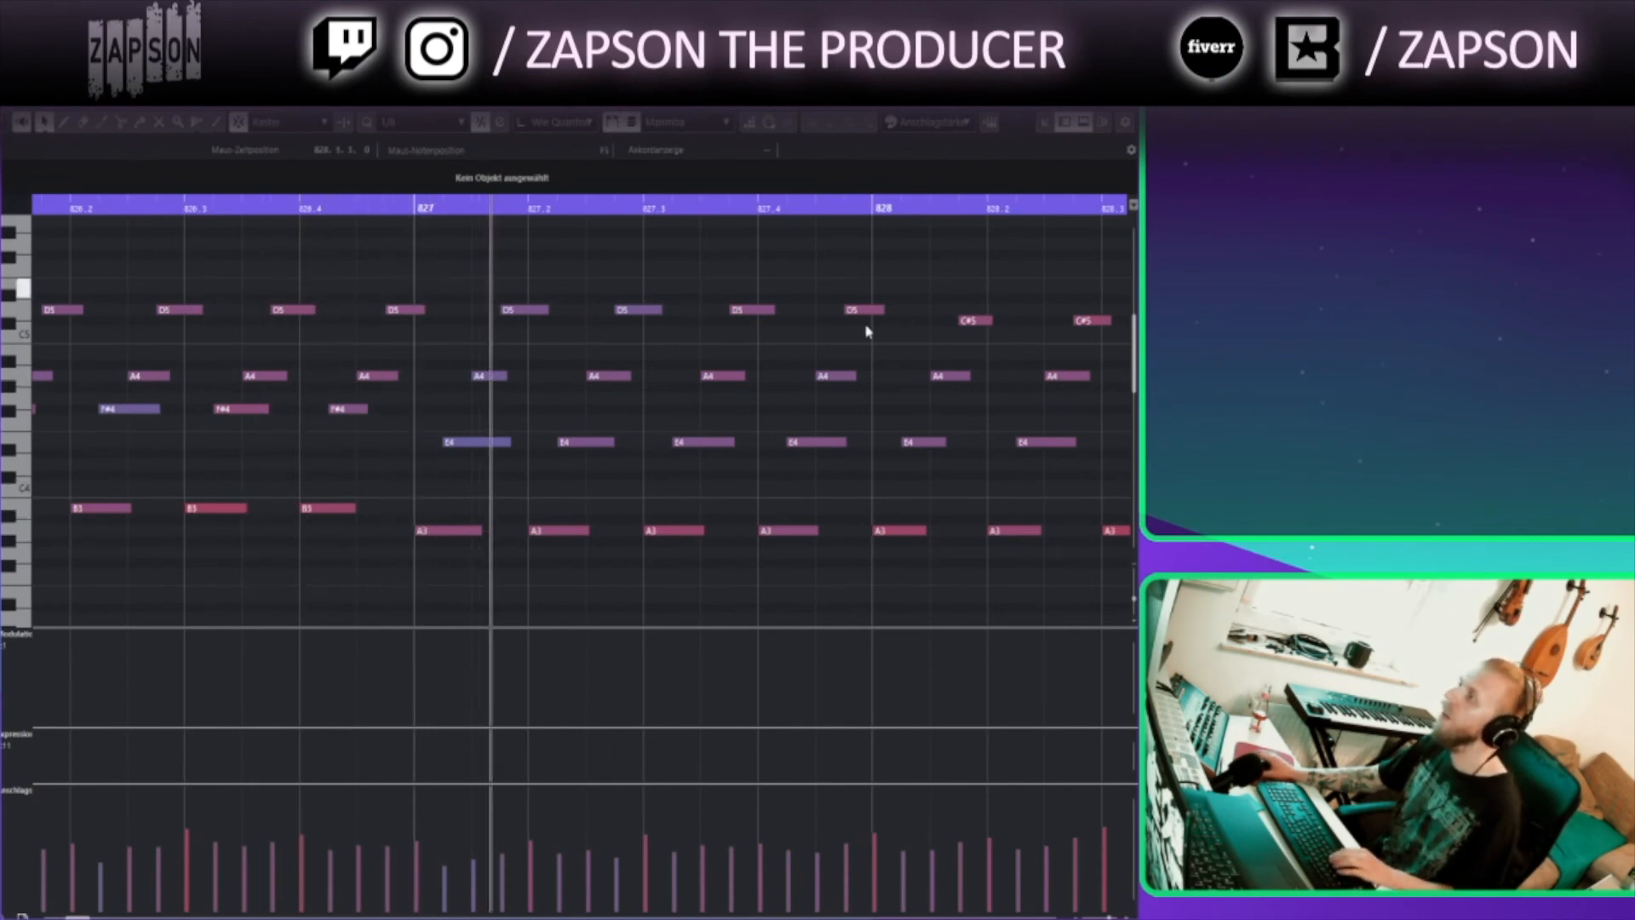
left_click(1123, 95)
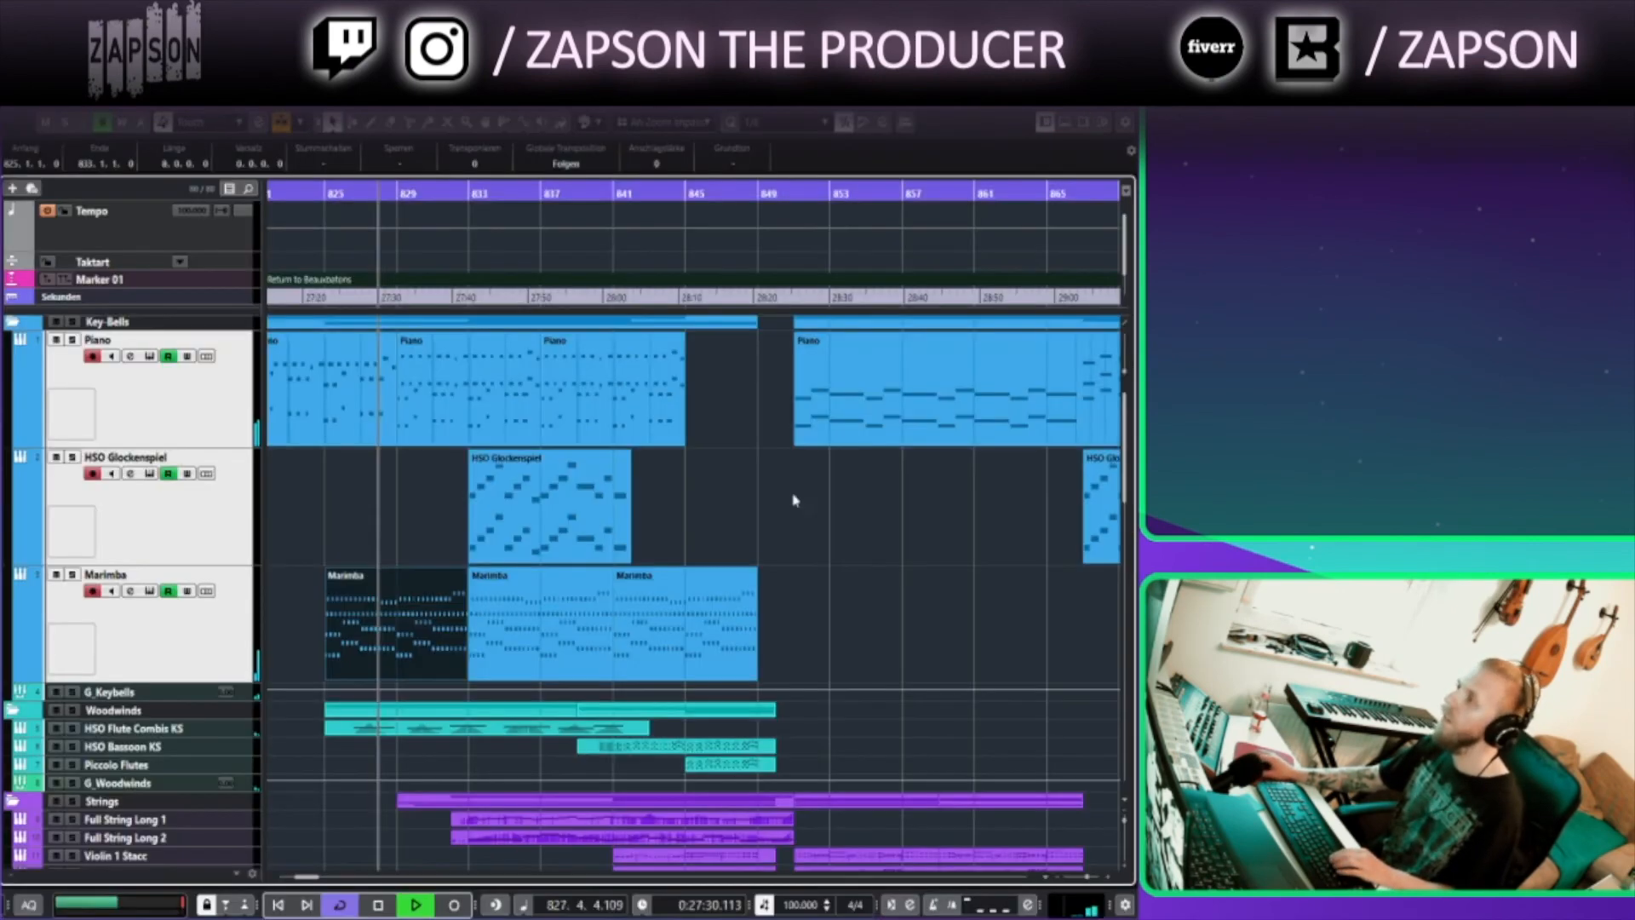
Scroll through the arrangement around bars 825 to 869 to review the key-bells, woodwind, string, brass and synth parts
left_click(779, 530)
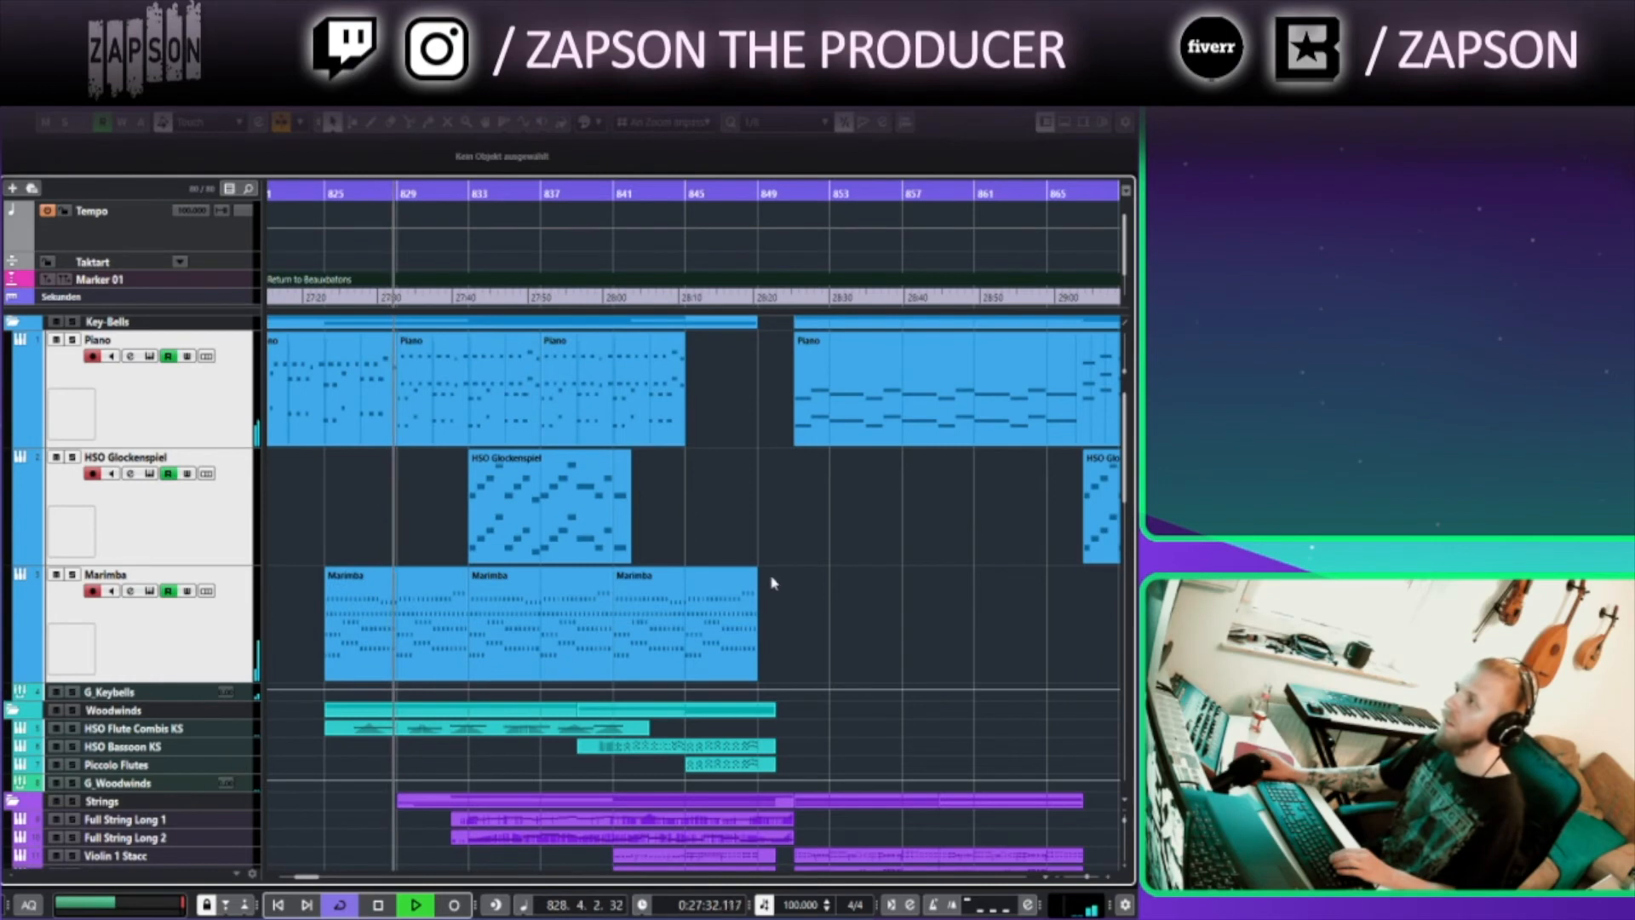
scroll(843, 525, "down", 1)
scroll(843, 526, "right", 1)
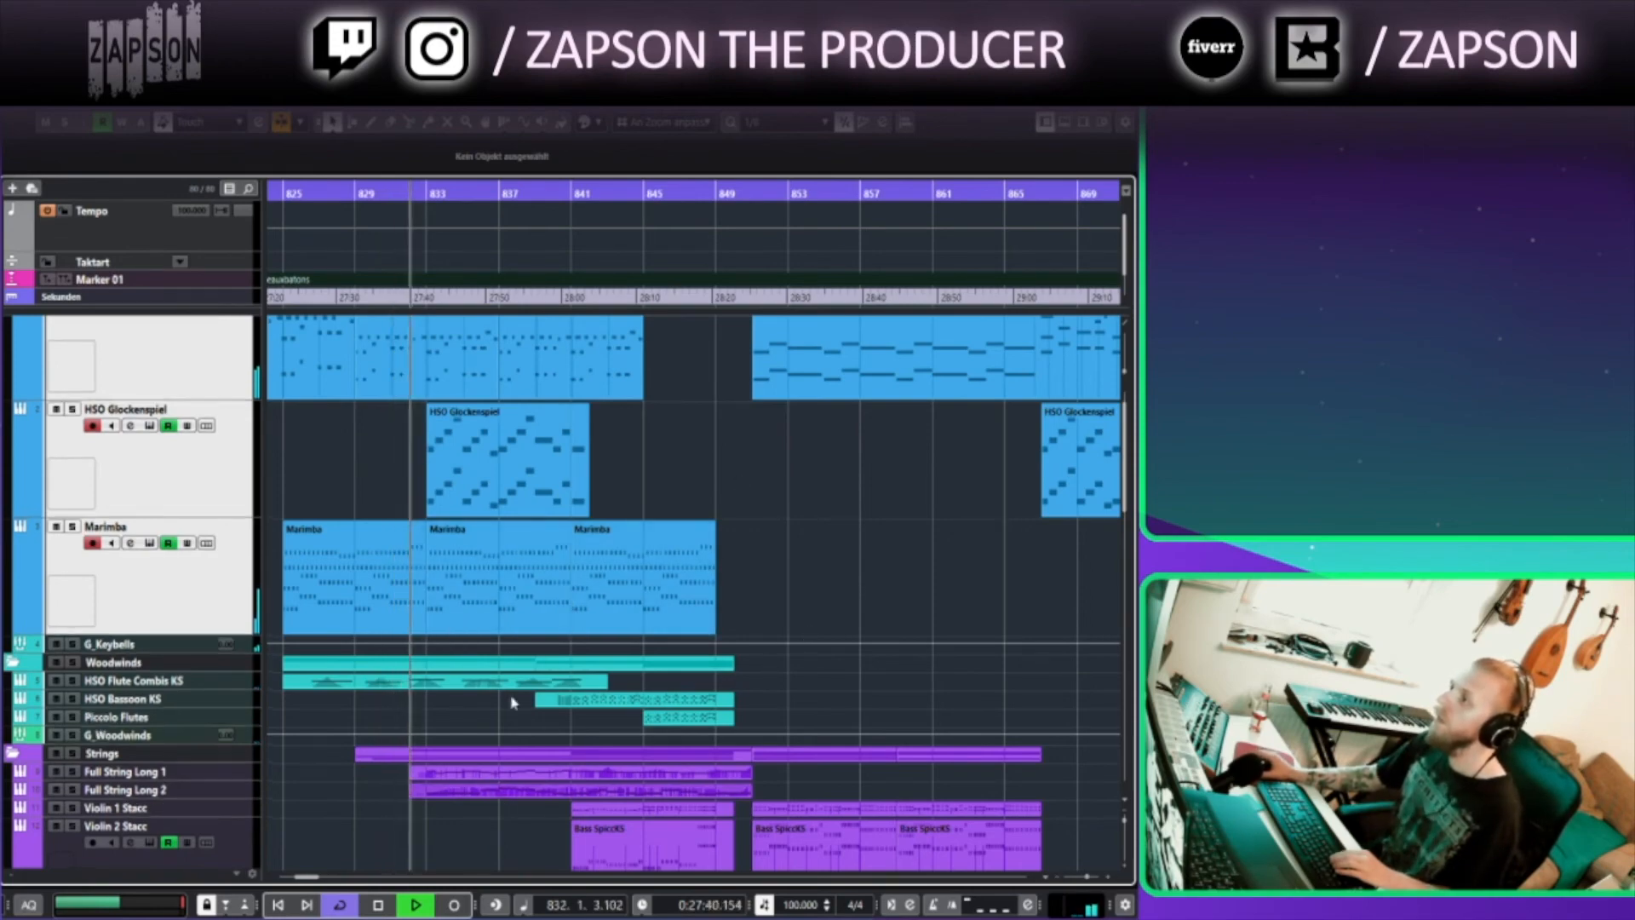
scroll(501, 777, "left", 1)
scroll(501, 777, "down", 10)
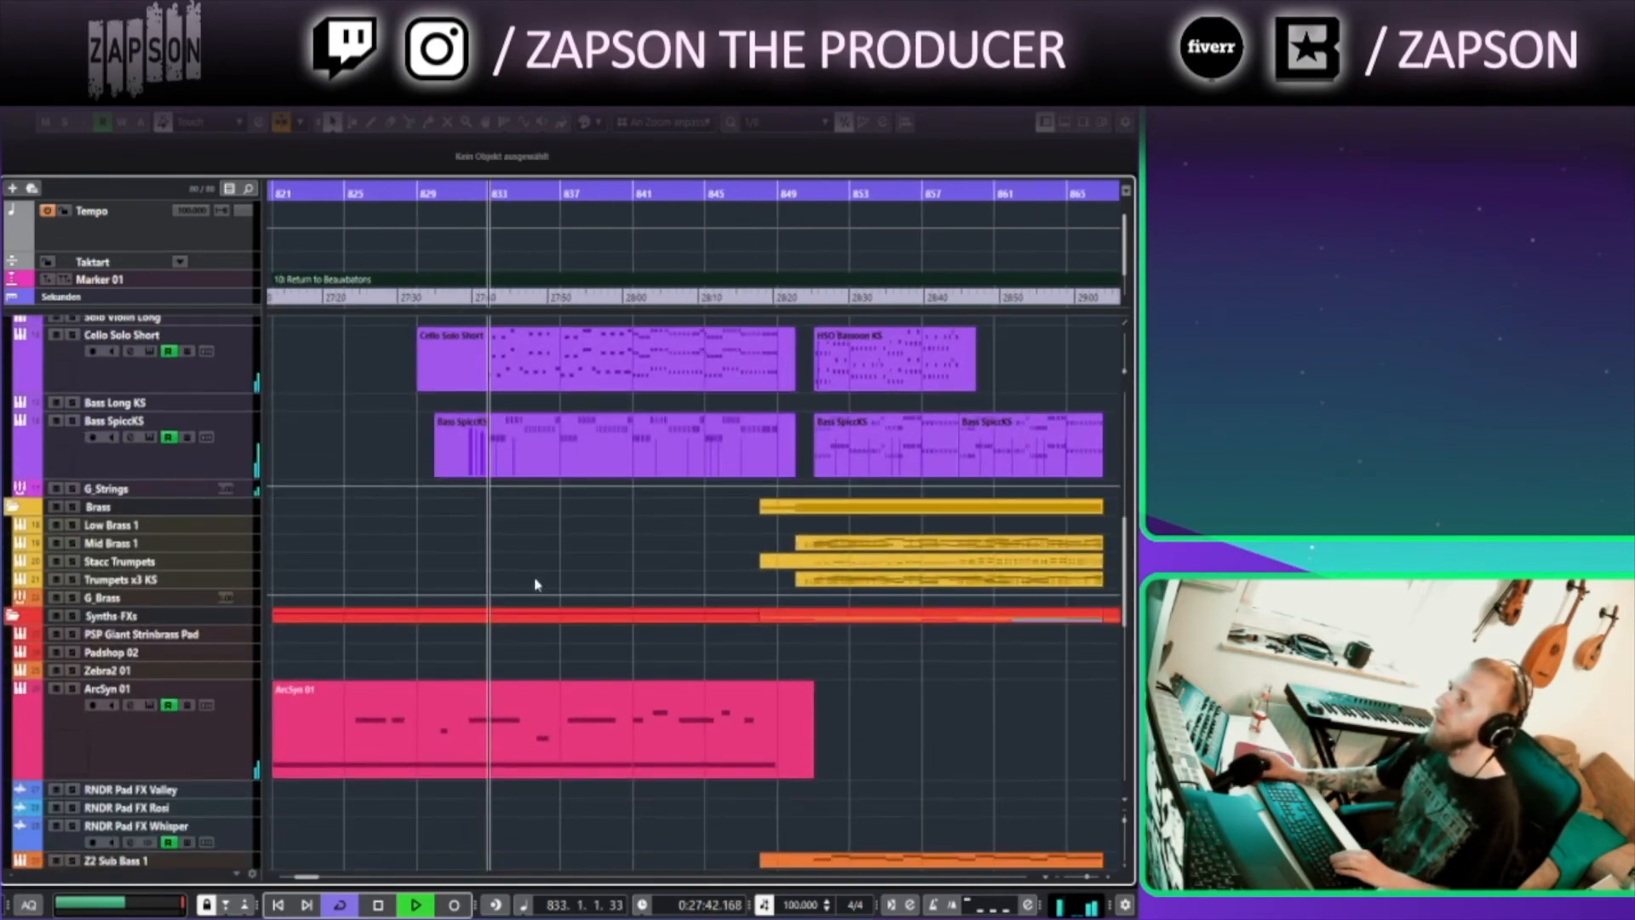
scroll(536, 578, "down", 5)
scroll(545, 682, "up", 10)
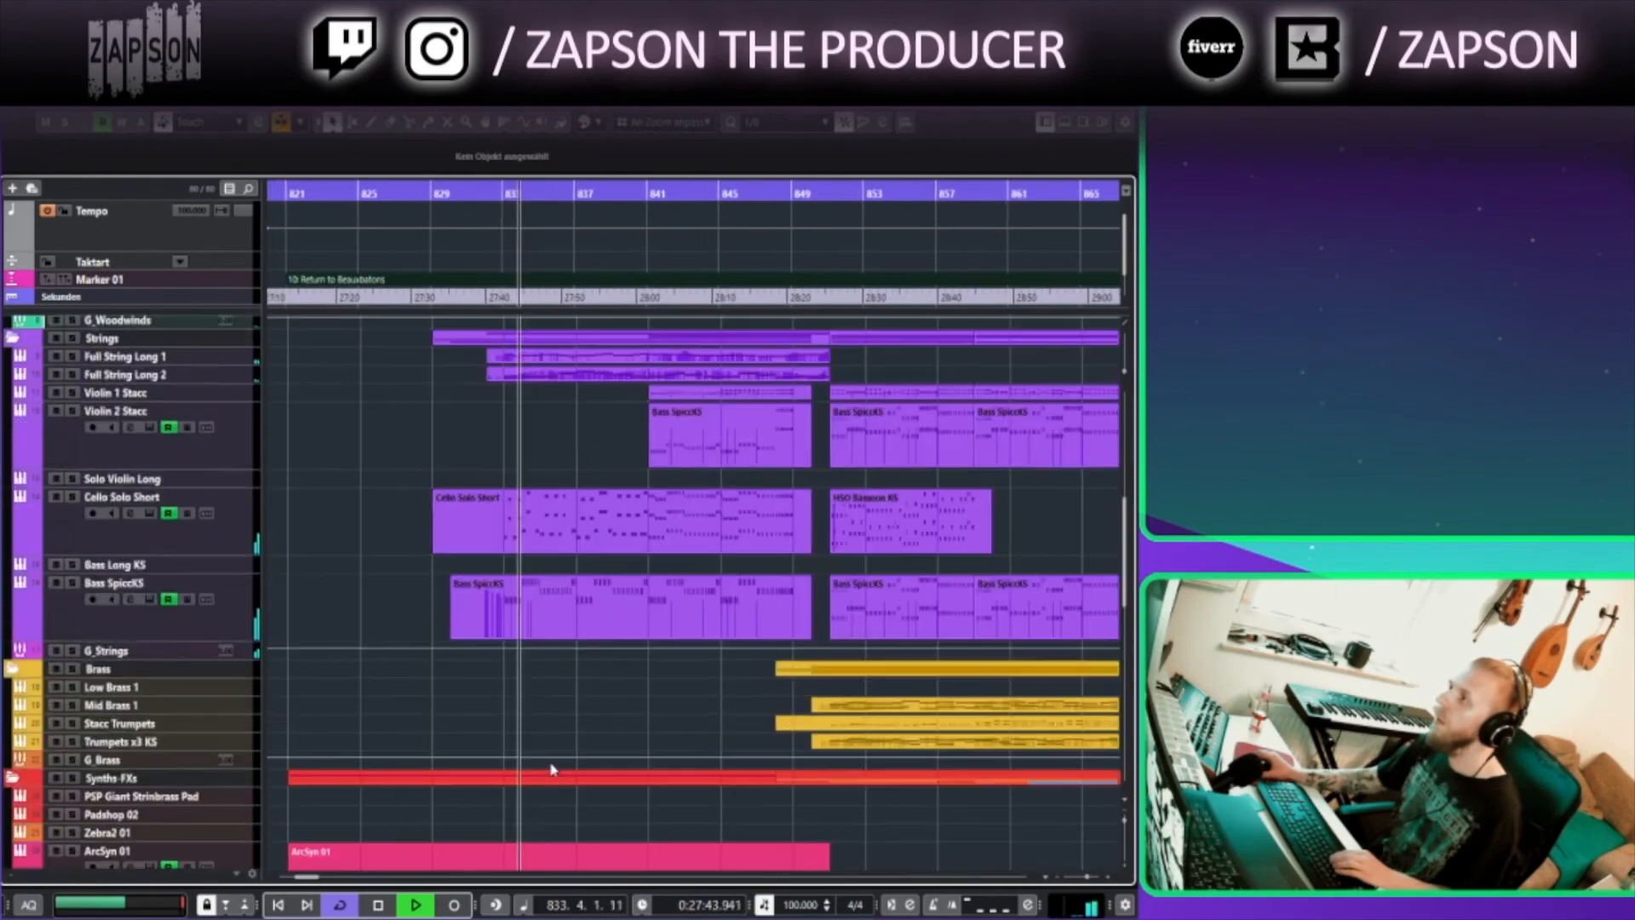
scroll(401, 475, "up", 1)
scroll(409, 449, "down", 5)
scroll(408, 449, "up", 10)
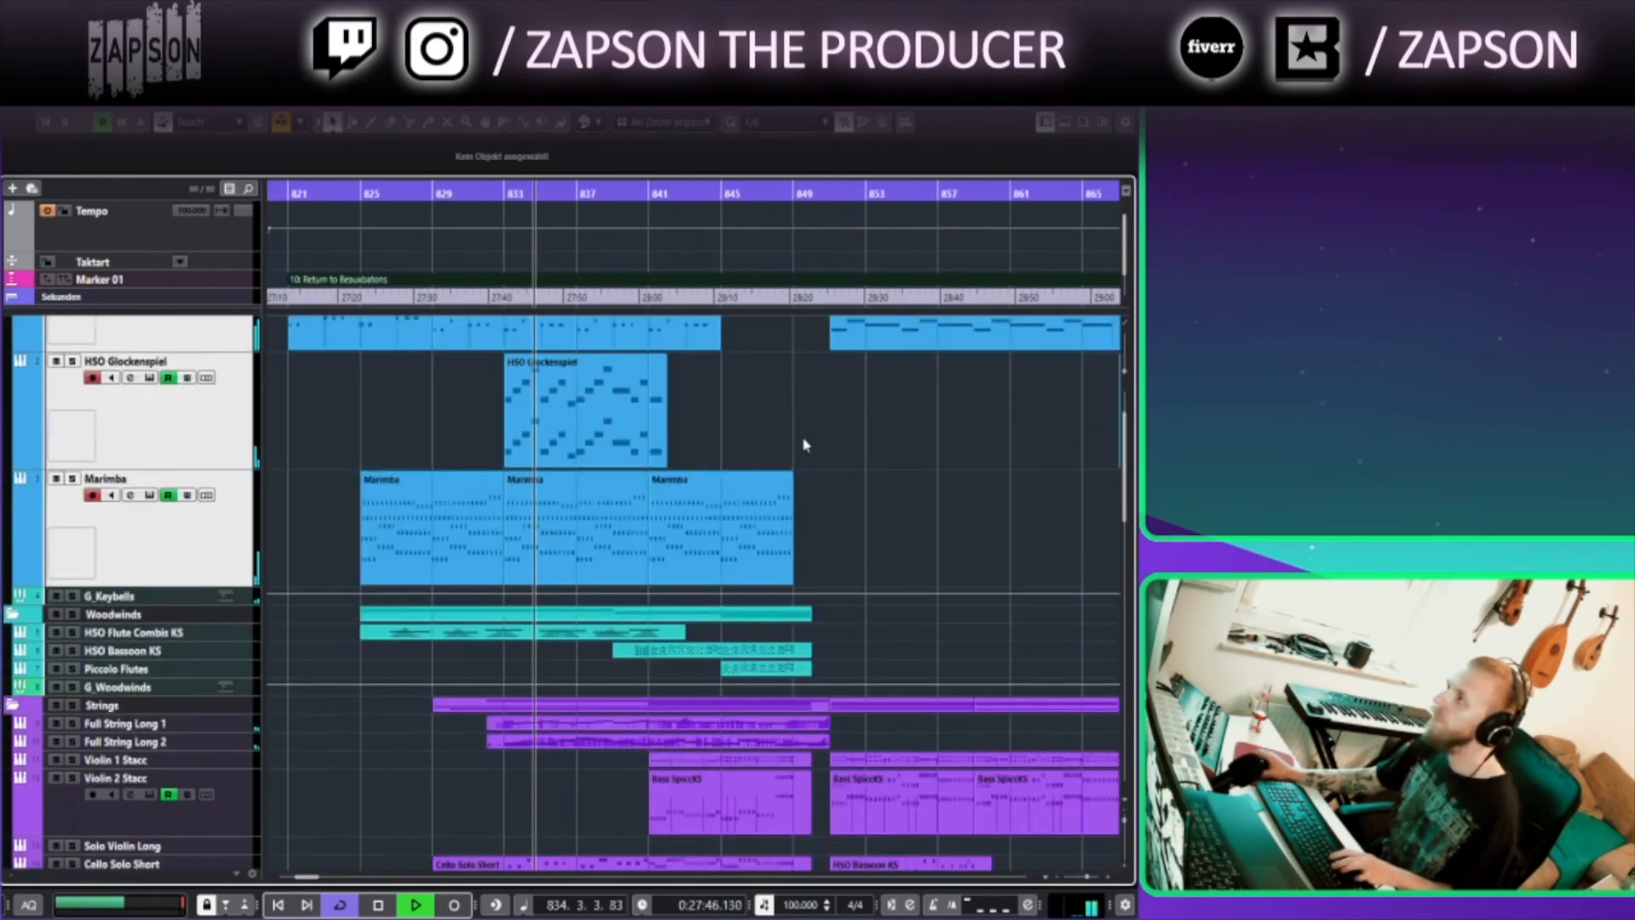
scroll(937, 498, "right", 3)
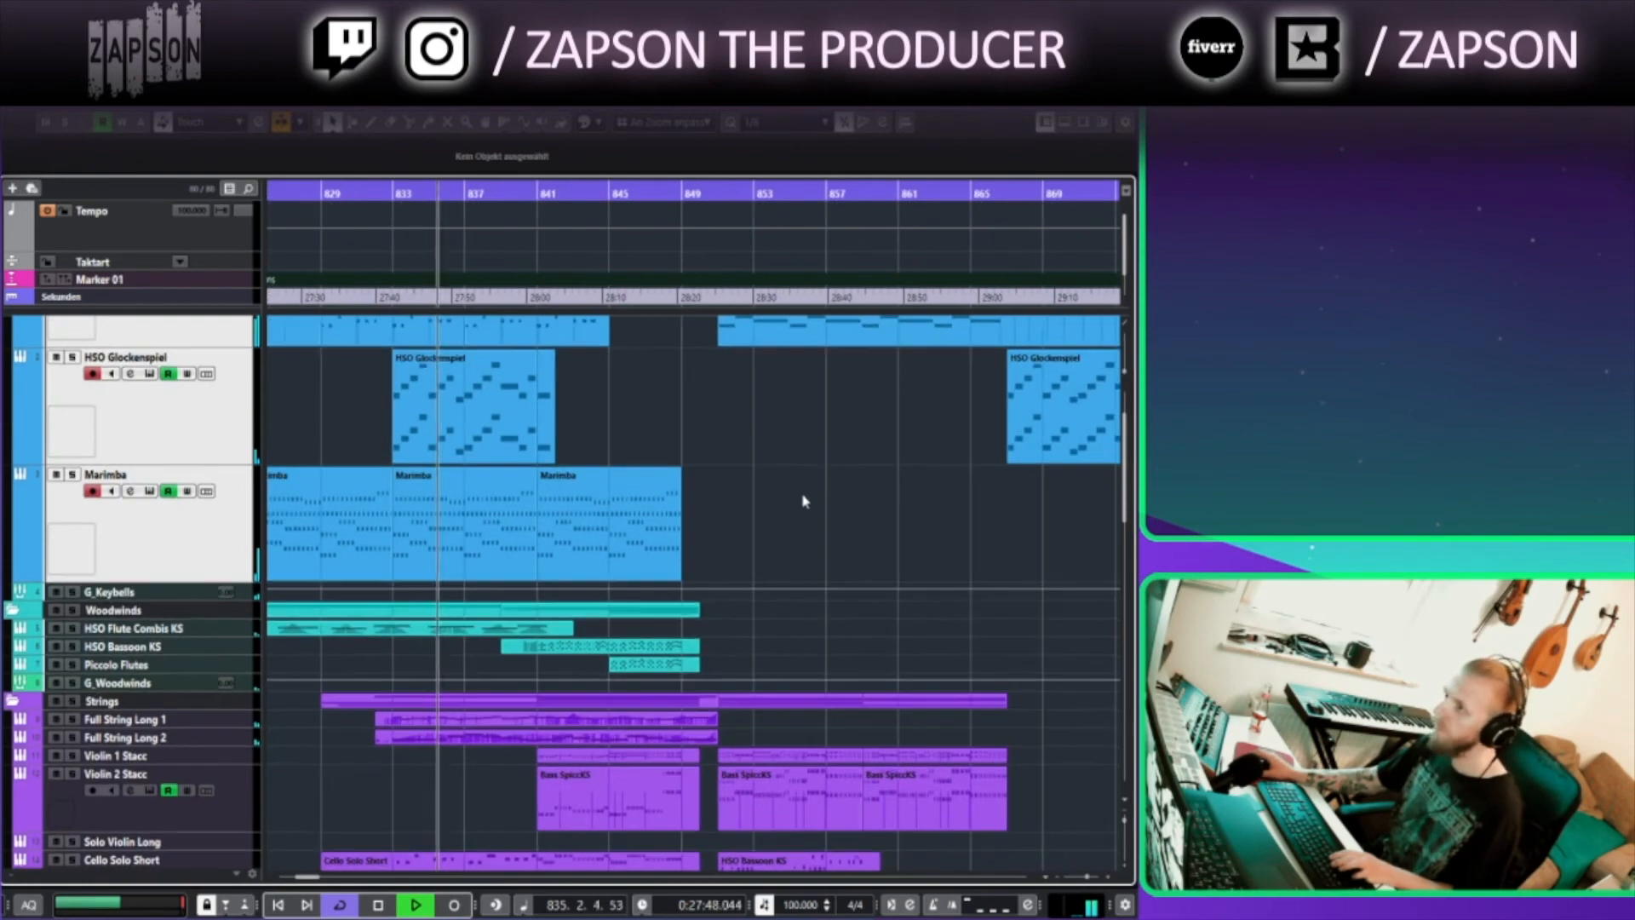
scroll(694, 384, "up", 3)
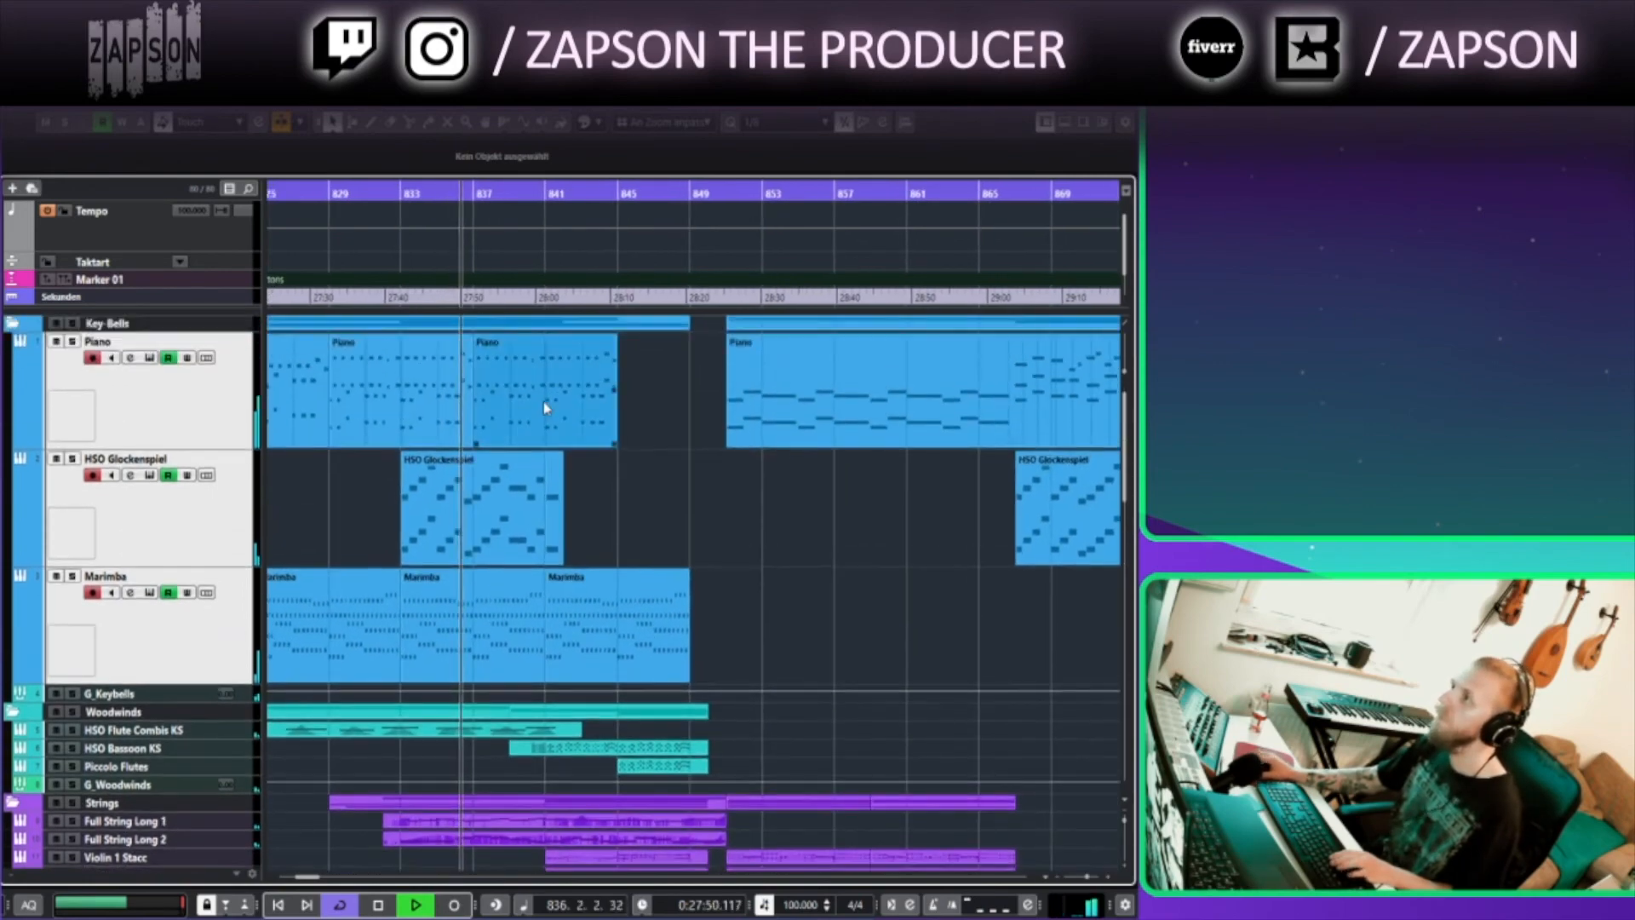
Open the Full String Long part in the key editor and scroll through its notes and modulation curve, then close it
scroll(580, 562, "down", 3)
left_click(495, 663)
double_click(496, 664)
scroll(972, 550, "down", 3)
left_click_drag(954, 548, 419, 588)
left_click_drag(683, 401, 584, 394)
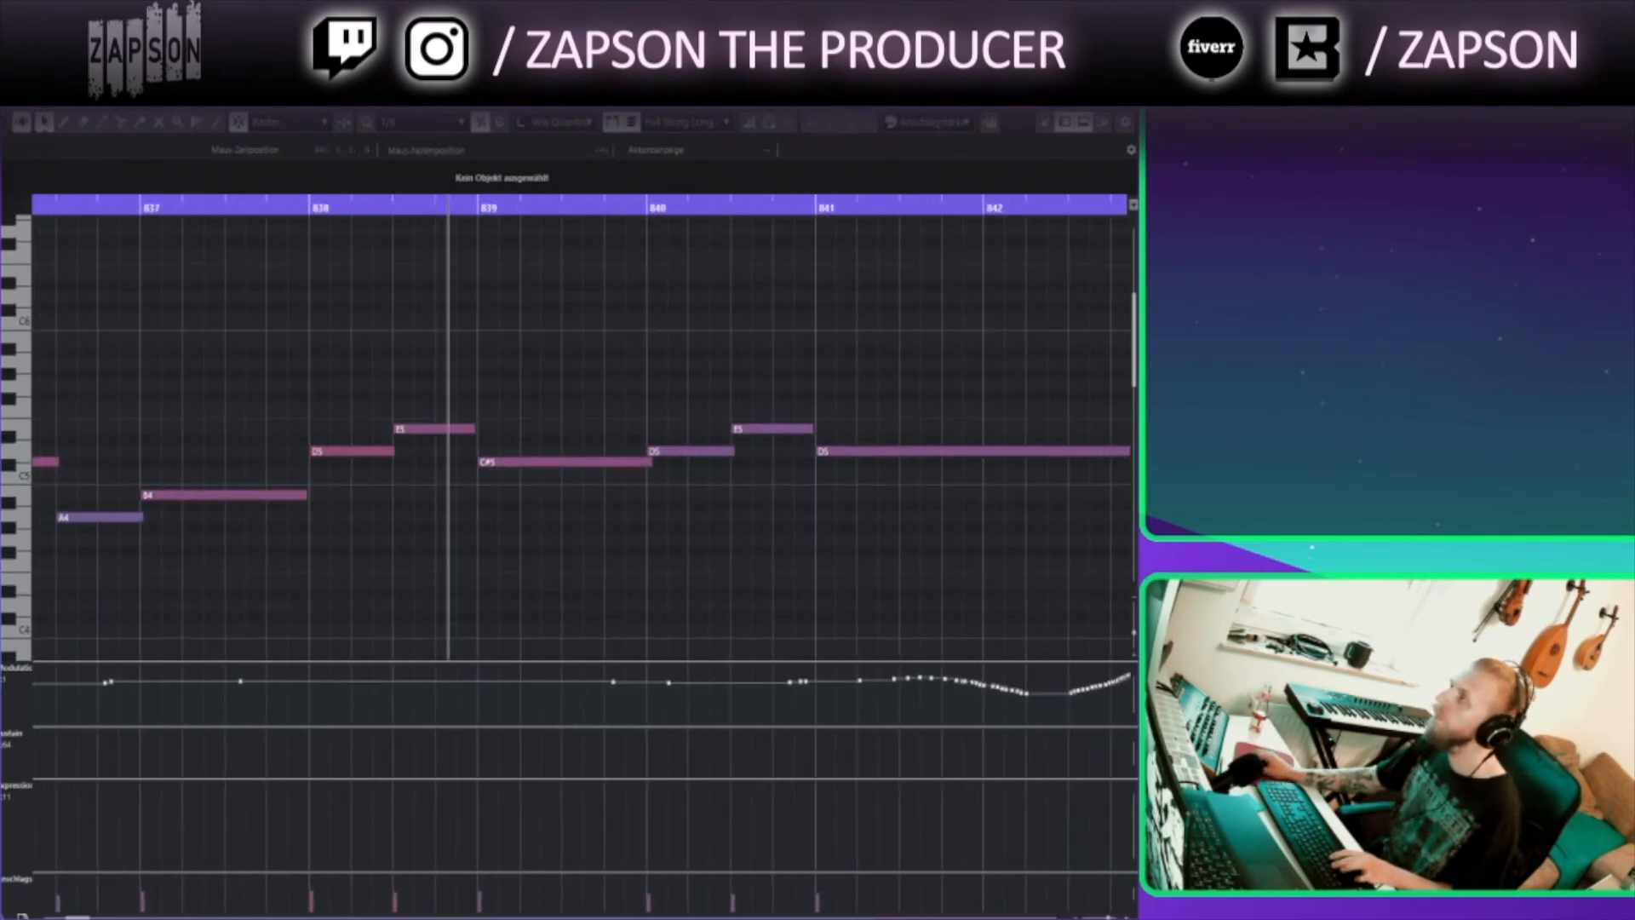
key("Escape")
left_click_drag(493, 774, 619, 666)
double_click(618, 687)
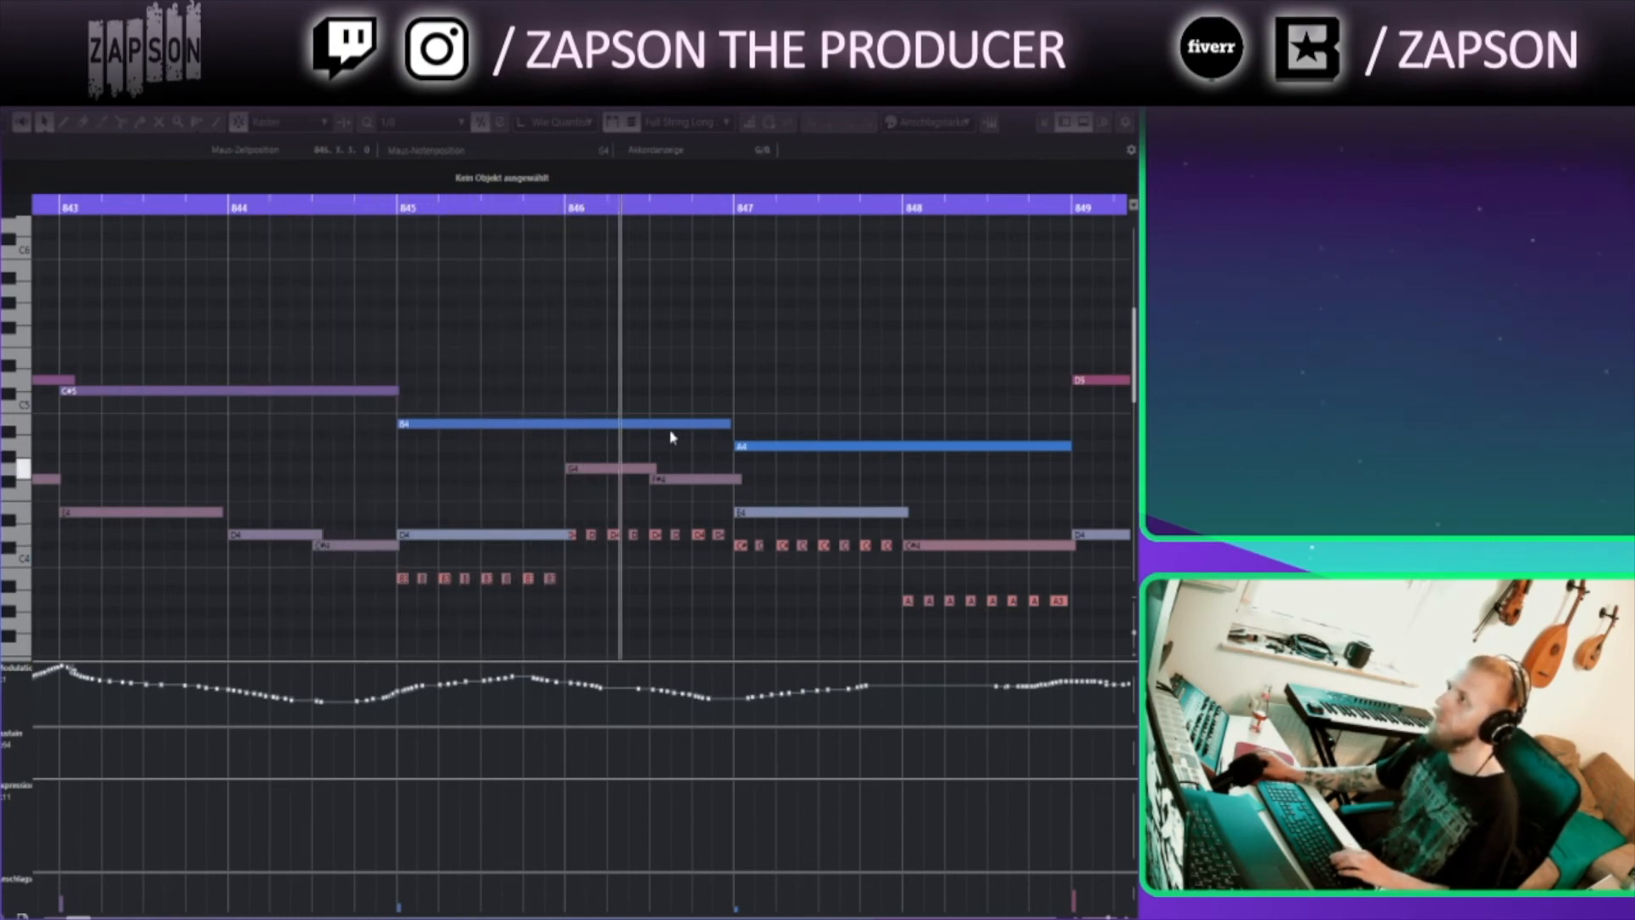
key("Return")
Open the brass parts in the key editor and scroll through their notes around bars 851 to 866, then close it
left_click_drag(877, 477, 722, 582)
scroll(722, 582, "up", 1)
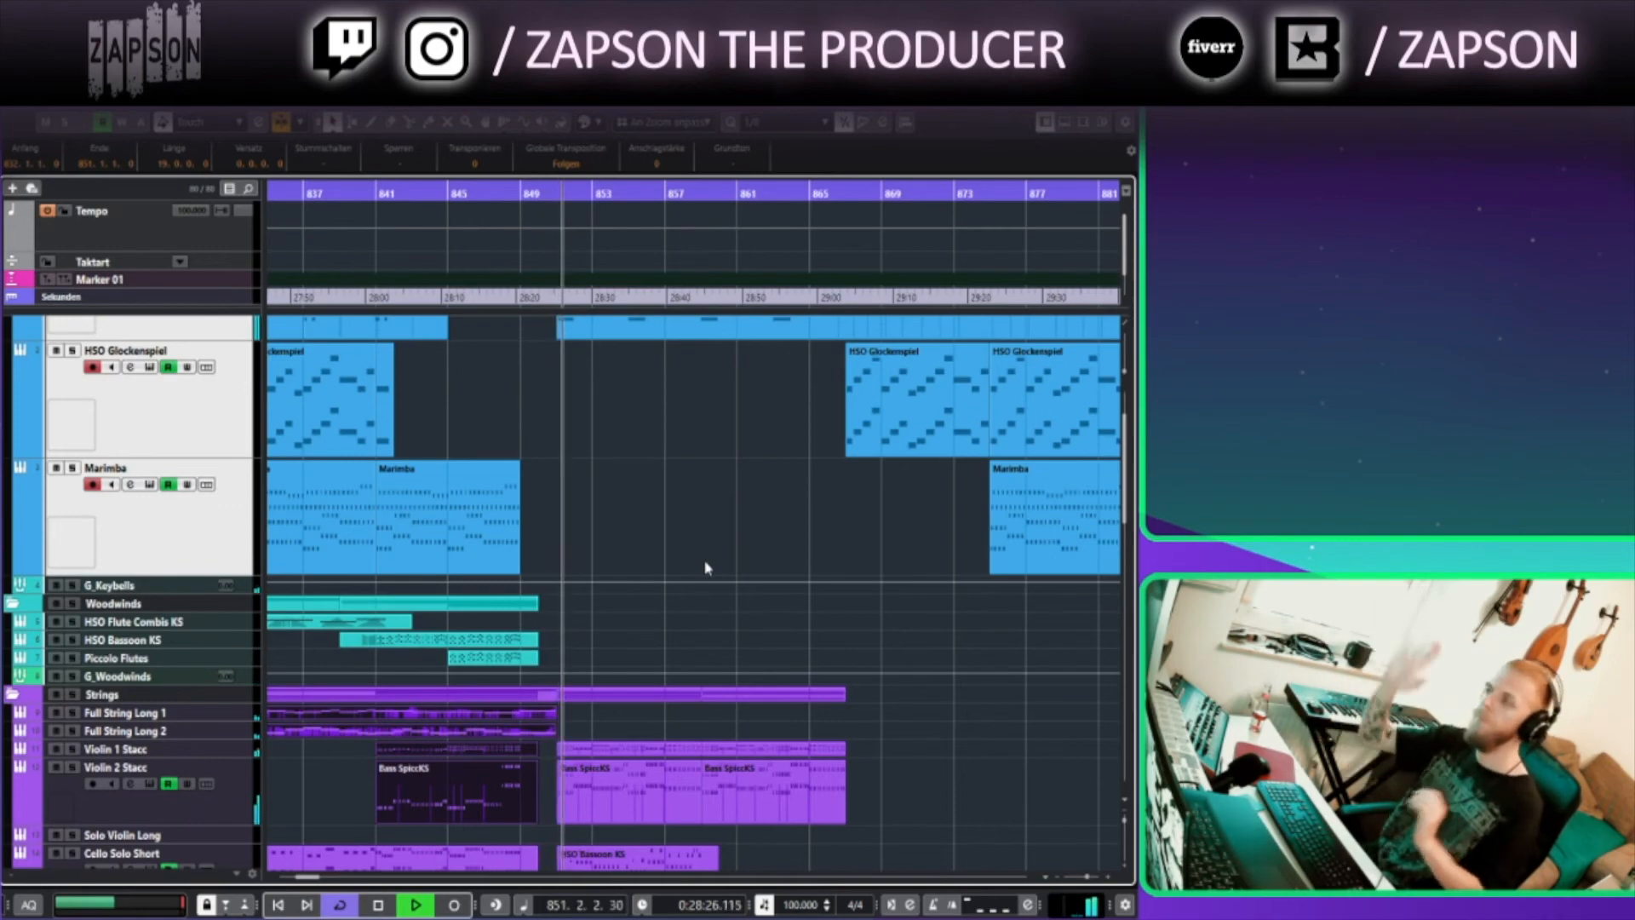
scroll(707, 568, "up", 2)
scroll(707, 568, "down", 10)
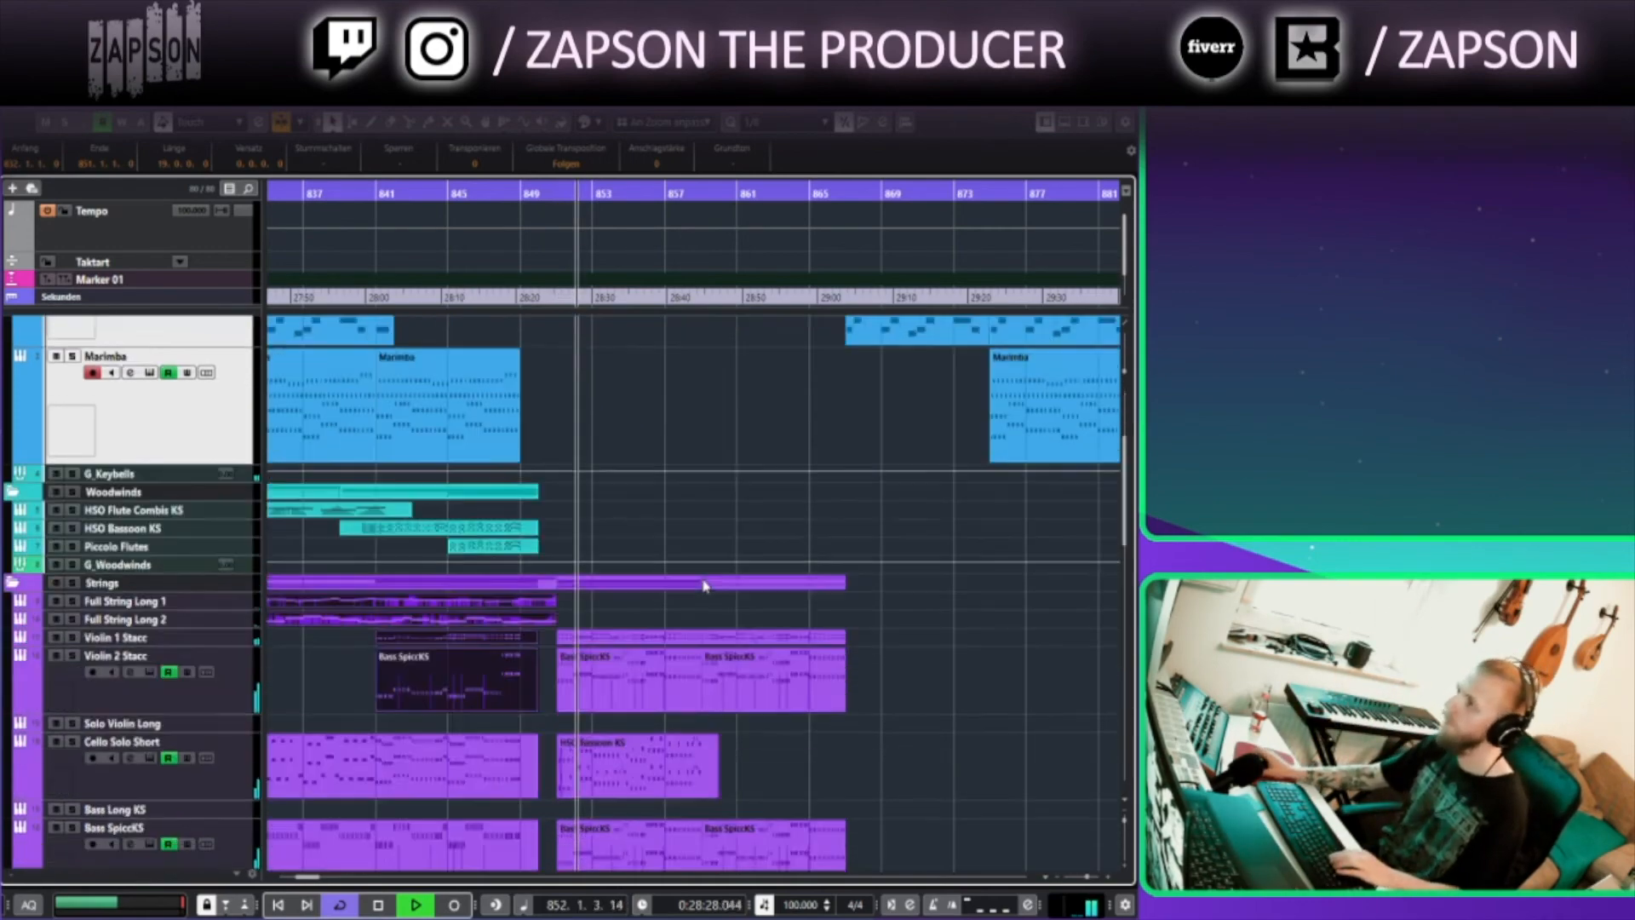
left_click_drag(610, 603, 654, 673)
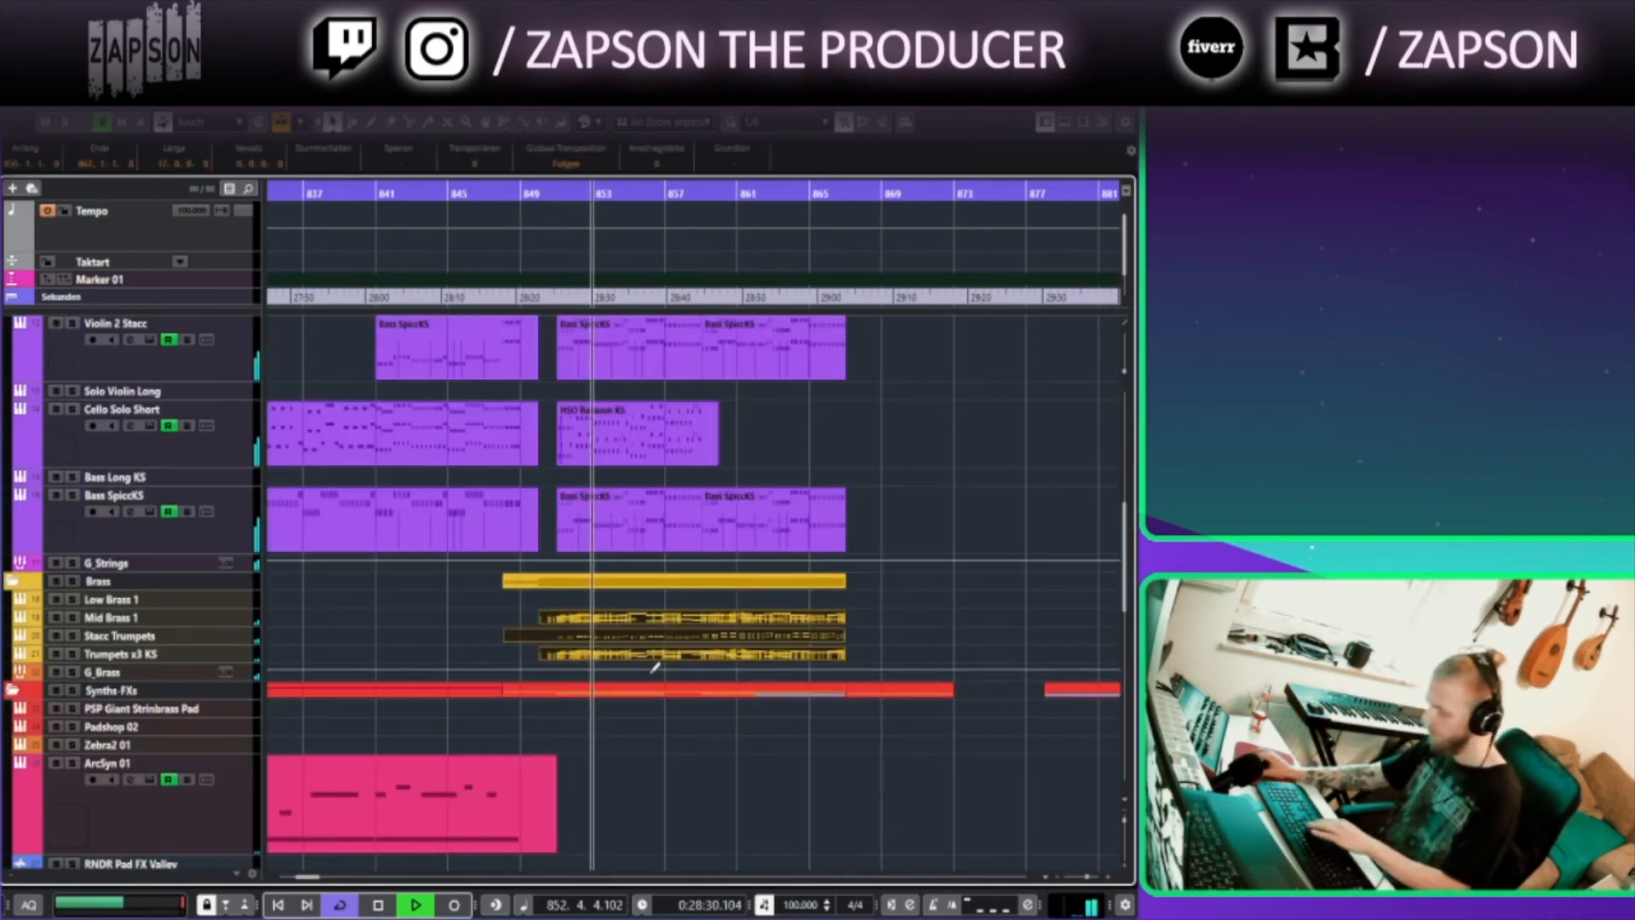
key("Return")
scroll(646, 552, "down", 5)
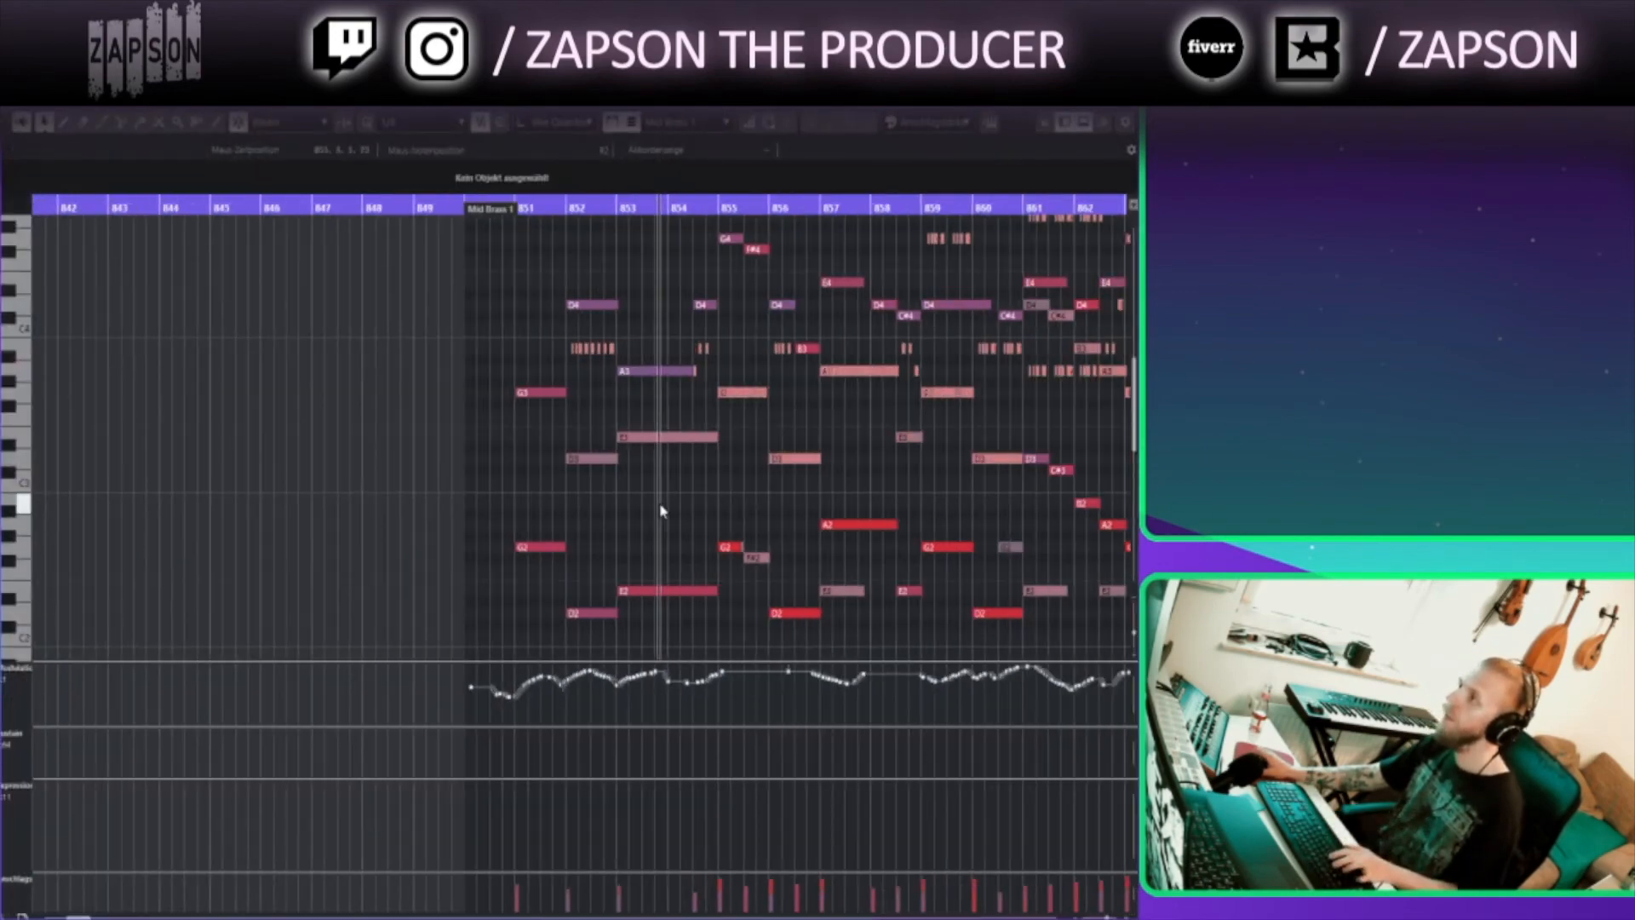
scroll(680, 515, "right", 5)
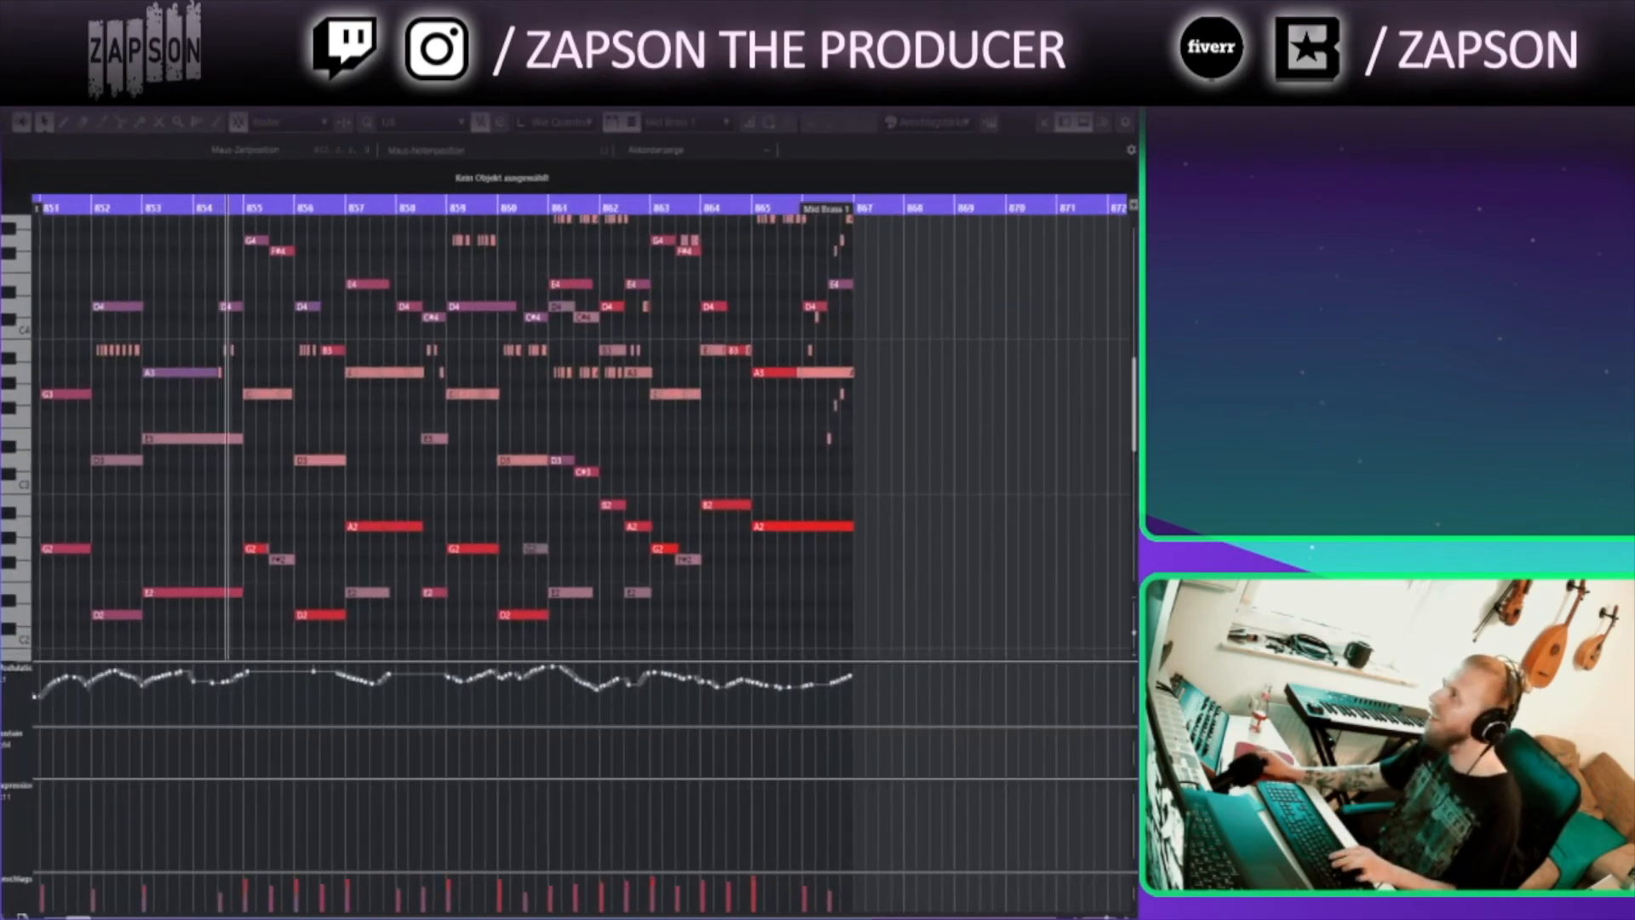
key("Return")
Open the percussion parts in the key editor, zoom in on the cymbal and drum notes, then close the editors
scroll(656, 621, "down", 8)
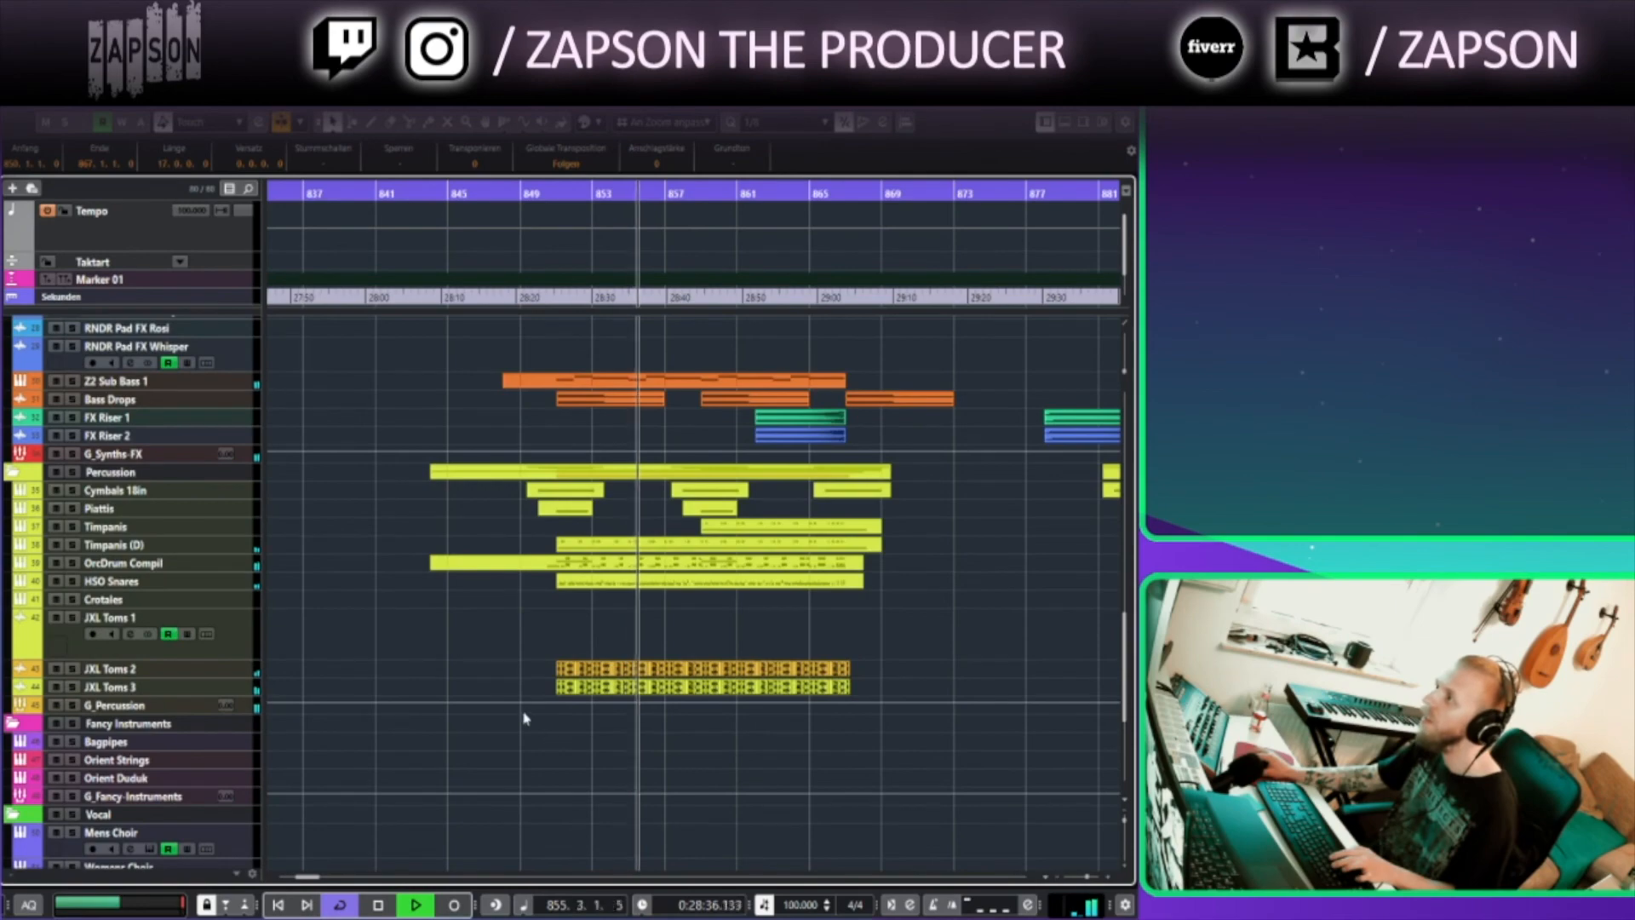
left_click_drag(525, 610, 964, 468)
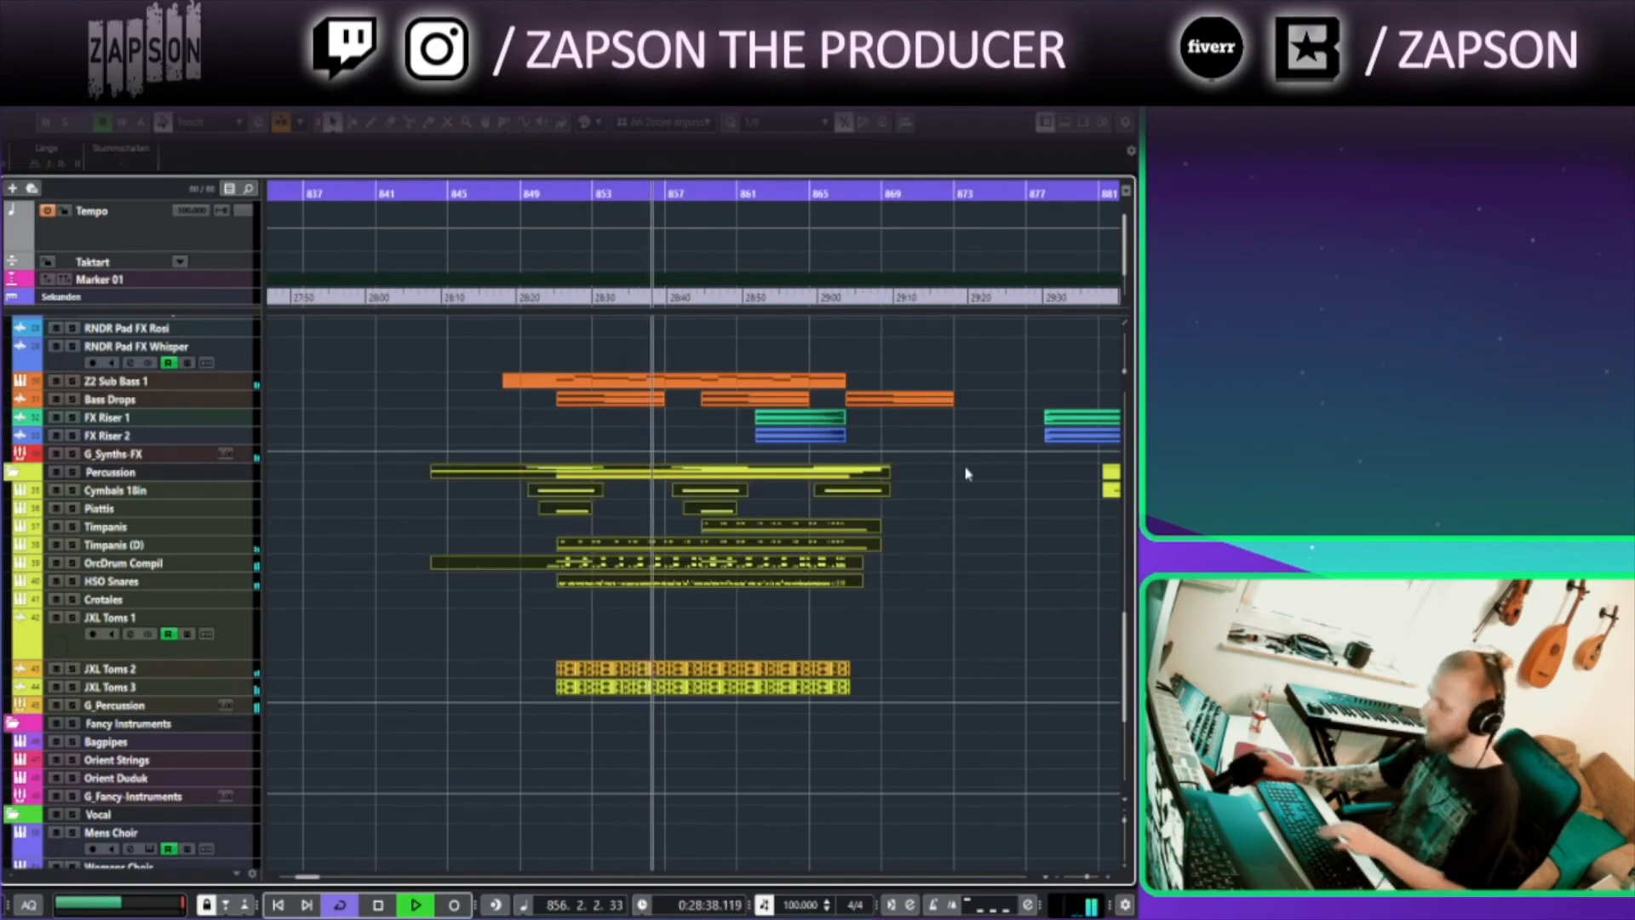
key("Return")
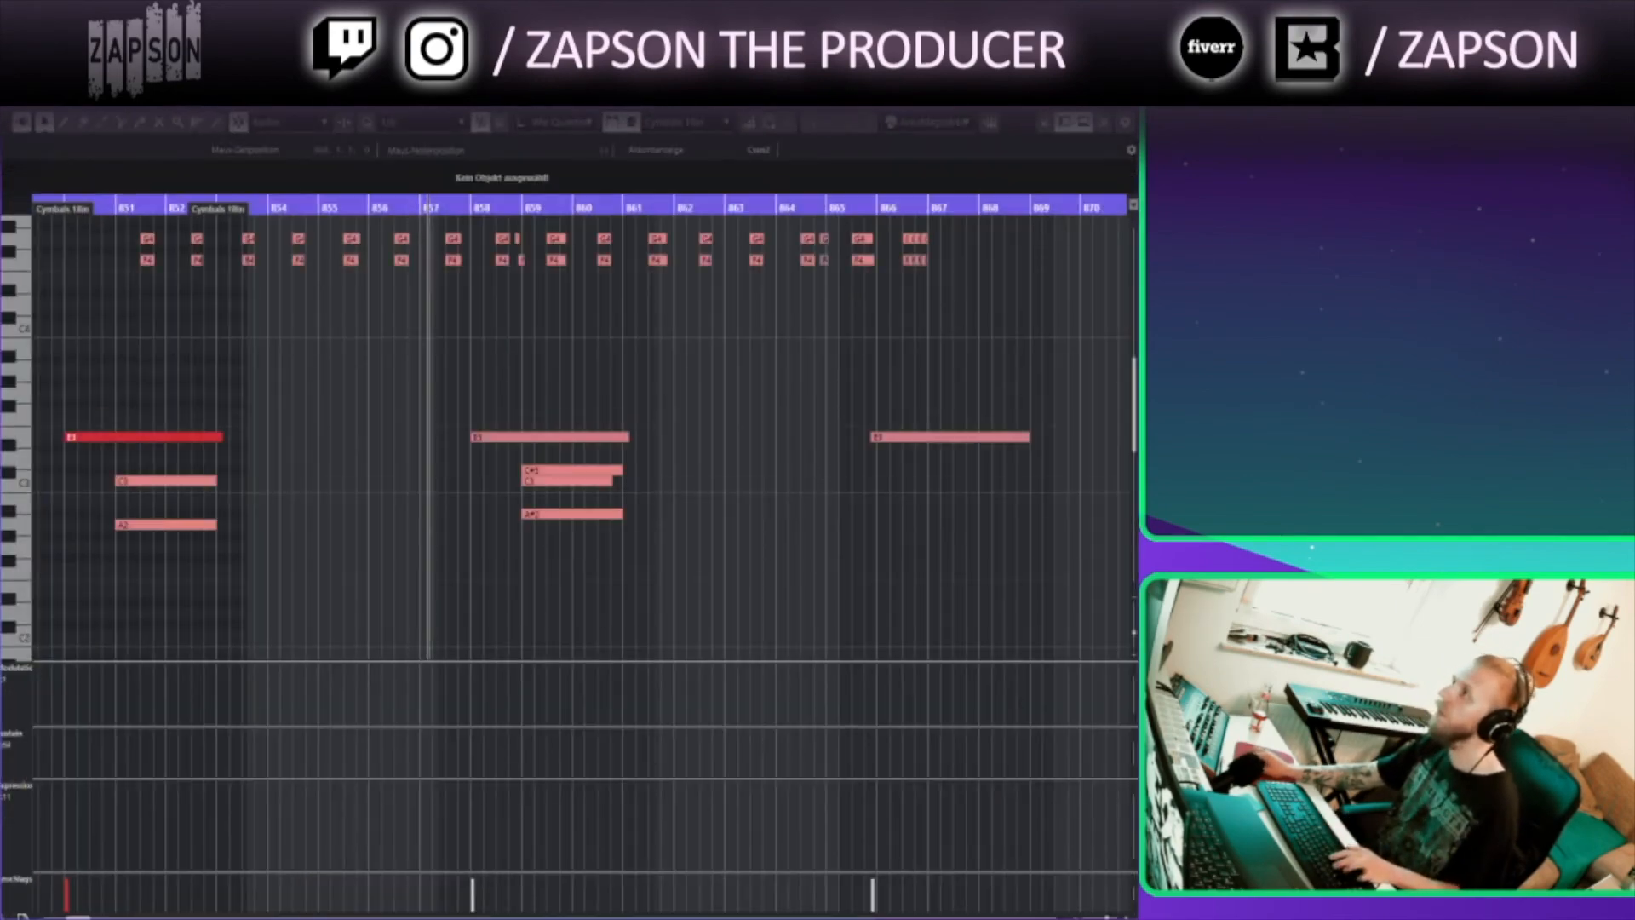
scroll(941, 378, "down", 3)
left_click_drag(1135, 635, 1135, 605)
left_click_drag(1062, 540, 818, 434)
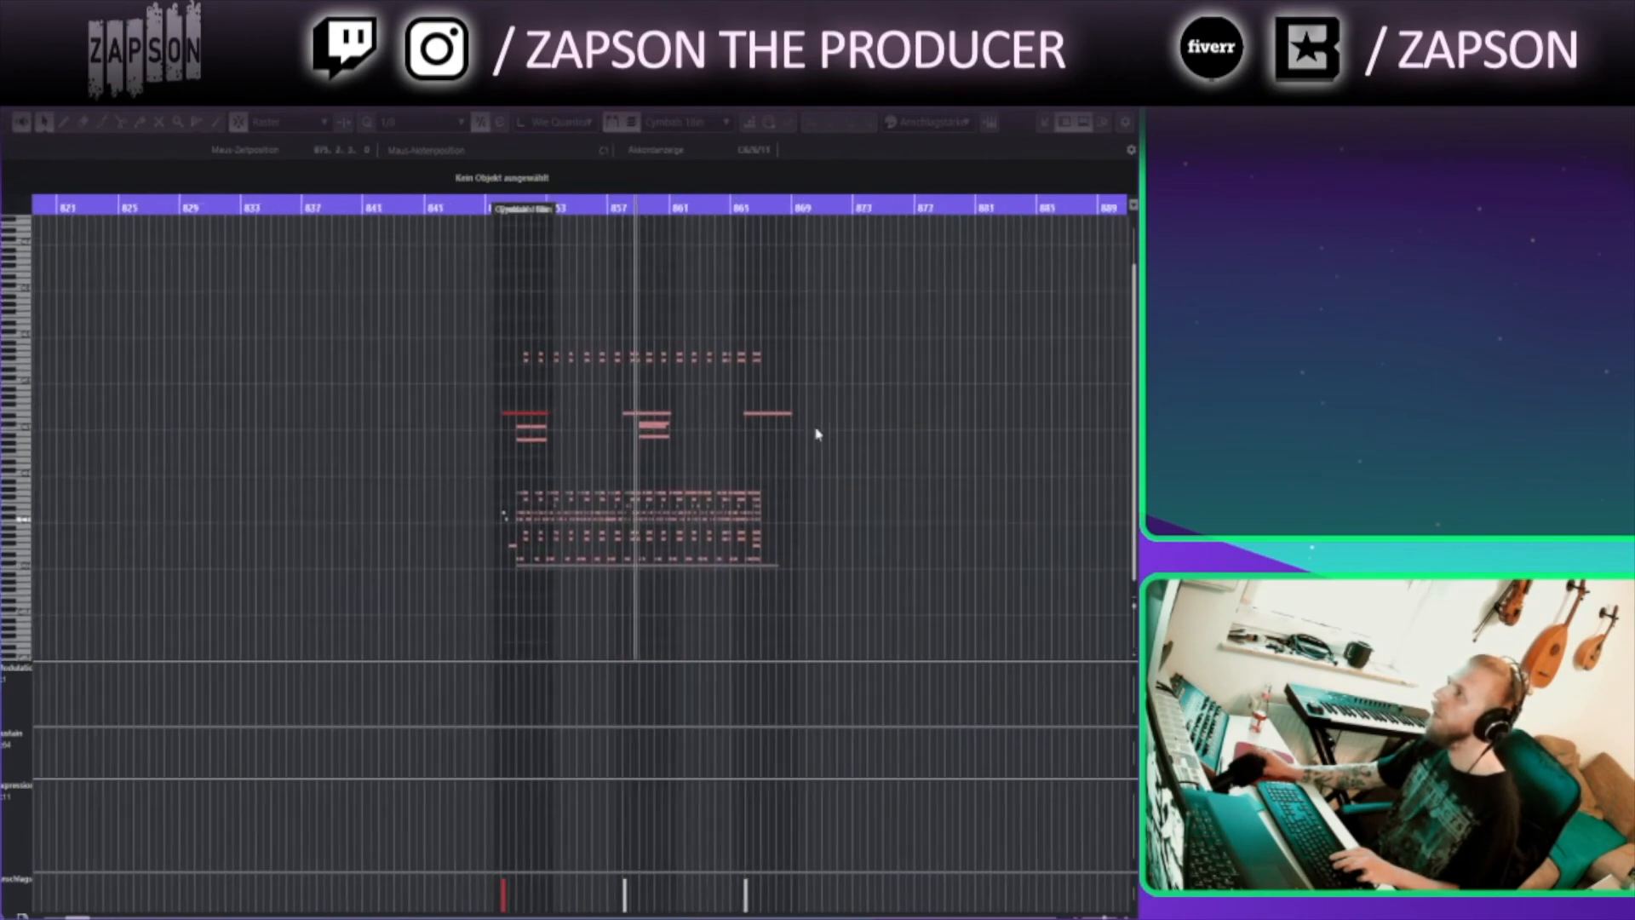
scroll(816, 435, "up", 8)
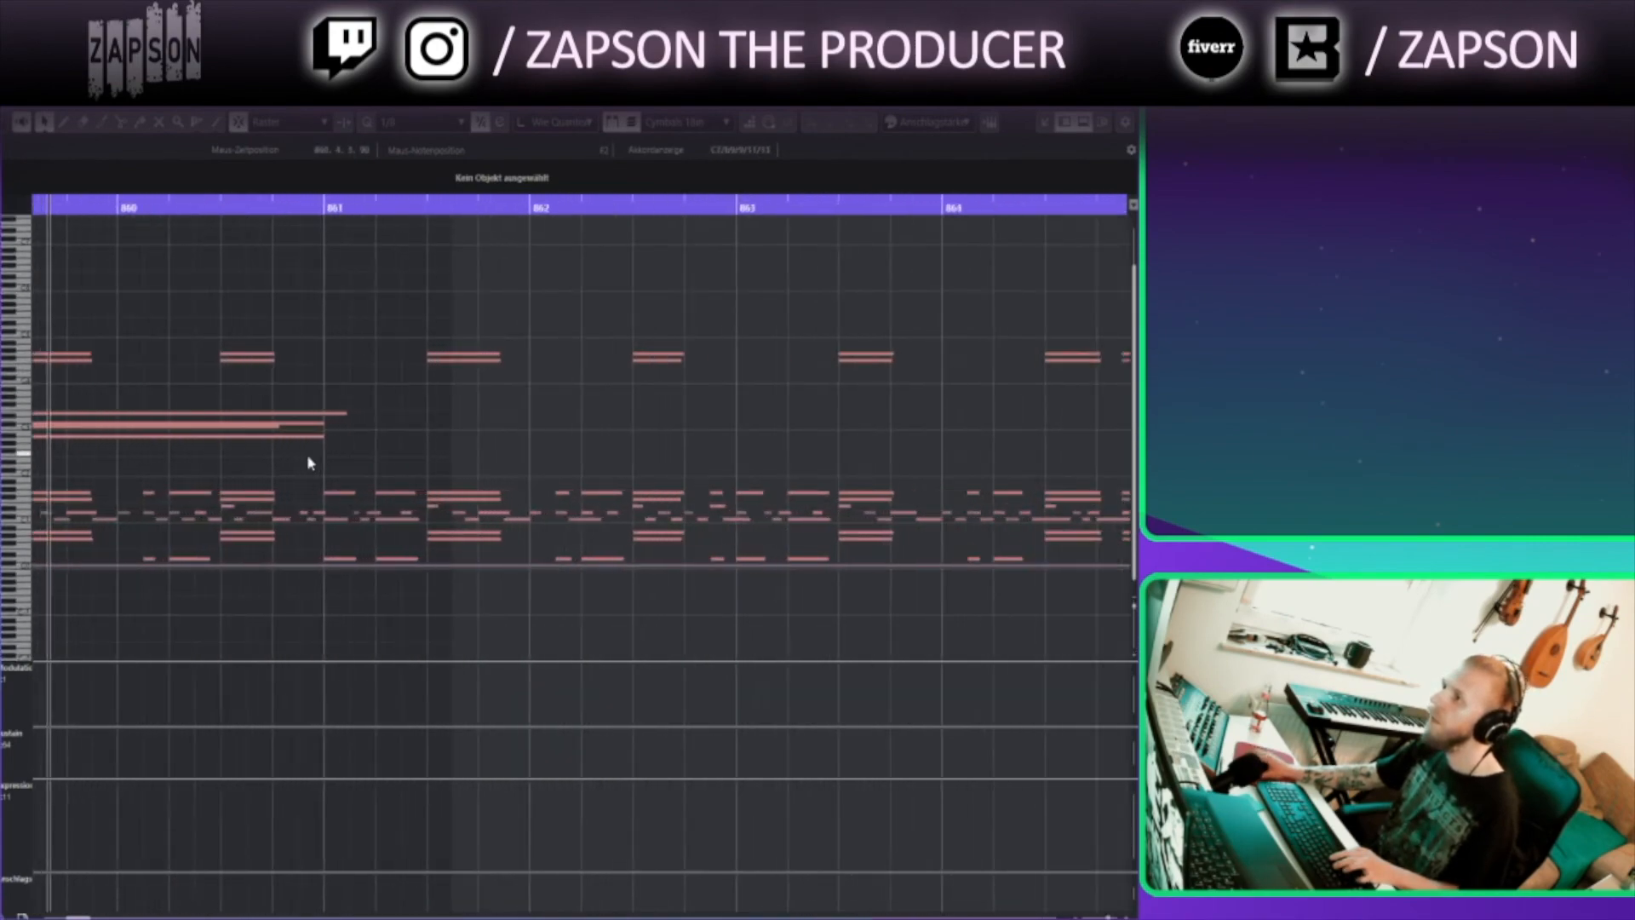
scroll(308, 463, "up", 2)
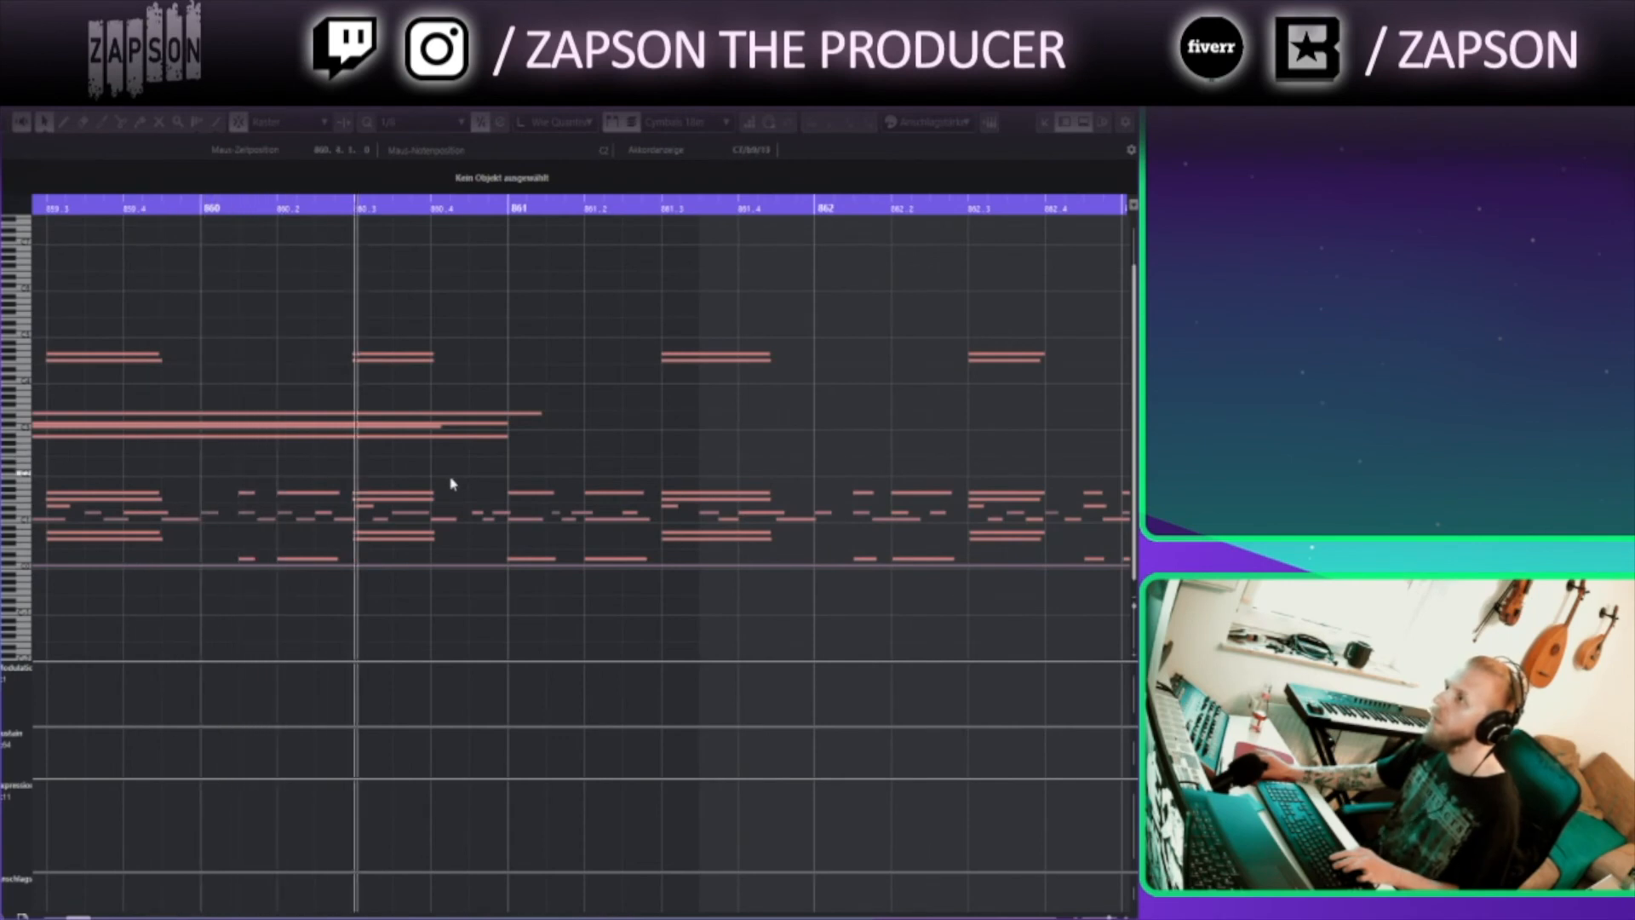
left_click_drag(550, 420, 440, 419)
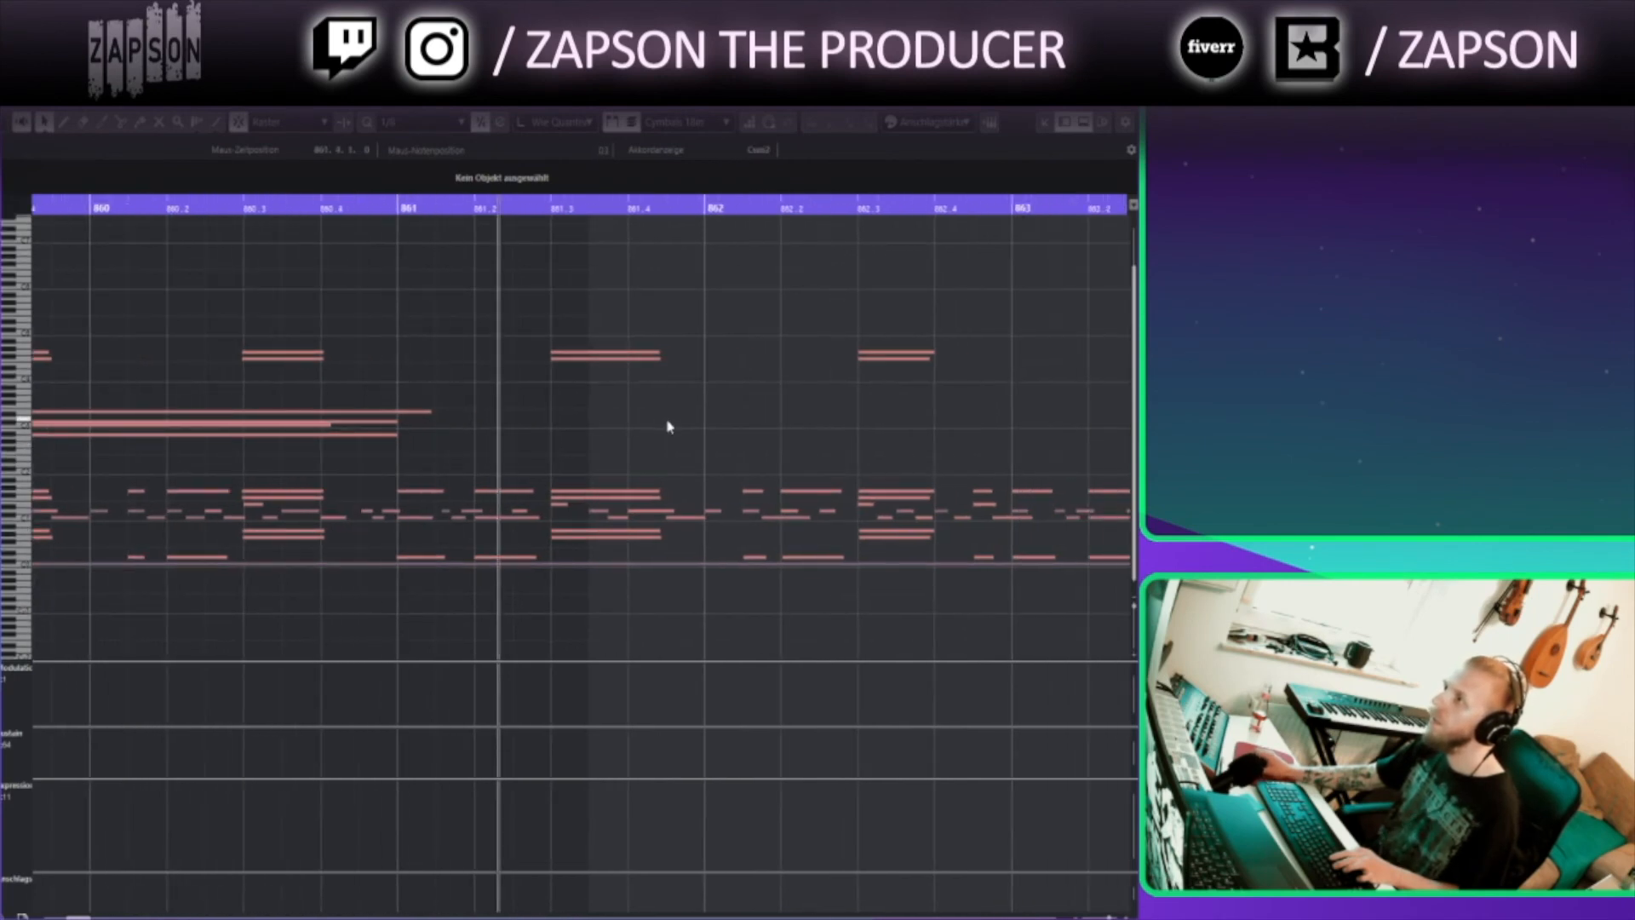
left_click_drag(668, 426, 472, 424)
left_click(1121, 97)
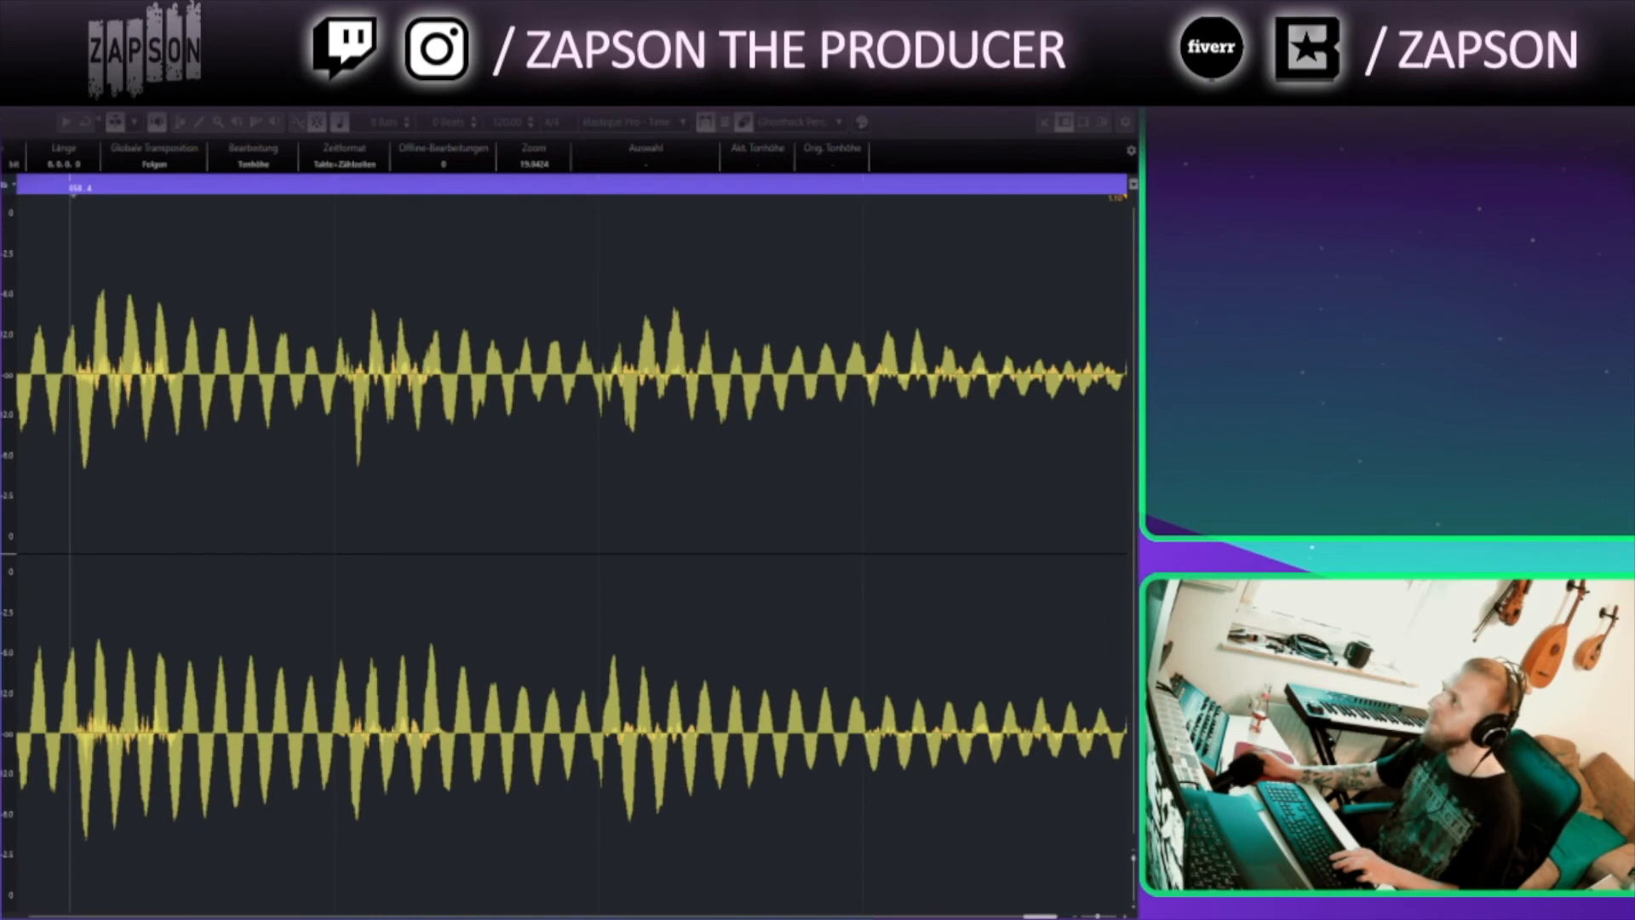
left_click(1121, 97)
Open the Stacc Trumpets part in the key editor to inspect its notes, then close it
left_click(906, 619)
scroll(894, 617, "up", 5)
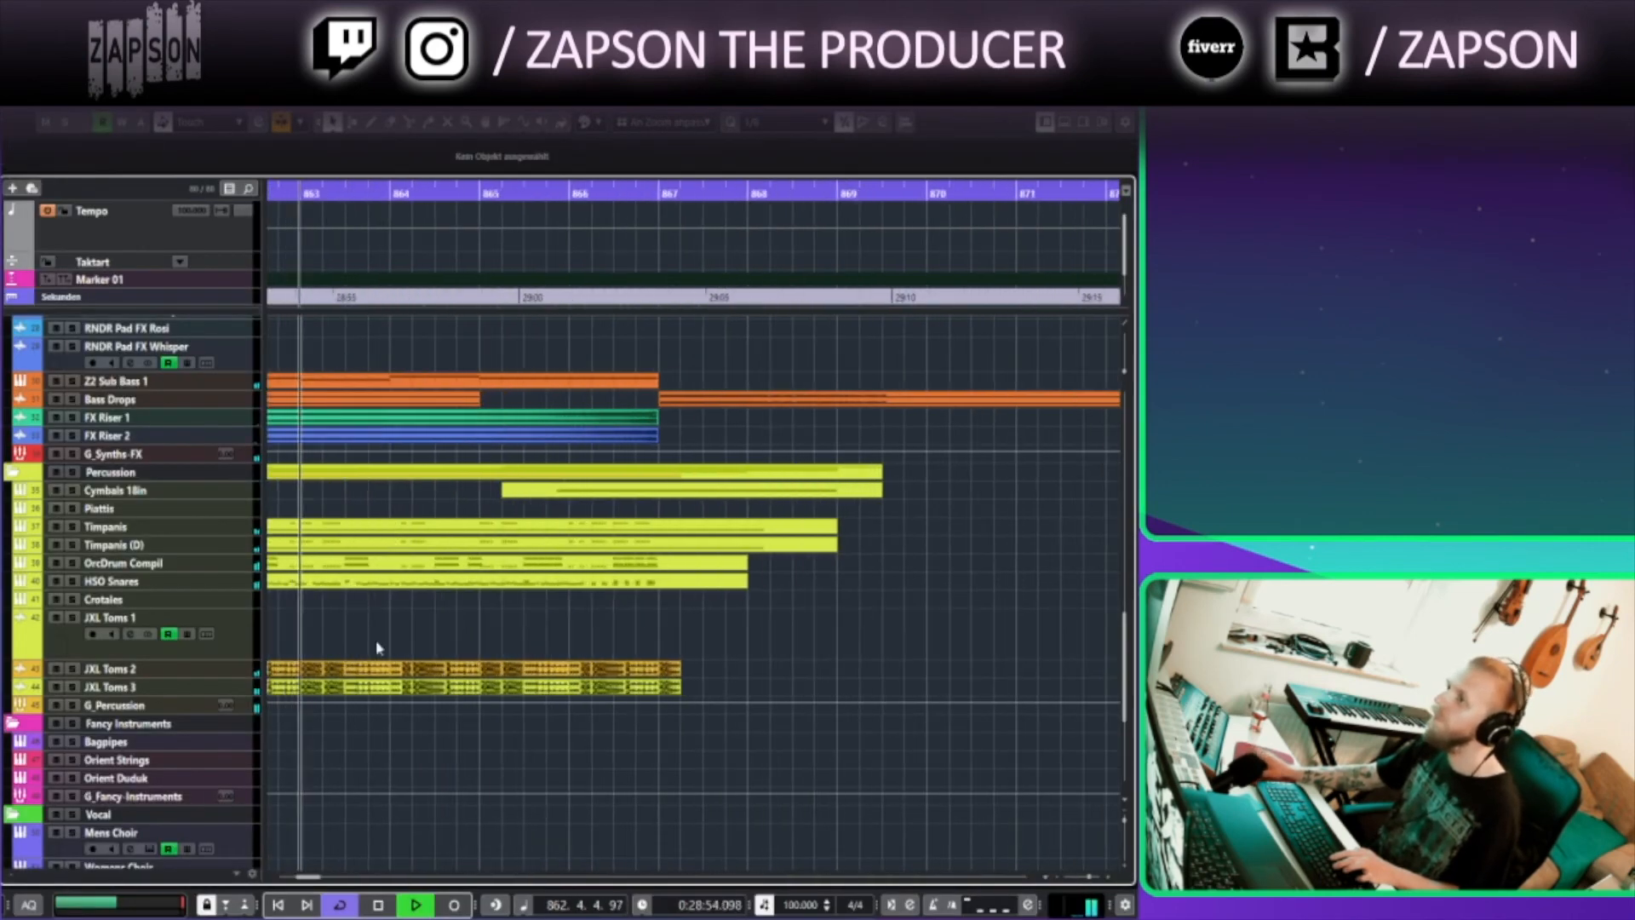
scroll(435, 477, "up", 5)
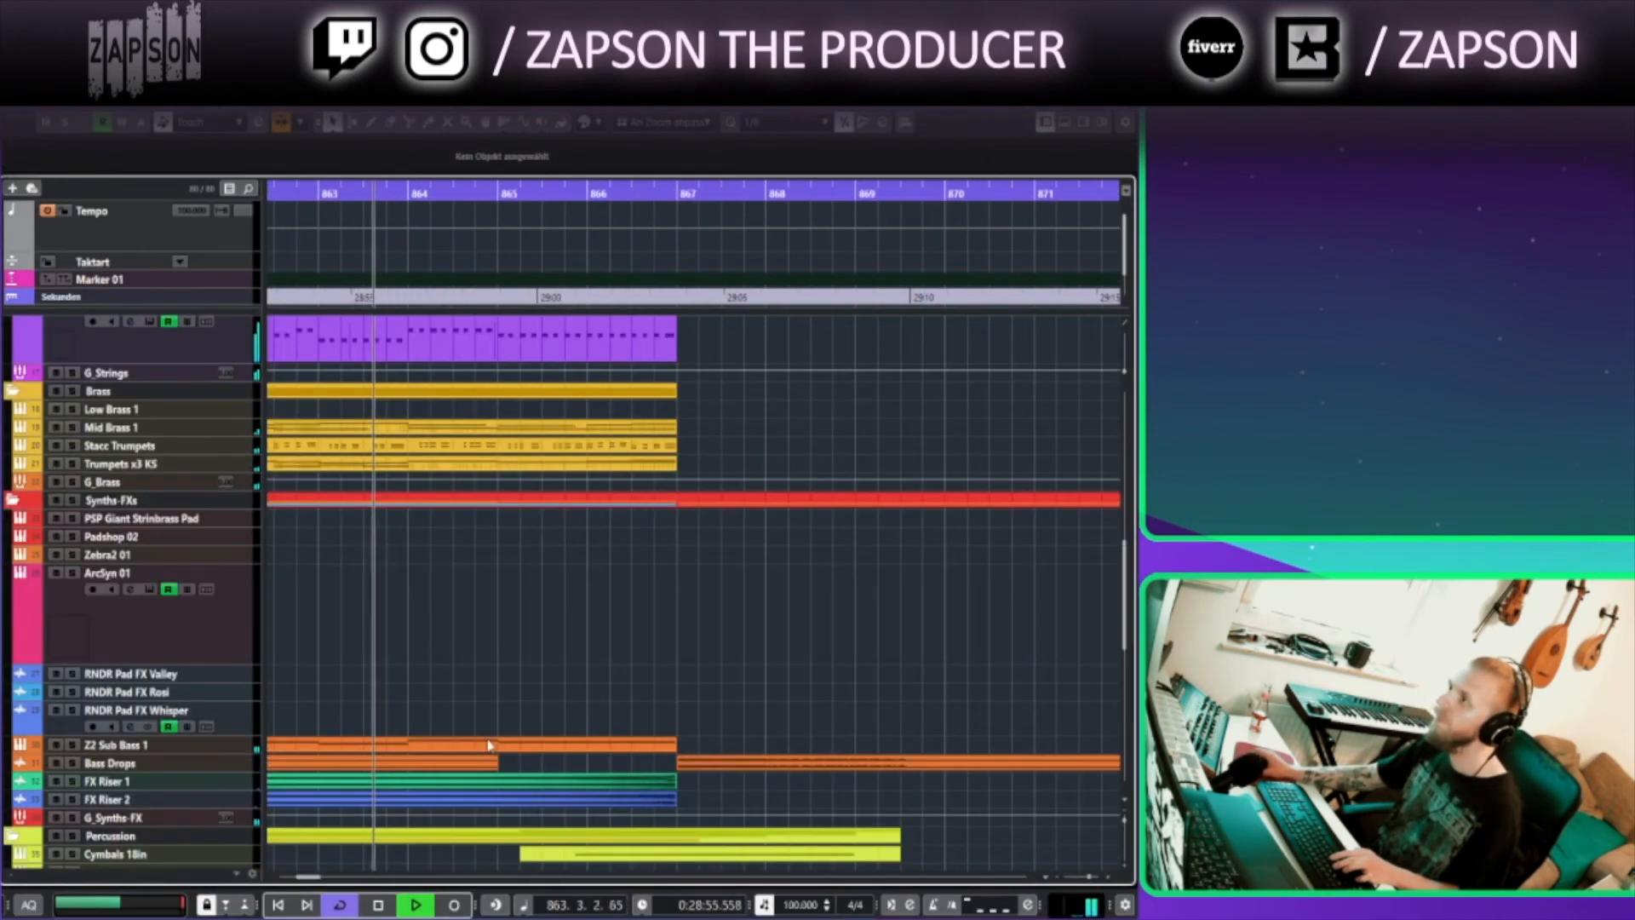
scroll(457, 585, "up", 2)
left_click(462, 514)
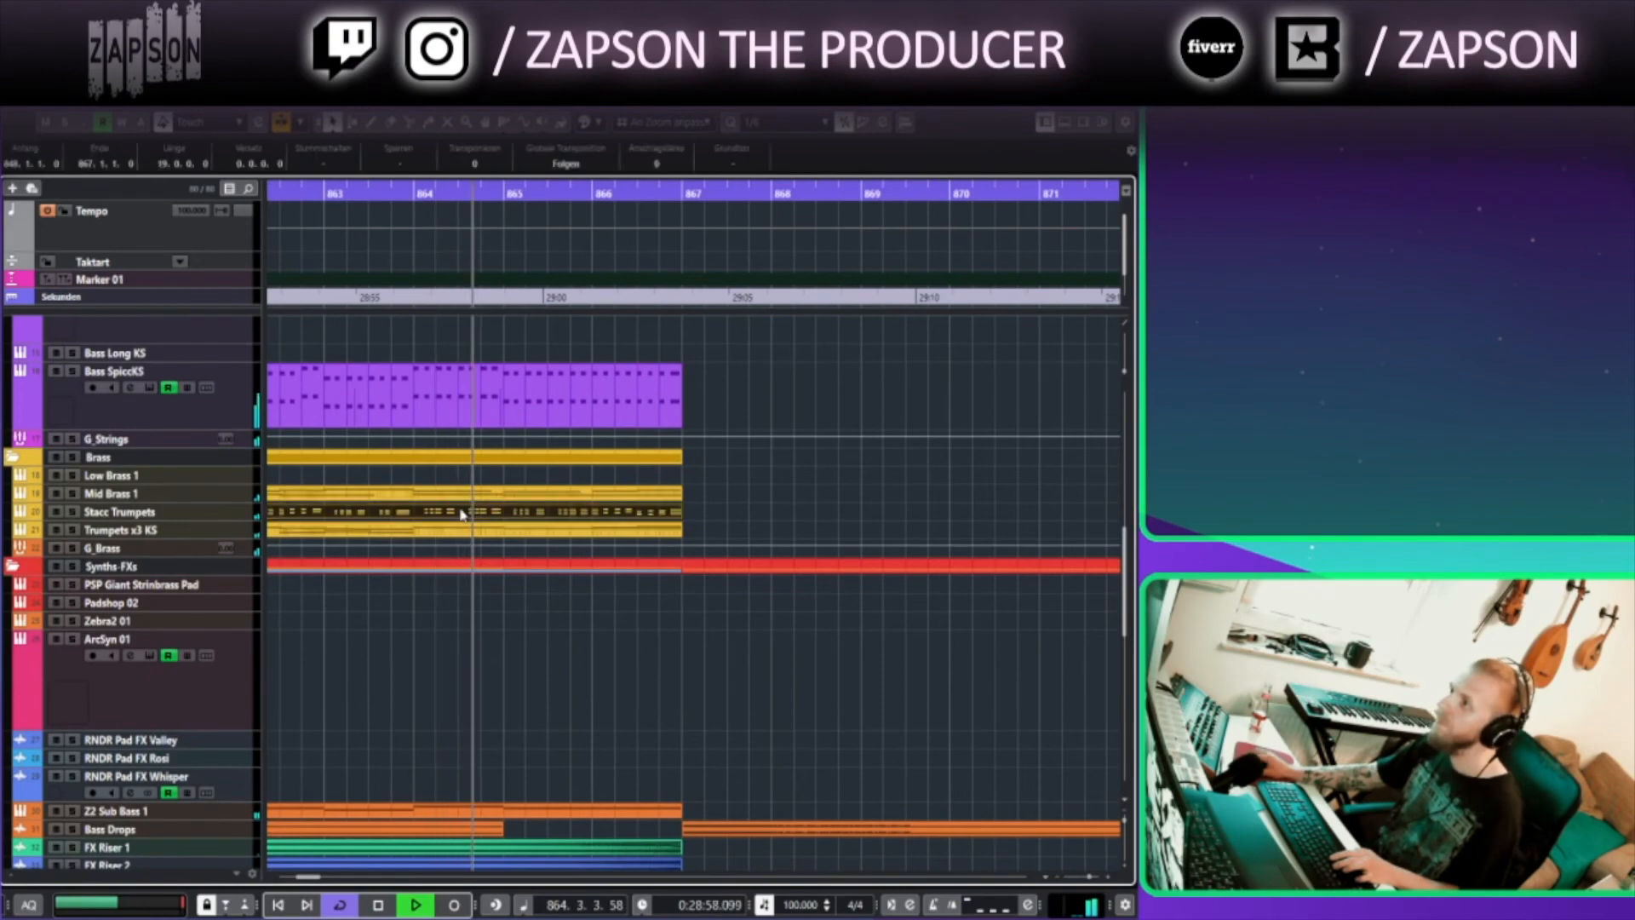
double_click(463, 515)
left_click_drag(1134, 561, 1135, 582)
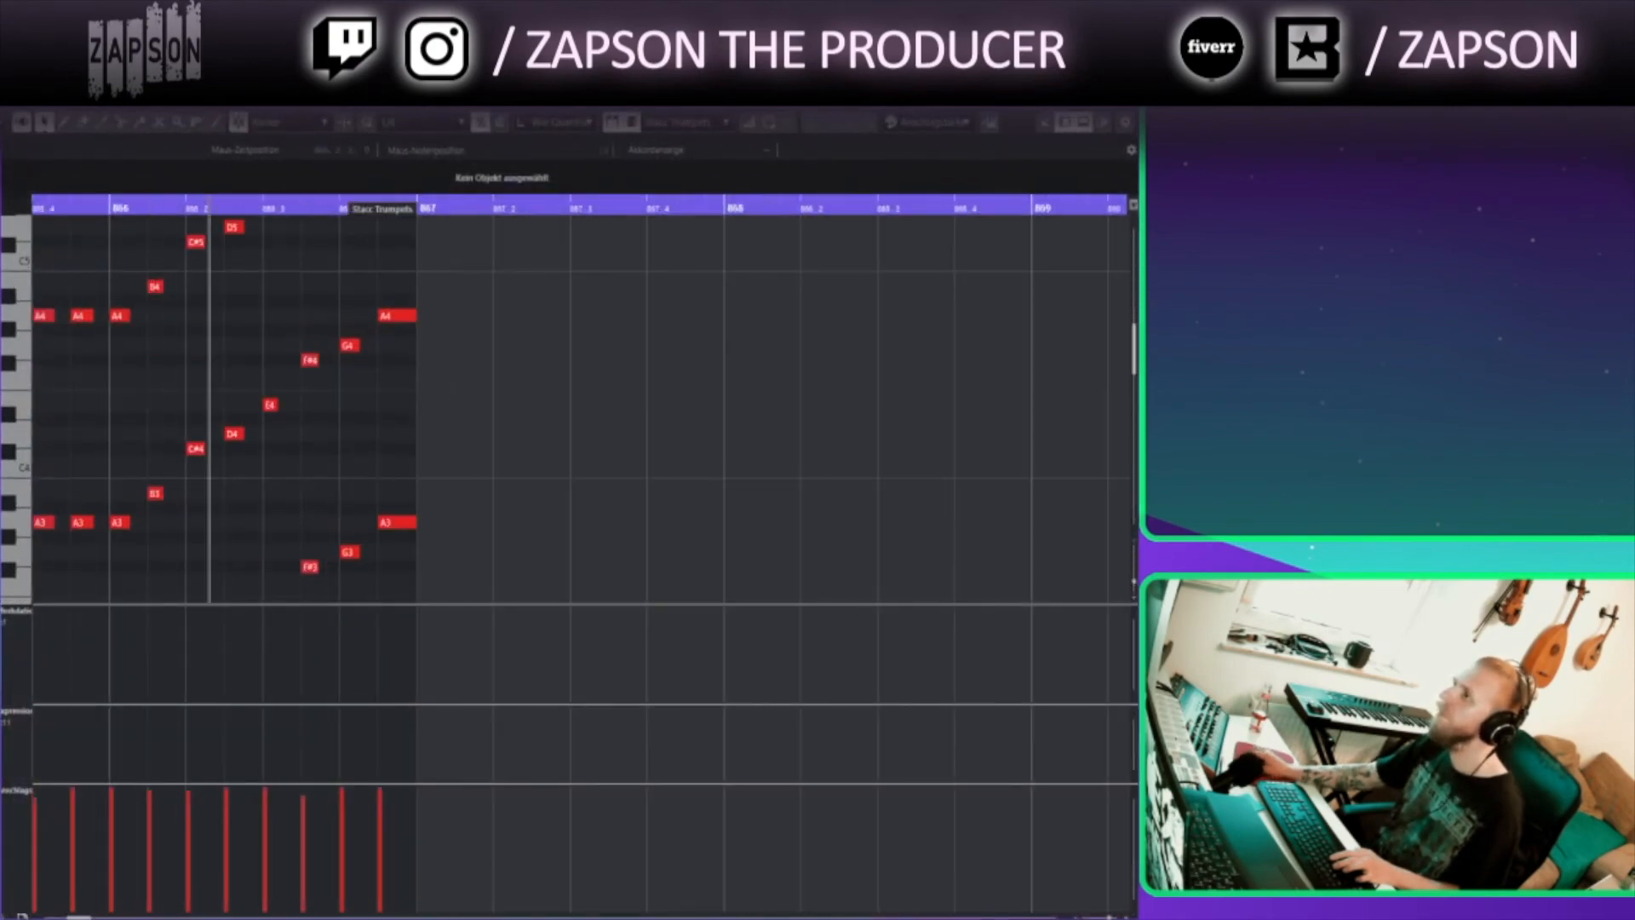
key("Return")
left_click(923, 409)
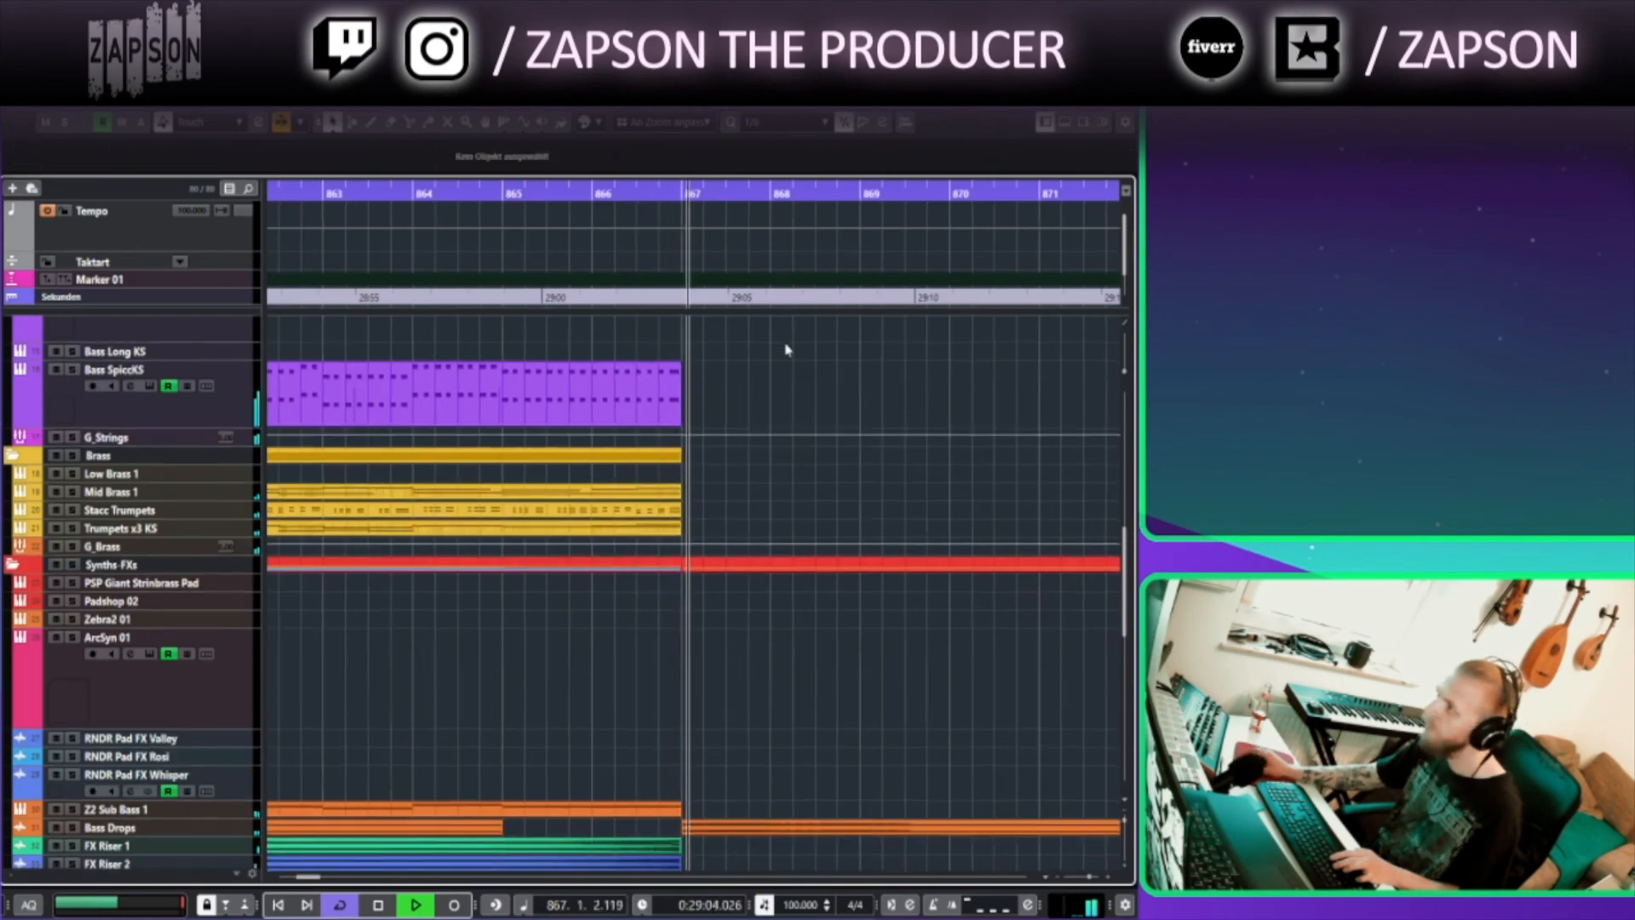
Scroll through the end of the arrangement around bars 857 to 889 to review the piano, glockenspiel and marimba parts
scroll(786, 351, "down", 1)
scroll(767, 352, "right", 1)
scroll(735, 354, "down", 4)
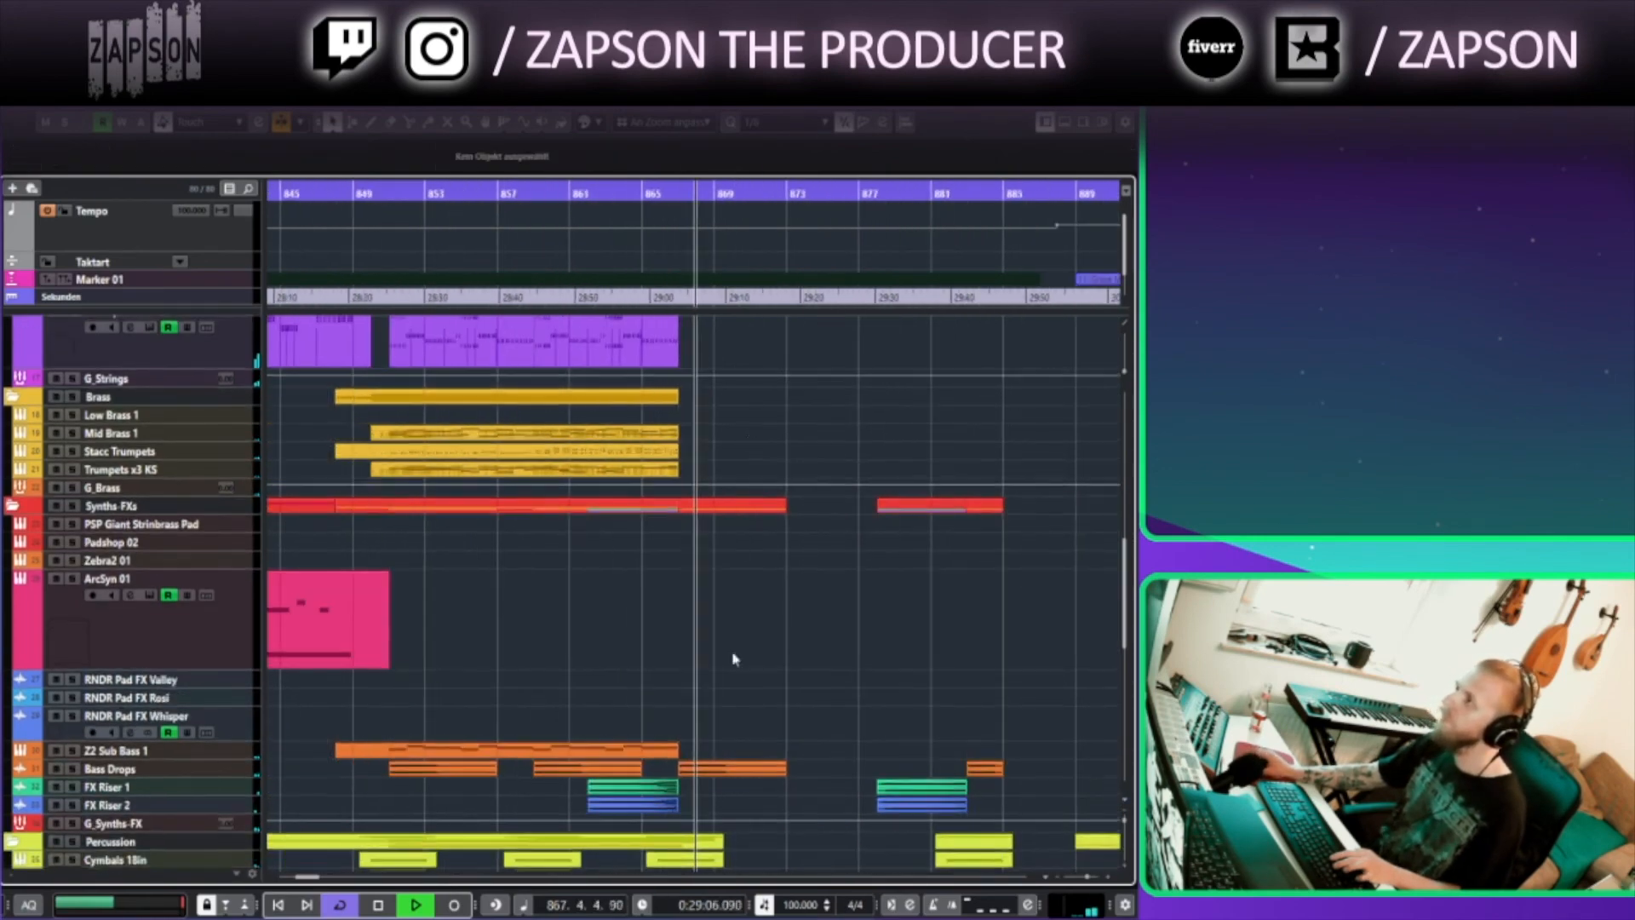
scroll(734, 658, "up", 8)
scroll(618, 695, "right", 1)
left_click(637, 653)
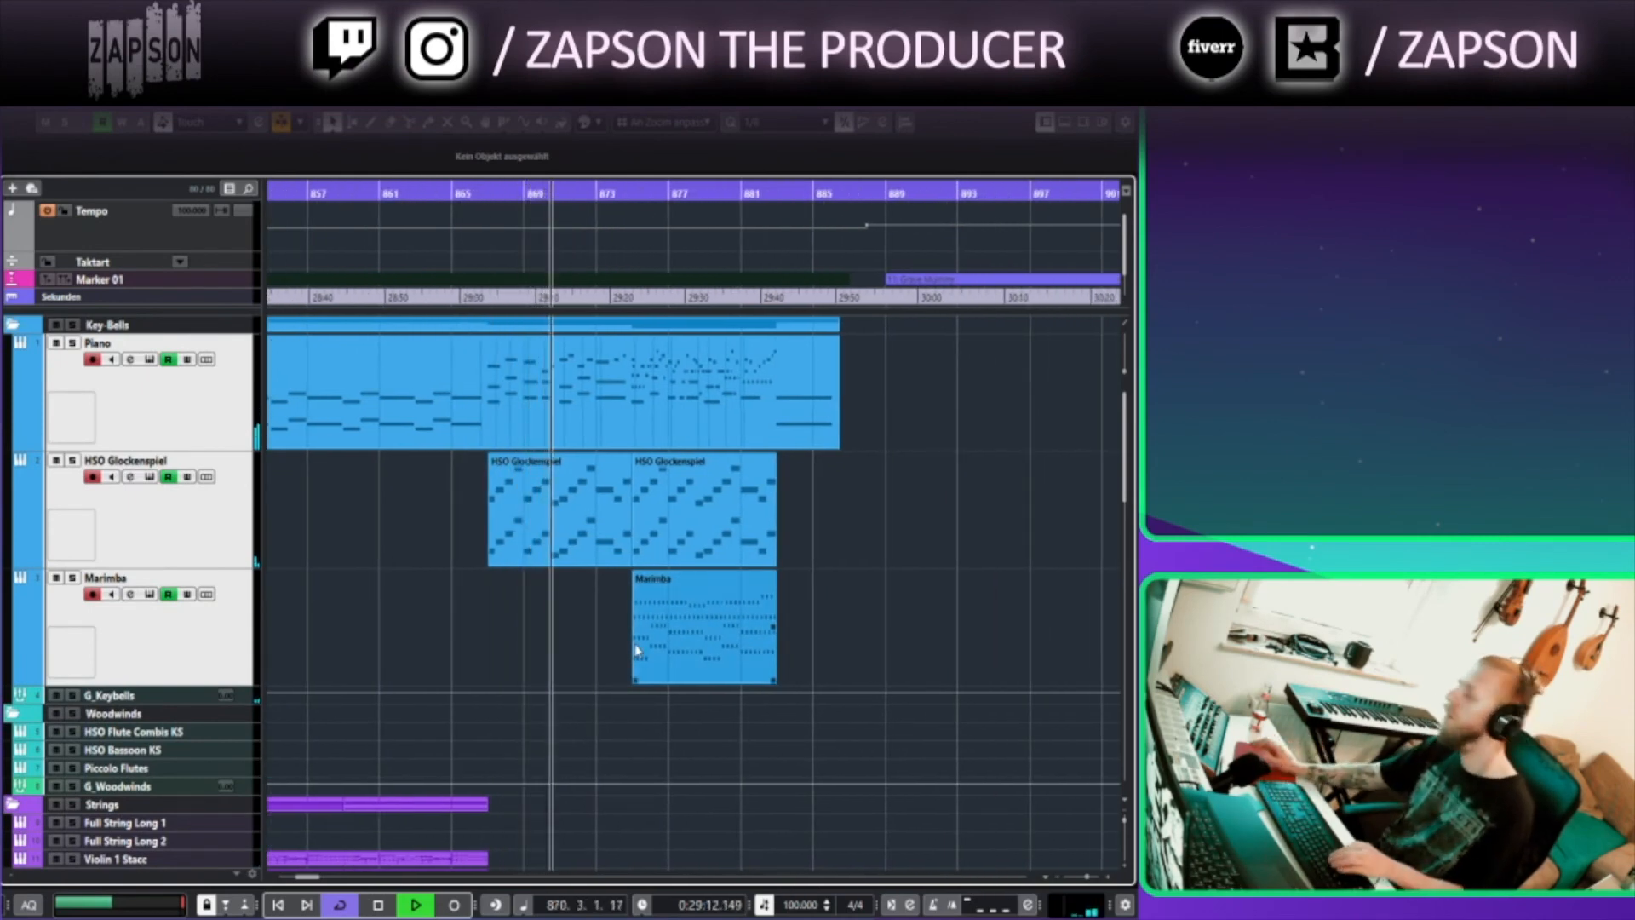
left_click(839, 681)
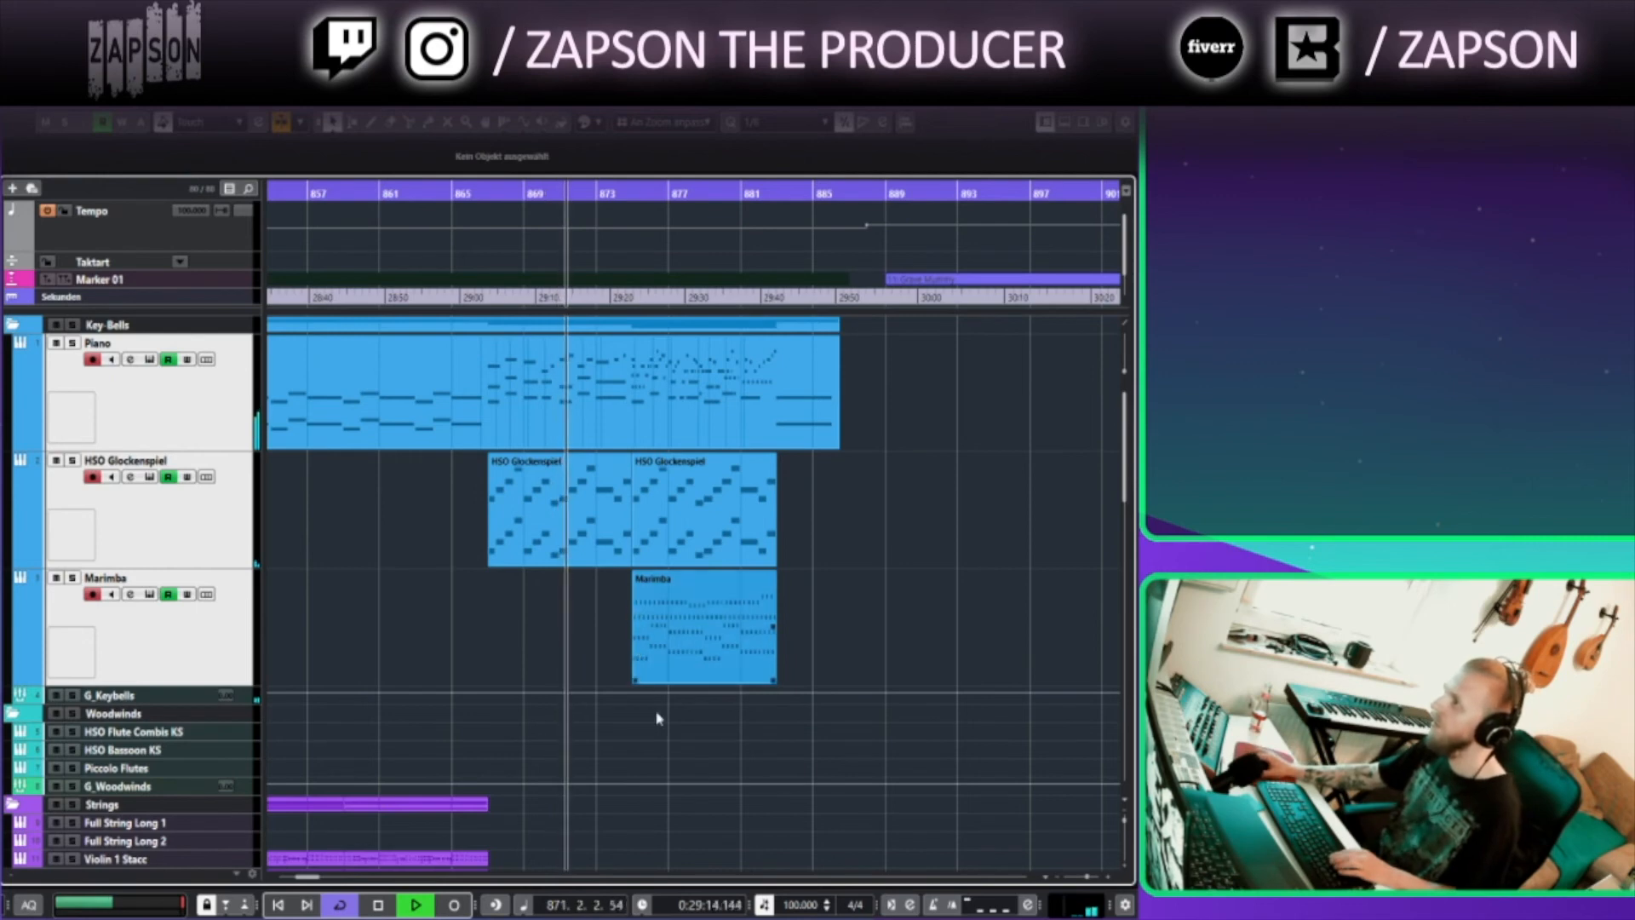
left_click(832, 443)
left_click(886, 596)
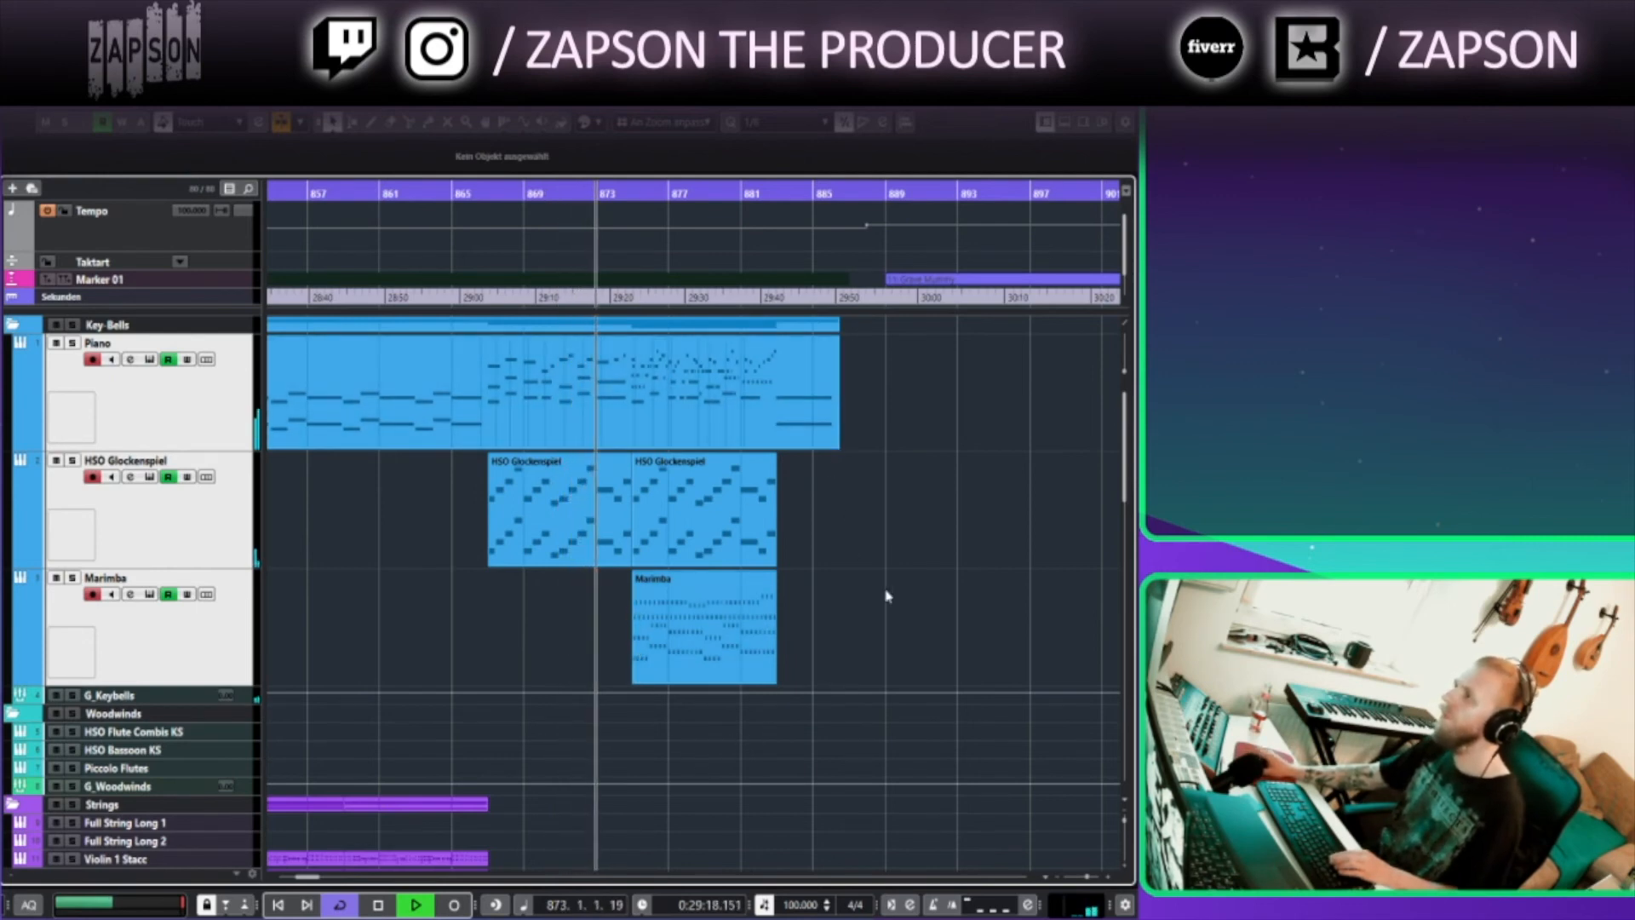
left_click_drag(871, 620, 665, 832)
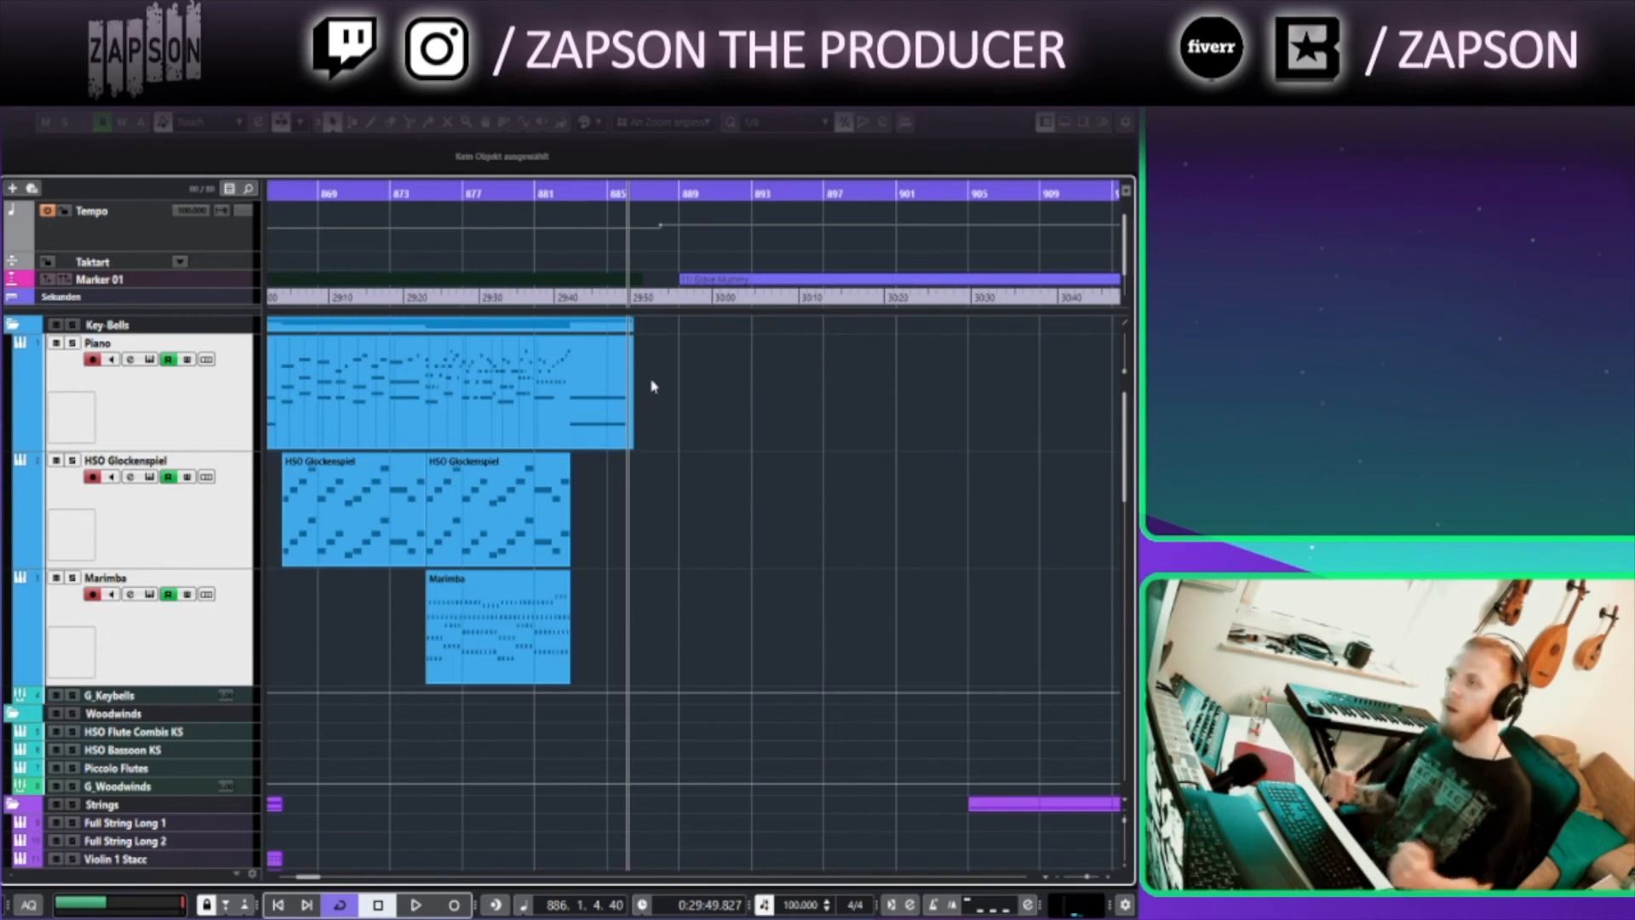
Set the playback position to bar 877 and open the Piano track's Kontakt instrument window
left_click(471, 189)
left_click(195, 428)
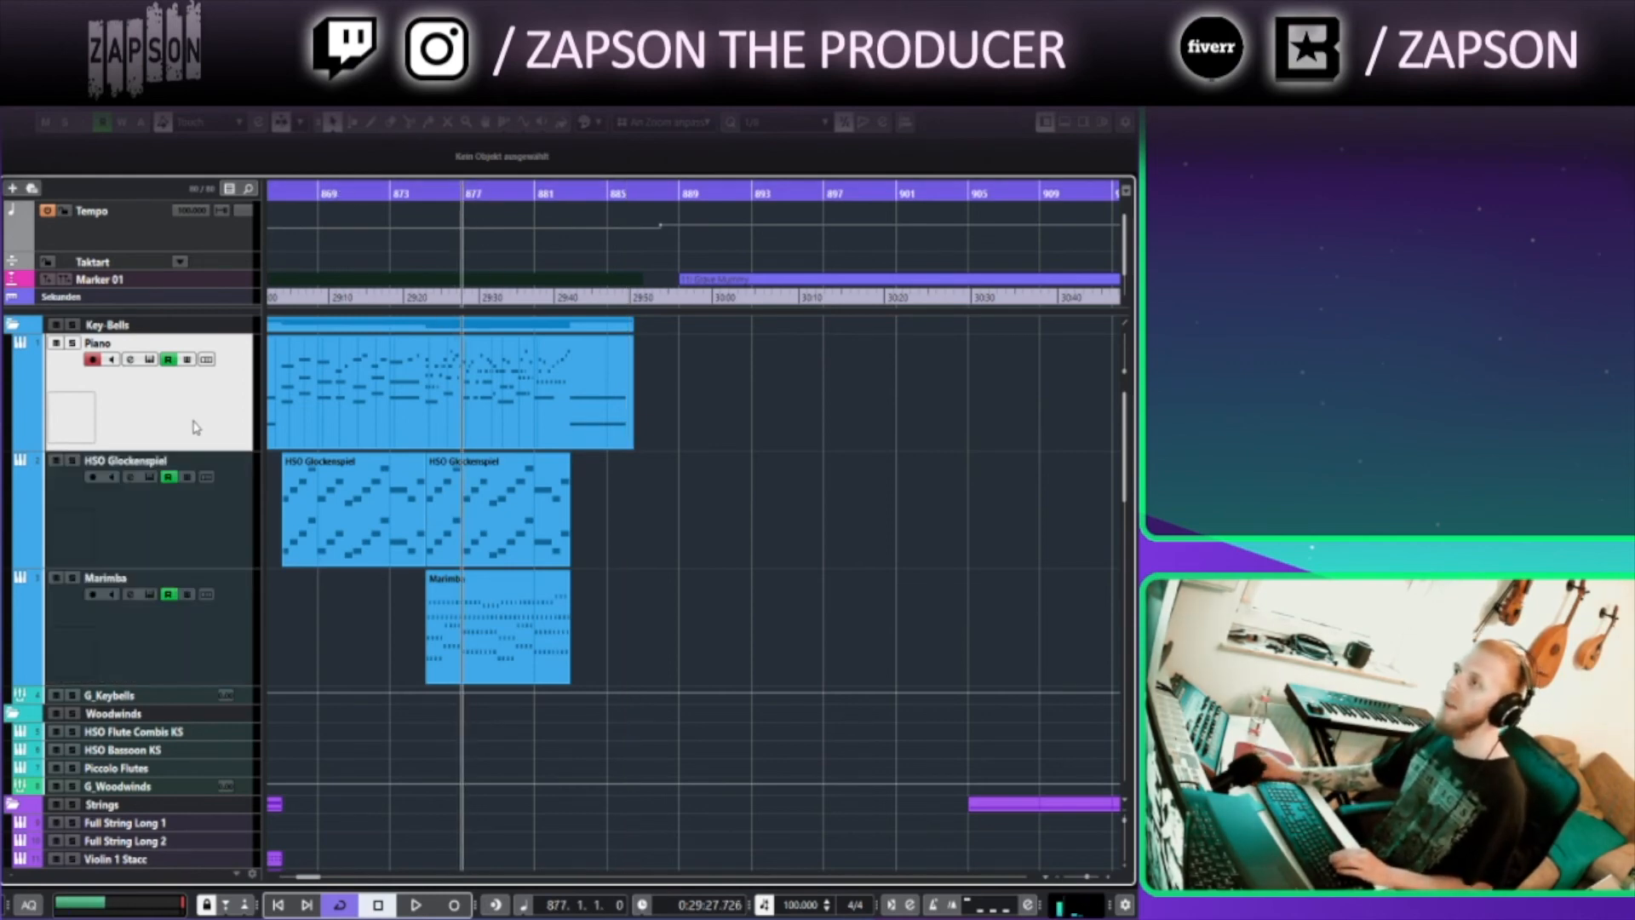
left_click(152, 361)
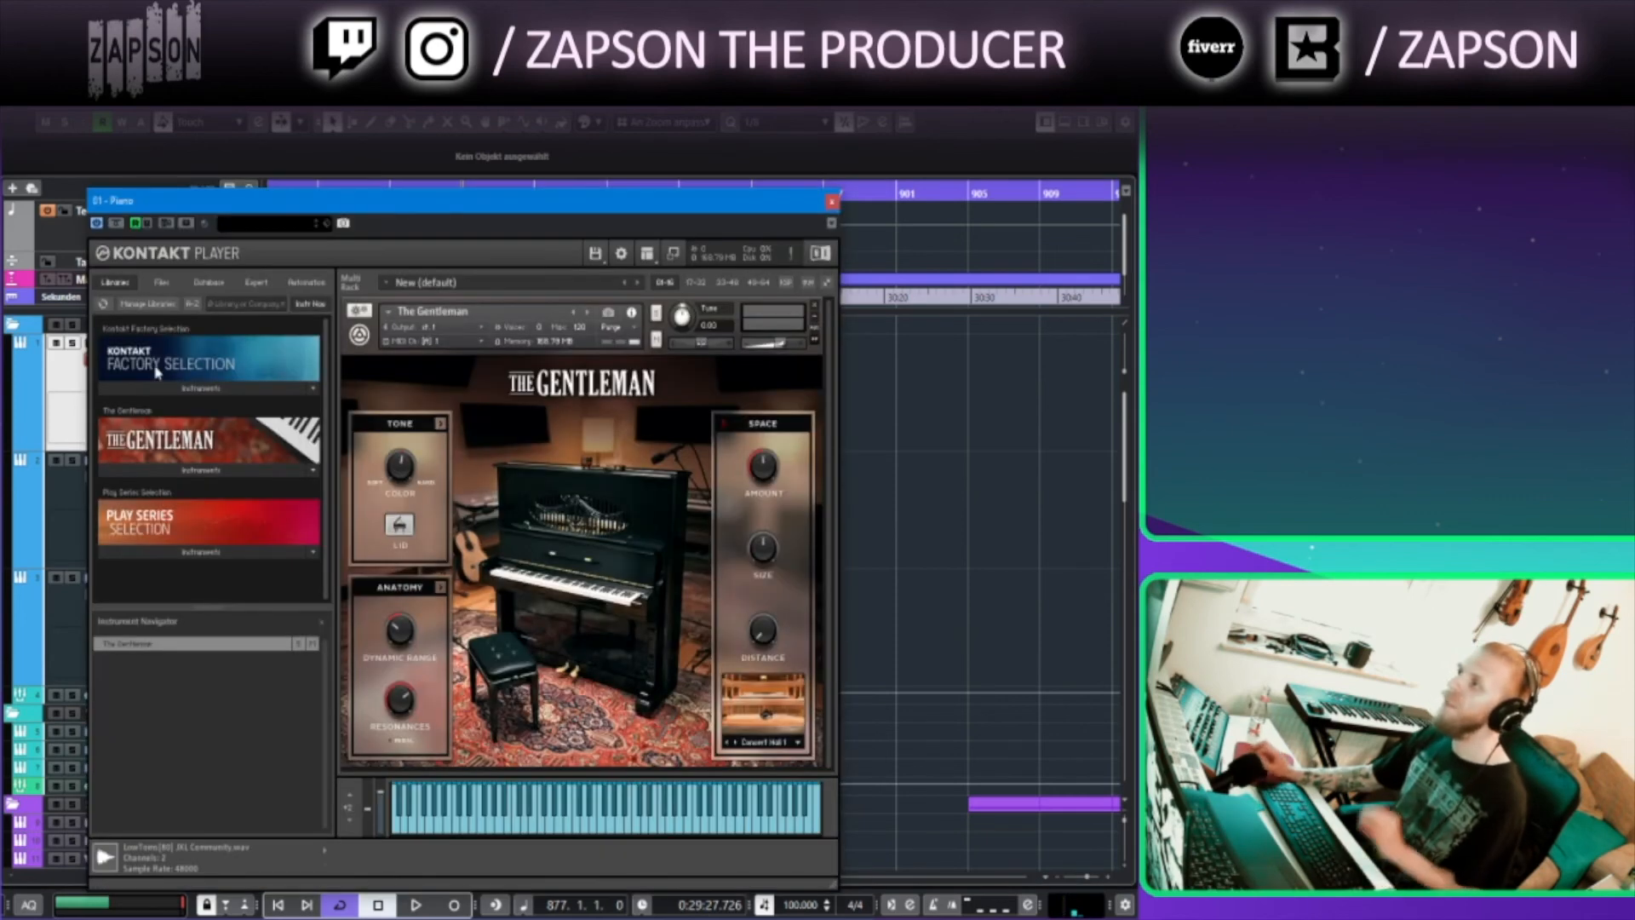
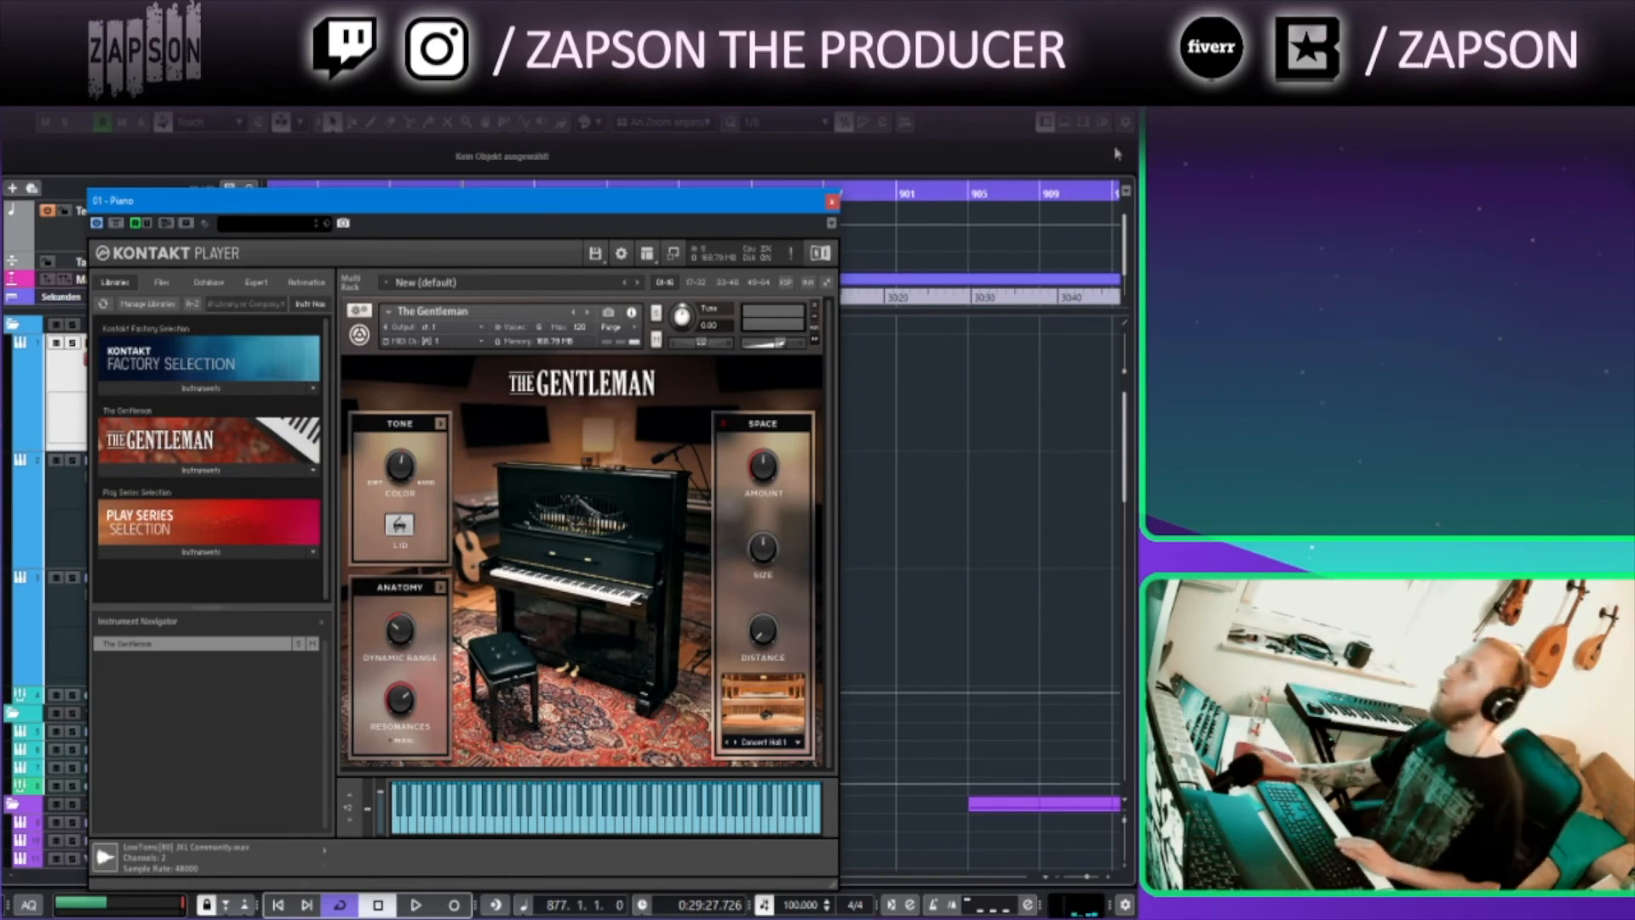
Close the Piano's Kontakt instrument window
left_click(833, 202)
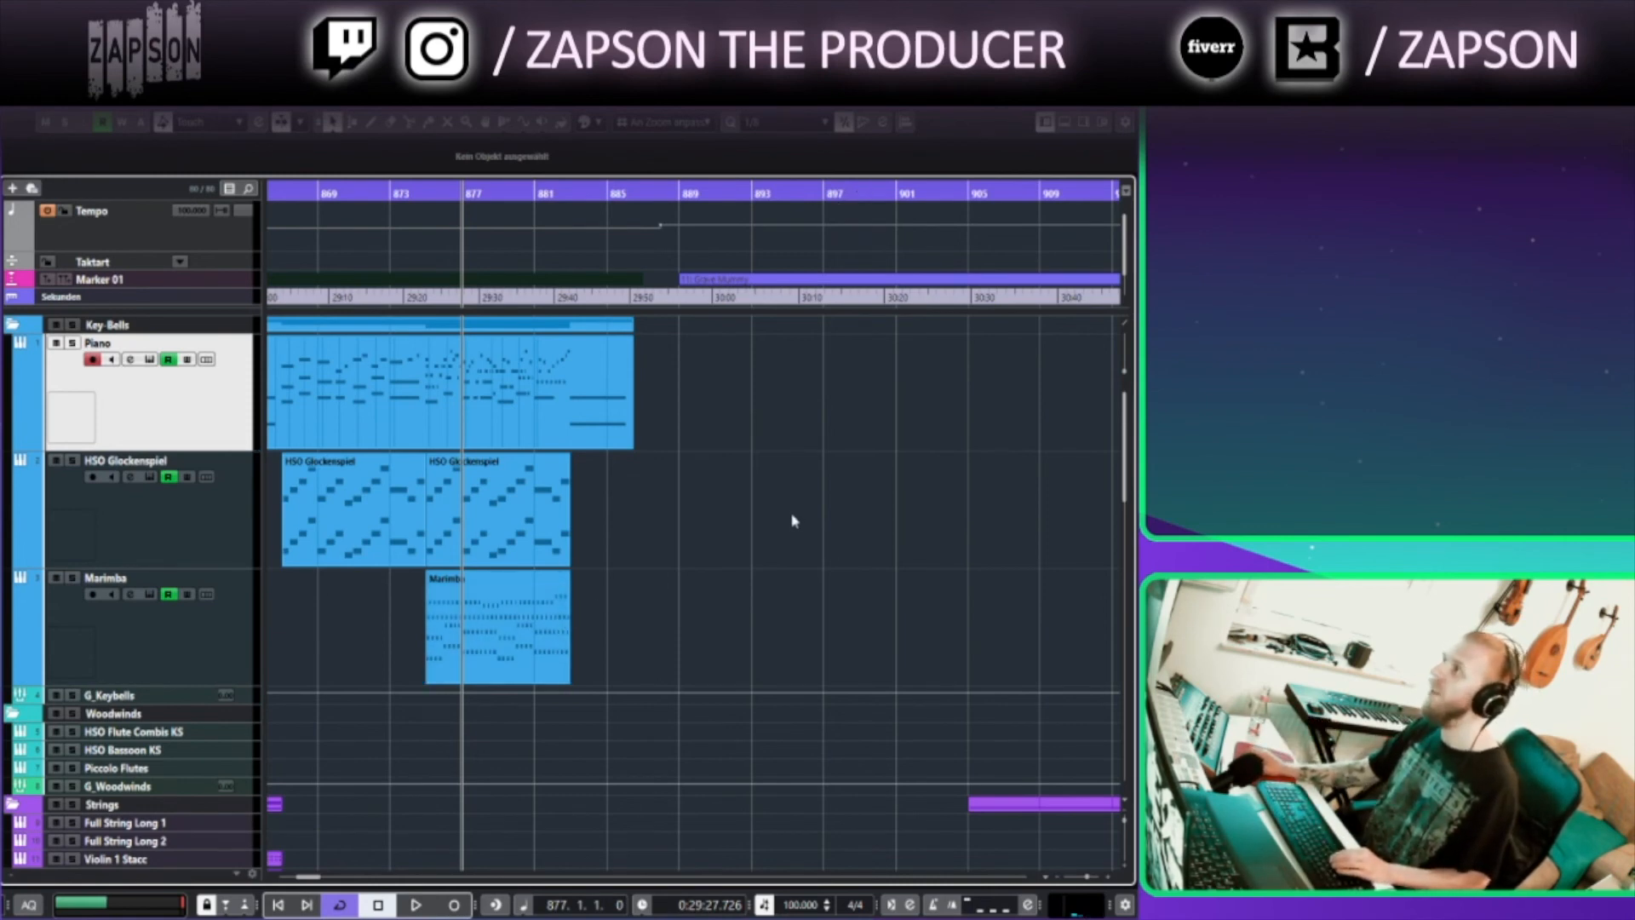
scroll(599, 561, "right", 4)
scroll(555, 496, "down", 2)
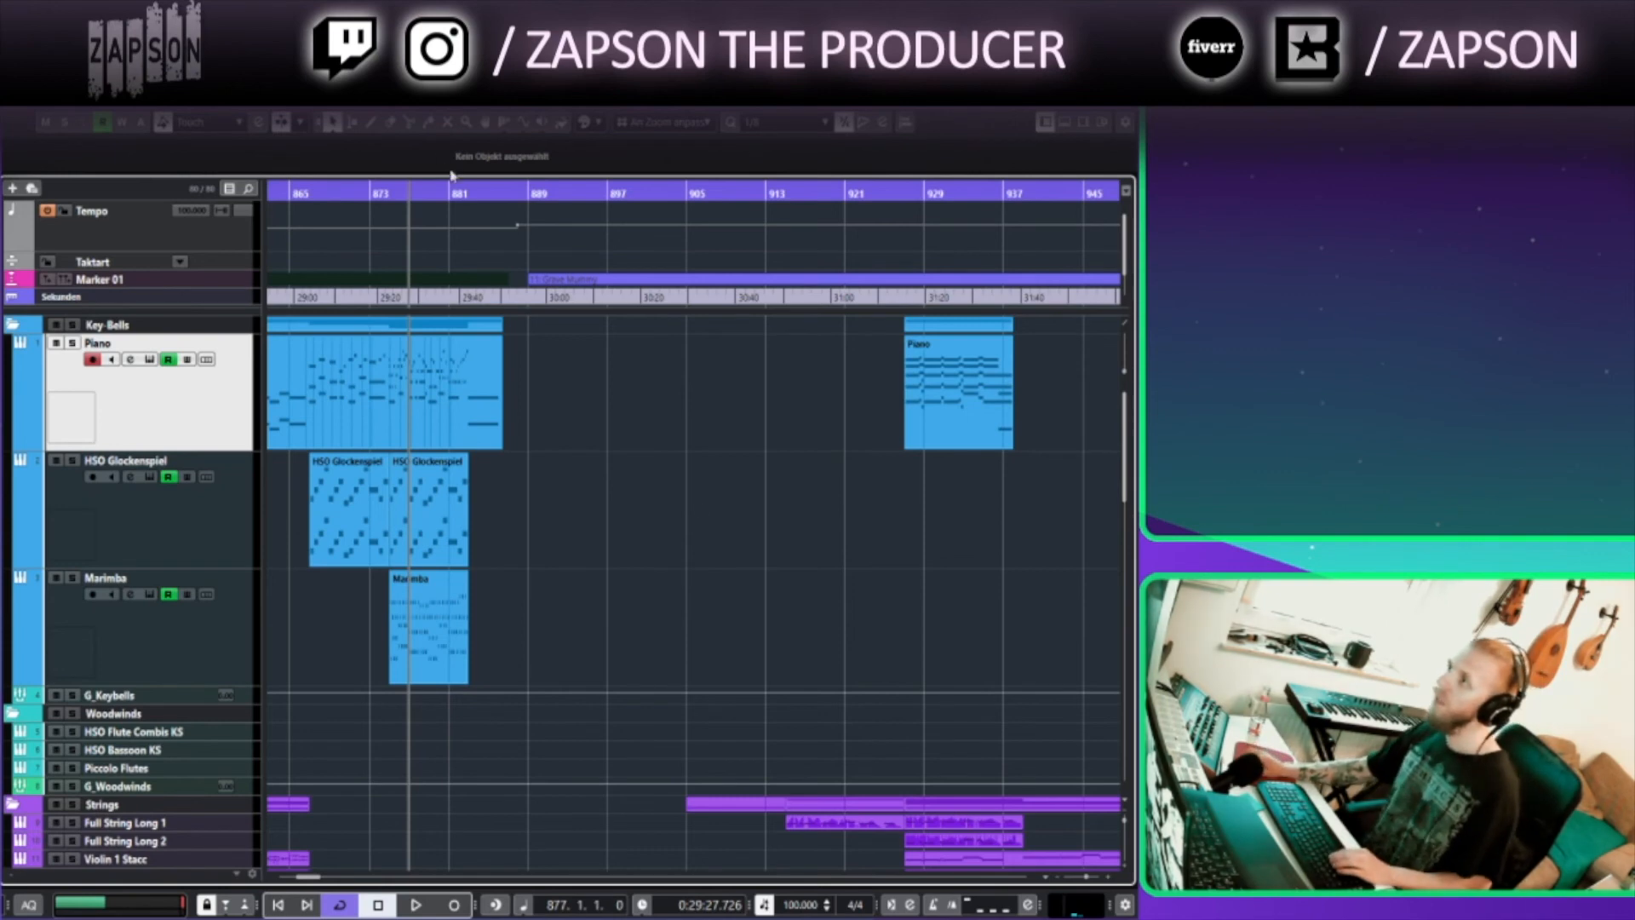
Move the playback position to bar 889 and shrink the track heights so all tracks fit in the project window
left_click(495, 192)
left_click(526, 194)
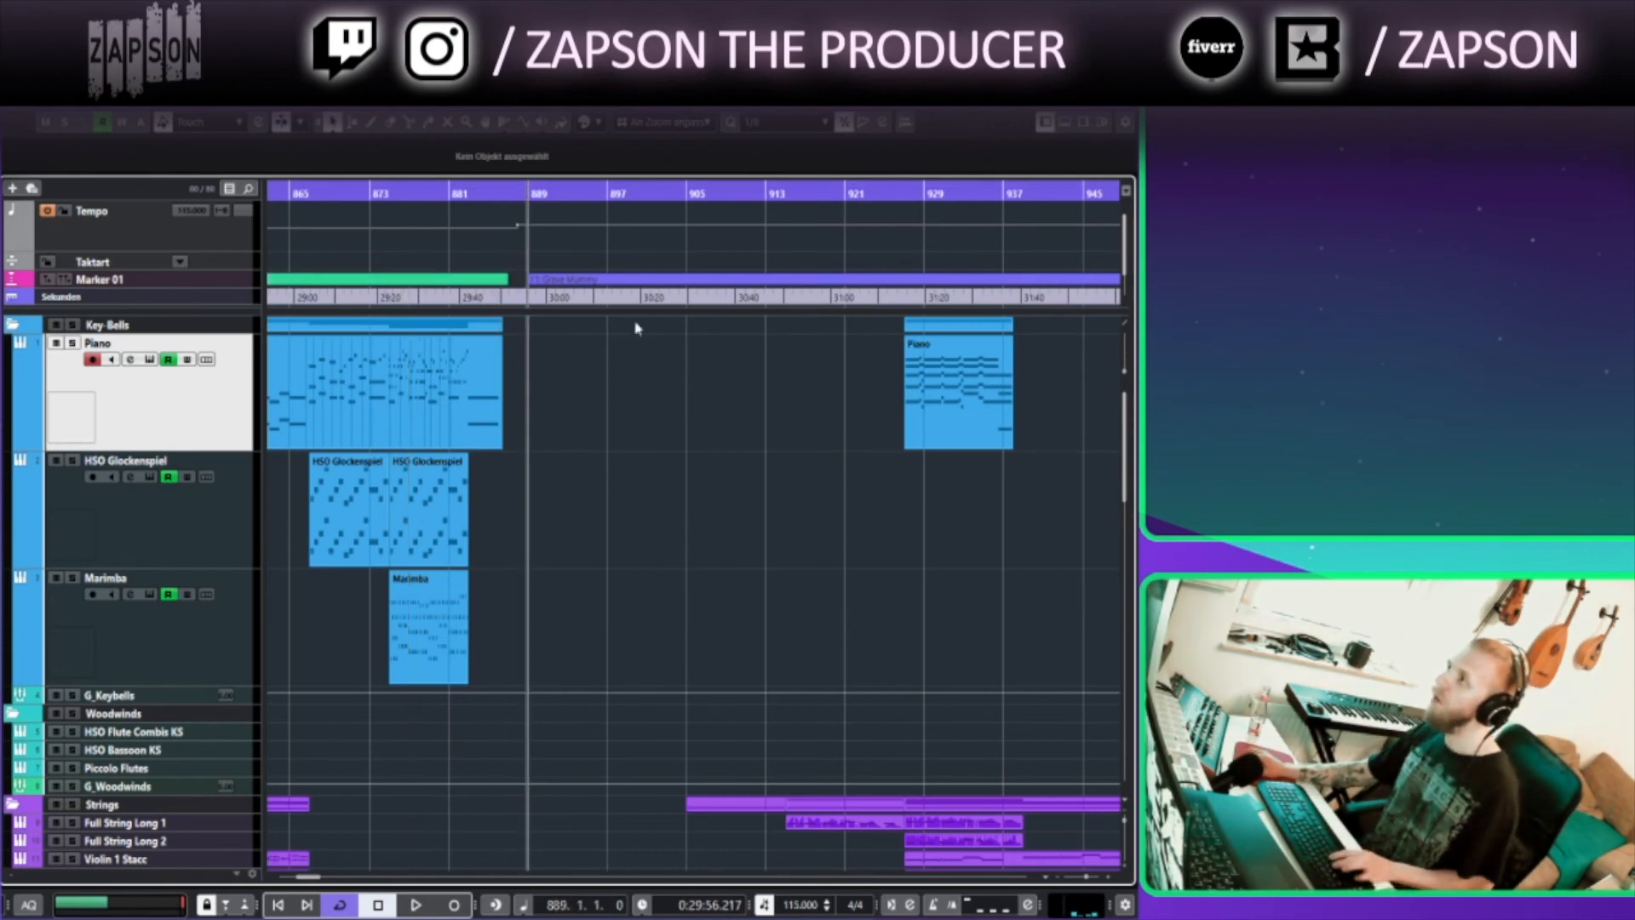
scroll(657, 365, "up", 3)
scroll(647, 361, "down", 2)
scroll(645, 357, "down", 1)
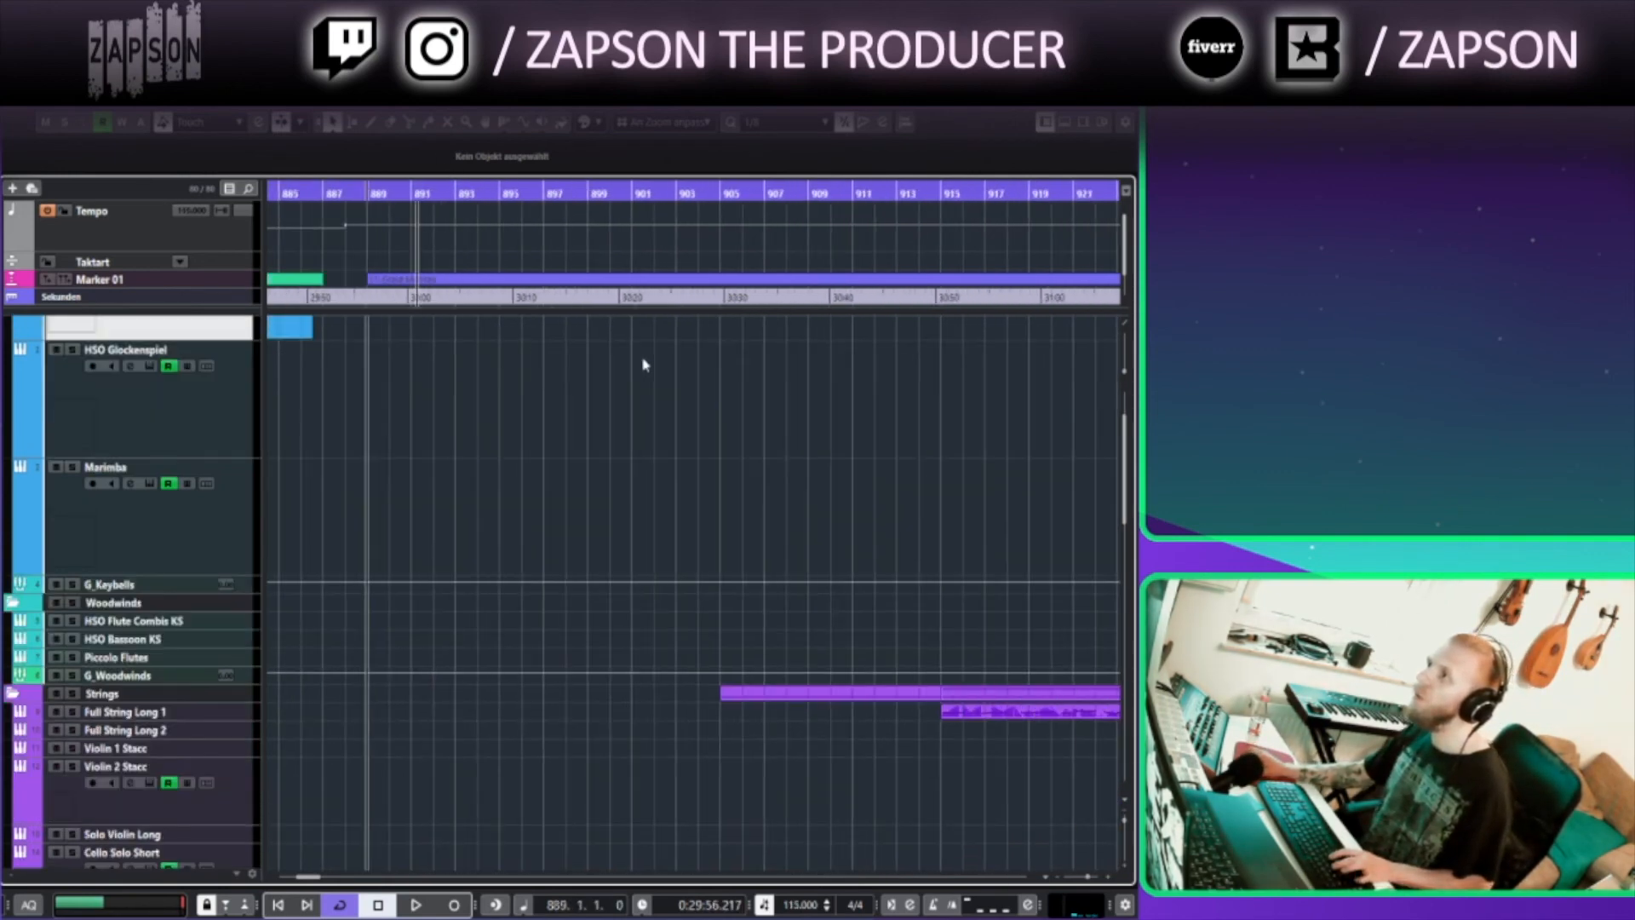
left_click_drag(585, 470, 533, 601)
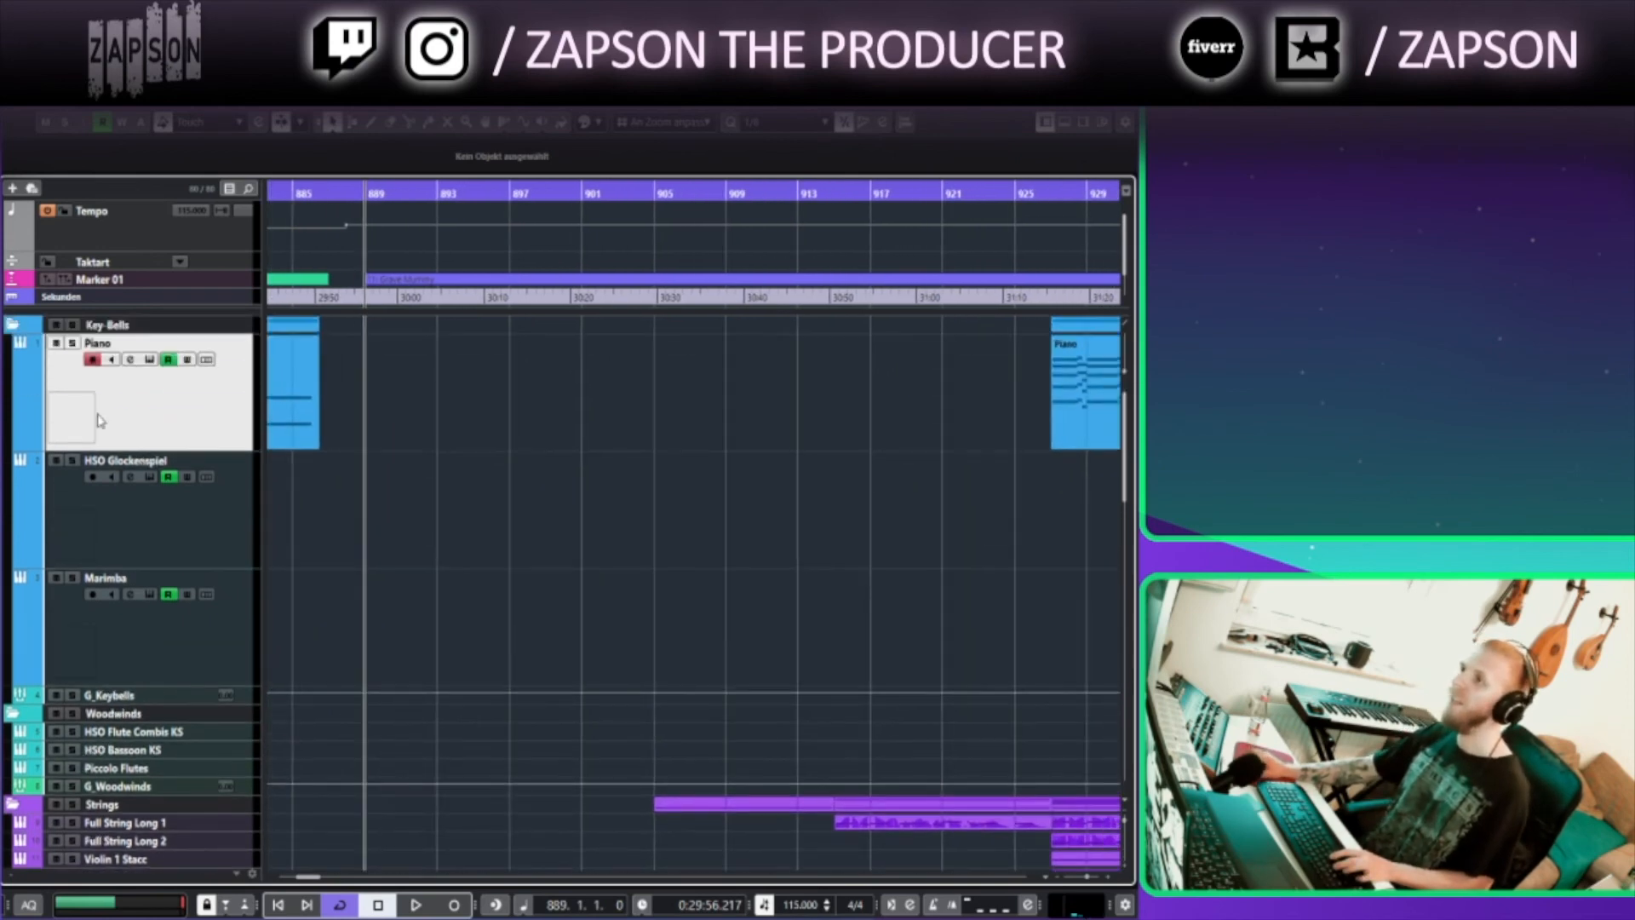
key("z")
key("z")
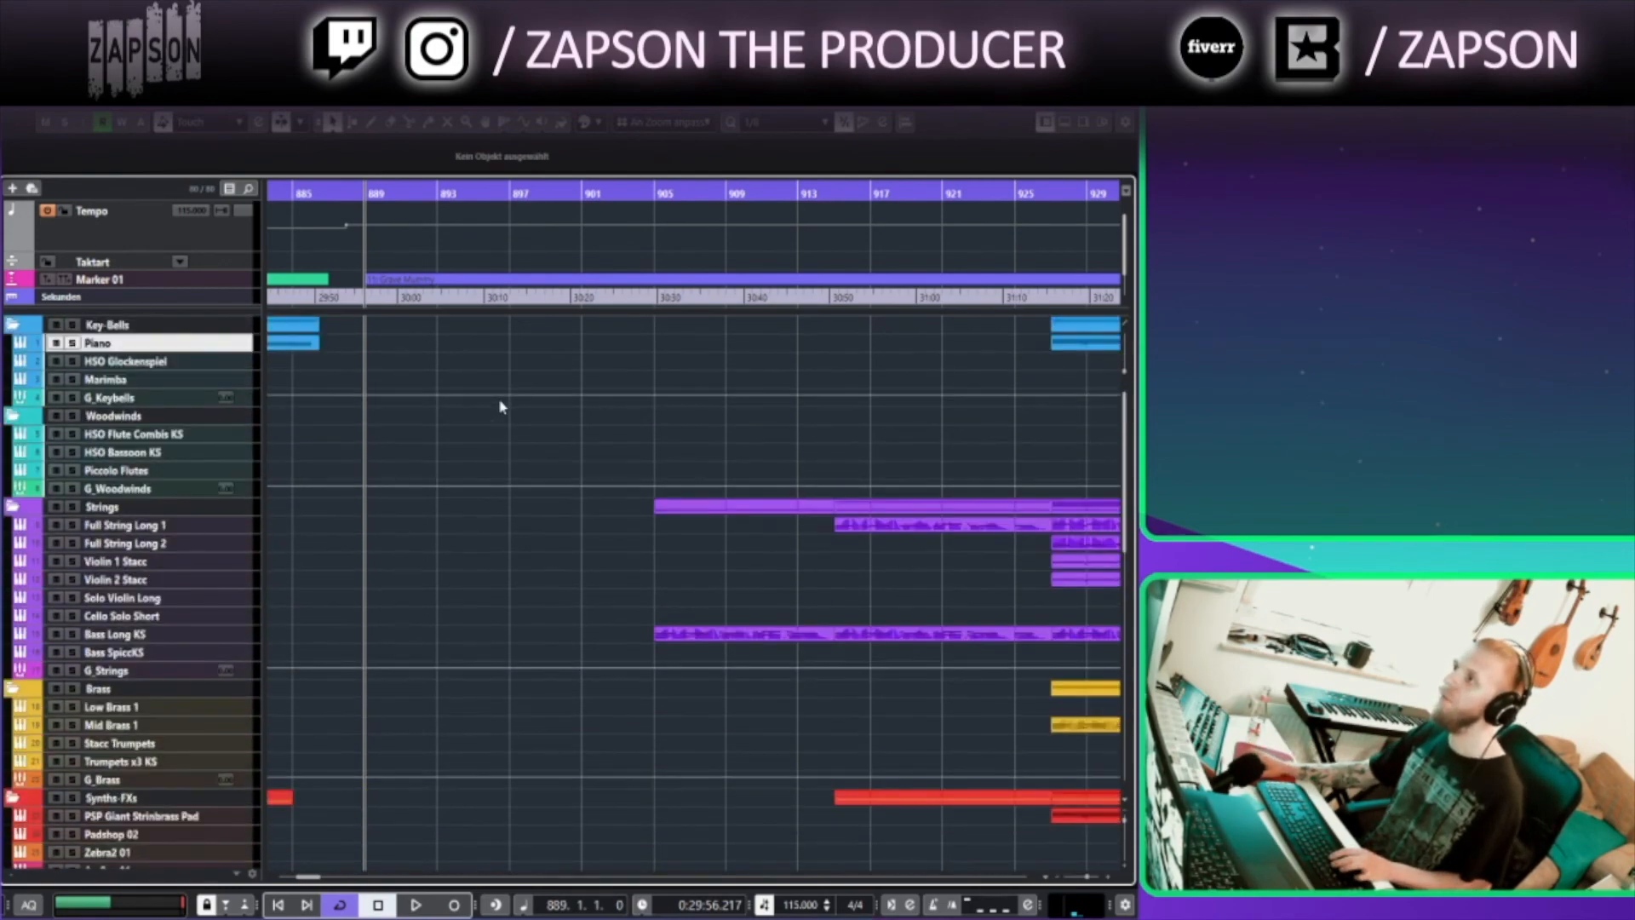
Scroll through the track list and collapse the Woodwinds folder track
scroll(520, 588, "down", 8)
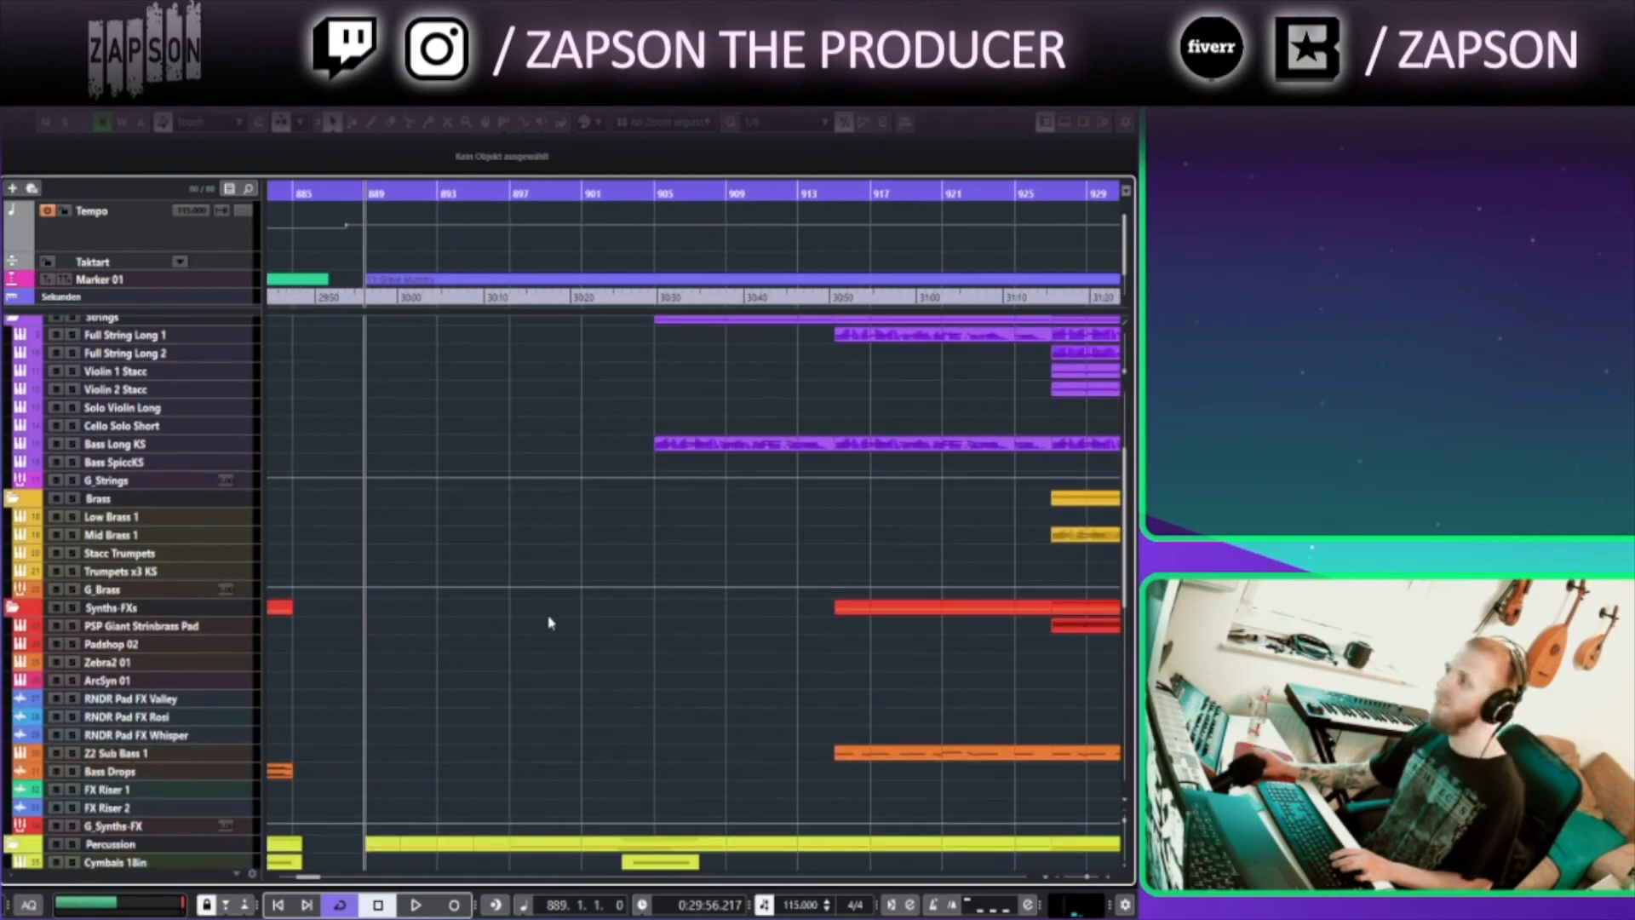
scroll(424, 712, "down", 6)
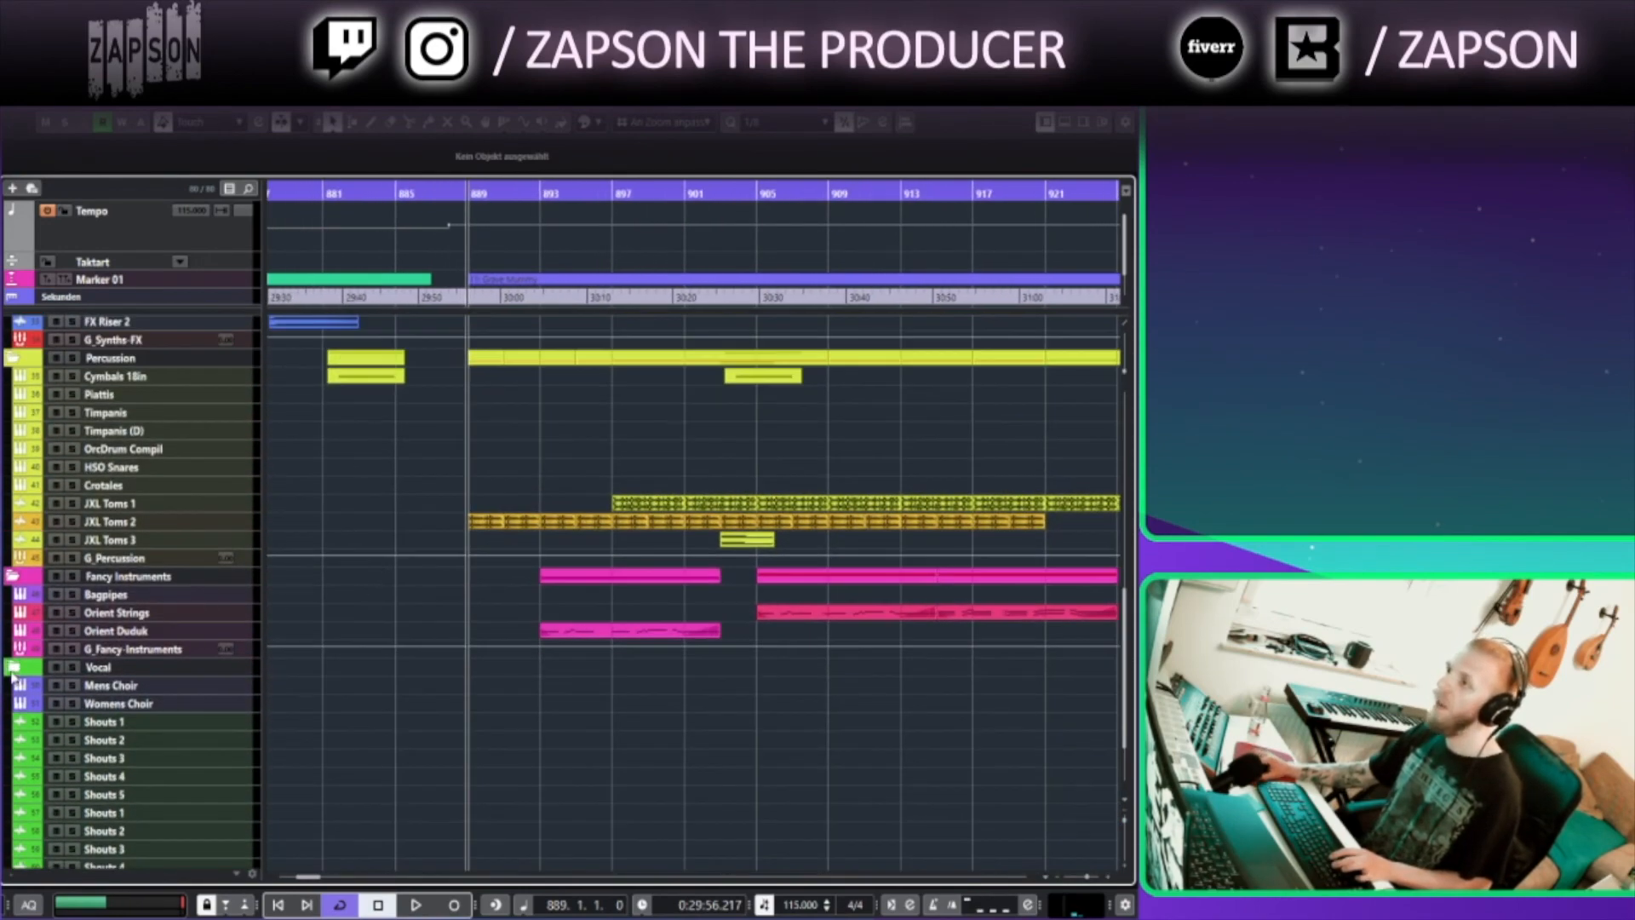
scroll(287, 634, "up", 6)
scroll(288, 635, "up", 6)
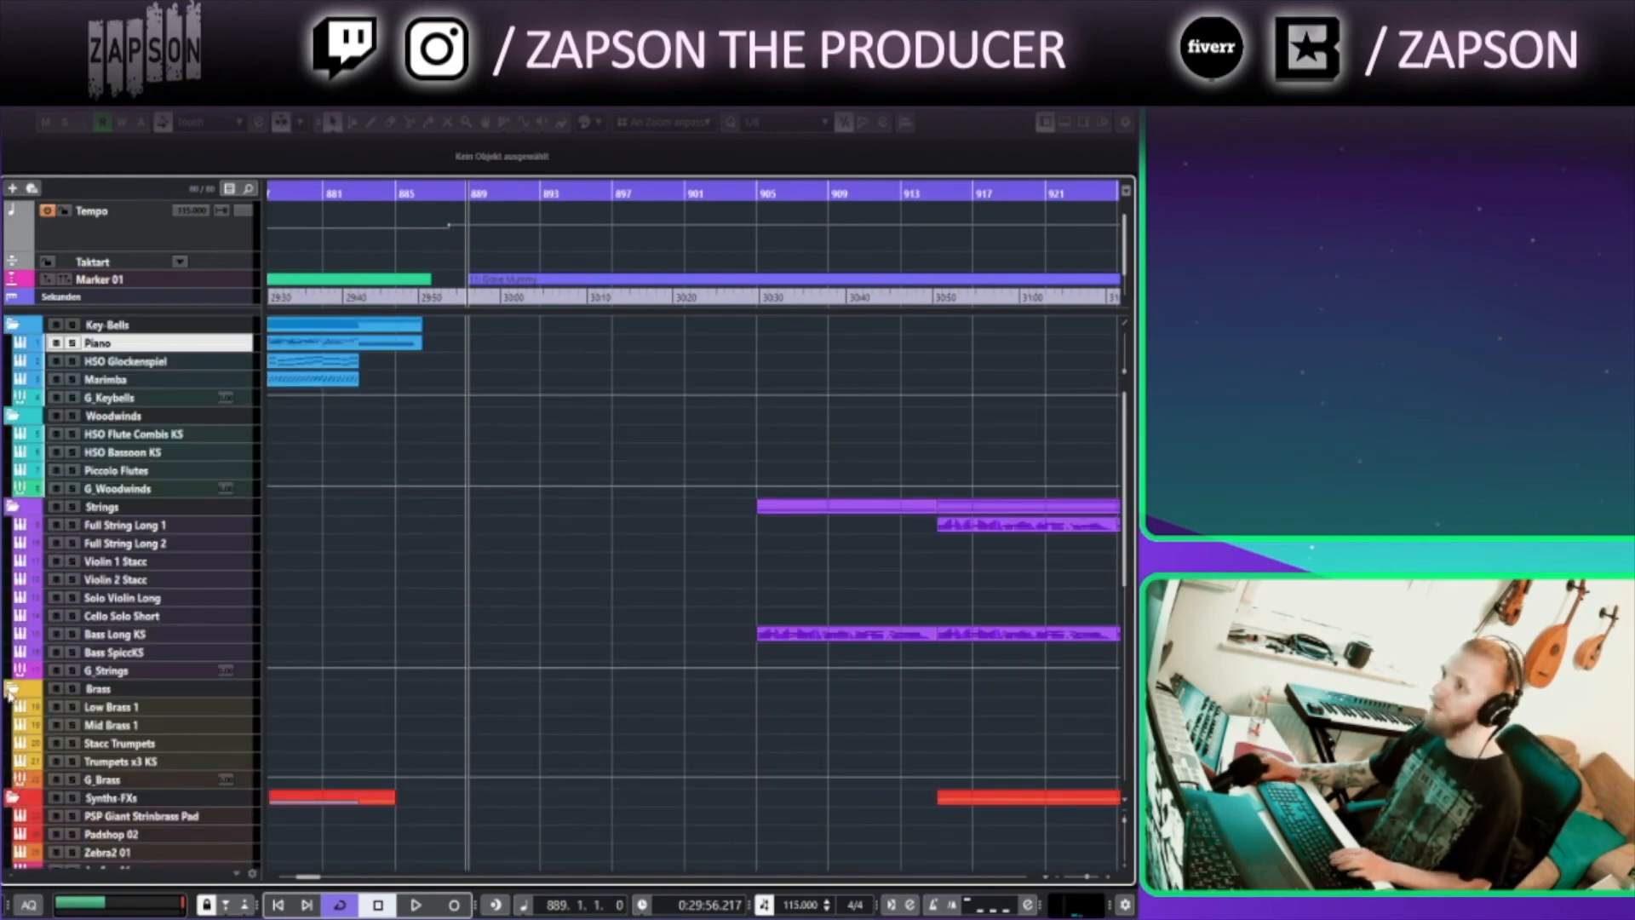
left_click(12, 416)
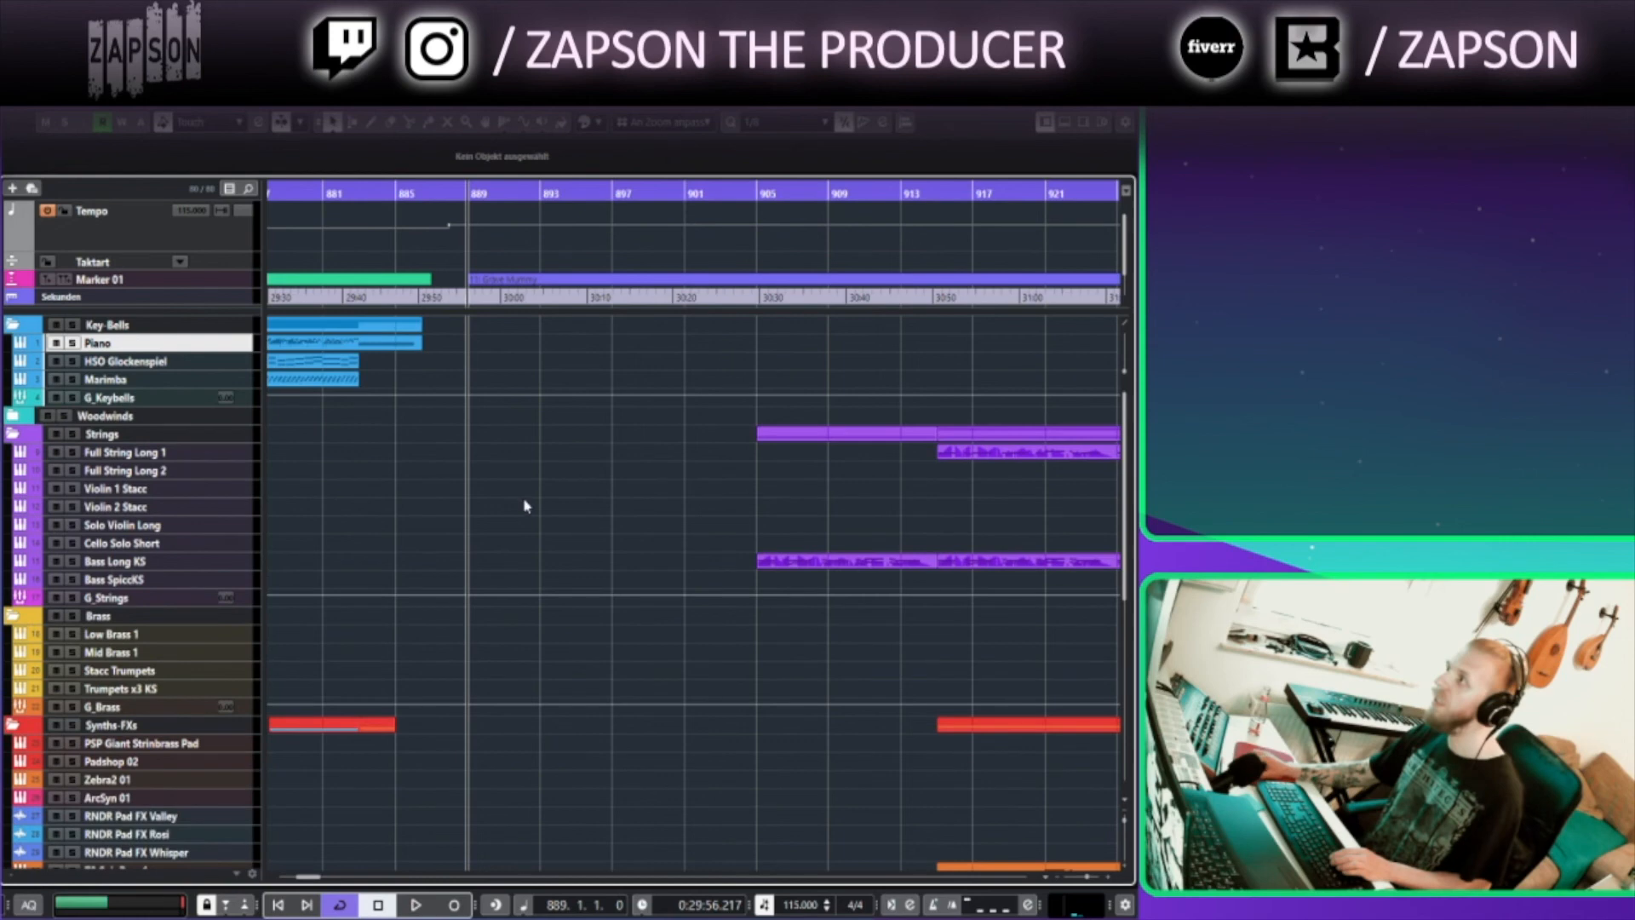
scroll(526, 505, "down", 6)
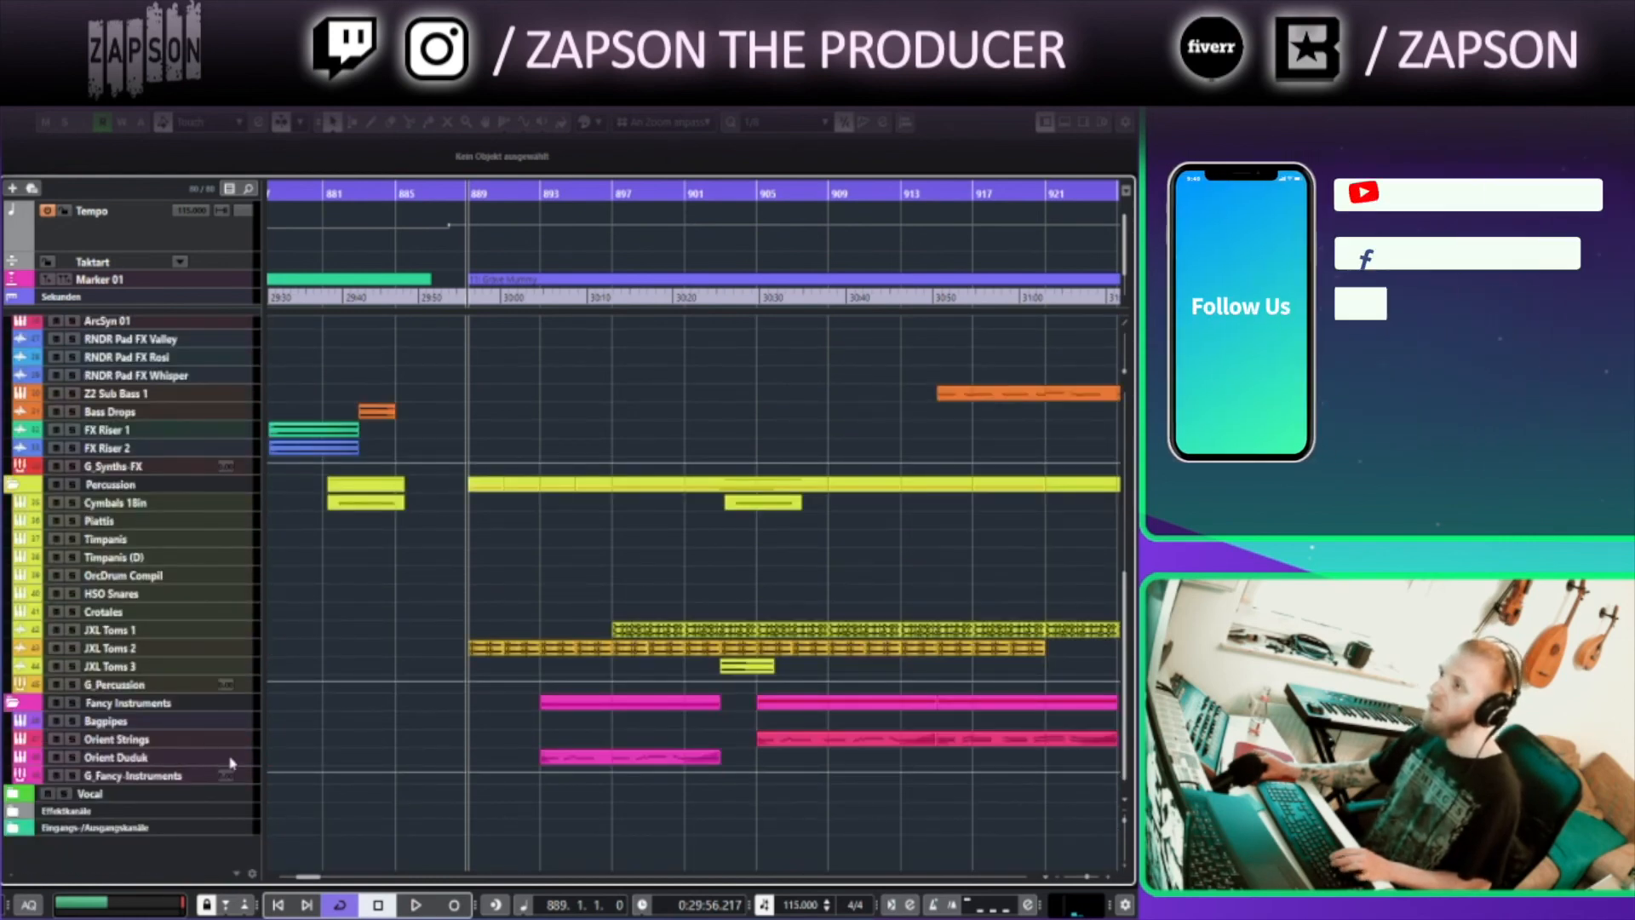
Select the Orient Duduk track inside the Fancy Instruments folder
left_click(187, 757)
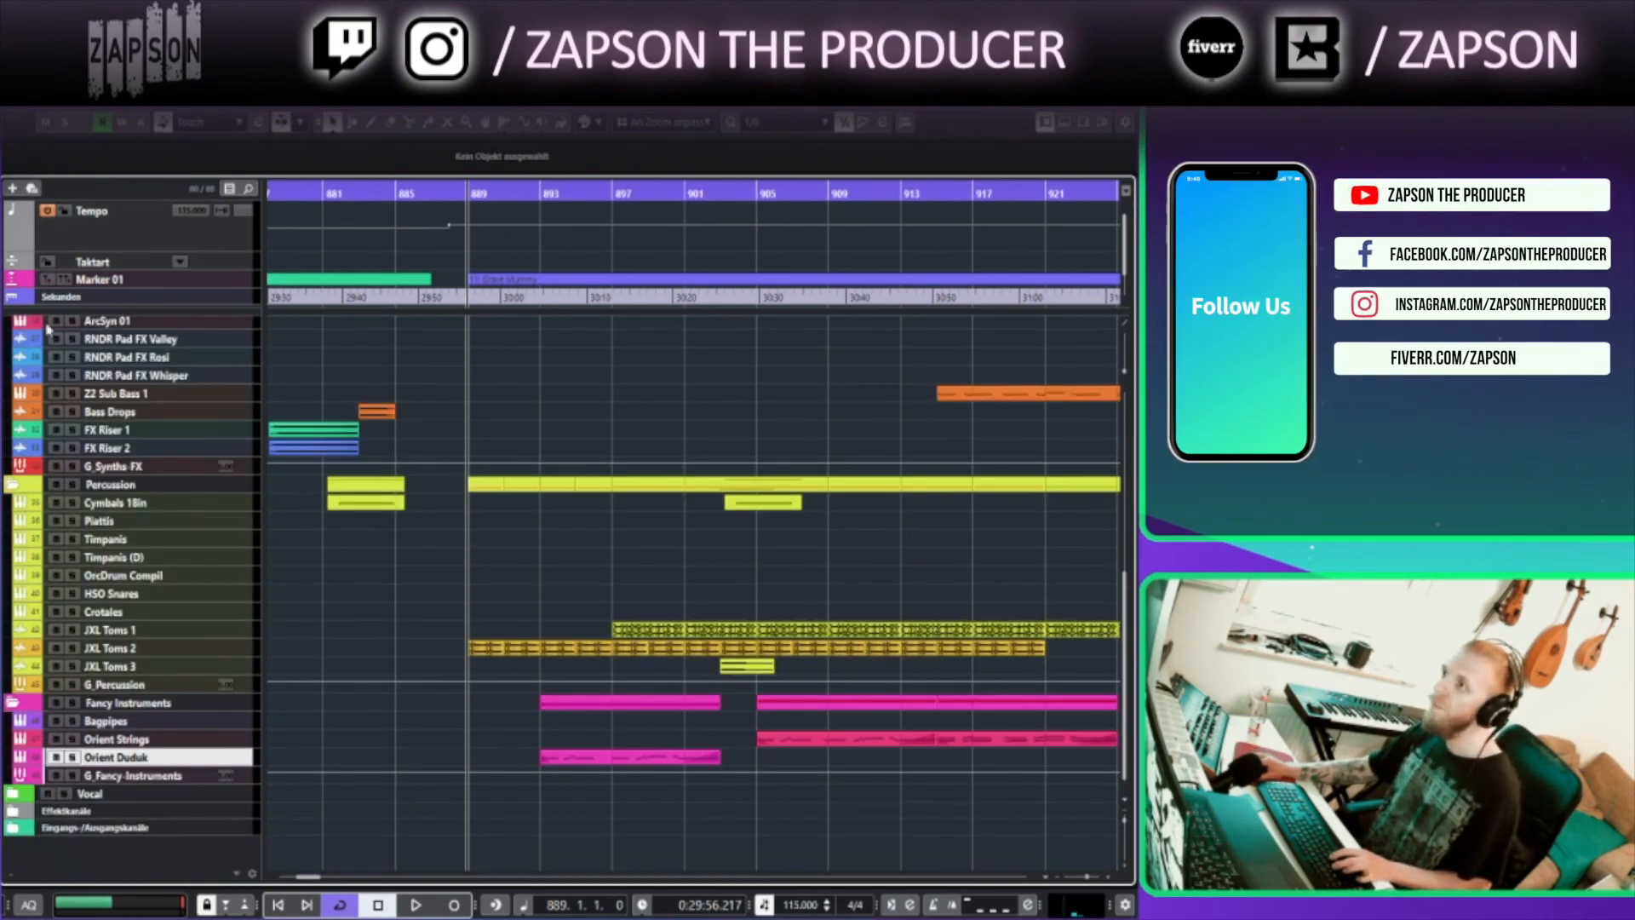
left_click(14, 702)
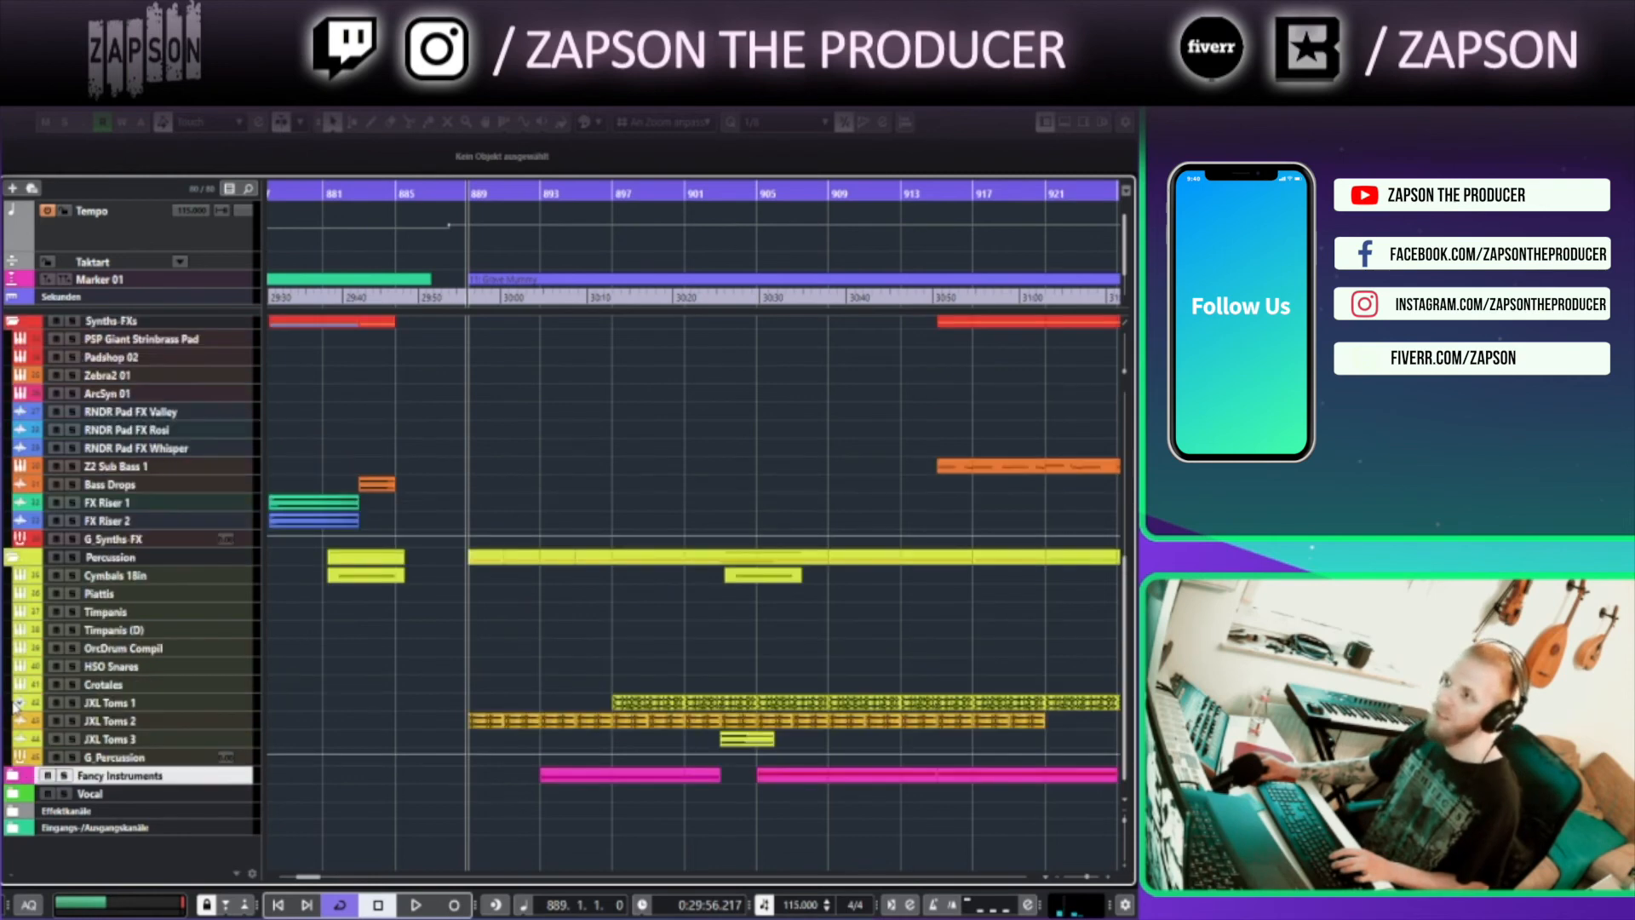
left_click(13, 776)
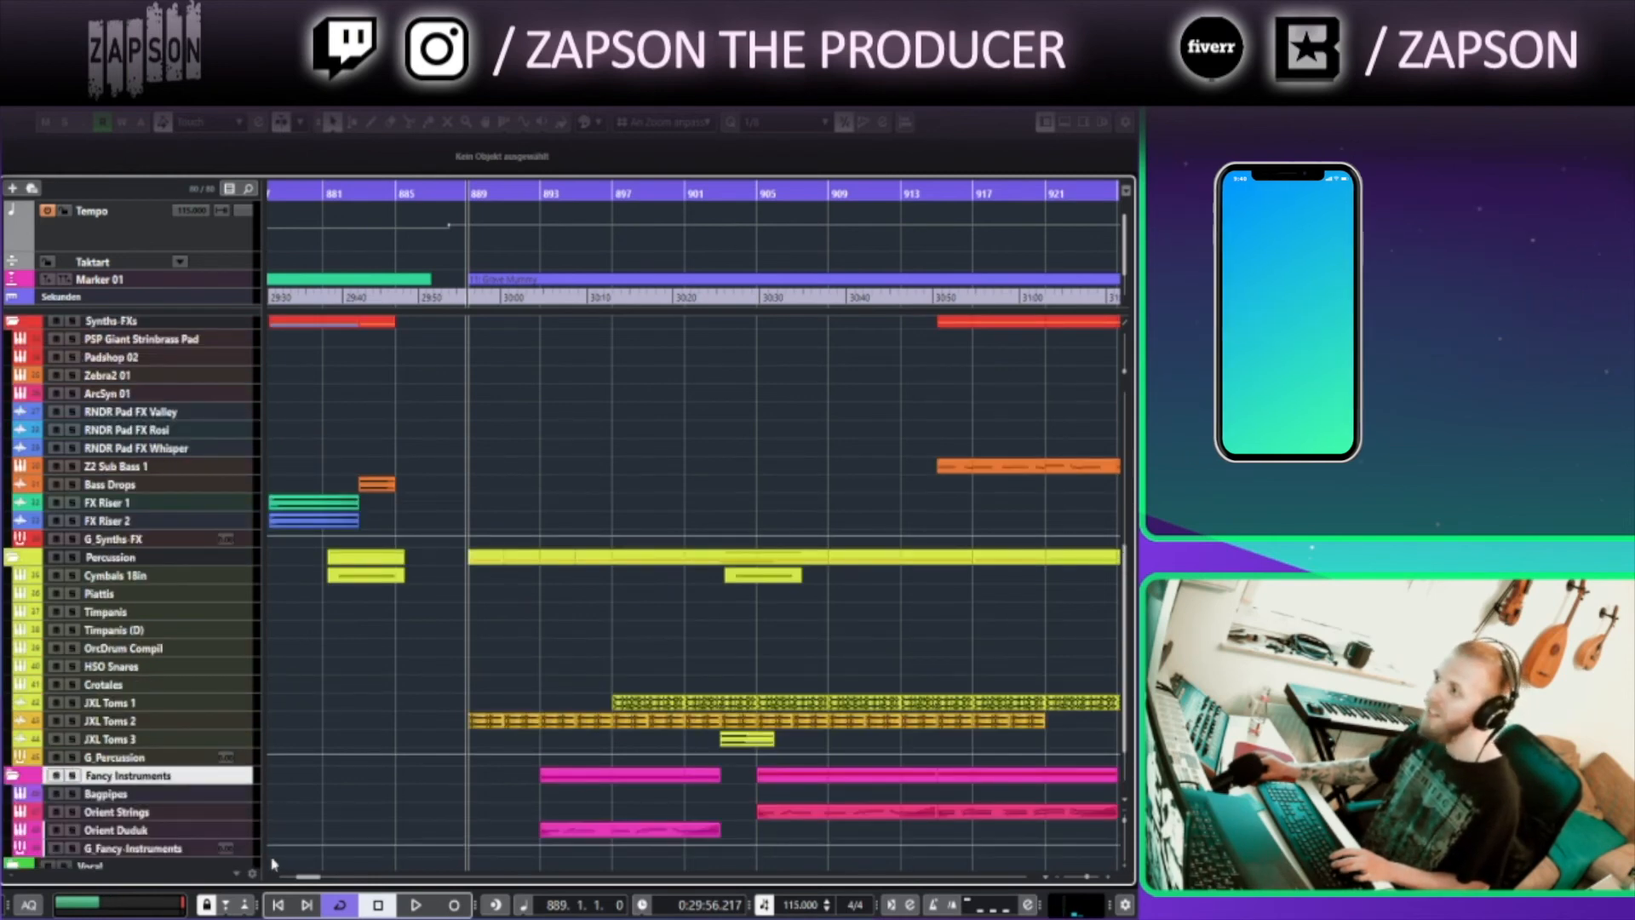
left_click(238, 814)
scroll(237, 811, "down", 3)
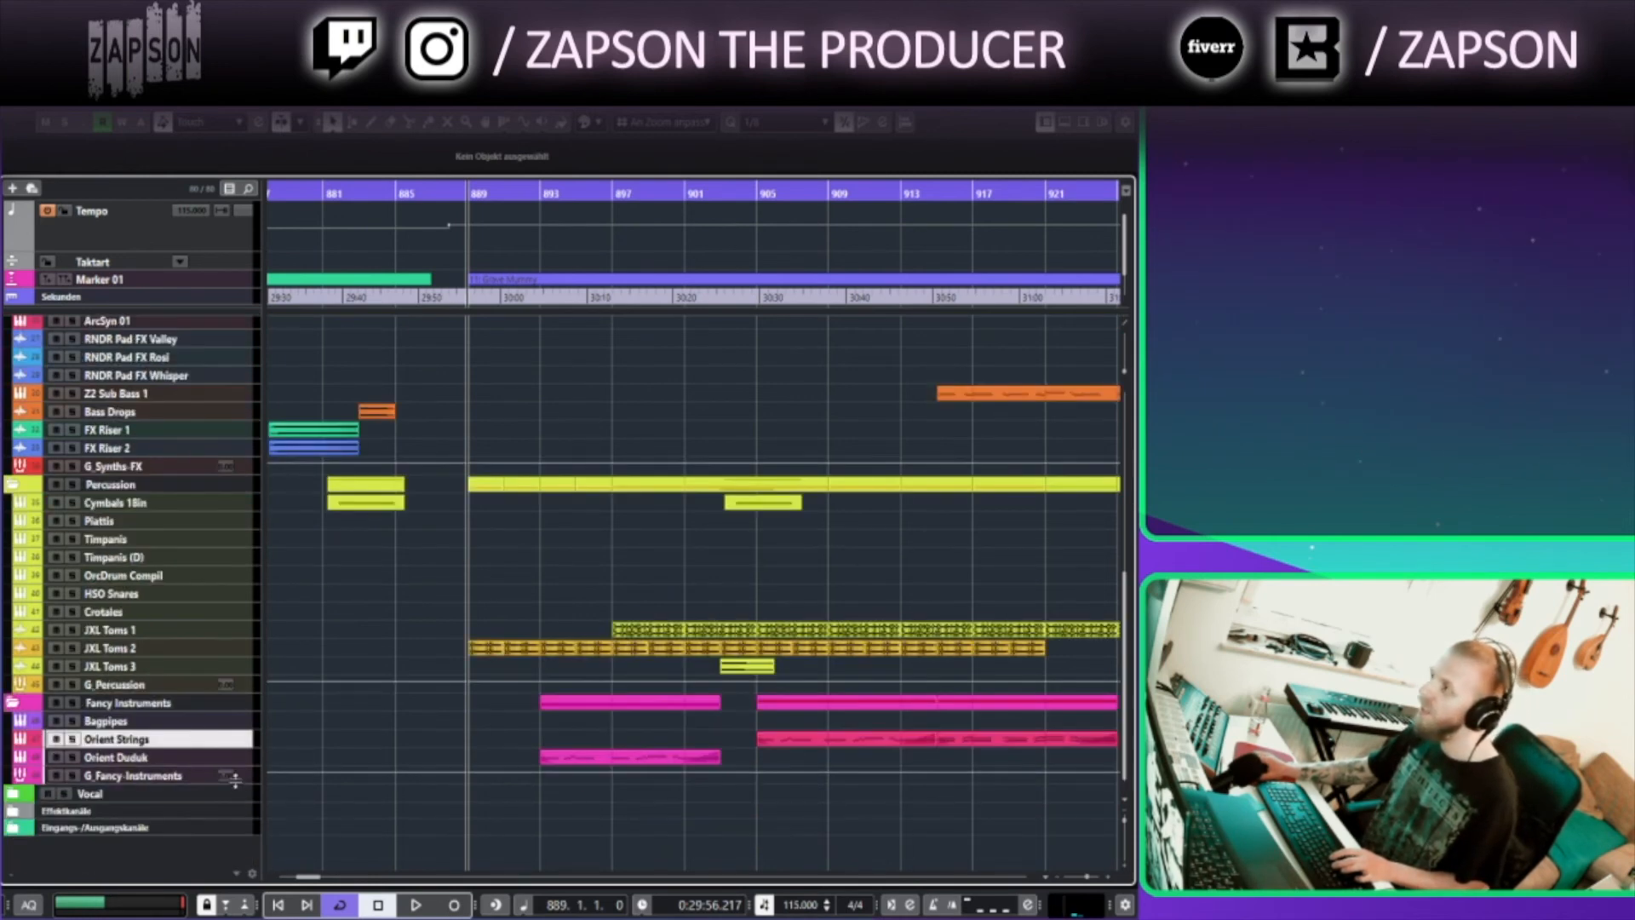
left_click(174, 758)
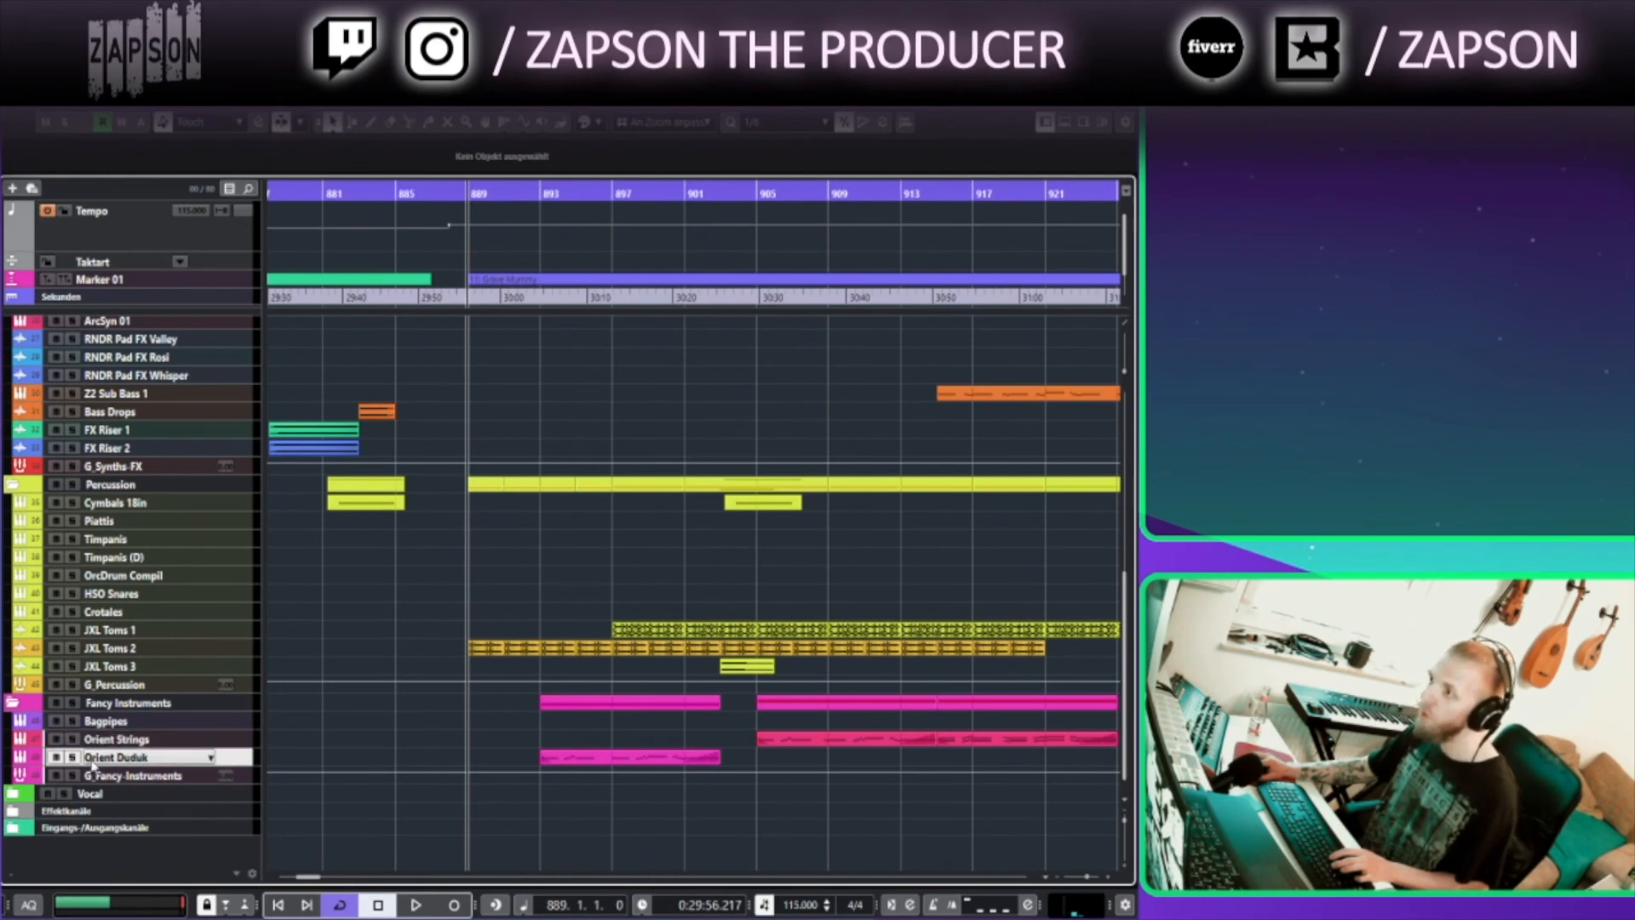
At bar 896, enlarge the Orient Duduk track and open its EastWest Play instrument window, then close it
left_click(594, 195)
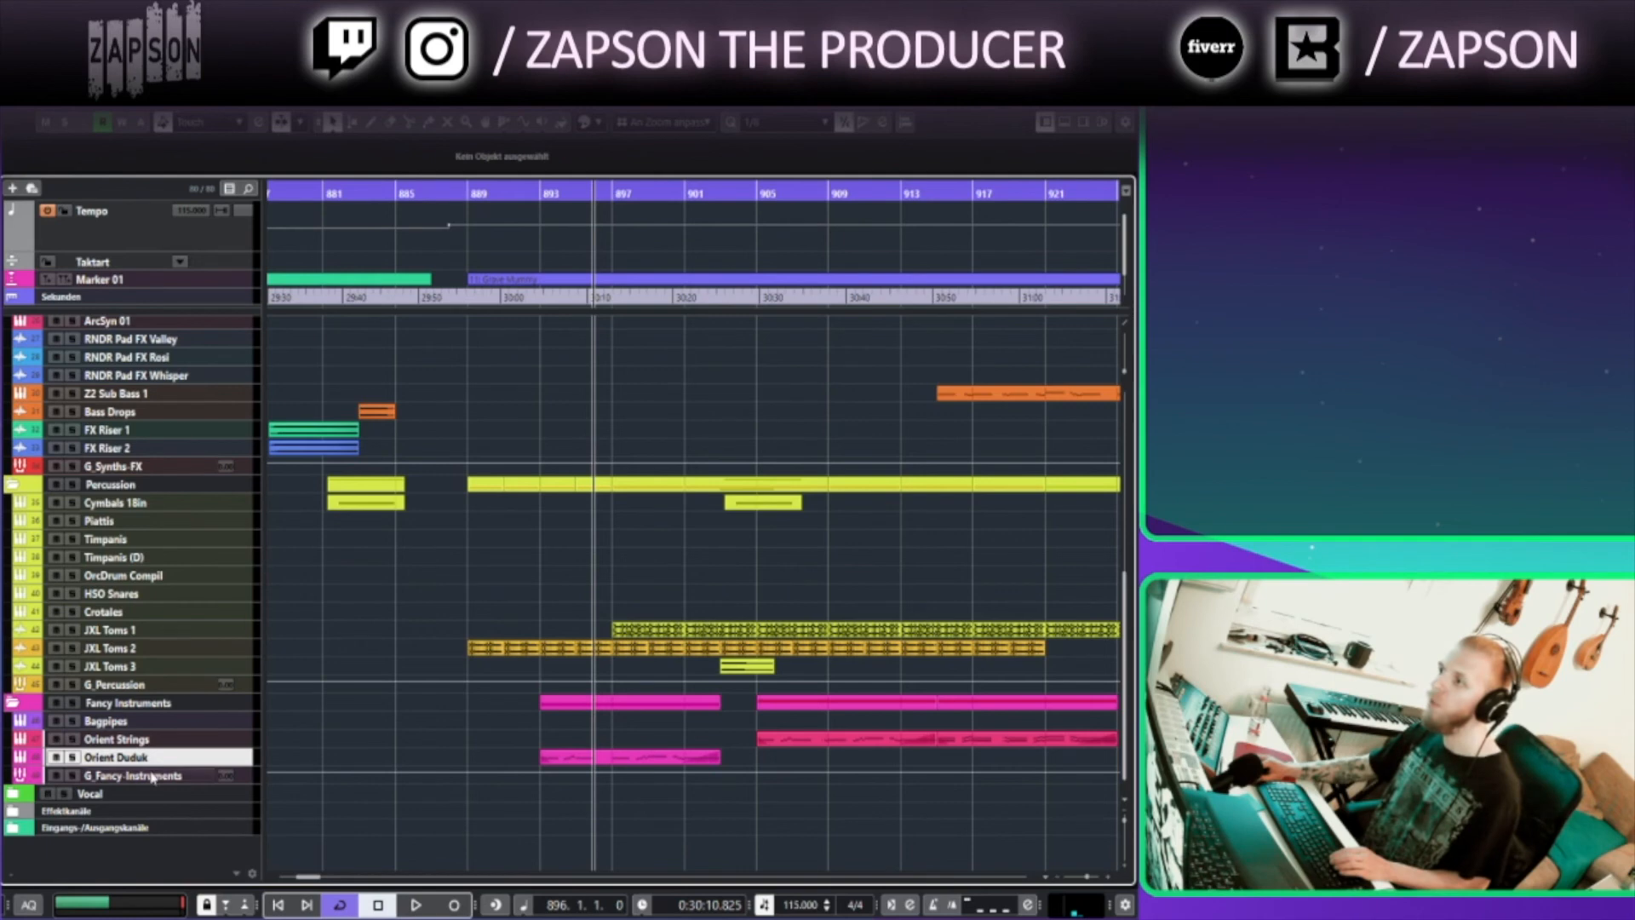
left_click_drag(145, 766, 143, 788)
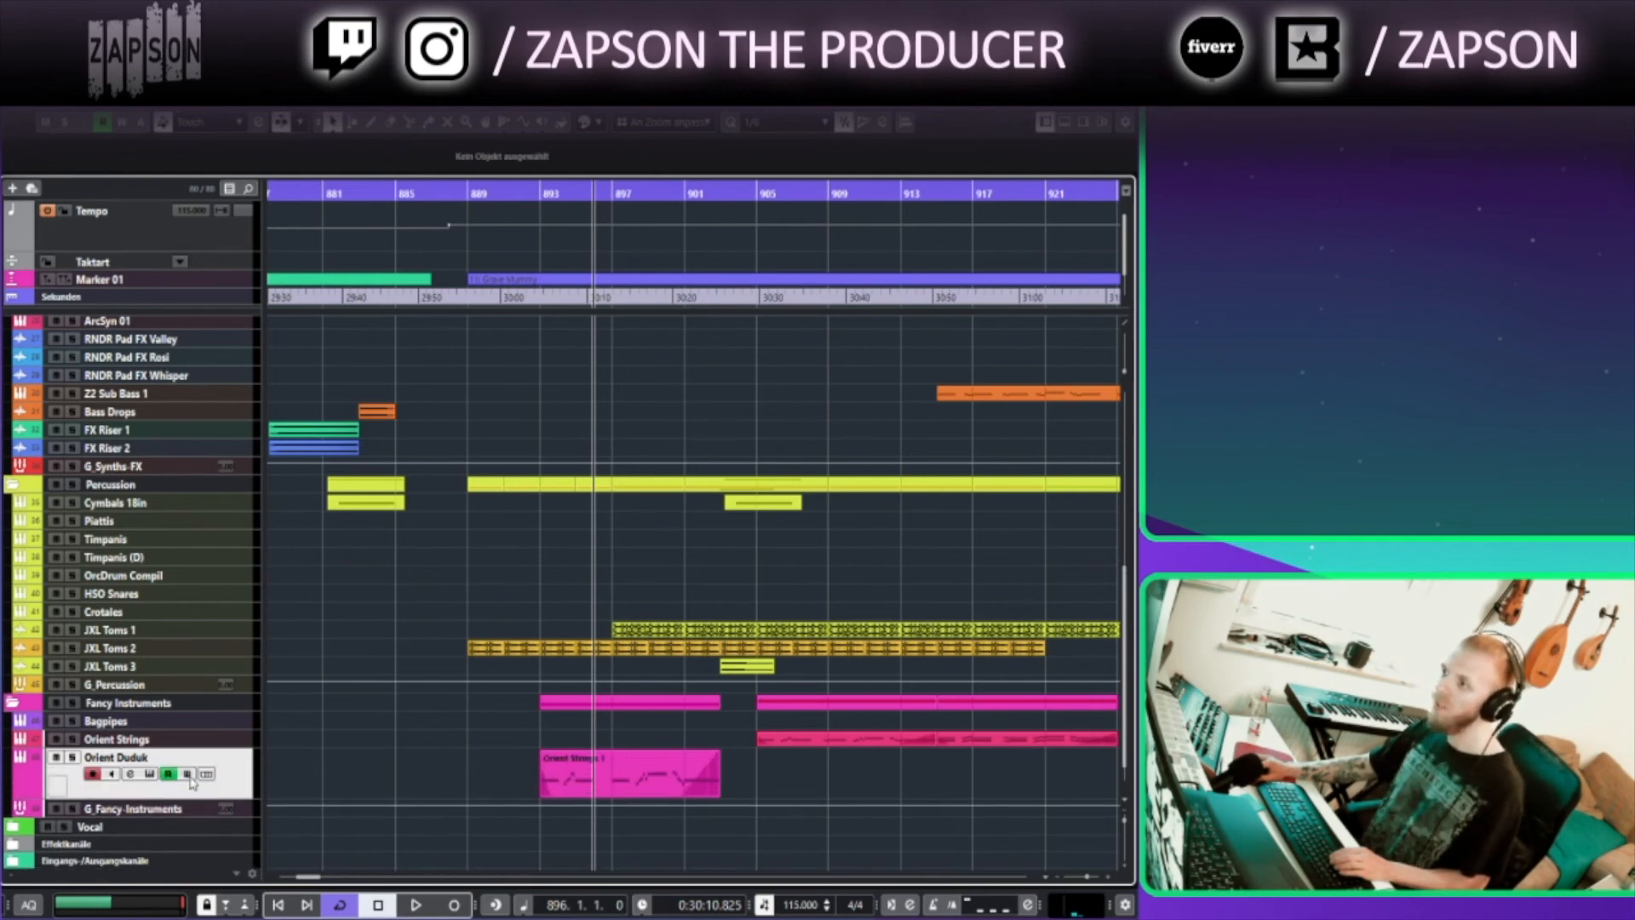
left_click(150, 774)
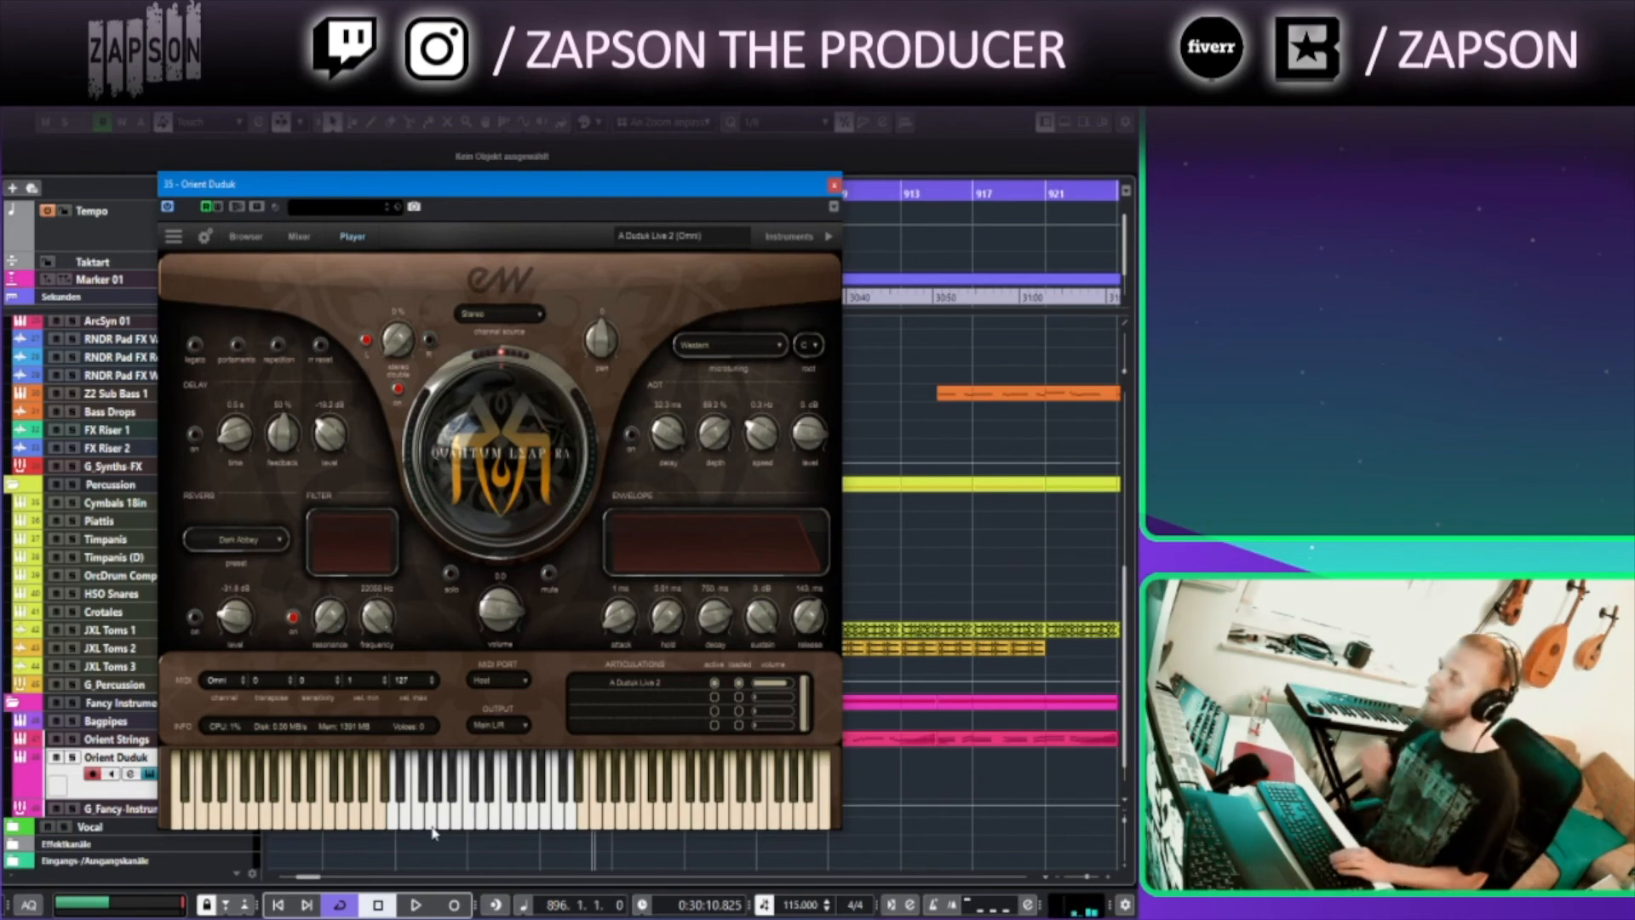
left_click(834, 186)
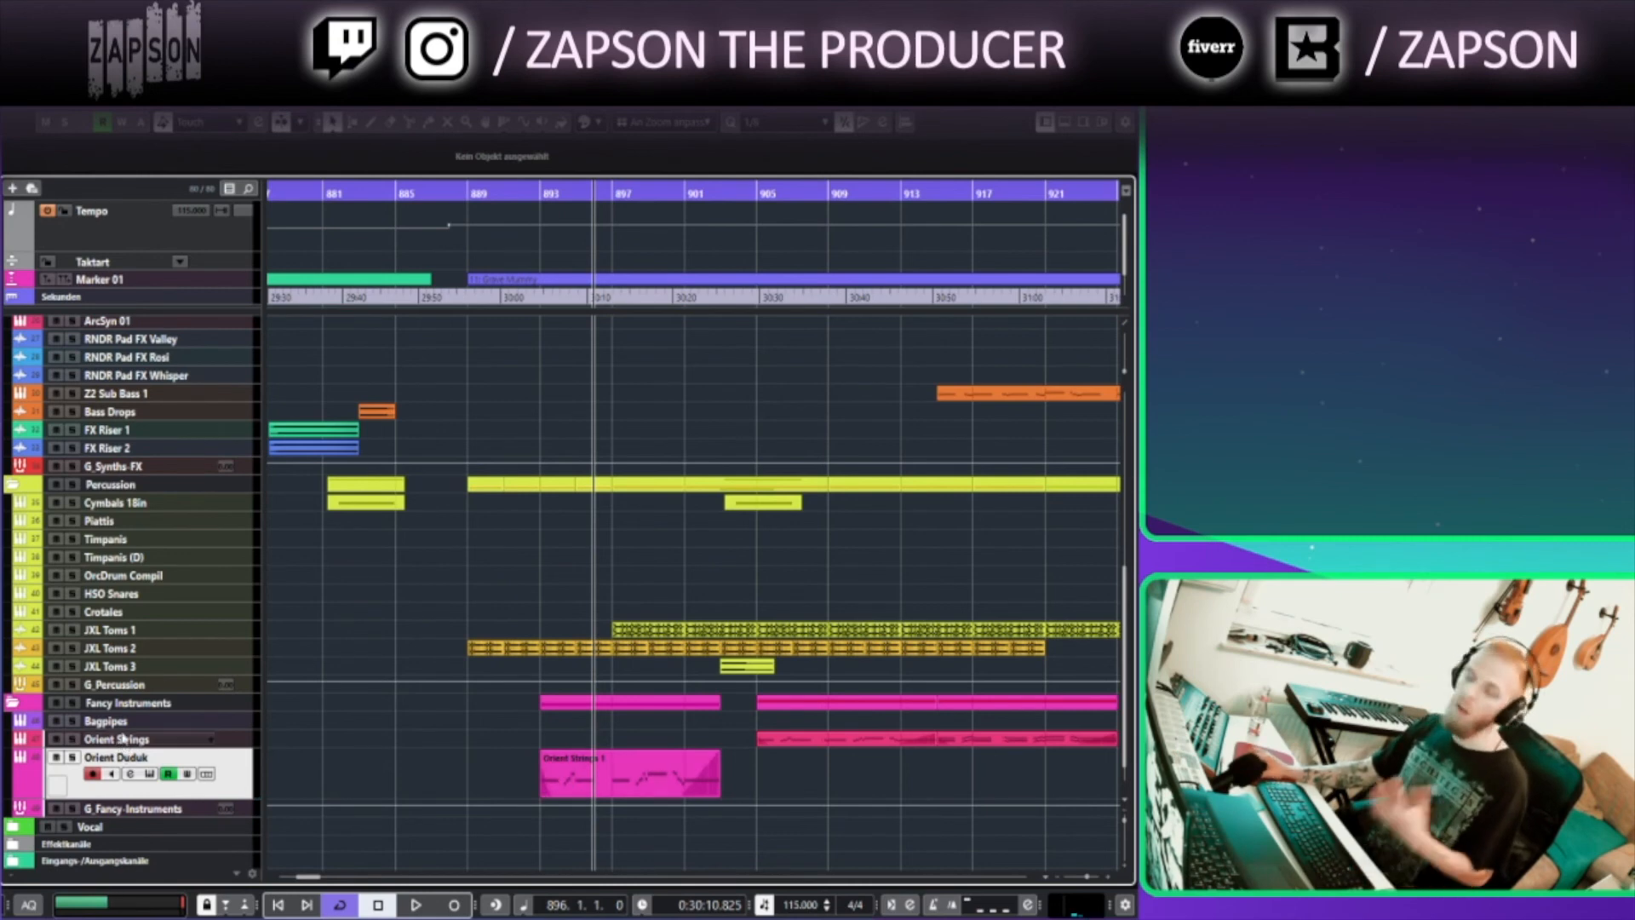
Set the position to bar 908 and open the Orient Strings instrument window, then close it
left_click(228, 742)
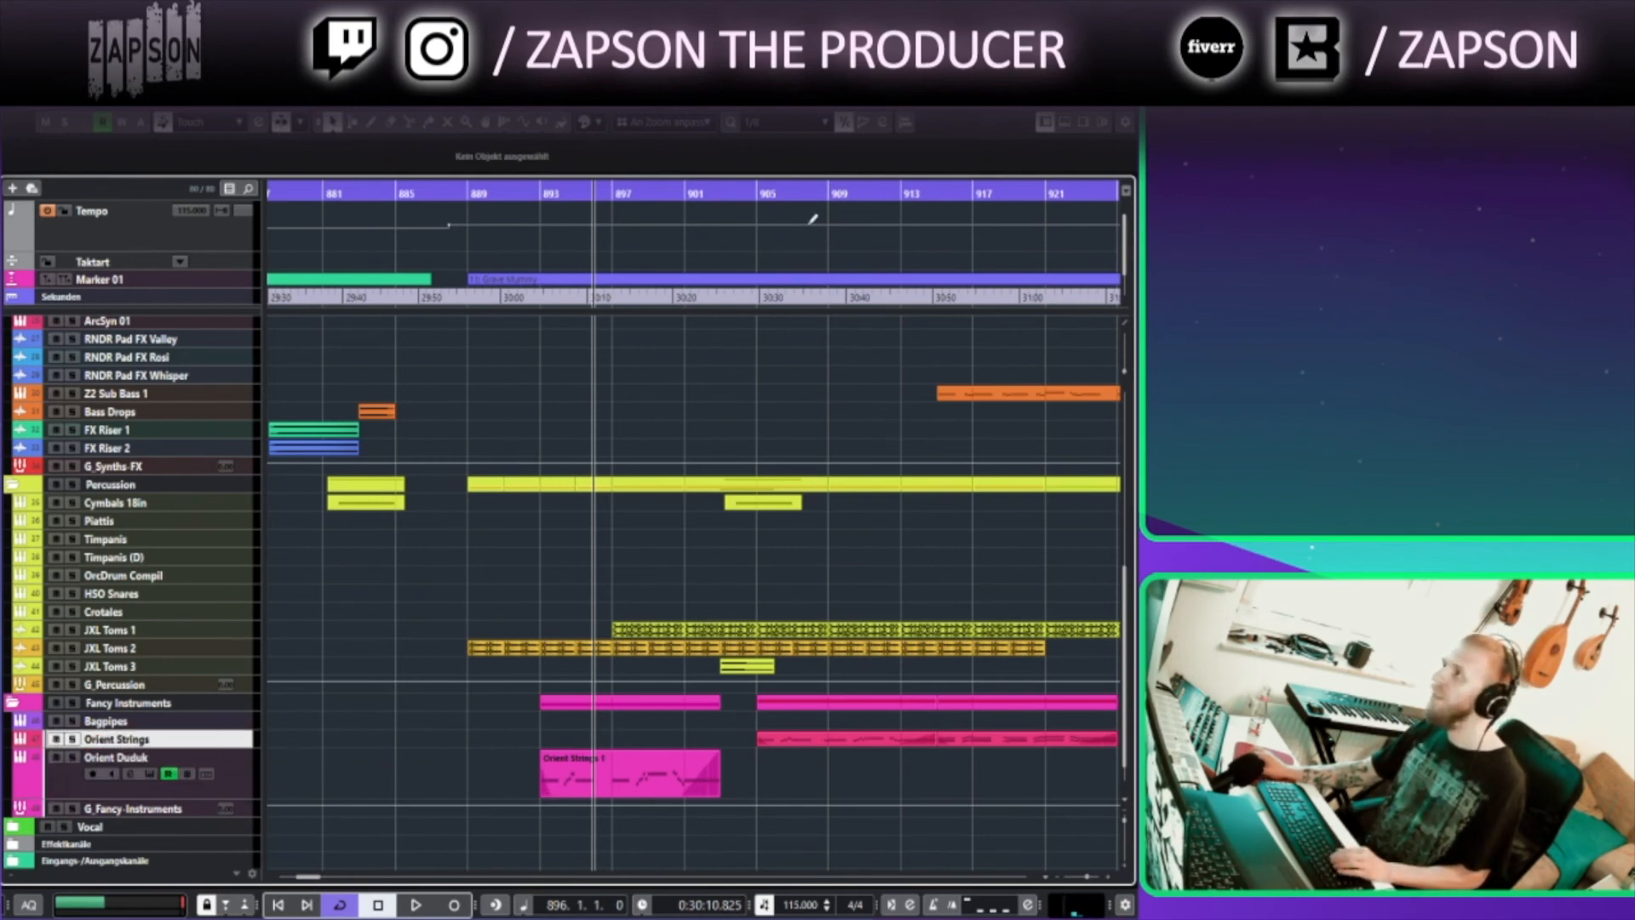
left_click(812, 199)
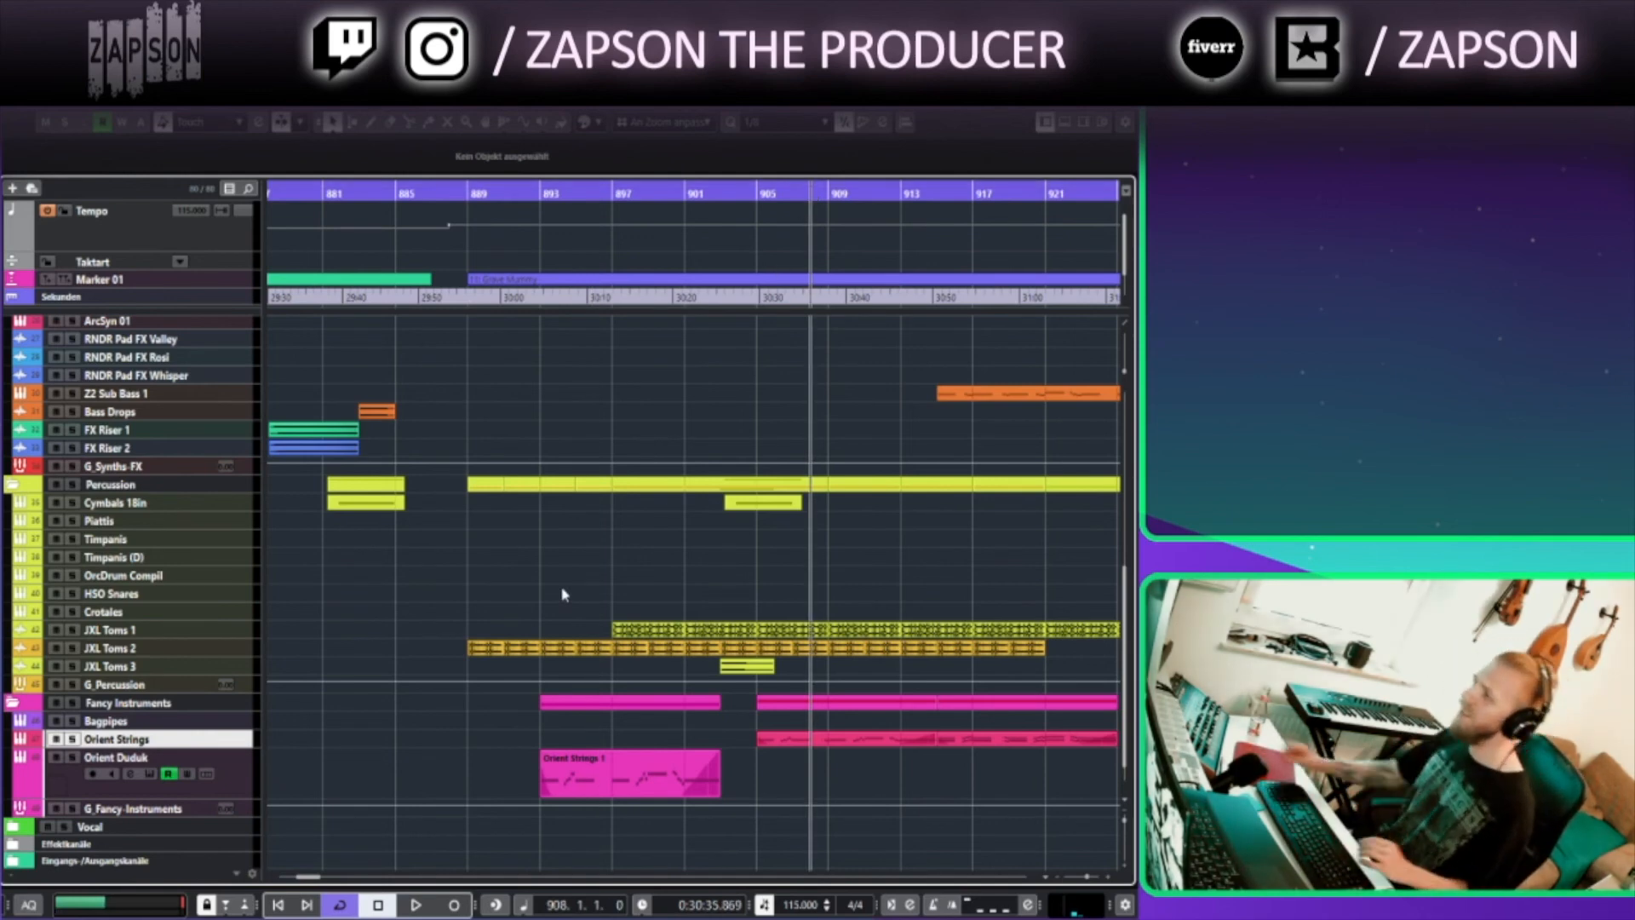
key("e")
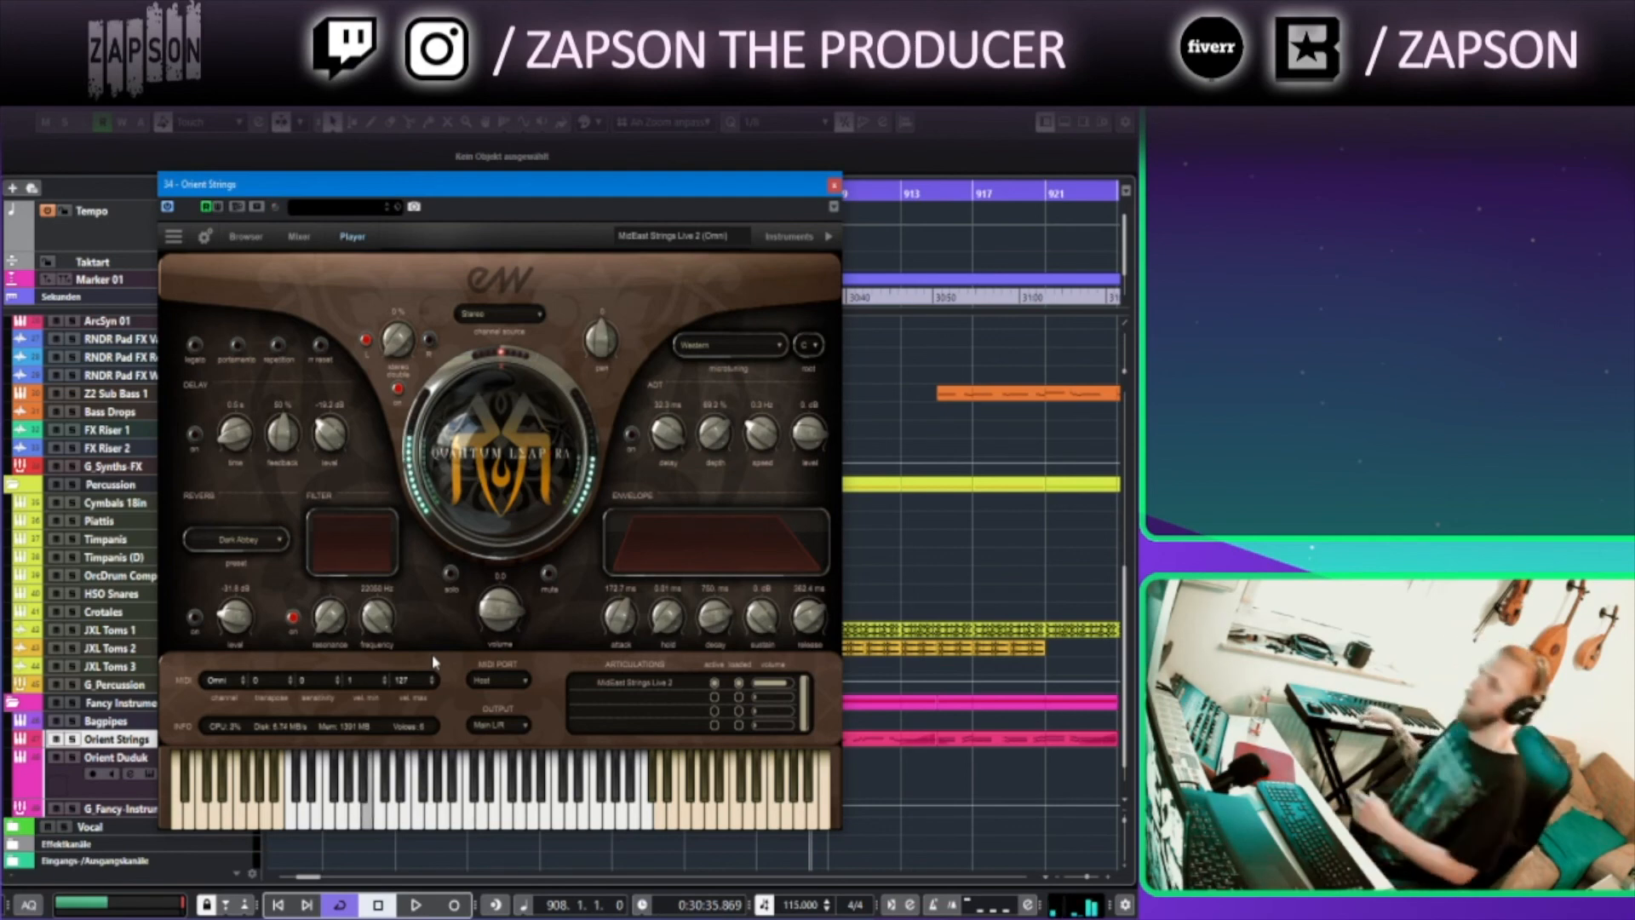
left_click(835, 184)
Select the Full String Long 2 track and set the playback position to bar 915
scroll(594, 524, "up", 8)
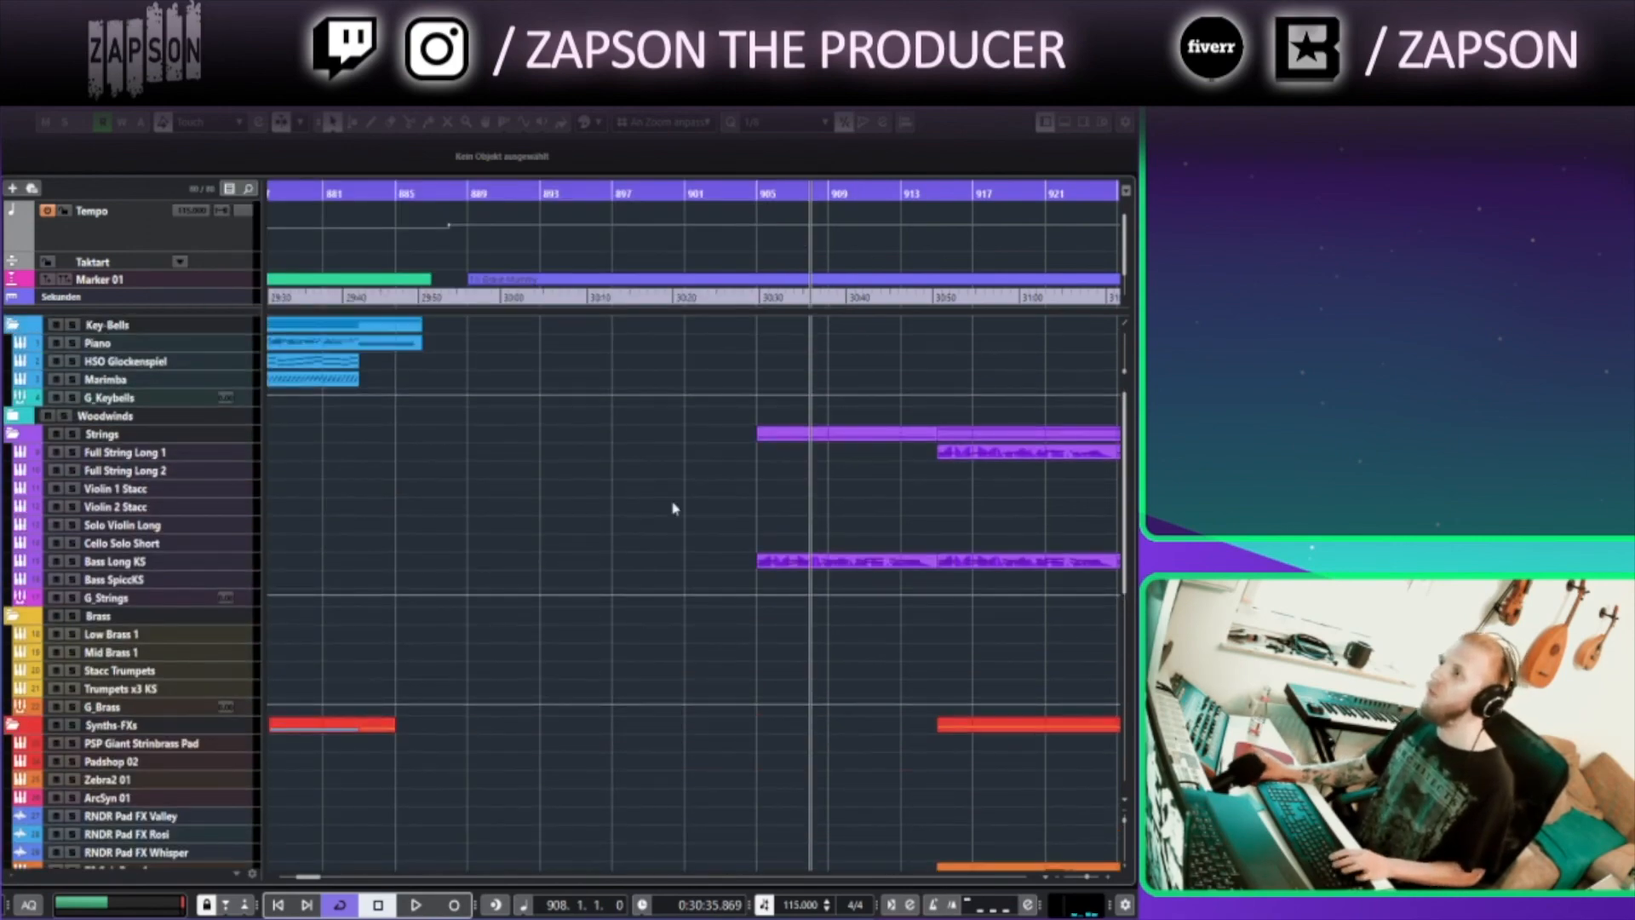
scroll(694, 508, "right", 2)
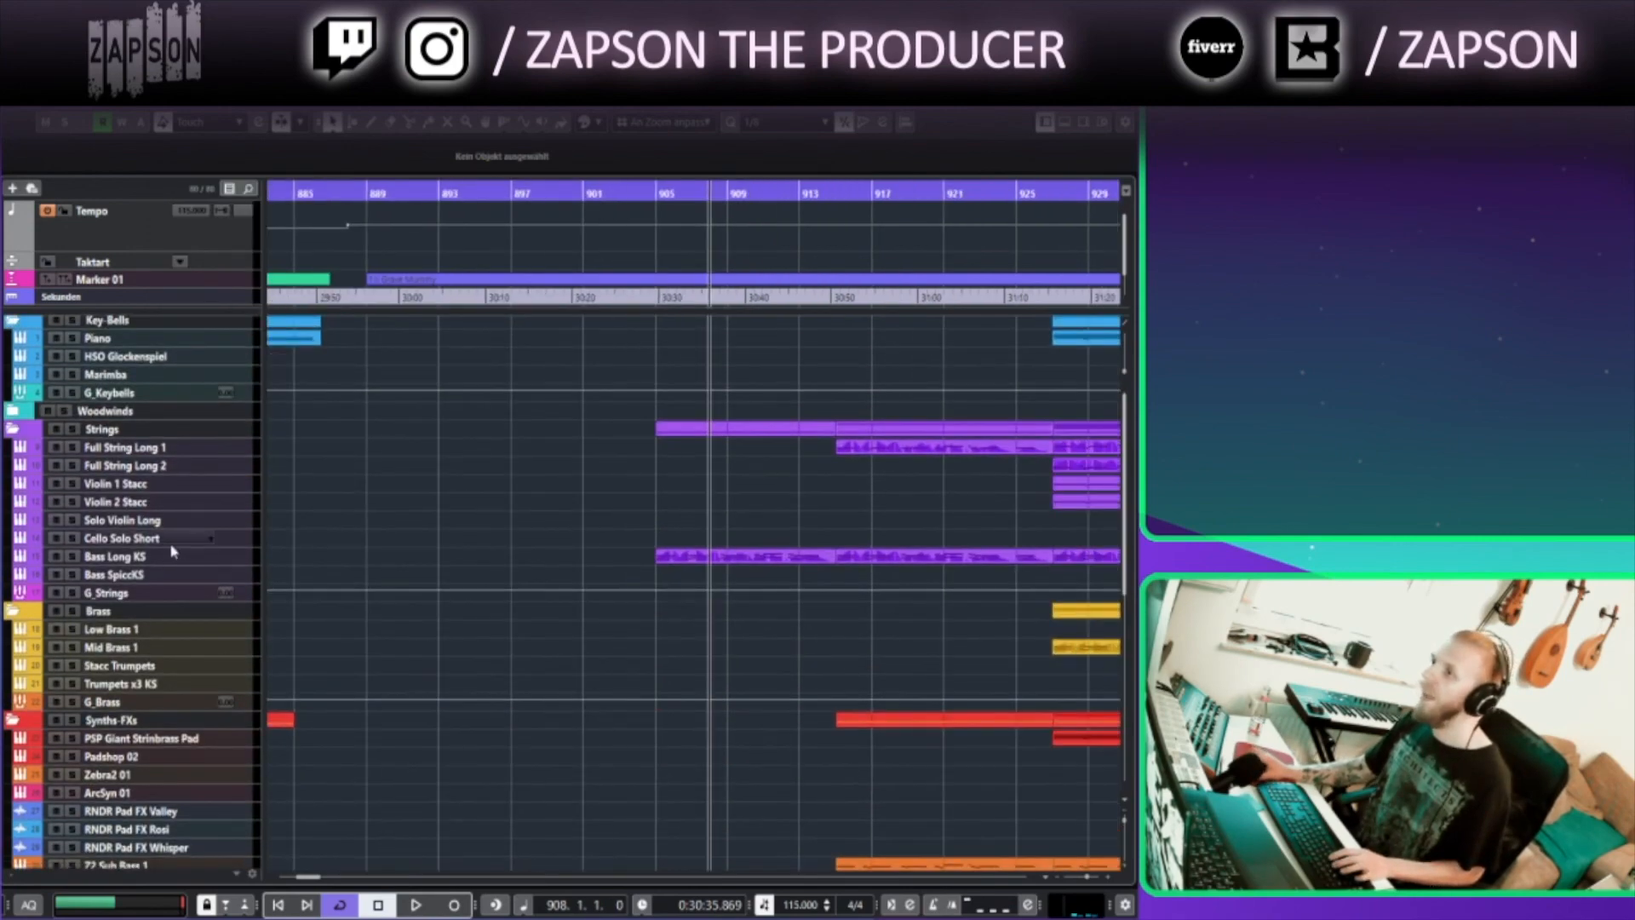
left_click(245, 466)
left_click(869, 189)
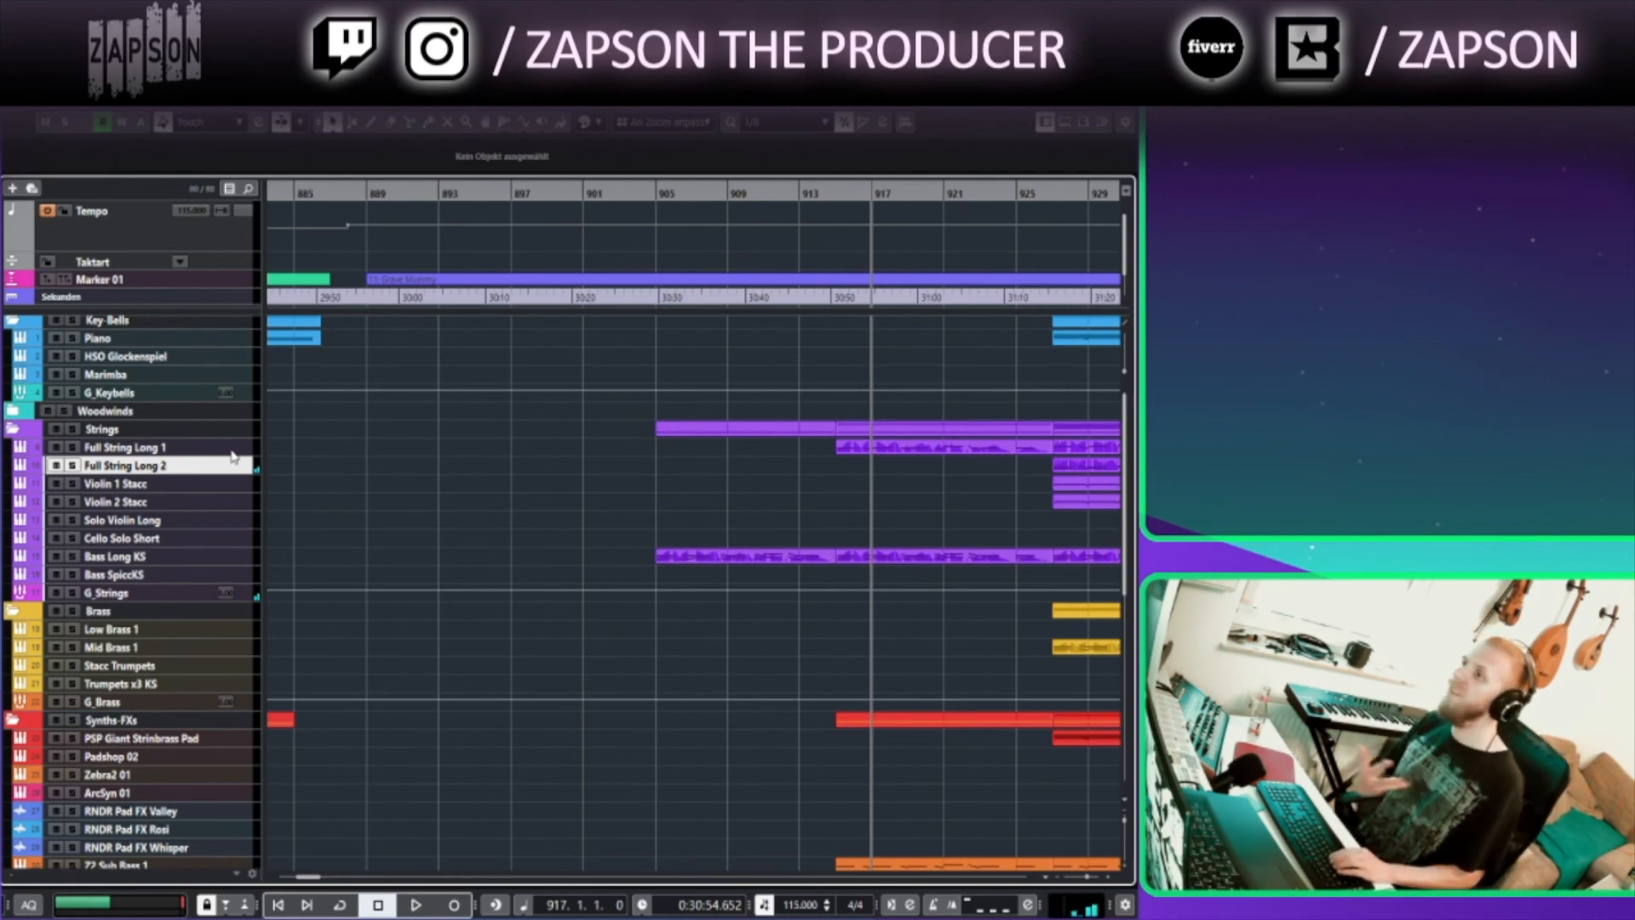
left_click(831, 197)
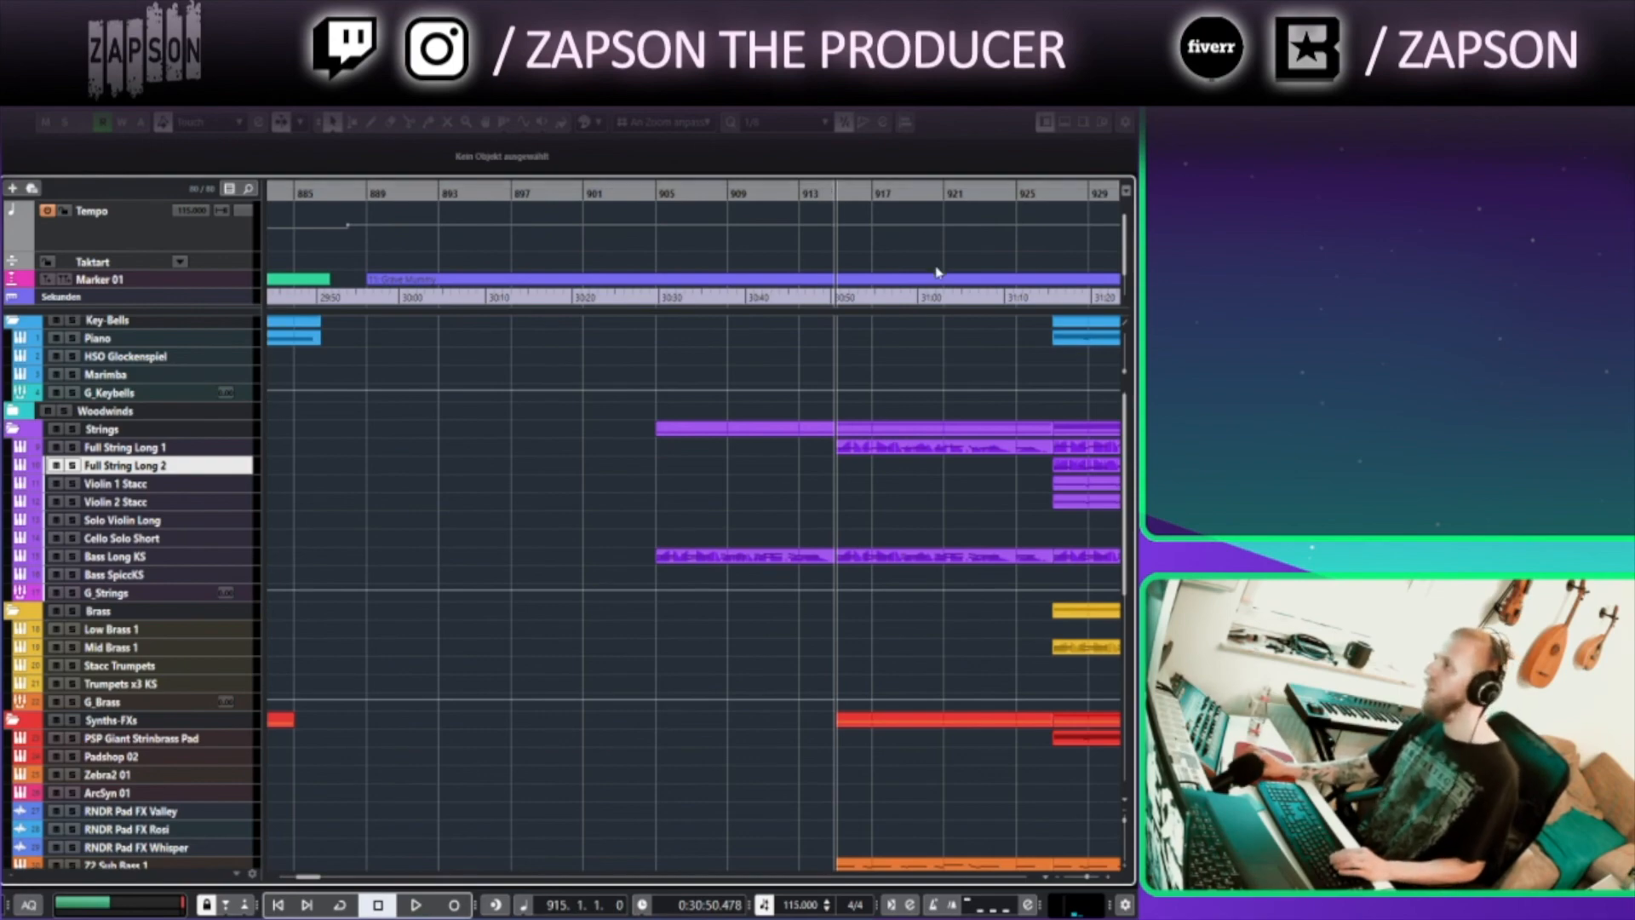
Zoom and scroll the arrangement around bar 889 and set the playback position to bar 889
scroll(884, 645, "down", 8)
scroll(920, 479, "down", 4)
left_click_drag(739, 395, 886, 434)
scroll(886, 434, "down", 1)
left_click_drag(816, 259, 639, 218)
left_click(636, 196)
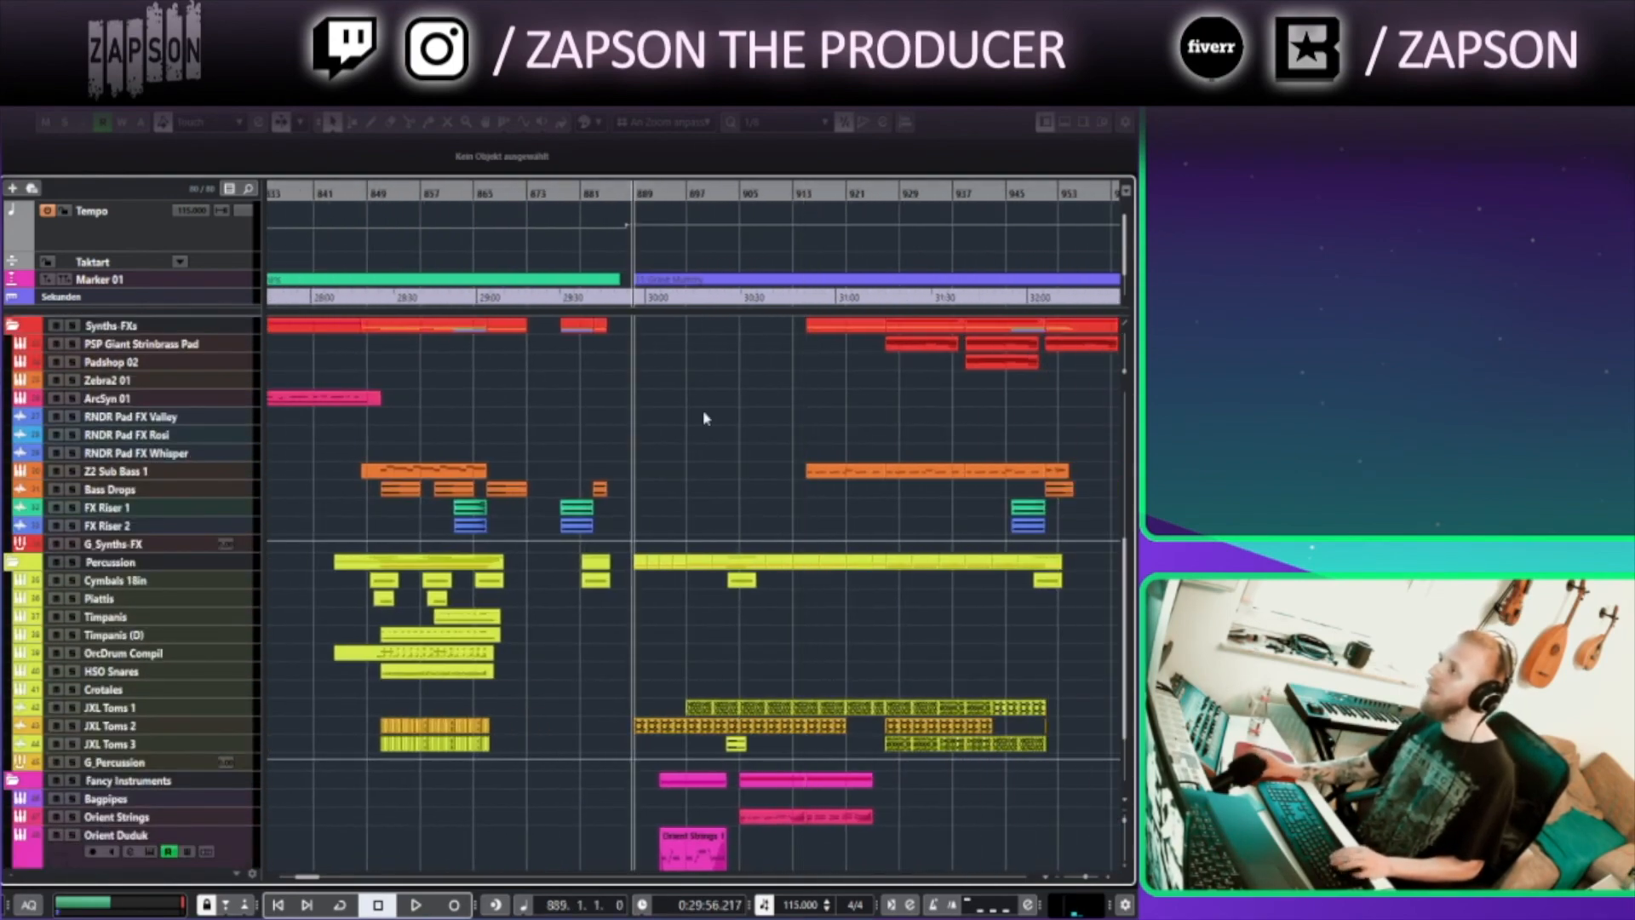
scroll(705, 457, "up", 4)
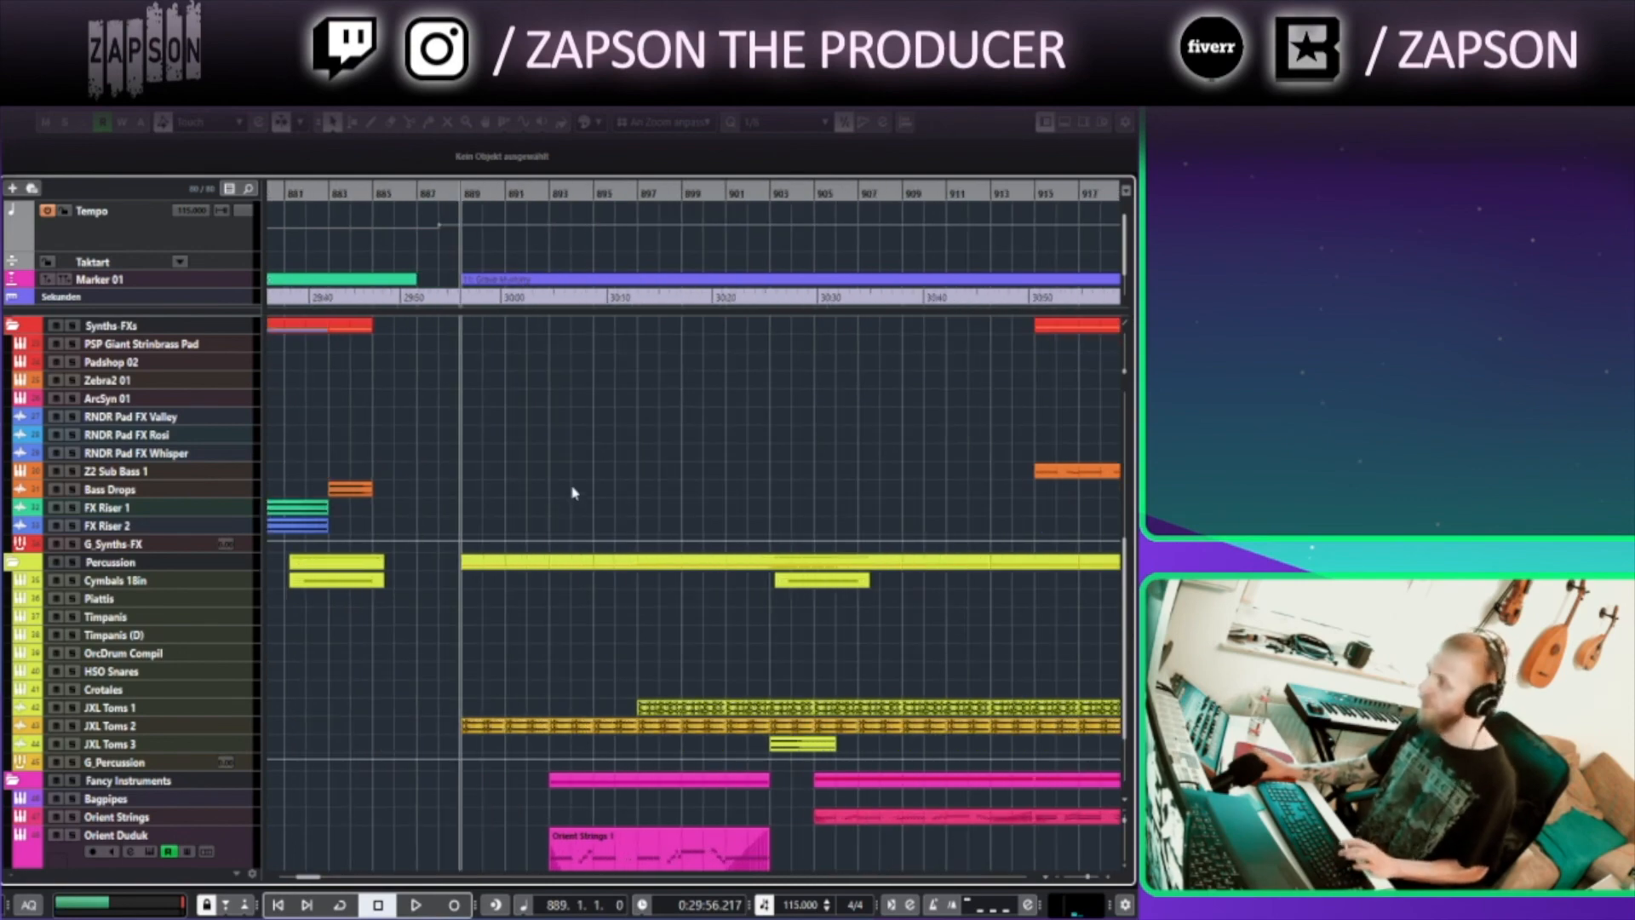
scroll(519, 713, "up", 6)
scroll(518, 712, "up", 3)
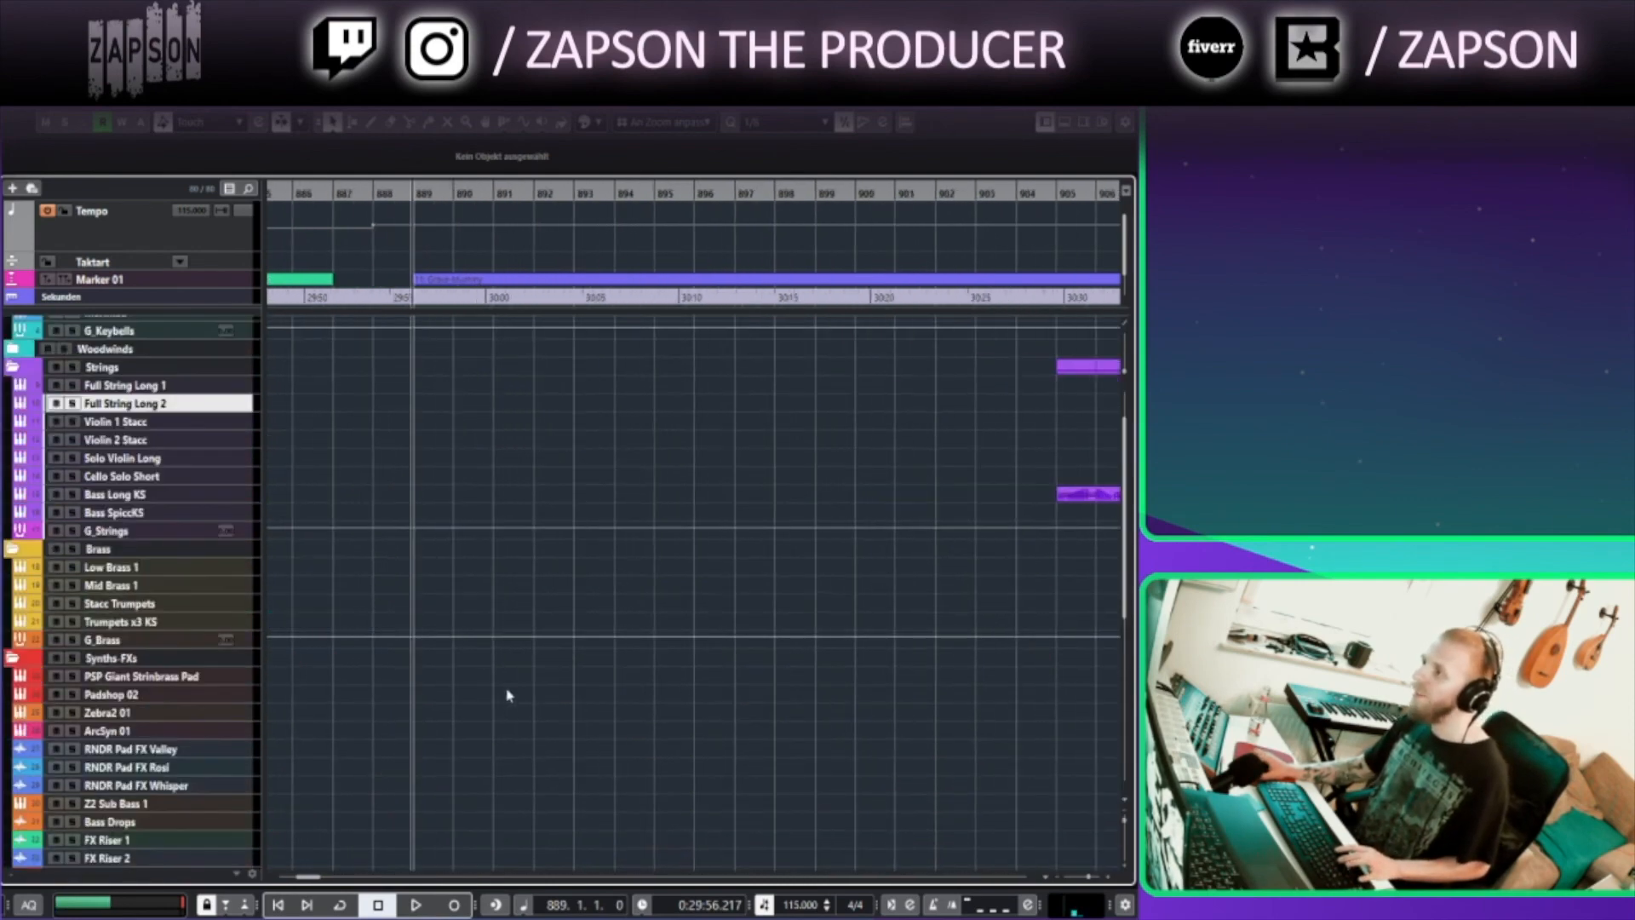
scroll(510, 685, "down", 8)
scroll(450, 645, "up", 3)
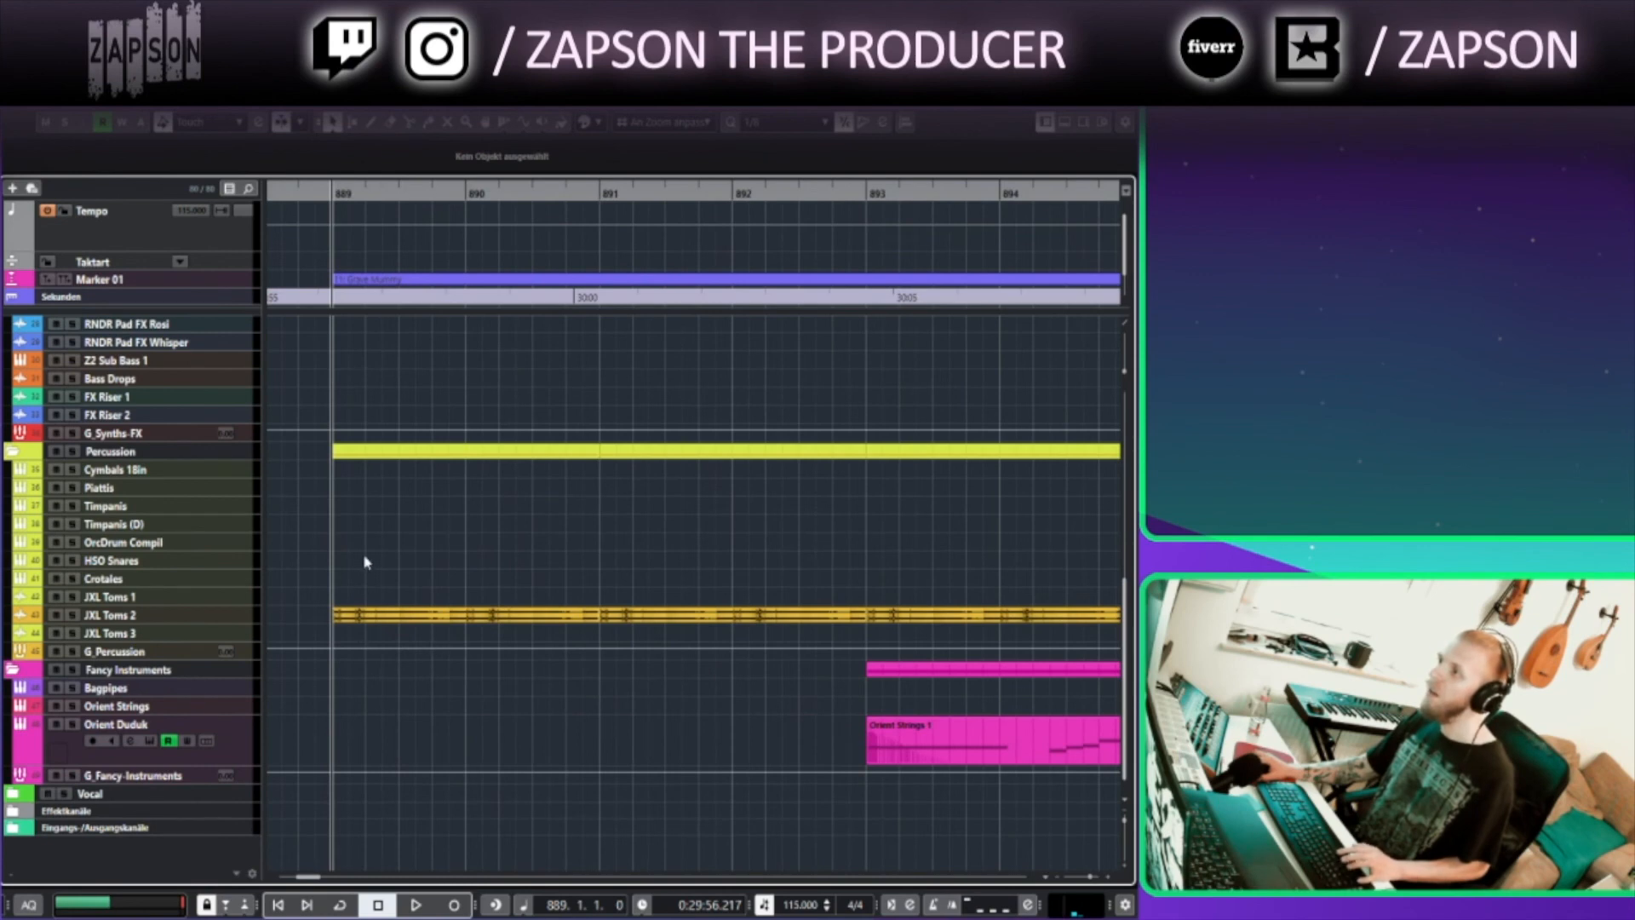
scroll(365, 562, "down", 6)
scroll(380, 389, "up", 3)
Start playback and open the channel settings of the JXL Toms 2 track
key("space")
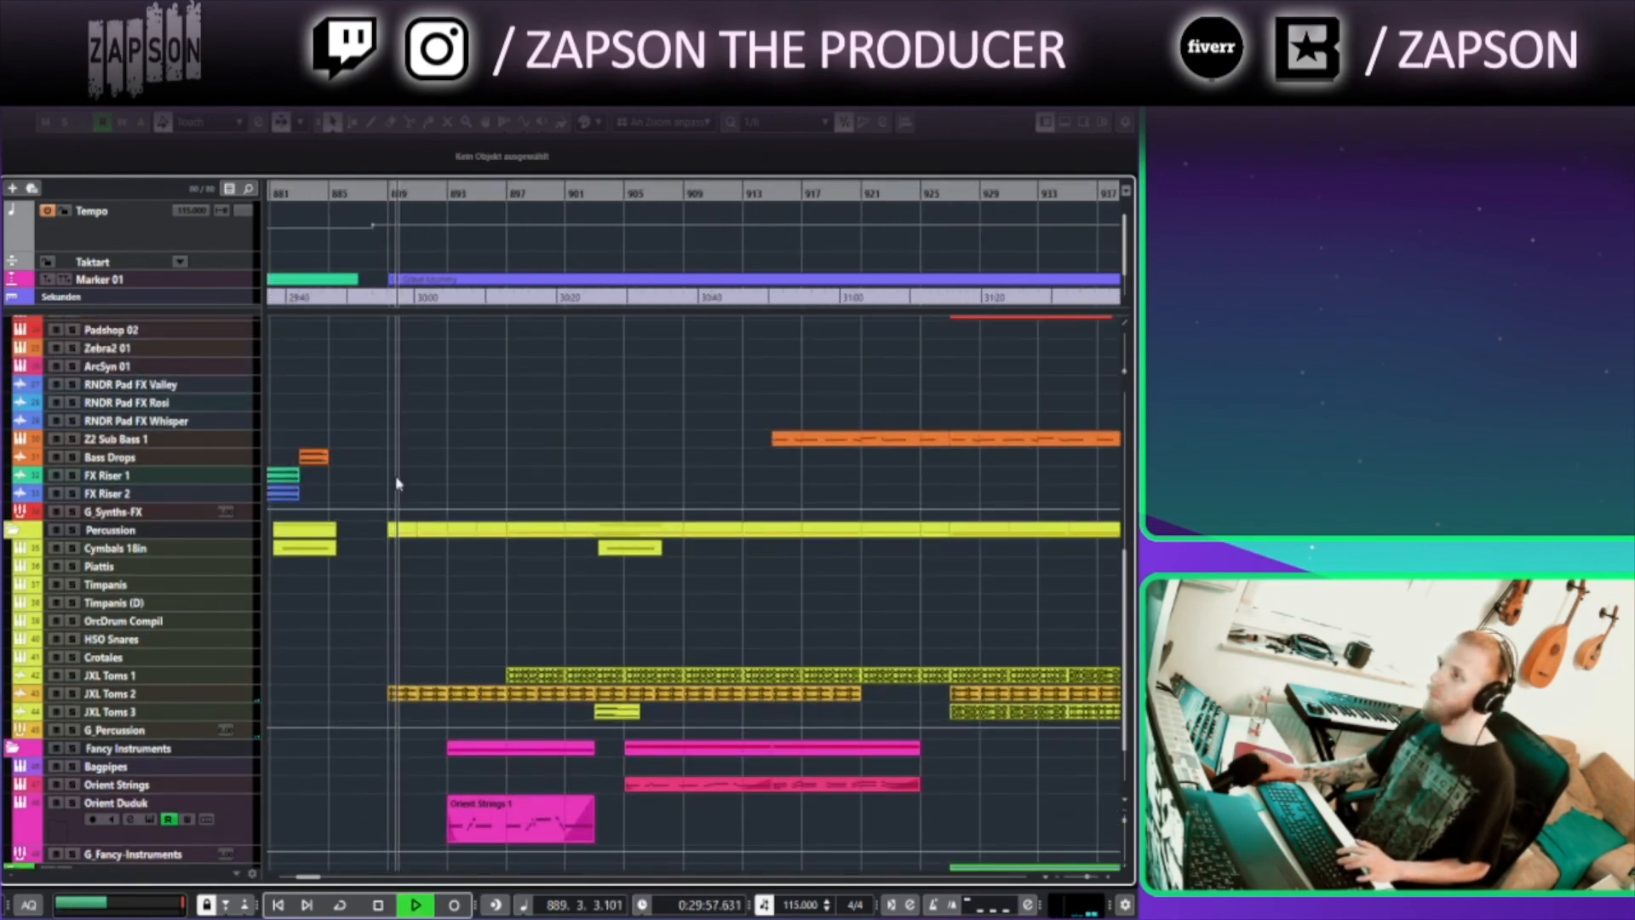
left_click(183, 696)
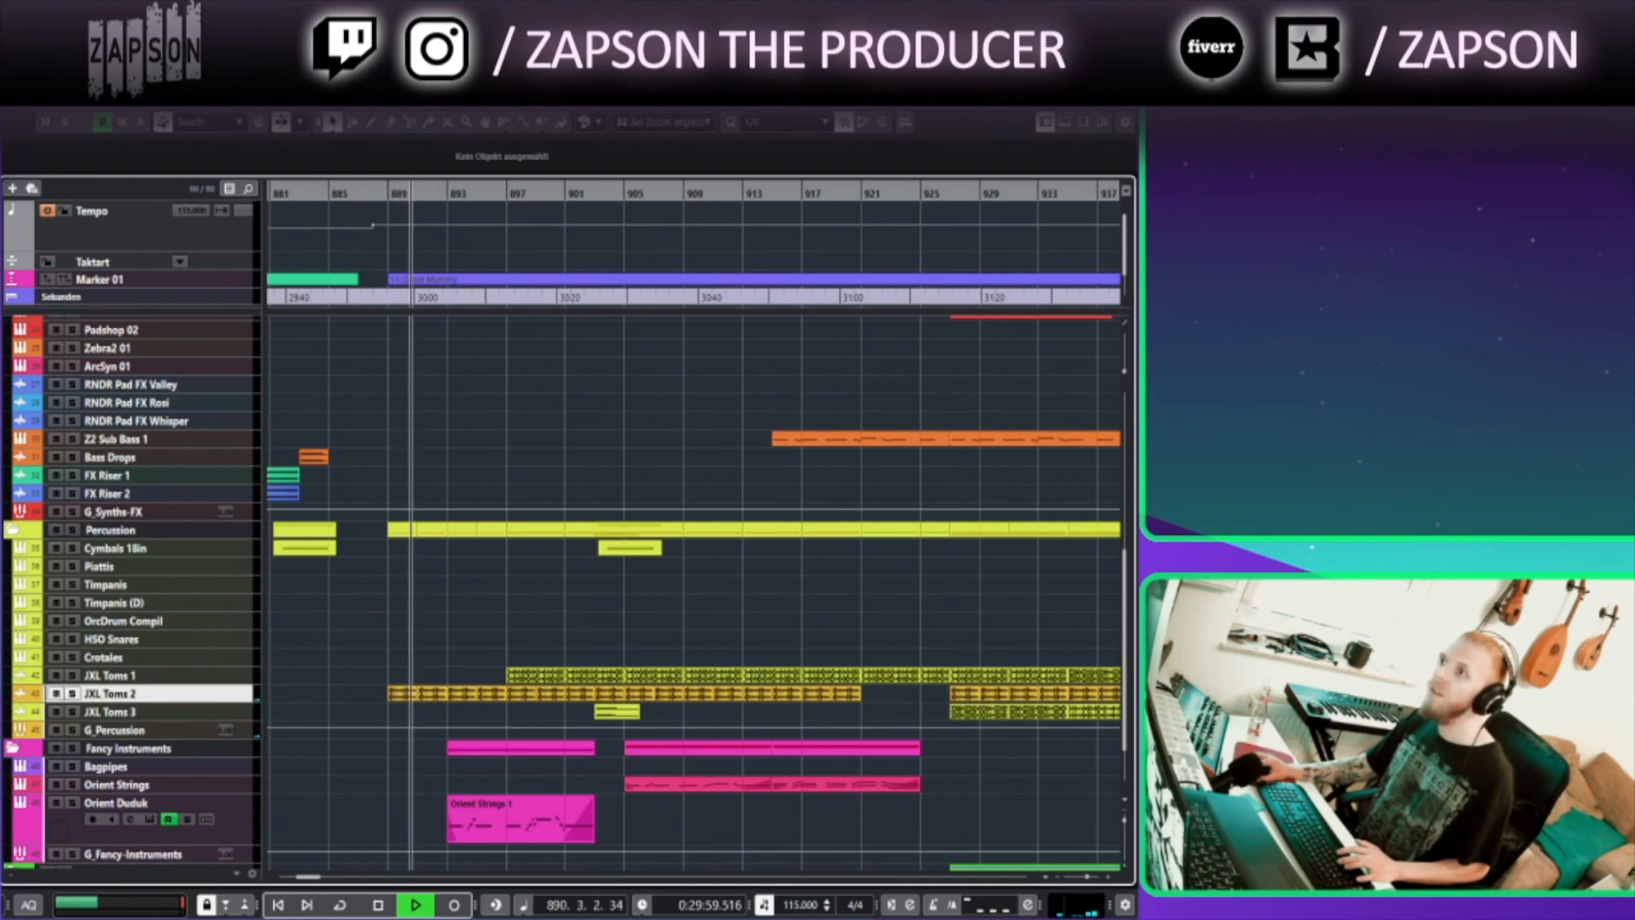
key("e")
left_click(76, 456)
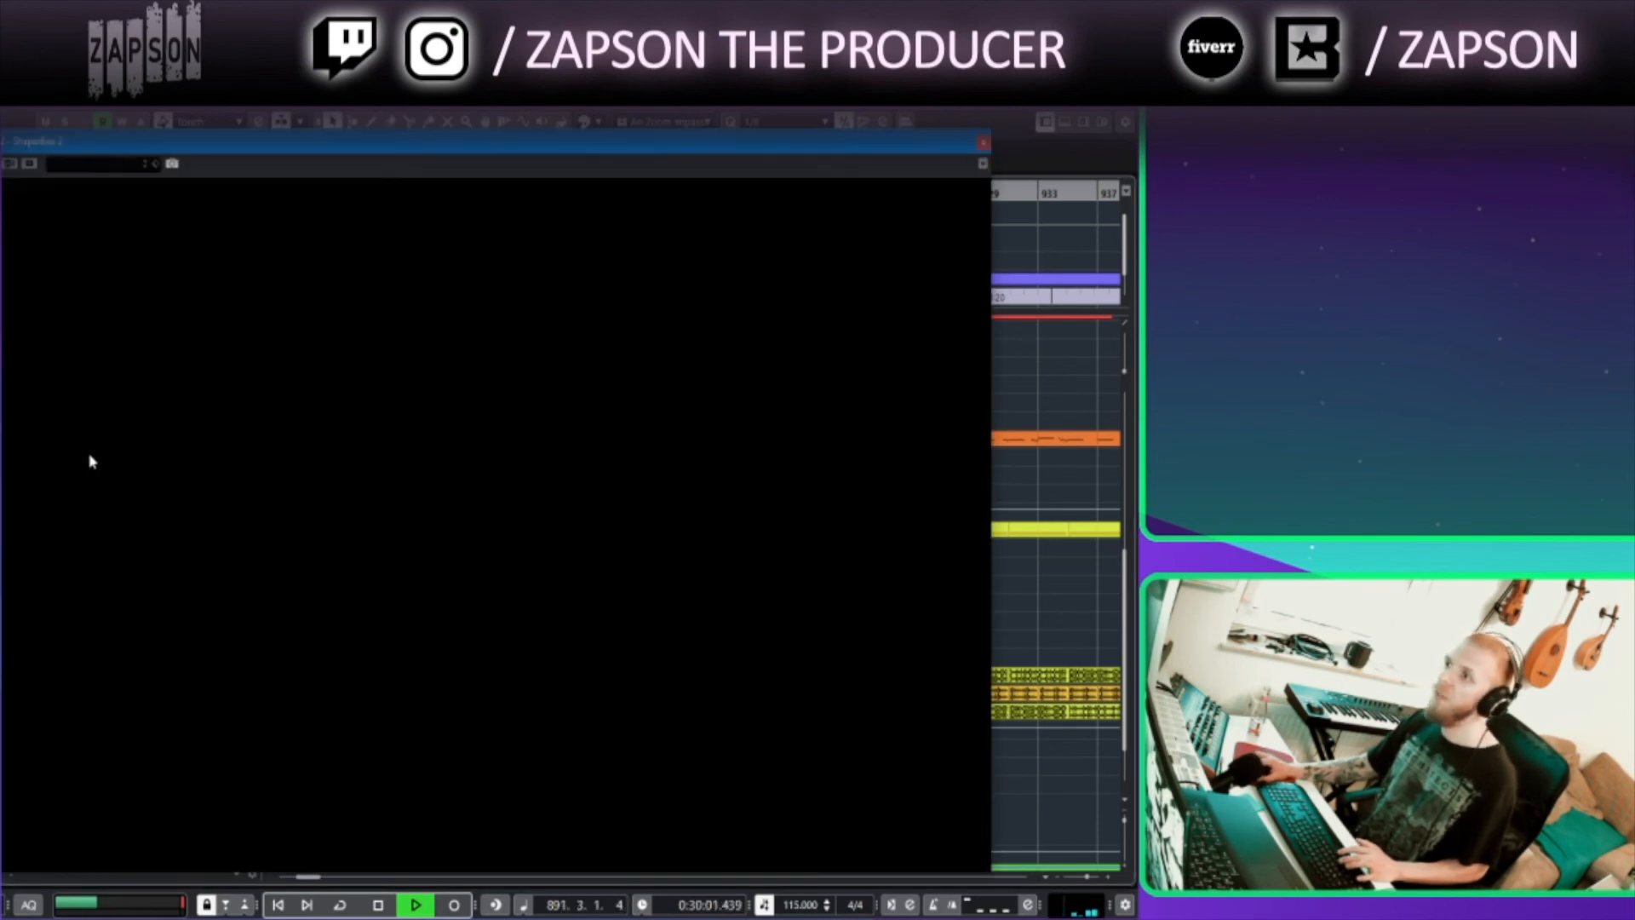
left_click_drag(326, 147, 388, 168)
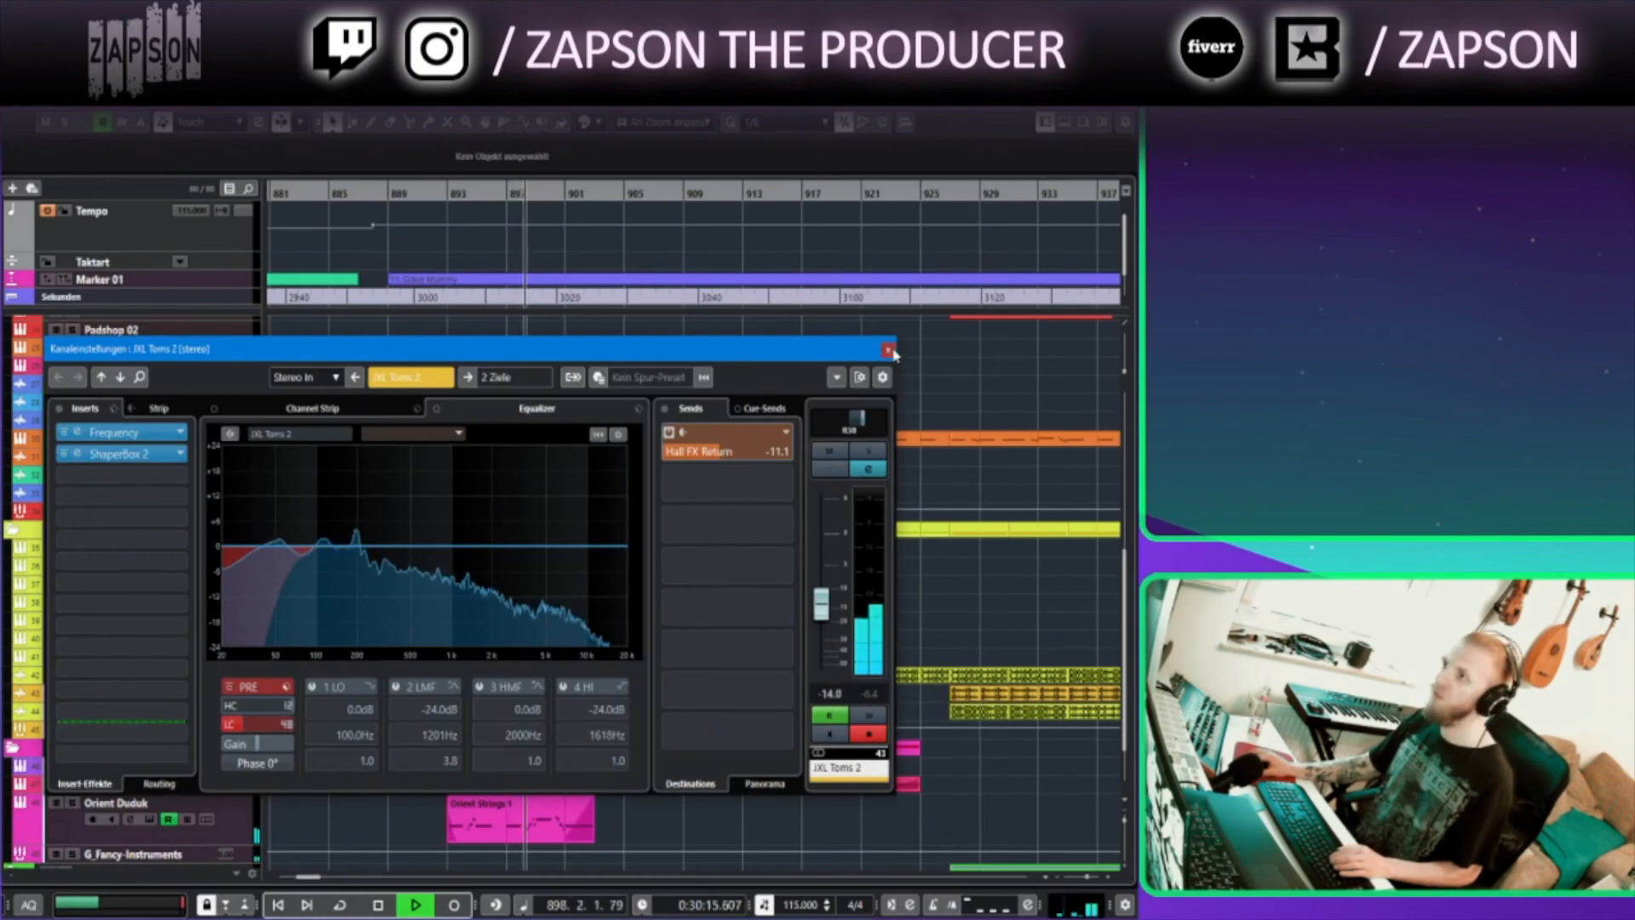
Close the channel settings window and briefly view the Orient Strings 1 part's notes in the Key Editor
left_click(888, 350)
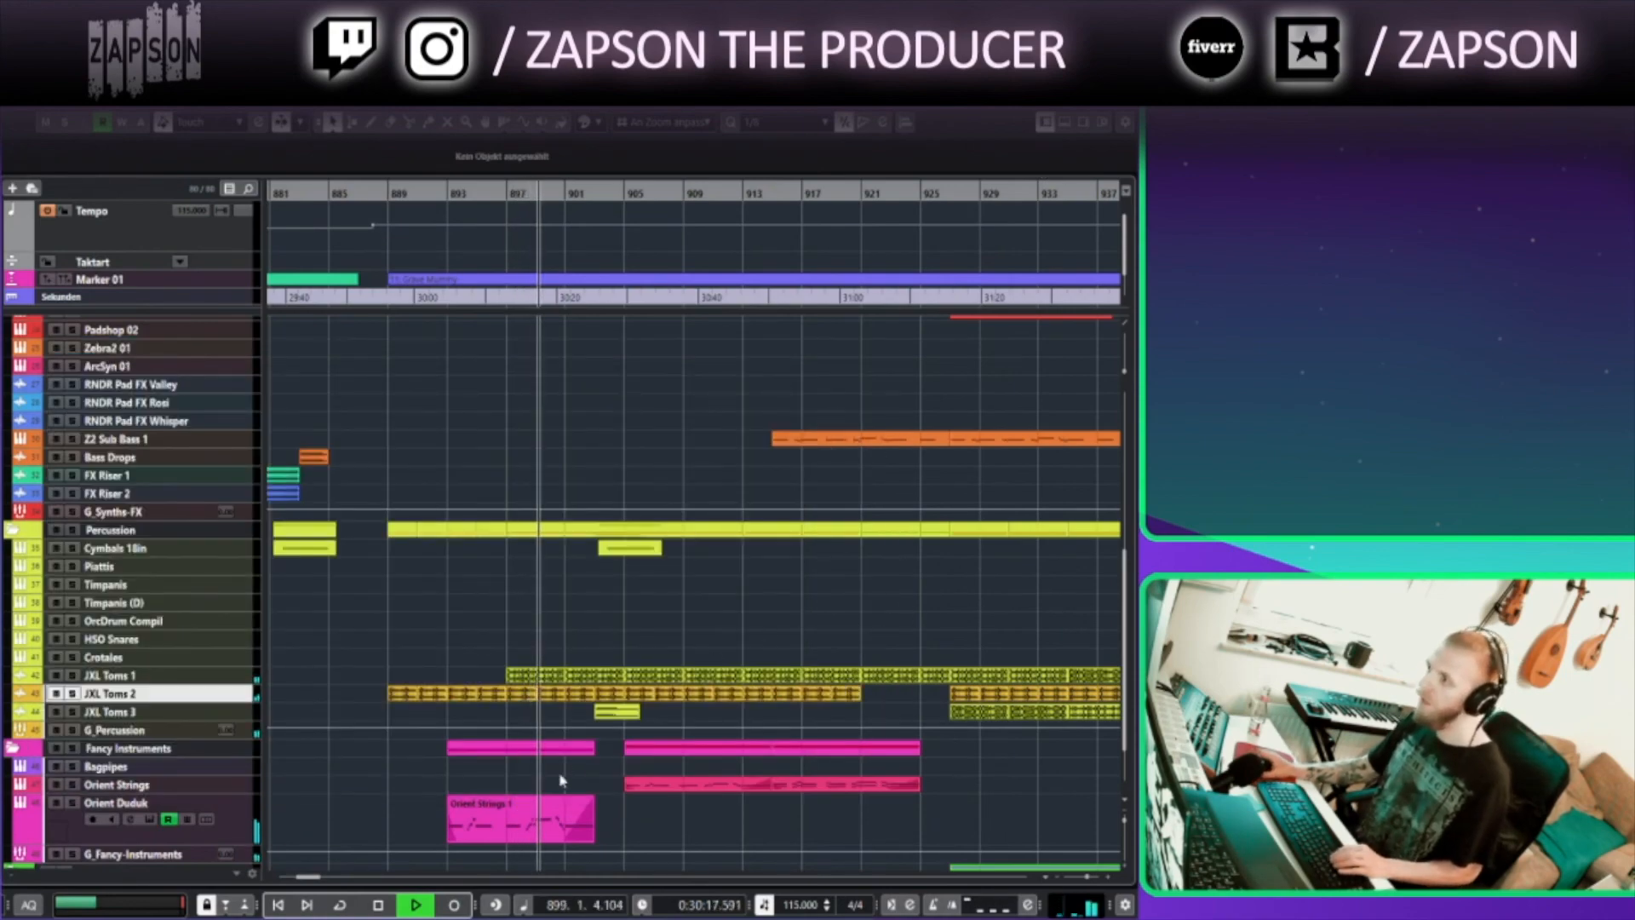
scroll(560, 781, "down", 3)
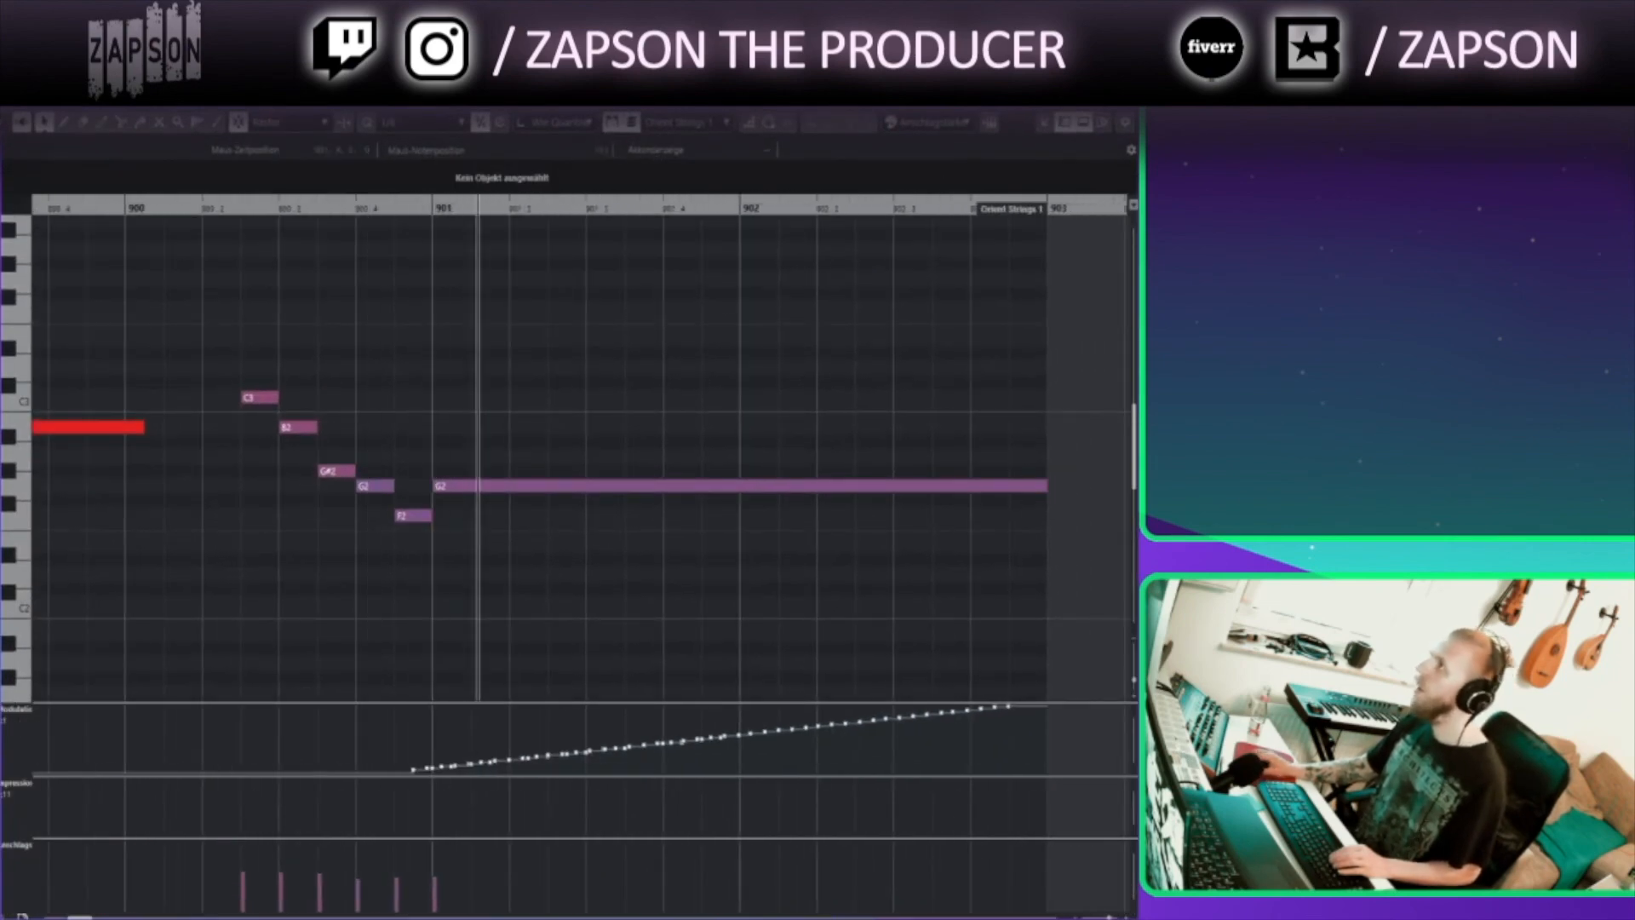
key("Return")
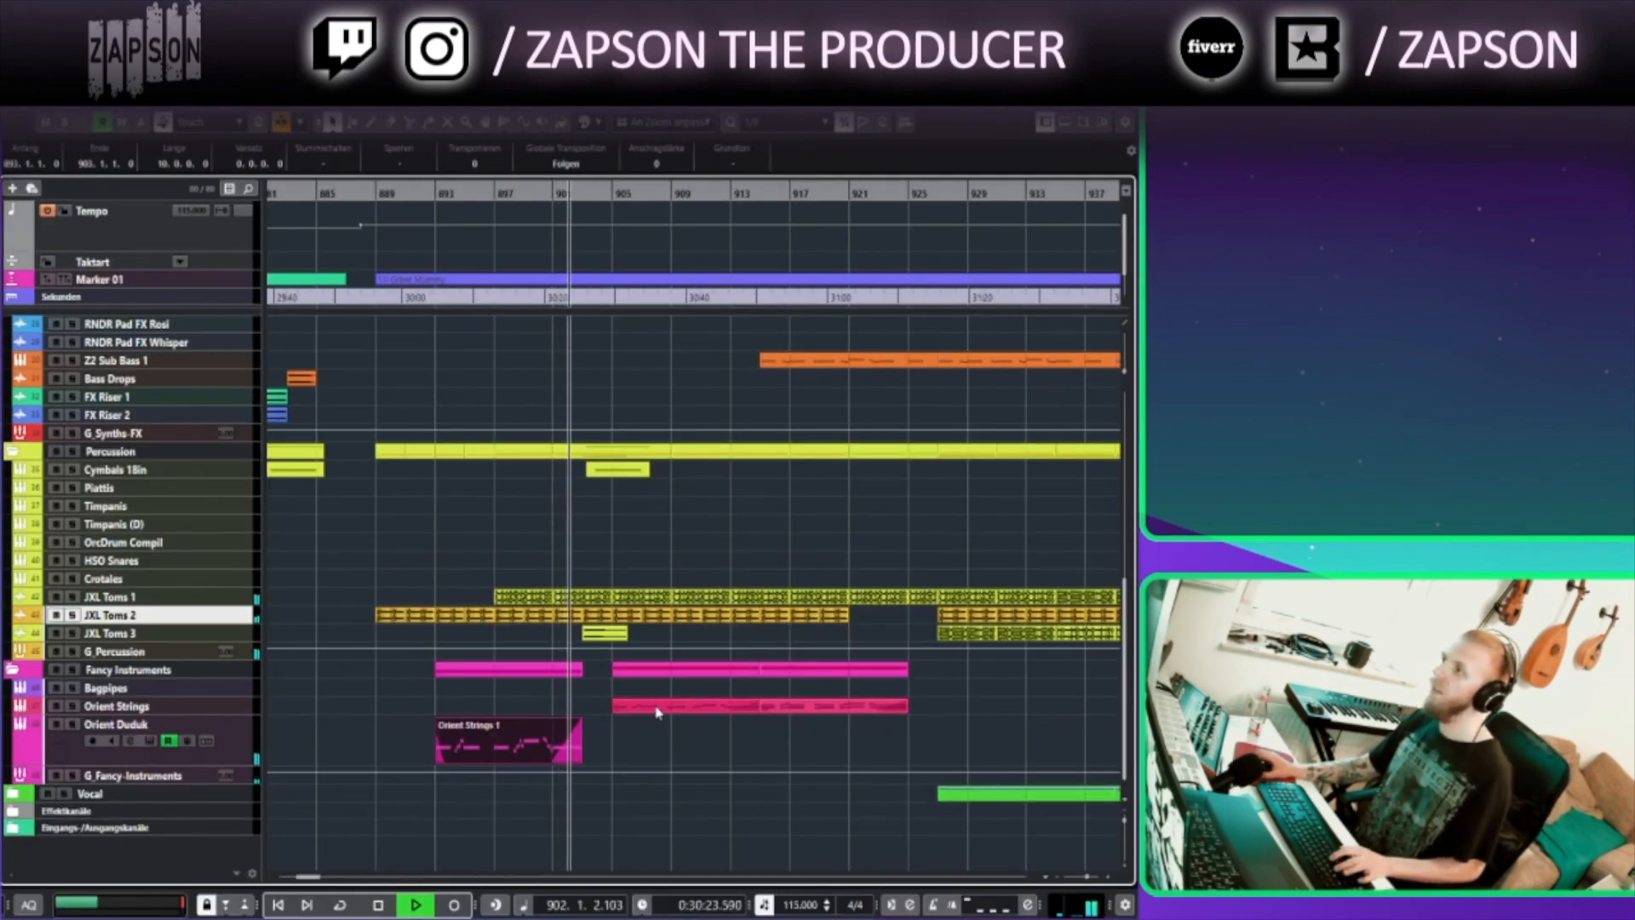
Open the Orient Strings part starting at bar 905 in the Key Editor and review its melody notes
scroll(667, 452, "down", 3)
left_click_drag(667, 452, 626, 342)
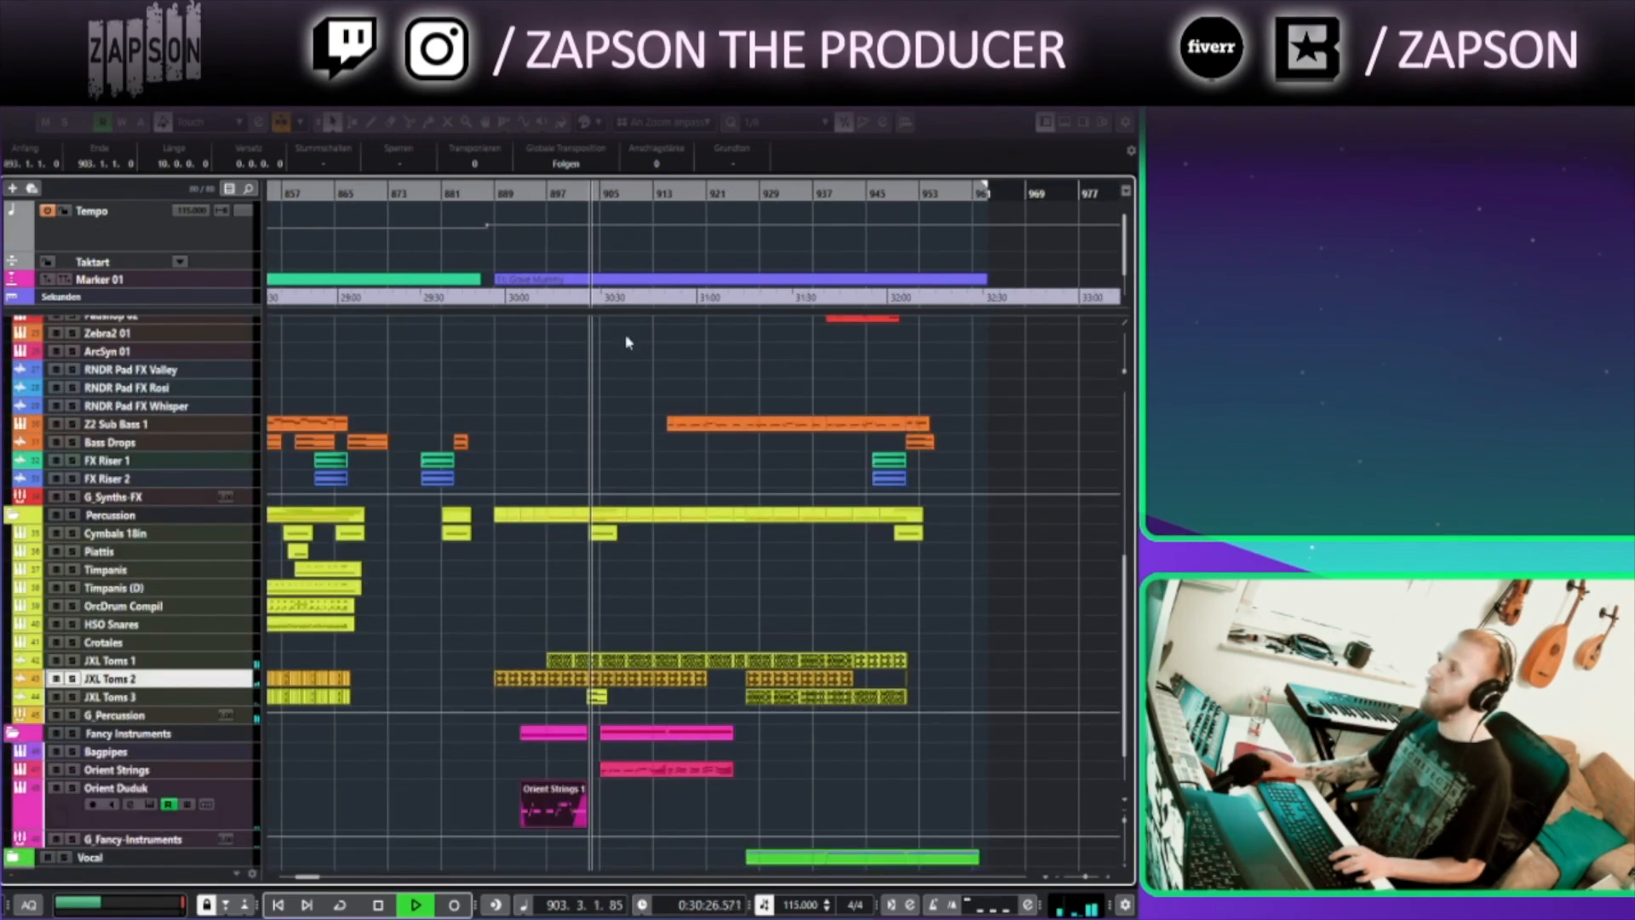
double_click(631, 764)
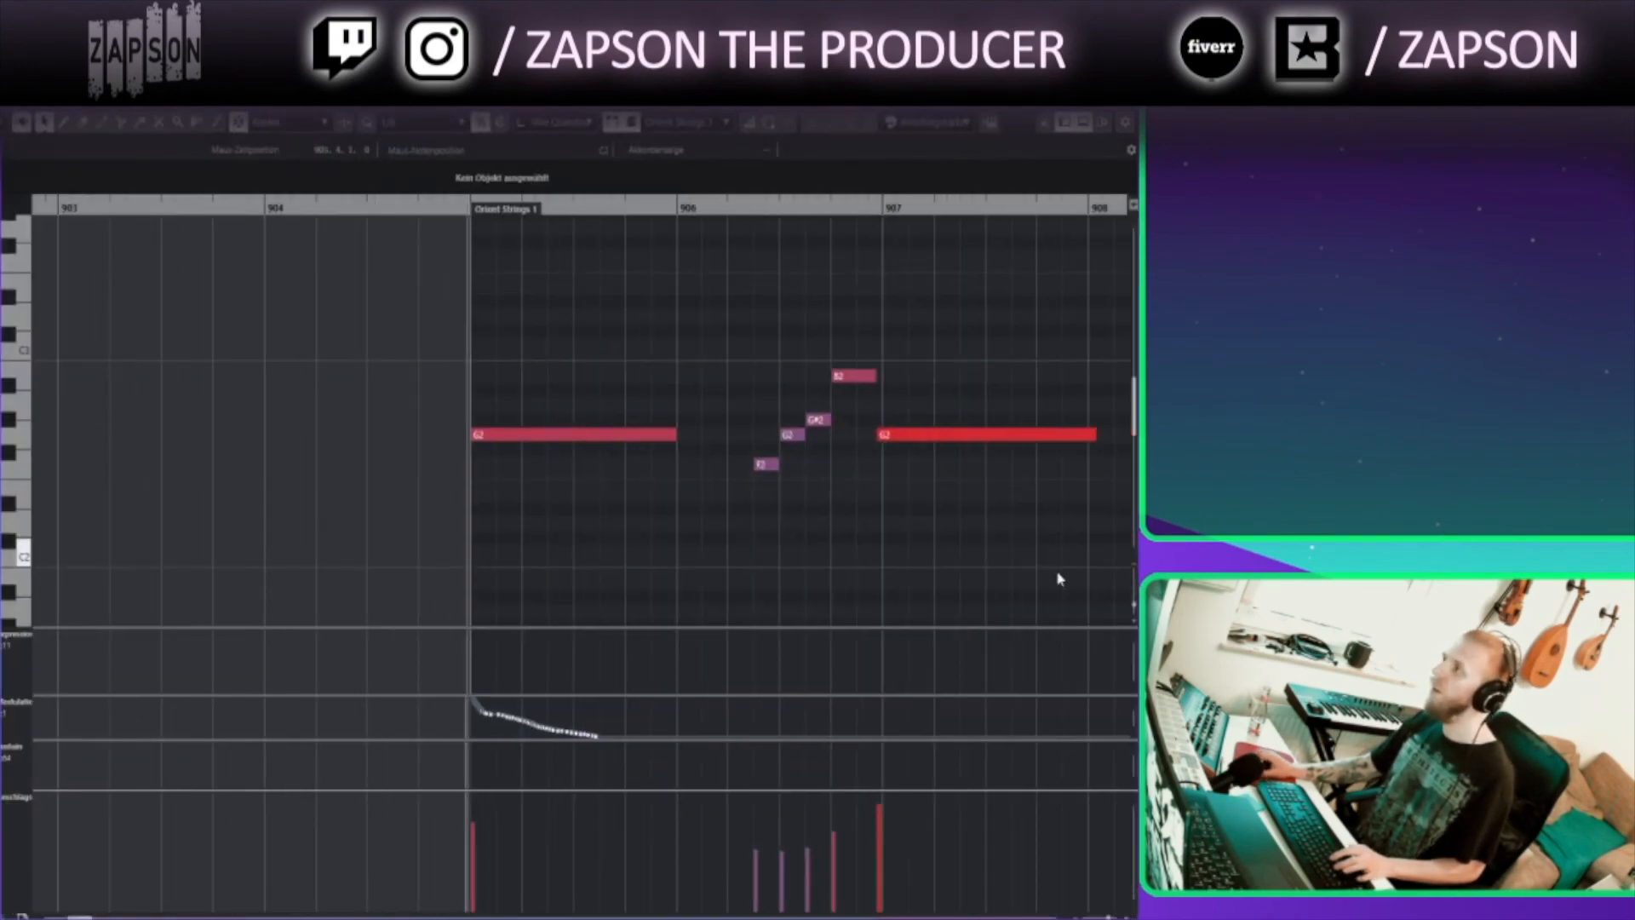
left_click_drag(1134, 605, 1133, 590)
left_click_drag(1013, 503, 661, 520)
scroll(661, 520, "down", 3)
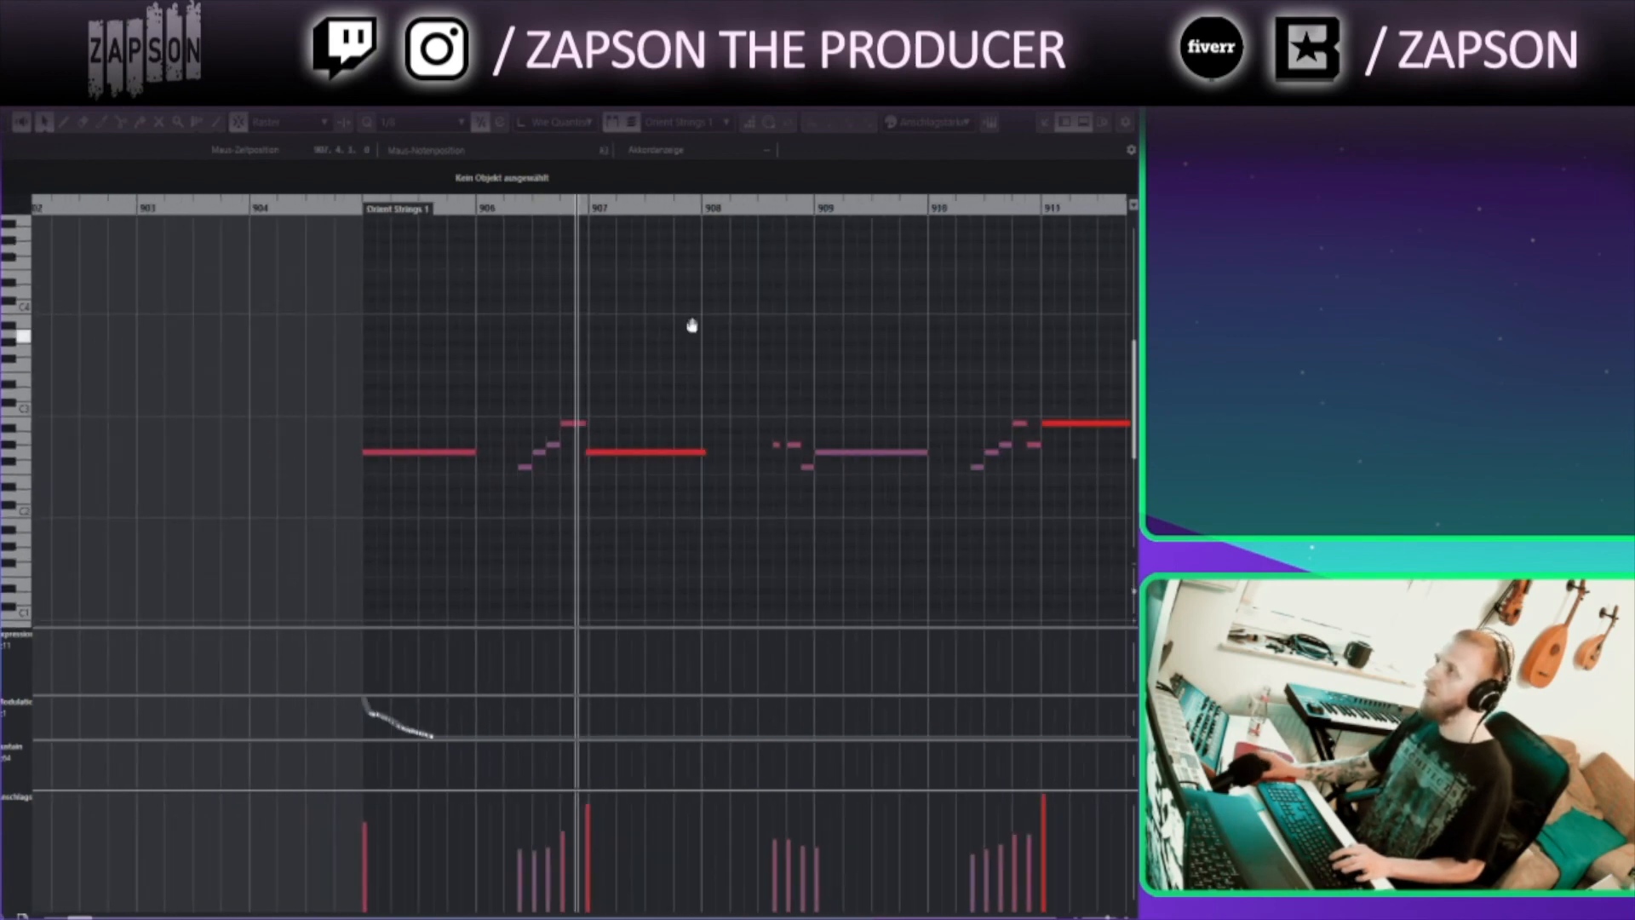
left_click_drag(694, 325, 503, 401)
left_click(1124, 97)
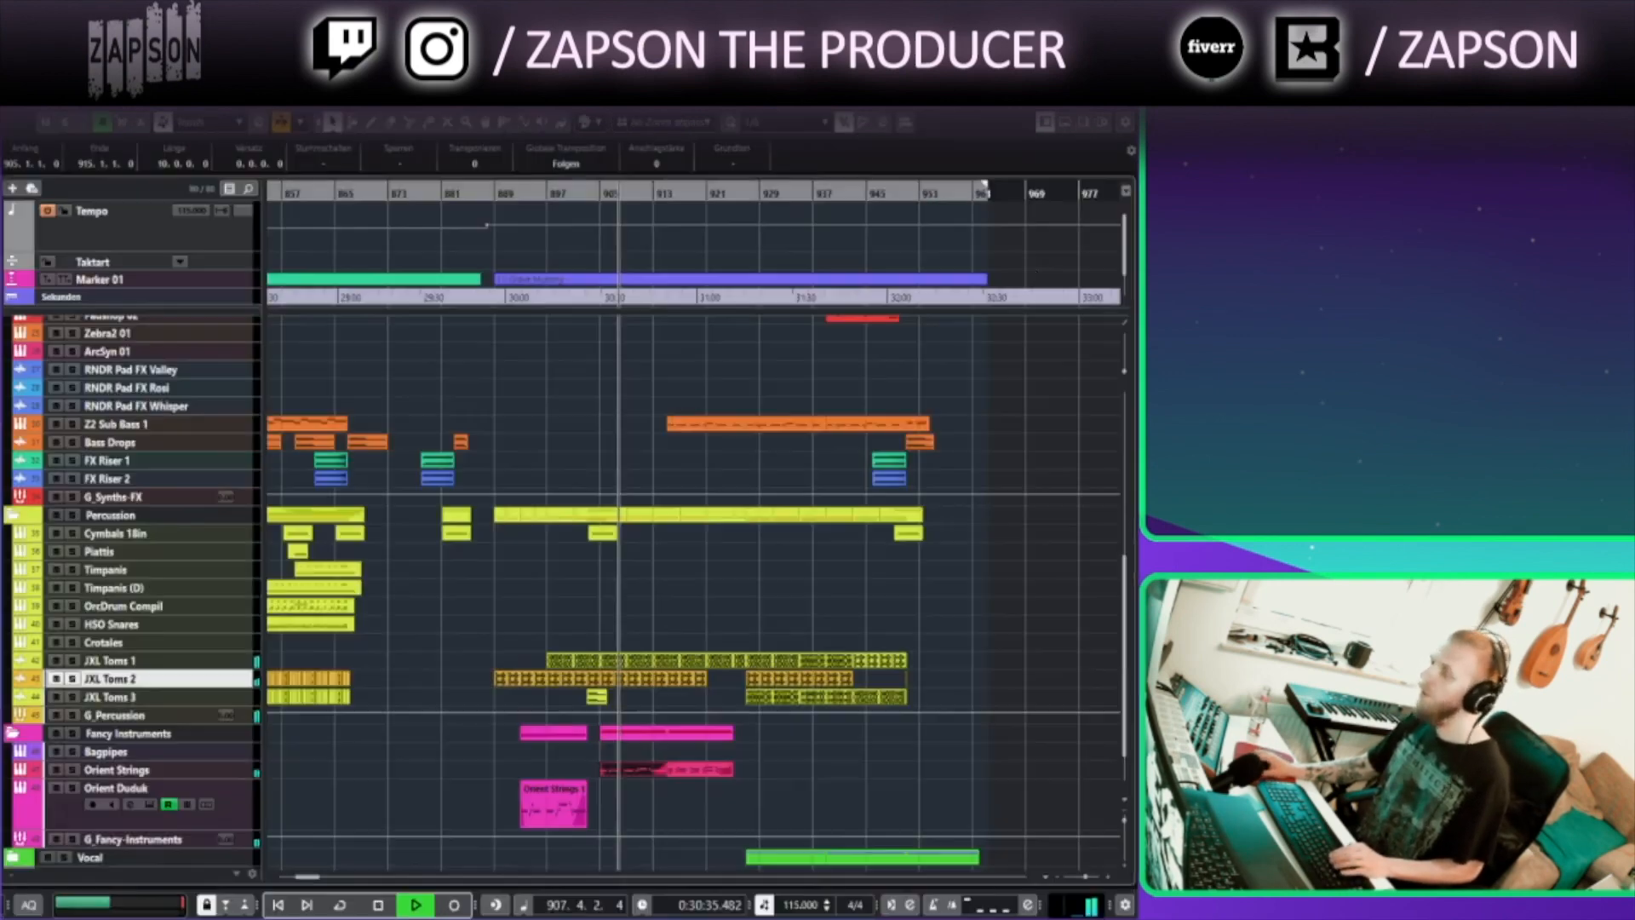
Open the JXL Toms 2 audio event around bar 913 in the Sample Editor, close it and stop playback
scroll(852, 477, "down", 2)
left_click(718, 556)
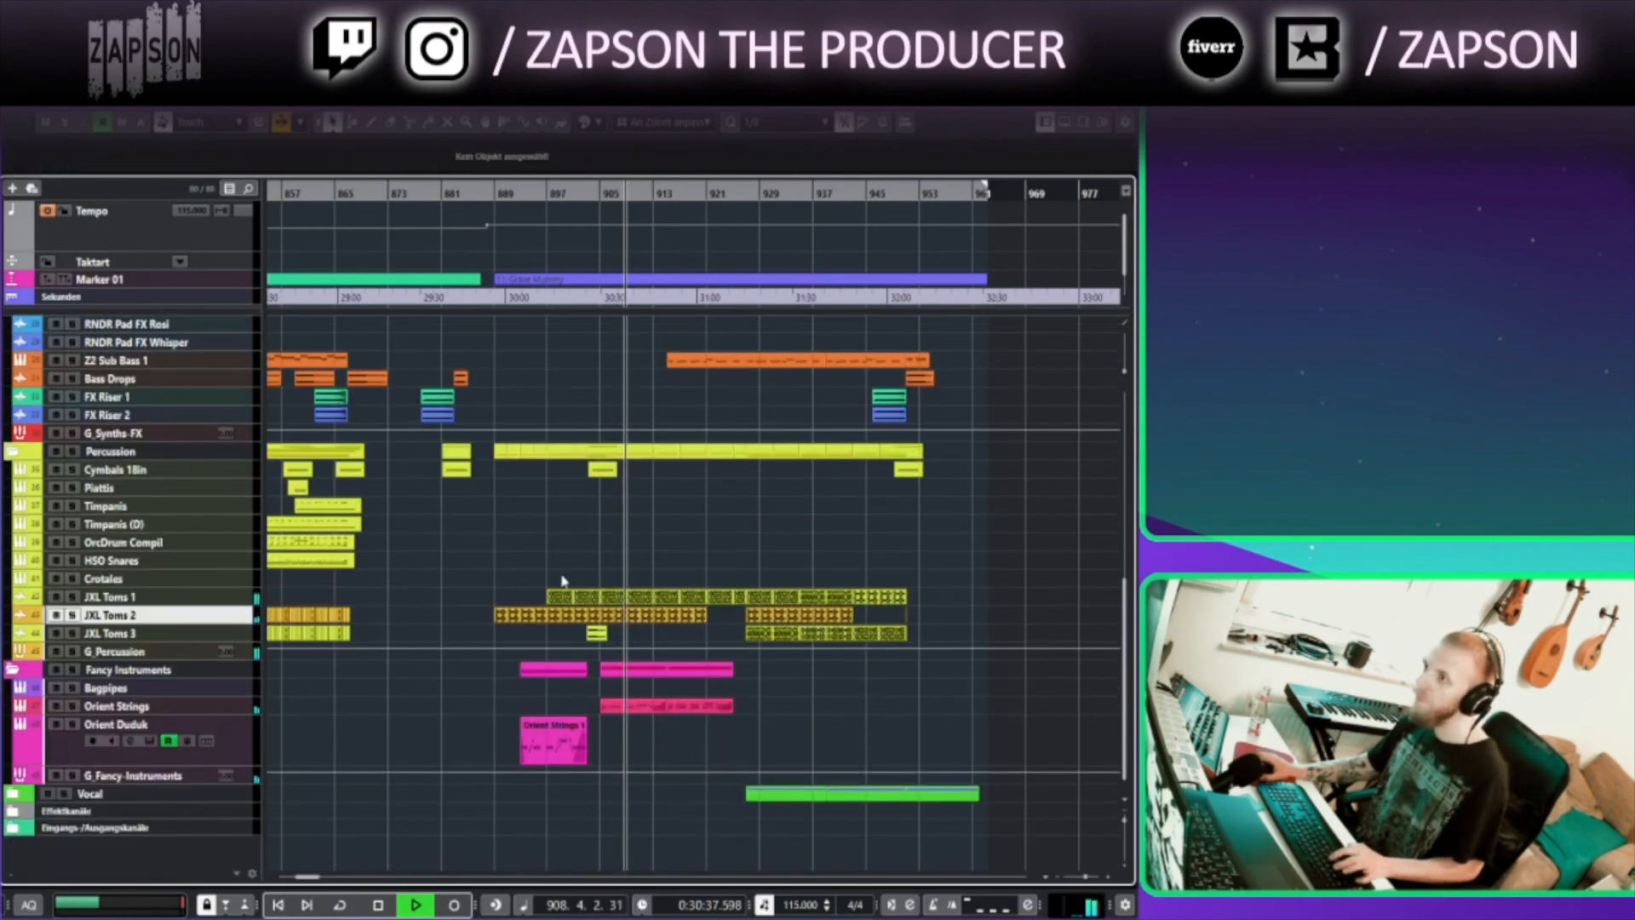
scroll(565, 577, "up", 4)
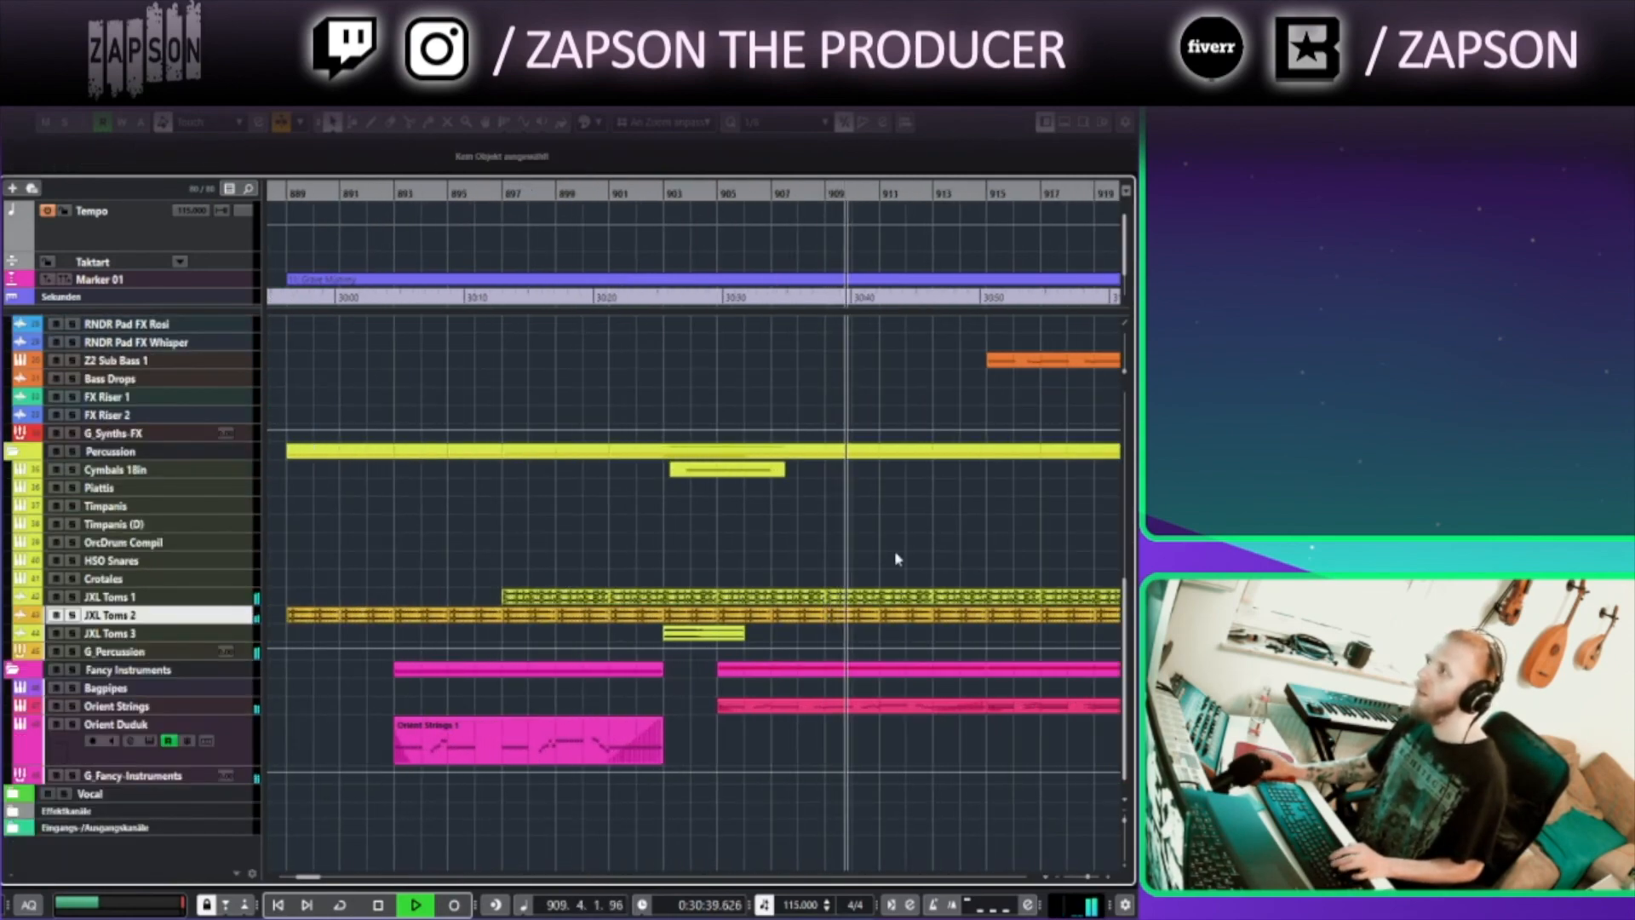
left_click_drag(1004, 598, 789, 602)
scroll(788, 603, "up", 4)
double_click(692, 629)
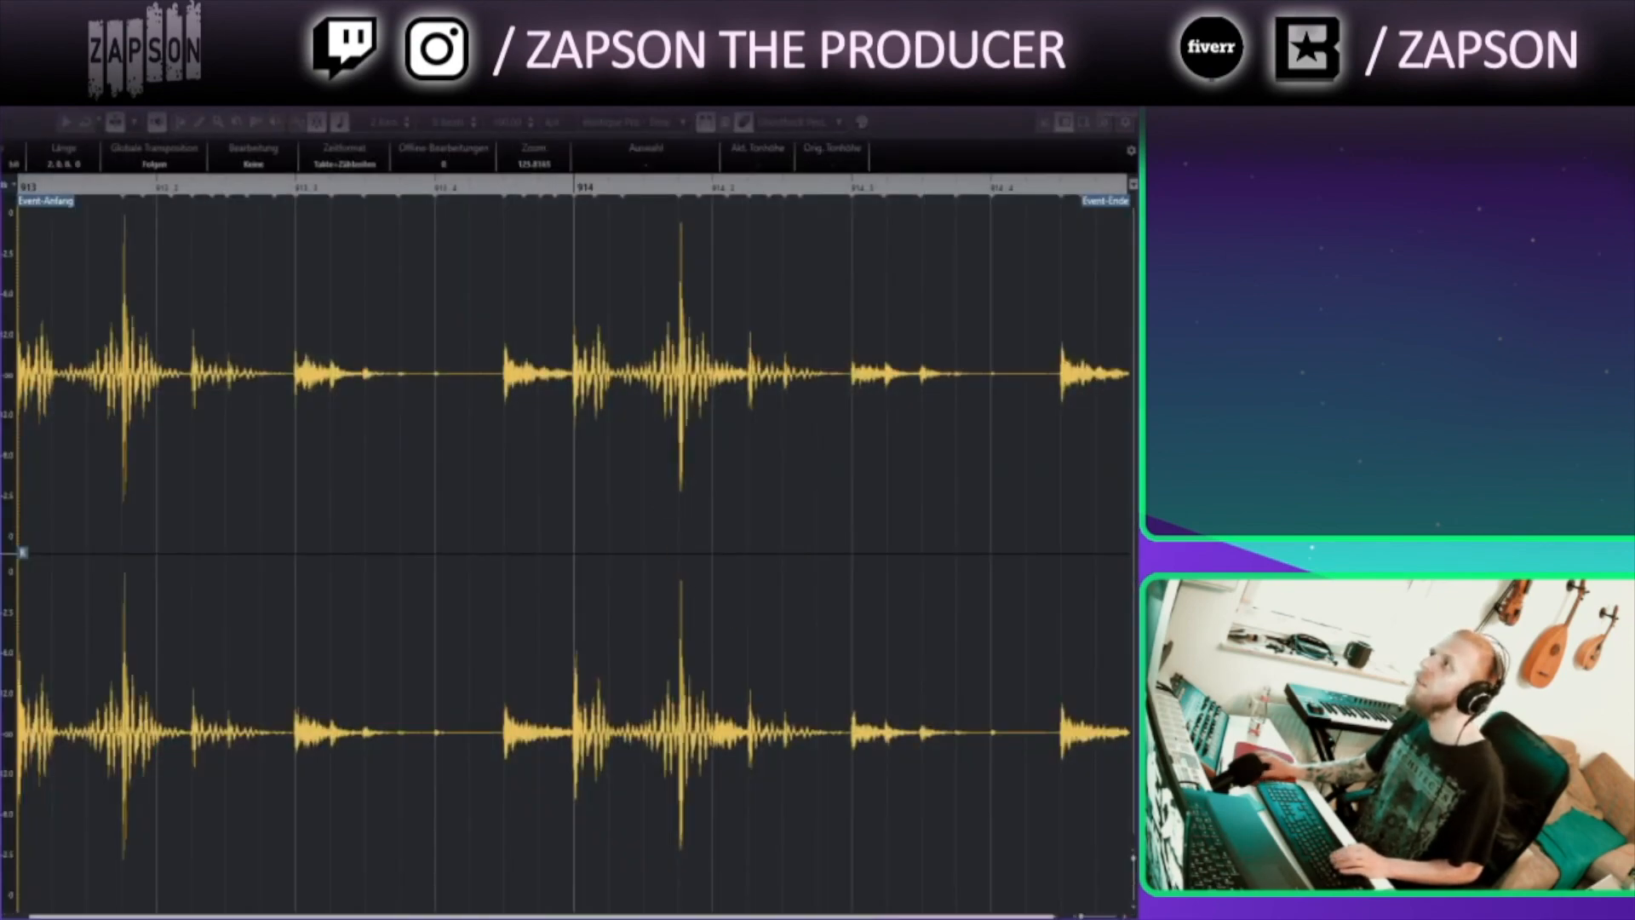
left_click(1123, 85)
key("space")
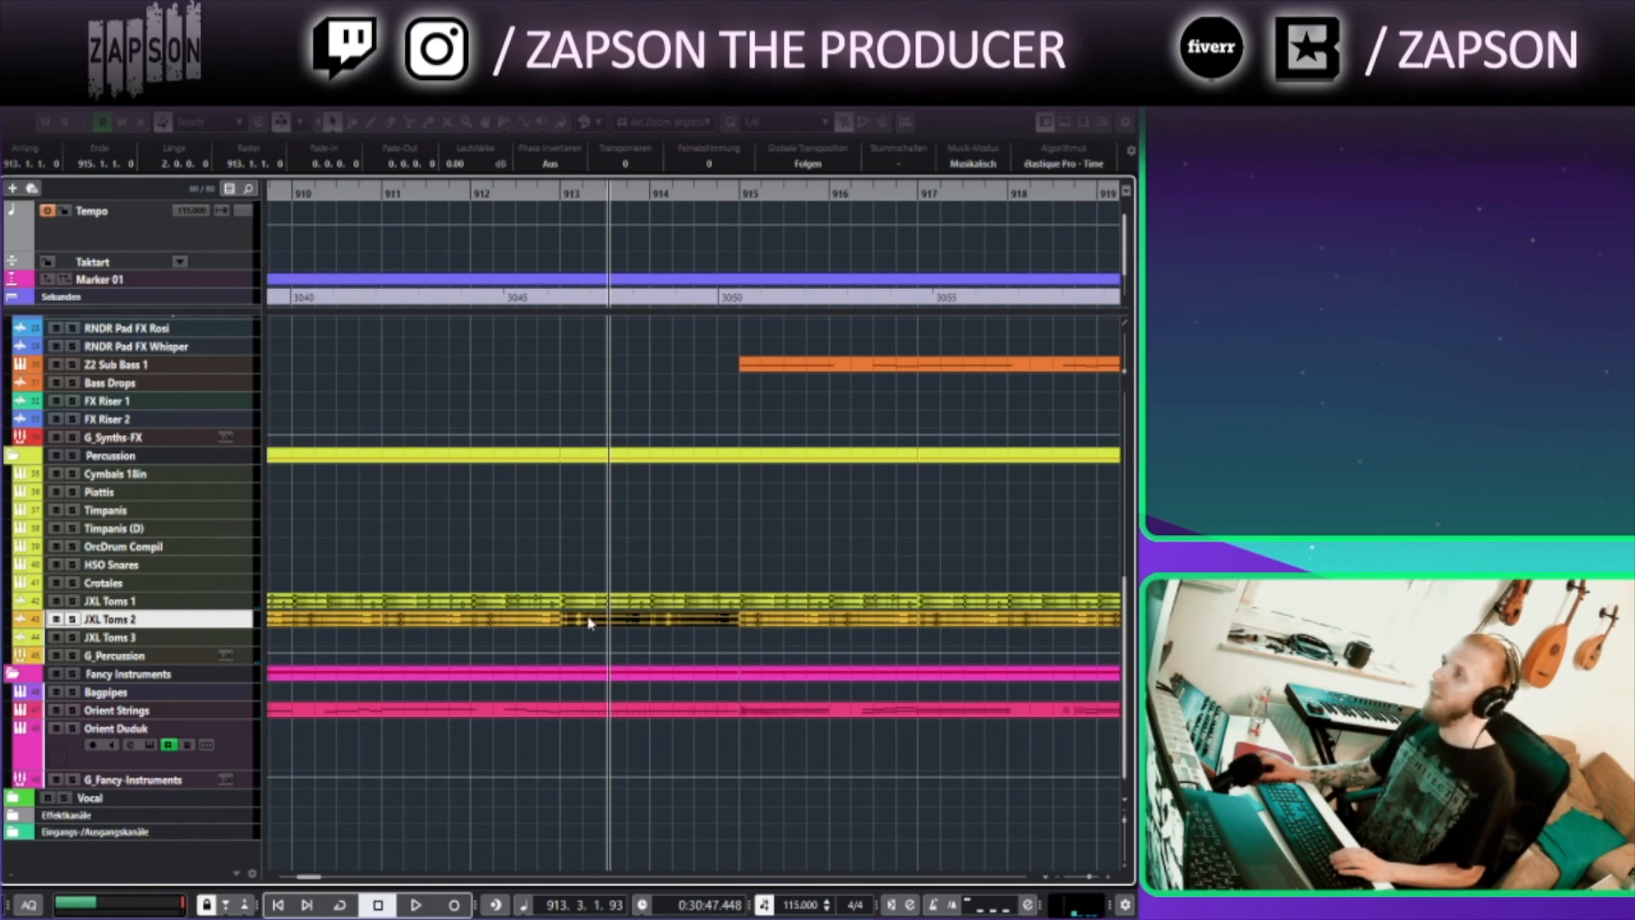
Set the playback position near bar 913 and enlarge the JXL Toms 2 track's height
left_click(473, 193)
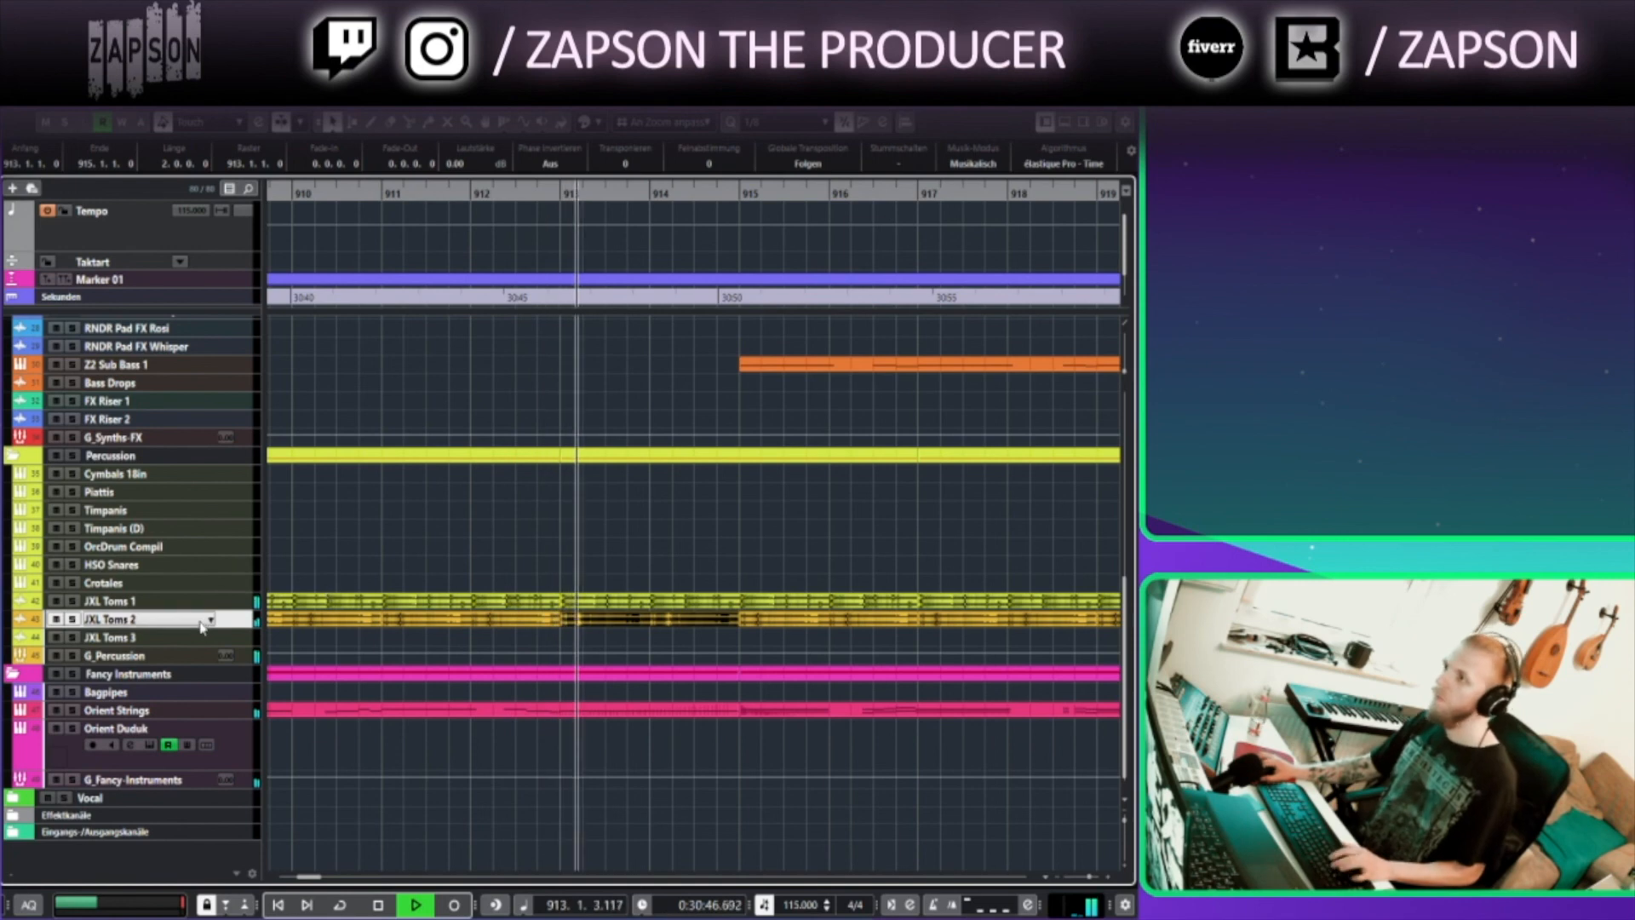
key("Down")
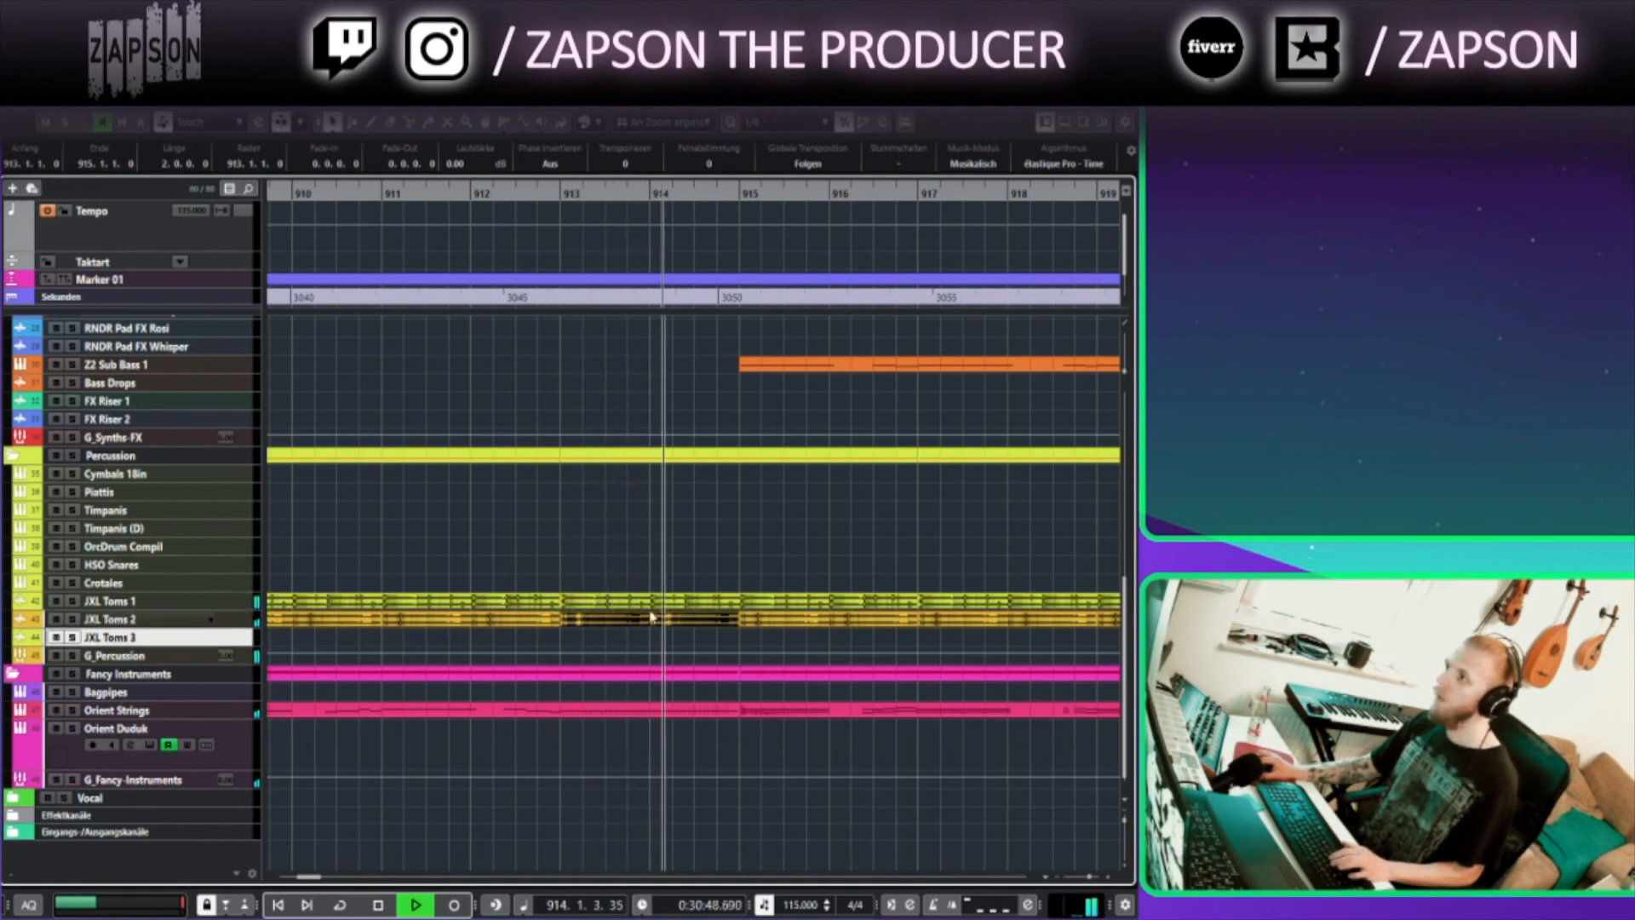
left_click_drag(220, 624, 228, 729)
Bring the string tracks into view and inspect the Bass Long KS part around bar 917 in the Key Editor
left_click_drag(909, 556, 405, 712)
scroll(405, 639, "down", 7)
left_click_drag(449, 532, 458, 898)
scroll(535, 725, "up", 5)
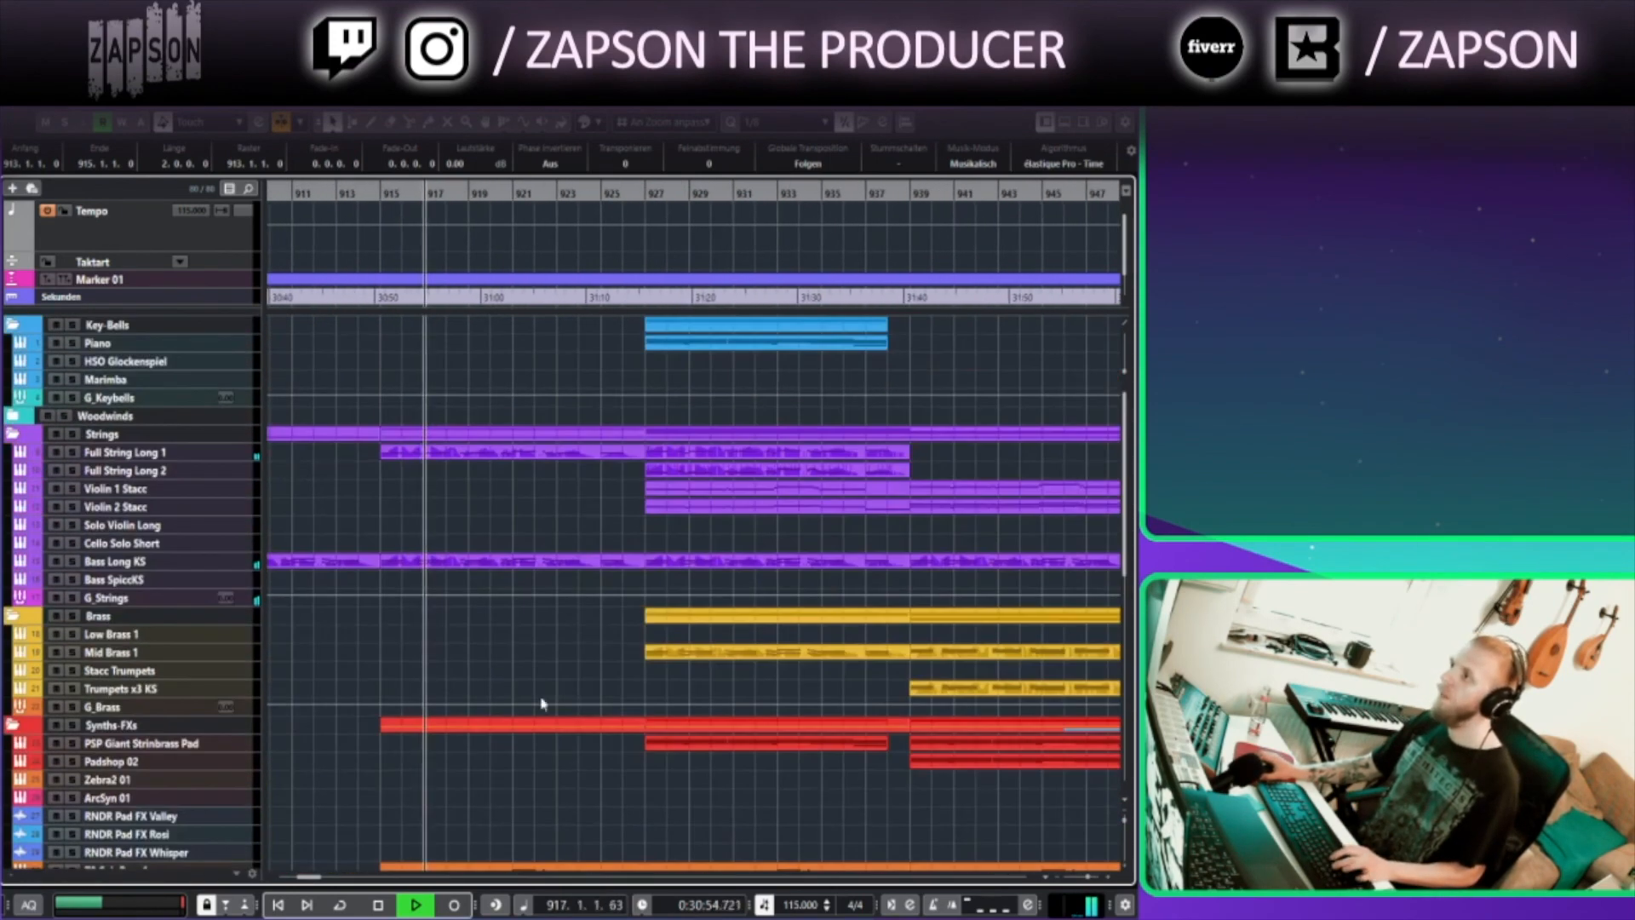
double_click(449, 562)
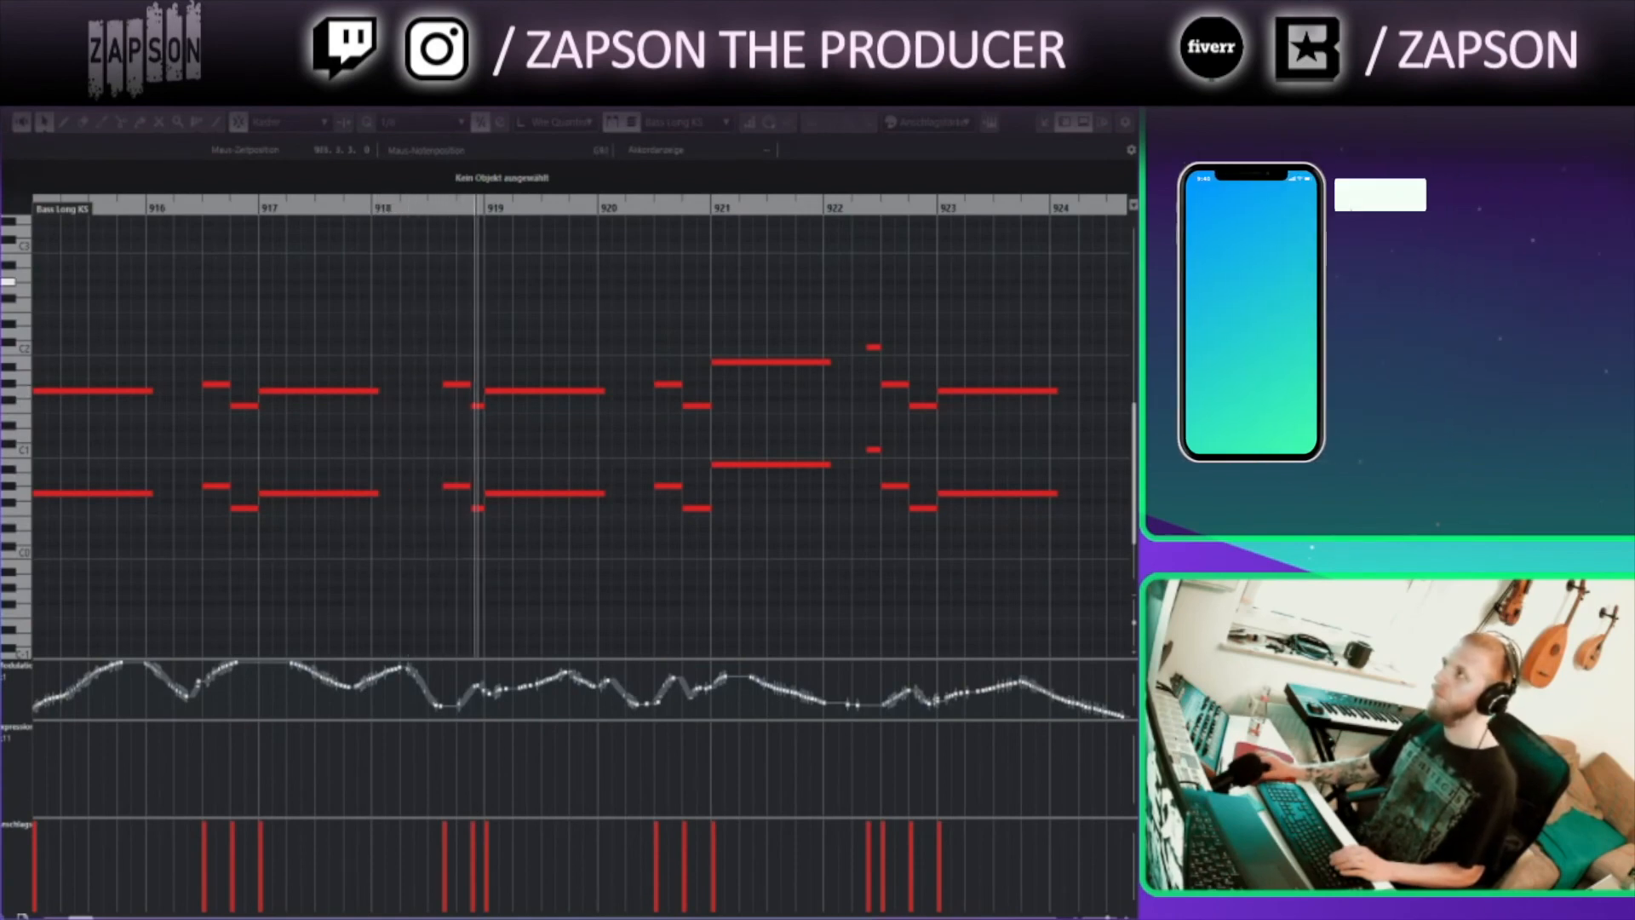
key("Escape")
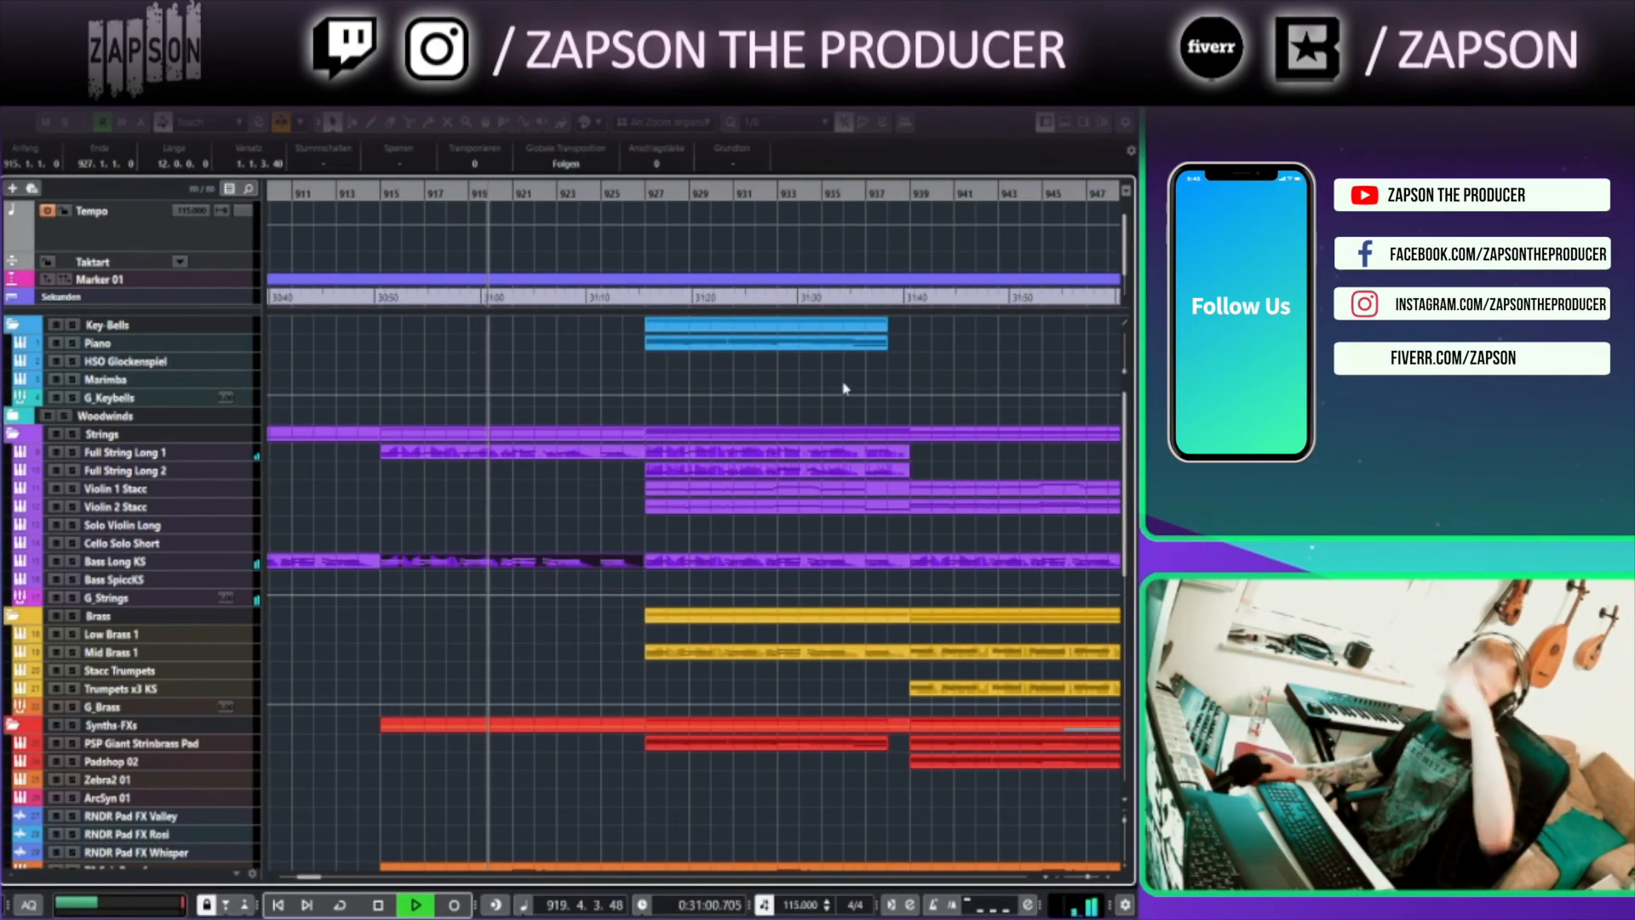
Open the Orient Strings part in the Key Editor and review its notes around bars 917 to 923
scroll(662, 628, "down", 10)
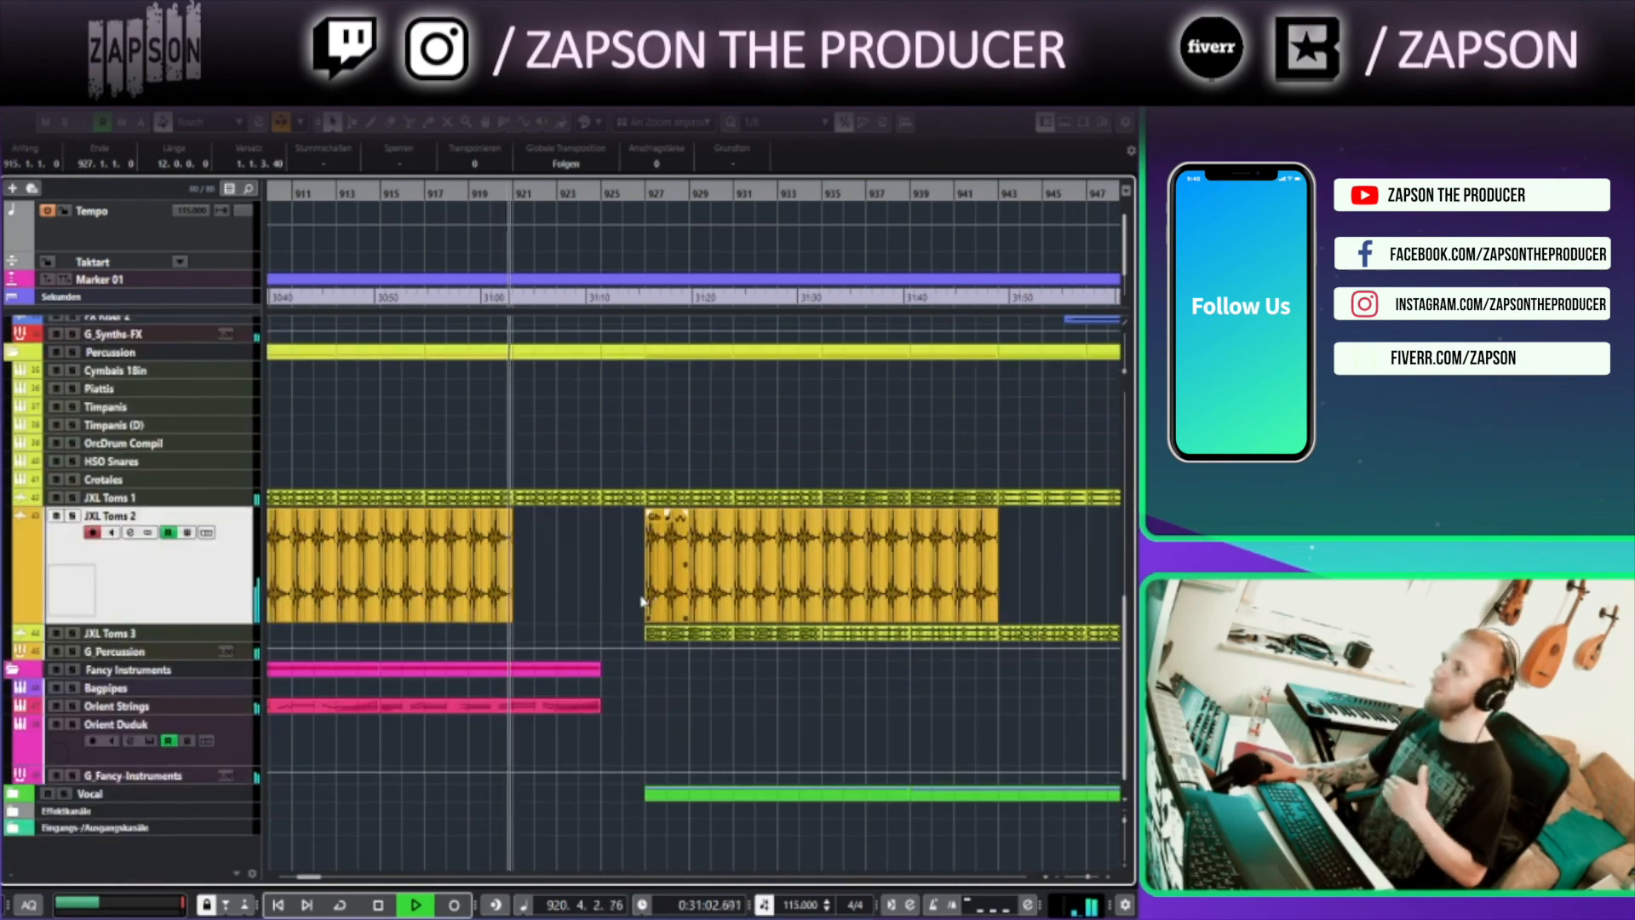
left_click(539, 705)
double_click(538, 706)
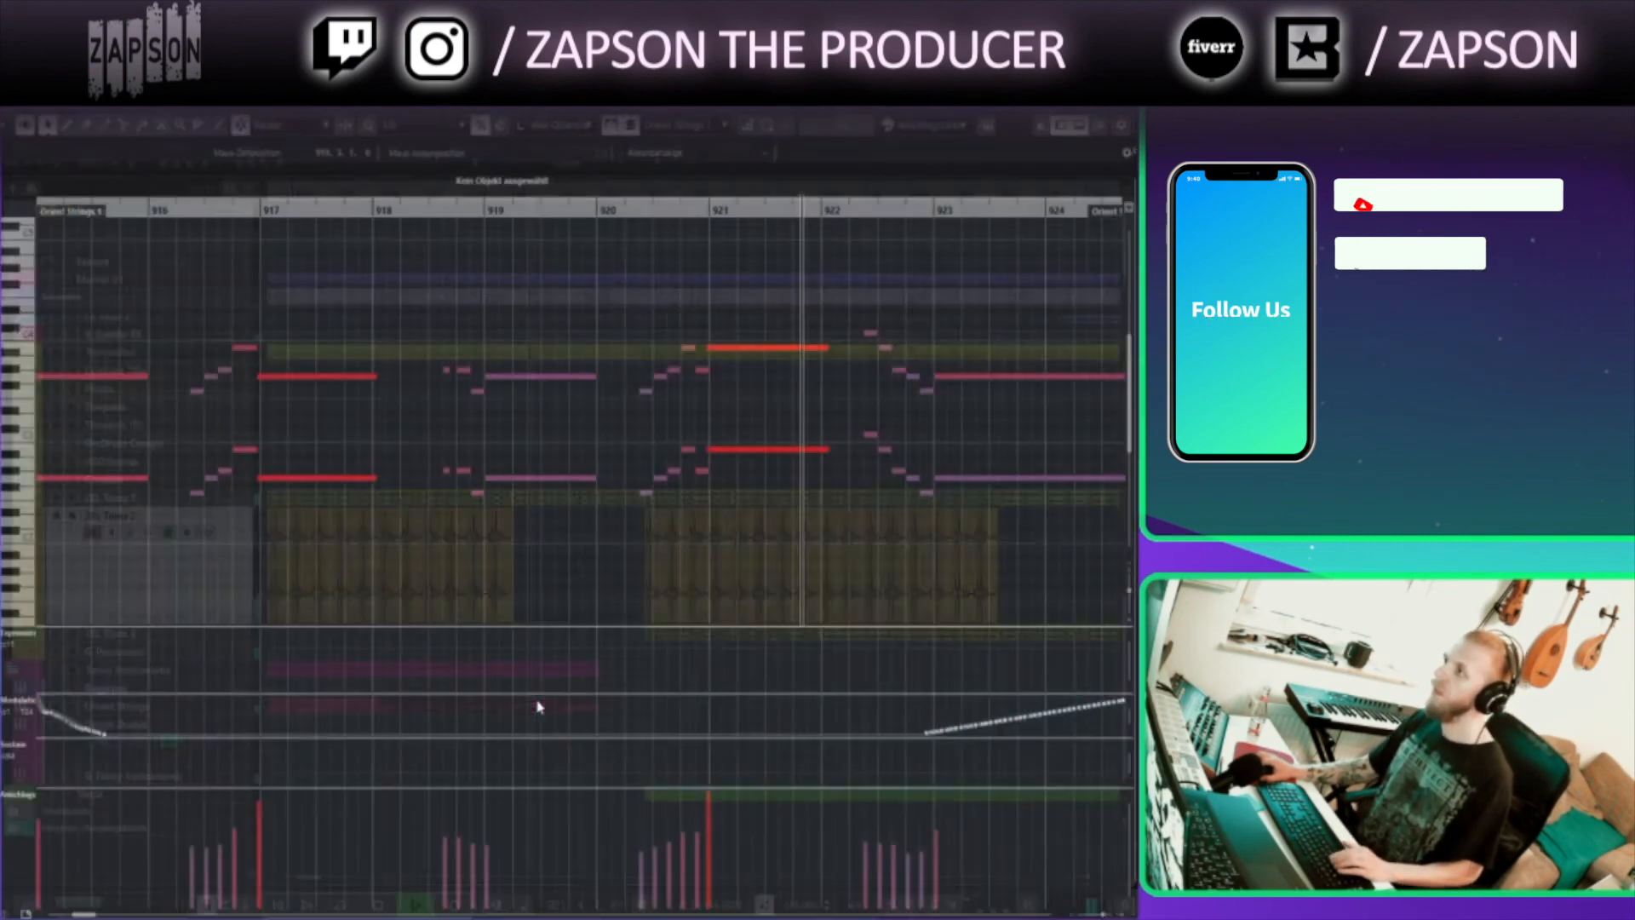
left_click_drag(937, 304, 718, 333)
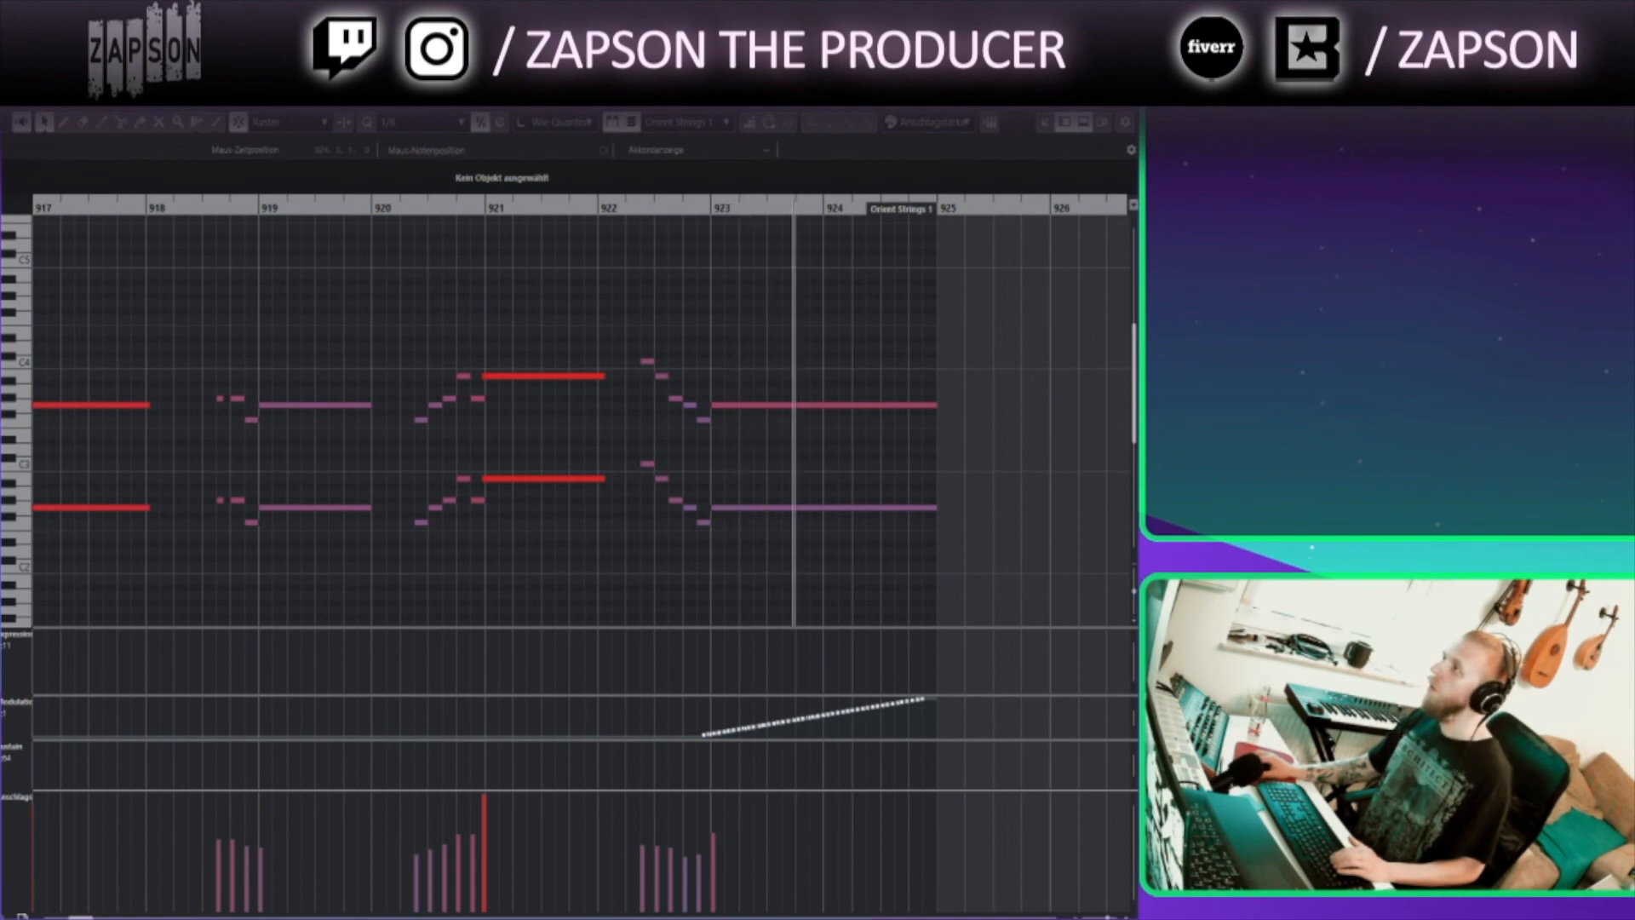
left_click(1123, 97)
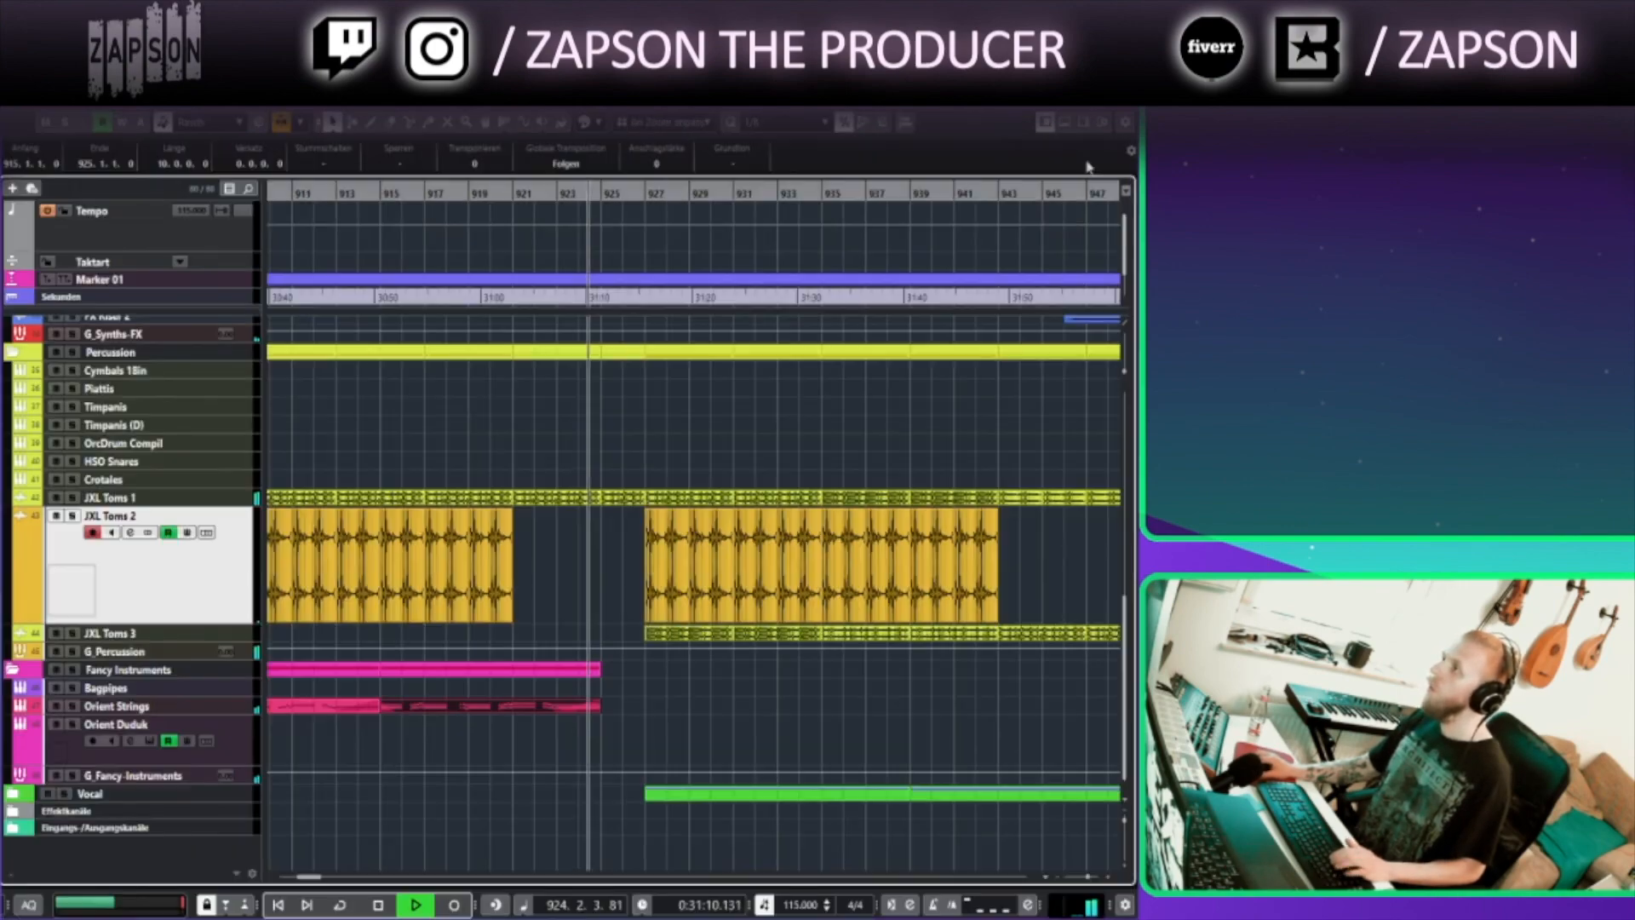
Open the Piano part starting around bar 927 in the Key Editor and review its chords
left_click(867, 418)
scroll(829, 427, "down", 4)
left_click_drag(759, 519, 631, 772)
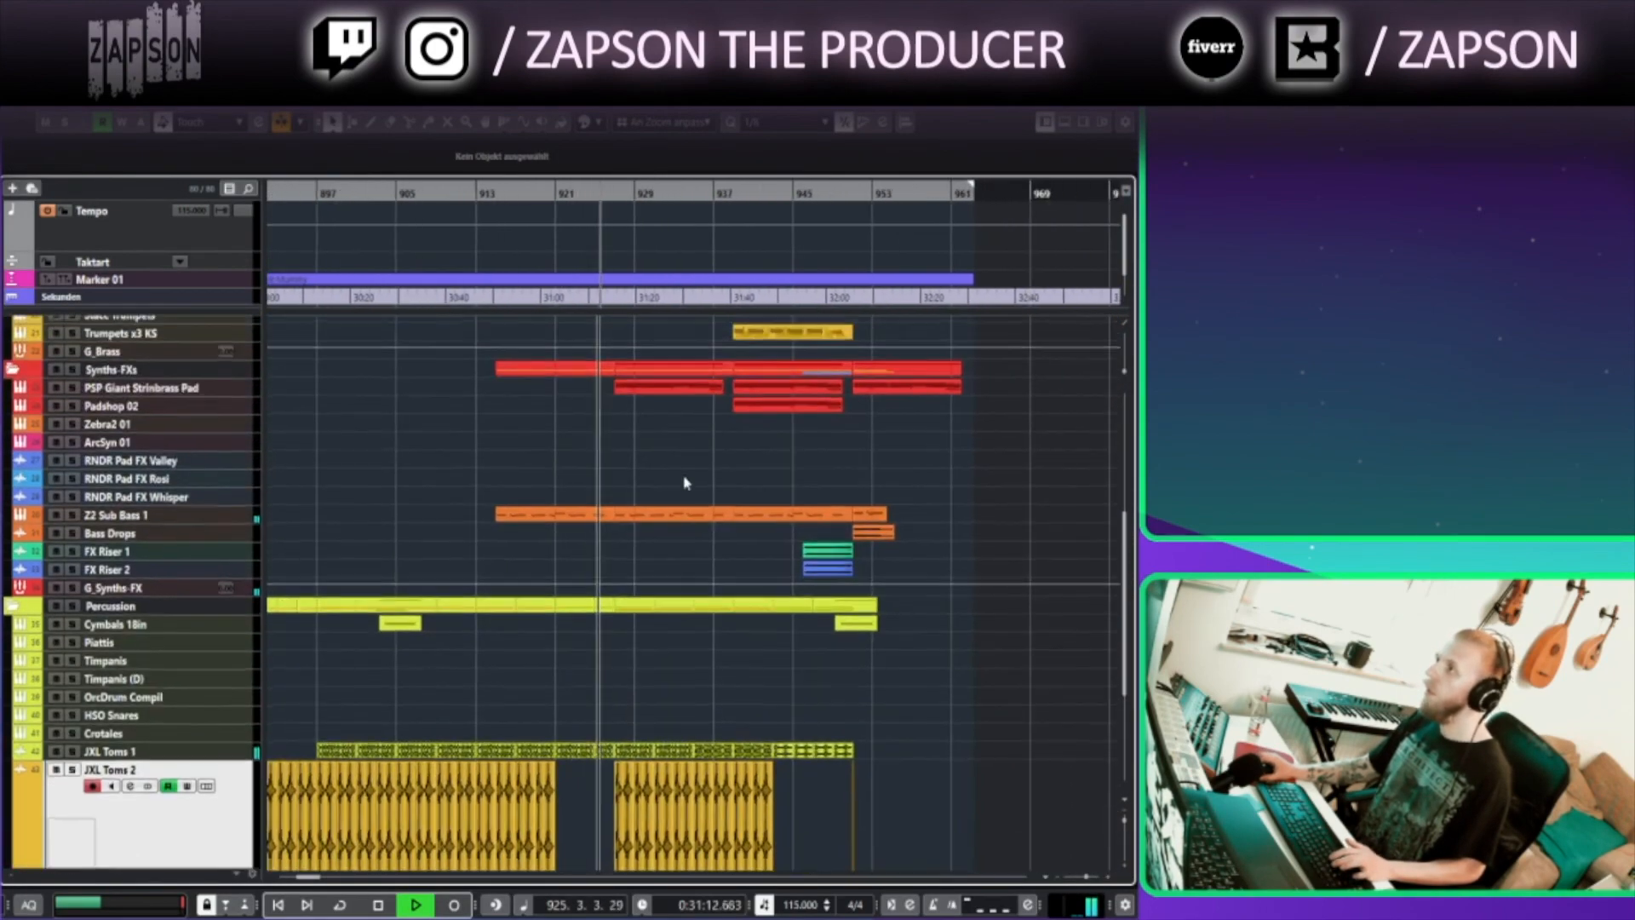
left_click_drag(587, 367, 543, 484)
double_click(596, 508)
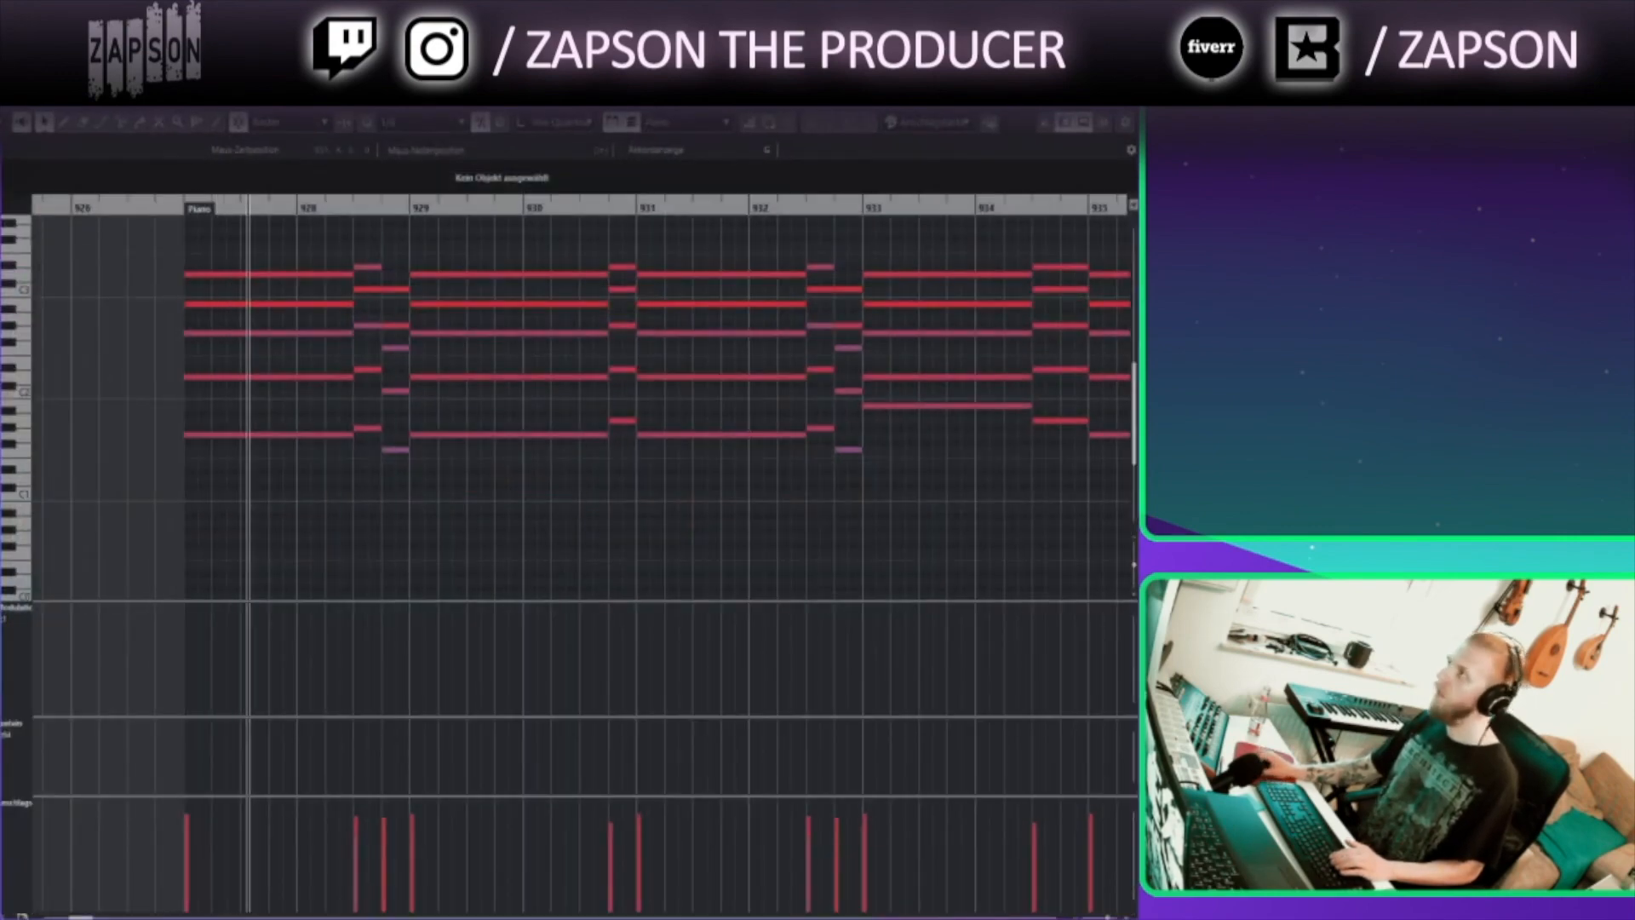
key("Escape")
Review the Bass Long KS part's notes and modulation curve around bars 928 to 936 in the Key Editor
scroll(898, 646, "up", 3)
scroll(600, 535, "up", 3)
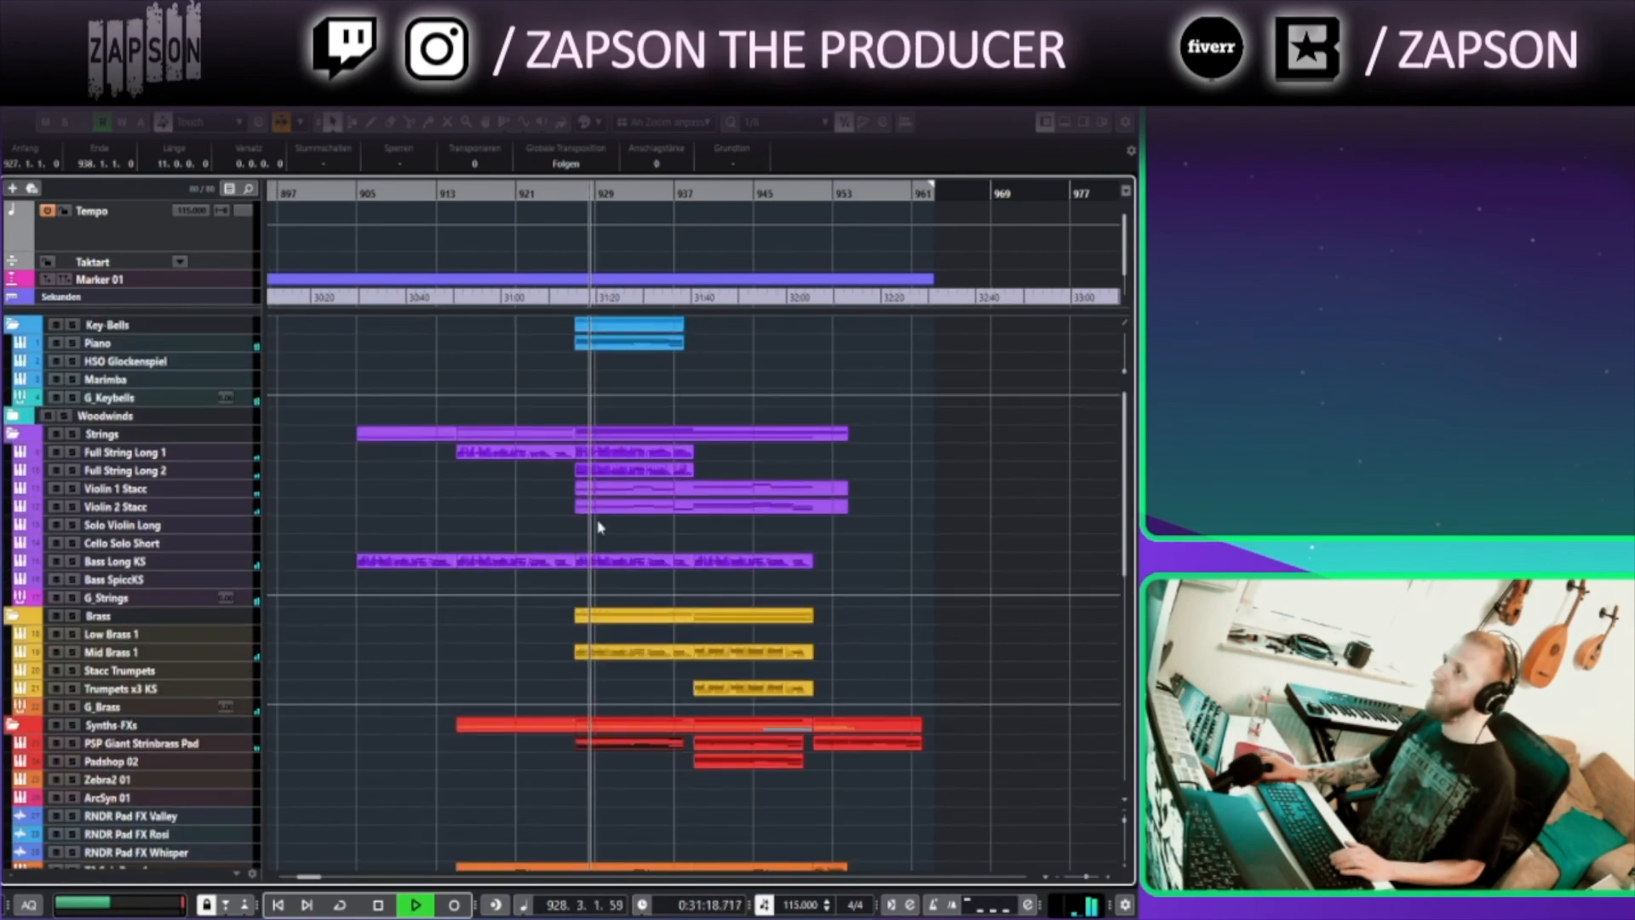
left_click_drag(737, 453, 641, 477)
key("Return")
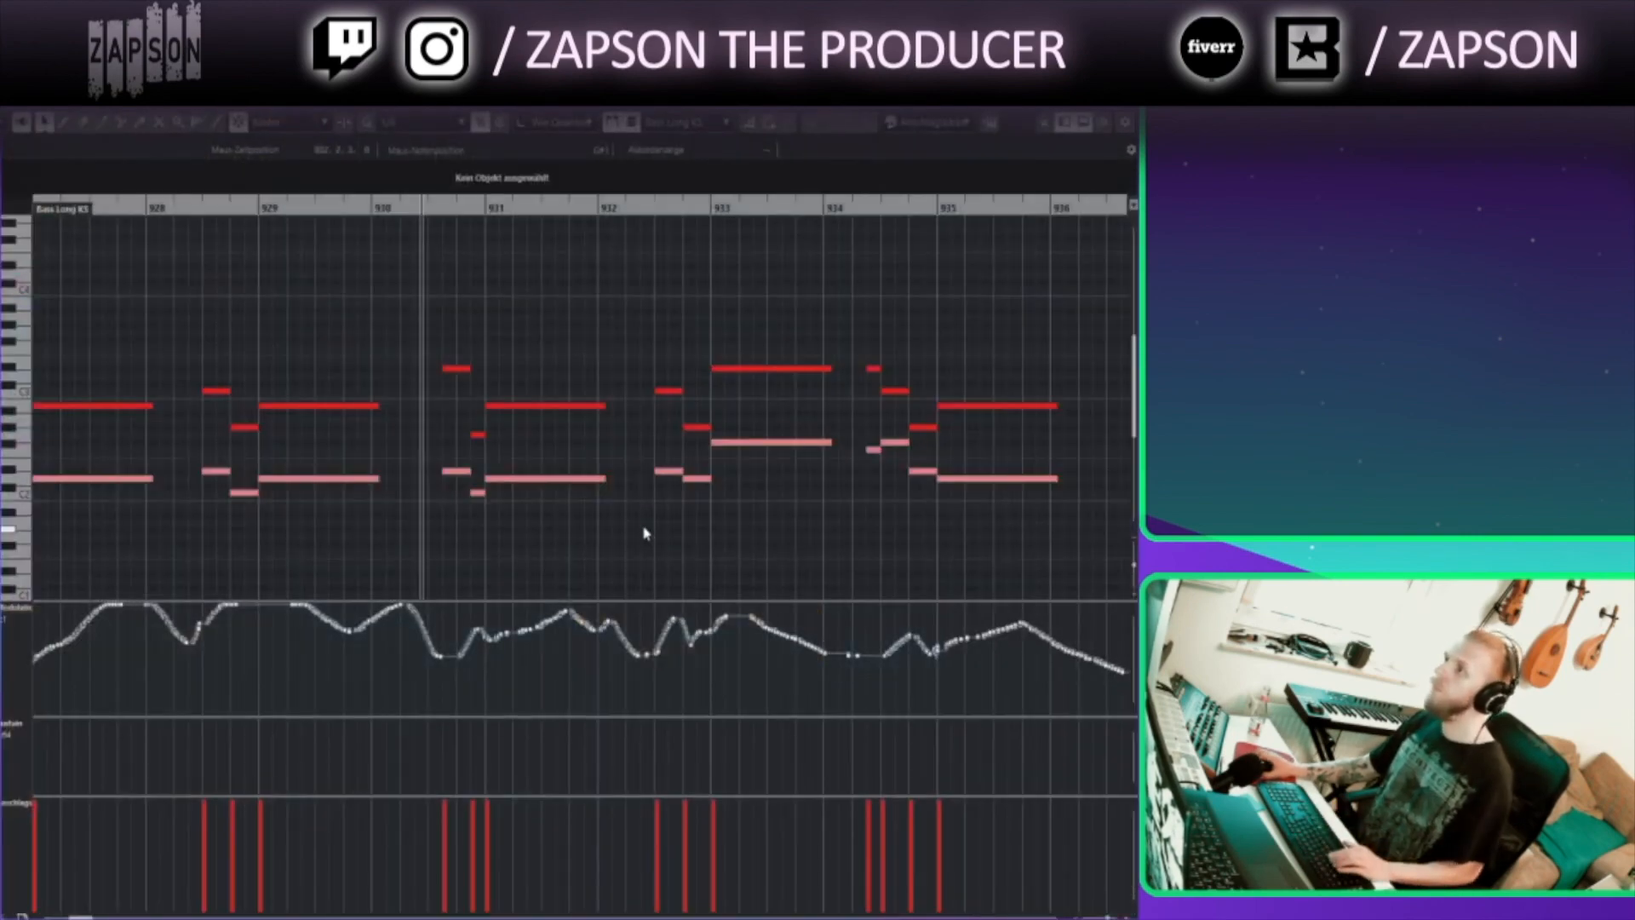
scroll(655, 352, "down", 2)
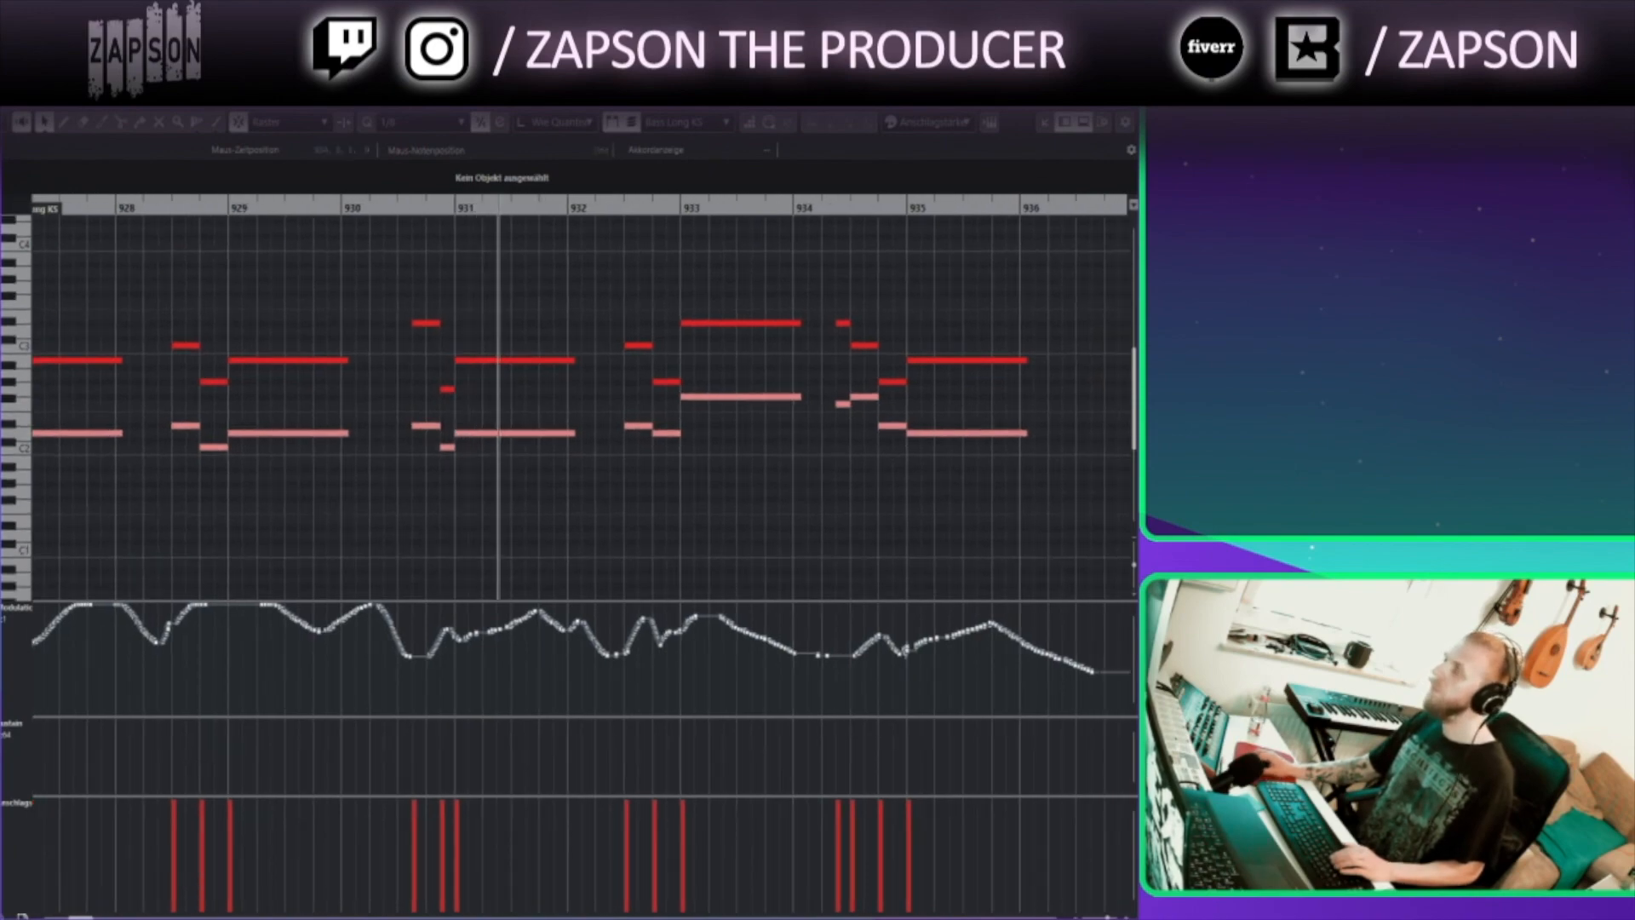
key("Return")
left_click(631, 567)
key("Return")
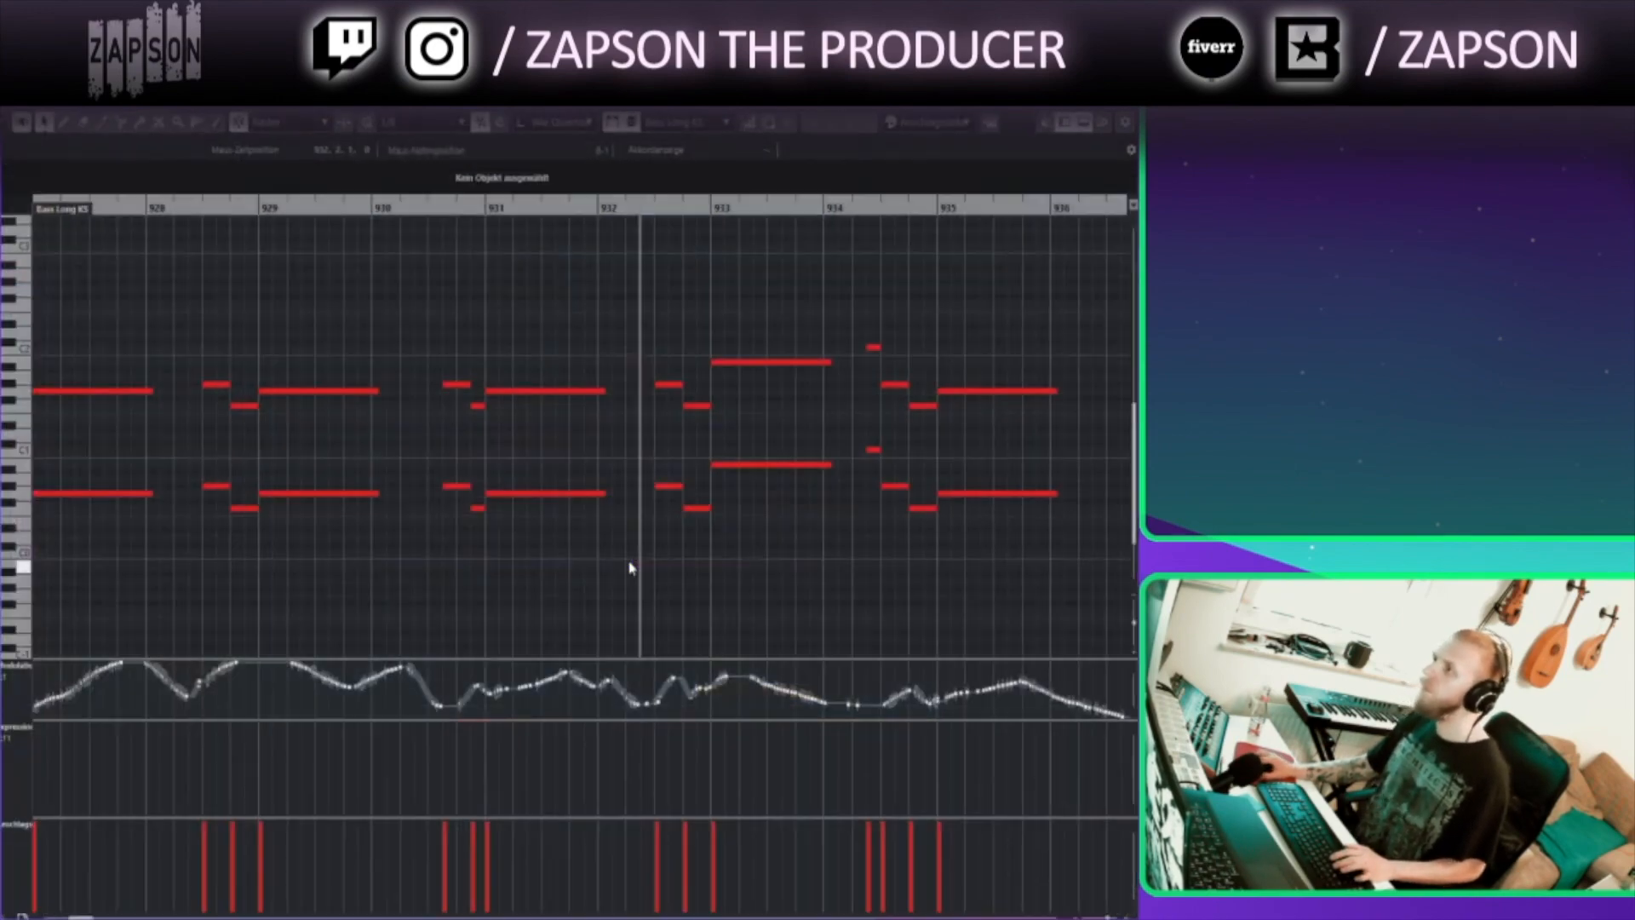
left_click_drag(865, 333, 226, 391)
key("Return")
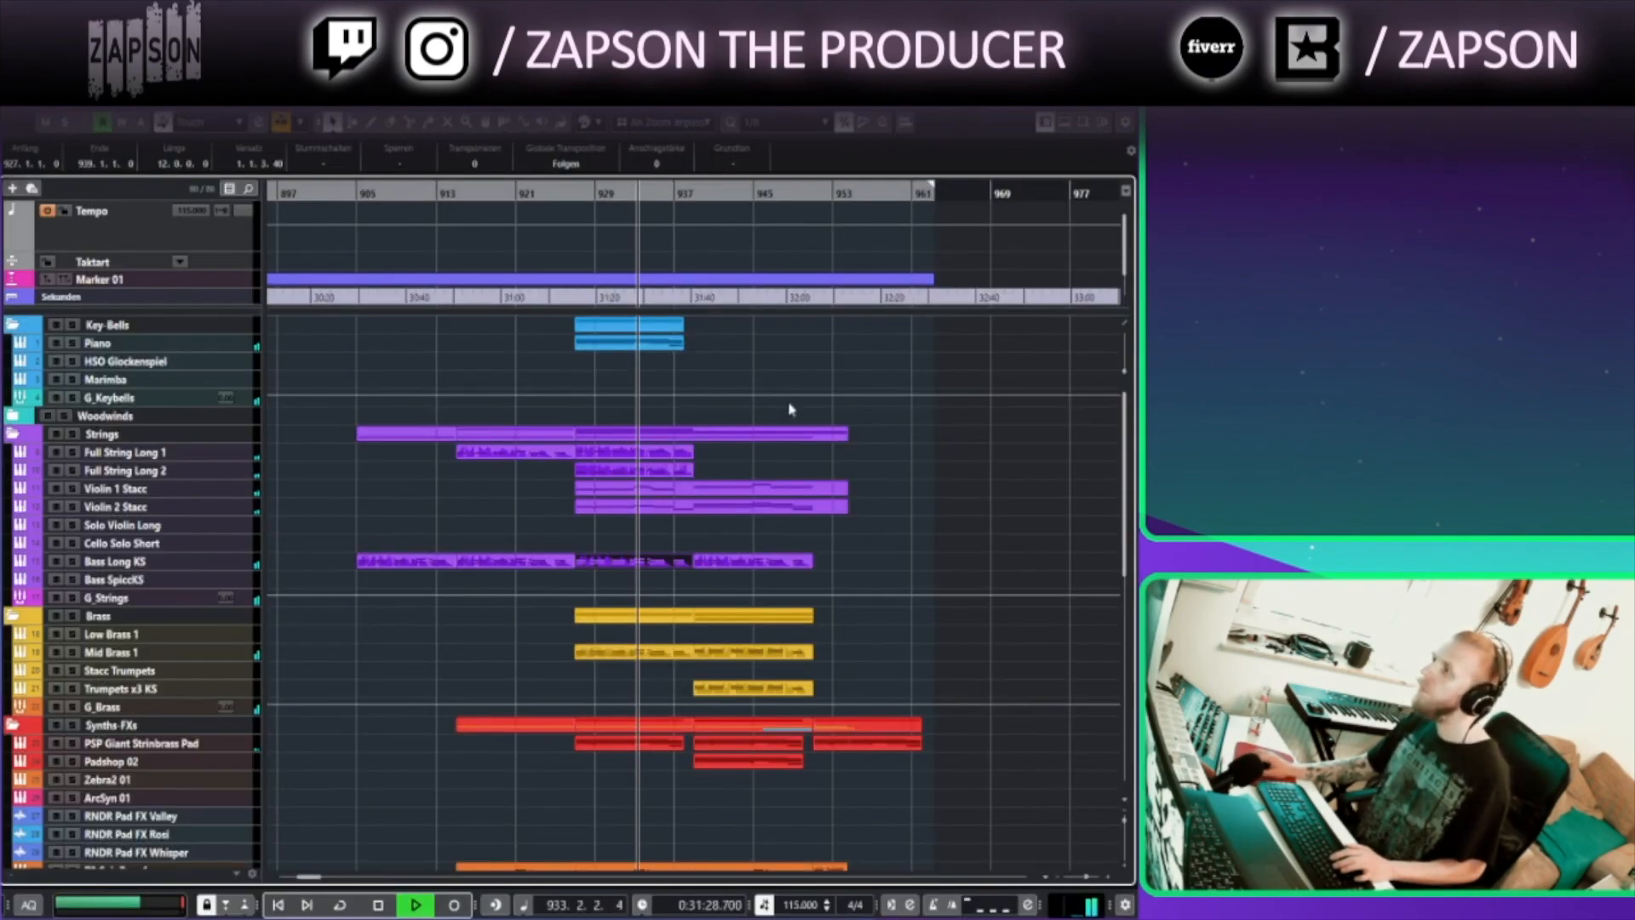
Open the string parts near bar 933 one after another in the Key Editor to check their notes
double_click(656, 460)
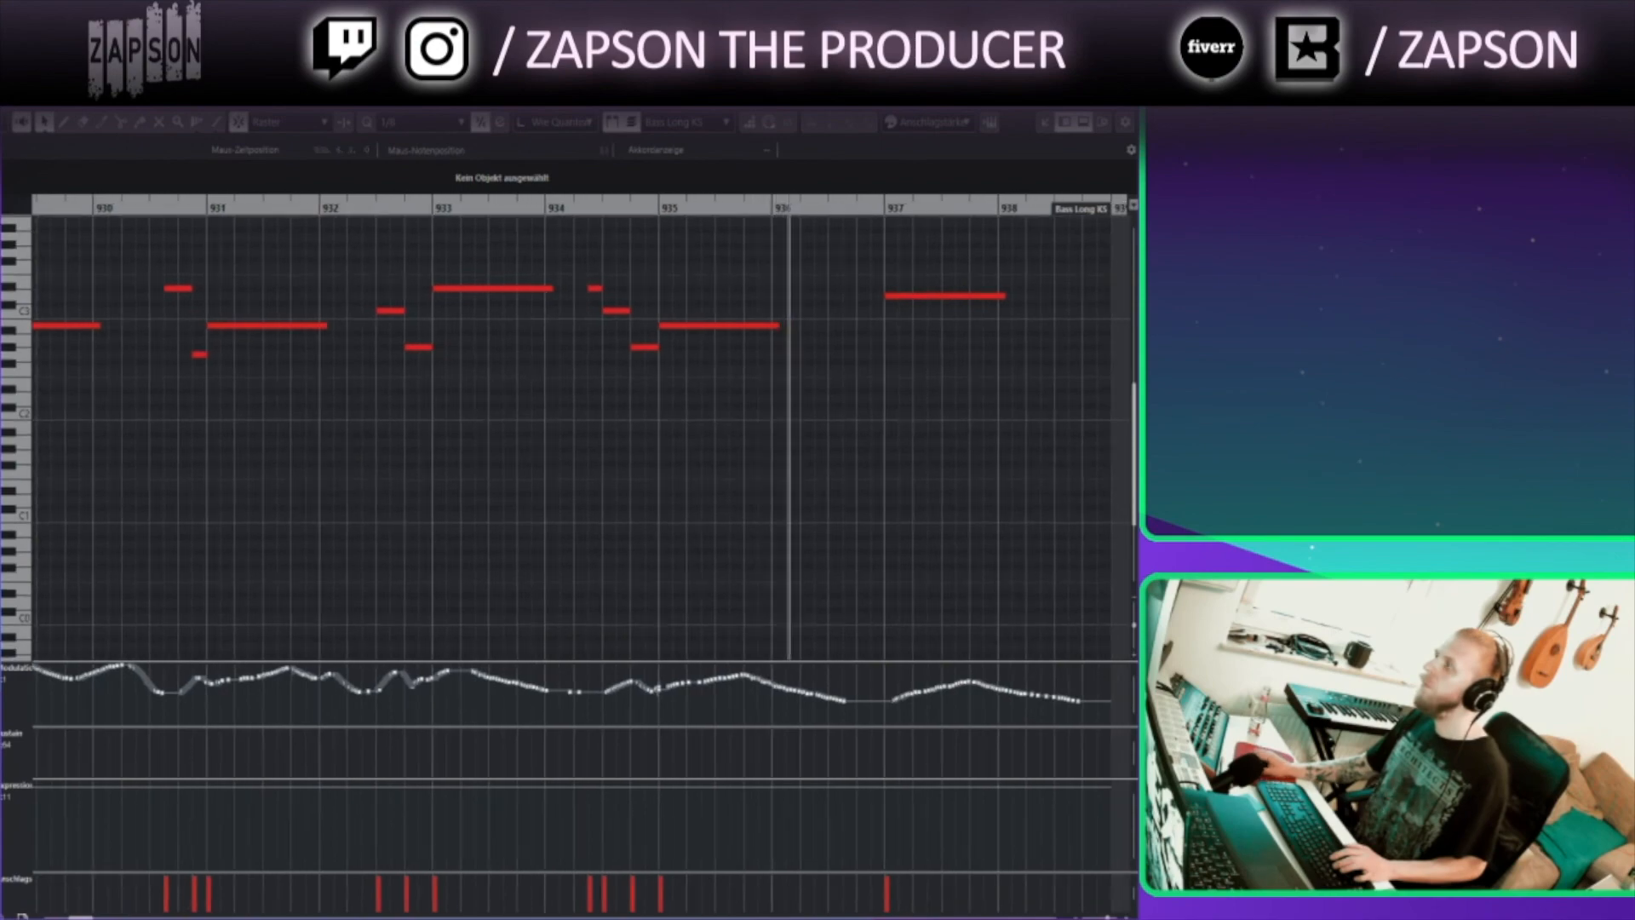
key("Return")
double_click(656, 562)
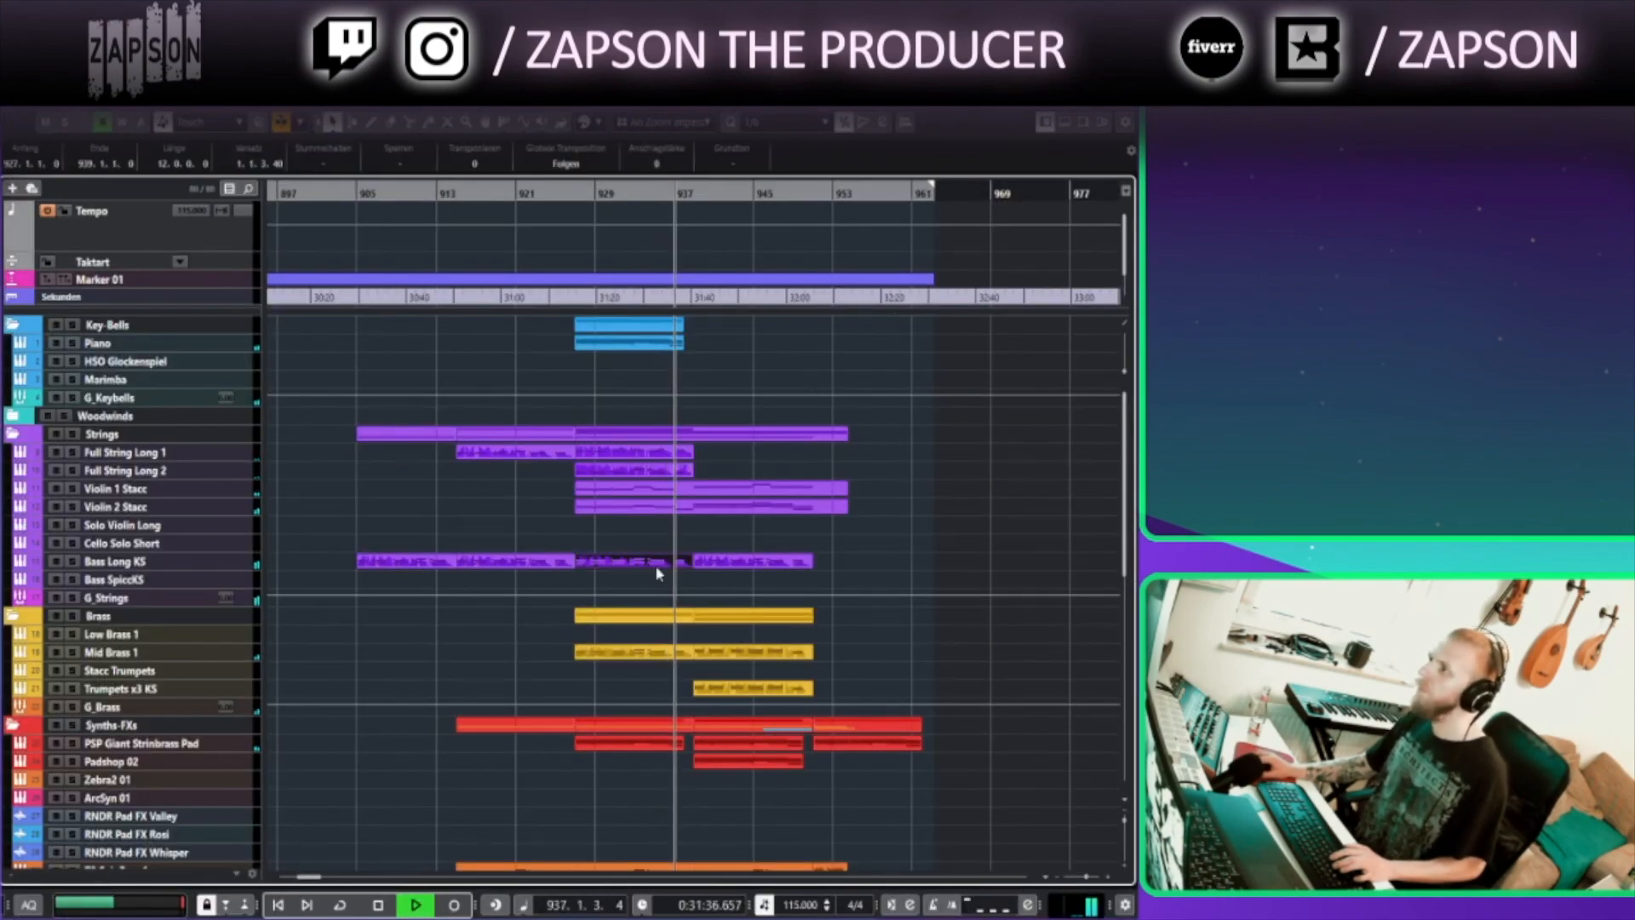
key("Return")
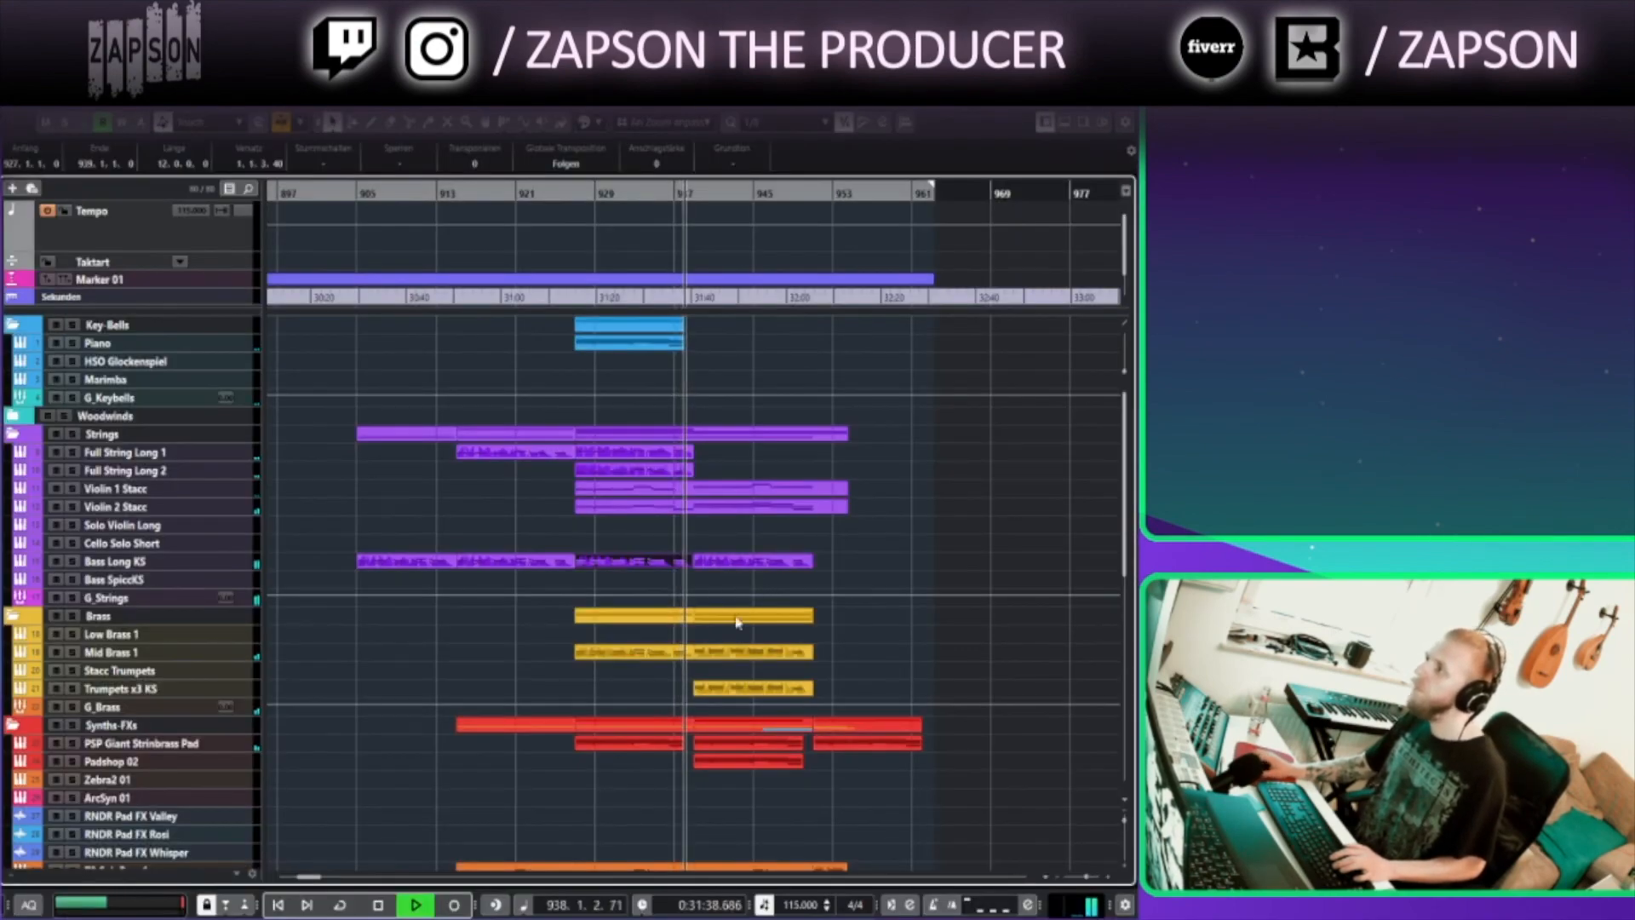
Examine the Bass Long KS part's notes around bars 941 to 950 in the Key Editor, then return to the arrangement
scroll(686, 686, "down", 8)
left_click(685, 681)
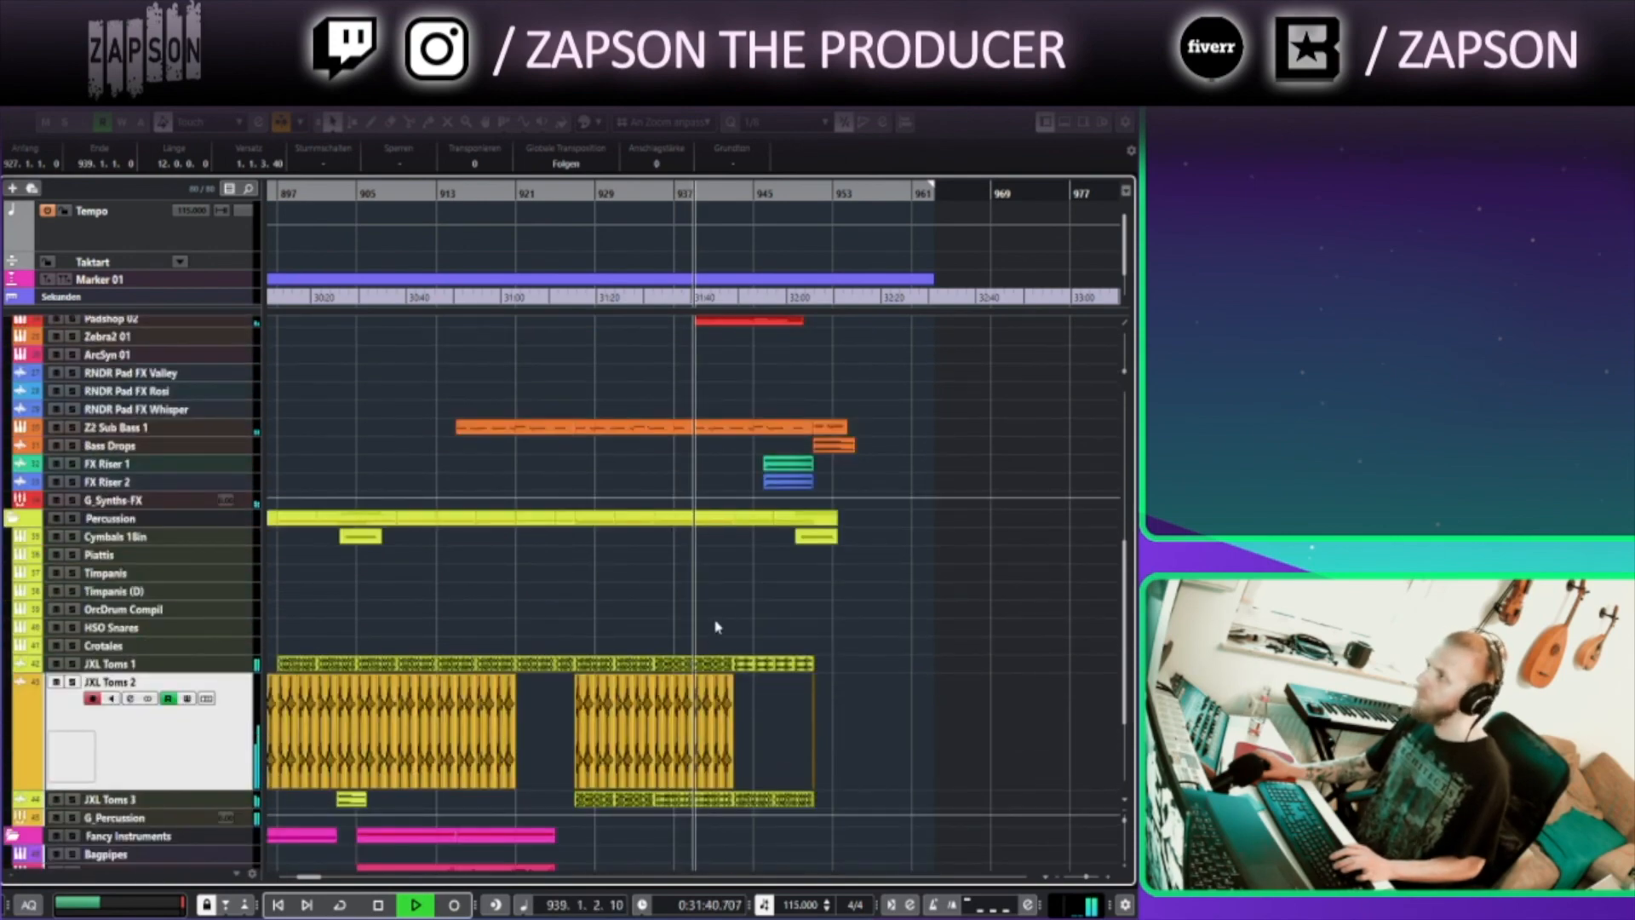
scroll(730, 613, "down", 3)
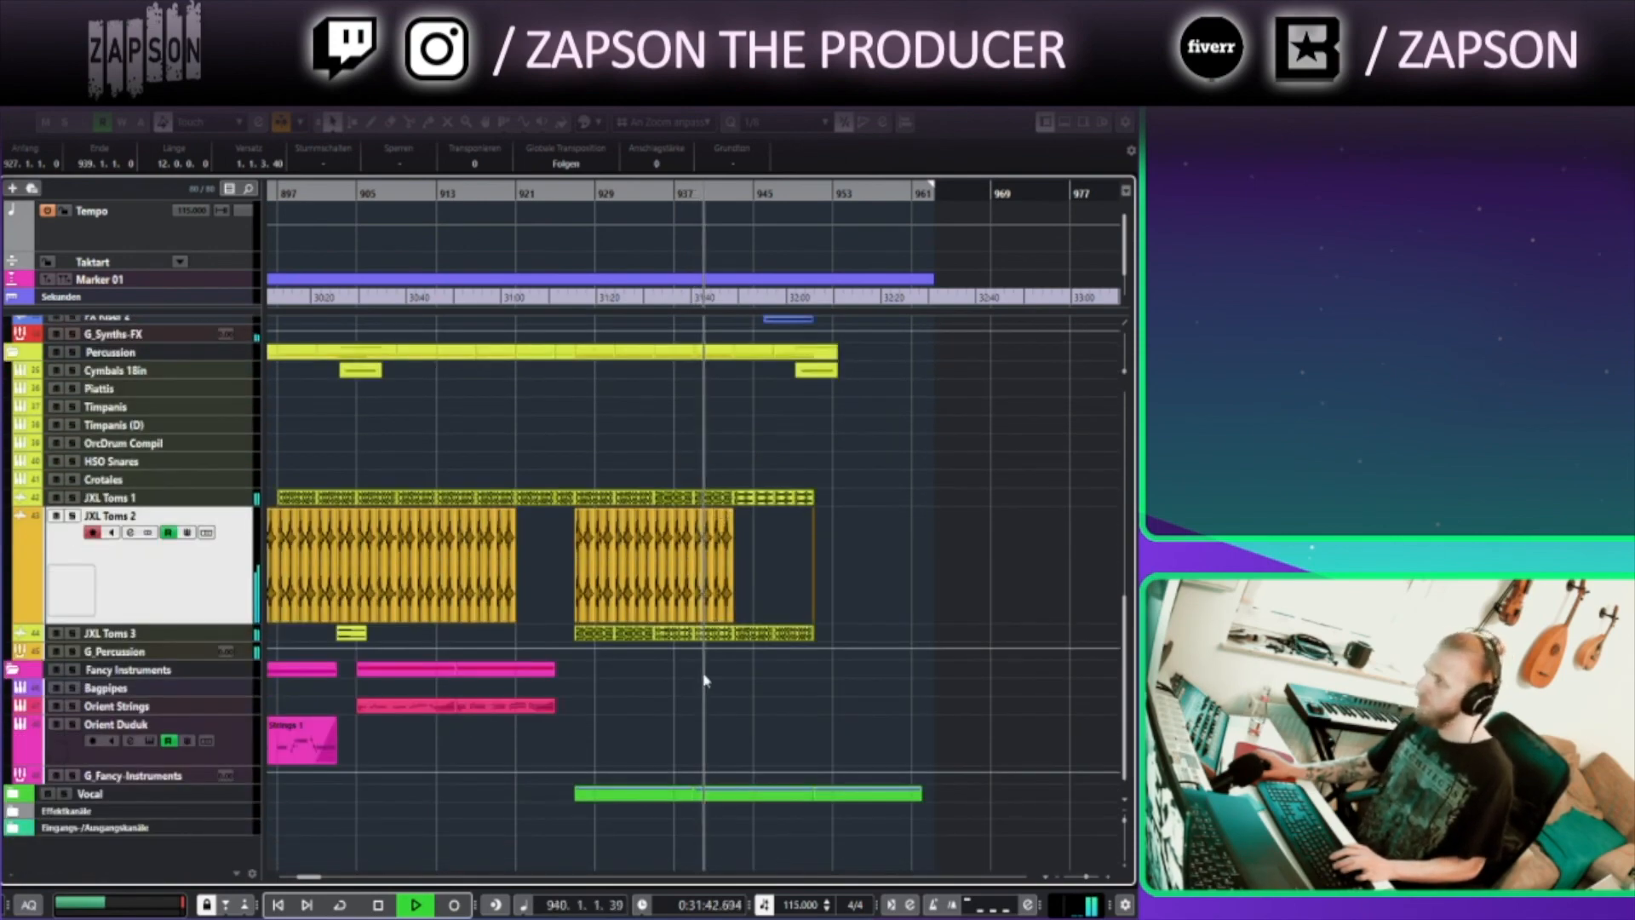
scroll(704, 679, "up", 10)
left_click_drag(908, 428, 549, 594)
double_click(717, 565)
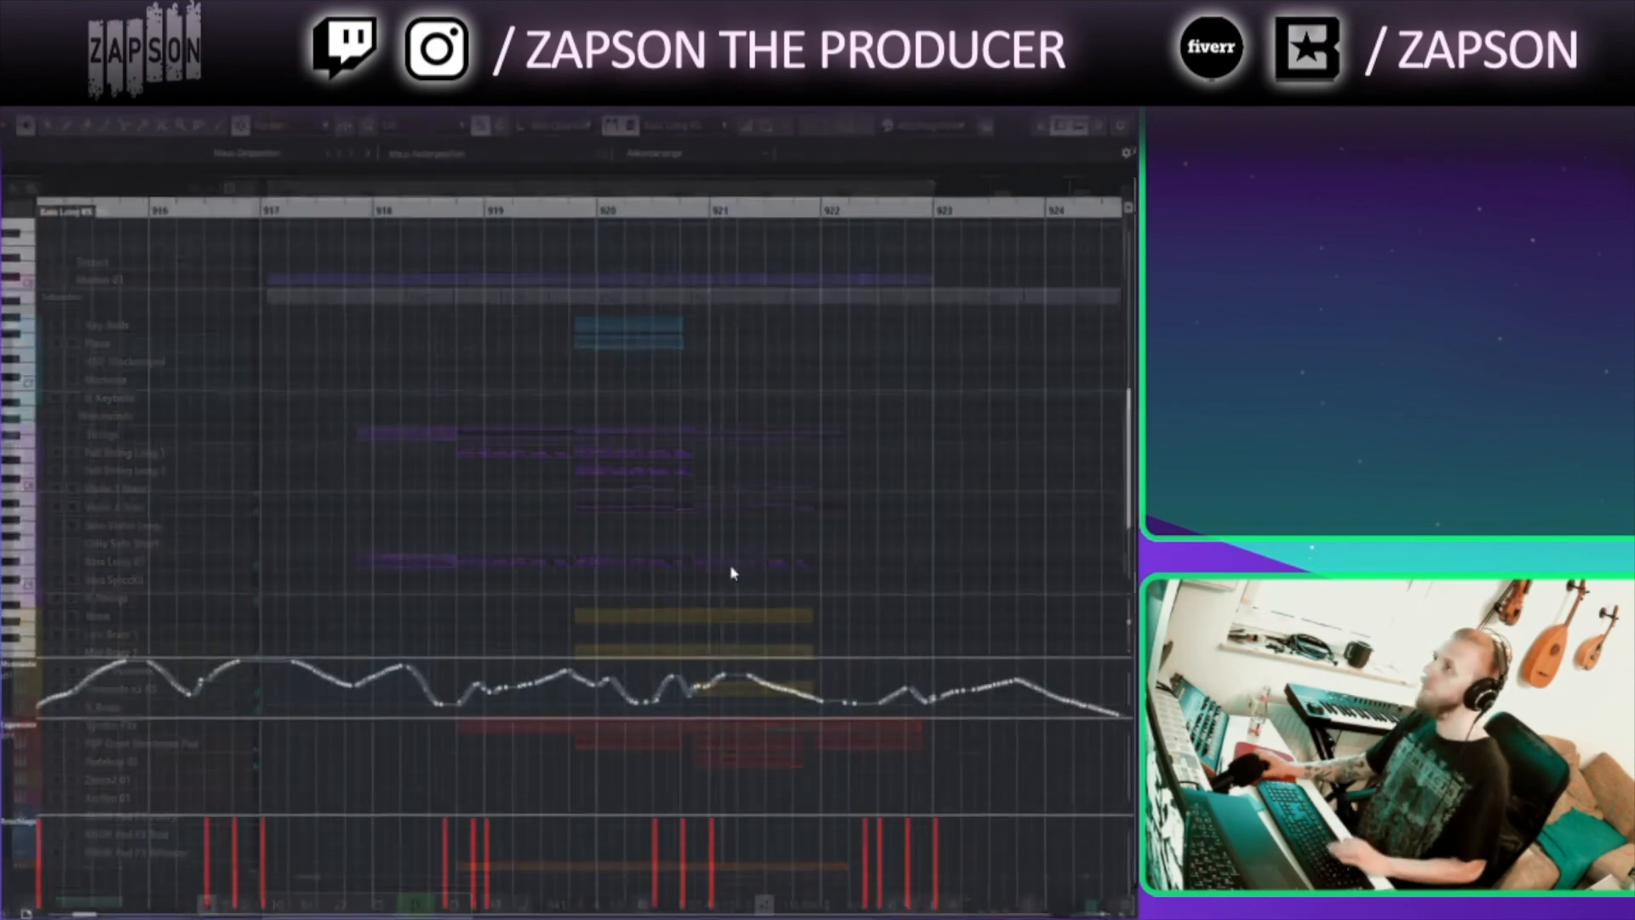
scroll(458, 498, "up", 5)
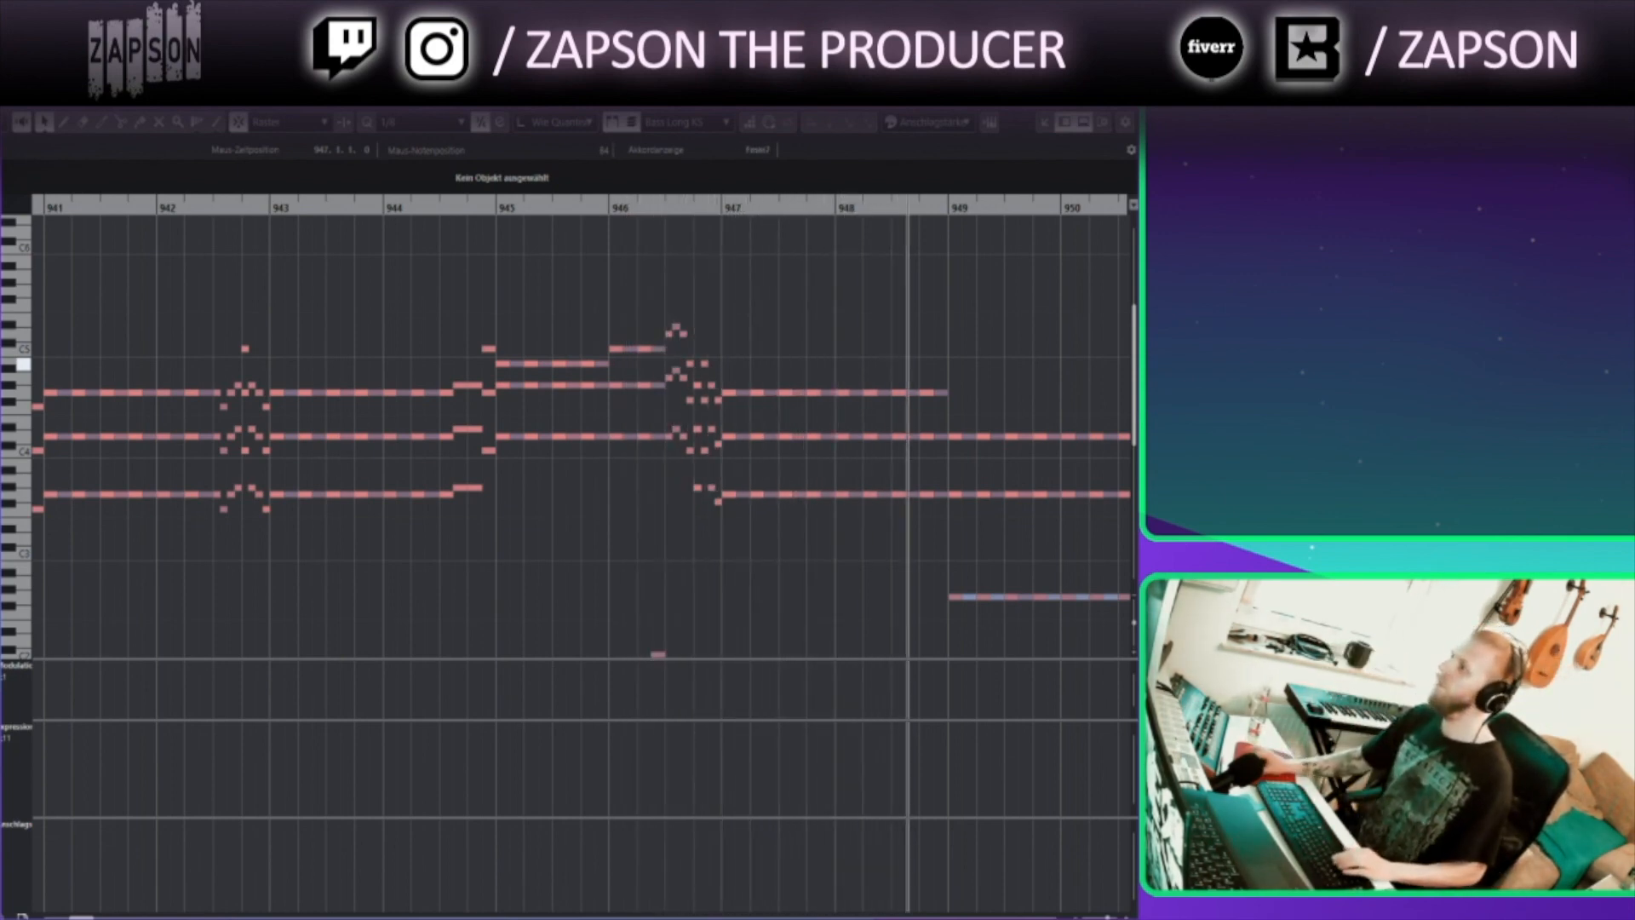
left_click(1121, 83)
scroll(886, 661, "right", 3)
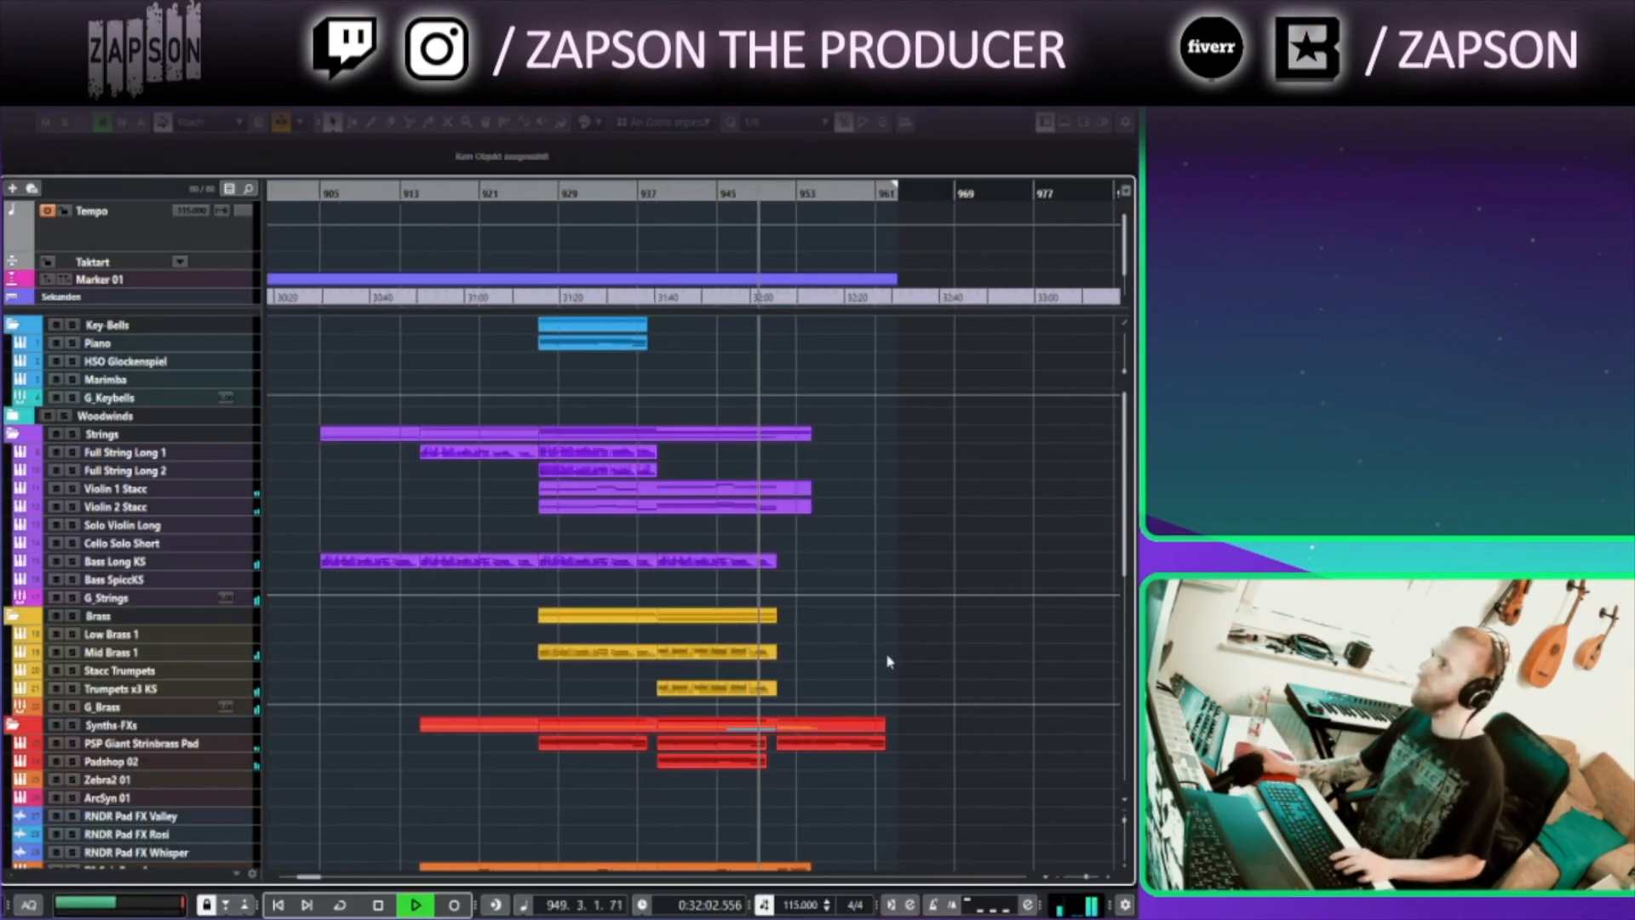
Browse the synth FX, percussion and vocal tracks in the arrangement around bars 945 to 960
scroll(840, 669, "up", 5)
scroll(807, 749, "down", 6)
scroll(650, 613, "down", 3)
scroll(650, 687, "up", 5)
scroll(665, 730, "left", 3)
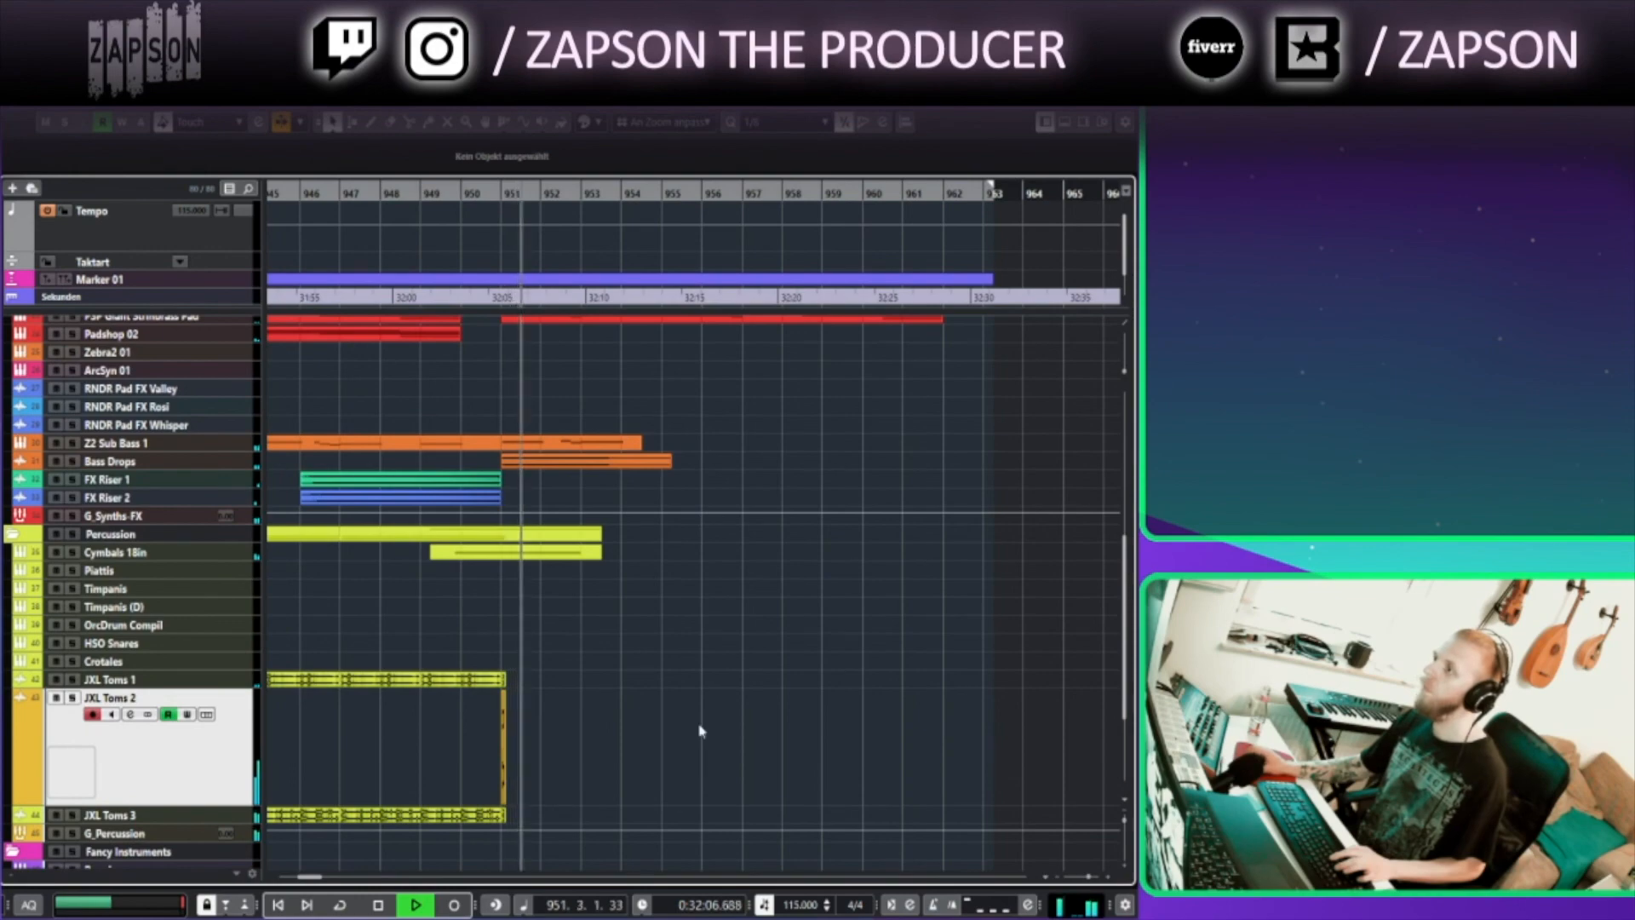
scroll(697, 730, "down", 5)
left_click(12, 793)
left_click_drag(514, 784, 560, 566)
scroll(646, 679, "up", 4)
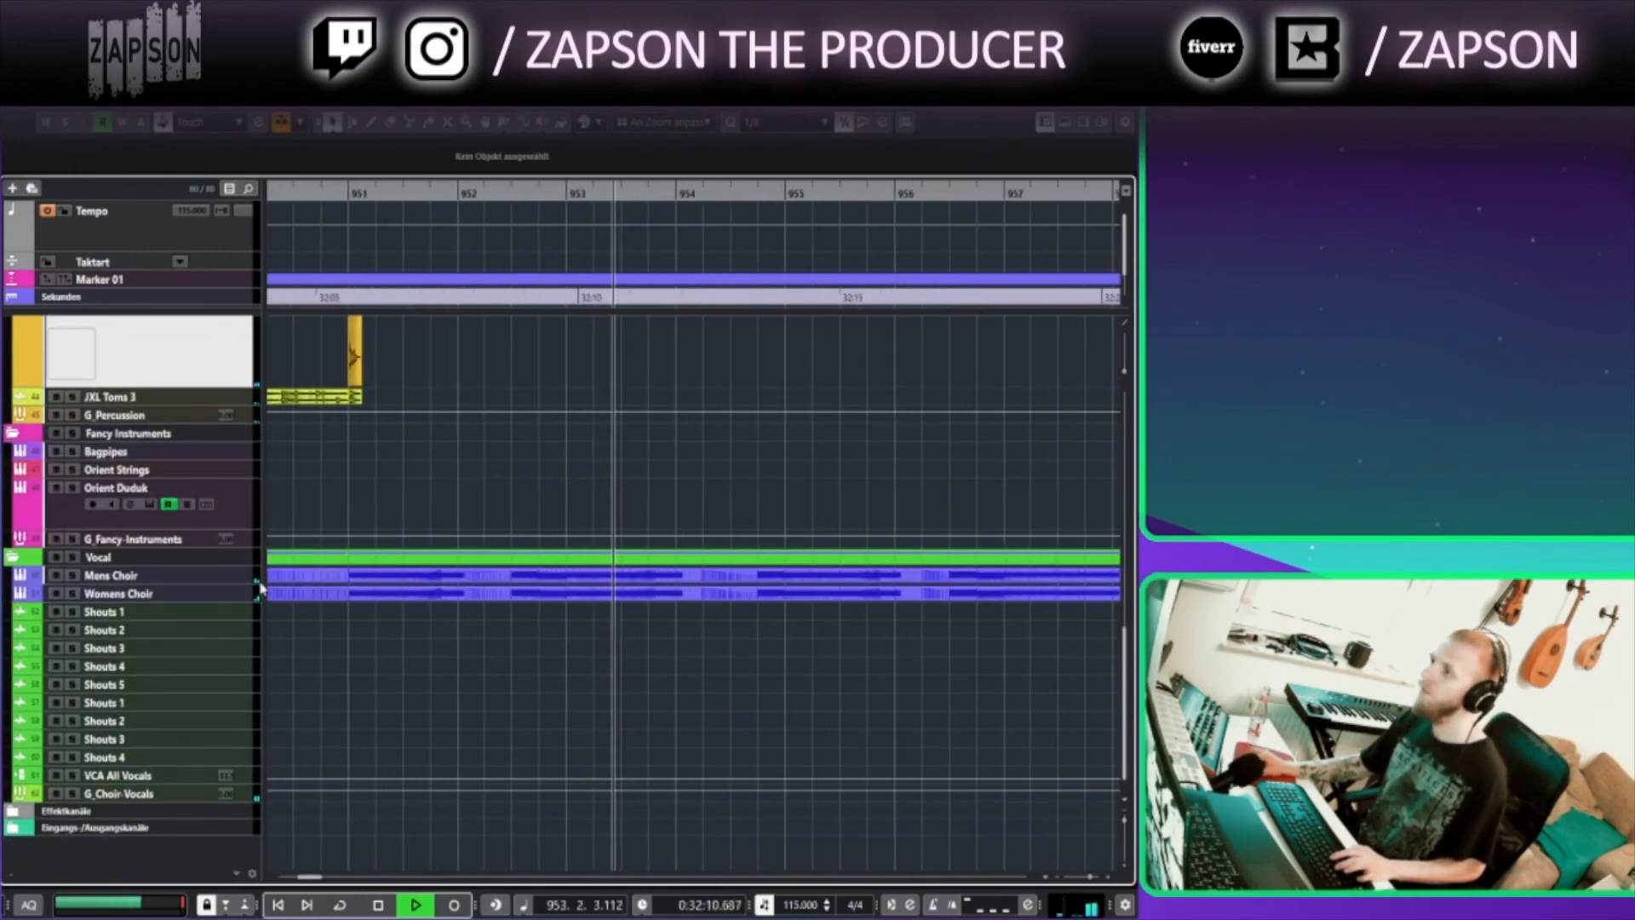
Select the Mens Choir and Womens Choir tracks and enlarge their track heights to inspect their choir parts' notes
left_click(227, 562)
left_click(226, 578)
left_click(227, 595, "shift")
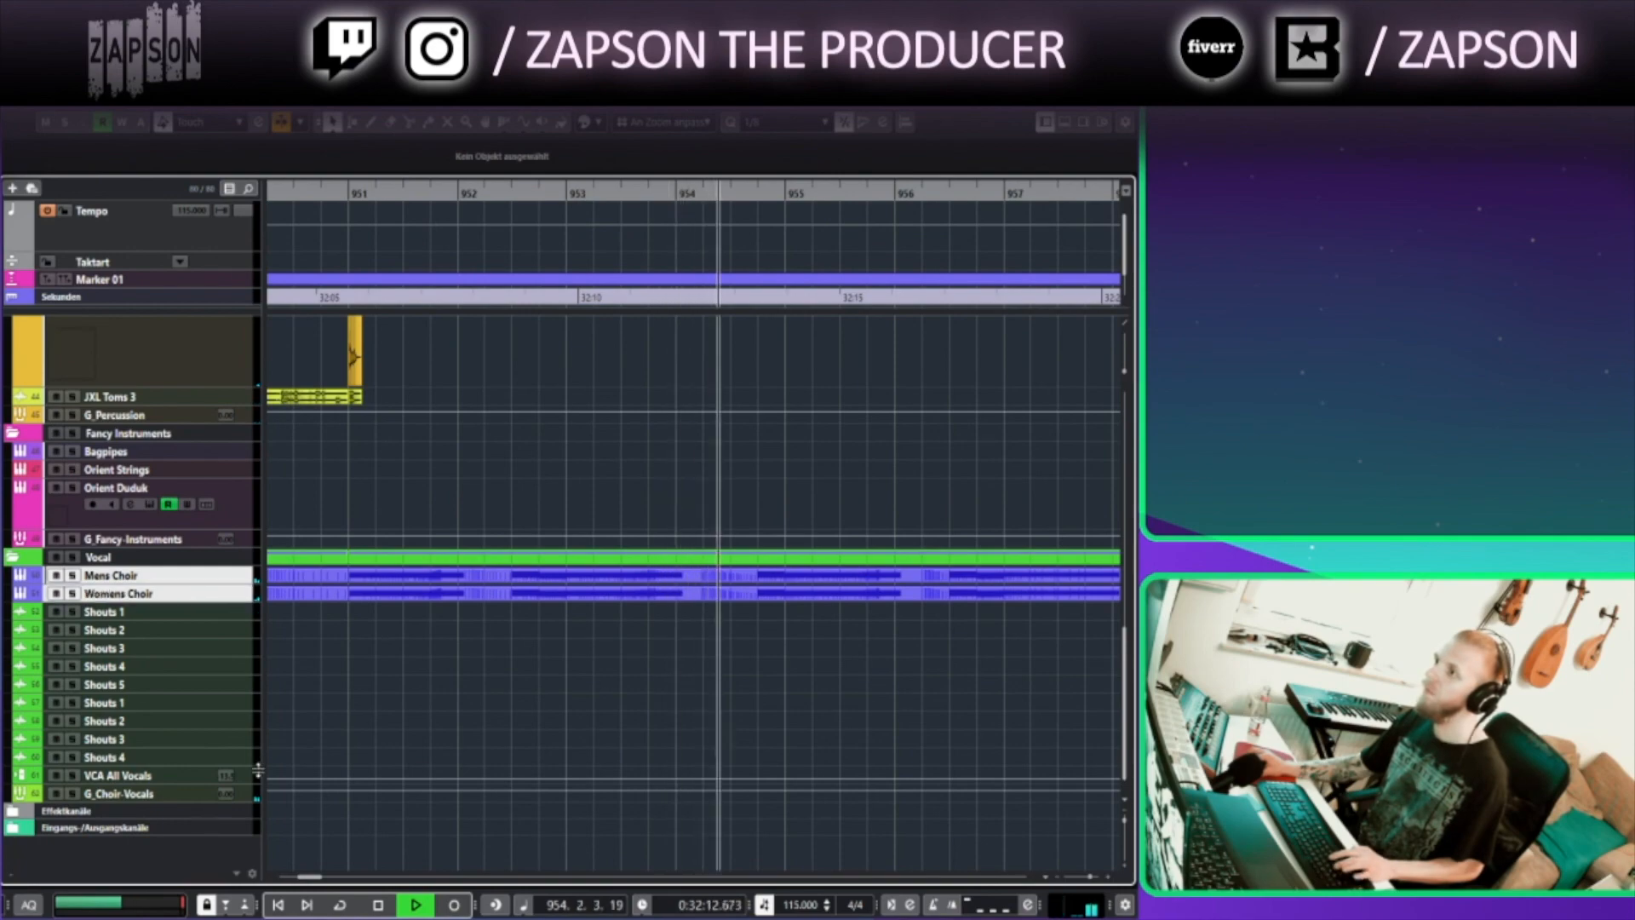
left_click_drag(226, 599, 229, 764)
left_click_drag(712, 538, 535, 447)
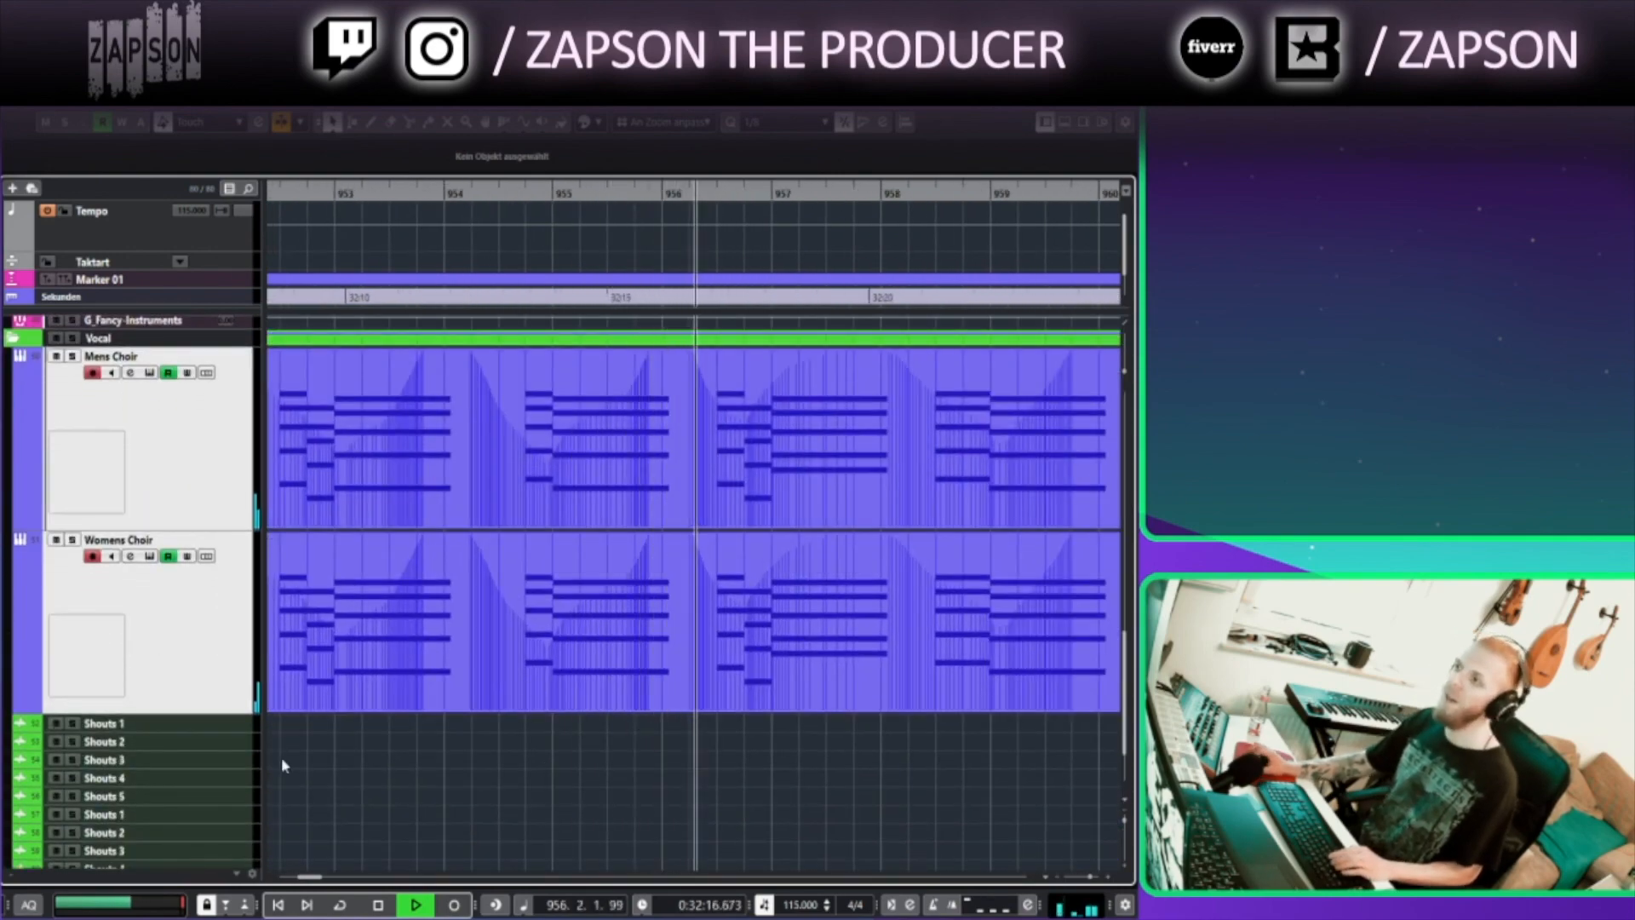
left_click(820, 664)
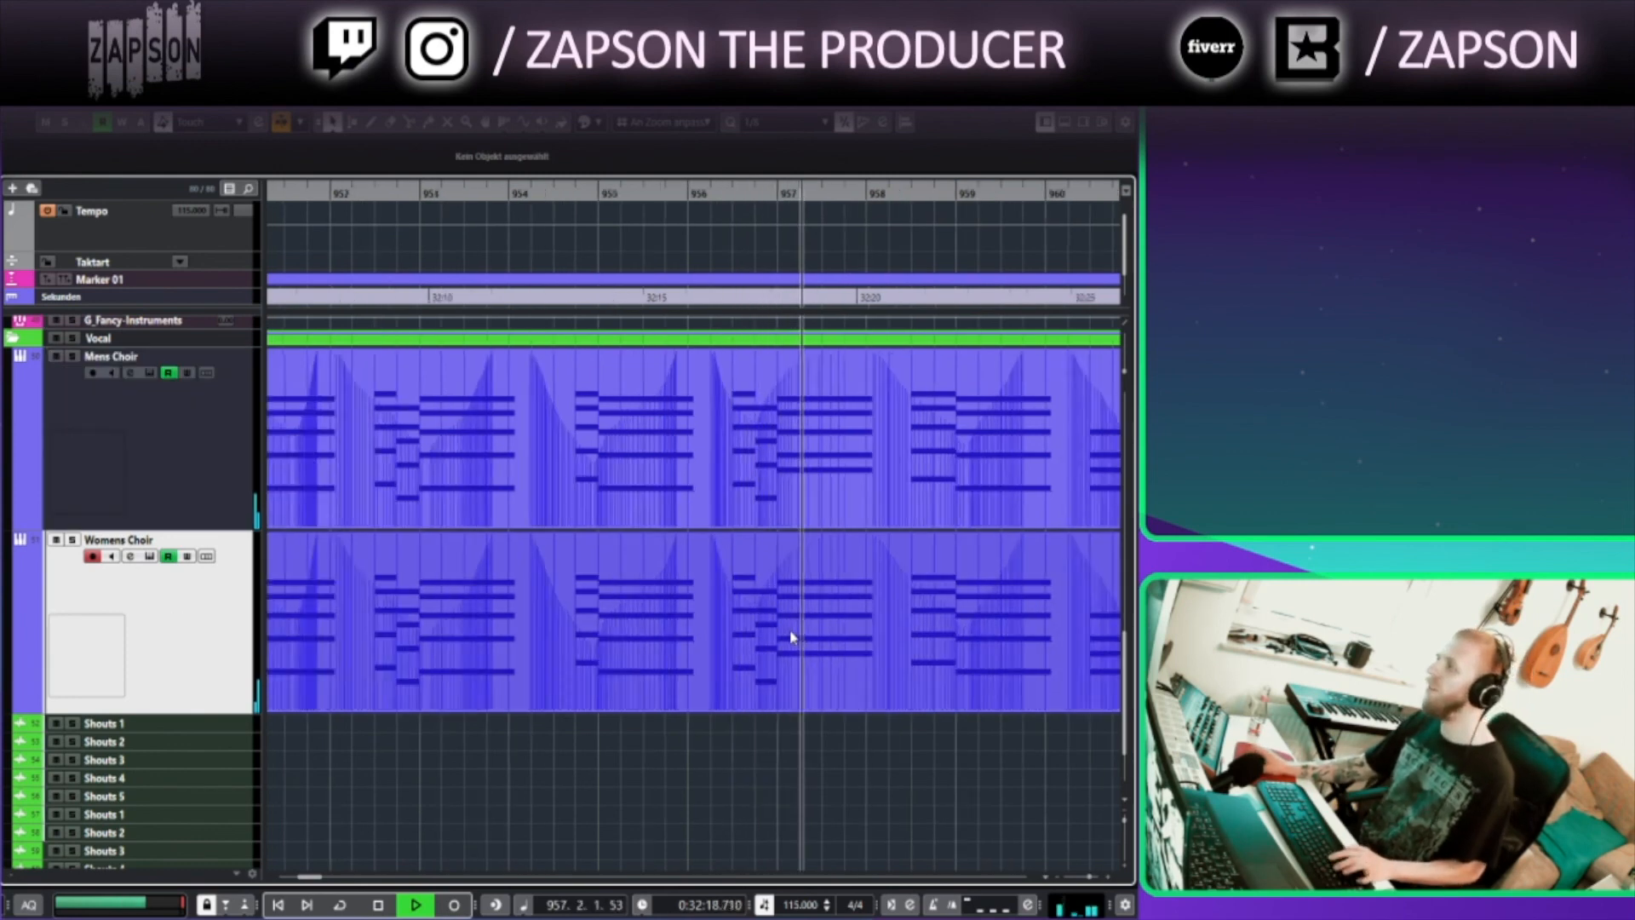
key("g")
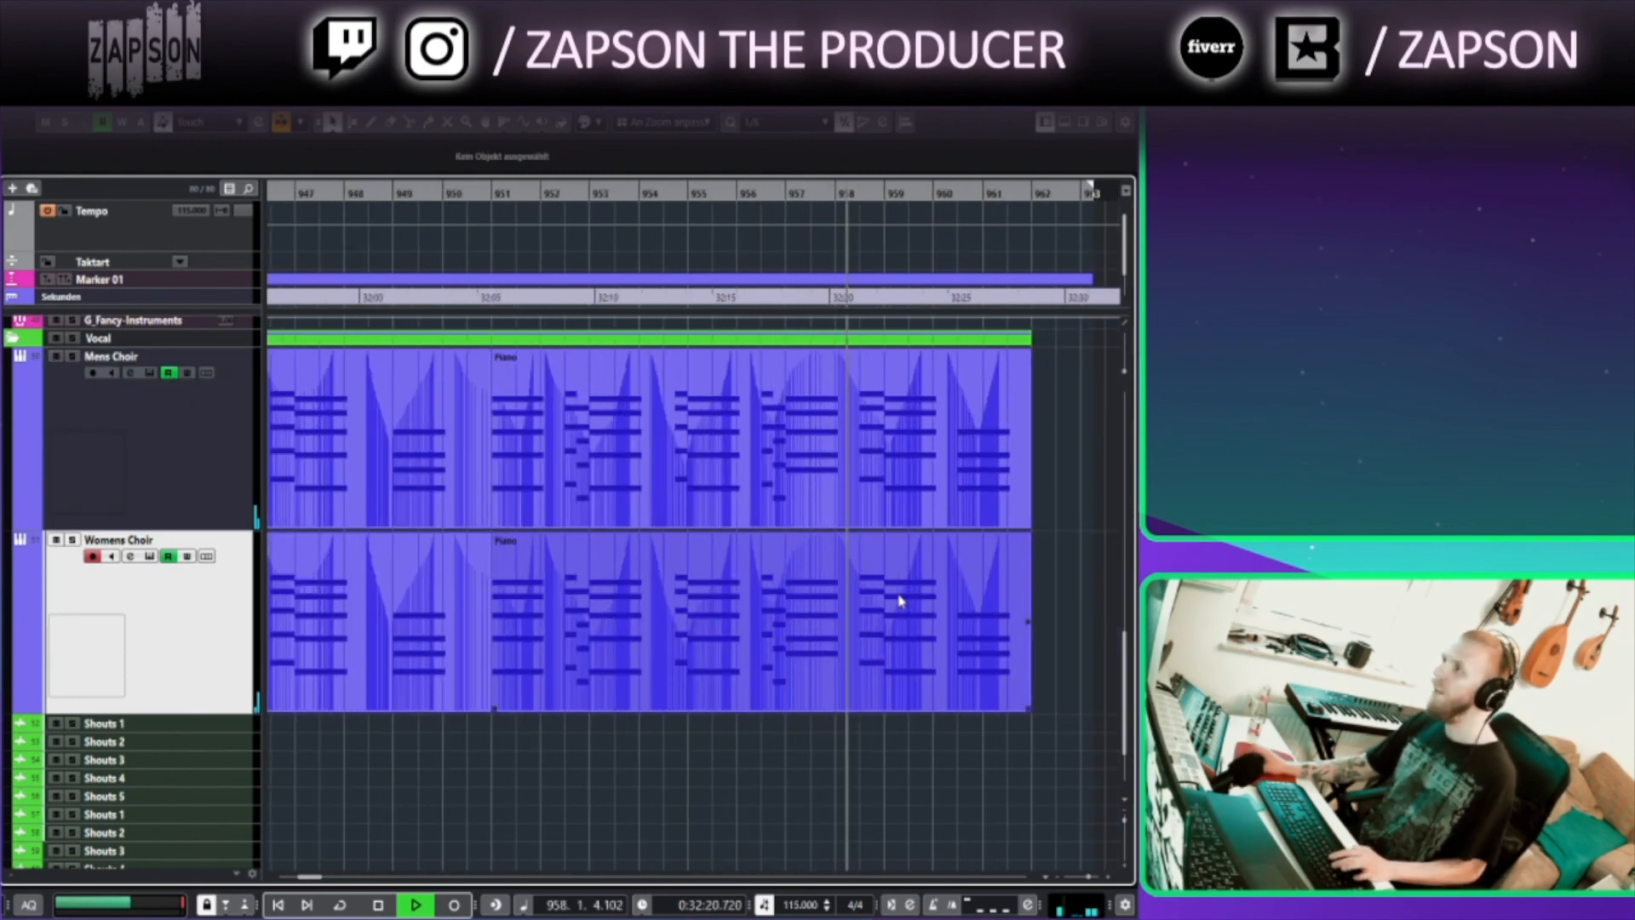